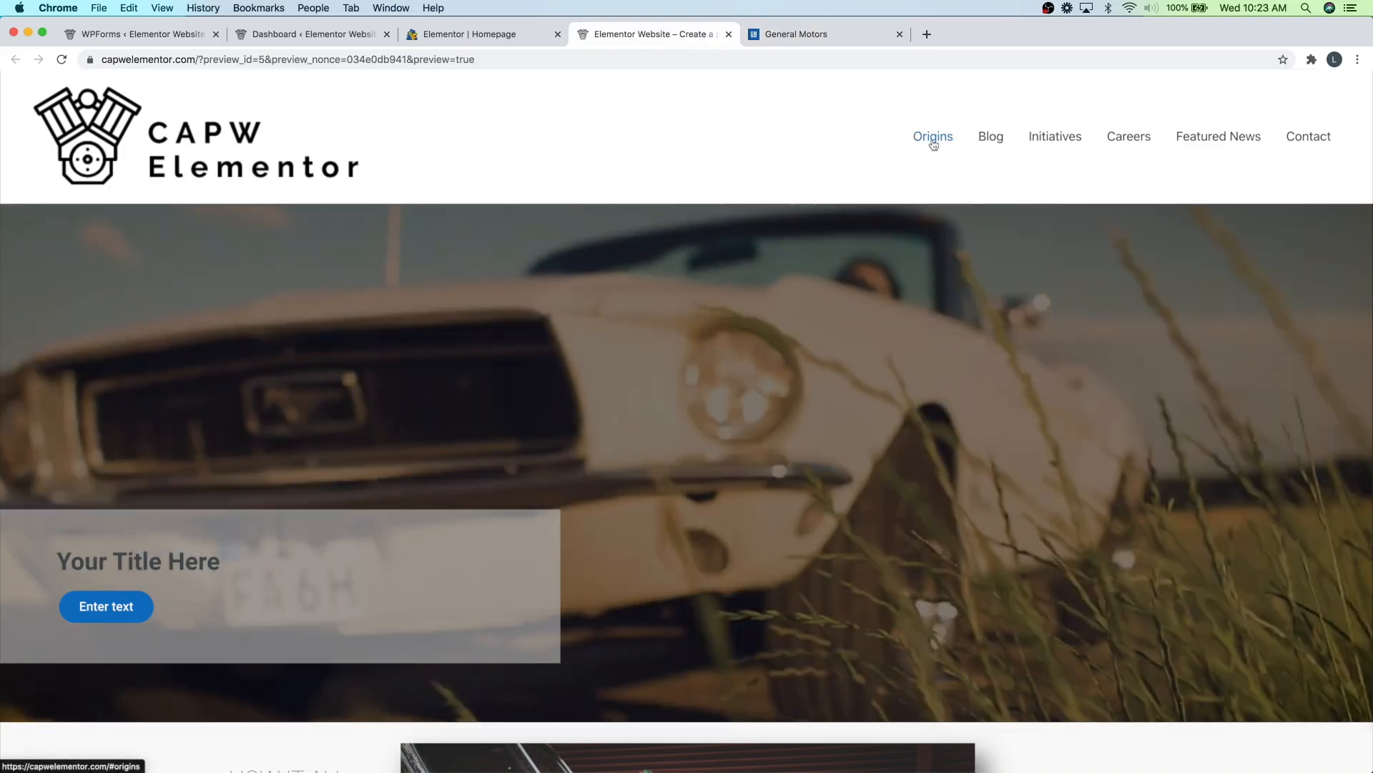
- Browse the finished CAPW Elementor homepage, opening the Origins section and scrolling through its content
click(931, 138)
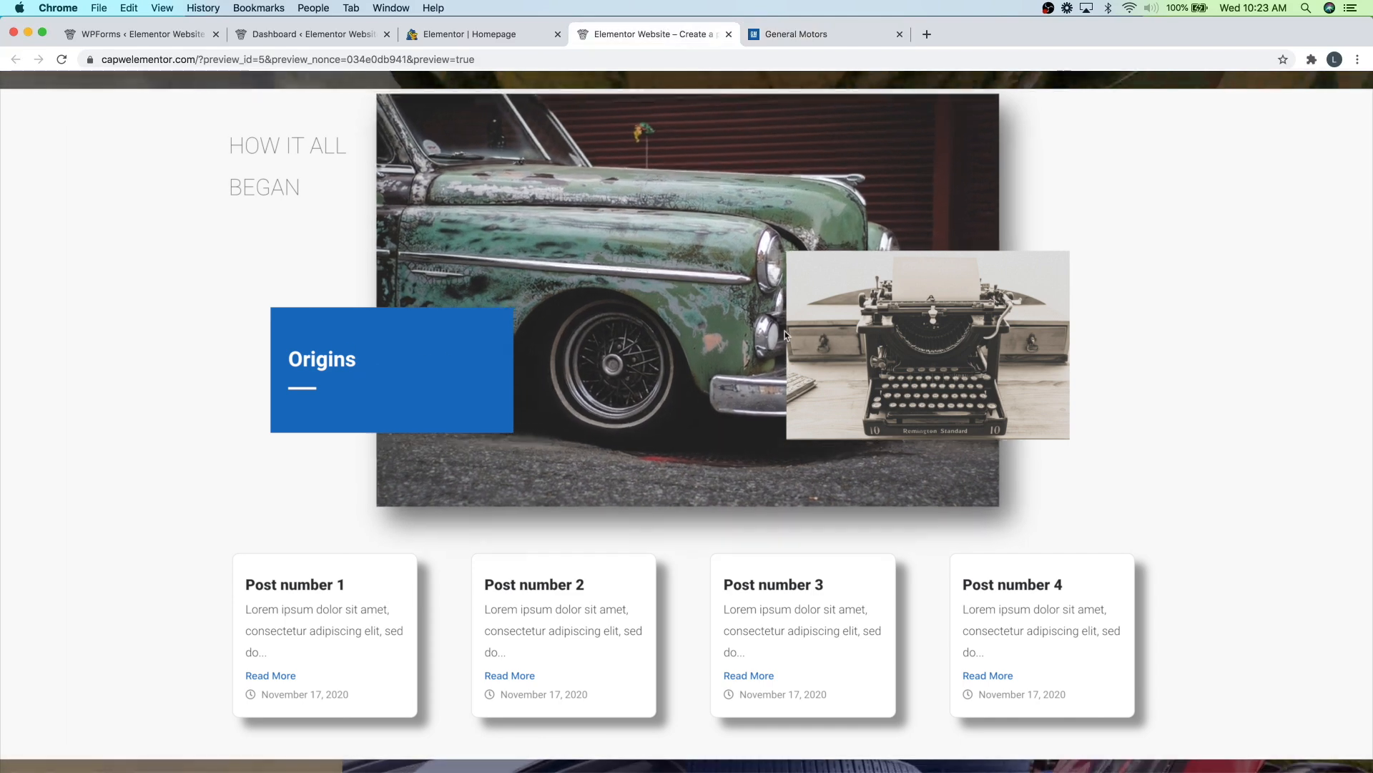
scroll(818, 455, down, 3)
scroll(722, 458, down, 5)
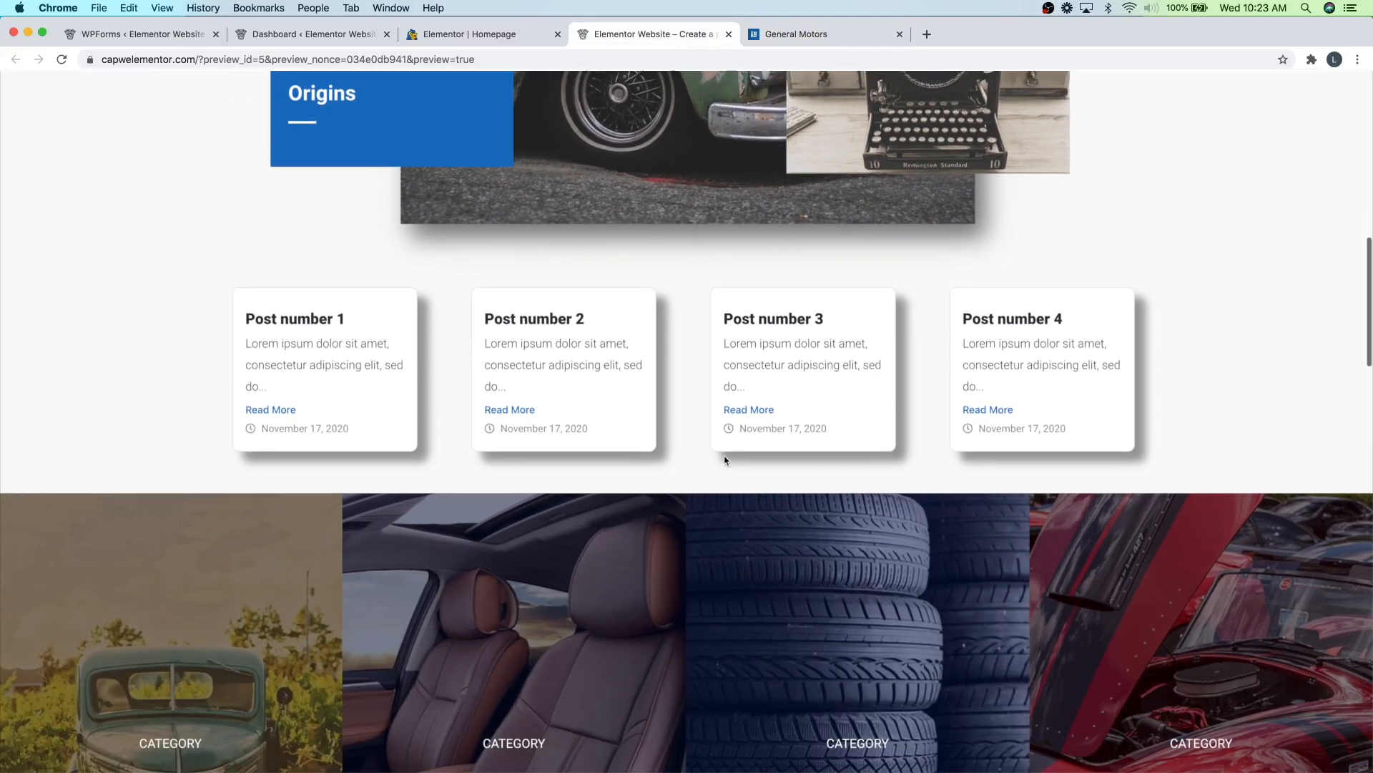
scroll(719, 458, down, 7)
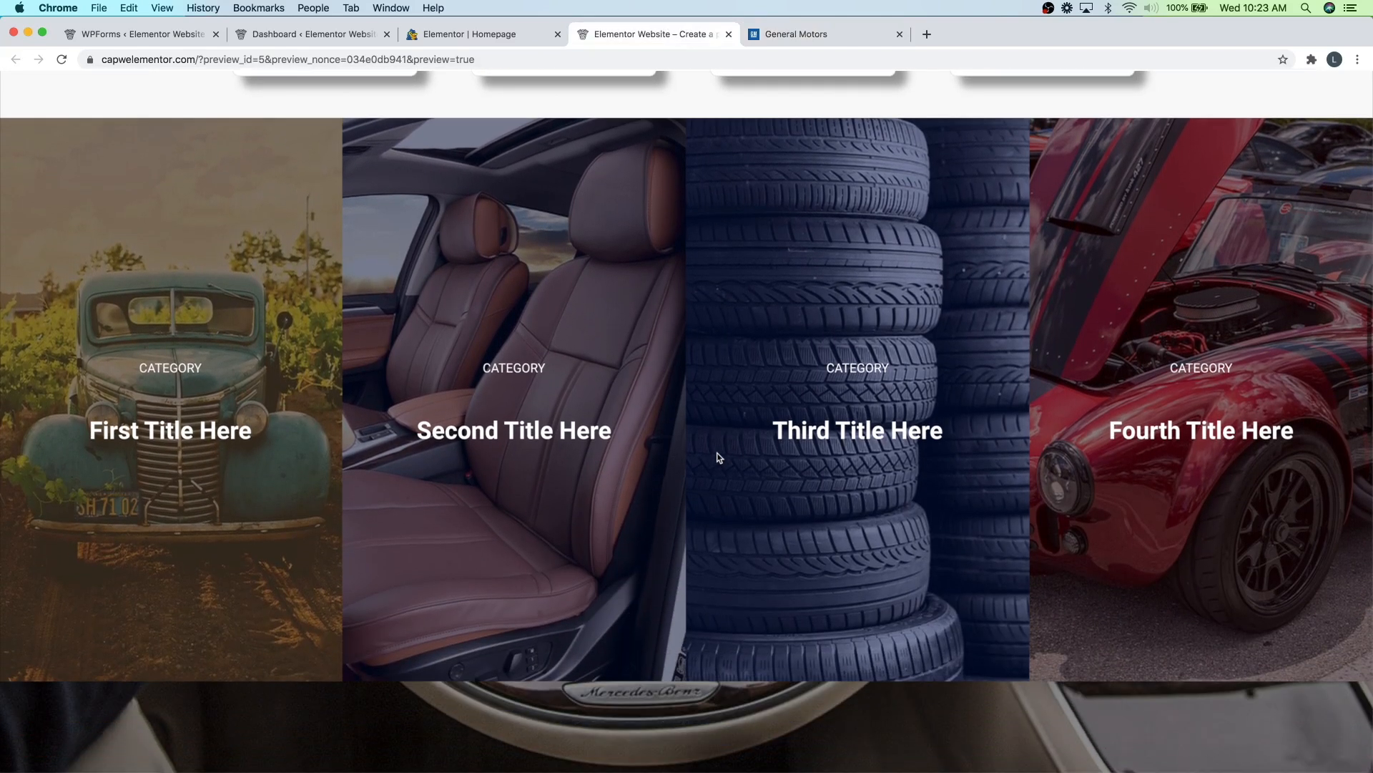
scroll(719, 458, down, 3)
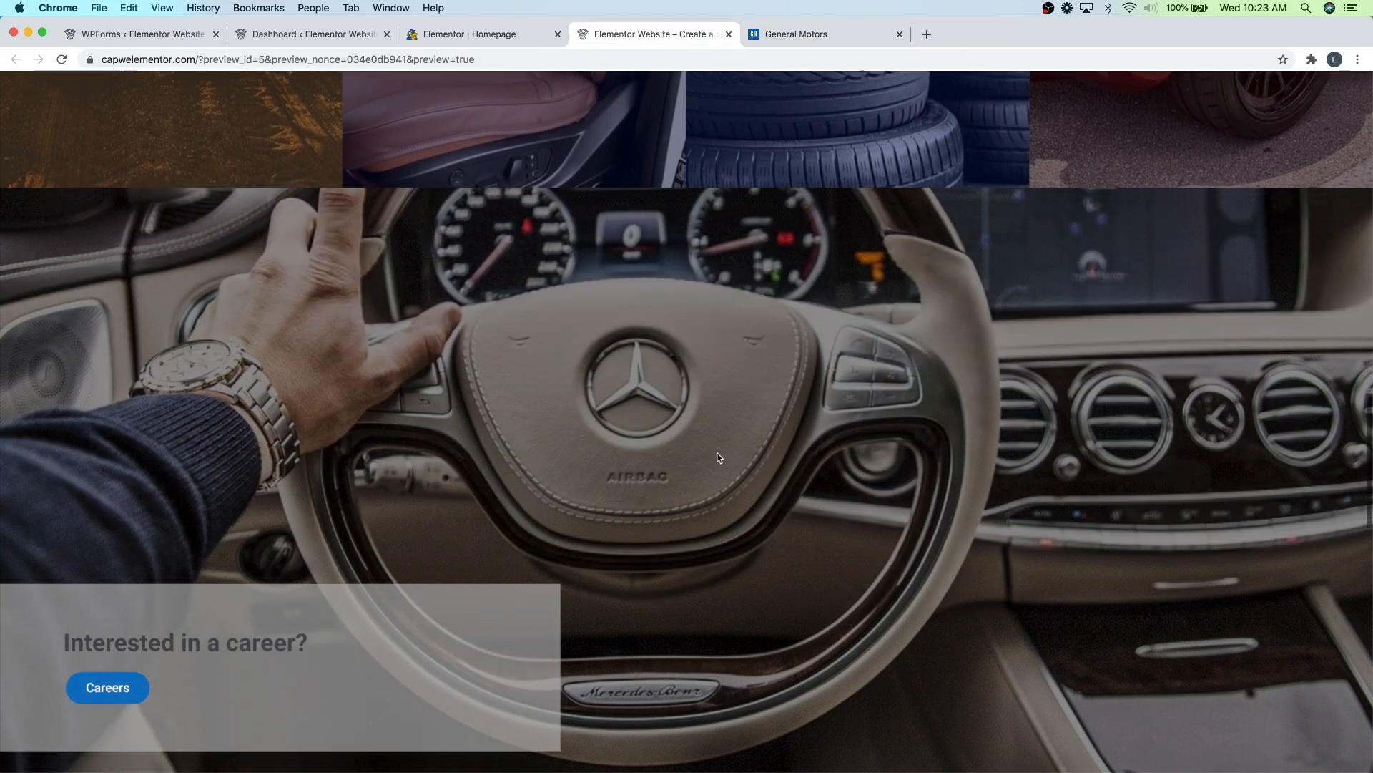
scroll(171, 525, down, 6)
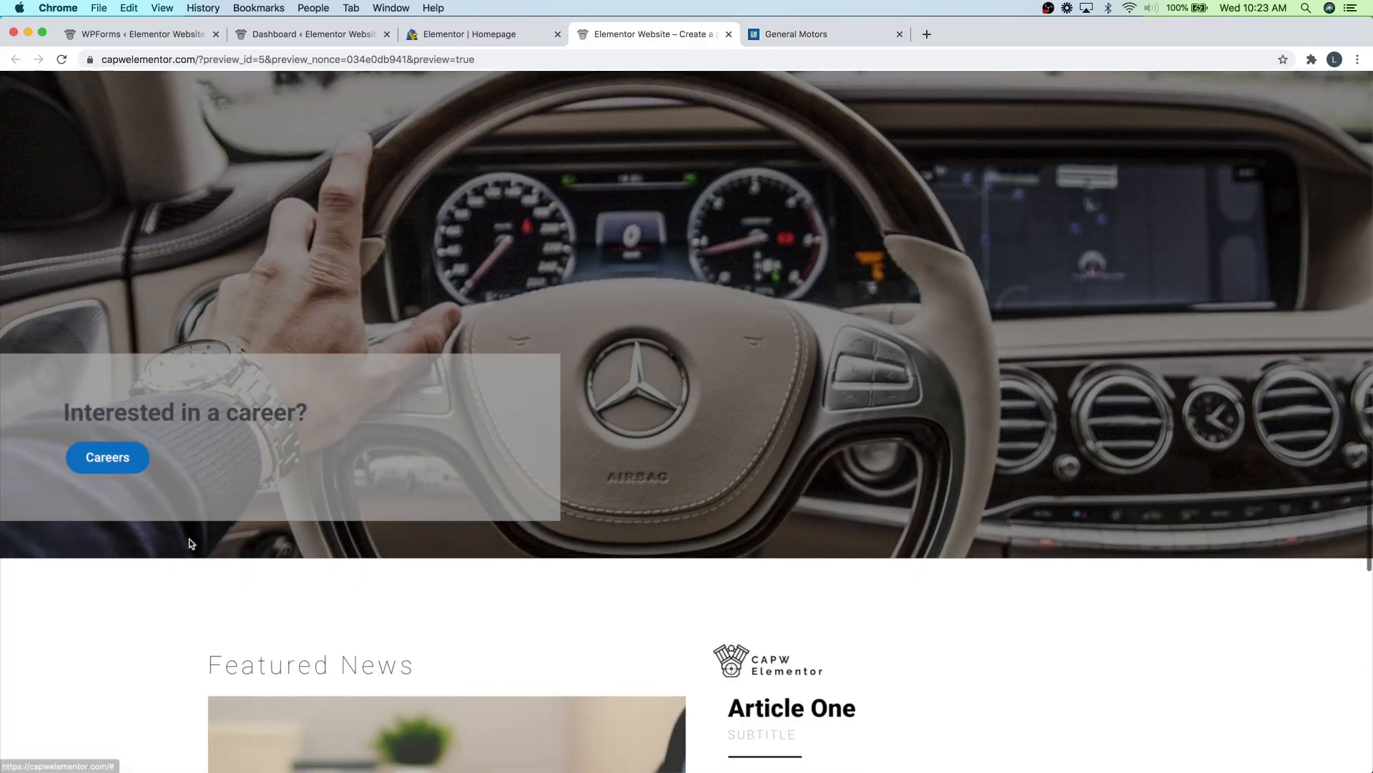
scroll(170, 523, down, 2)
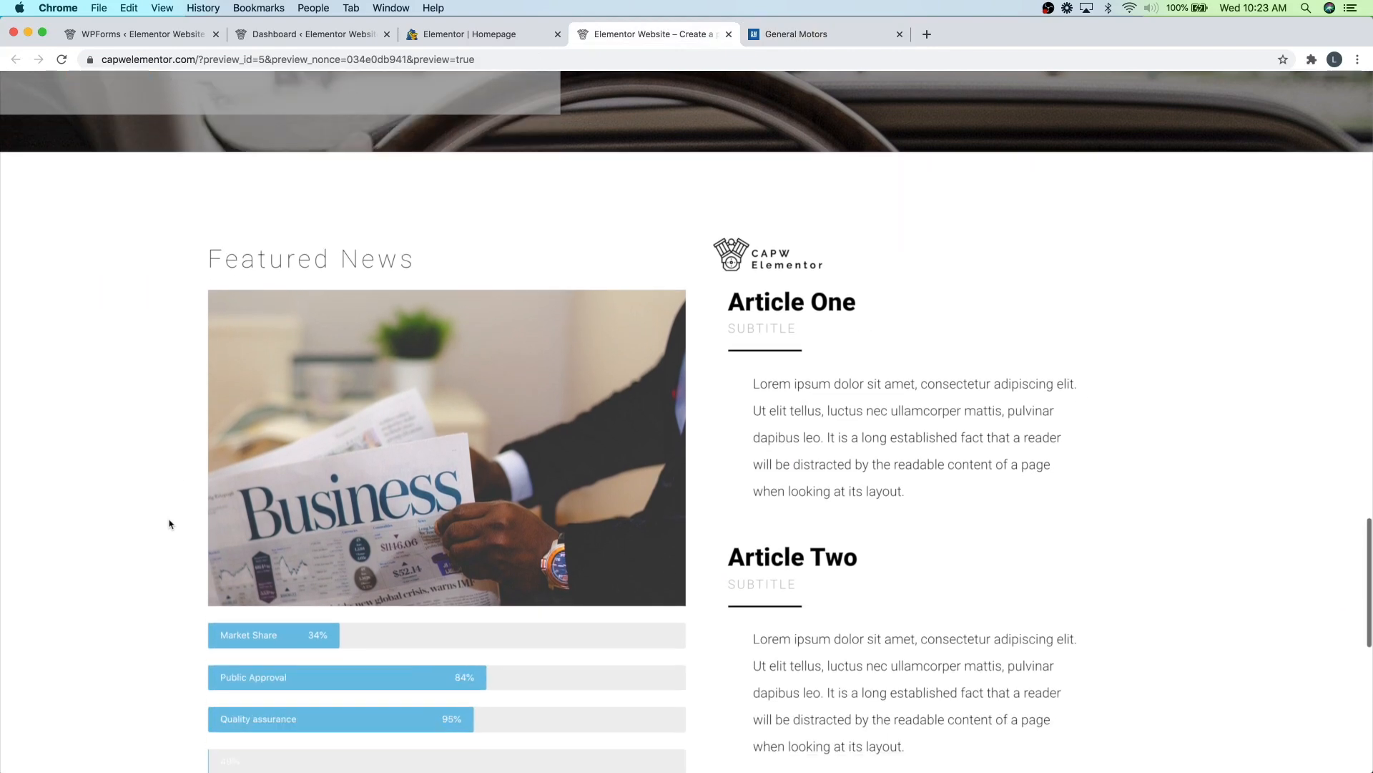
scroll(170, 523, down, 8)
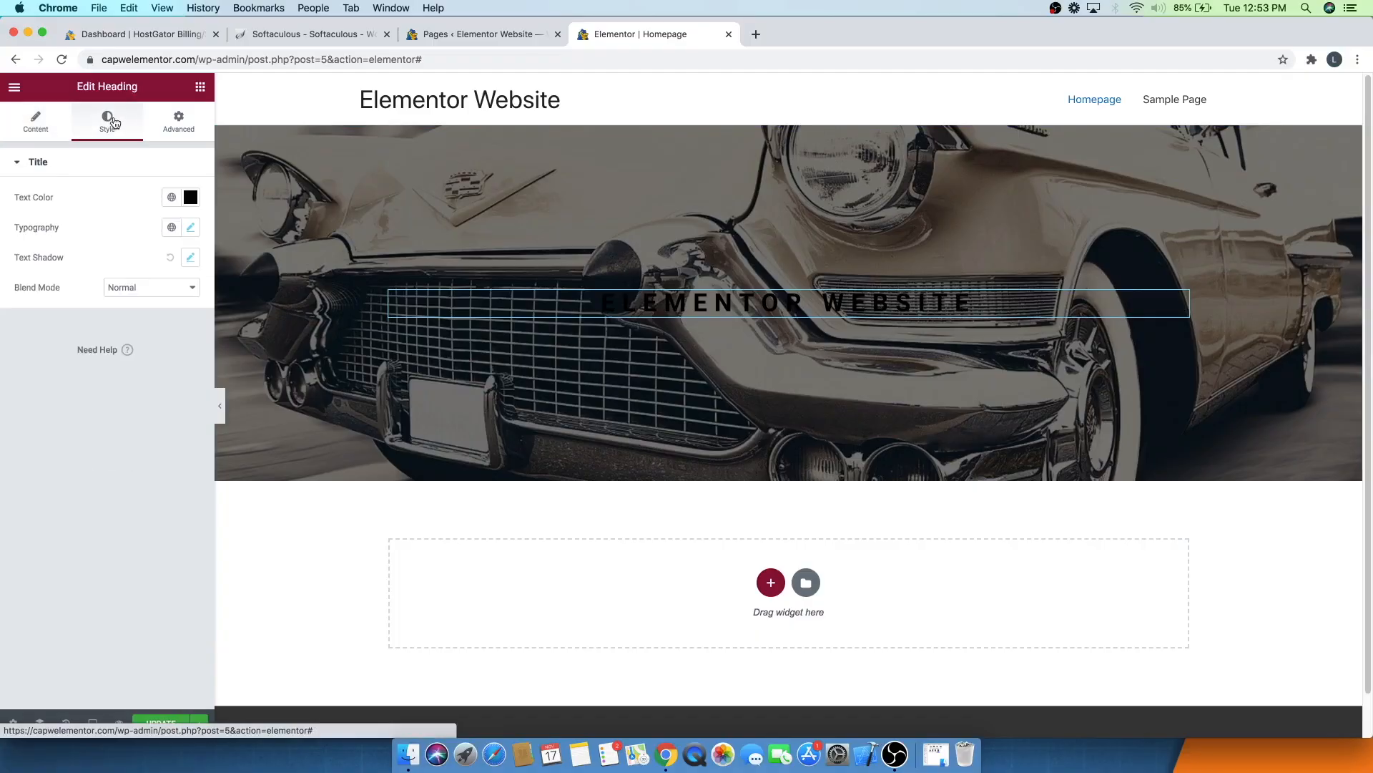
click(186, 193)
click(28, 248)
click(553, 319)
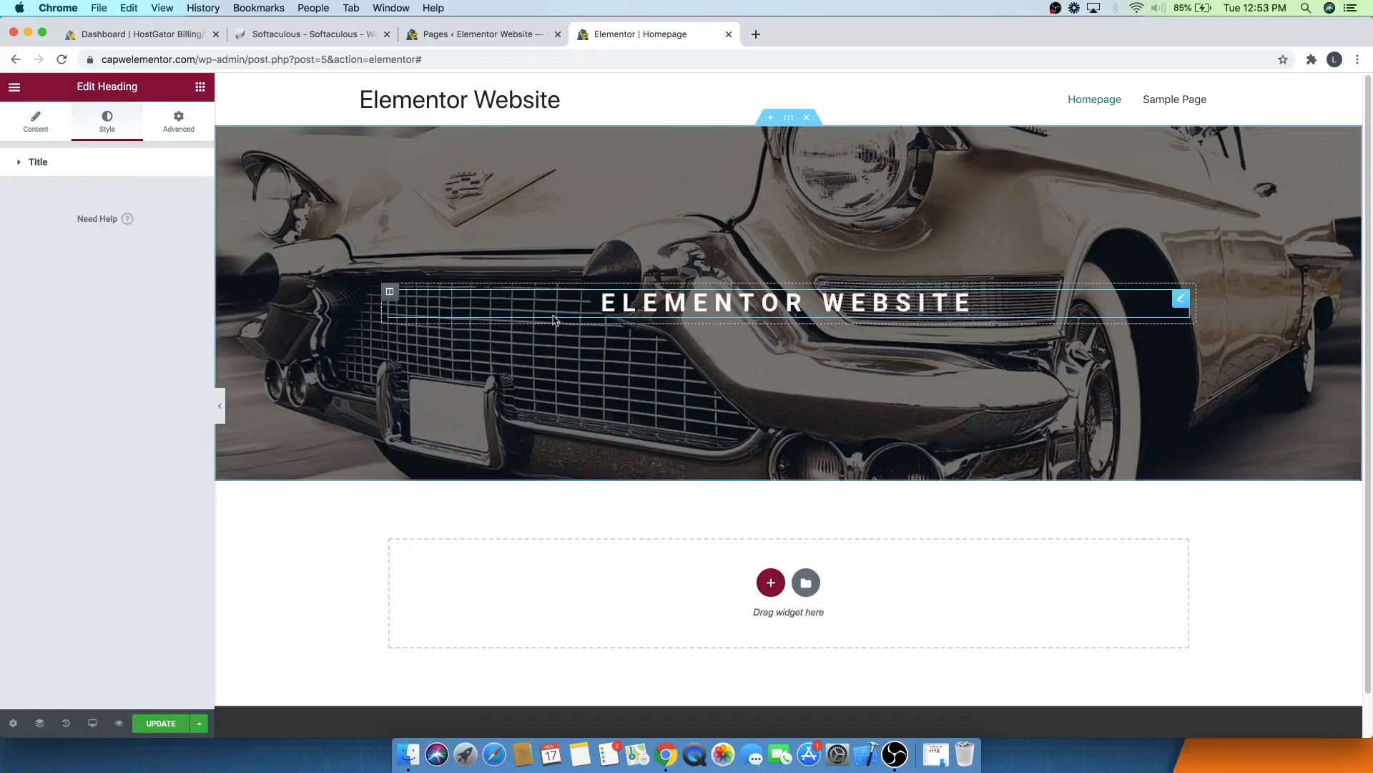
click(201, 87)
drag(152, 313, 791, 297)
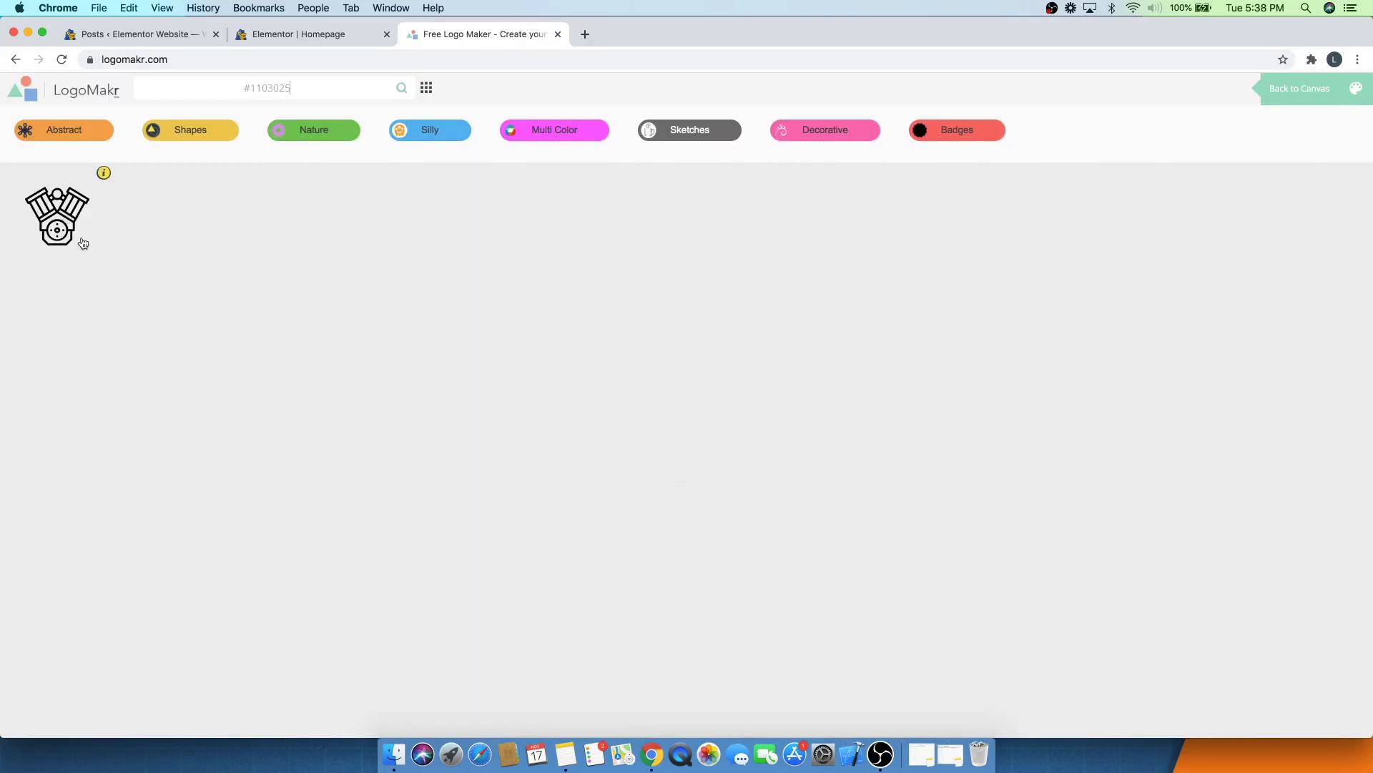
click(82, 243)
click(454, 306)
click(33, 374)
double_click(650, 423)
text(CAPW)
key(Return)
text(Elementor)
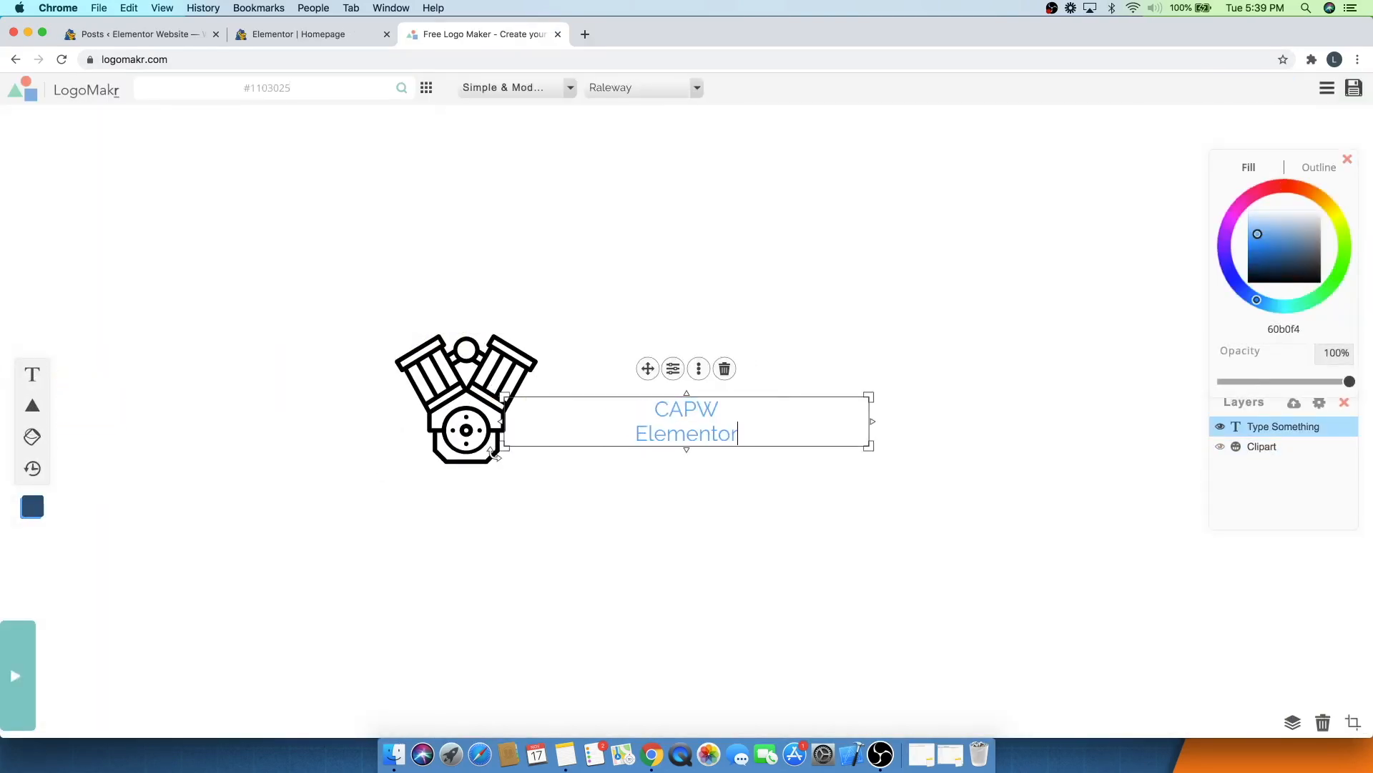
click(675, 371)
drag(919, 477, 950, 478)
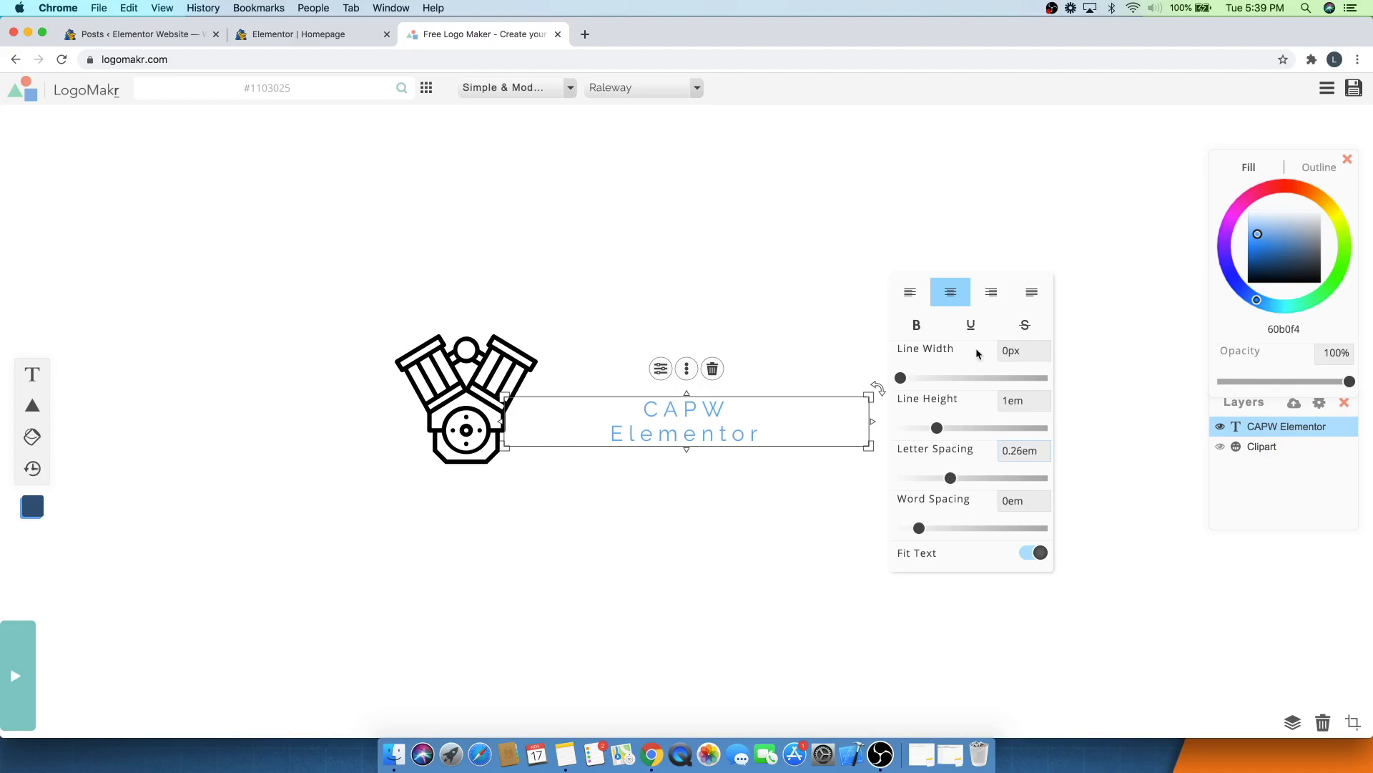
click(910, 291)
drag(869, 397, 931, 355)
drag(649, 426, 689, 444)
double_click(689, 442)
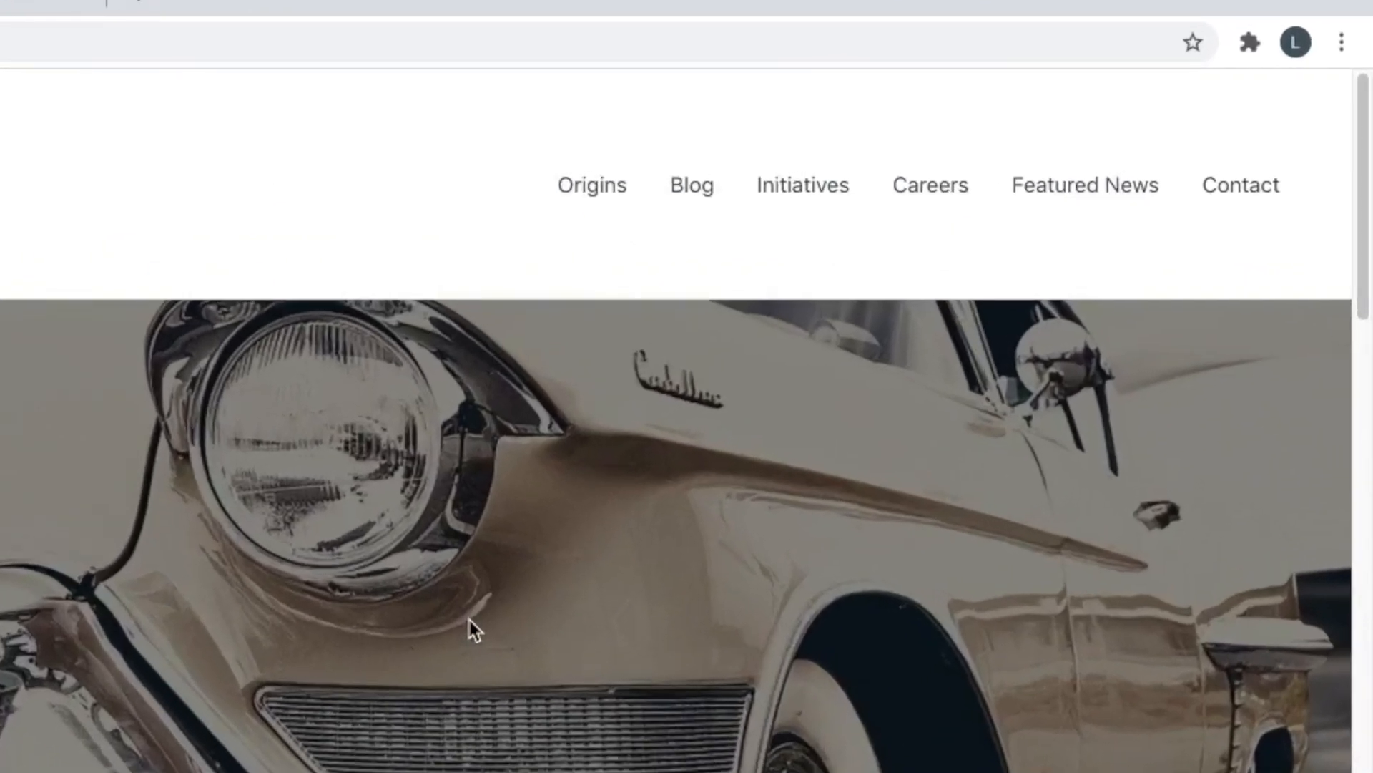
click(1237, 190)
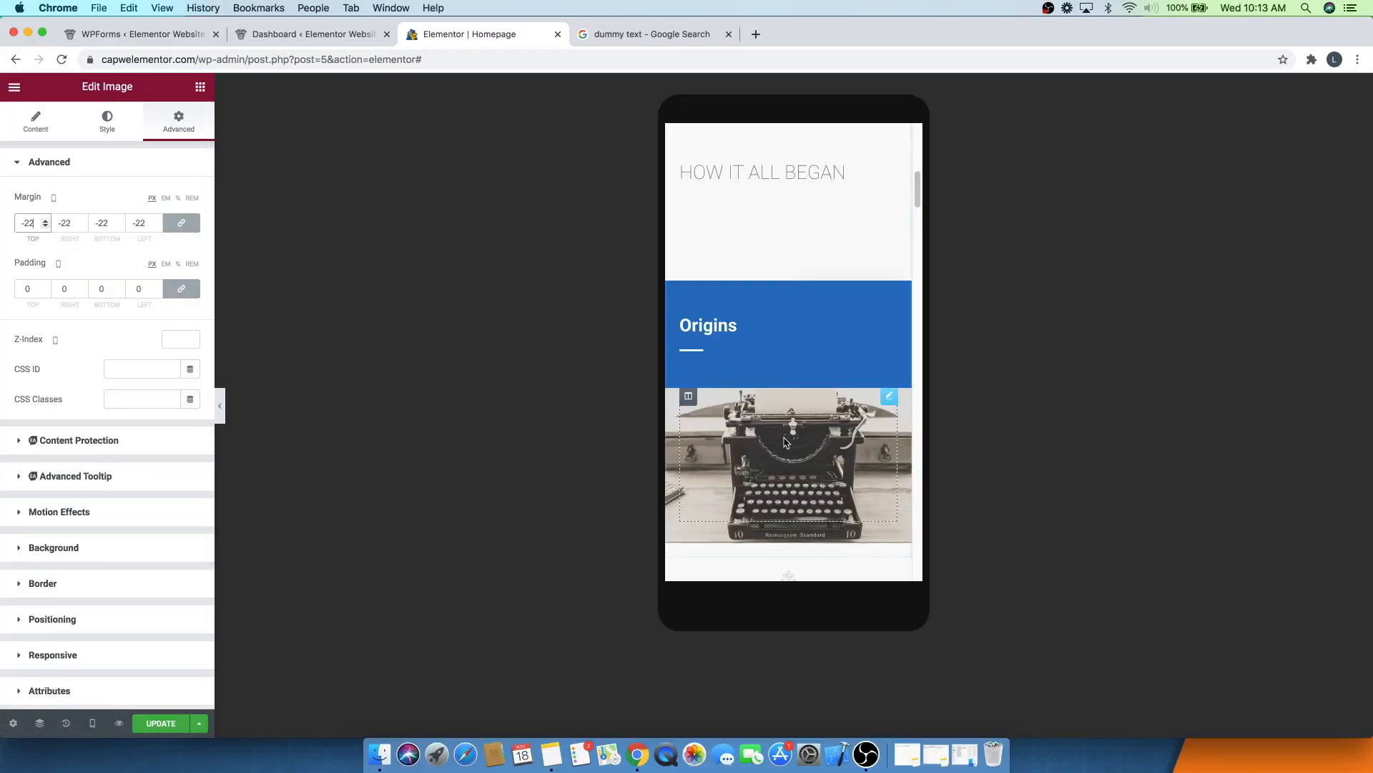
scroll(785, 441, up, 2)
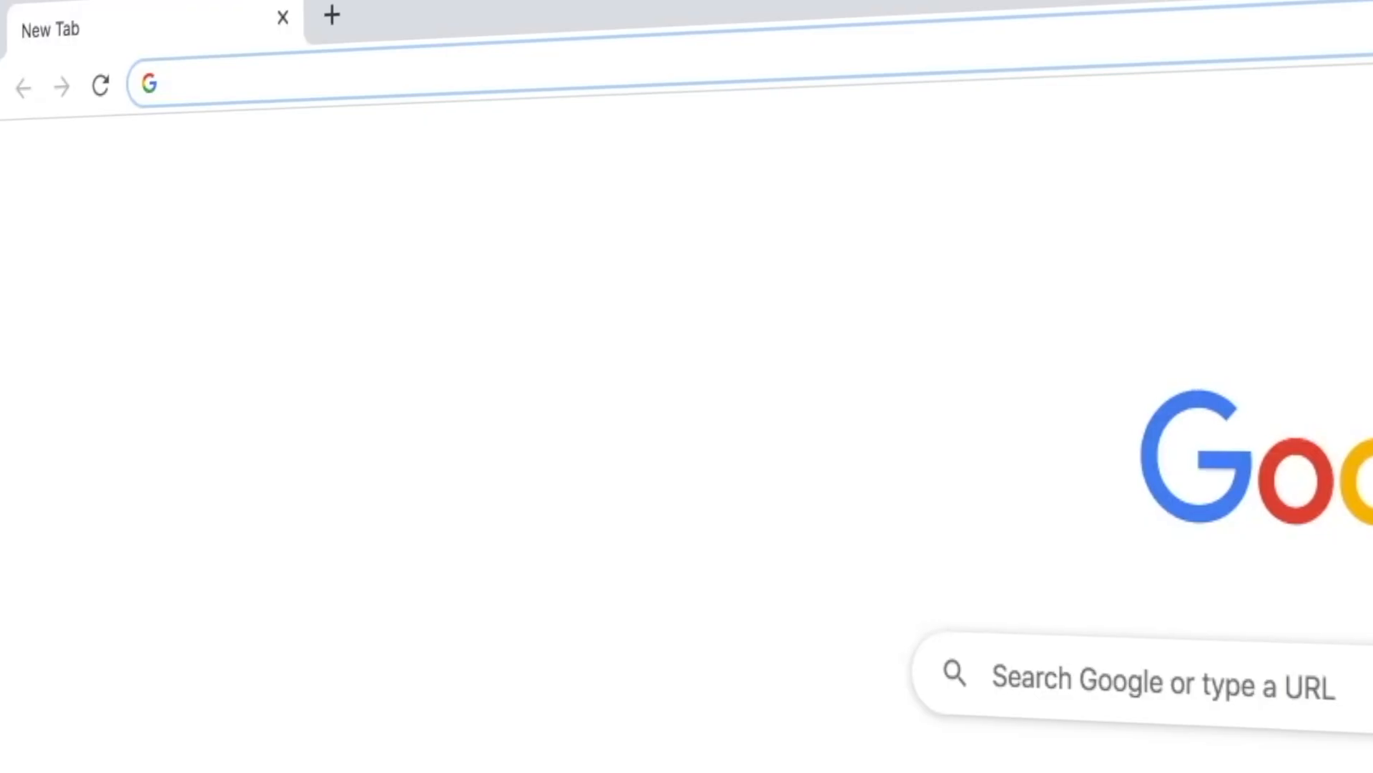
- Open createaprowebsite.com/hosting and choose Buy Now on the Hatchling Plan
text(createaprowebsi)
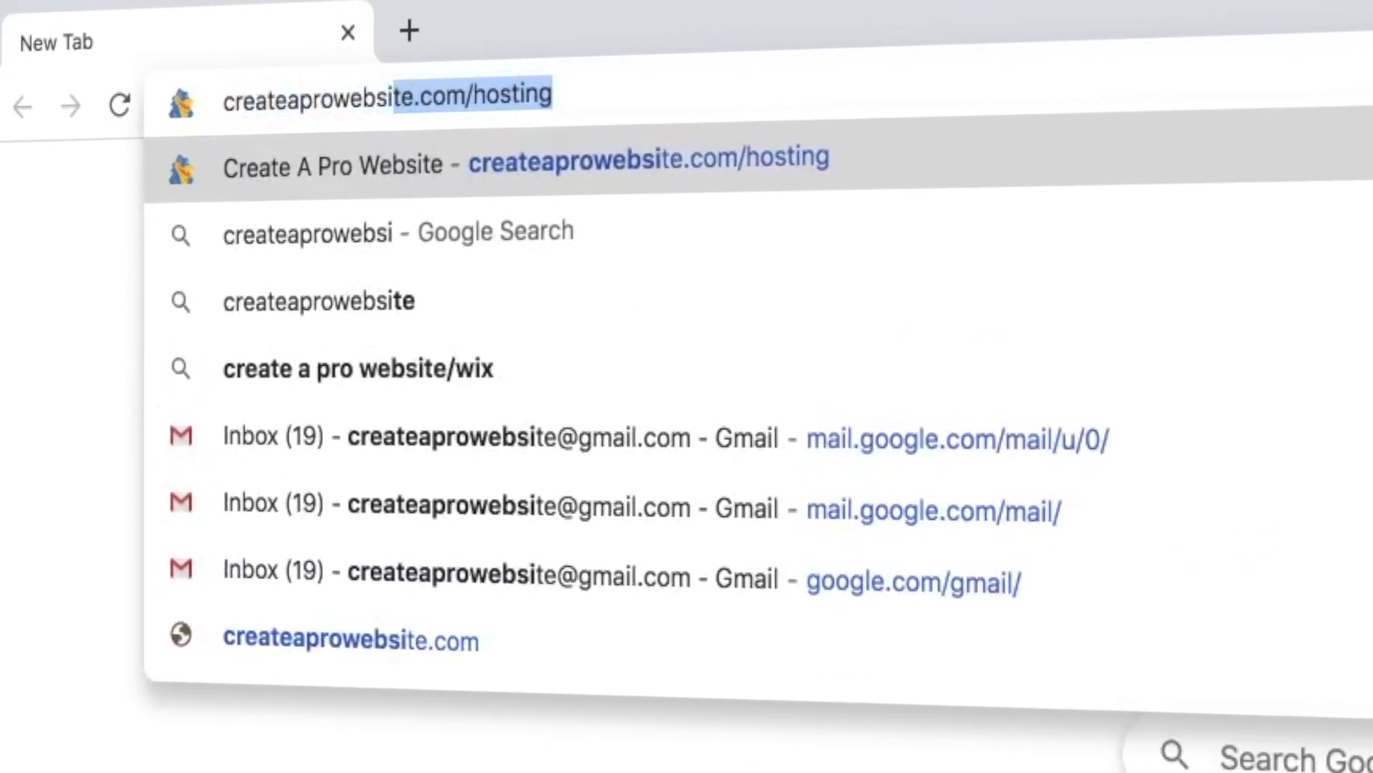
text(te.com/hosting)
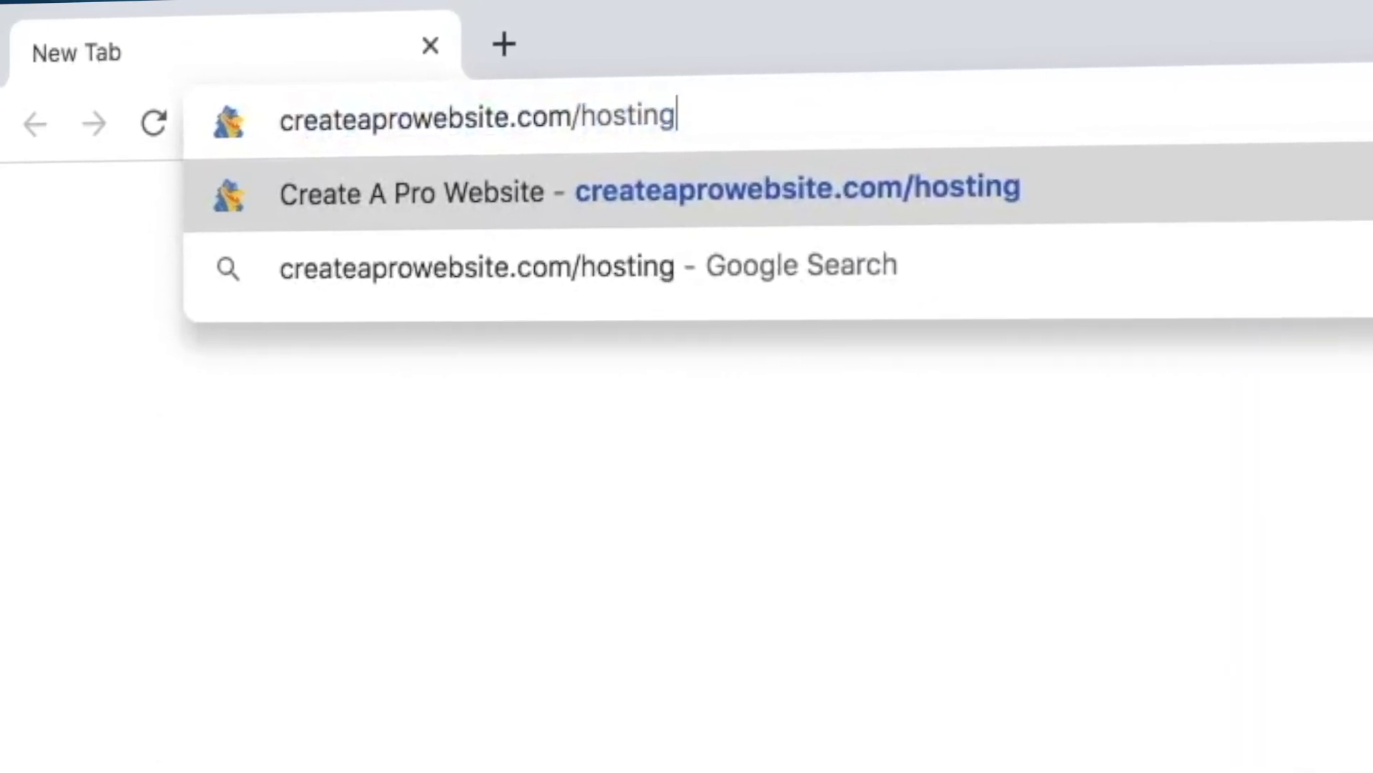
key(Return)
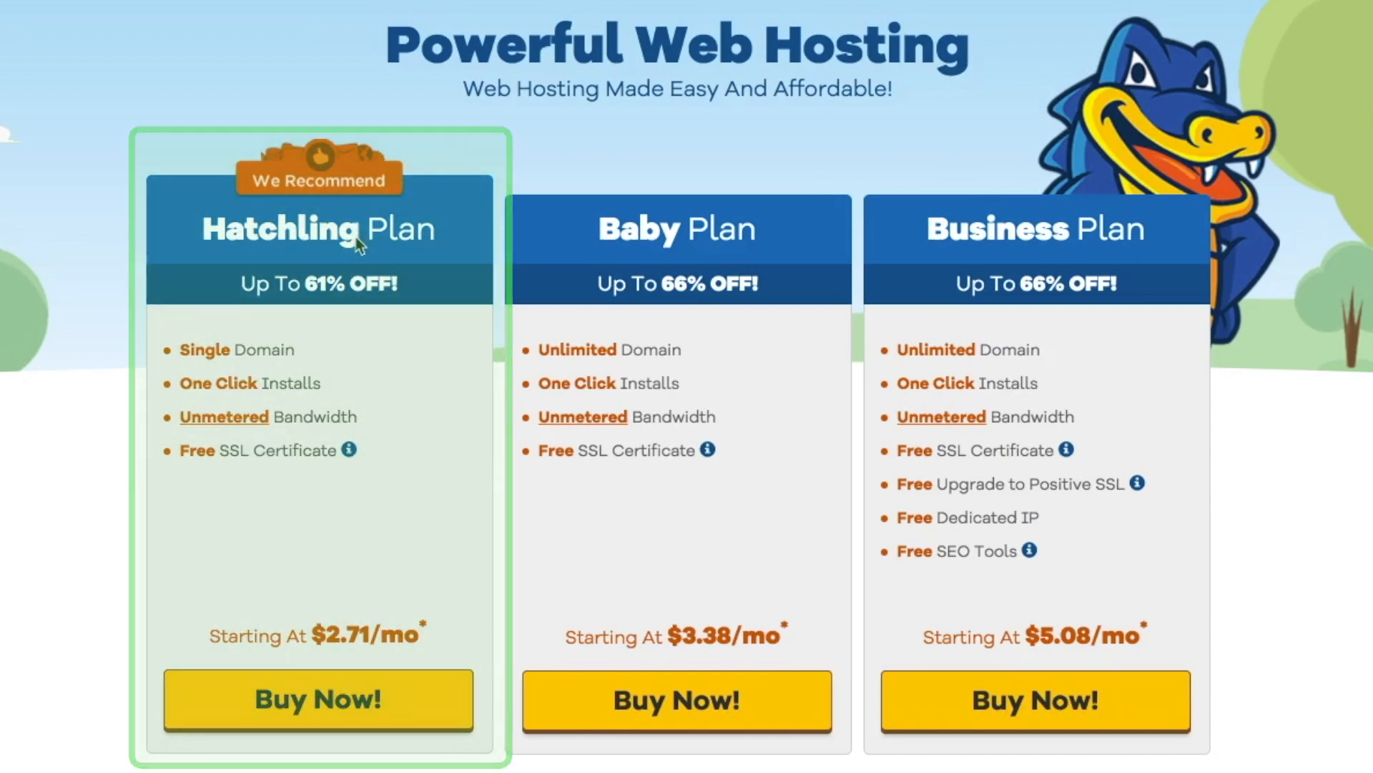
click(342, 699)
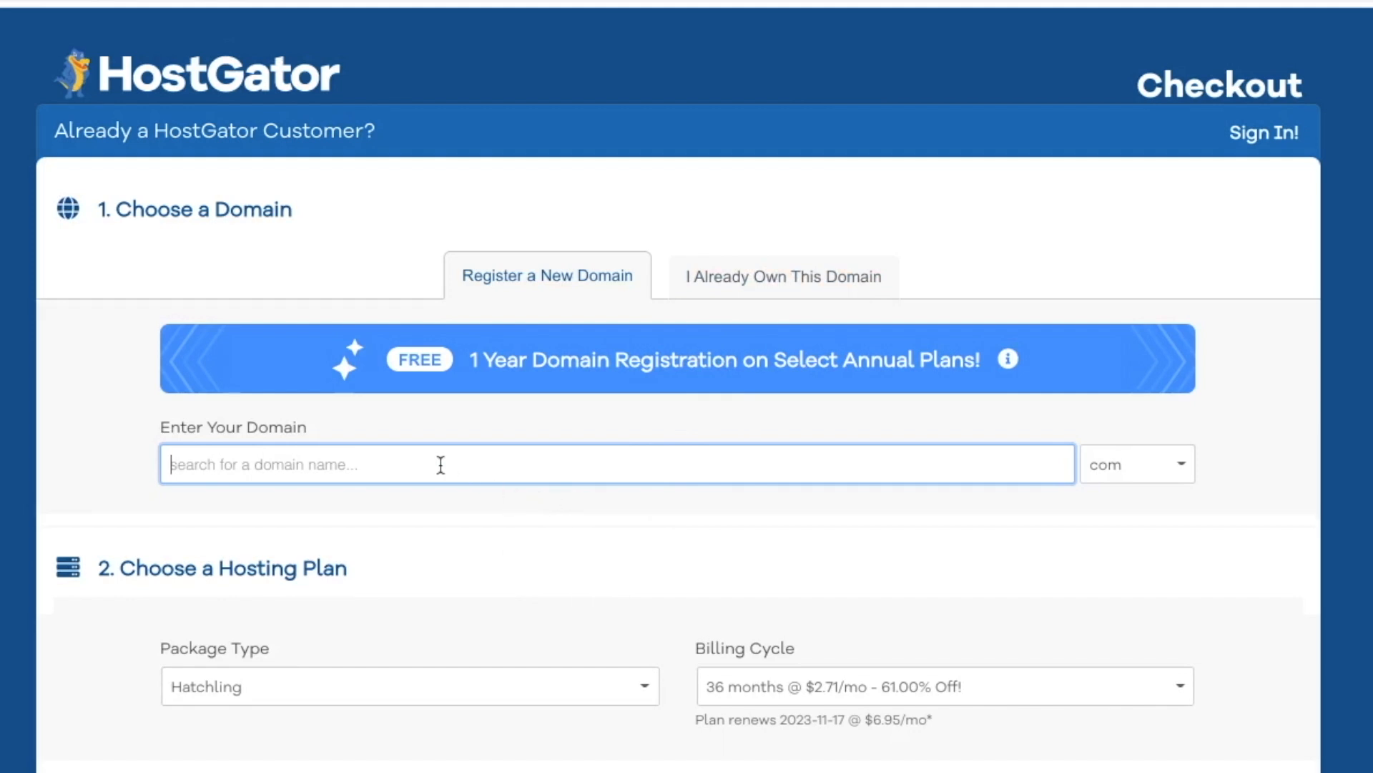
- Register the new domain capwelementor with the .com extension
text(capwelementor)
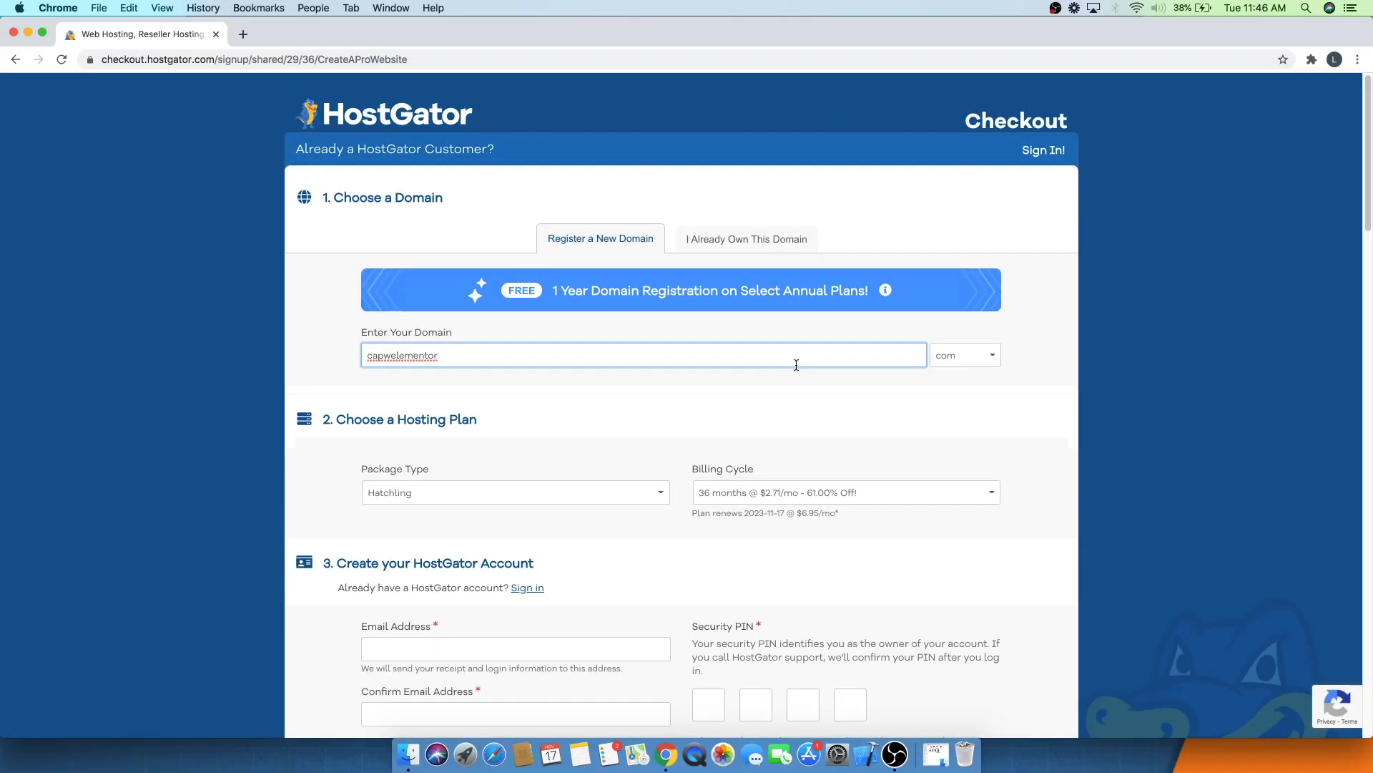
key(Tab)
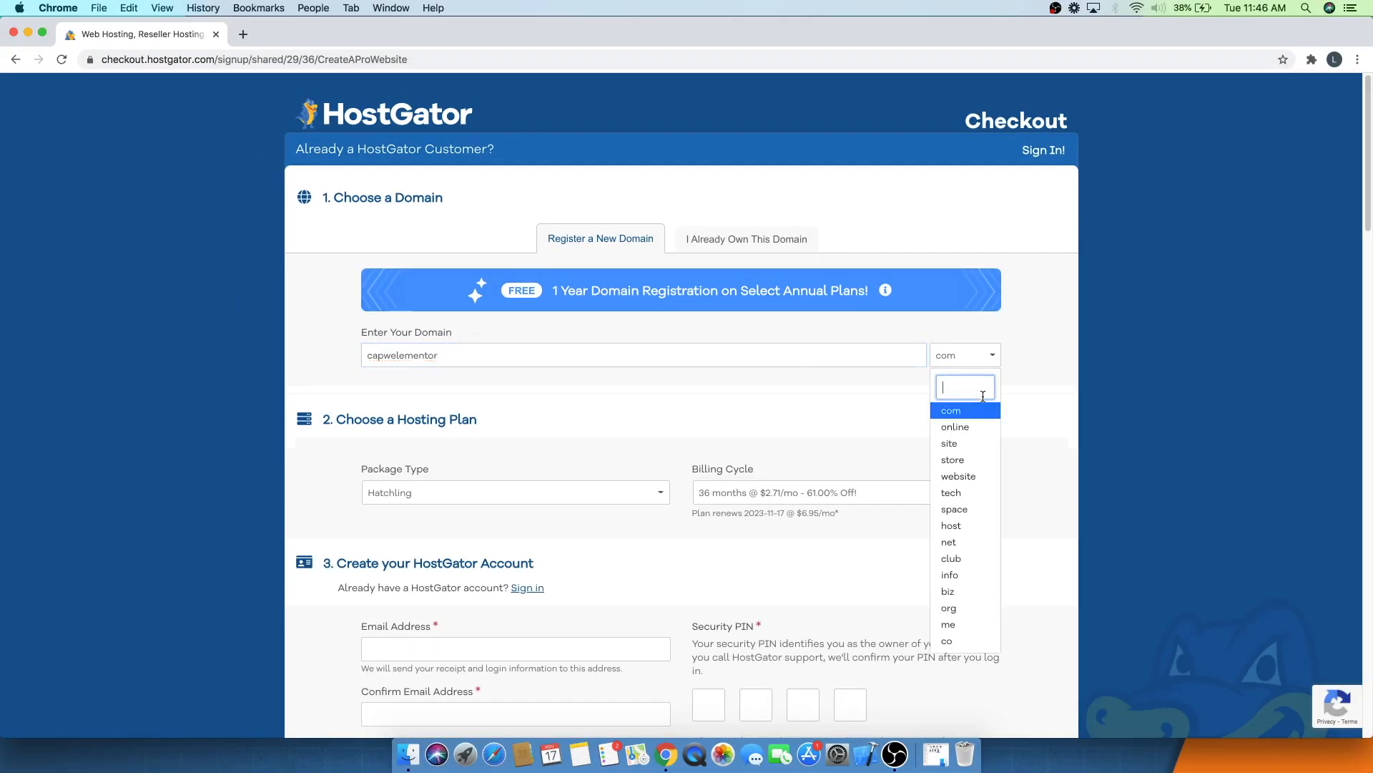
click(971, 411)
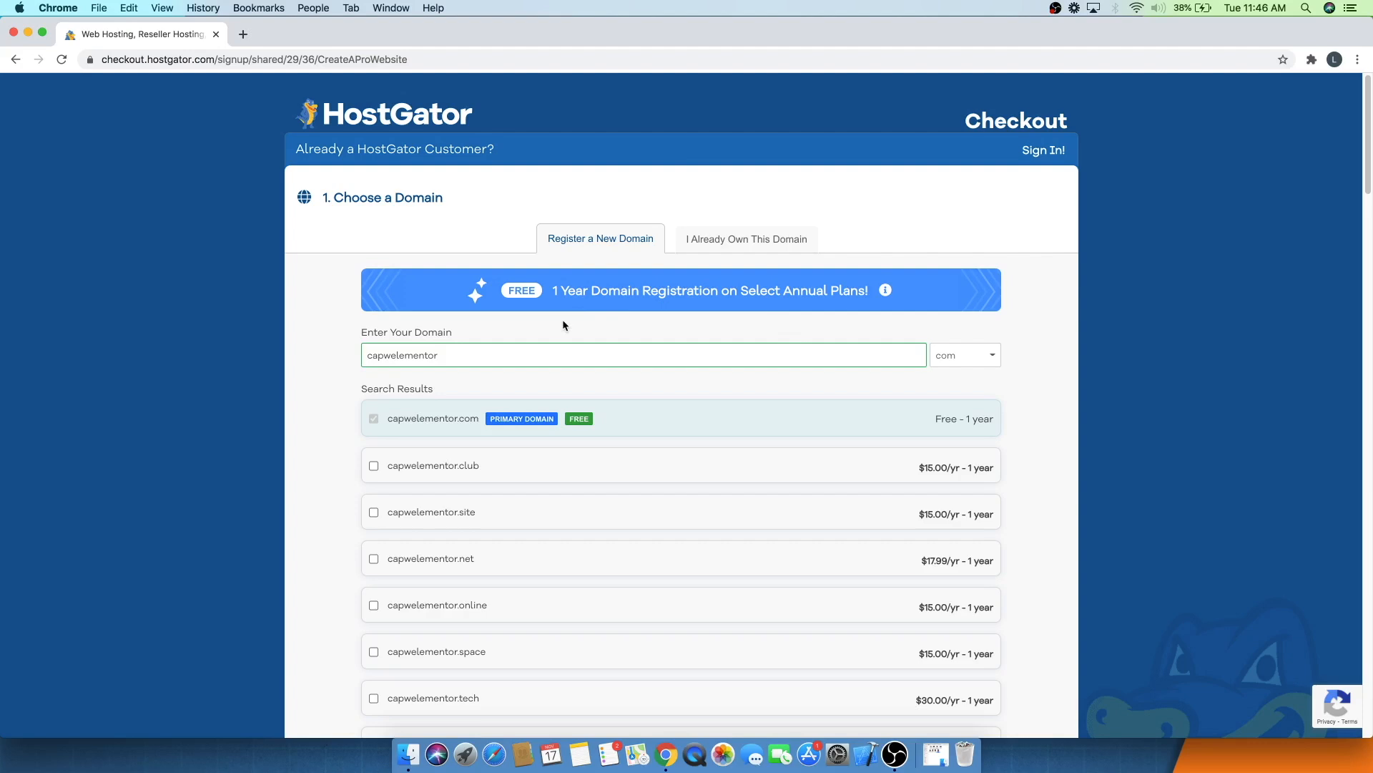
- Set the hosting plan's package type to Hatchling
scroll(564, 325, down, 10)
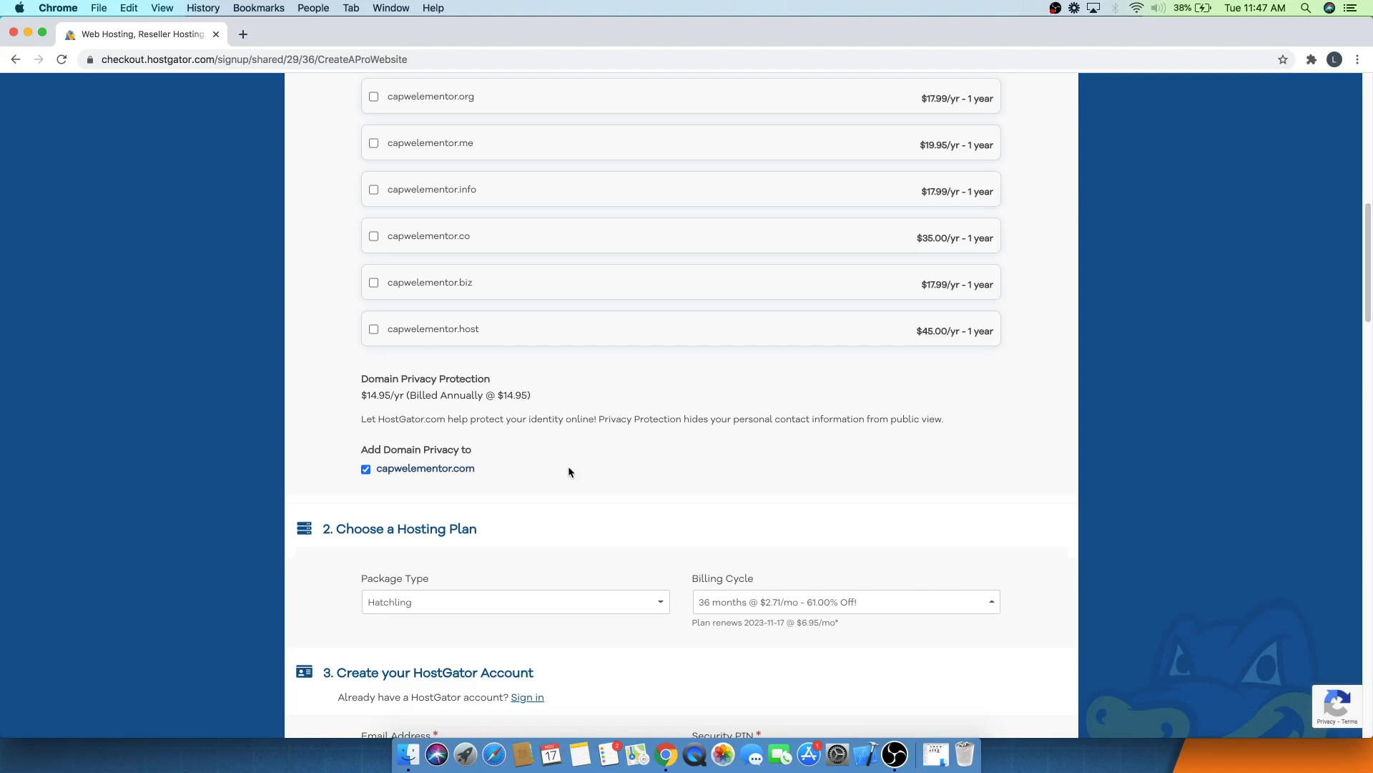
scroll(363, 472, down, 5)
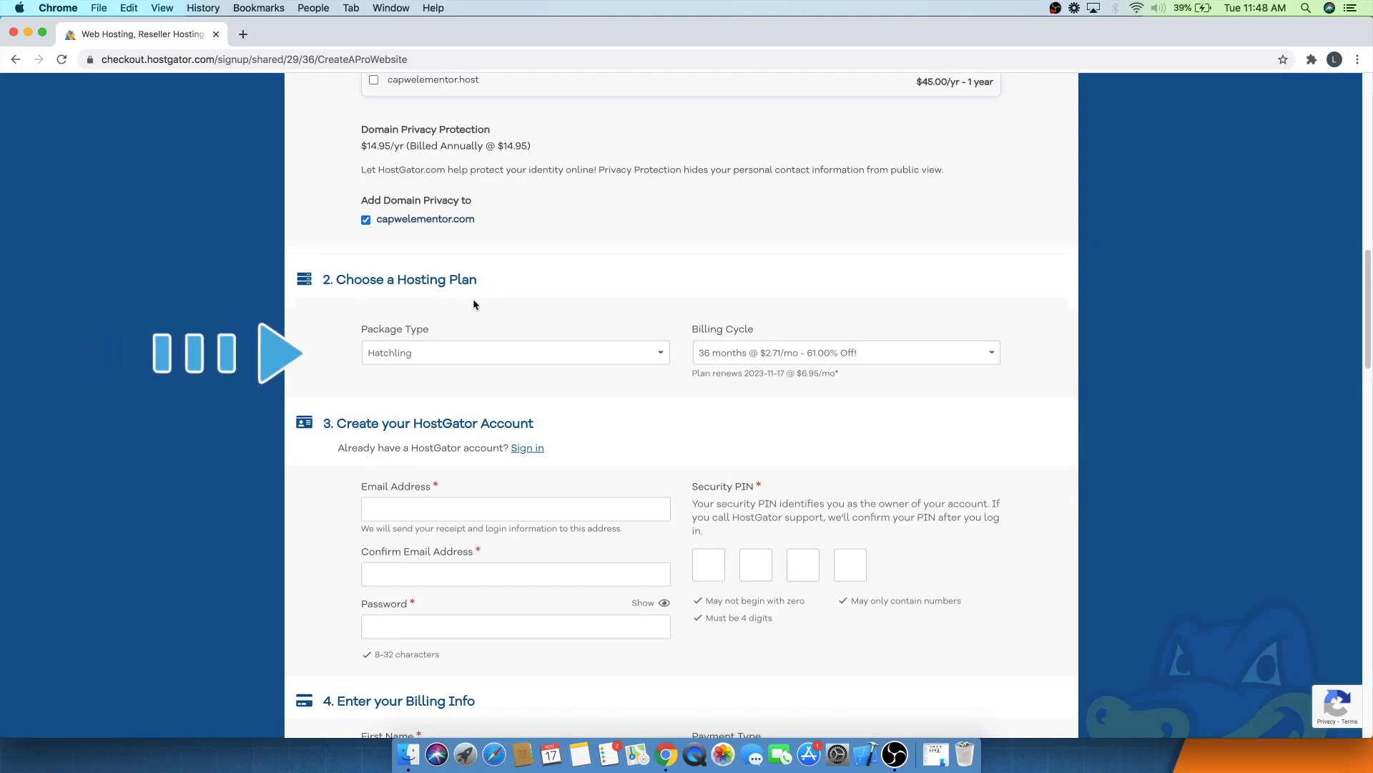
click(399, 353)
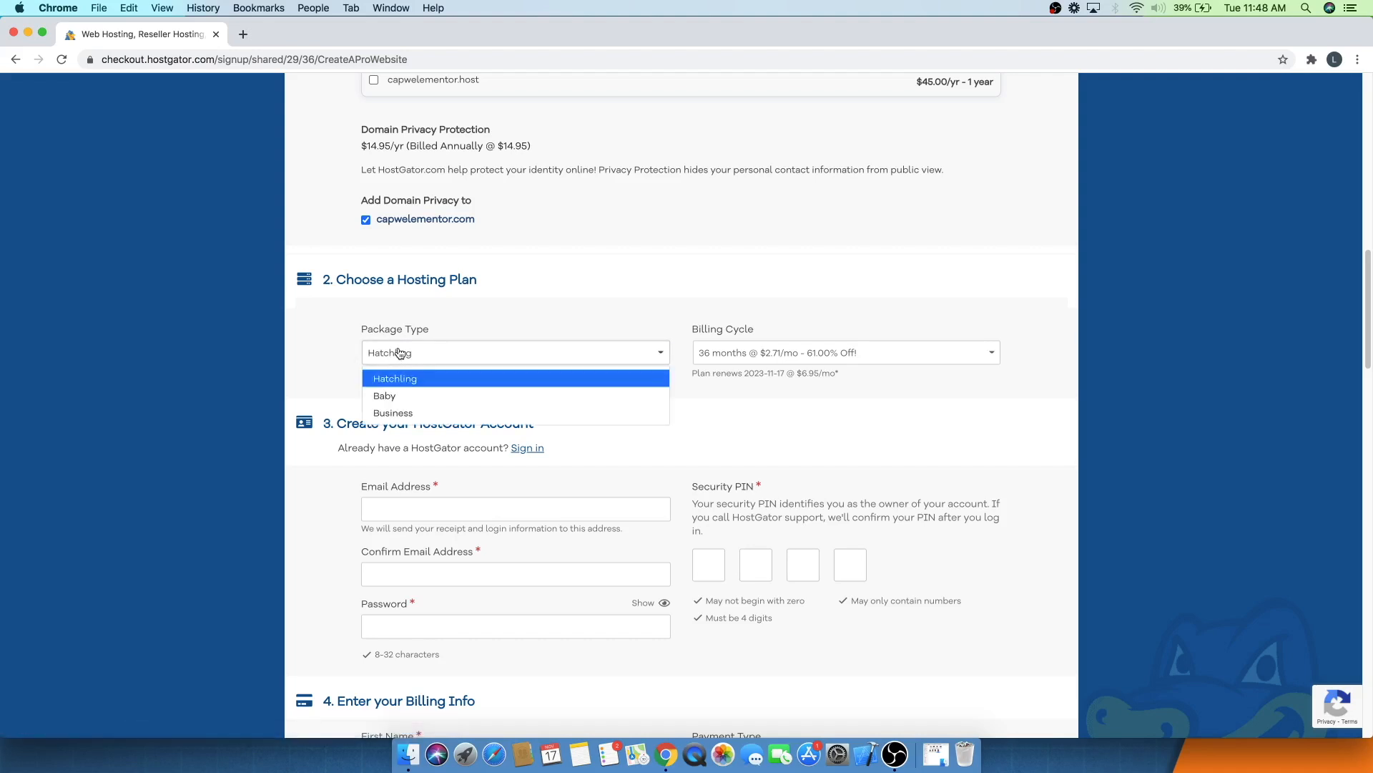
click(402, 379)
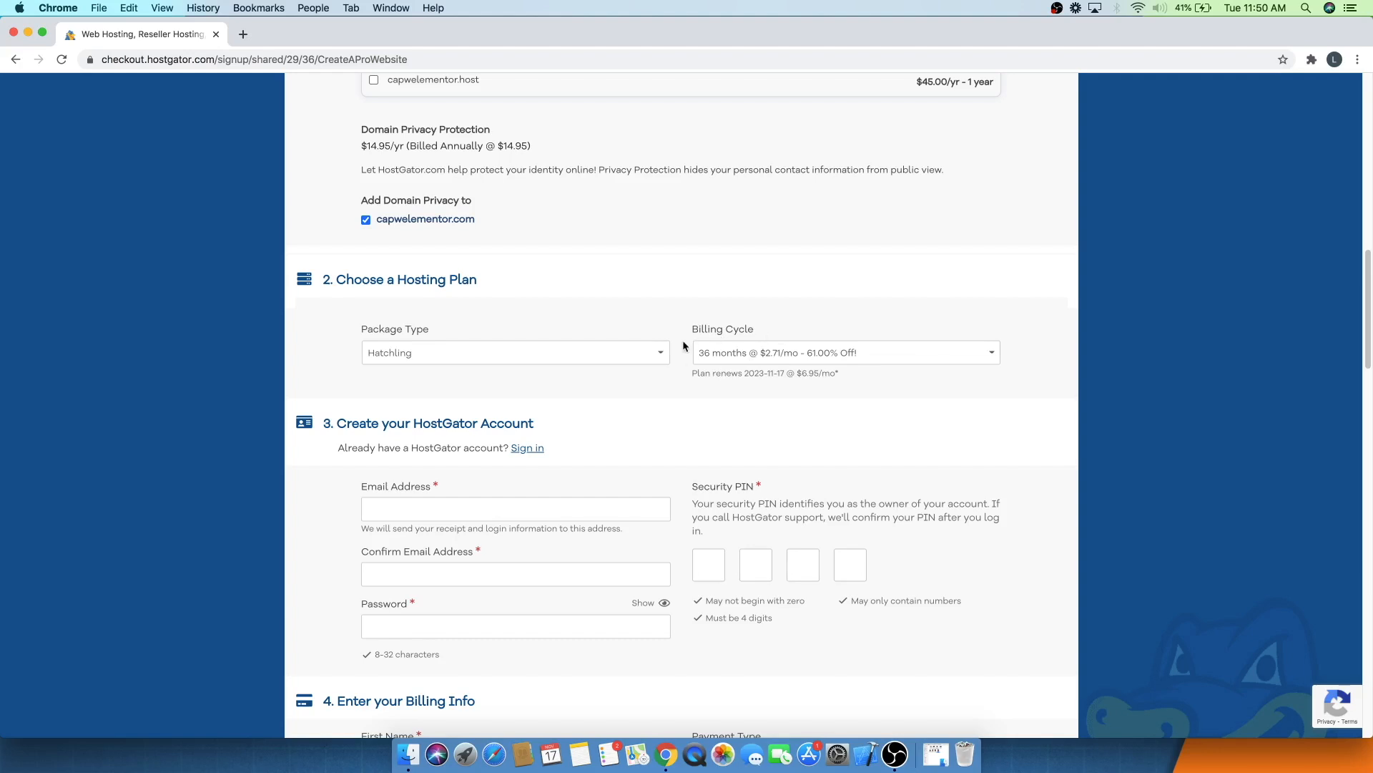
- Set the billing cycle to 1 month @ $7.66/mo
click(731, 363)
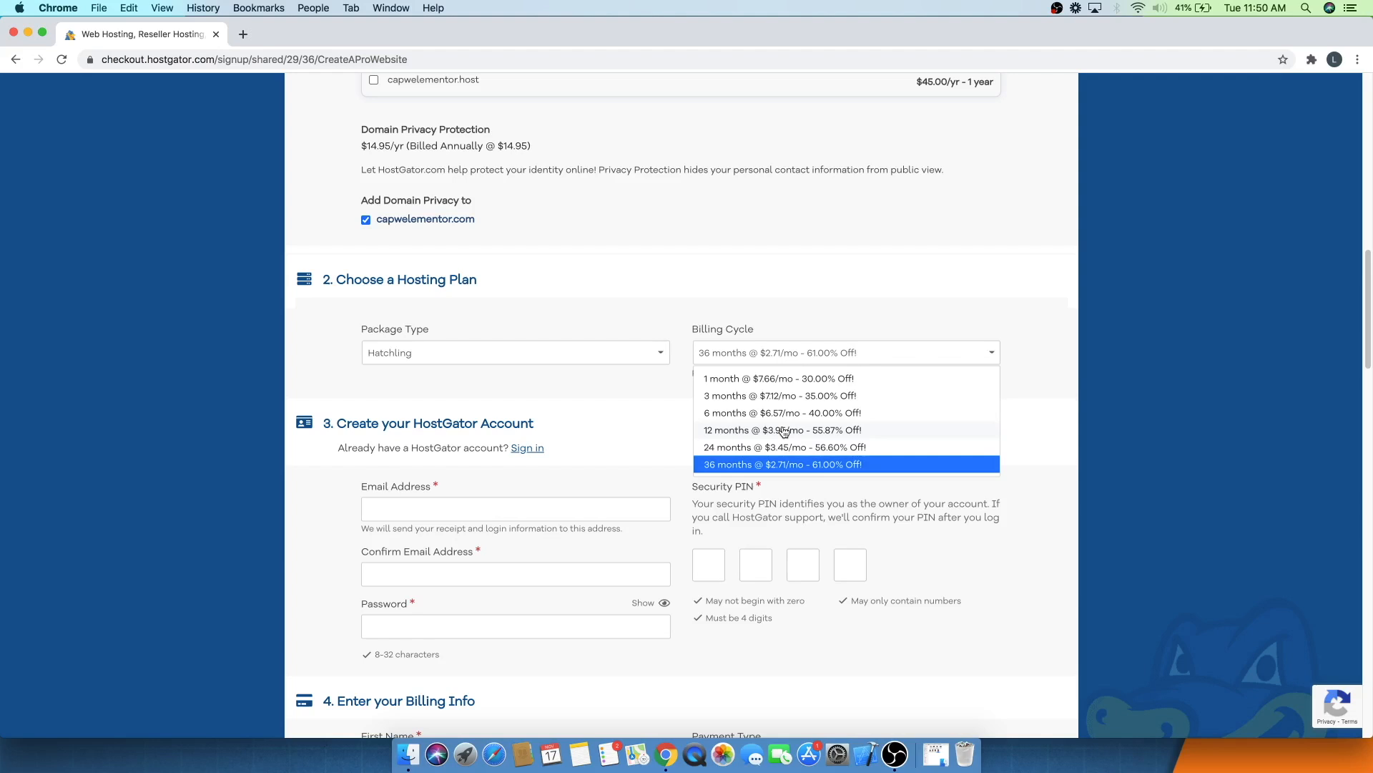
click(727, 381)
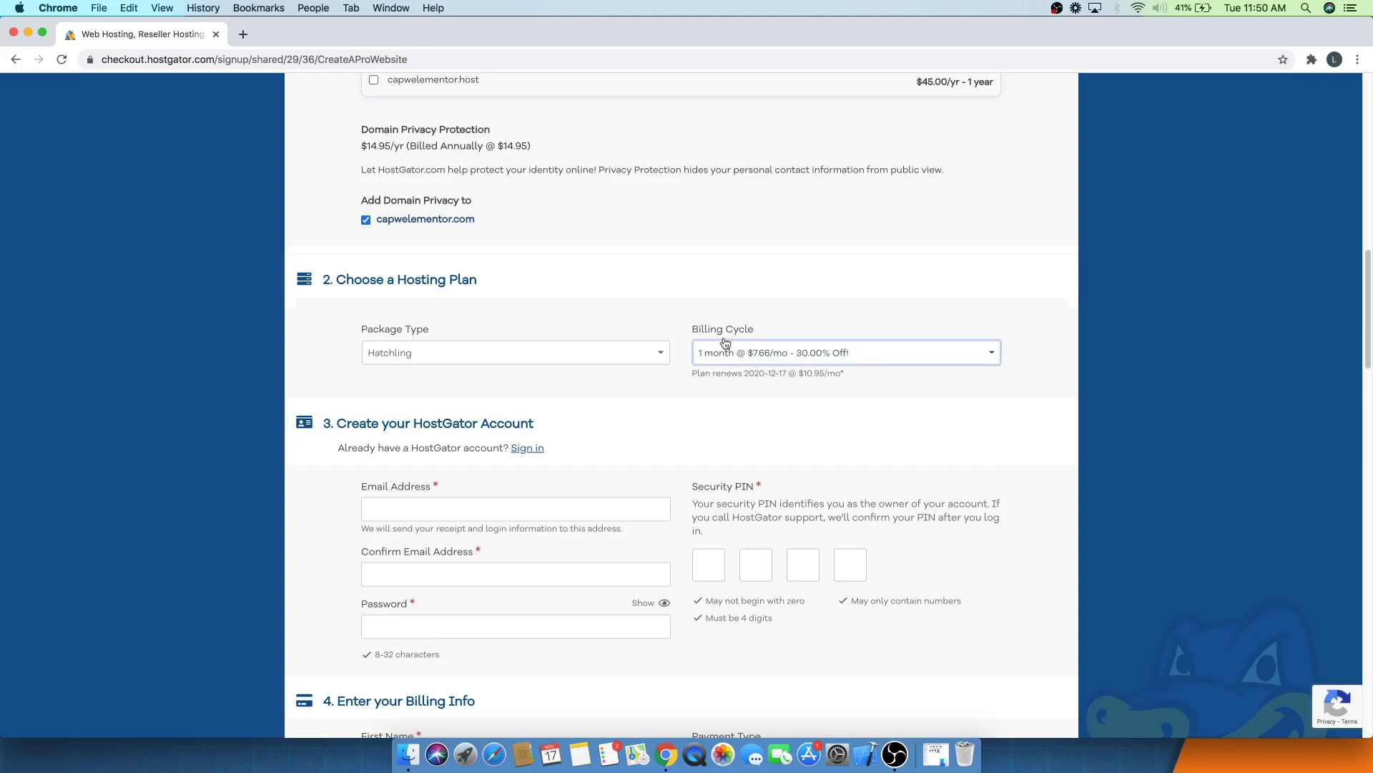
click(725, 359)
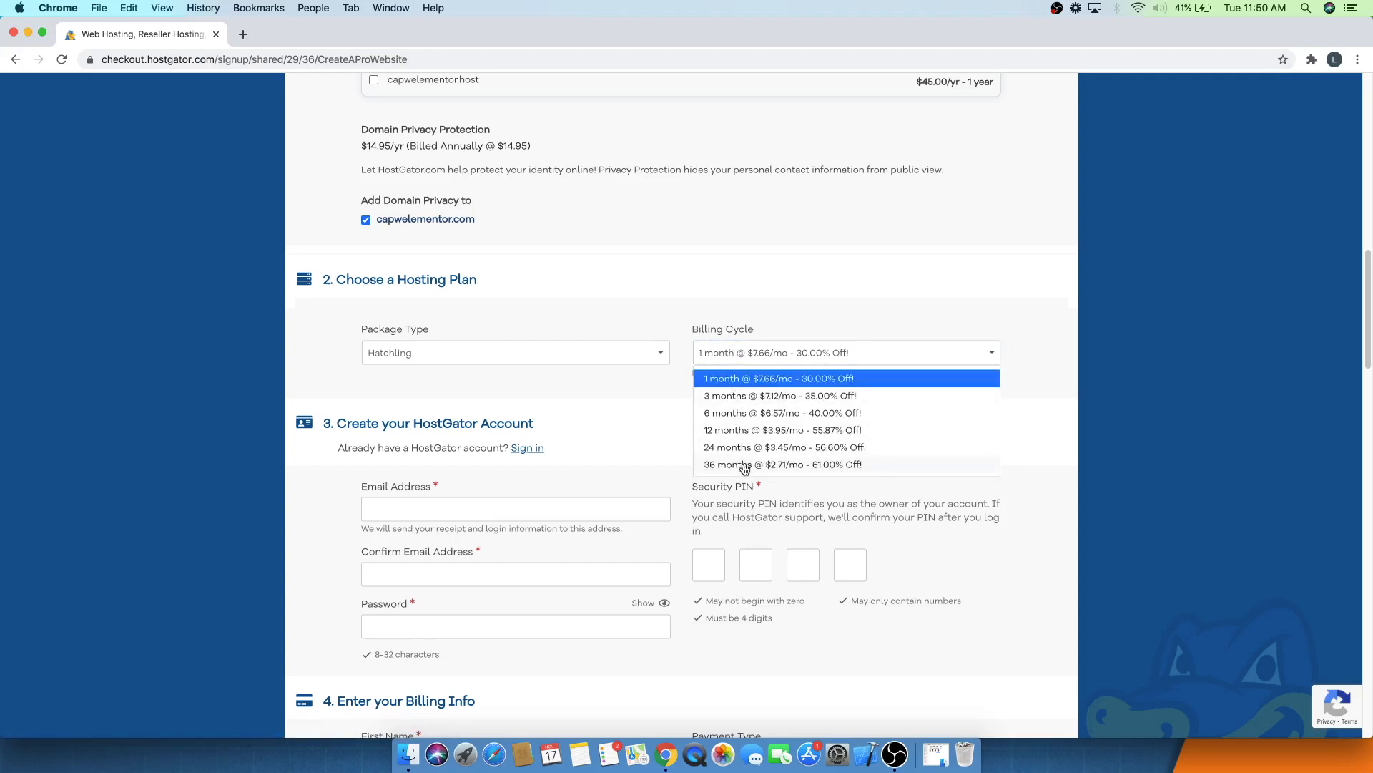
click(722, 354)
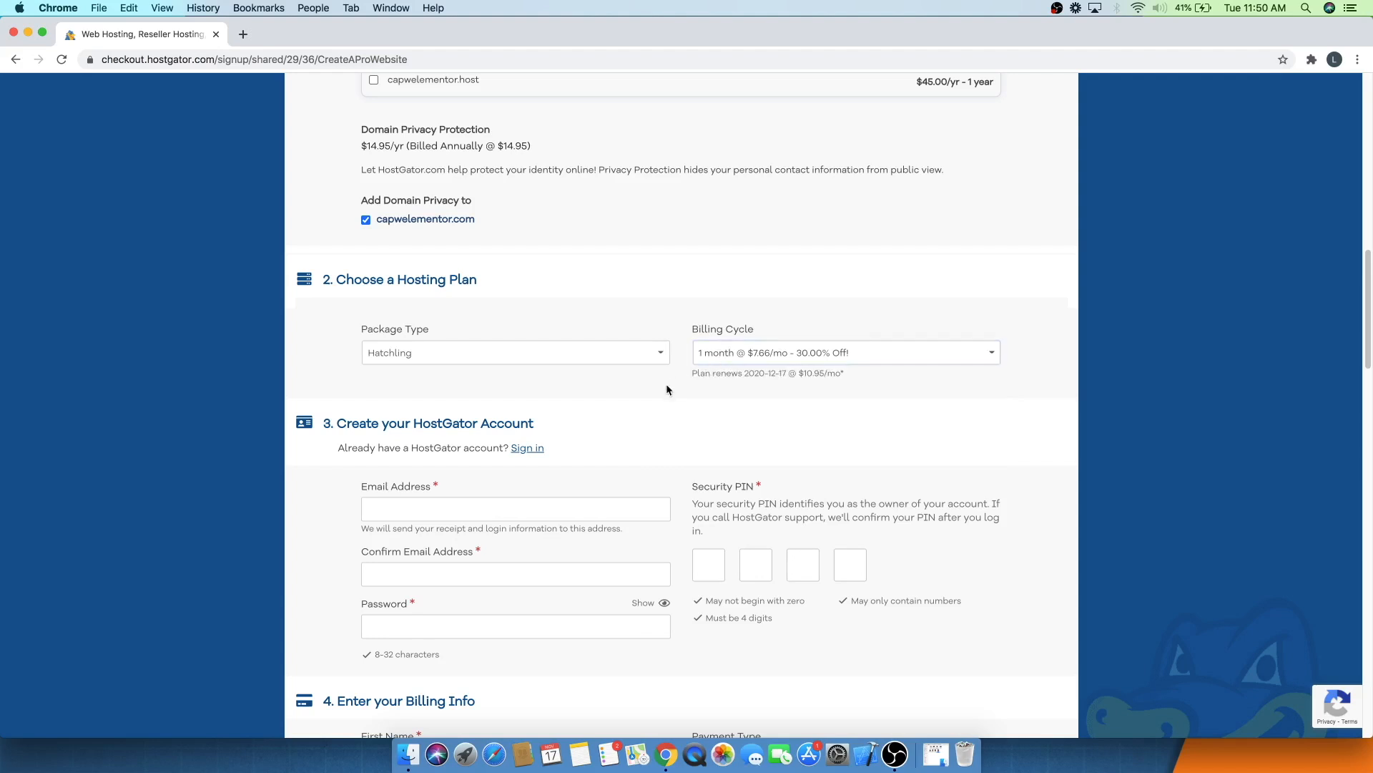
- Start filling in the billing info at the first-name field
scroll(458, 364, down, 5)
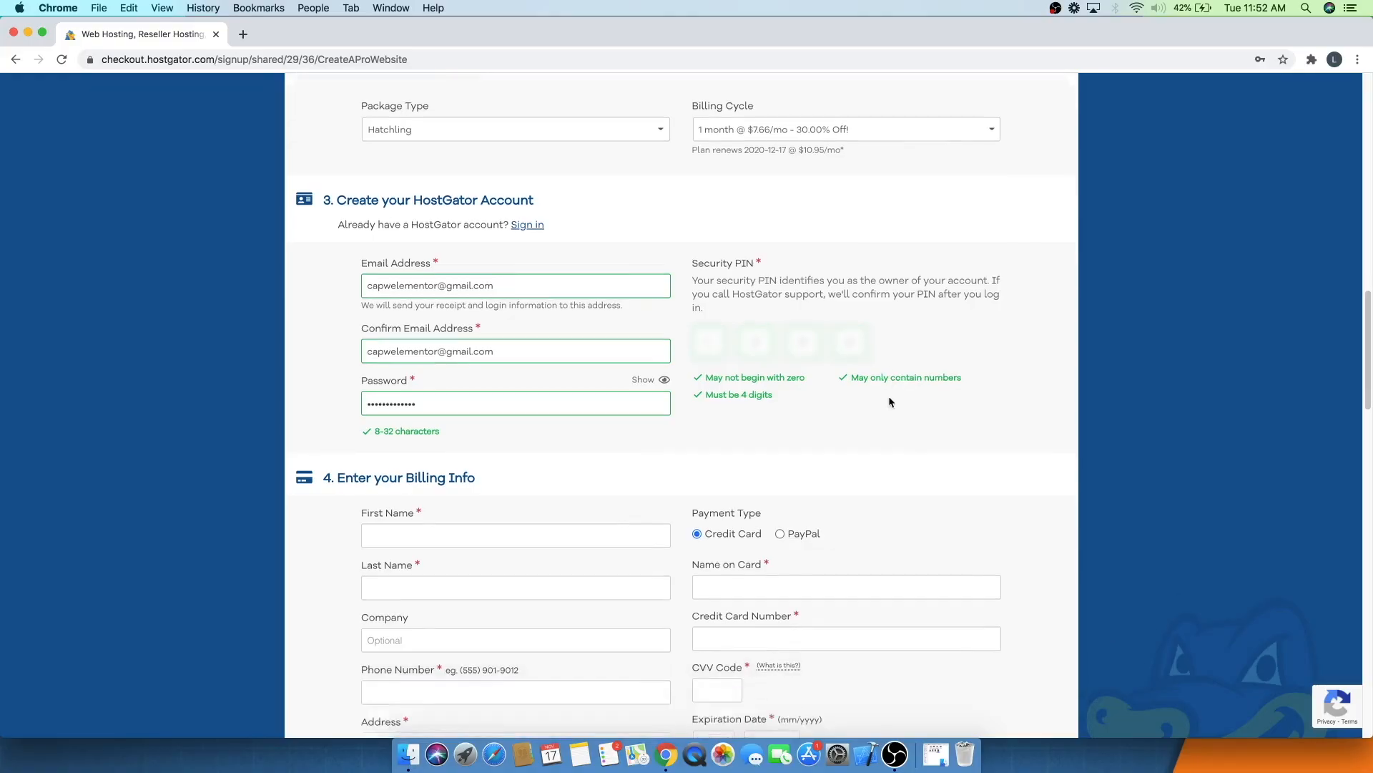
scroll(890, 402, down, 5)
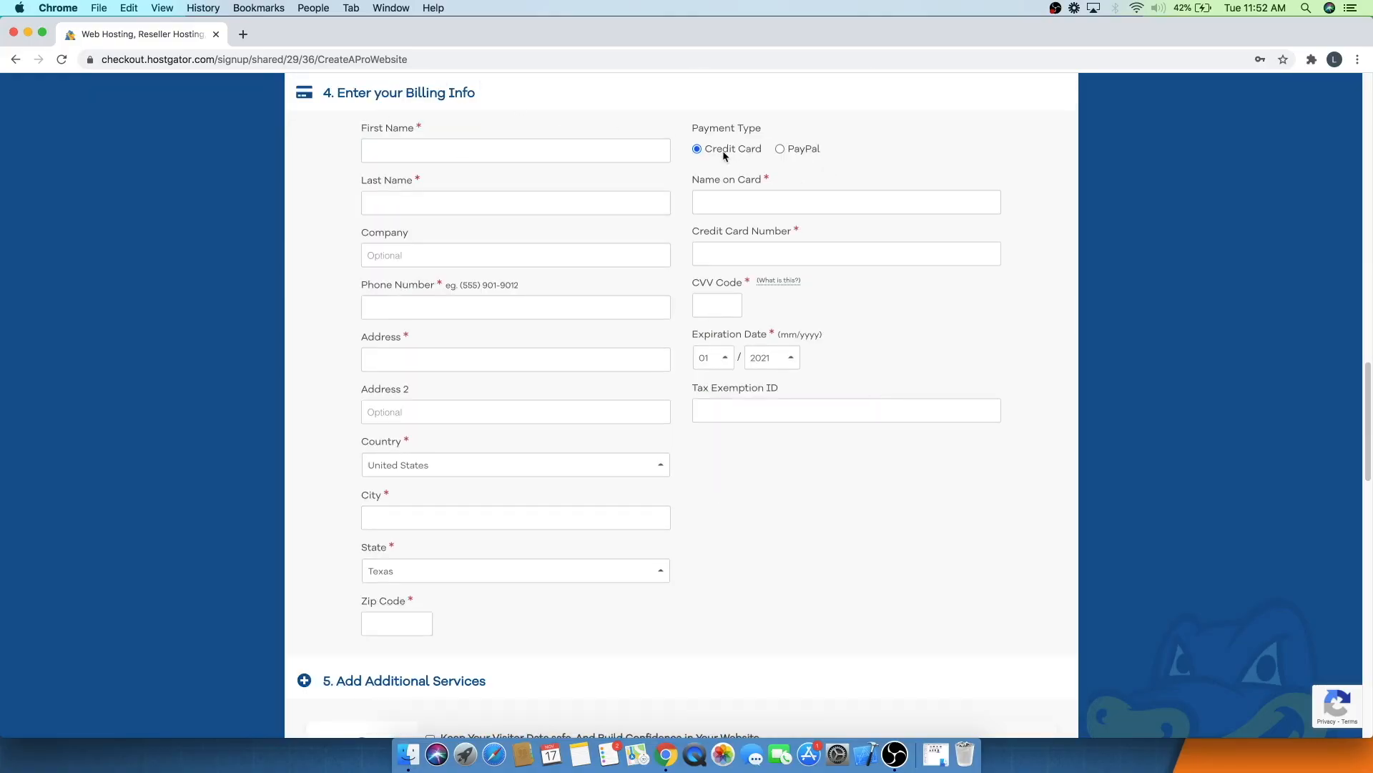
click(423, 153)
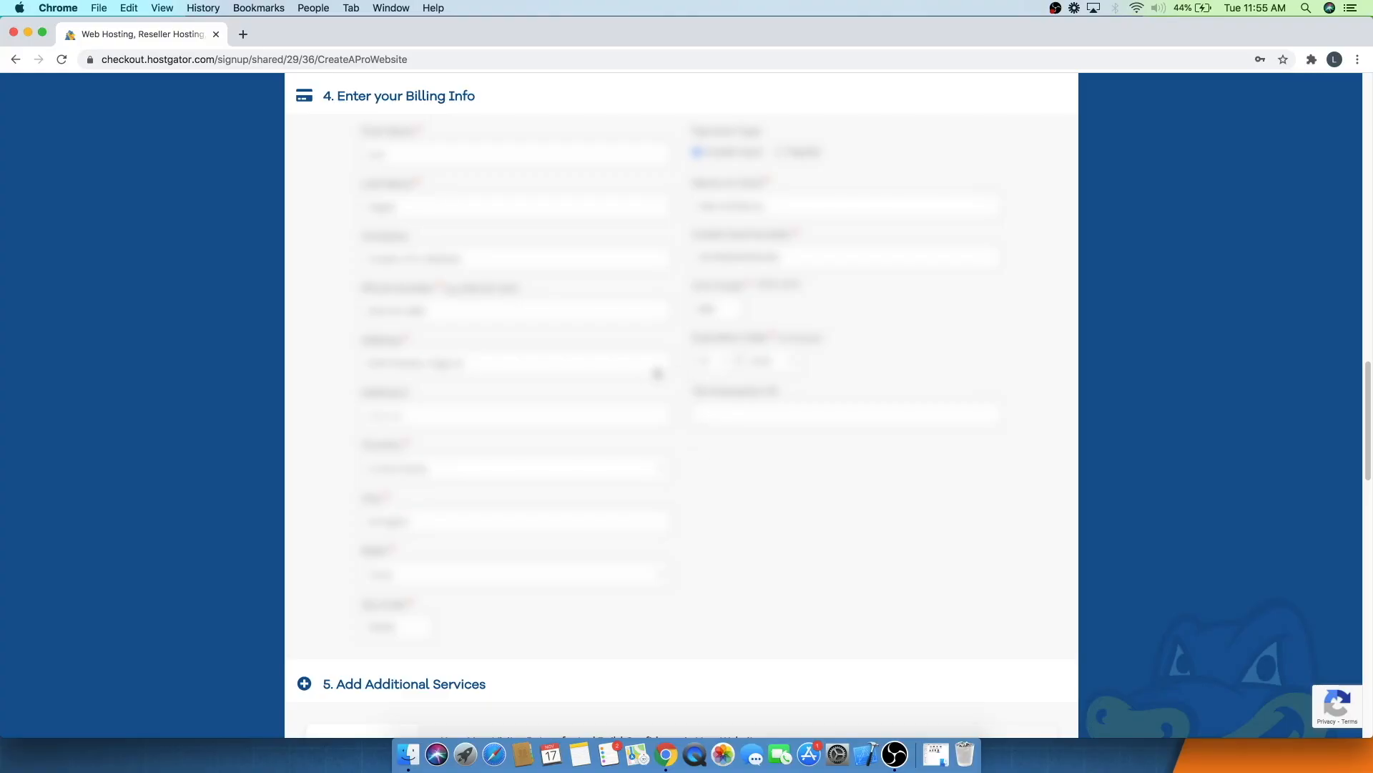
- Uncheck the SiteLock Essentials and Site Backup additional services
scroll(739, 445, down, 10)
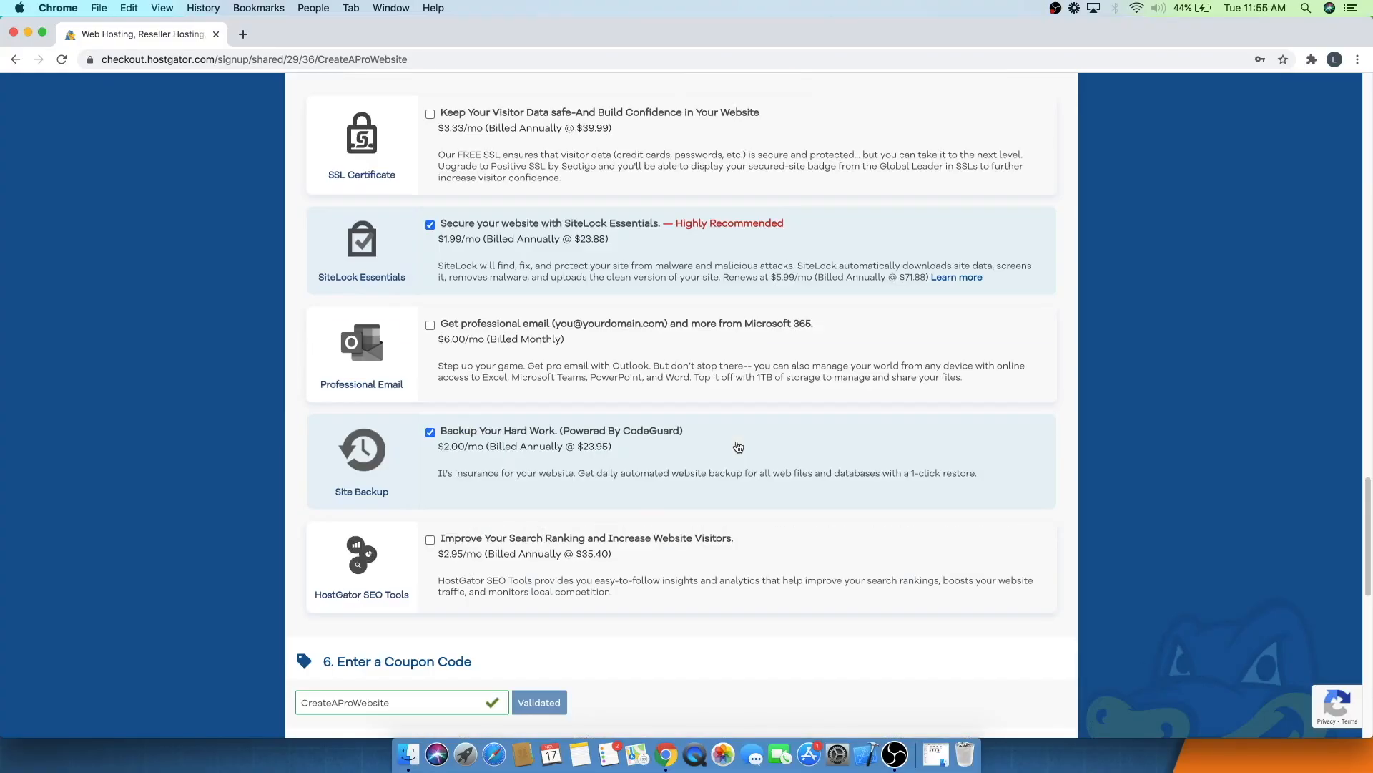
scroll(739, 447, up, 1)
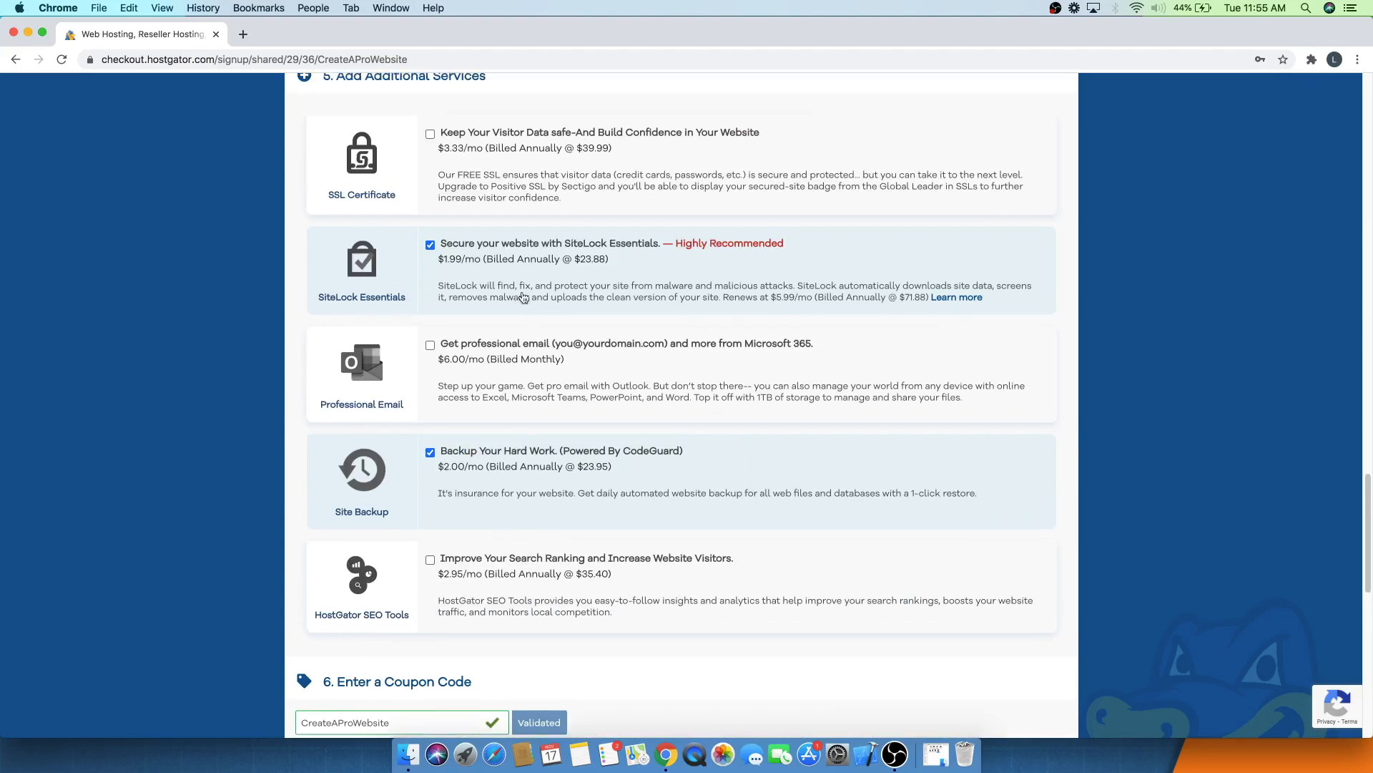
click(430, 246)
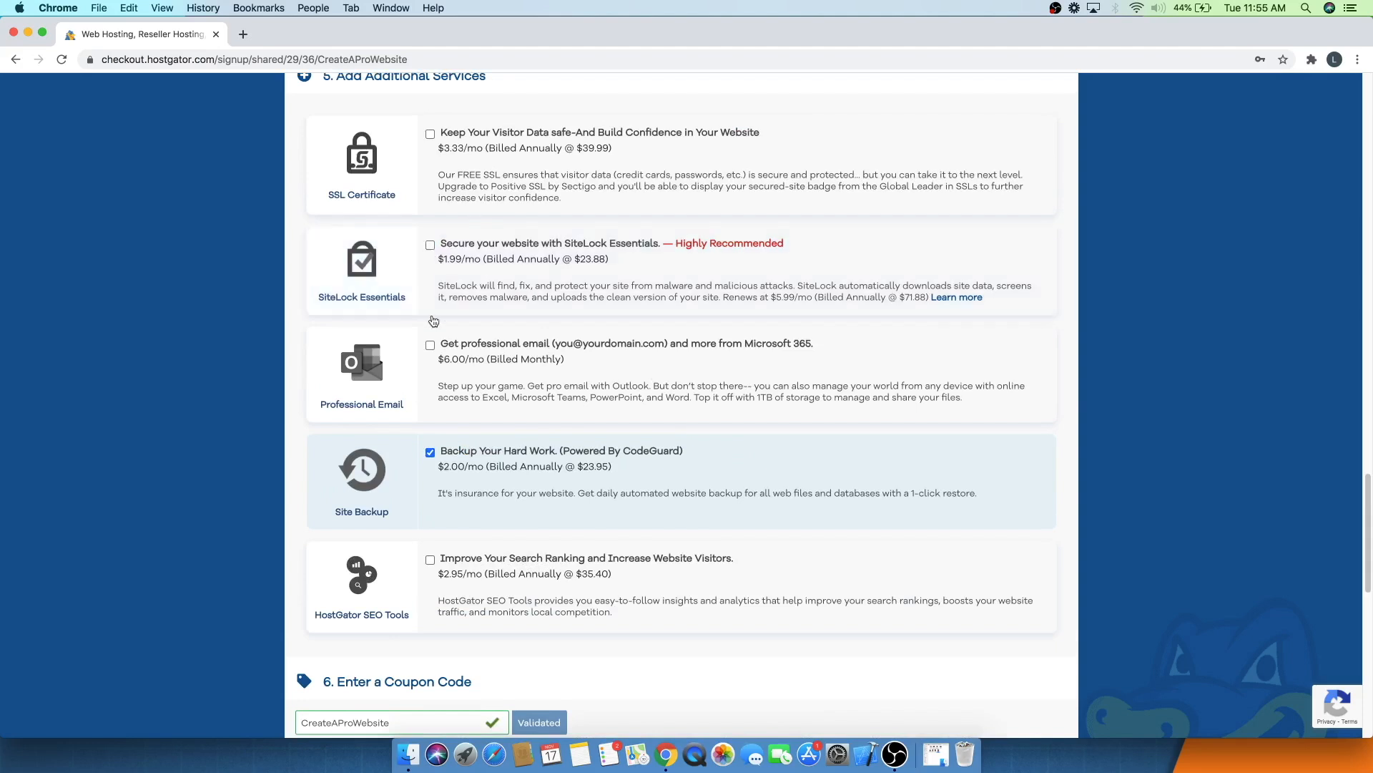
click(430, 454)
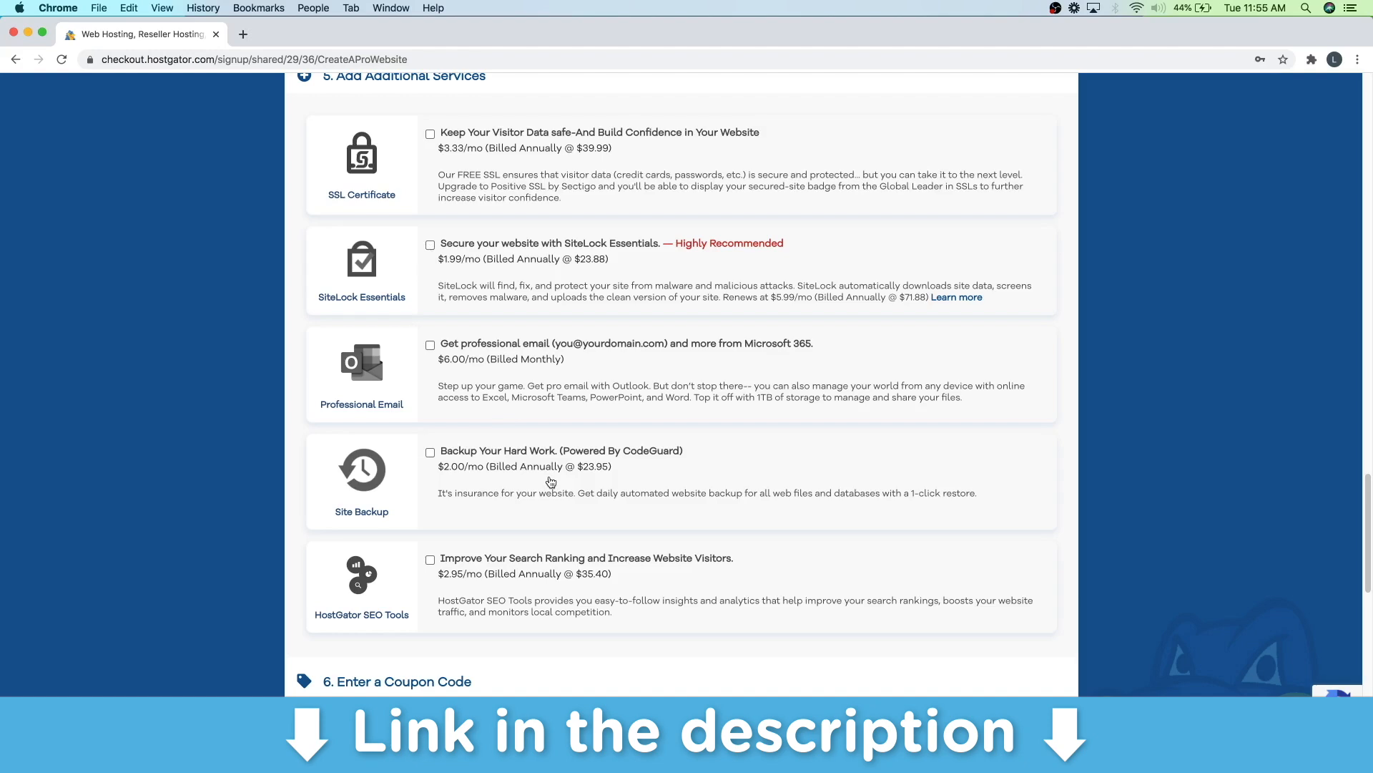
scroll(551, 481, down, 3)
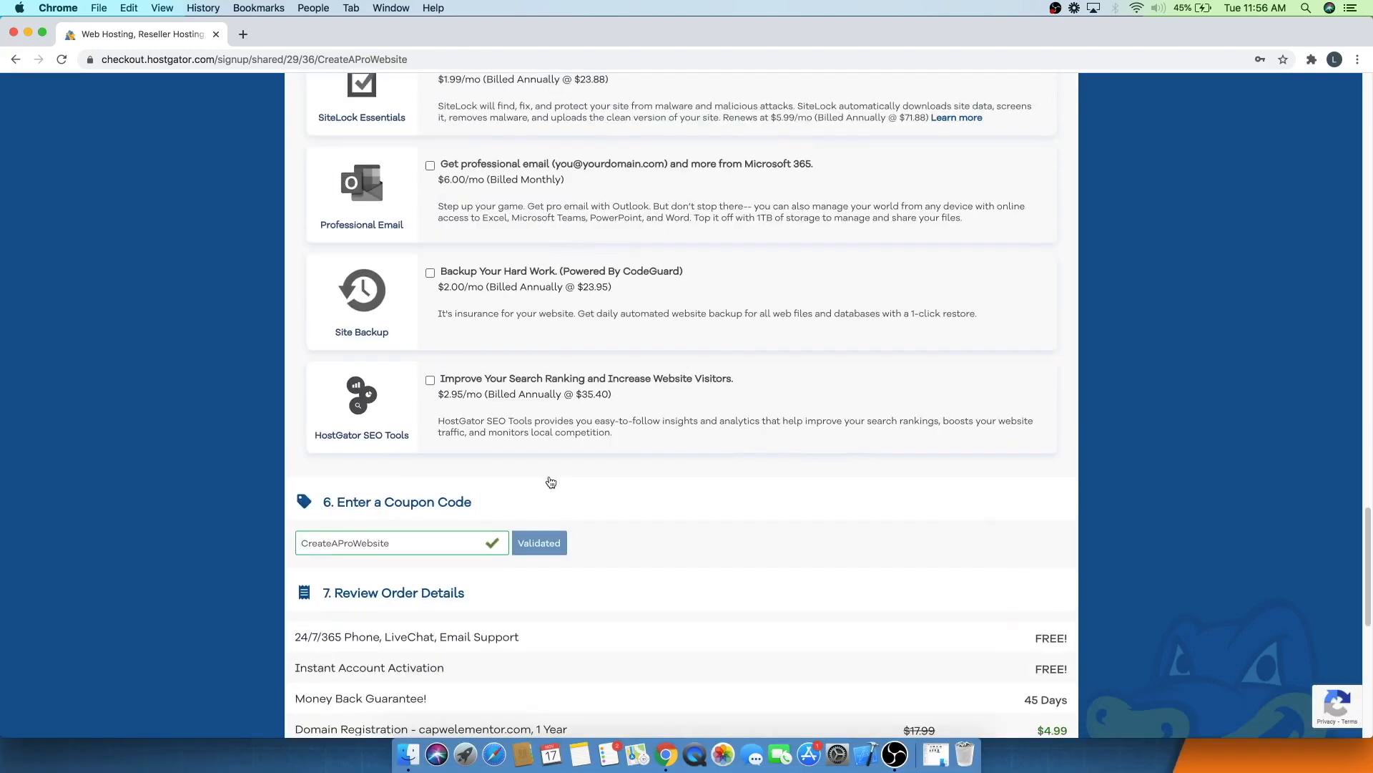
- Agree to the auto-renewal terms, terms of service and cancellation policy, and check out the hosting order
scroll(548, 475, down, 1)
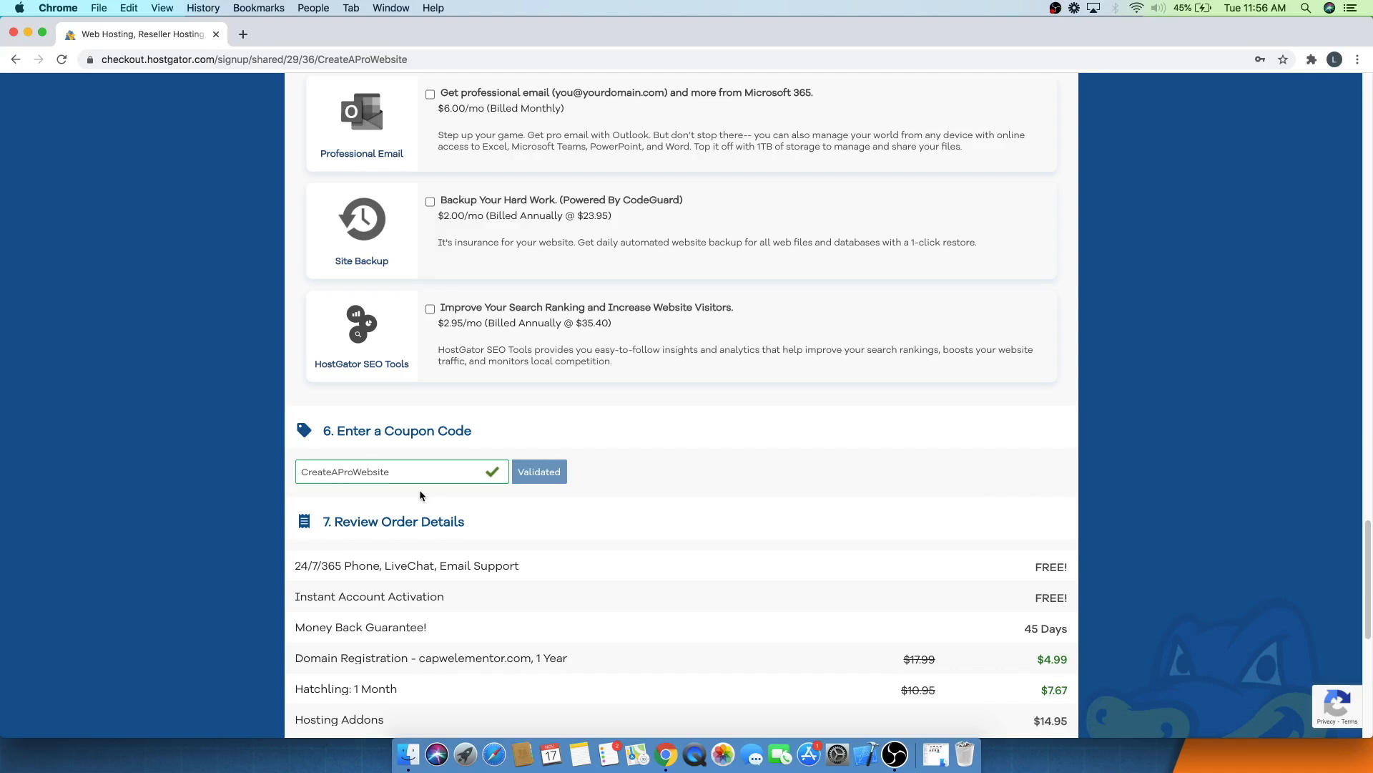
scroll(419, 491, down, 10)
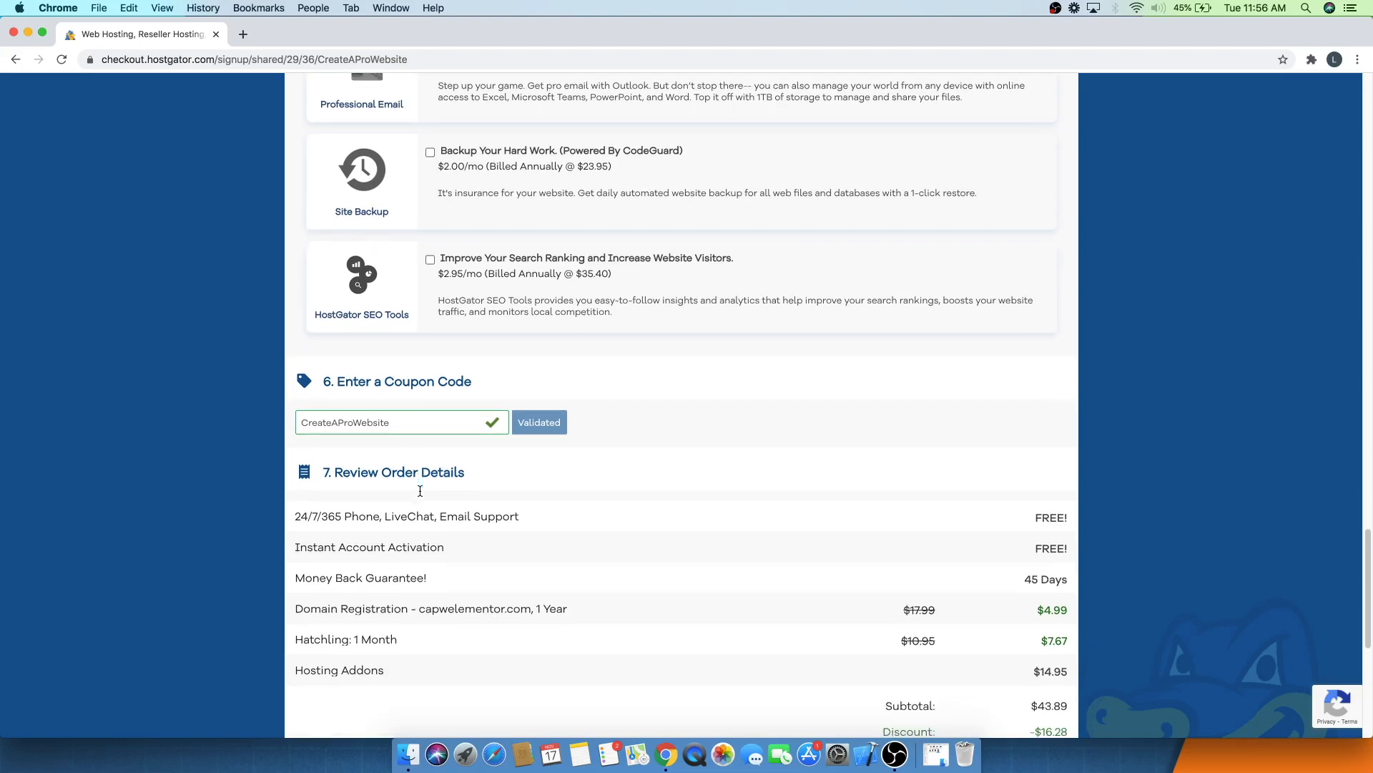
scroll(420, 491, up, 6)
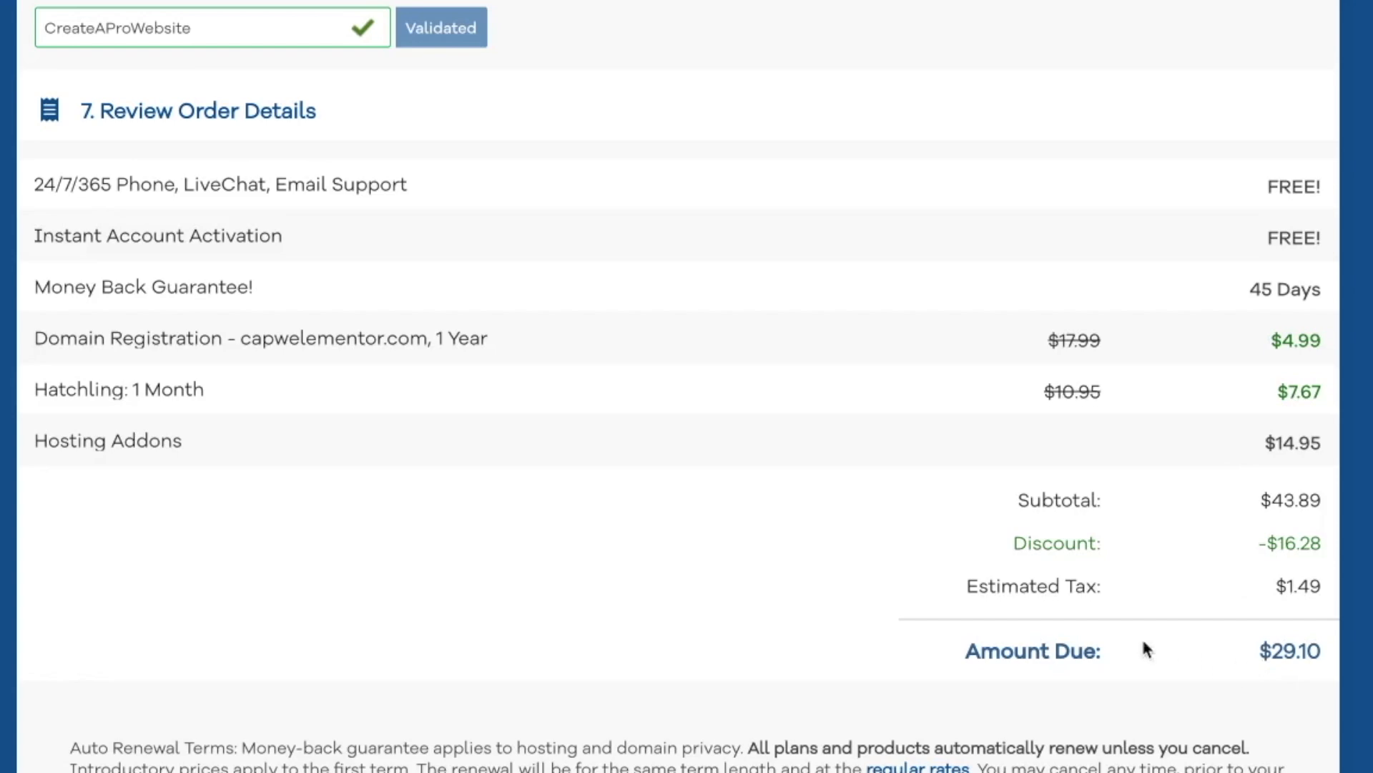
scroll(945, 615, down, 3)
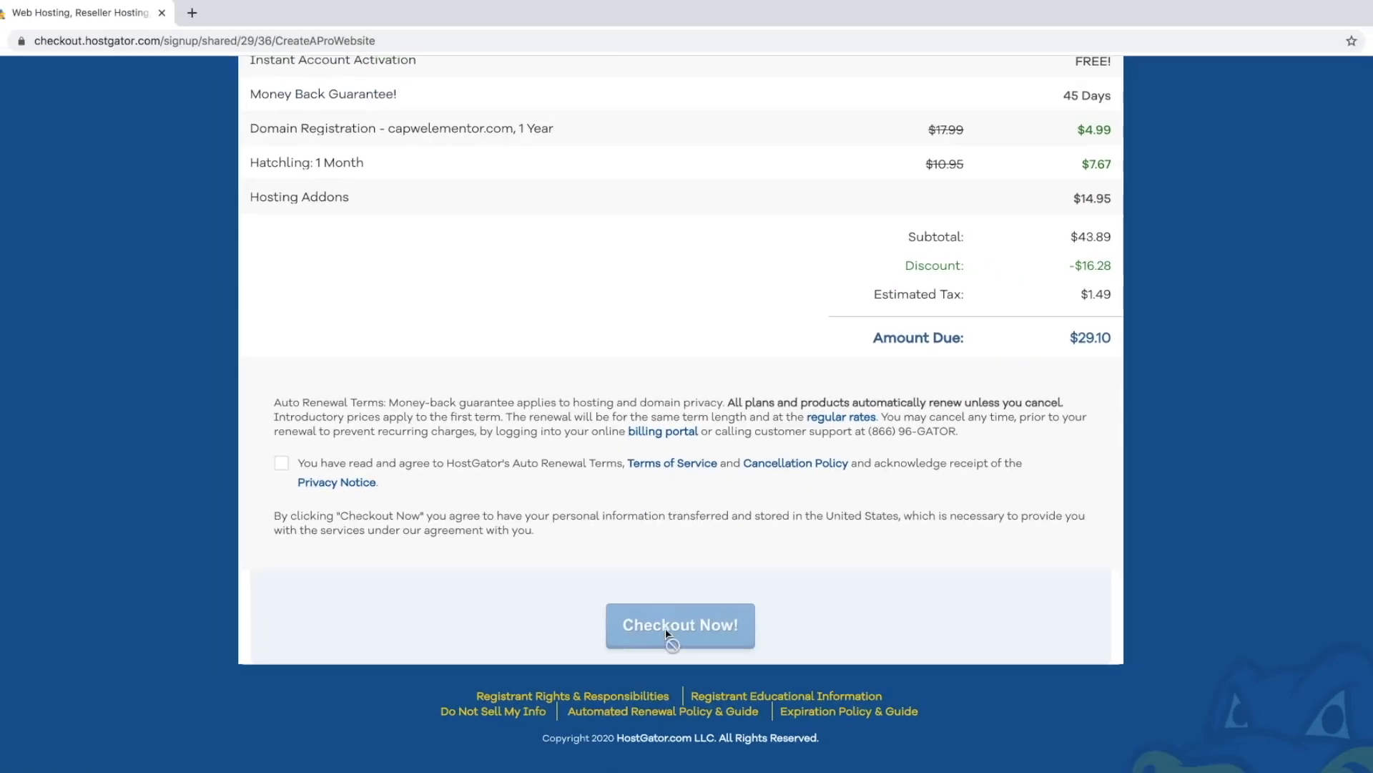
click(676, 588)
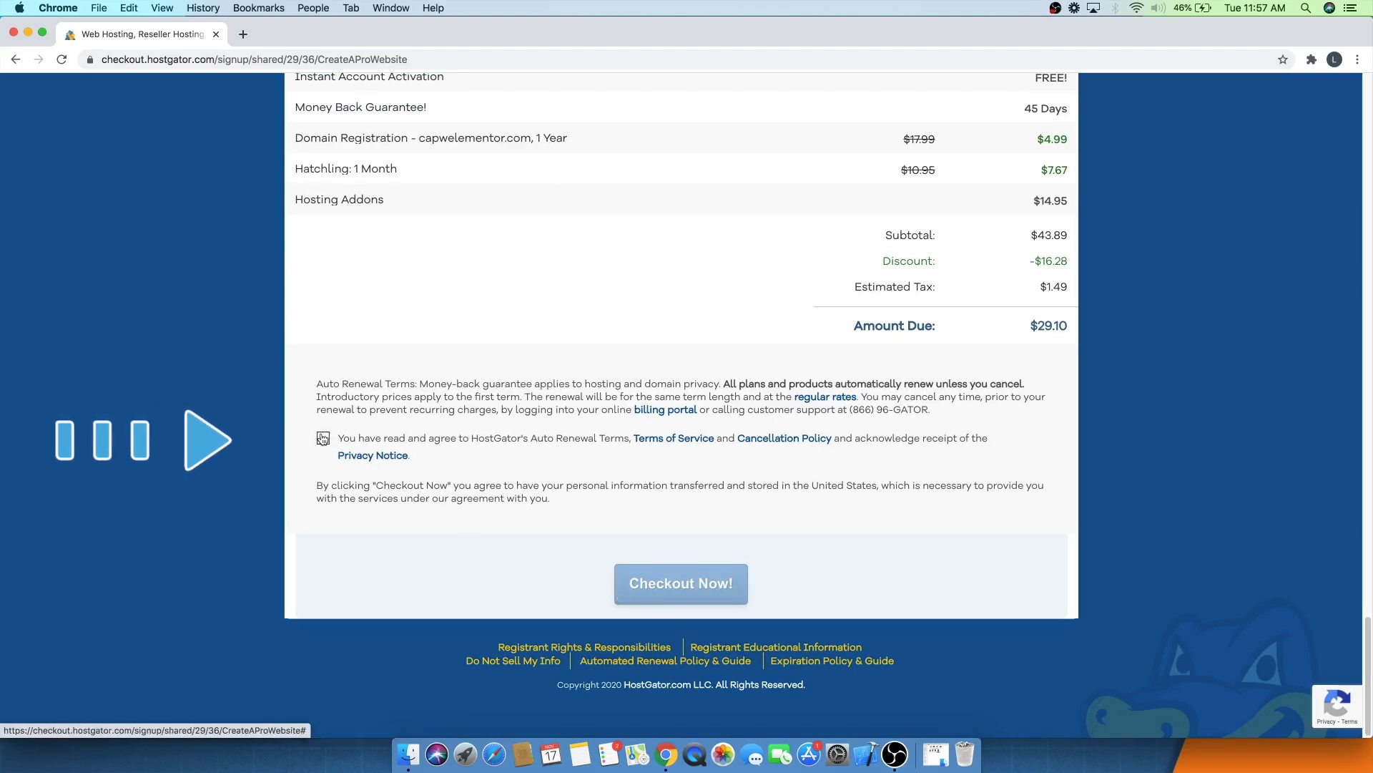
click(323, 438)
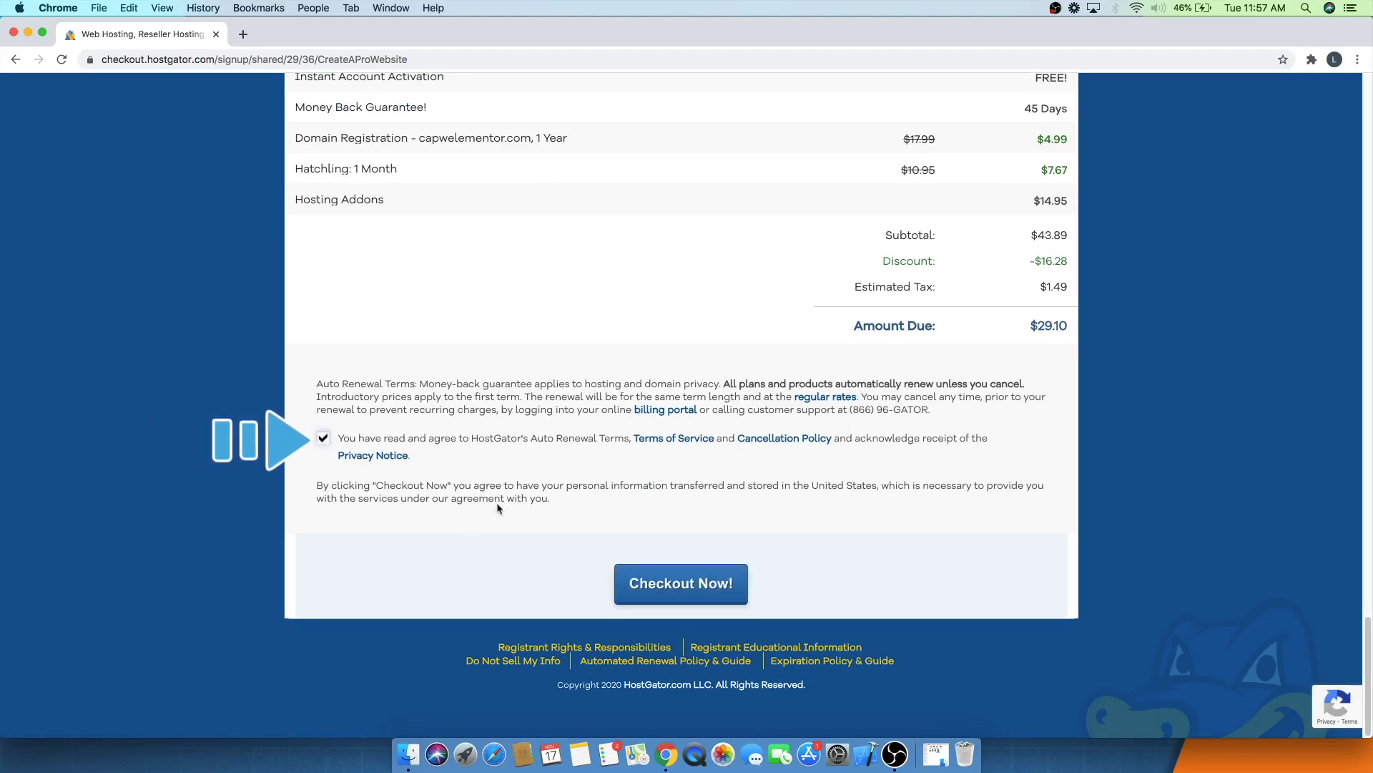
click(637, 583)
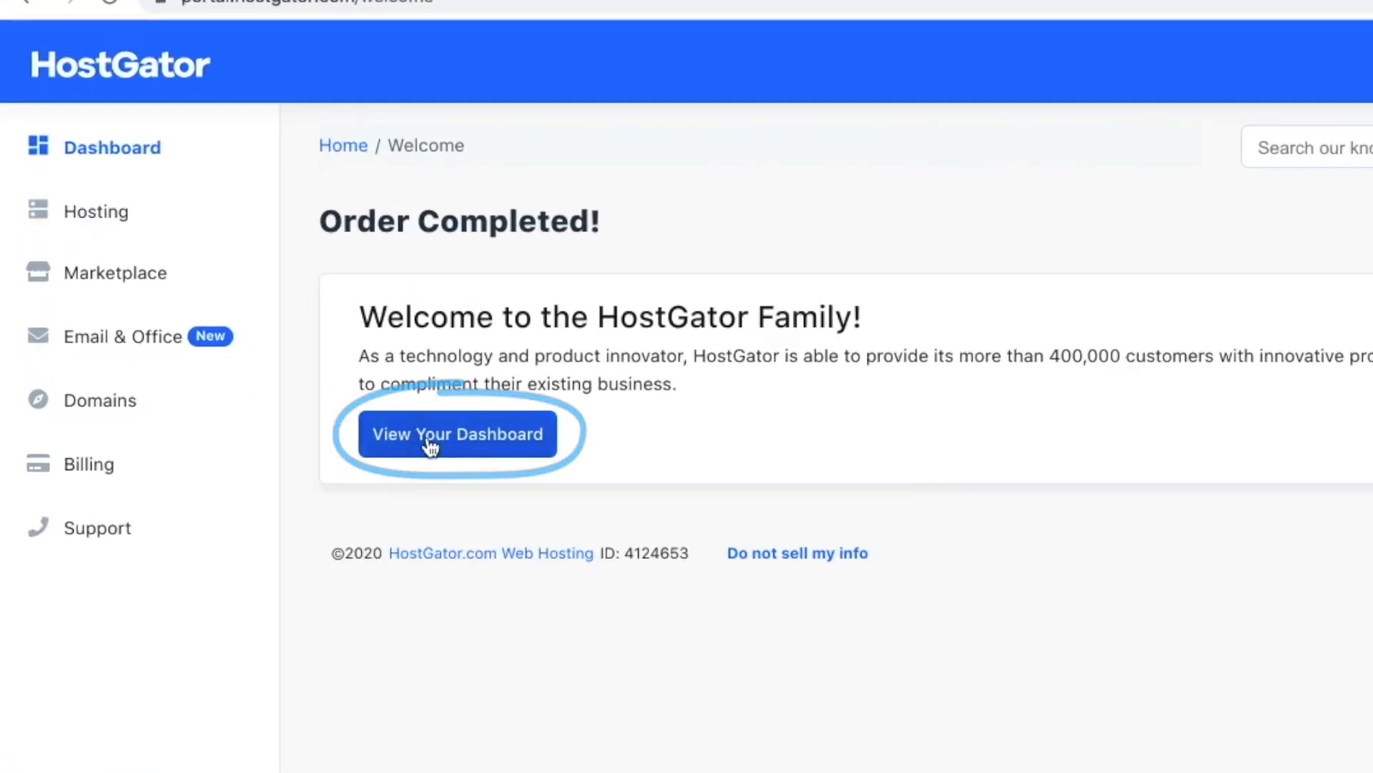
- Open the hosting dashboard, launch the WordPress installer and choose version 5.5.3
click(428, 439)
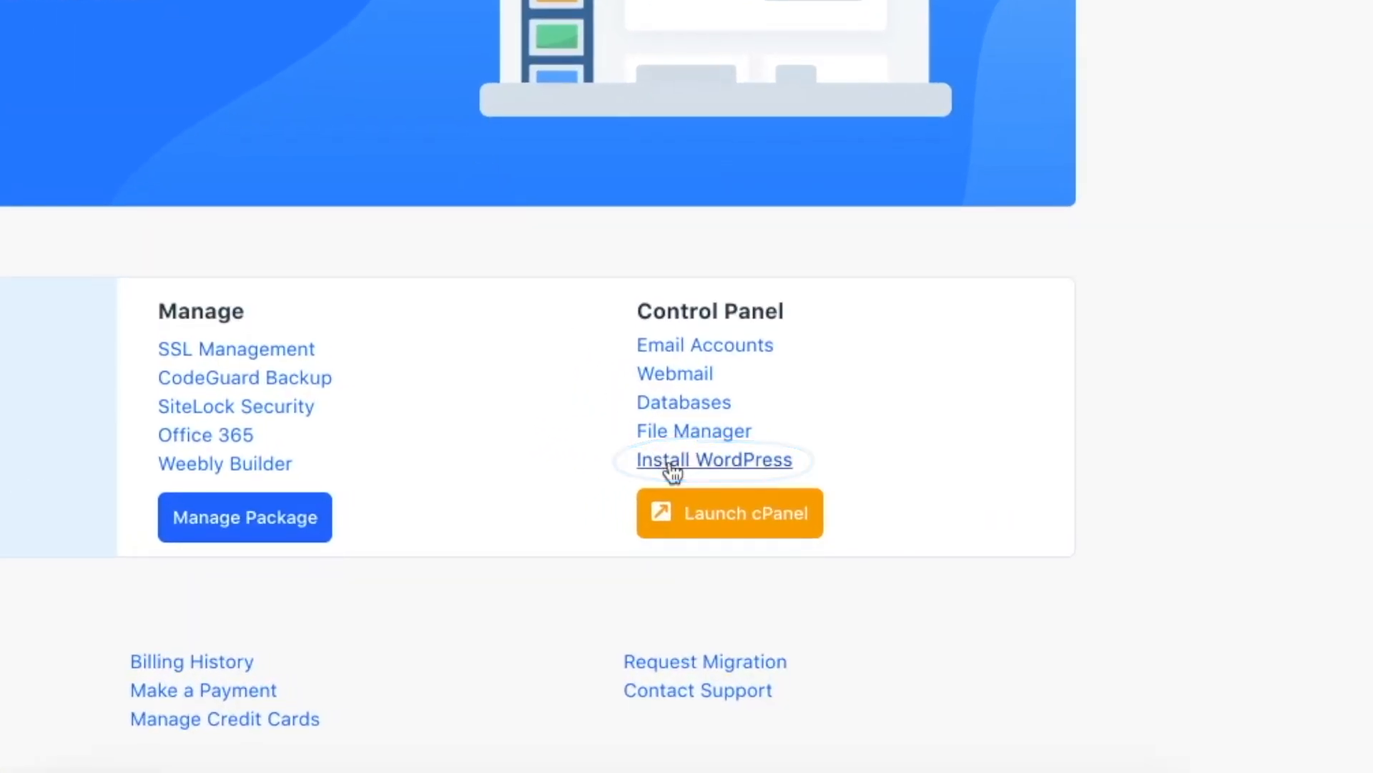
click(669, 463)
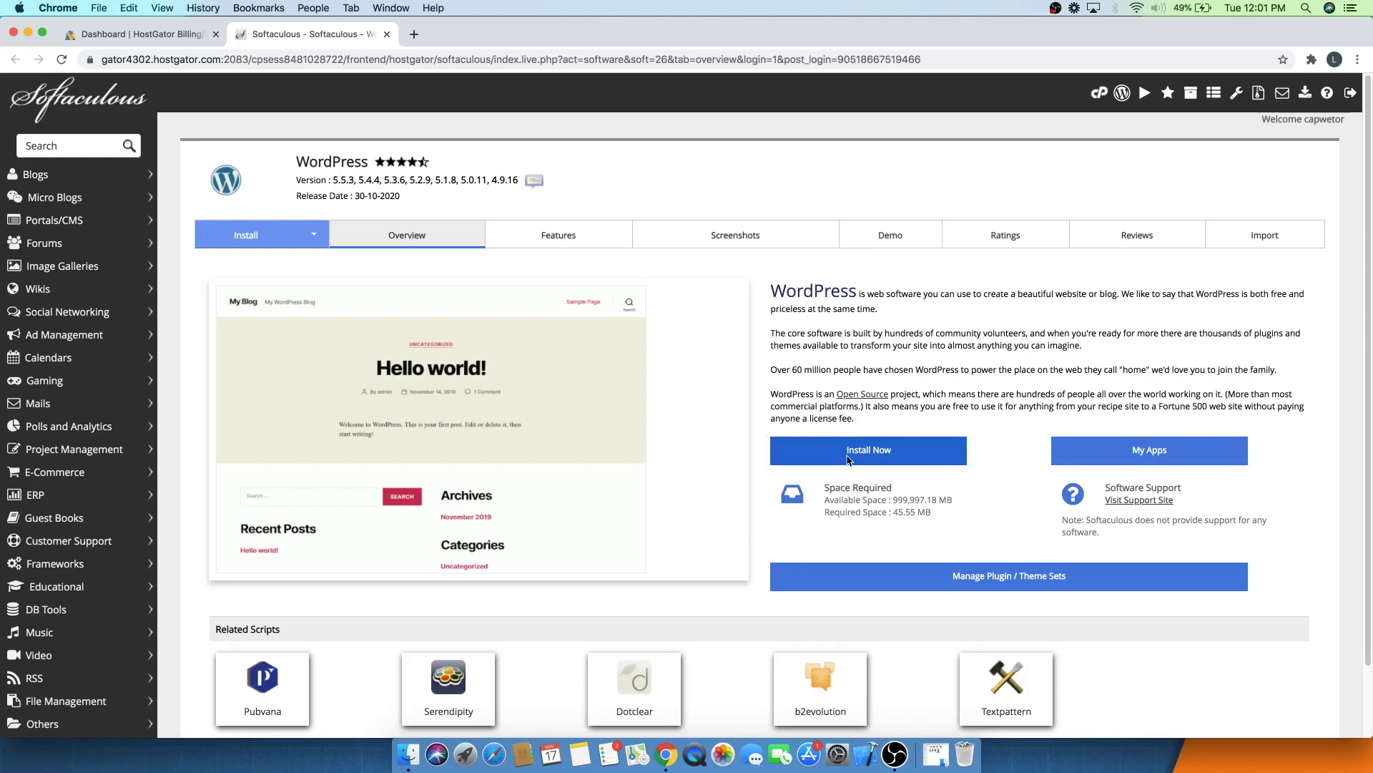
click(848, 458)
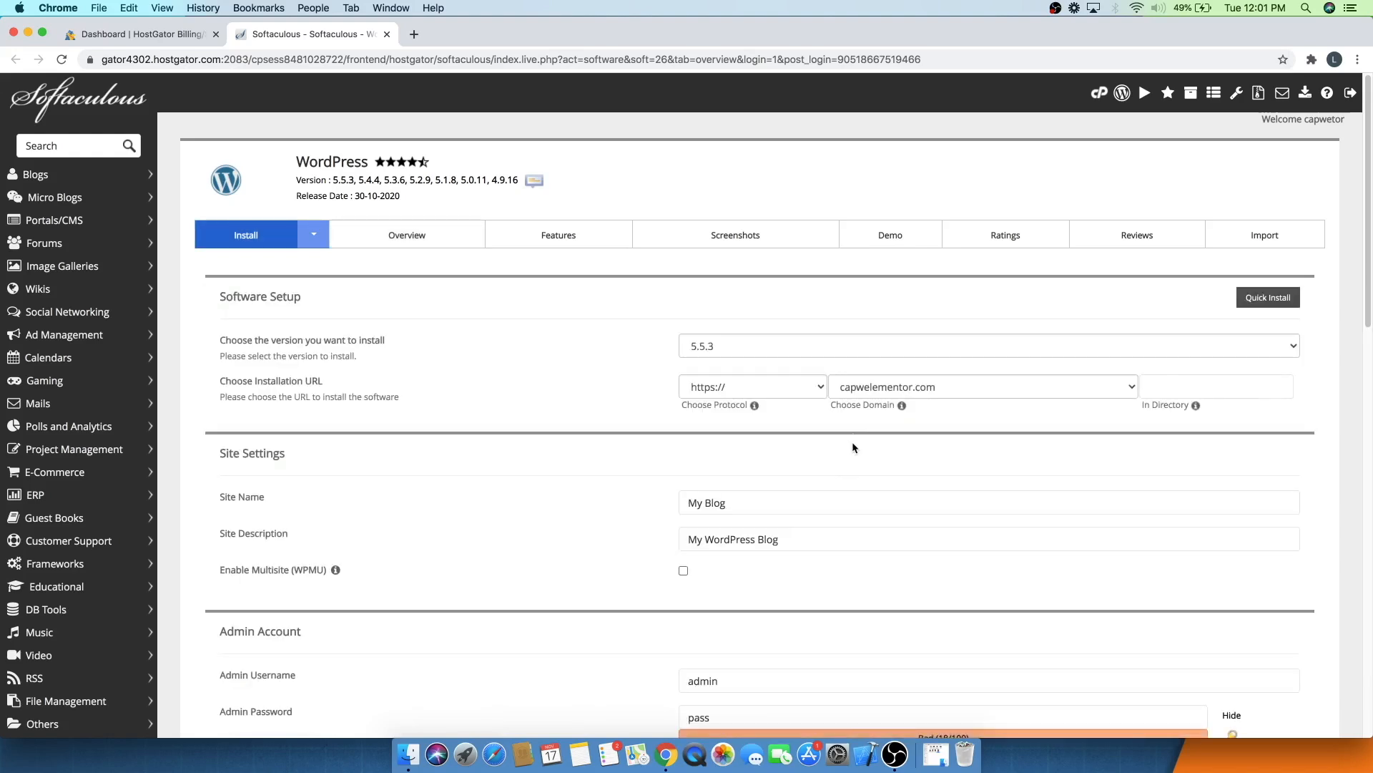
click(707, 349)
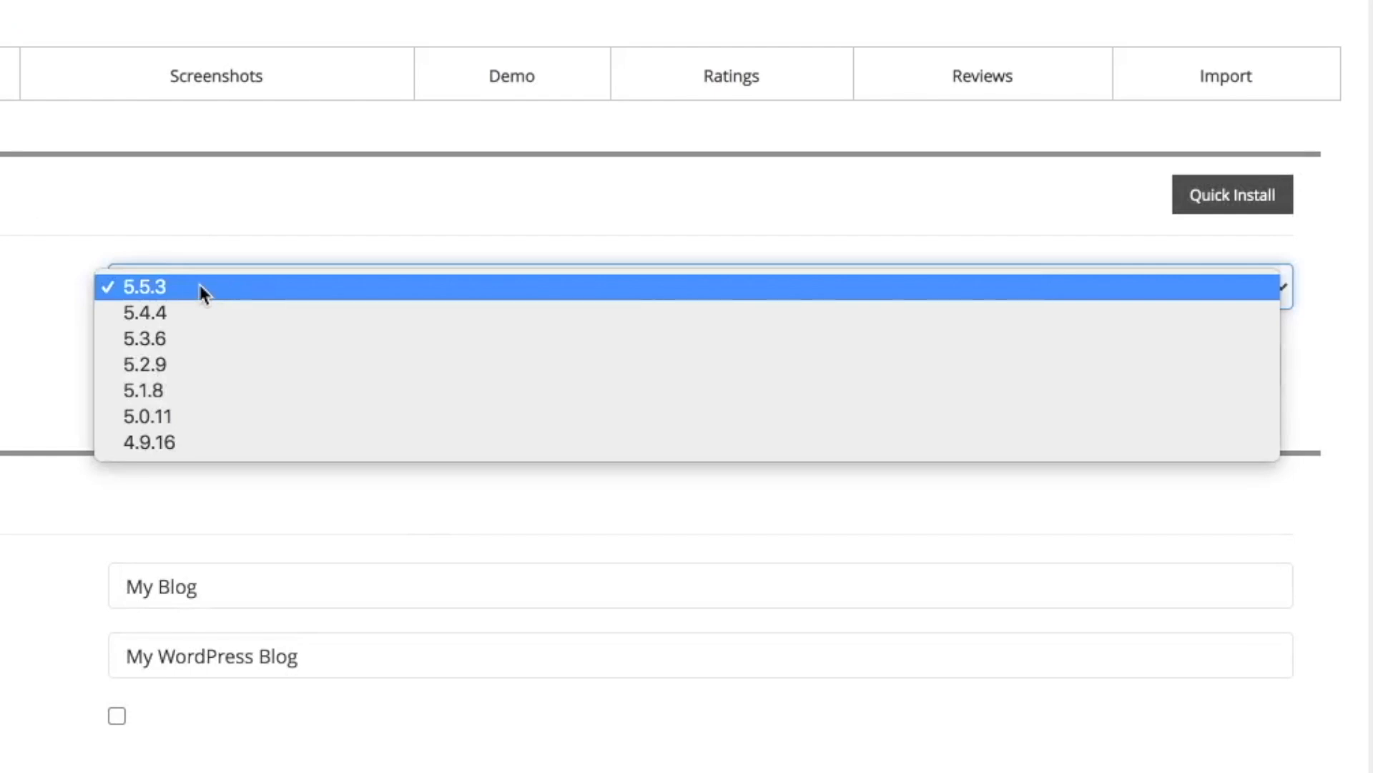
click(165, 286)
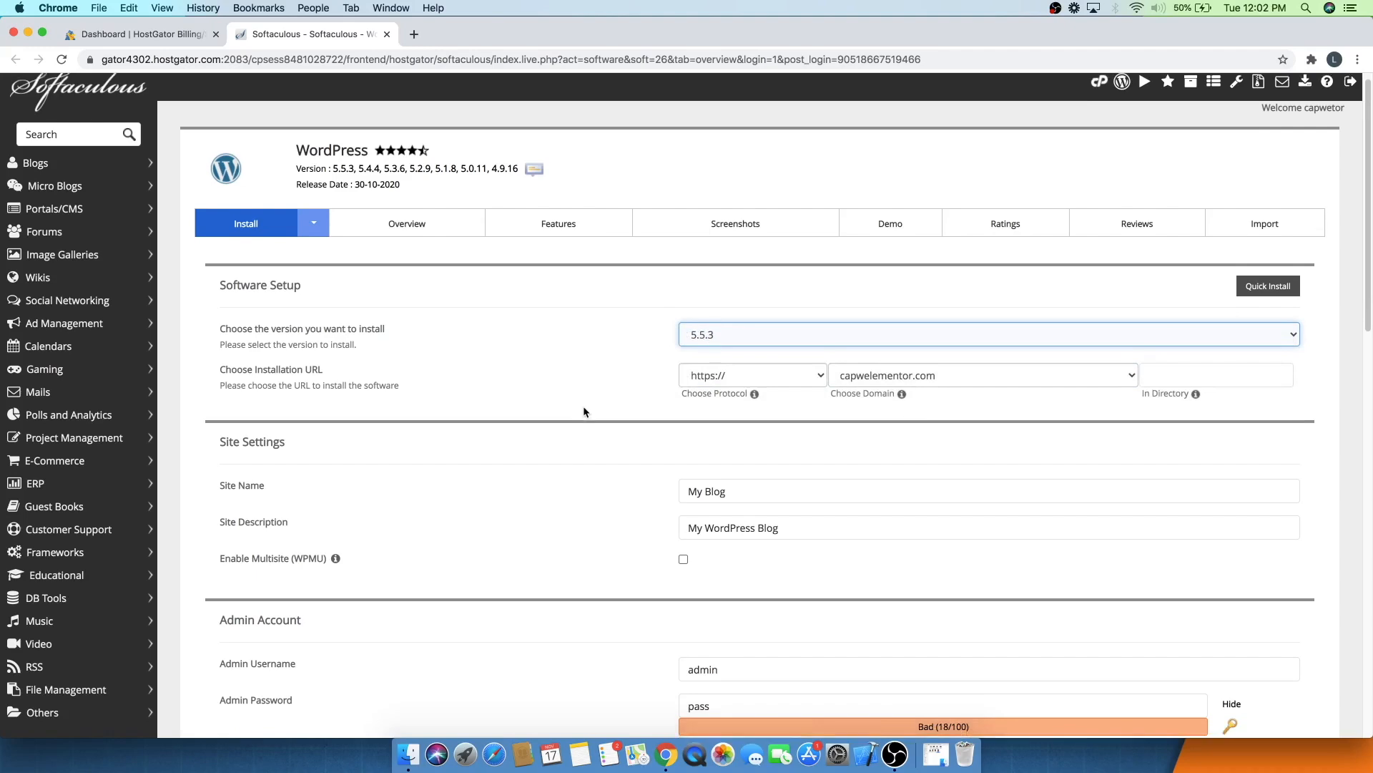
- Rename the site as Elementor Website
scroll(302, 410, down, 8)
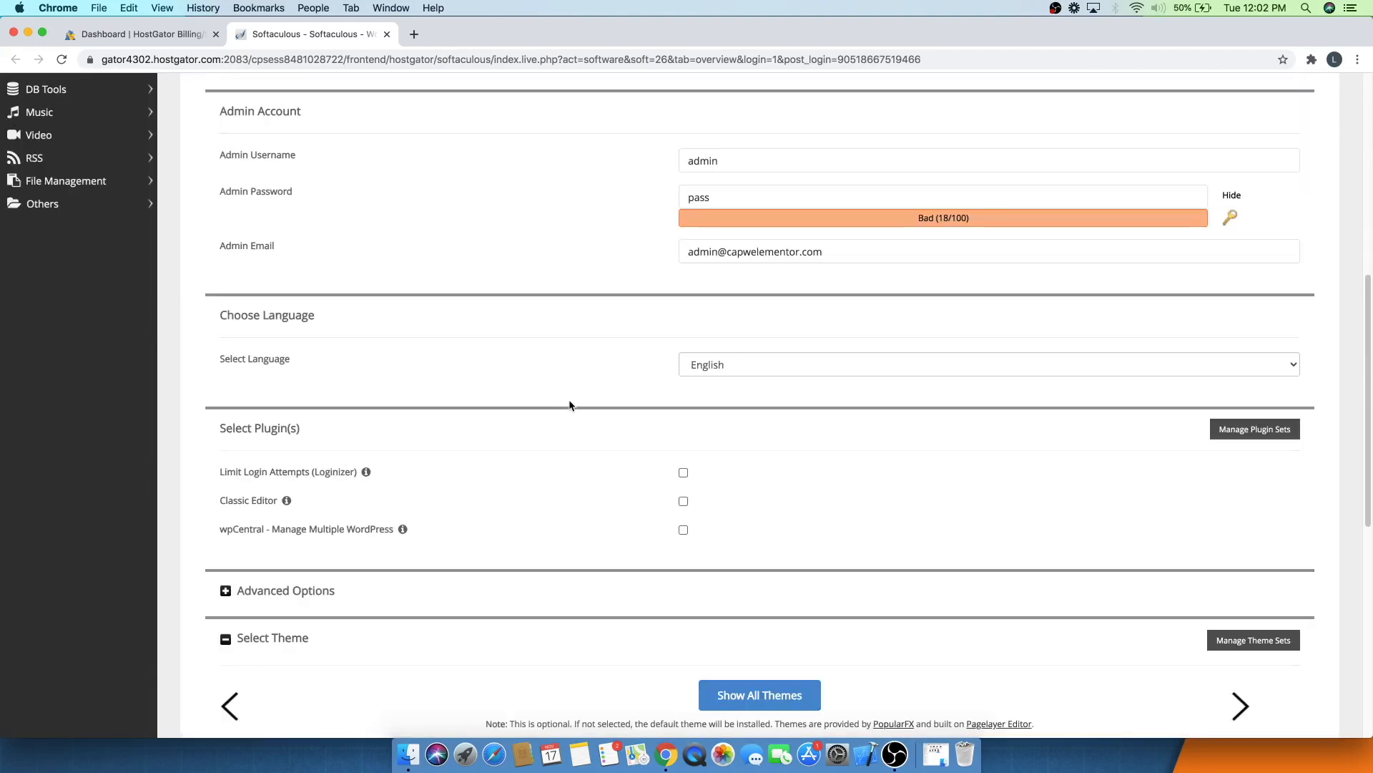
scroll(569, 405, up, 4)
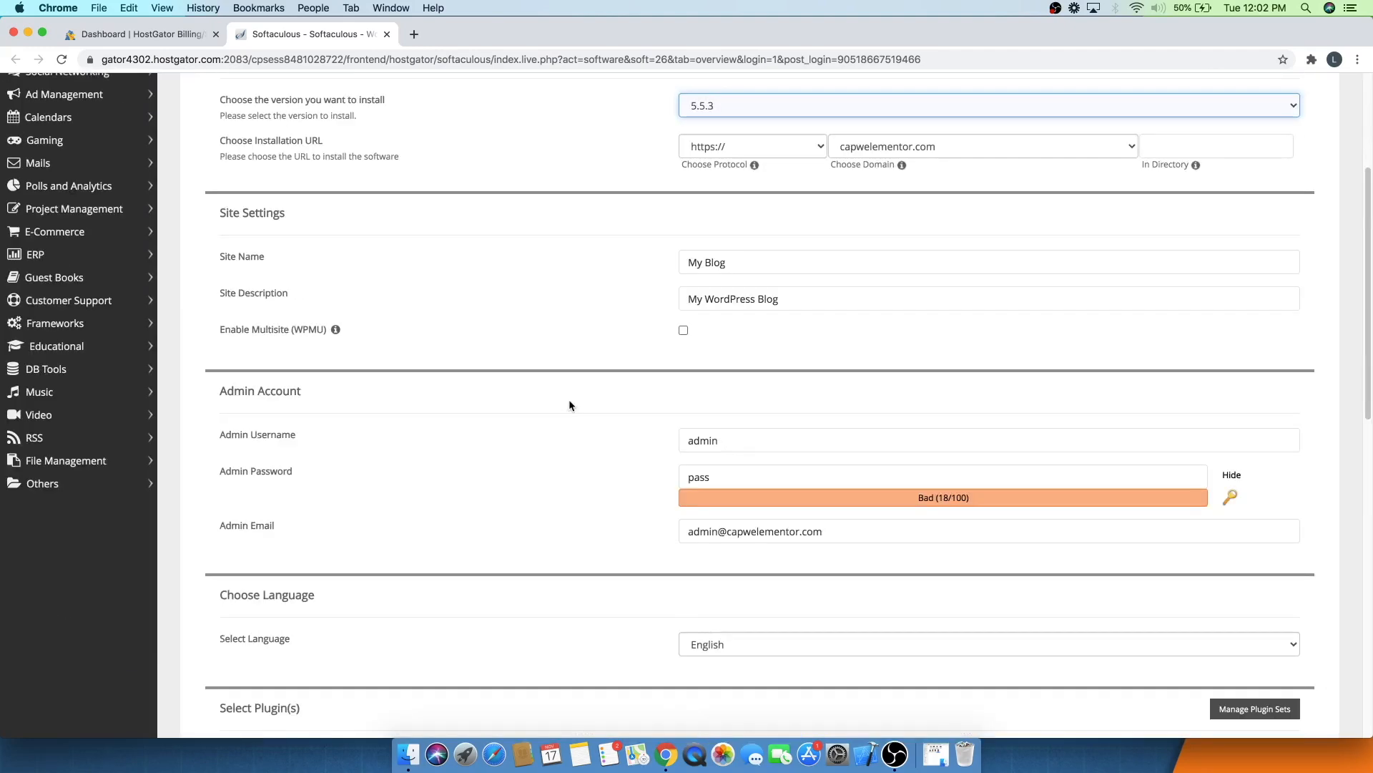
click(754, 266)
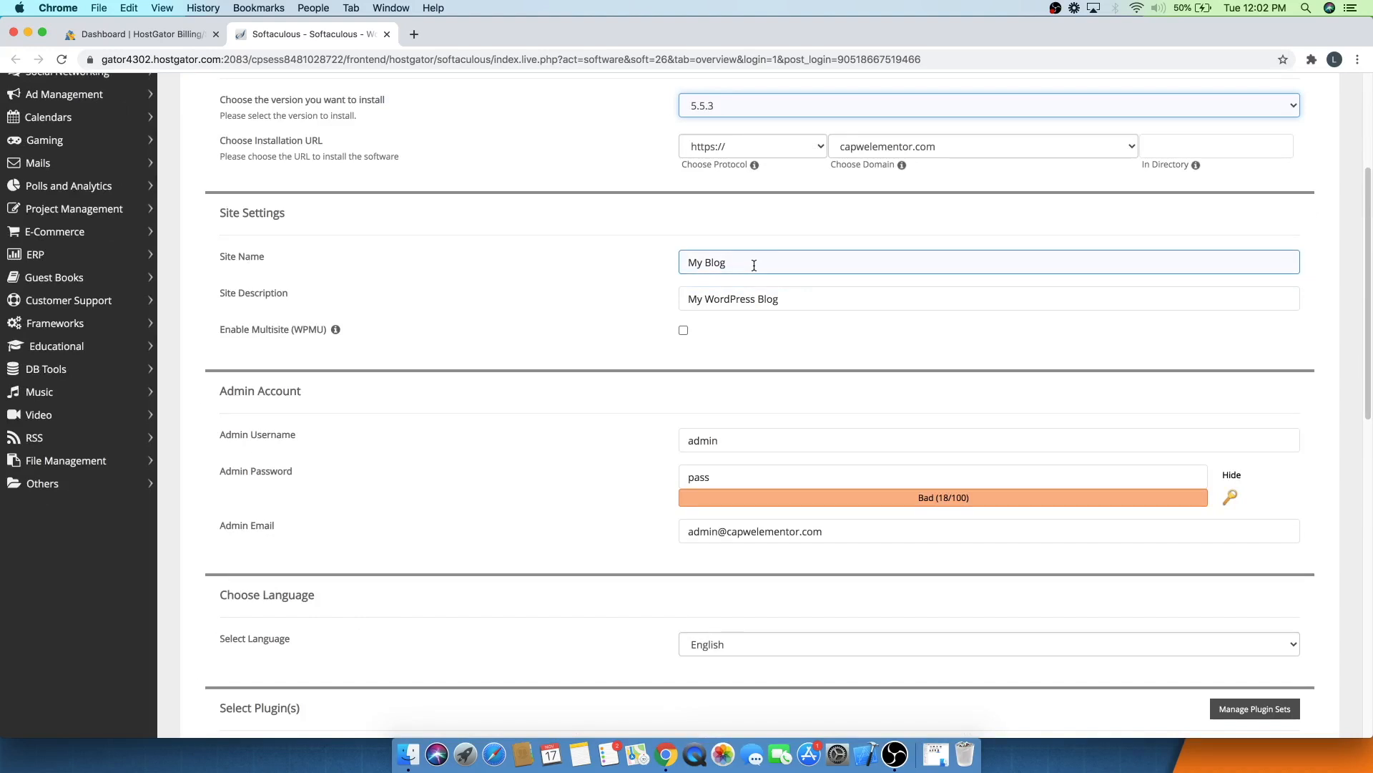
drag(754, 266, 622, 270)
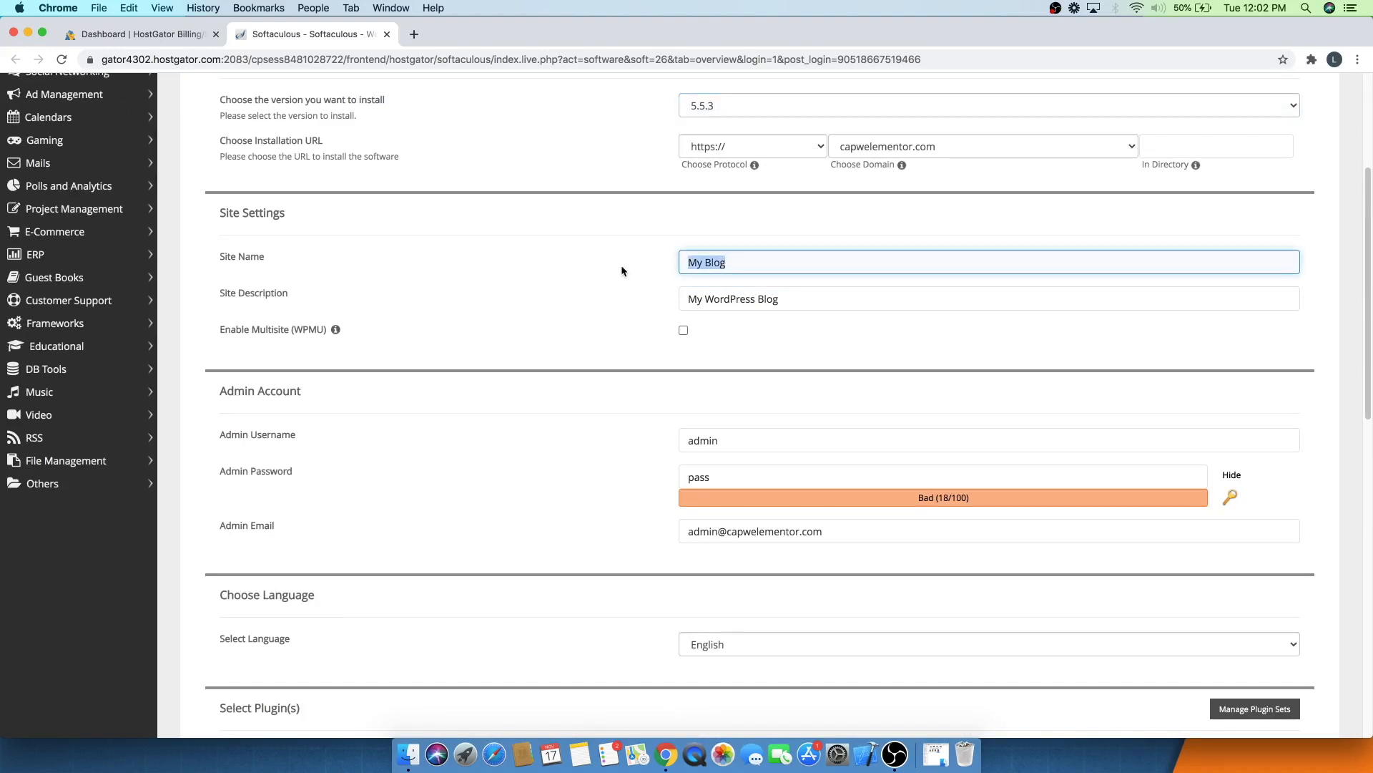
text(Elementor Website)
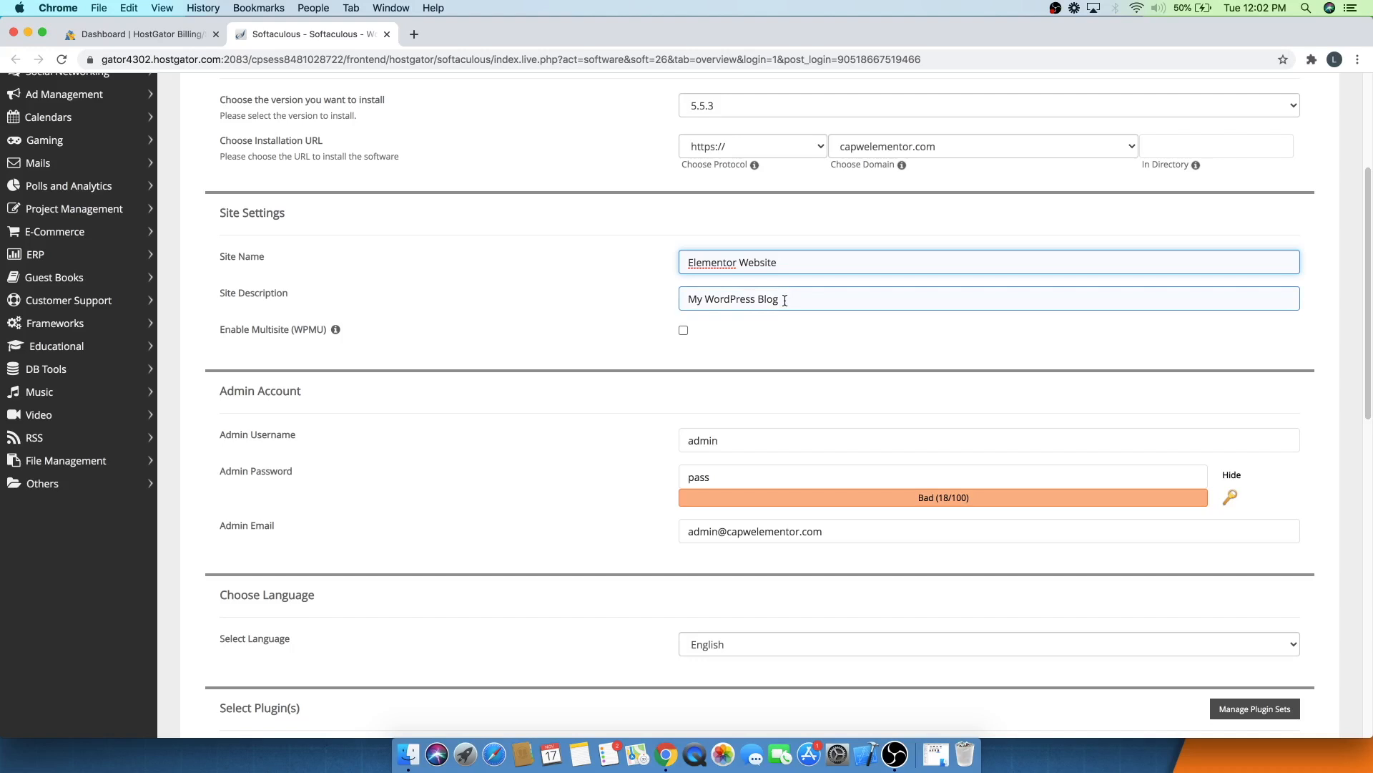
- Set the site description to Create a pro Elementor Website using wordpress
key(Tab)
key(BackSpace)
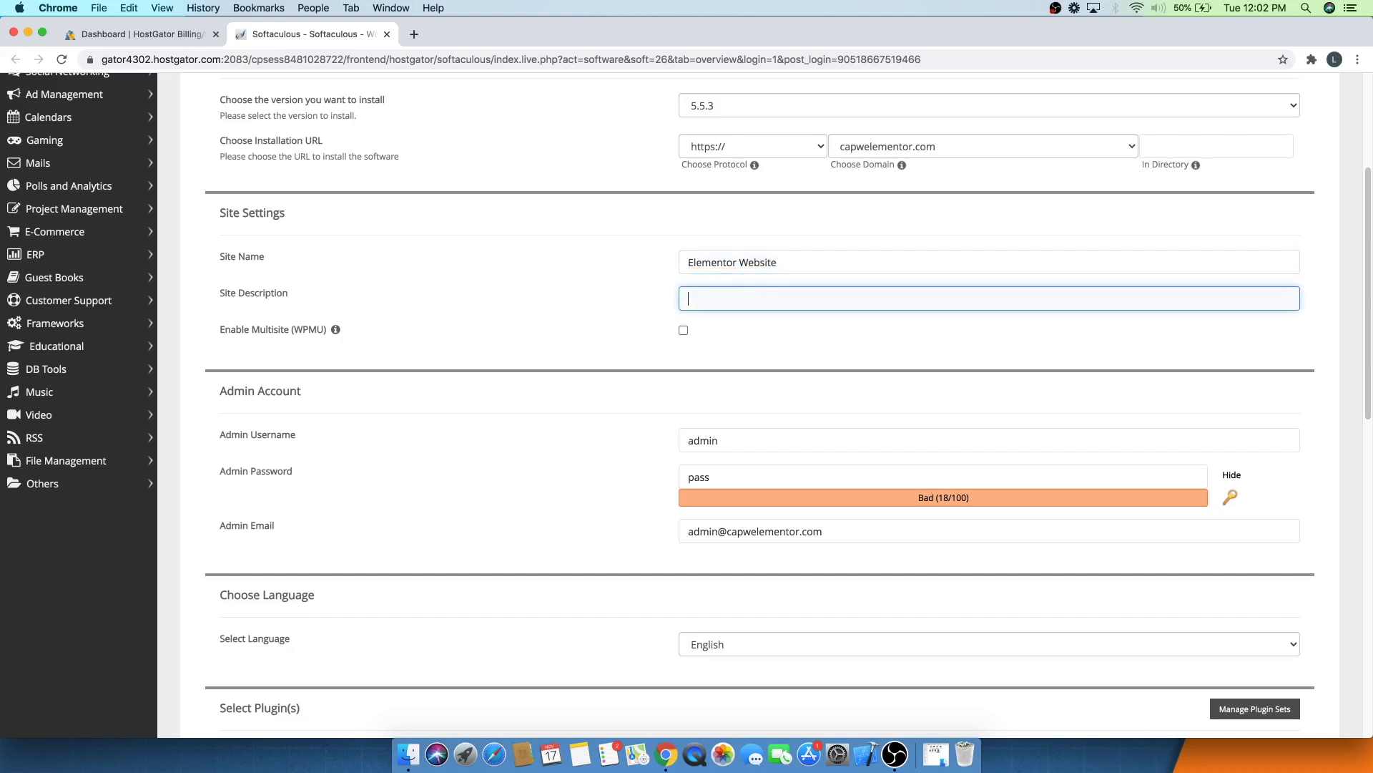
text(Create a pro Elementor Website using wordpress)
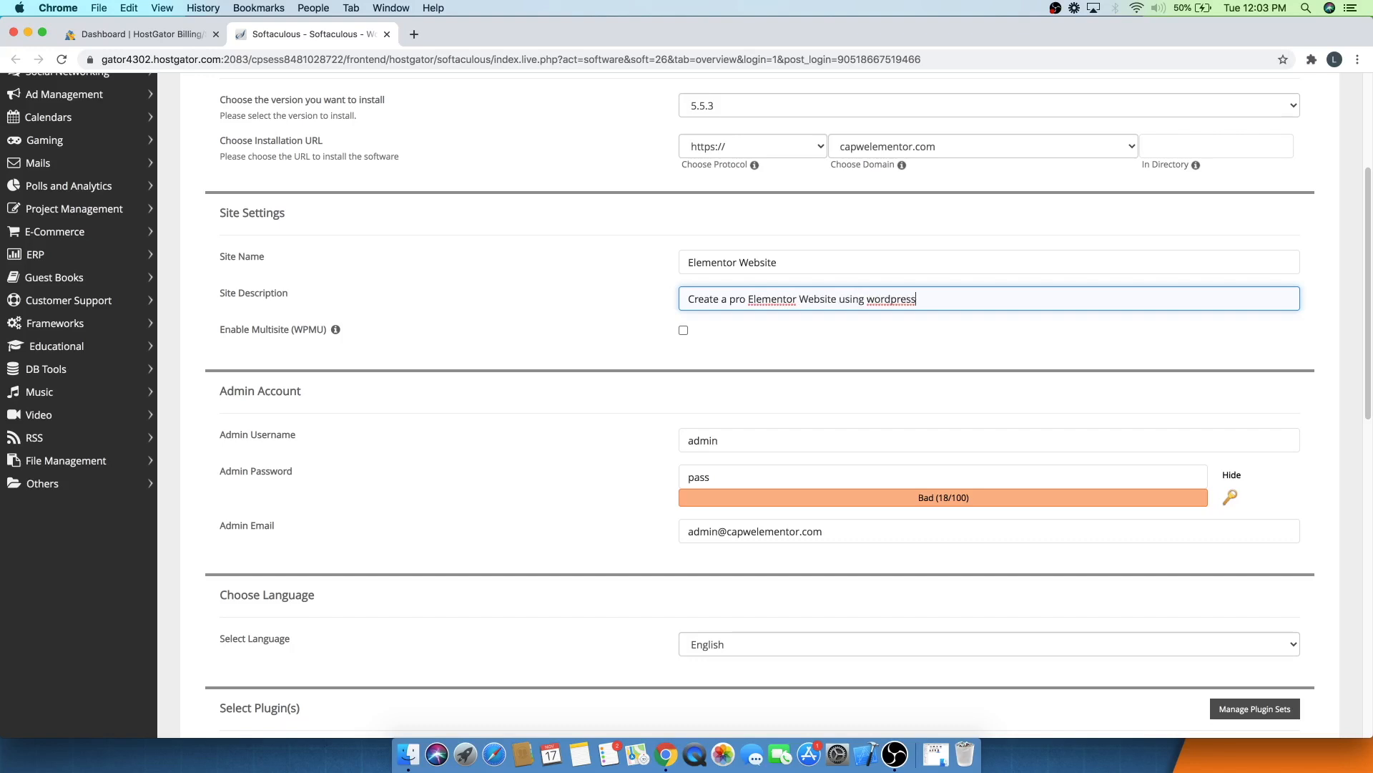
- Replace the default admin username with the user's own name
scroll(686, 406, down, 2)
scroll(687, 406, down, 1)
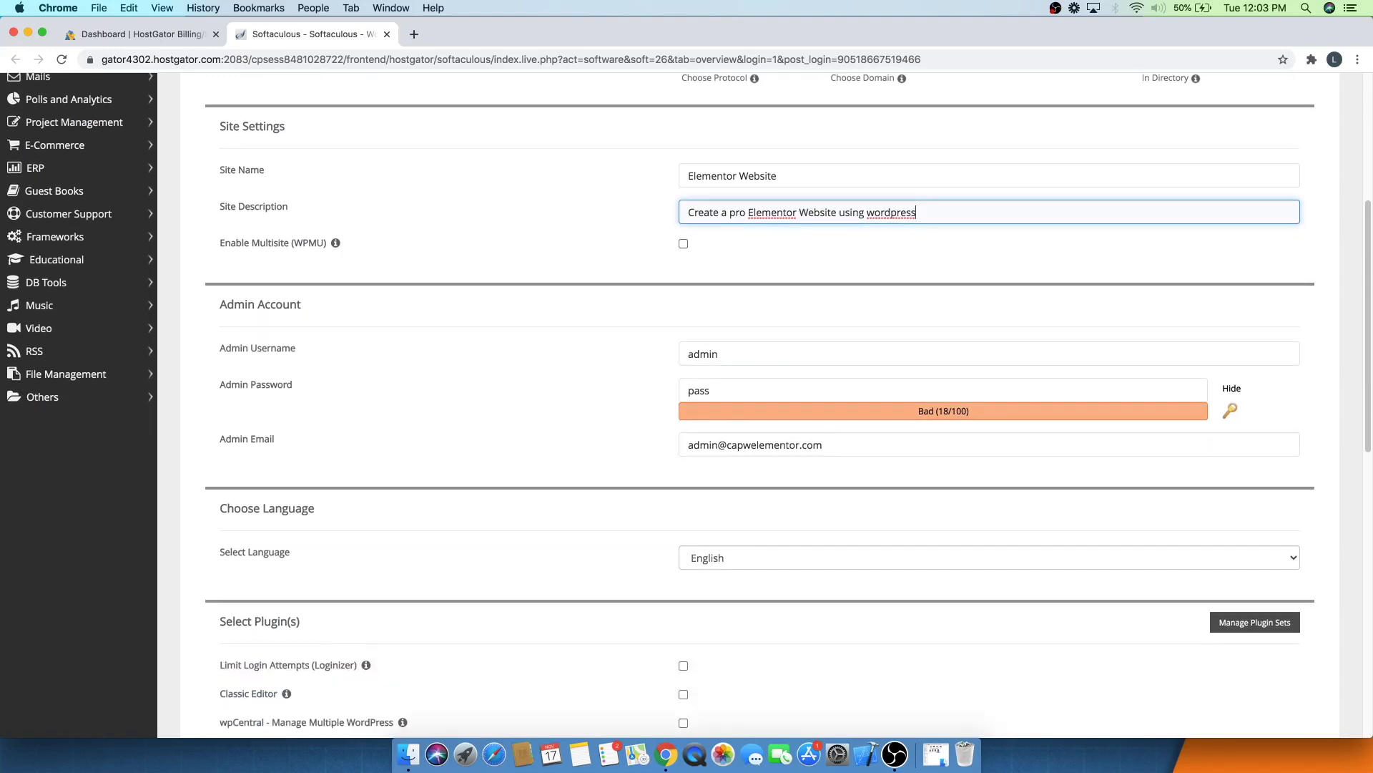
click(729, 354)
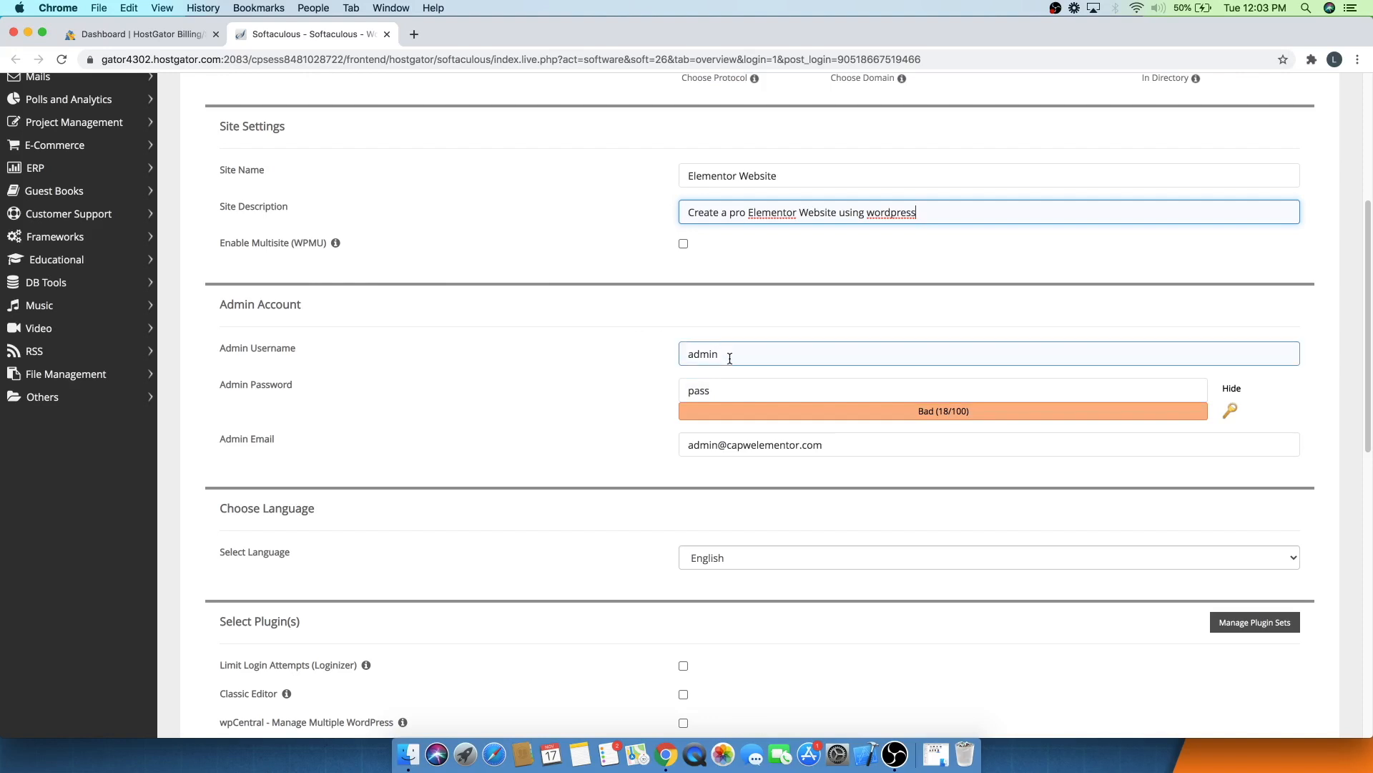
key(BackSpace)
key(BackSpace)
key(BackSpace)
key(BackSpace)
key(BackSpace)
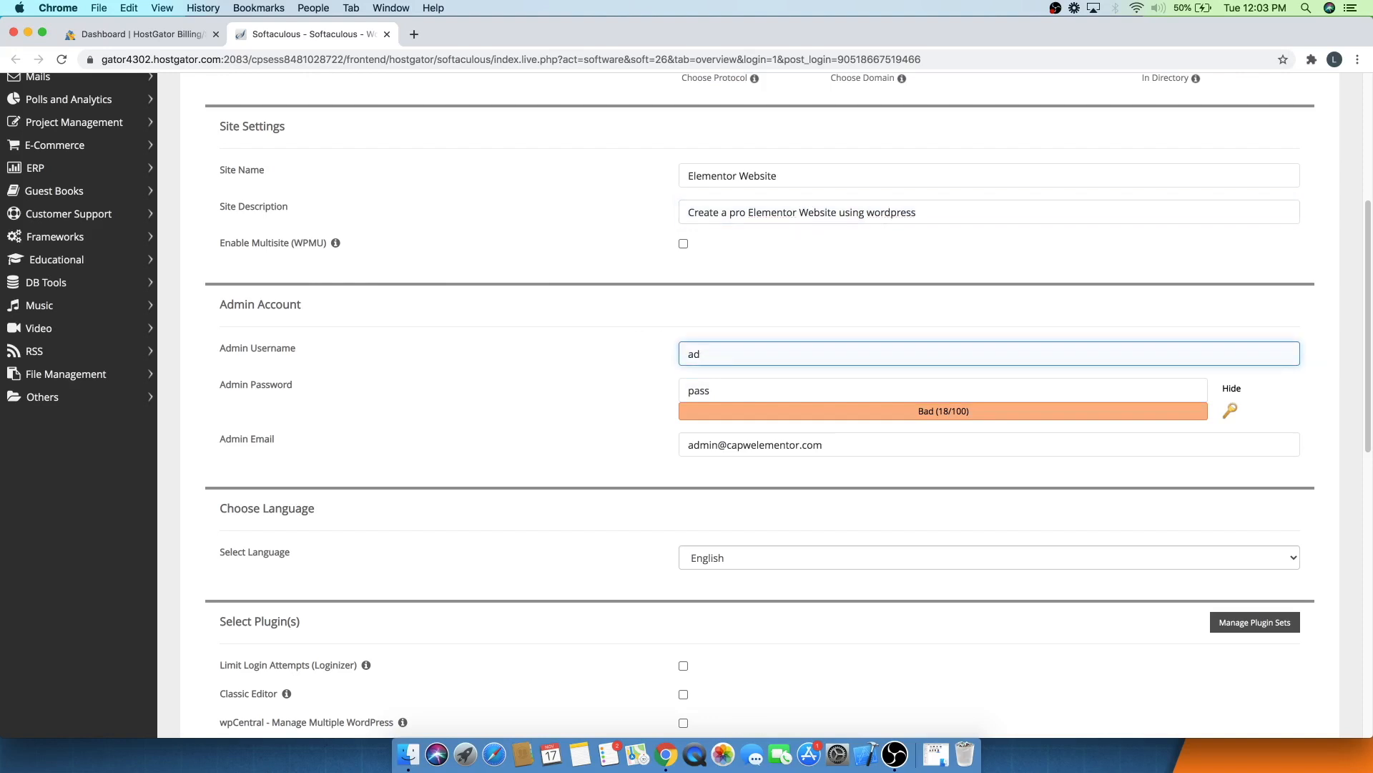
text(levi)
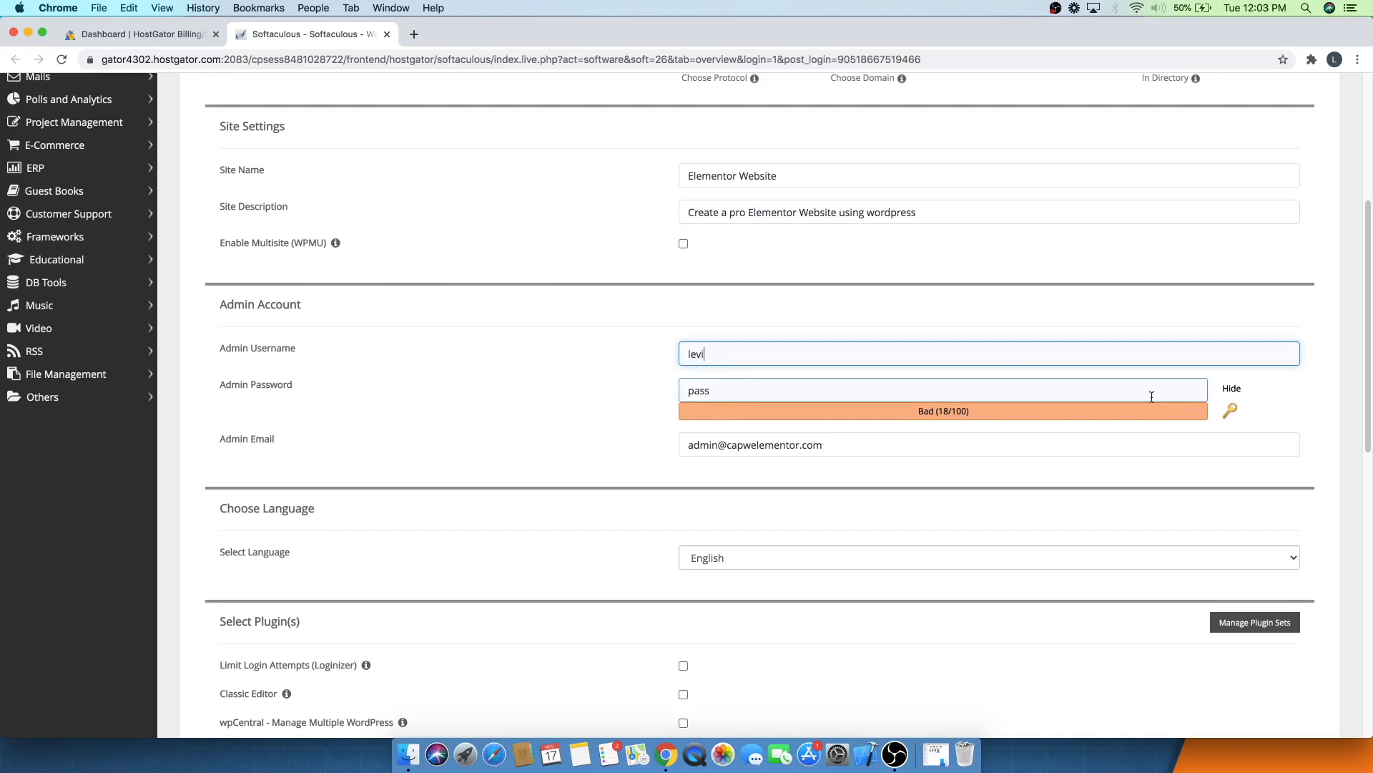
- Replace the default admin password with a new strong password
click(1230, 390)
click(1099, 392)
double_click(800, 400)
key(BackSpace)
text(••••••••••••)
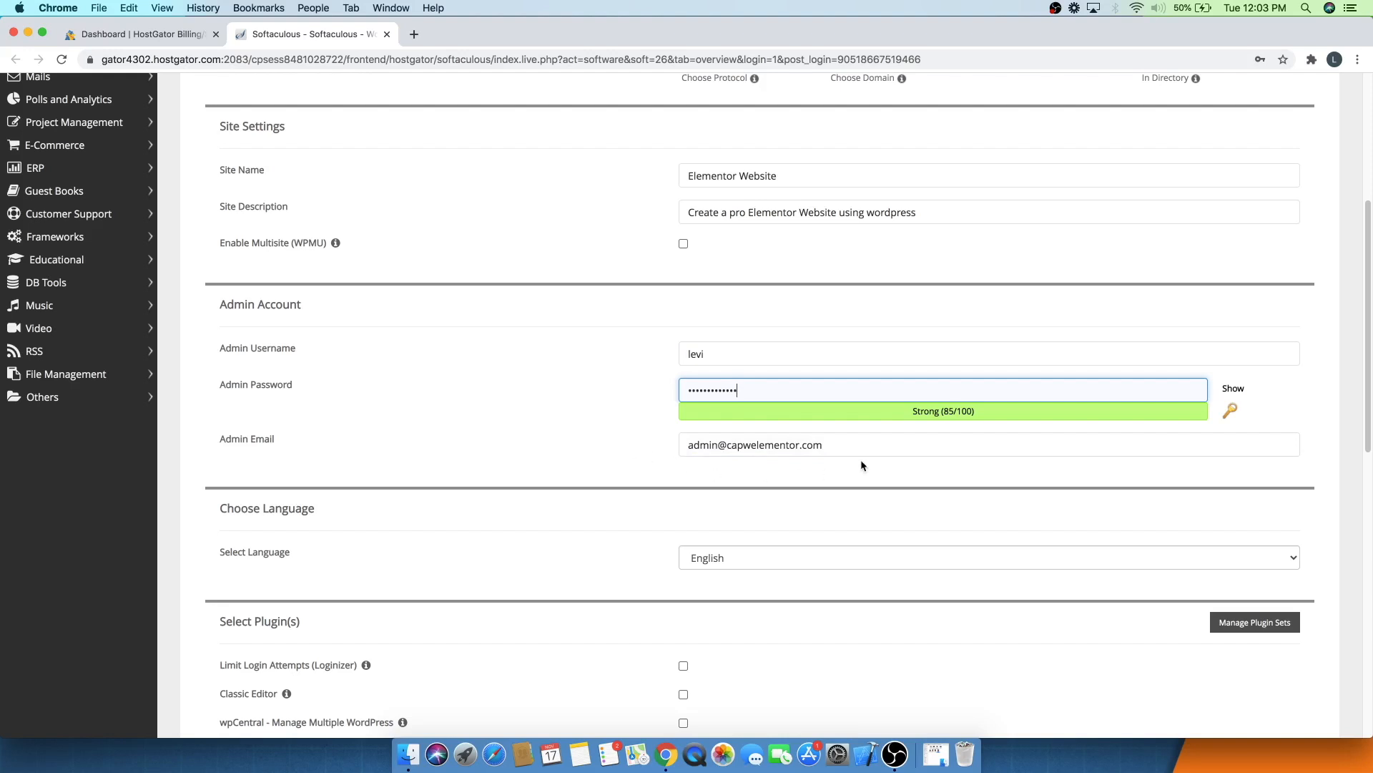
- Replace the admin email with the user's own e-mail address
drag(855, 444, 653, 450)
key(BackSpace)
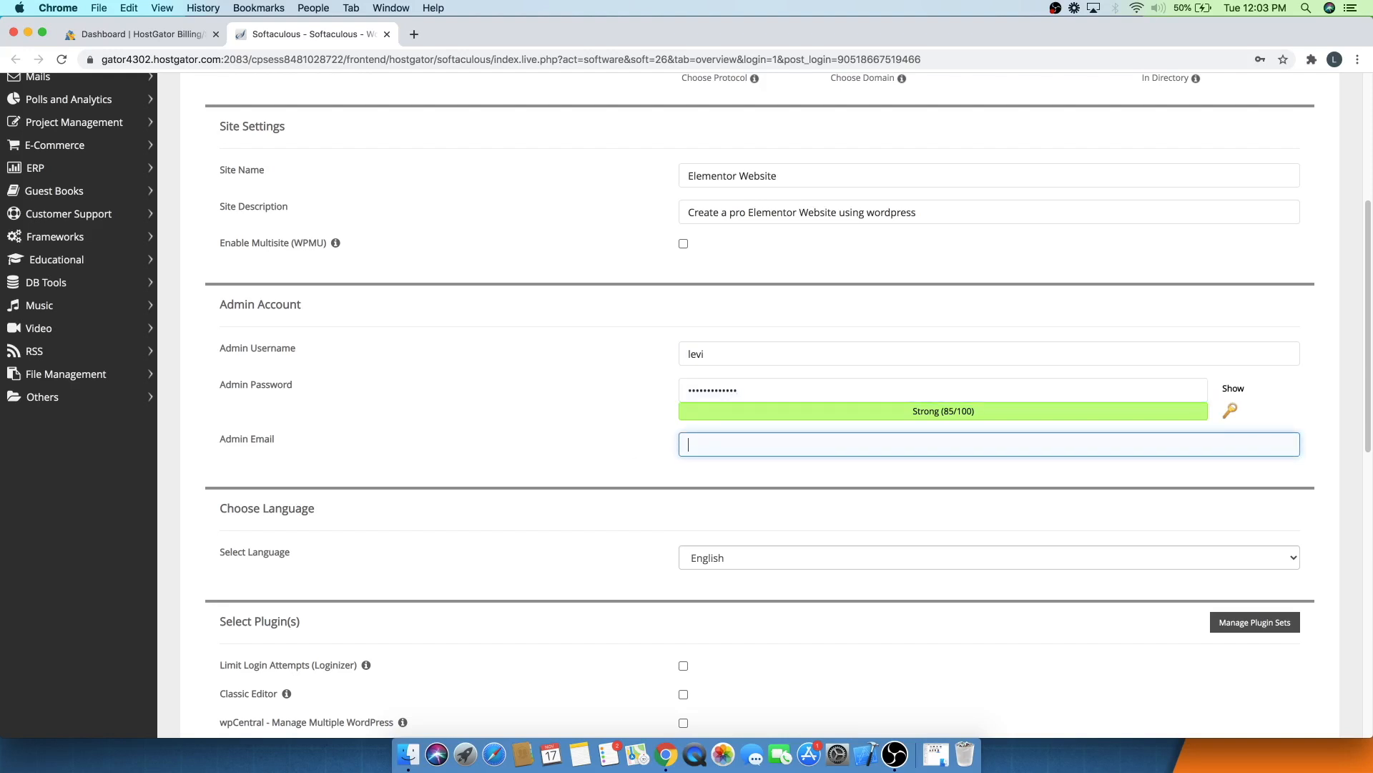
- Start the WordPress installation with the default theme and dismiss the save-password prompt
click(444, 423)
scroll(444, 424, down, 5)
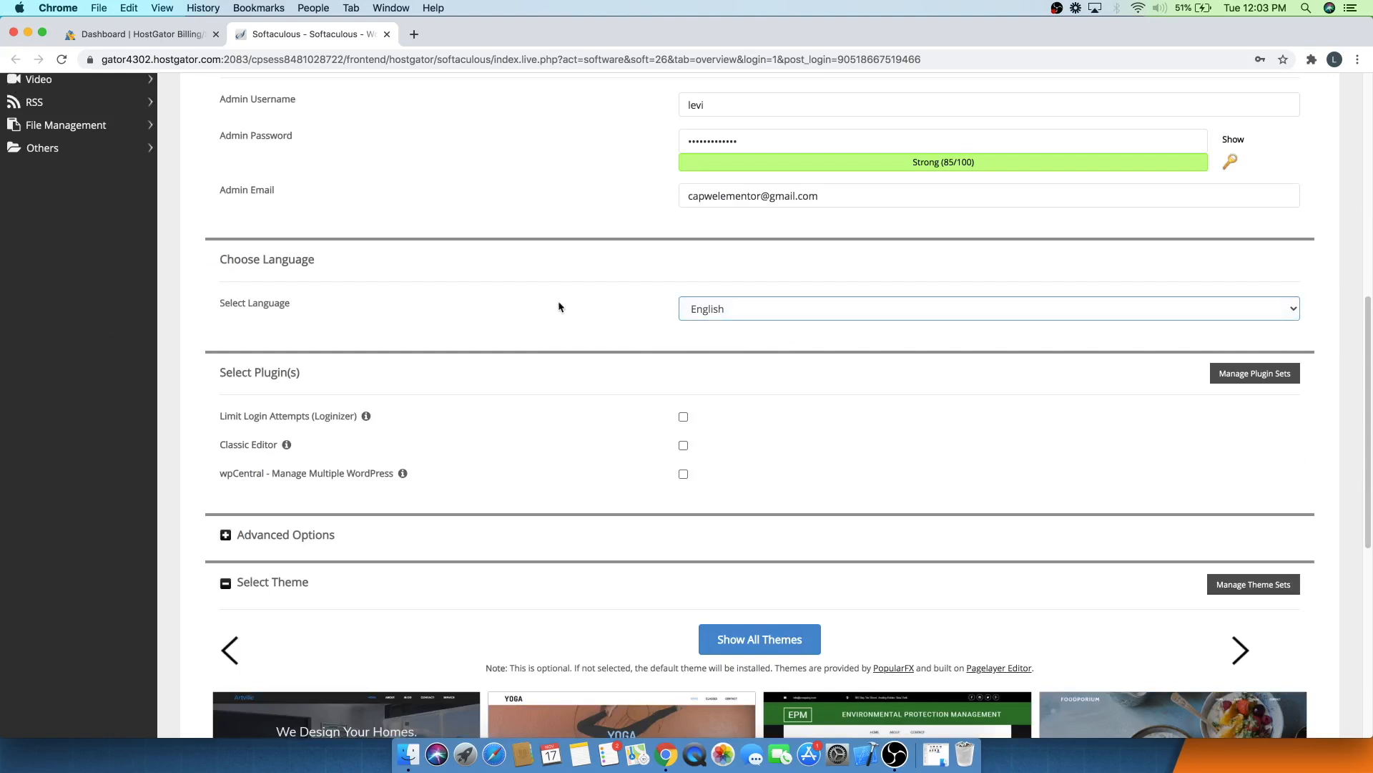
scroll(505, 303, down, 7)
scroll(500, 314, up, 3)
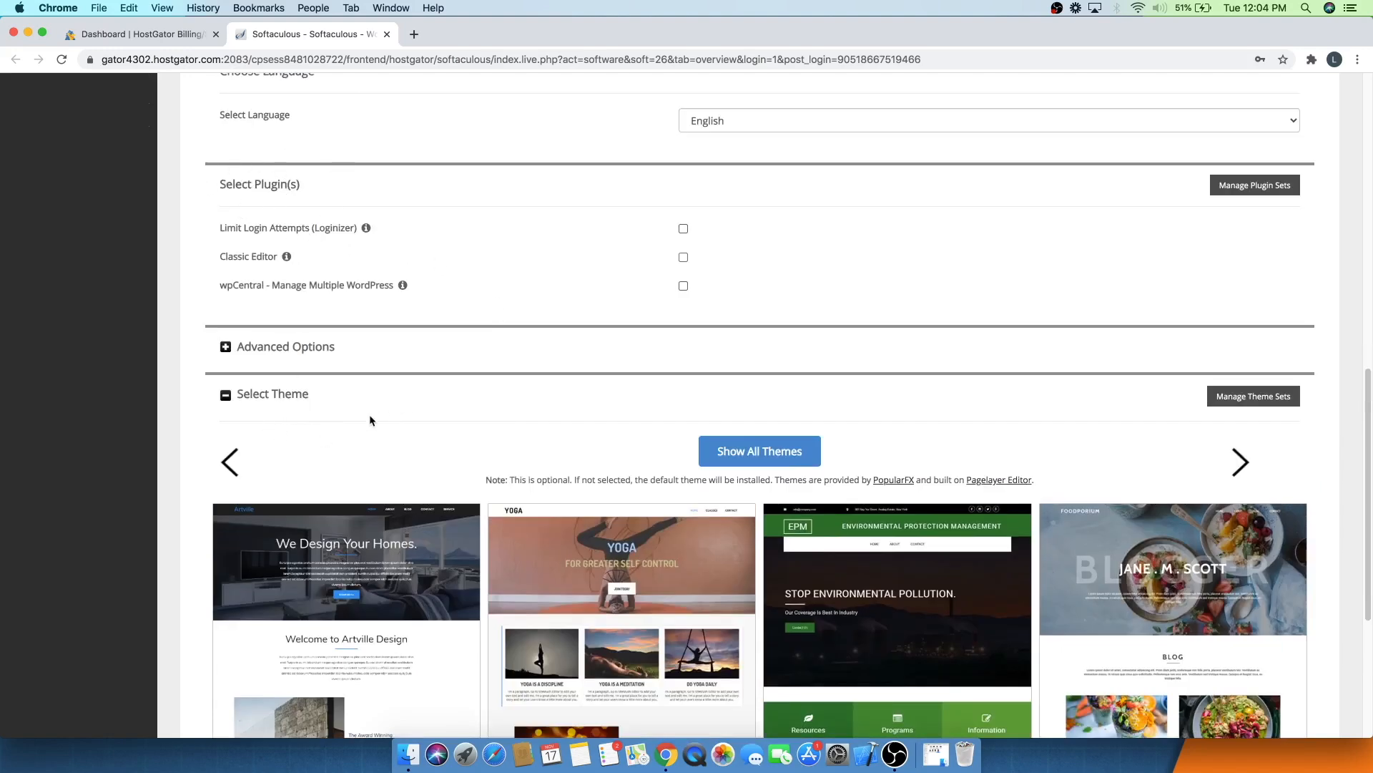
scroll(649, 420, down, 5)
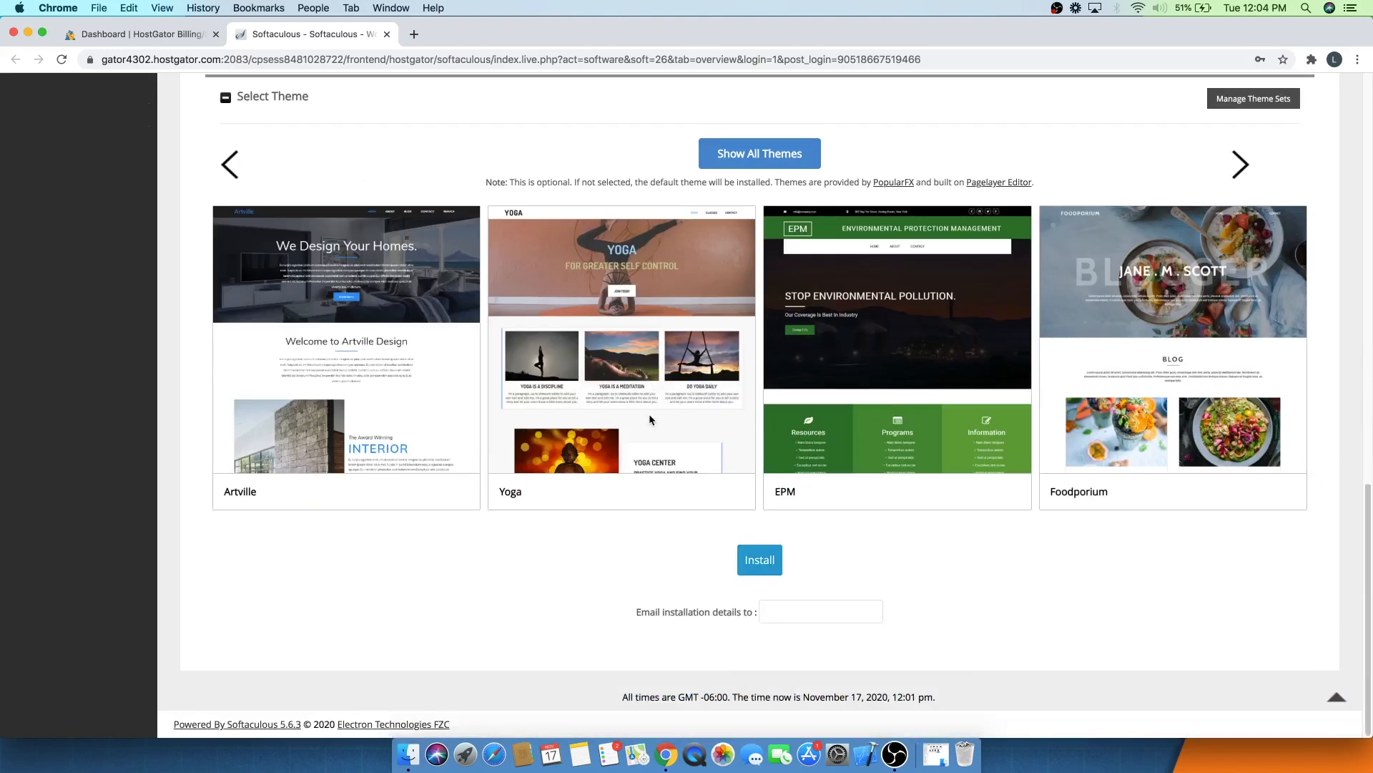
click(762, 565)
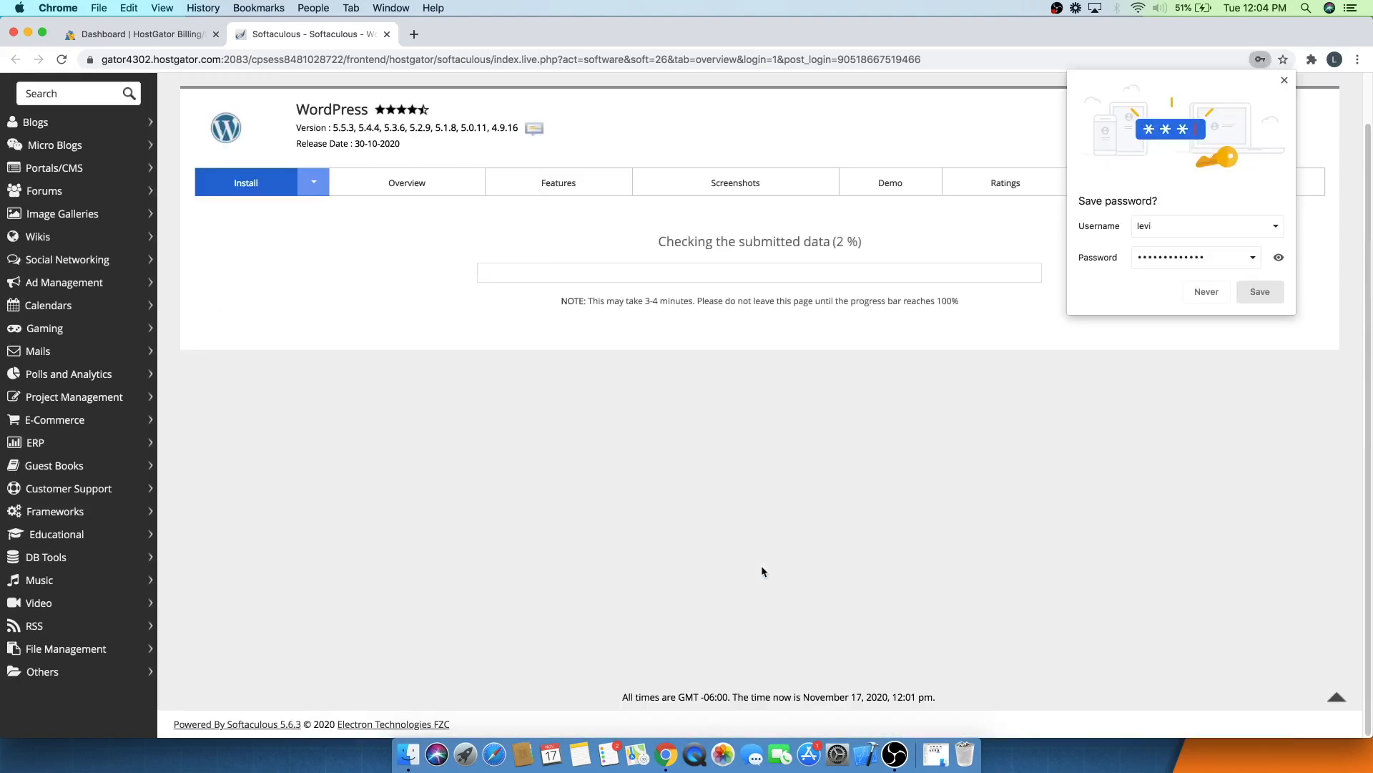
click(1285, 80)
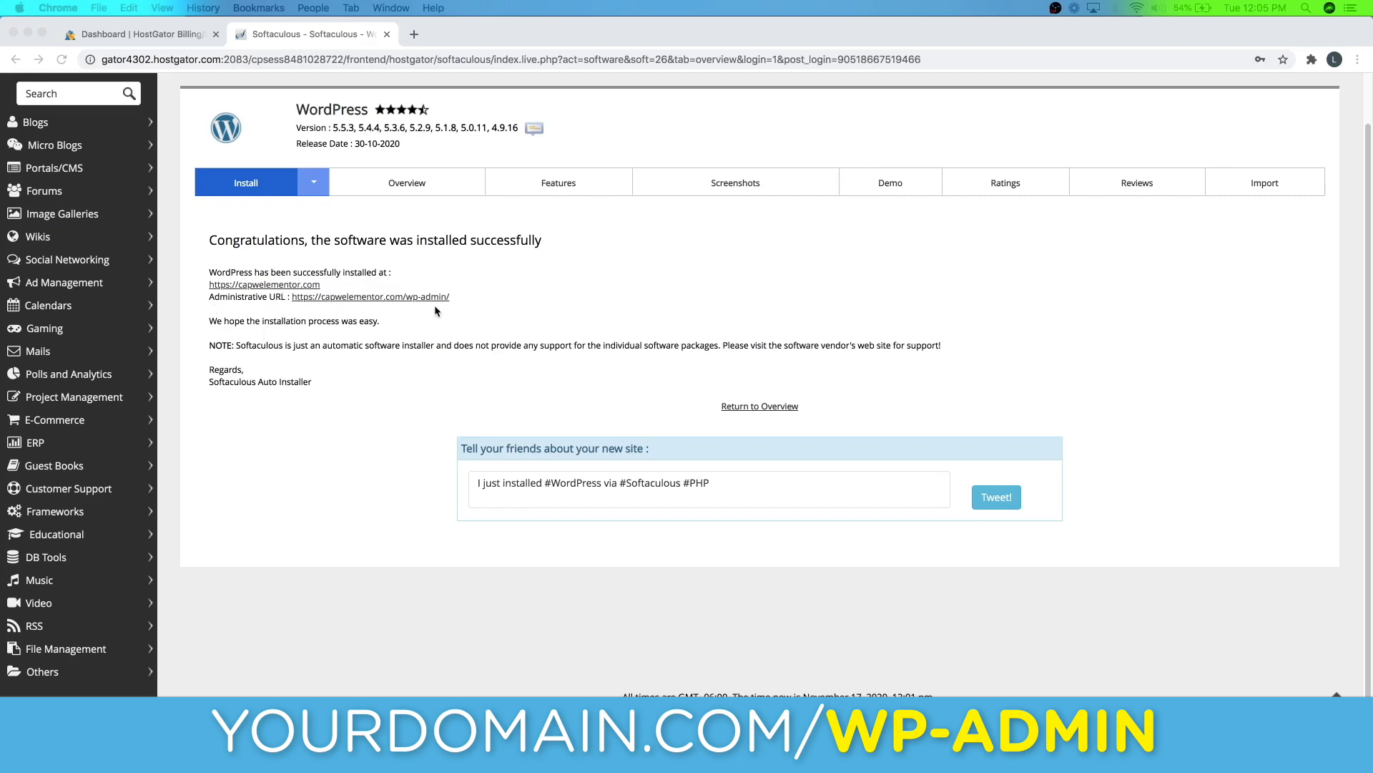
- Open the administrative URL and log in to WordPress with the admin username and password
super+click(377, 297)
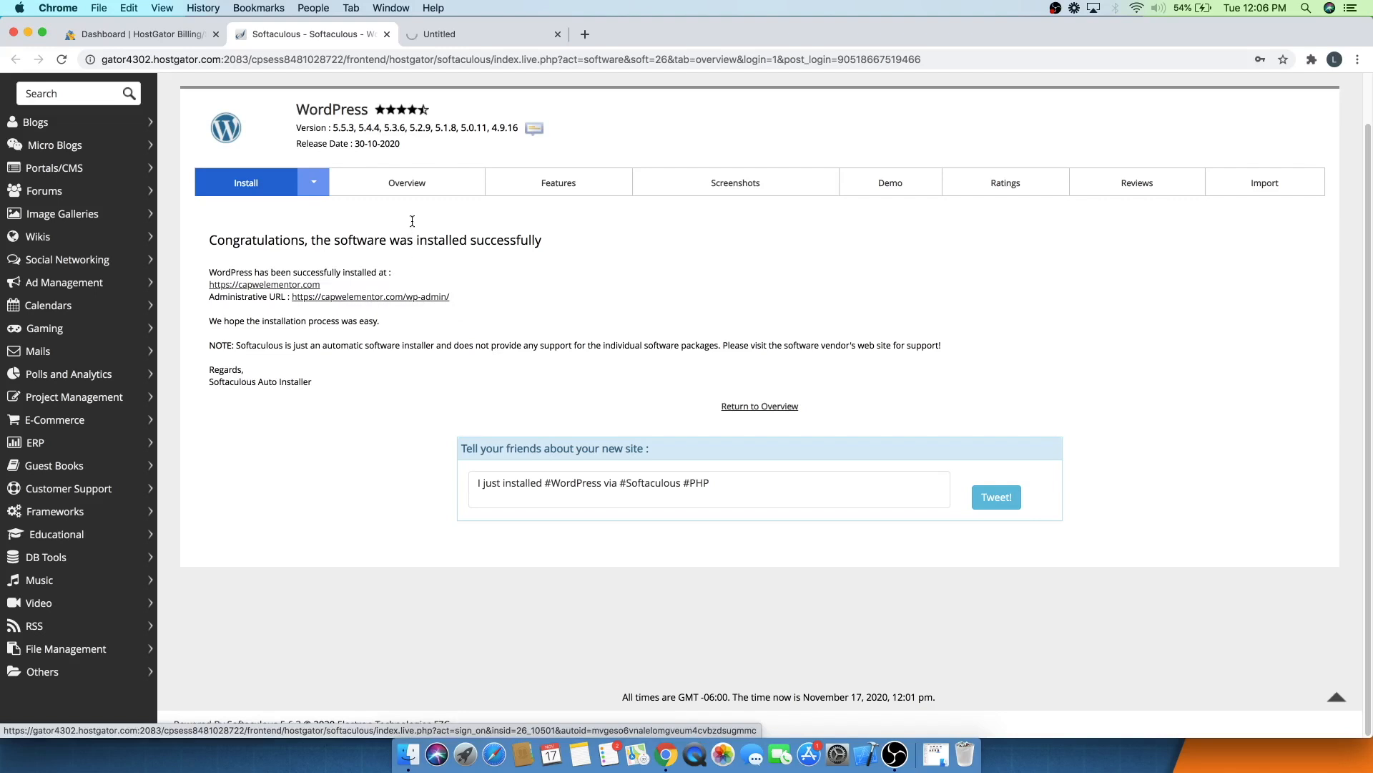
click(458, 36)
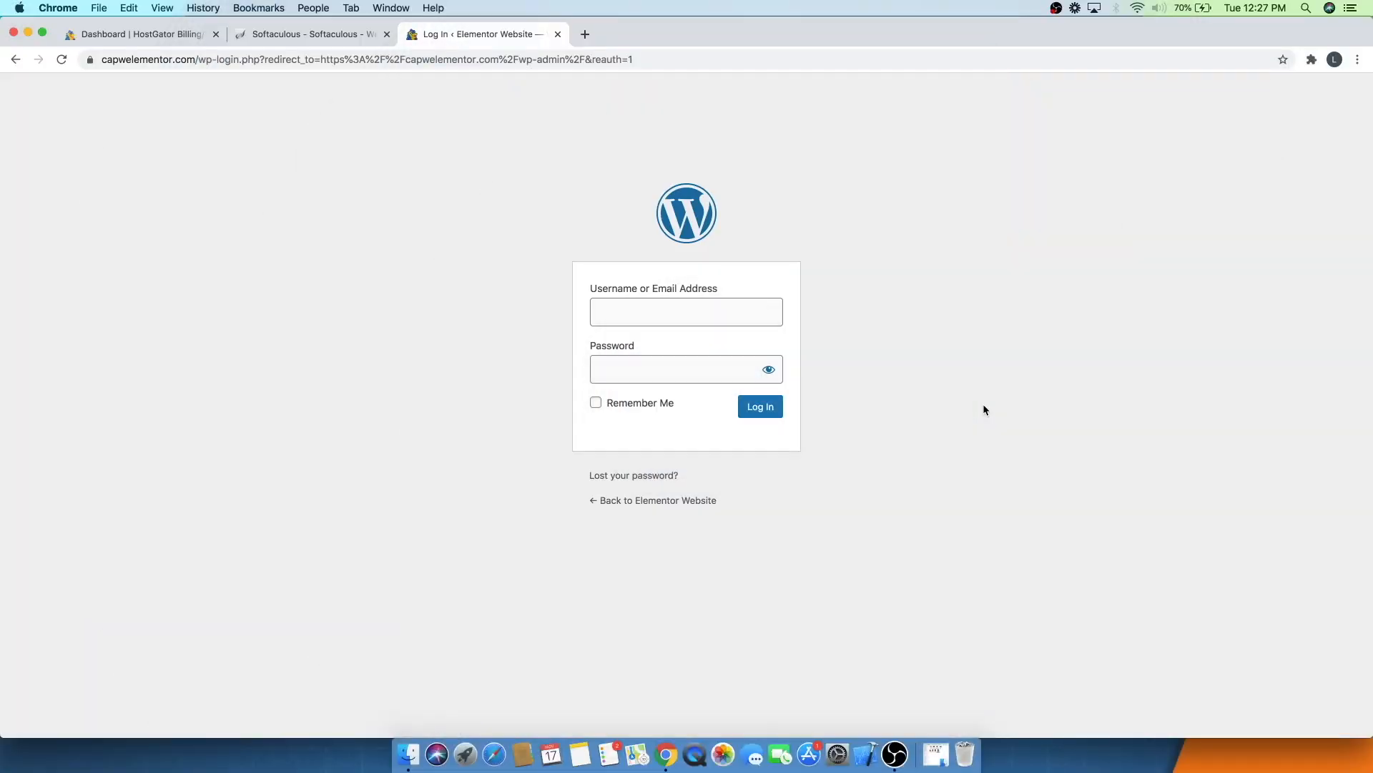
click(708, 306)
text(levi)
key(Tab)
text(••••••••)
click(760, 407)
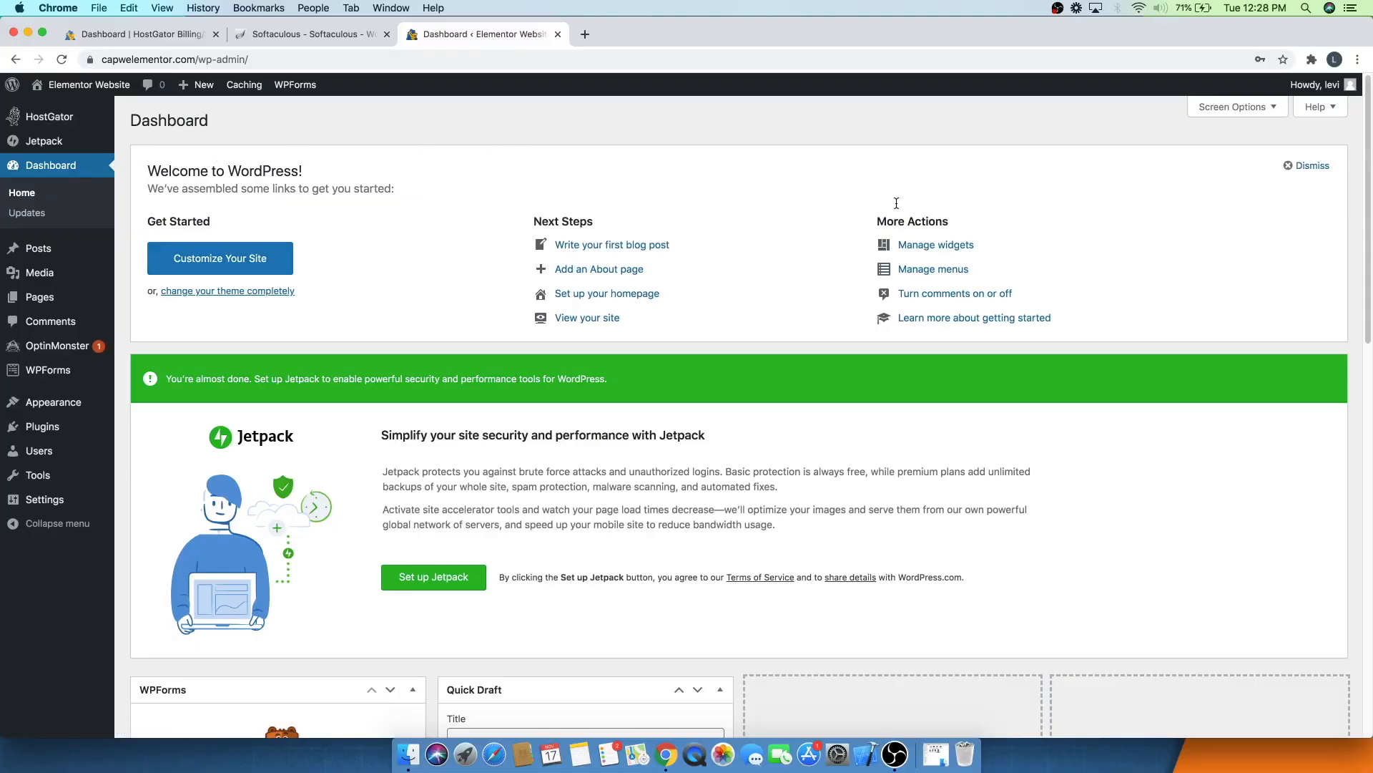
- Dismiss the welcome panel and collapse the Quick Draft, WPForms and OptinMonster dashboard boxes
click(1293, 170)
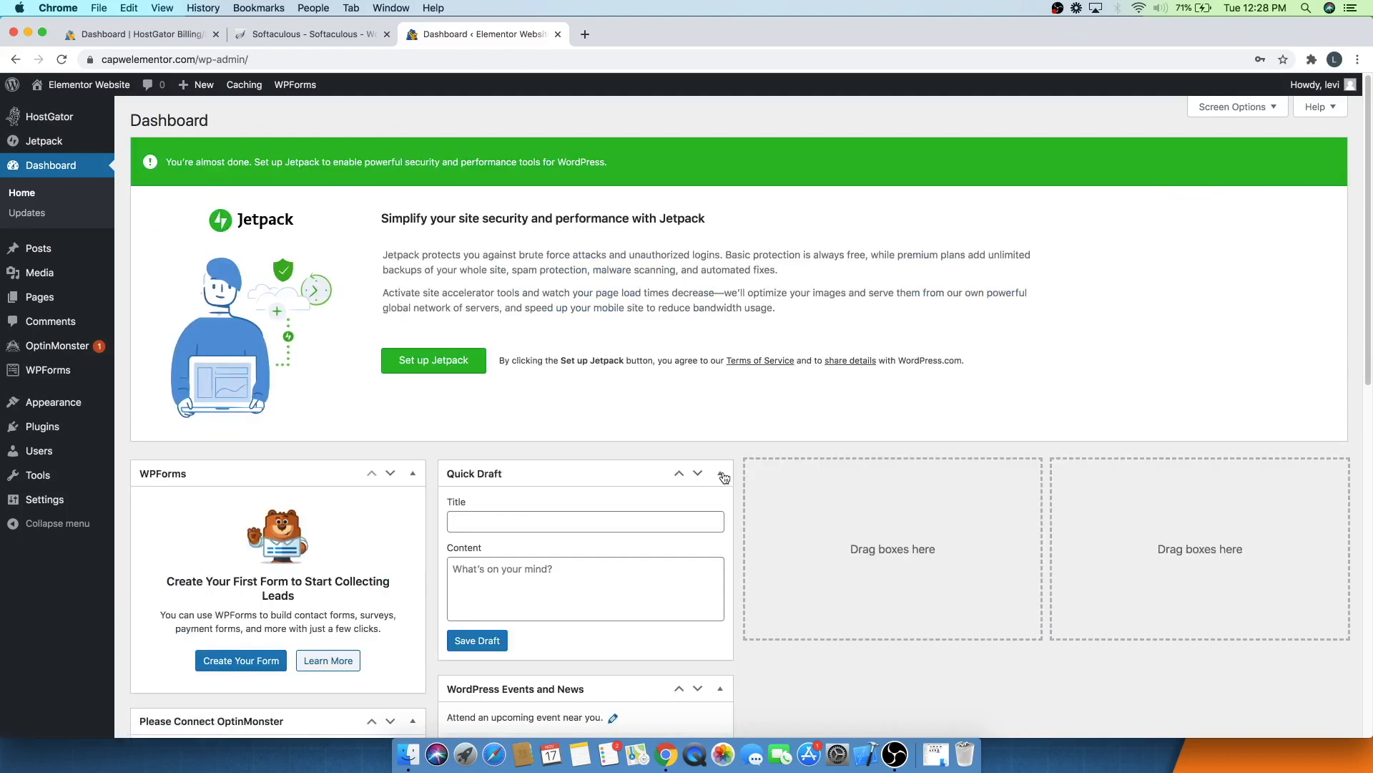
click(720, 474)
click(413, 473)
click(412, 515)
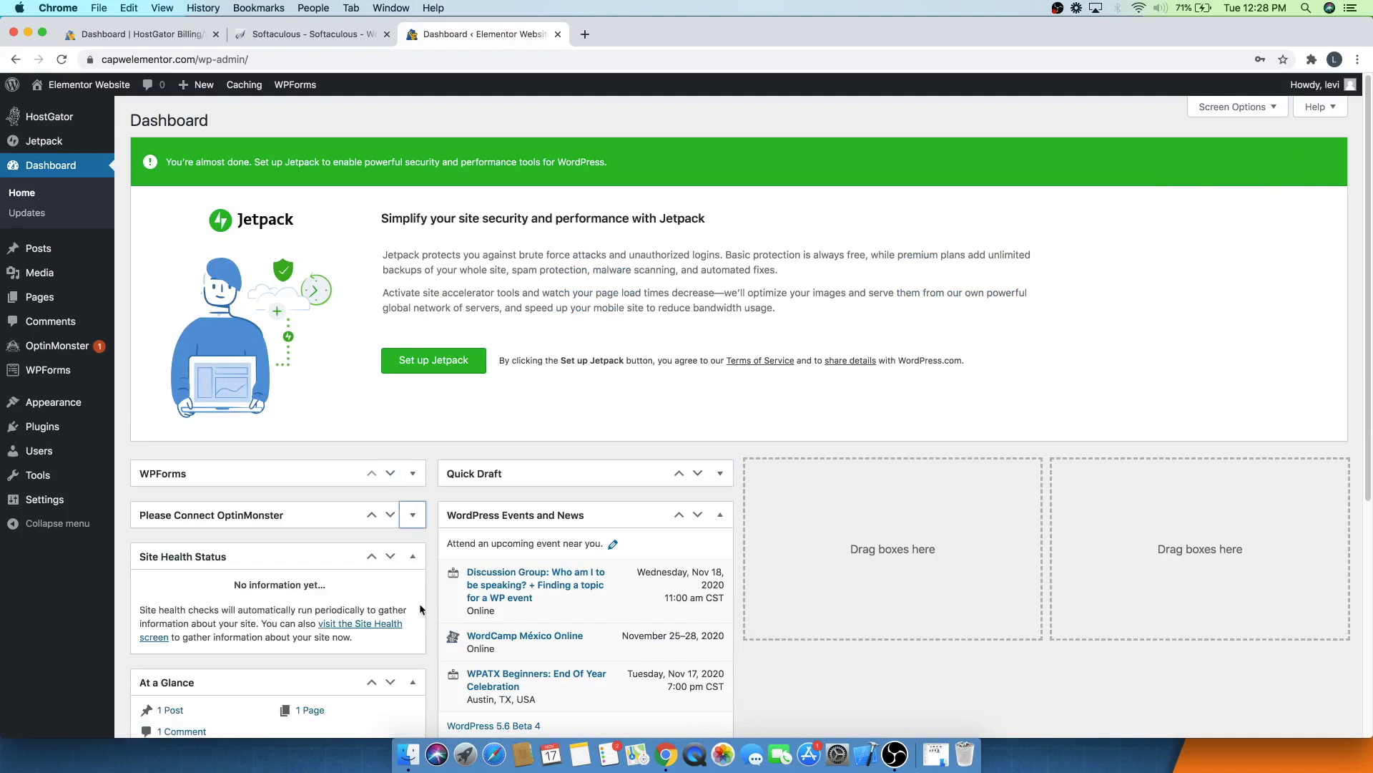
- Collapse the Site Health Status, At a Glance, Activity and WordPress Events and News dashboard boxes
click(413, 557)
click(413, 598)
click(413, 640)
click(721, 516)
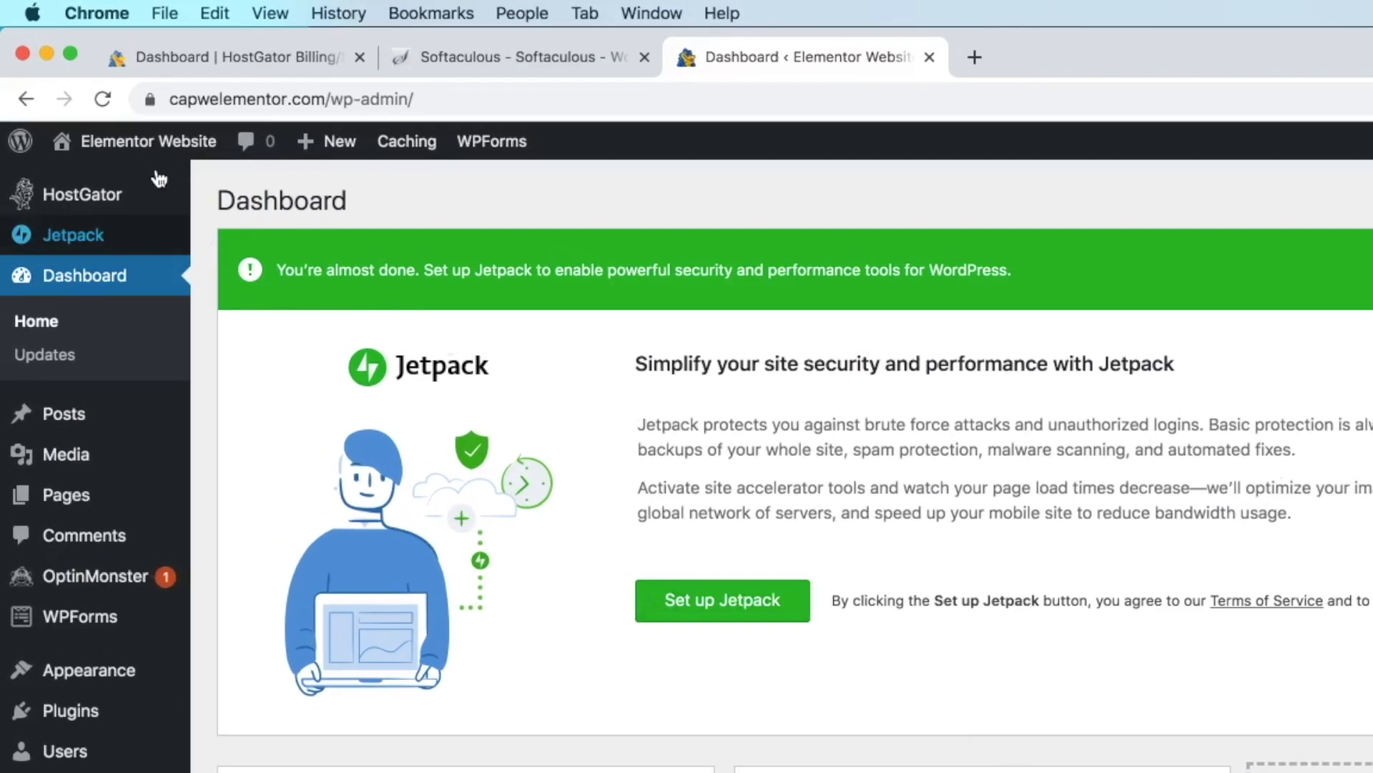
- Open the live site in a new tab to view it, and close that tab
mouse_move(61, 89)
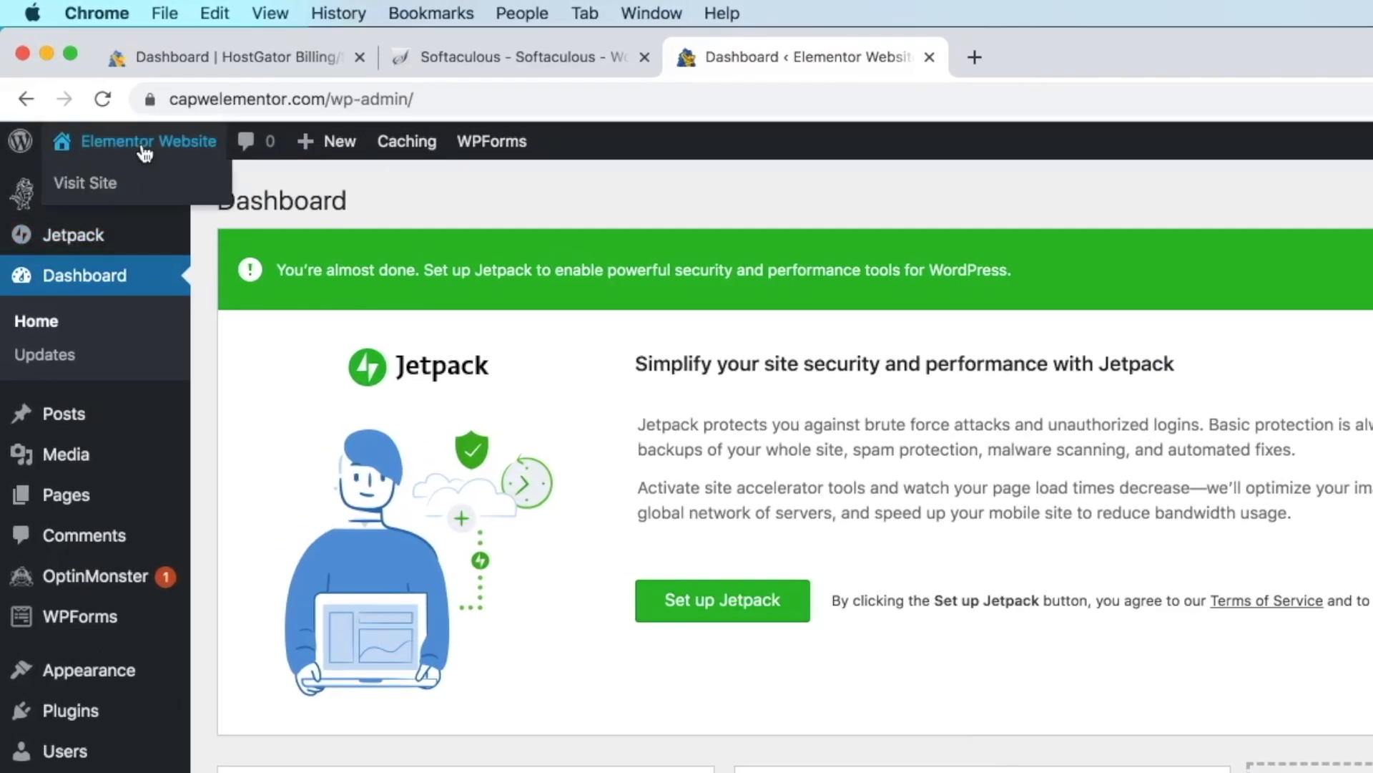
super+click(91, 194)
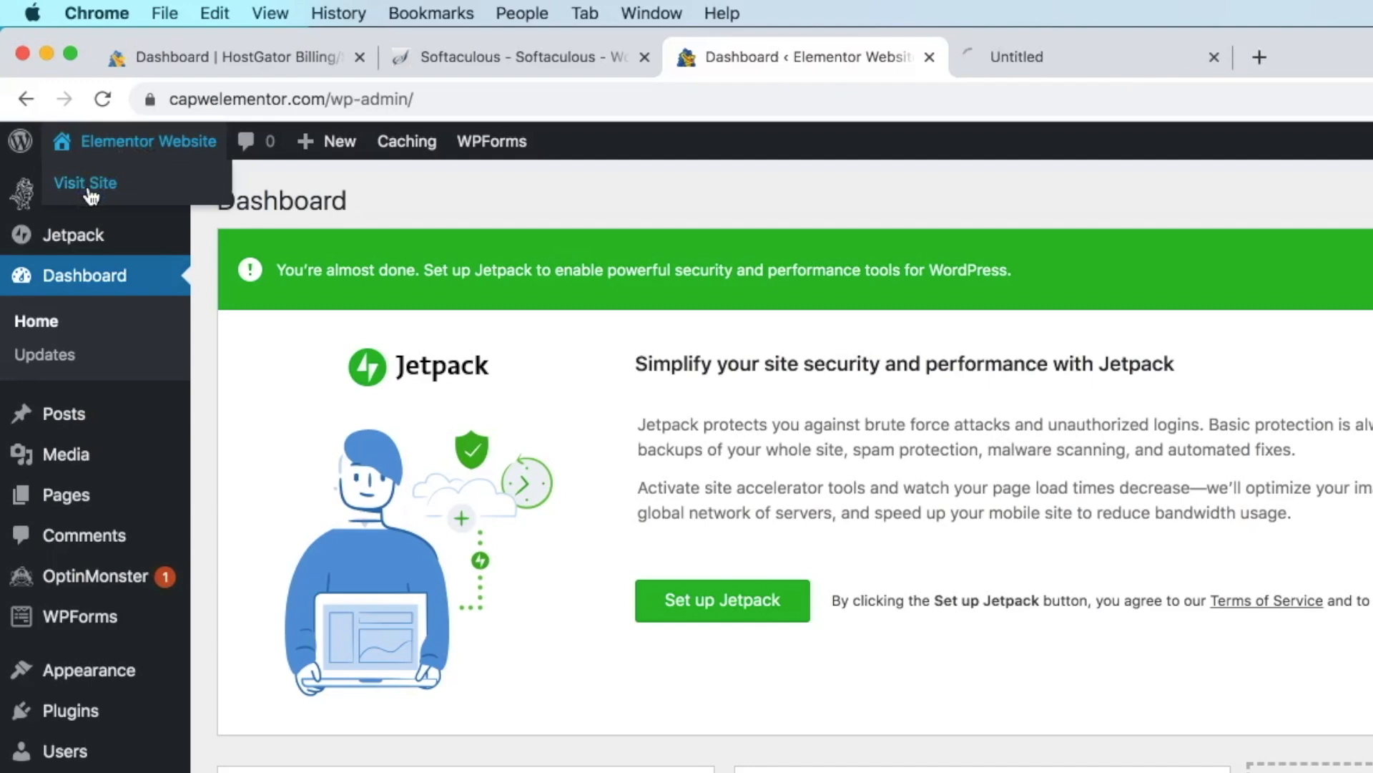
click(1085, 54)
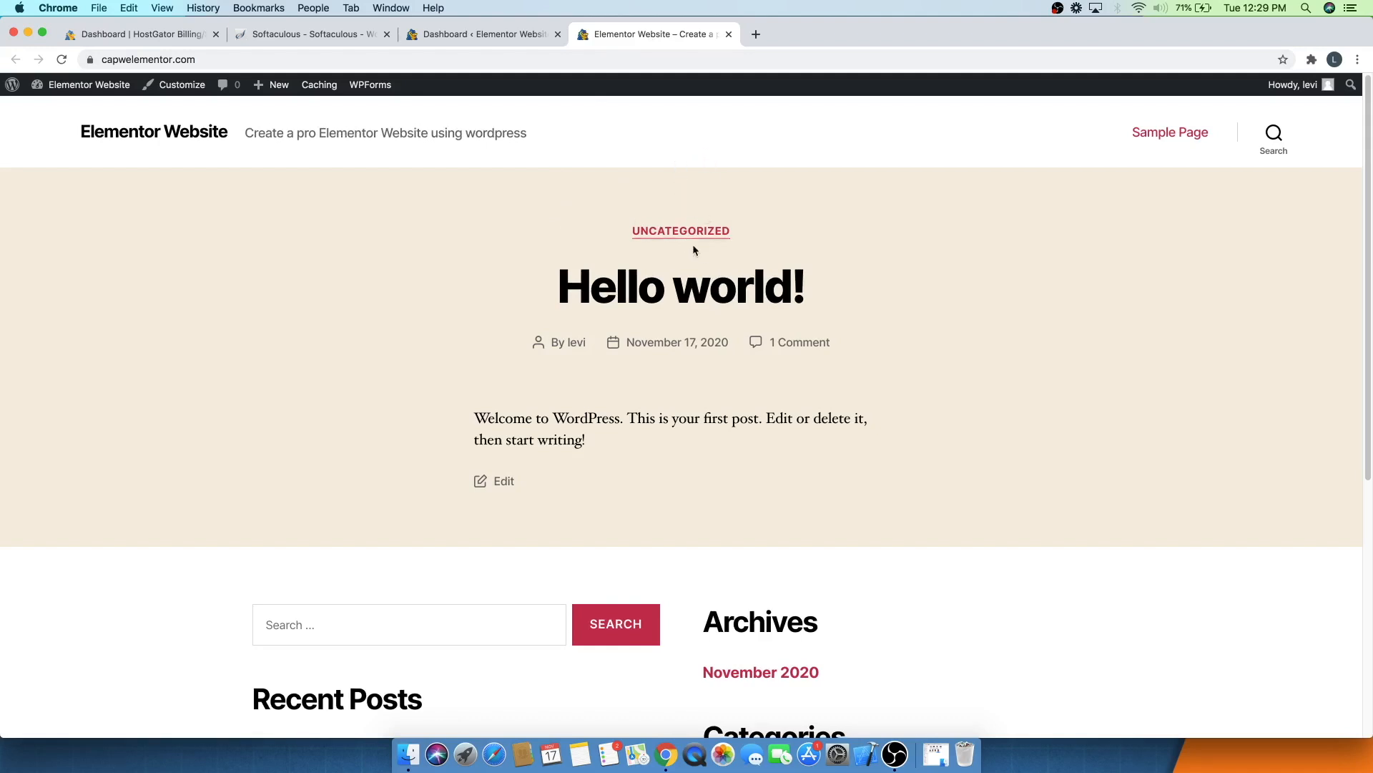
click(729, 34)
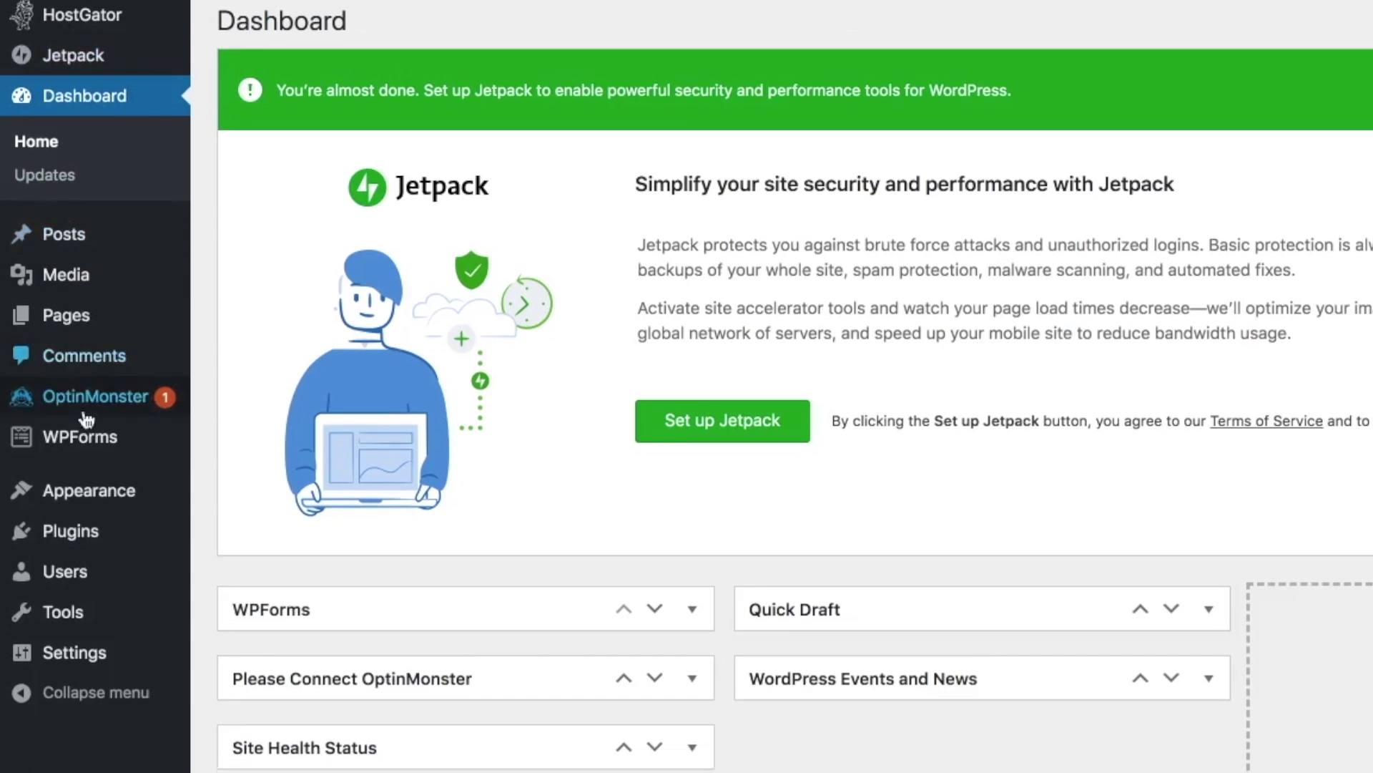
- Add a new theme by searching the theme directory for astra, then install and activate Astra
mouse_move(90, 551)
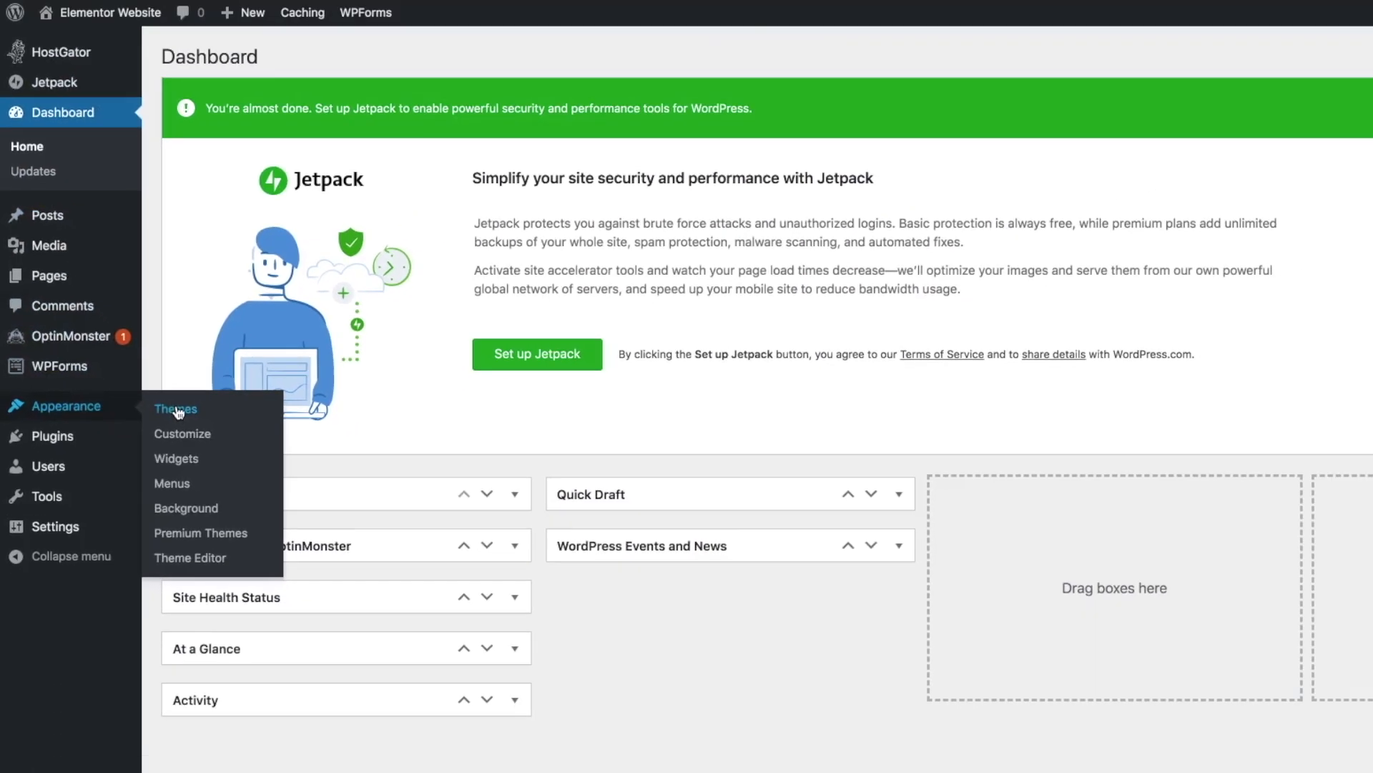
click(238, 418)
mouse_move(136, 384)
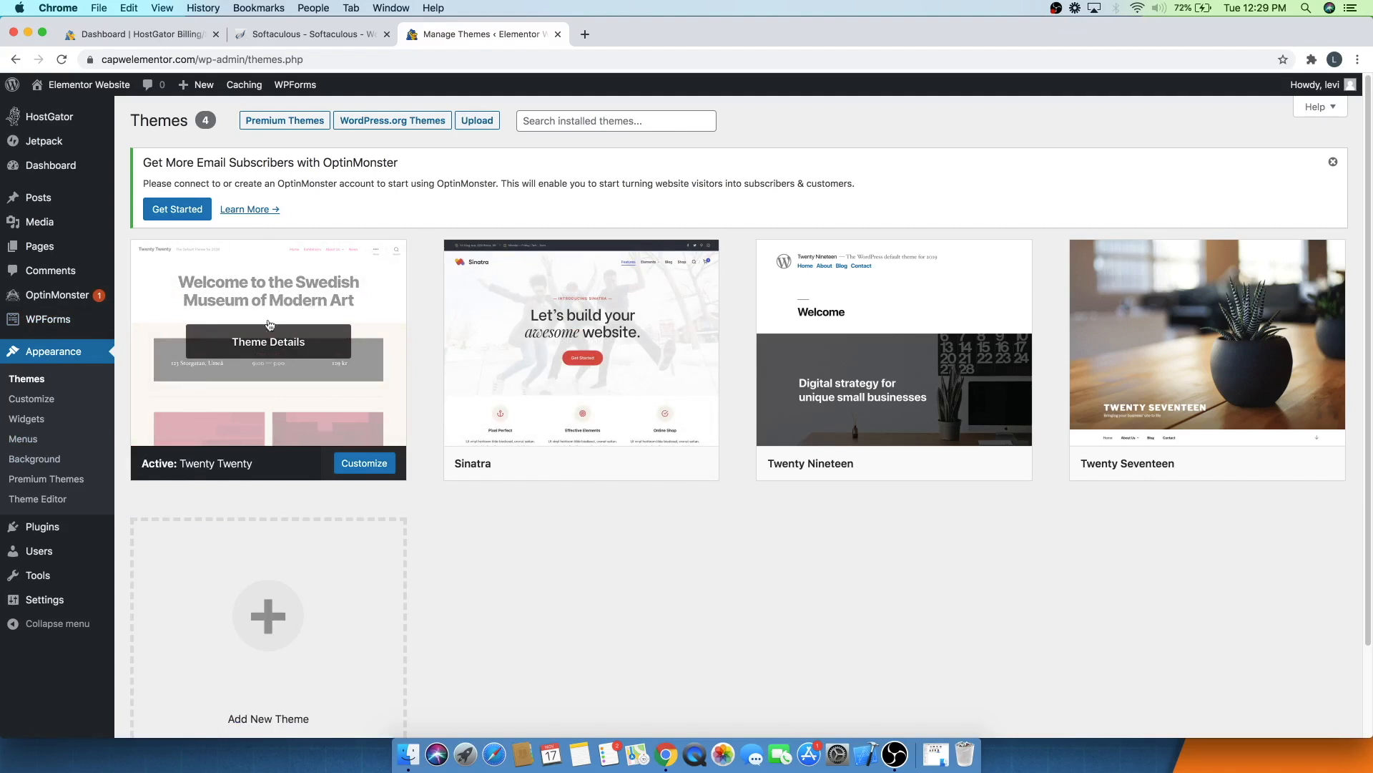
click(270, 630)
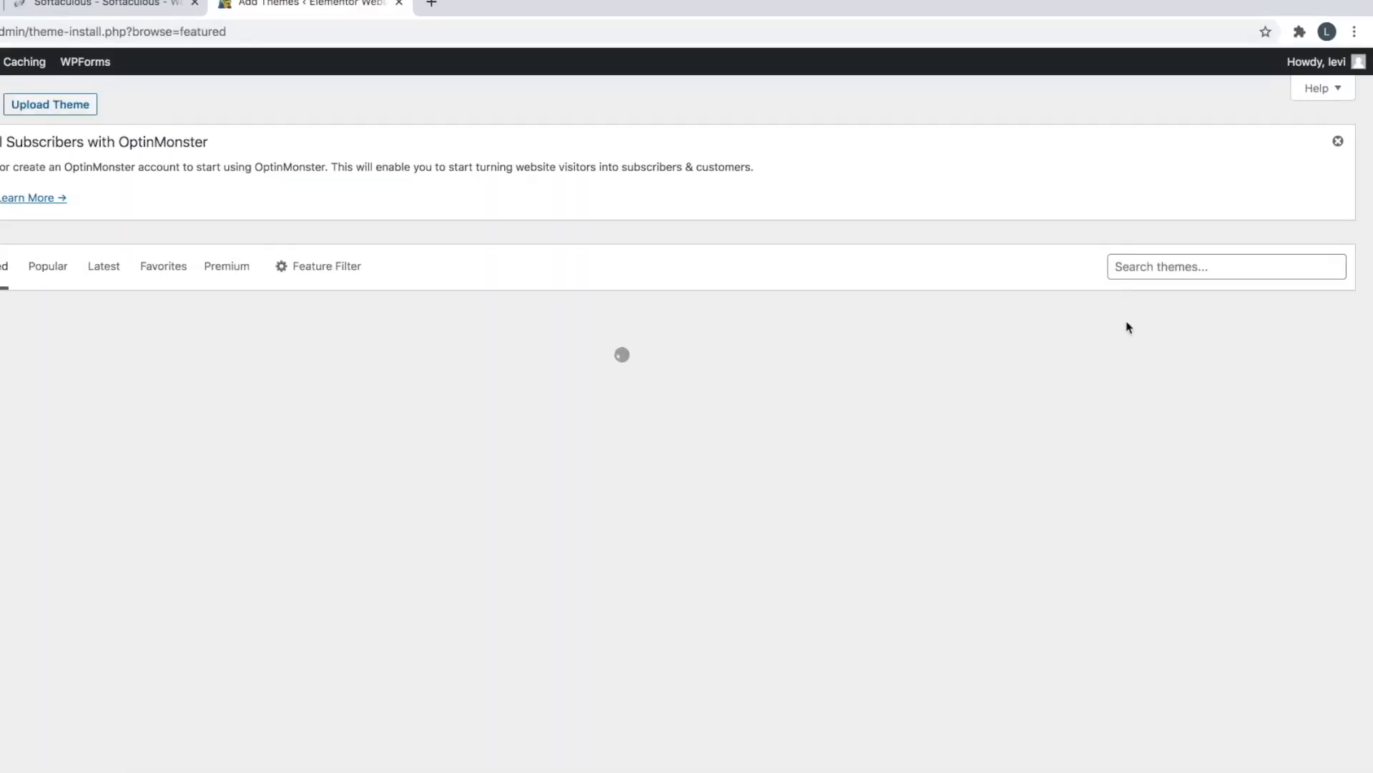
click(1174, 269)
text(astra)
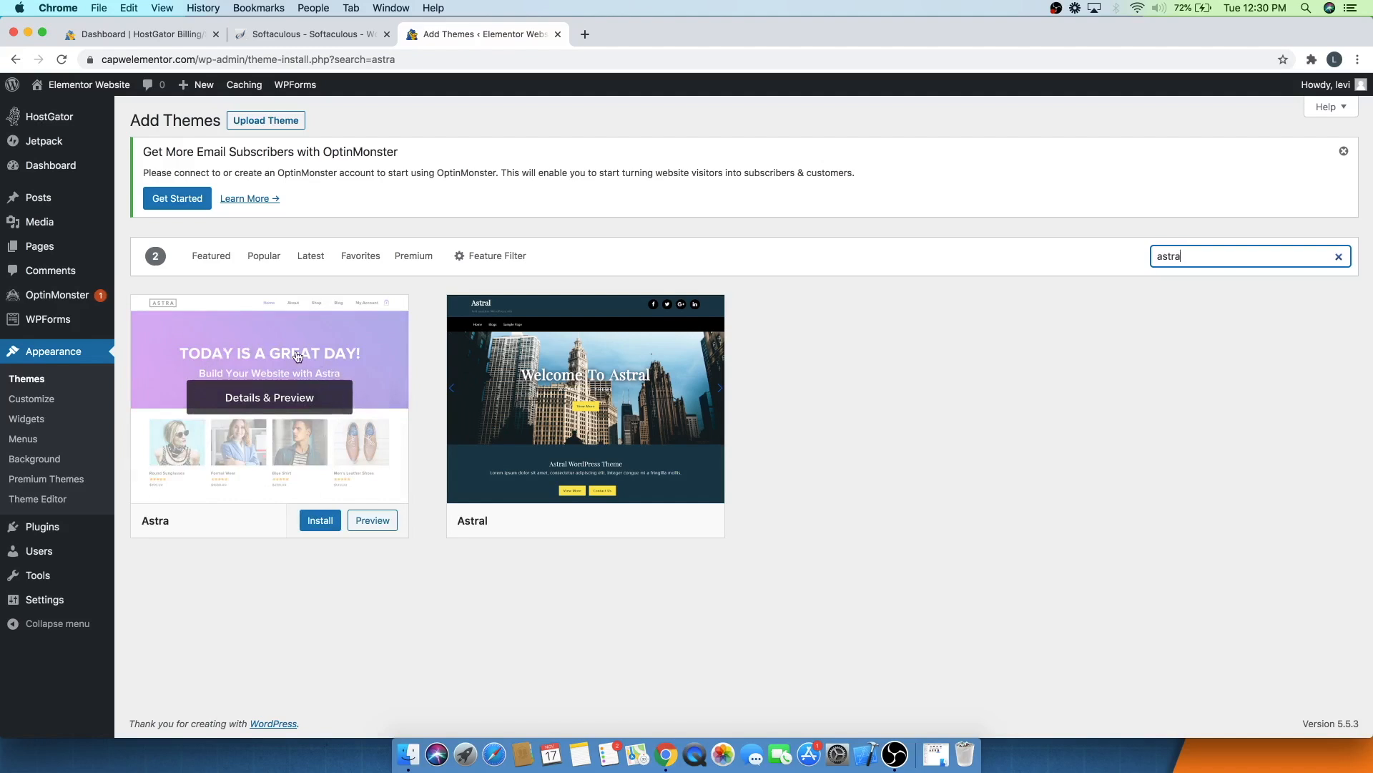
click(327, 526)
click(309, 527)
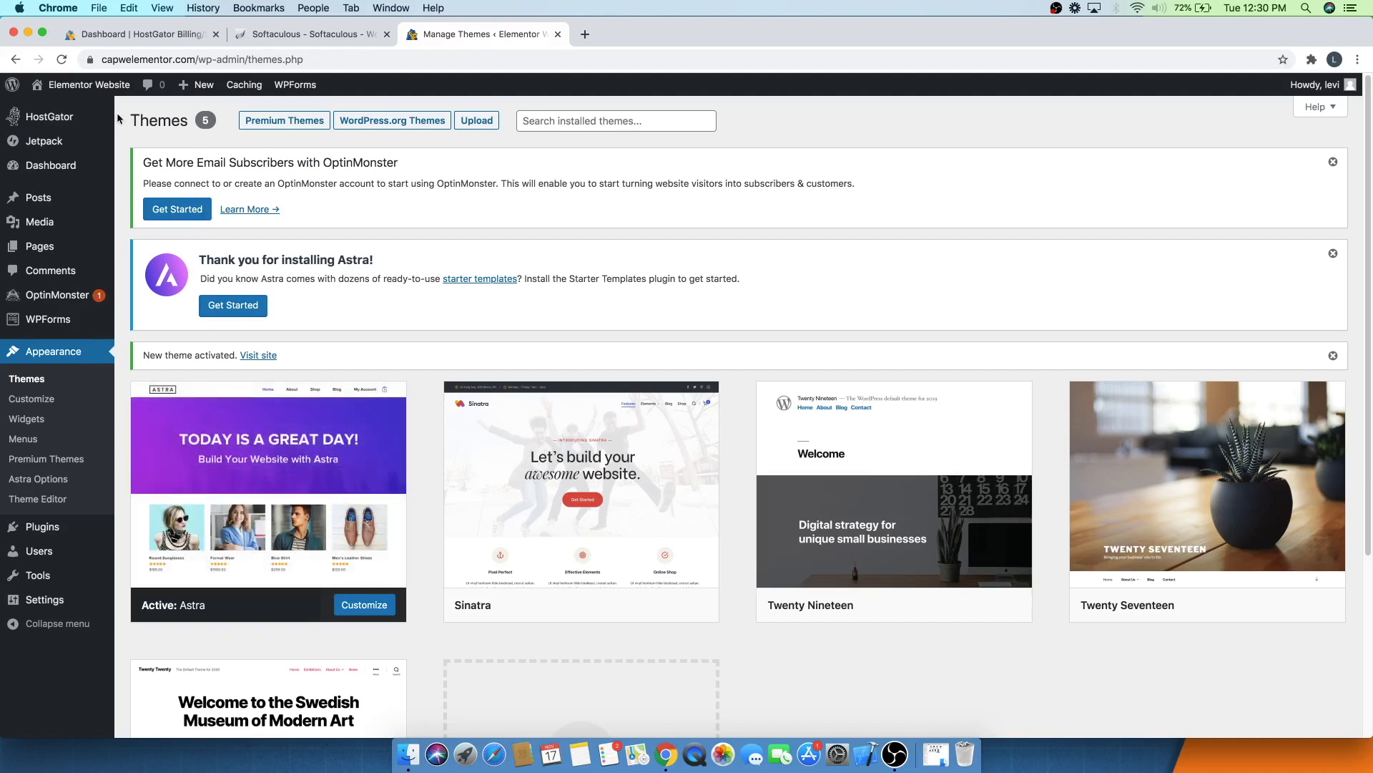
- Visit the site in a new tab to preview the Astra theme, and close that tab
mouse_move(84, 94)
super+click(55, 111)
click(609, 34)
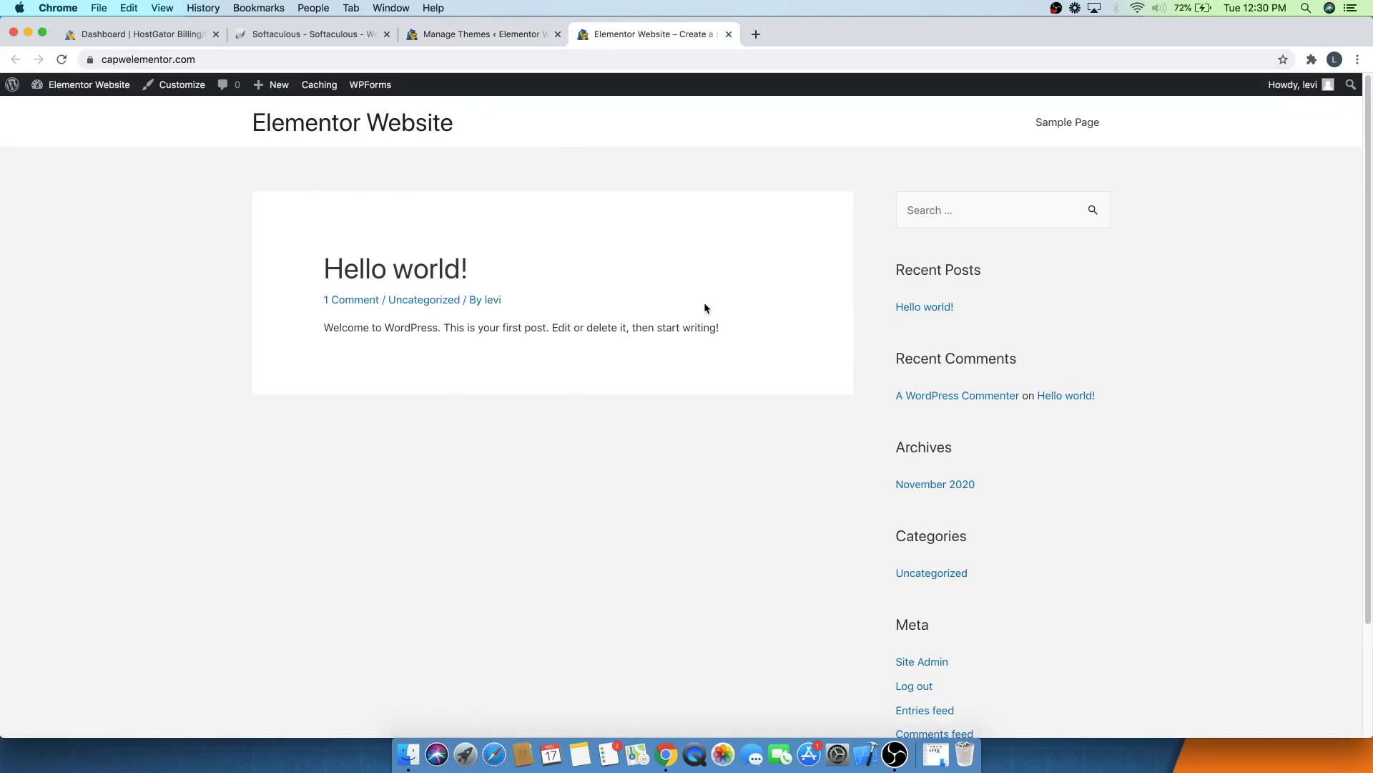
click(729, 33)
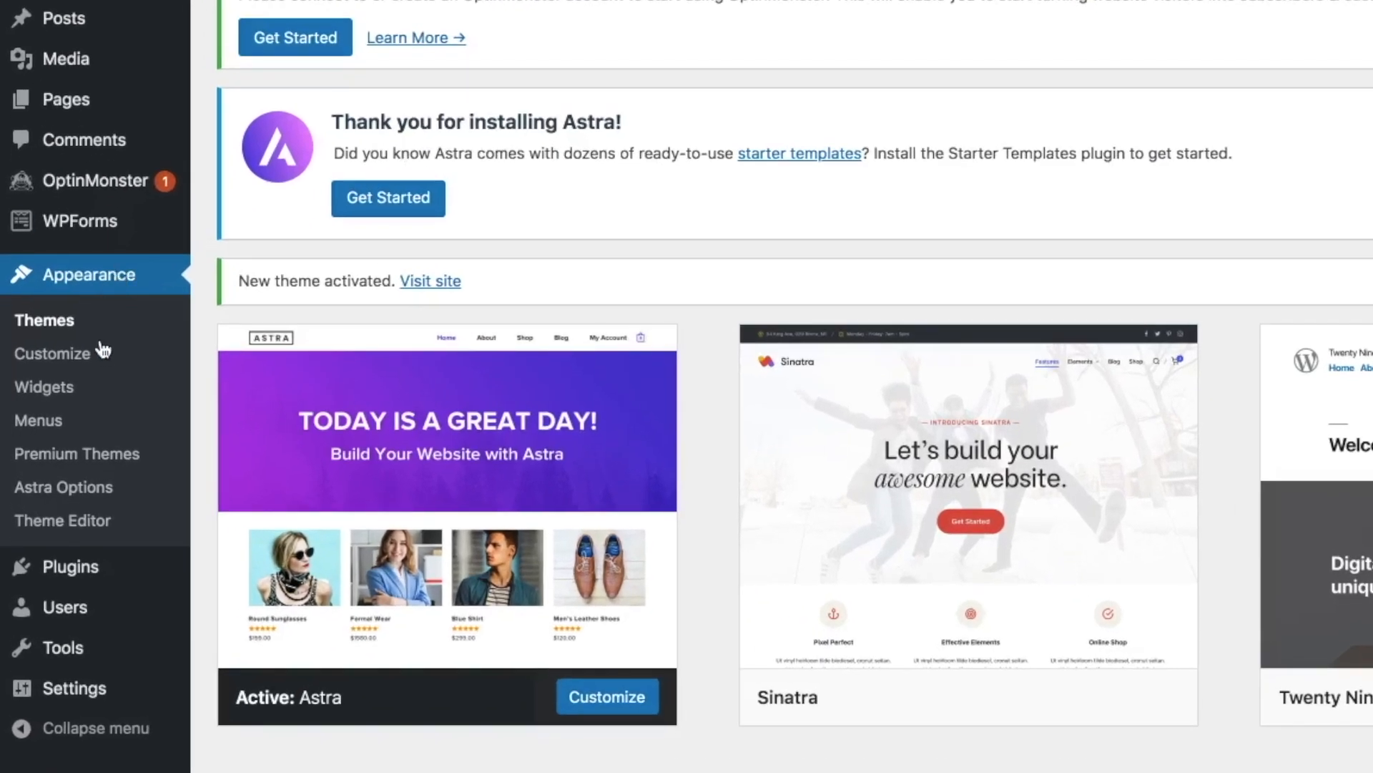
- Search the plugin directory for elementor and install and activate Elementor Website Builder
mouse_move(110, 585)
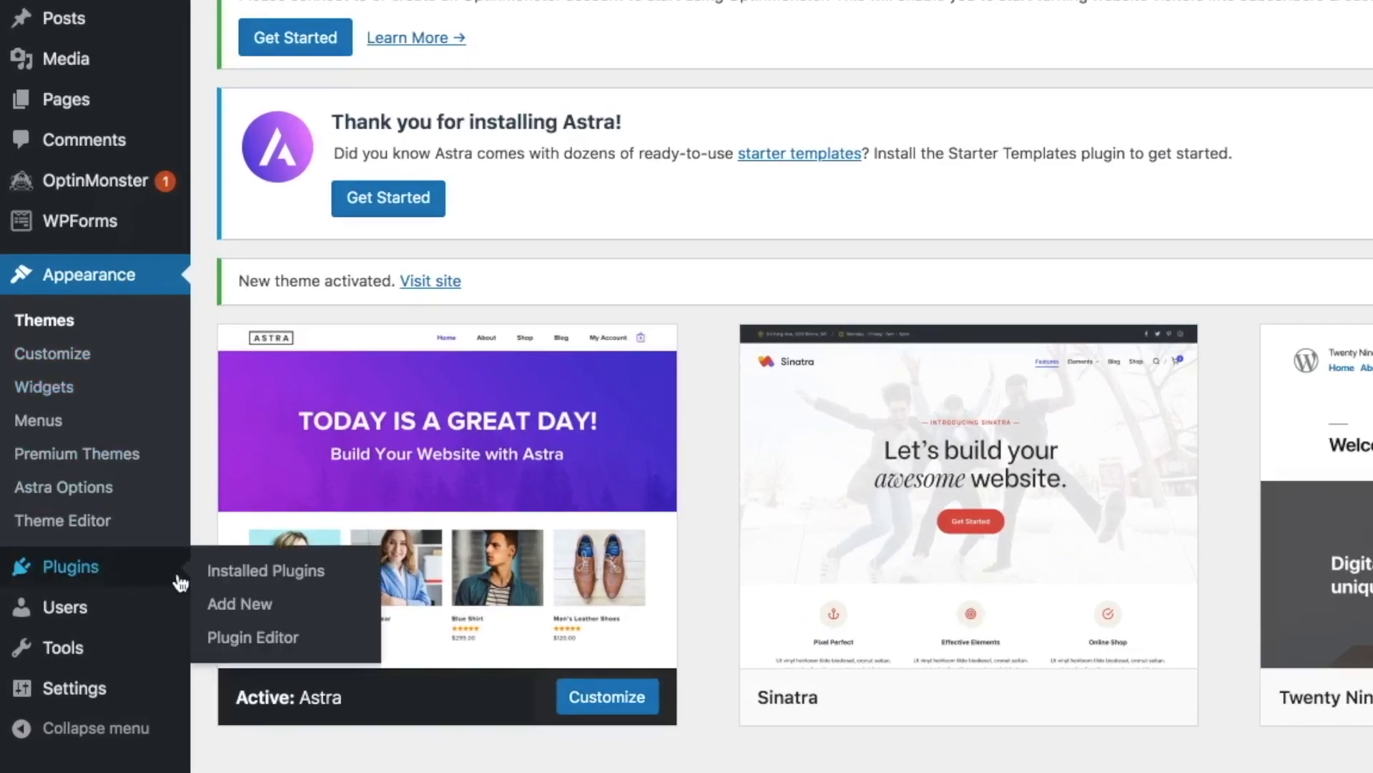
click(236, 607)
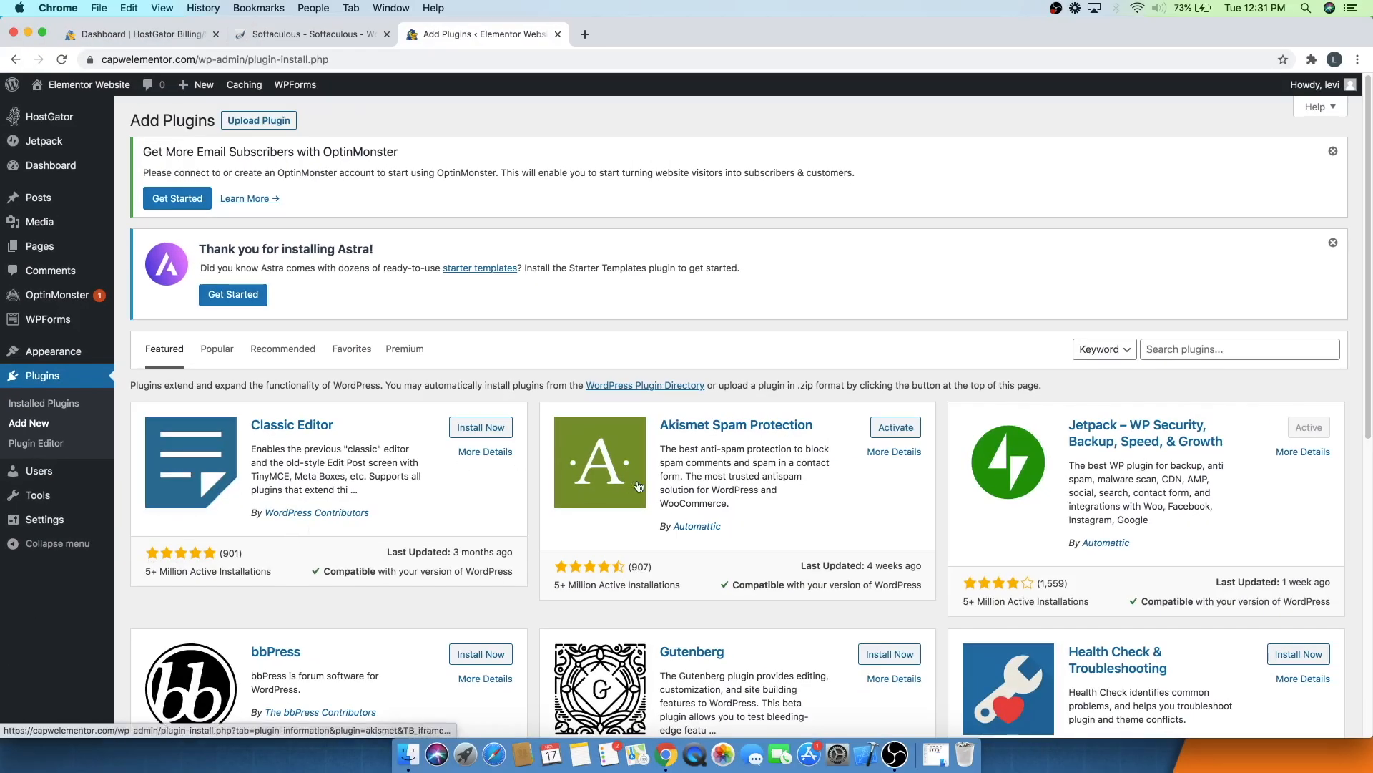
scroll(656, 487, down, 5)
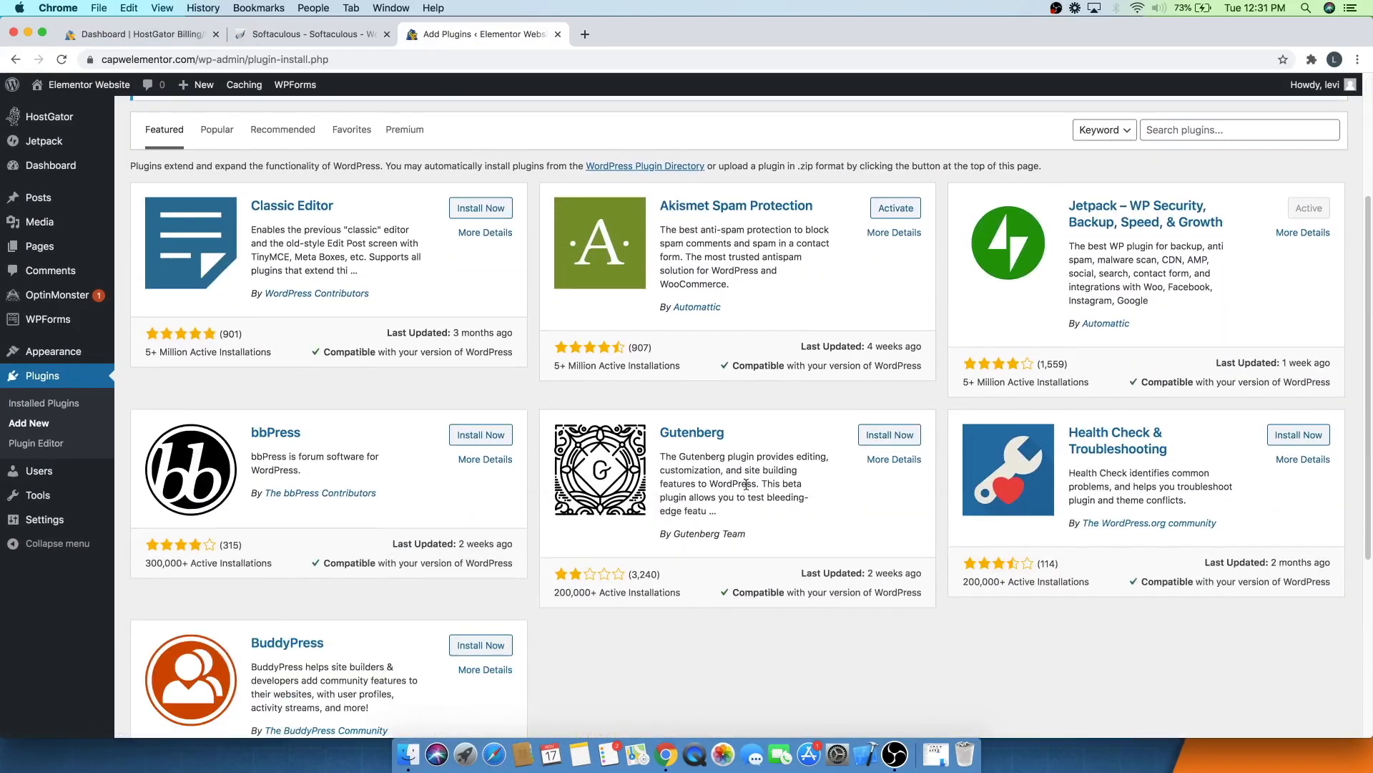
scroll(566, 491, up, 5)
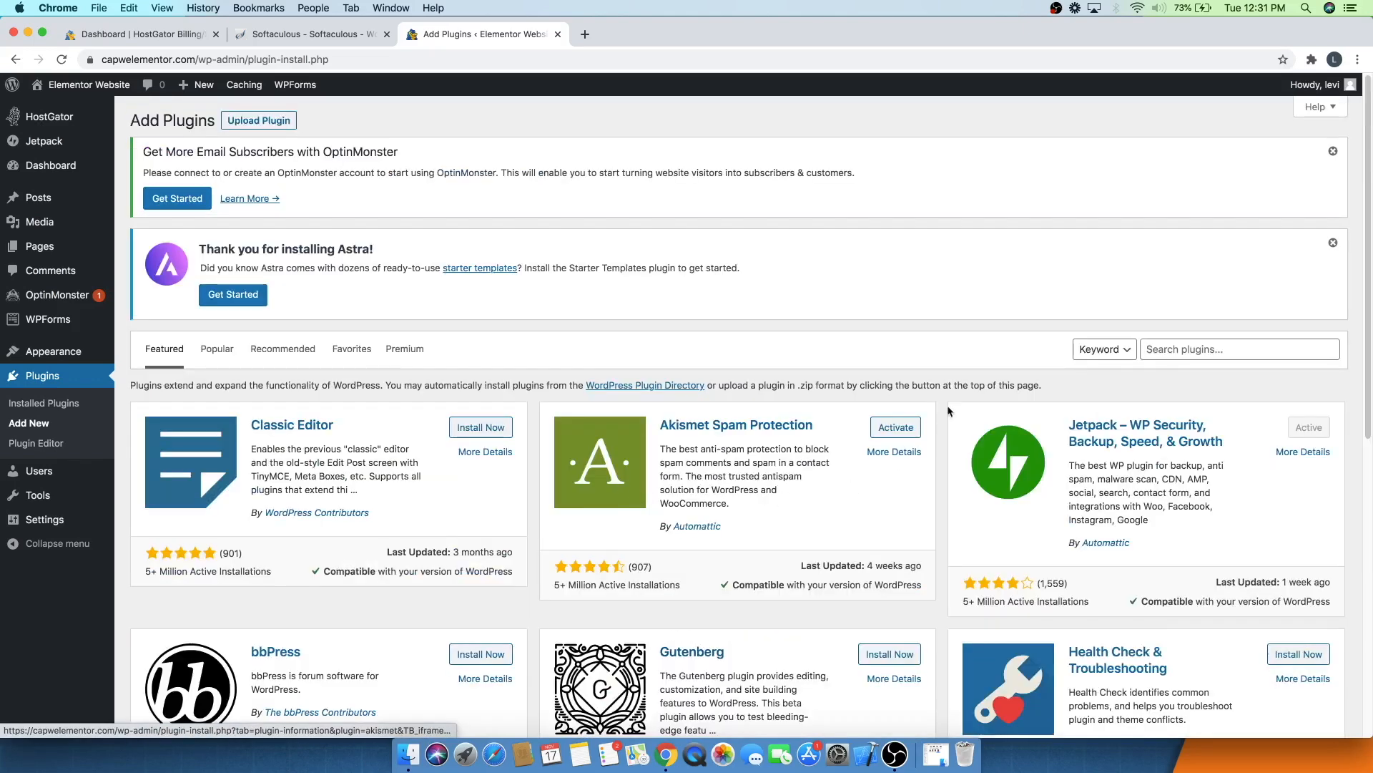
click(1232, 348)
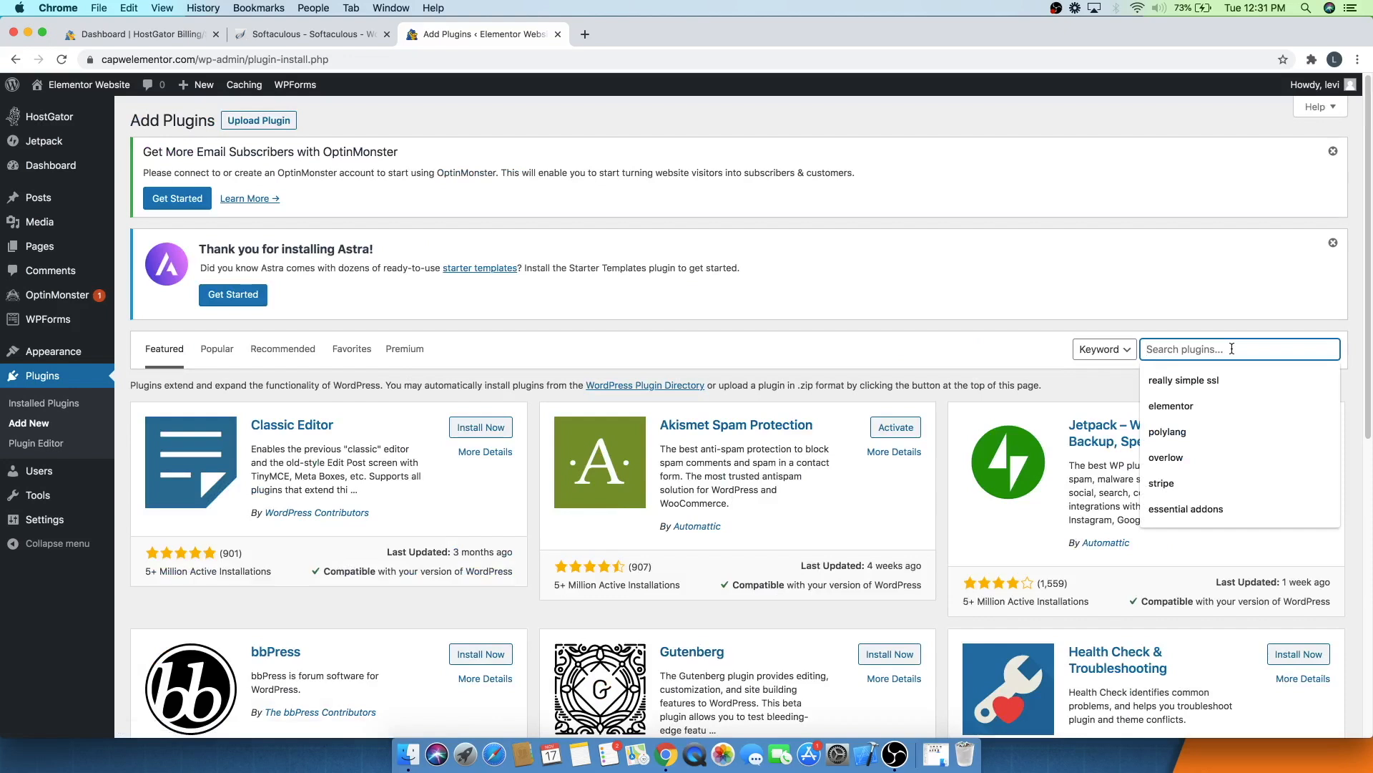
text(elementor)
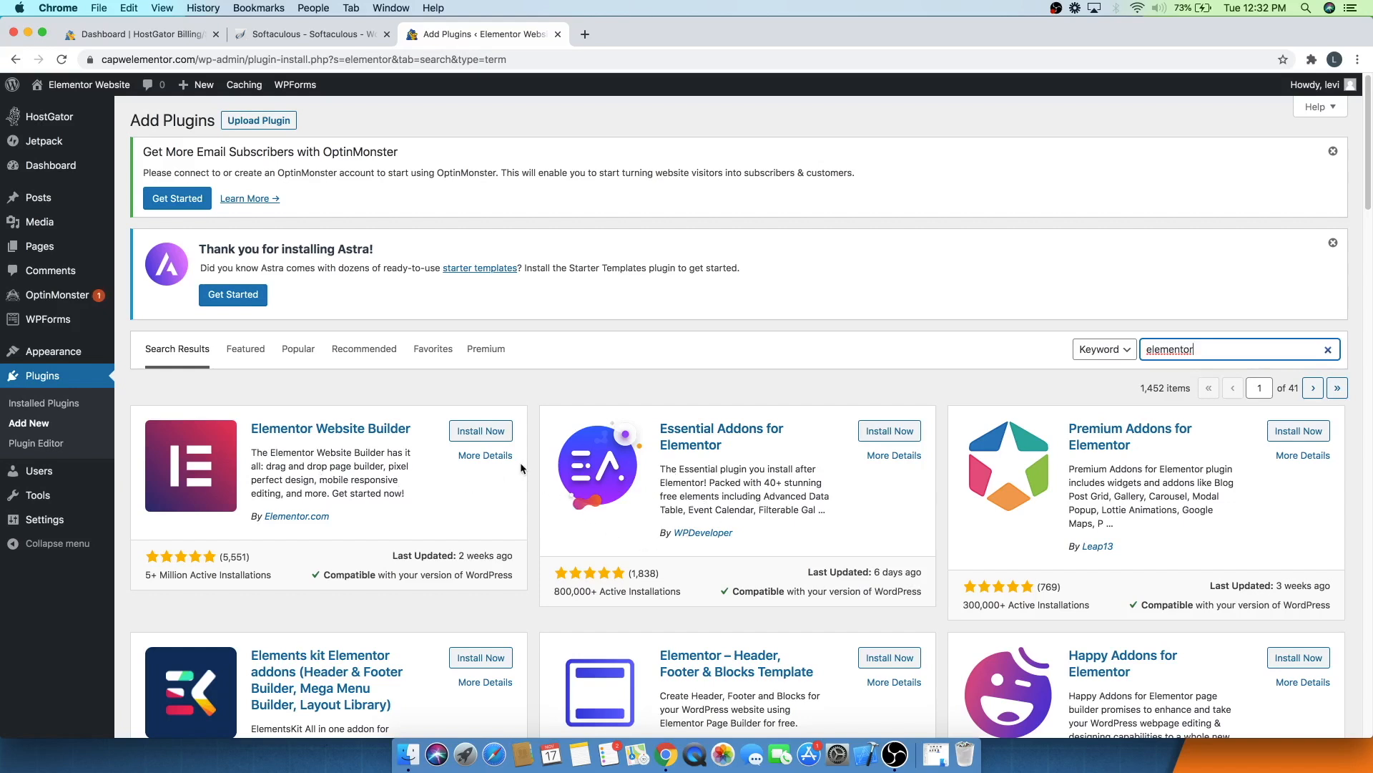
click(482, 433)
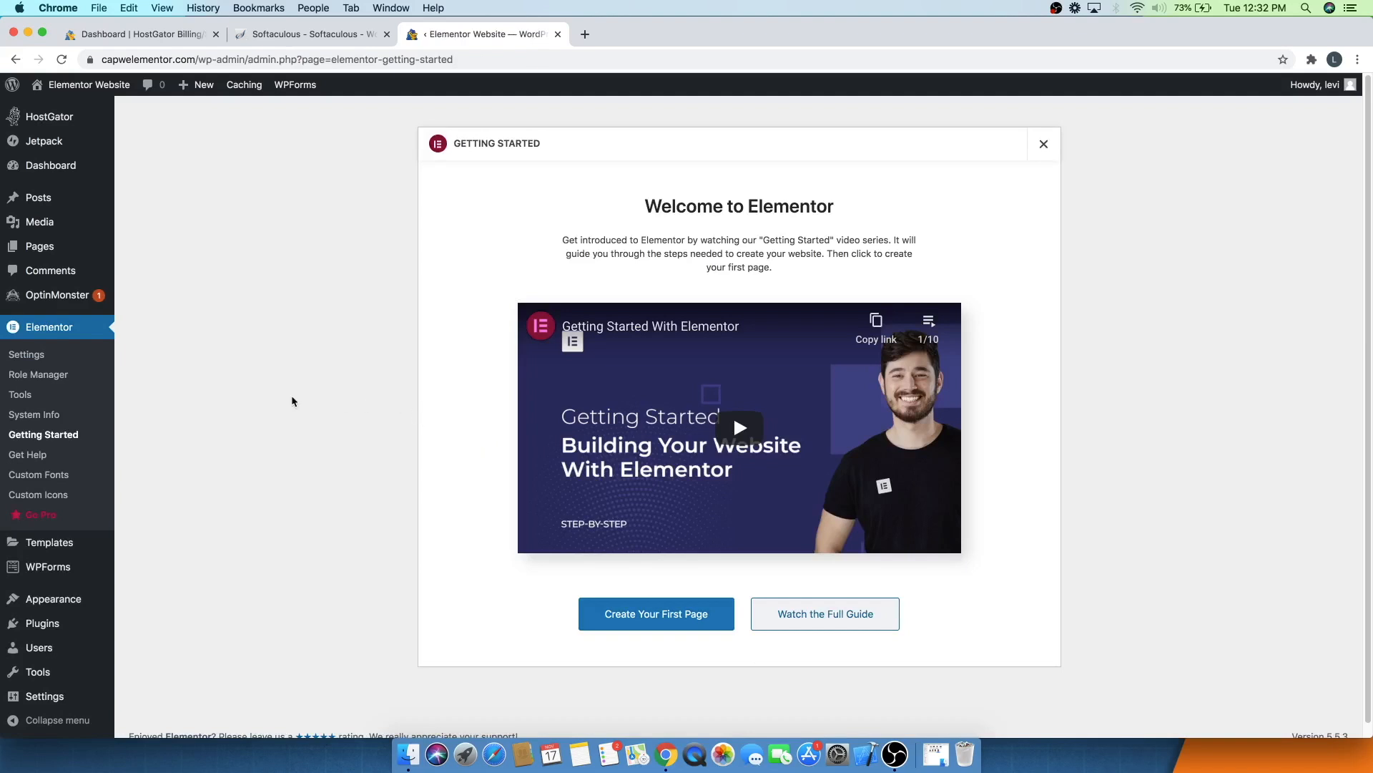
- Search the plugins again for elementor and install and activate Essential Addons for Elementor
mouse_move(104, 629)
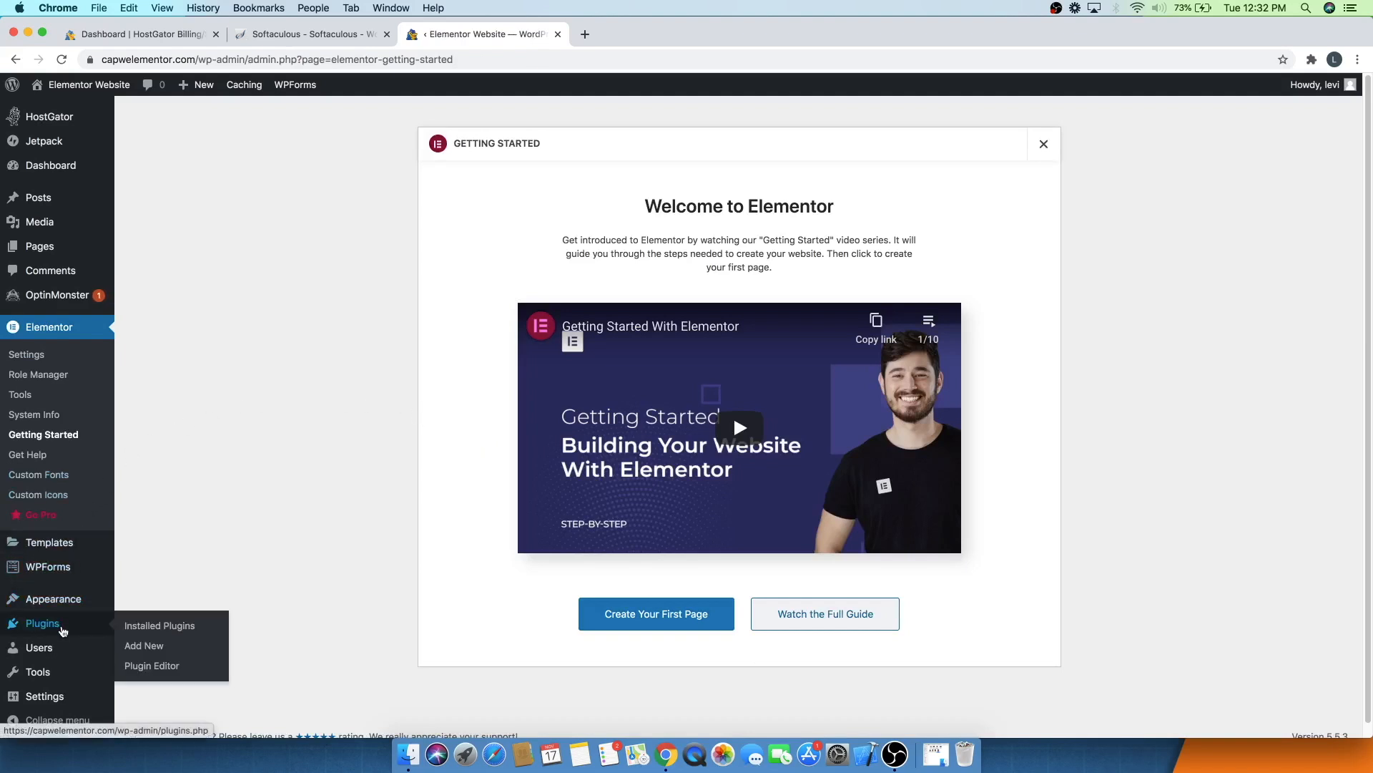
click(145, 655)
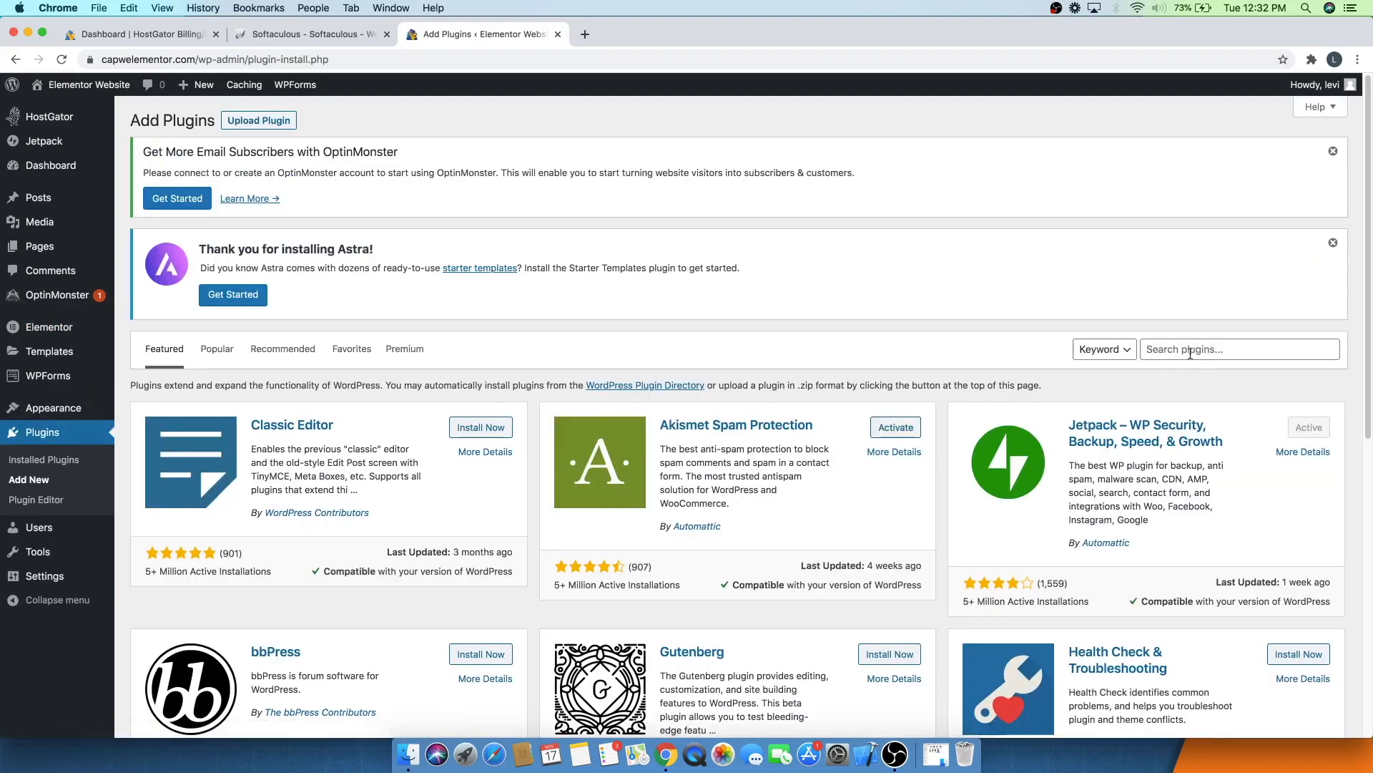
click(1190, 348)
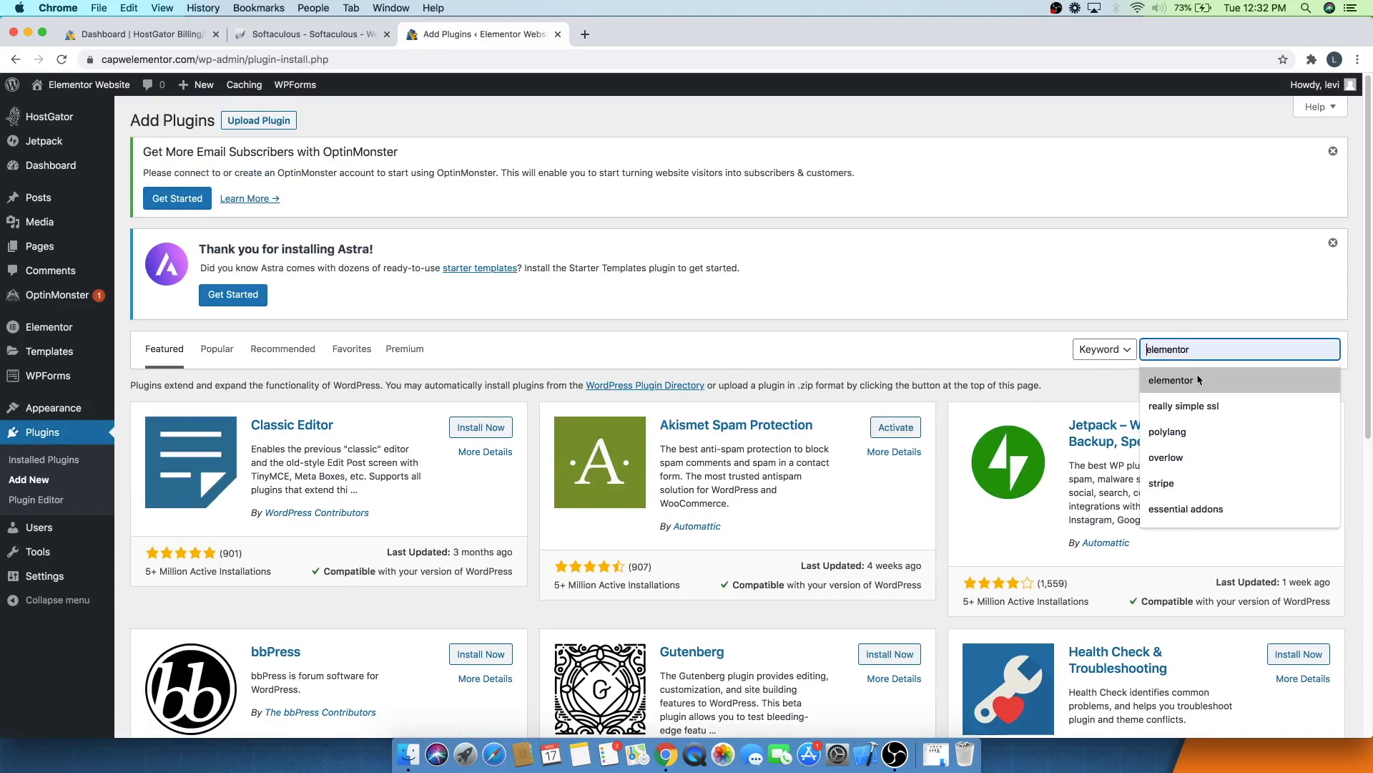
click(1198, 379)
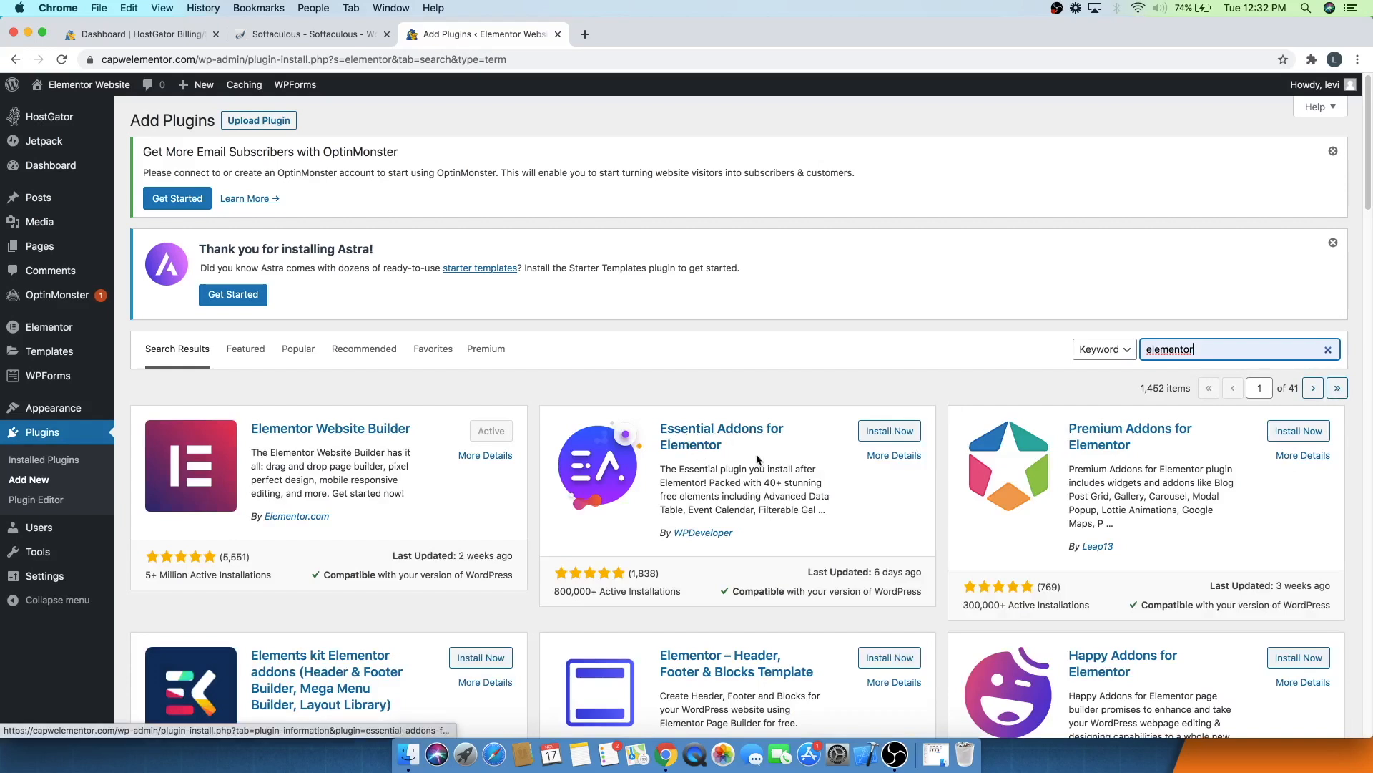
click(900, 437)
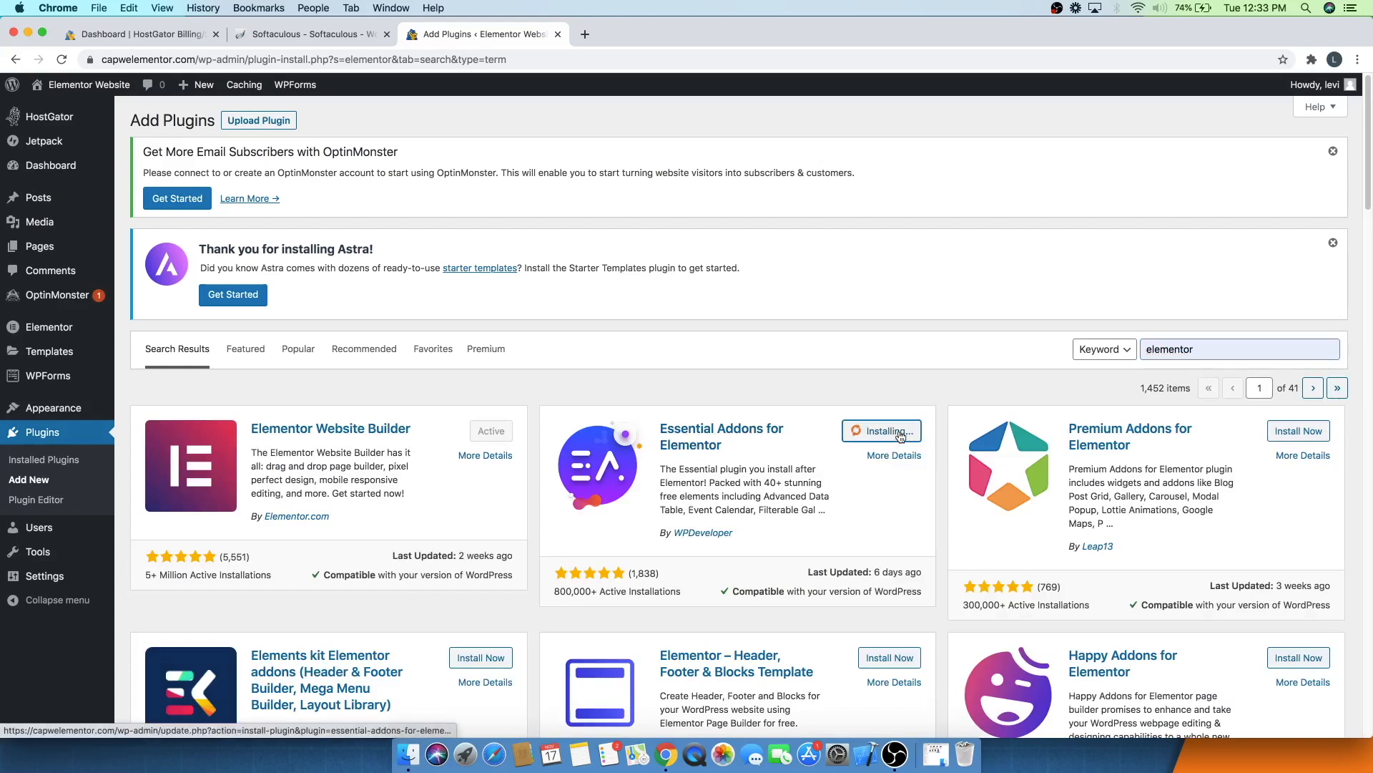
click(901, 433)
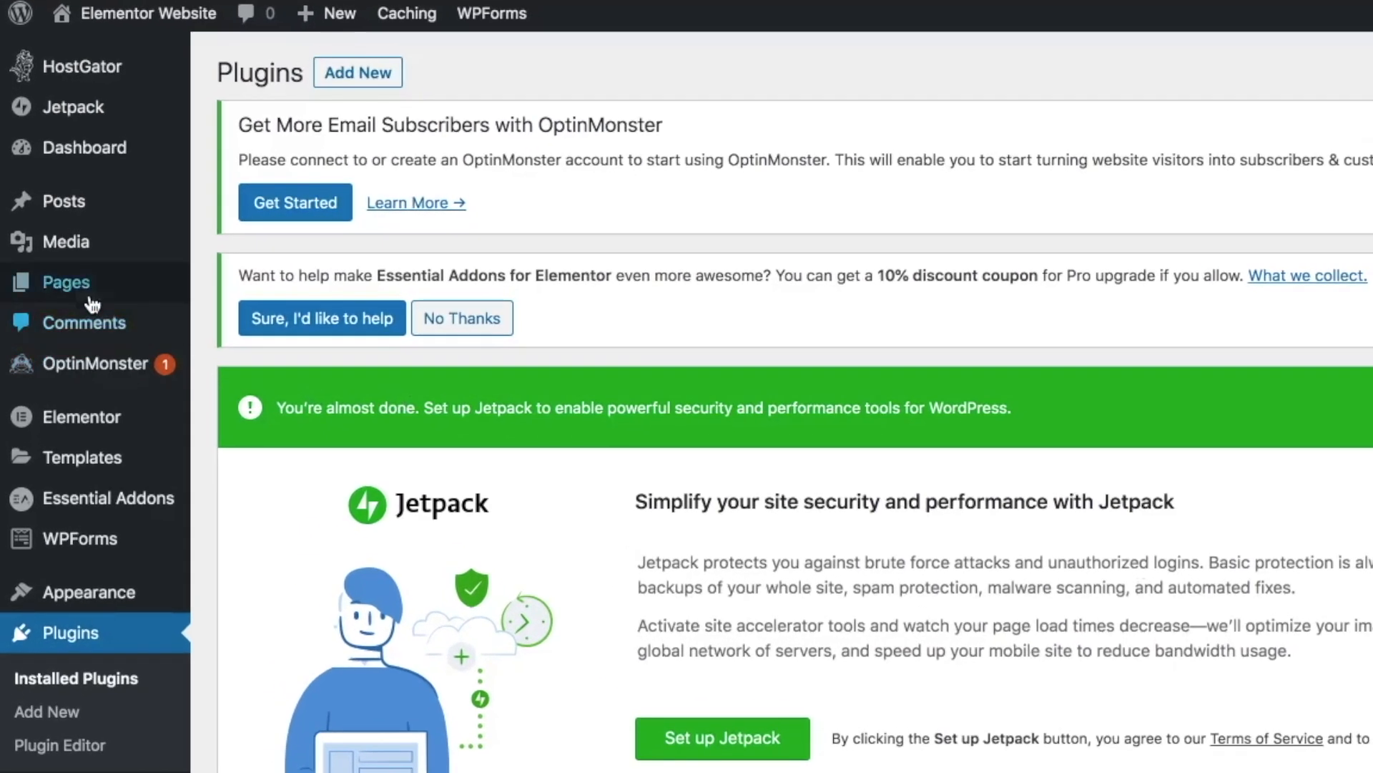
- Add a new page, dismiss the block editor welcome, and title it Homepage
mouse_move(90, 300)
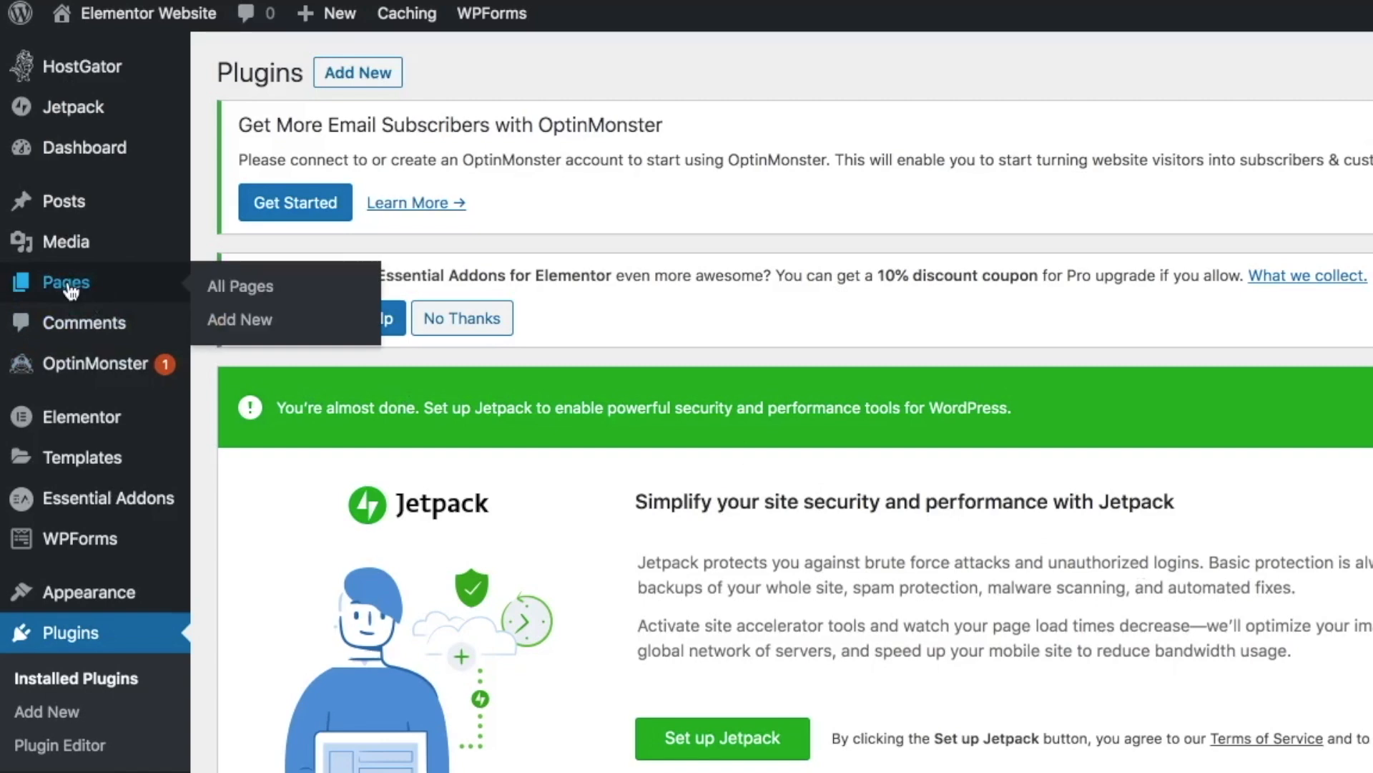
click(218, 319)
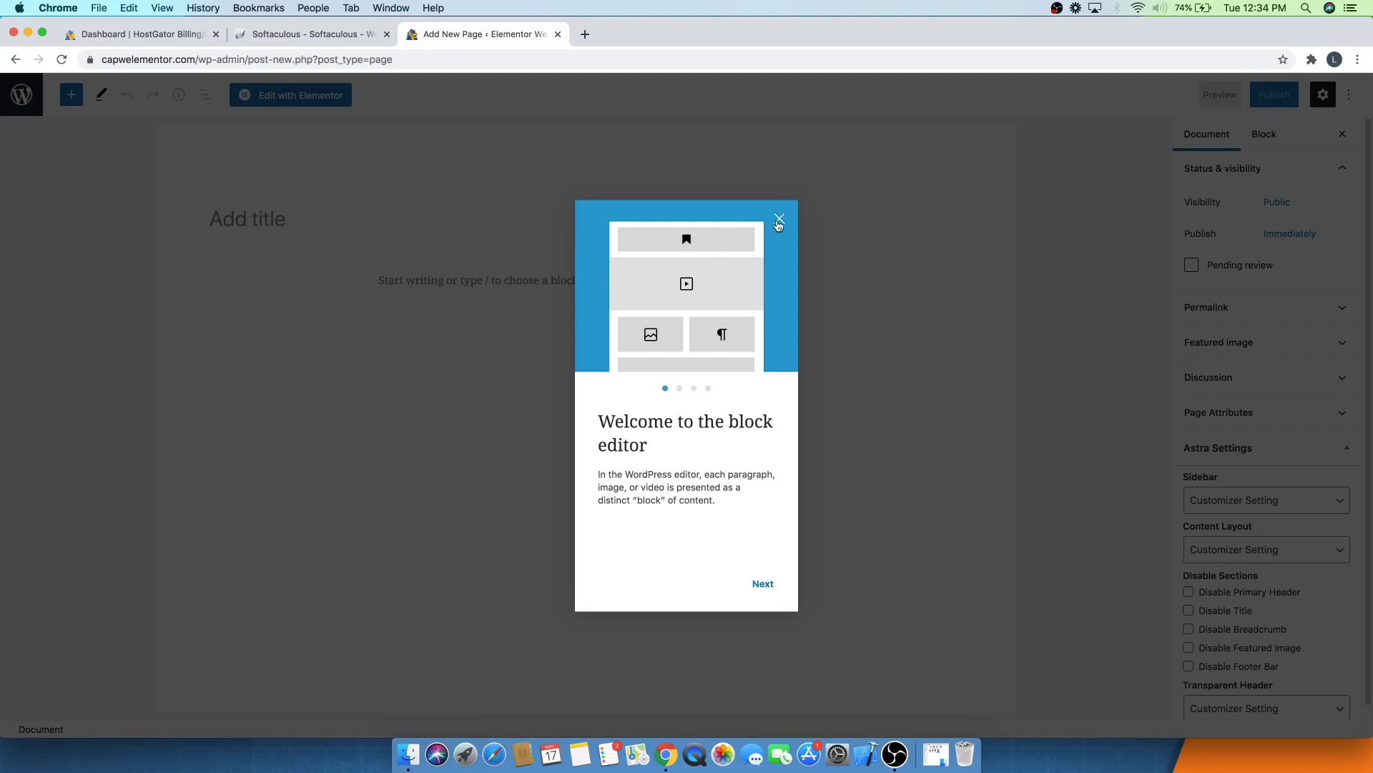
click(779, 219)
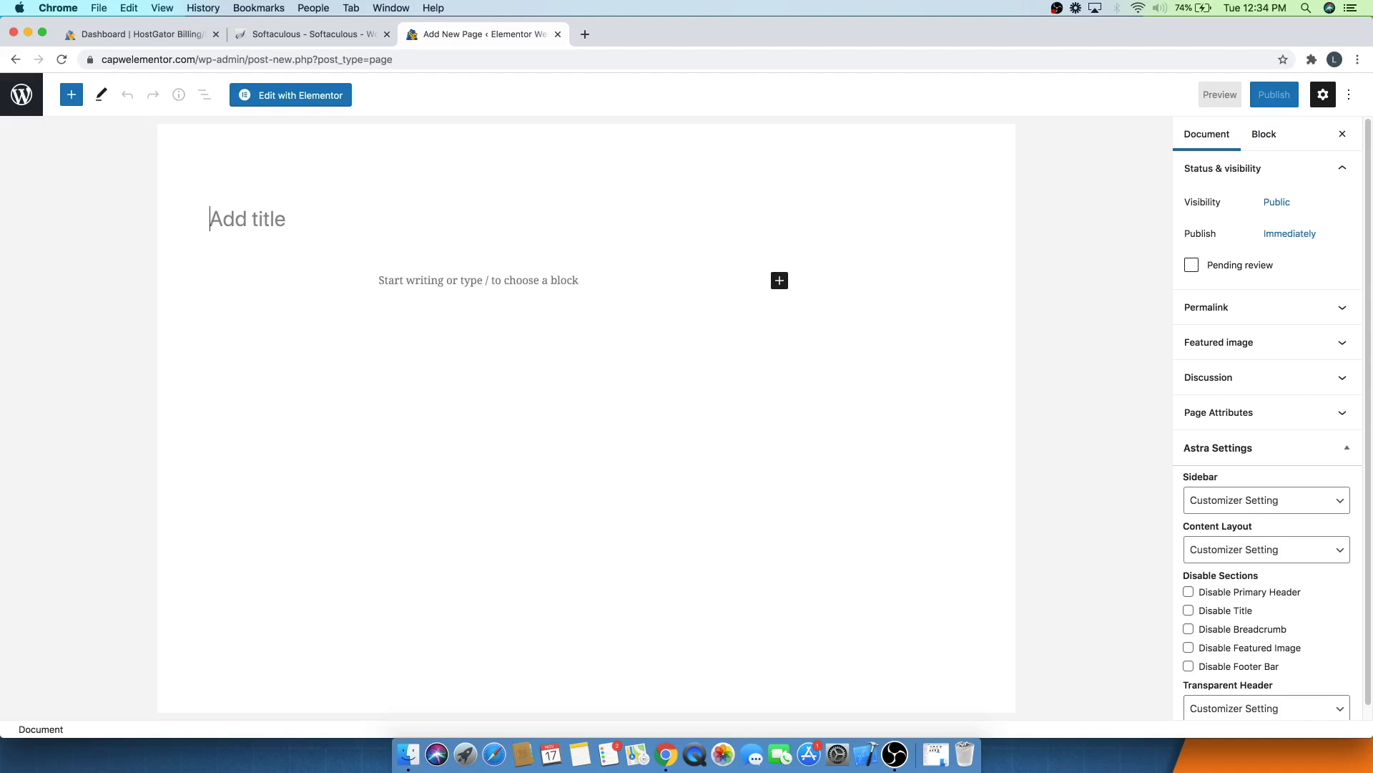
text(Homepage)
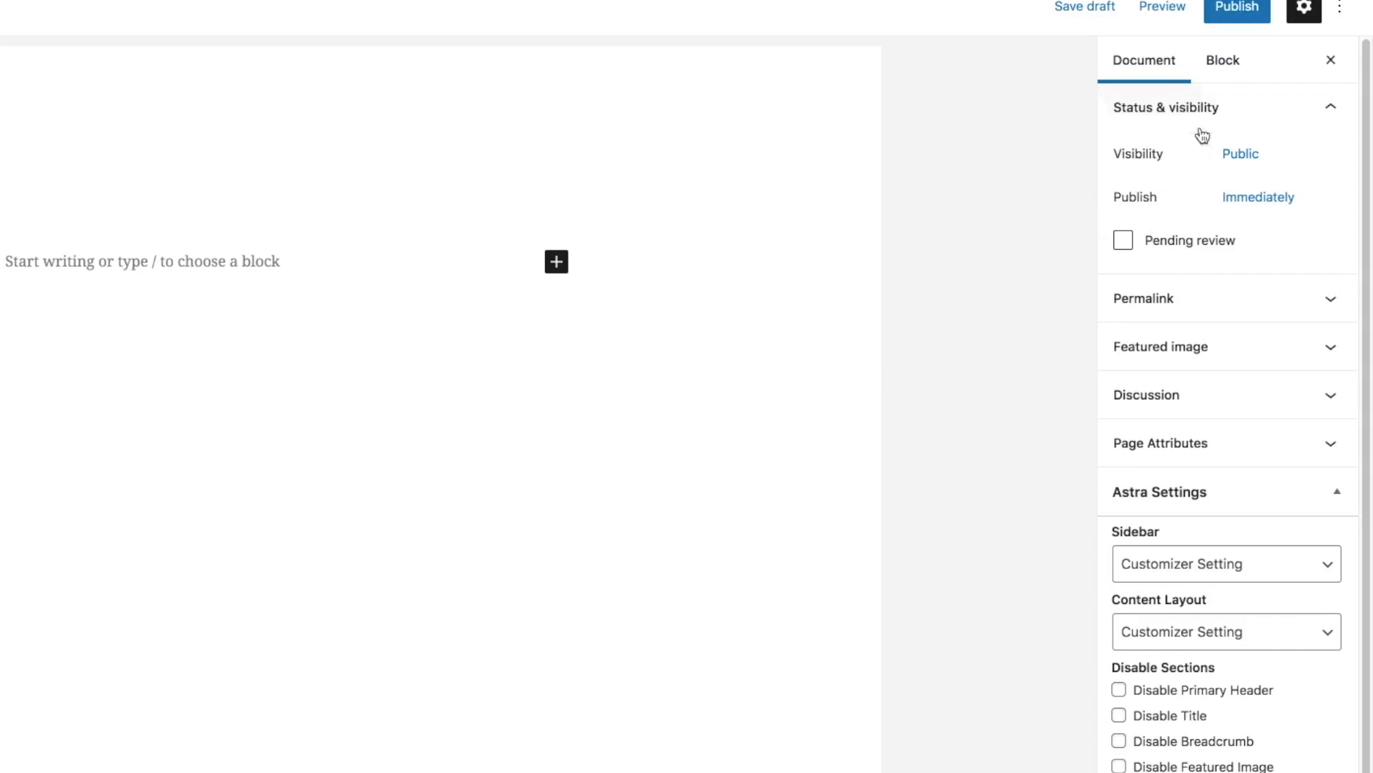
- Set the page's template to Elementor Full Width in the page attributes
click(1332, 118)
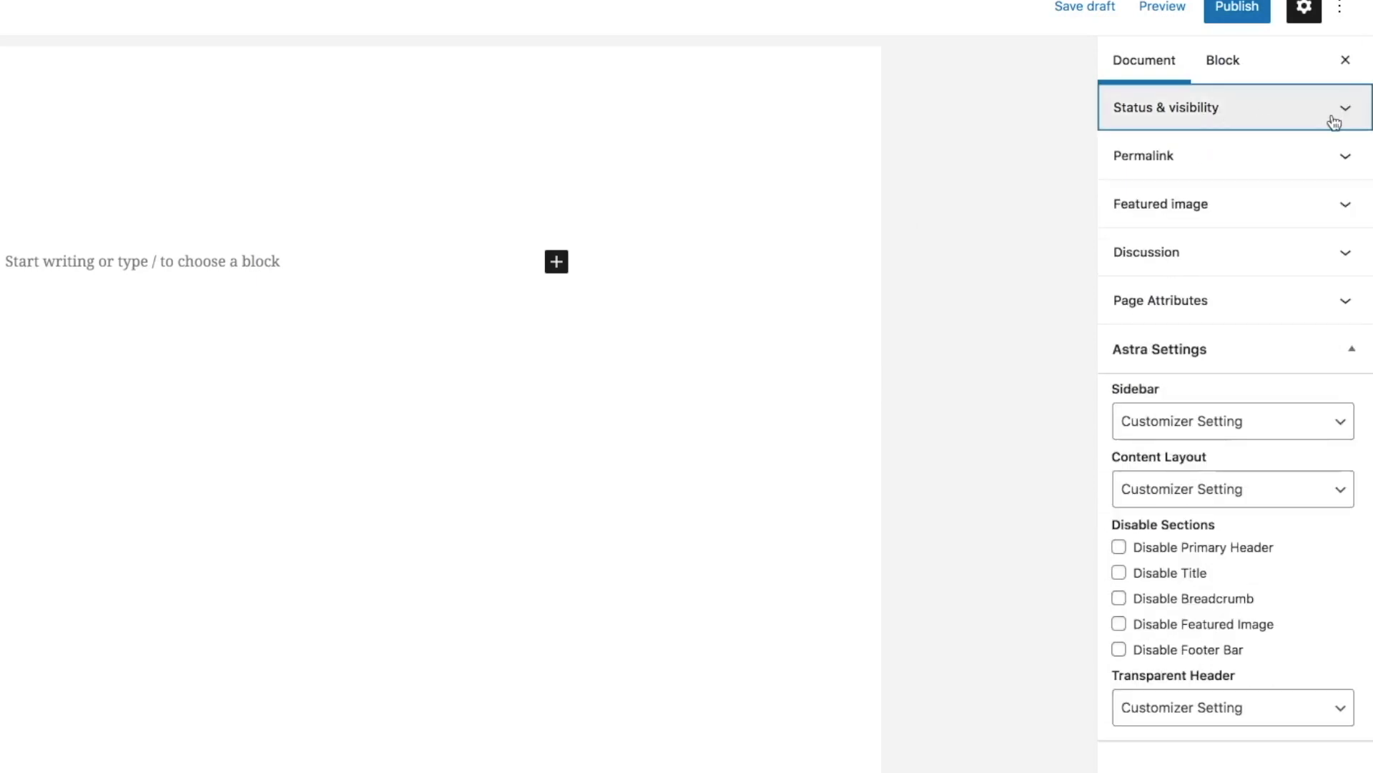
click(1281, 353)
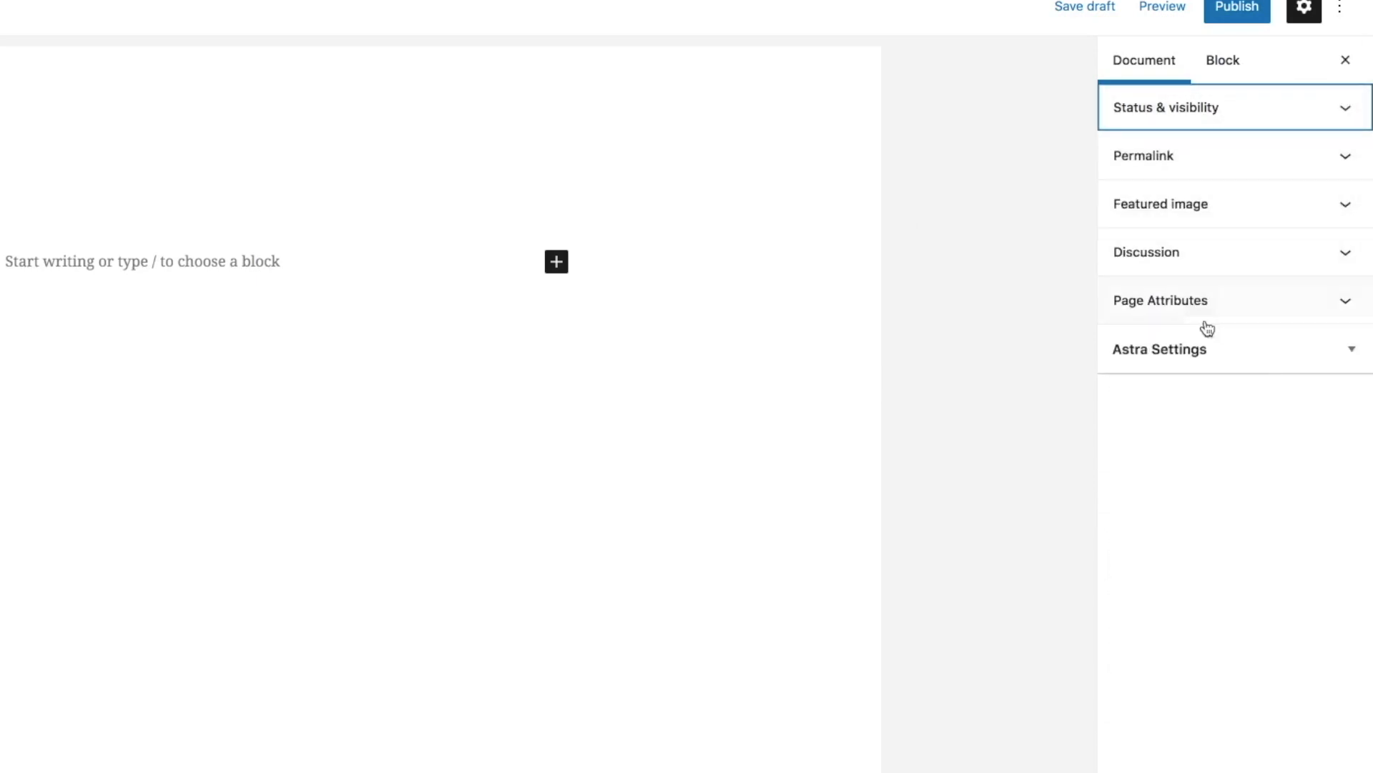
click(1130, 307)
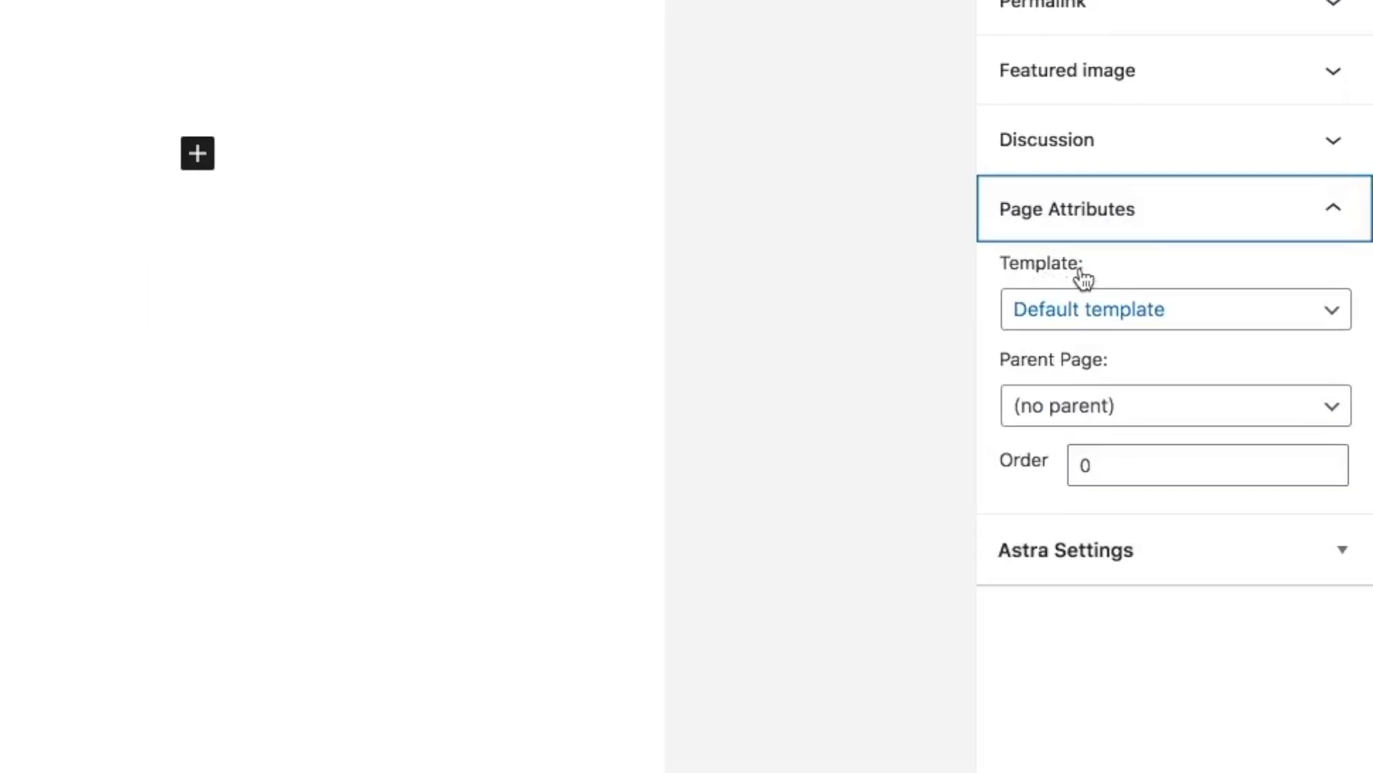
click(1080, 312)
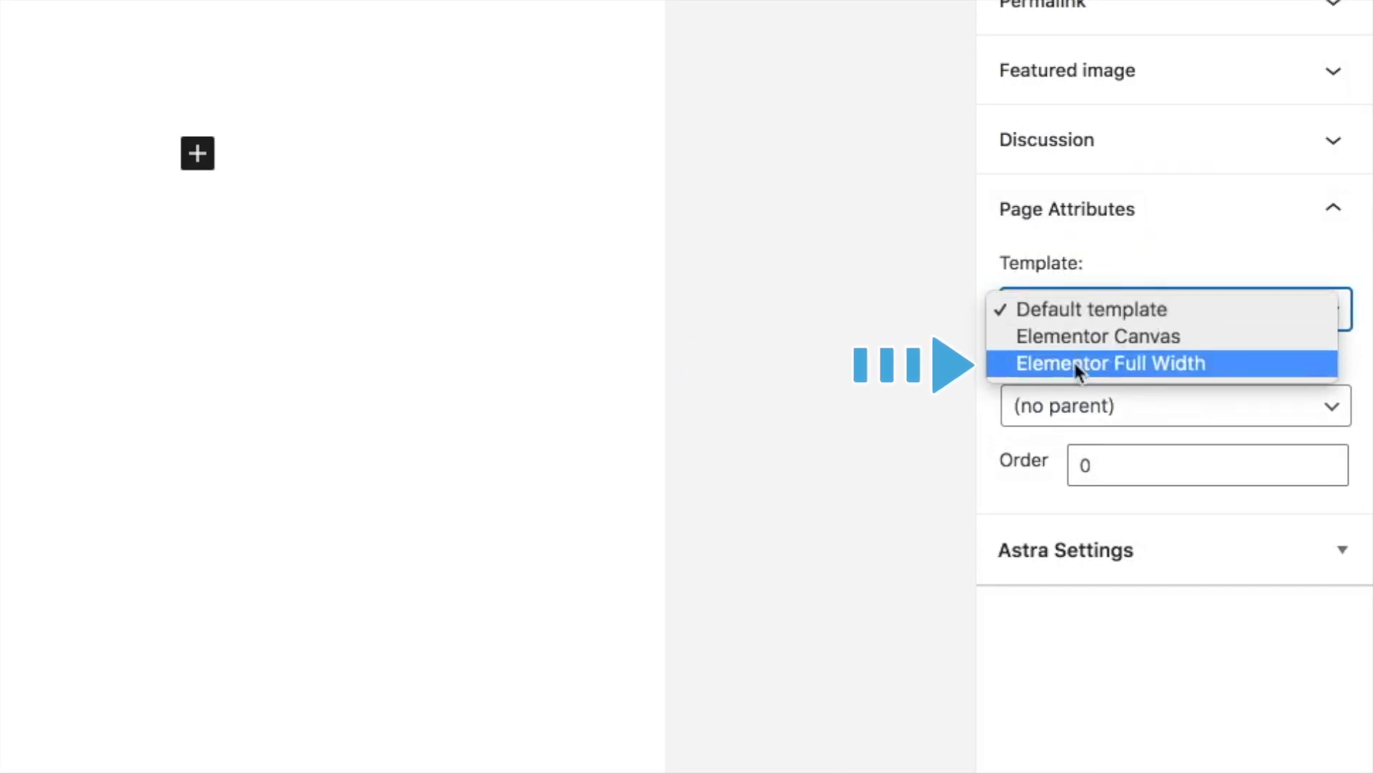
click(1075, 364)
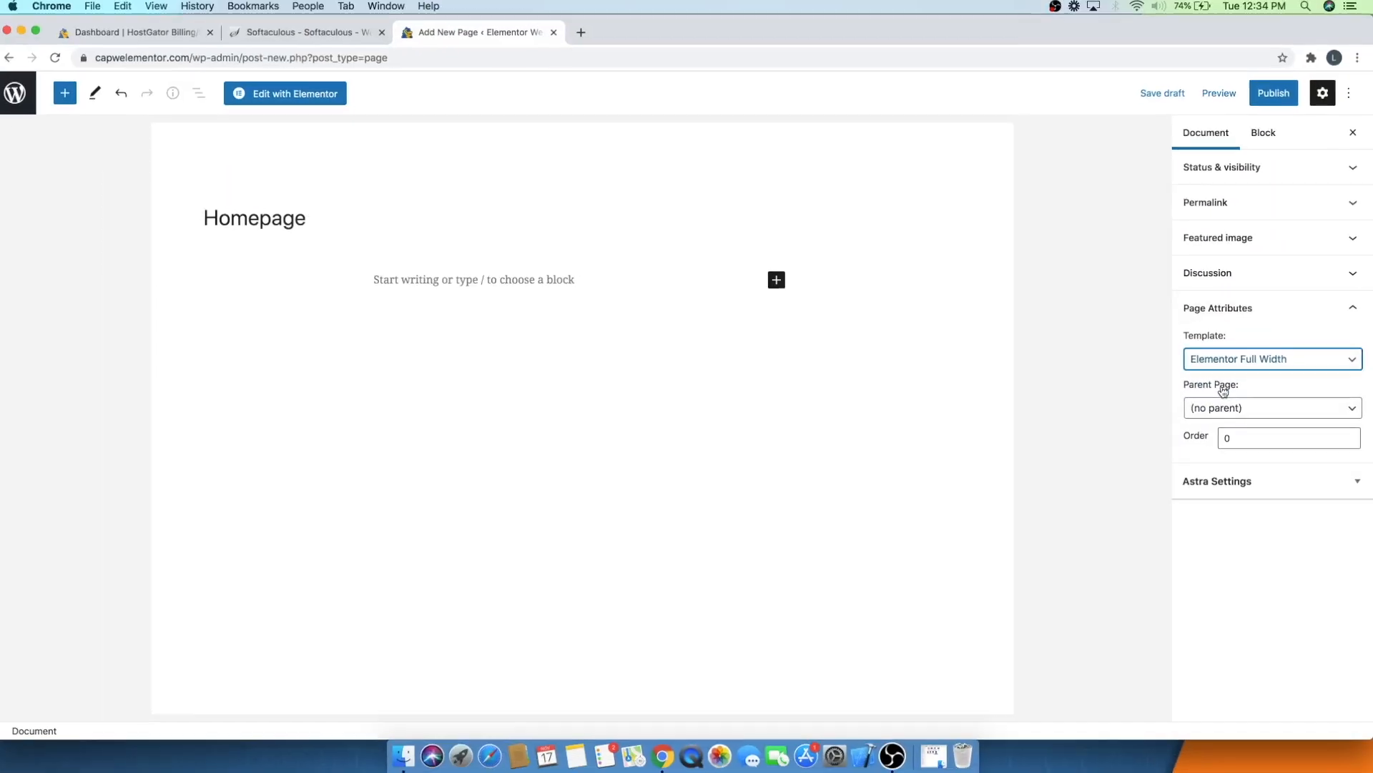
click(1240, 315)
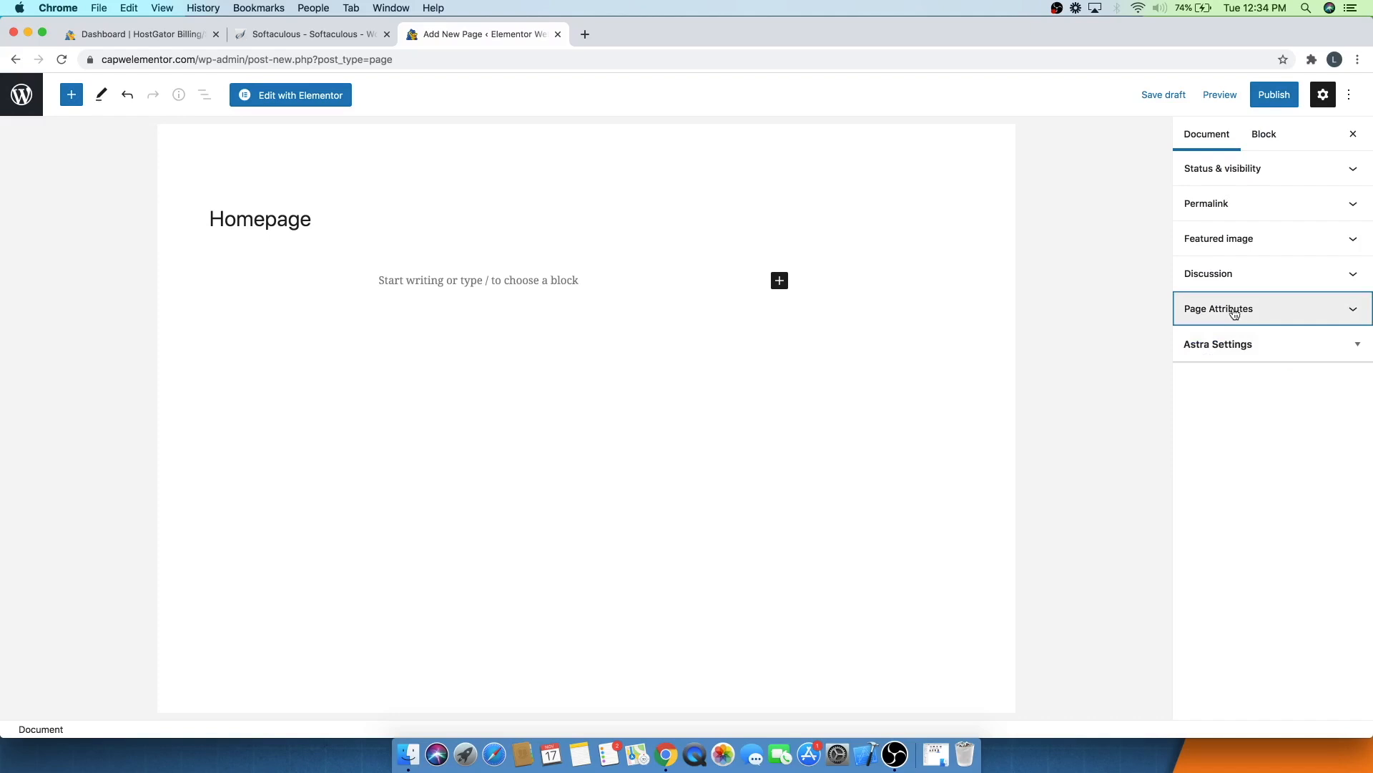
- Publish the Homepage page and return to the pages list
click(1282, 95)
click(1229, 96)
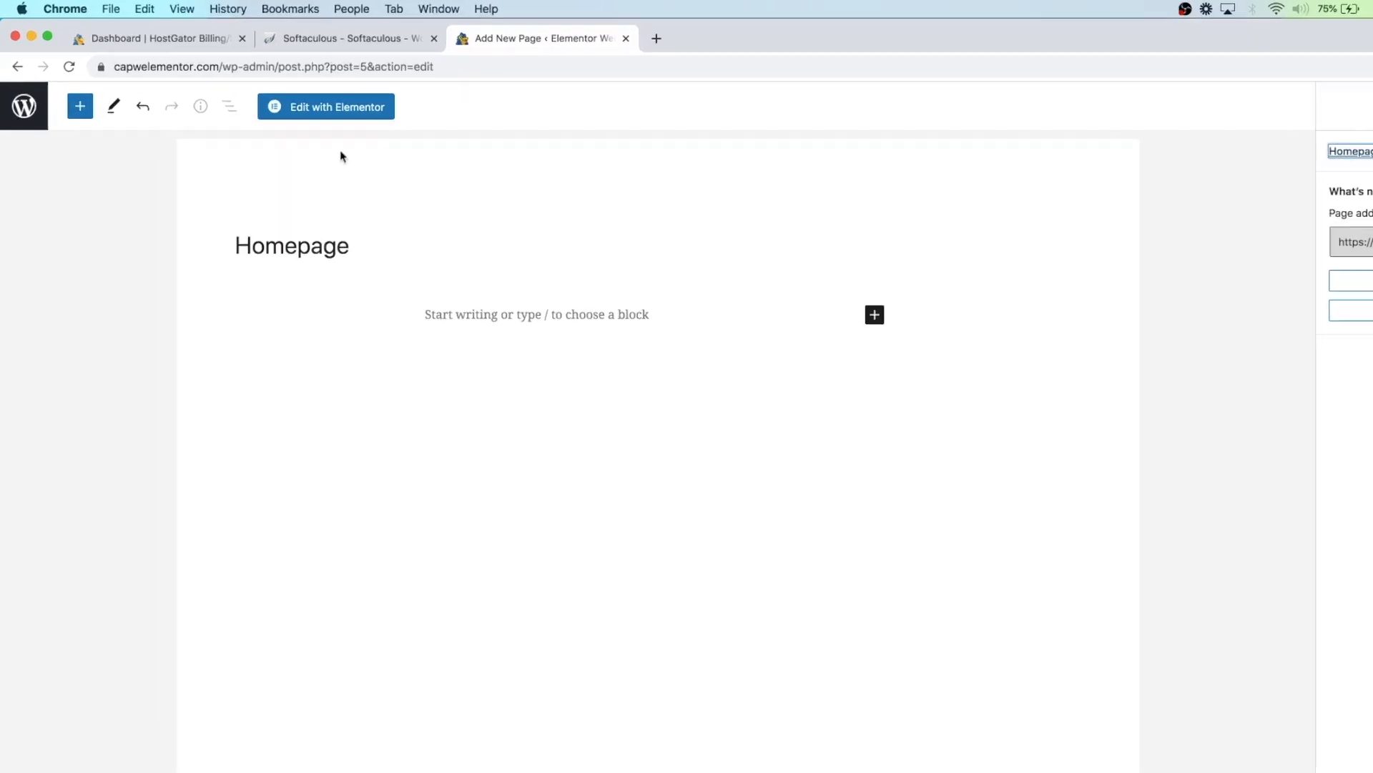
click(17, 115)
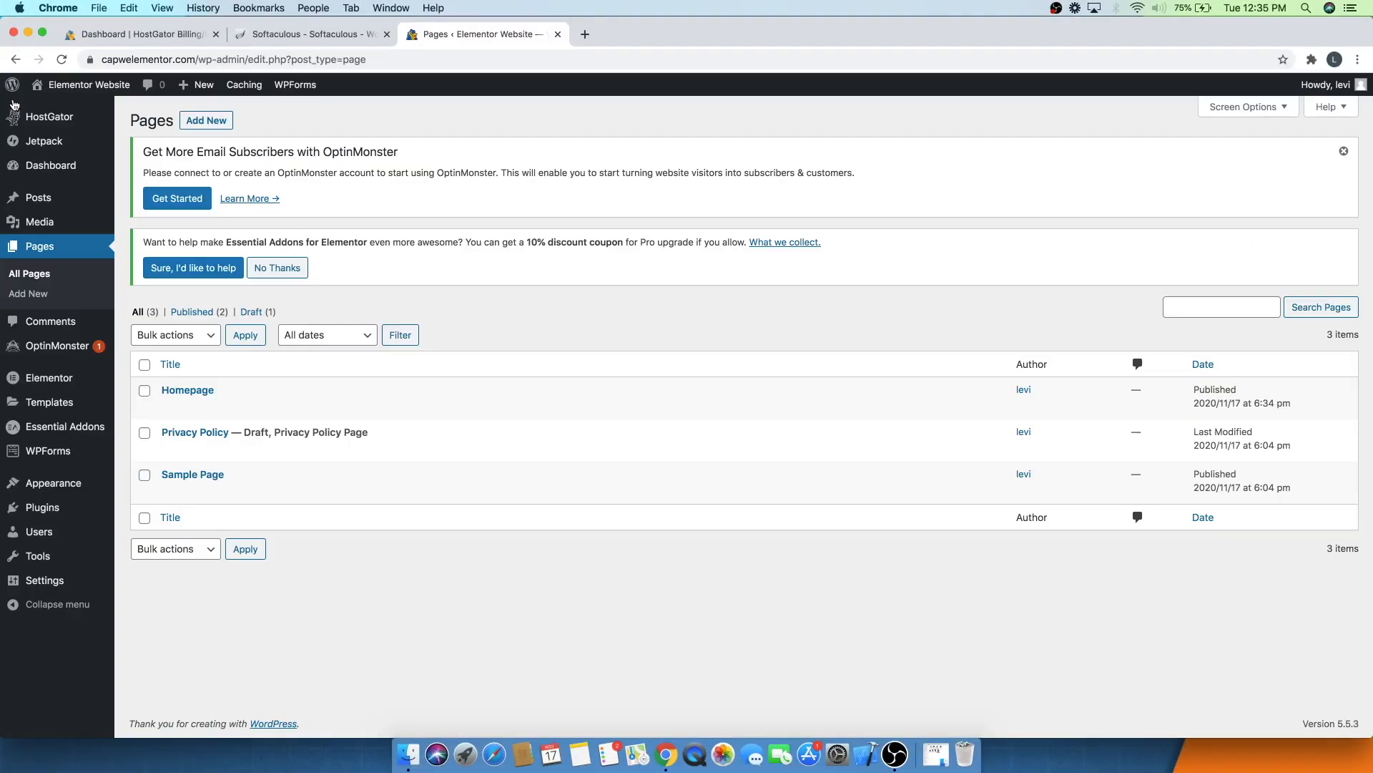
- Open the live site in a new tab and launch the theme Customizer
mouse_move(88, 84)
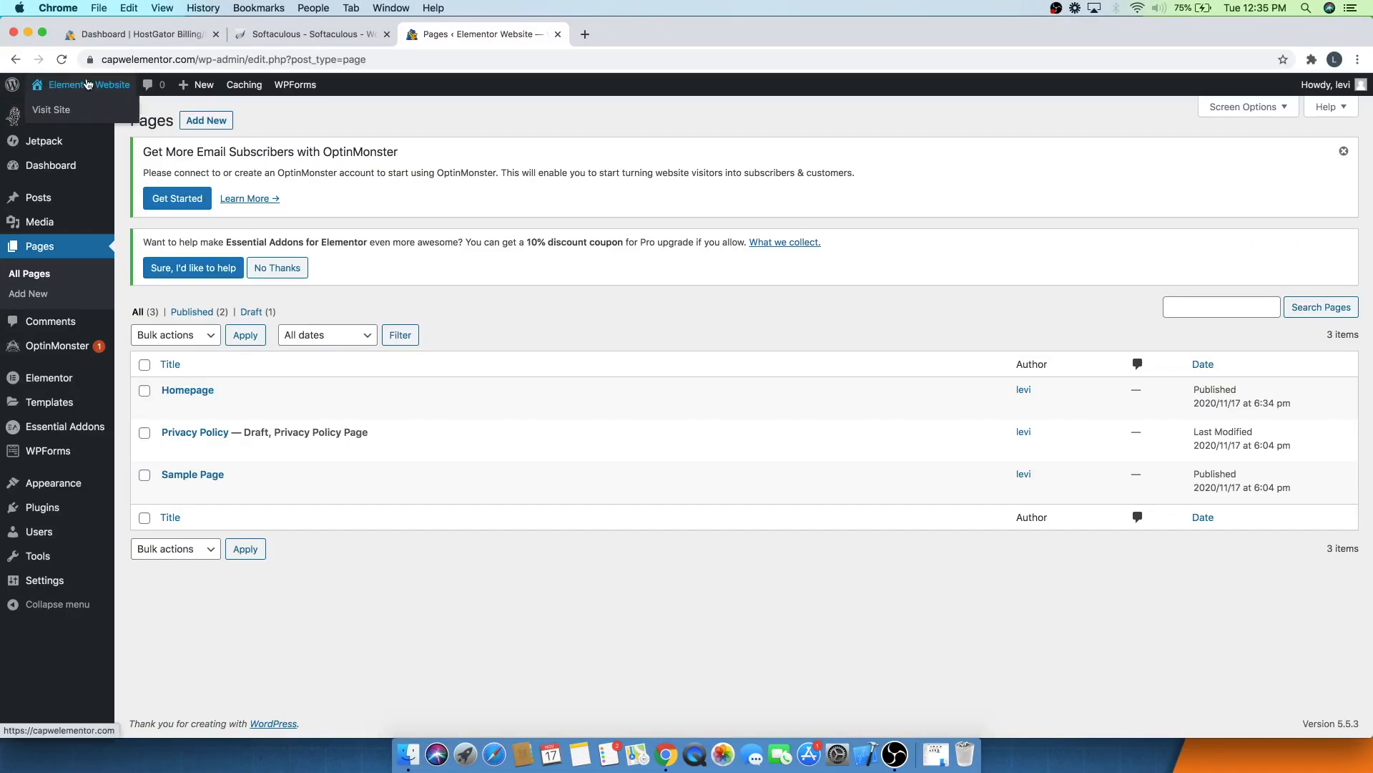
super+click(64, 111)
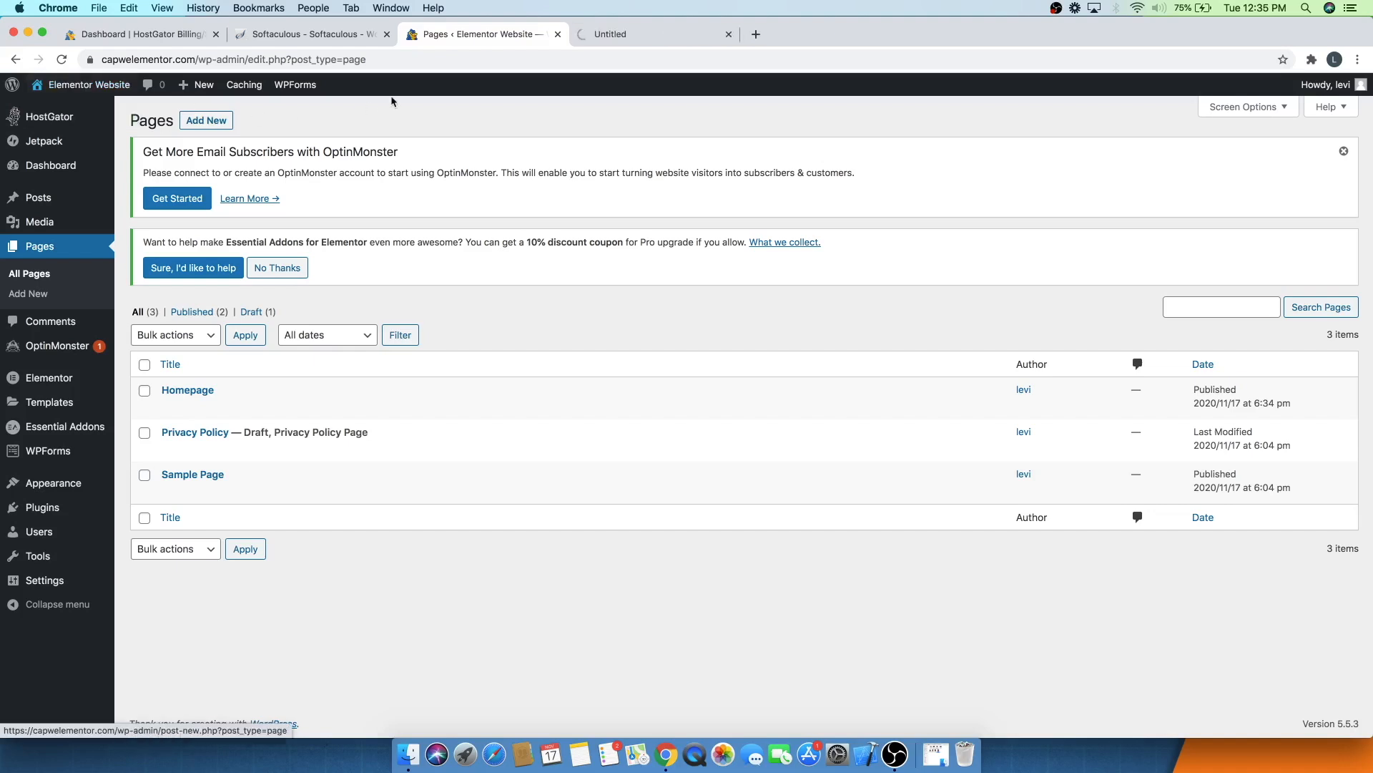
click(641, 34)
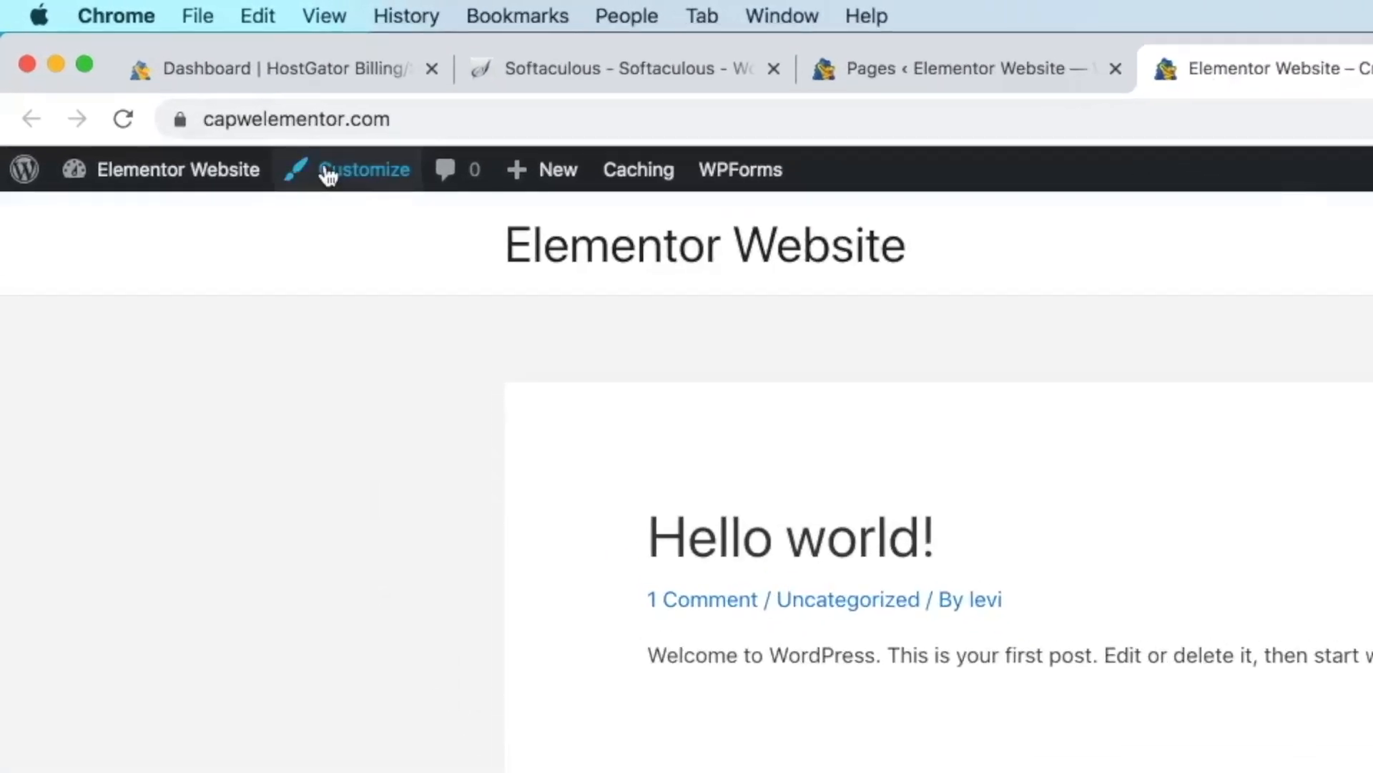
click(329, 174)
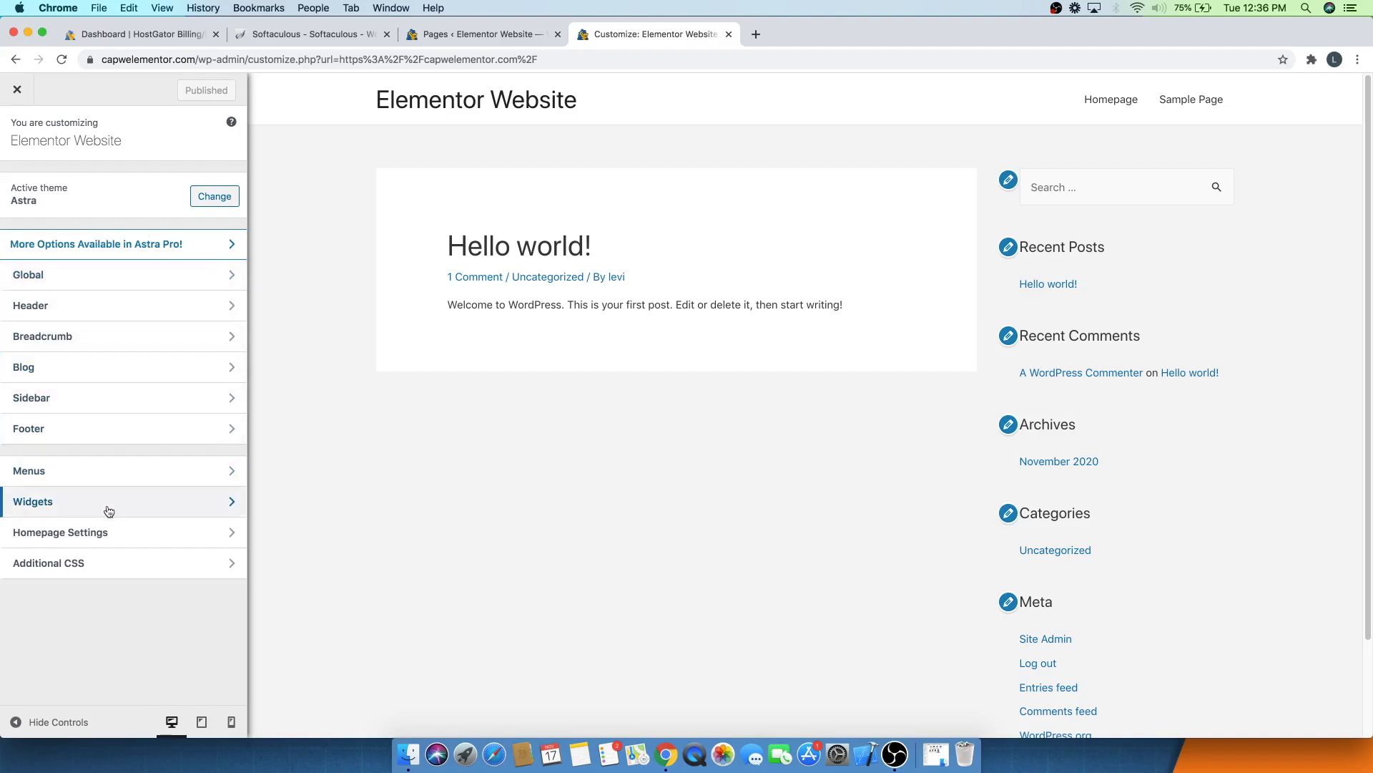
- Set the homepage to display the static page Homepage, publish the change, and close the Customizer
click(109, 532)
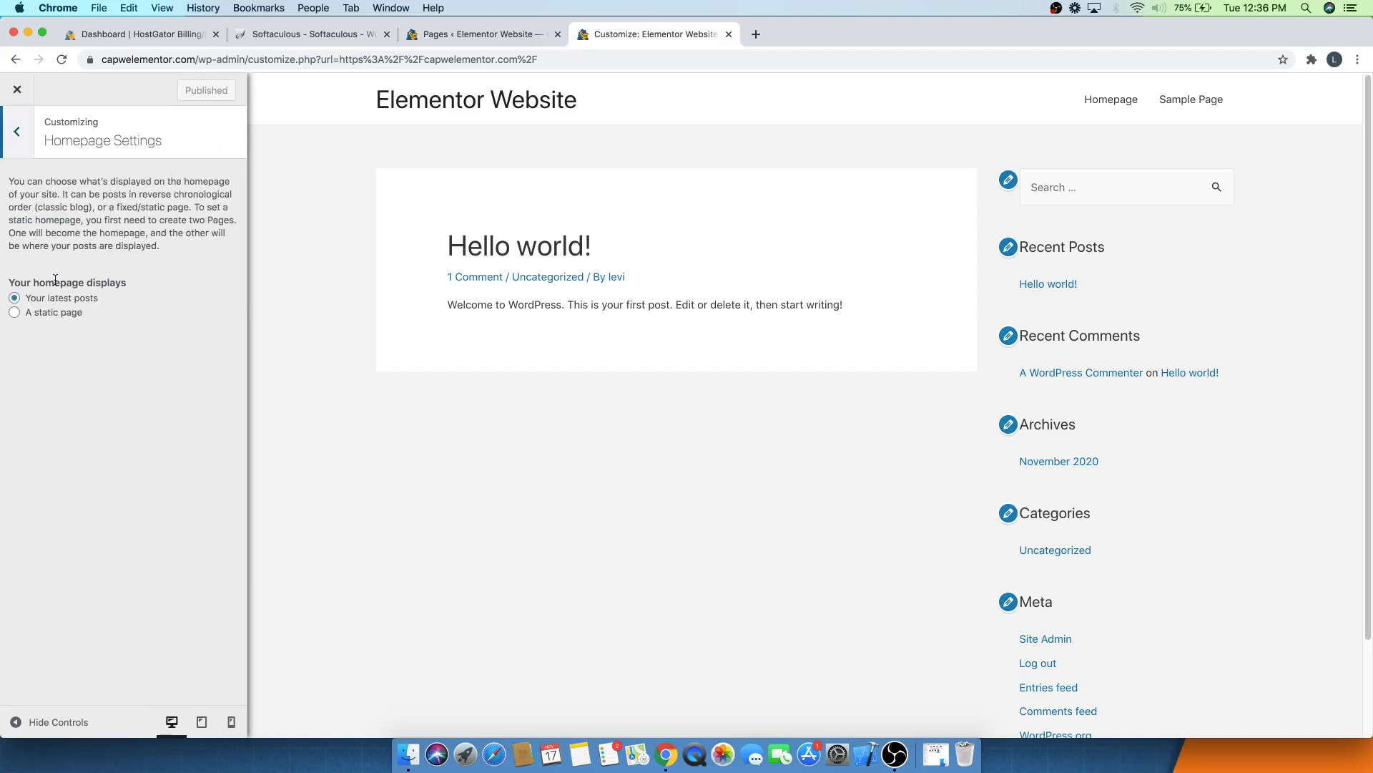
click(59, 315)
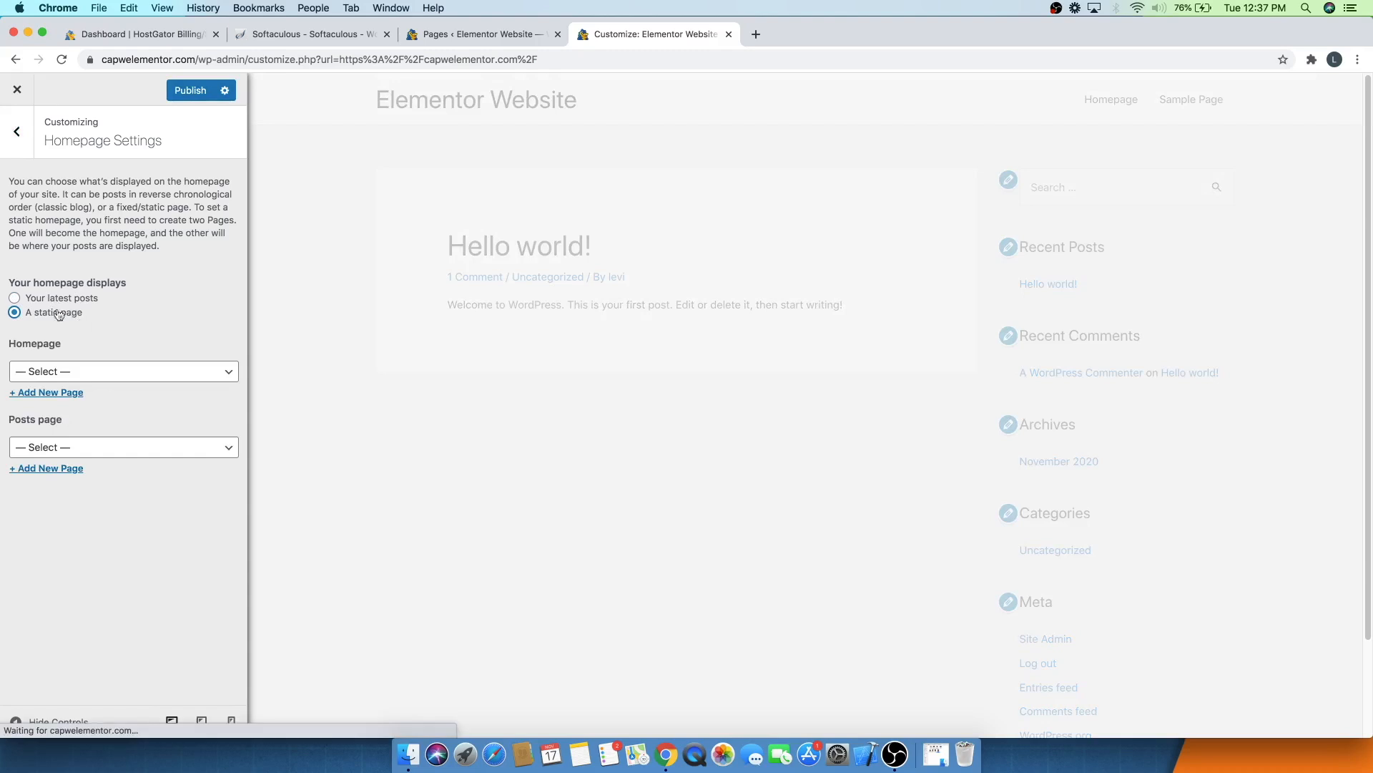
click(74, 371)
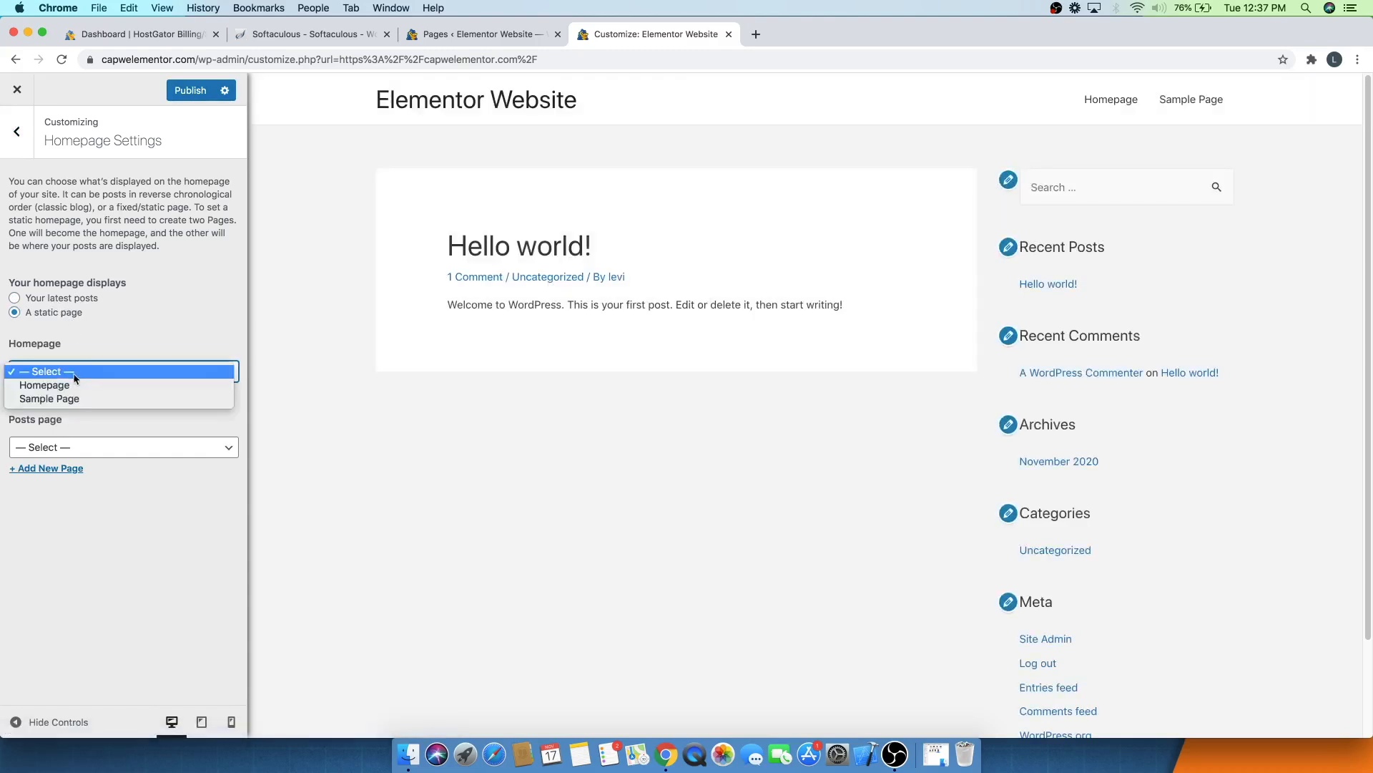
click(44, 385)
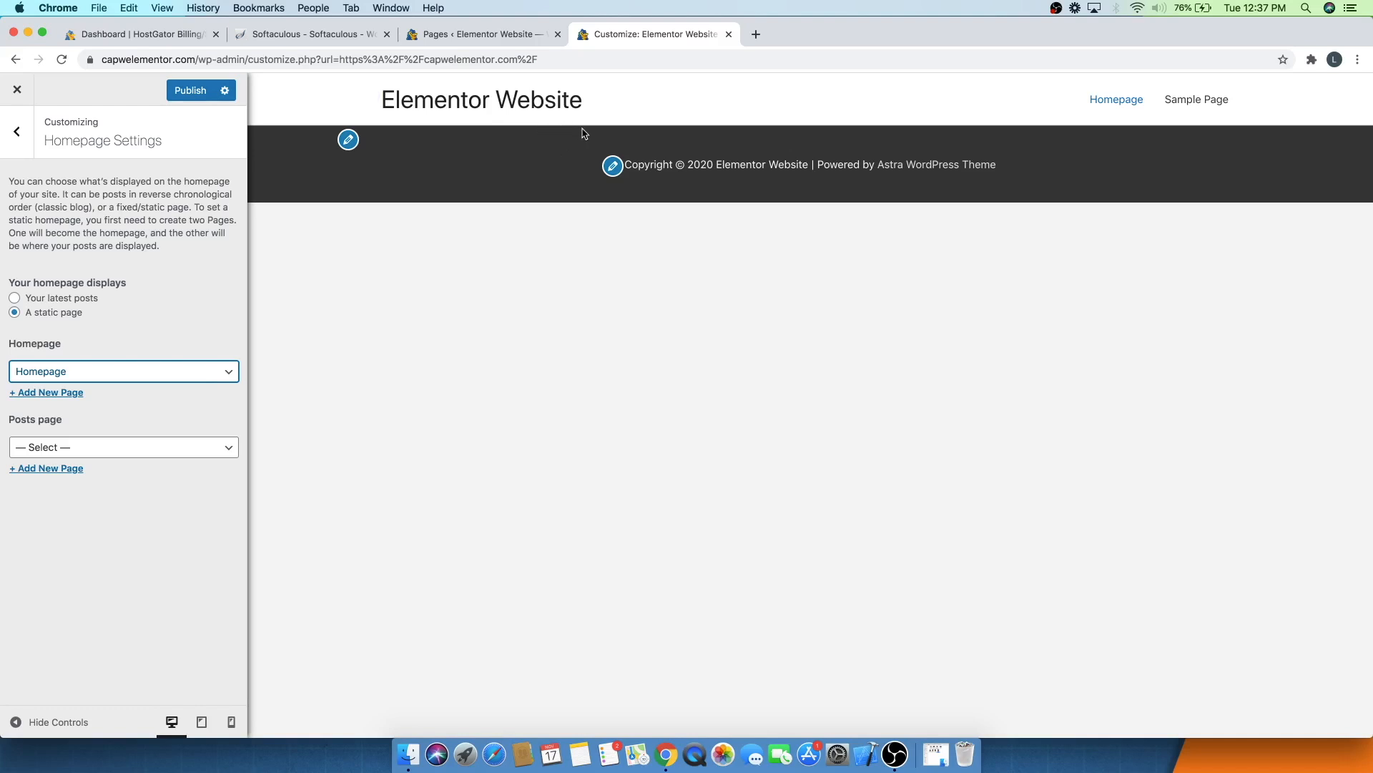
click(176, 97)
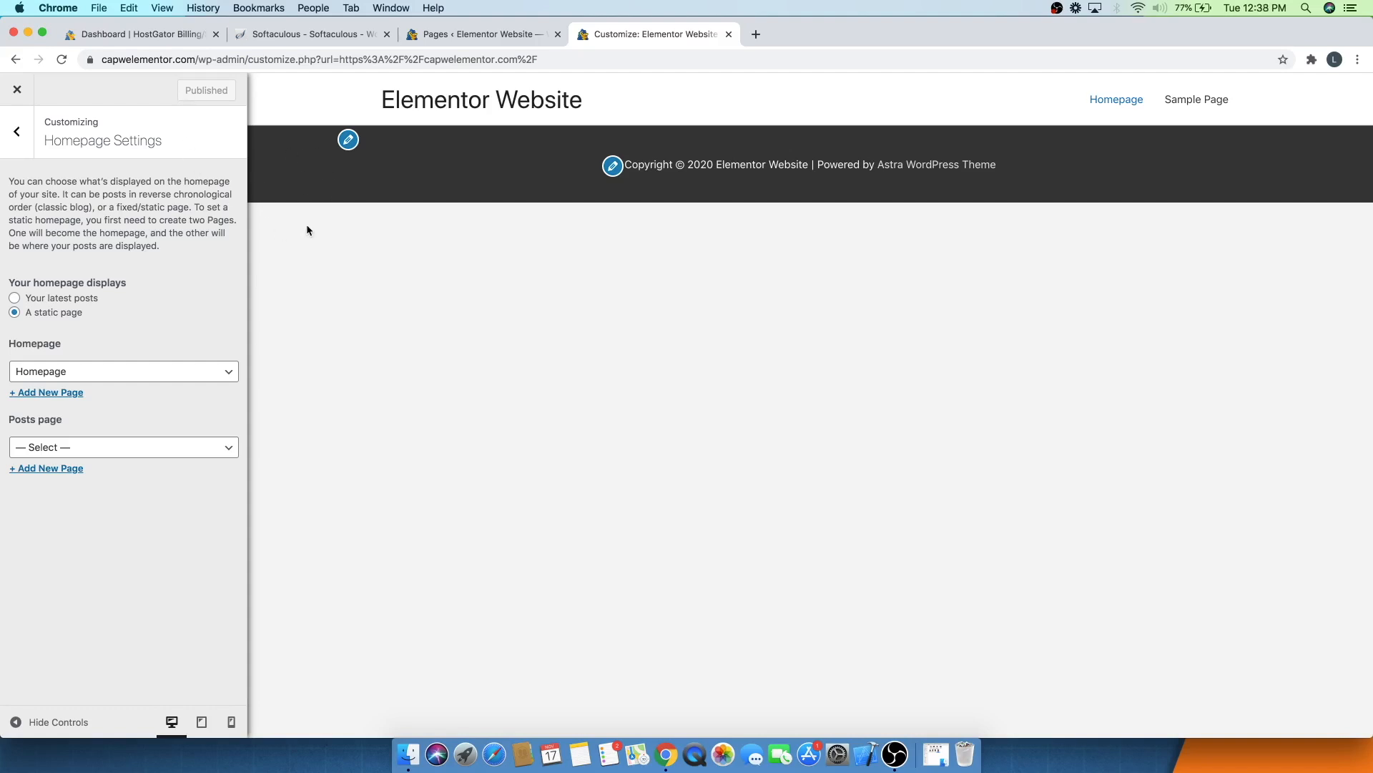
click(15, 91)
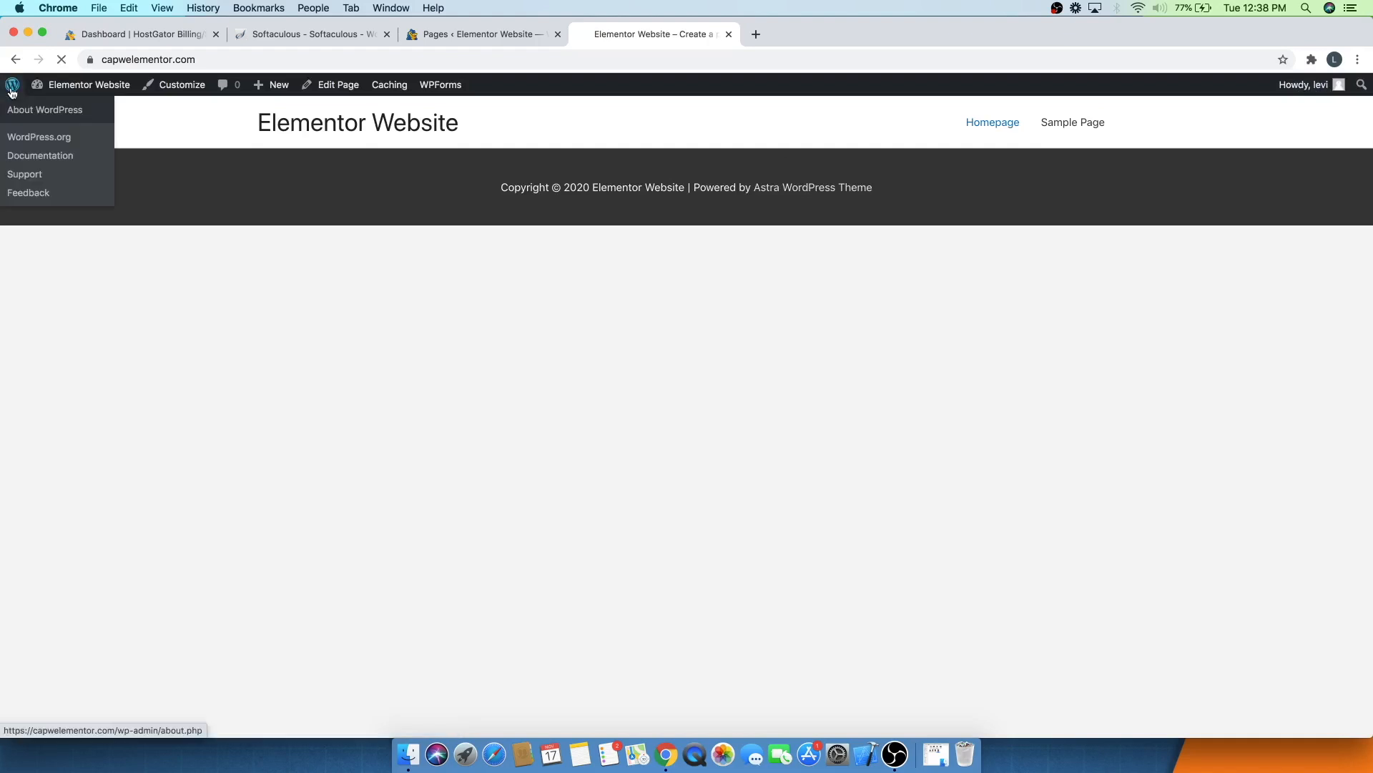
- Open the Homepage page from the pages list and edit it with Elementor
click(12, 92)
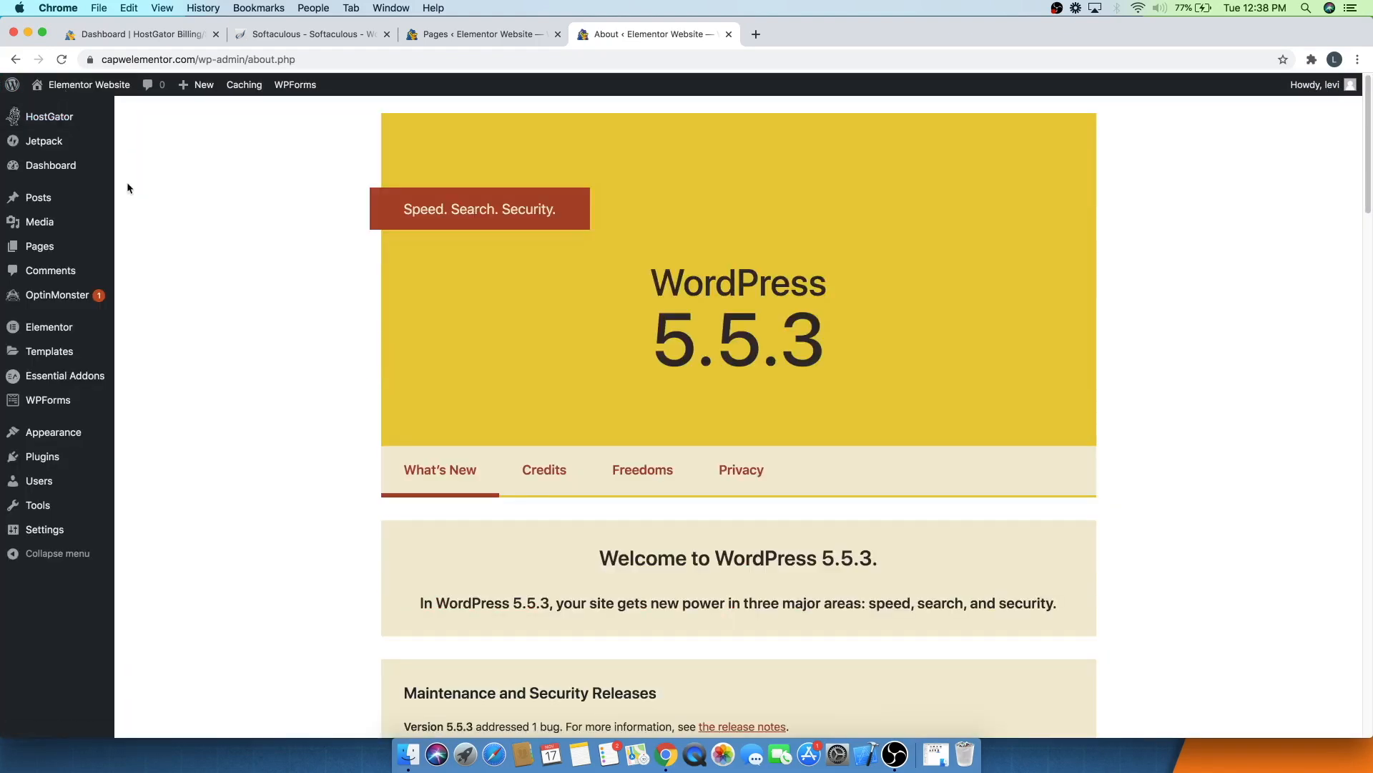
mouse_move(63, 195)
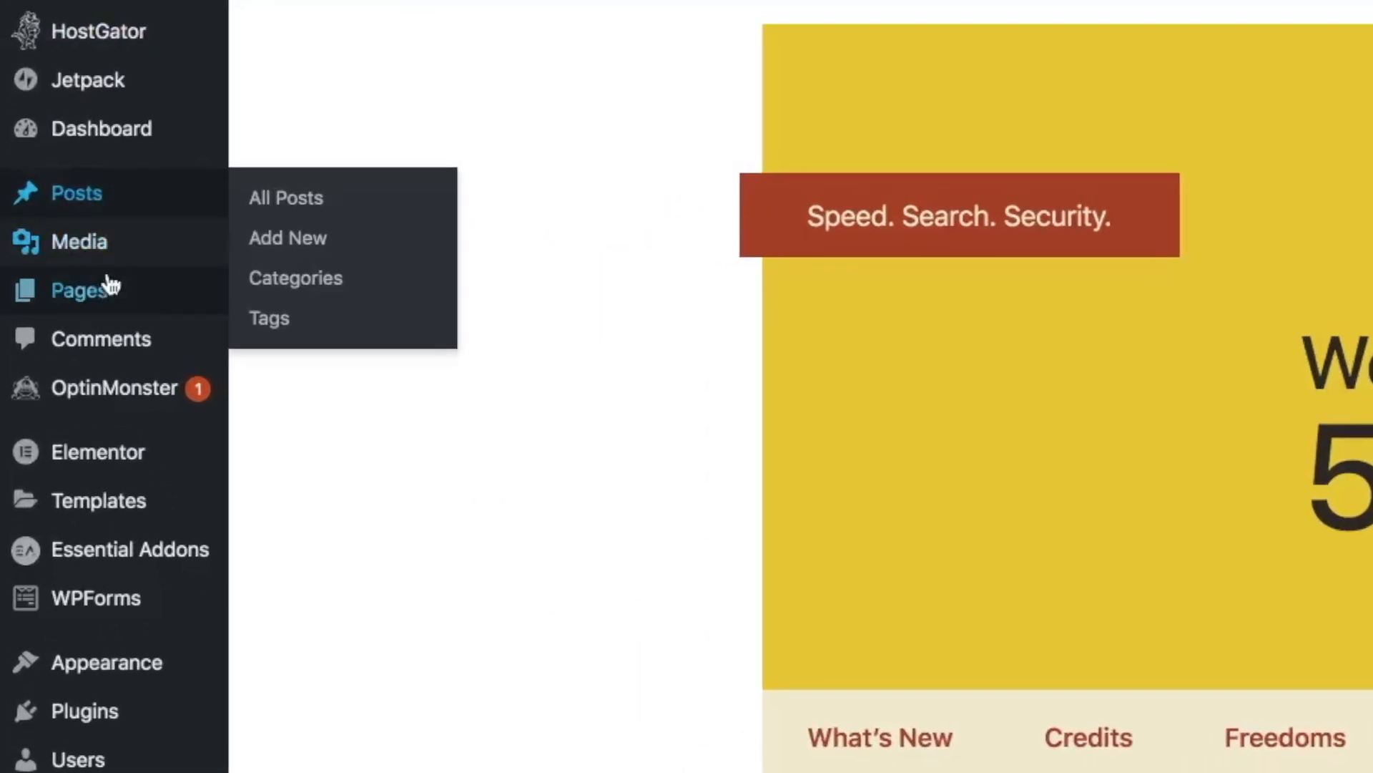
mouse_move(109, 312)
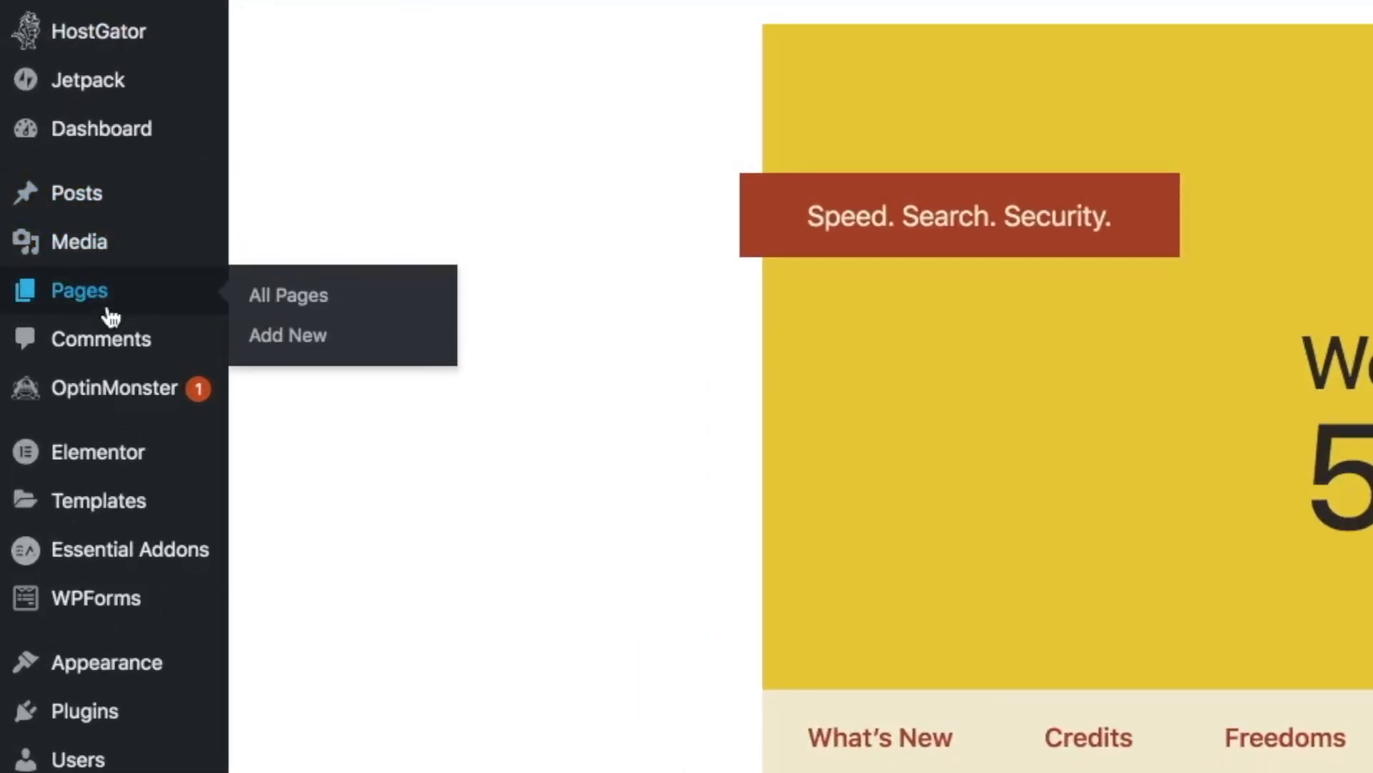
click(293, 302)
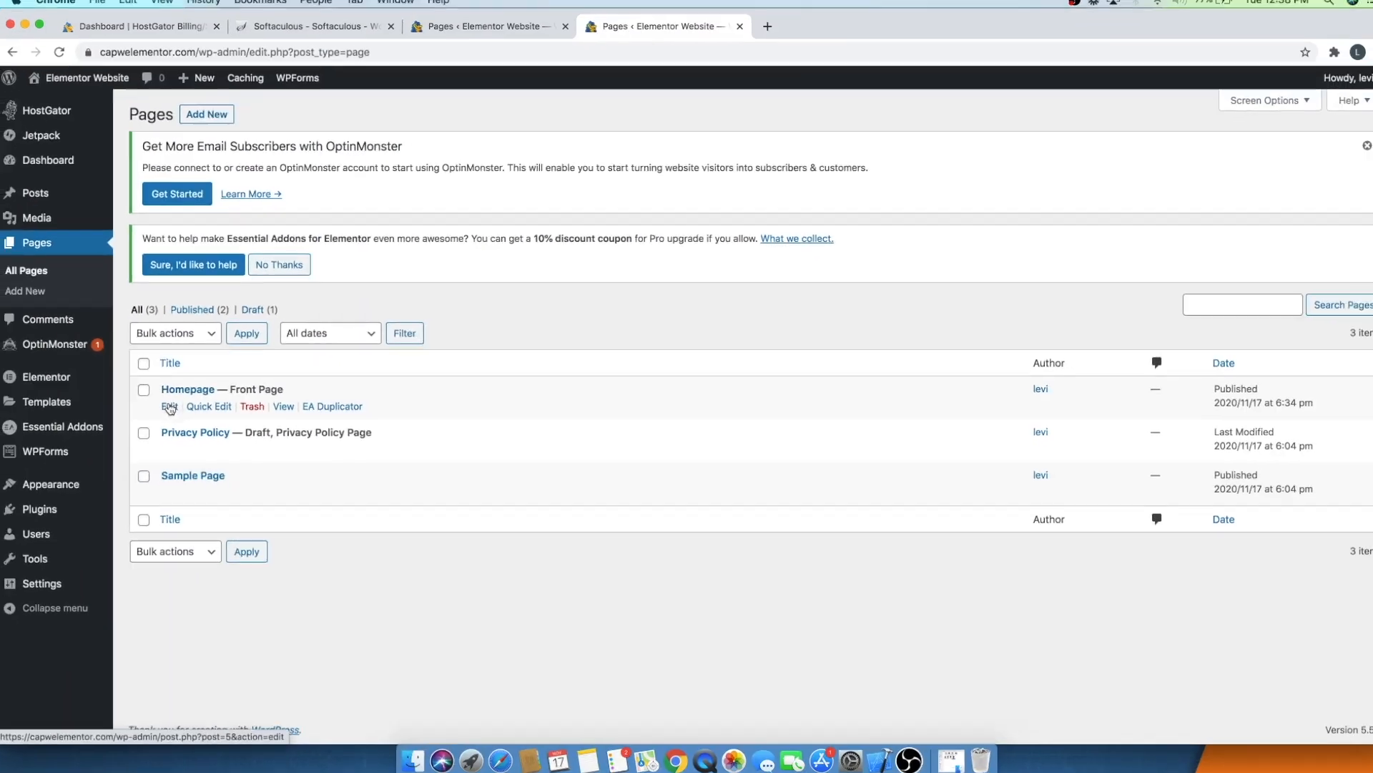
click(162, 393)
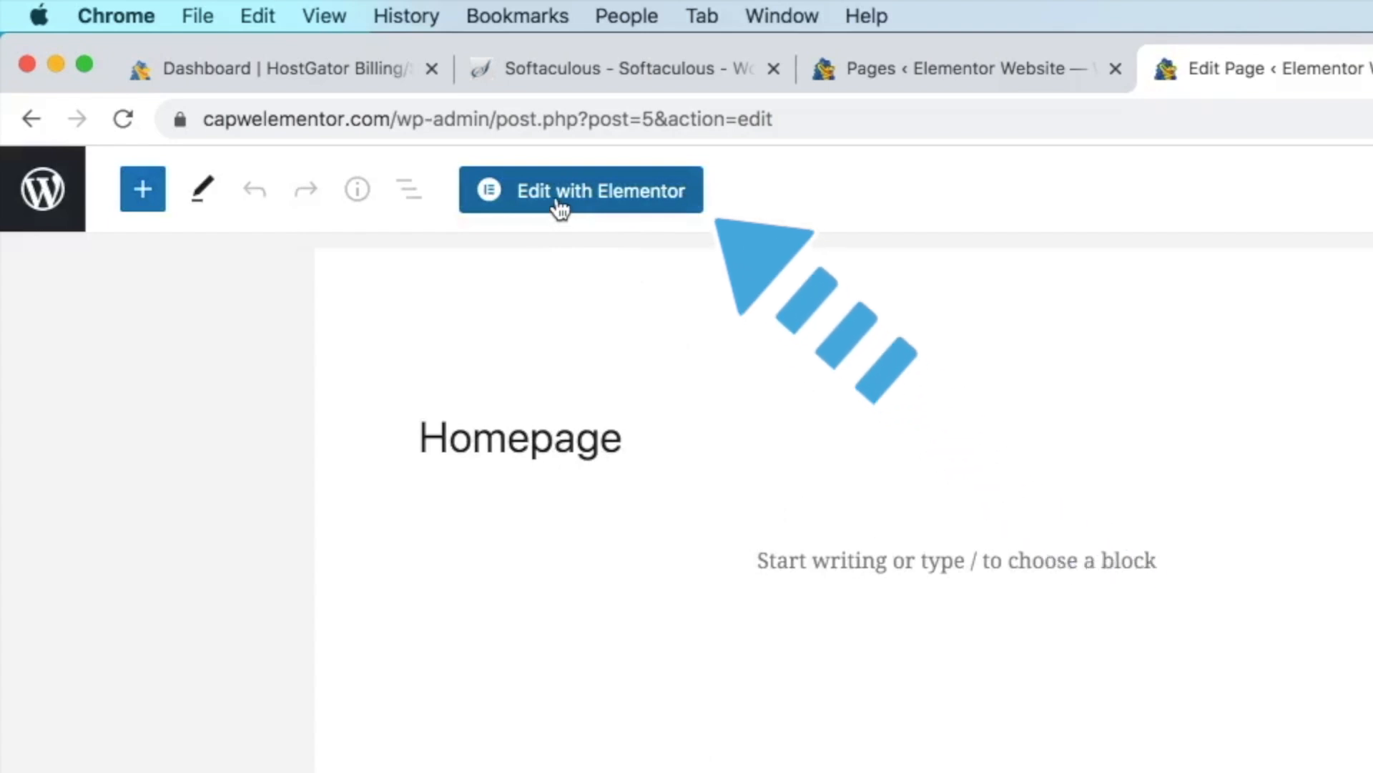
click(560, 208)
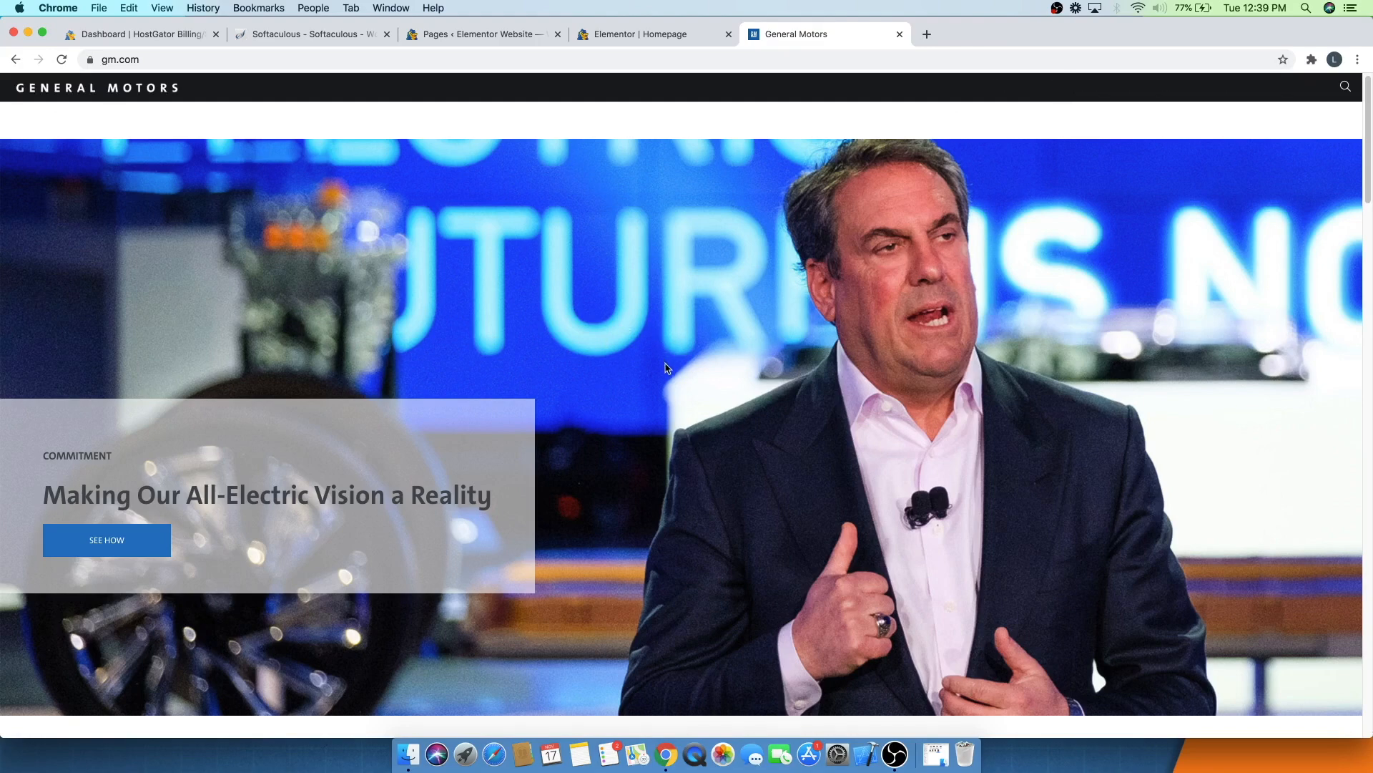
- Scroll through the General Motors website for layout ideas and close its tab
scroll(362, 356, down, 3)
scroll(362, 356, down, 7)
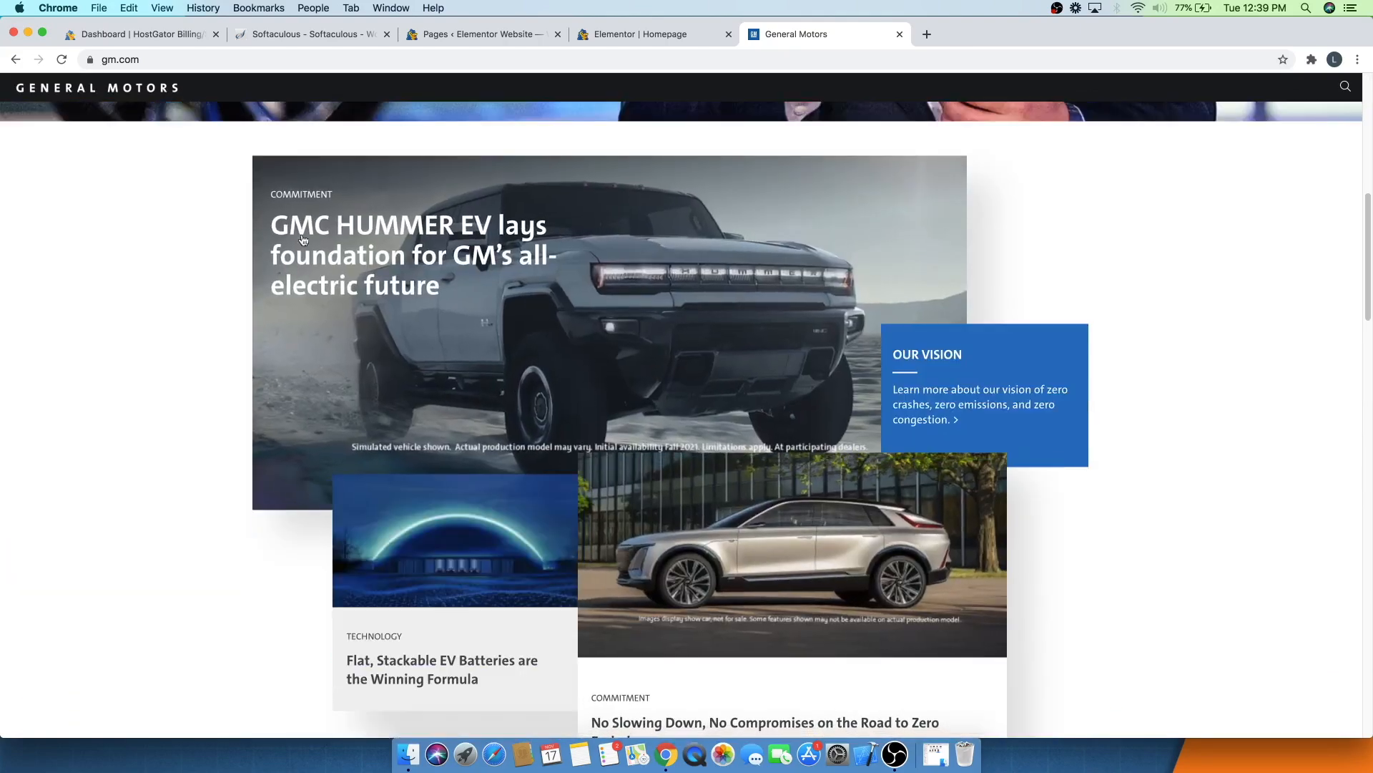
scroll(610, 430, down, 10)
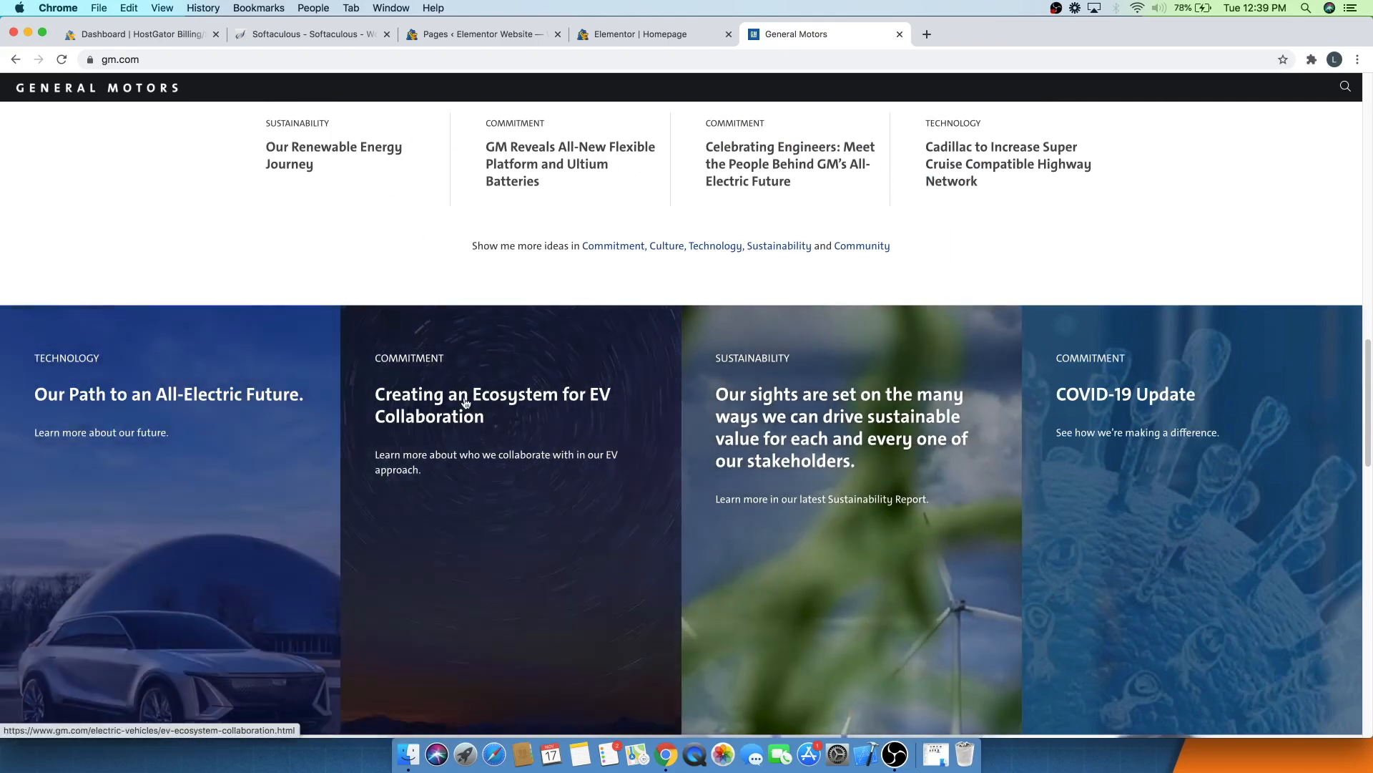
scroll(591, 326, down, 3)
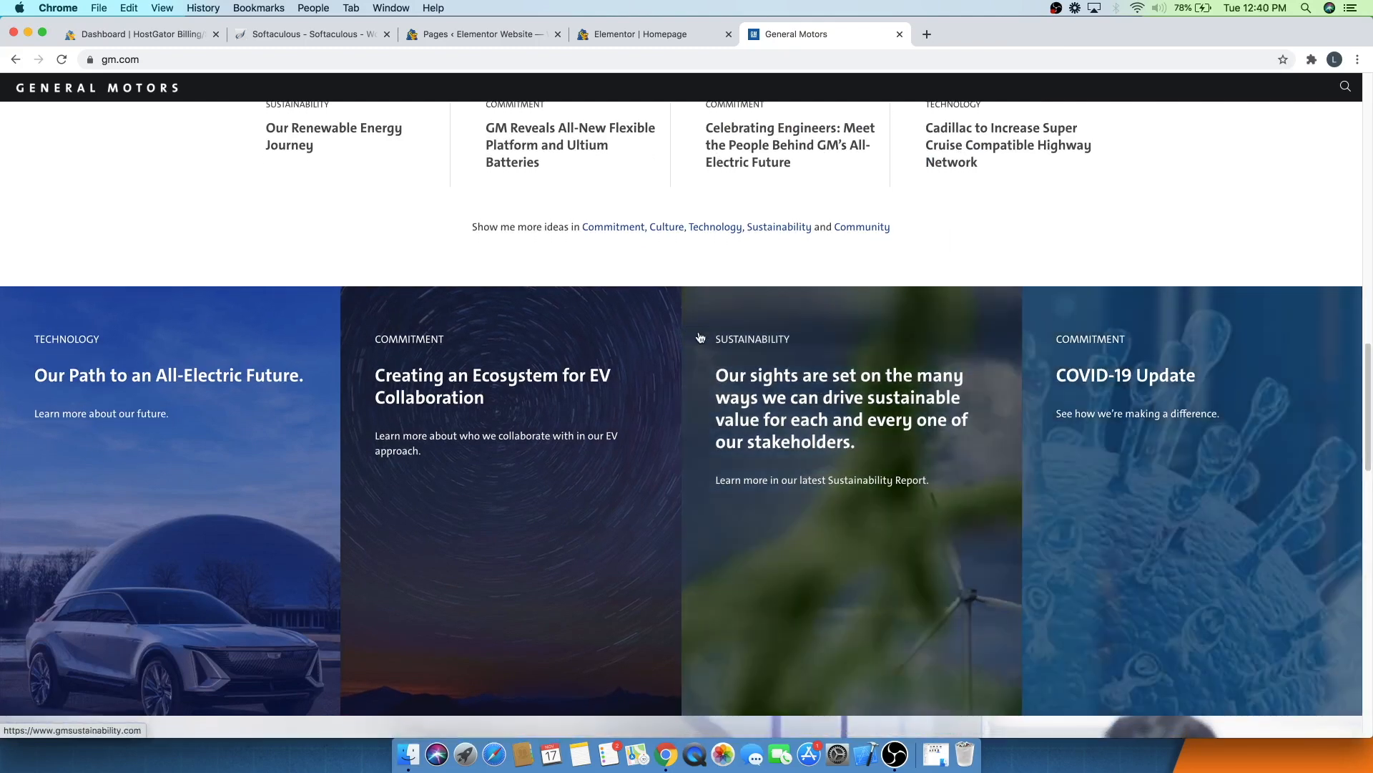
scroll(591, 326, down, 10)
scroll(590, 325, up, 4)
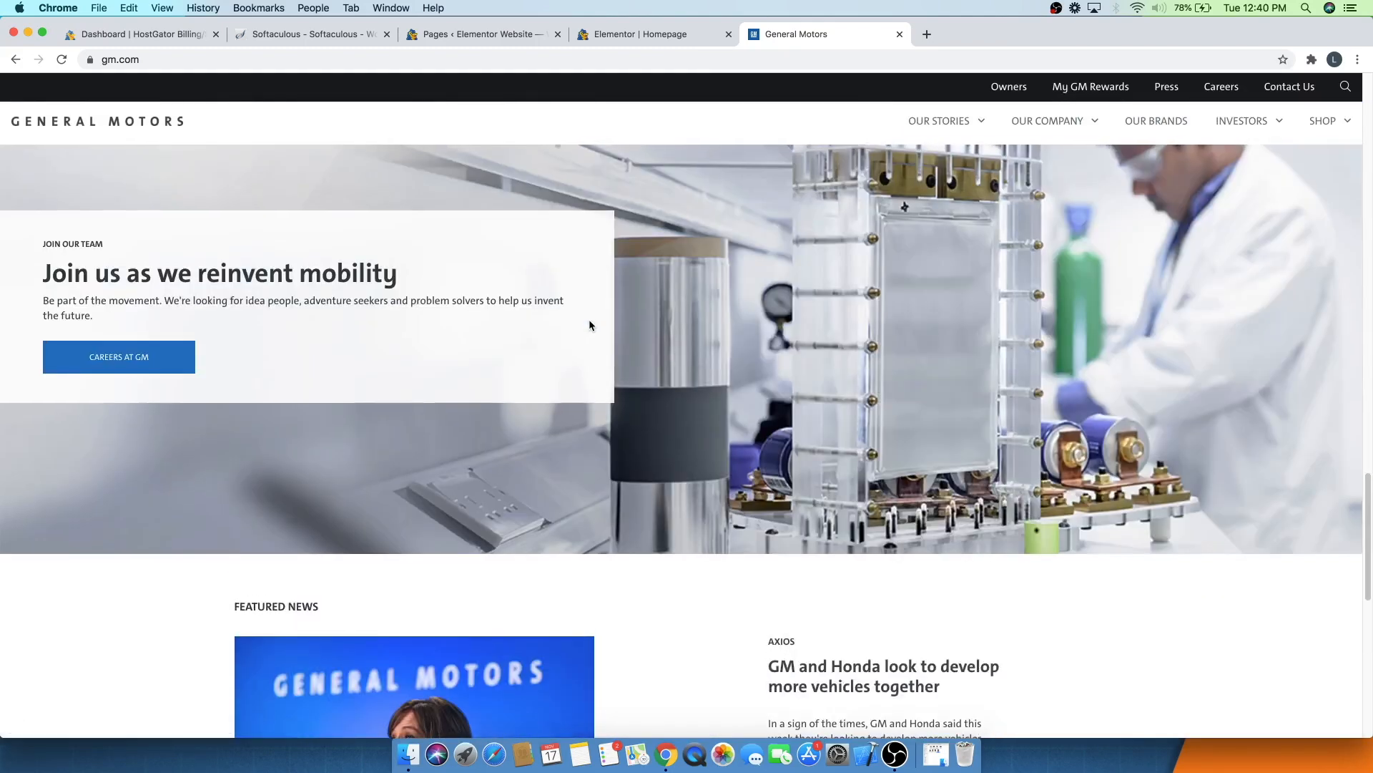
scroll(589, 325, down, 8)
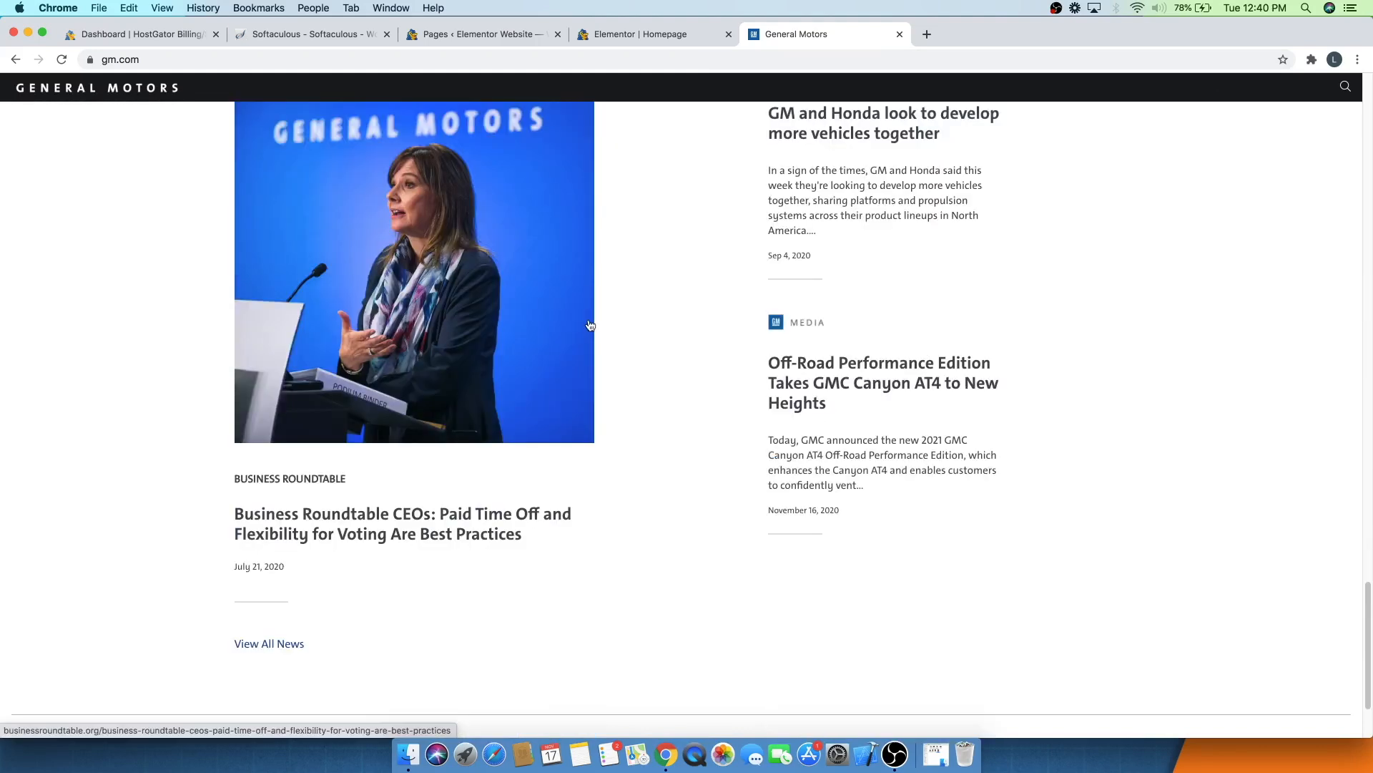
scroll(590, 326, down, 3)
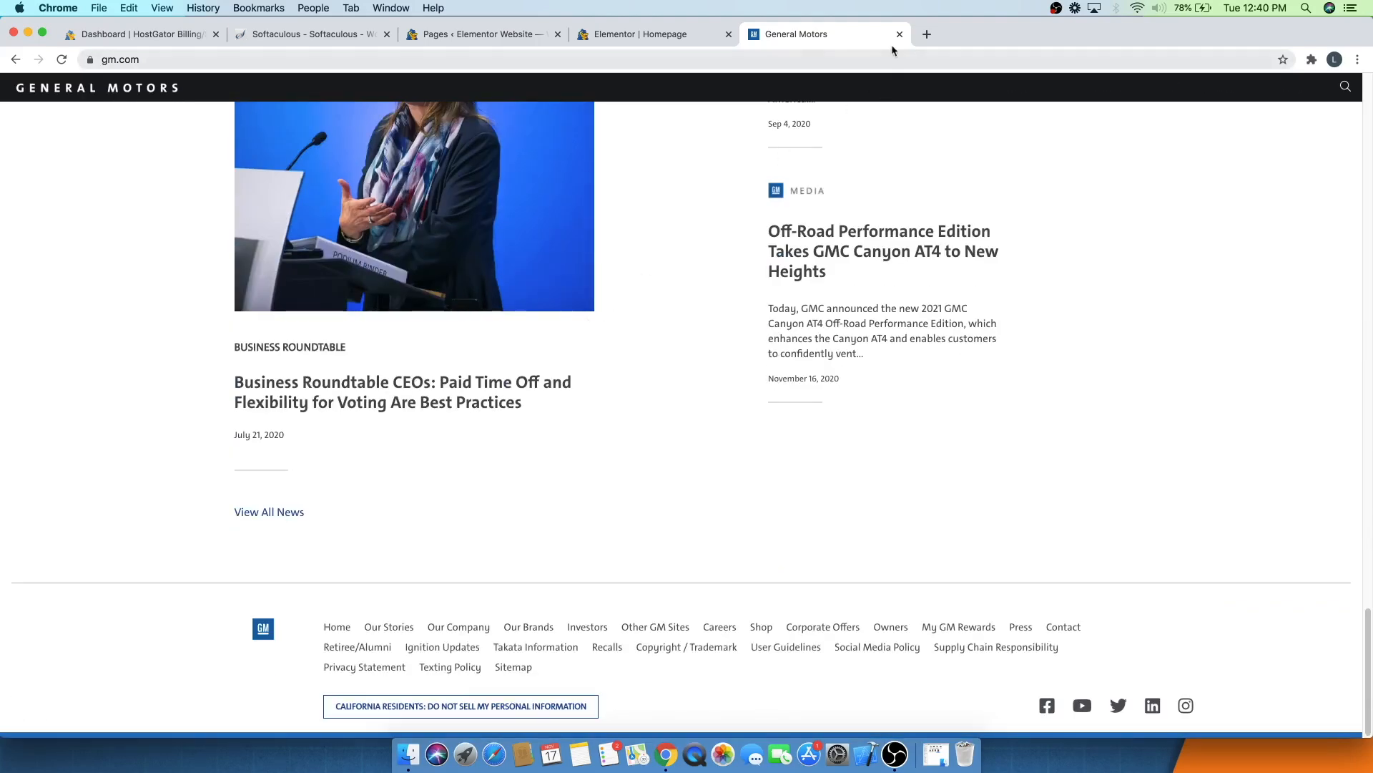
key(super+w)
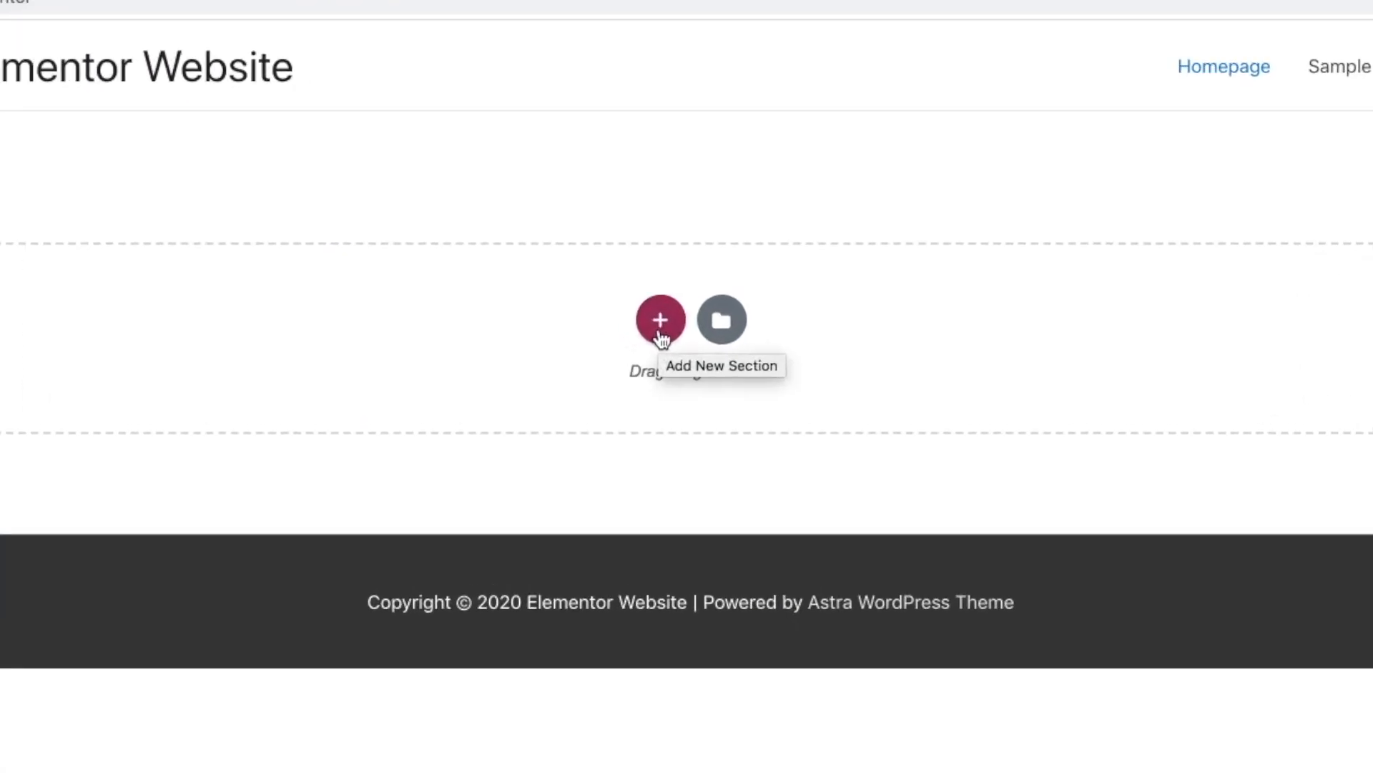
- Add a one-column section to the page and place an Image widget in it
click(661, 322)
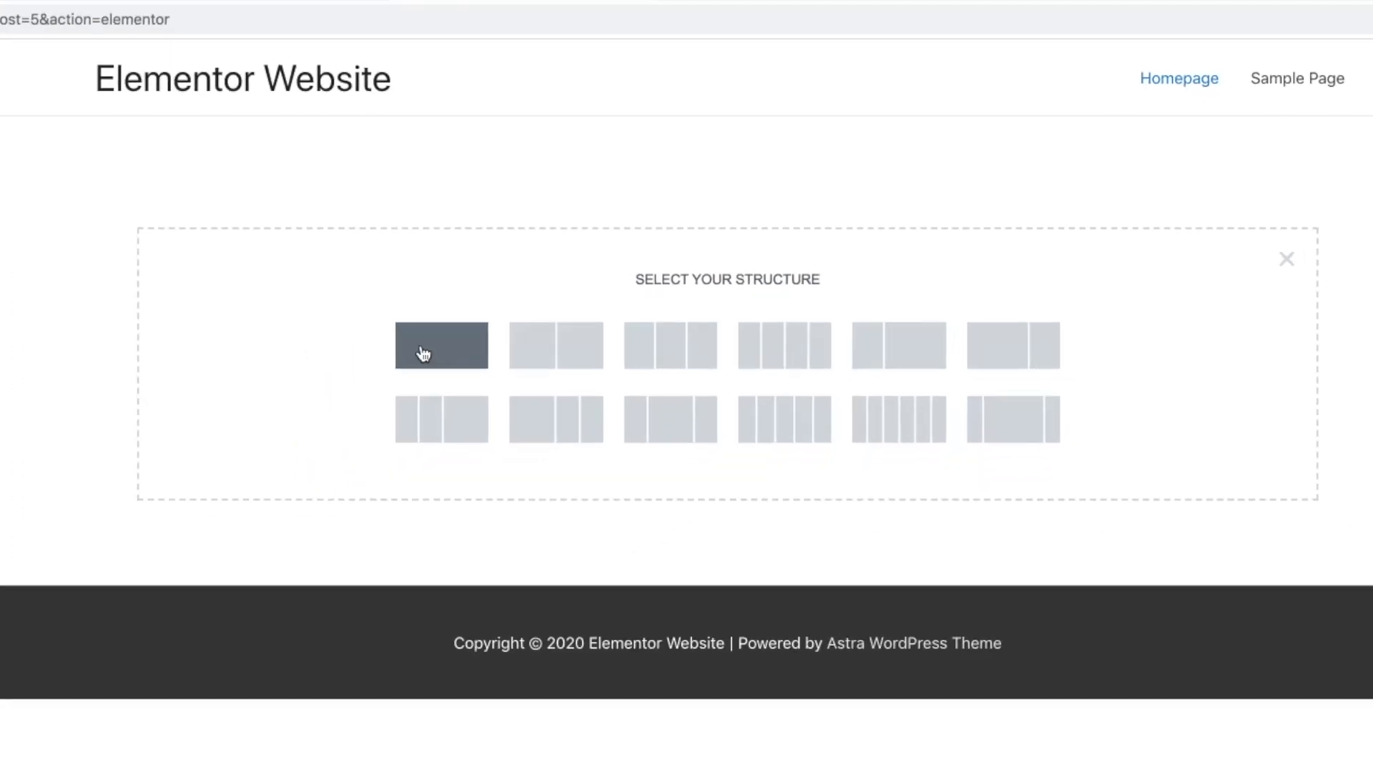
click(331, 392)
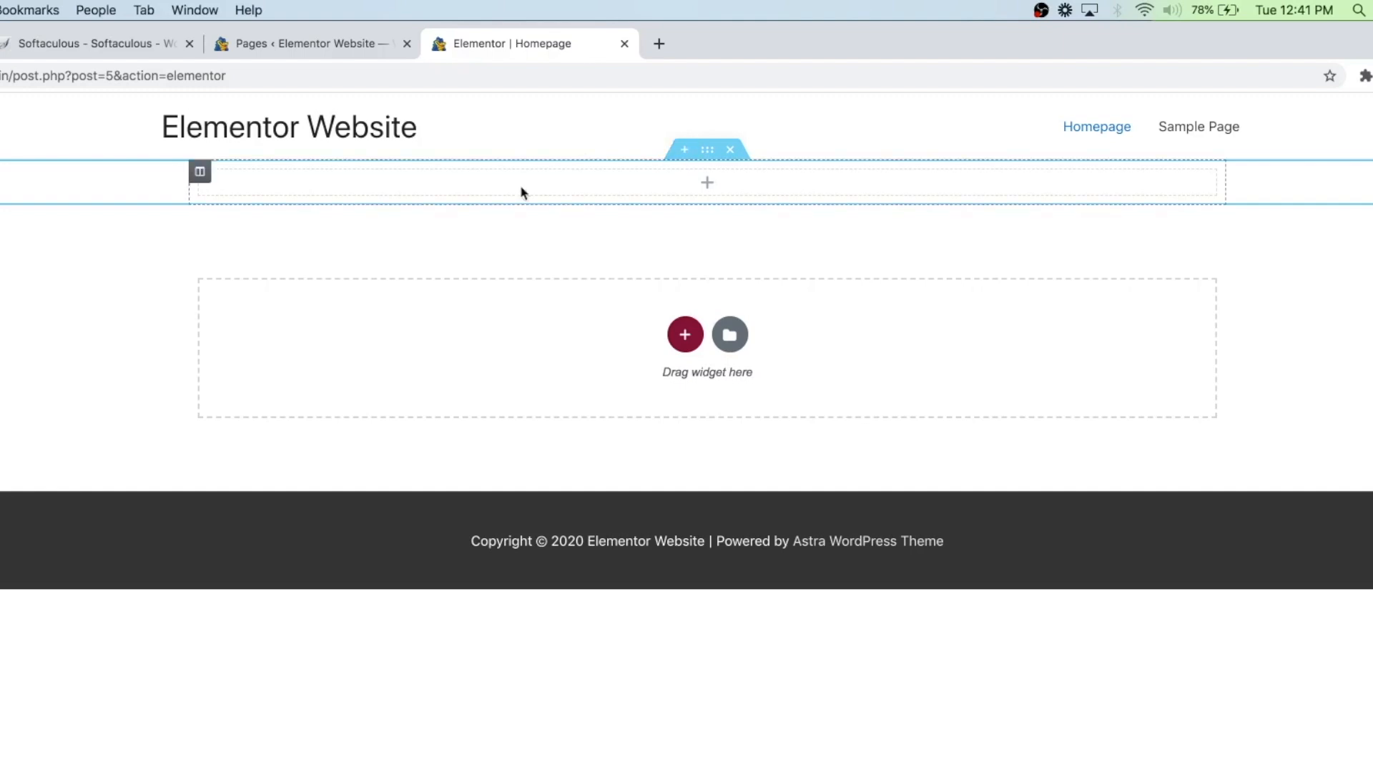
click(201, 171)
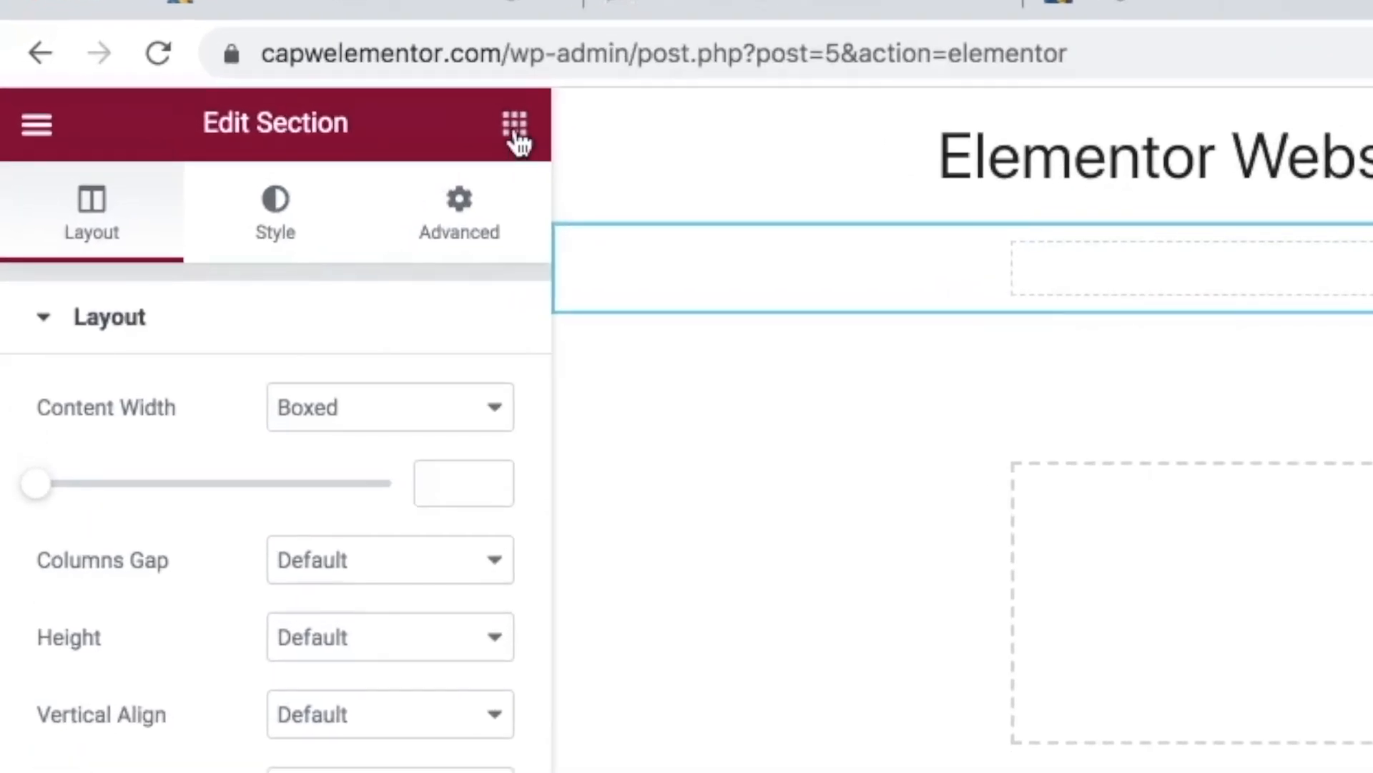
click(515, 125)
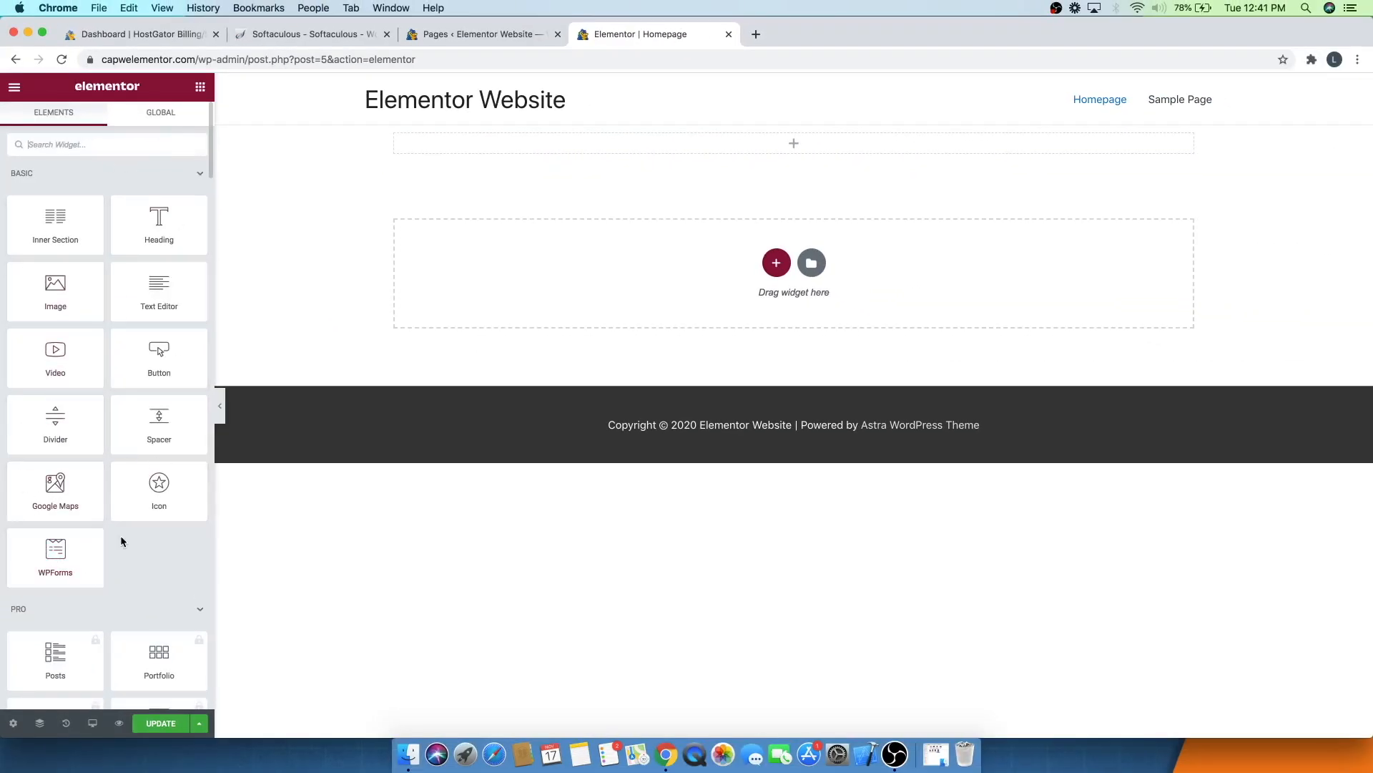
drag(54, 304, 832, 141)
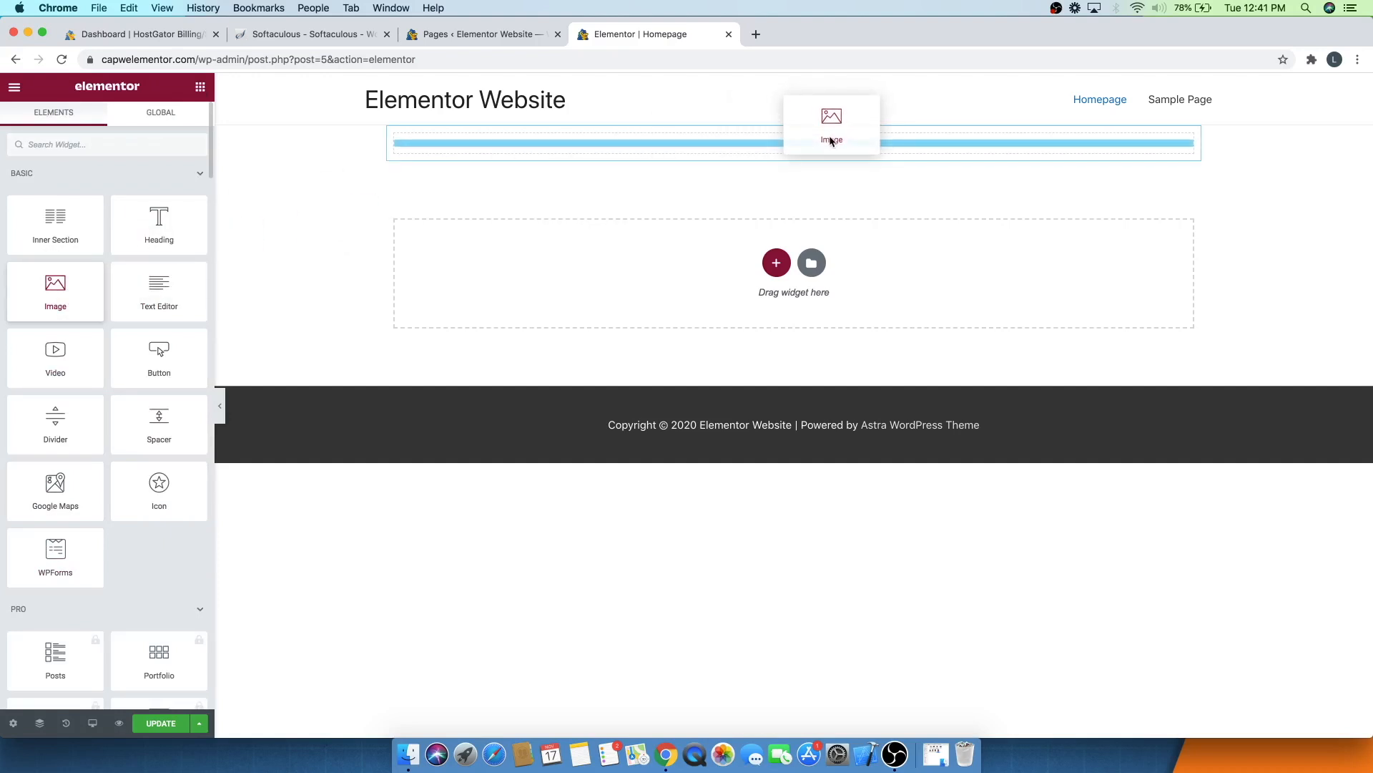
drag(832, 141, 829, 136)
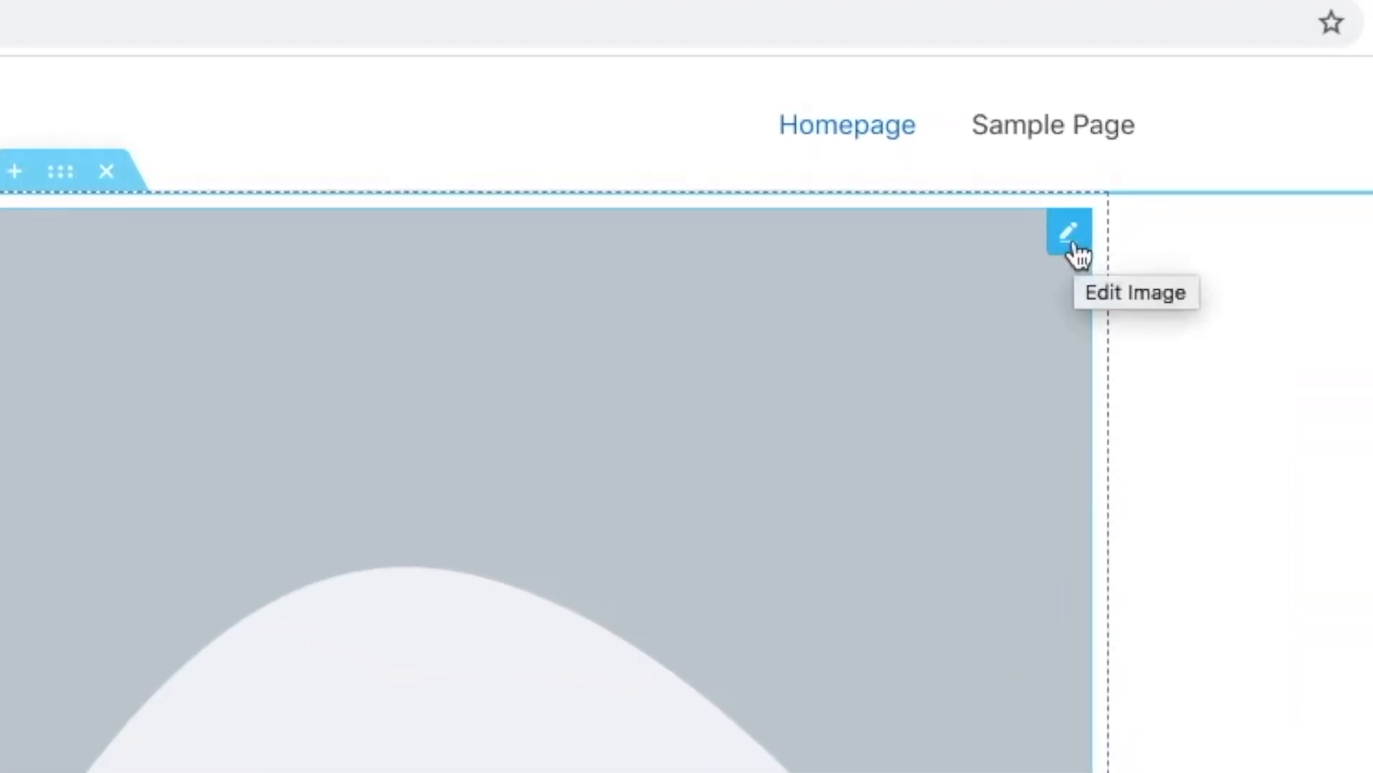
- Dismiss the right-click tip and delete the Image widget from the section
click(1070, 243)
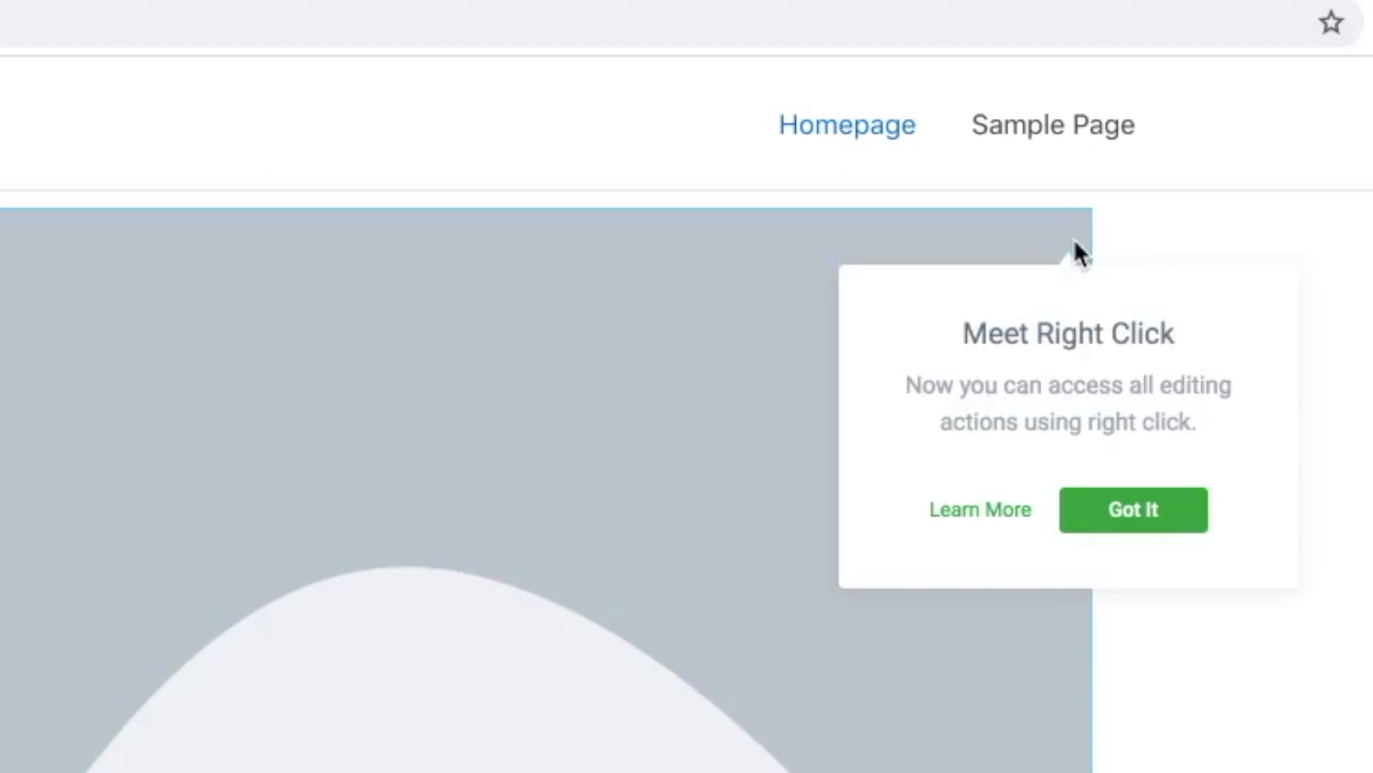
click(1109, 530)
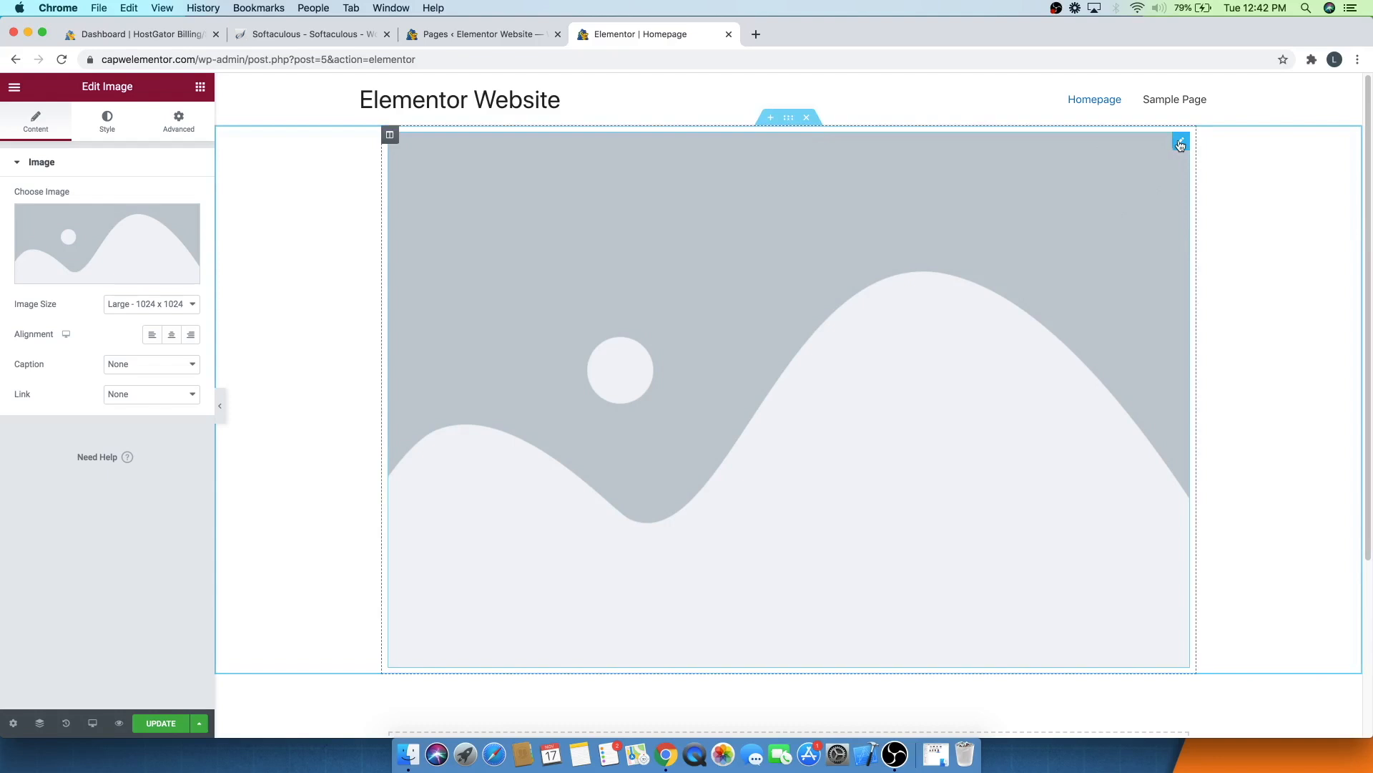
right_click(1180, 145)
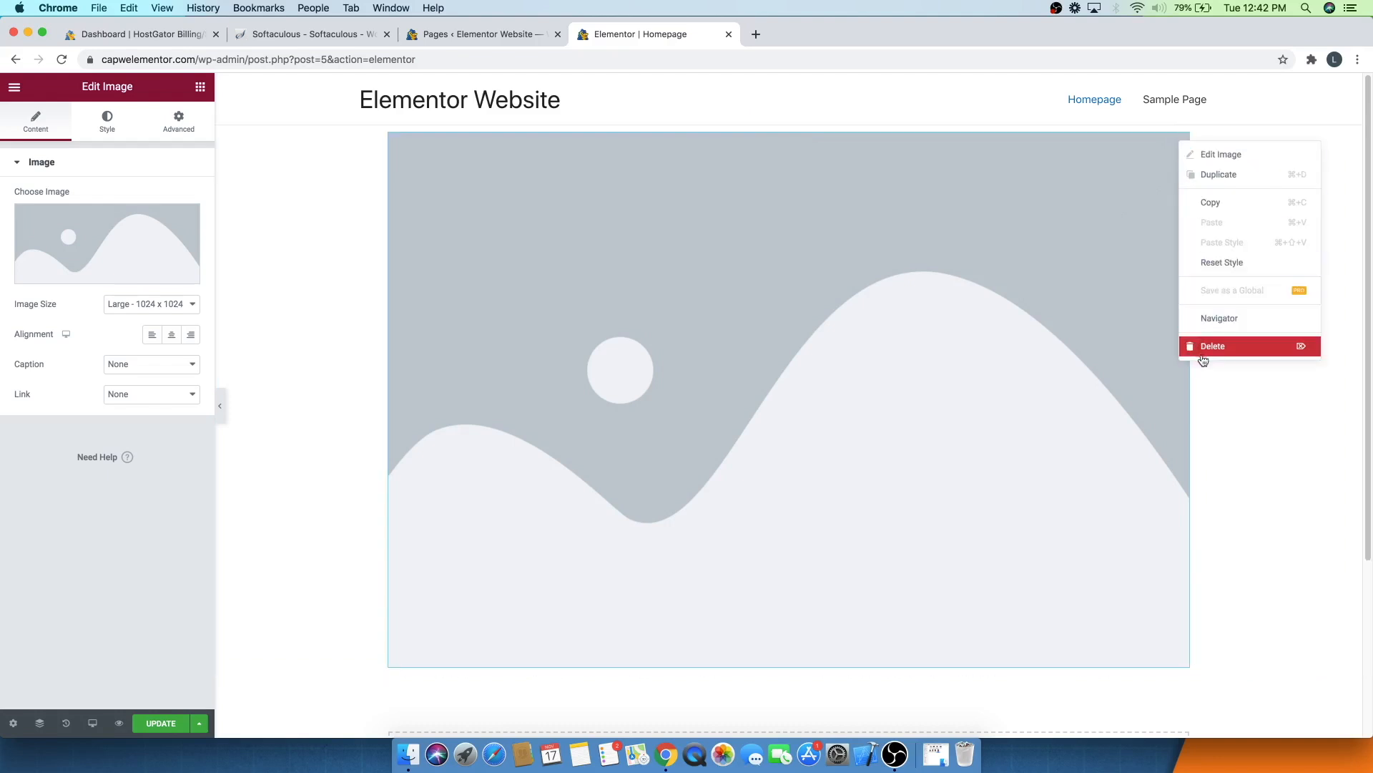
click(1204, 355)
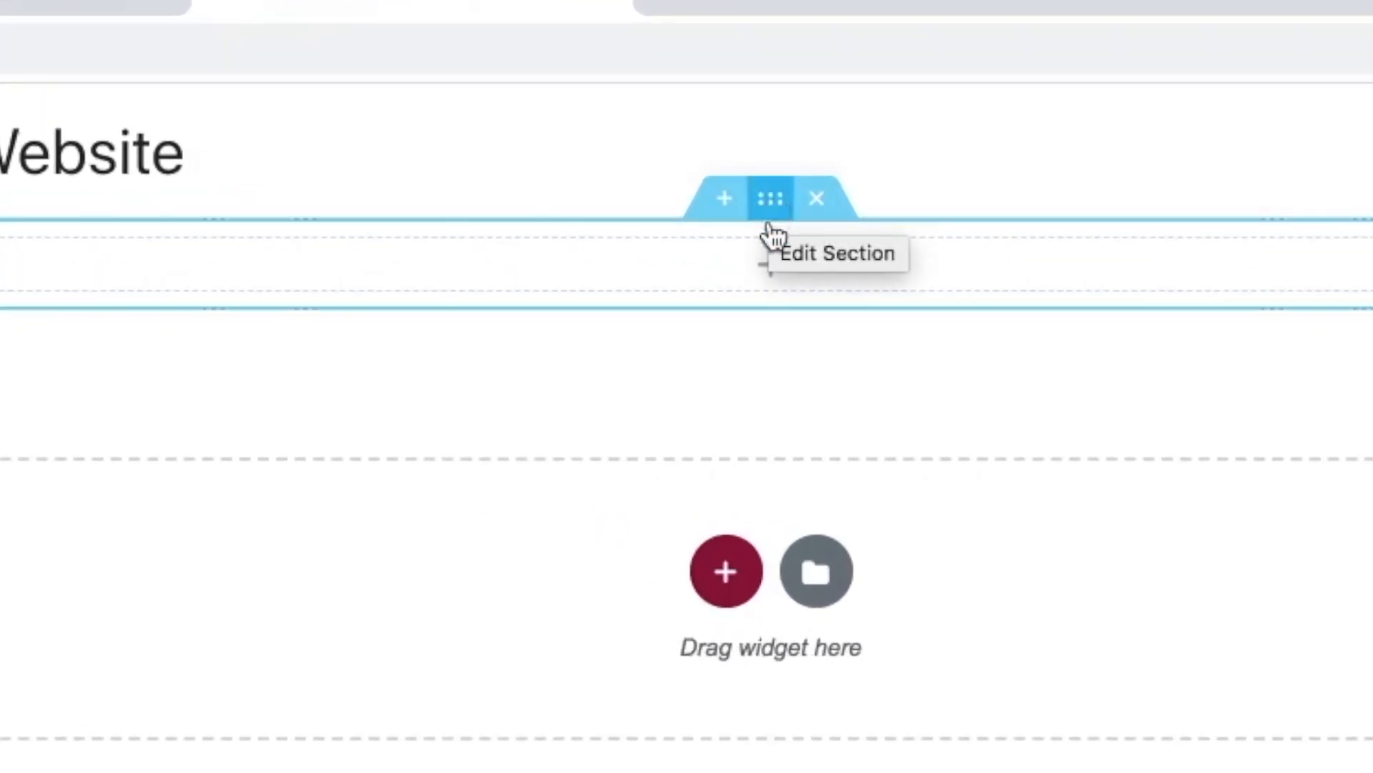
- Open the section's settings and set its height to Min Height with a minimum height of about 497 px
click(770, 218)
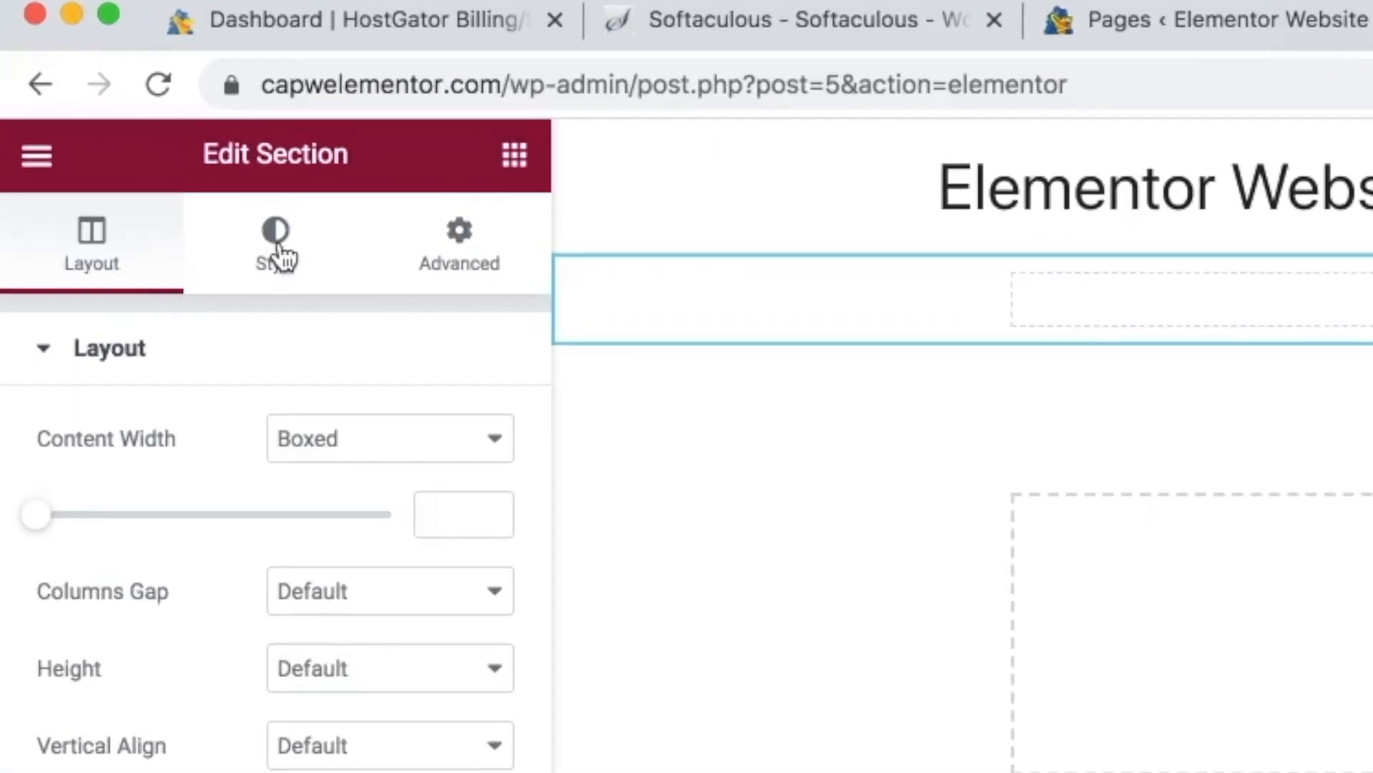
click(280, 257)
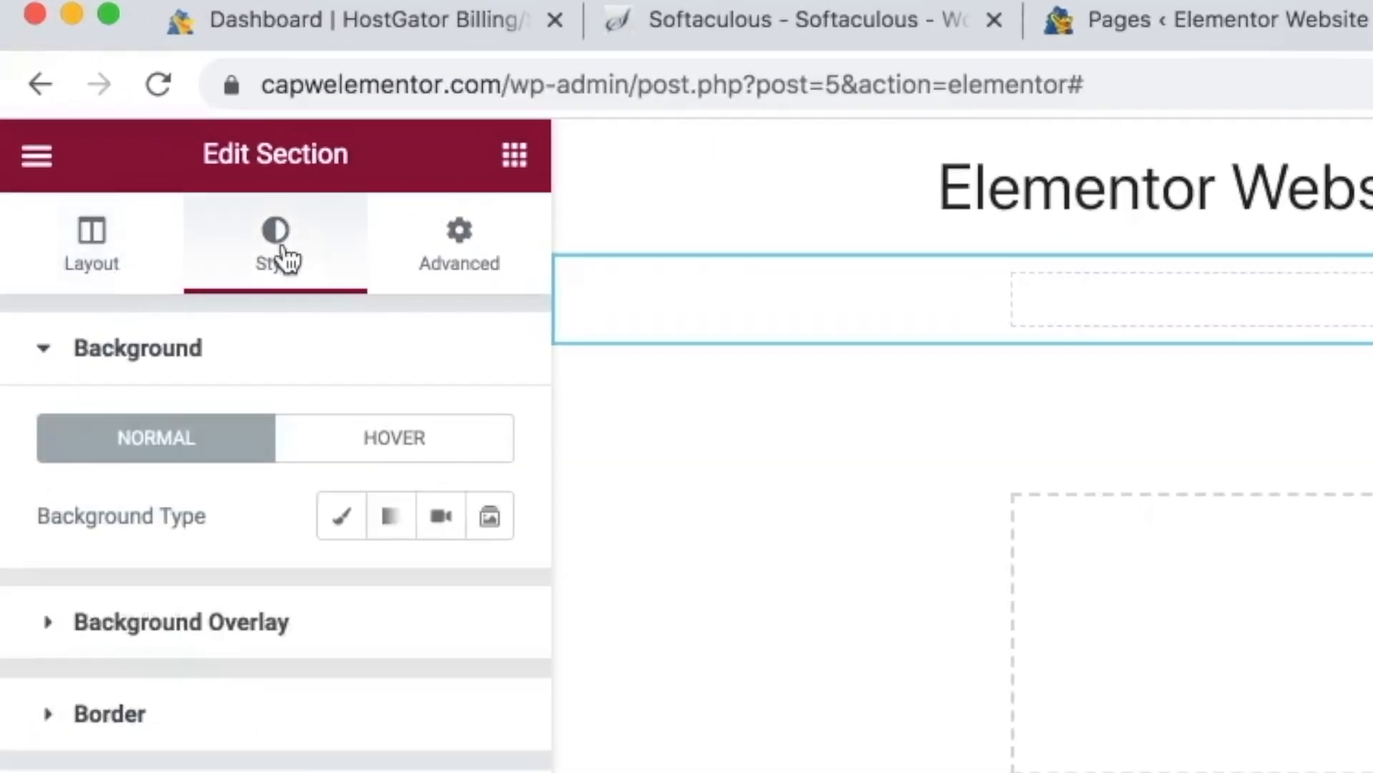
click(468, 258)
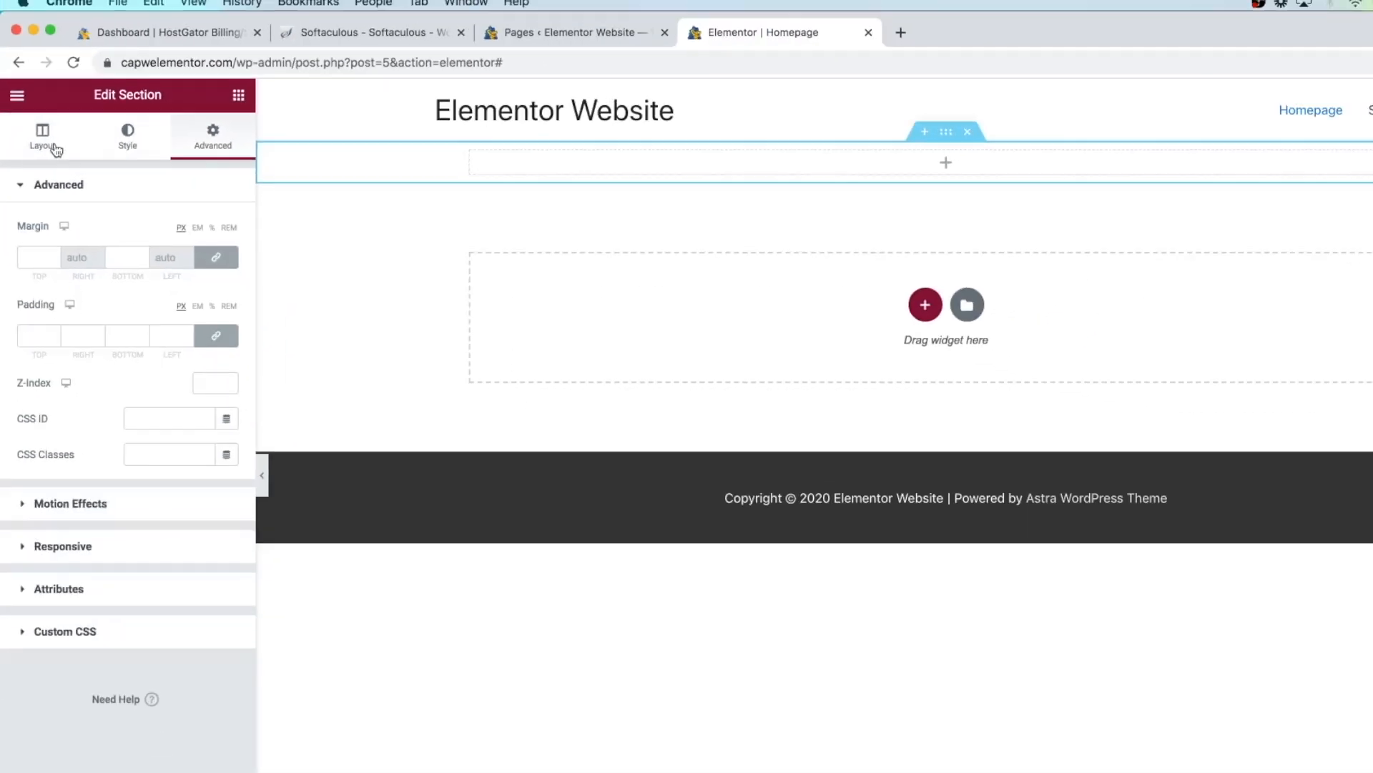
click(120, 268)
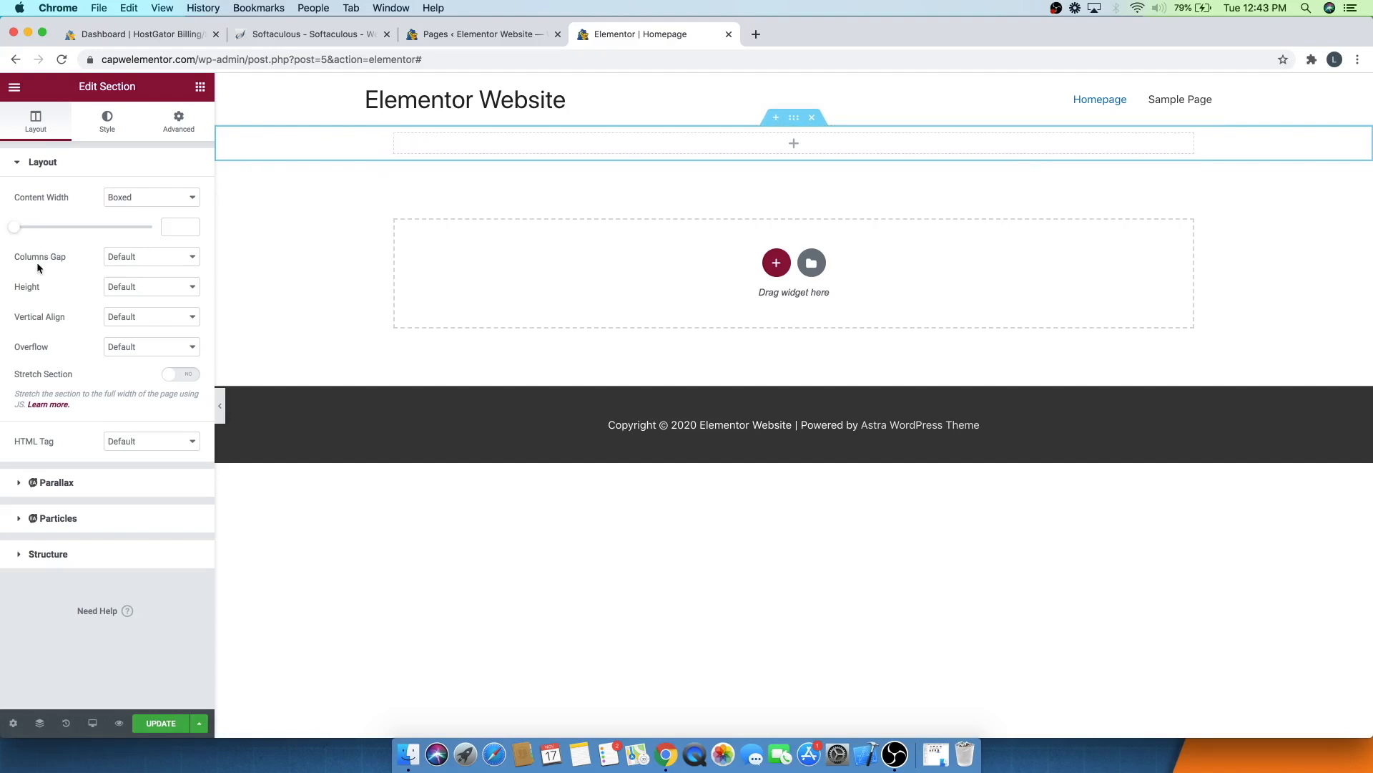
click(127, 286)
click(127, 310)
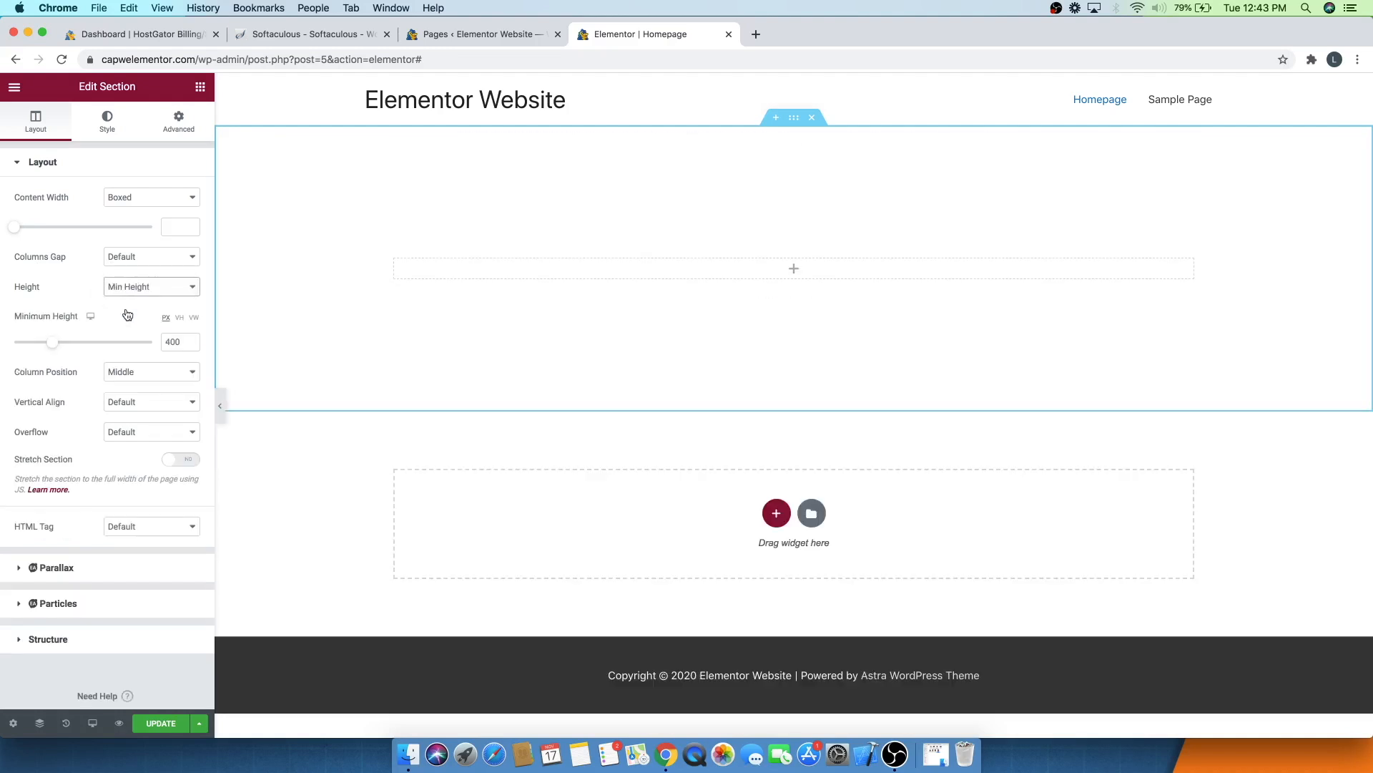
mouse_move(59, 348)
mouse_down()
mouse_move(95, 342)
mouse_move(53, 342)
mouse_move(79, 341)
mouse_move(68, 338)
mouse_up()
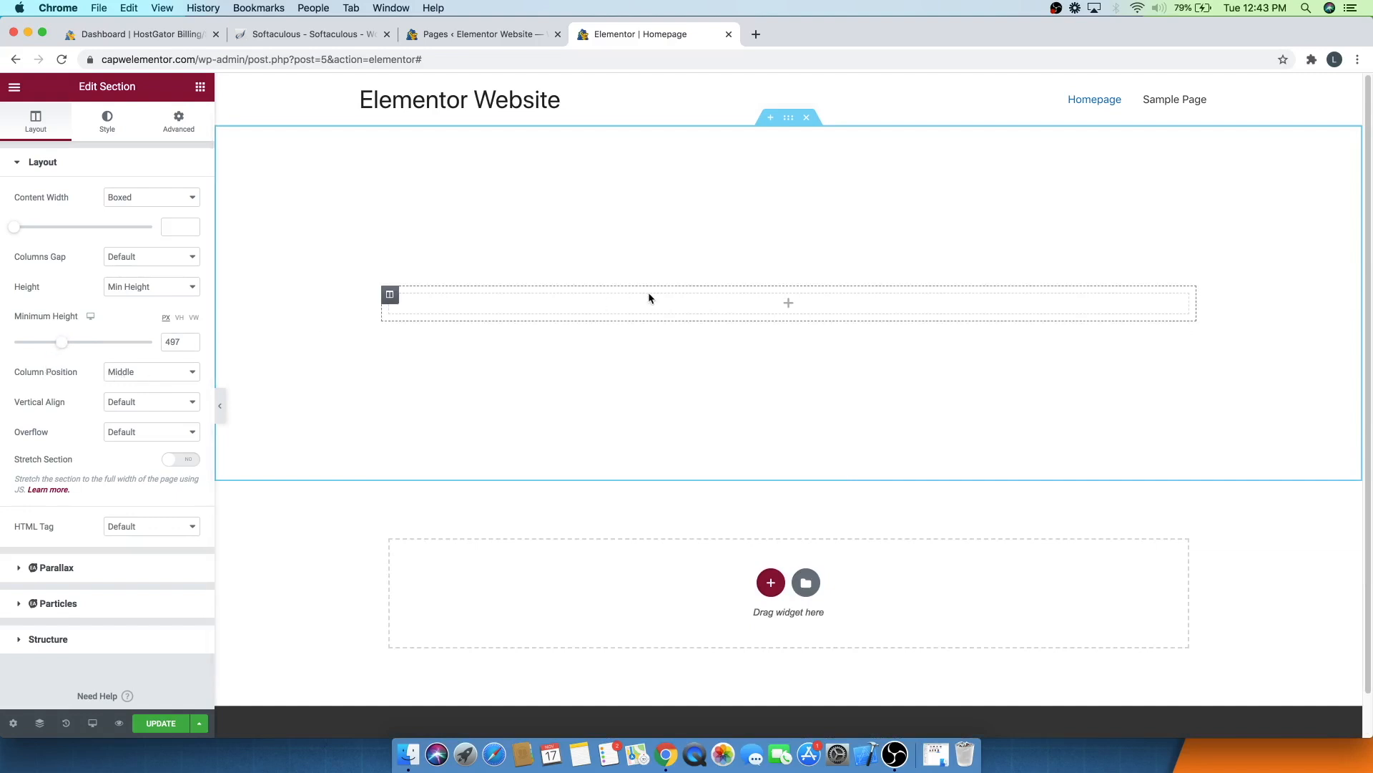
- Preview the Top, Bottom and Stretch column positions, then set the column position back to Middle
click(125, 379)
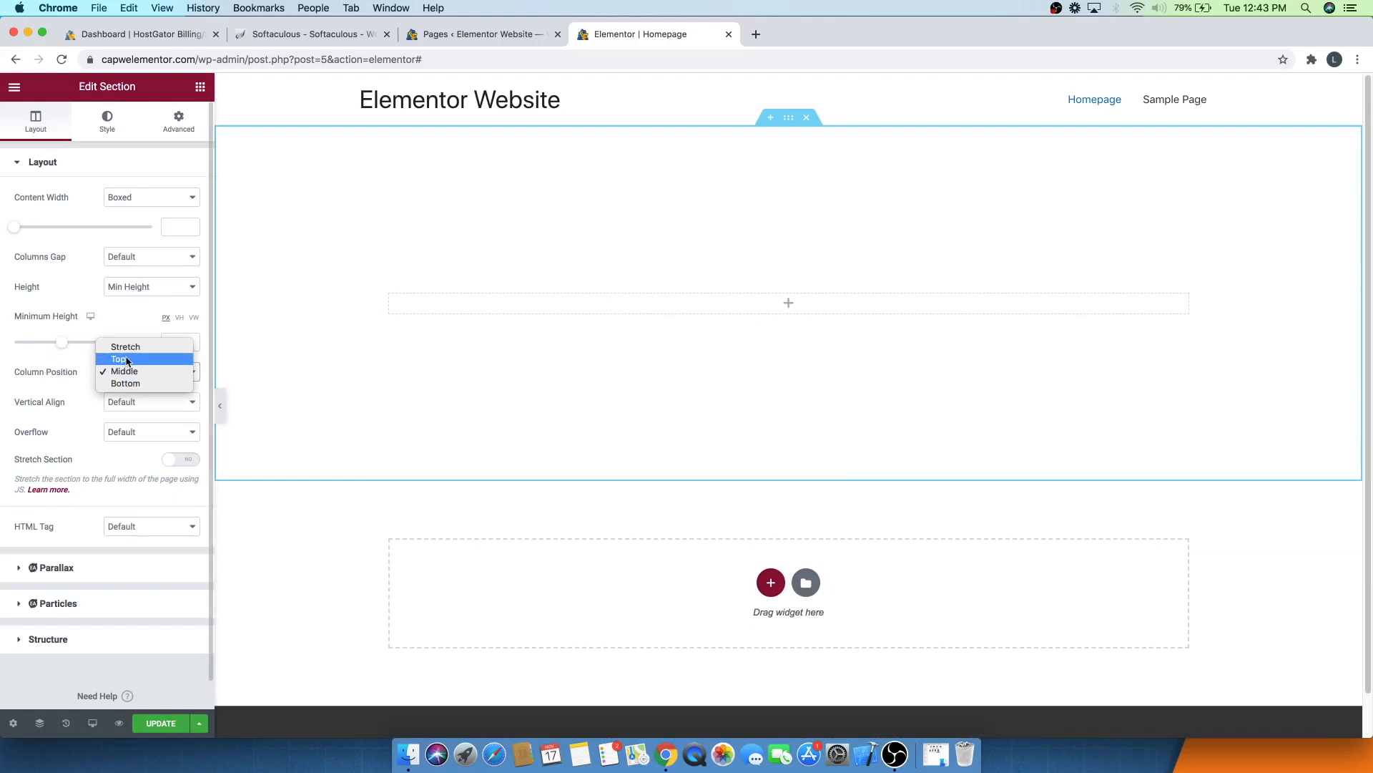
click(127, 359)
click(127, 362)
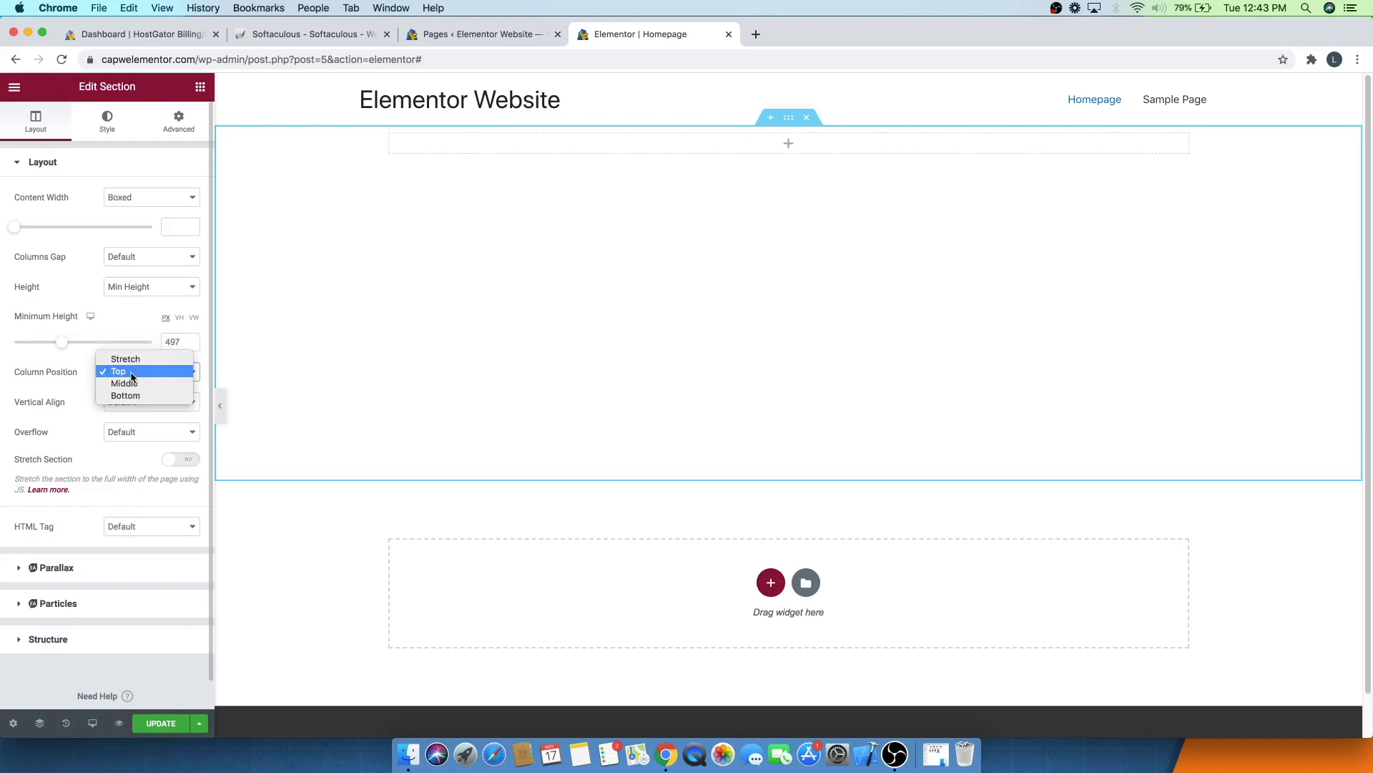
click(130, 392)
click(136, 384)
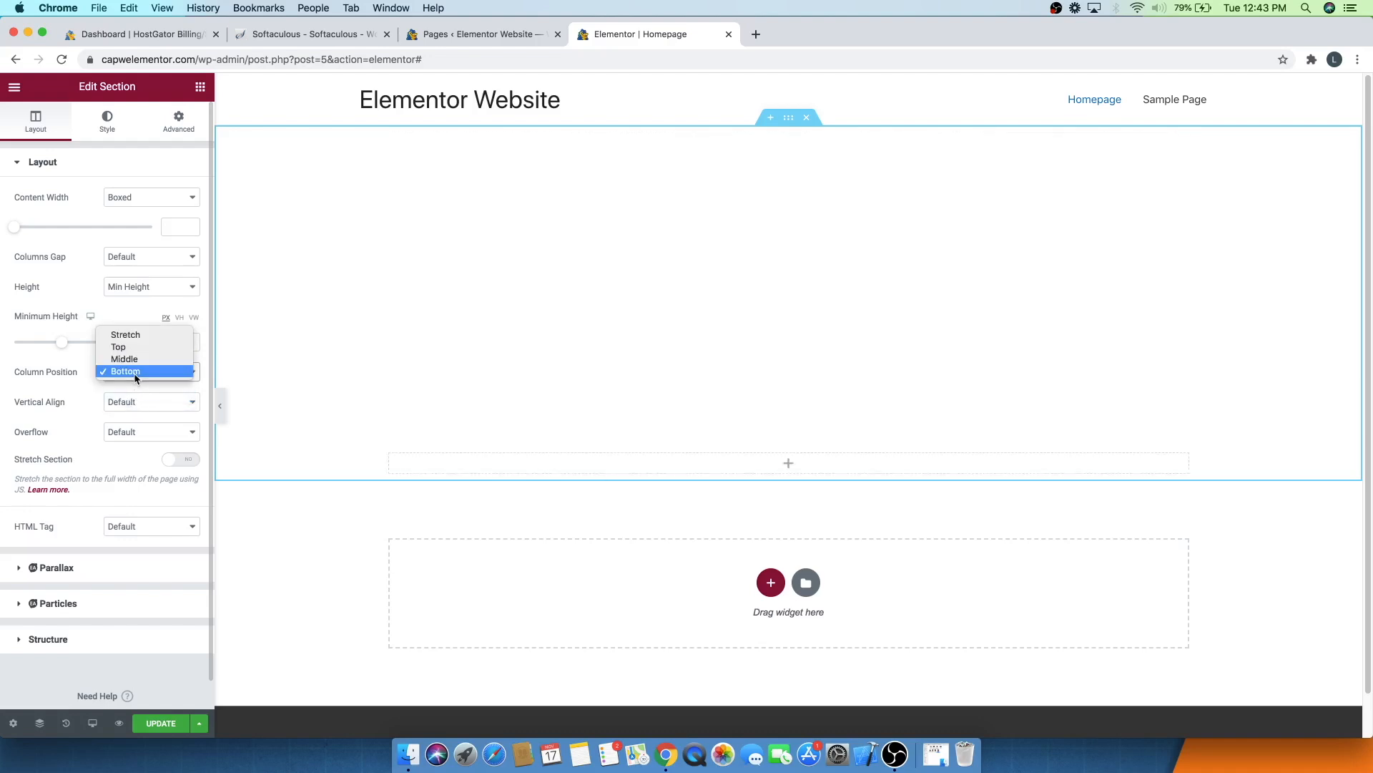
click(131, 361)
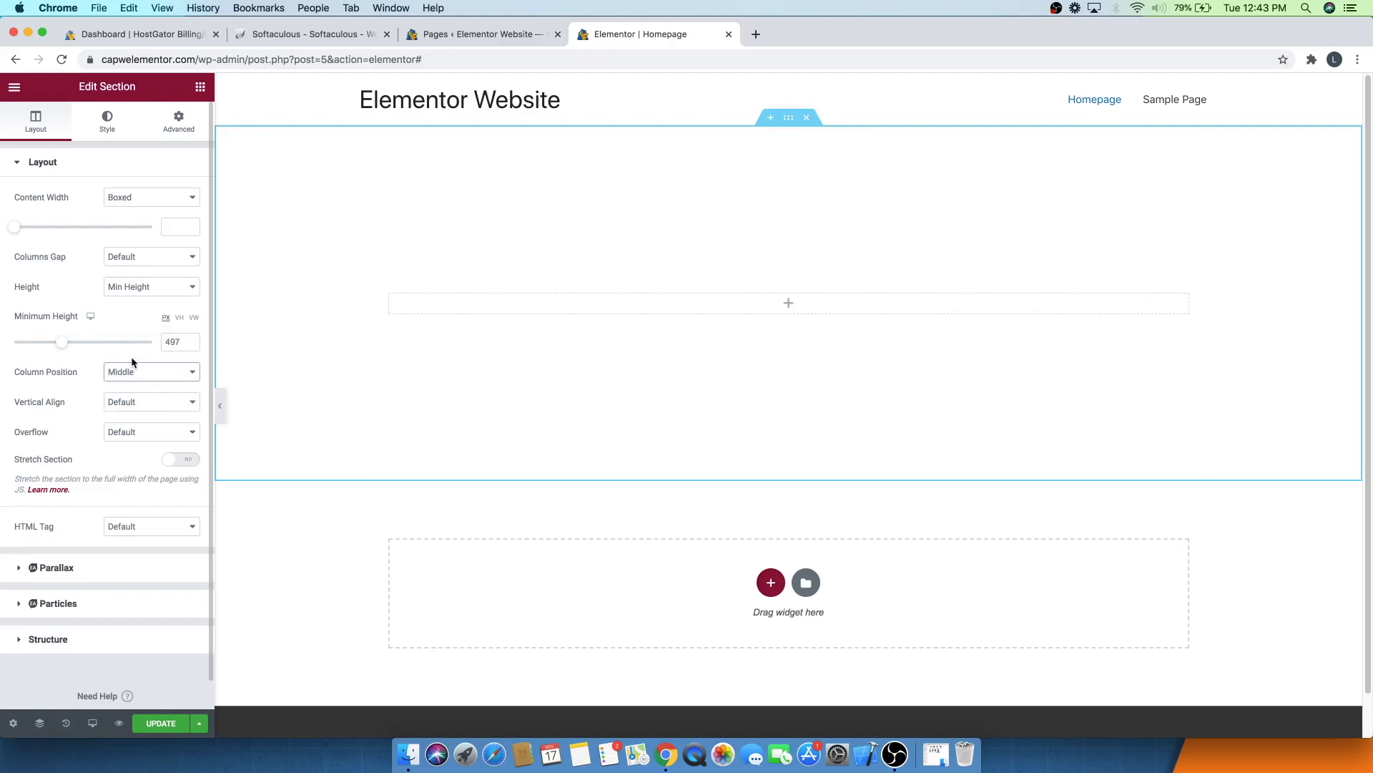
click(139, 370)
click(140, 348)
click(133, 373)
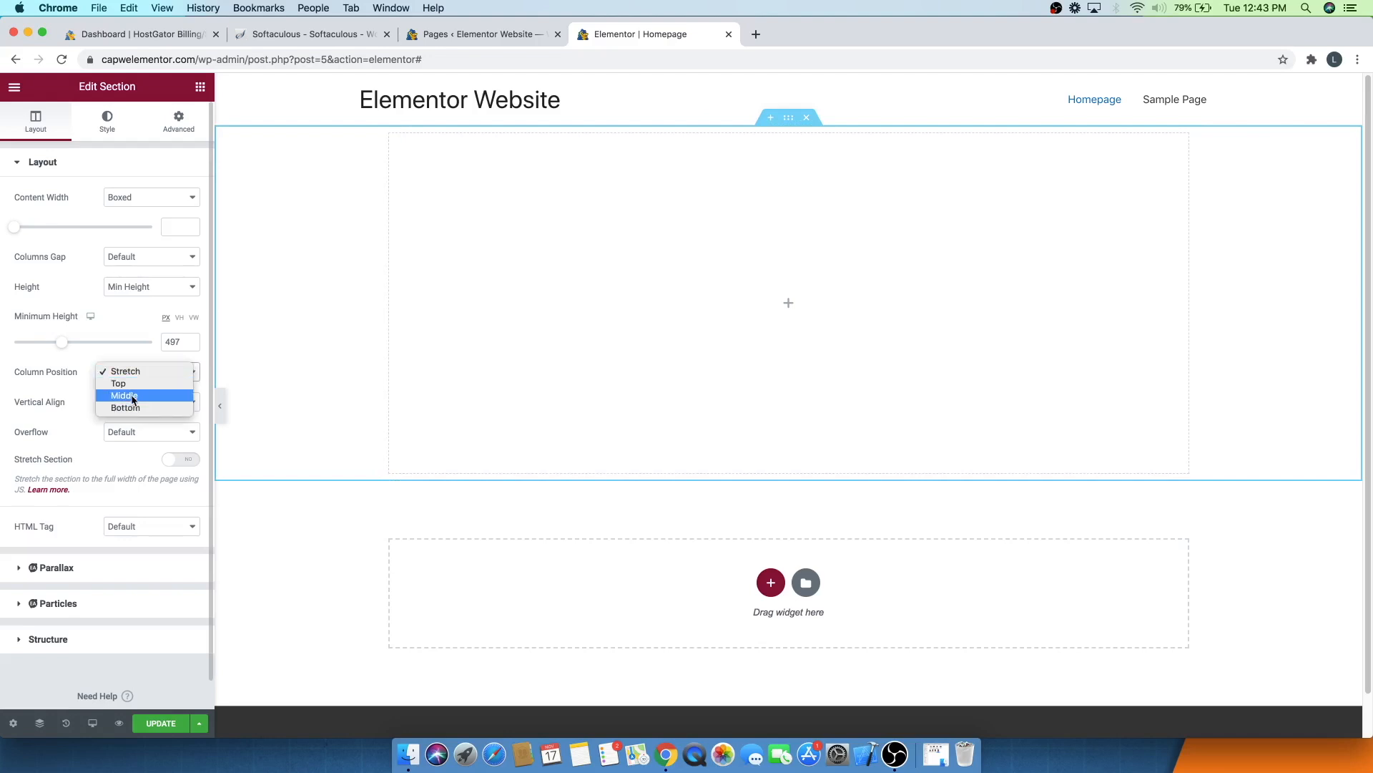
click(130, 395)
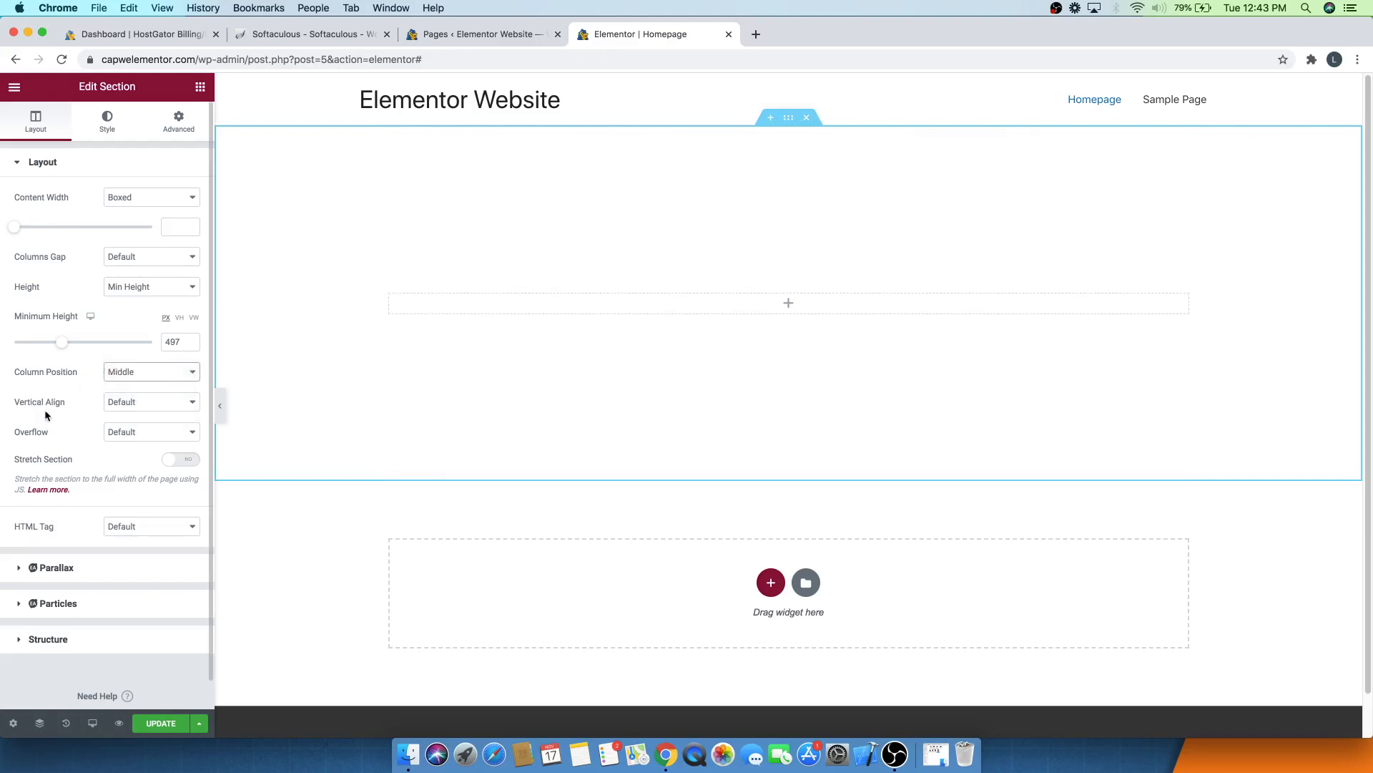
- Set the section's vertical alignment to Middle
click(119, 406)
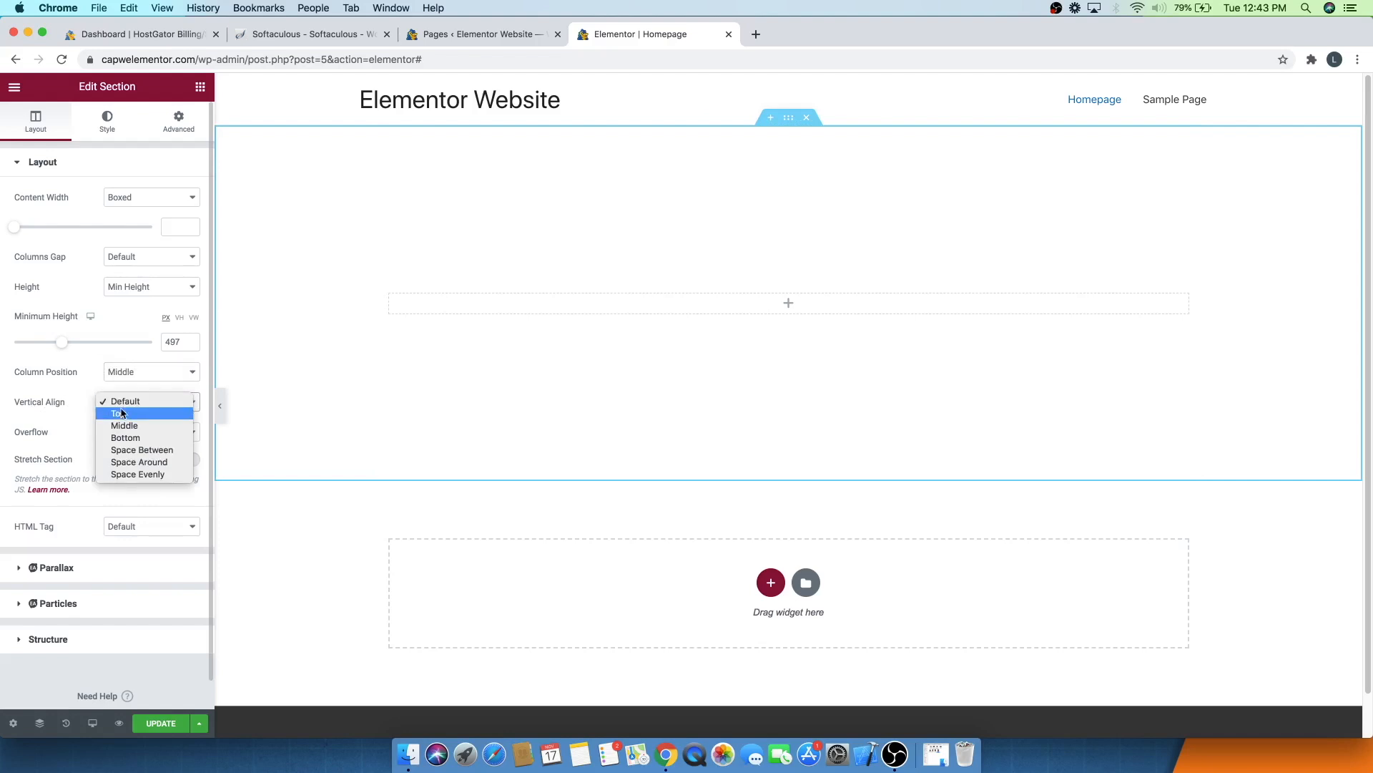
click(120, 414)
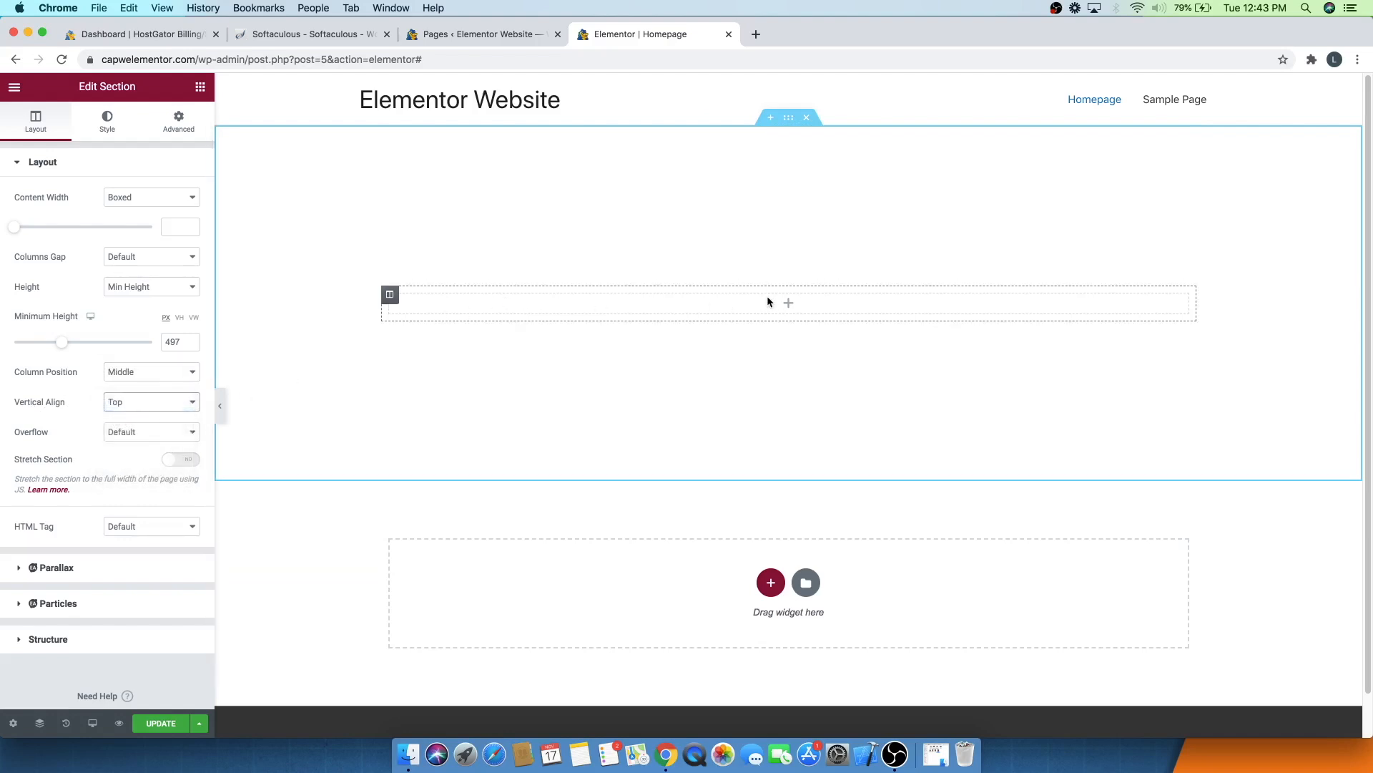
click(136, 401)
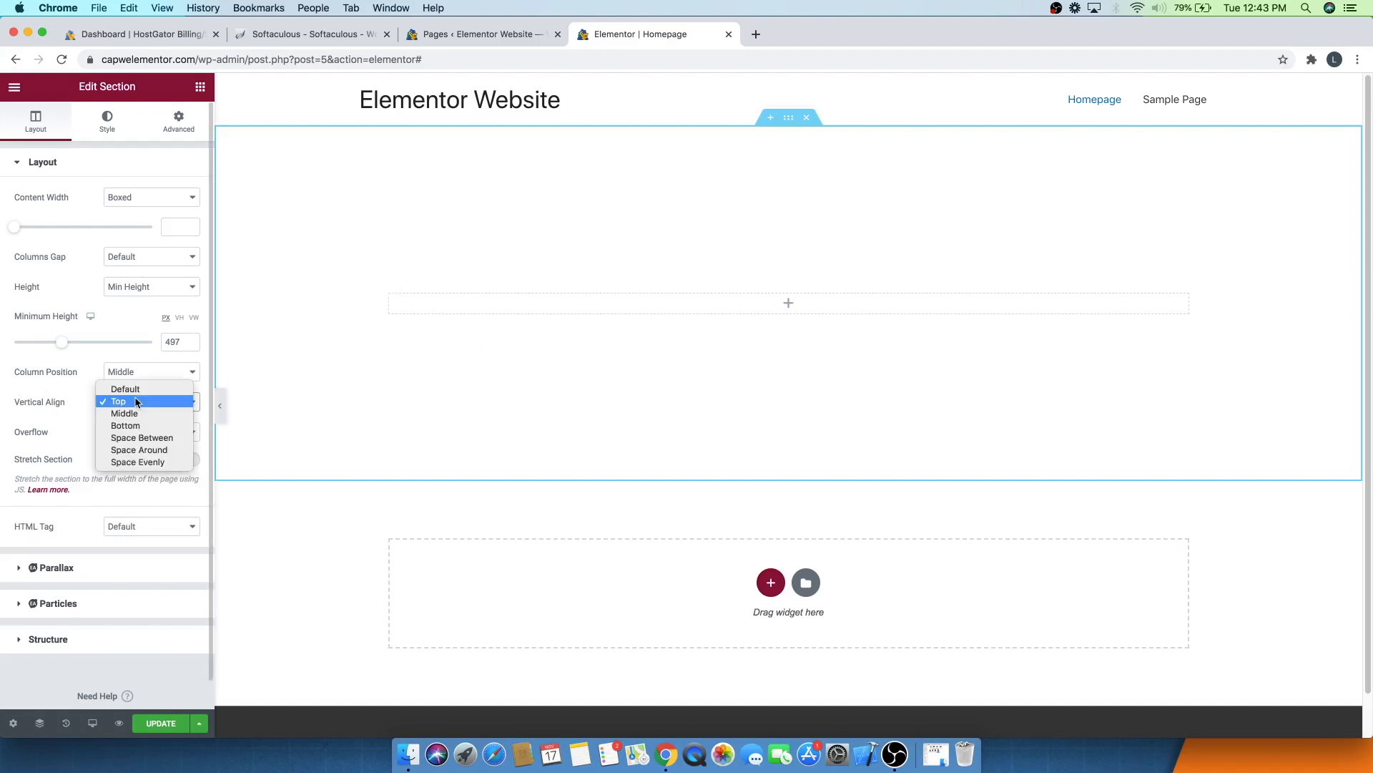
click(139, 413)
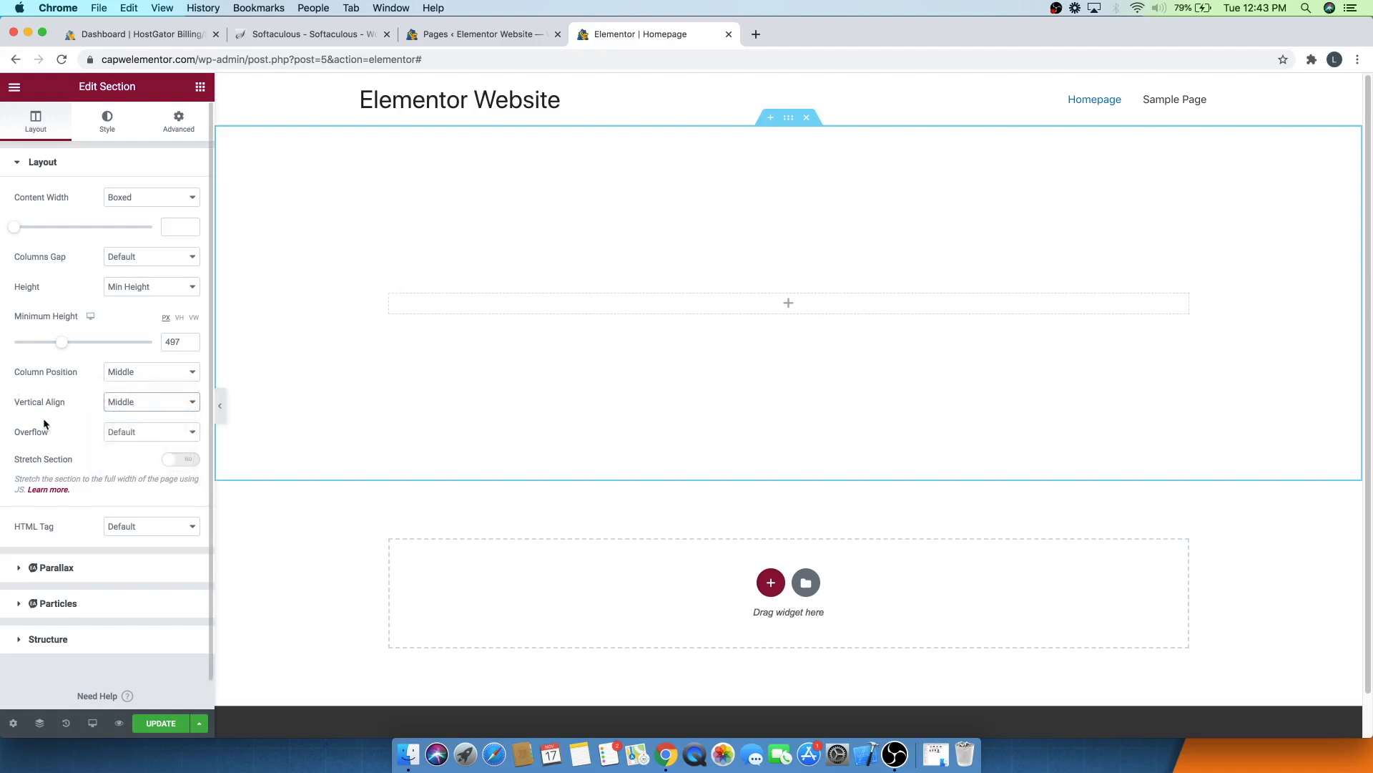
click(151, 432)
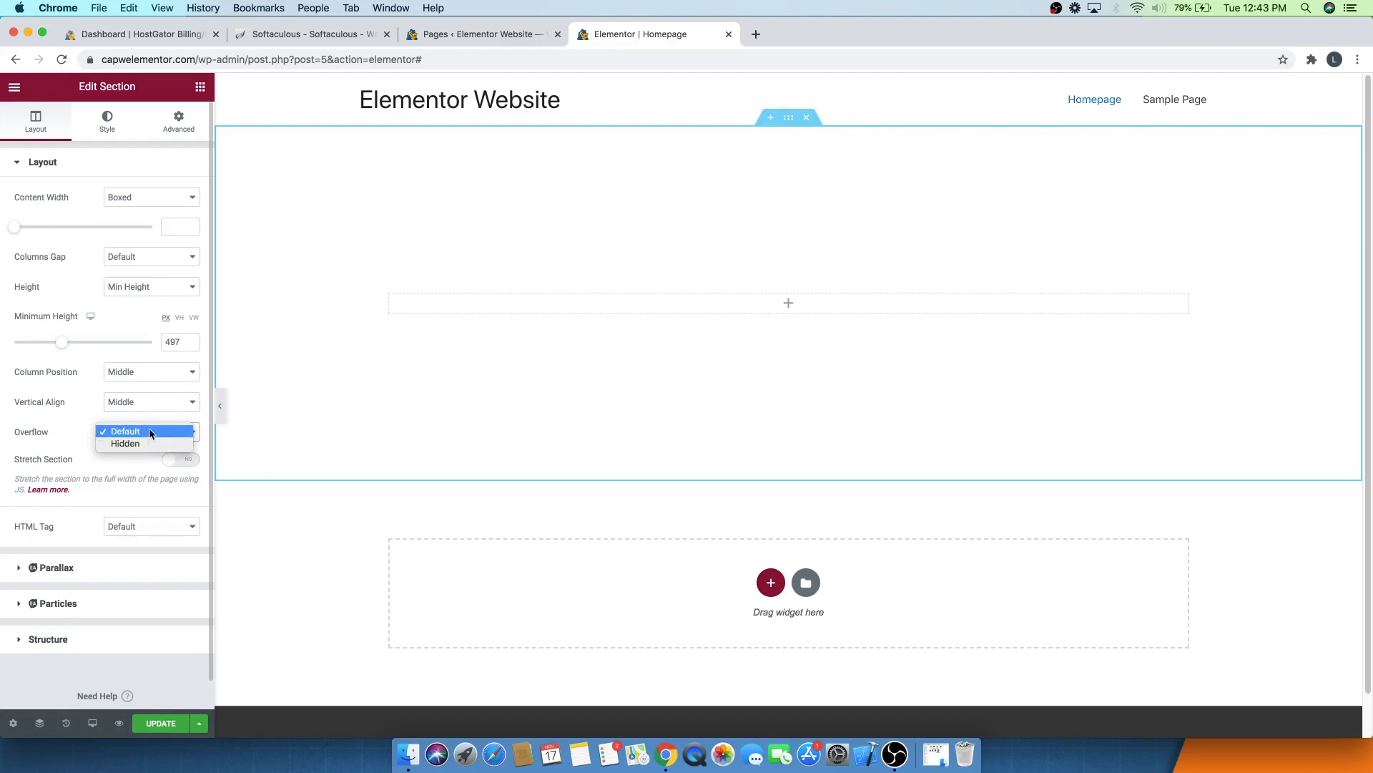
click(63, 429)
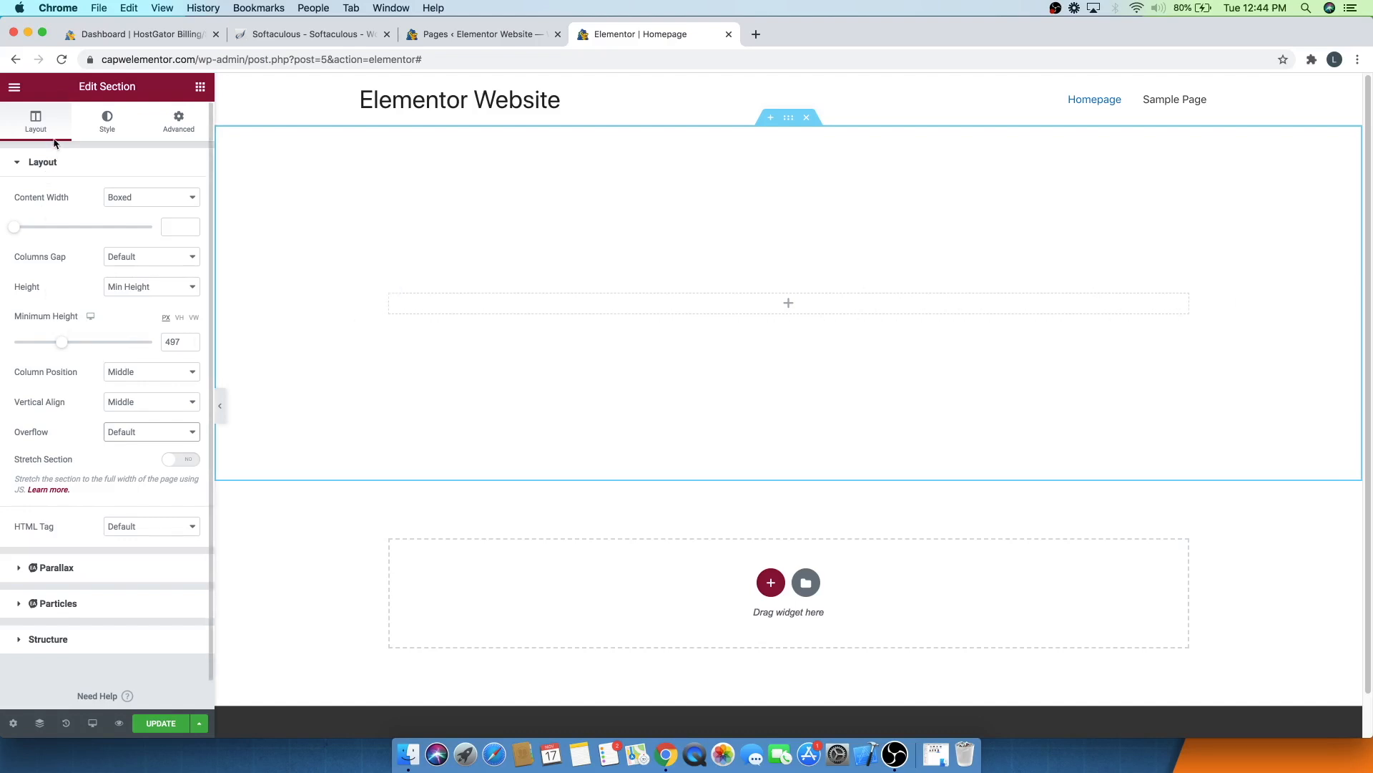
- Try a dark olive classic background color on the section, then reset the color
click(55, 162)
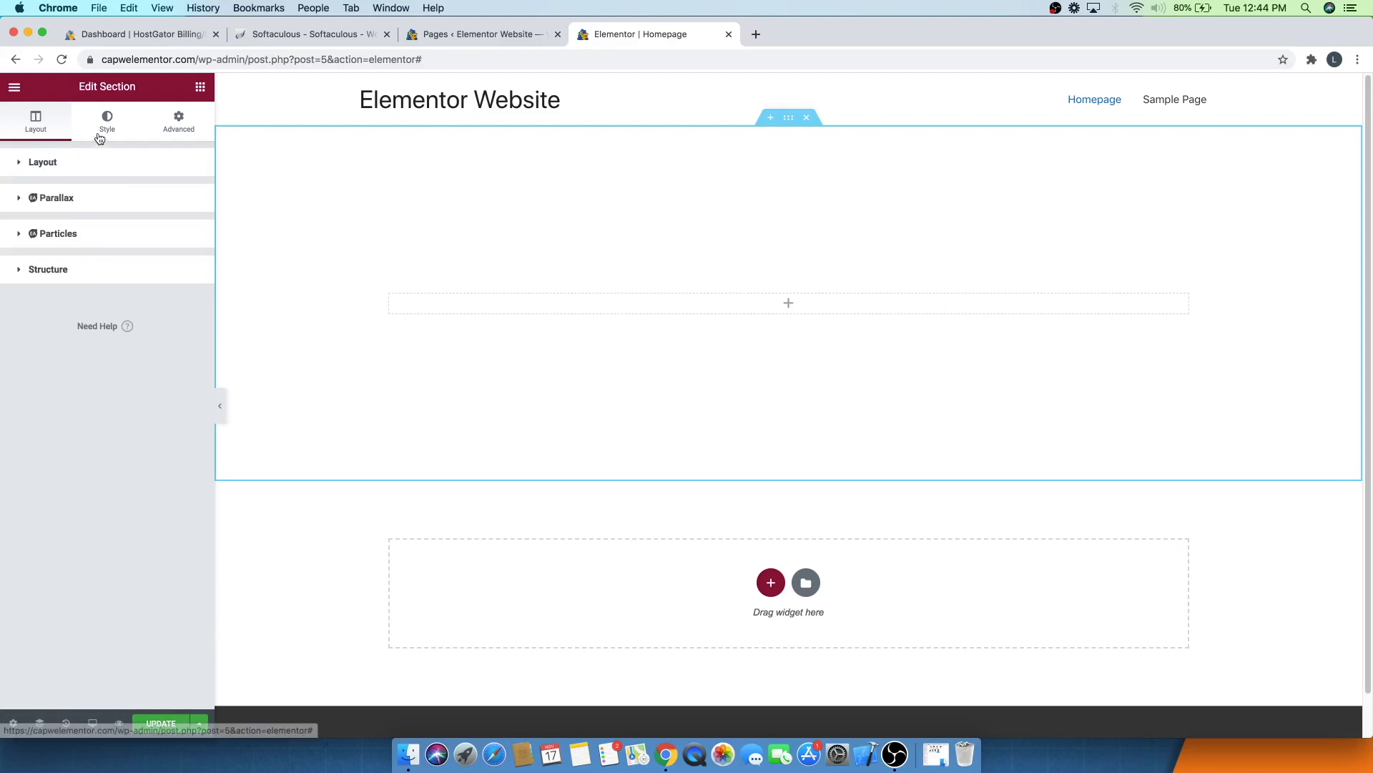
click(90, 133)
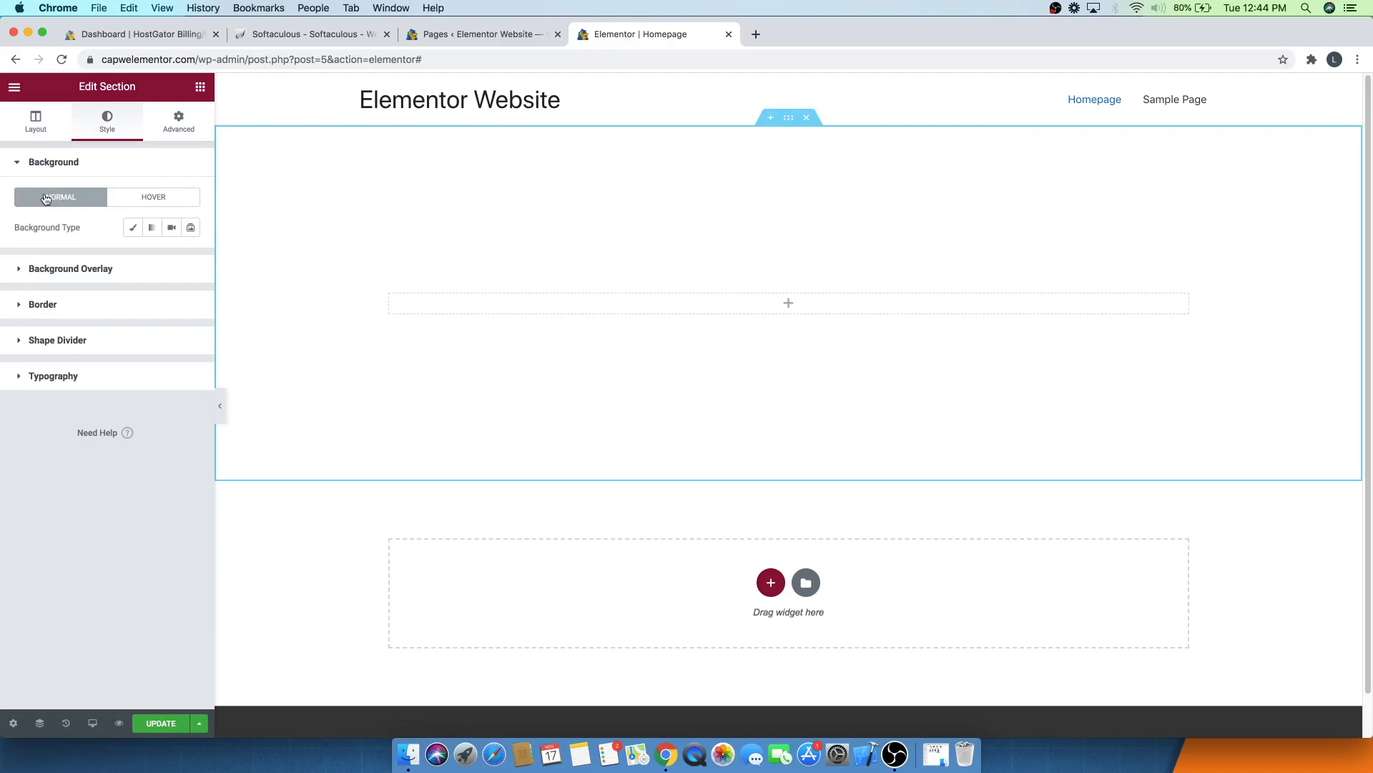
click(133, 229)
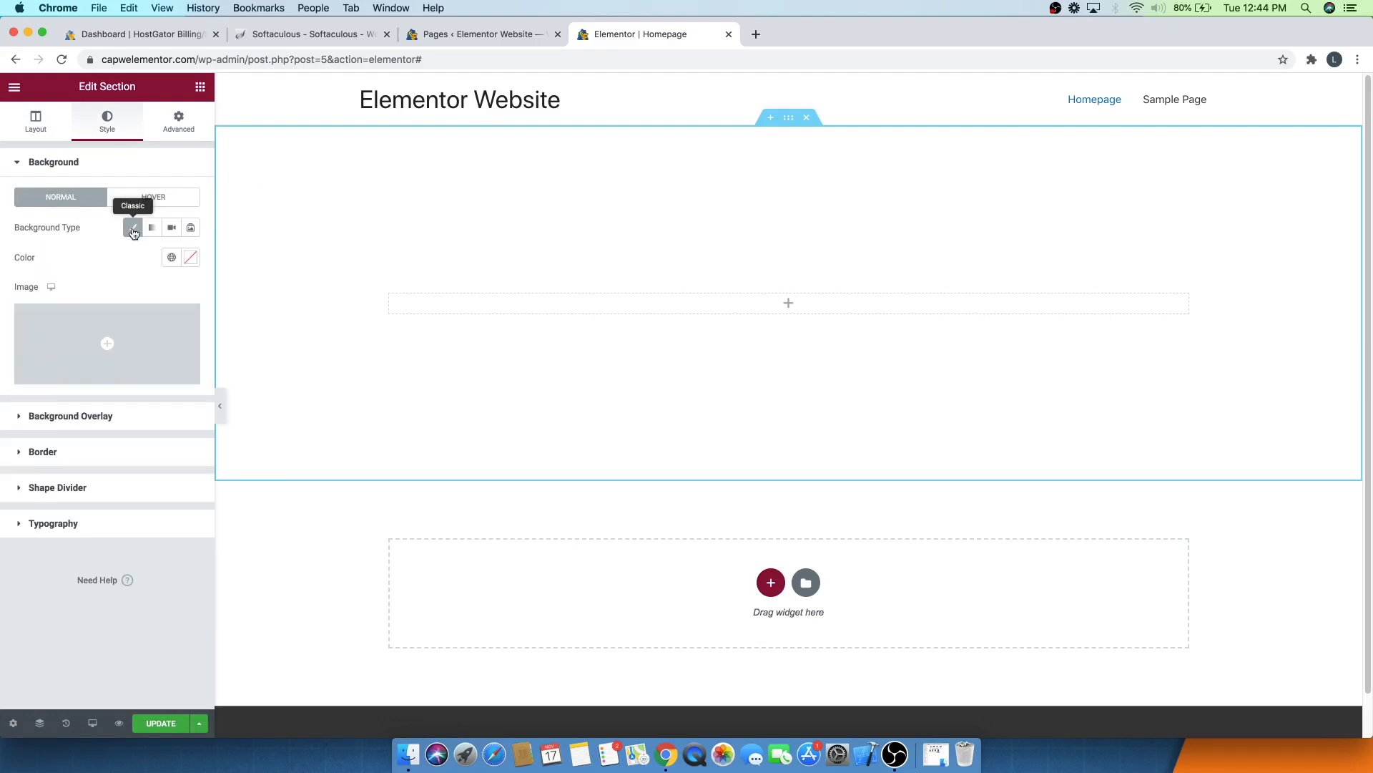
click(189, 258)
drag(122, 359, 115, 395)
drag(110, 442, 58, 439)
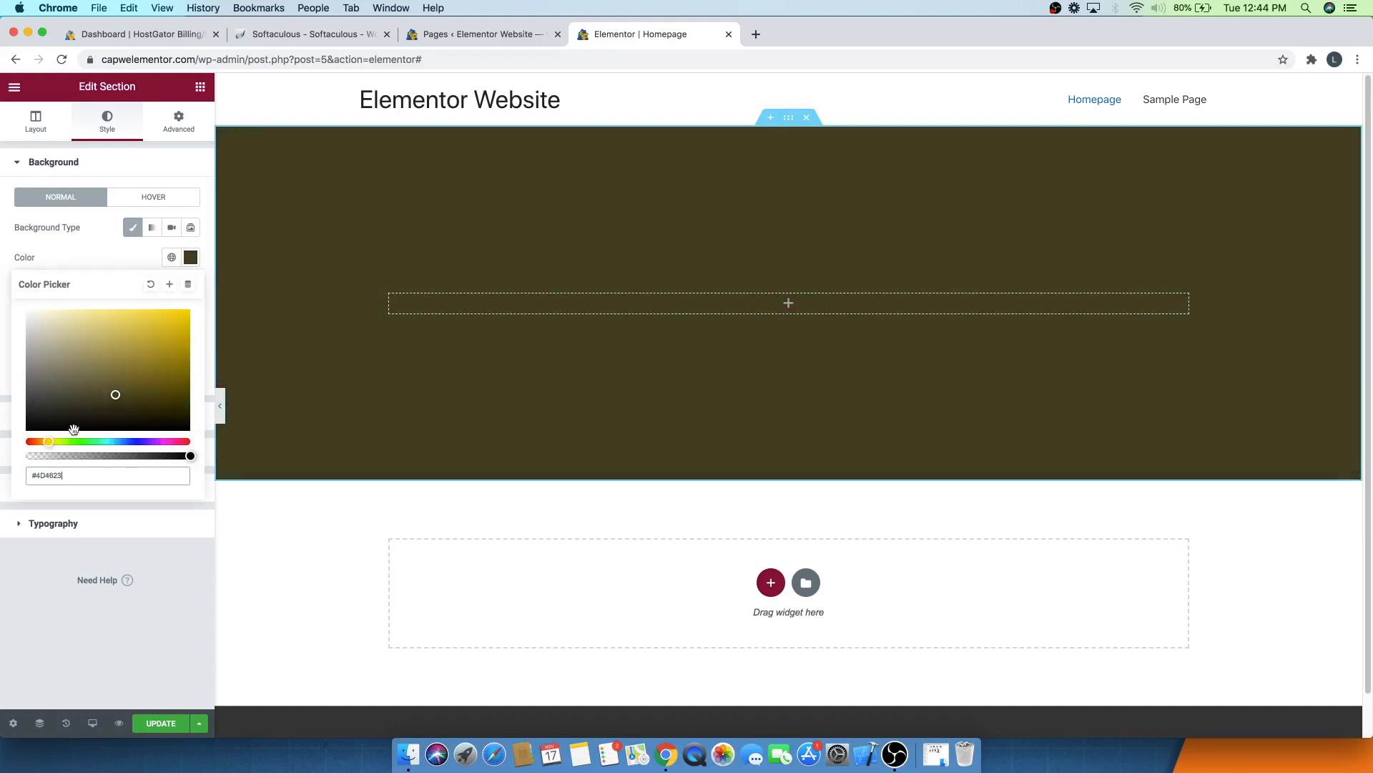
click(149, 283)
click(130, 255)
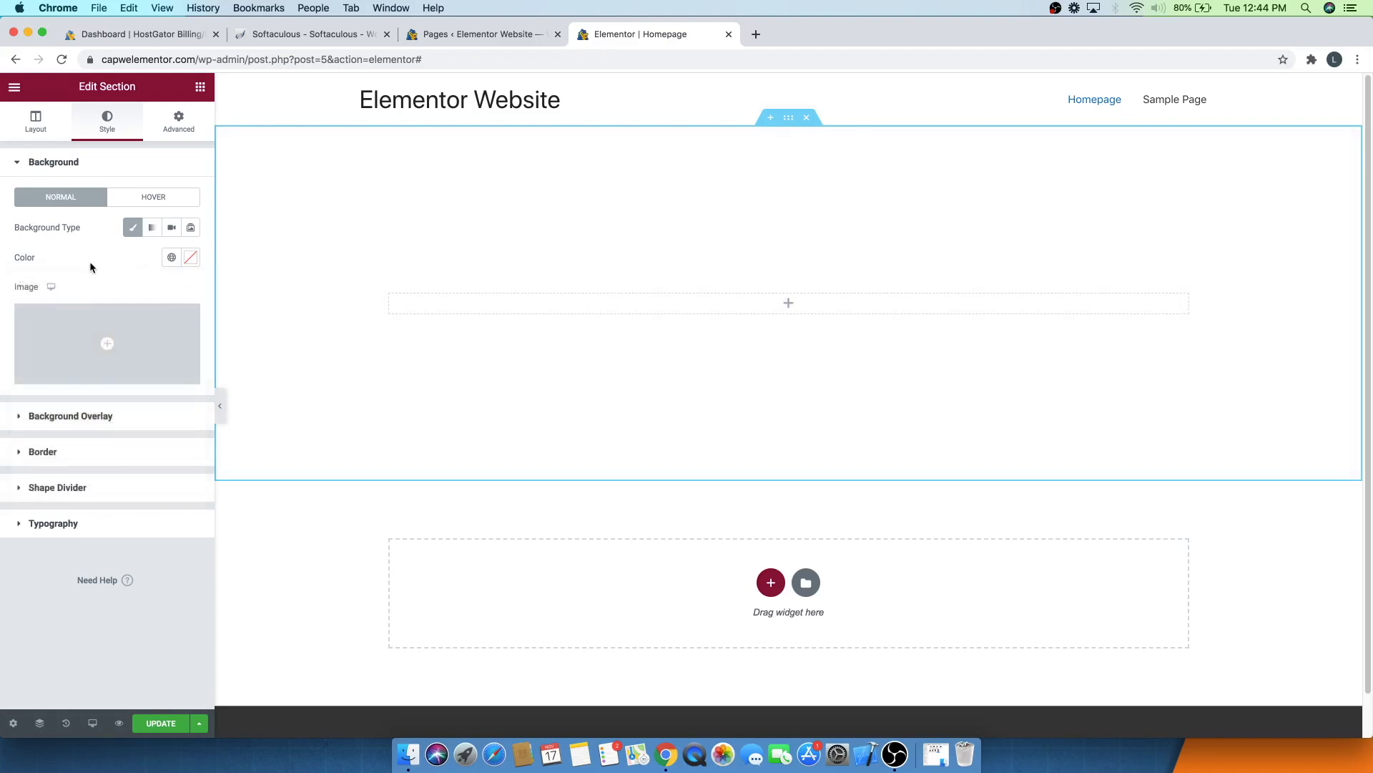
- Explore the background image, gradient, video and slideshow options without adding any media
click(87, 340)
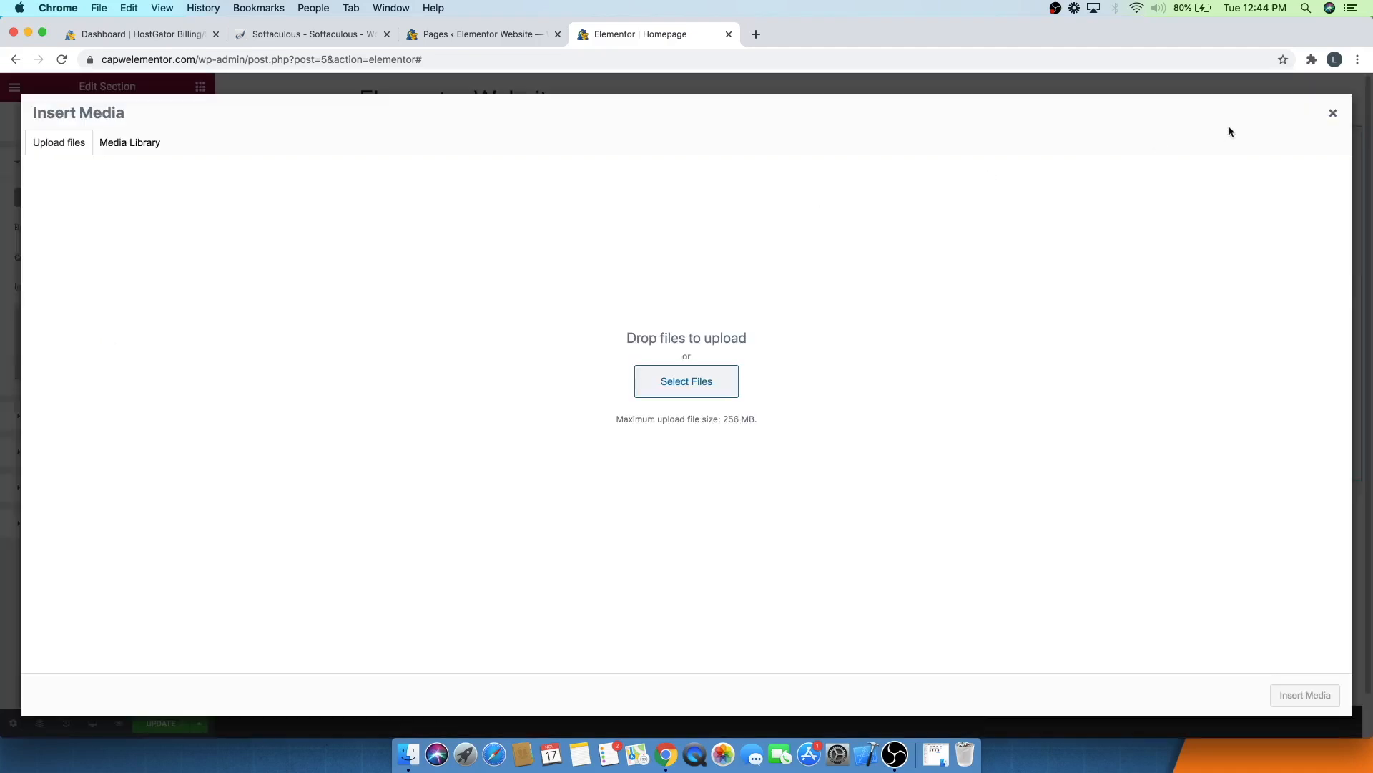
click(1332, 112)
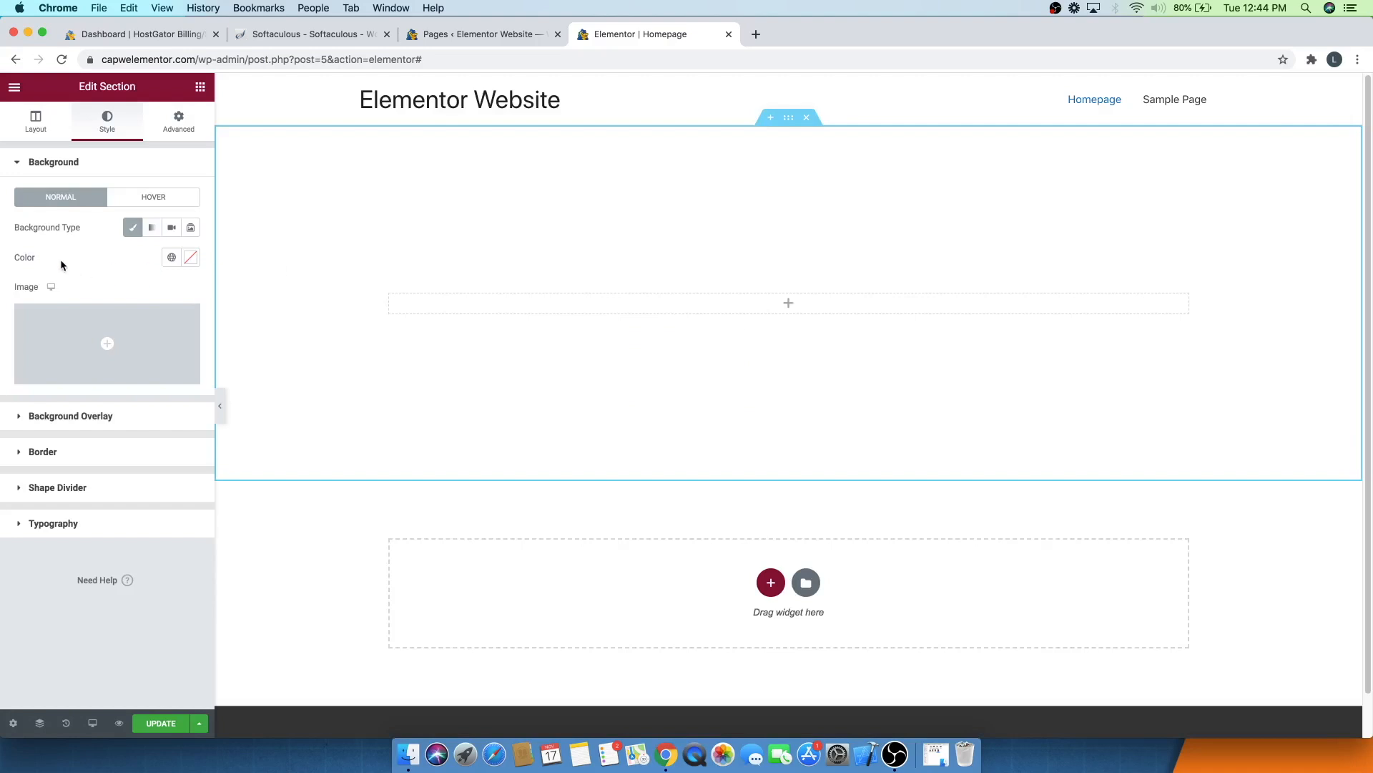
click(152, 231)
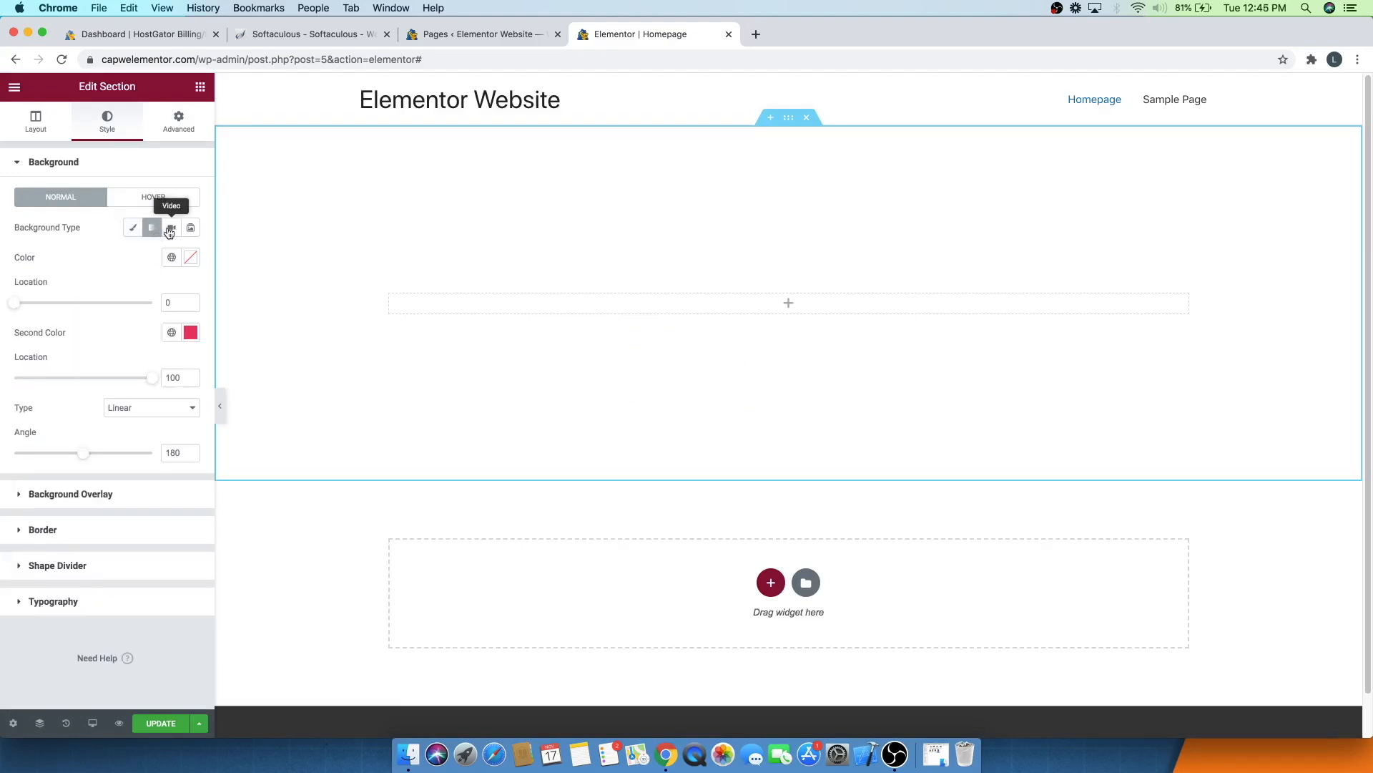
click(172, 228)
click(191, 229)
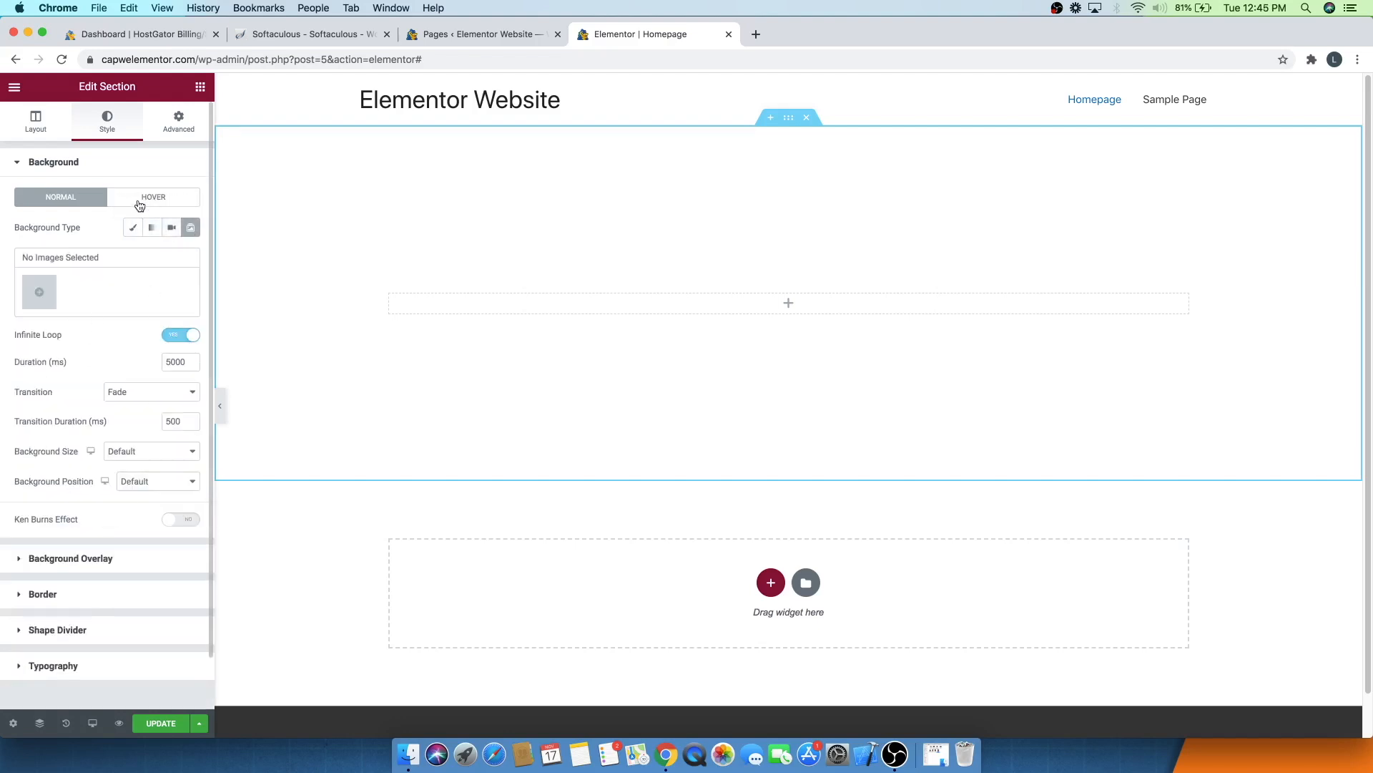
- Browse the section's Advanced and Motion Effects settings
click(169, 133)
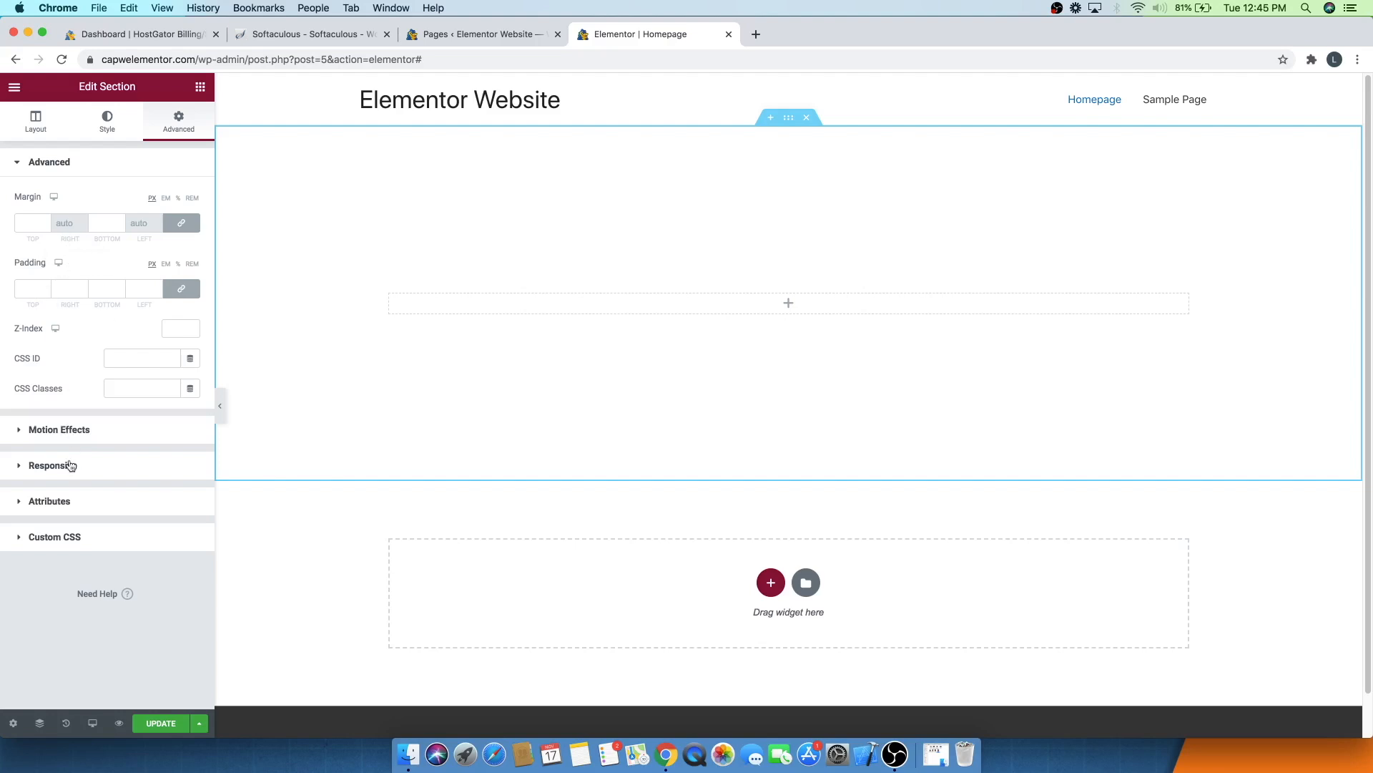
click(69, 430)
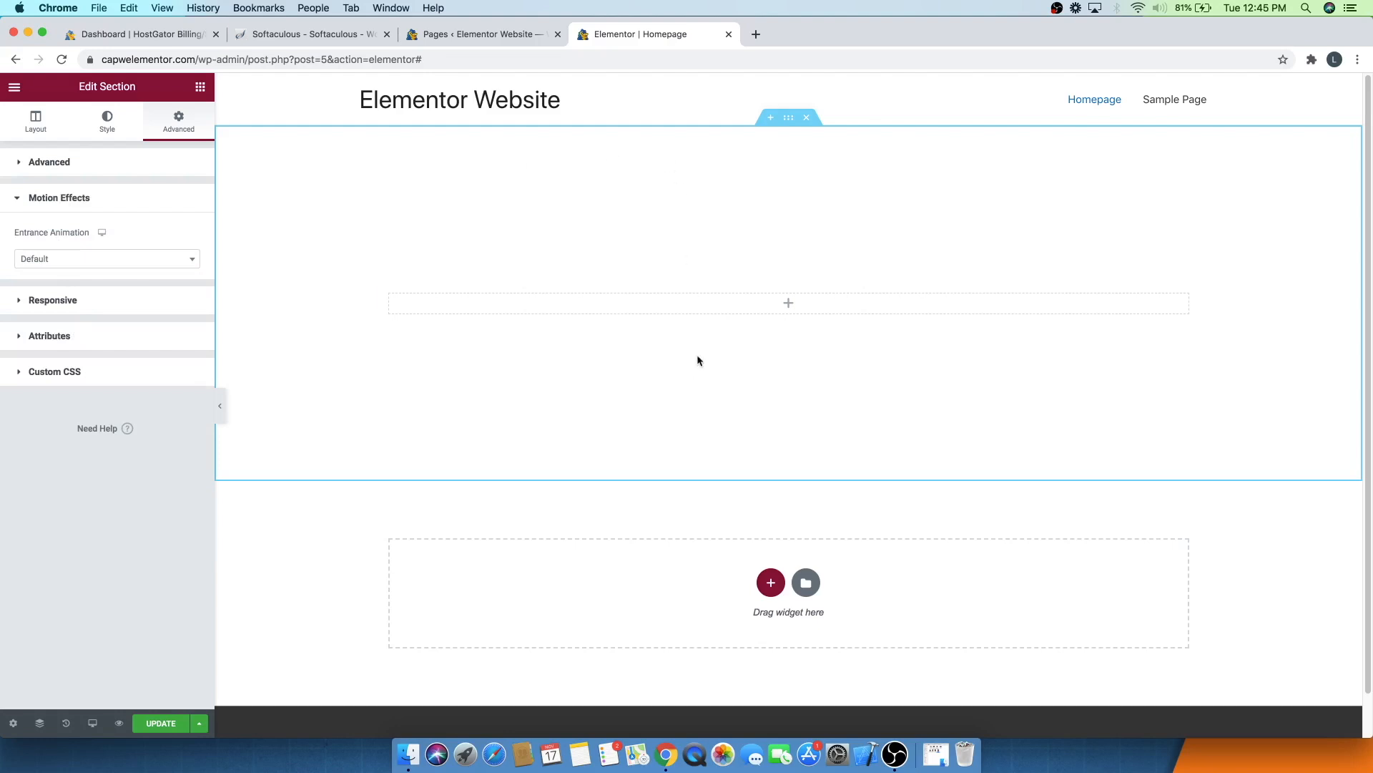
click(29, 118)
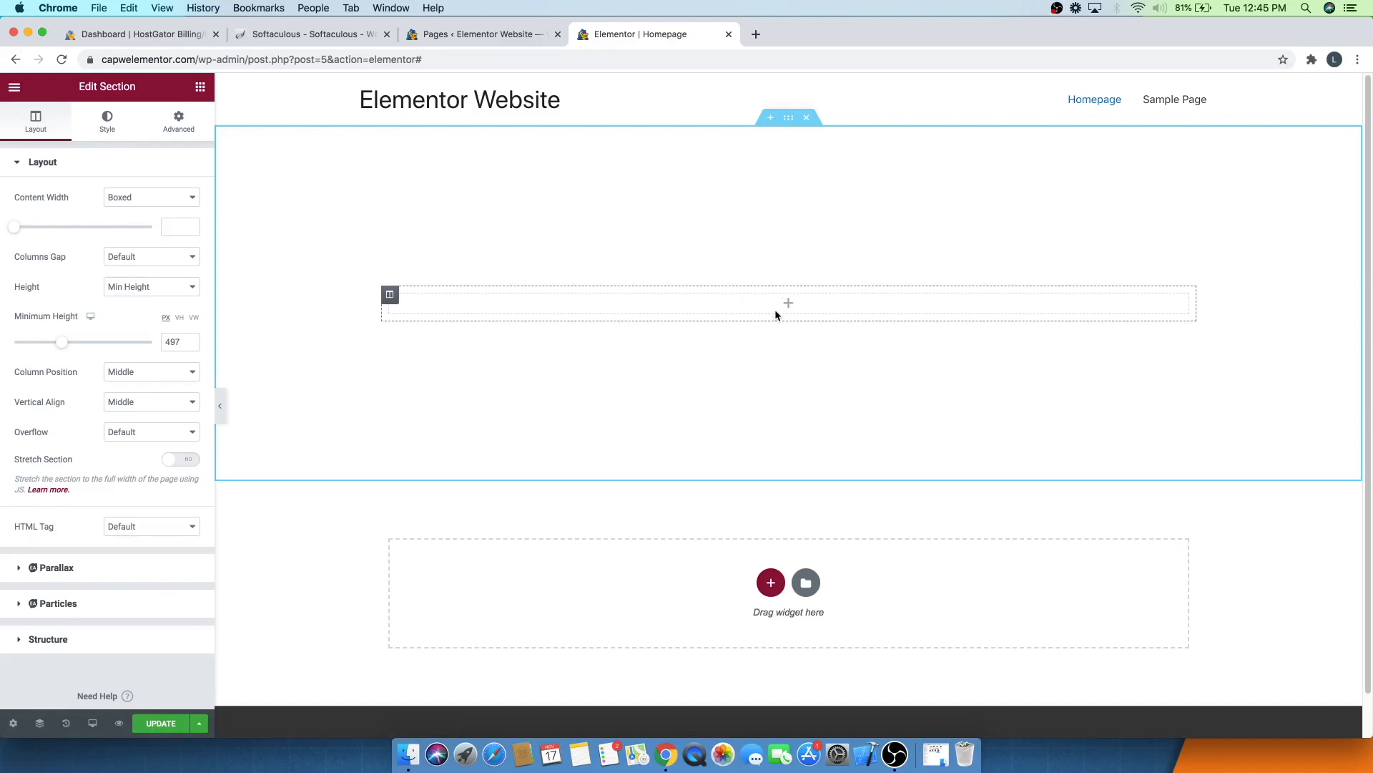
- Add a Heading widget into the section's column
click(199, 90)
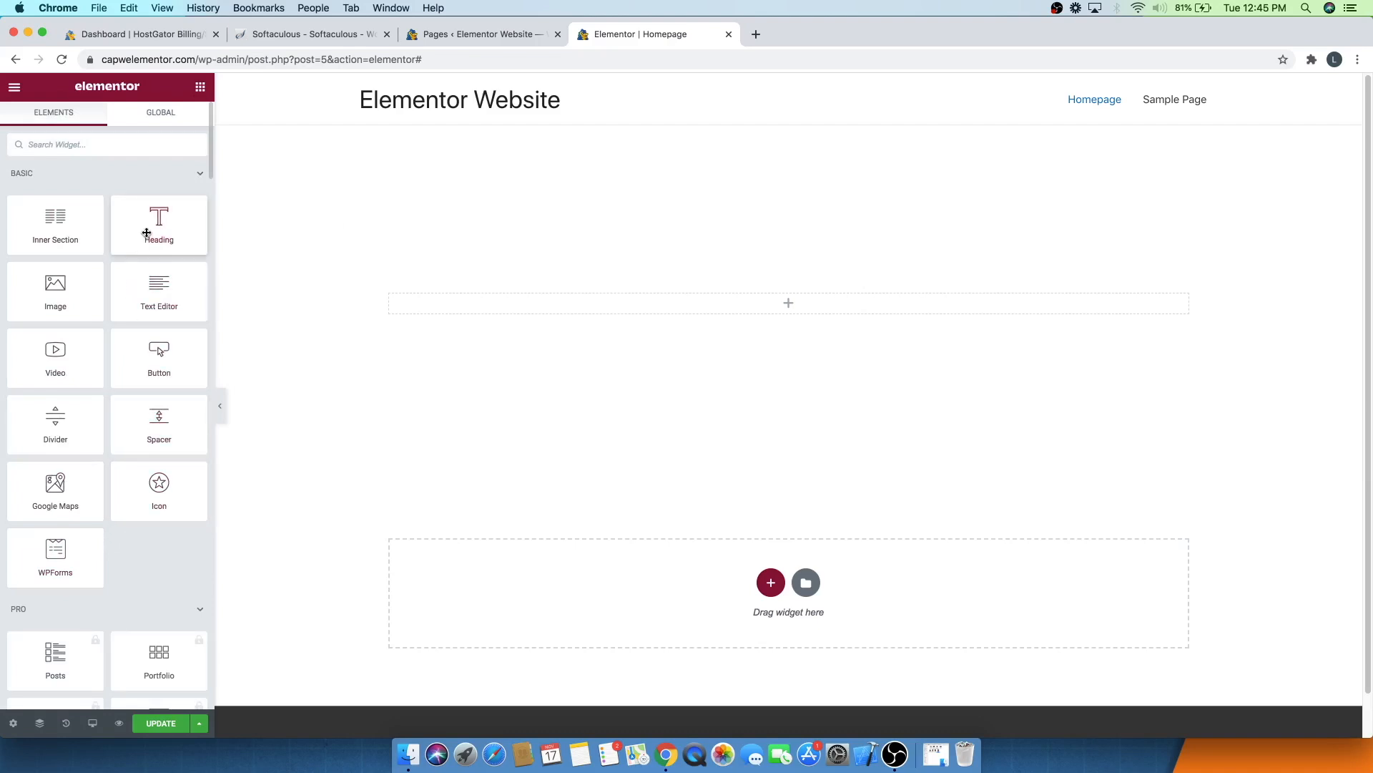
drag(146, 227, 771, 306)
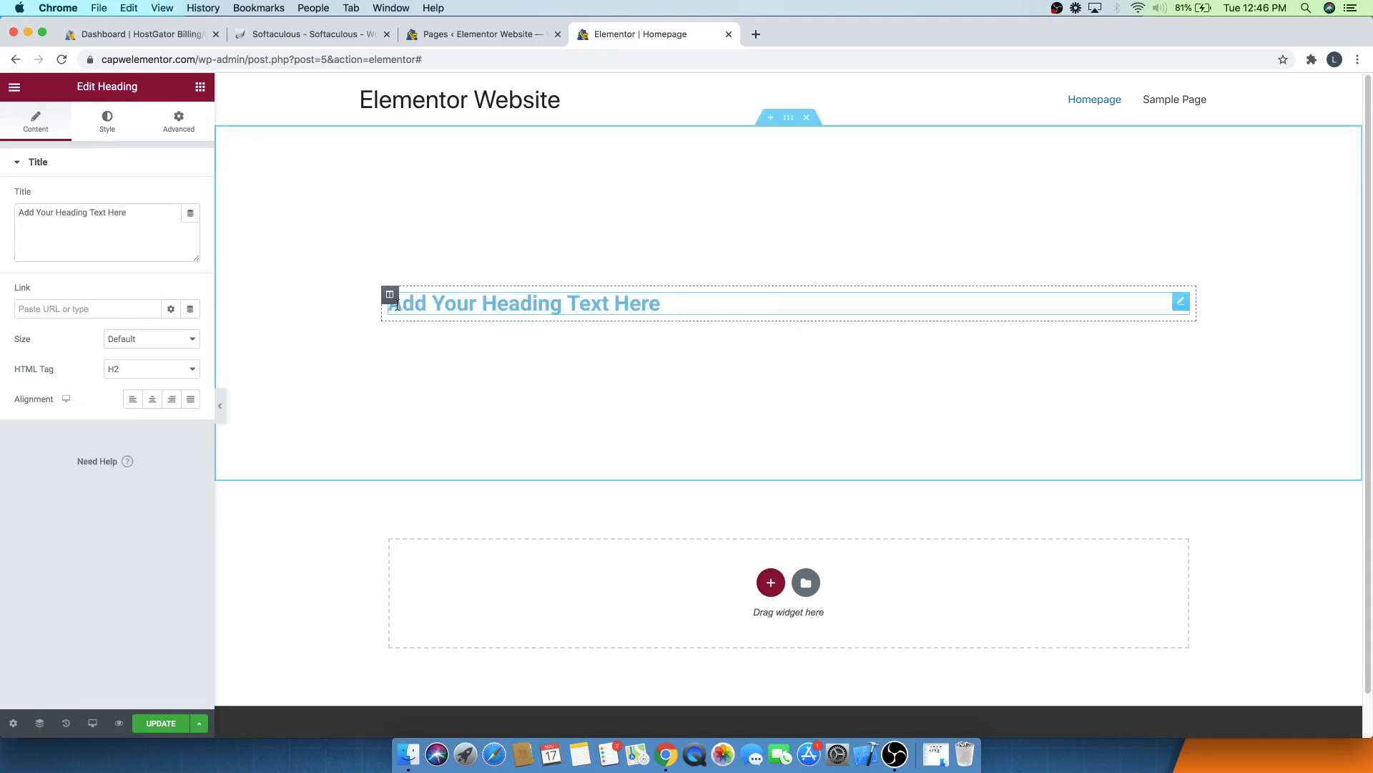
double_click(421, 303)
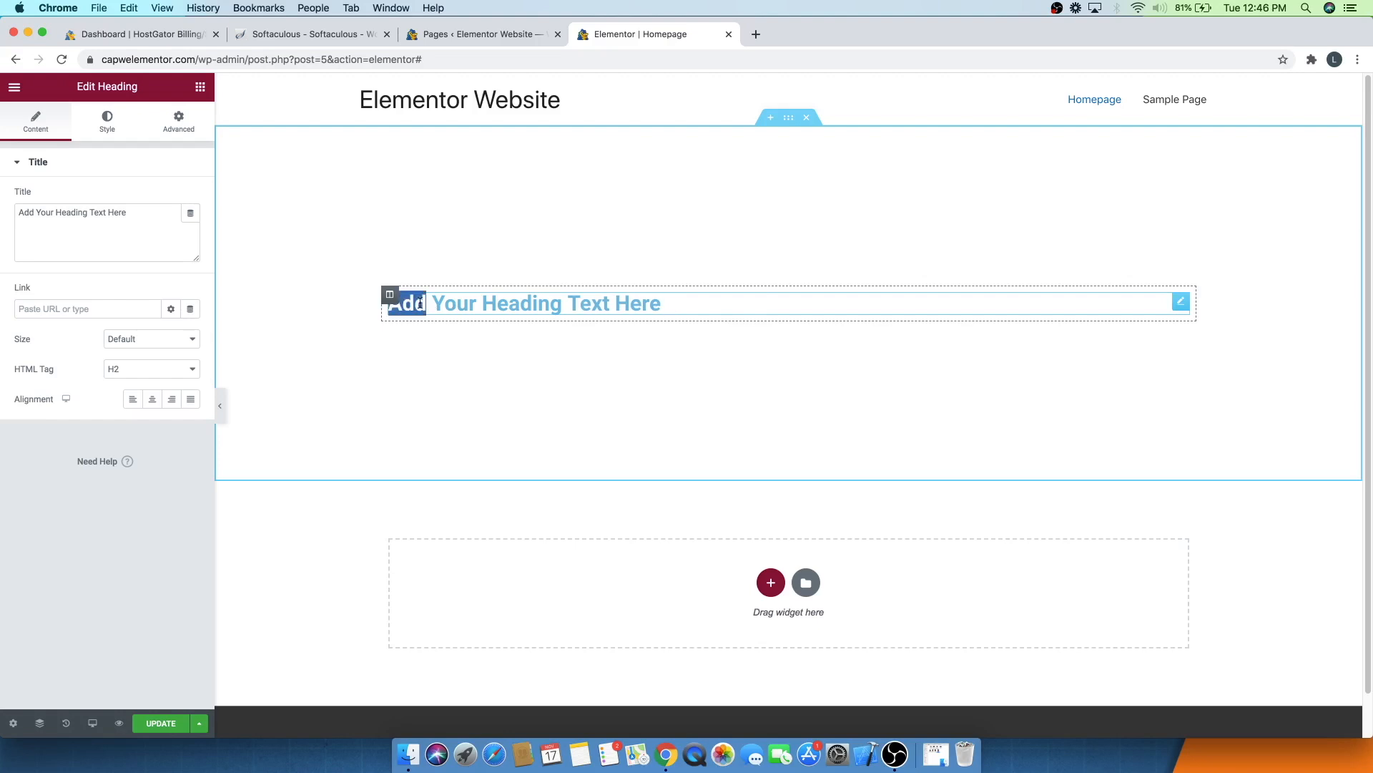
click(466, 297)
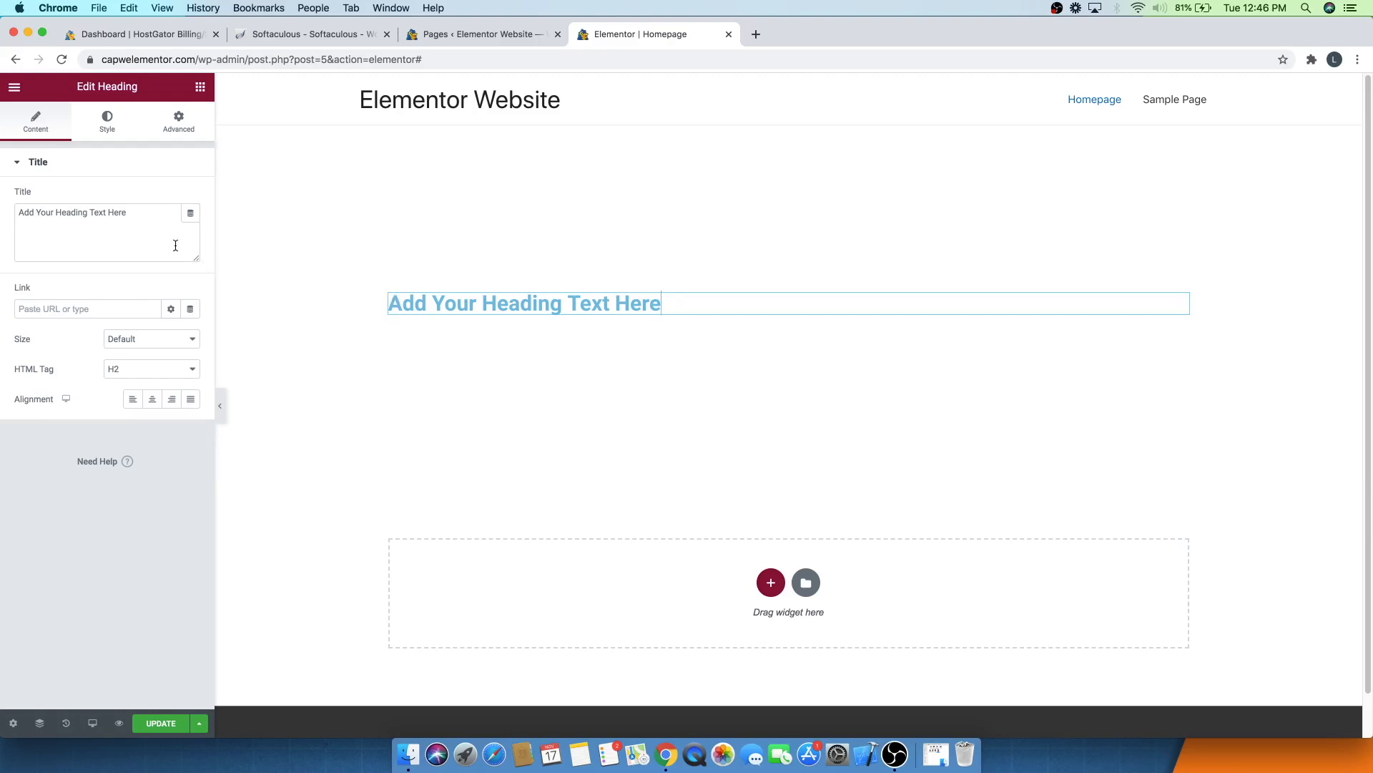
- Replace the heading's placeholder title with "Elementor Website"
click(142, 212)
key(BackSpace)
key(BackSpace)
key(BackSpace)
key(BackSpace)
key(BackSpace)
key(BackSpace)
key(BackSpace)
key(BackSpace)
key(BackSpace)
key(BackSpace)
key(BackSpace)
key(BackSpace)
key(BackSpace)
key(BackSpace)
key(BackSpace)
key(BackSpace)
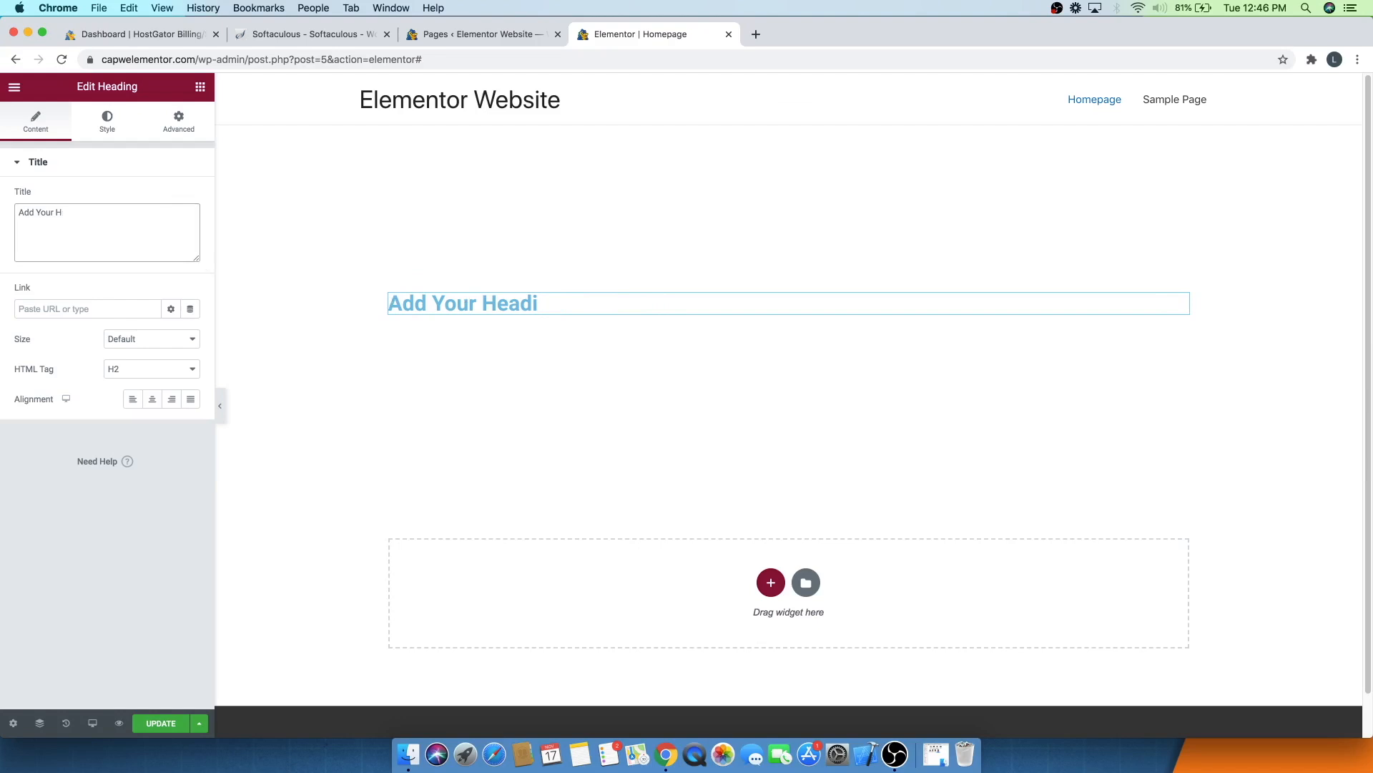
key(BackSpace)
key(BackSpace)
key(BackSpace)
key(BackSpace)
key(BackSpace)
key(BackSpace)
key(BackSpace)
key(BackSpace)
key(BackSpace)
key(BackSpace)
text(Elementor Website)
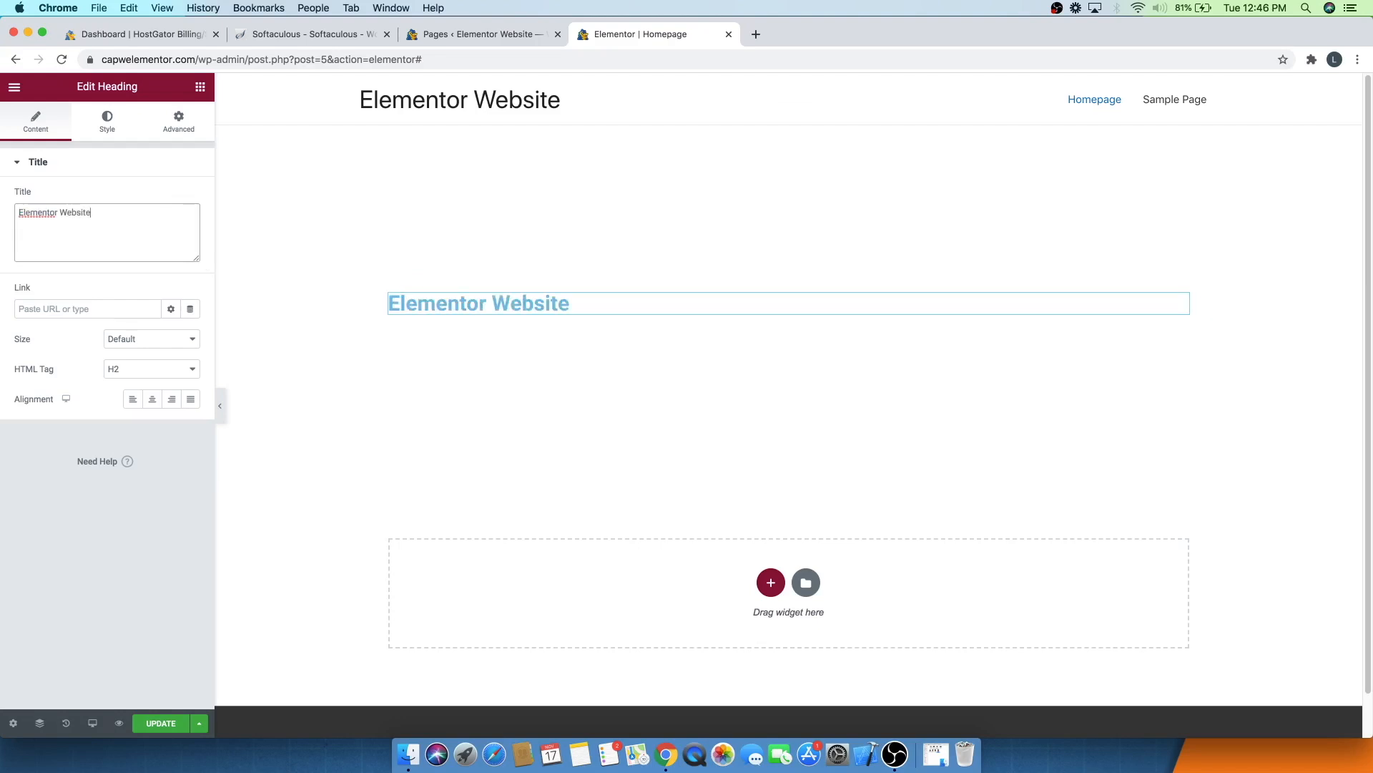
- Set the heading's text color to black in the style settings
click(108, 121)
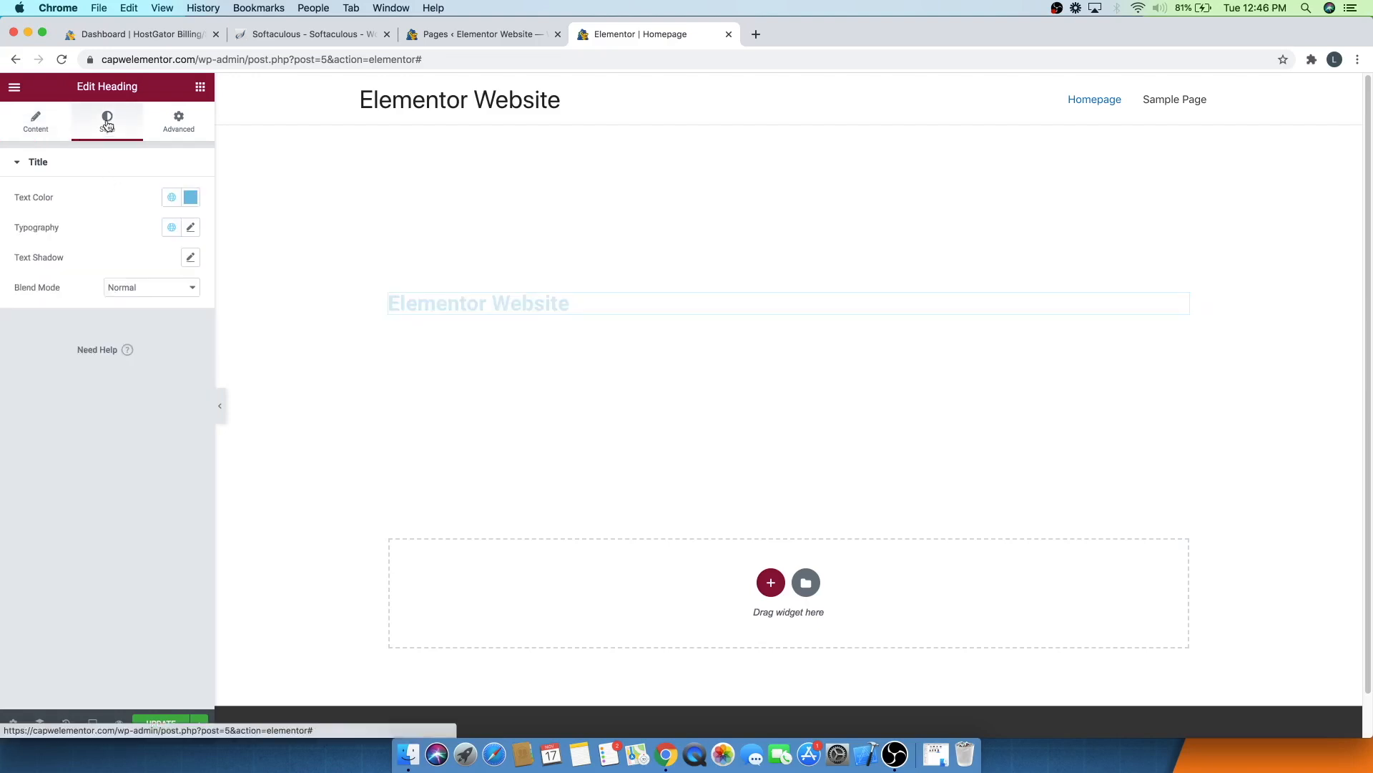
click(190, 198)
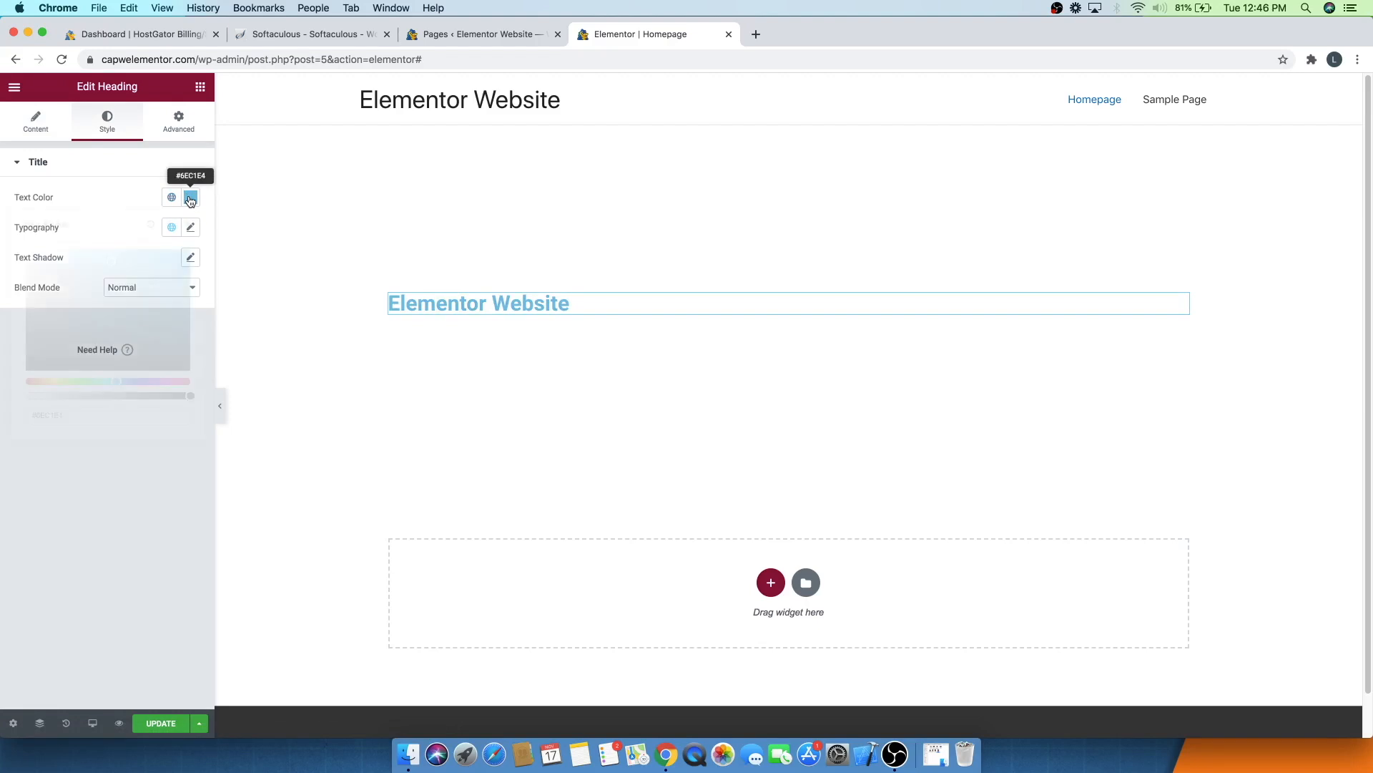
drag(77, 271, 9, 245)
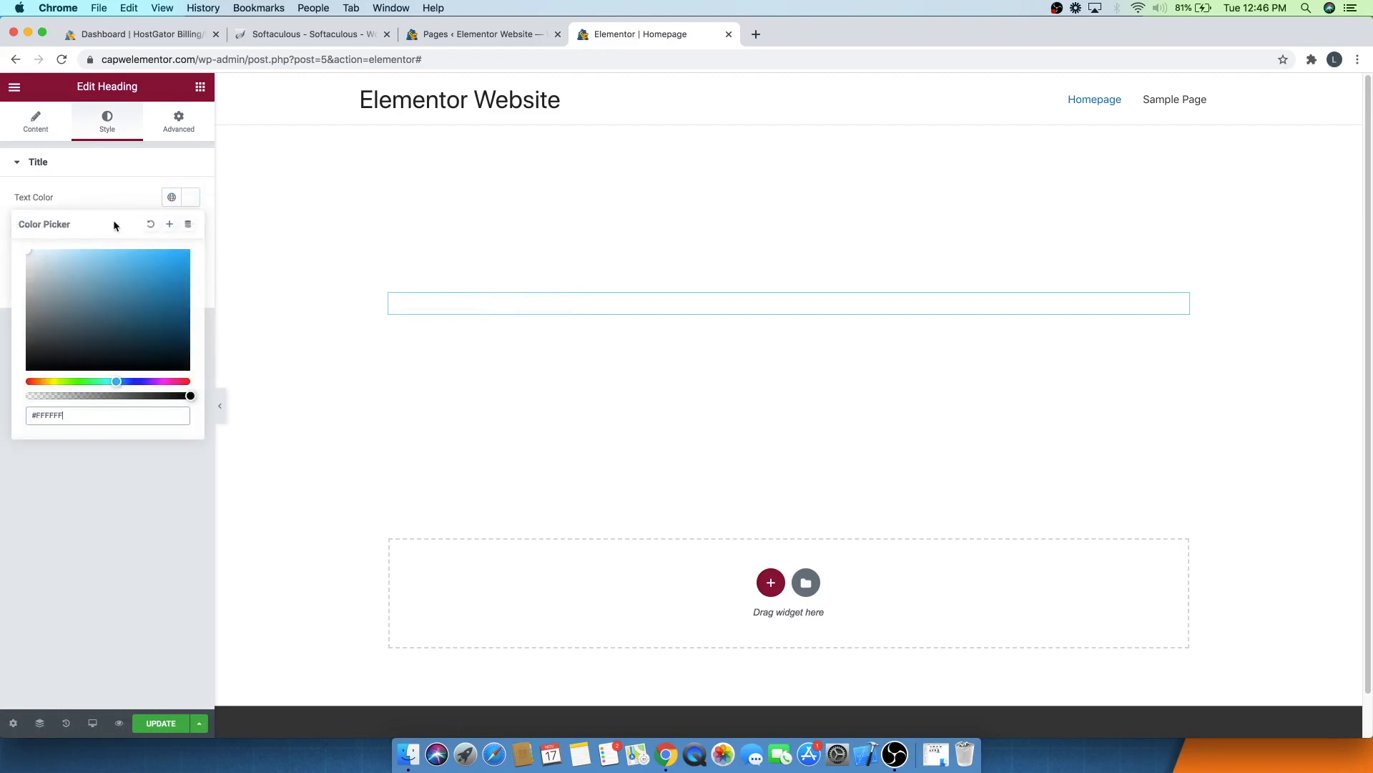
drag(95, 268, 10, 407)
click(90, 186)
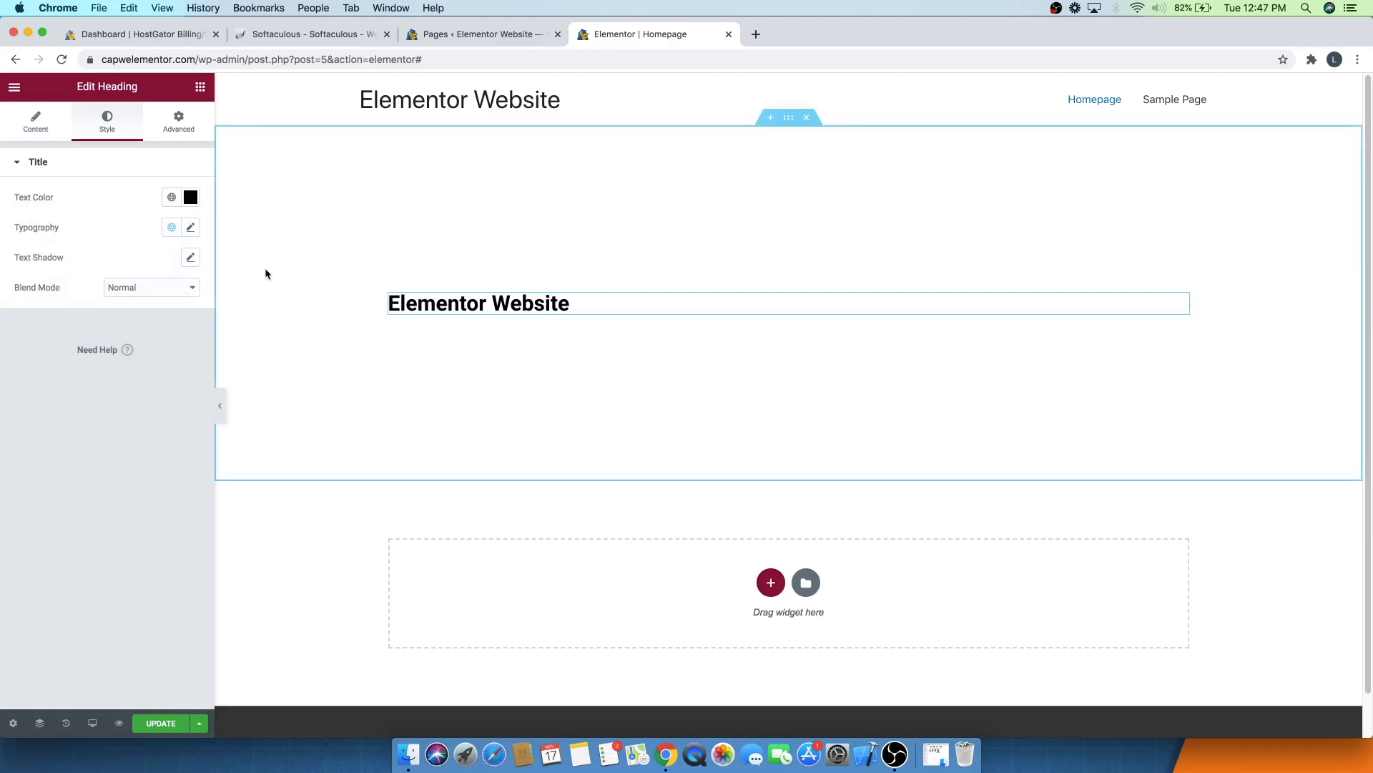
- Open the heading's typography options, browse the font families keeping Roboto, and set the font size to 35 px
click(191, 228)
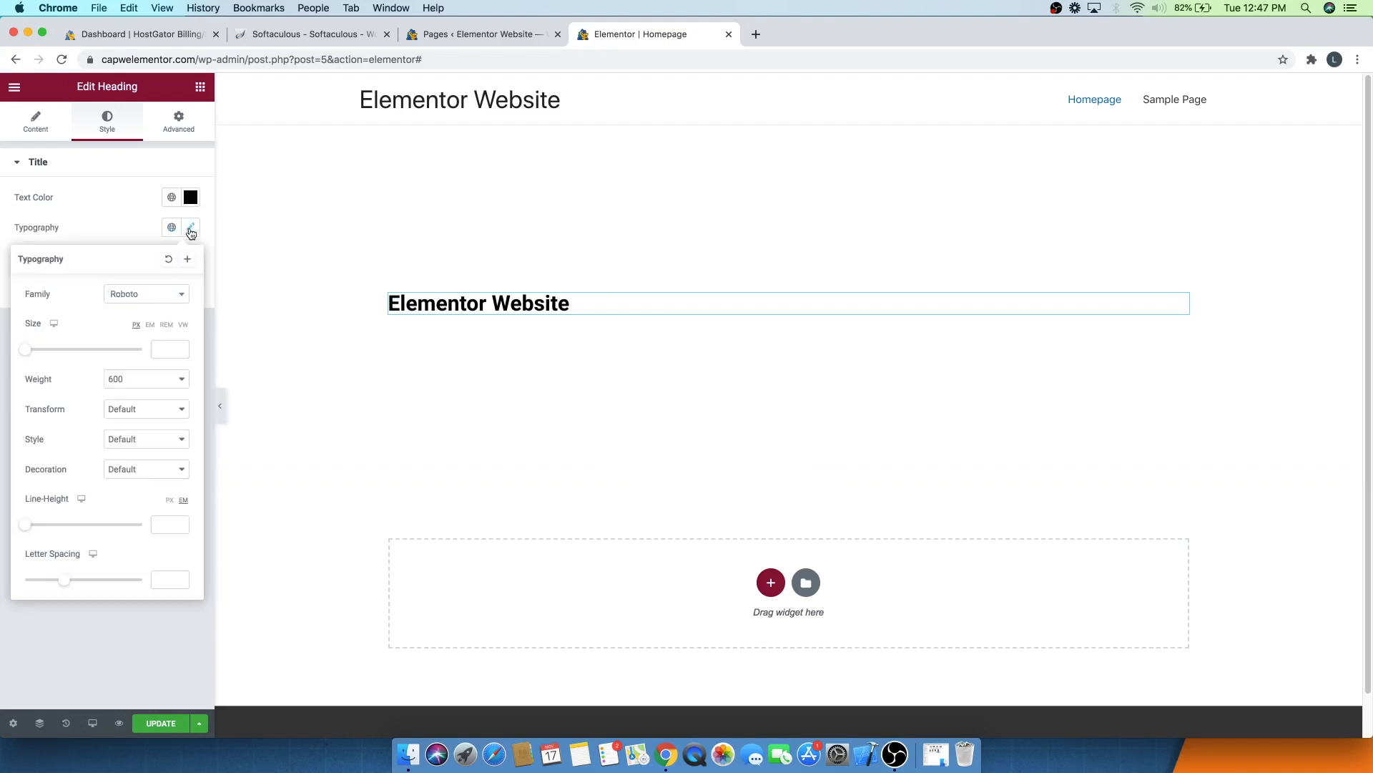
click(136, 295)
scroll(137, 360, down, 2)
scroll(138, 360, down, 10)
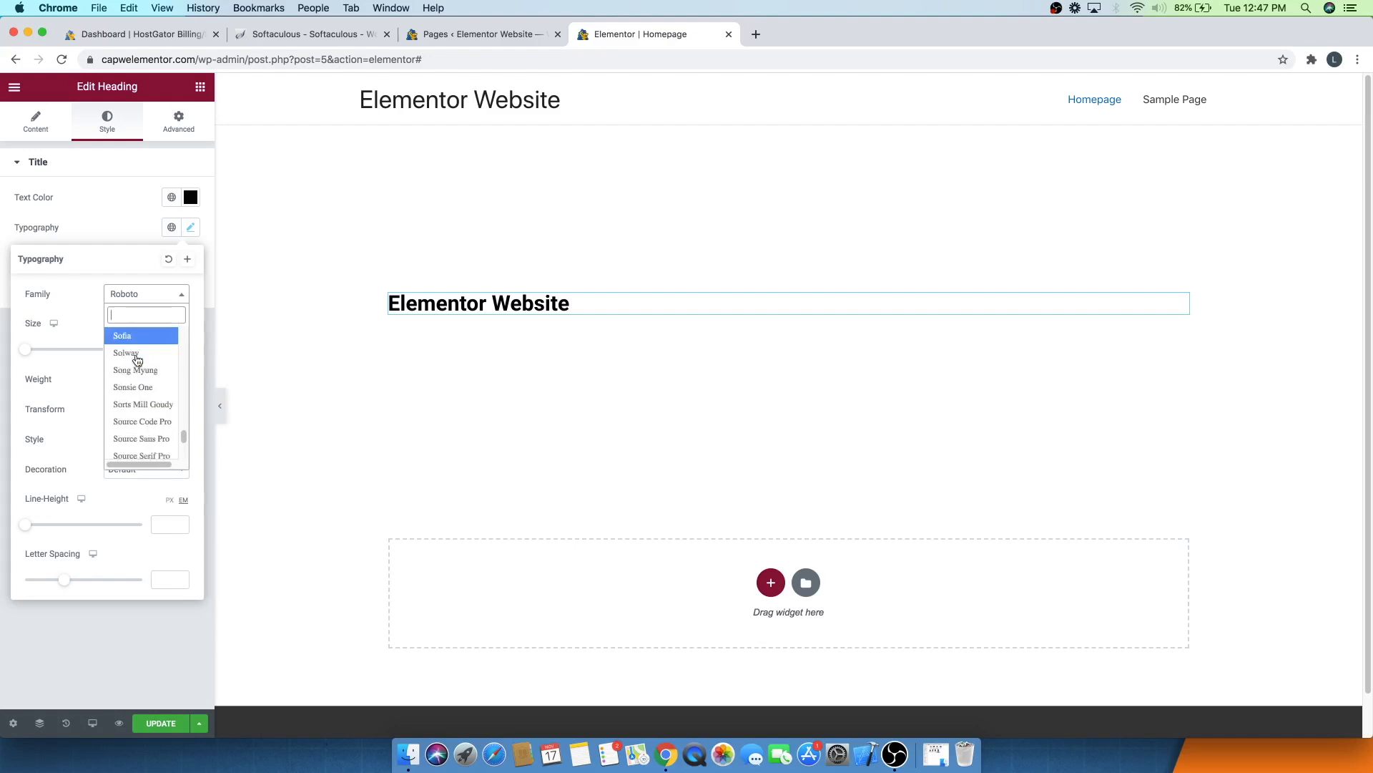
scroll(137, 360, down, 10)
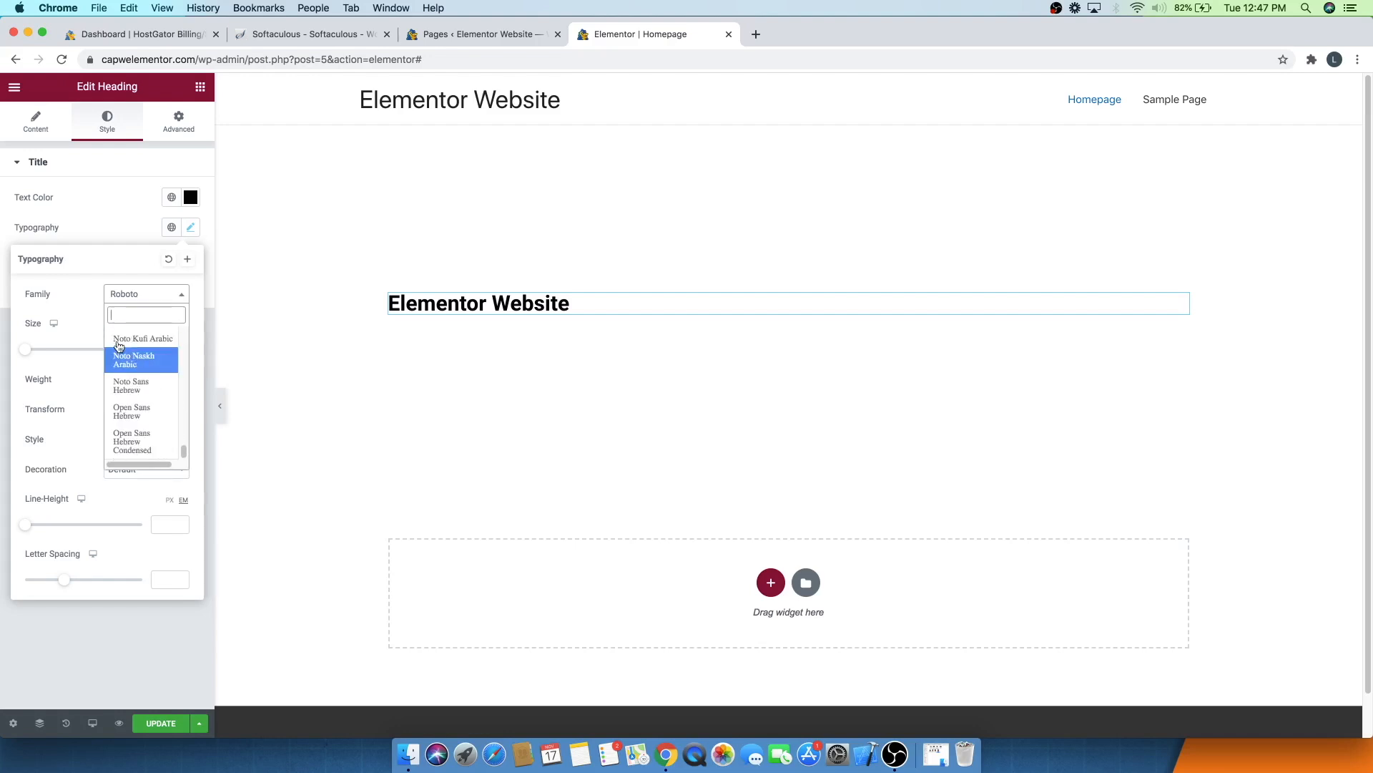
click(74, 290)
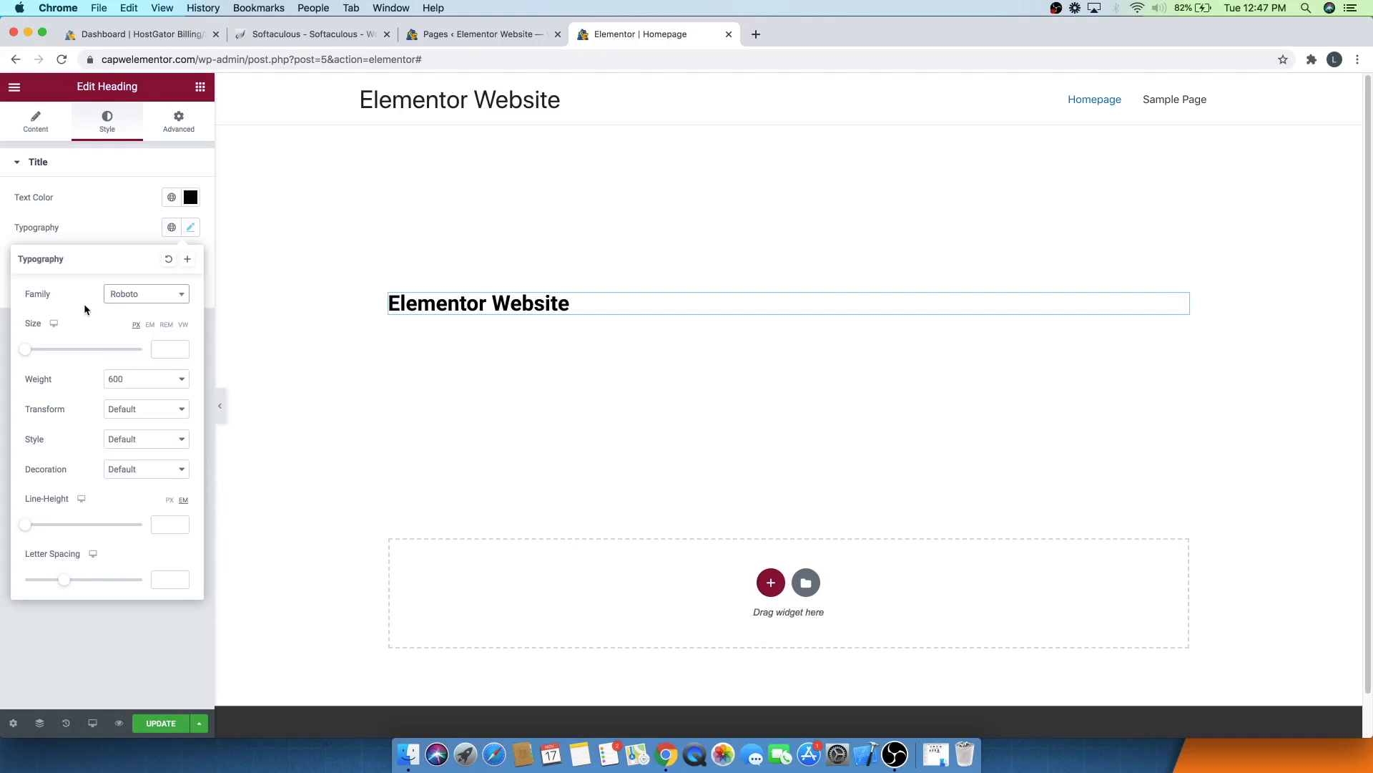
mouse_move(29, 351)
mouse_down()
mouse_move(95, 355)
mouse_move(28, 350)
mouse_move(49, 347)
mouse_up()
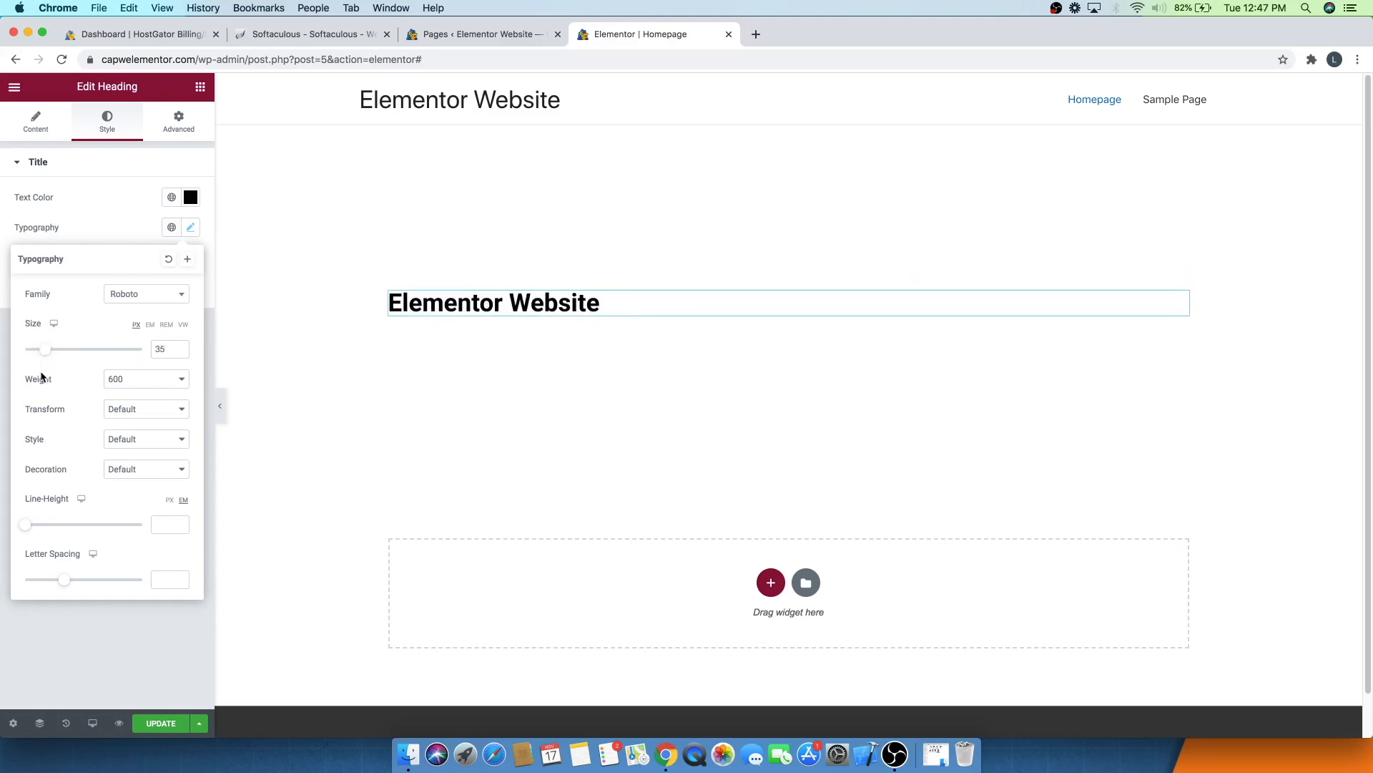
- Try font weights 200 and 900 on the heading, then return the weight to 600
click(126, 381)
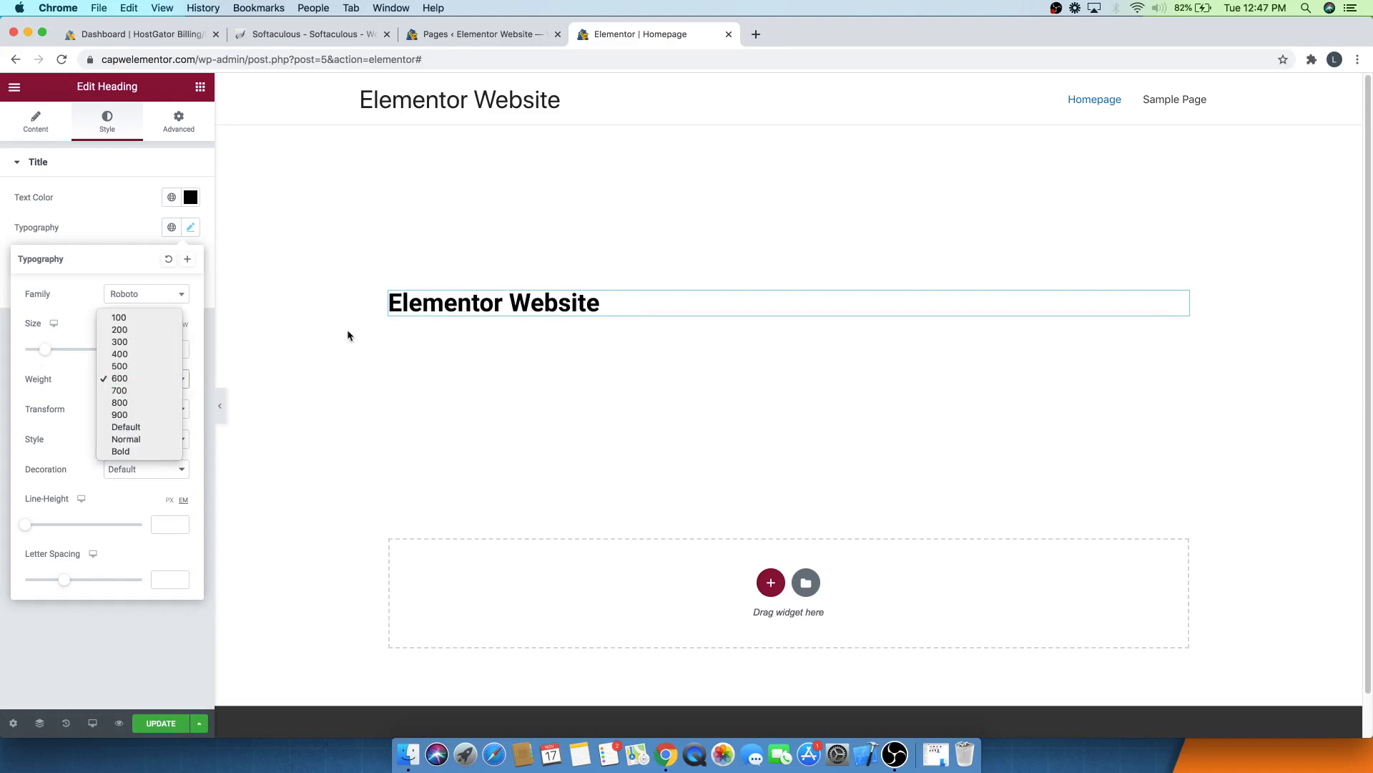
click(120, 330)
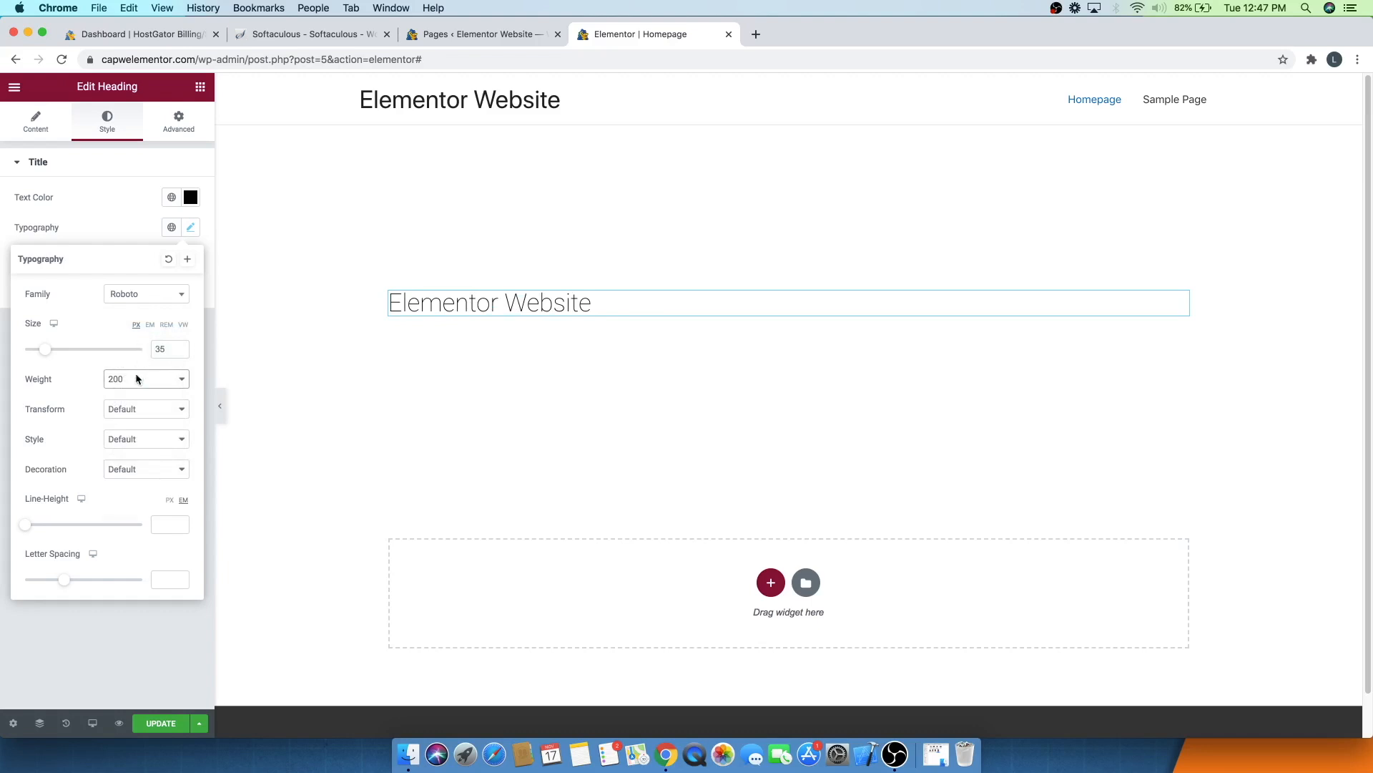
click(136, 378)
click(130, 363)
click(131, 369)
click(131, 477)
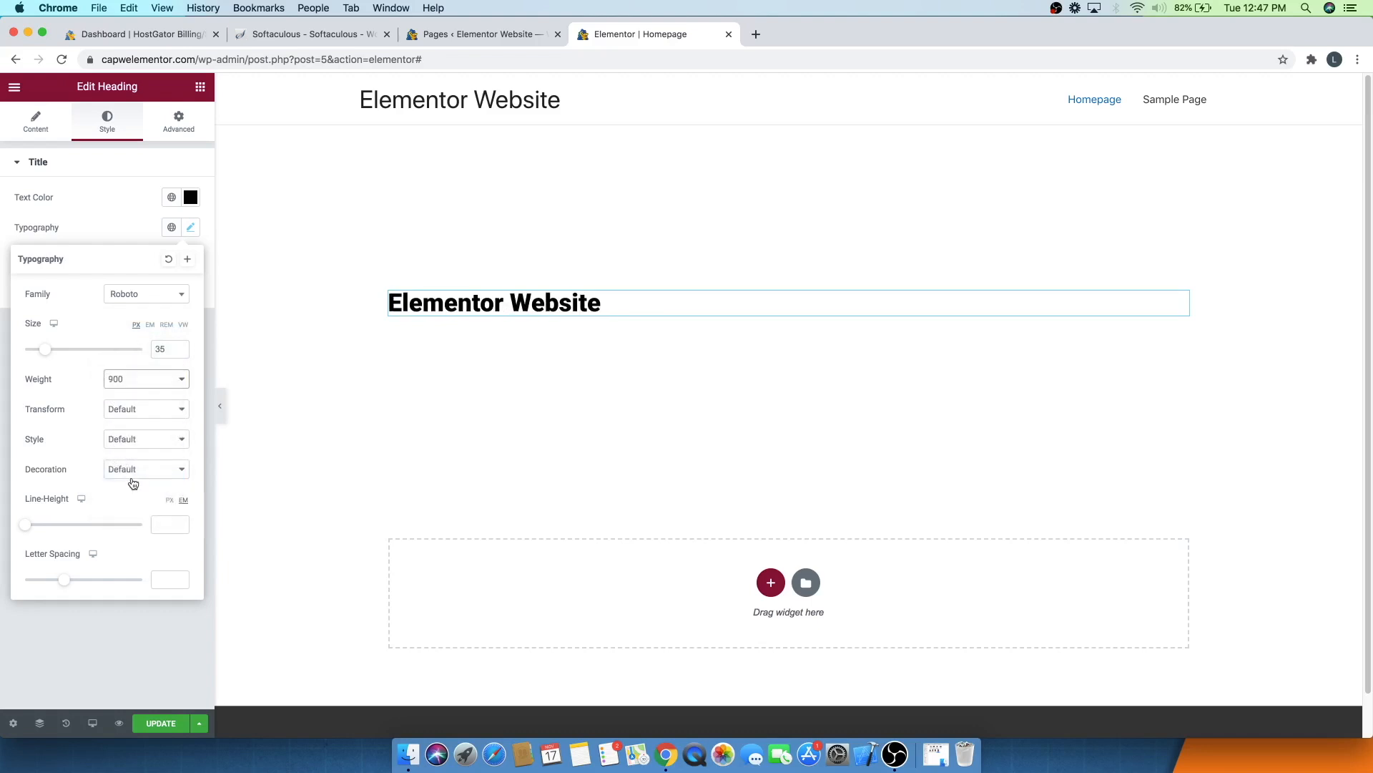
click(132, 378)
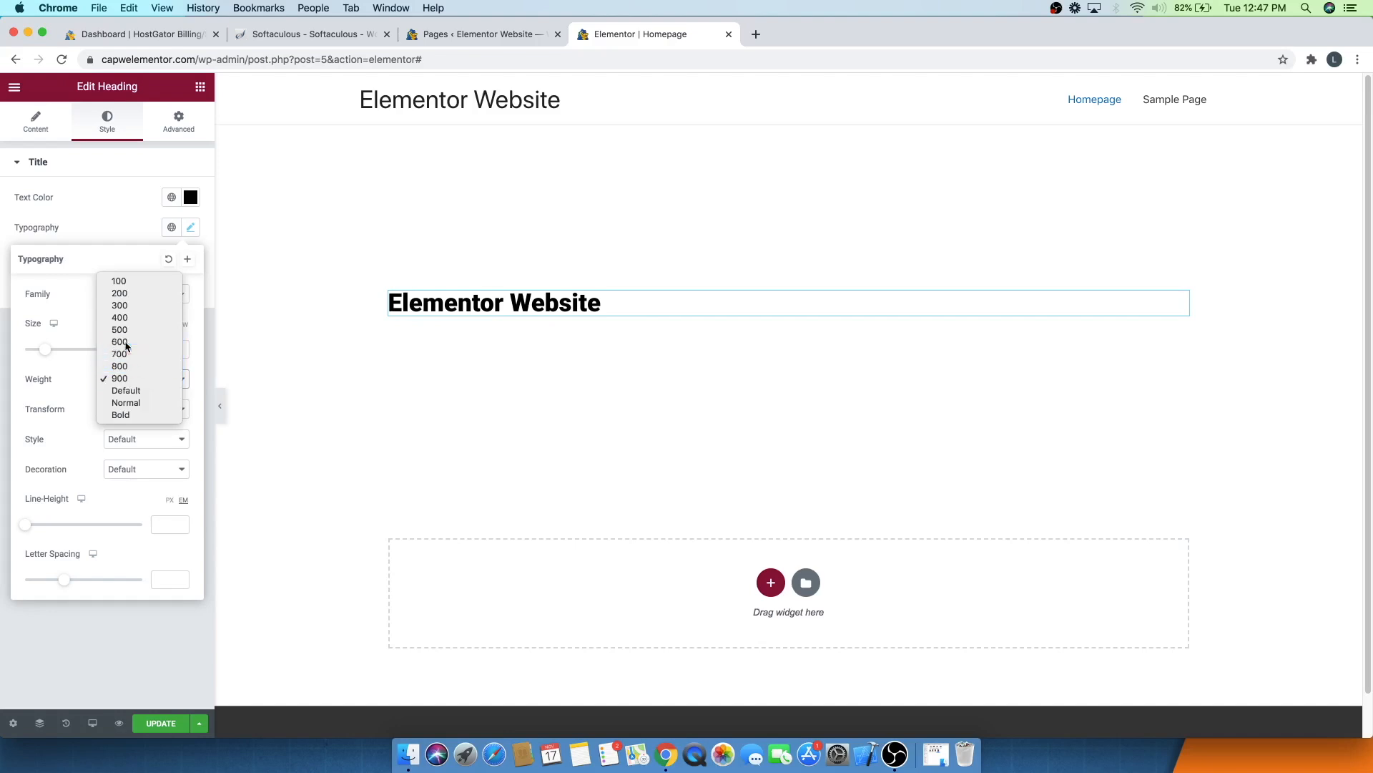
click(126, 342)
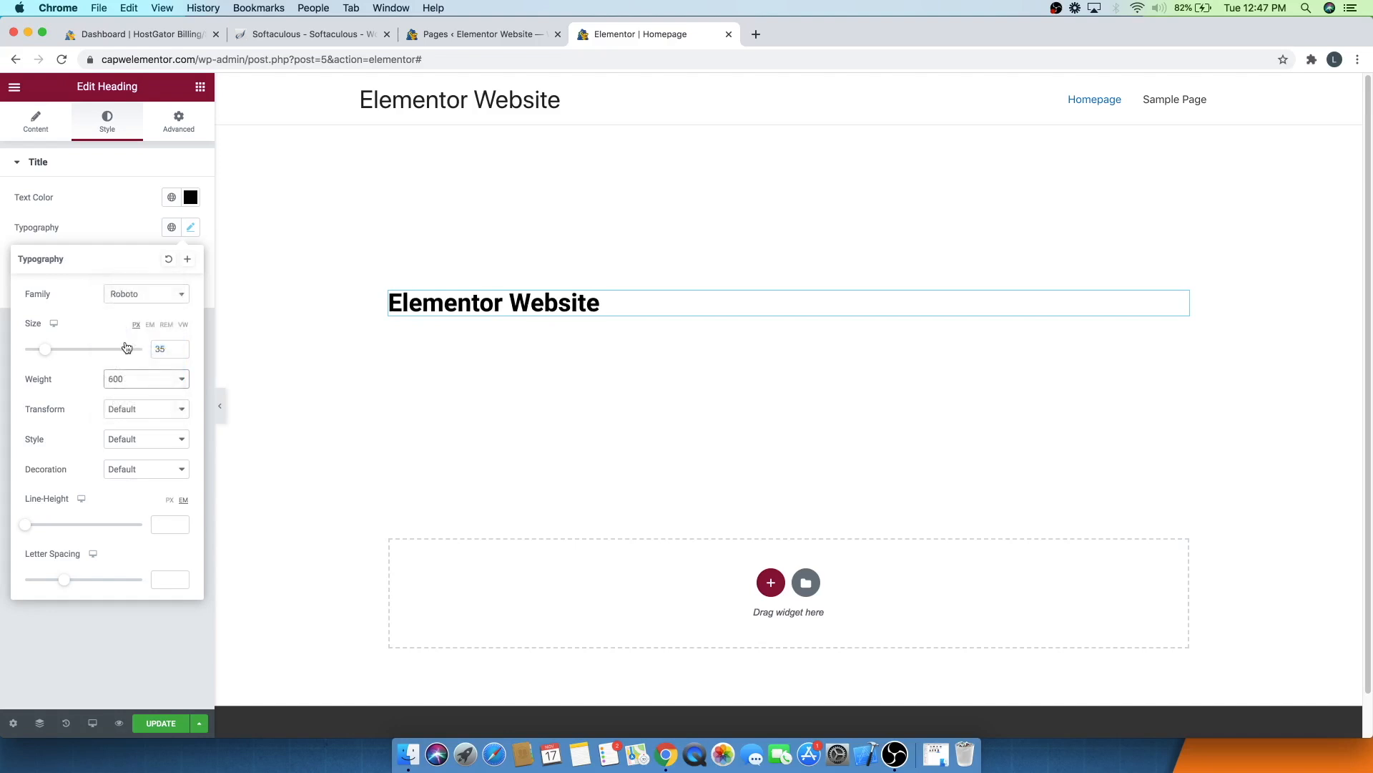
- Try the text transform options and set the heading's transform to Uppercase
click(119, 416)
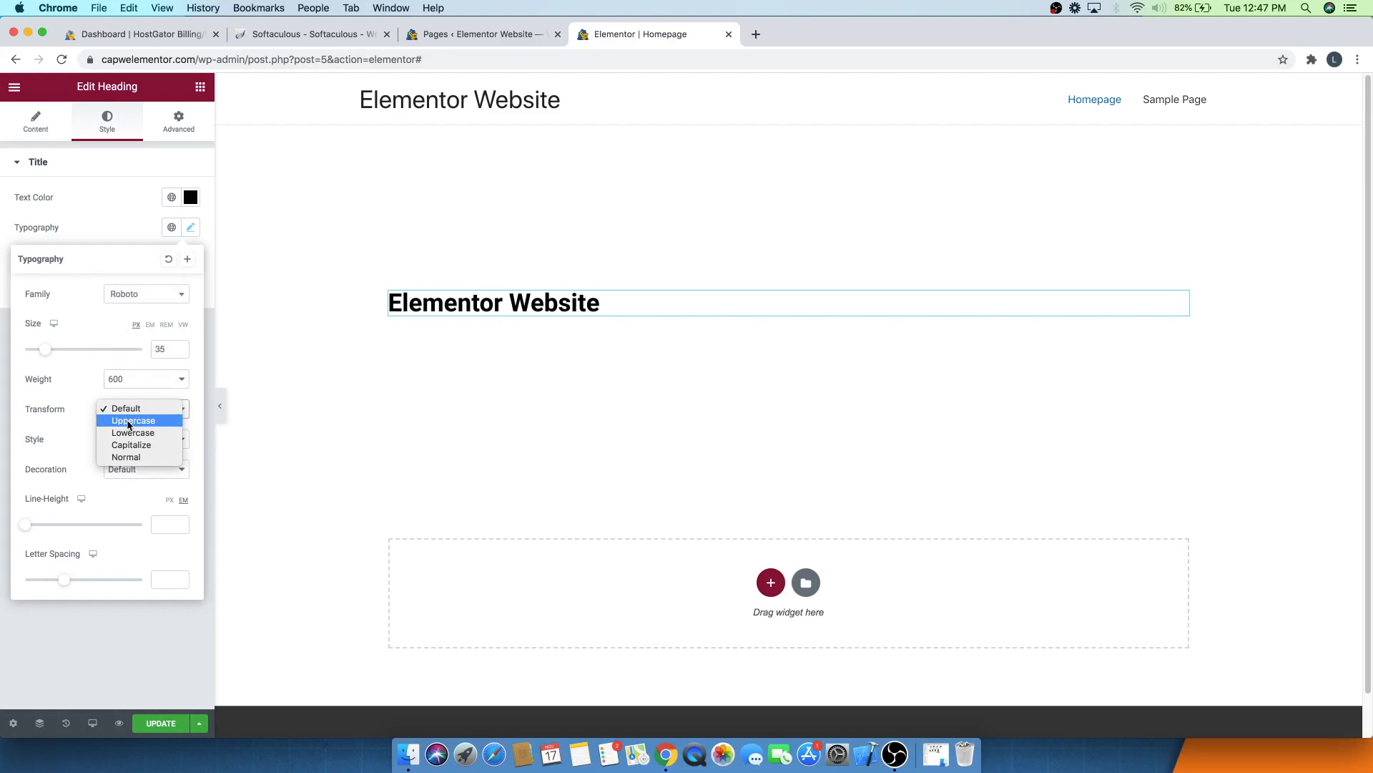
click(128, 422)
click(127, 413)
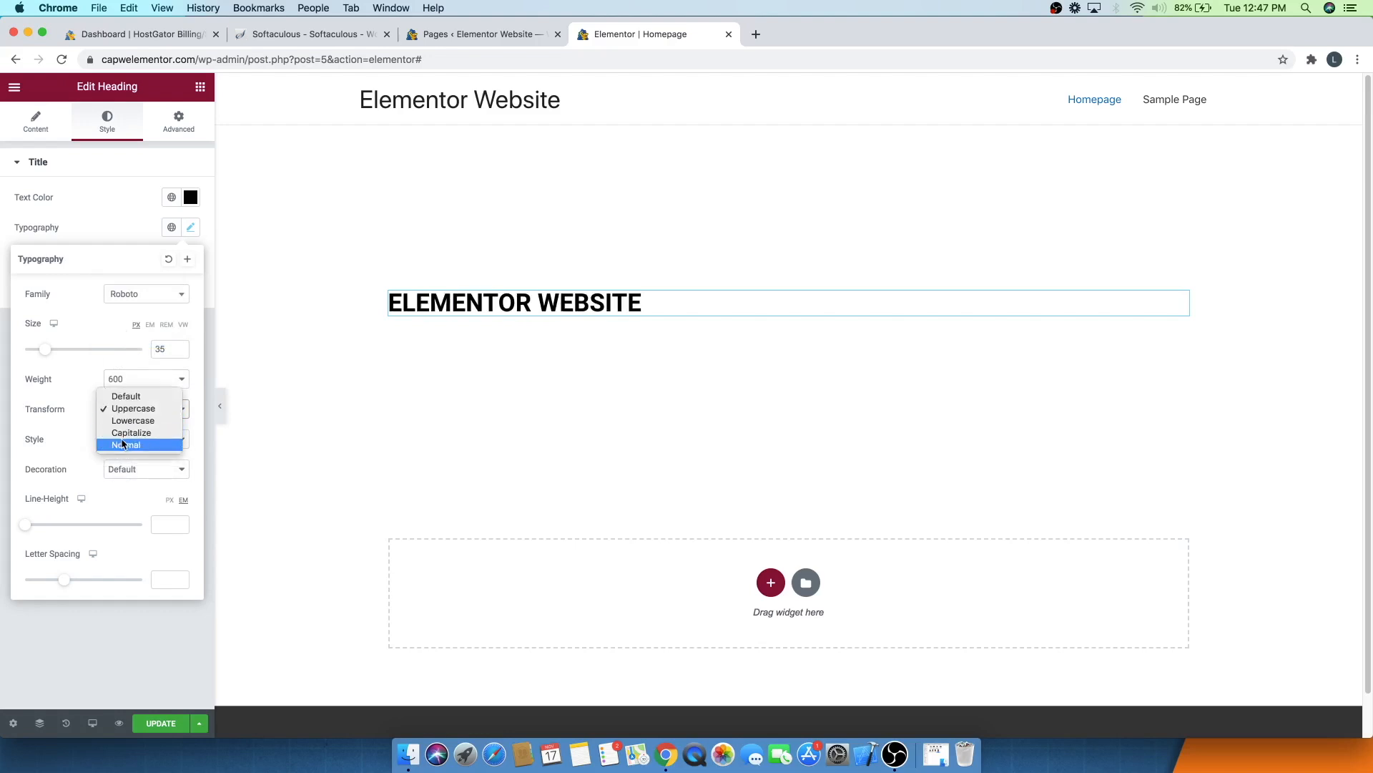
click(122, 434)
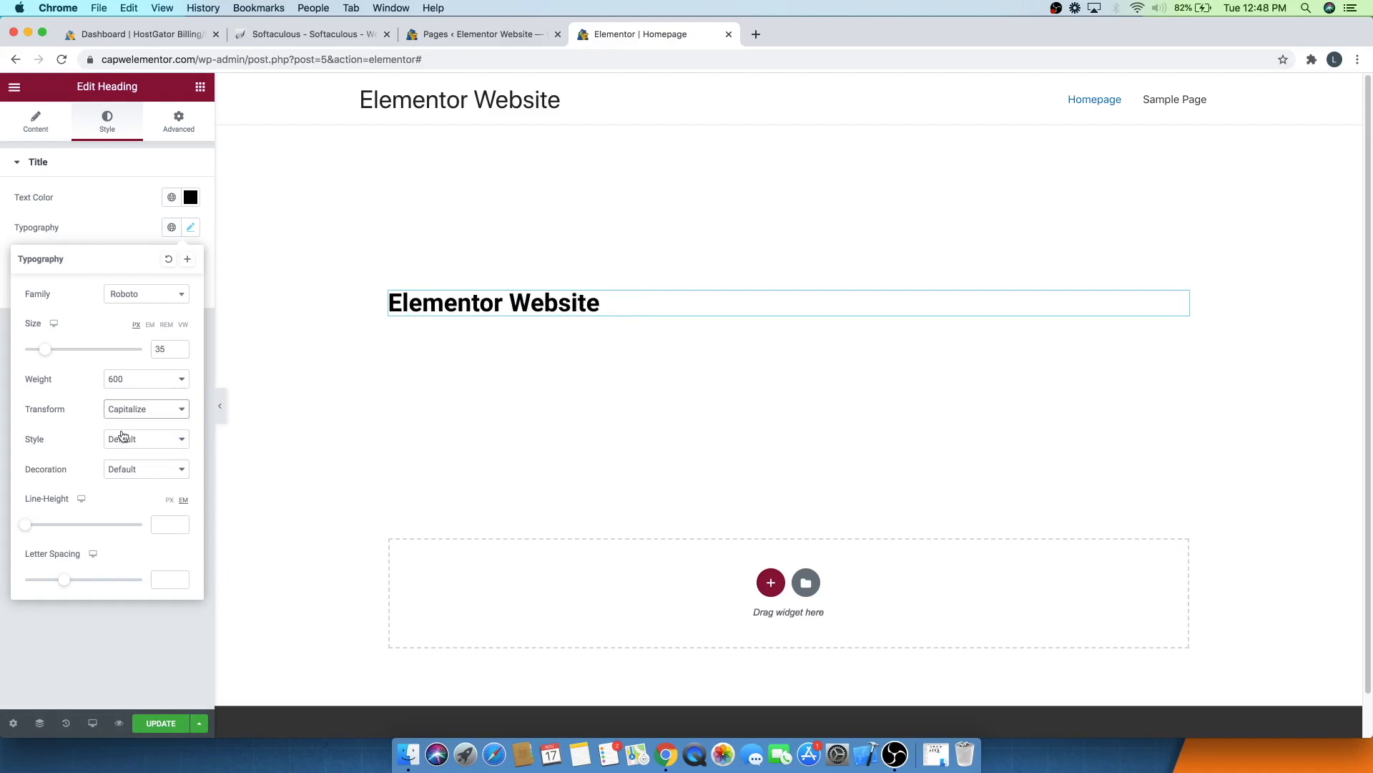
click(123, 413)
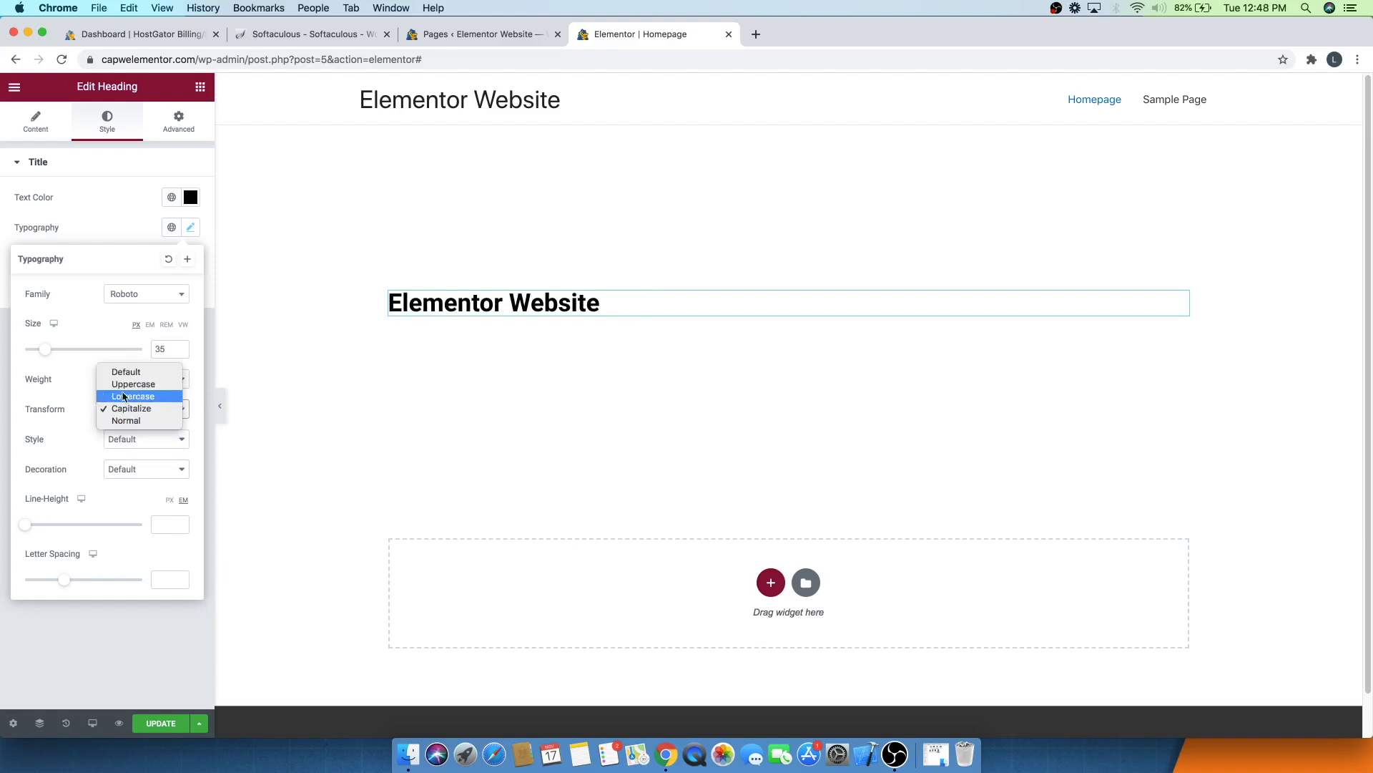
click(123, 385)
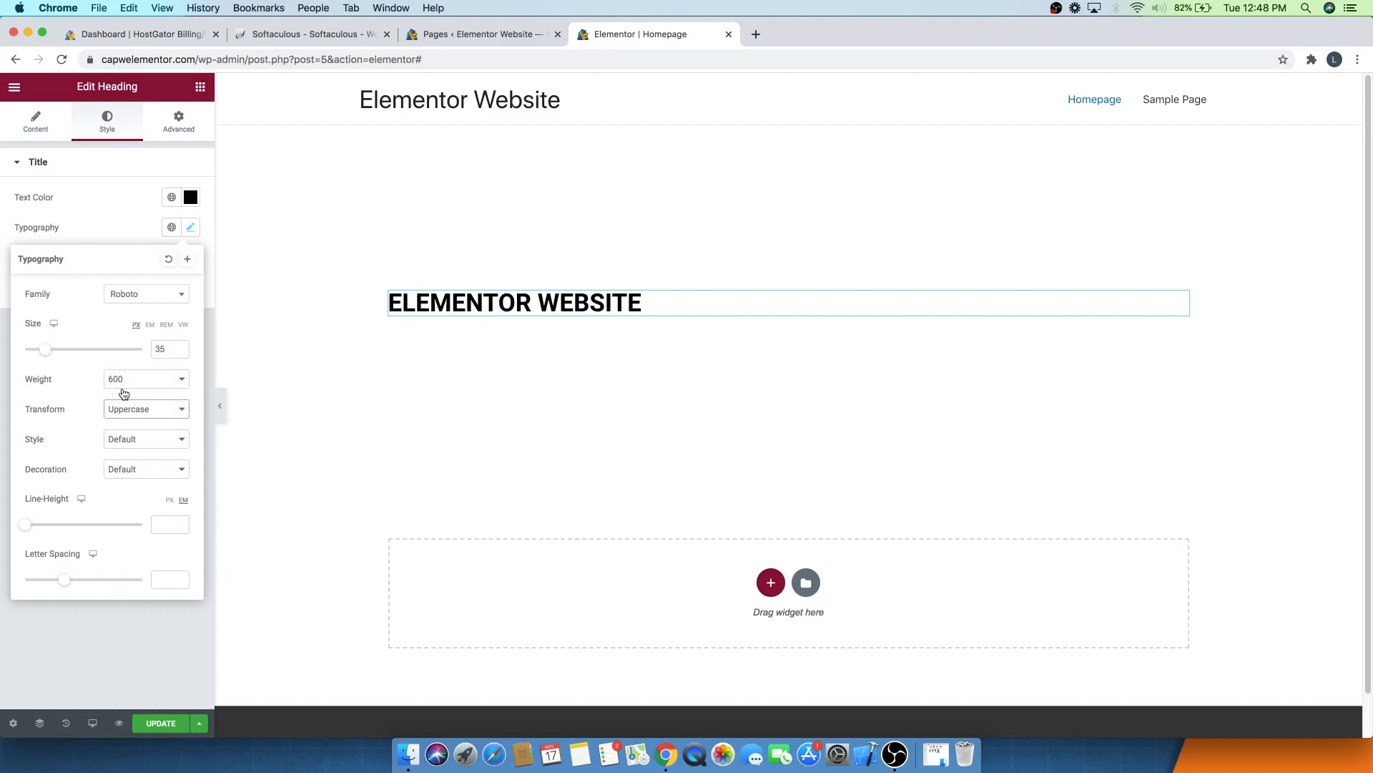
- Try the Normal font style on the heading, then restore the style to Default
click(118, 439)
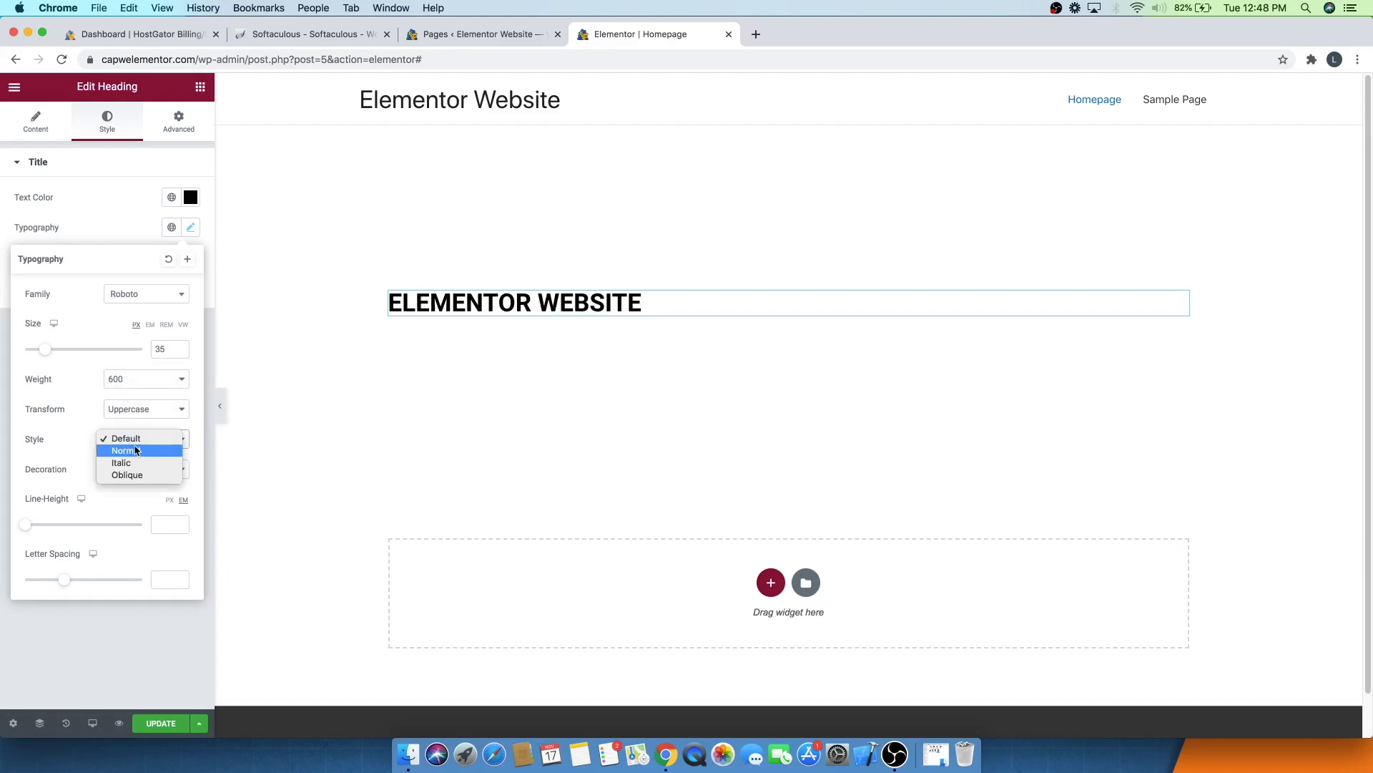
click(129, 450)
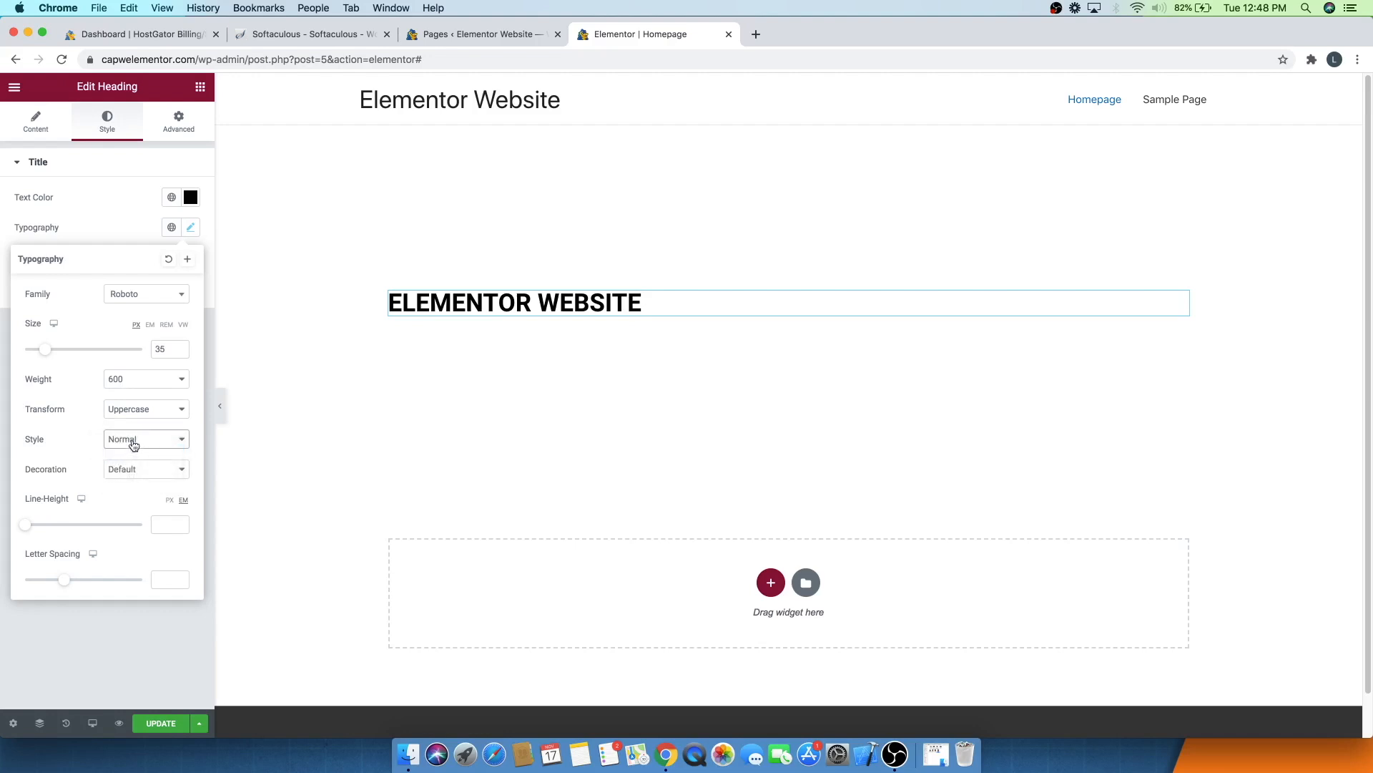
click(133, 445)
click(132, 428)
- Try Overline and Line Through decorations on the heading, then restore the decoration to Default
click(145, 468)
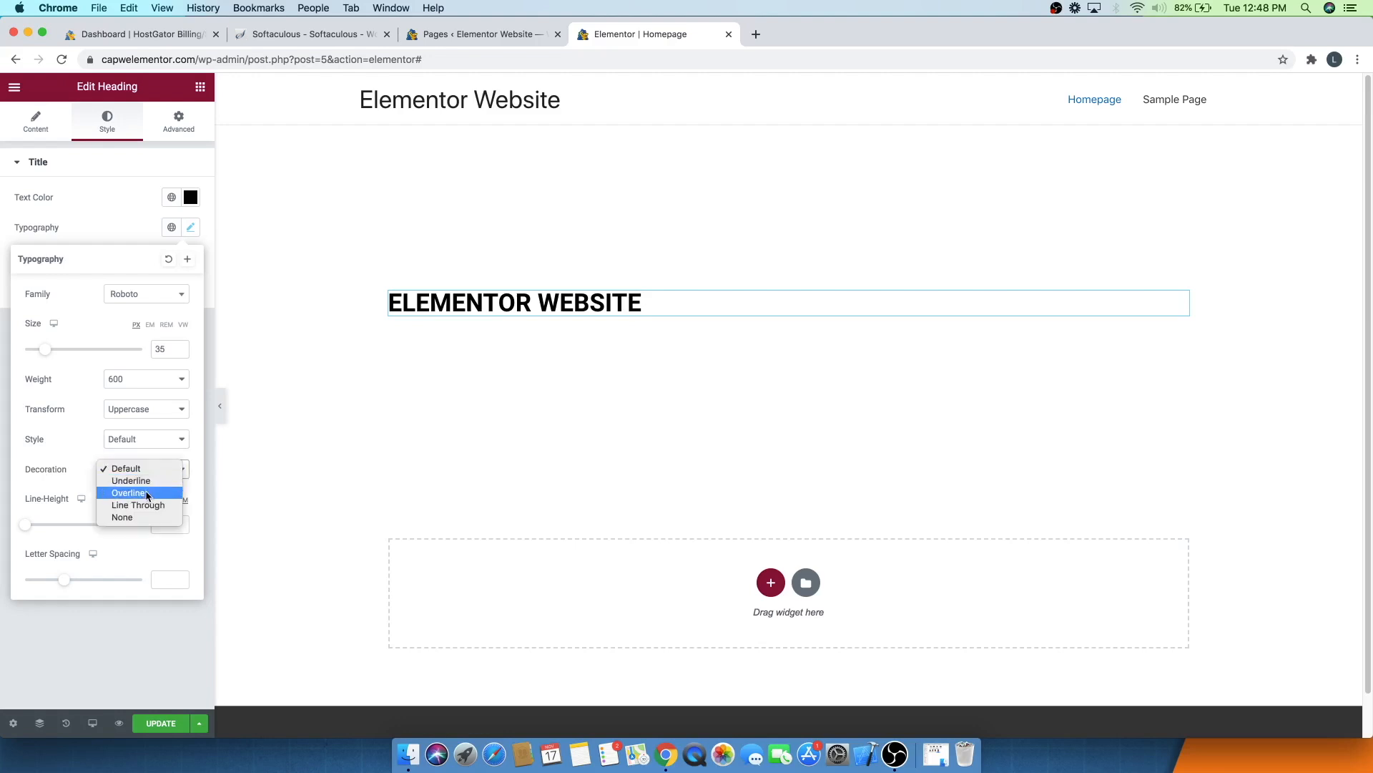
click(145, 493)
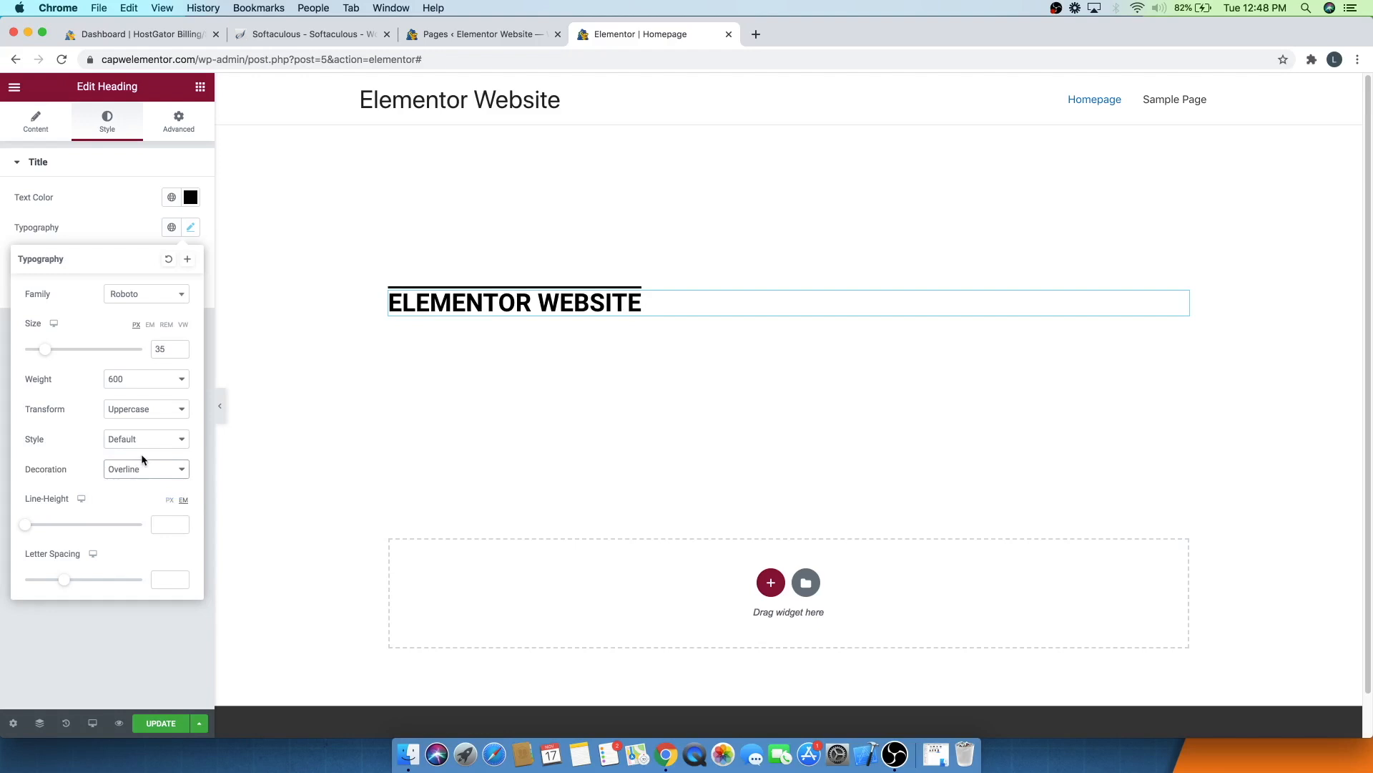
click(144, 469)
click(142, 482)
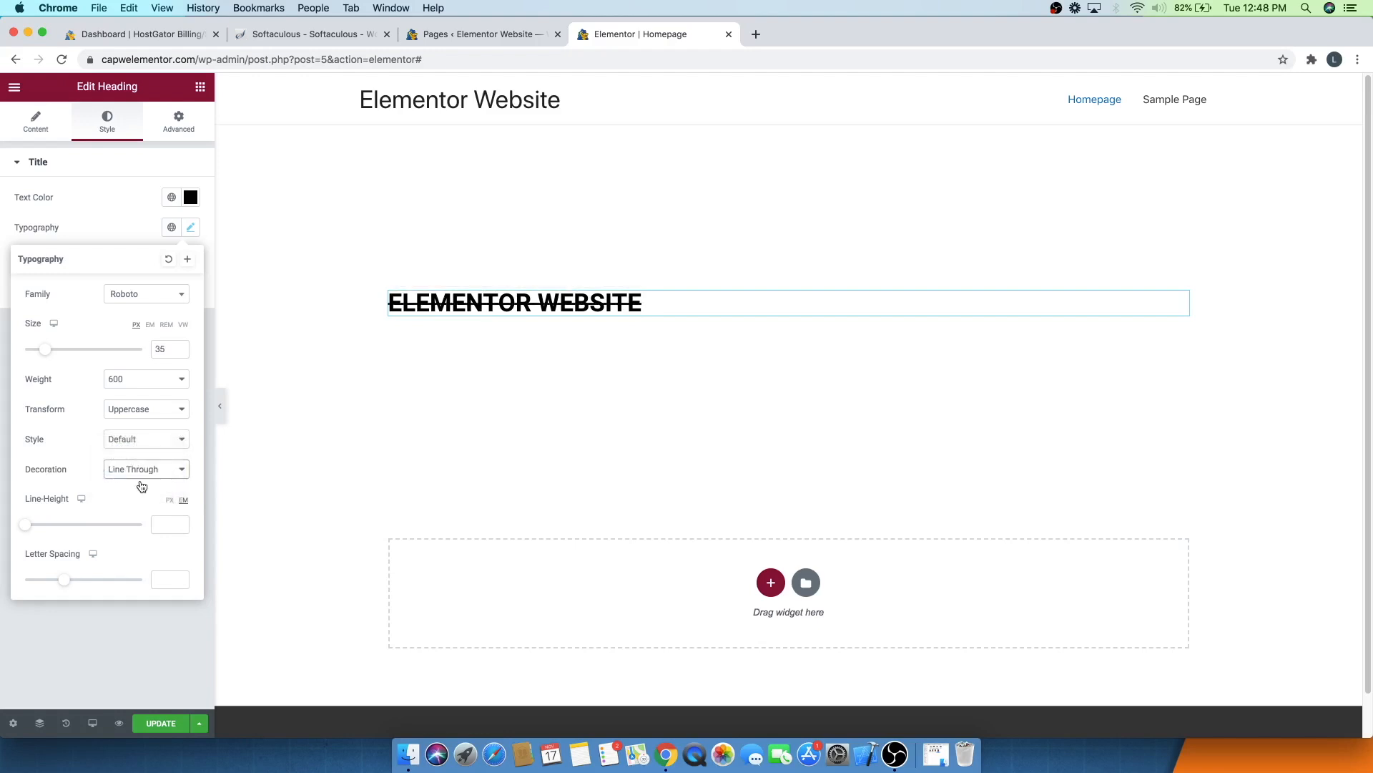
click(140, 471)
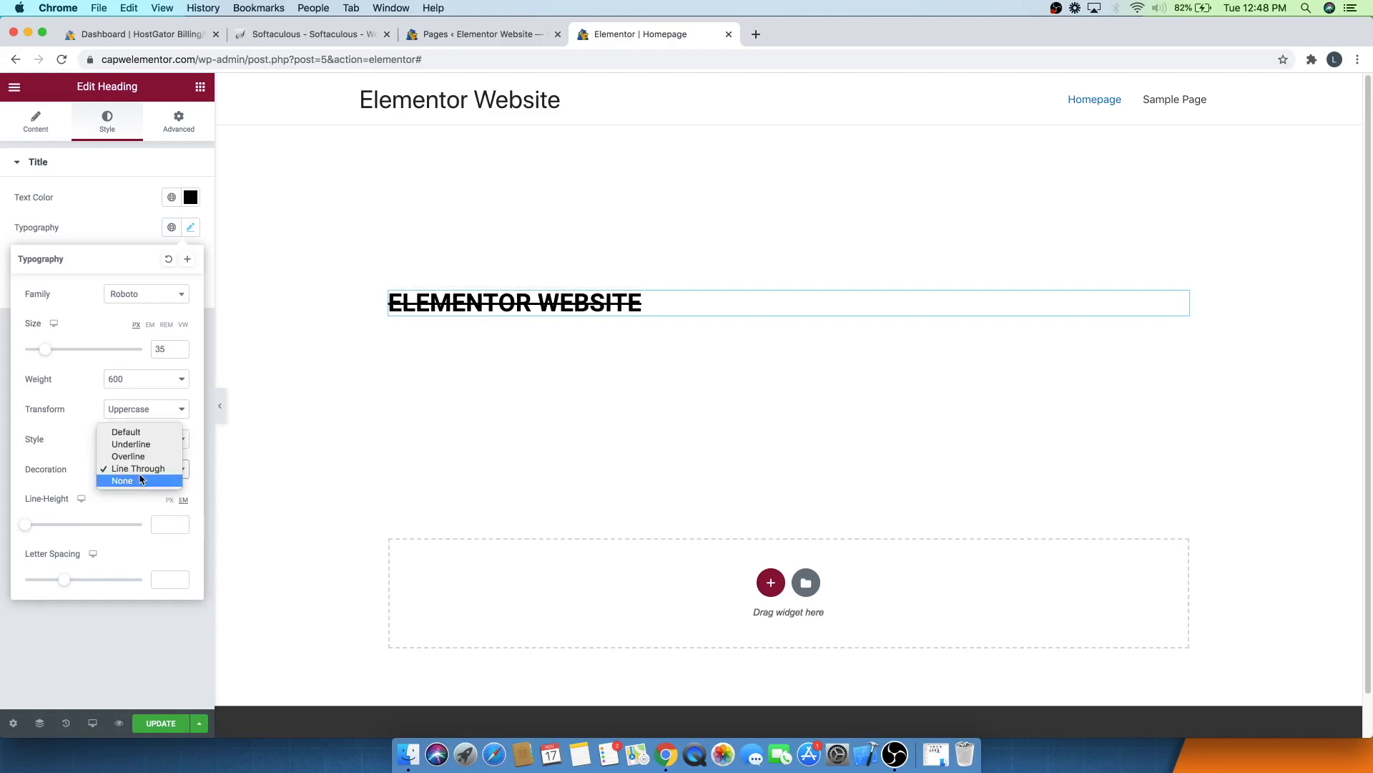
click(128, 432)
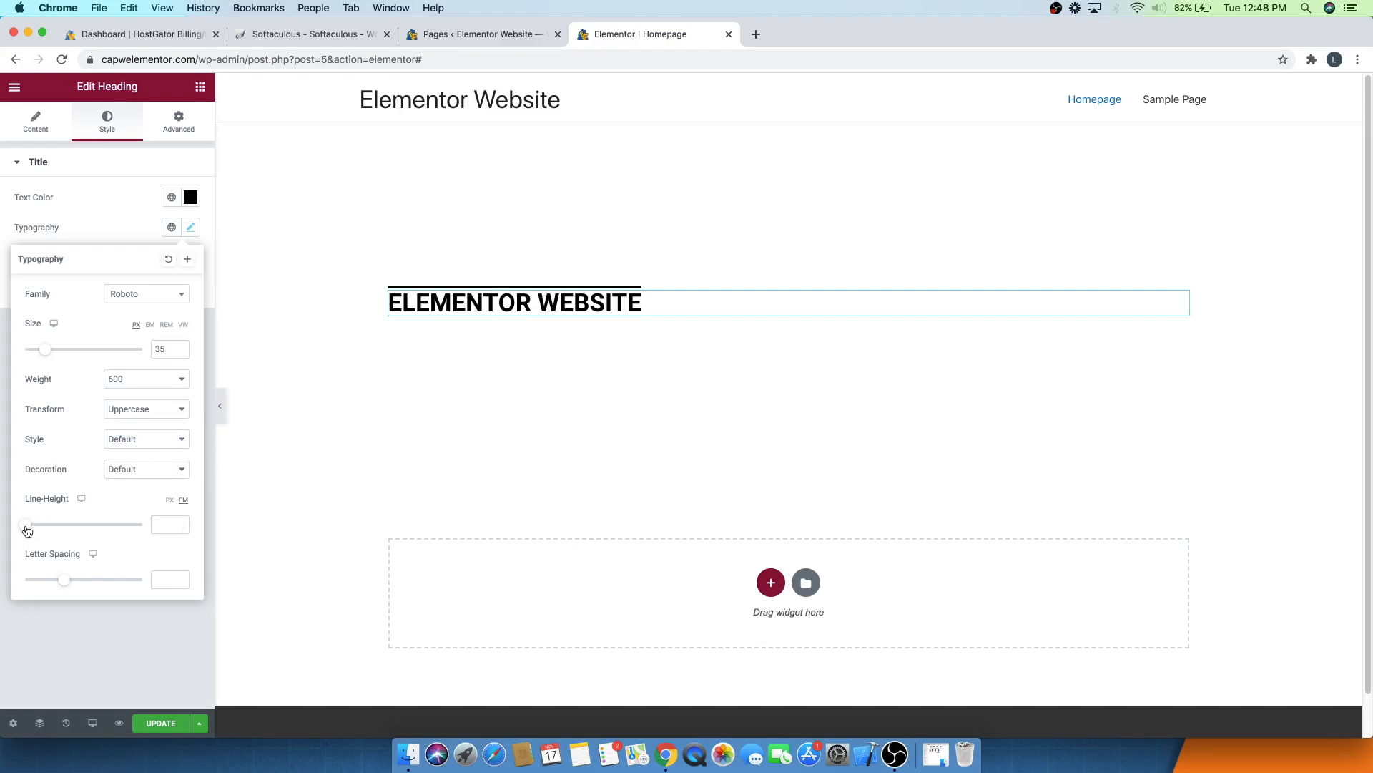
- Set the heading's line height to 1.1 em and letter spacing to 10, then close the typography options
mouse_move(30, 528)
mouse_down()
mouse_move(79, 527)
mouse_move(36, 527)
mouse_up()
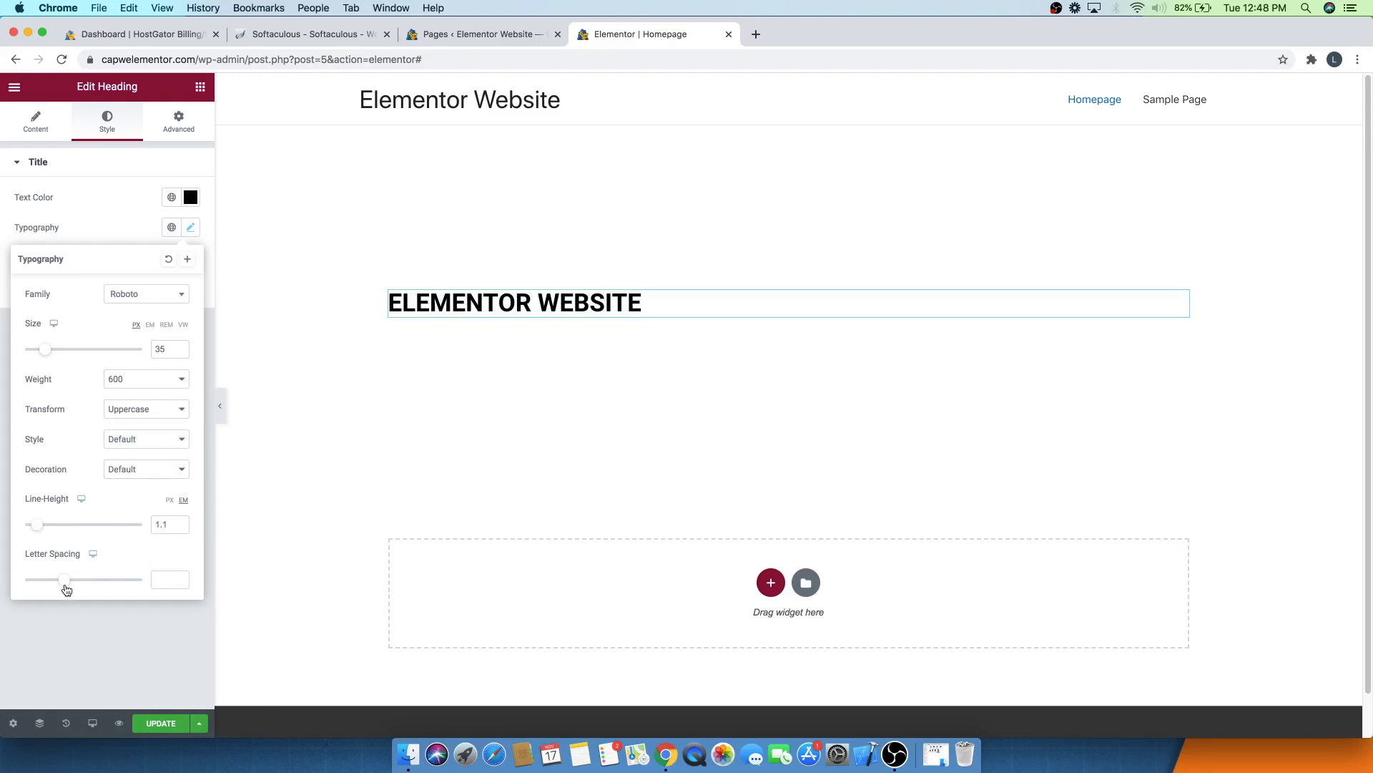
drag(64, 581, 142, 565)
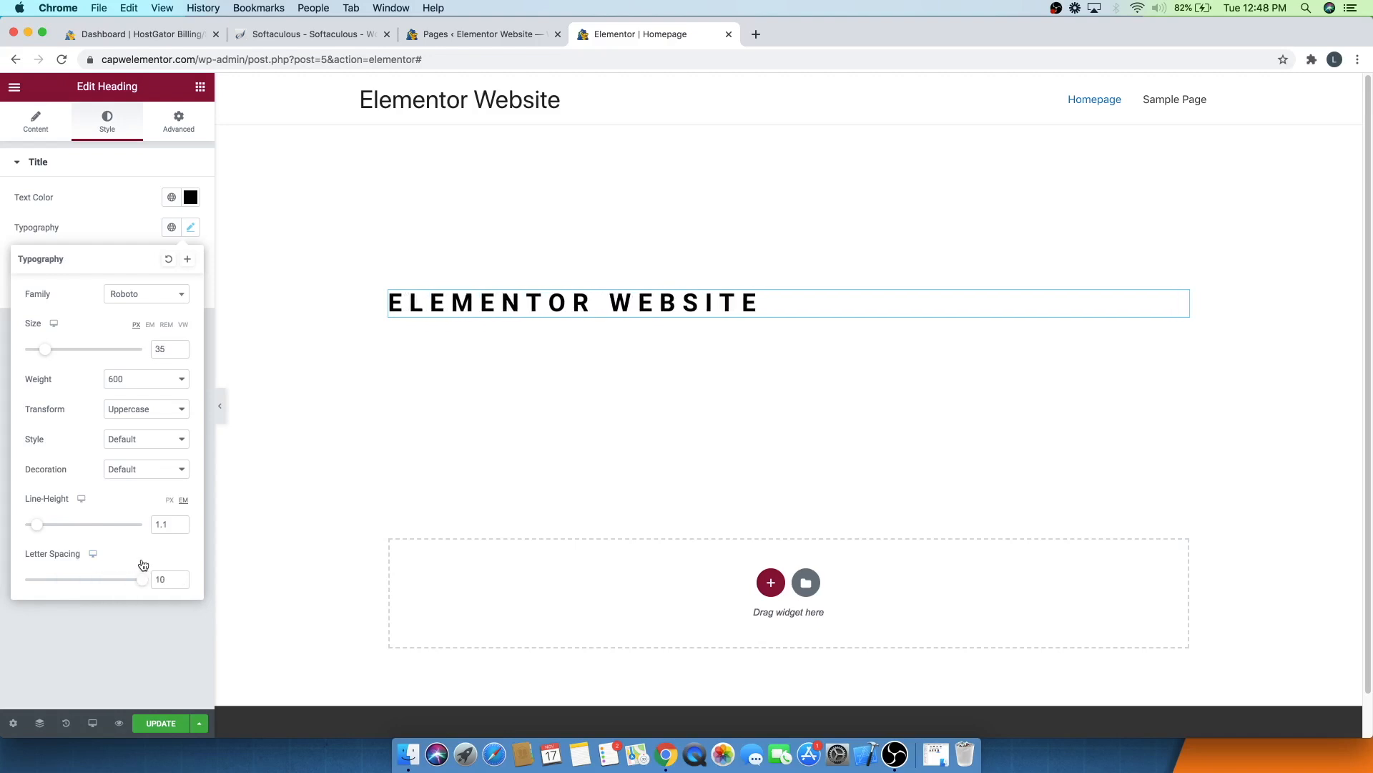
click(99, 216)
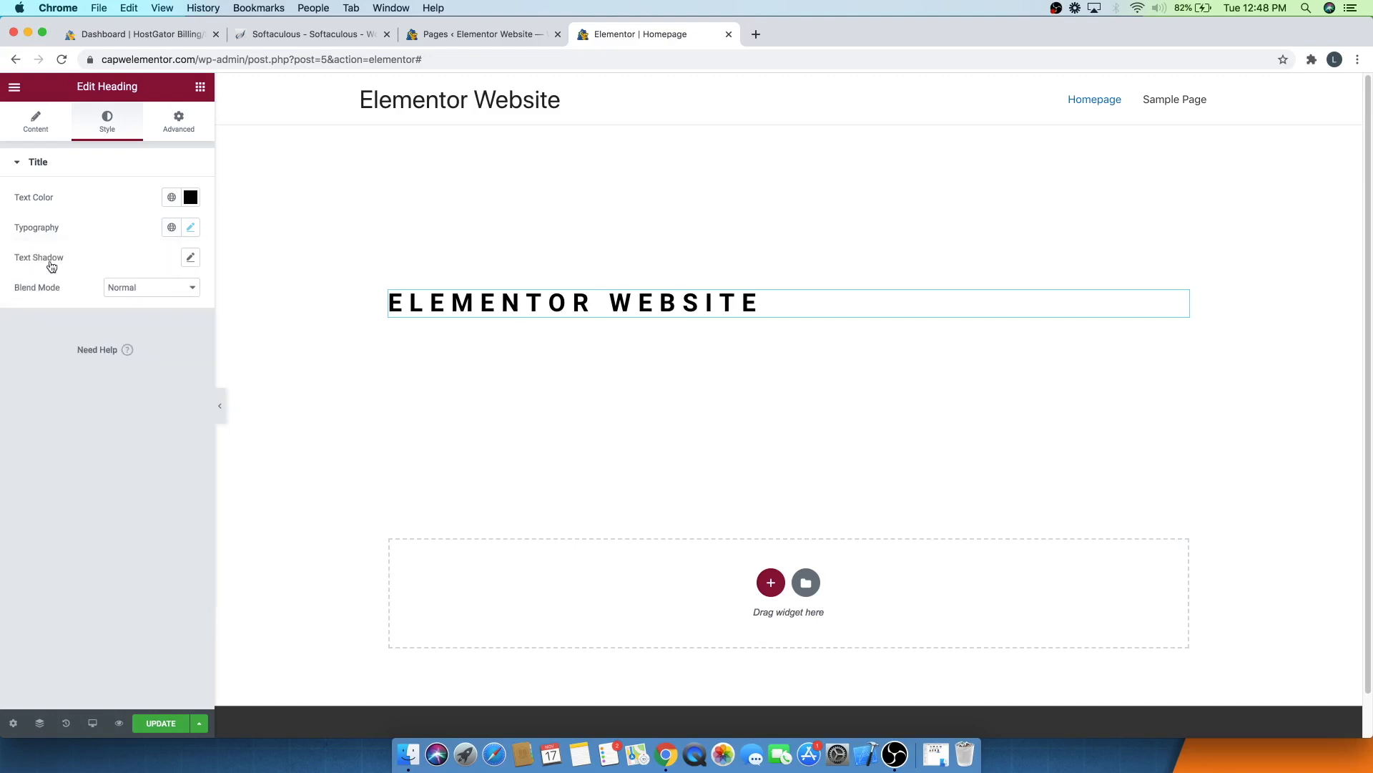
- Add a text shadow to the heading with a fully opaque red color, rgba(255, 0, 0, 0.99)
click(191, 259)
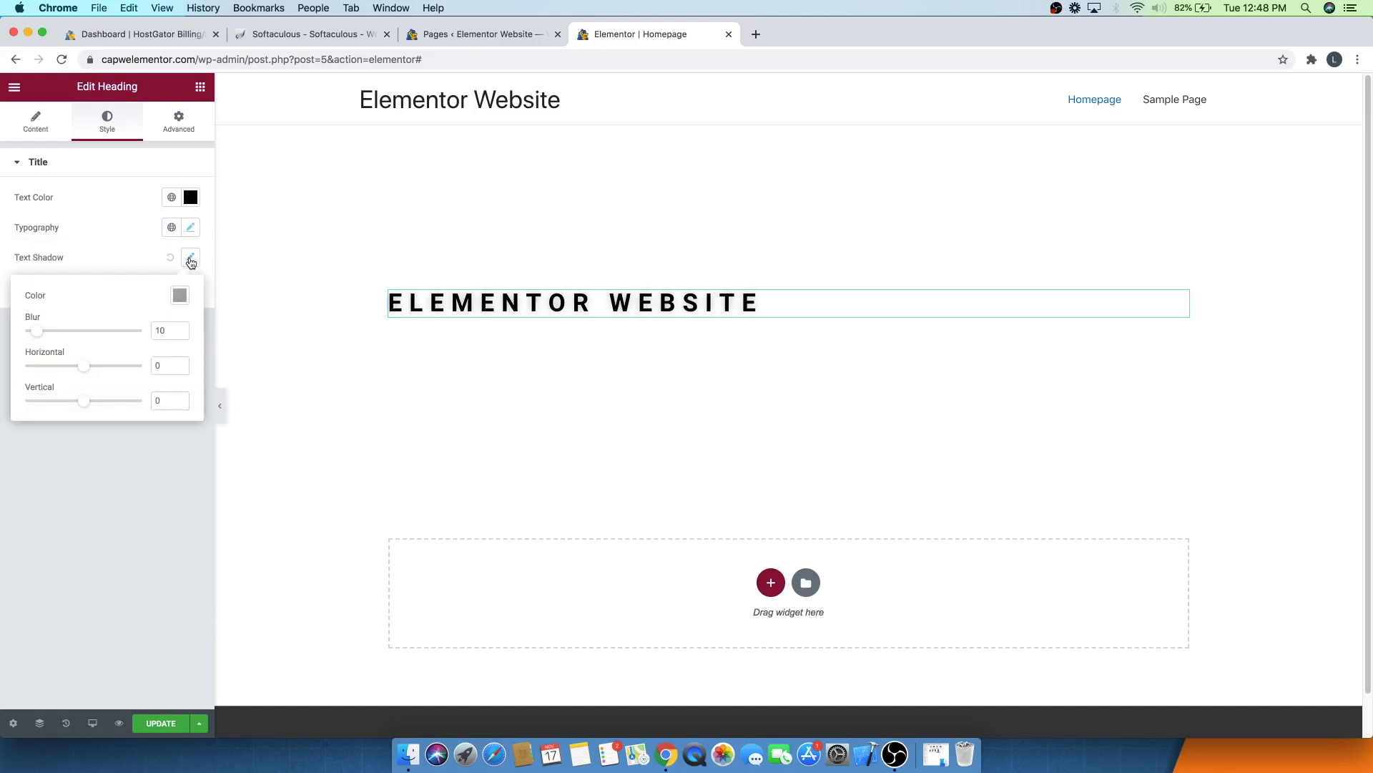
click(180, 295)
mouse_move(172, 395)
mouse_down()
mouse_move(216, 425)
mouse_move(193, 398)
mouse_move(192, 436)
mouse_move(278, 339)
mouse_up()
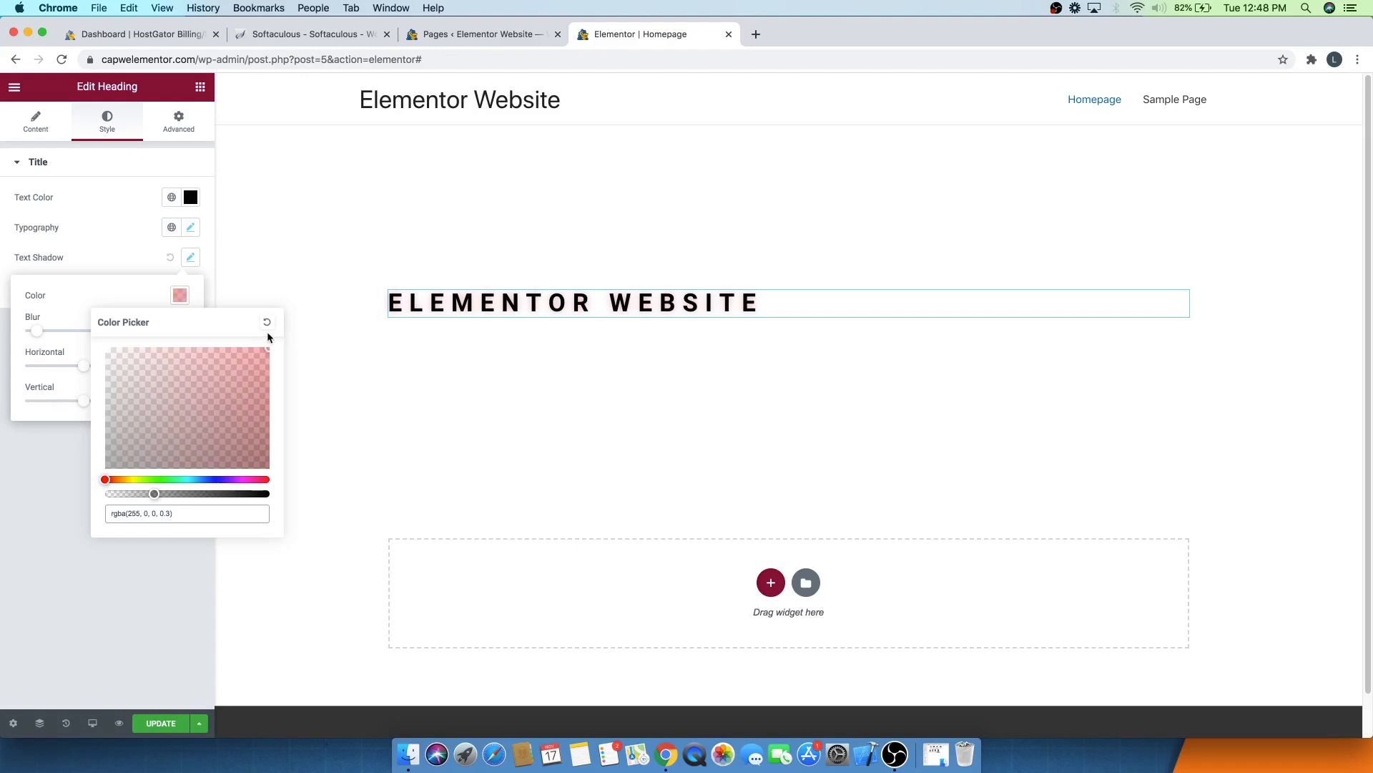
drag(149, 492, 266, 494)
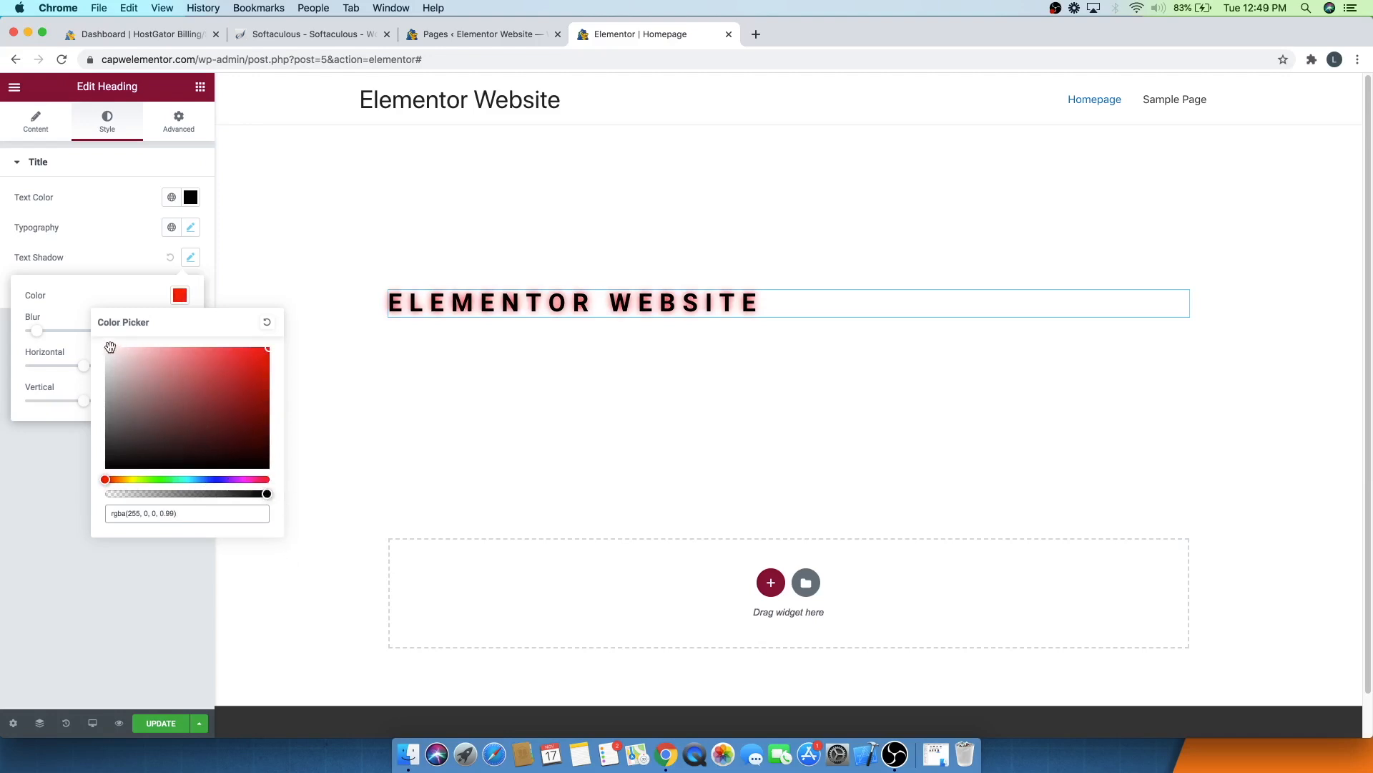
click(78, 294)
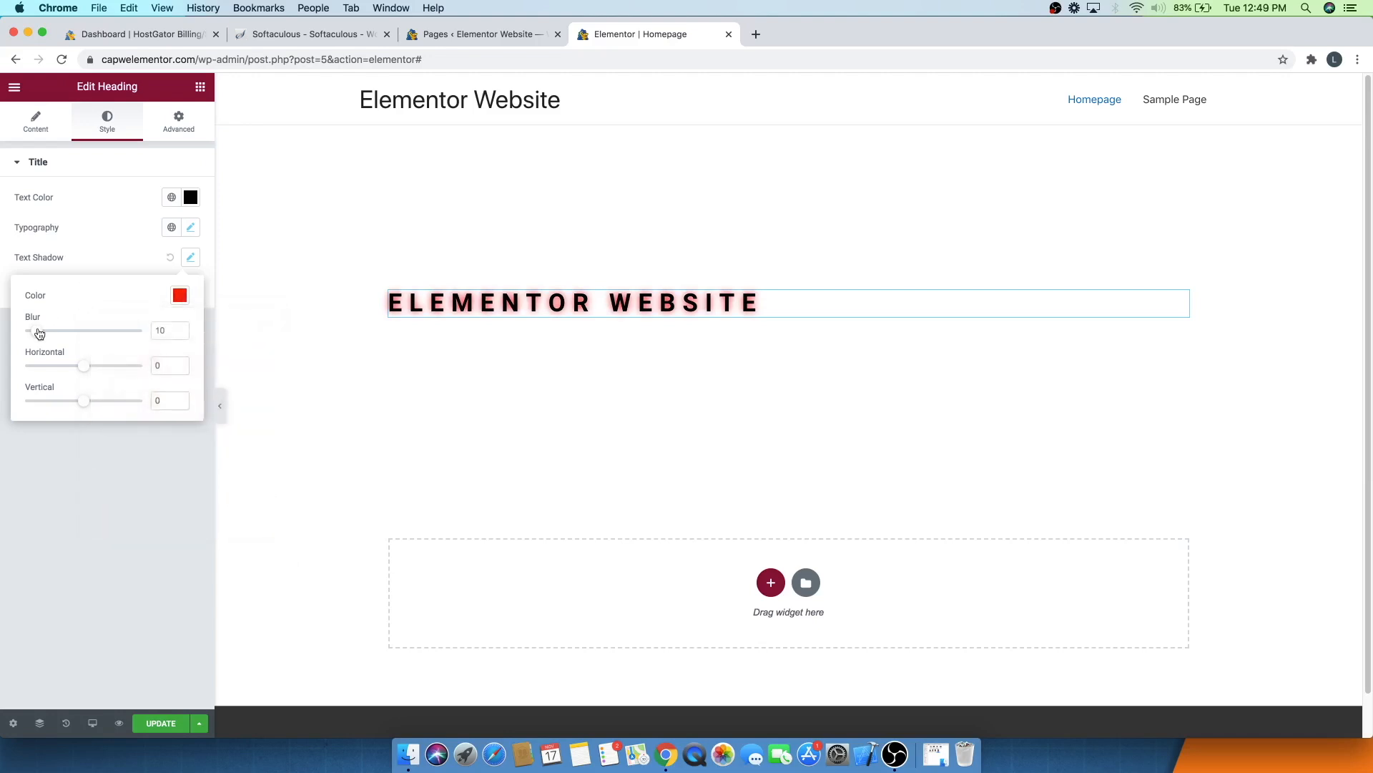
- Set the heading's text shadow blur to 18, horizontal offset to 10 and vertical offset to 59, then clear the shadow color
mouse_move(40, 333)
mouse_down()
mouse_move(79, 331)
mouse_move(15, 330)
mouse_move(33, 322)
mouse_up()
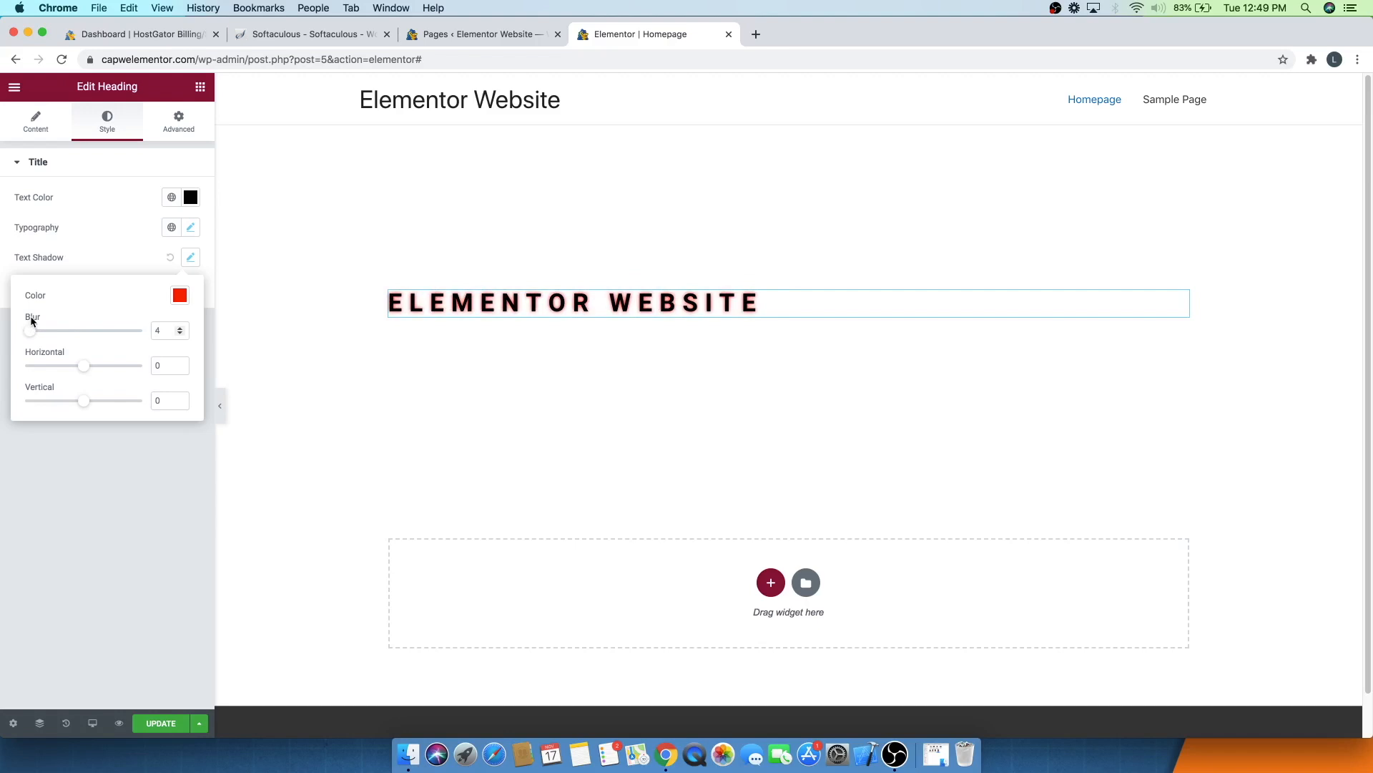
drag(30, 318, 37, 316)
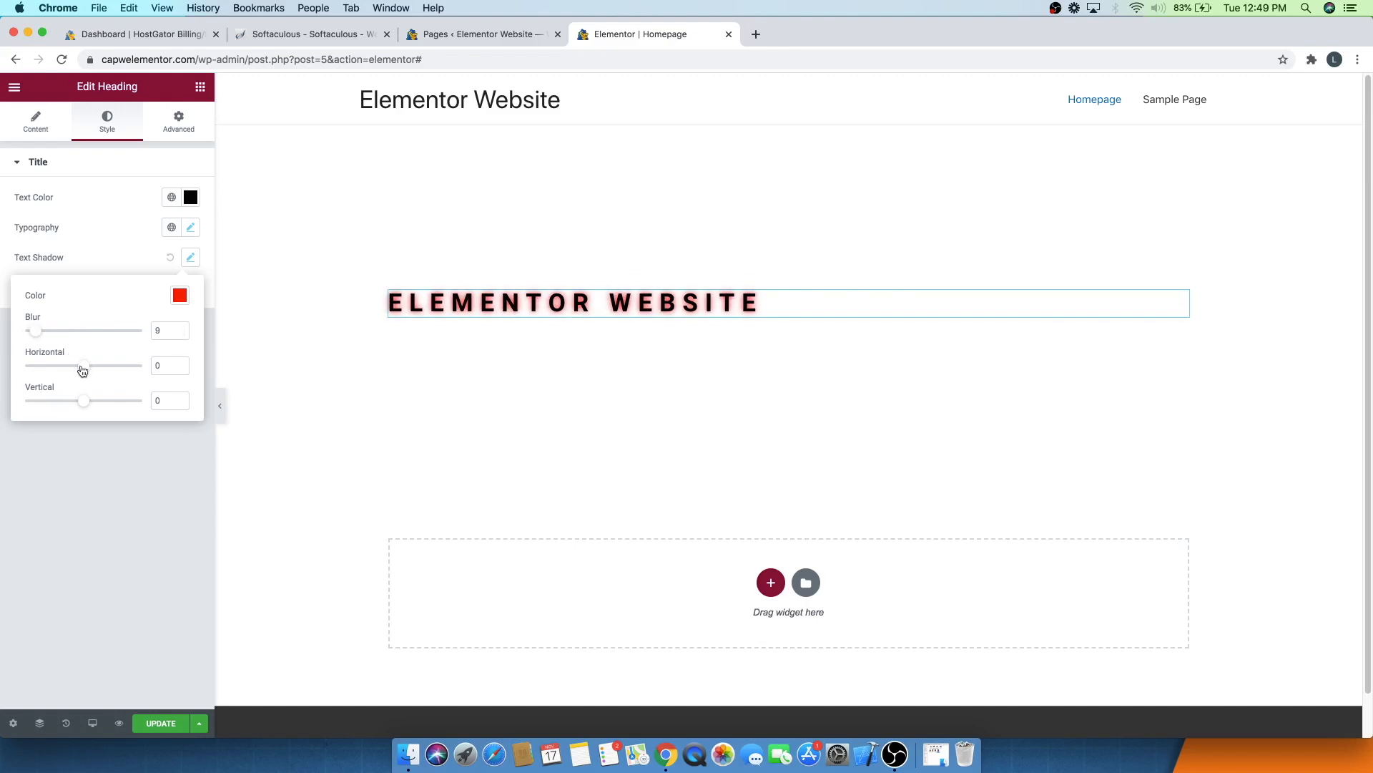
mouse_move(82, 368)
mouse_down()
mouse_move(111, 362)
mouse_move(25, 355)
mouse_move(87, 343)
mouse_up()
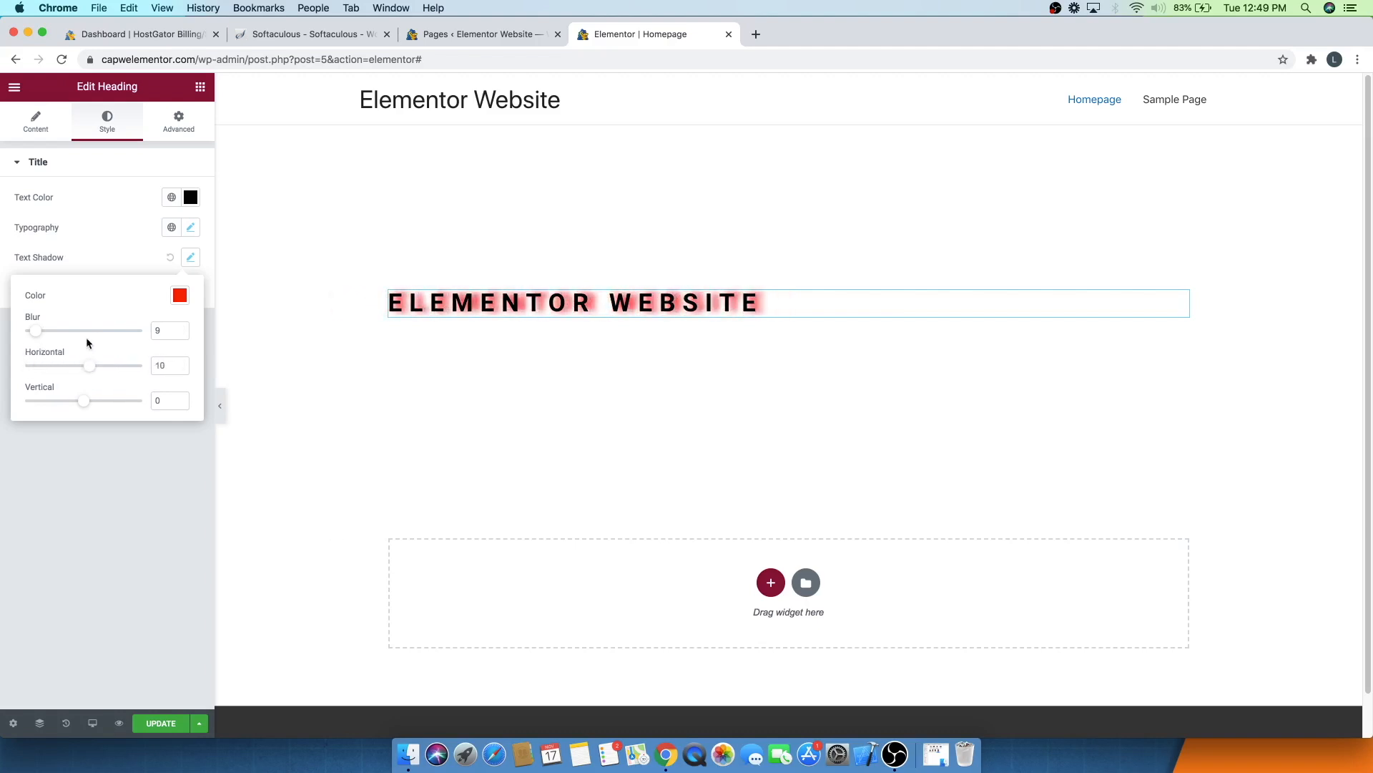
drag(83, 408, 118, 394)
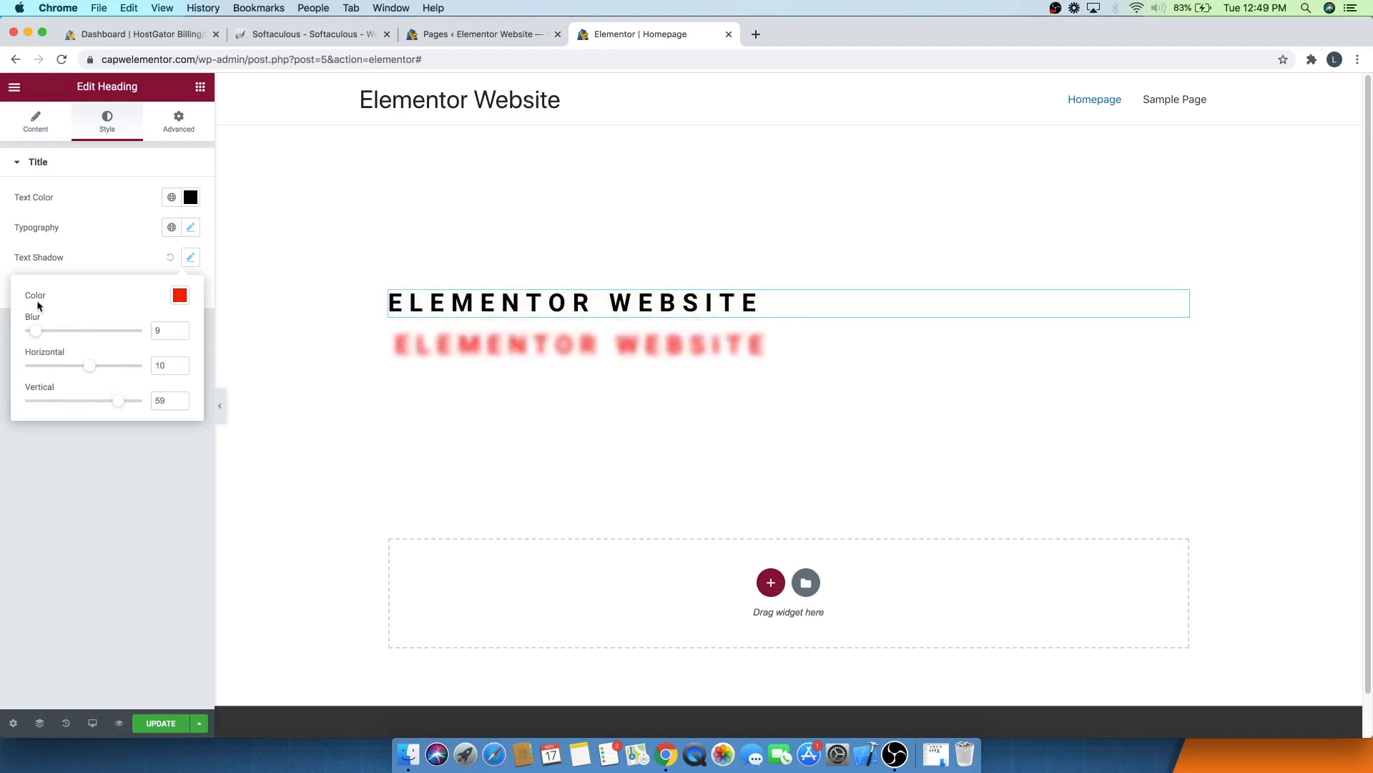
mouse_move(32, 336)
mouse_down()
mouse_move(17, 338)
mouse_move(46, 338)
mouse_up()
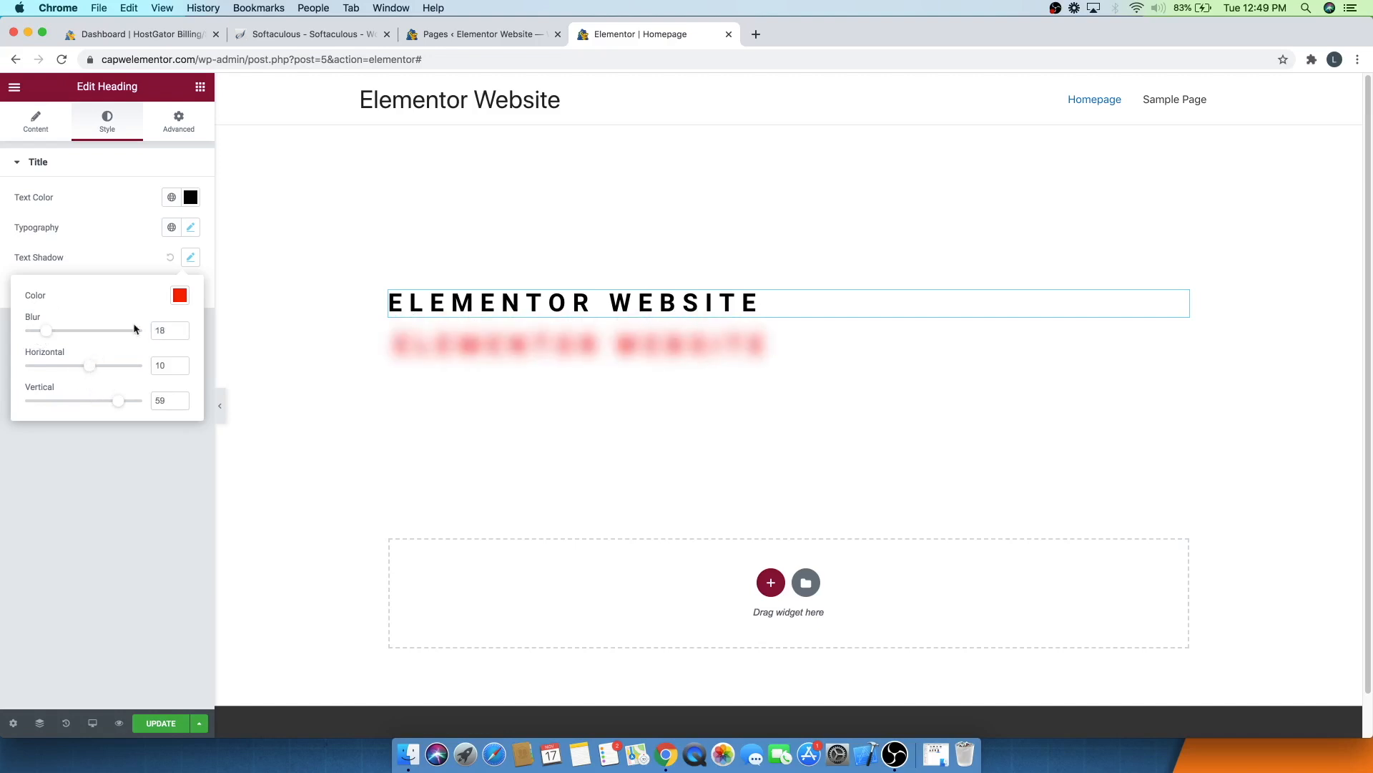
click(179, 296)
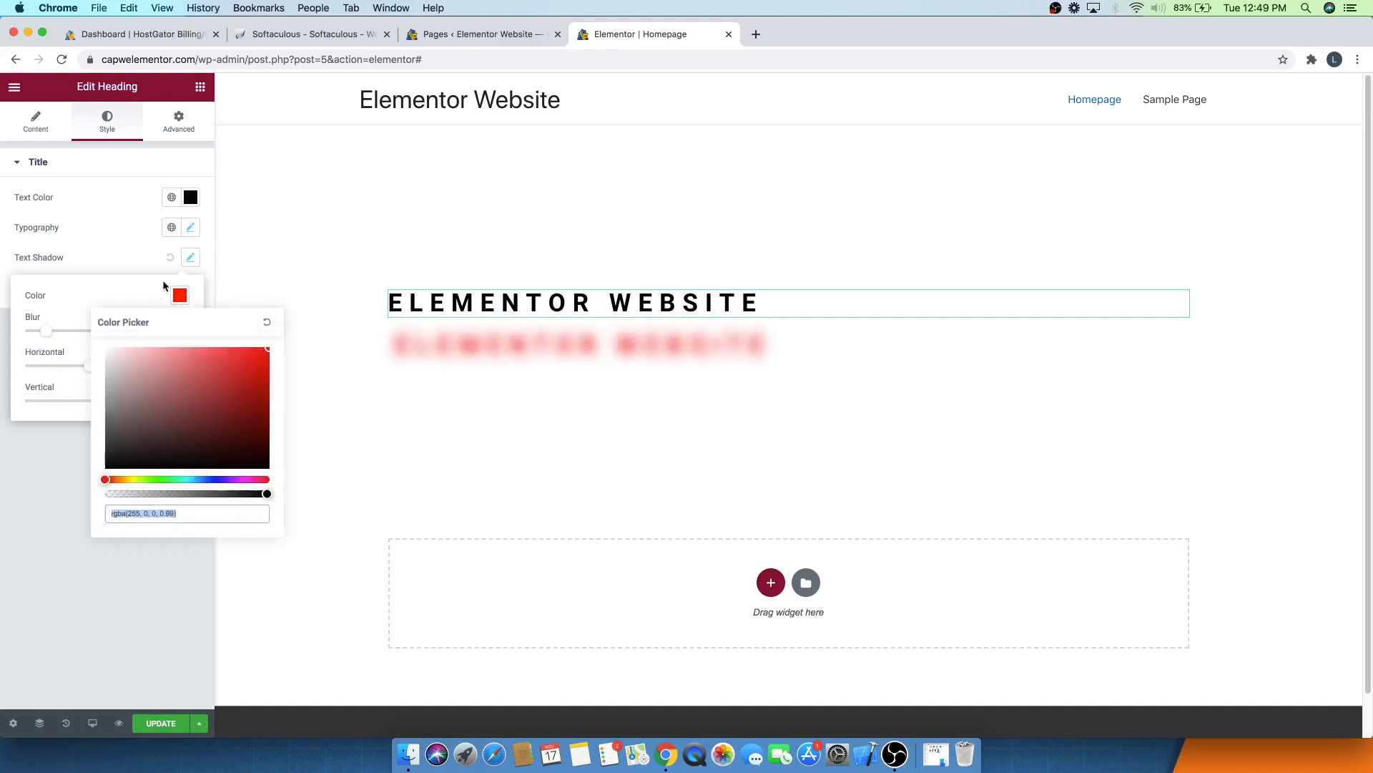
click(267, 326)
click(104, 255)
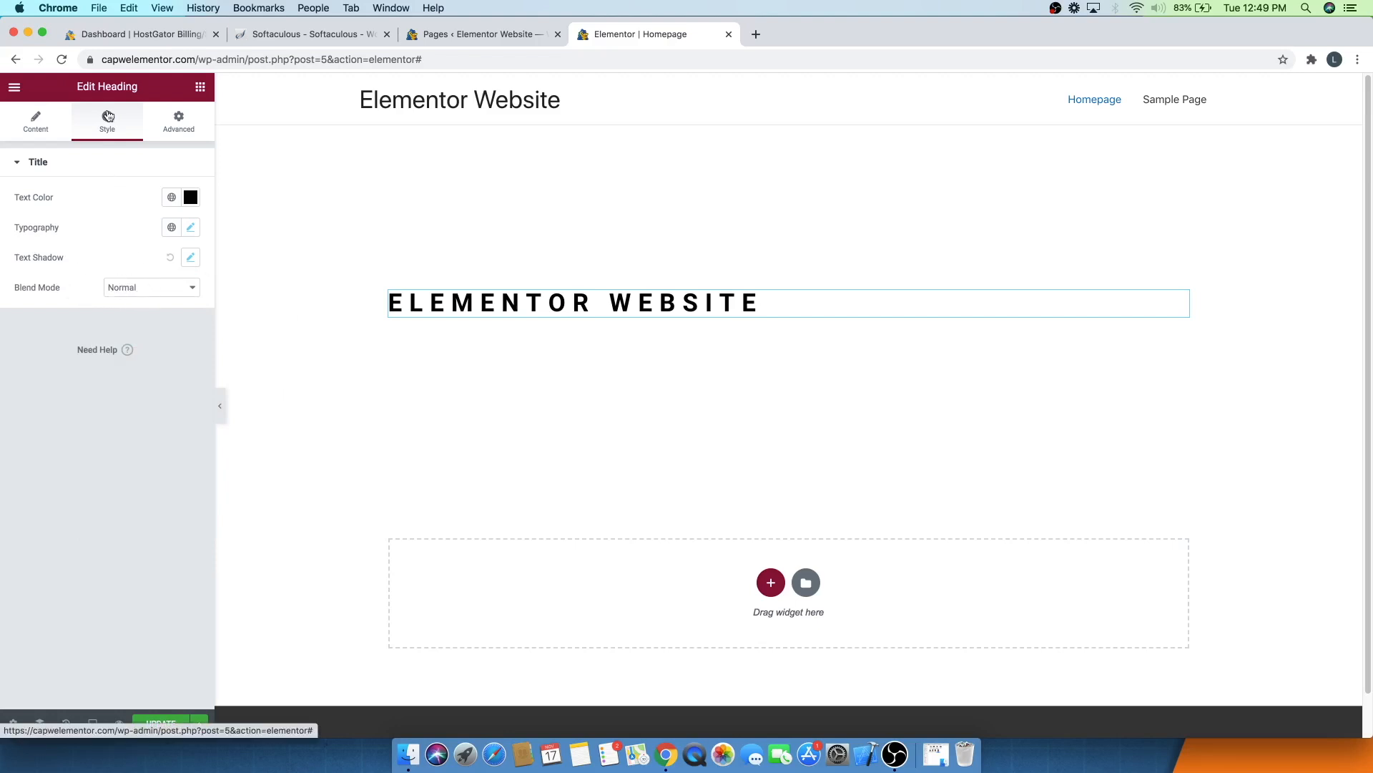
- Center-align the heading
click(46, 125)
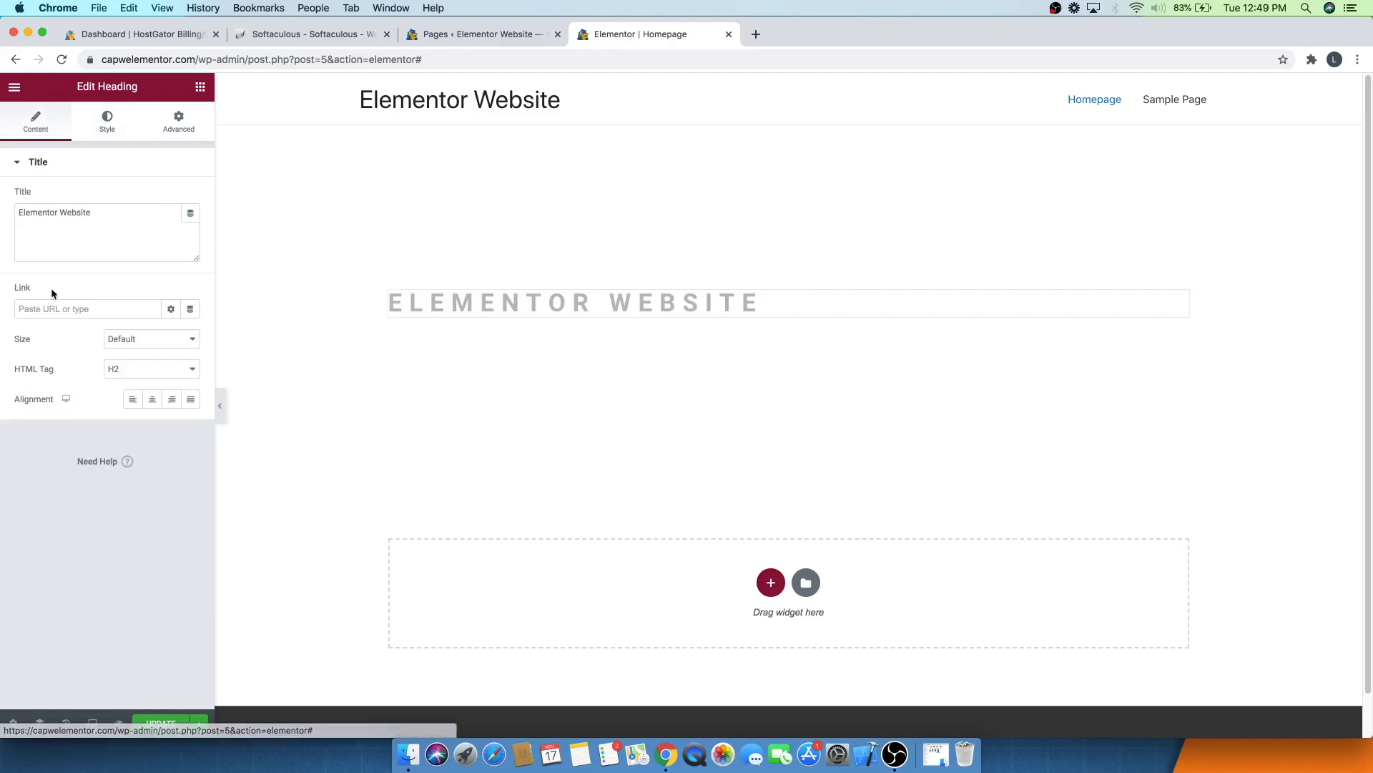
click(151, 400)
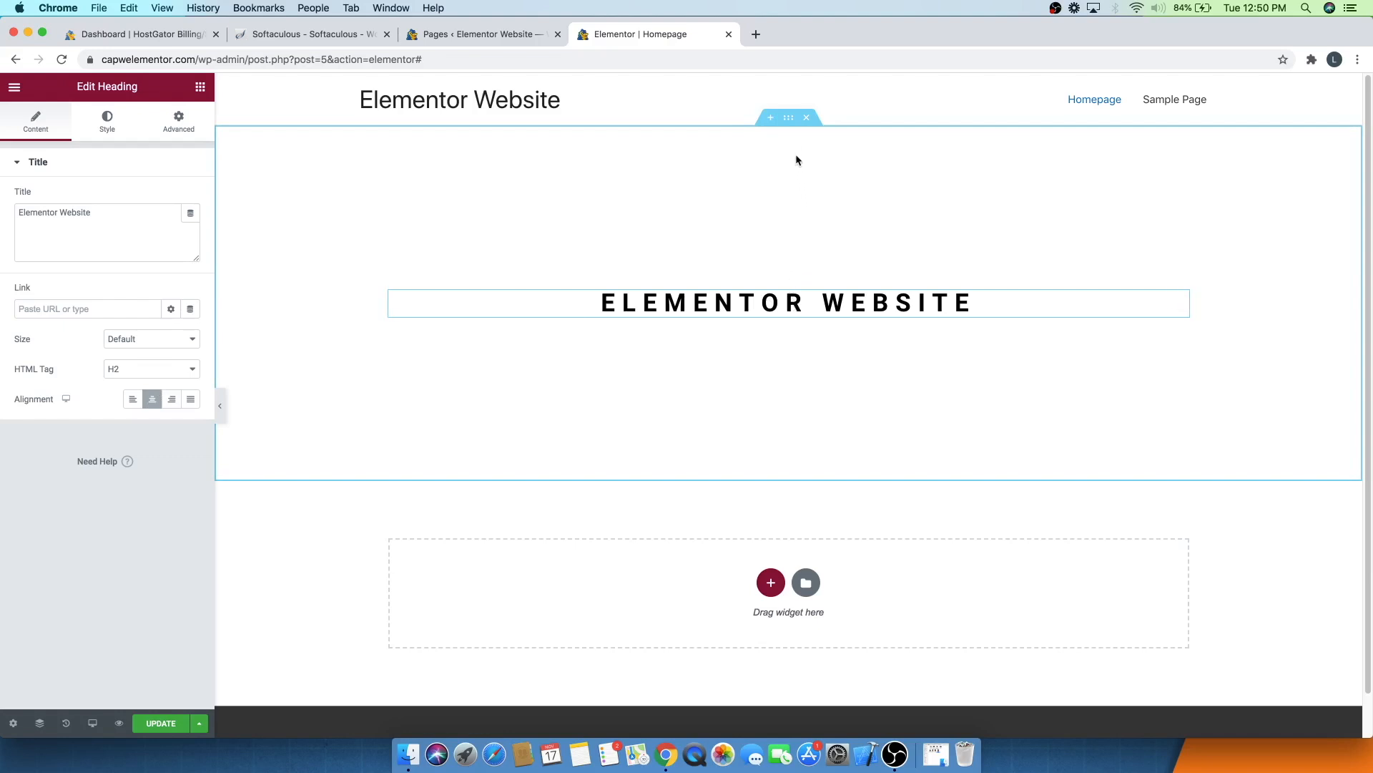
- Give the heading's section a classic background image by uploading and inserting auto-788747_1280.jpg
click(788, 118)
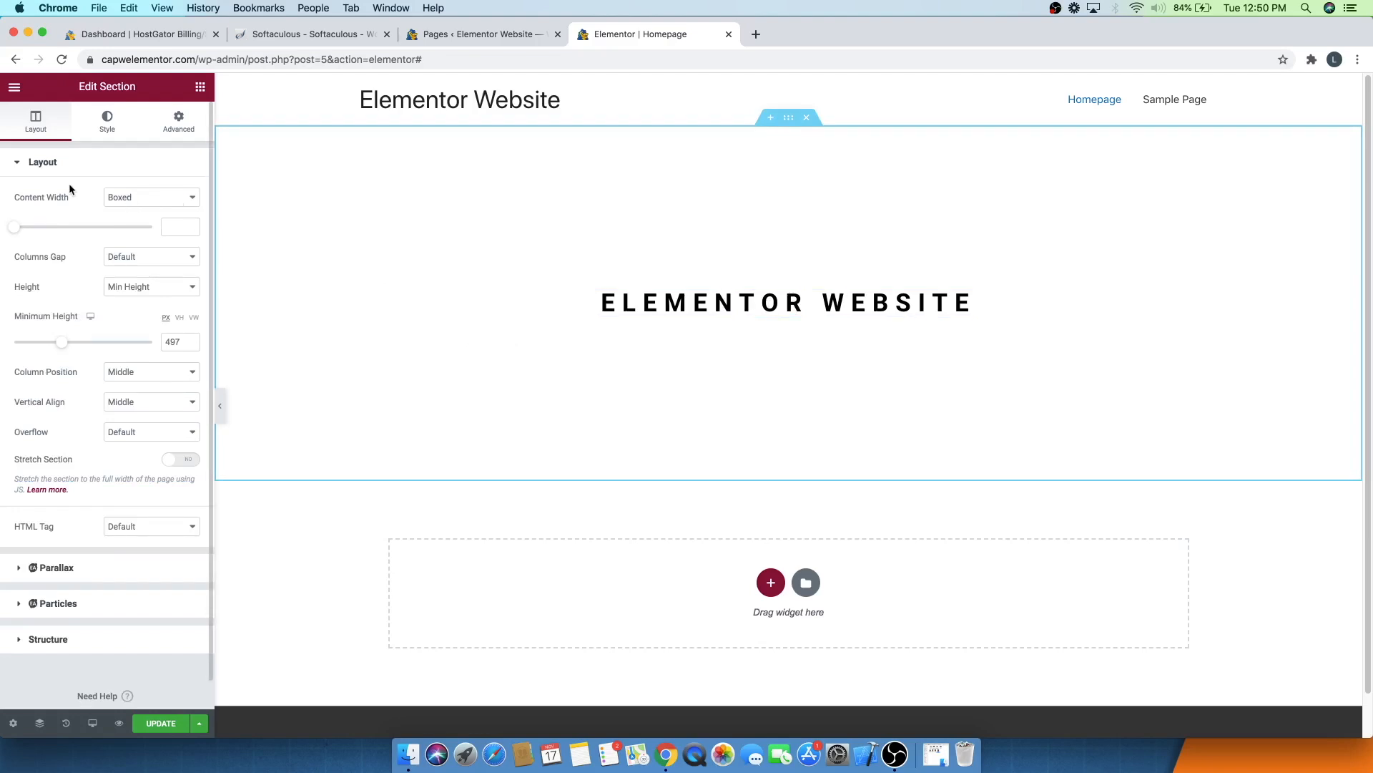
click(99, 132)
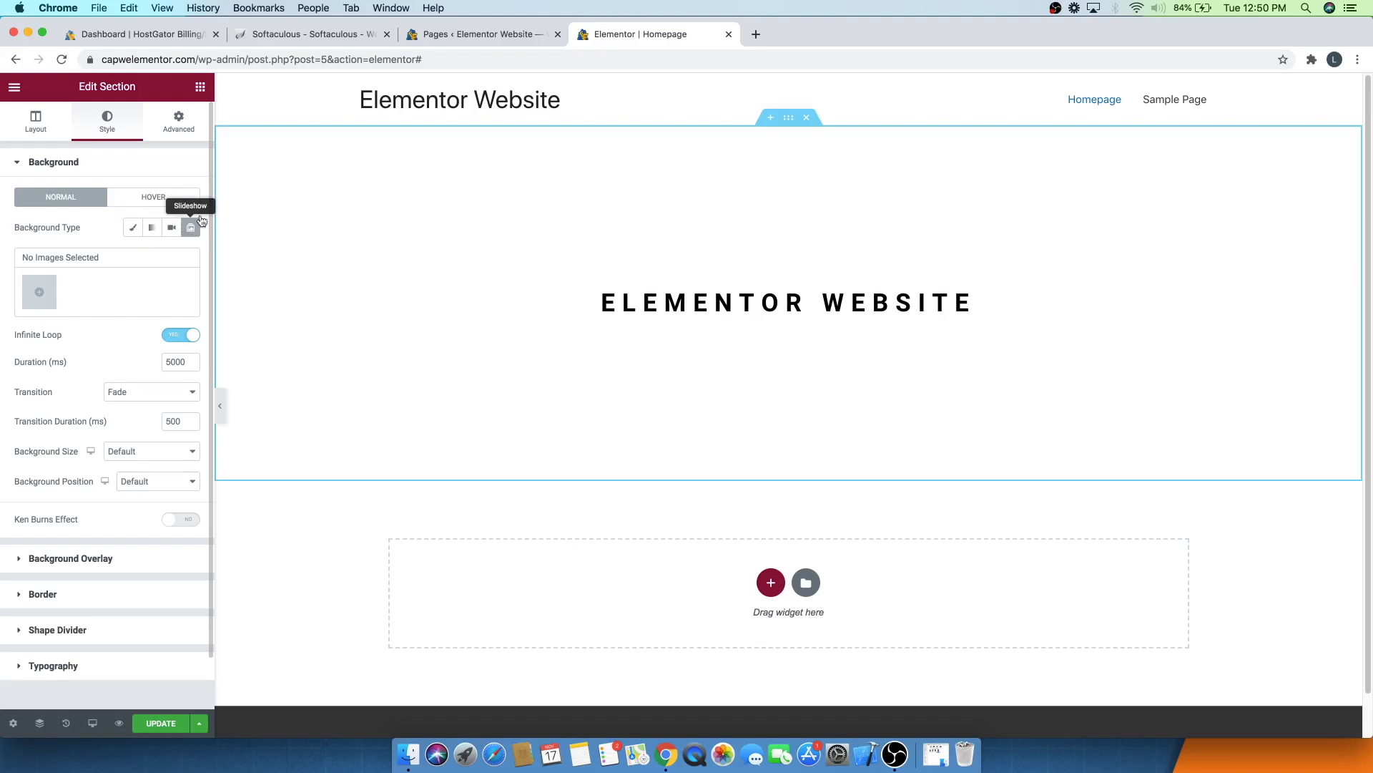
click(133, 227)
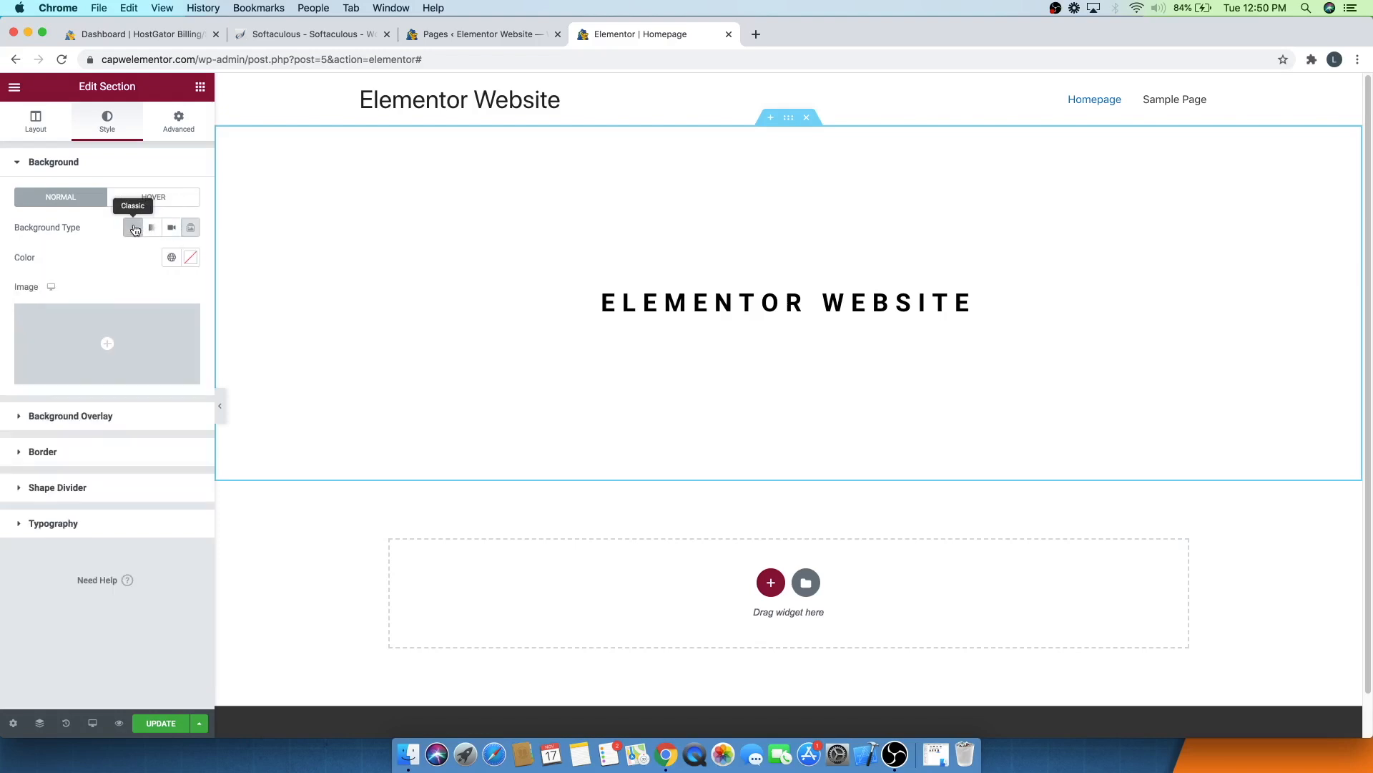
click(101, 352)
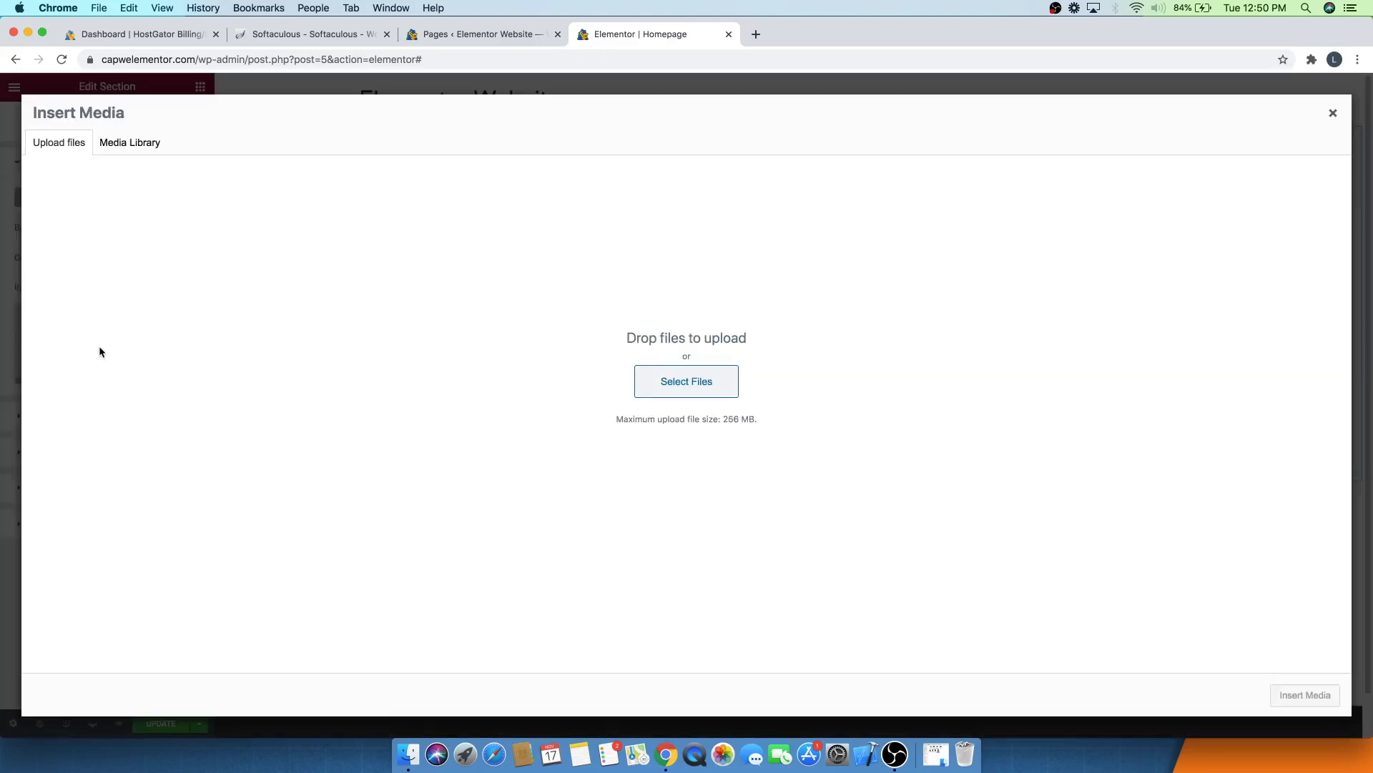
click(57, 140)
click(710, 390)
double_click(659, 148)
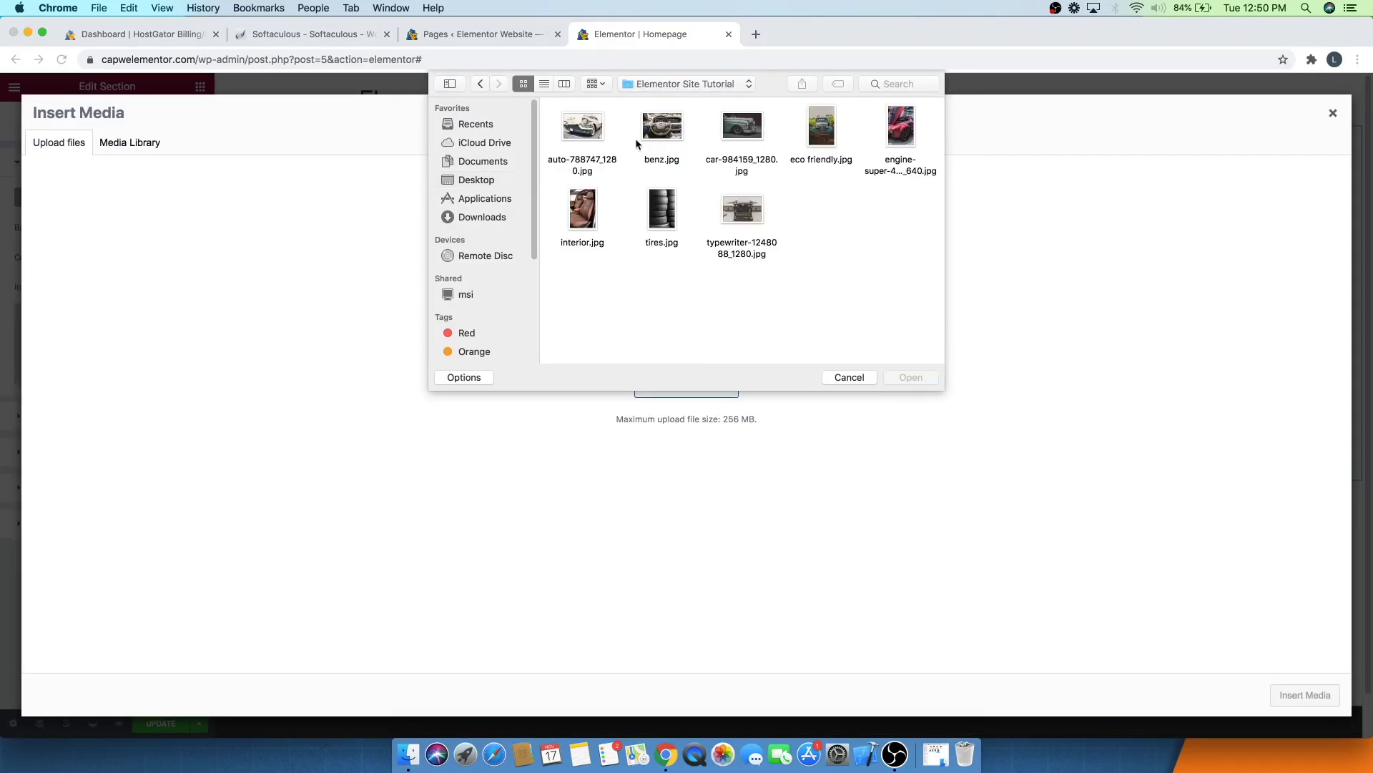
click(591, 129)
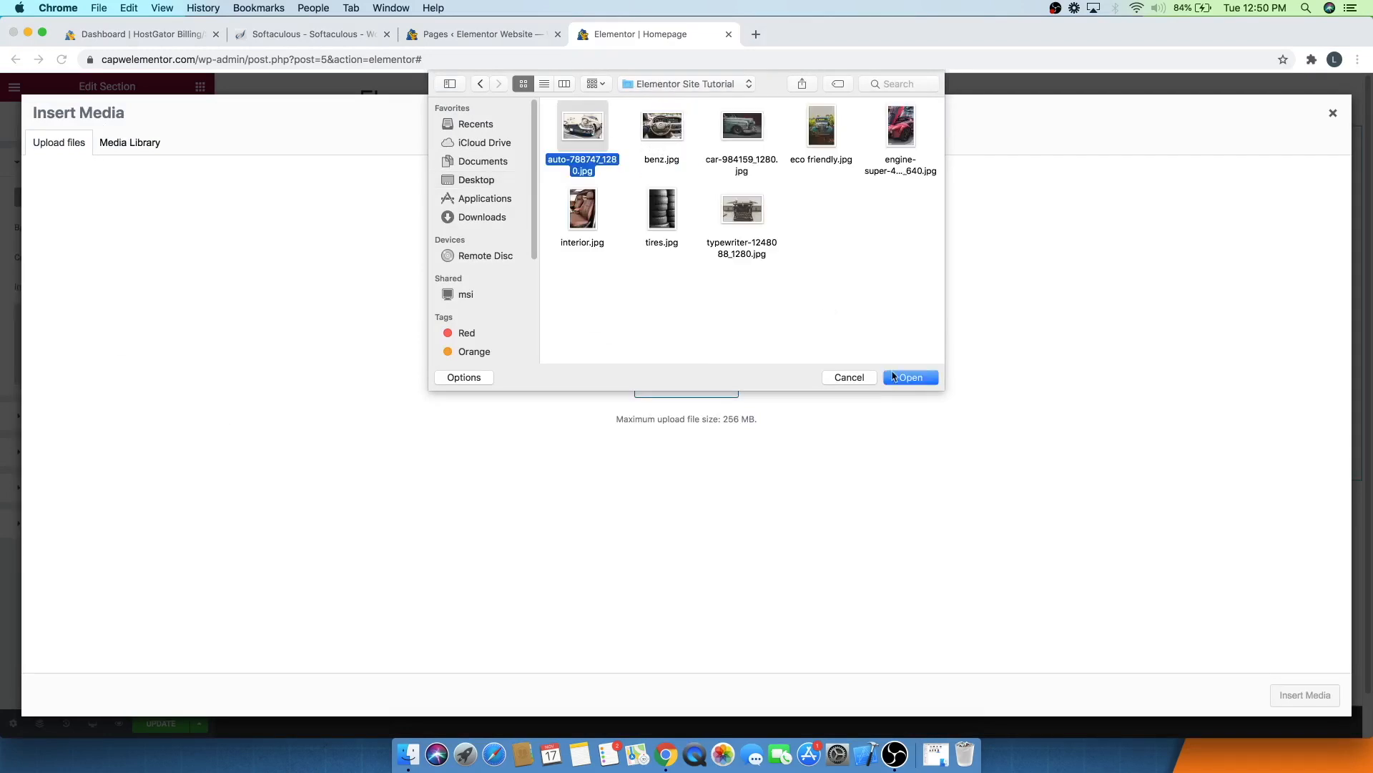
click(914, 374)
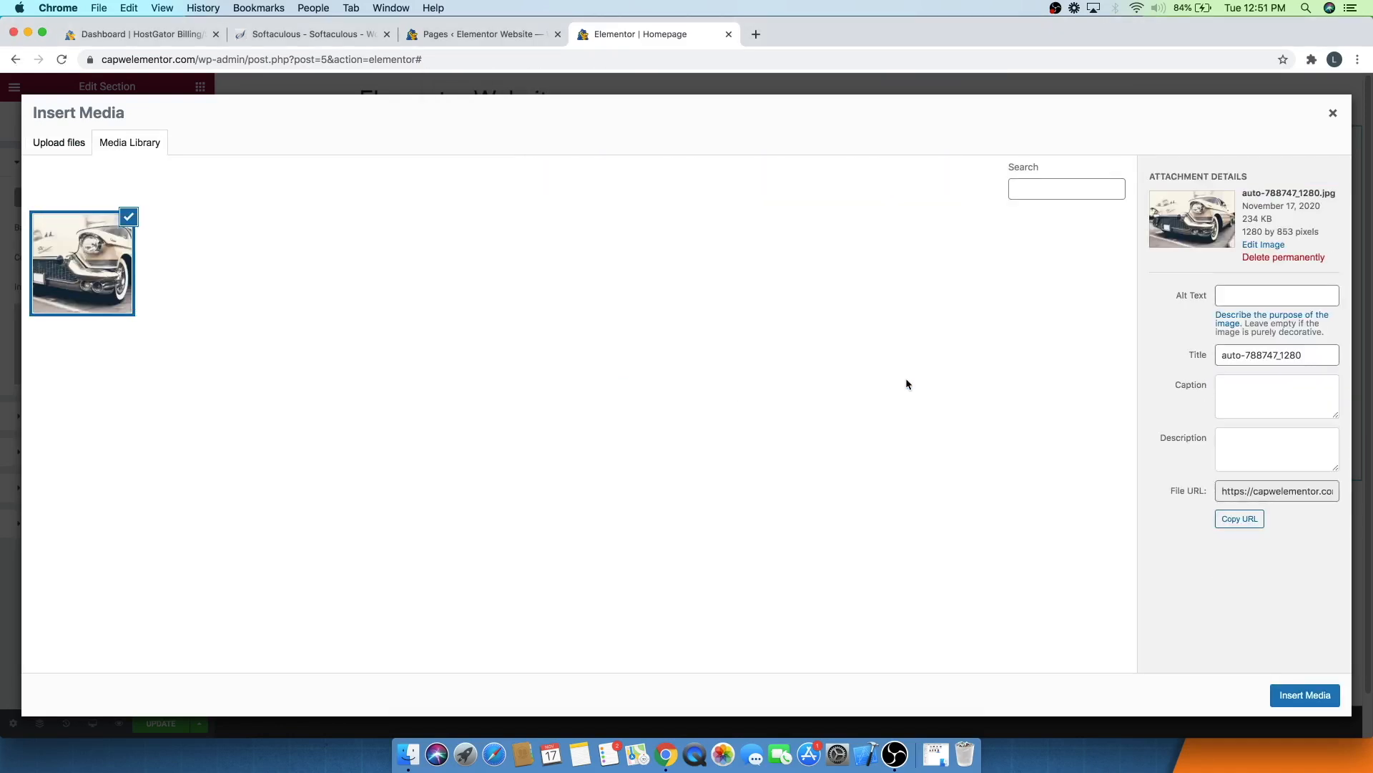
click(1305, 696)
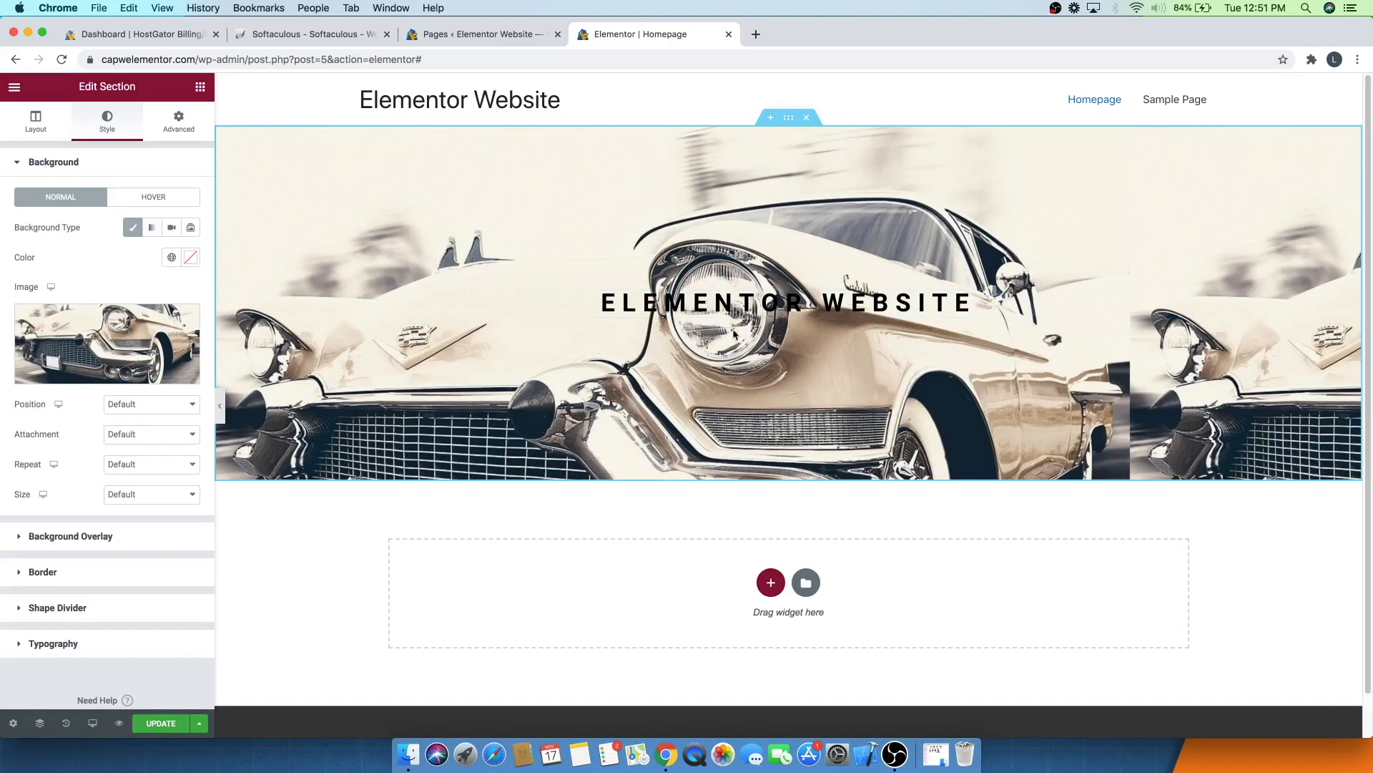
- Try Center Center and Center Right background positions, ending with the position set to Center Center
click(137, 414)
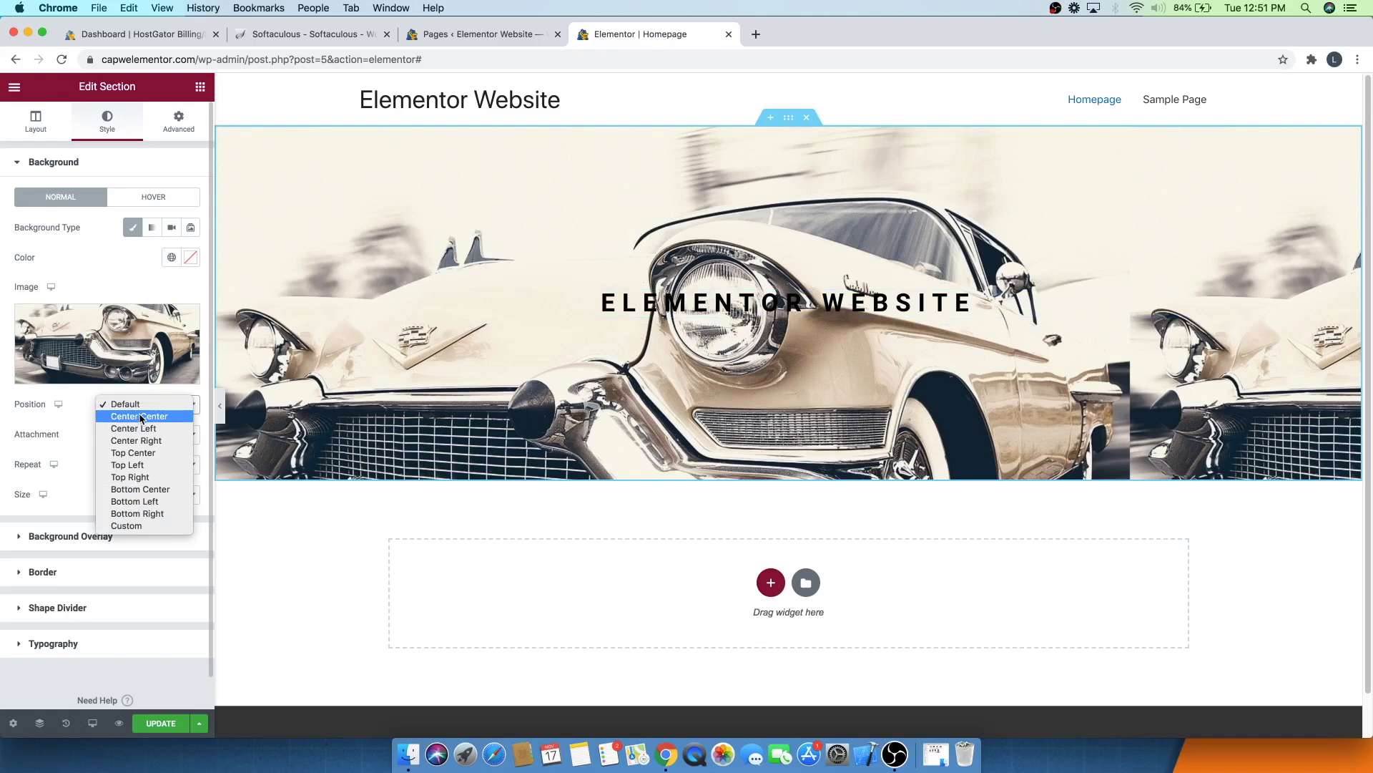
click(140, 416)
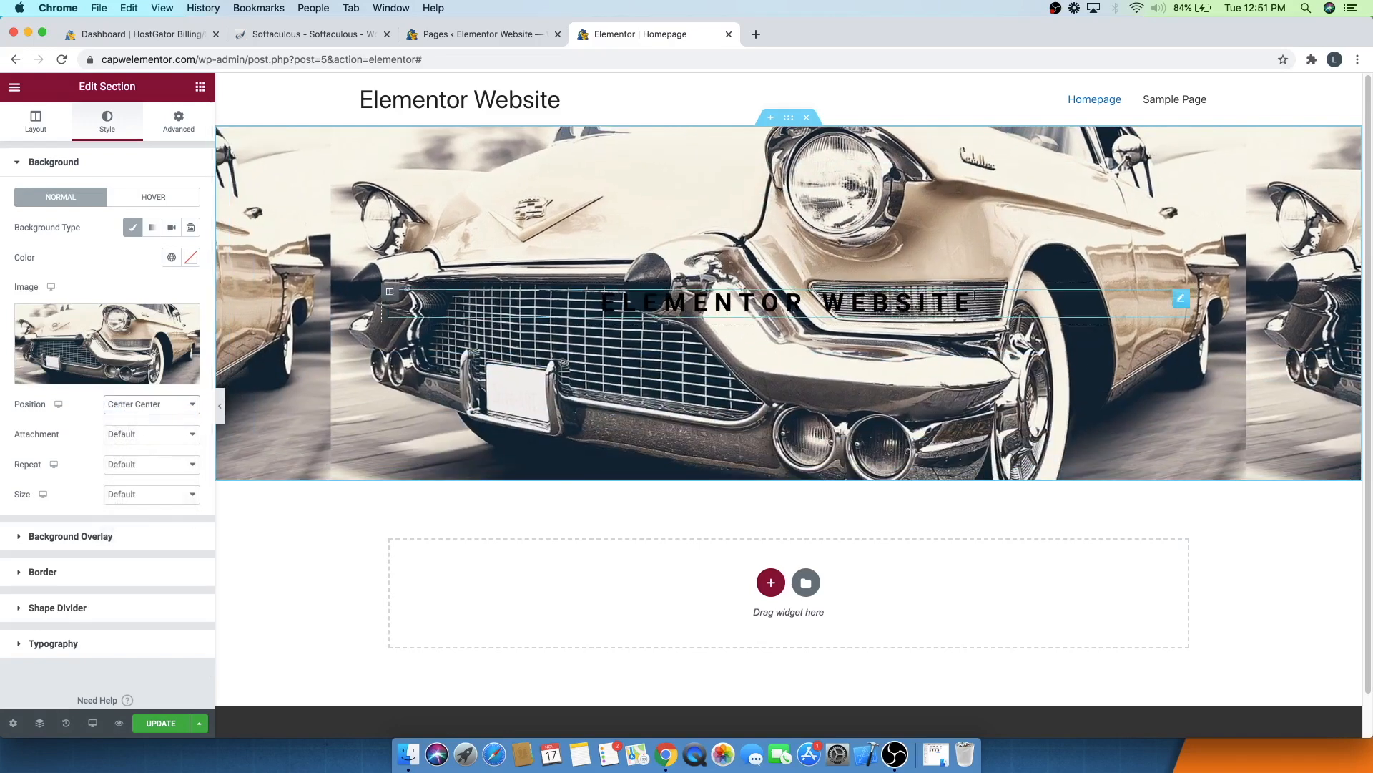
click(191, 406)
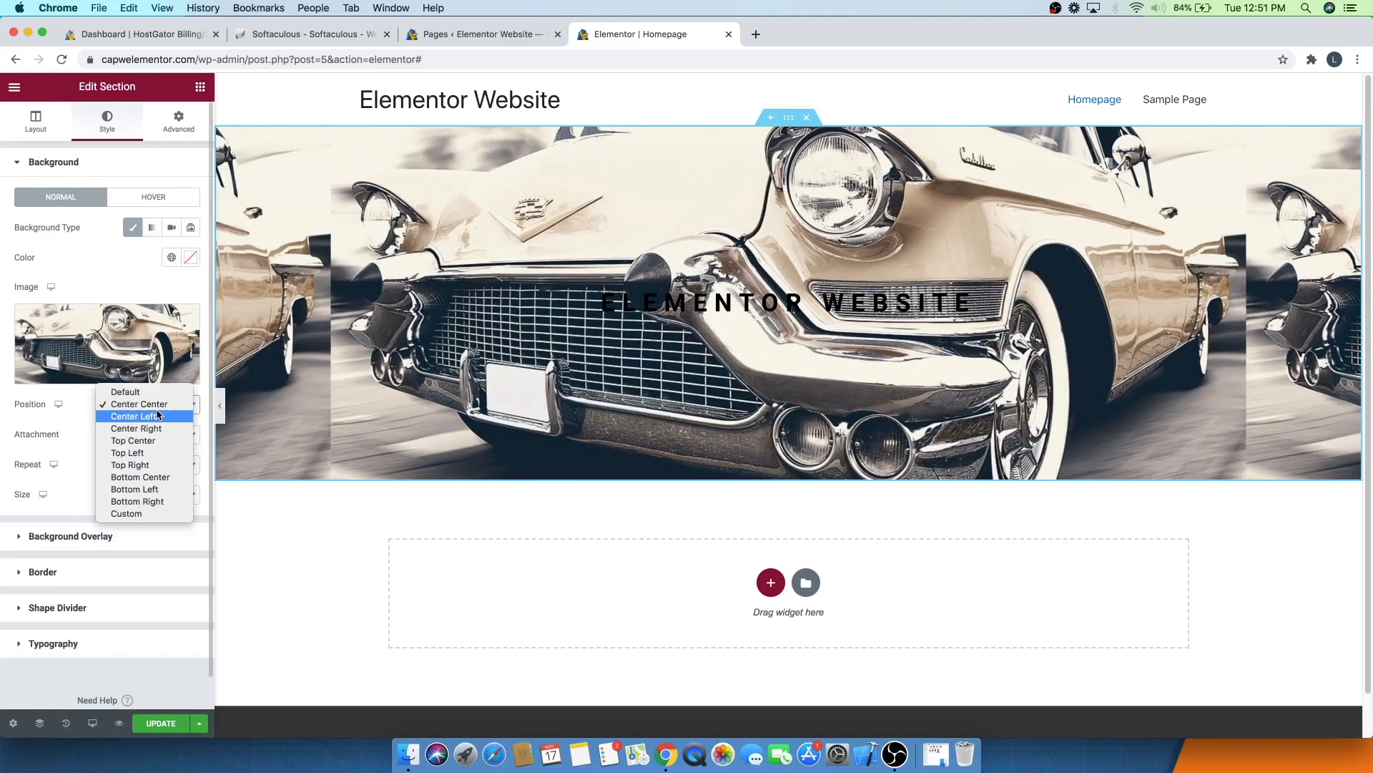
click(146, 429)
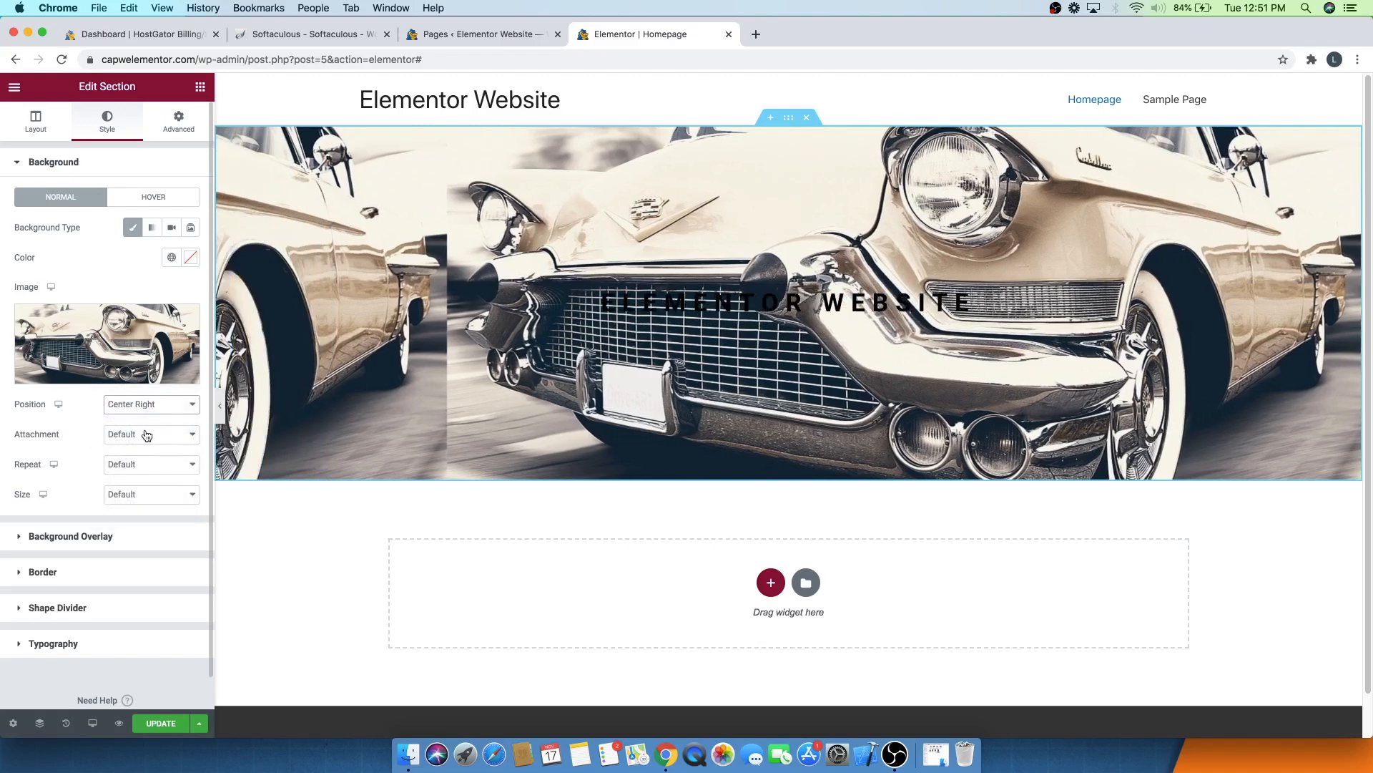
click(135, 402)
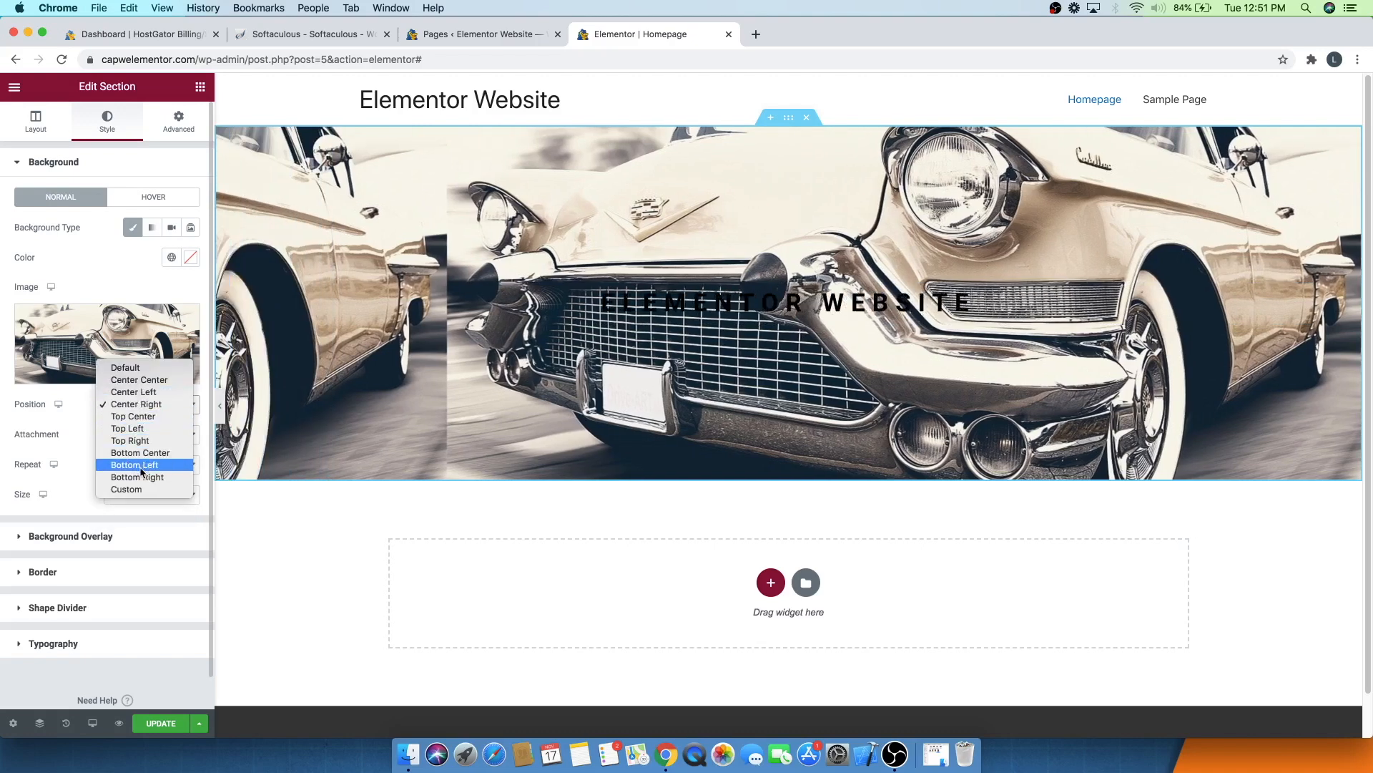
click(127, 381)
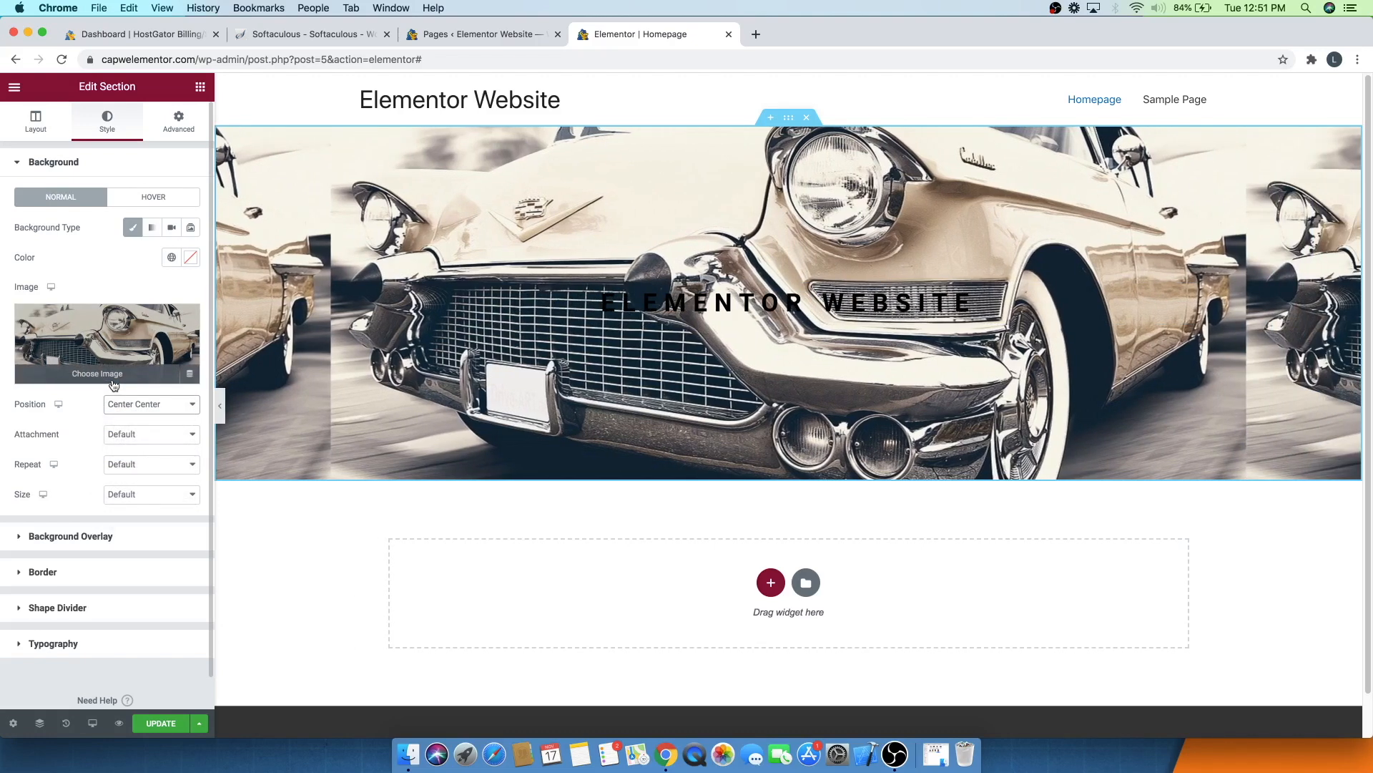
- Set the section background's size to Cover and its attachment to Fixed
click(139, 503)
click(136, 519)
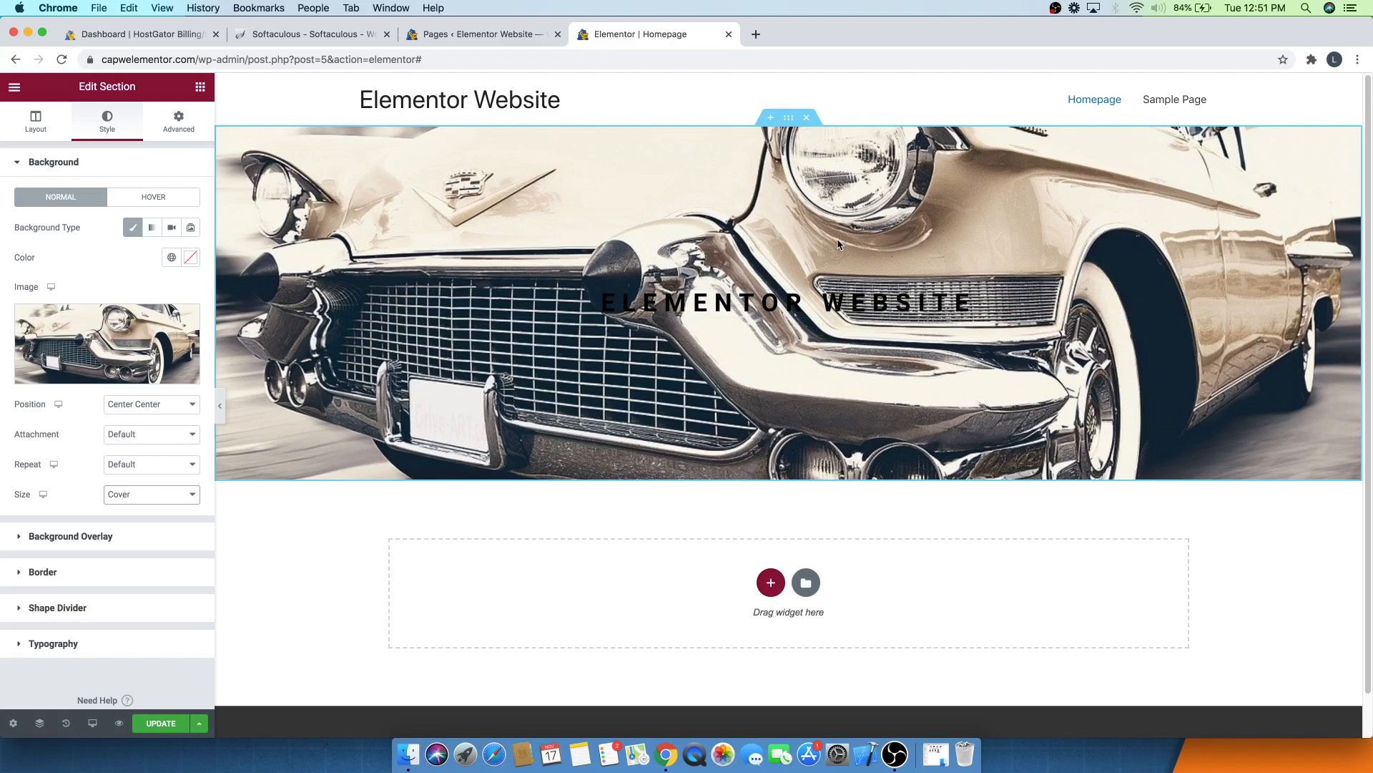
click(132, 442)
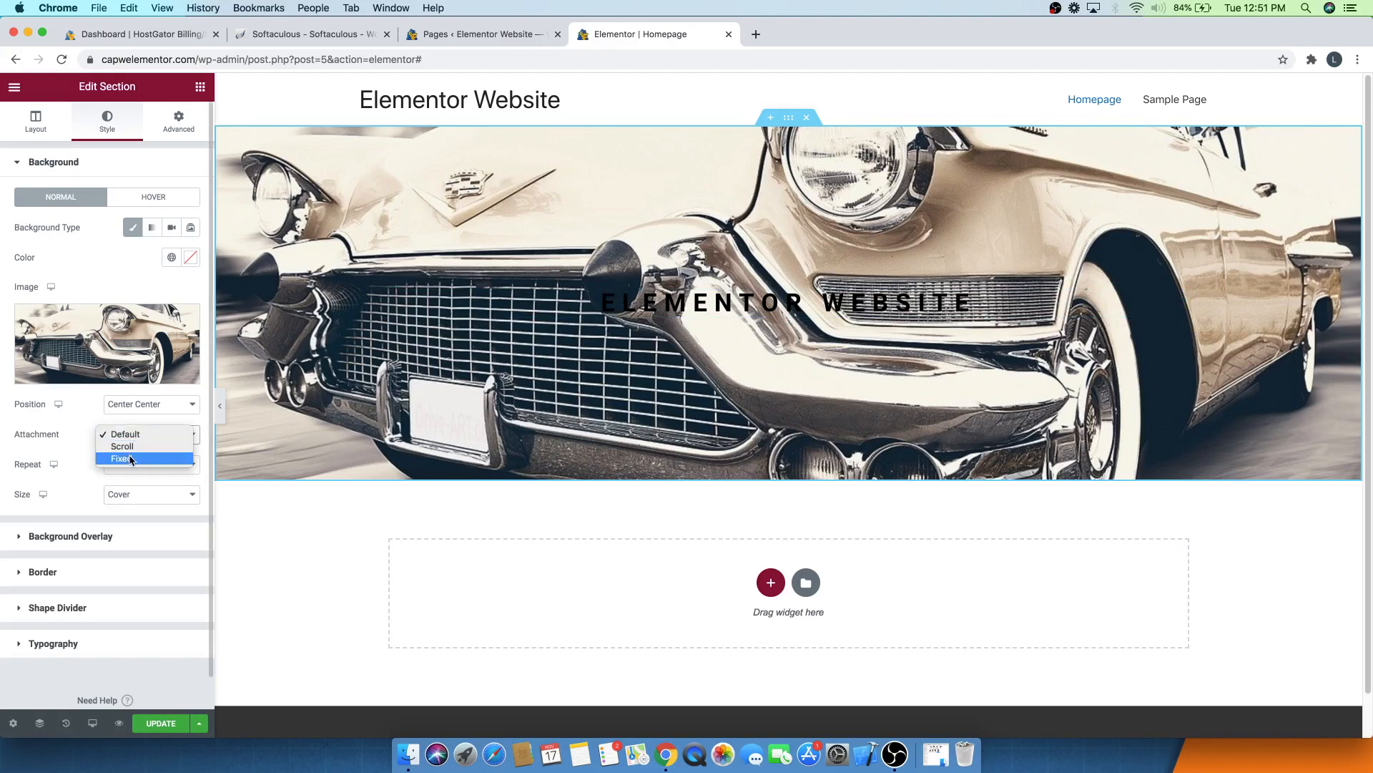
click(130, 458)
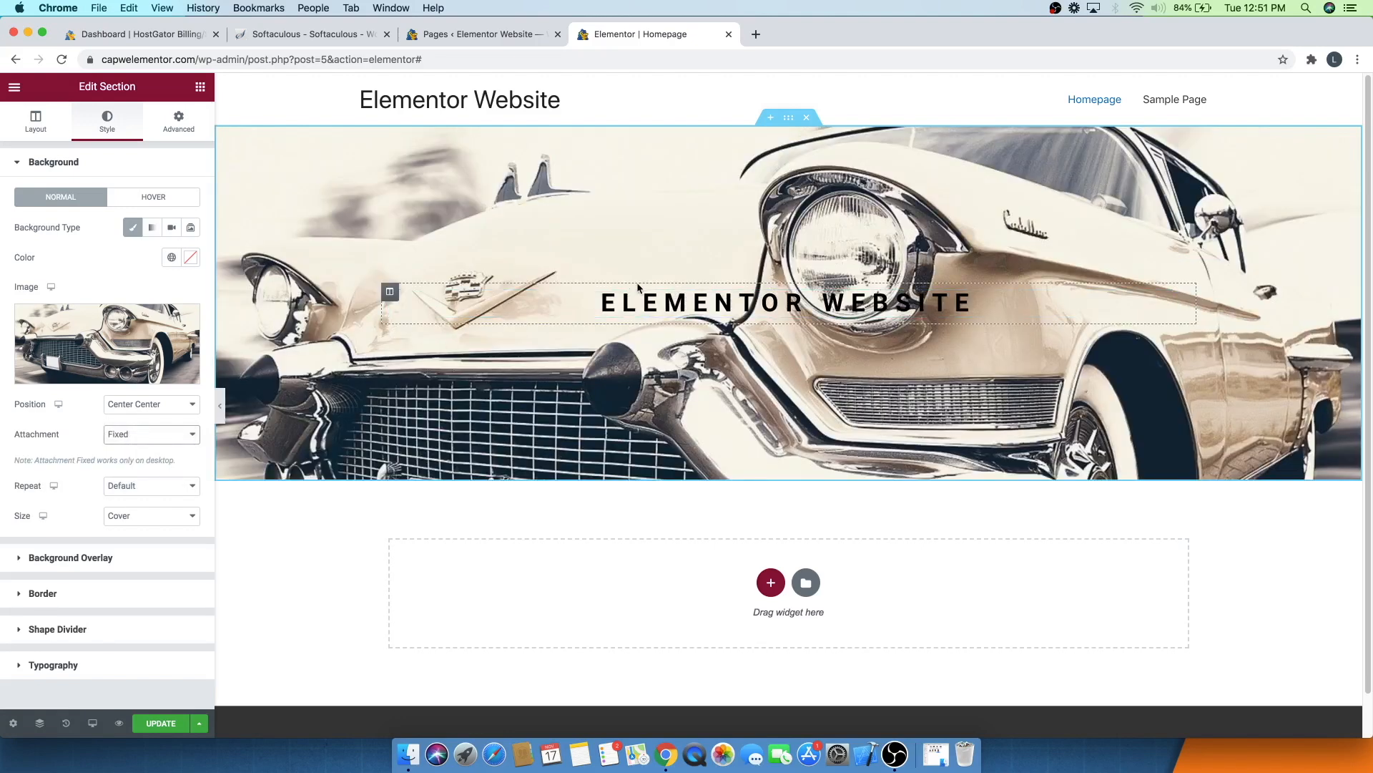
scroll(638, 287, down, 1)
scroll(639, 288, down, 3)
scroll(634, 291, up, 2)
scroll(634, 291, down, 2)
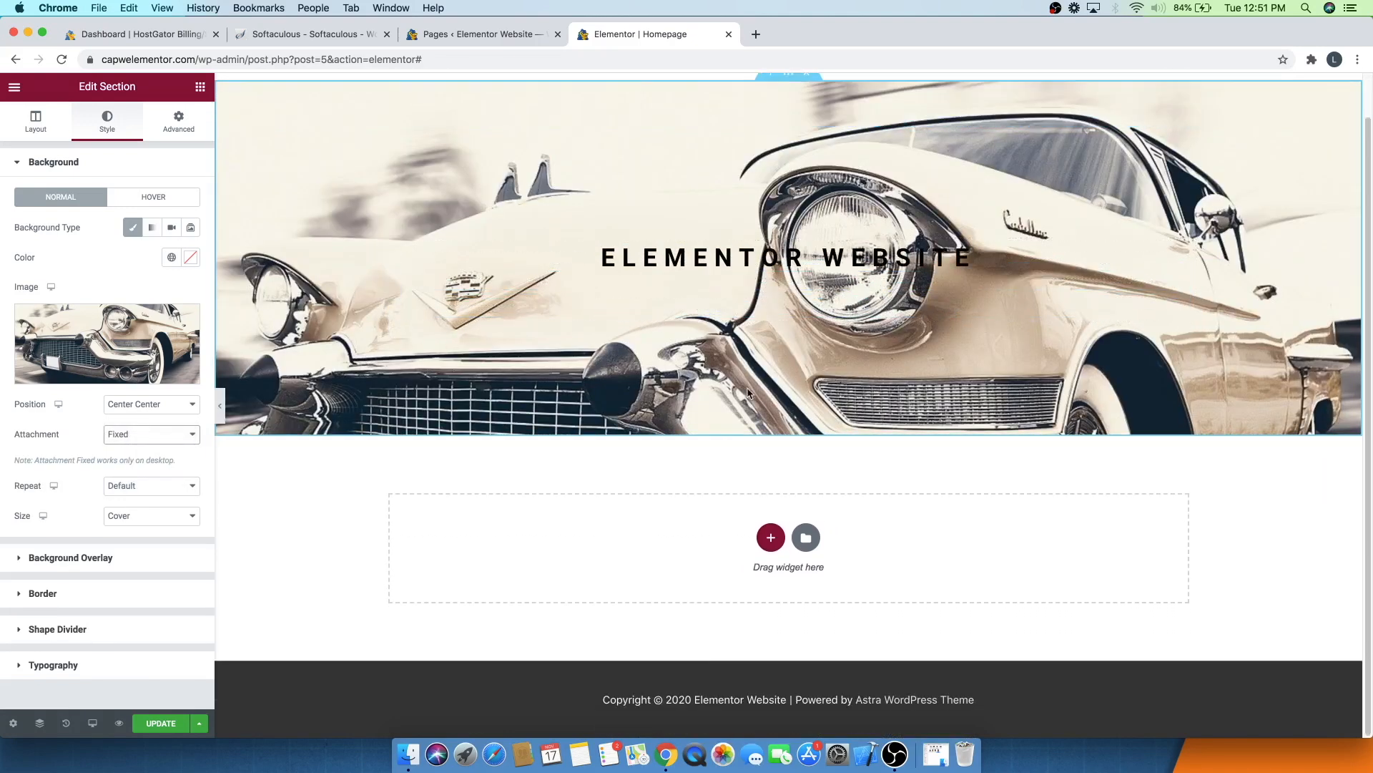
- Add a new one-column section below and give it a minimum height of about 802 px
click(770, 537)
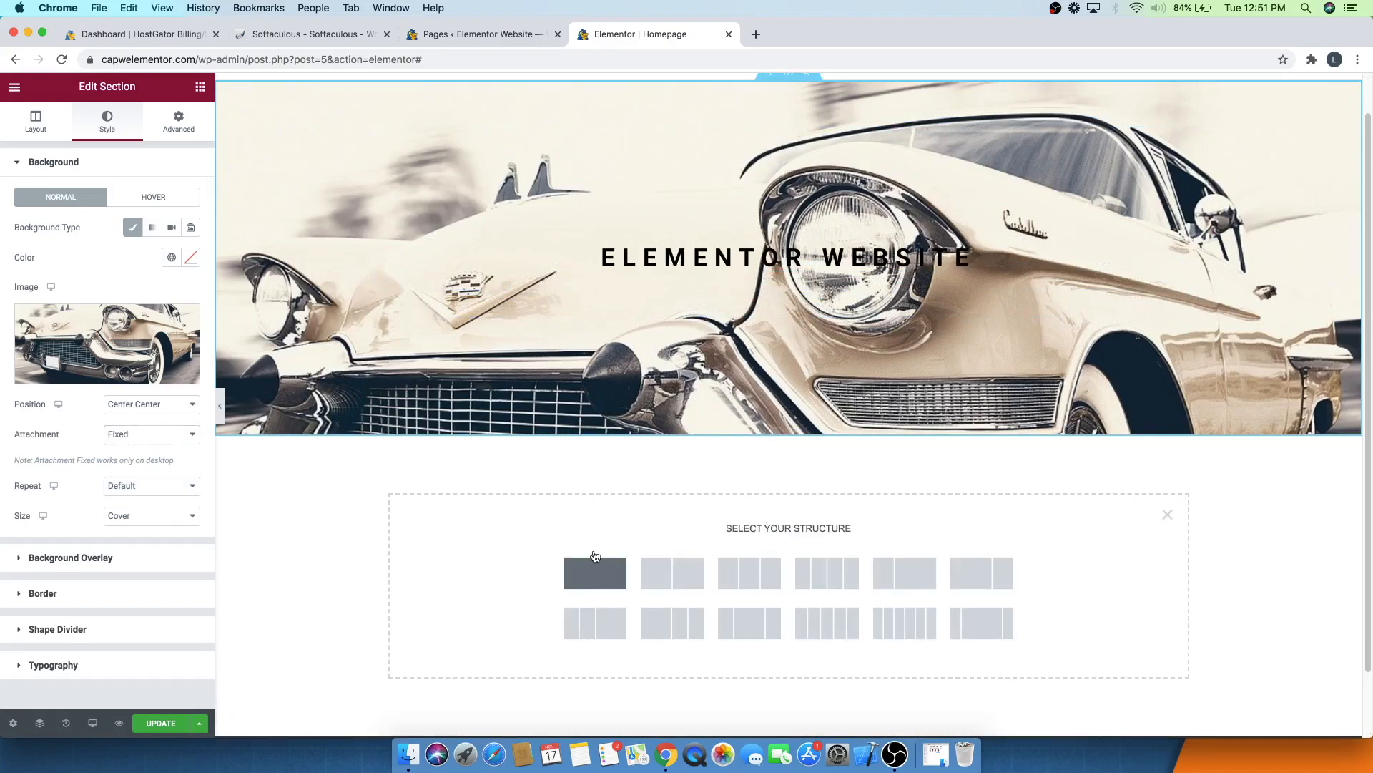
click(594, 572)
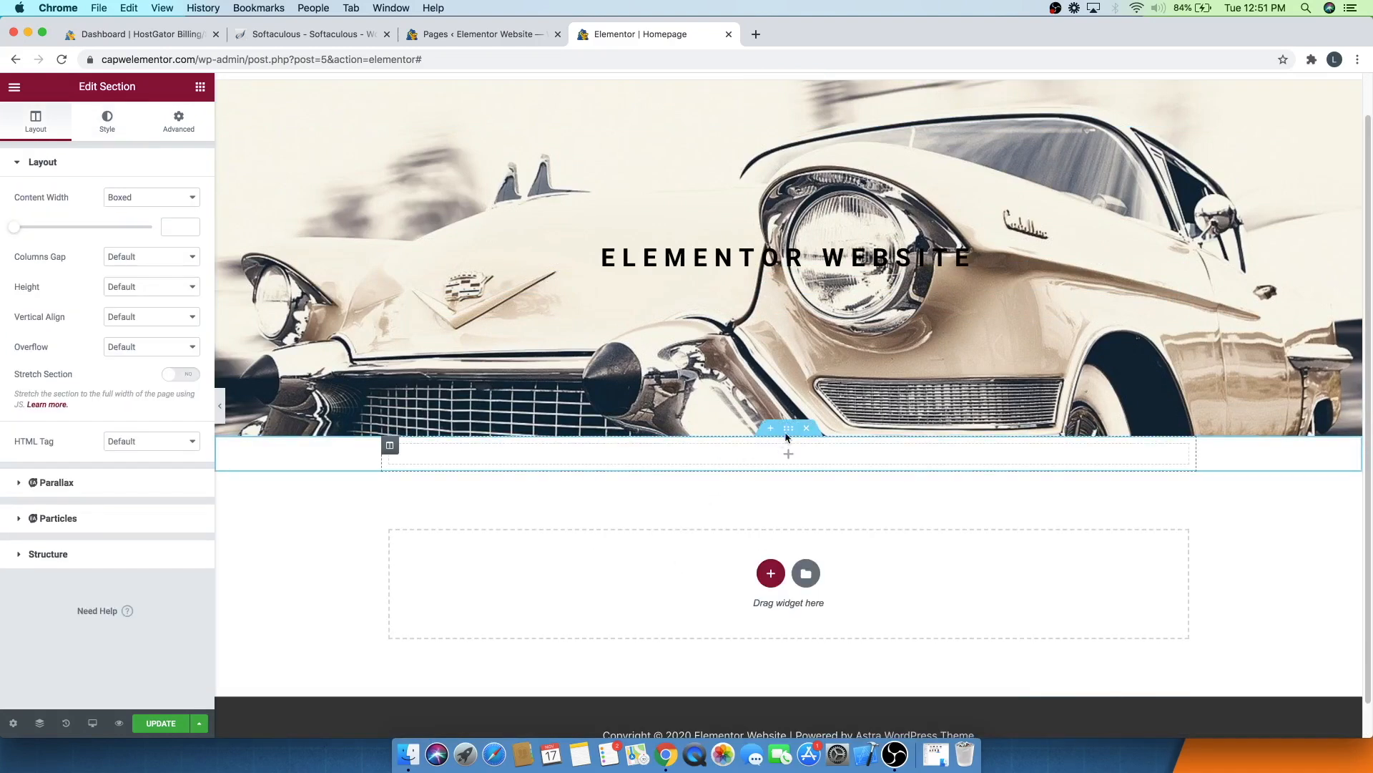
click(111, 288)
click(131, 311)
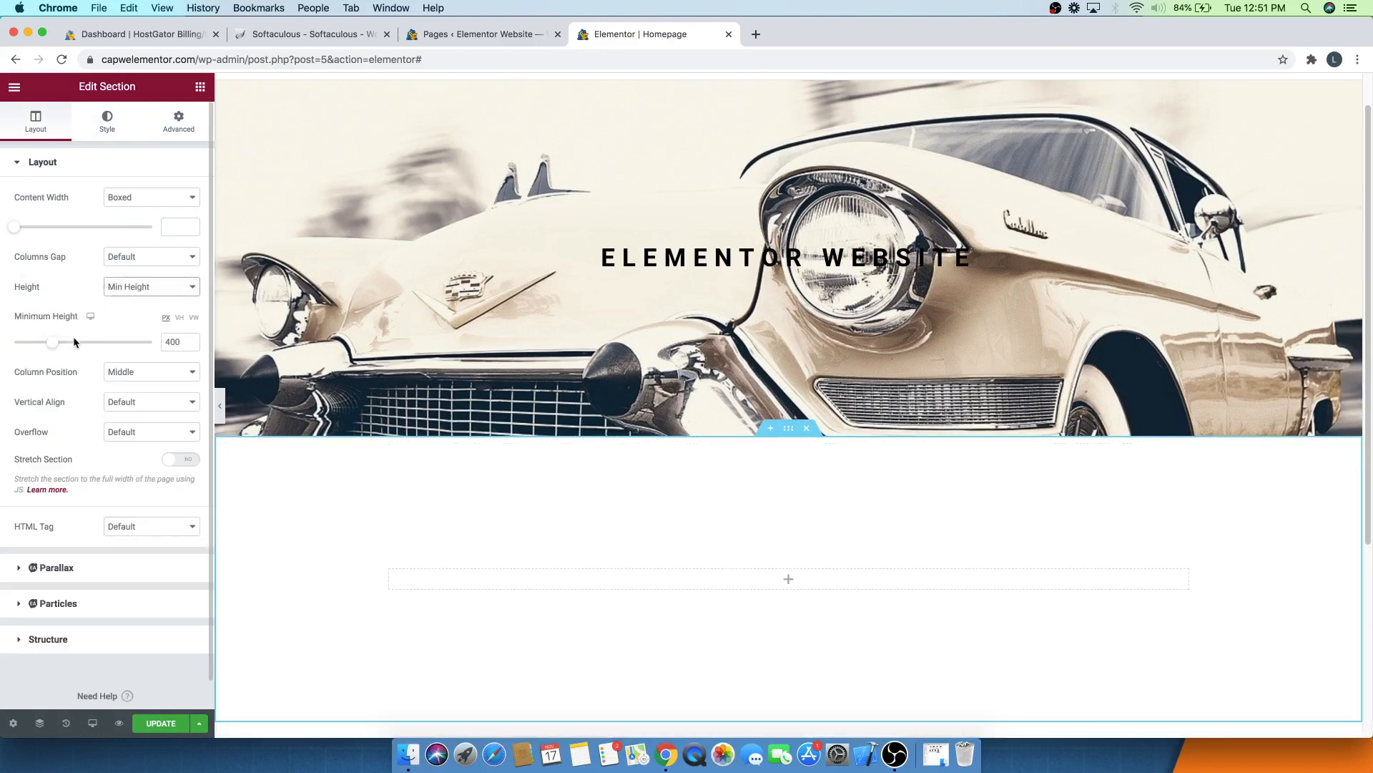
drag(52, 347, 92, 349)
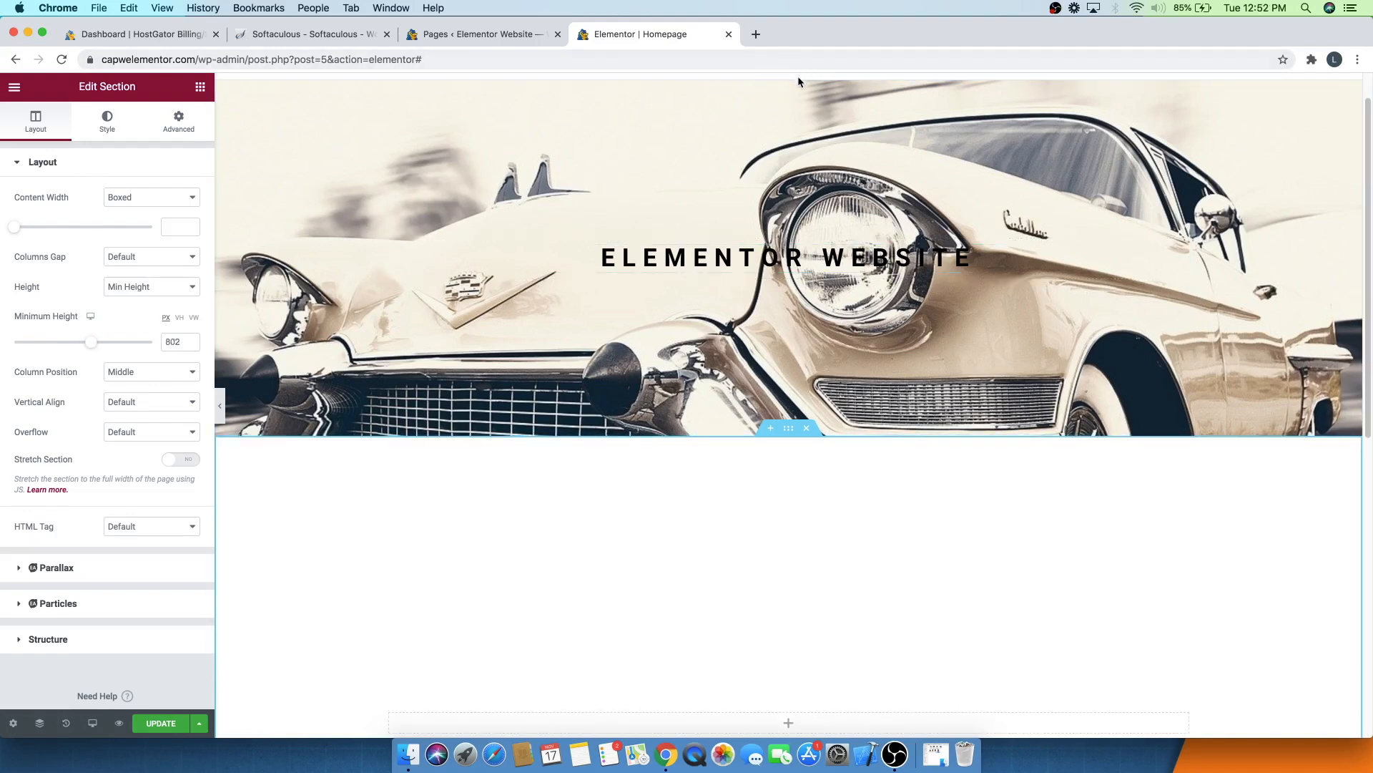
- Select the hero section again and set its background attachment back to Default
click(514, 234)
scroll(511, 236, down, 5)
scroll(503, 235, up, 5)
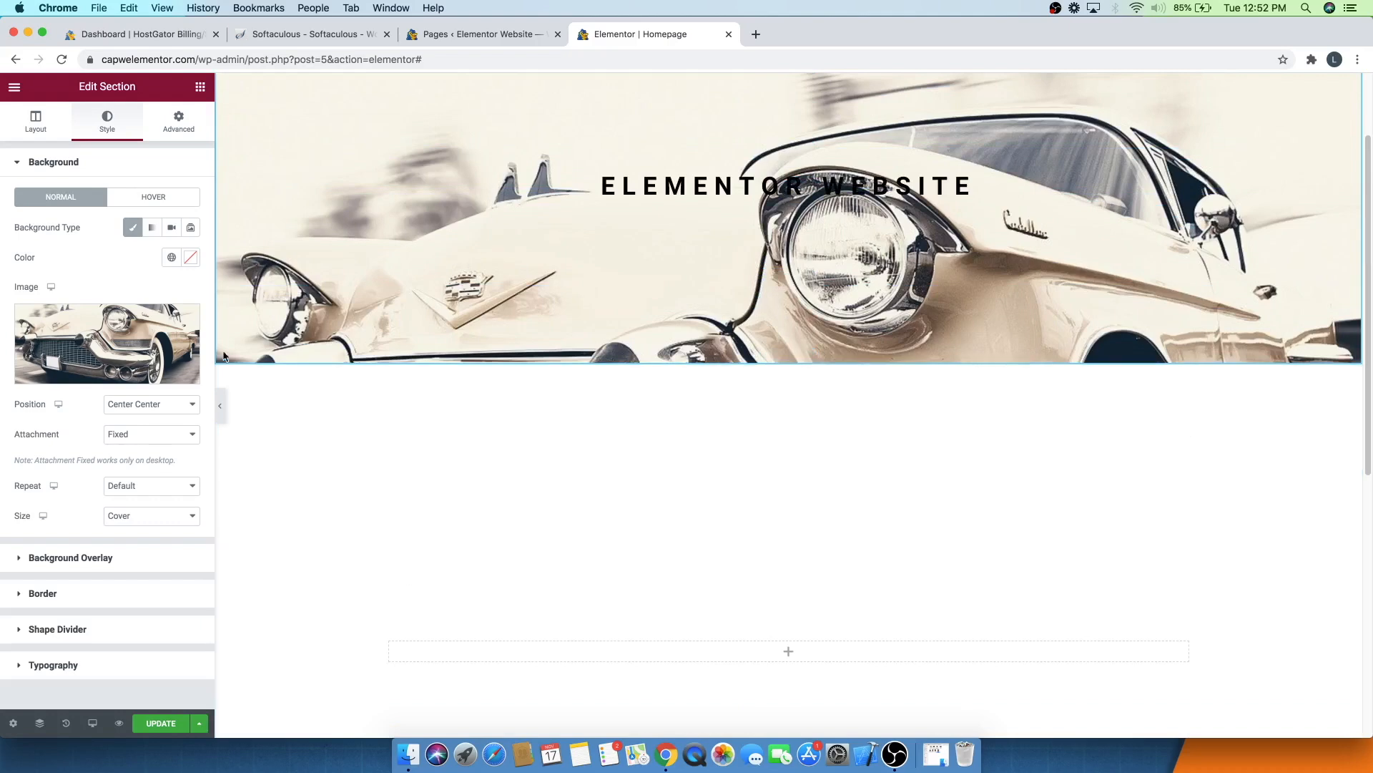
click(125, 435)
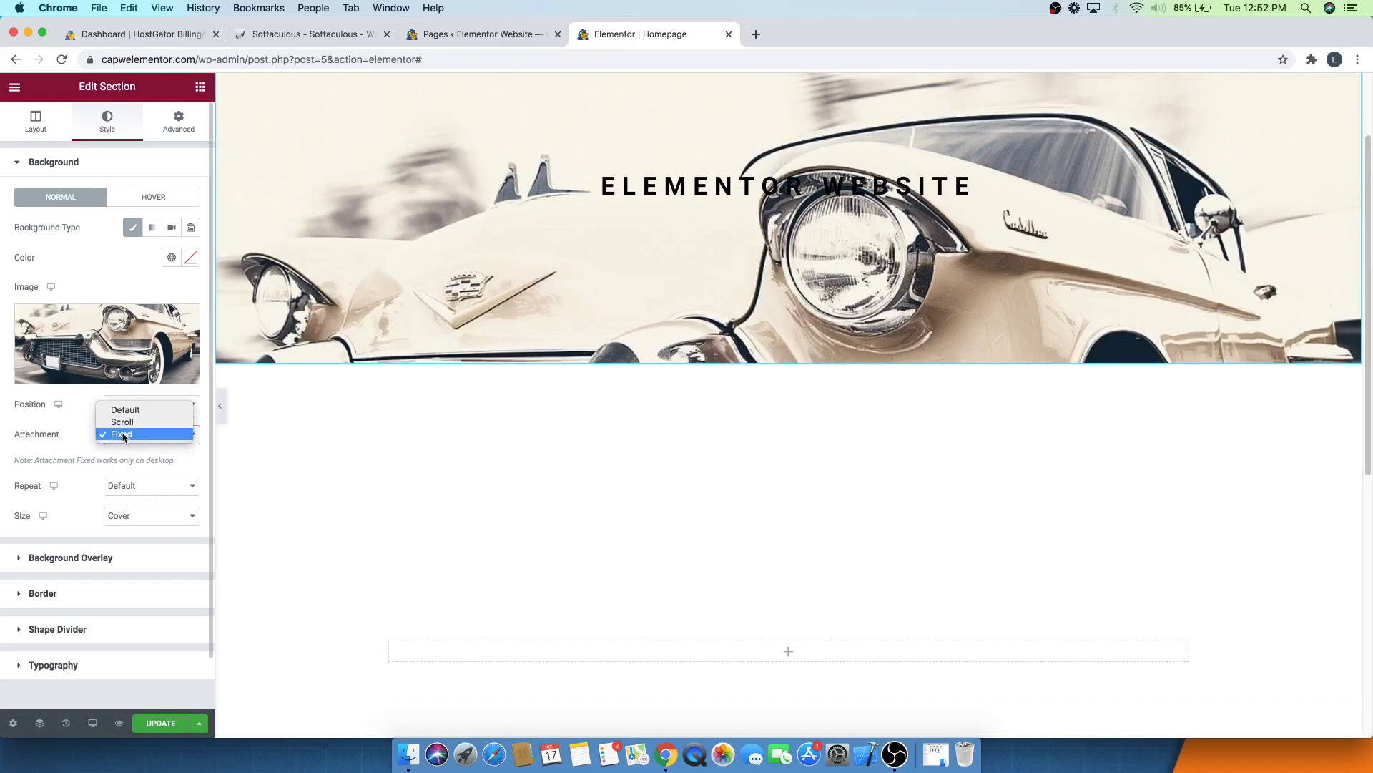
click(141, 410)
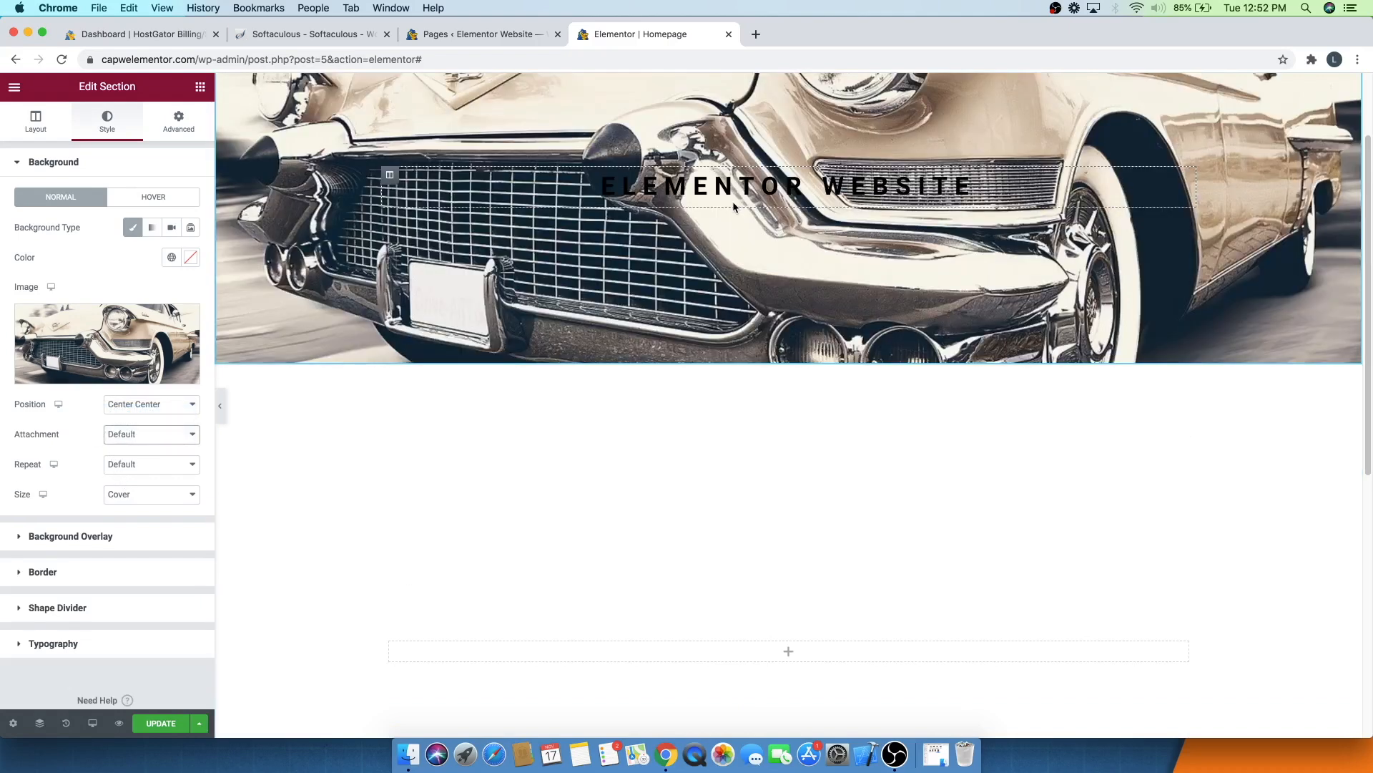
scroll(733, 200, down, 7)
scroll(730, 206, up, 7)
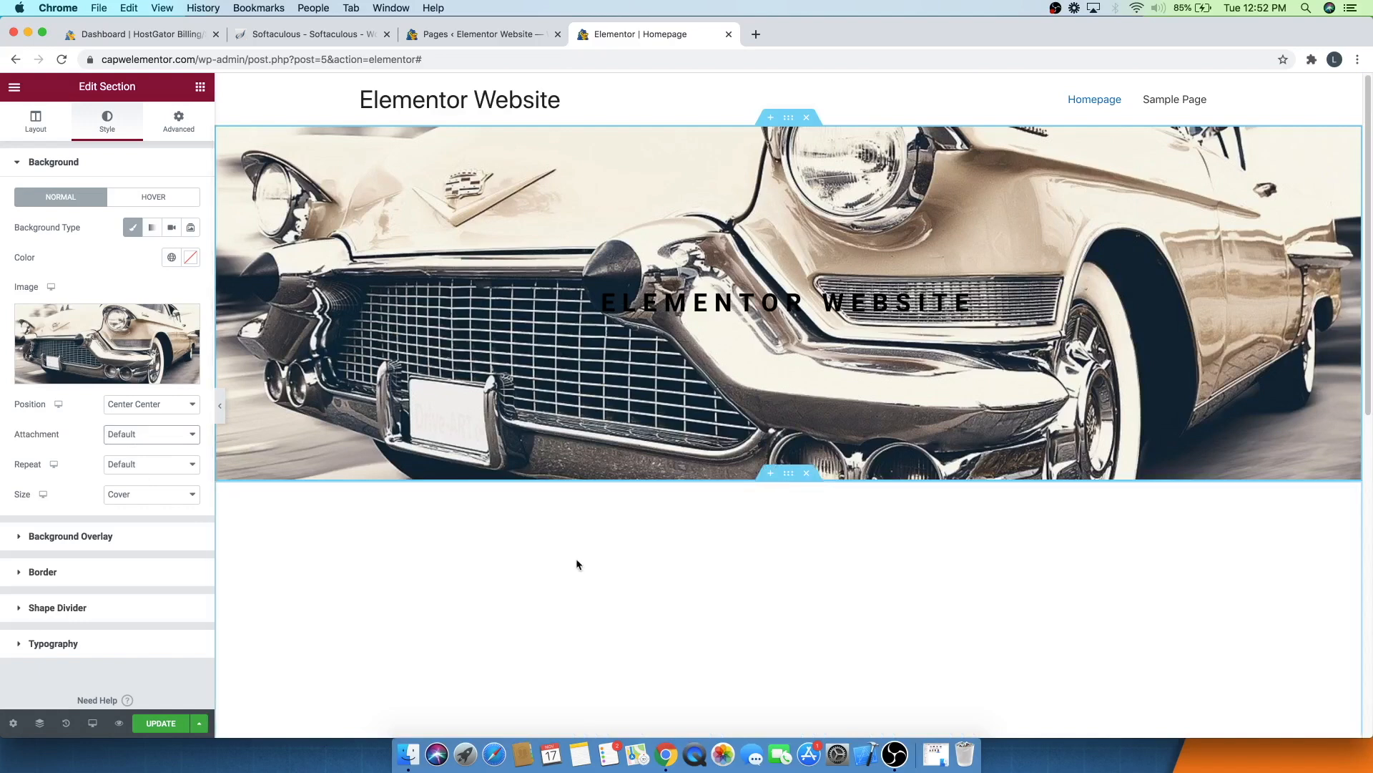
- Open the hero section's Background Overlay settings and set the overlay type to Classic
click(808, 479)
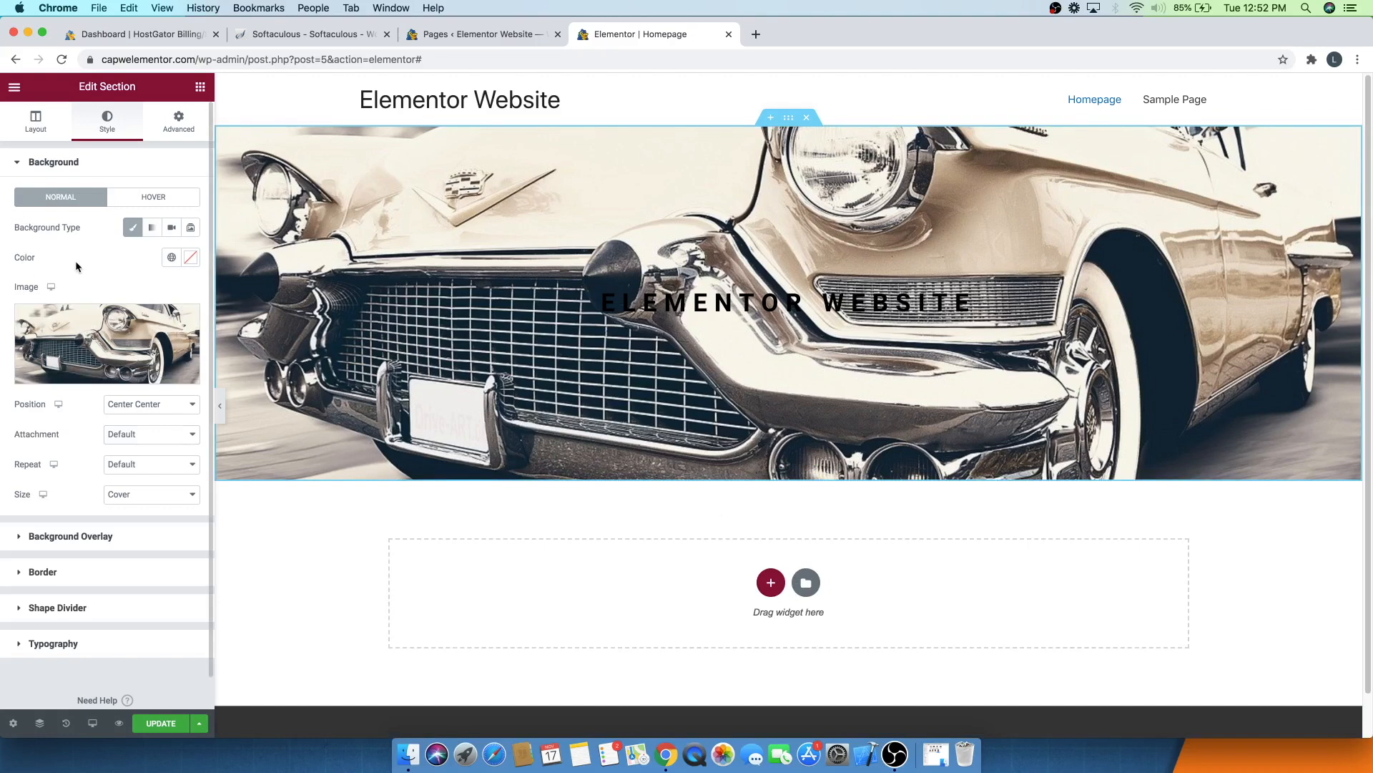
click(57, 162)
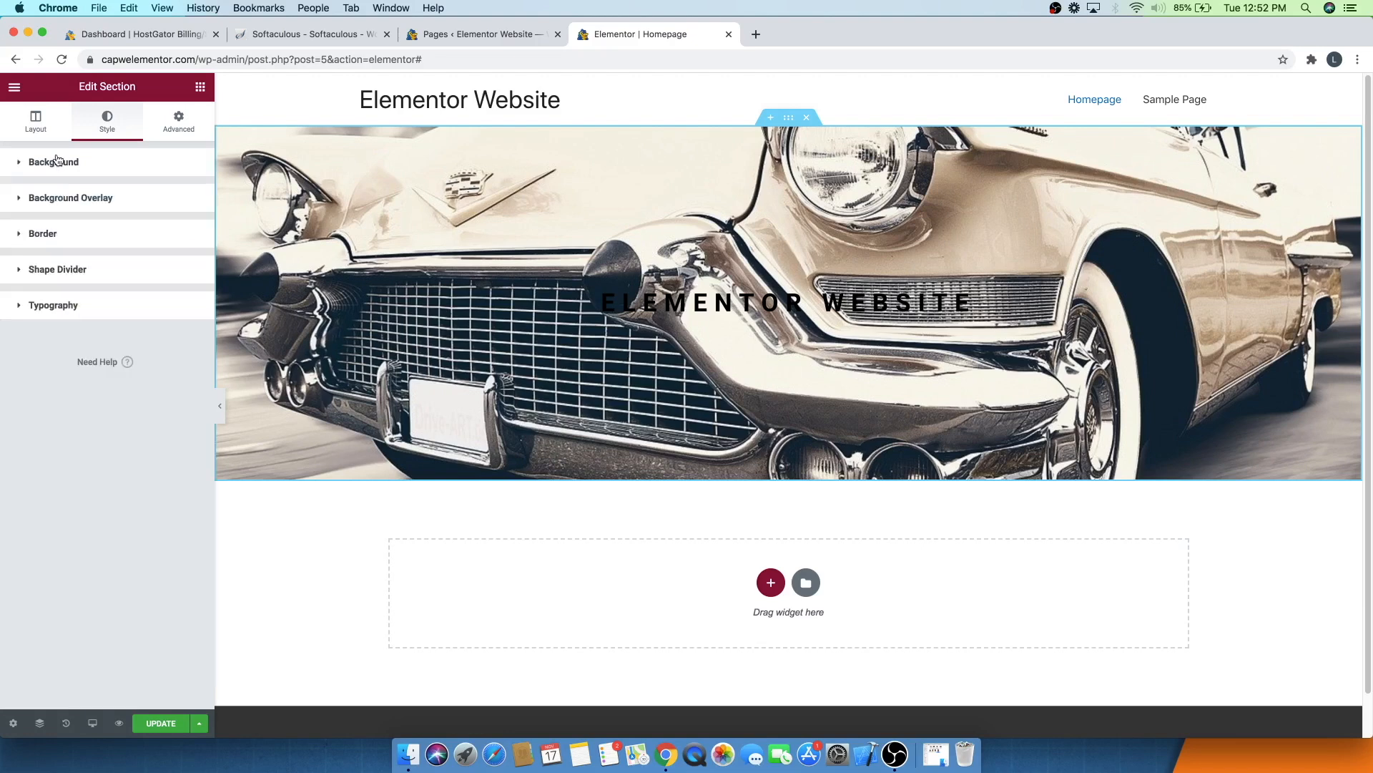
click(58, 207)
click(171, 264)
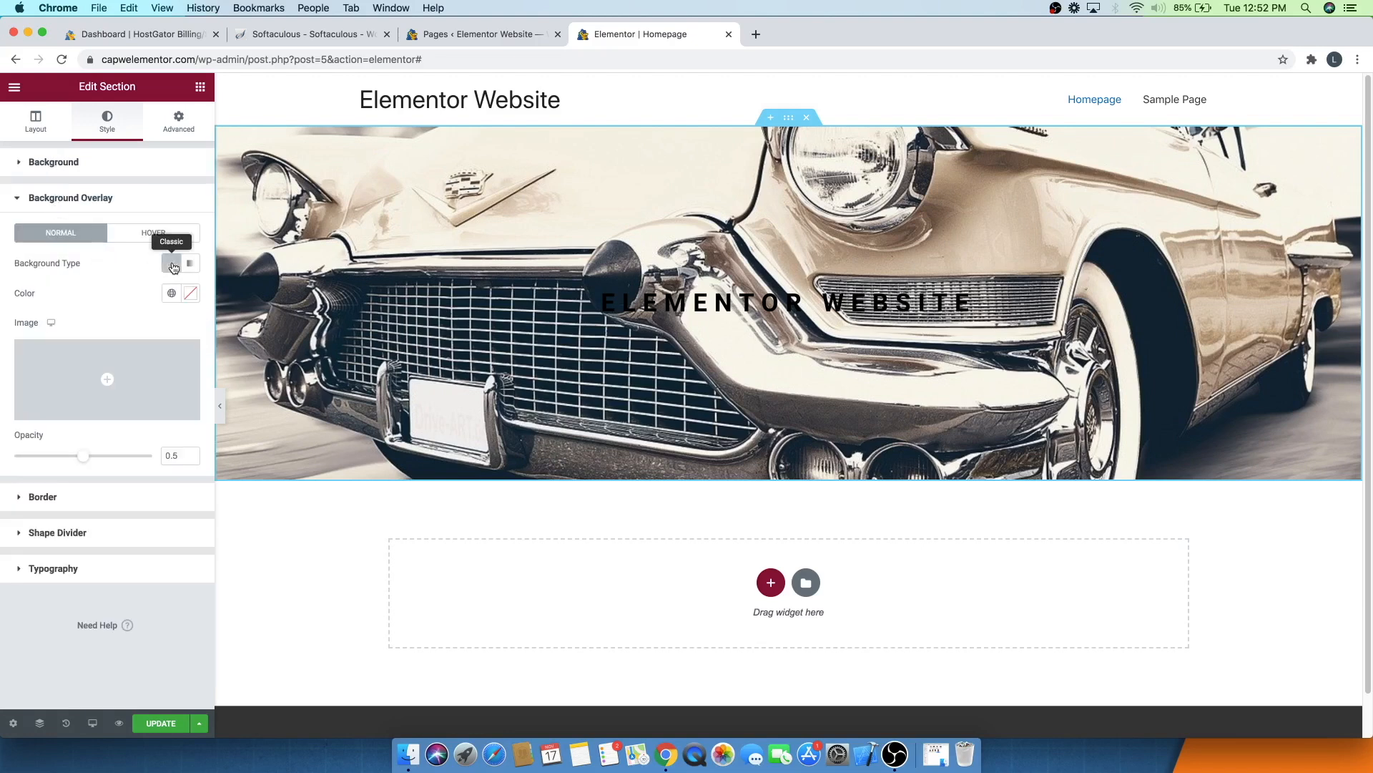
click(103, 398)
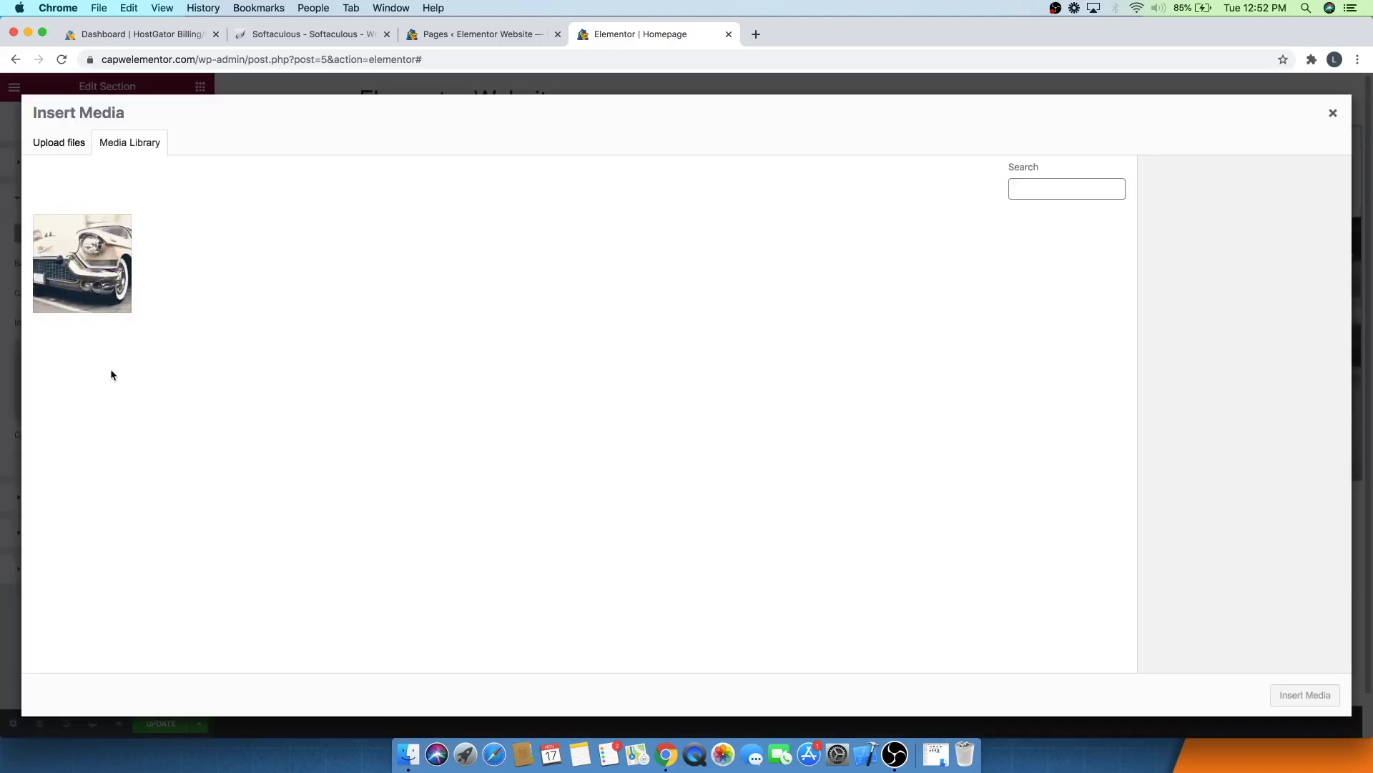
click(1333, 113)
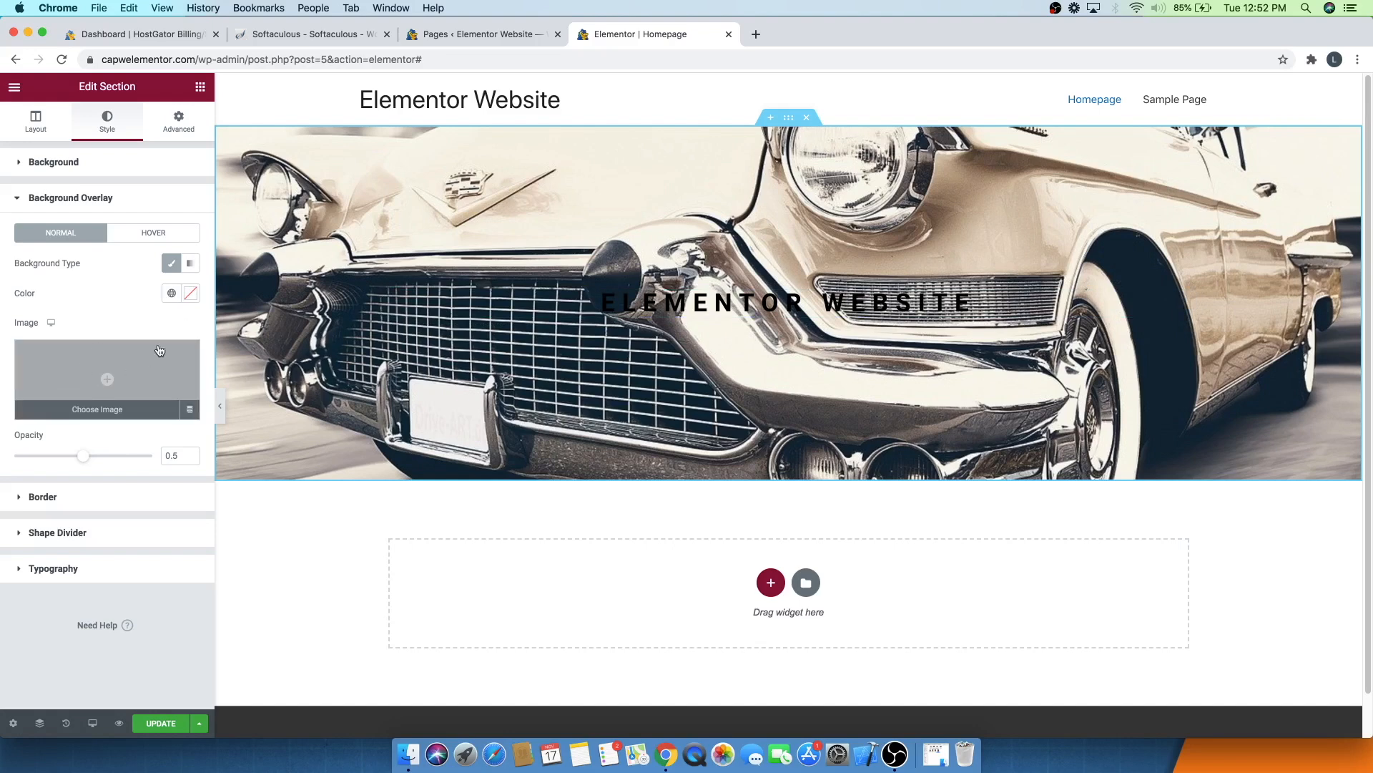
- Give the background overlay a black #000000 colour with an opacity of 0.51
click(190, 294)
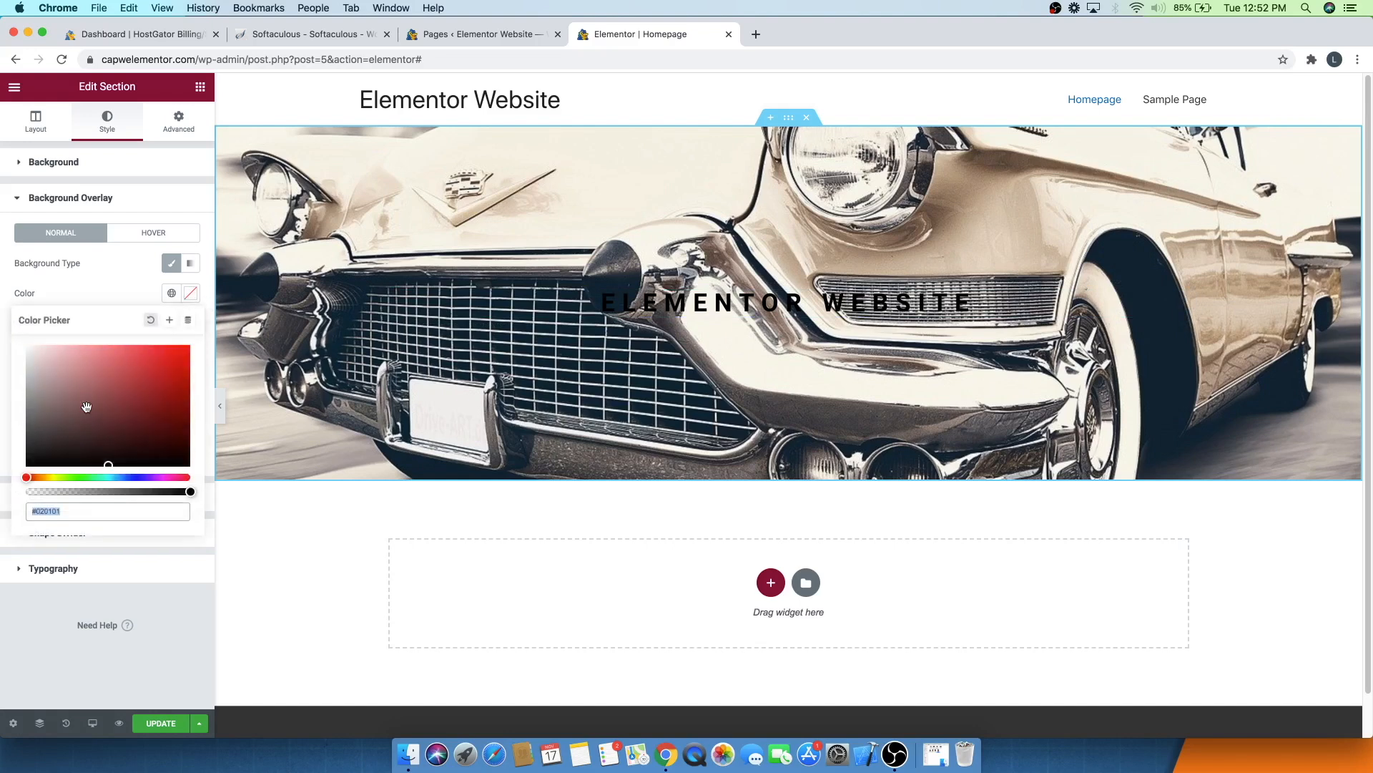
click(48, 454)
click(24, 470)
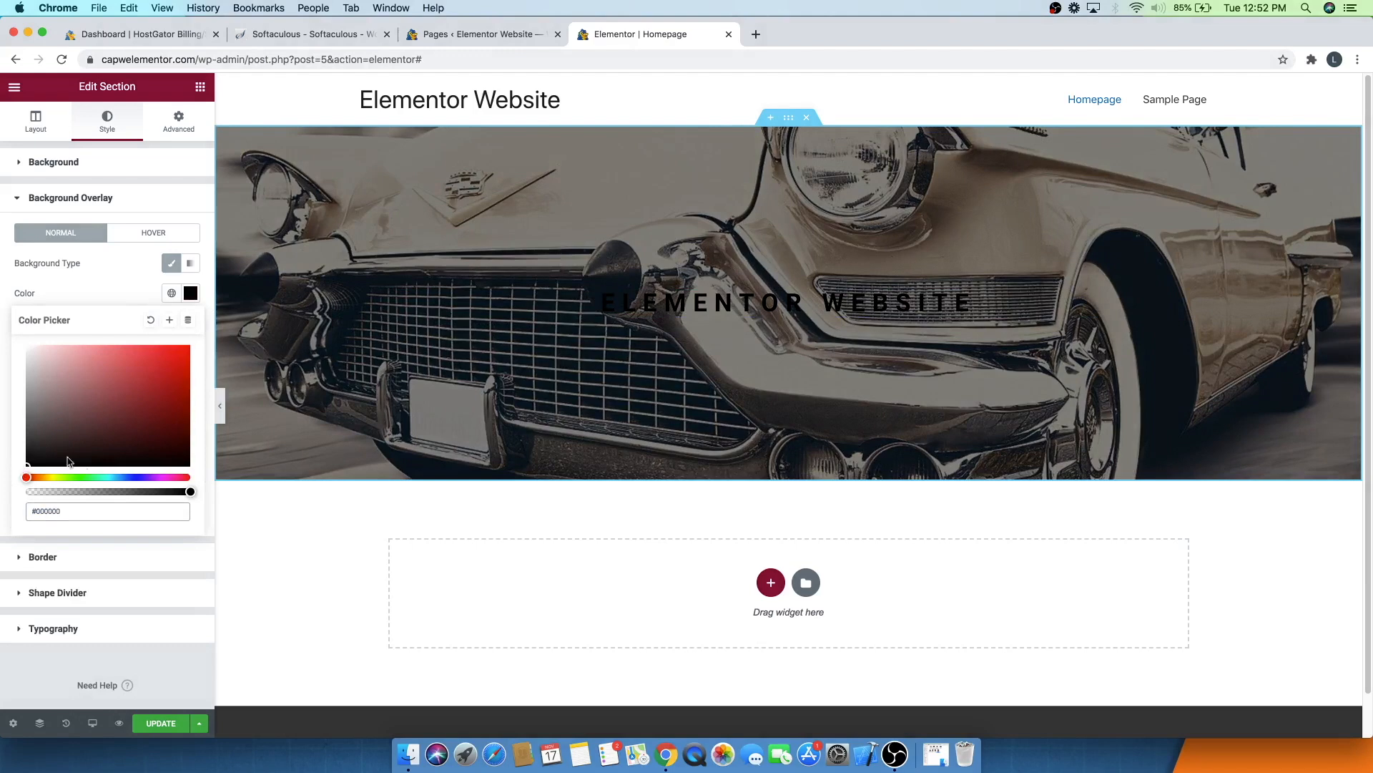
mouse_move(188, 492)
mouse_down()
mouse_move(98, 488)
mouse_move(193, 482)
mouse_up()
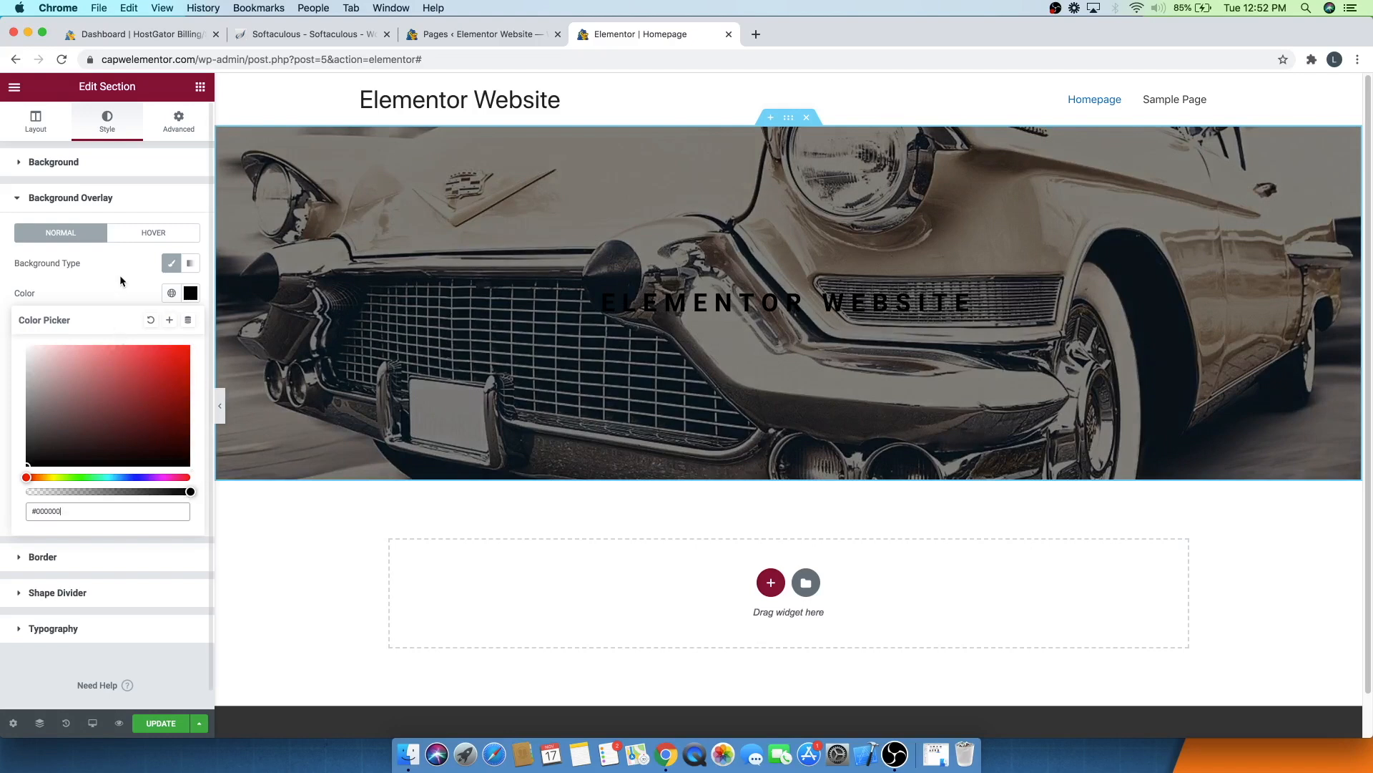
click(120, 281)
mouse_move(84, 463)
mouse_down()
mouse_move(100, 460)
mouse_move(63, 455)
mouse_move(84, 452)
mouse_up()
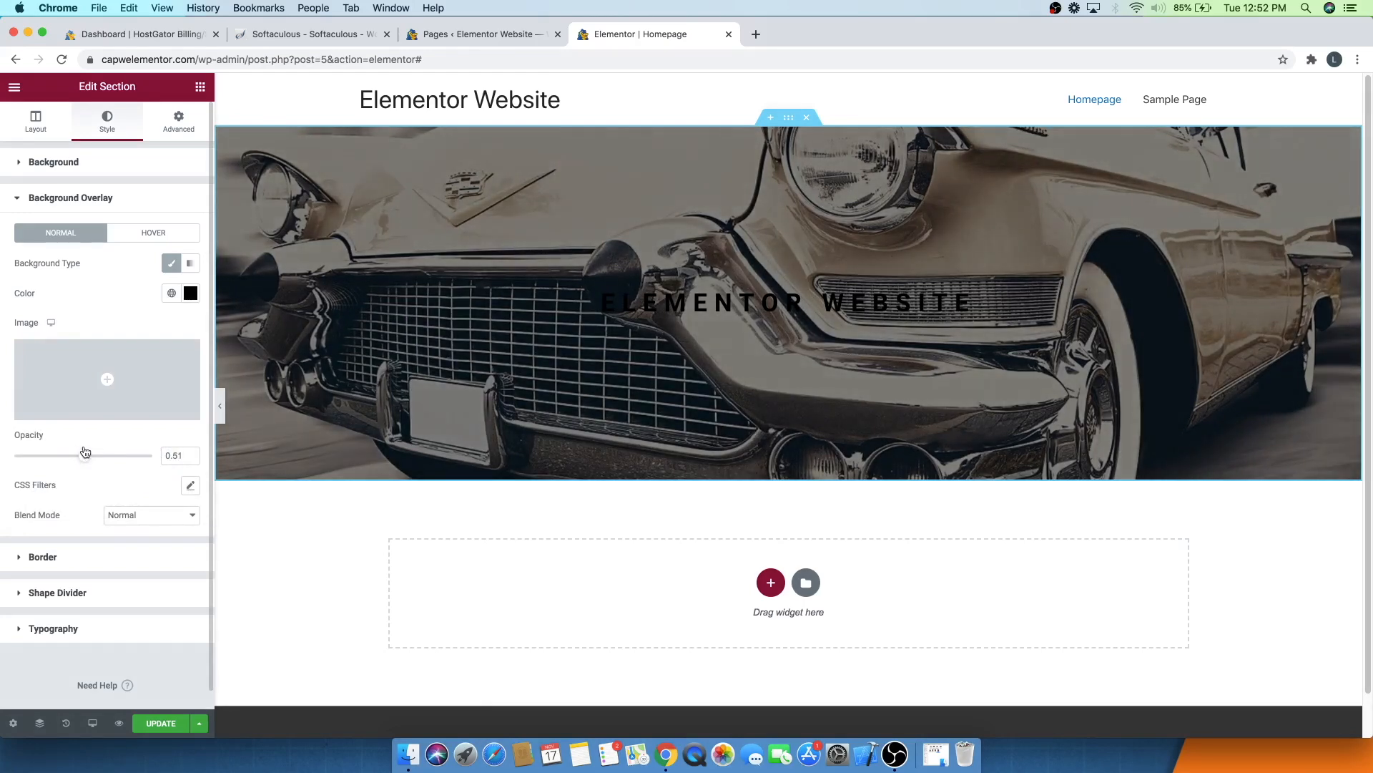
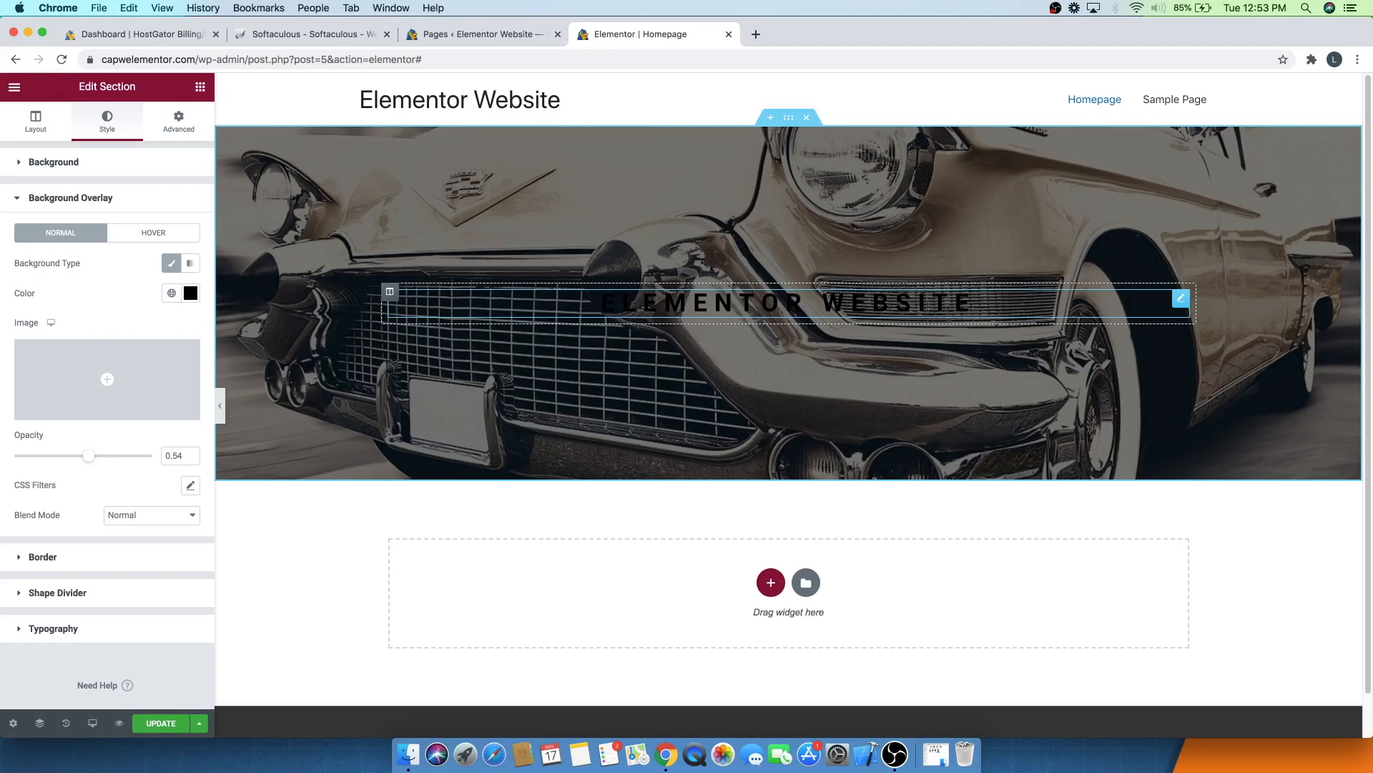
- Set the hero heading's text colour to white #FFFFFF
click(1180, 301)
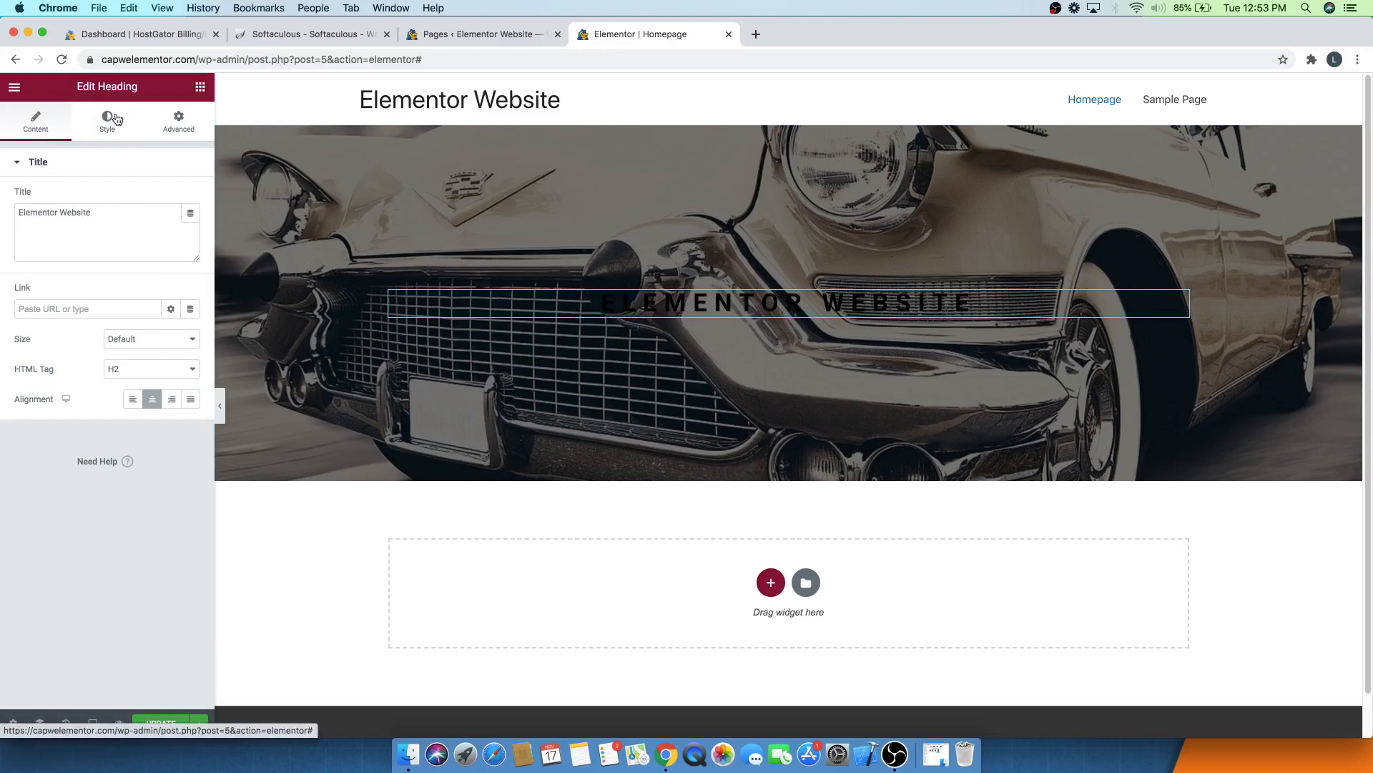
click(107, 122)
click(191, 197)
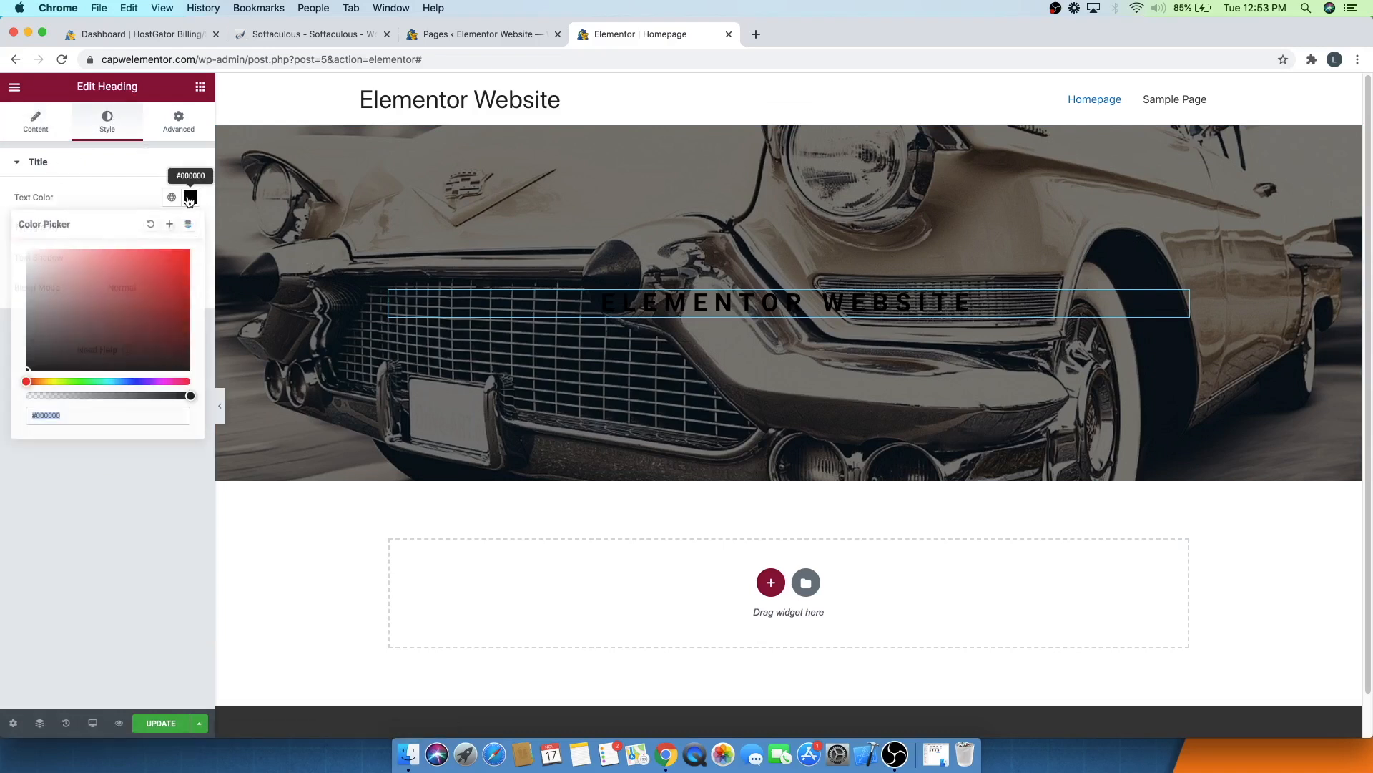
text(#FFFFFF)
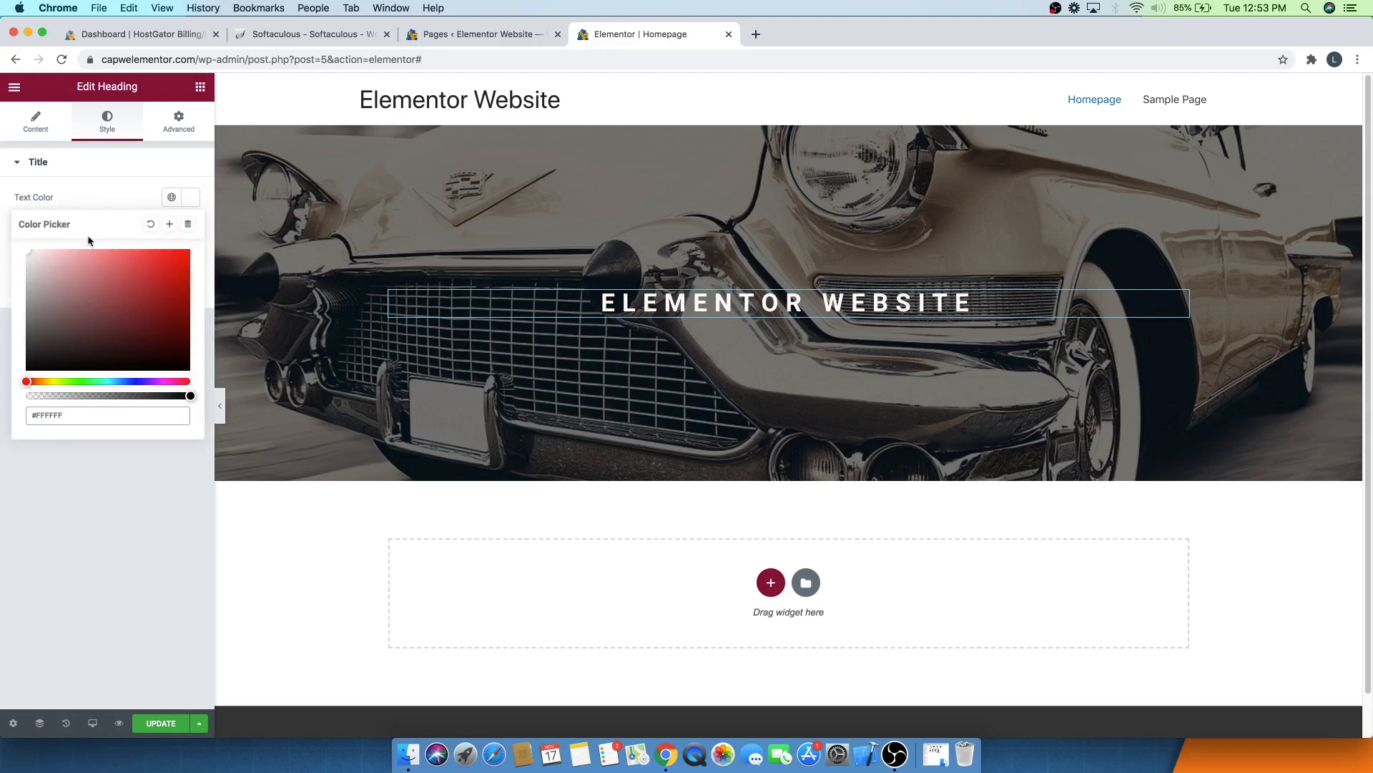
click(113, 176)
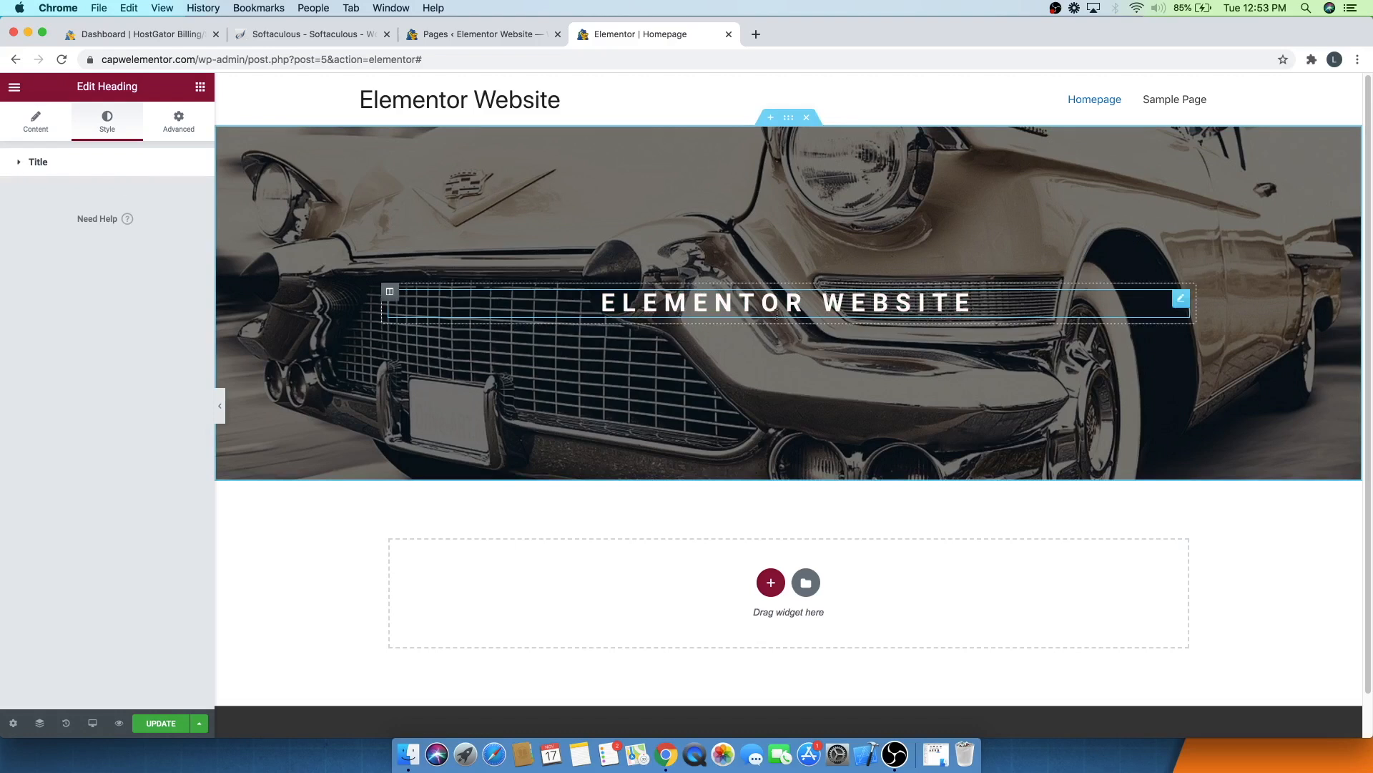
- Add a Text Editor widget into the hero section below the heading
click(199, 88)
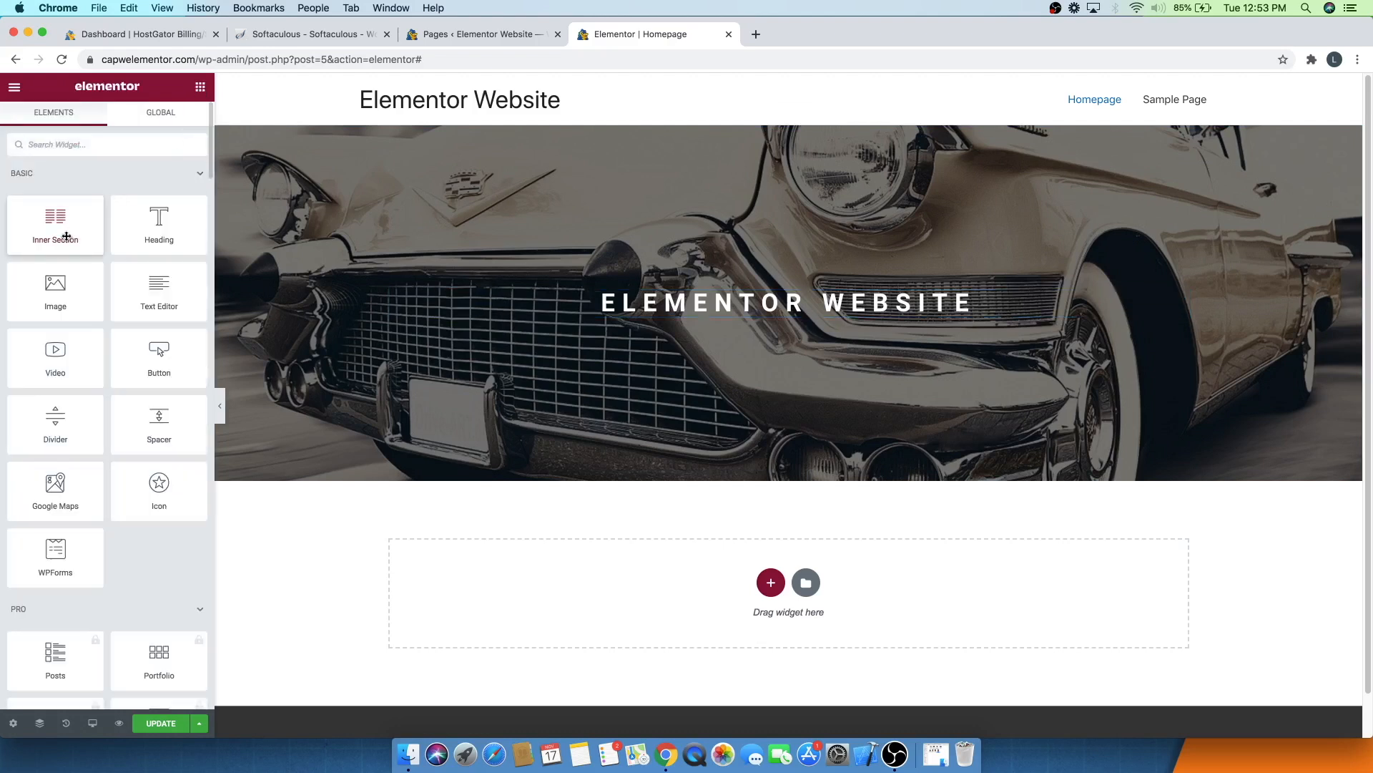
drag(154, 312, 785, 309)
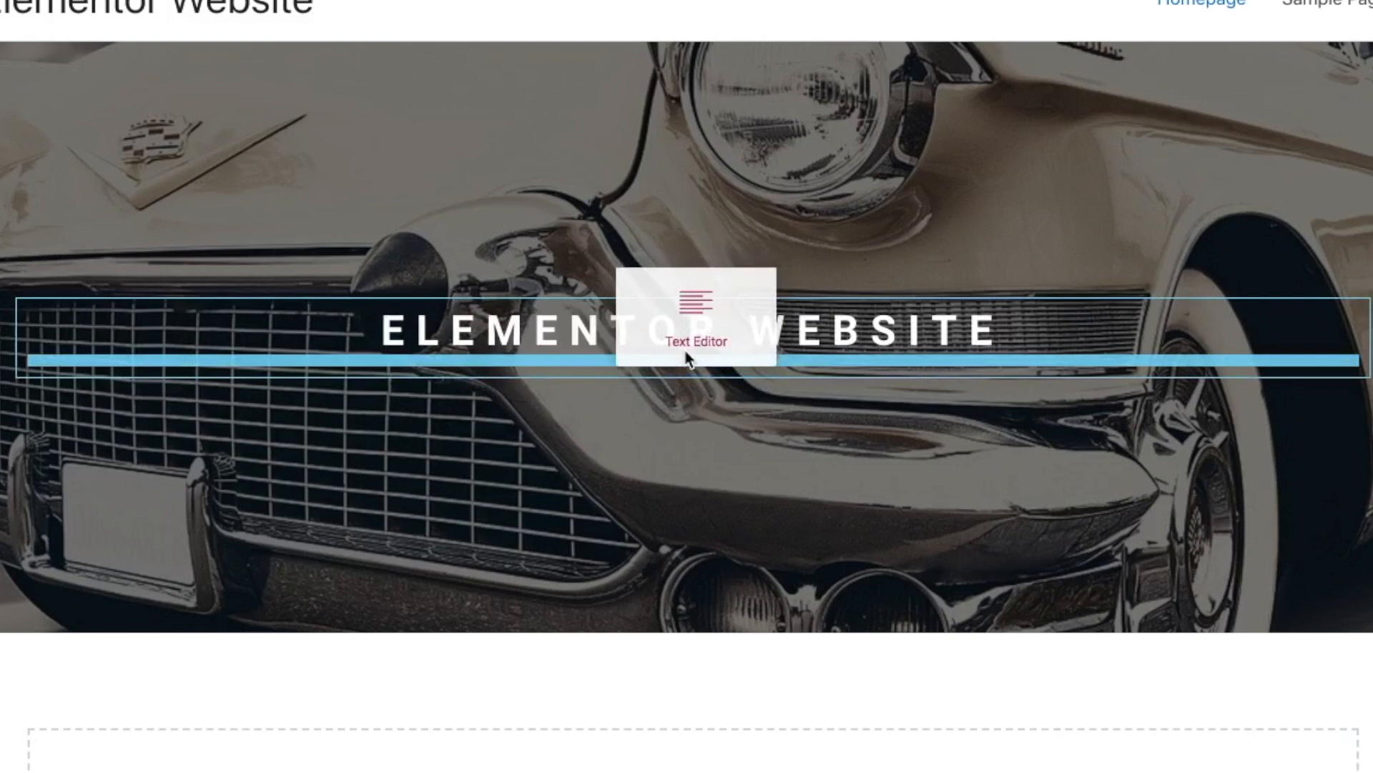
drag(688, 359, 531, 378)
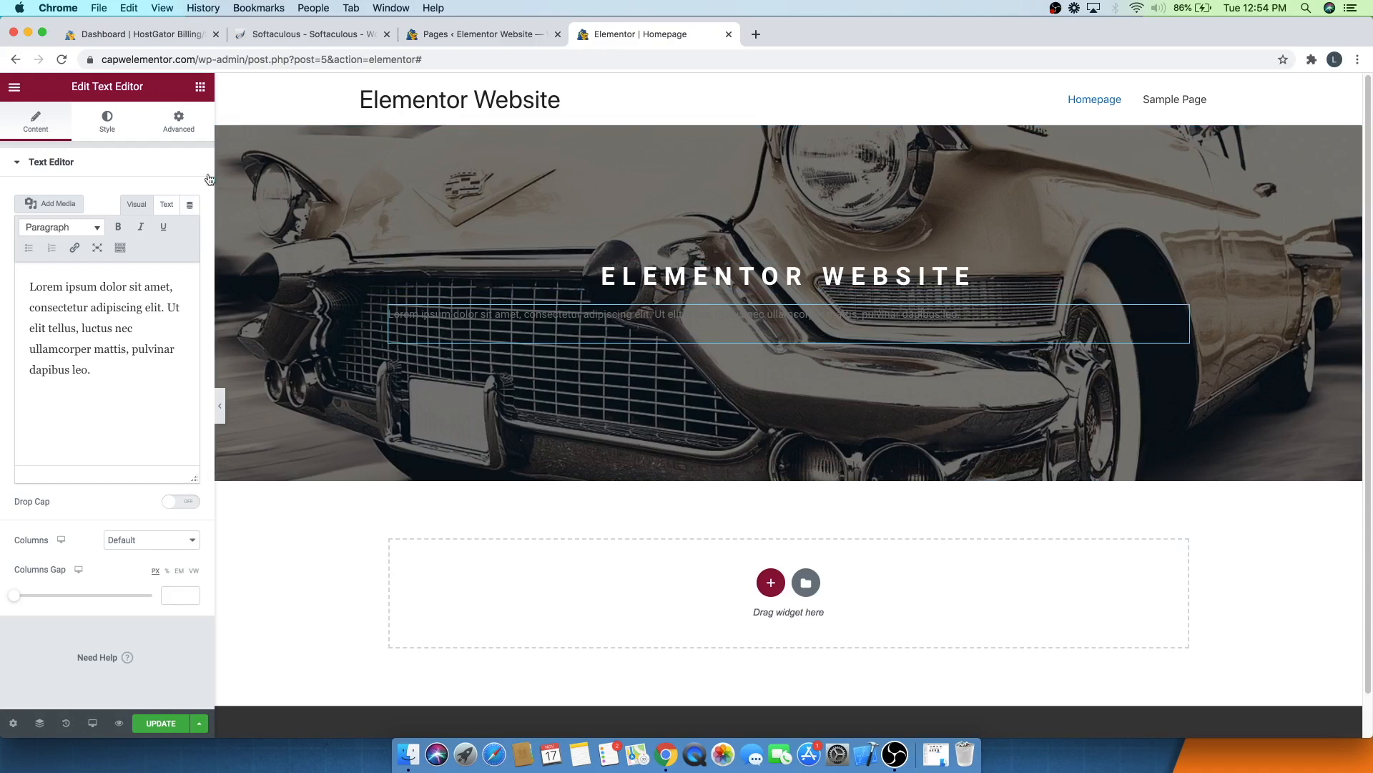
- Replace the placeholder paragraph with the text "Create a pro website with Elementor"
drag(30, 288, 125, 384)
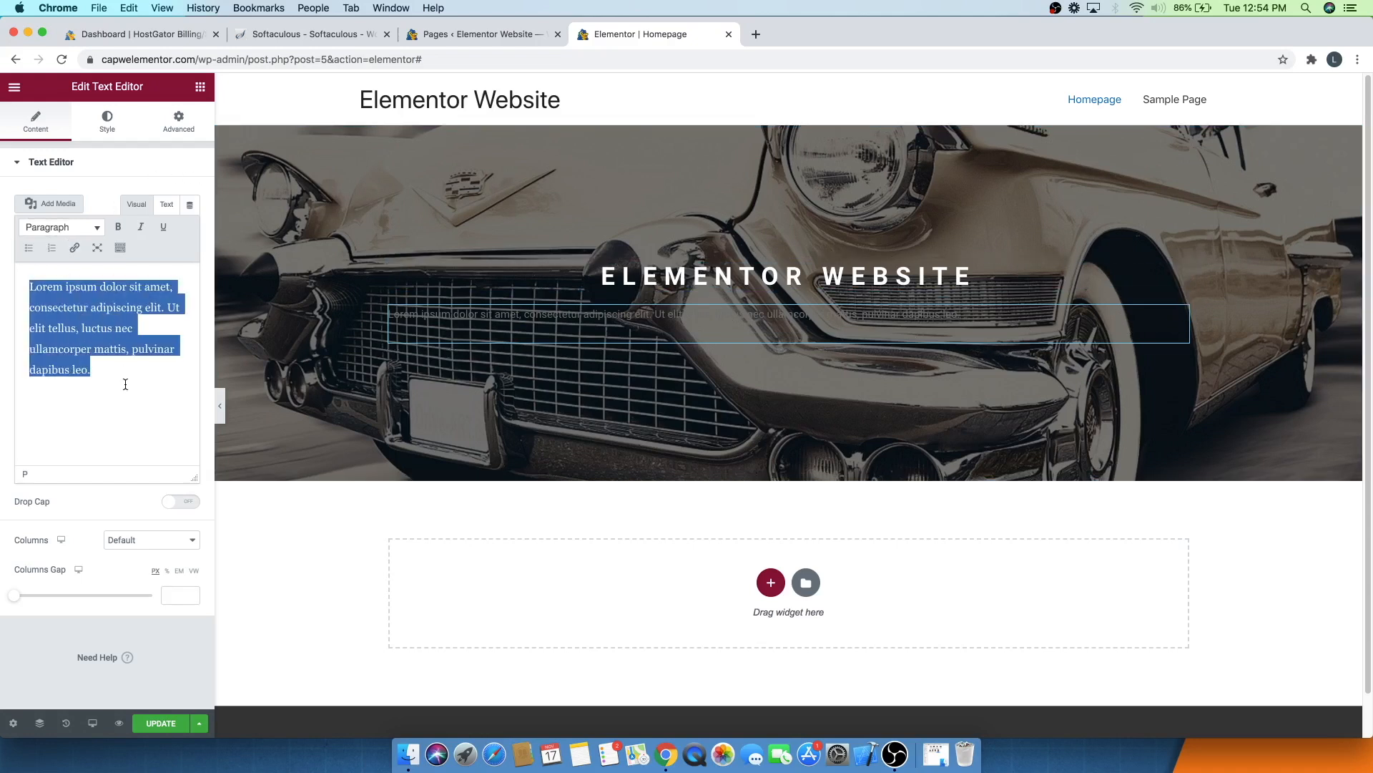
text(Create a pro website with elementor)
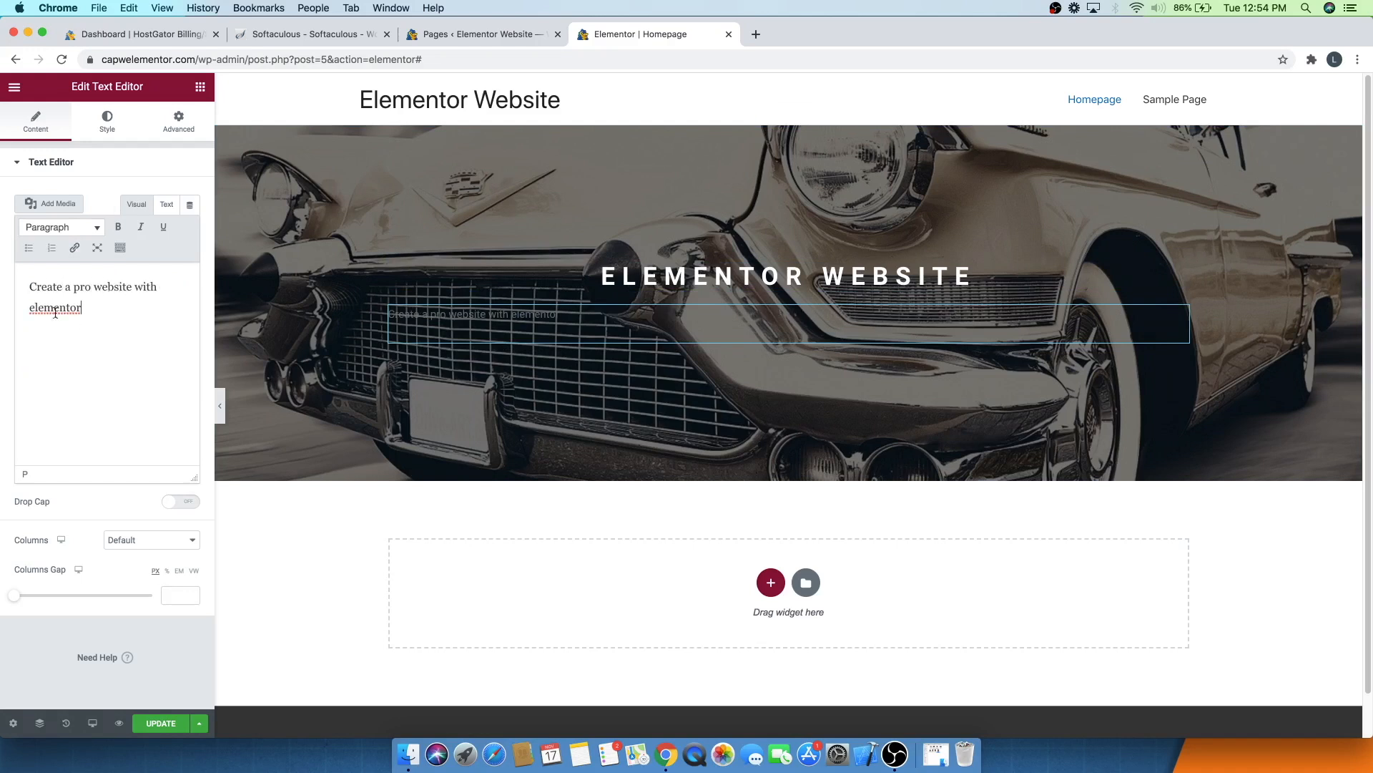
click(35, 308)
key(BackSpace)
text(Elementor)
- Center the paragraph and set its text colour to white #FFFFFF
click(106, 136)
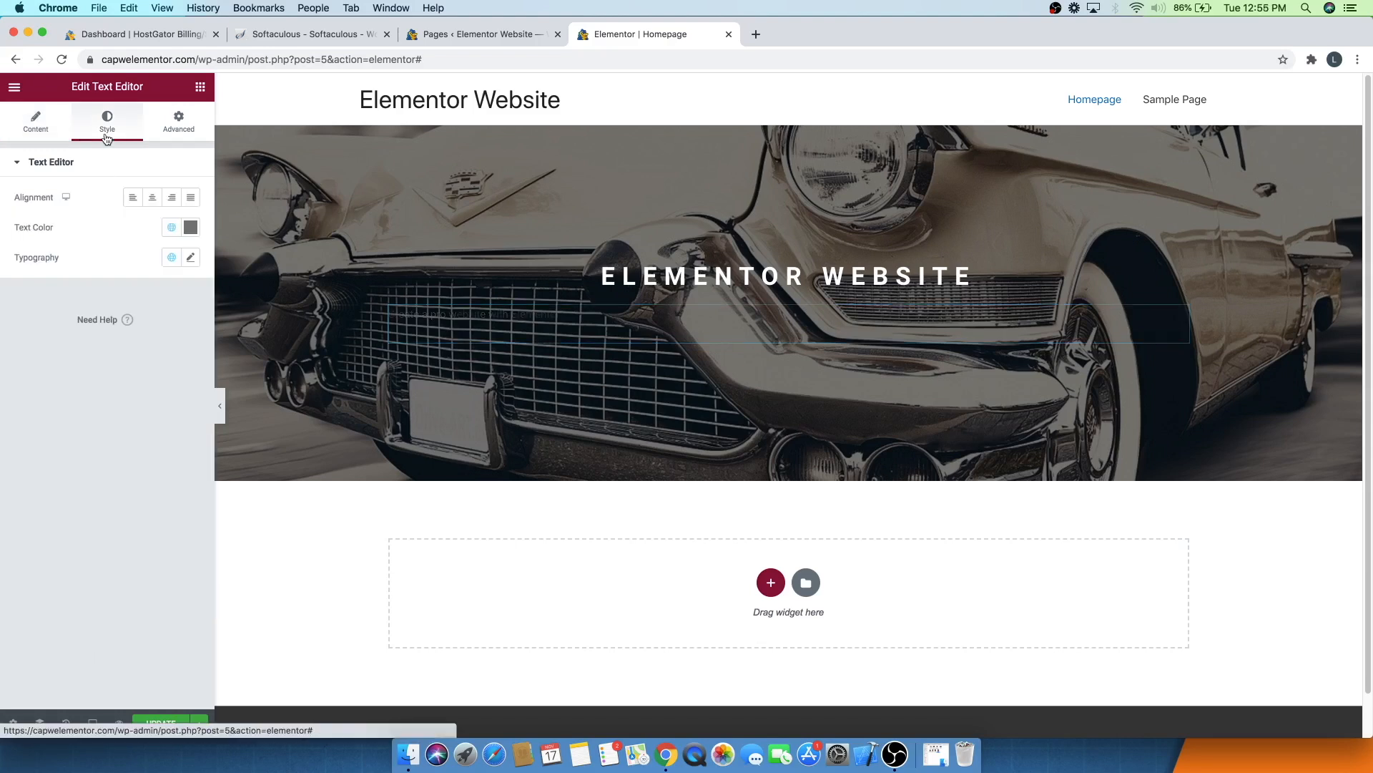
click(153, 199)
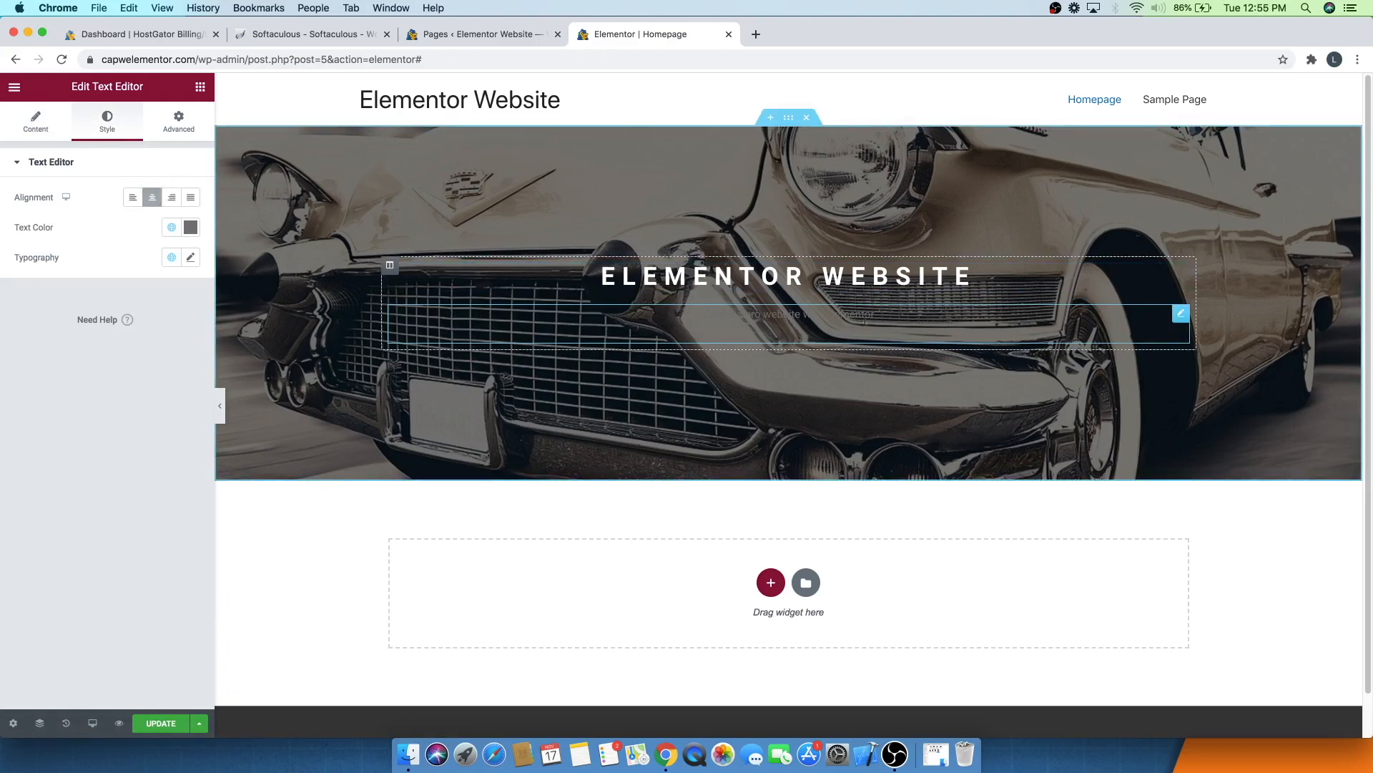
click(192, 228)
drag(63, 317, 9, 277)
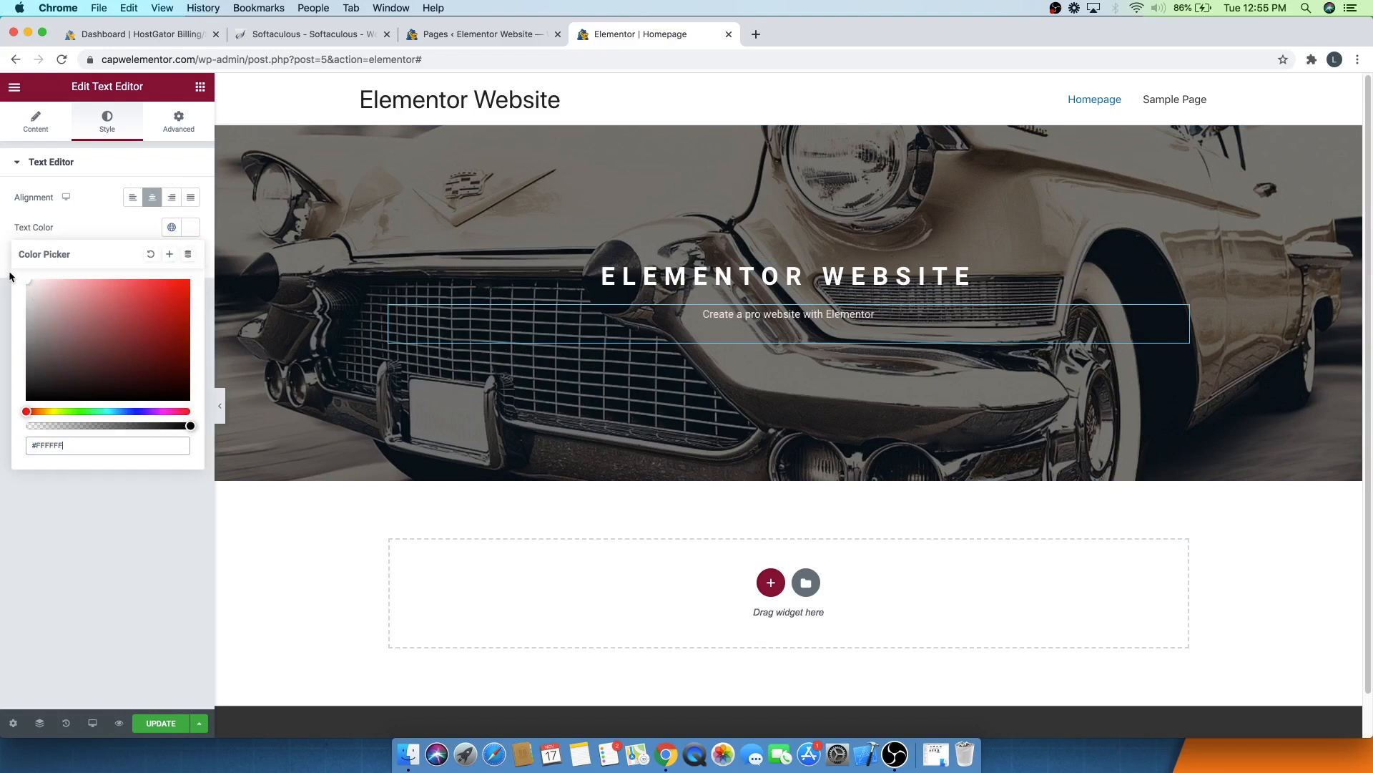
click(130, 228)
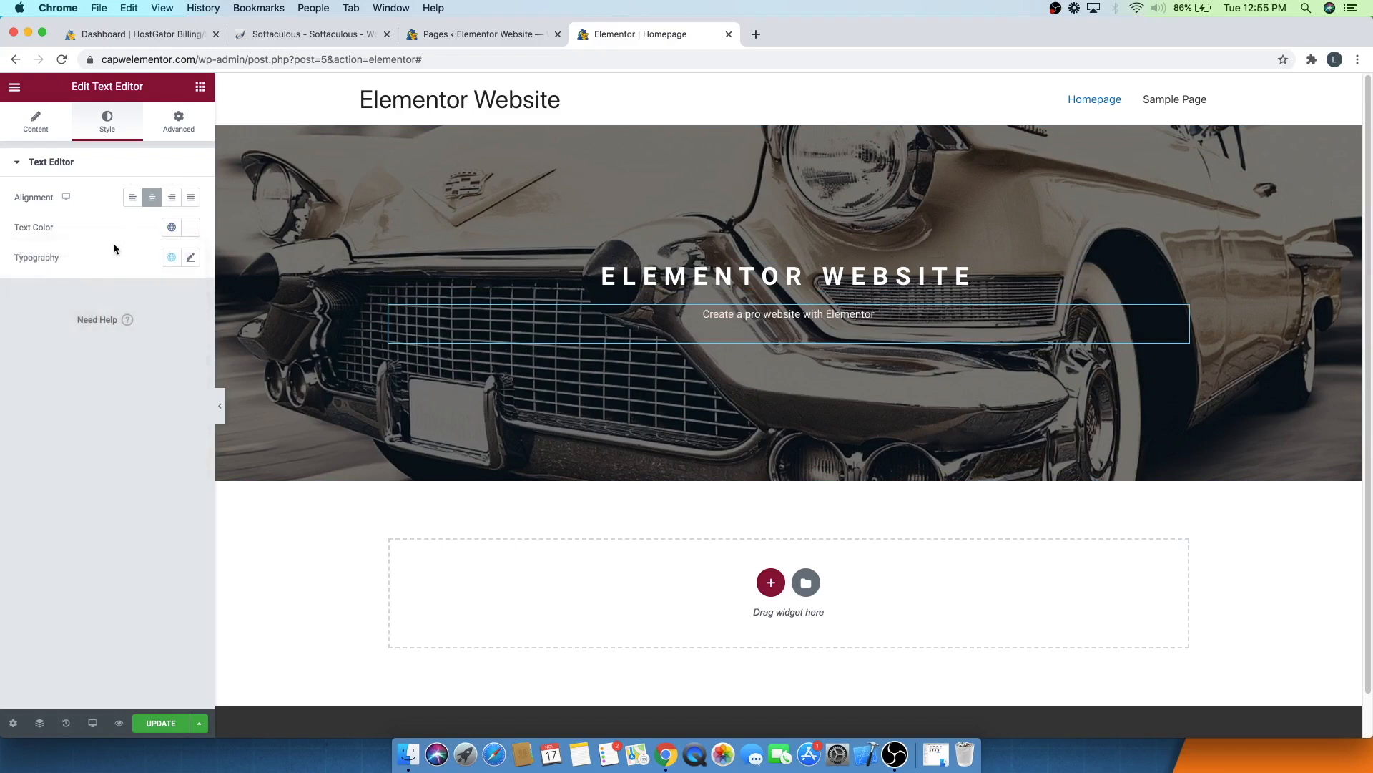
- Set the paragraph's typography to weight 200 and a size of 17 px
click(190, 258)
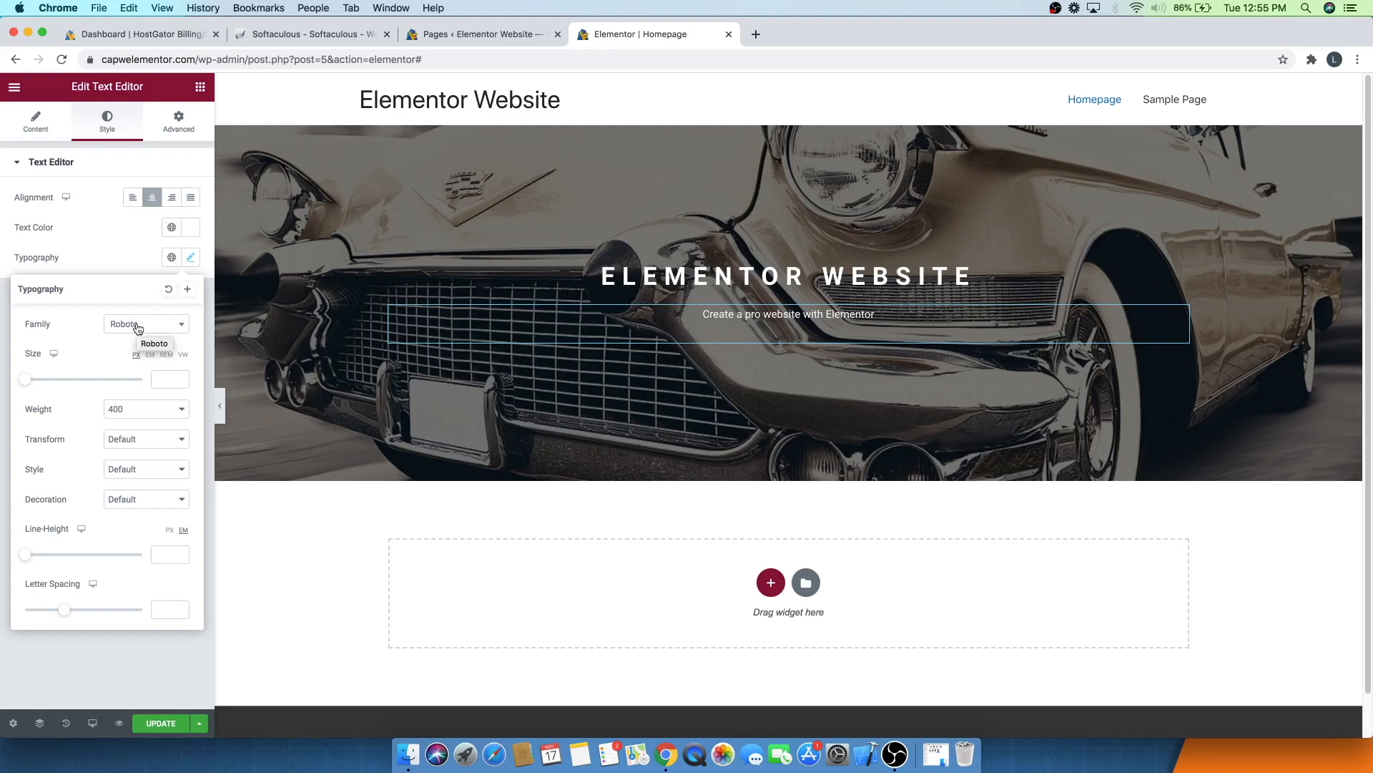
drag(28, 383, 34, 381)
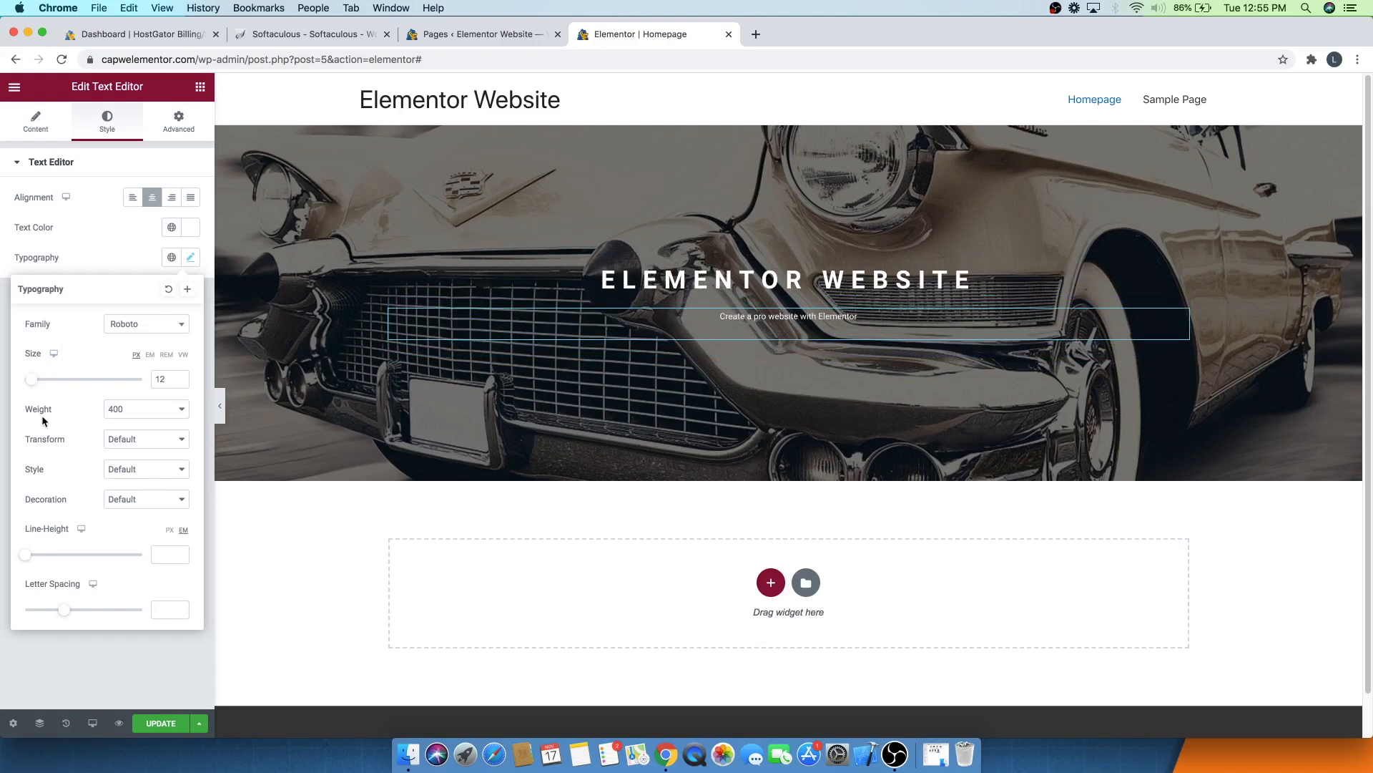
click(124, 413)
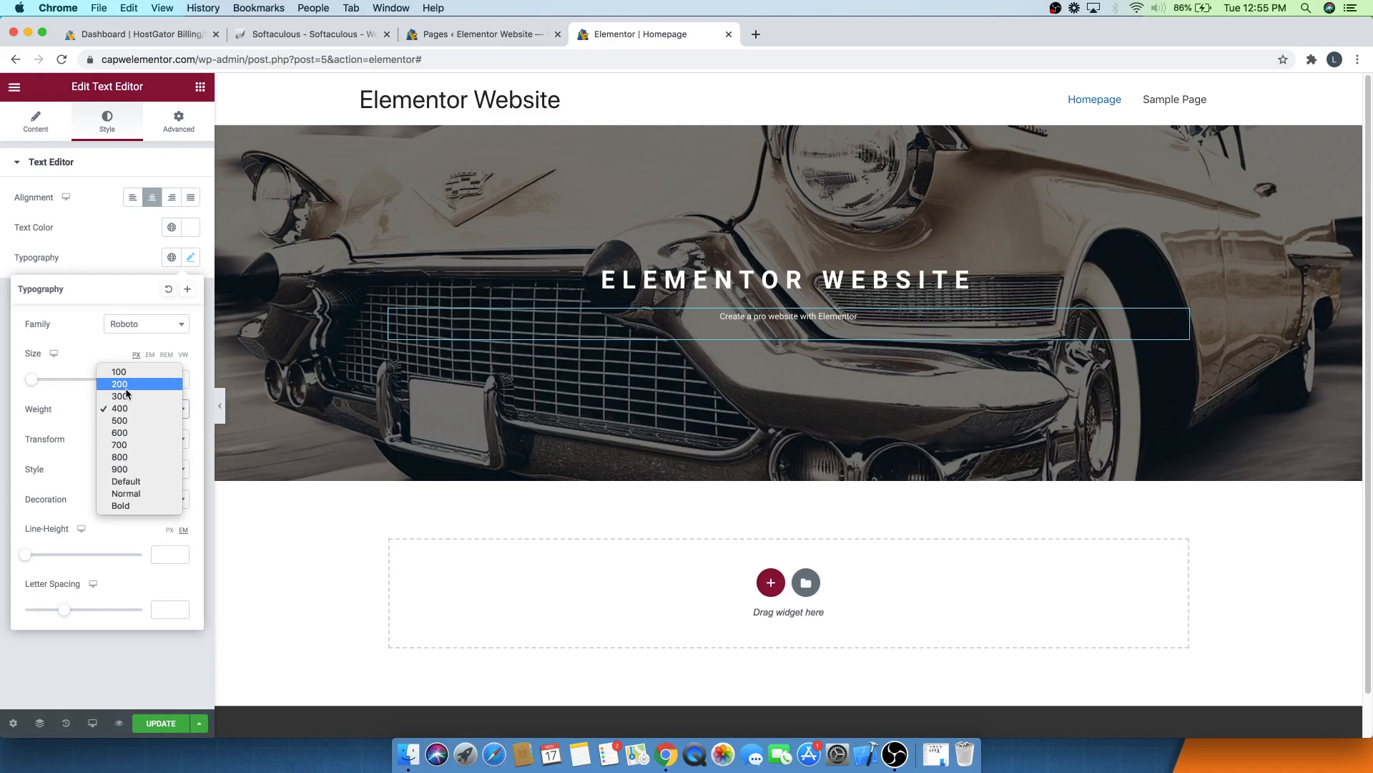
click(120, 384)
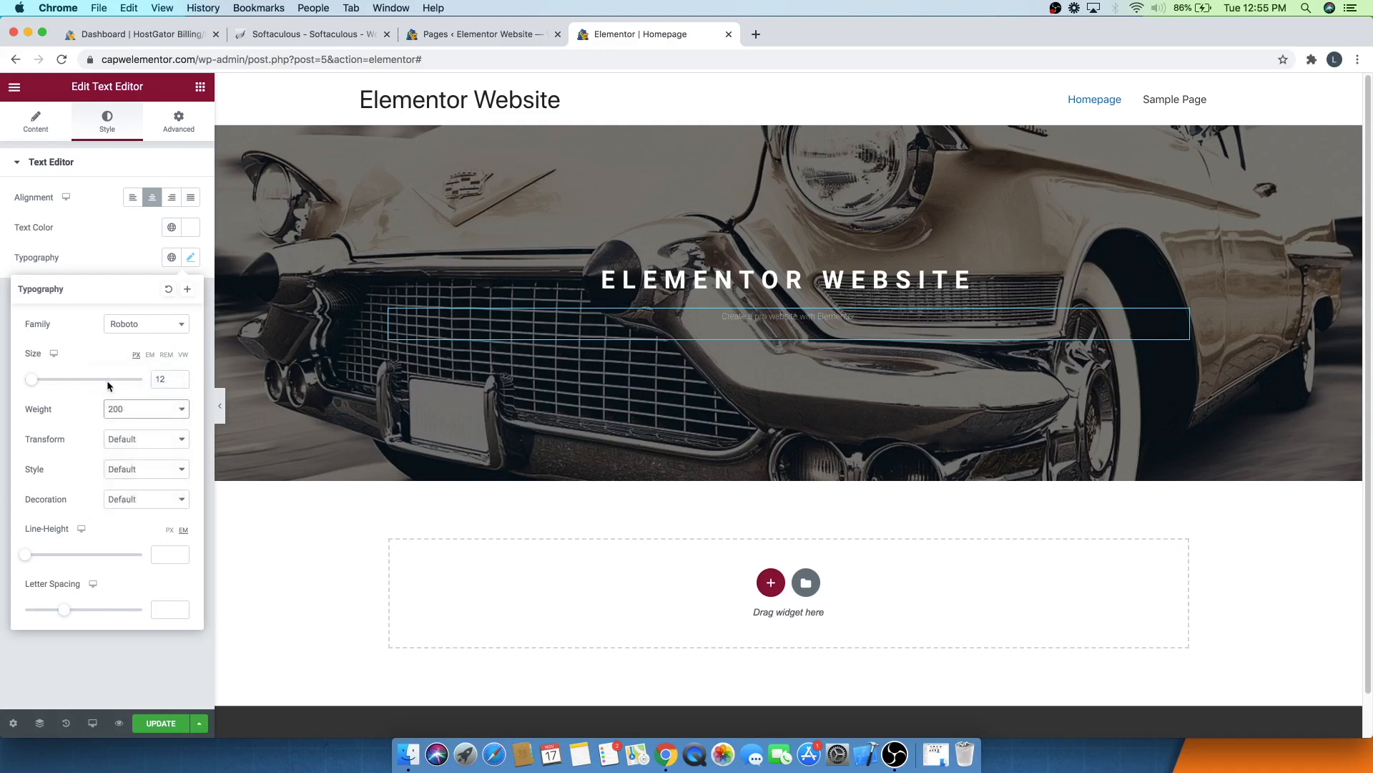
drag(31, 380, 34, 382)
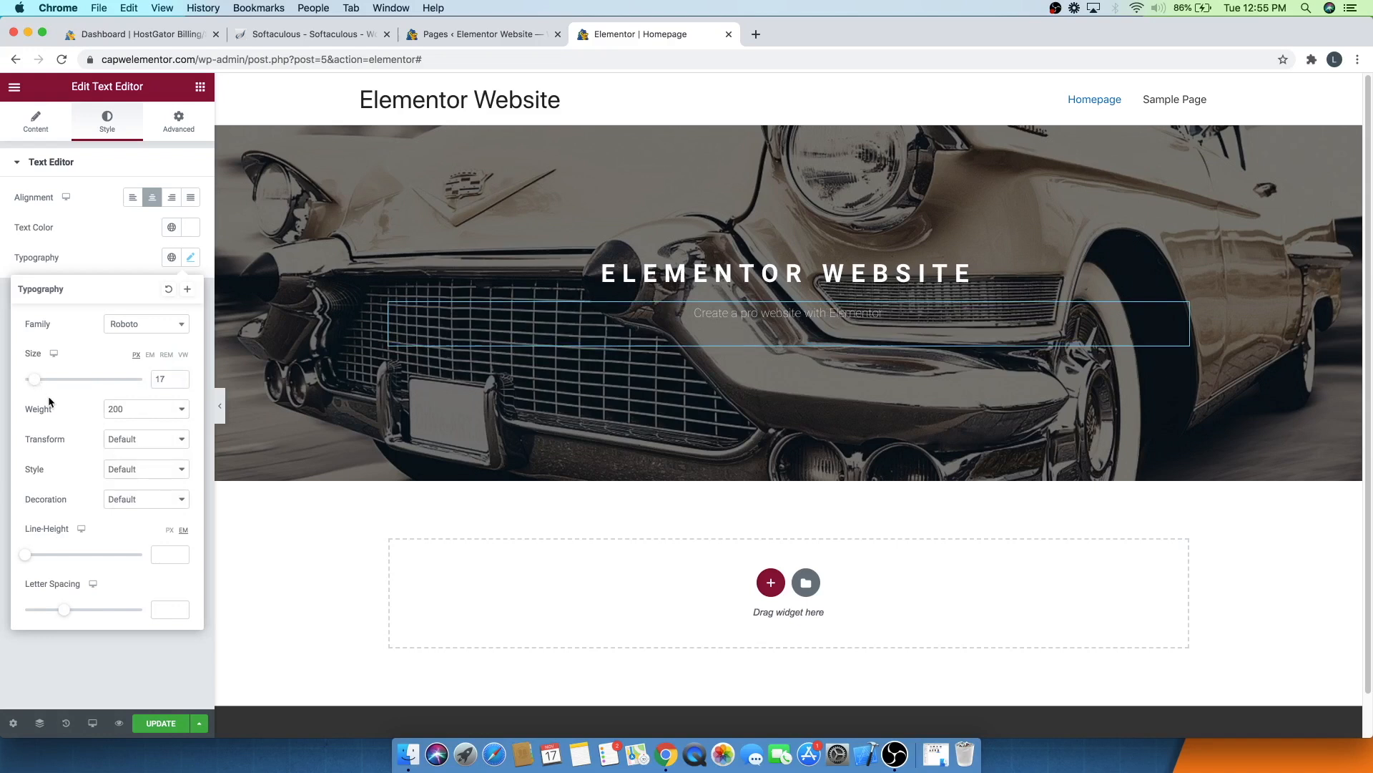
- Set the paragraph's text transform to Uppercase and its letter spacing to about 2.7
click(118, 442)
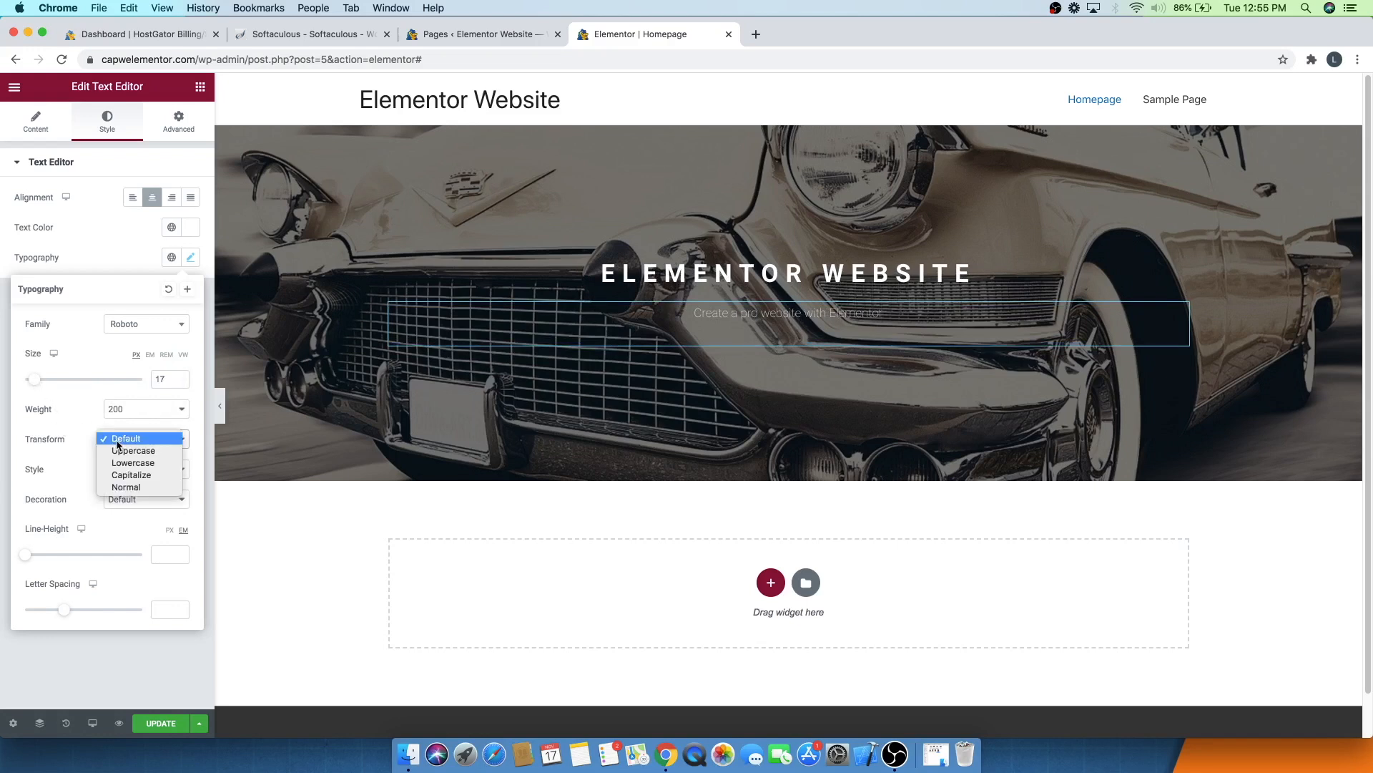
click(131, 455)
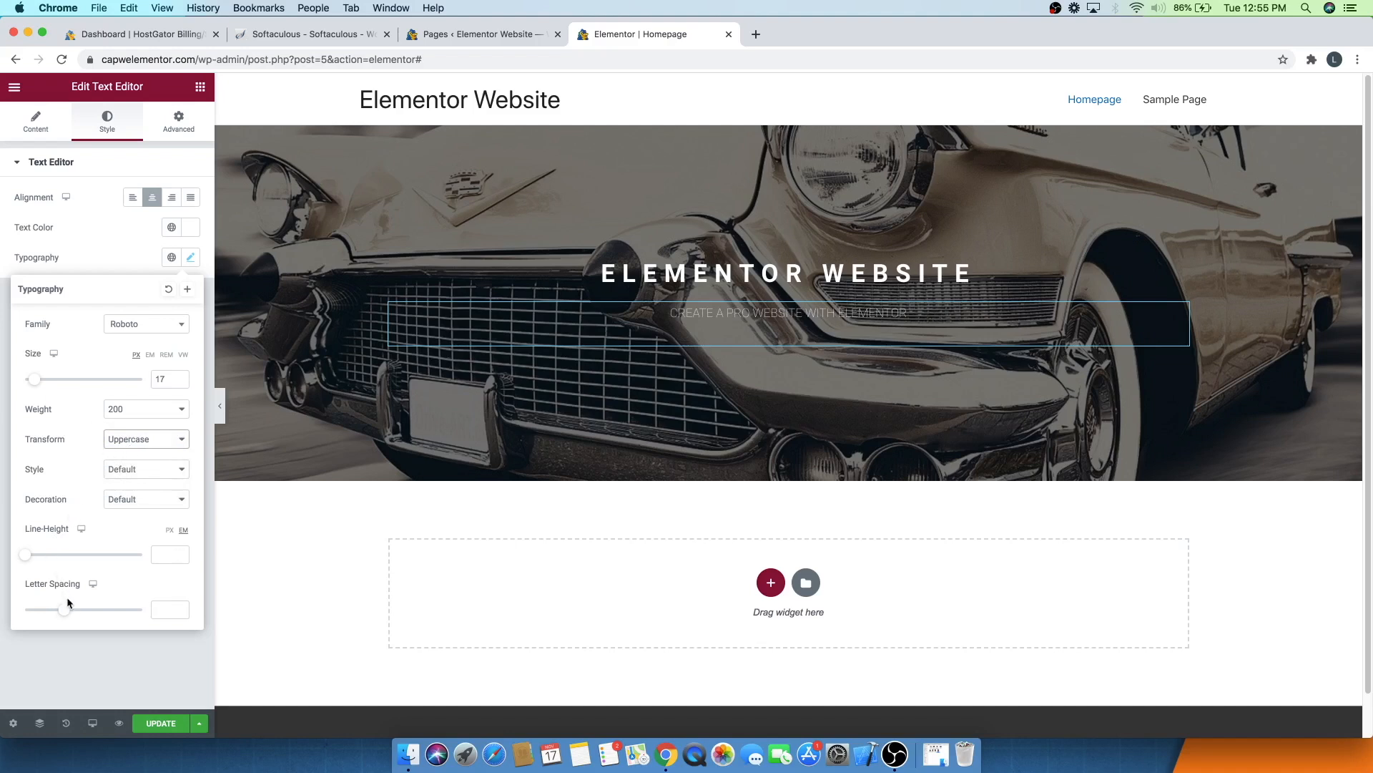
drag(66, 614, 88, 614)
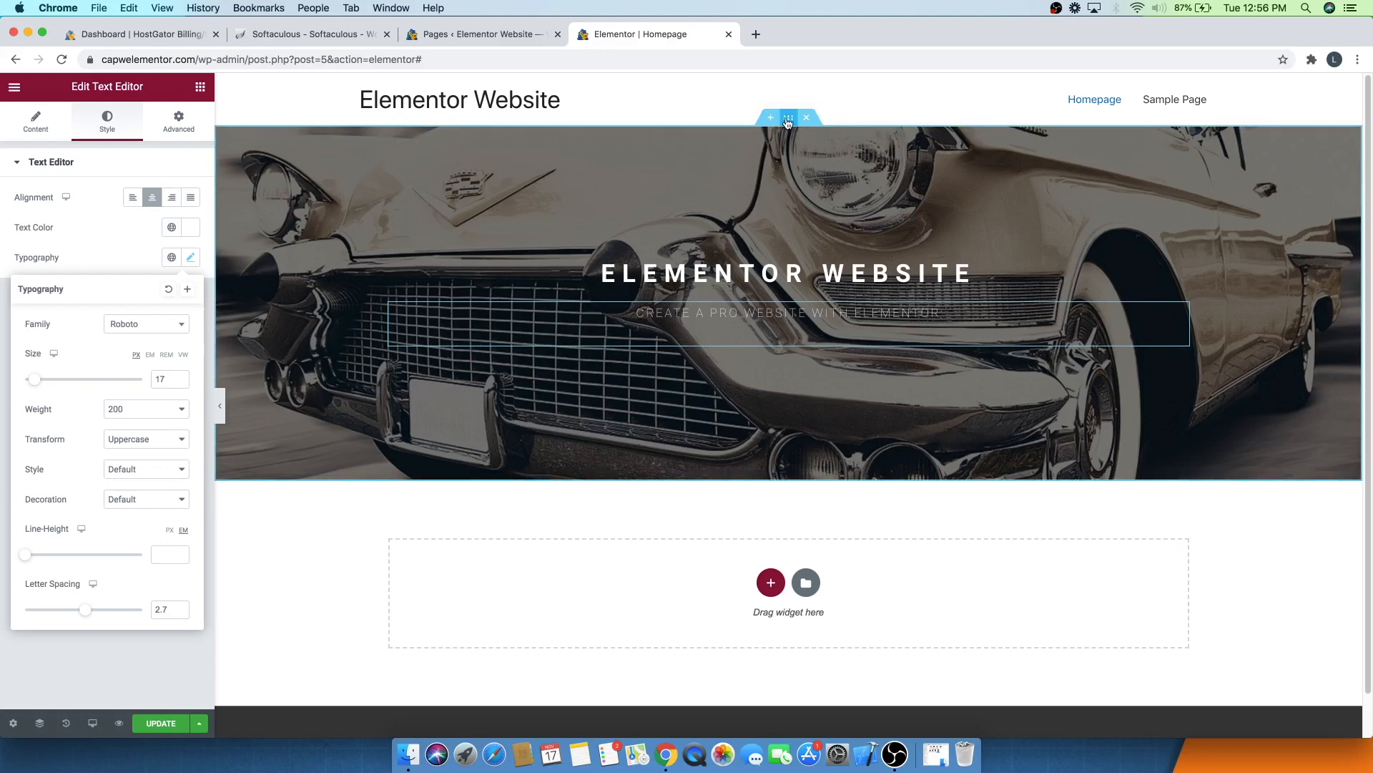
- Increase the hero section's minimum height to 676 px
click(785, 133)
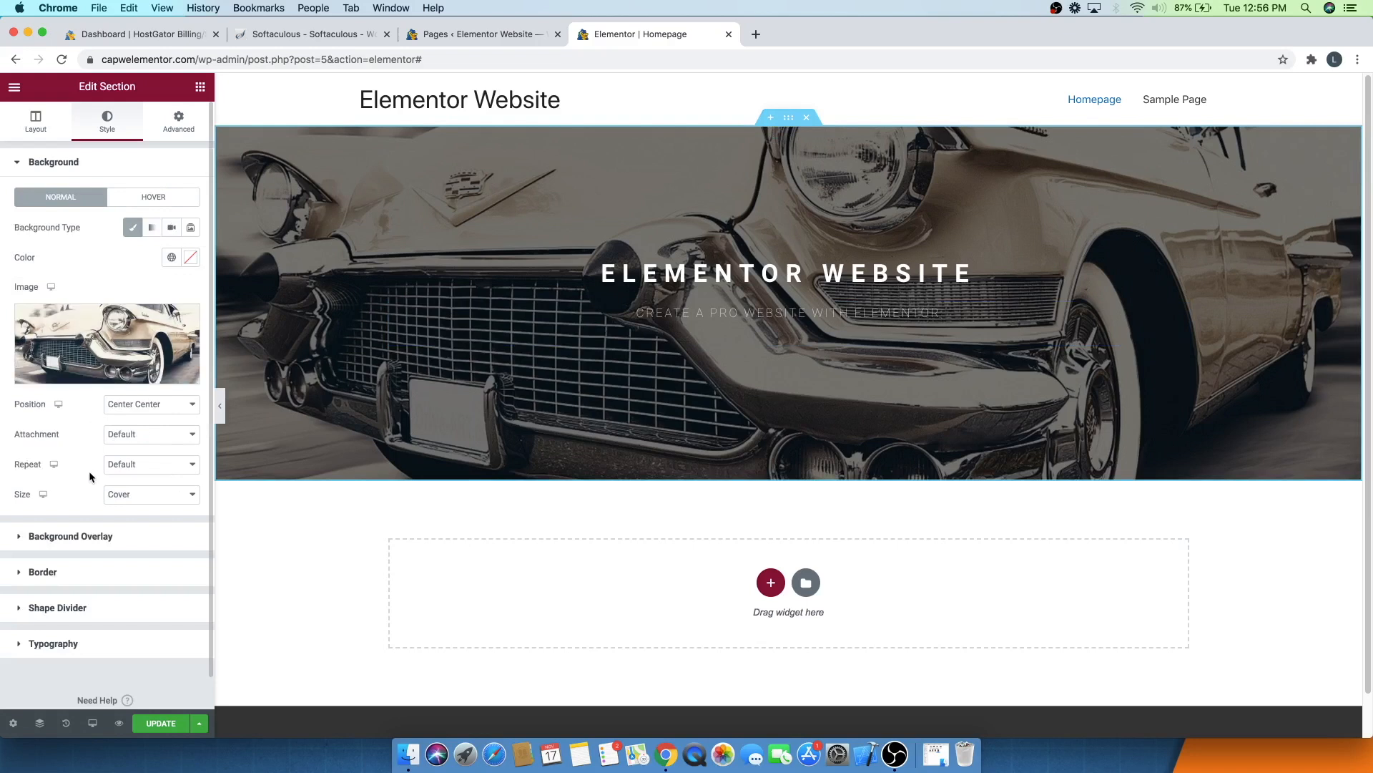
click(31, 121)
drag(62, 349, 79, 350)
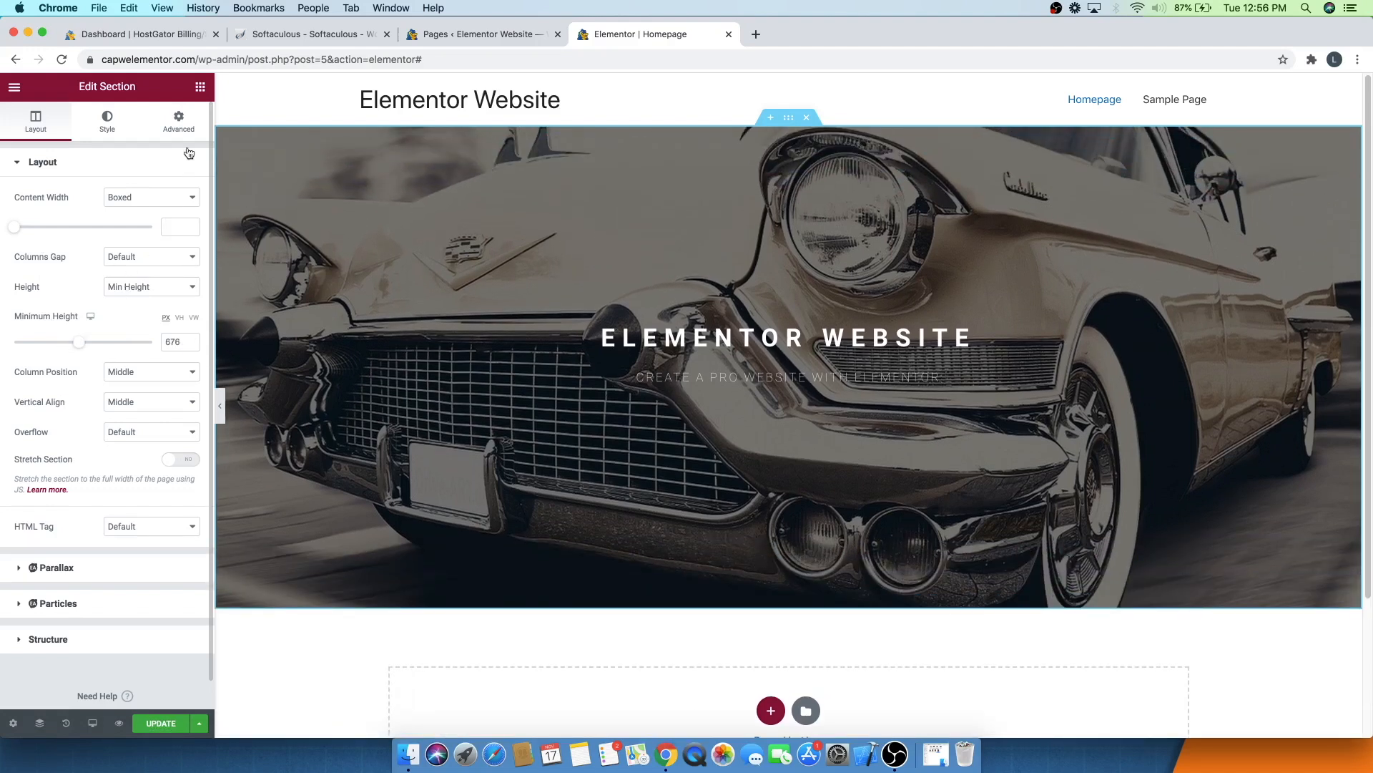
- Add a Button widget below the hero paragraph and label it Create Now
click(200, 86)
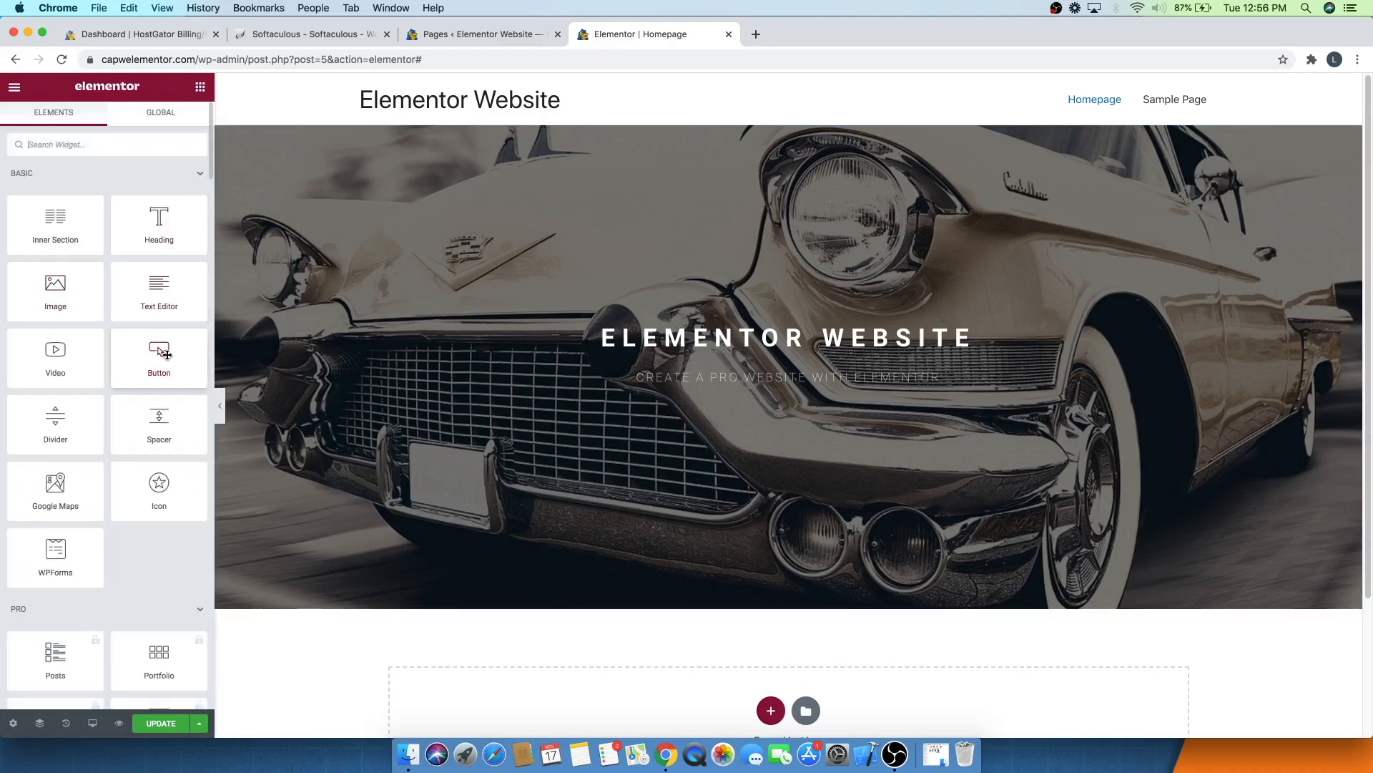
drag(165, 354, 776, 399)
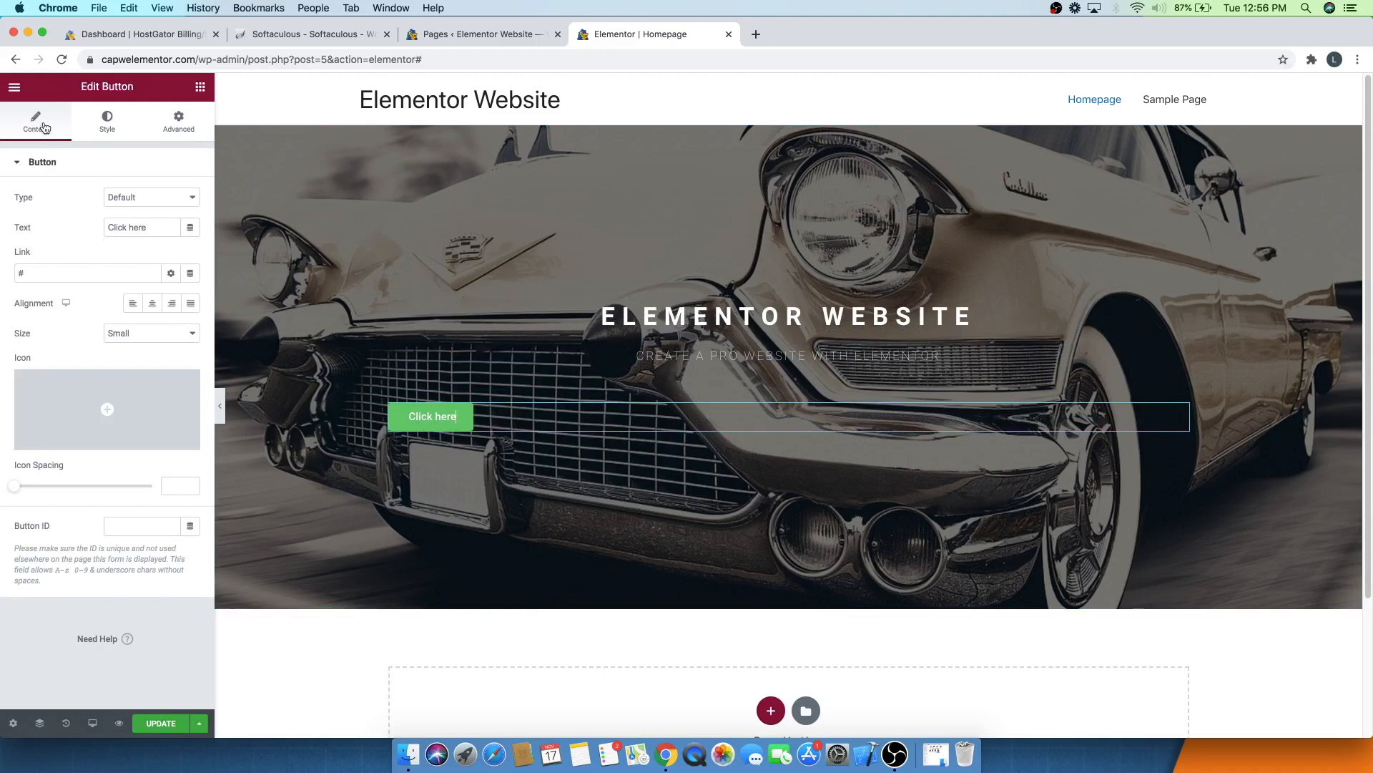
drag(145, 224, 70, 223)
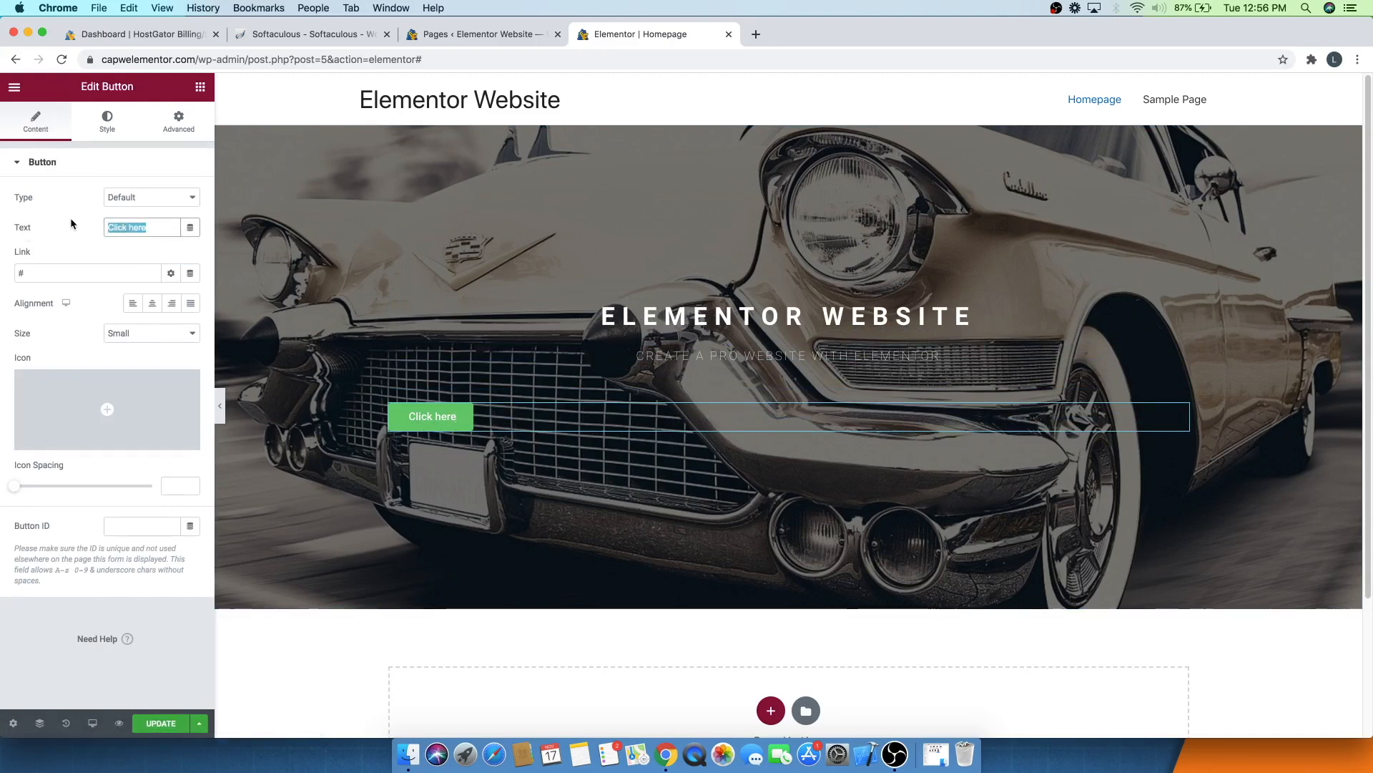
text(Create Now)
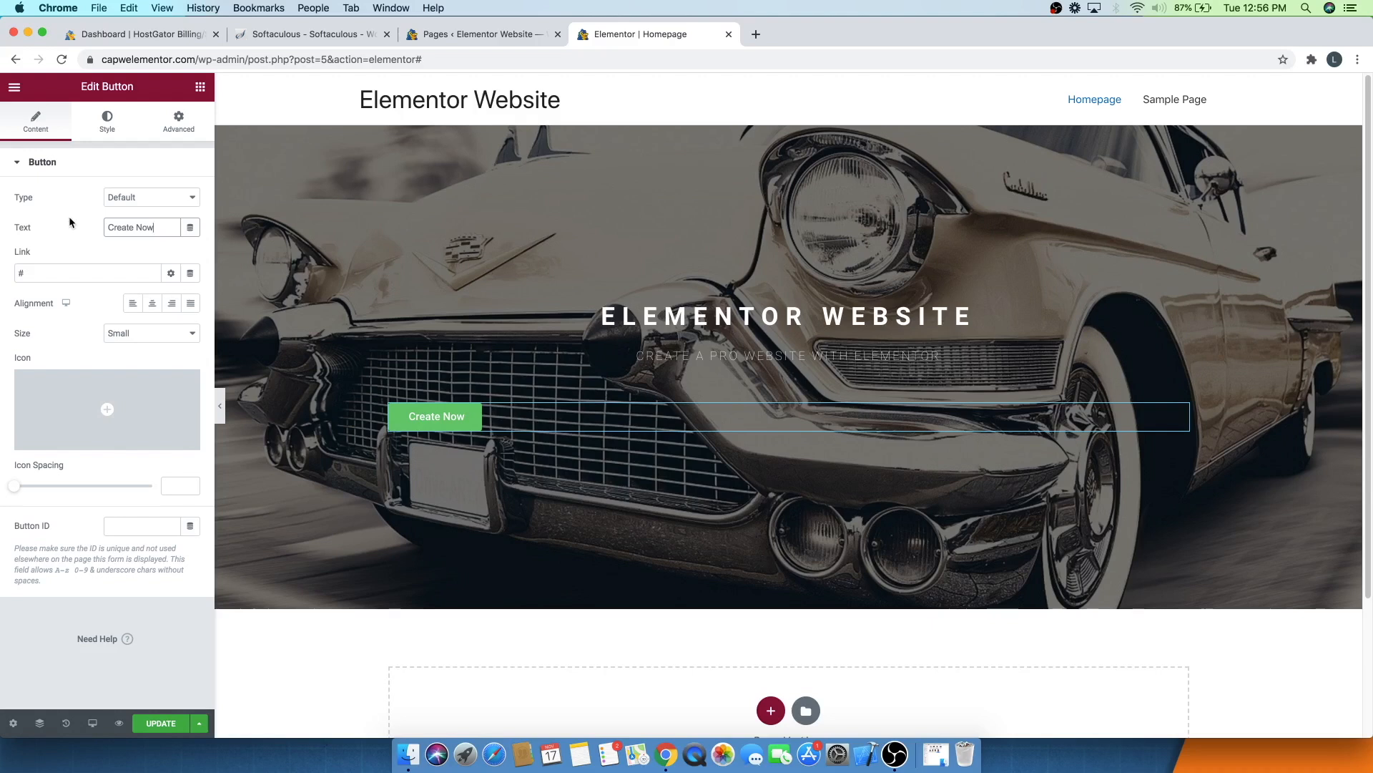
- Try the button type list and the sizes Medium and Large, returning to Default and Small
click(136, 198)
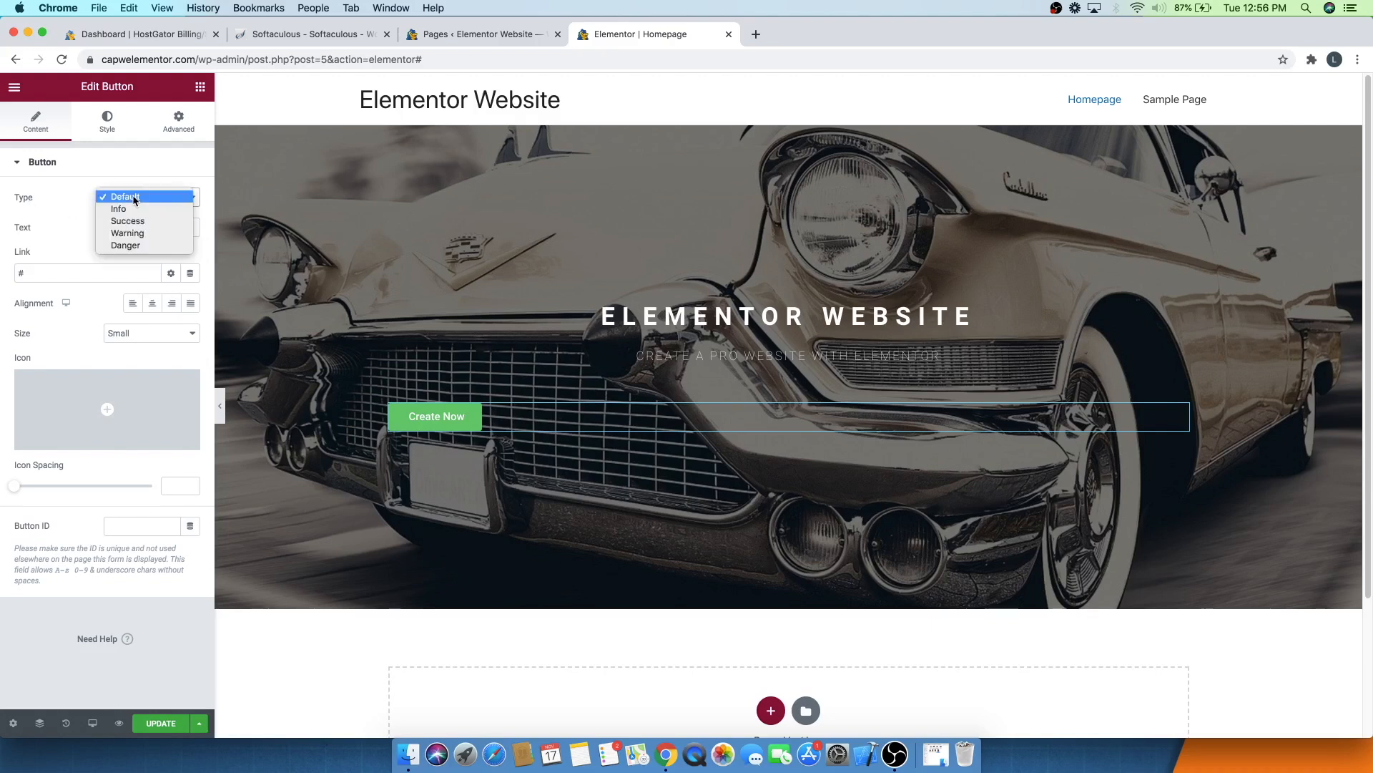
click(80, 206)
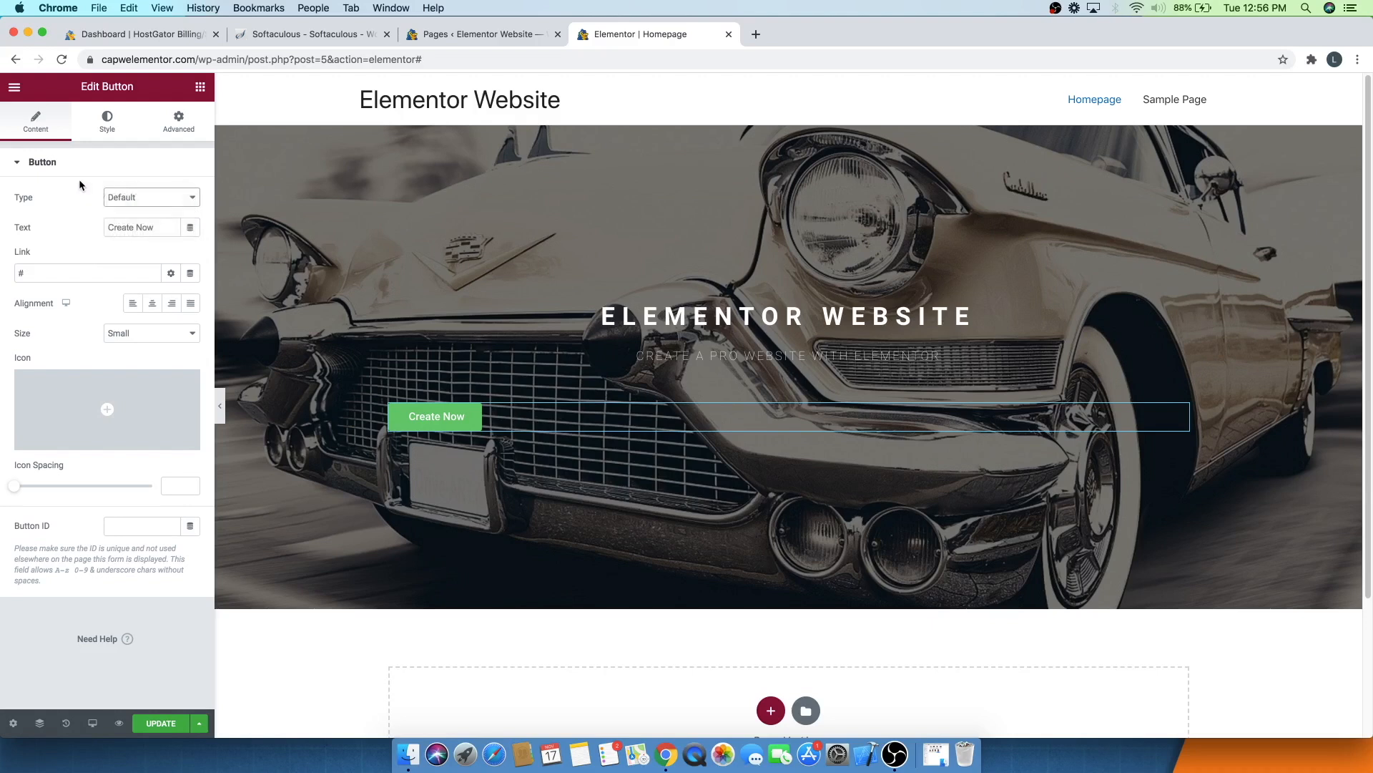
click(131, 335)
click(136, 345)
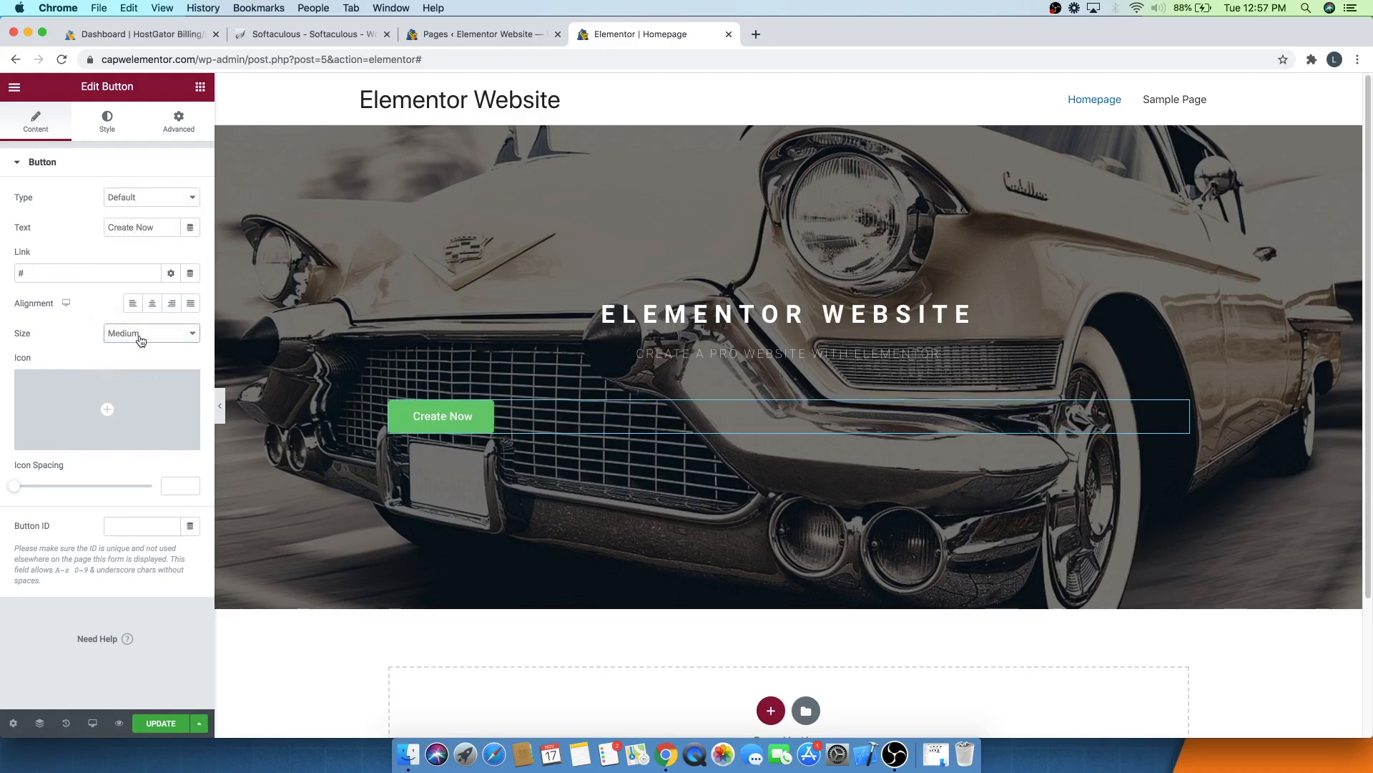
click(138, 334)
click(141, 346)
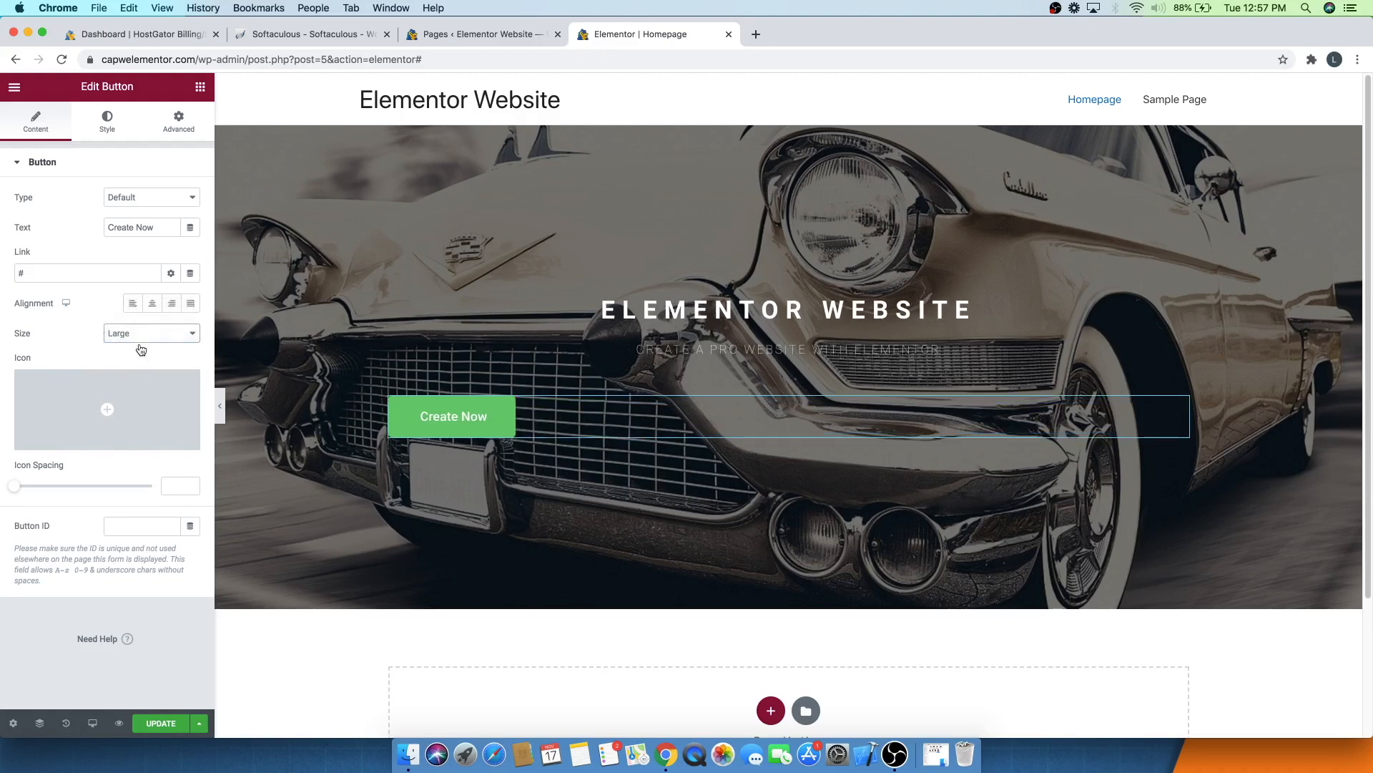
click(141, 336)
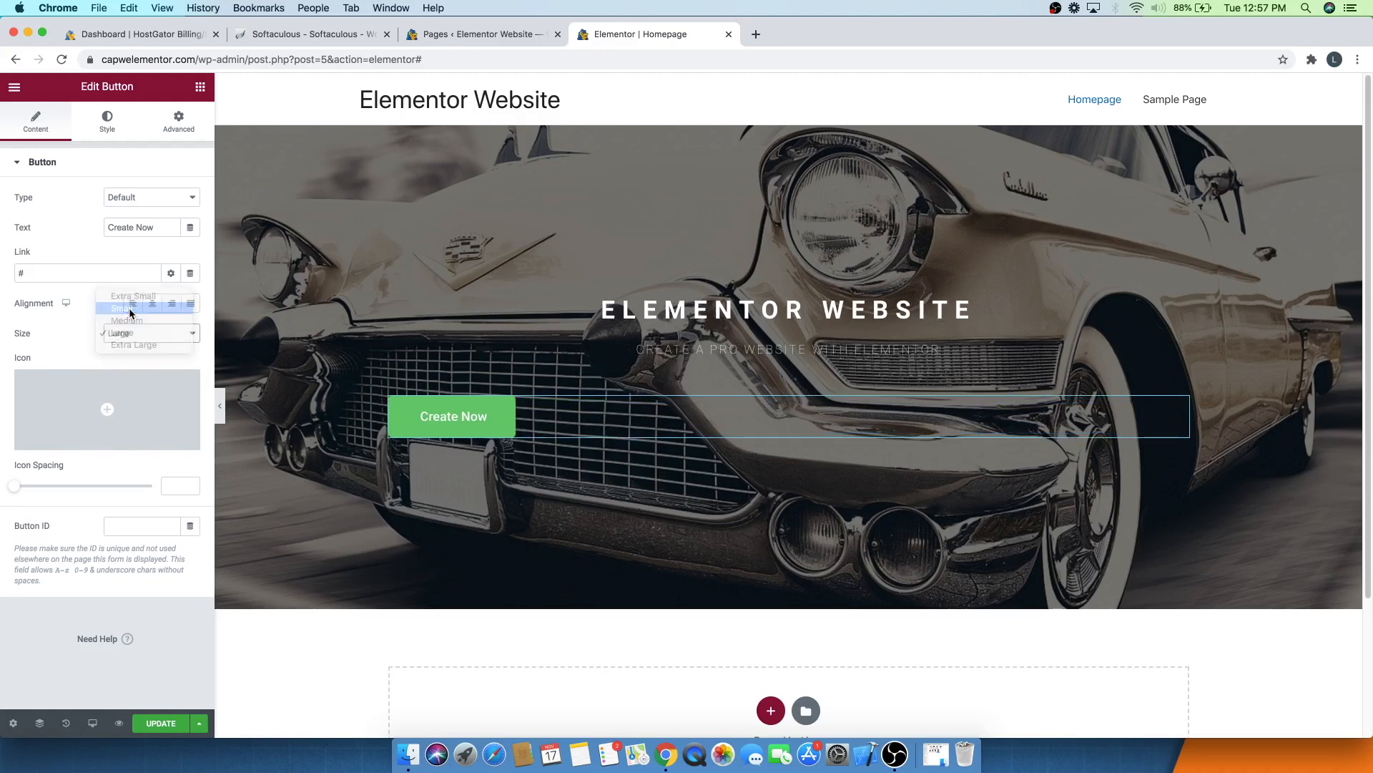
click(129, 309)
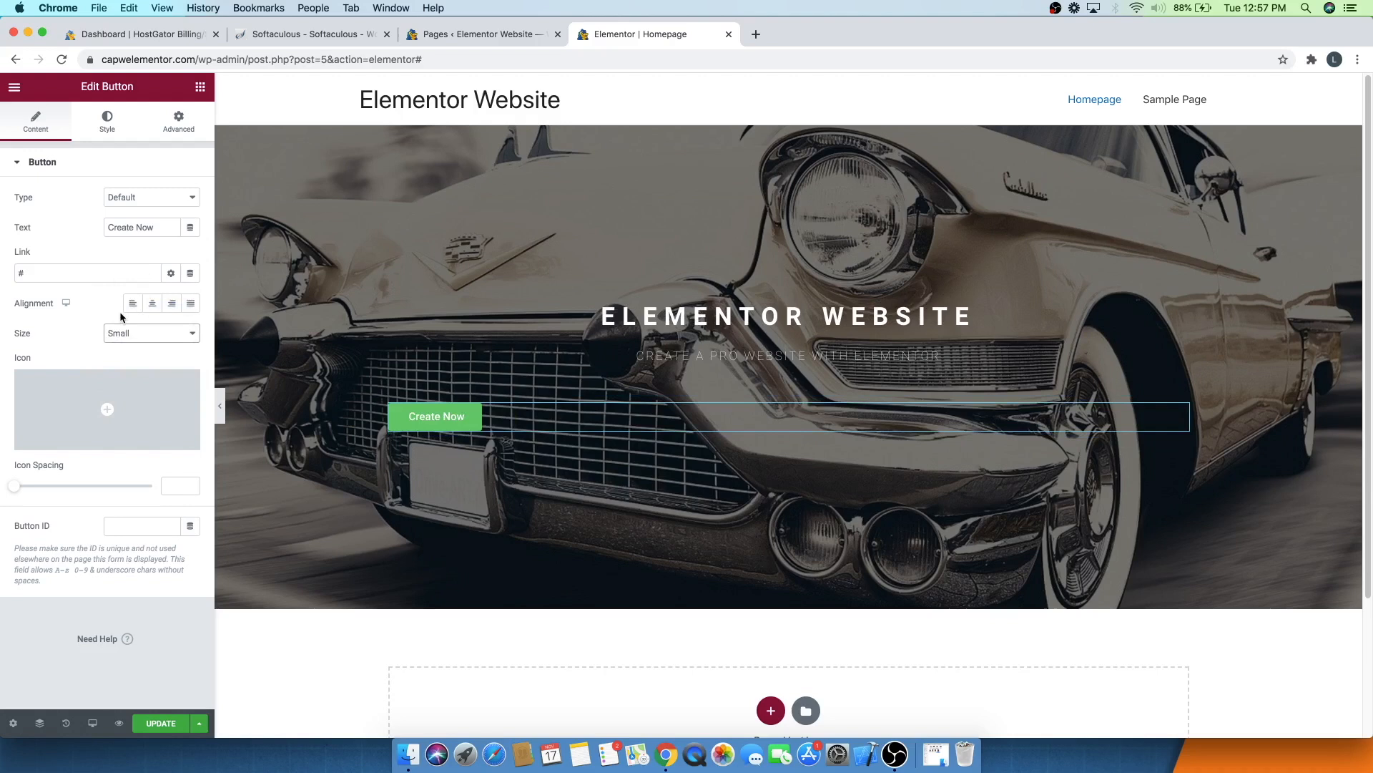
- Center the Create Now button within its column
click(152, 303)
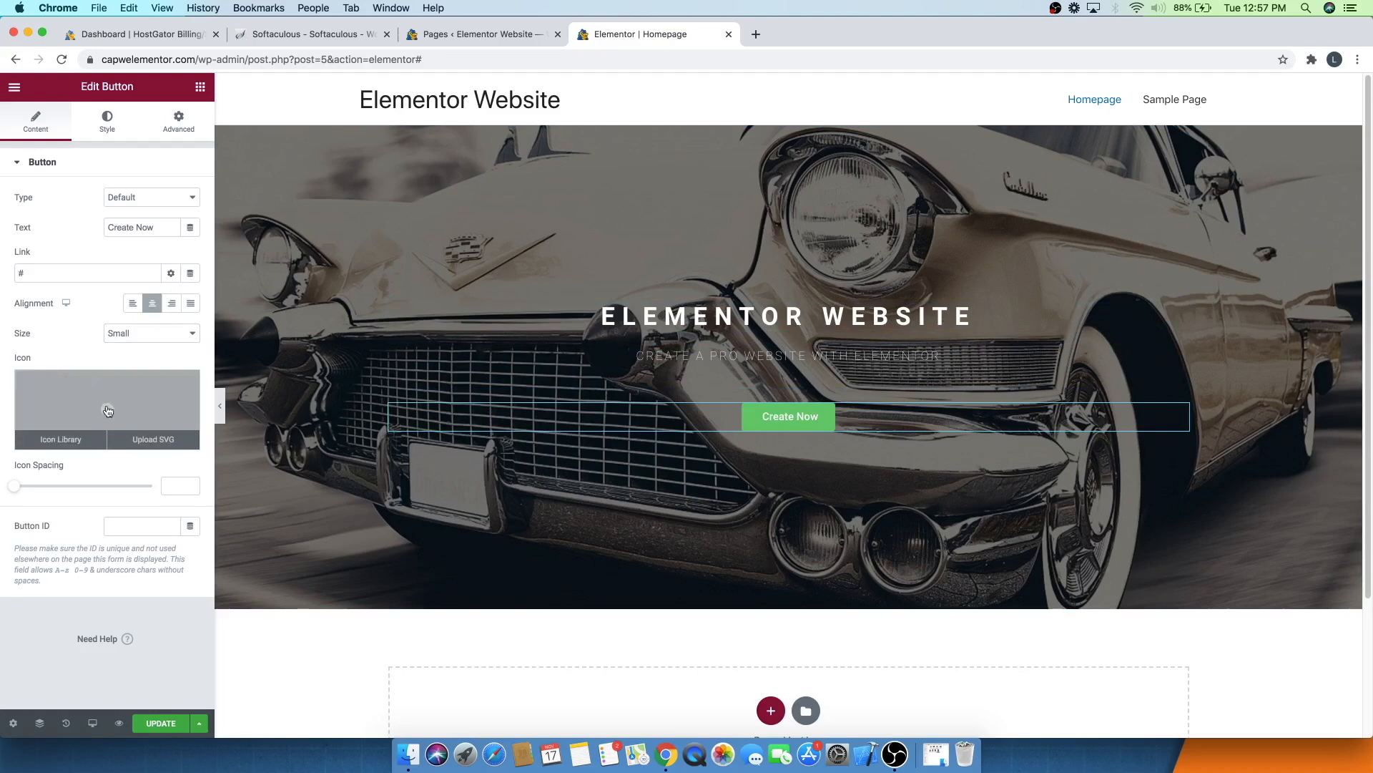
- Try a circled right-arrow icon placed after the button text with icon spacing 2, then delete the icon
click(107, 409)
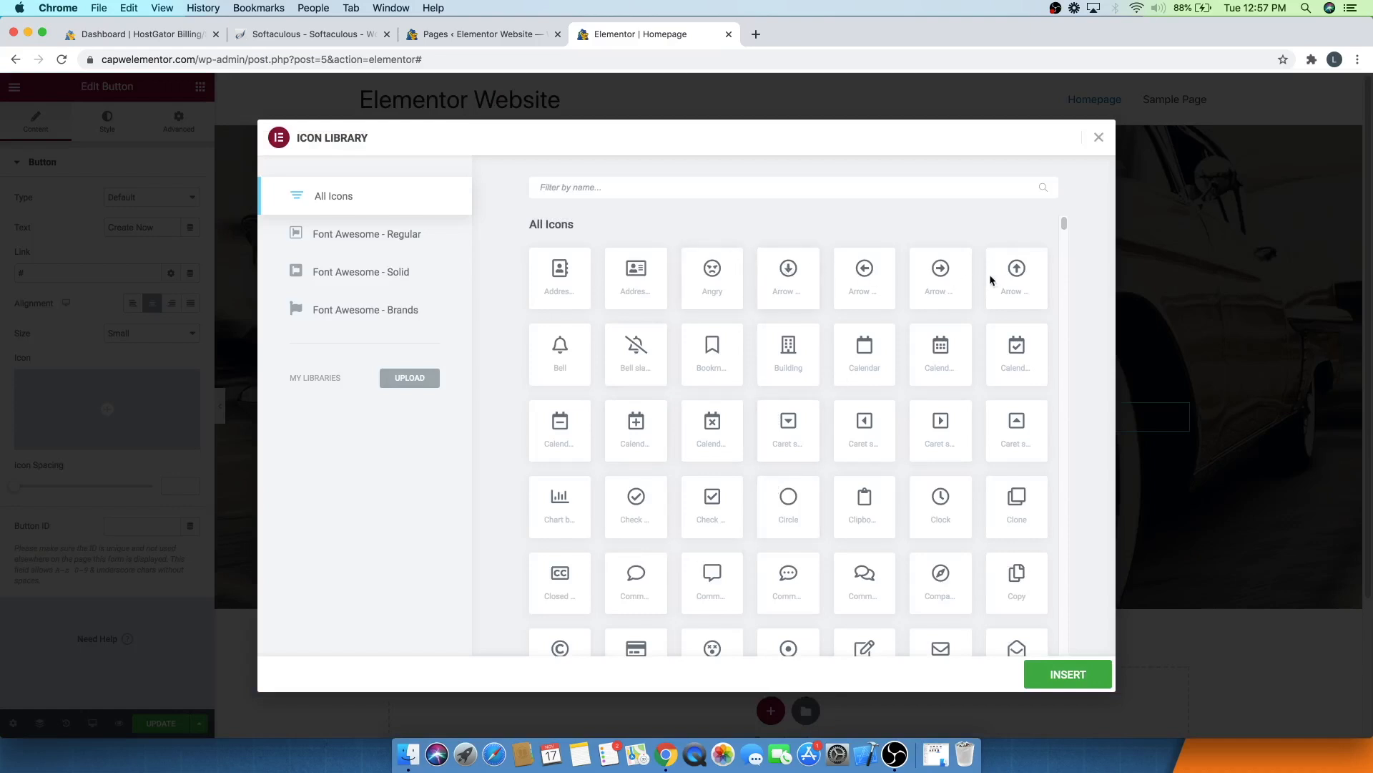
click(959, 276)
click(1055, 674)
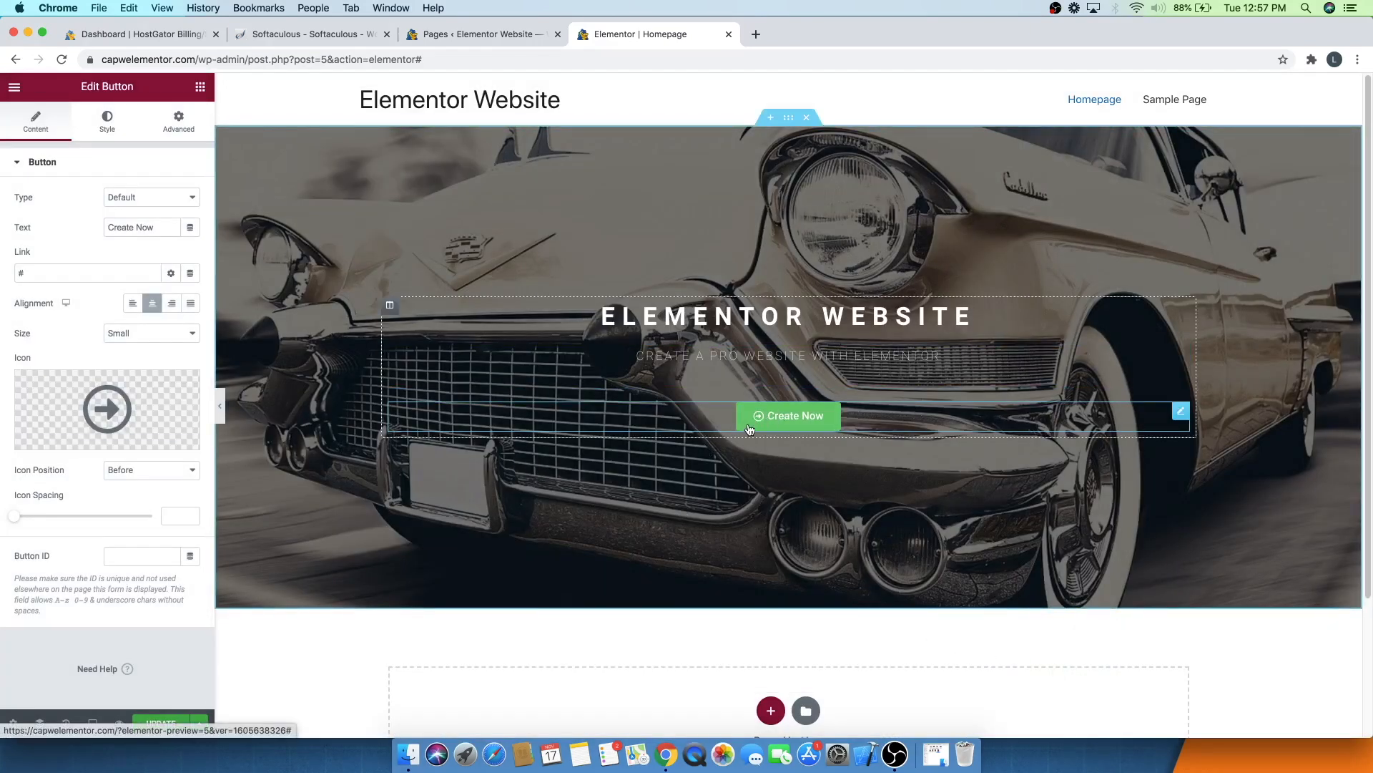
click(160, 475)
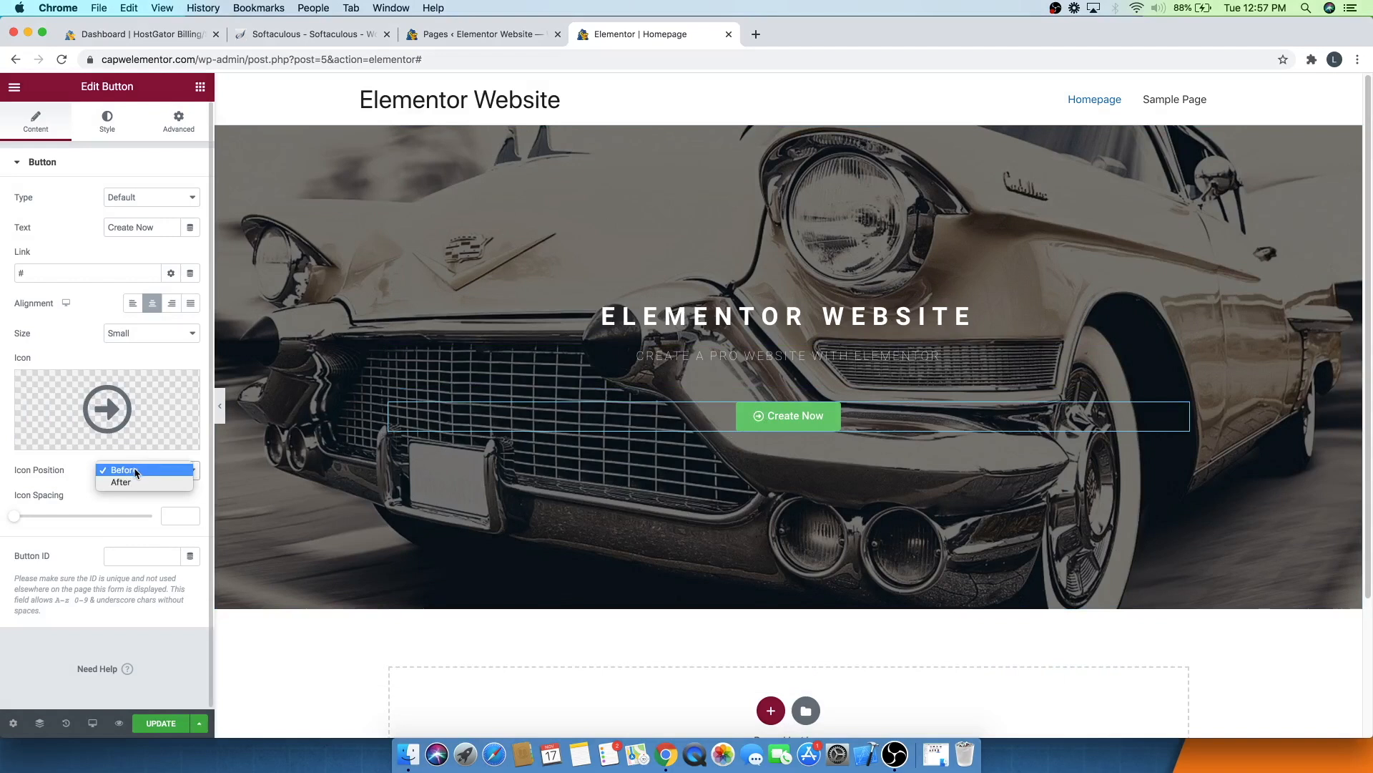
click(123, 482)
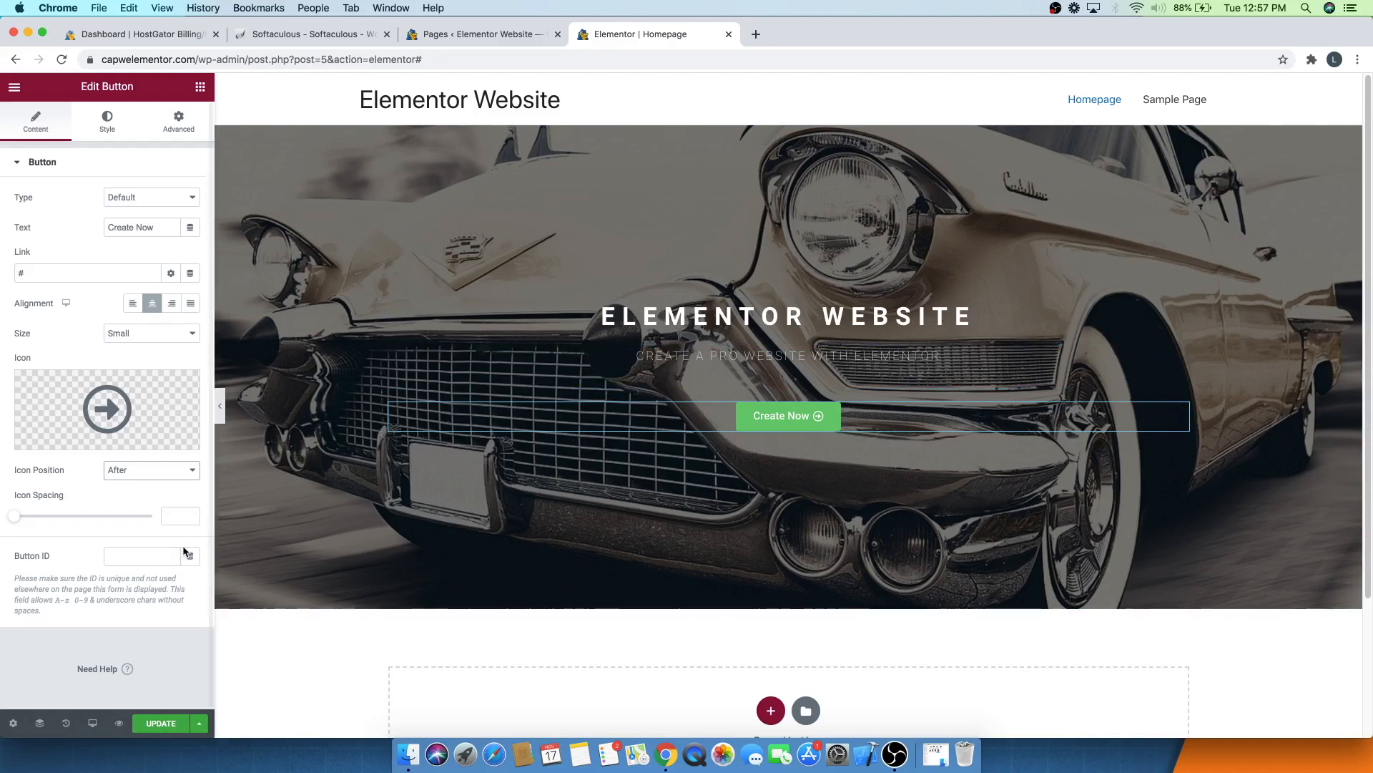
mouse_move(12, 521)
mouse_down()
mouse_move(86, 519)
mouse_move(14, 519)
mouse_up()
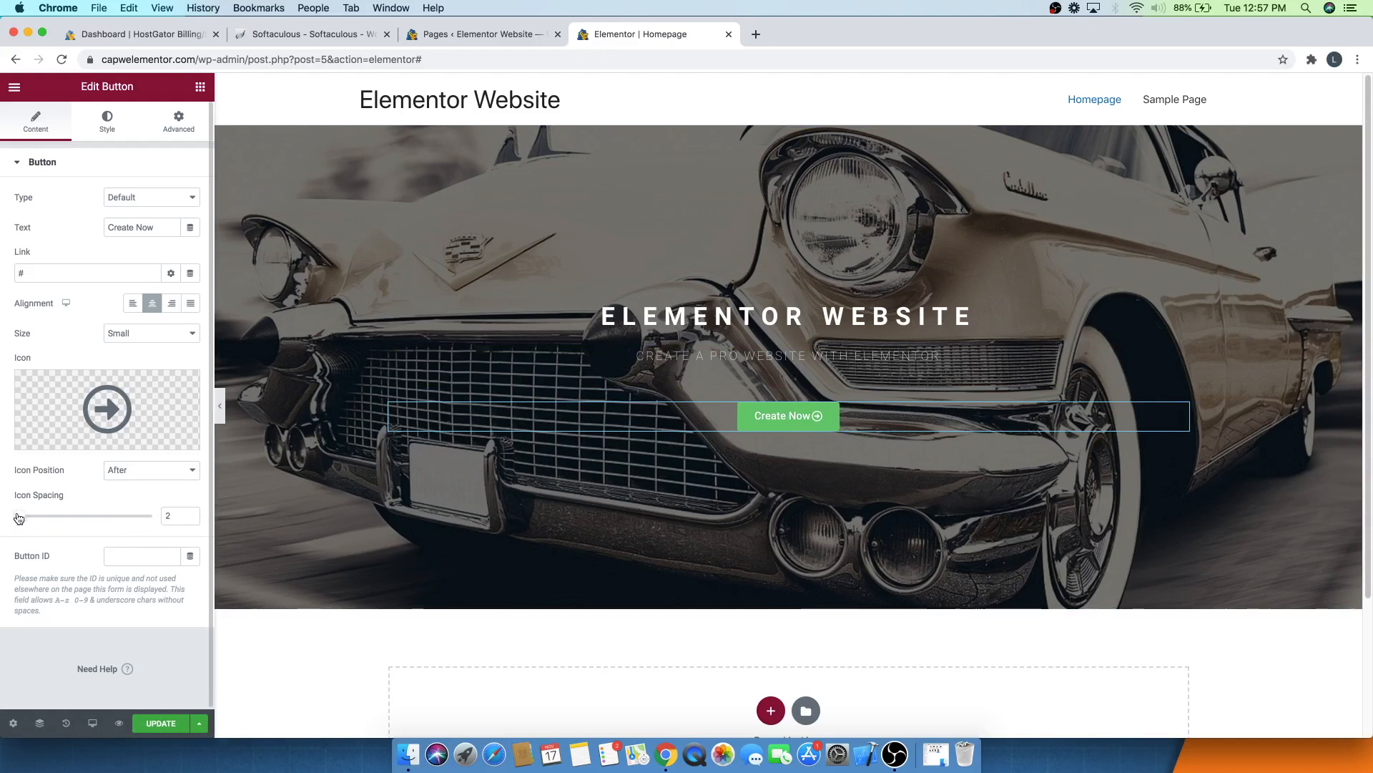
mouse_move(114, 420)
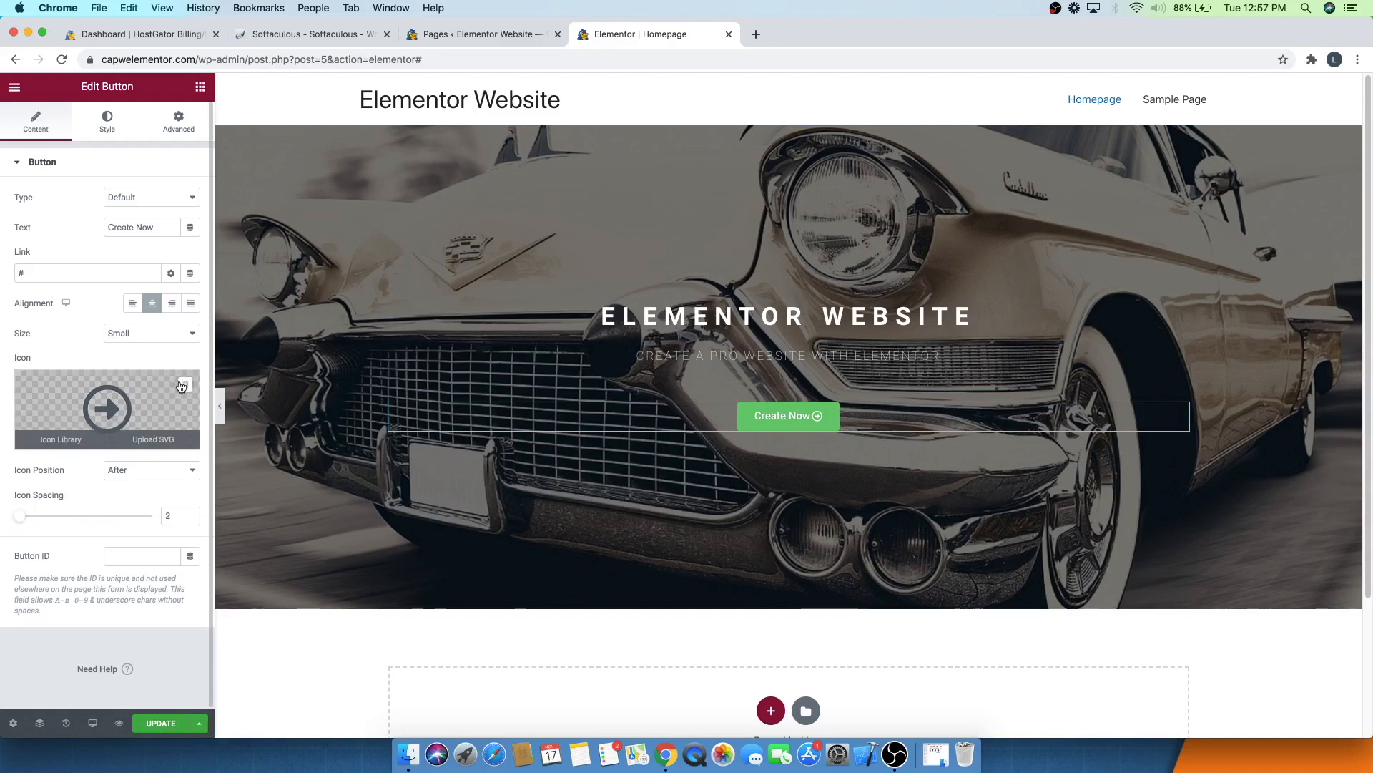
click(184, 387)
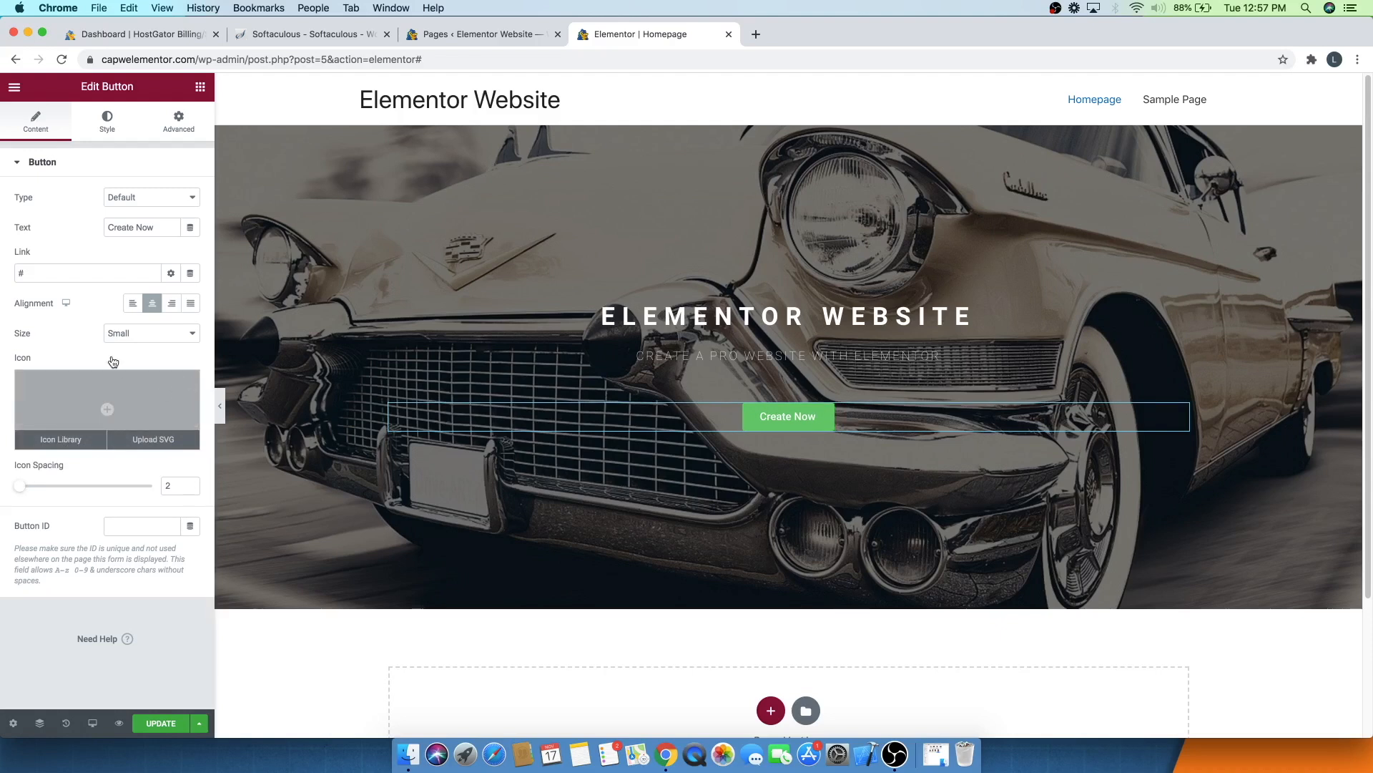
- Enable a box shadow on the button, resetting its shadow colour to the default
click(113, 126)
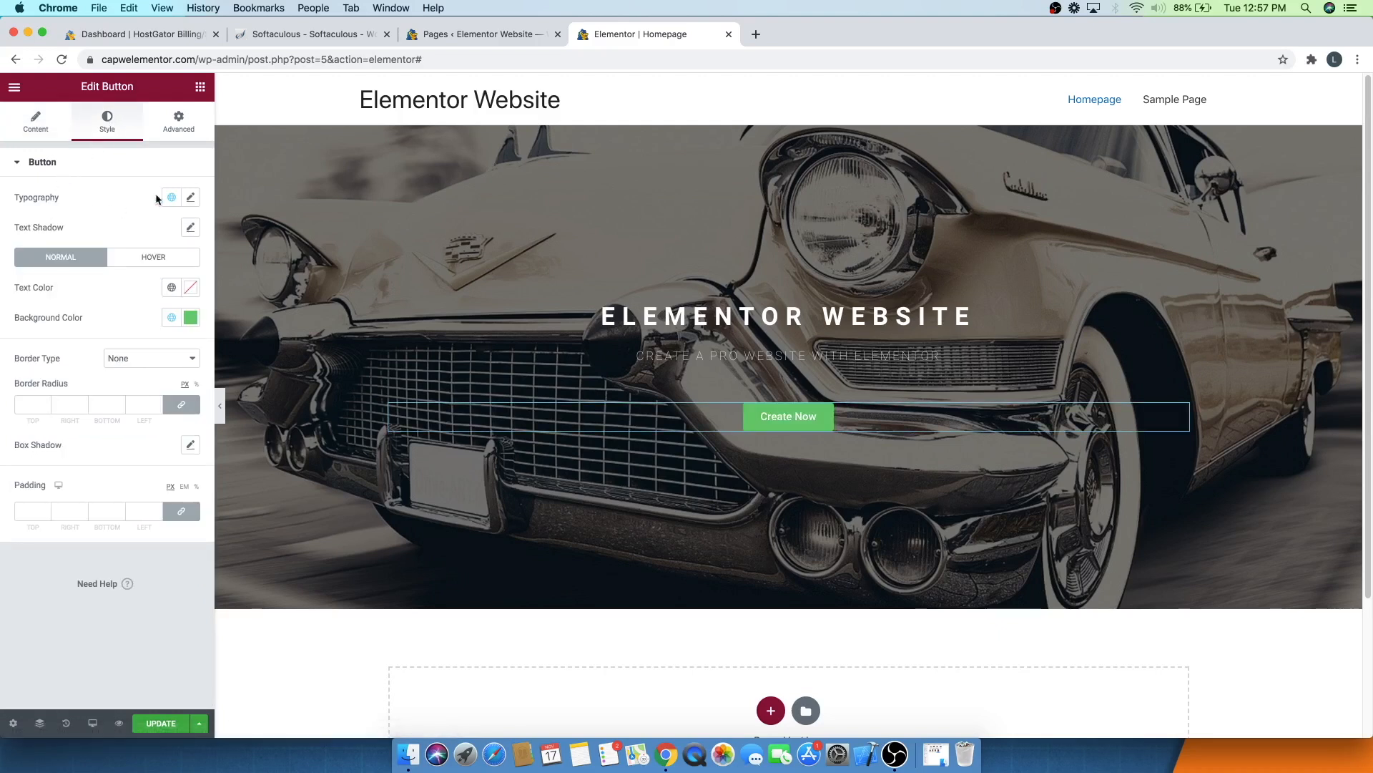
click(190, 197)
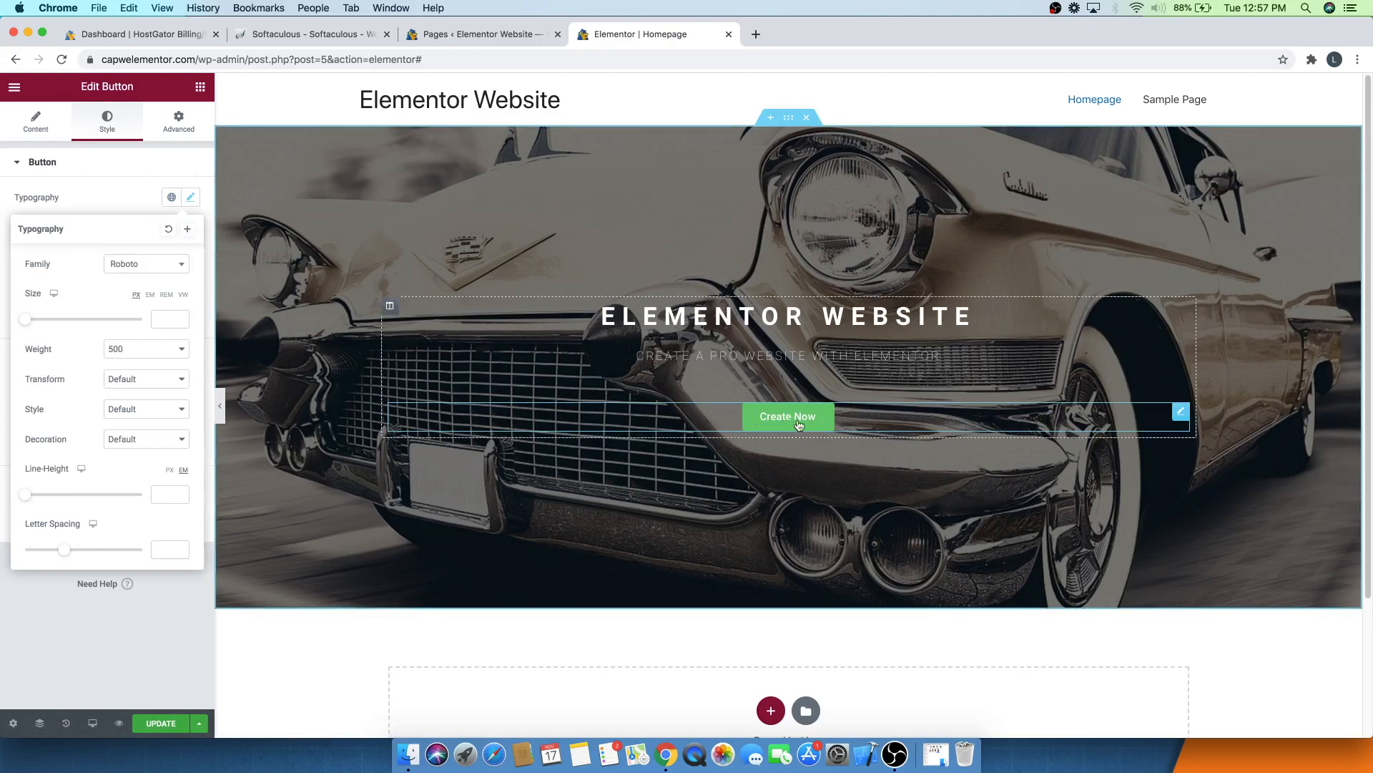
click(113, 169)
click(116, 172)
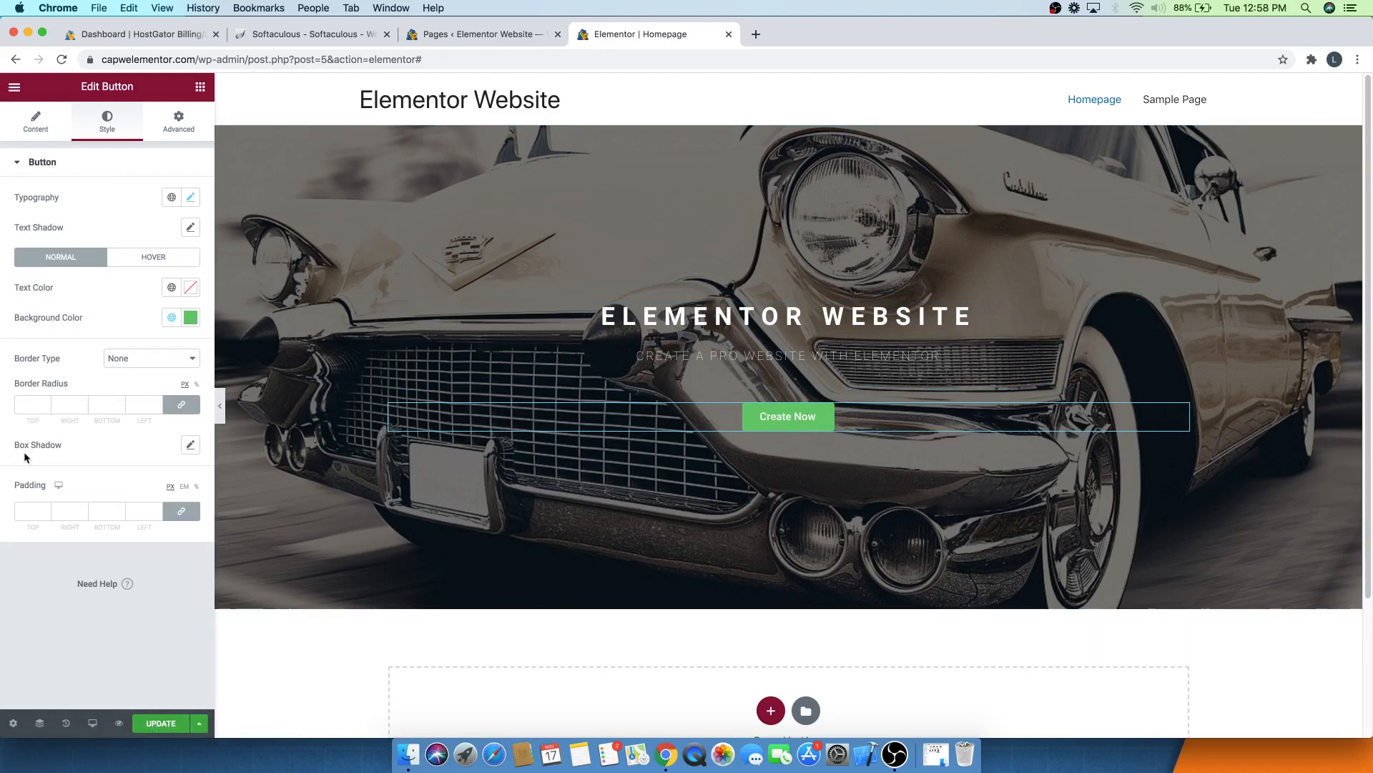
click(191, 445)
click(178, 485)
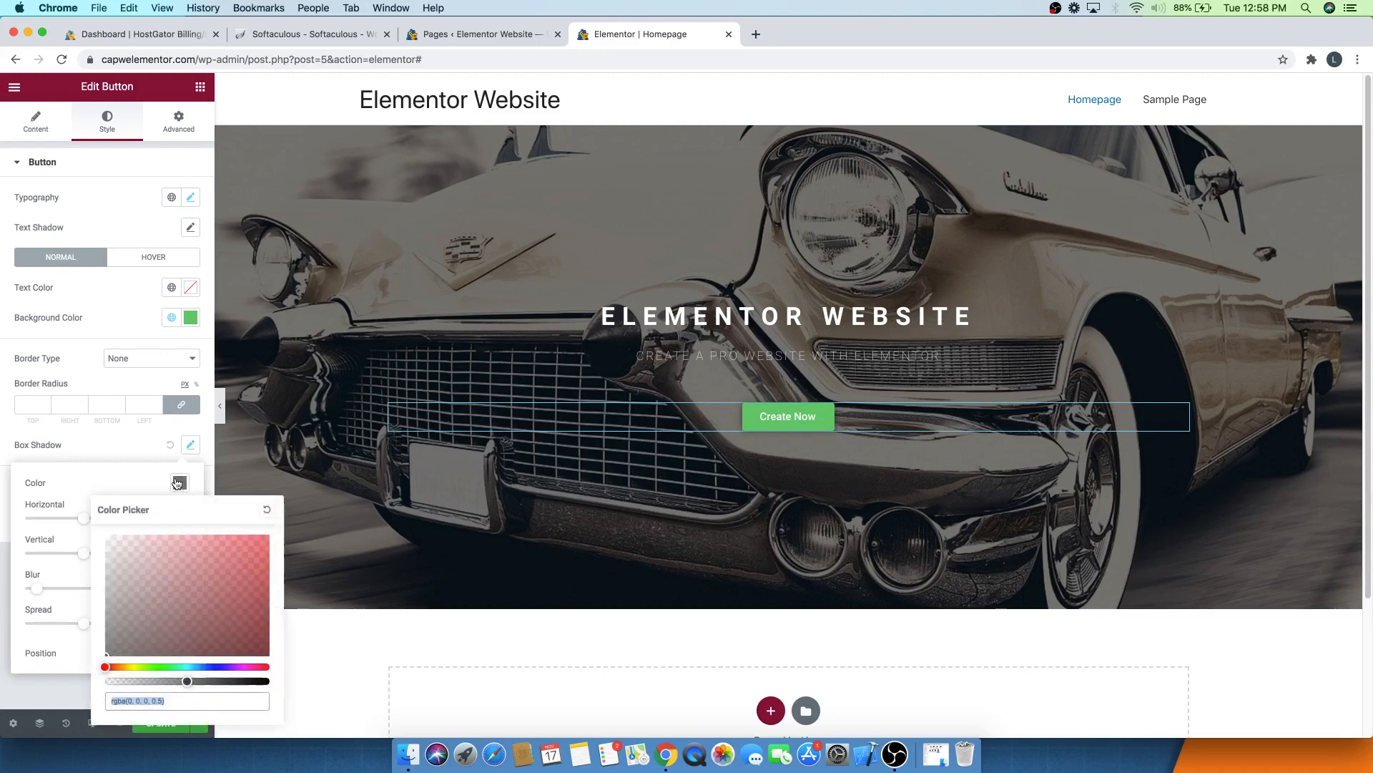
drag(218, 565, 277, 541)
drag(188, 681, 271, 682)
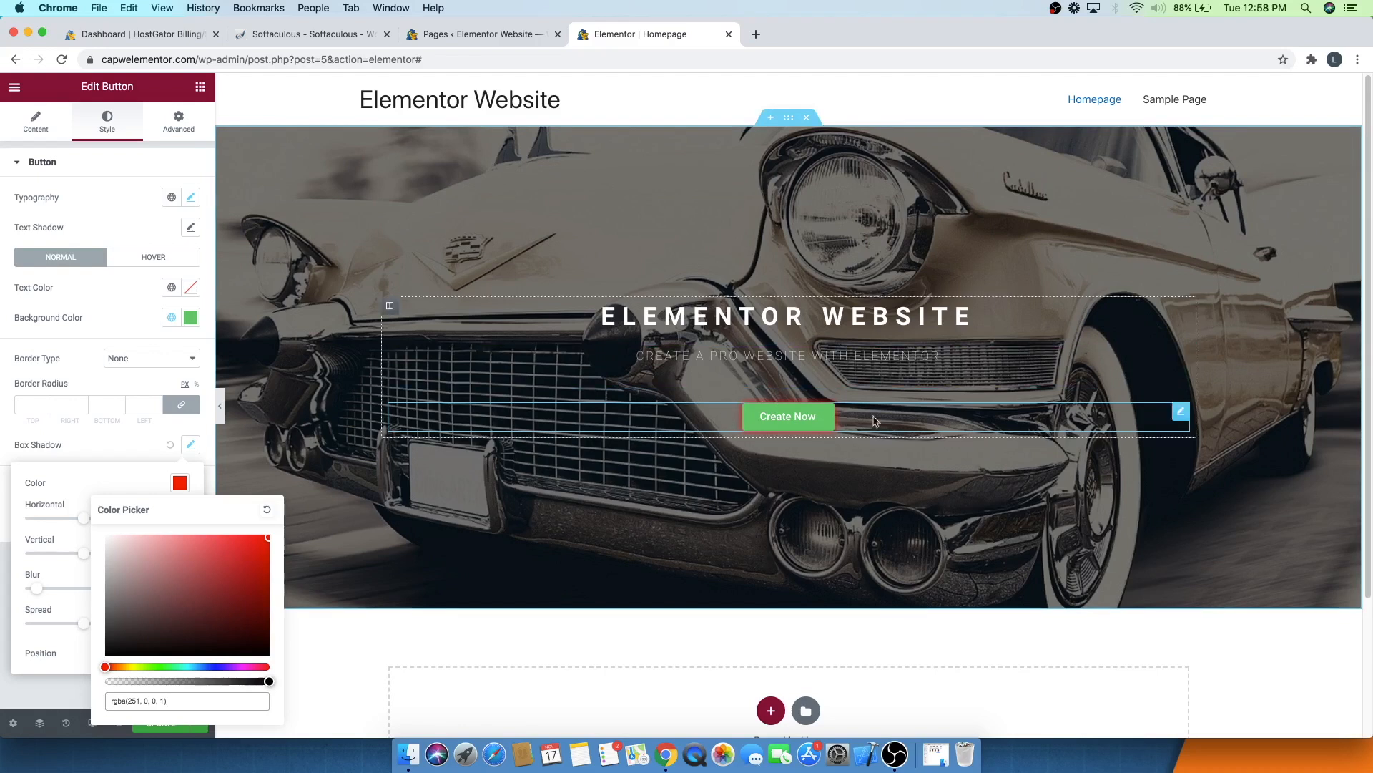
click(267, 509)
click(121, 445)
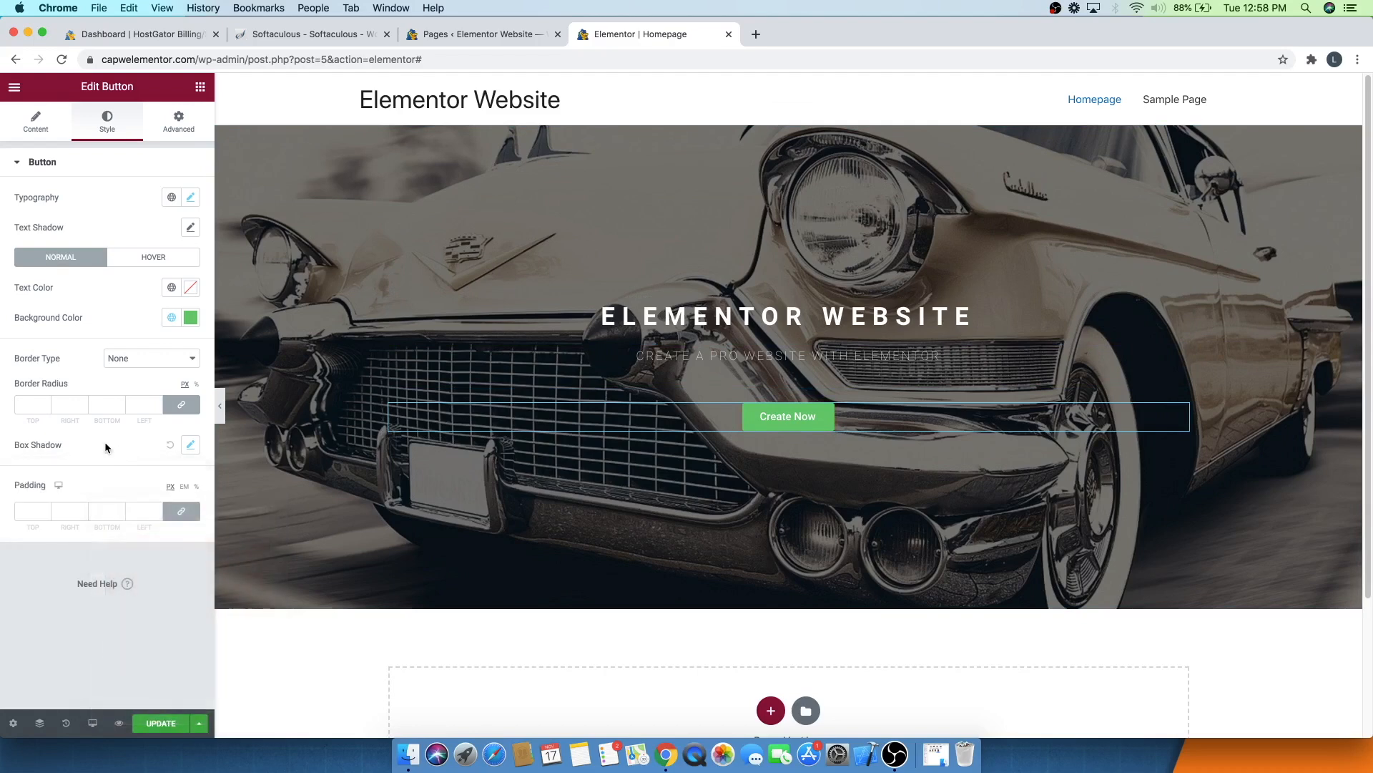
- Set the button's normal text colour to white #FFFFFF
click(190, 287)
click(112, 395)
drag(142, 380, 27, 340)
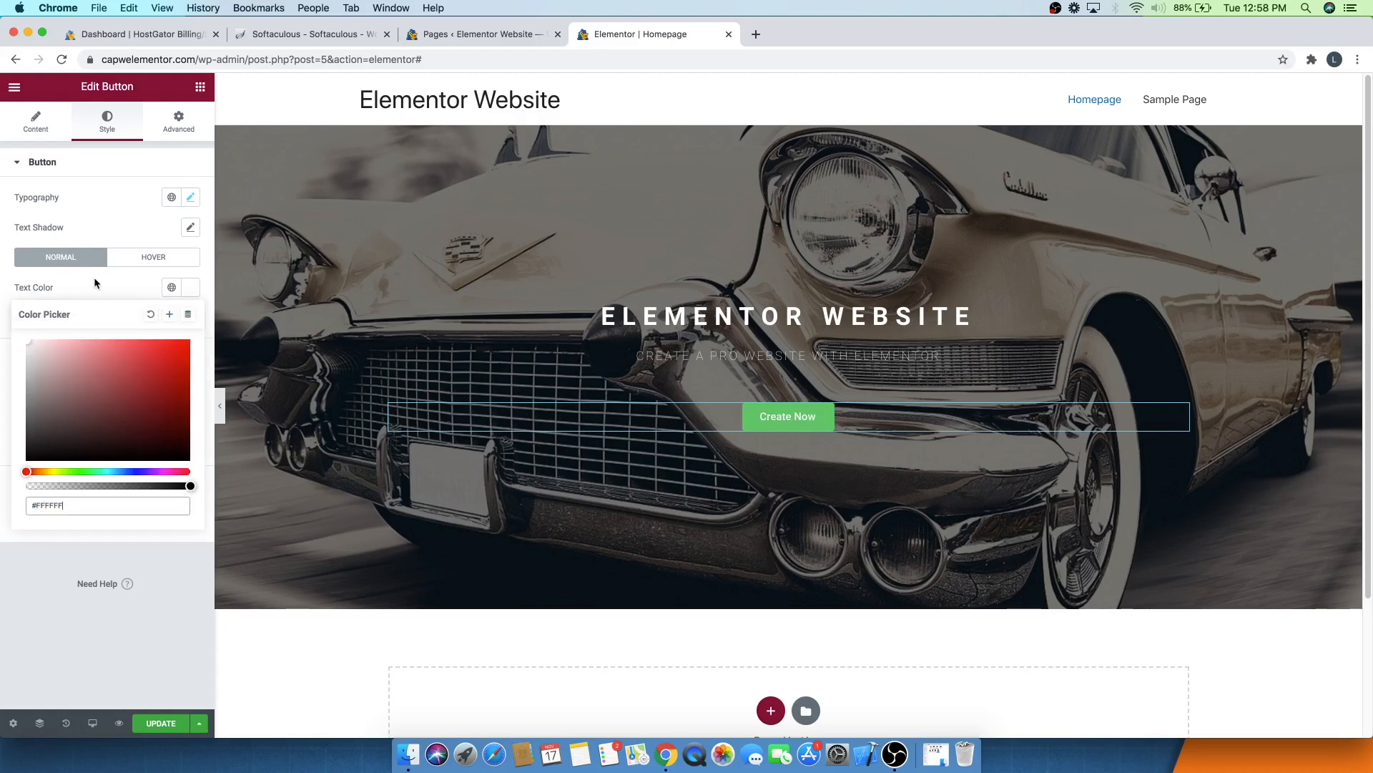
click(150, 277)
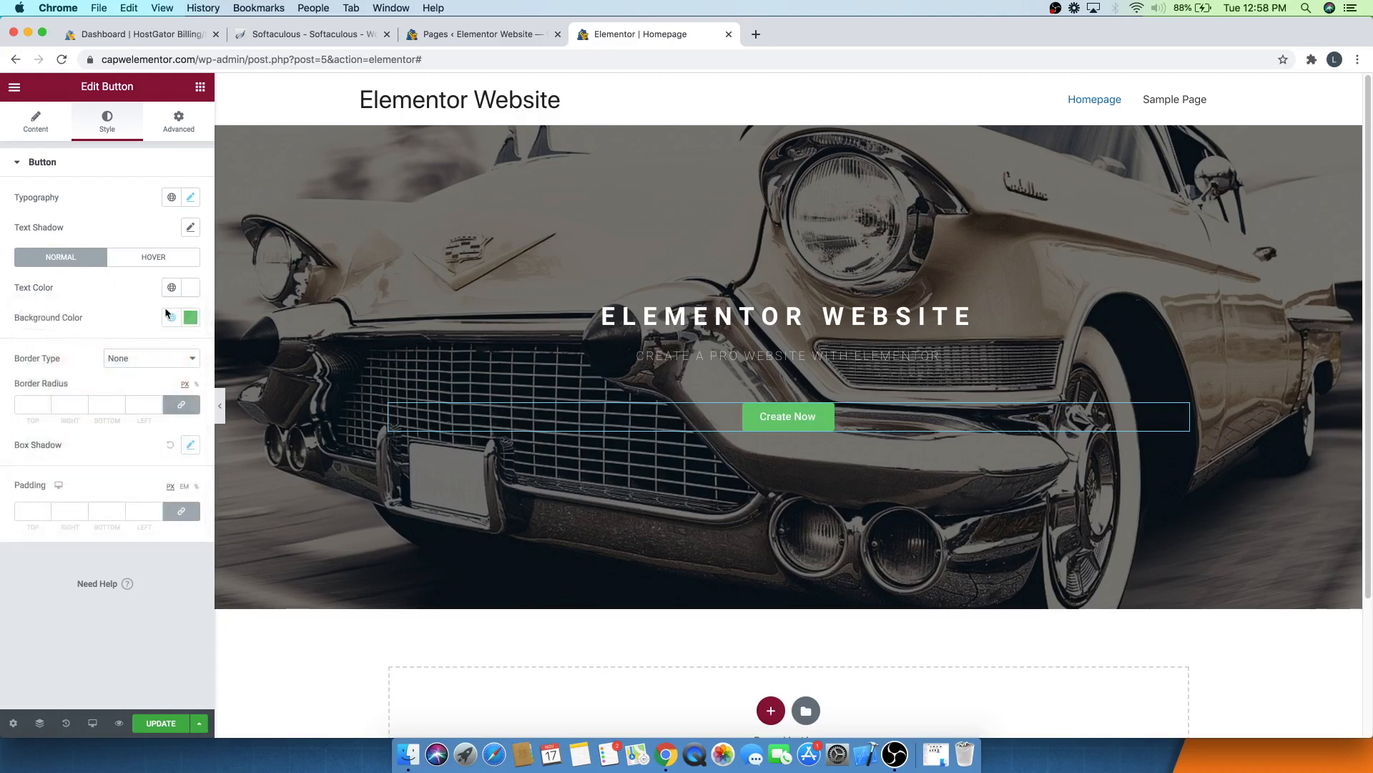
- Set the button's normal background colour to blue #1F97ED
click(190, 317)
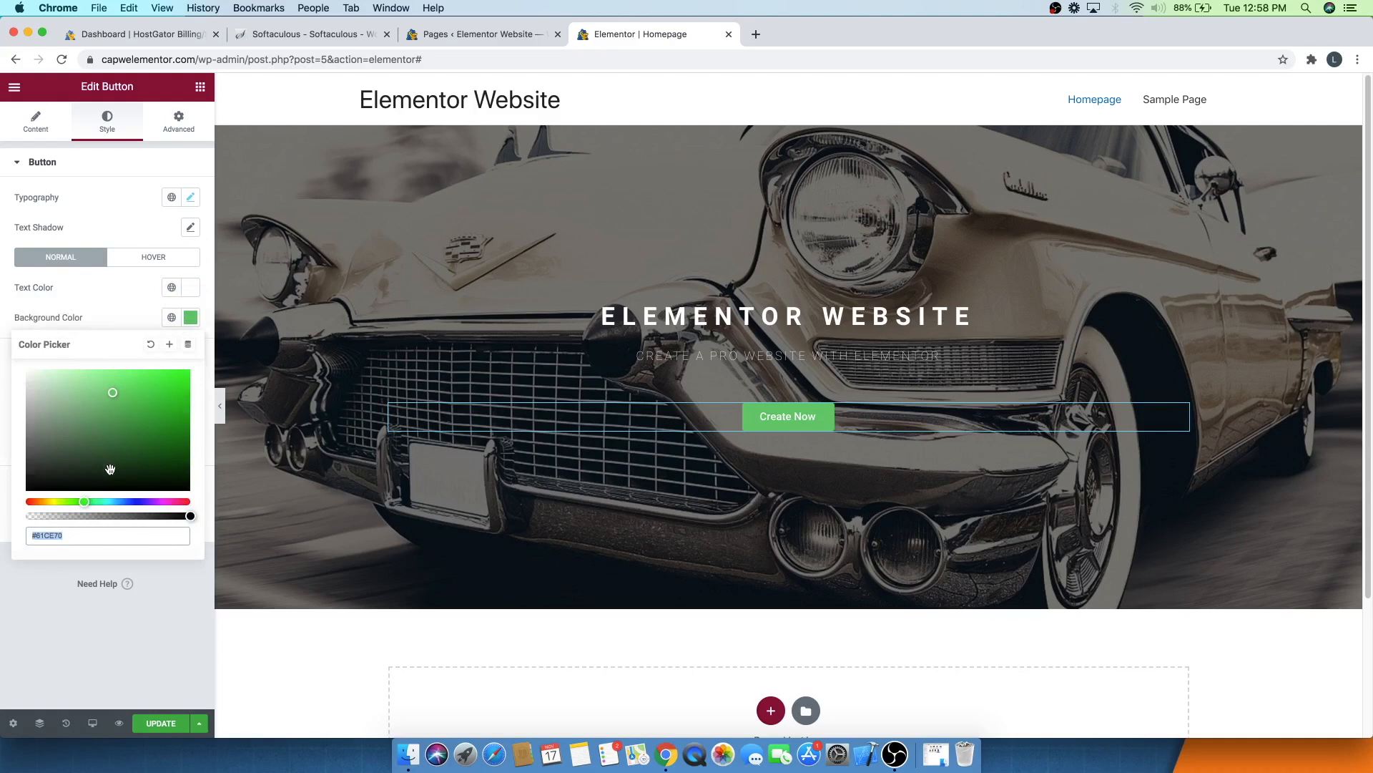
drag(110, 501, 121, 501)
mouse_move(179, 389)
mouse_down()
mouse_move(190, 387)
mouse_move(168, 378)
mouse_up()
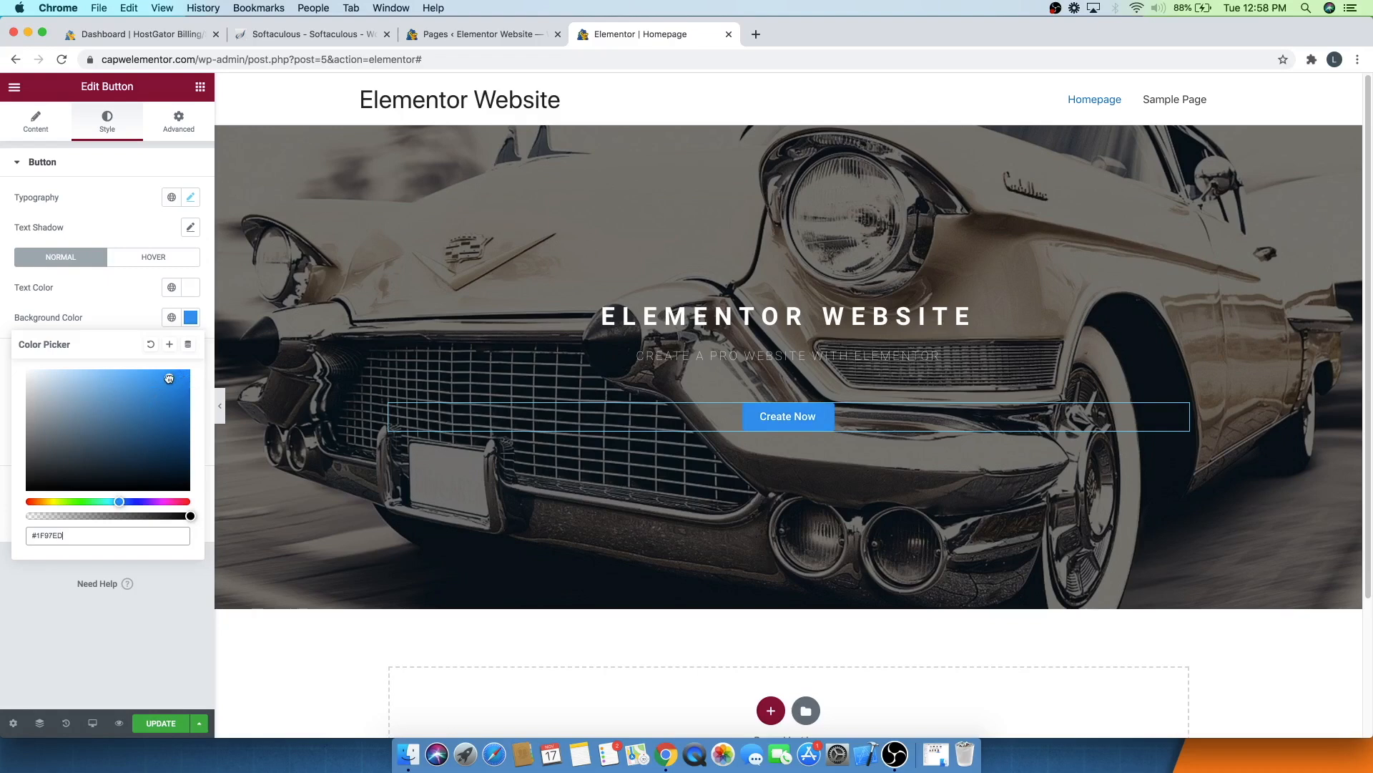
click(118, 317)
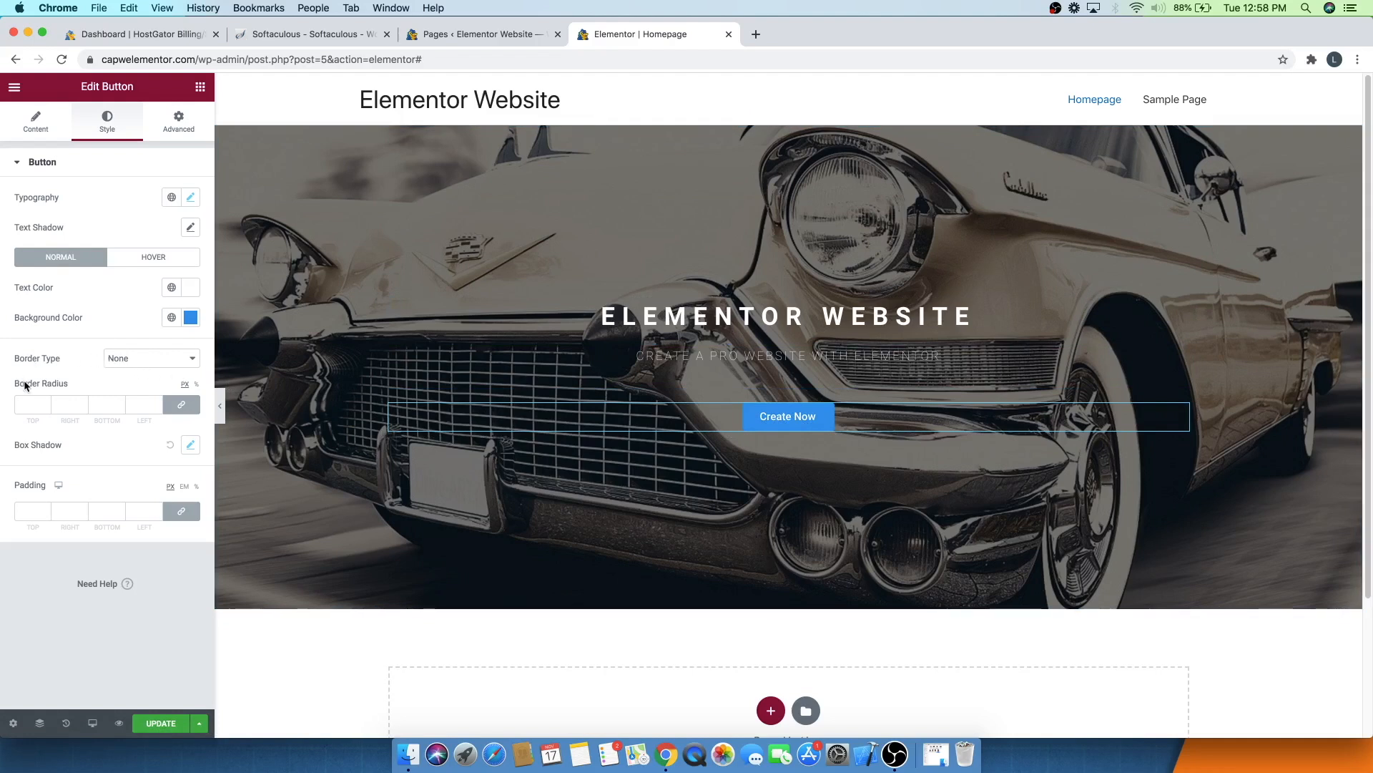
- Set the button's border radius to 22 px on all four corners
click(44, 404)
drag(45, 404, 45, 404)
click(45, 407)
click(118, 306)
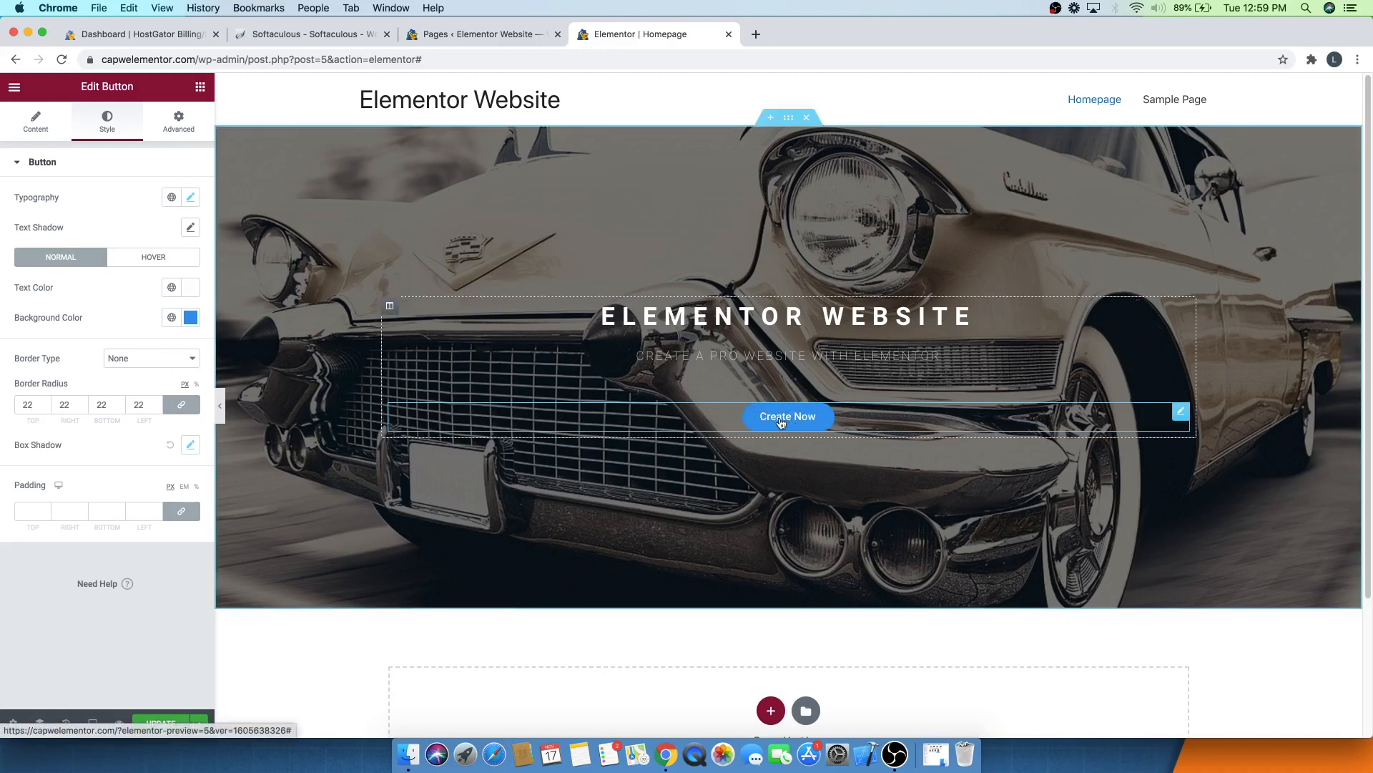
- Copy the normal background colour into the hover background colour and lighten it to #8BCEFF
click(139, 264)
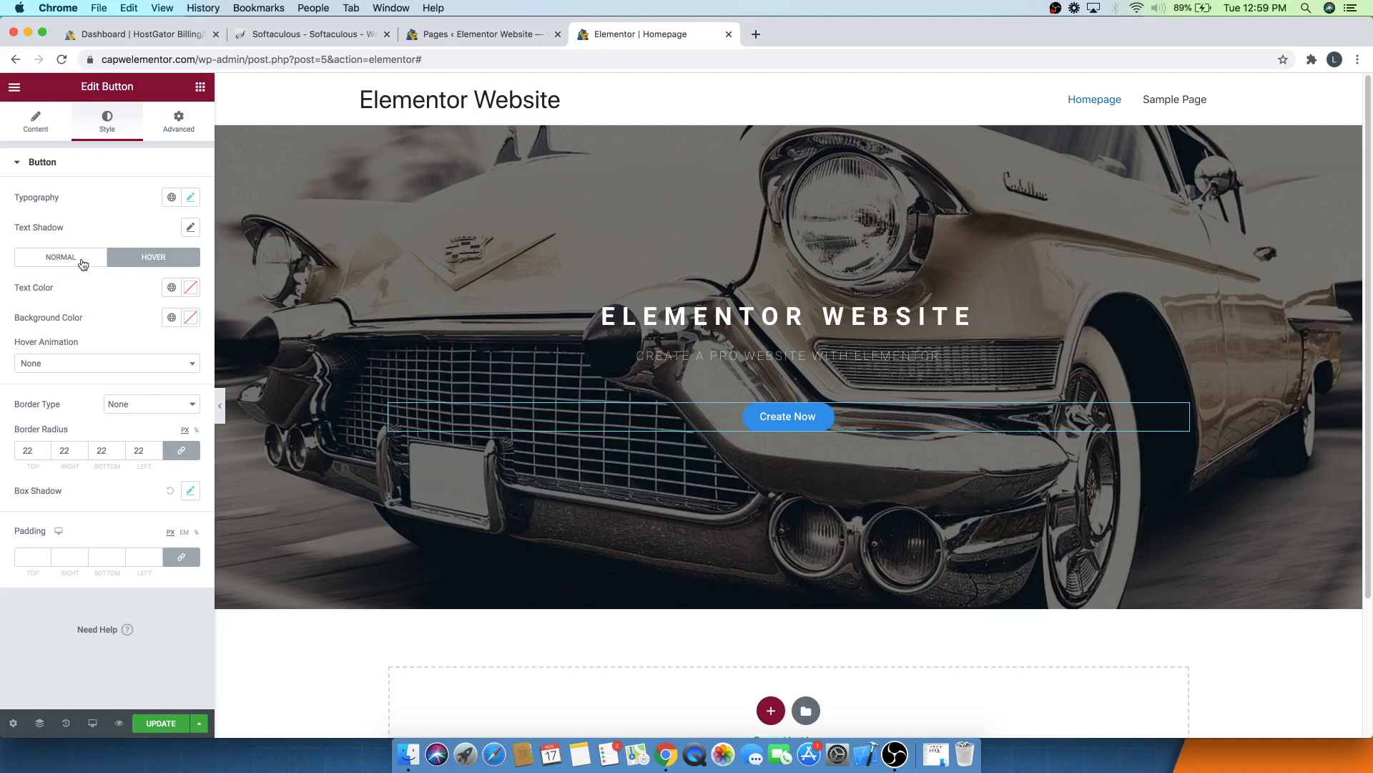
click(193, 320)
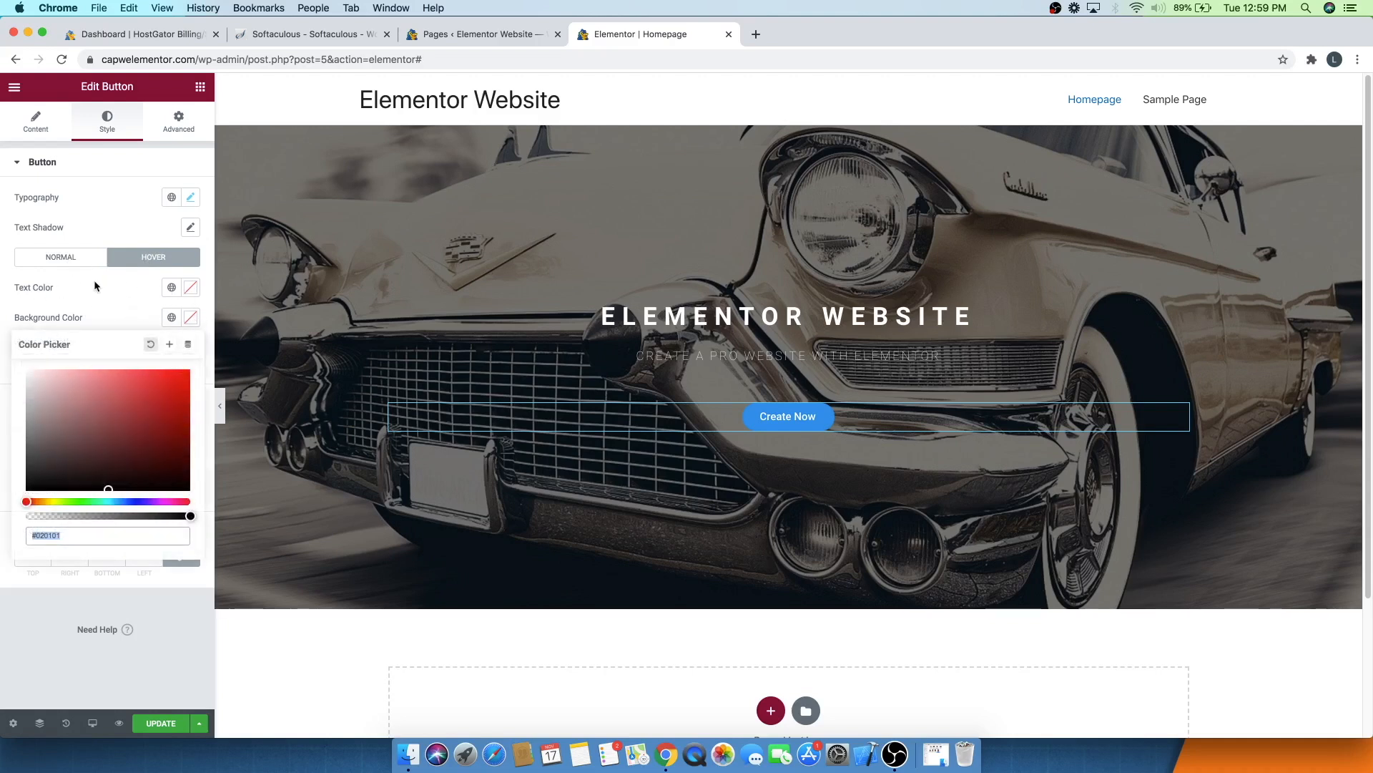
click(69, 259)
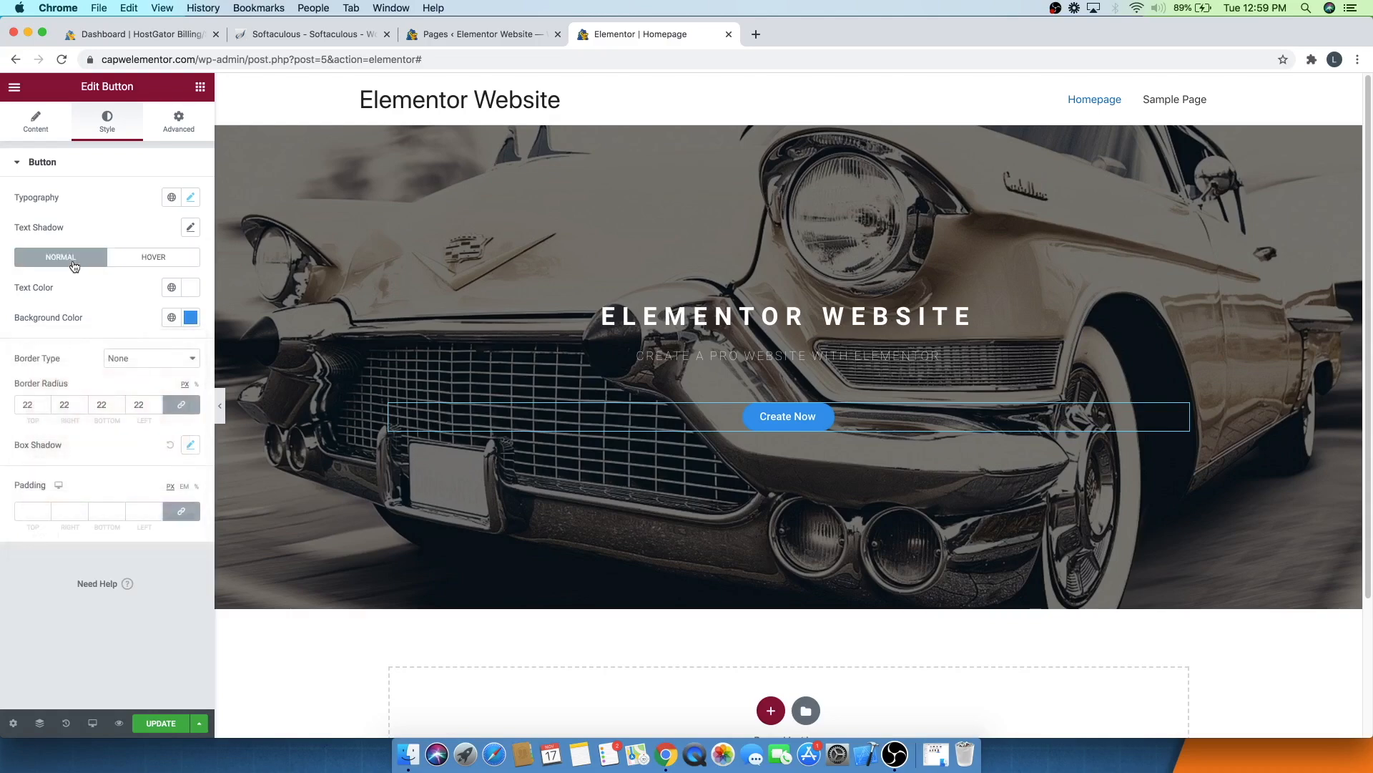
click(188, 319)
key(super+c)
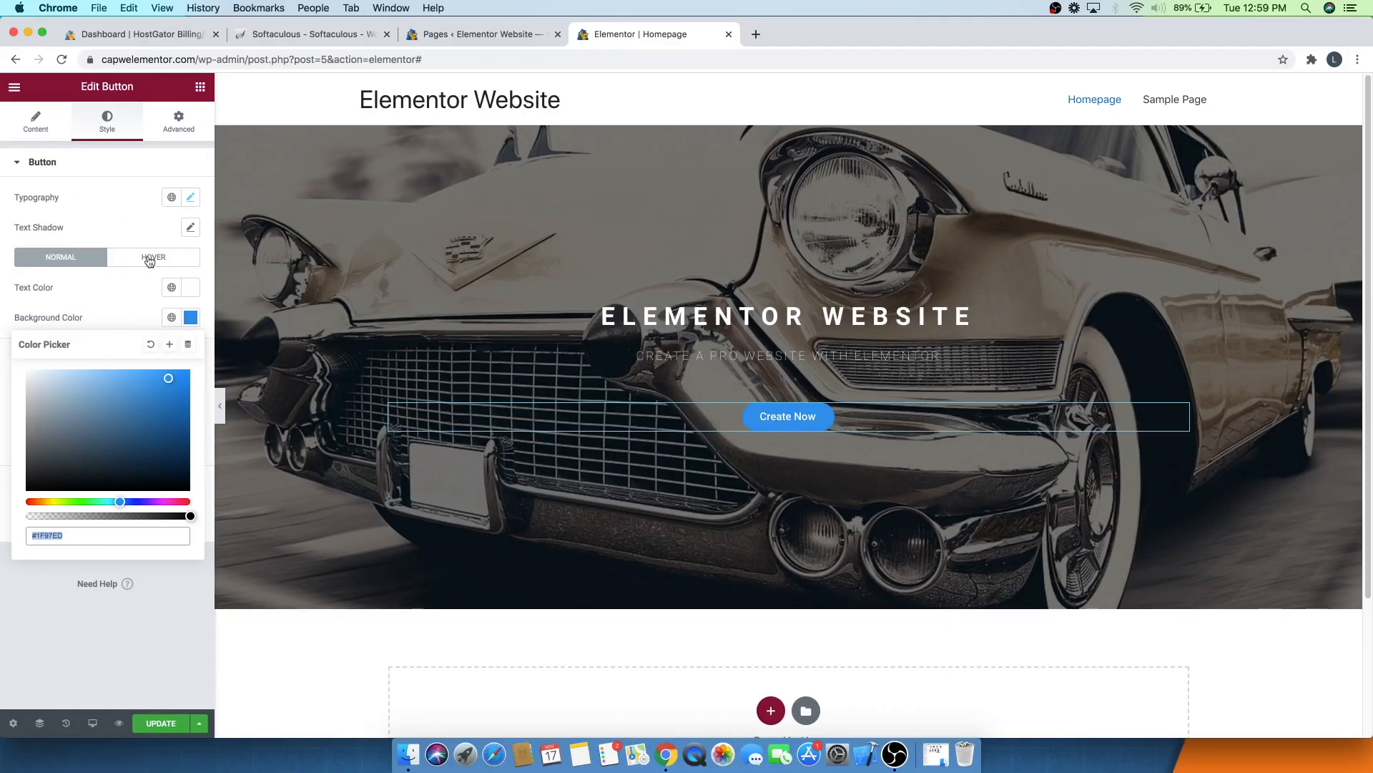
click(150, 260)
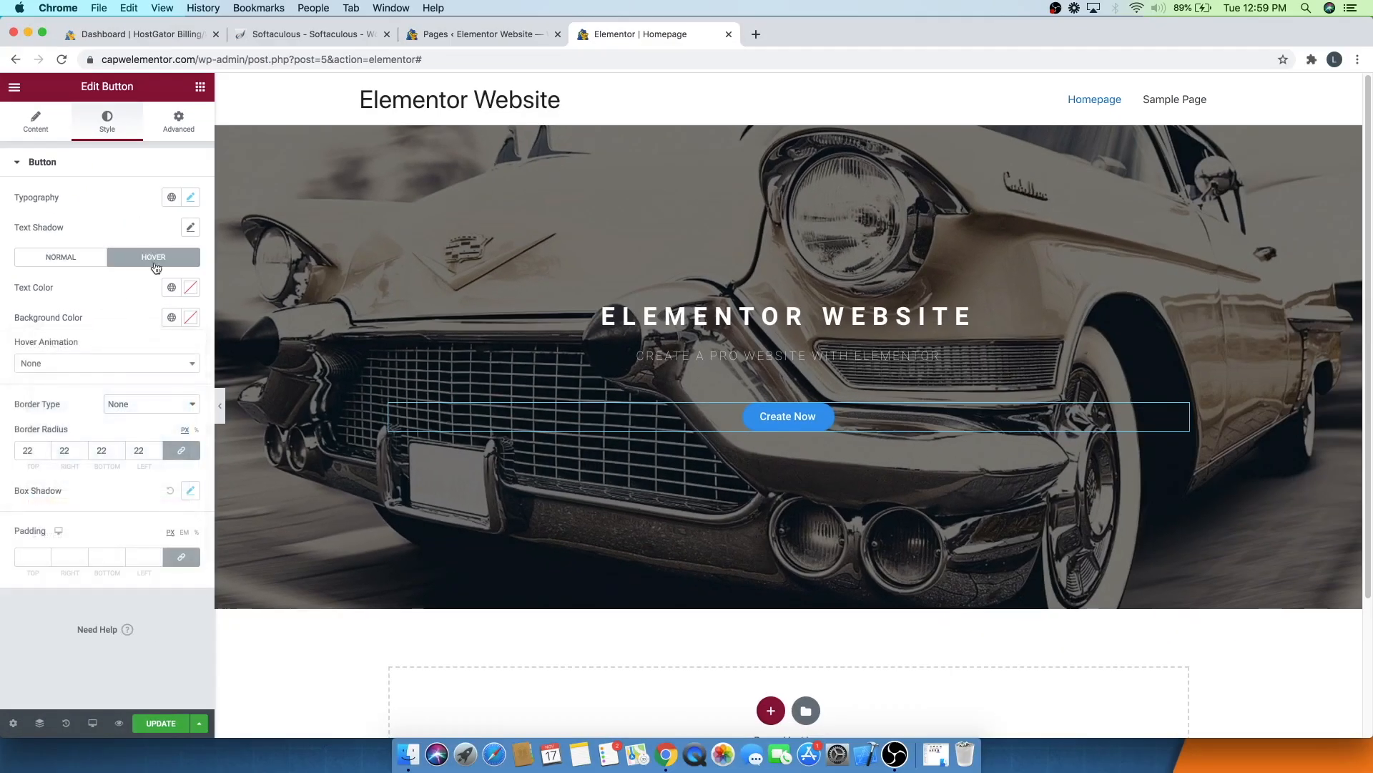
click(191, 319)
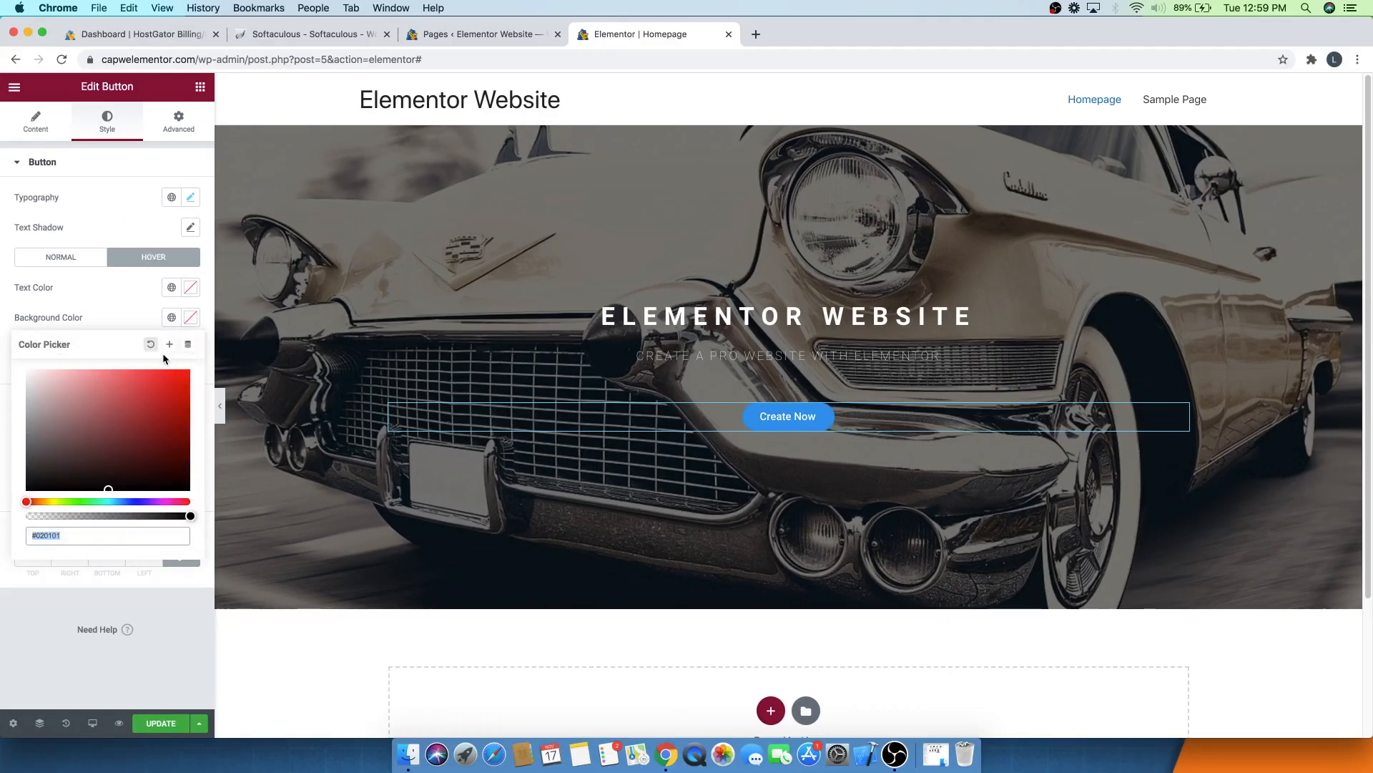
key(super+v)
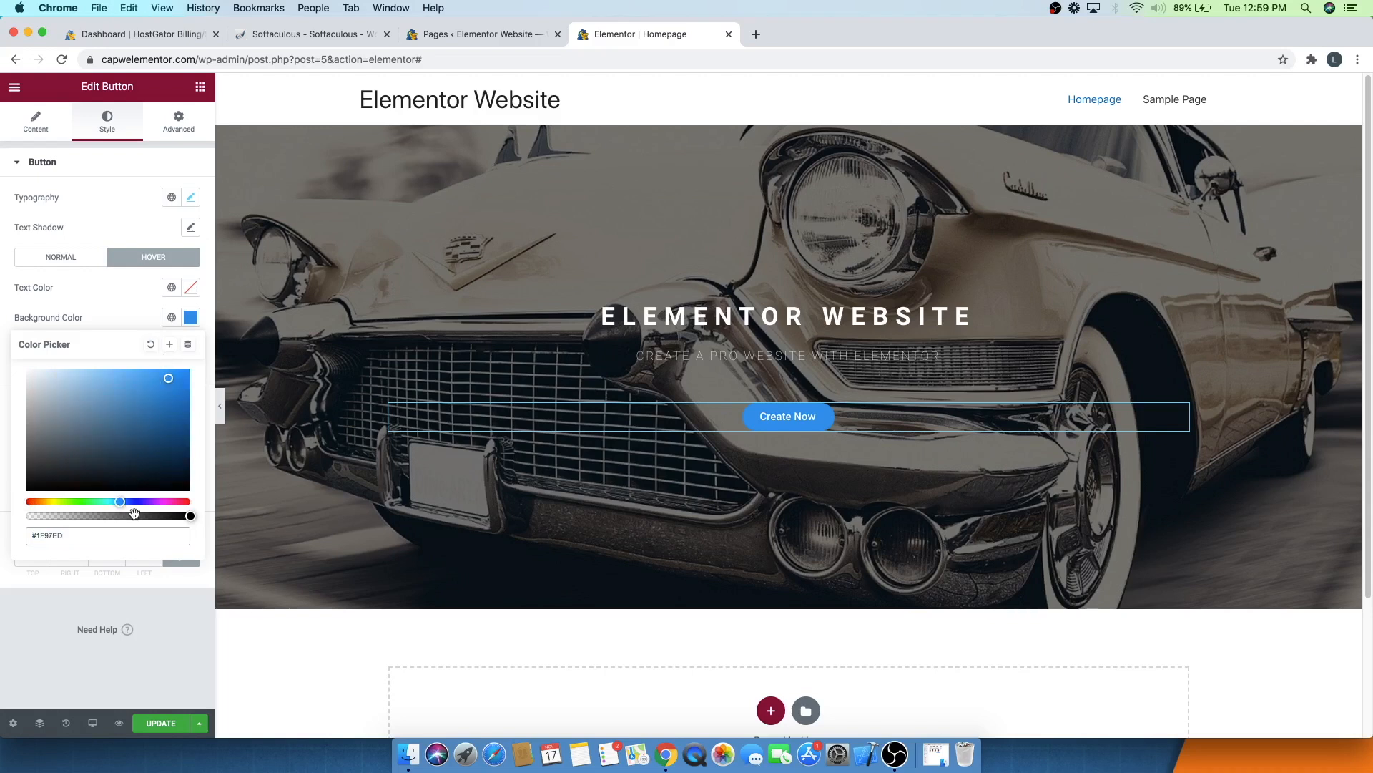
drag(163, 377, 100, 368)
click(110, 318)
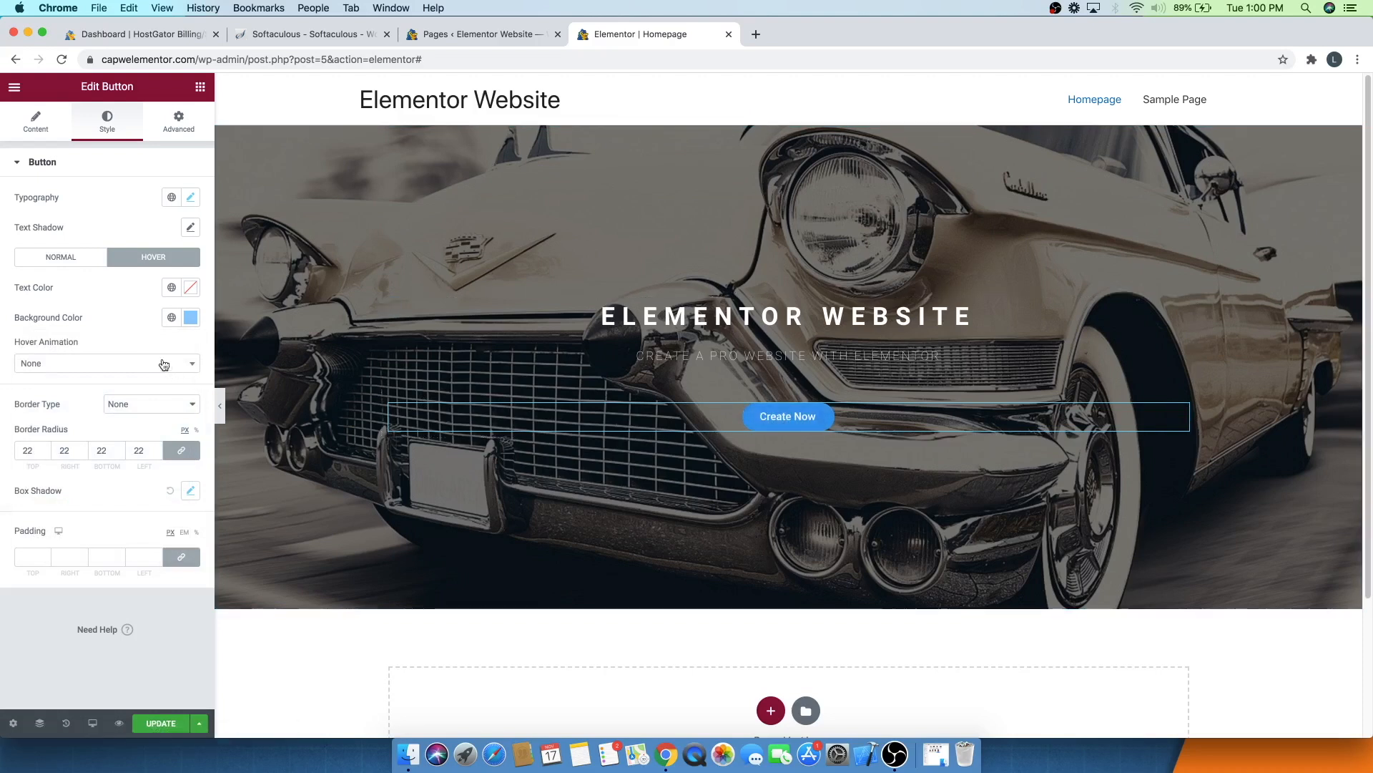
- Set the button's hover text colour to white
click(190, 287)
click(196, 487)
click(96, 282)
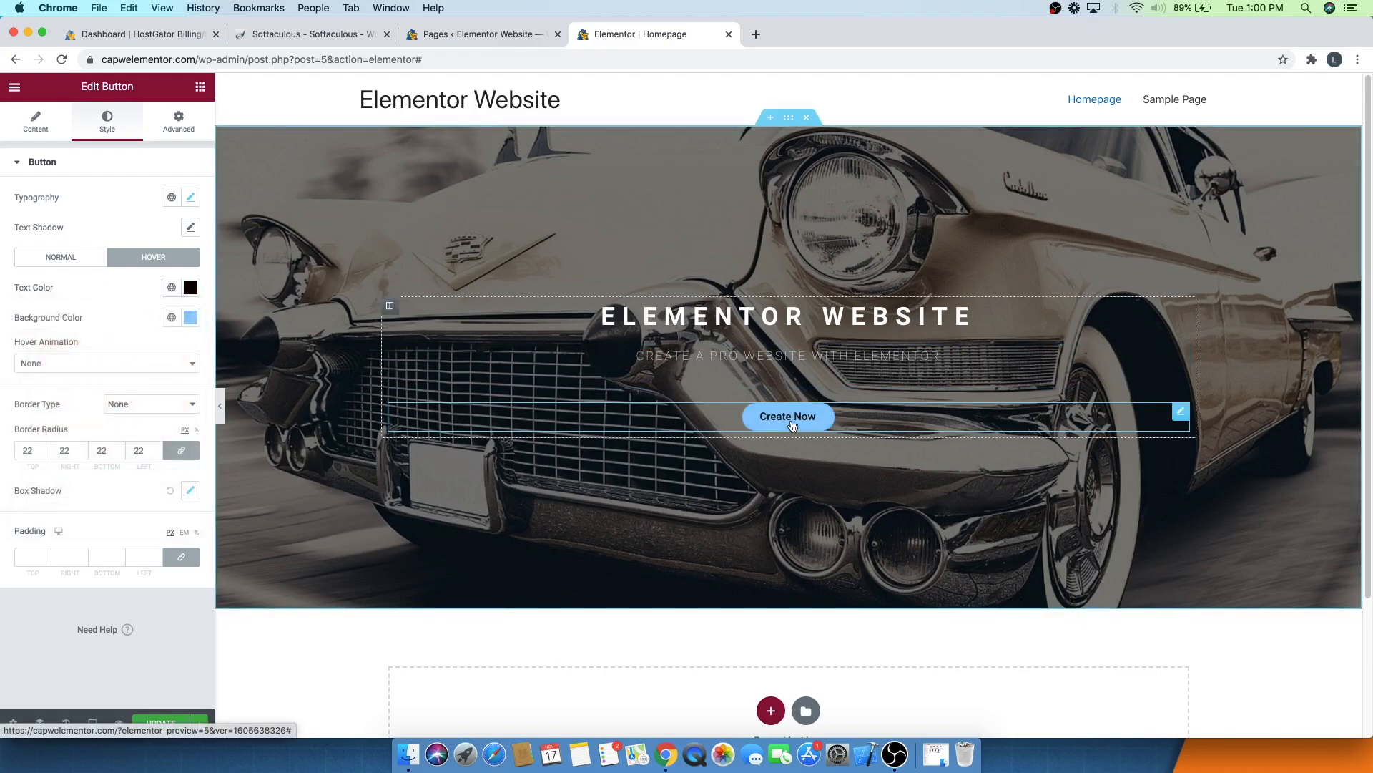
click(190, 287)
drag(116, 347, 29, 341)
click(104, 289)
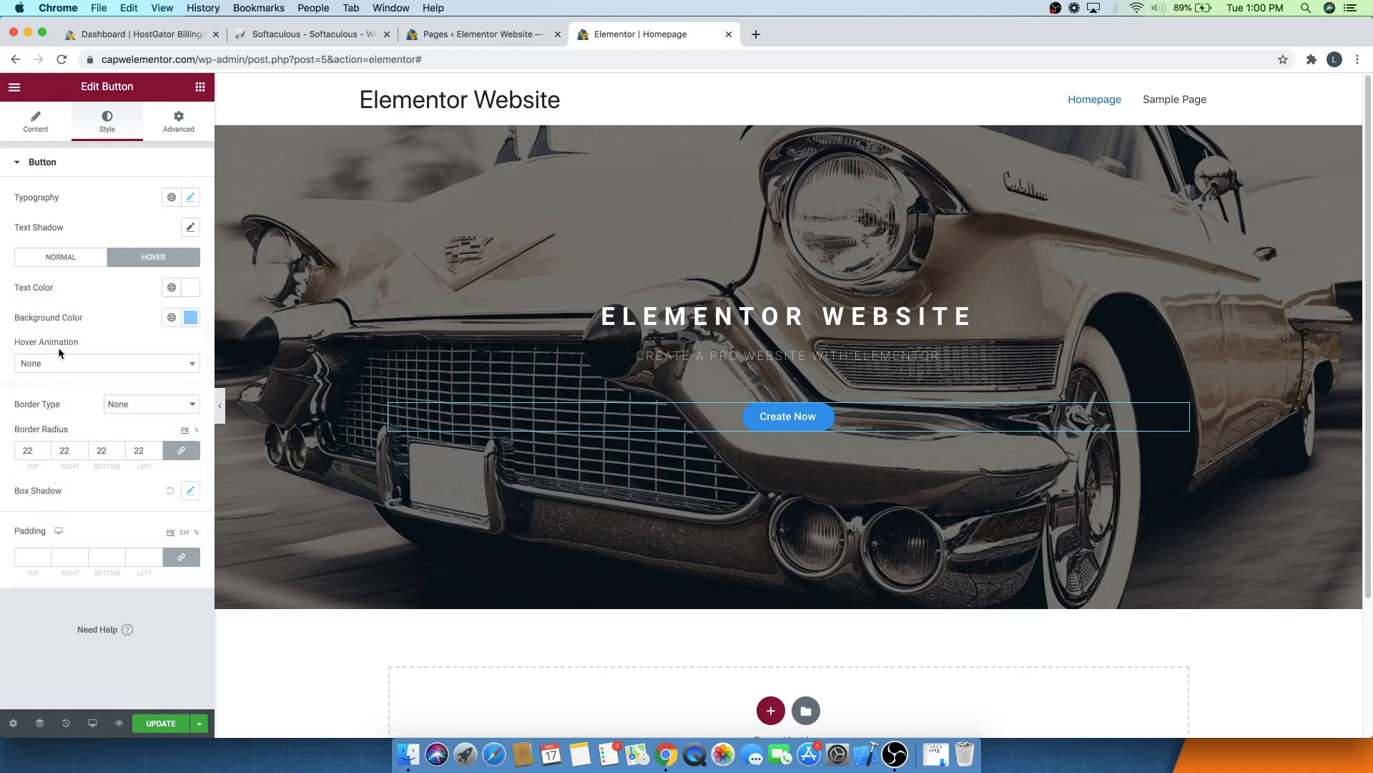
- Set the button's hover animation to Grow after trying Pulse and Shrink
click(67, 364)
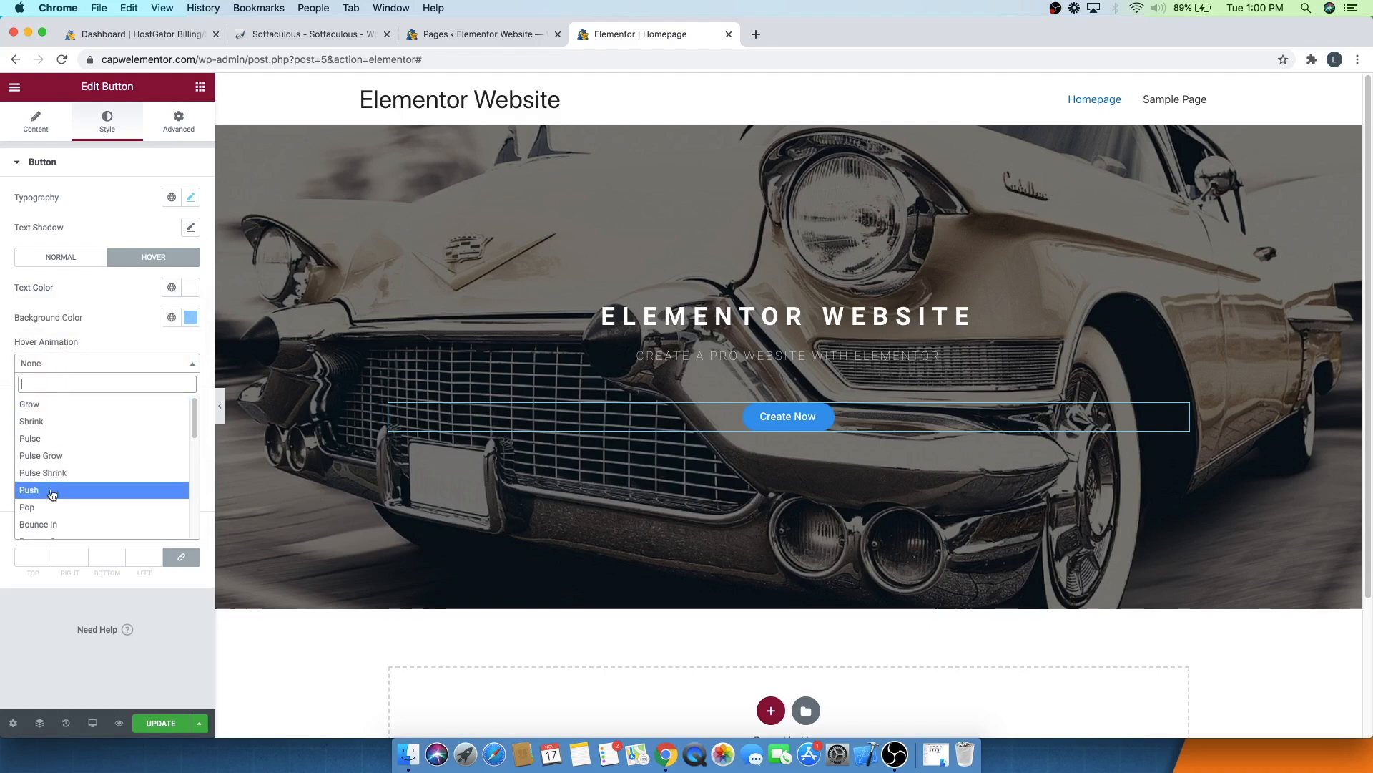
click(43, 438)
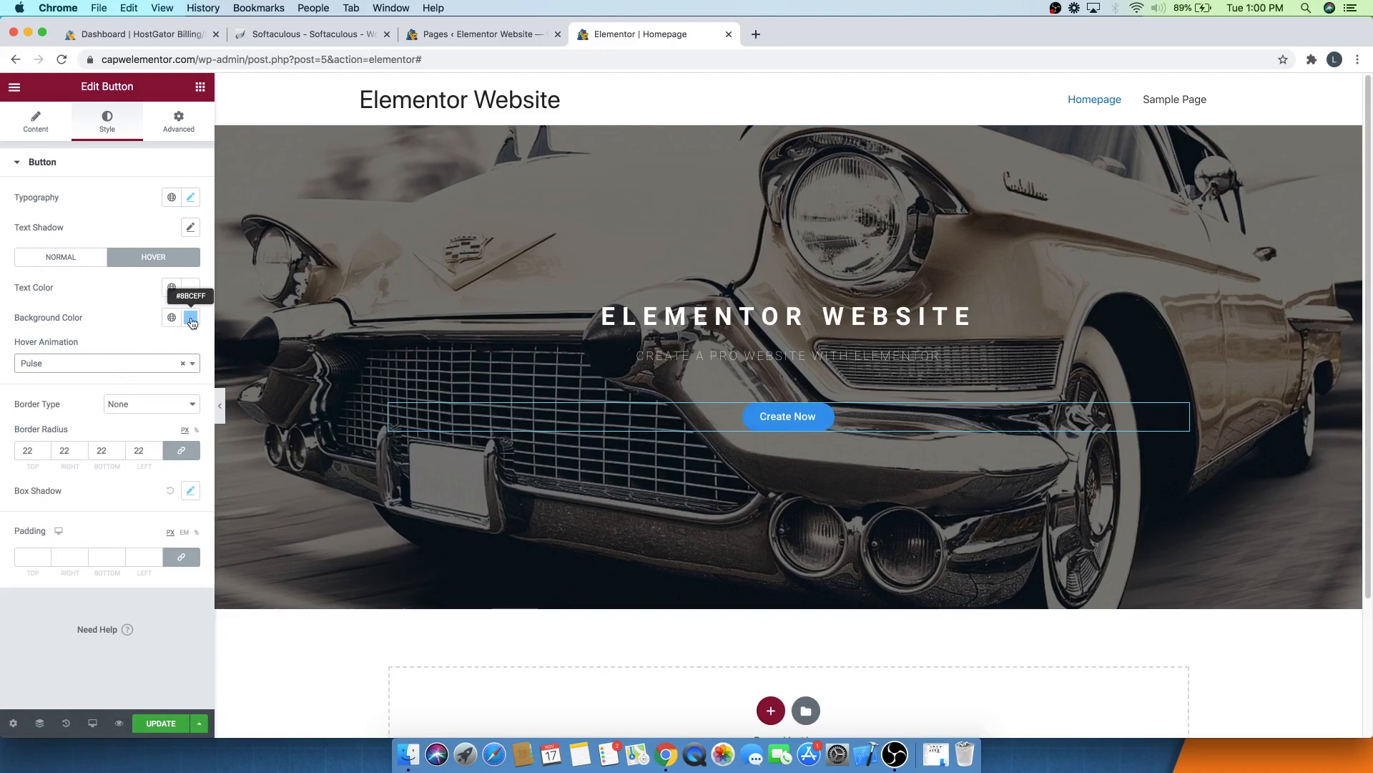
click(72, 364)
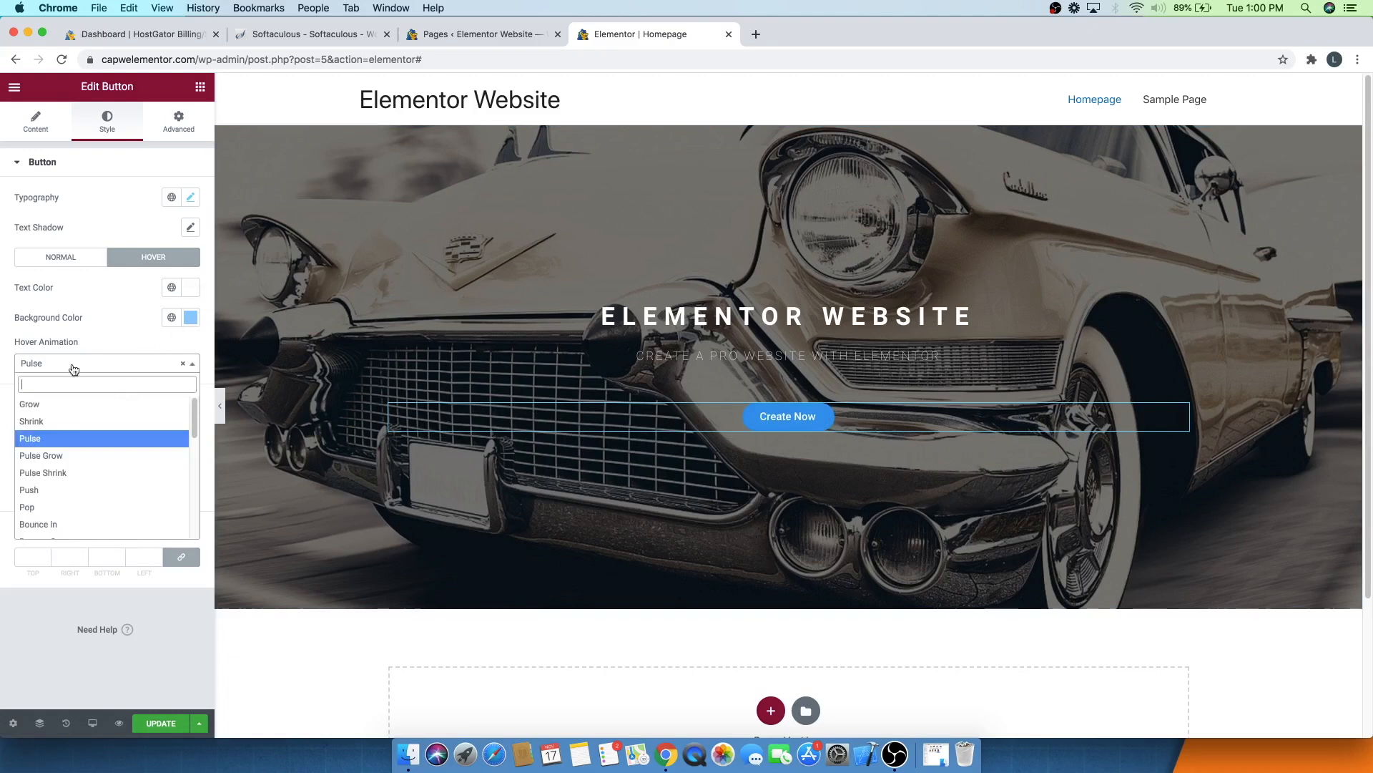
click(48, 422)
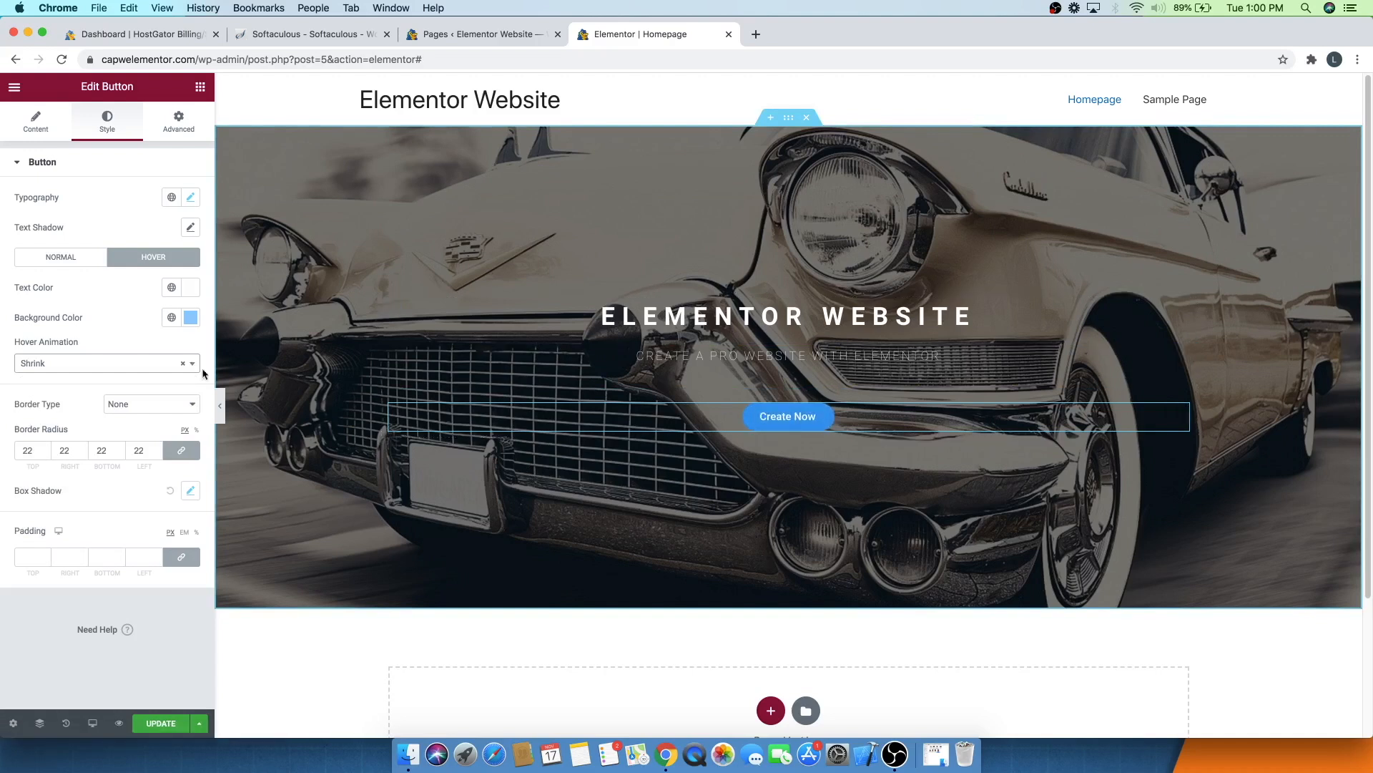
click(135, 364)
click(98, 404)
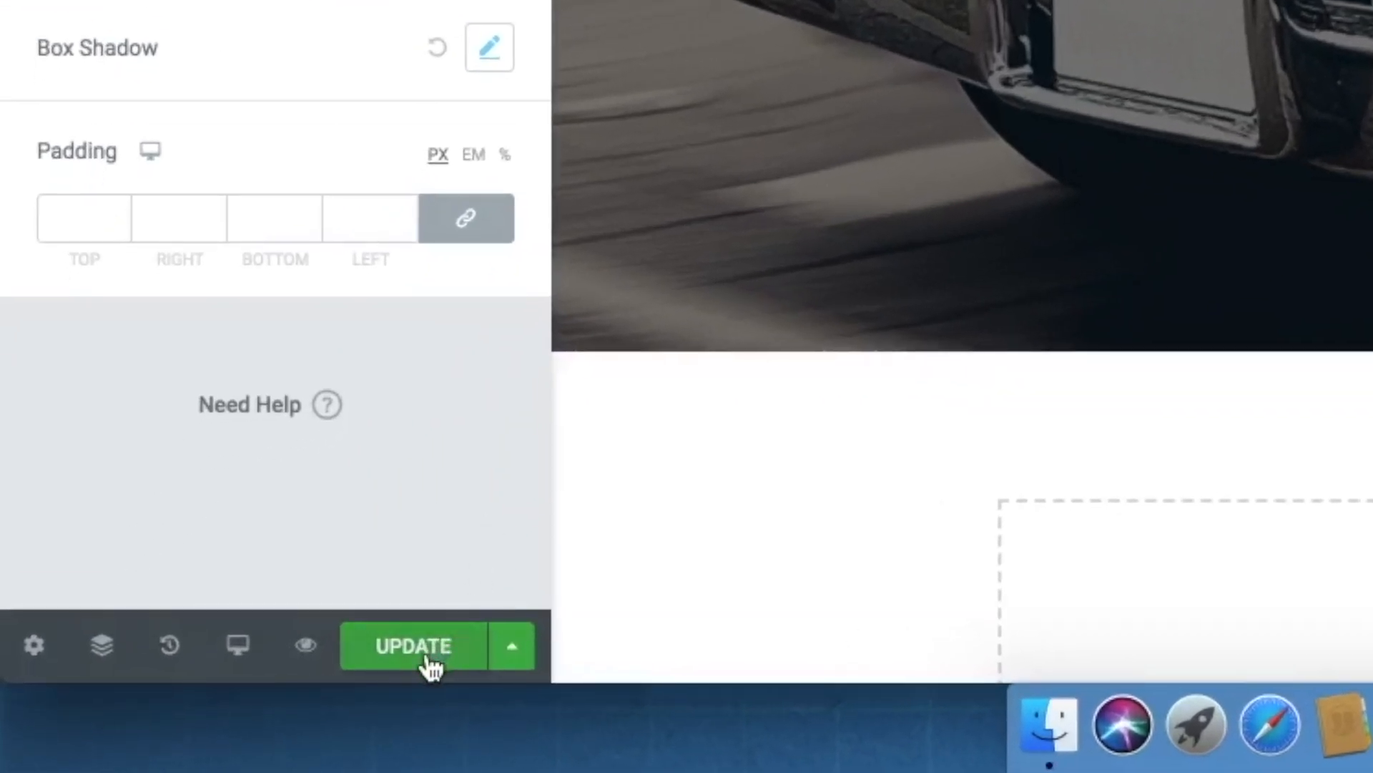
- Save the page with the updated button styling
click(427, 658)
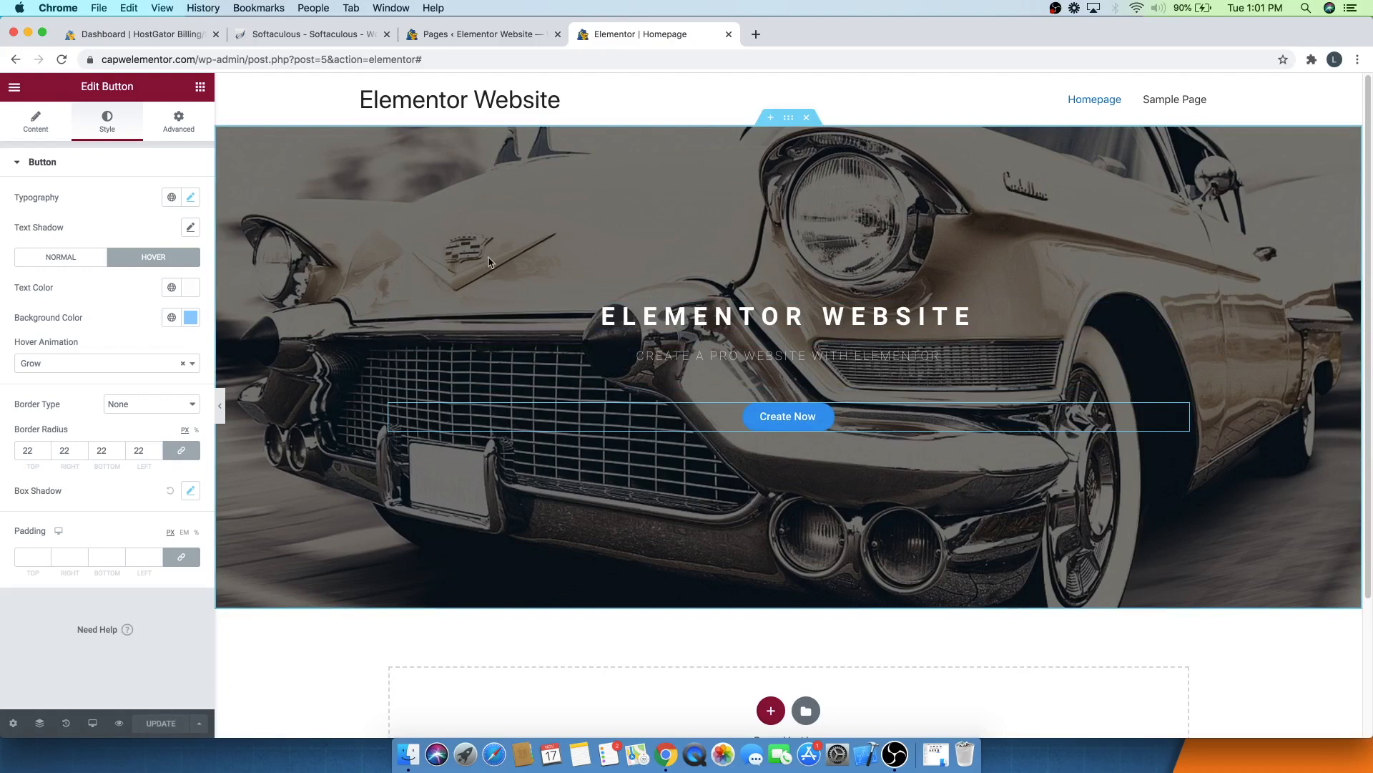
- Give the hero section a Fade In Up entrance animation in its motion effects
click(788, 119)
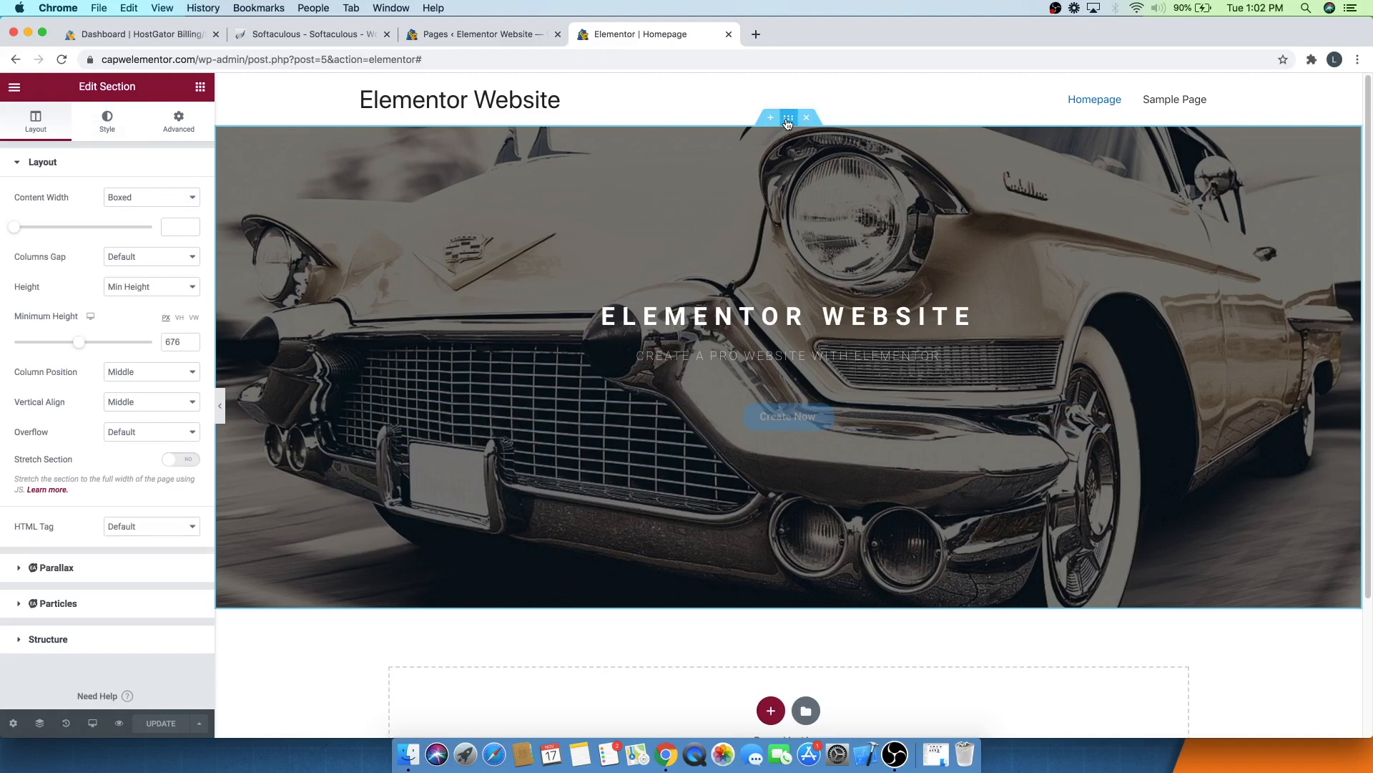
click(176, 122)
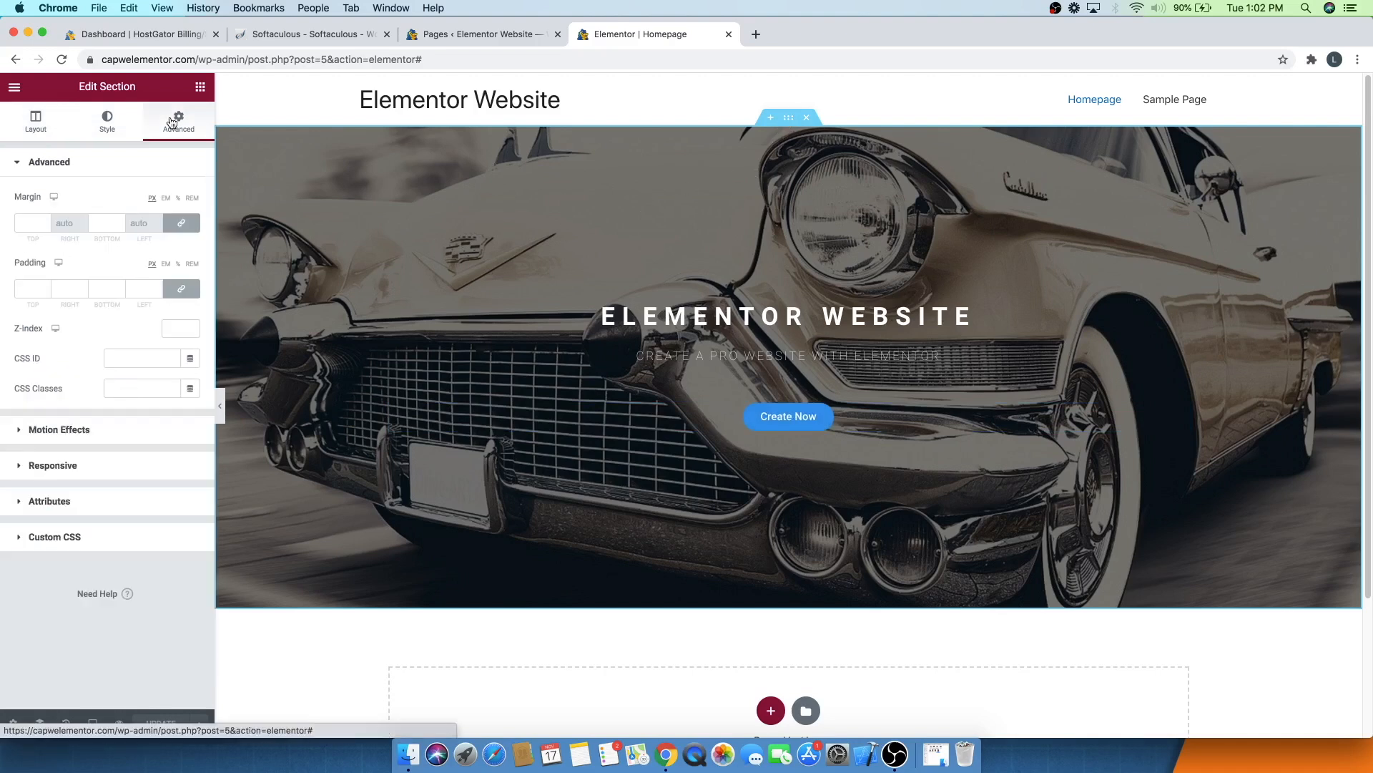
click(69, 439)
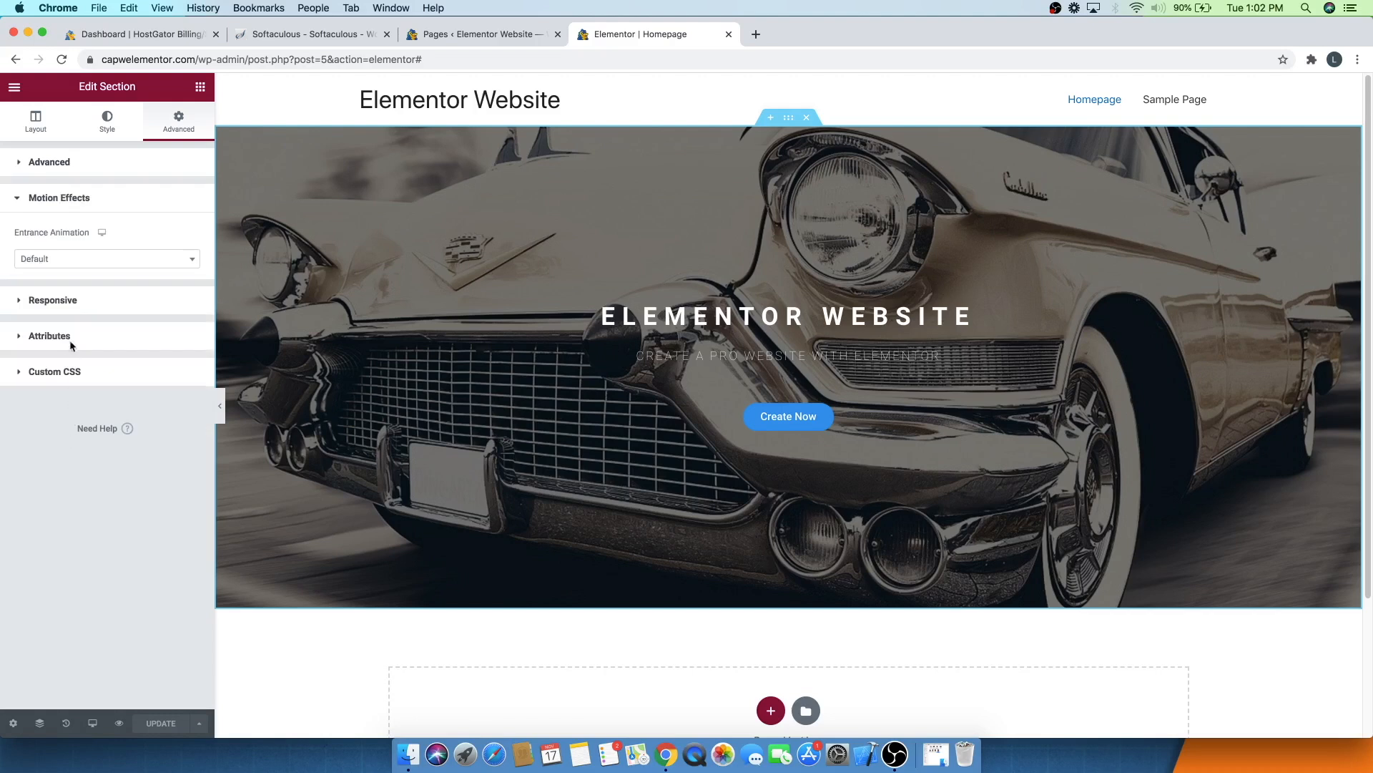
click(71, 262)
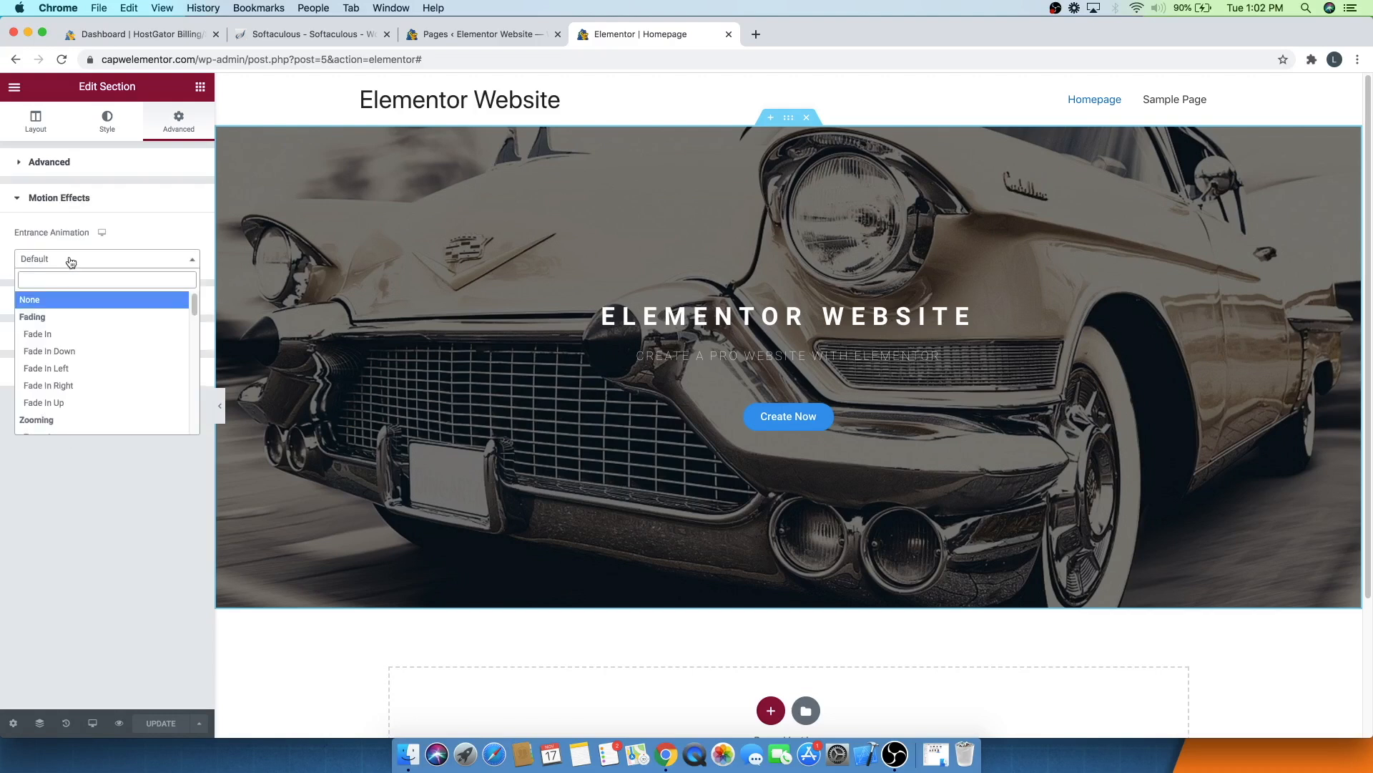
click(64, 404)
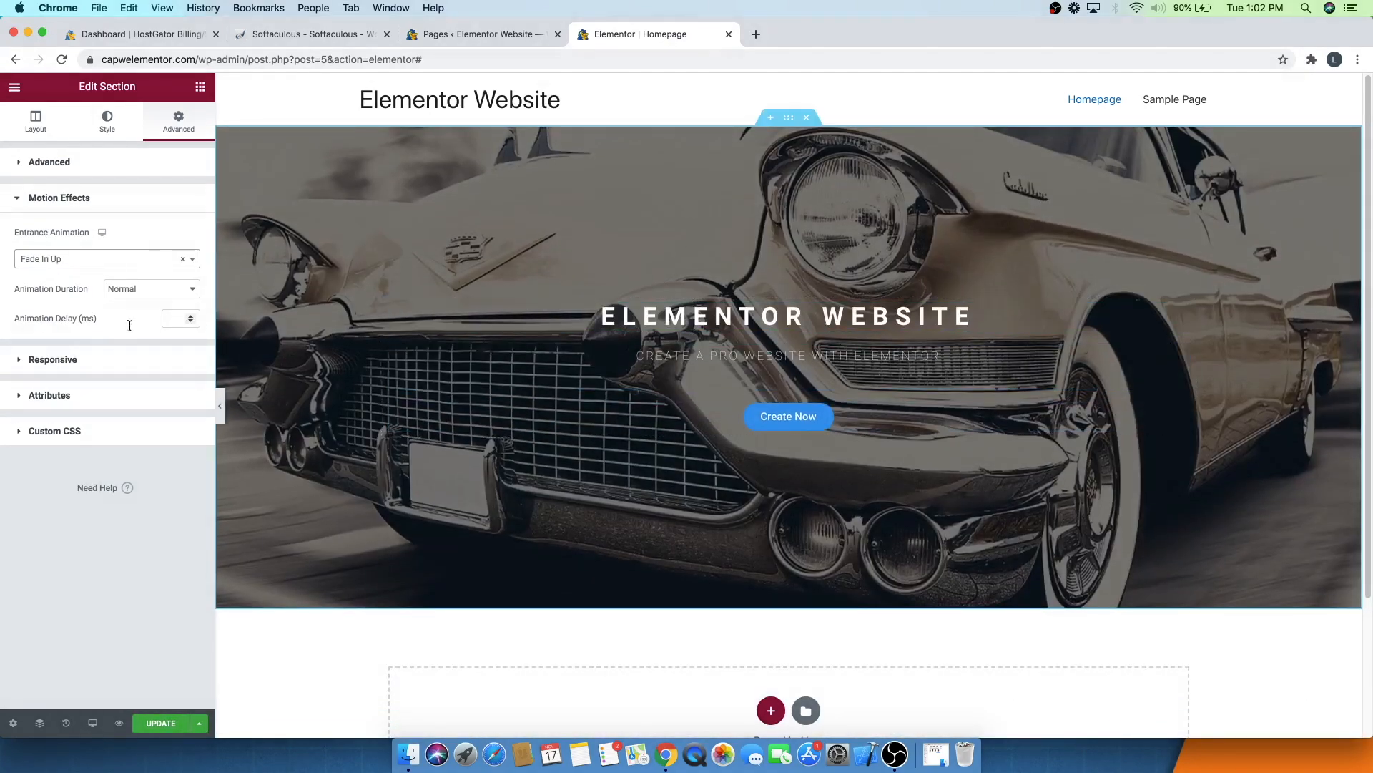
- Try Fade In Down, Rotate In, Slide In Left and Slide In Right entrance animations, returning to Fade In Up
click(56, 259)
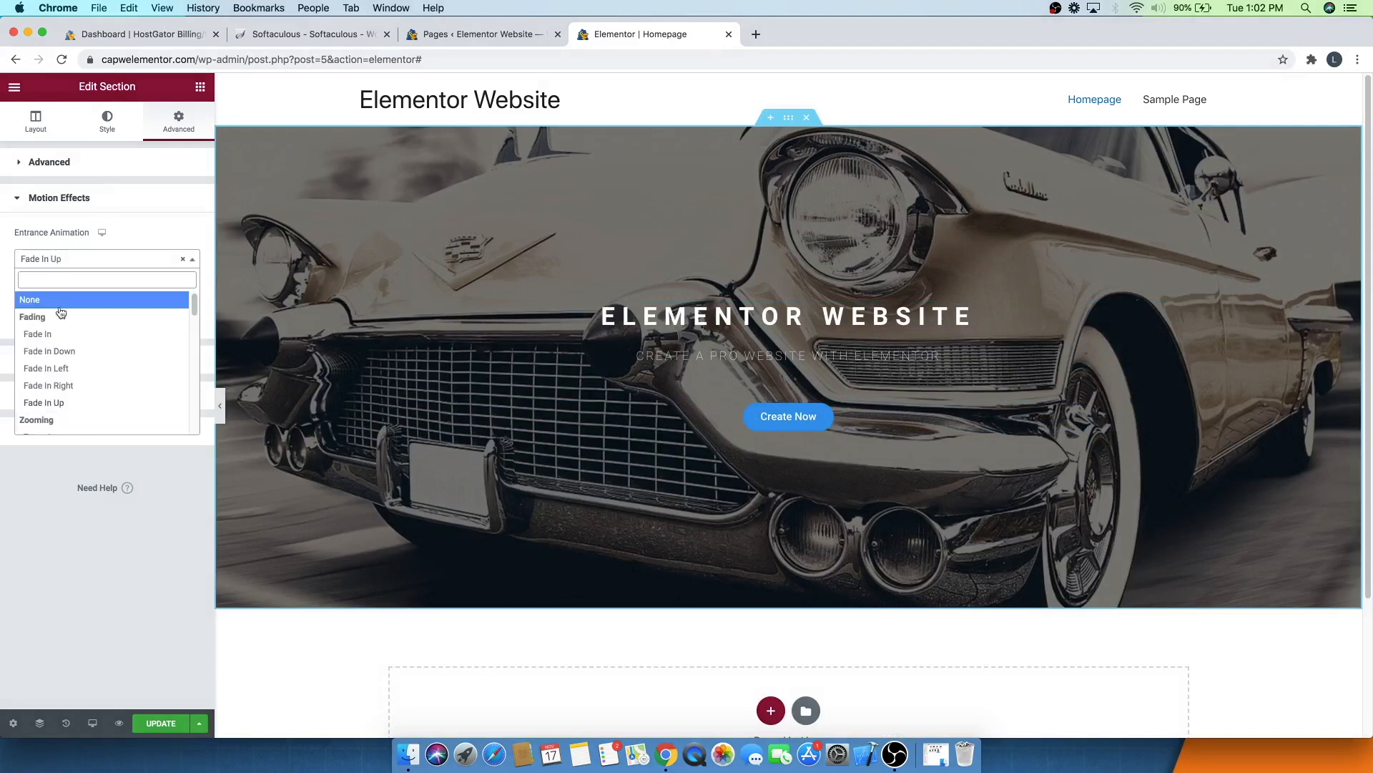
click(66, 351)
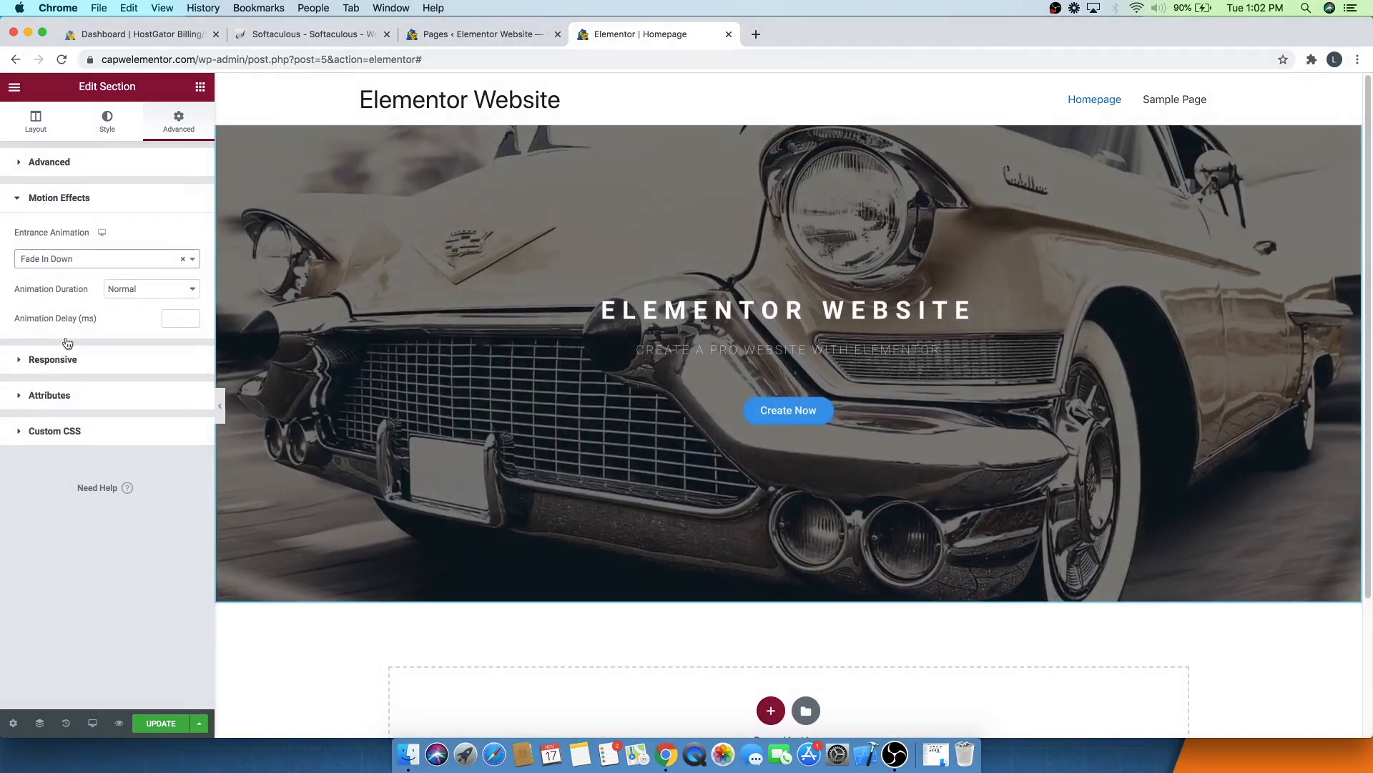
click(70, 262)
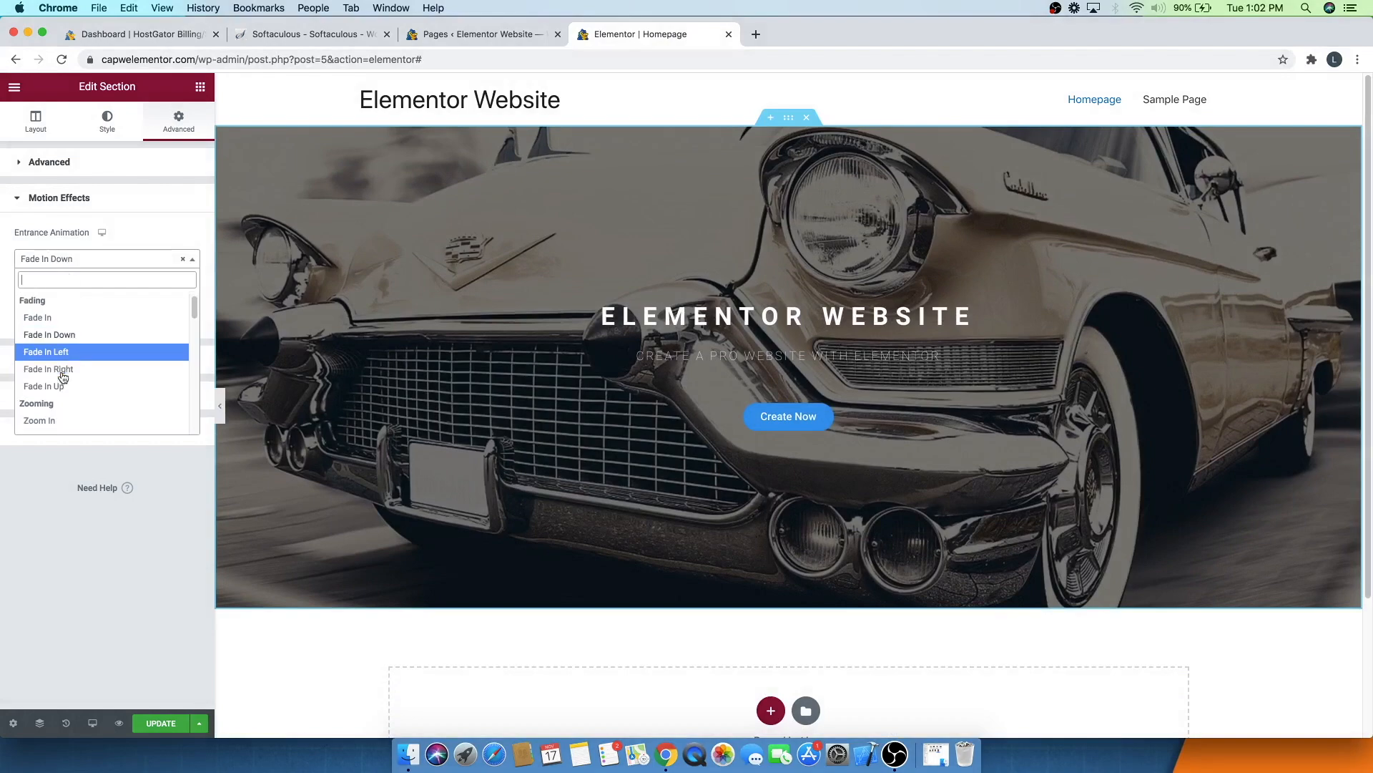
scroll(57, 376, down, 8)
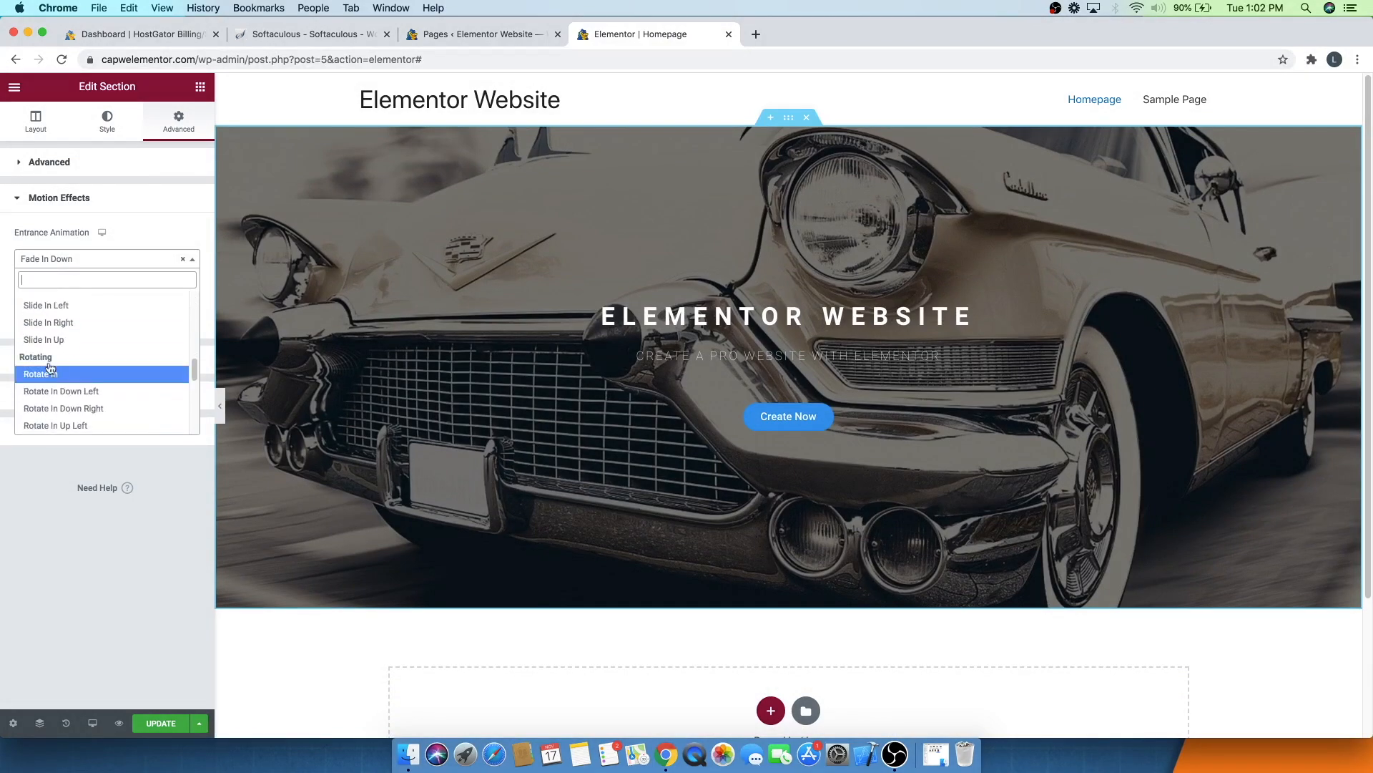
scroll(57, 384, down, 1)
click(46, 363)
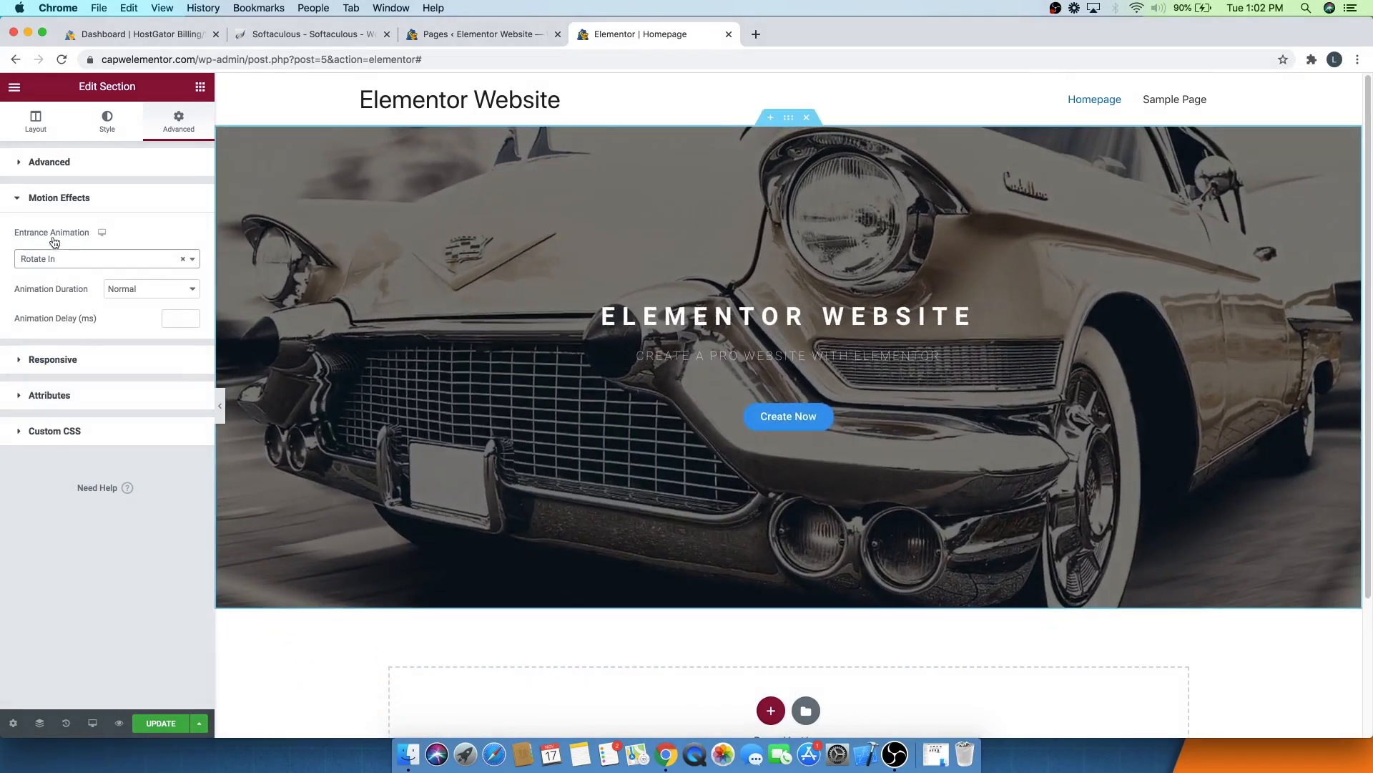
click(49, 259)
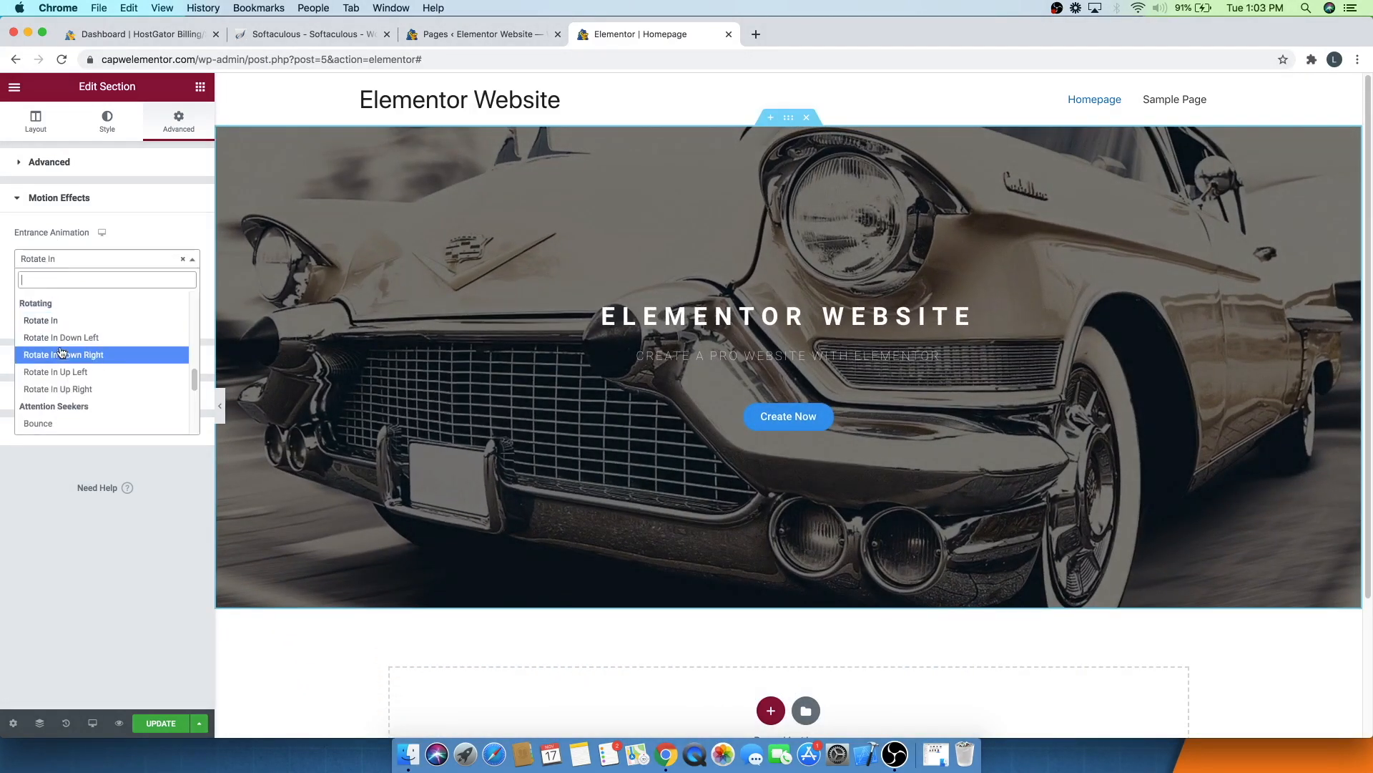
scroll(61, 352, up, 4)
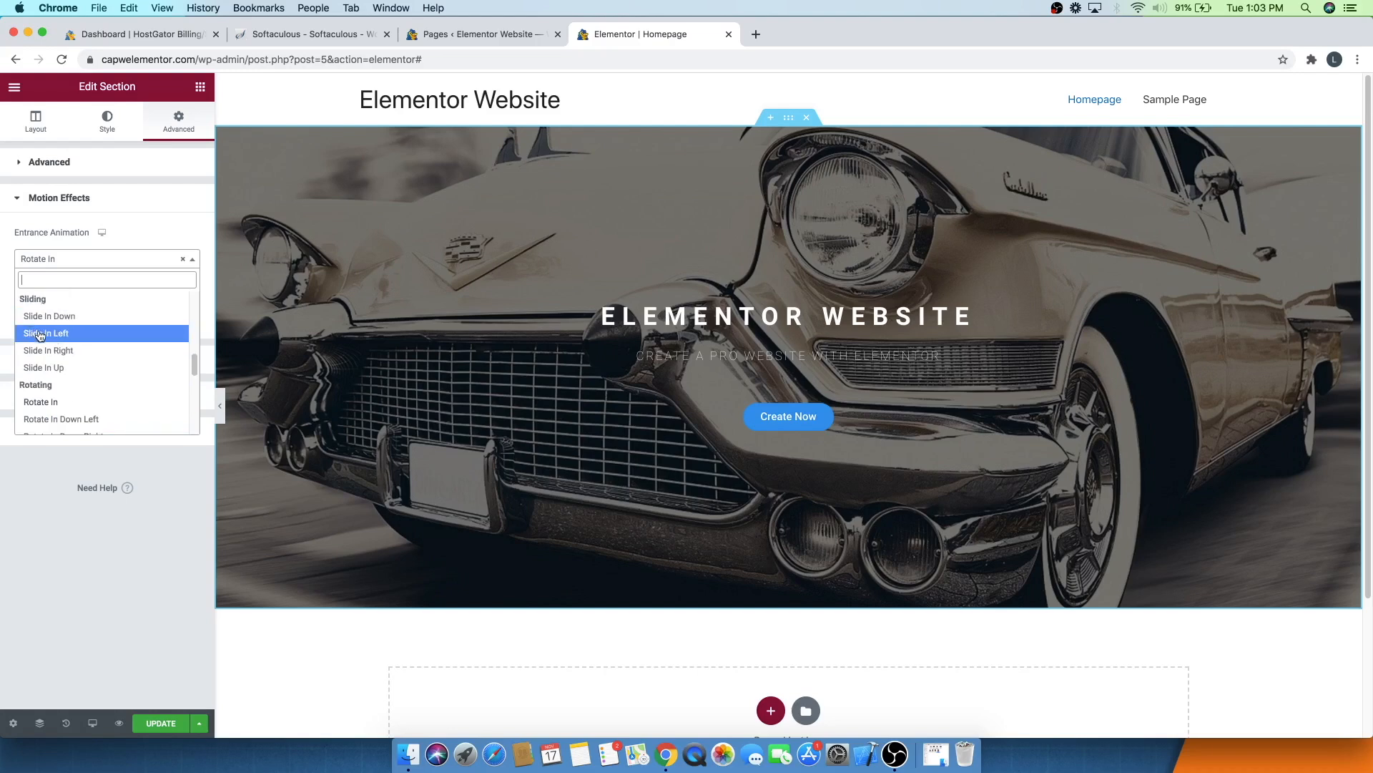
click(41, 334)
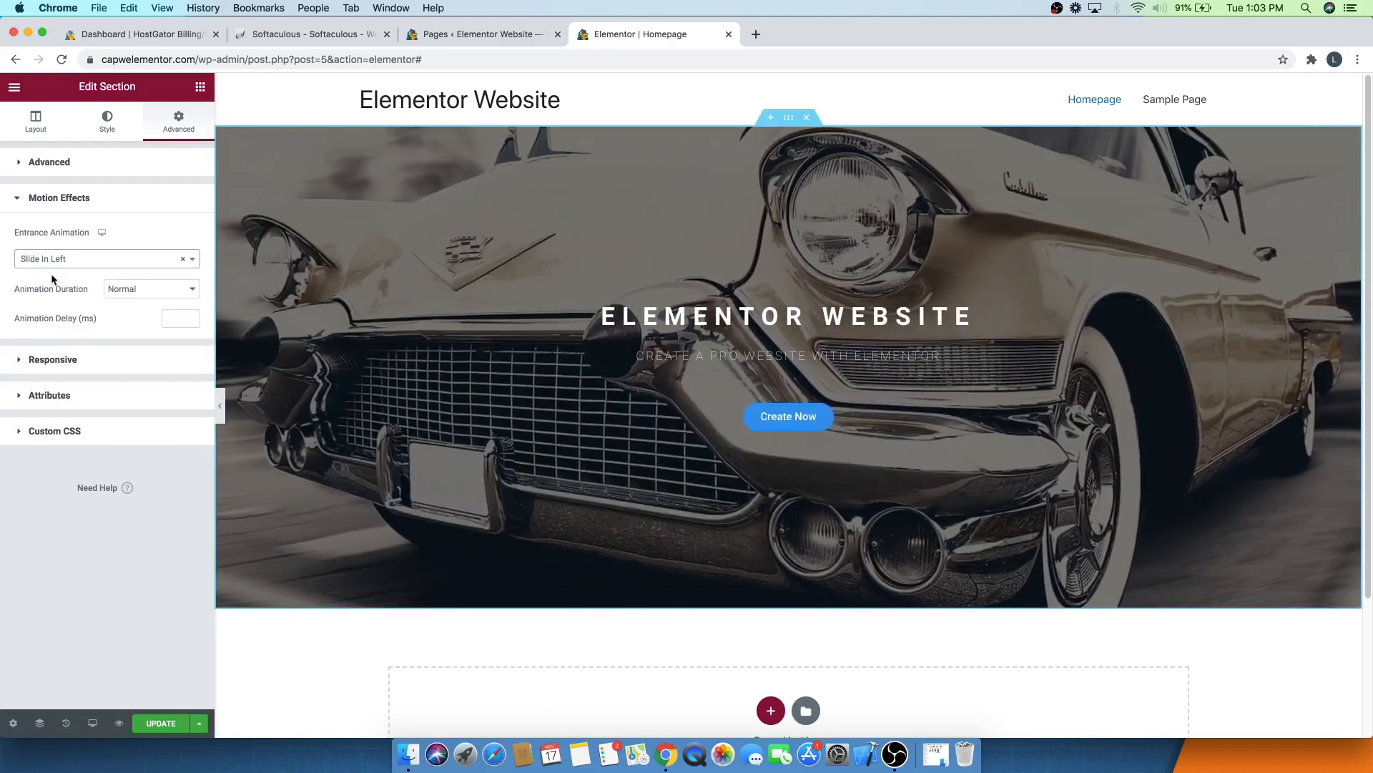
click(57, 262)
click(58, 334)
click(59, 261)
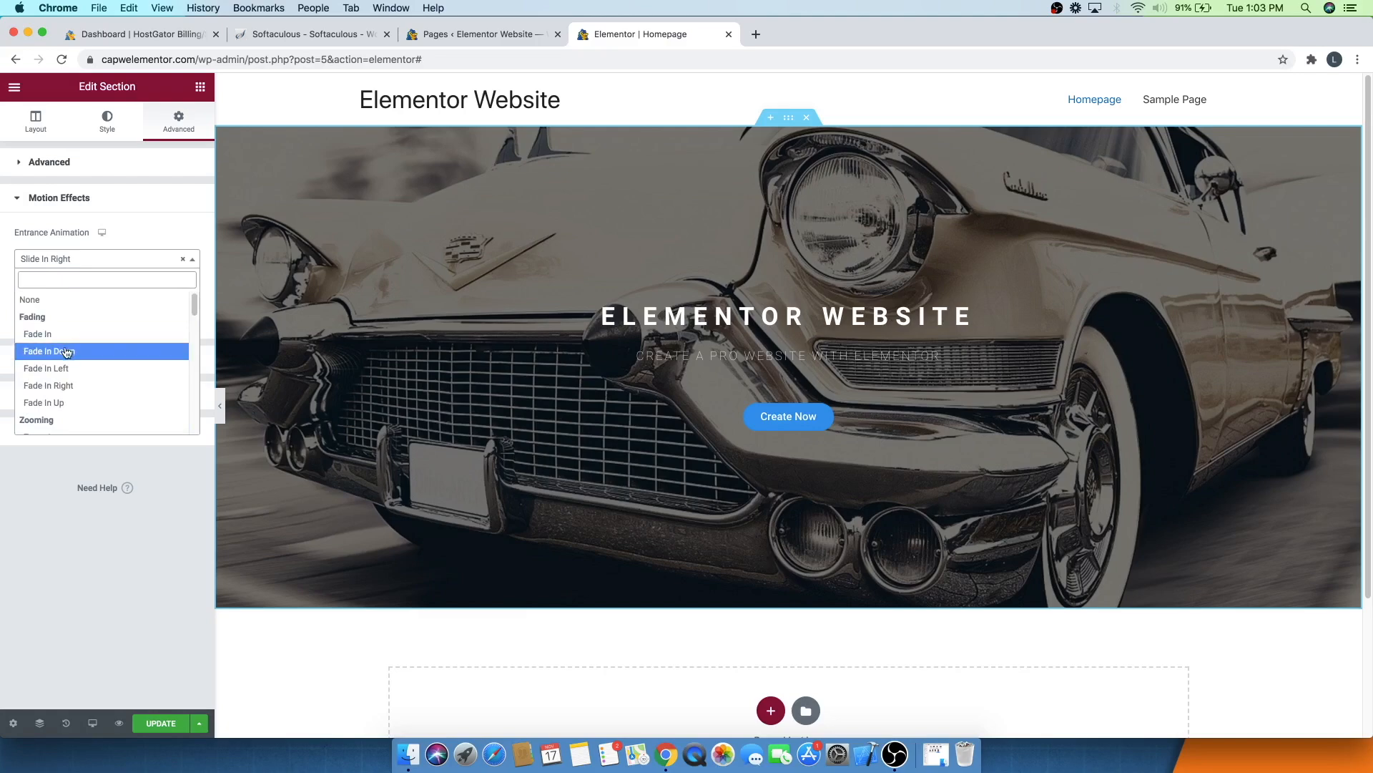
click(62, 405)
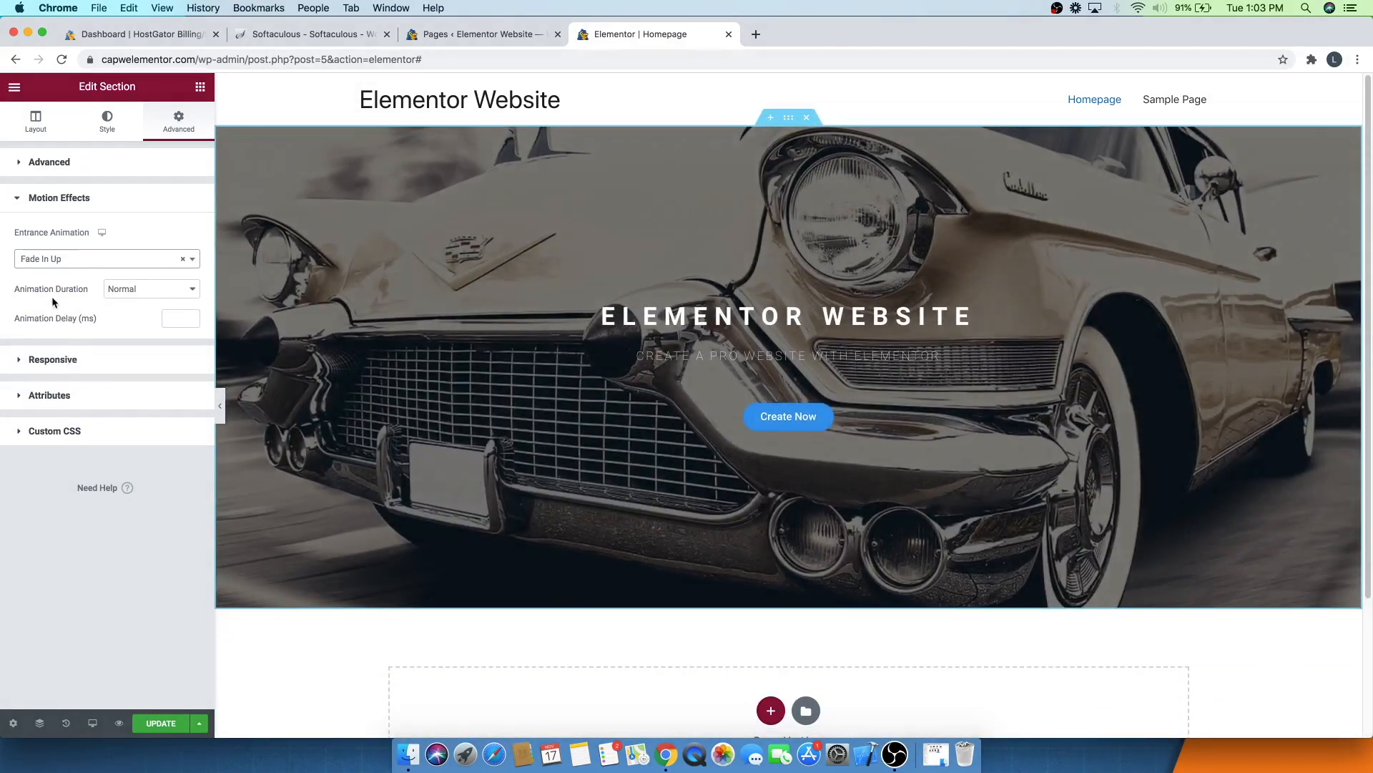
- Set the section's animation duration to Fast after trying Slow
click(139, 292)
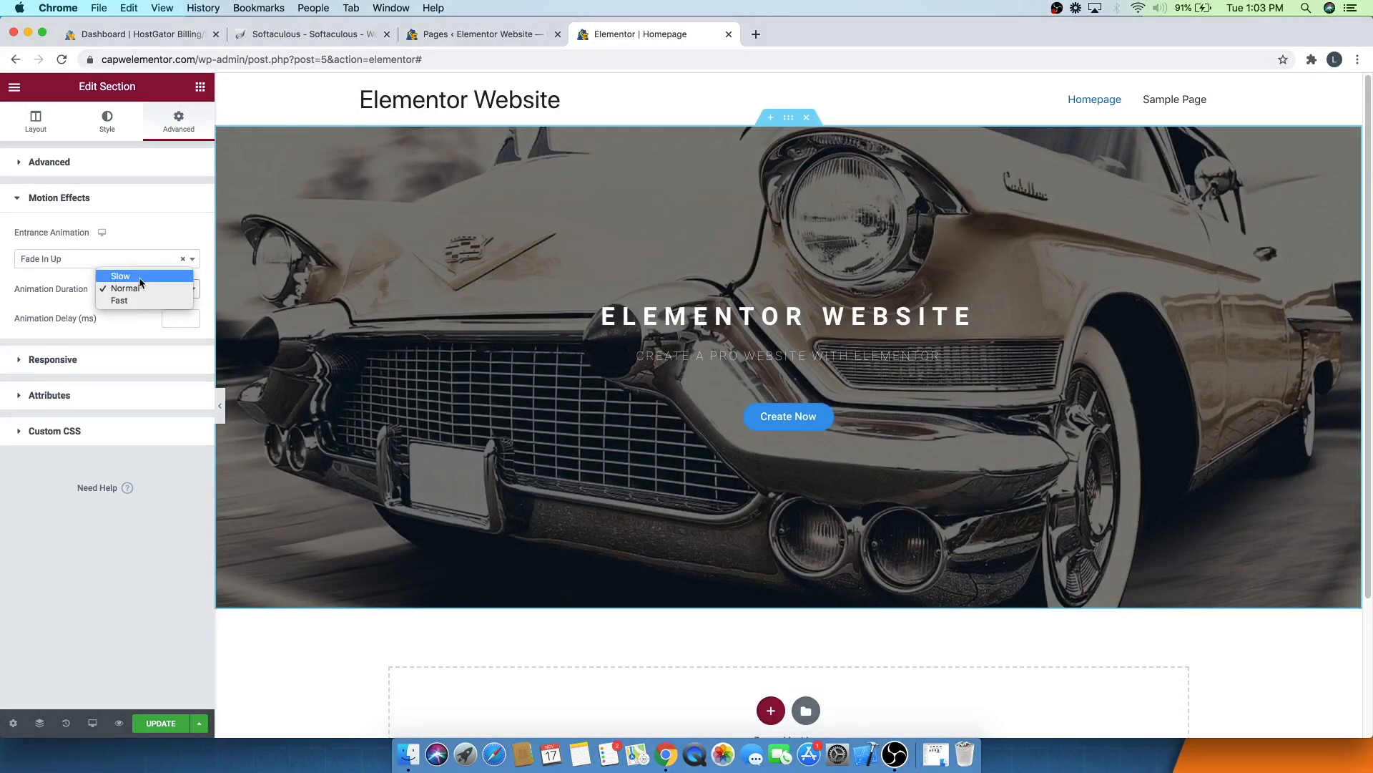
click(139, 278)
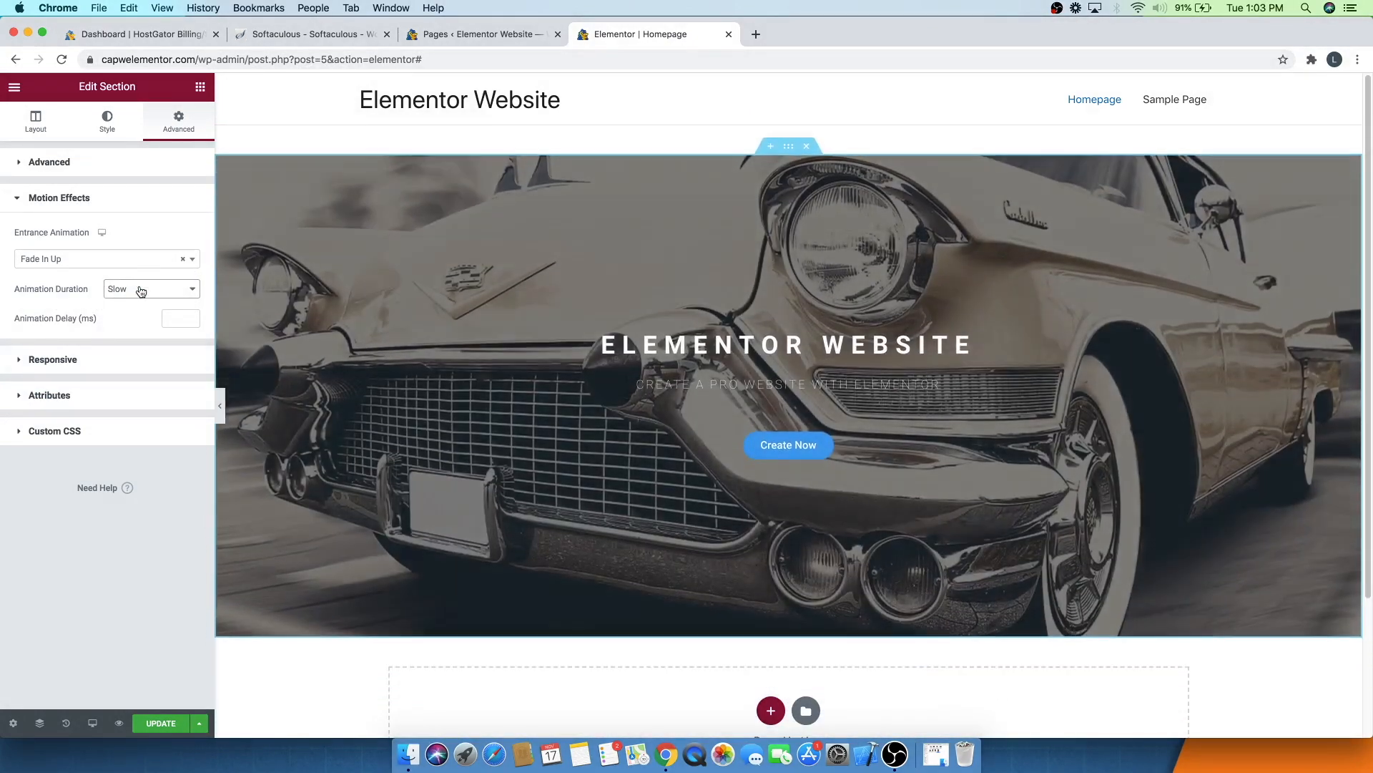
click(141, 287)
click(136, 314)
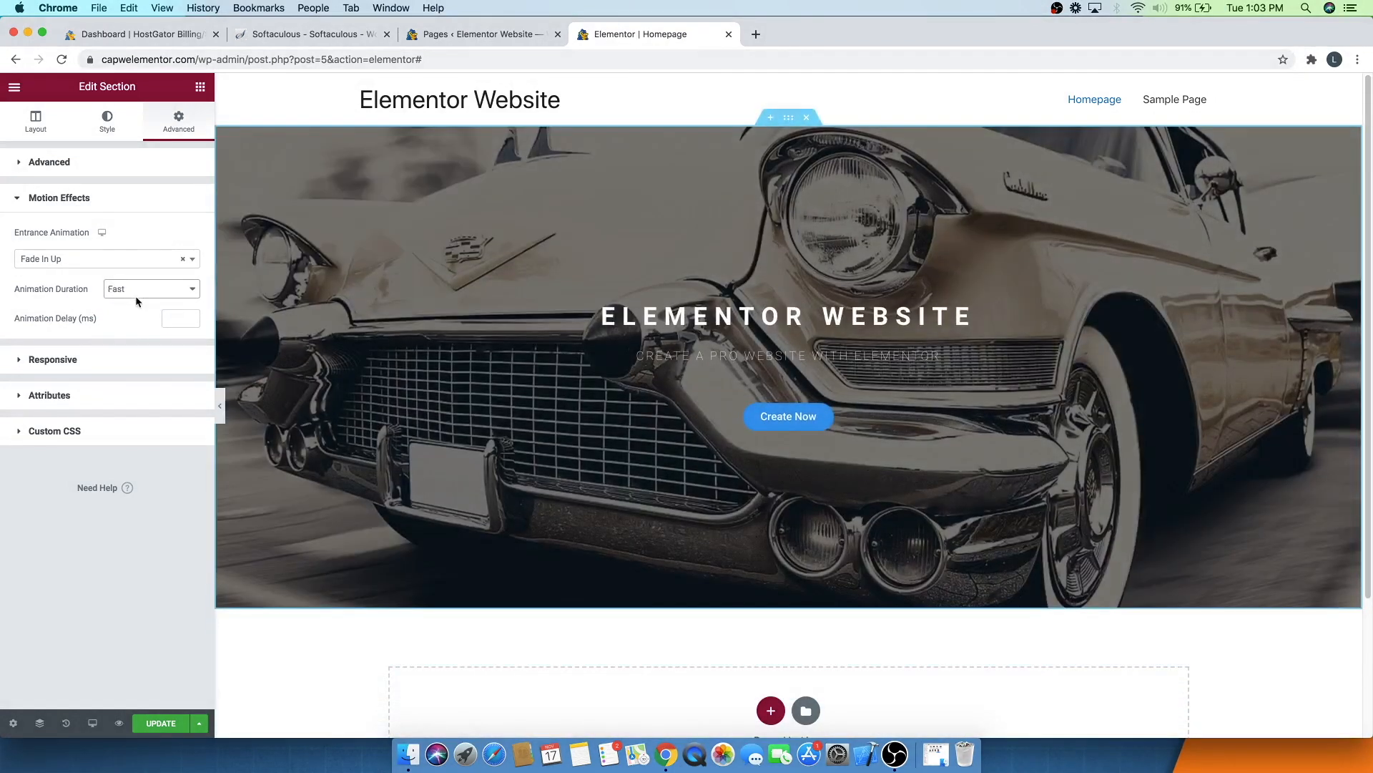
click(137, 296)
click(139, 289)
- Set the animation delay to 0 ms and save the page
click(190, 317)
click(189, 317)
click(189, 317)
click(189, 317)
click(189, 317)
click(189, 317)
click(189, 317)
click(190, 321)
click(191, 322)
click(190, 322)
click(190, 322)
click(191, 322)
click(191, 322)
click(123, 339)
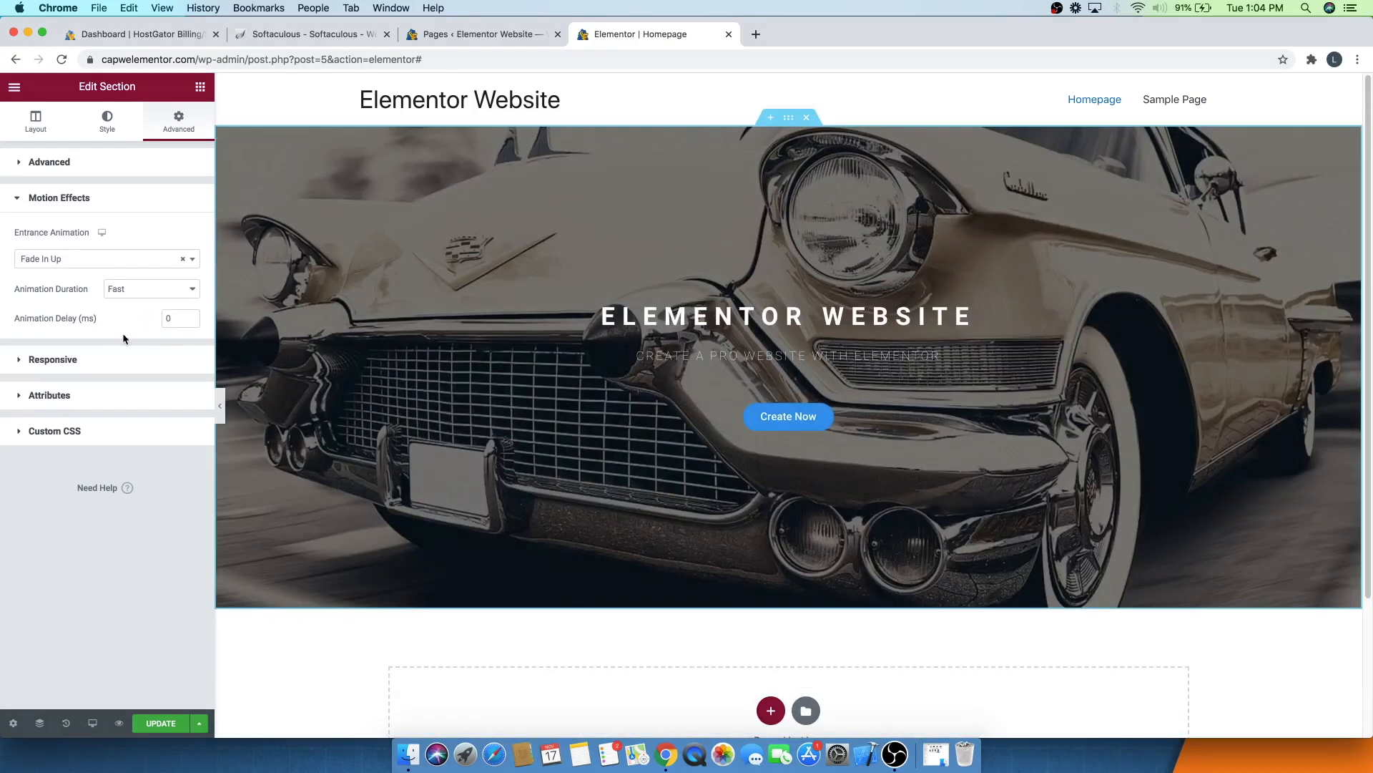
click(161, 724)
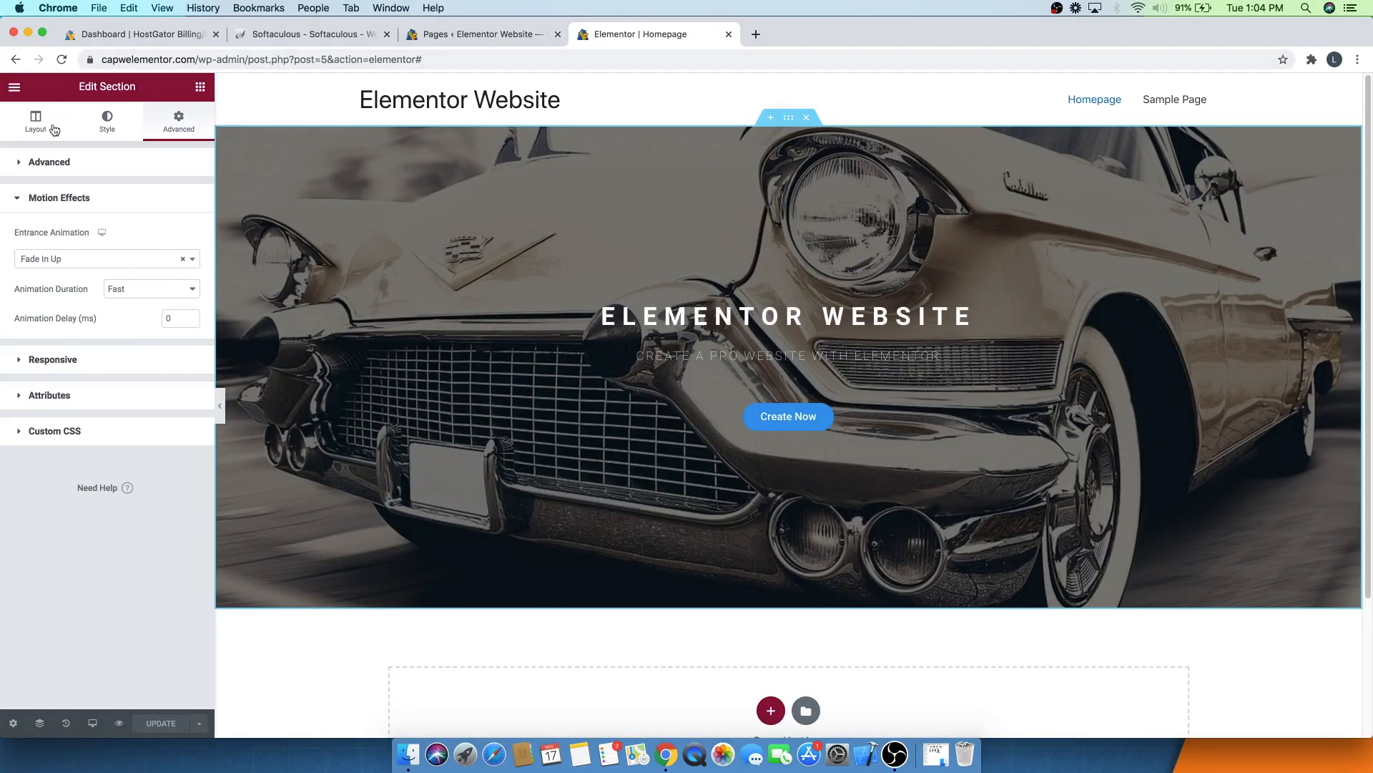
- Add a Tilt shape divider to the bottom of the hero section
click(107, 131)
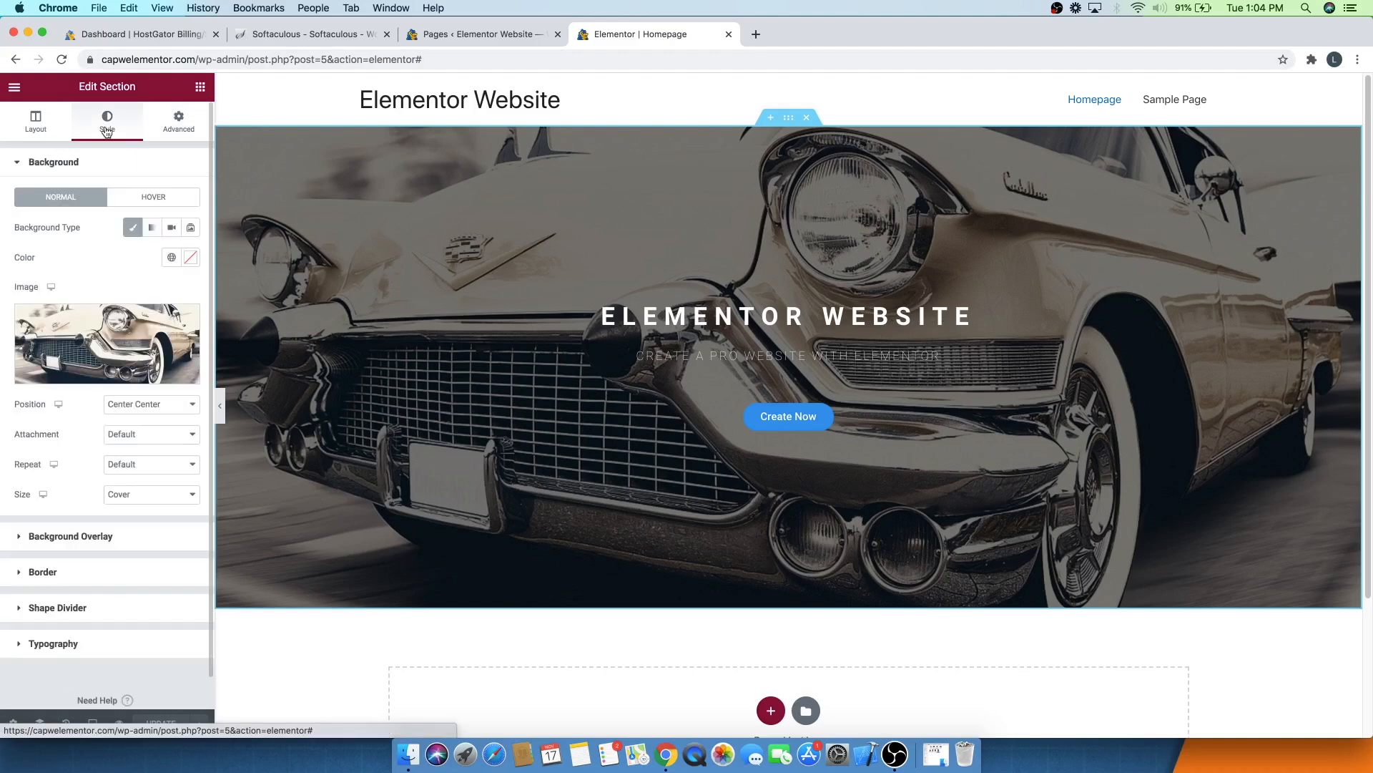
click(86, 608)
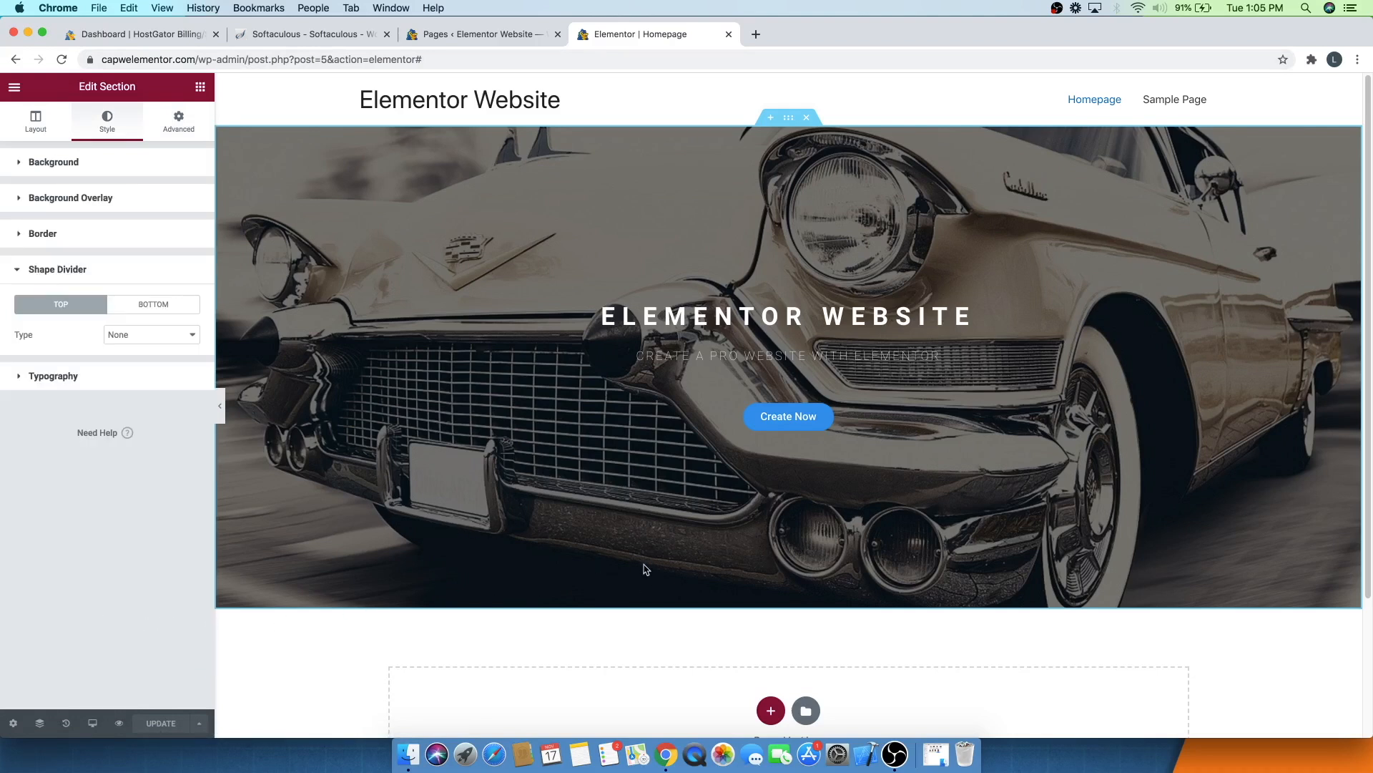
scroll(515, 484, down, 3)
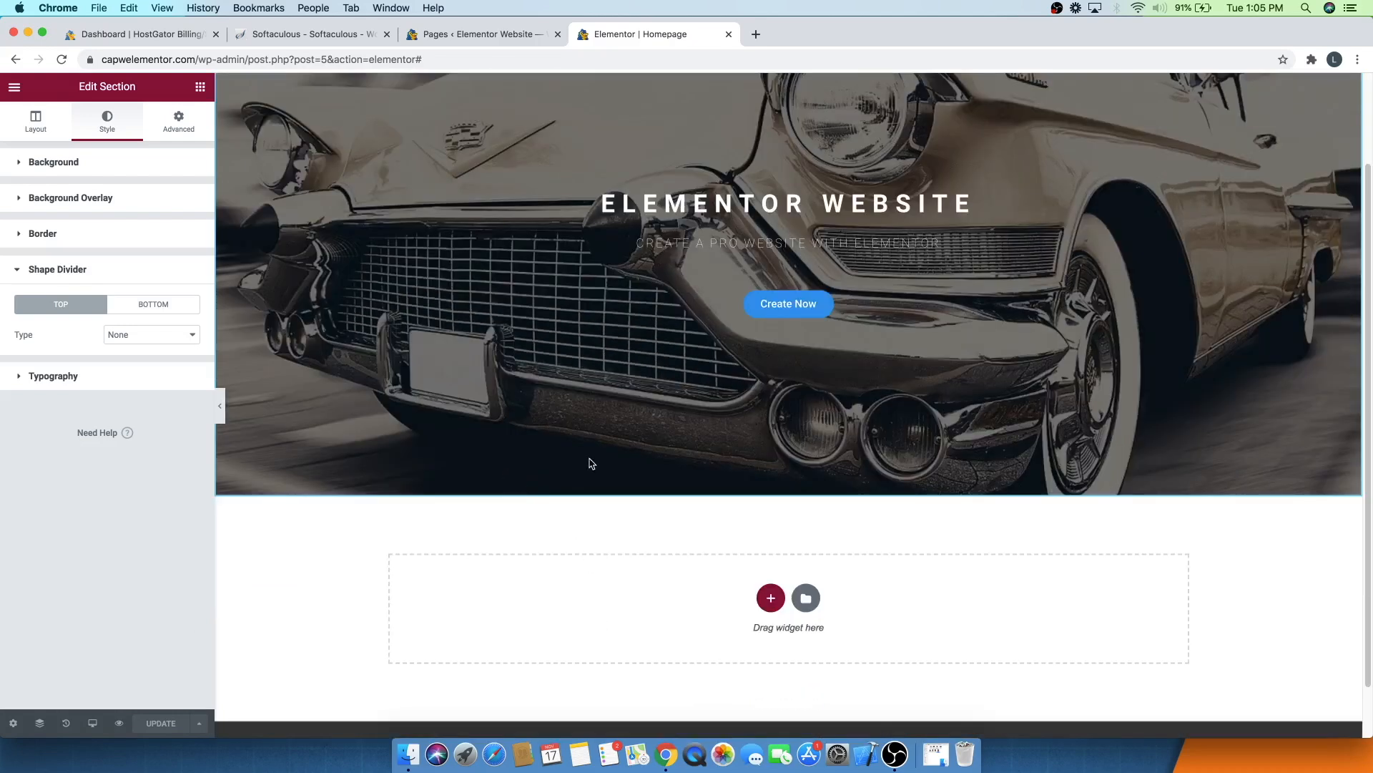
scroll(599, 467, up, 3)
click(143, 307)
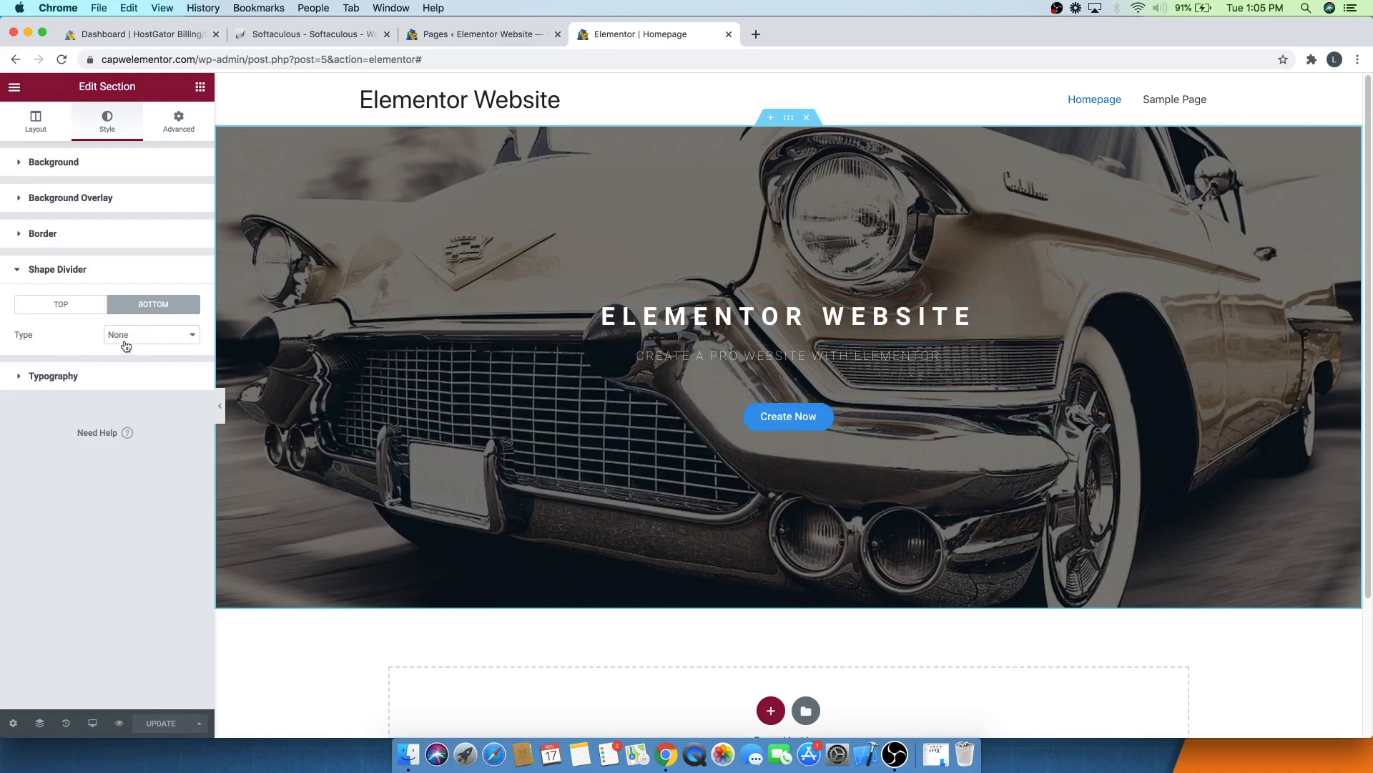
click(159, 336)
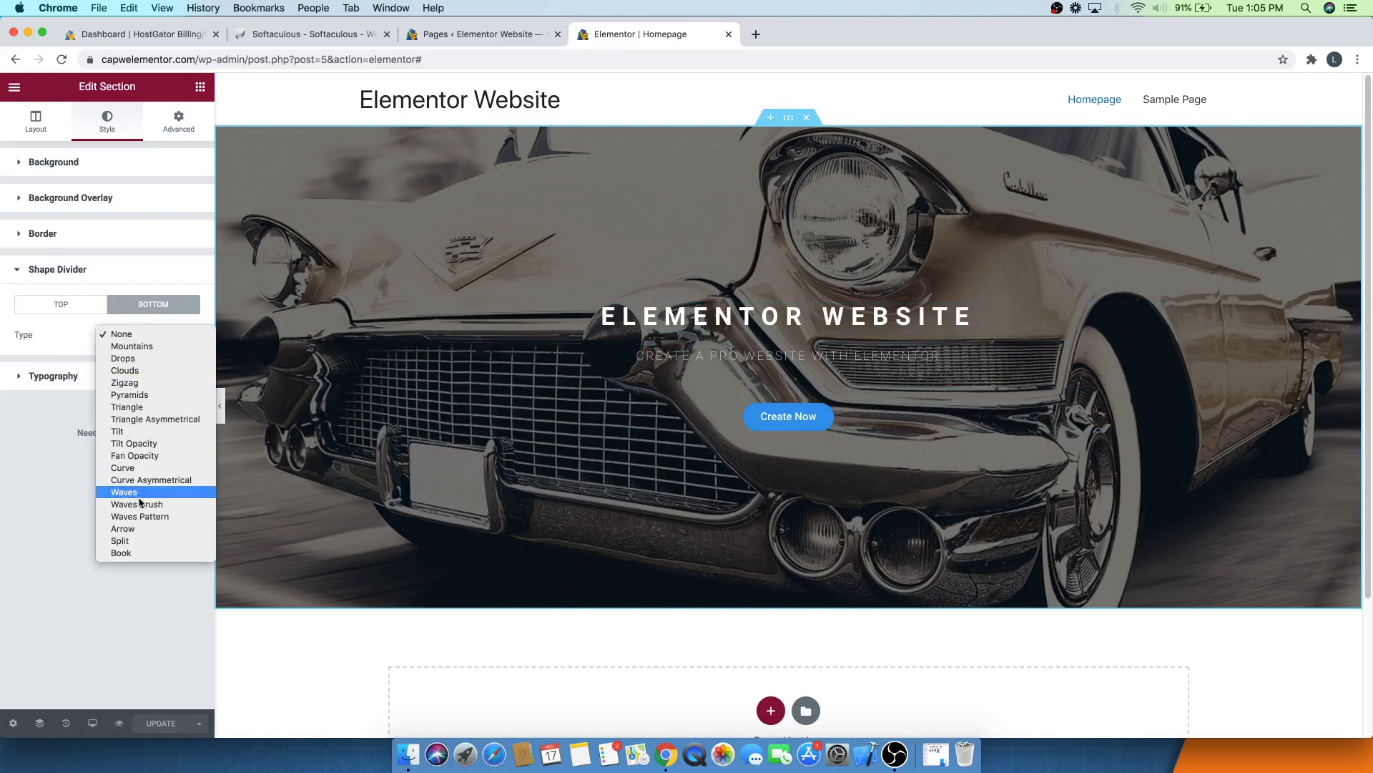
click(130, 435)
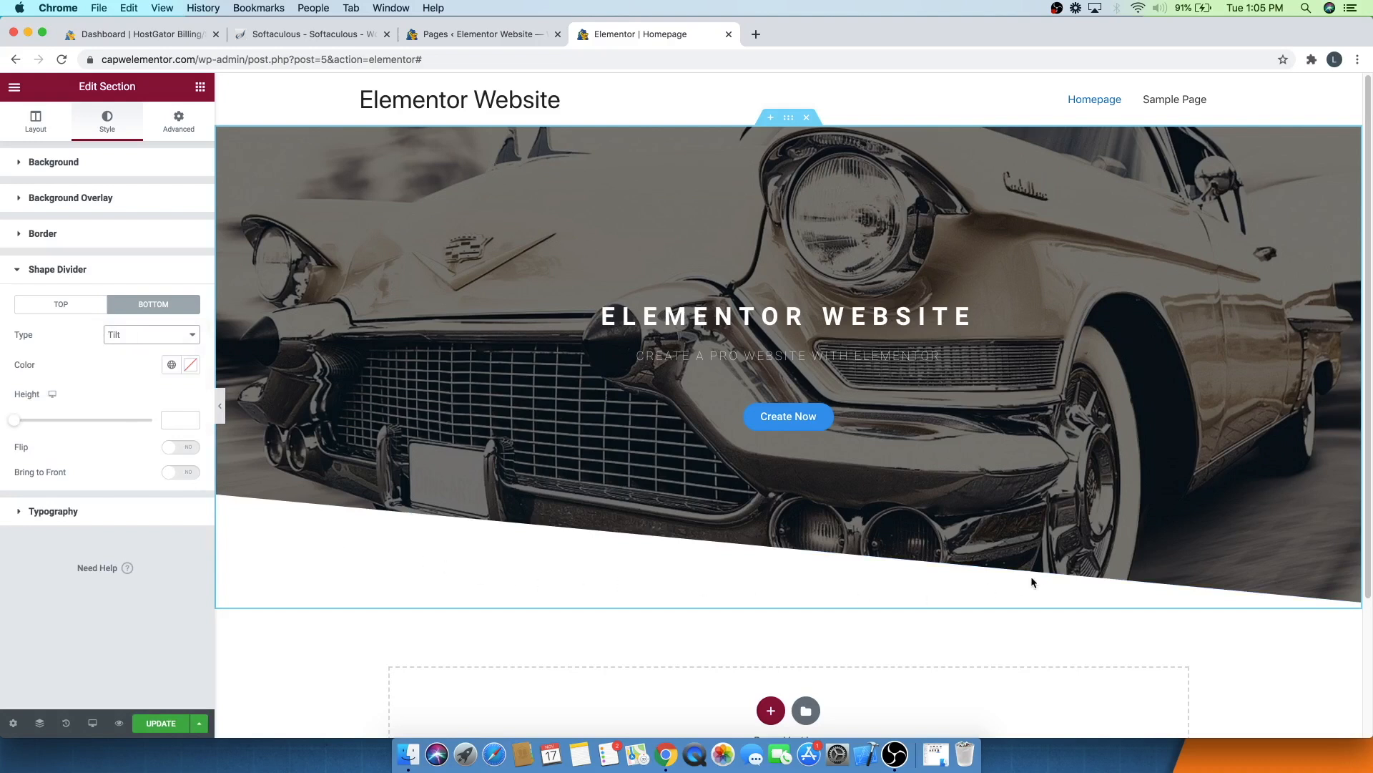
- Colour the bottom divider red and set its height to about 238
click(191, 365)
click(121, 455)
drag(118, 455, 115, 457)
click(132, 352)
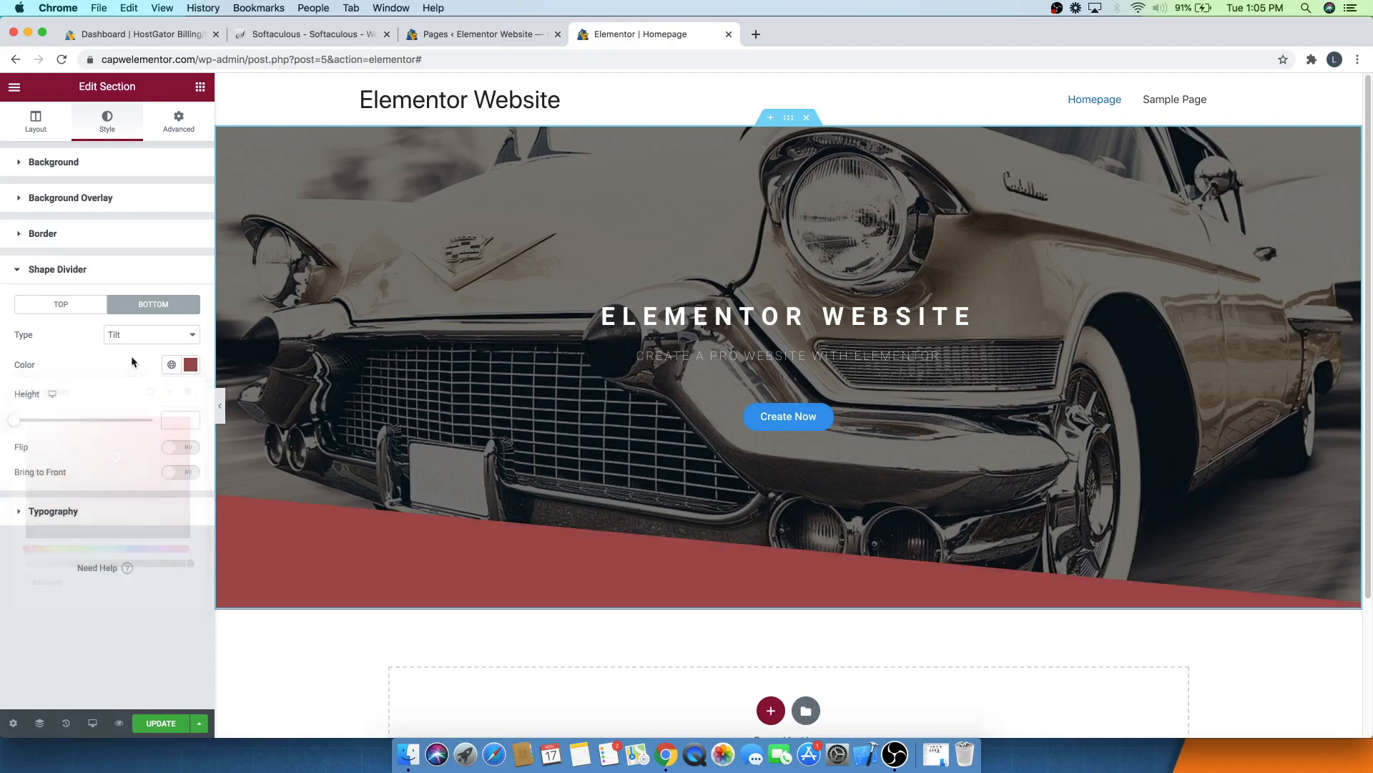
drag(49, 426, 84, 418)
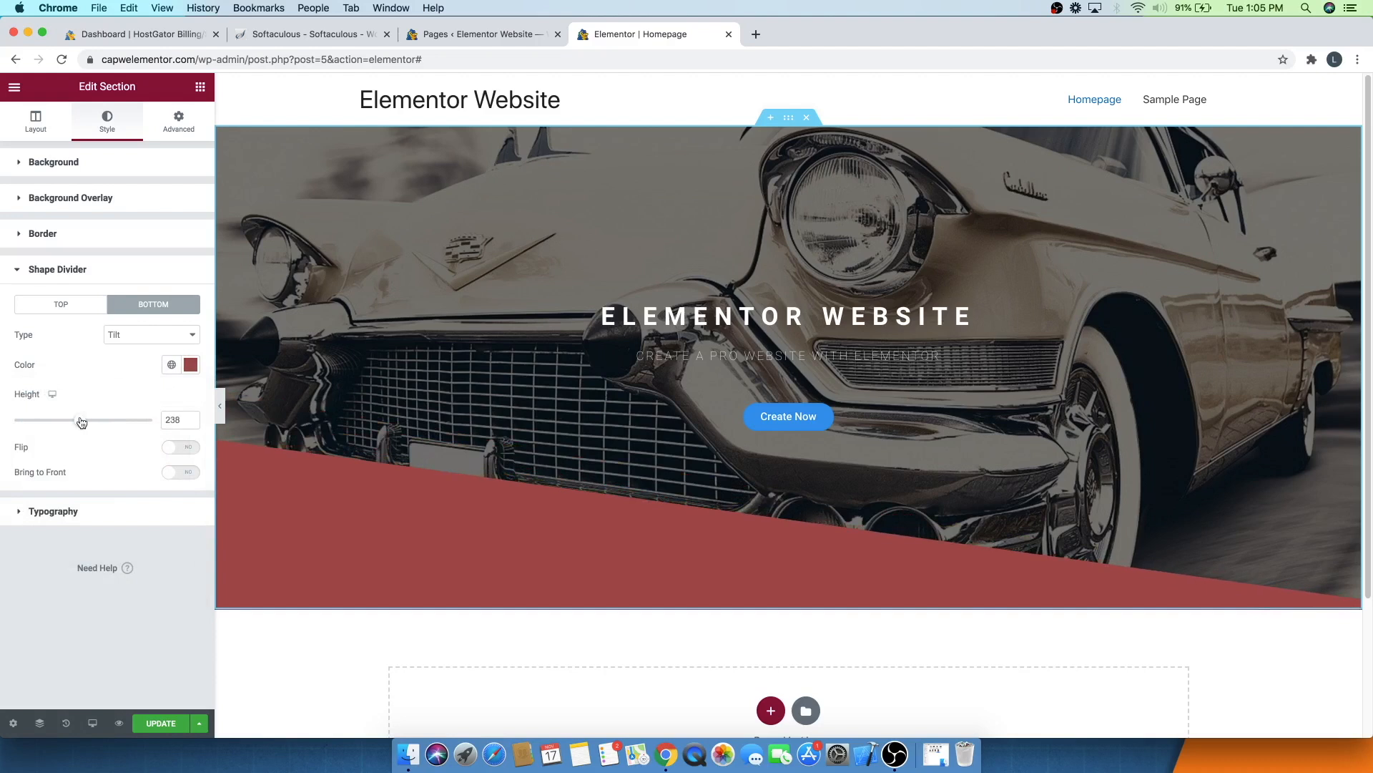
- Toggle the divider's Flip and Bring to Front options on and back off
click(174, 449)
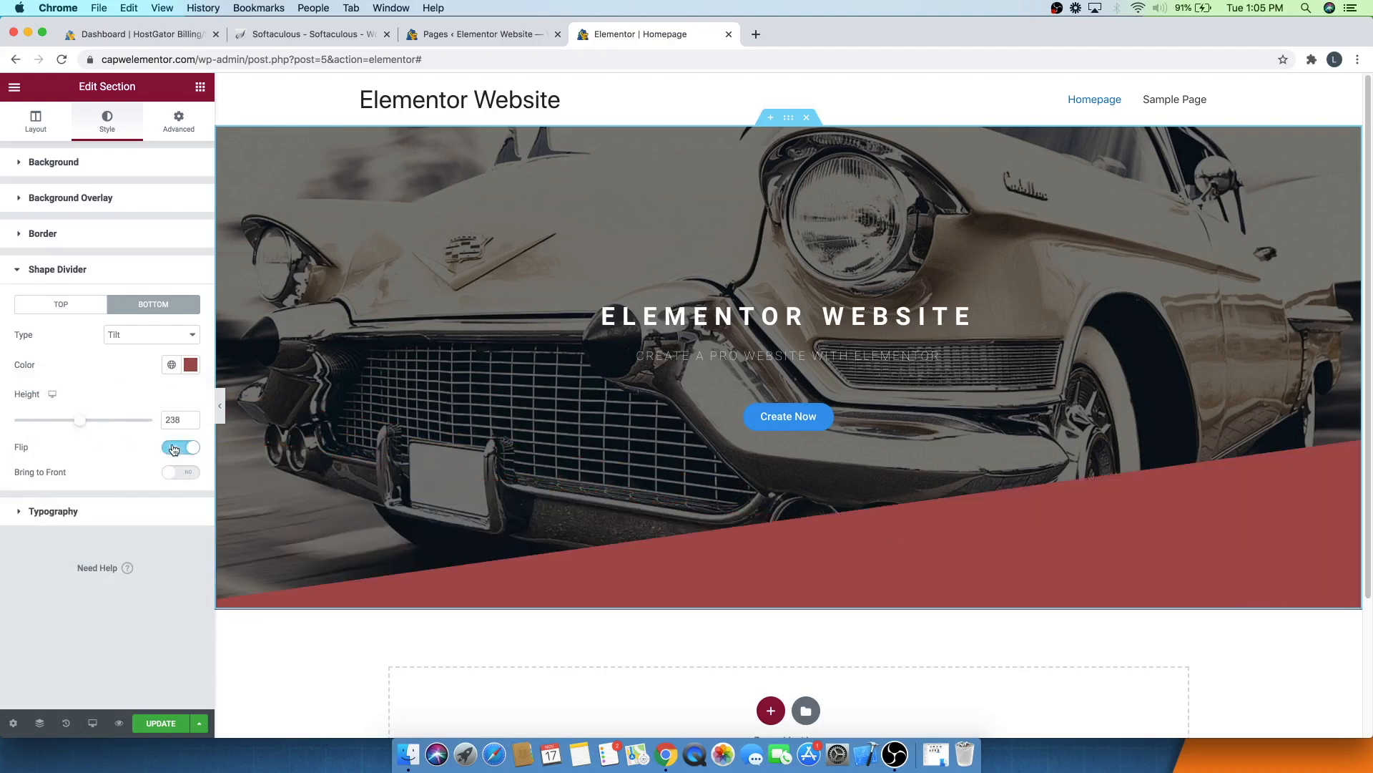
click(174, 449)
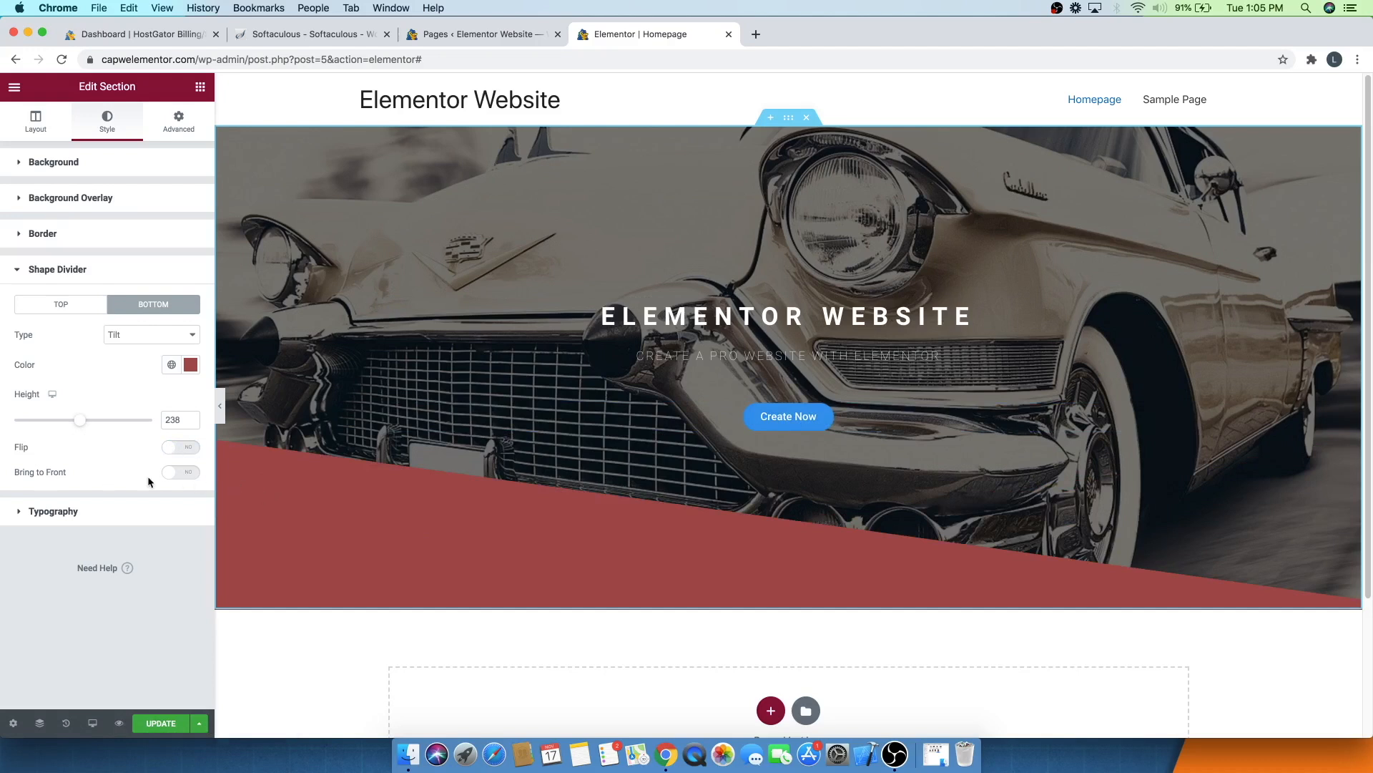
click(173, 475)
click(163, 474)
- Clear the divider colour, set the bottom divider type back to None, and save the page
click(191, 365)
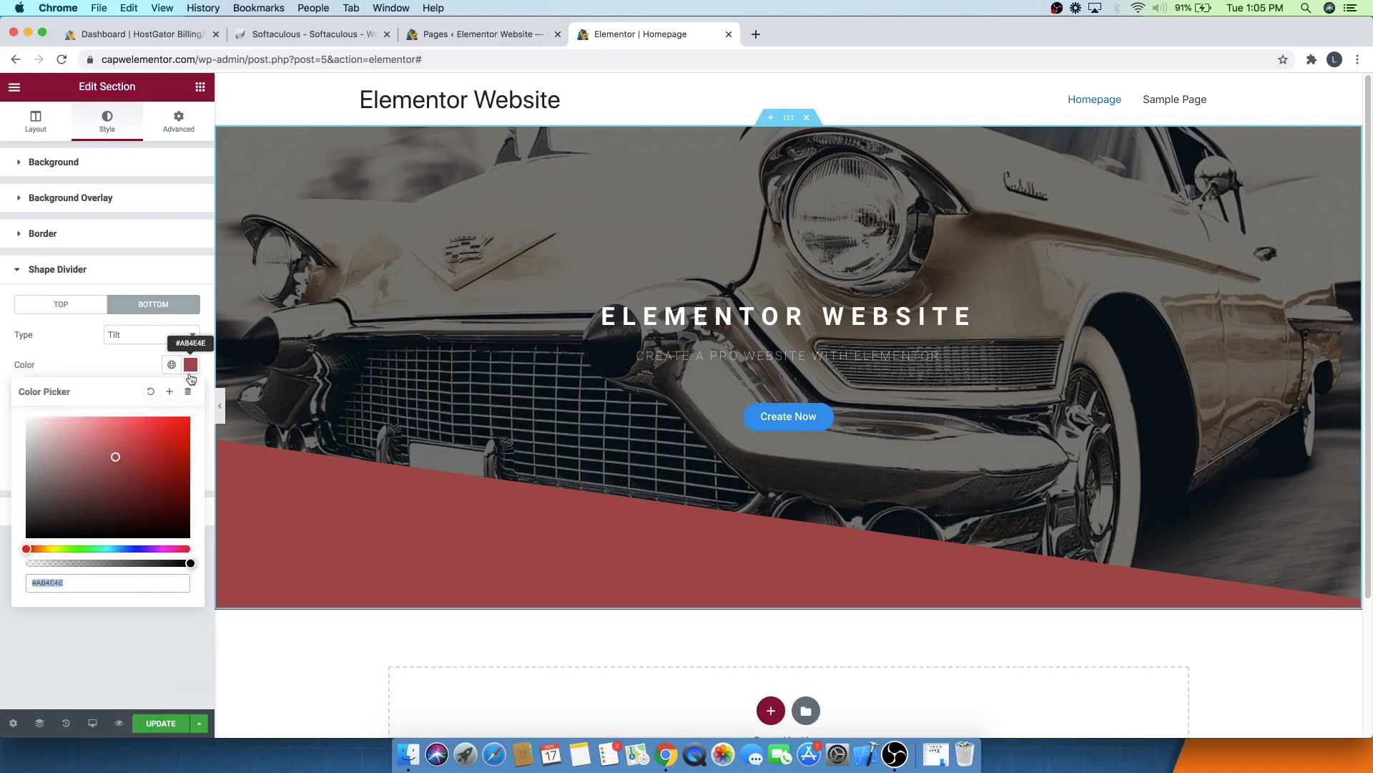
click(150, 391)
click(132, 335)
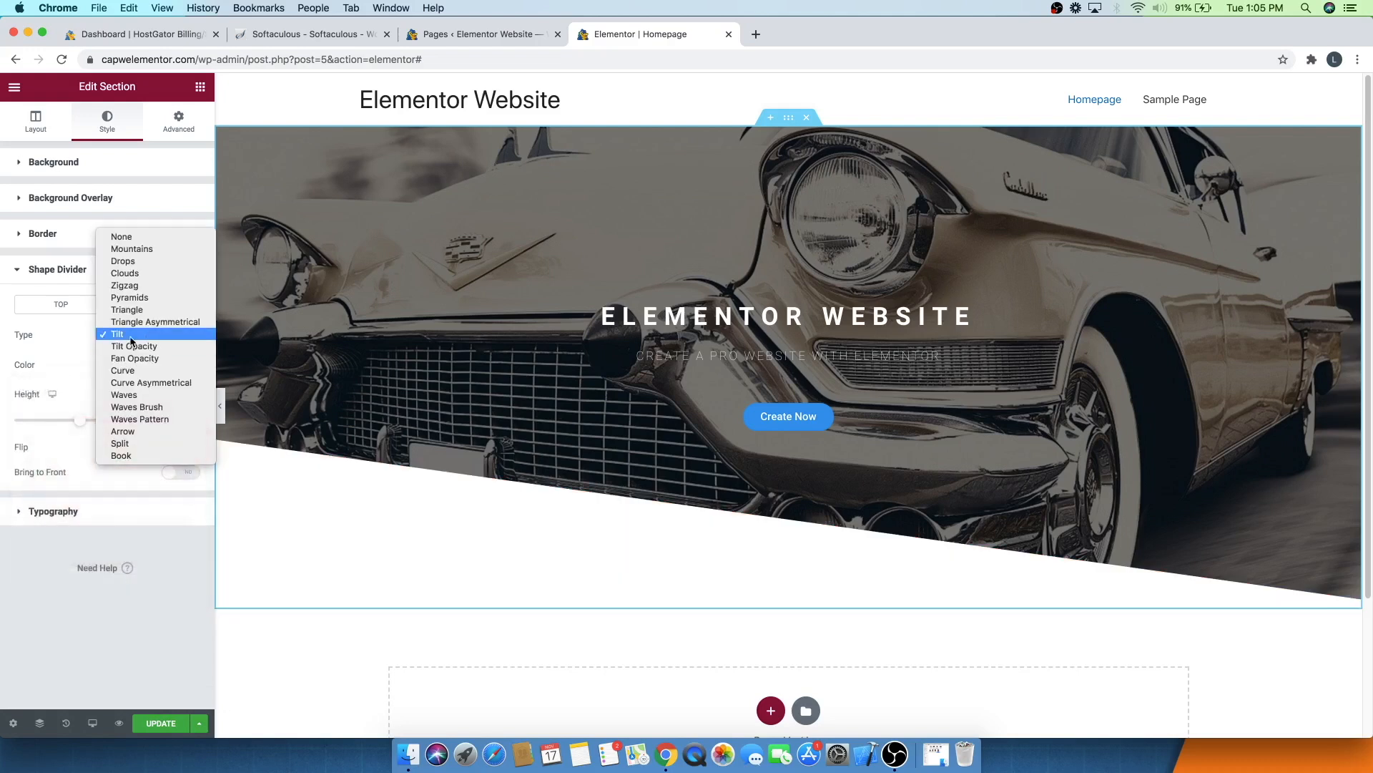
click(121, 237)
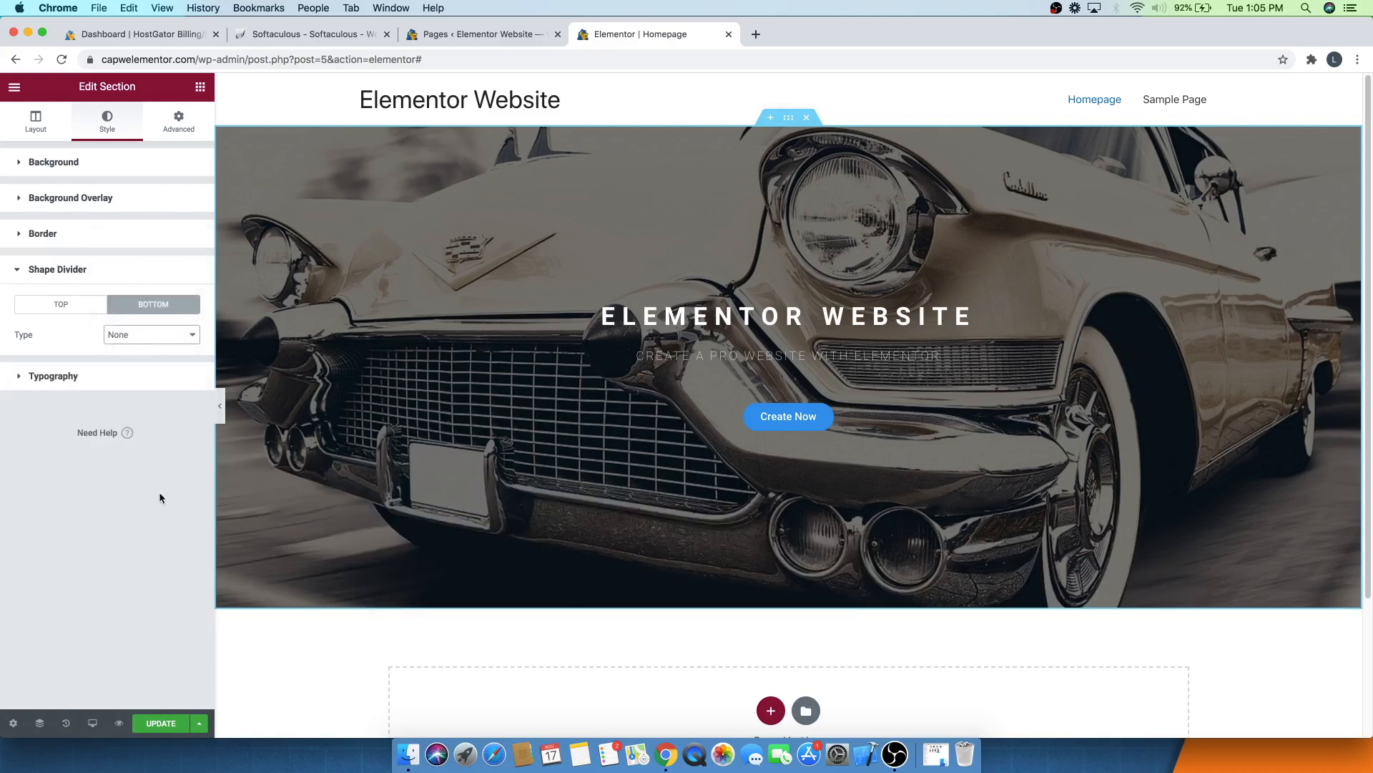
click(162, 730)
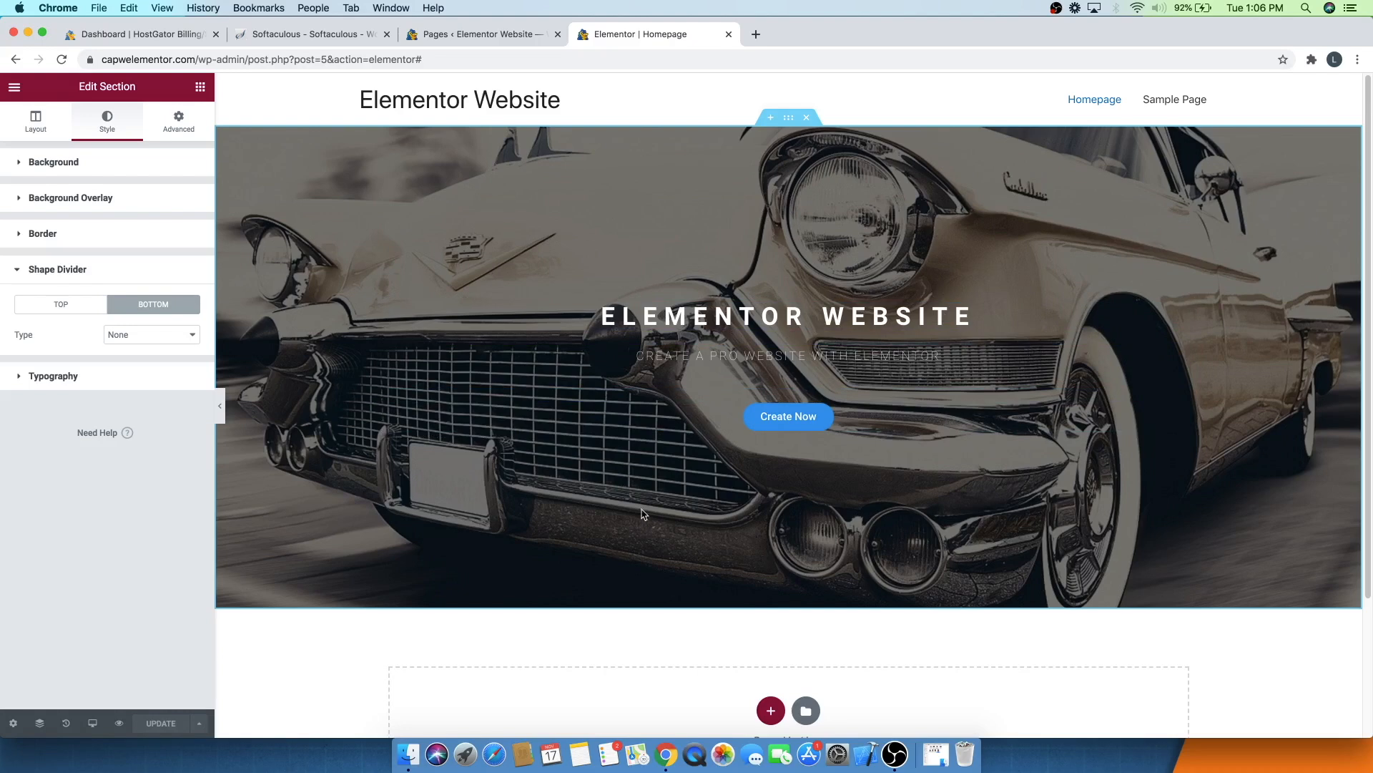
- Browse the Elementor library's page templates, previewing the Homepage – Restaurant page
scroll(642, 513, down, 5)
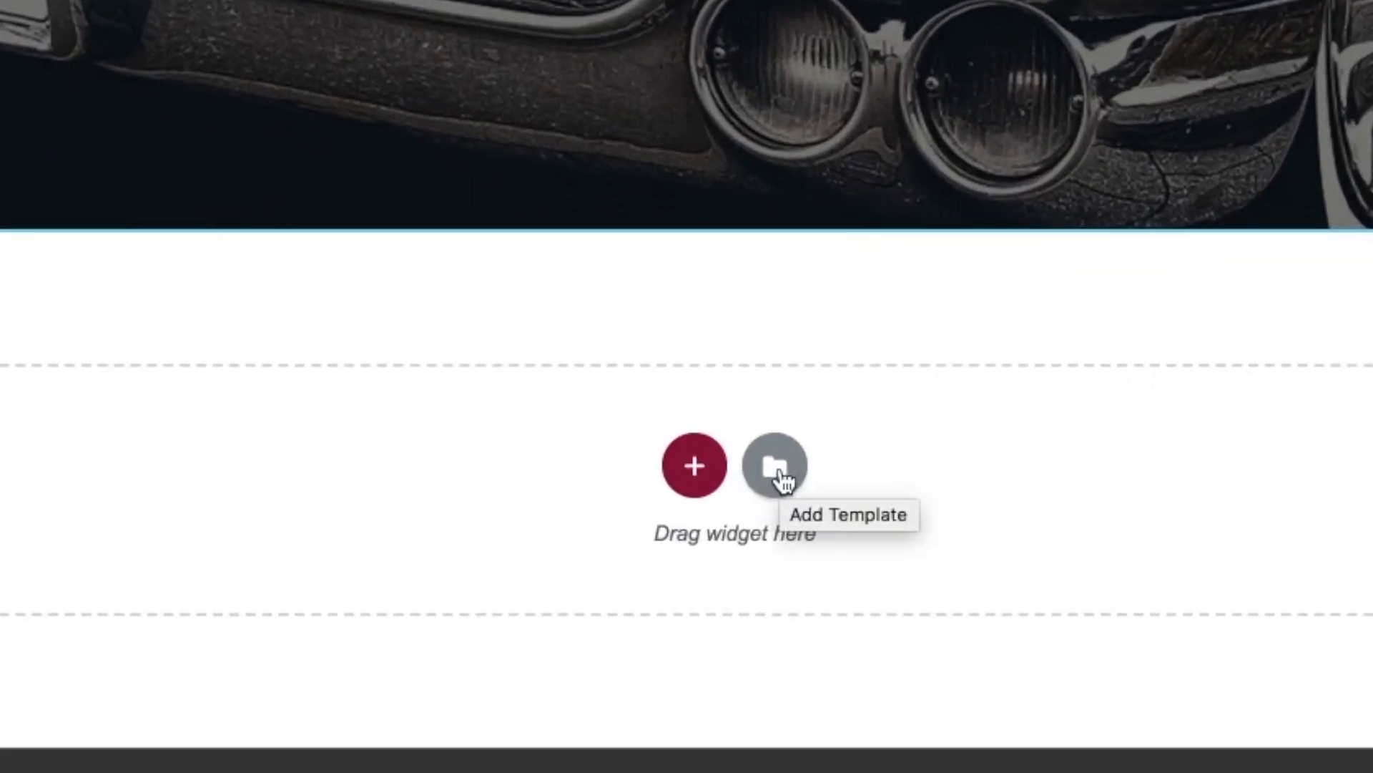
click(781, 471)
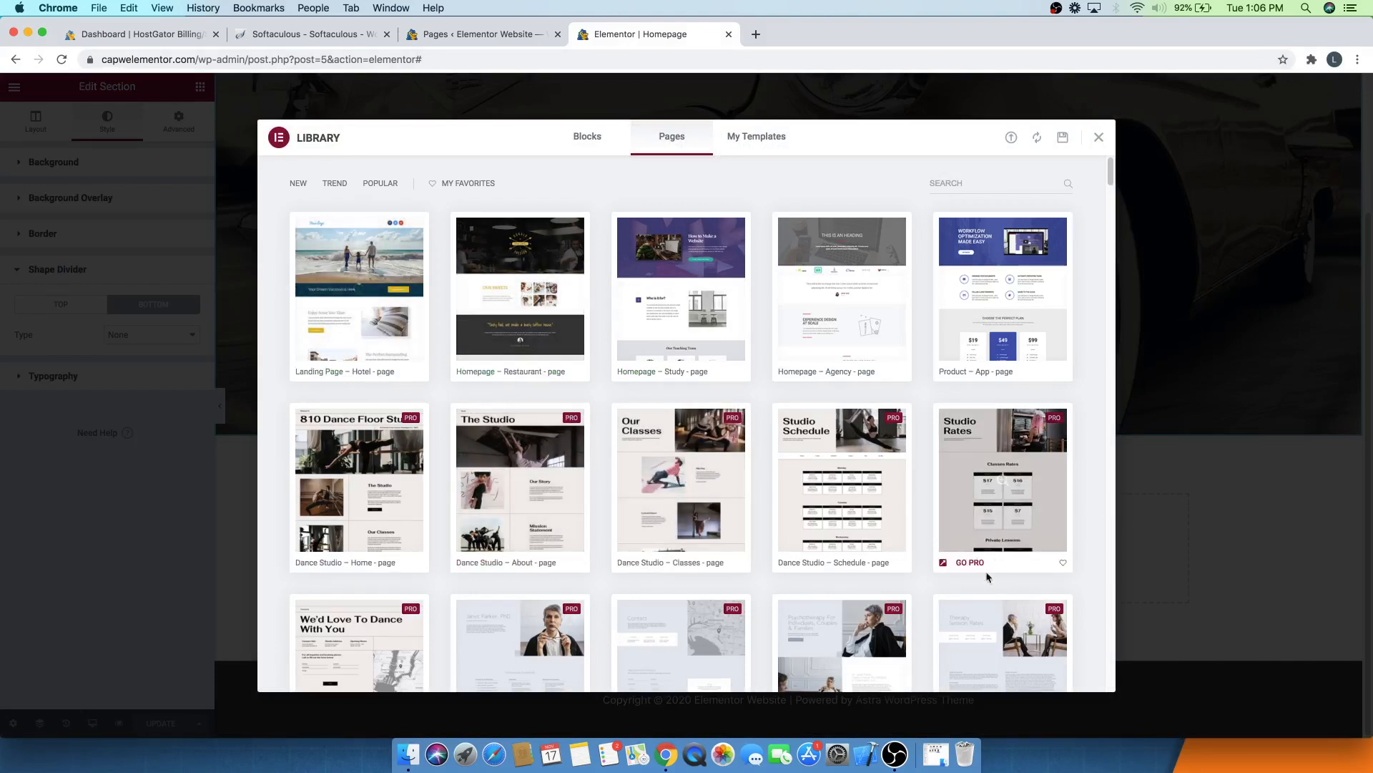
scroll(726, 480, down, 15)
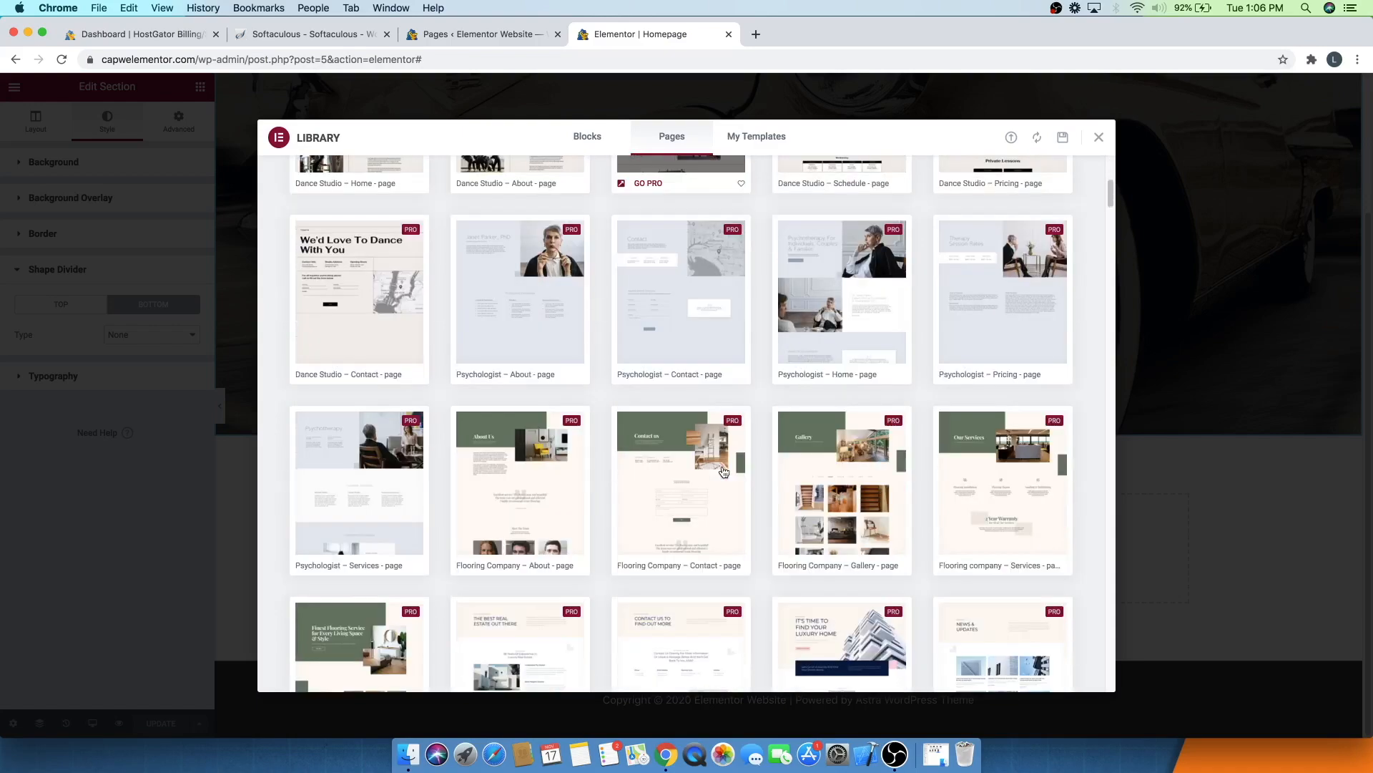
scroll(724, 472, up, 20)
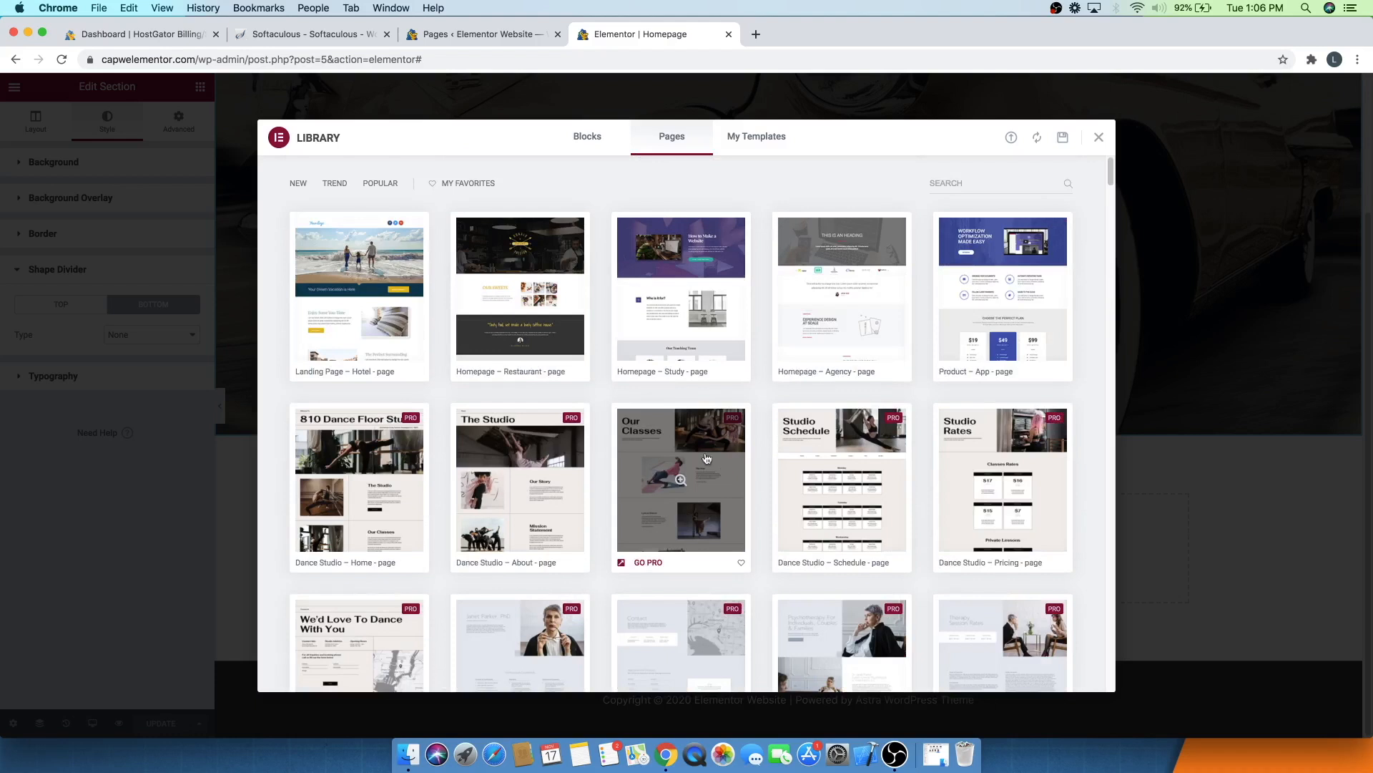
click(520, 292)
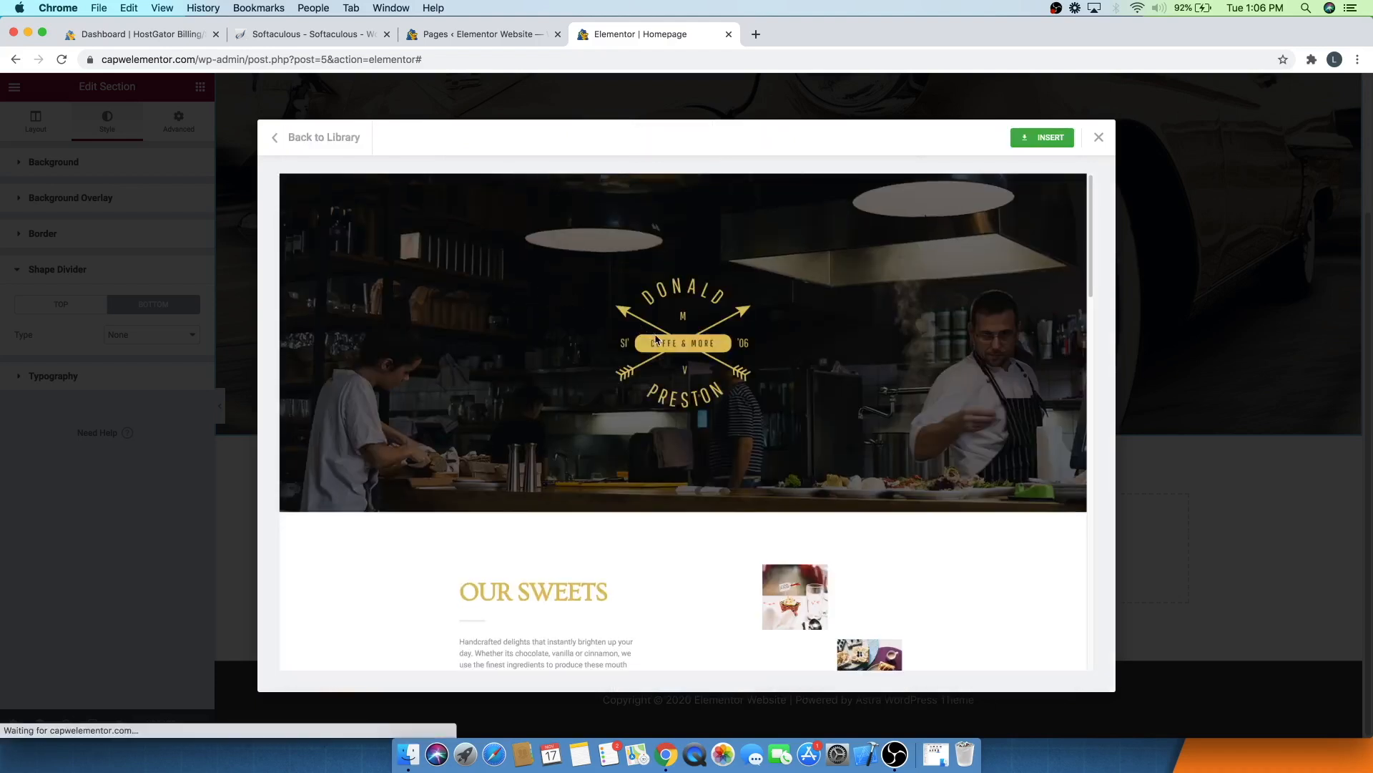
scroll(611, 344, down, 8)
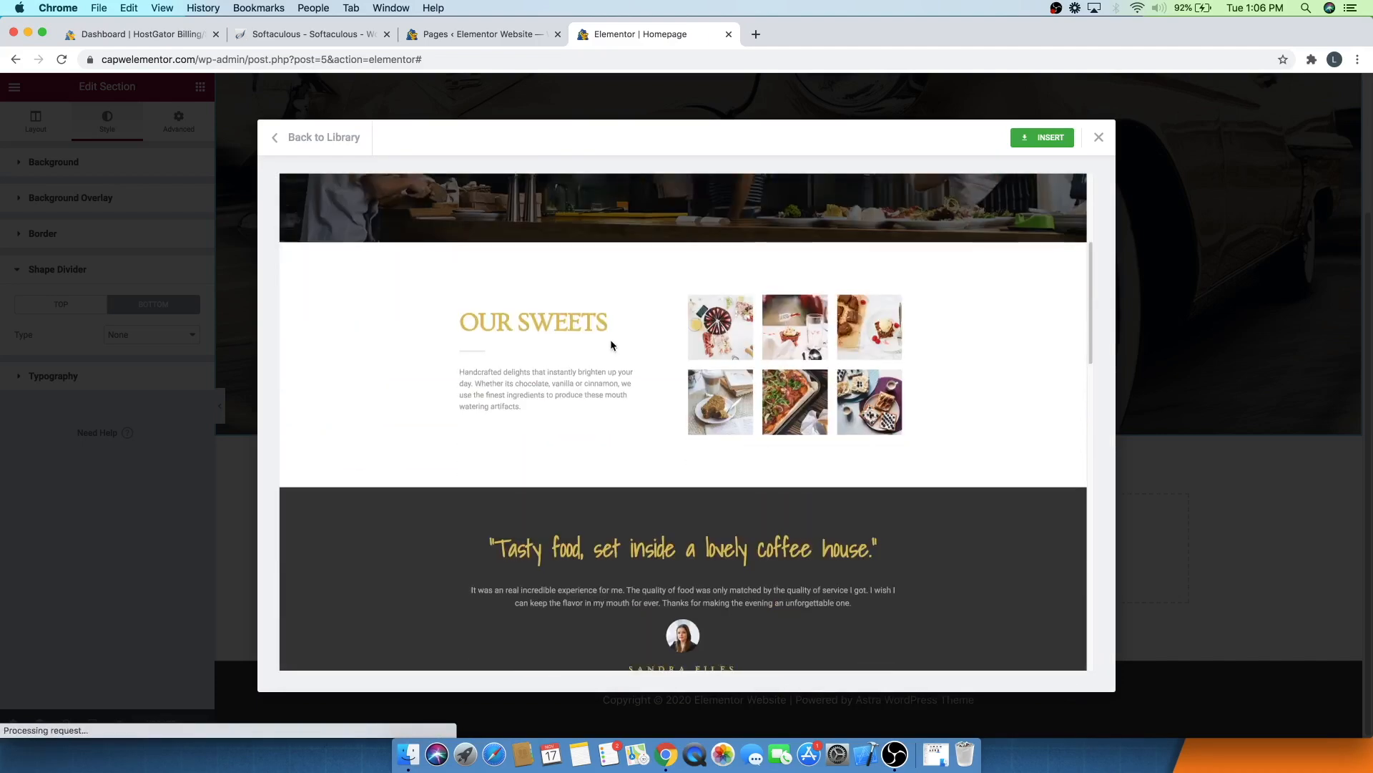
scroll(611, 340, down, 10)
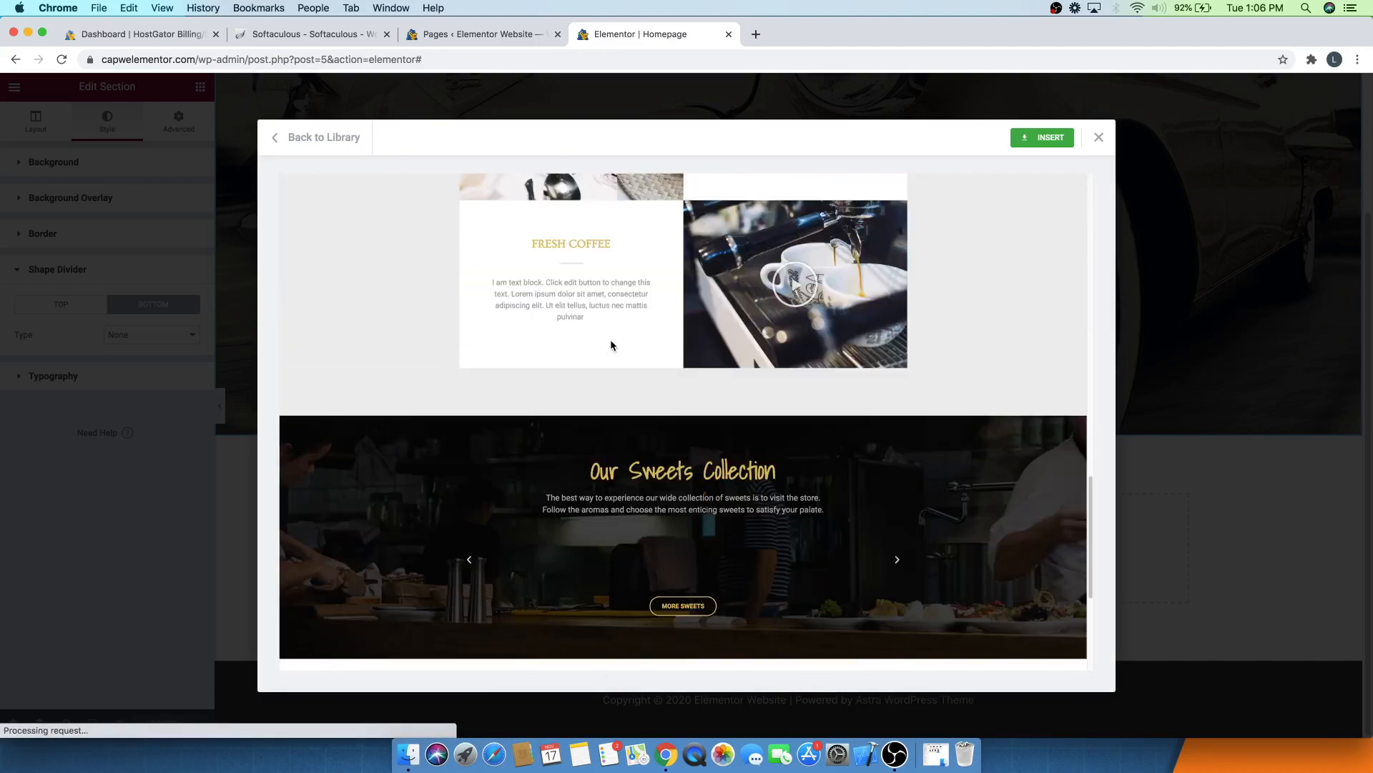
scroll(612, 344, up, 15)
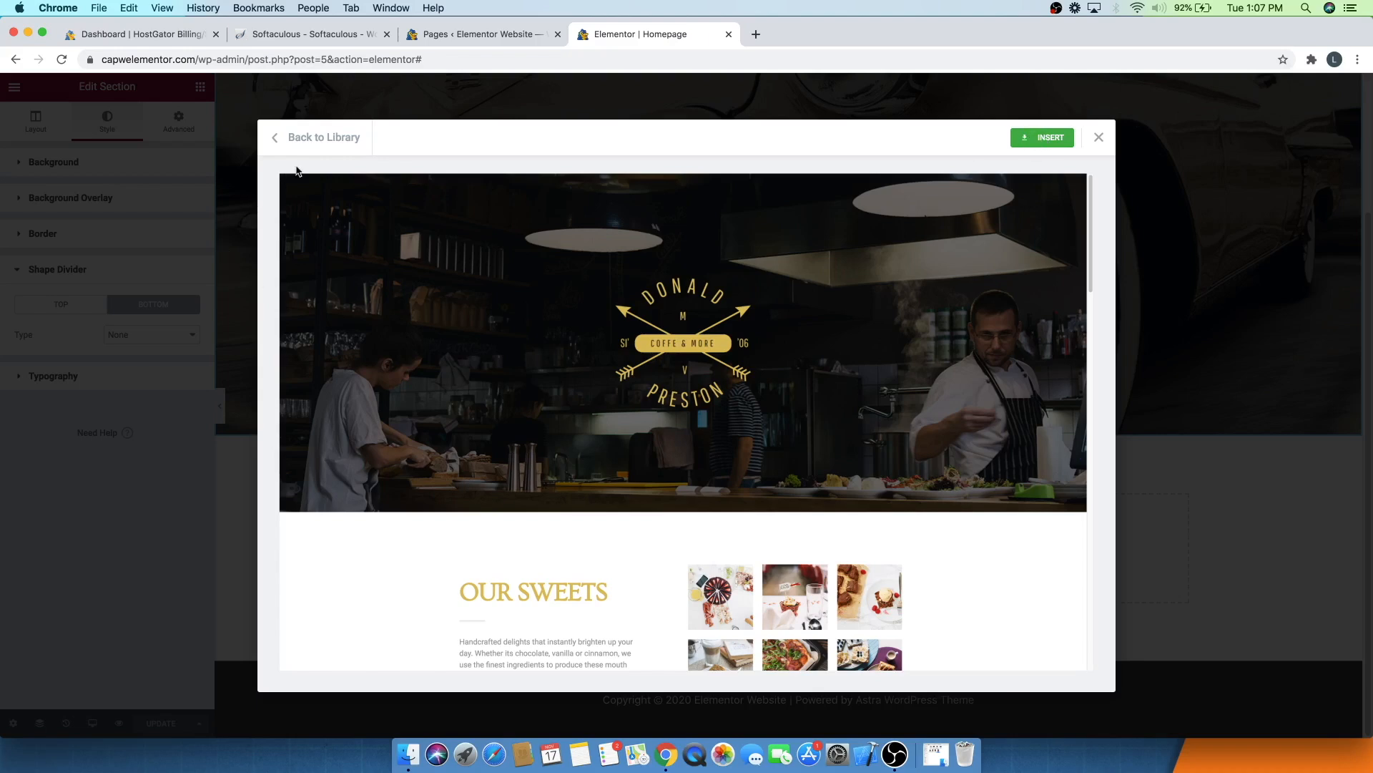
click(326, 145)
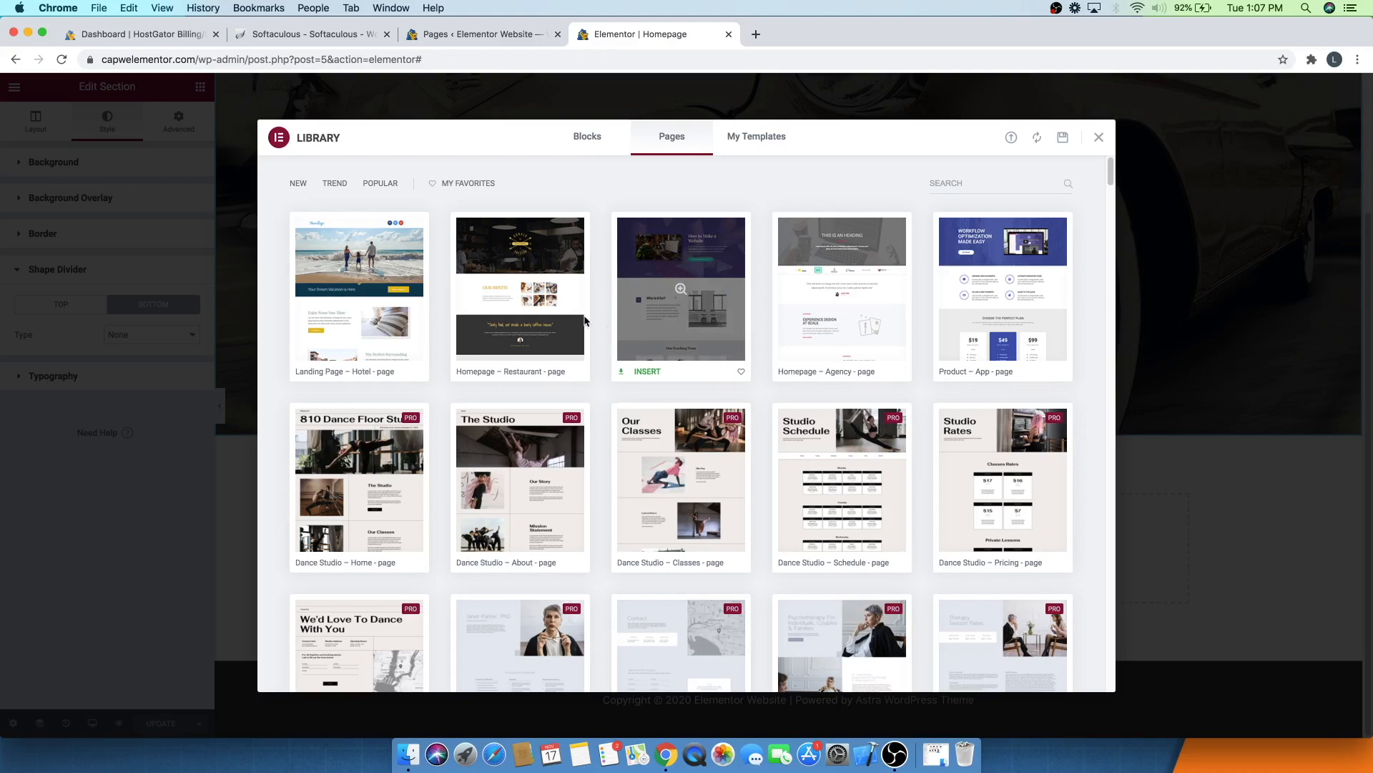
click(534, 294)
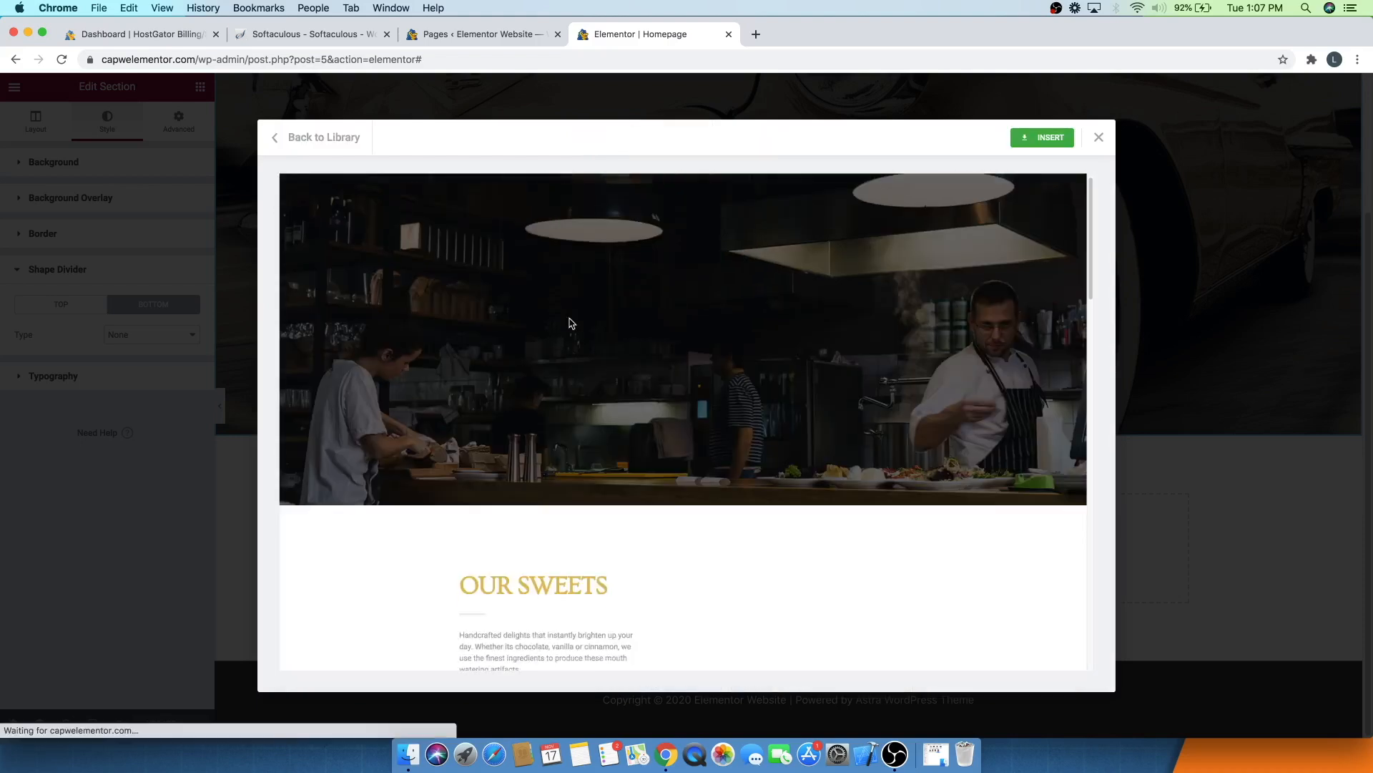
scroll(571, 322, down, 3)
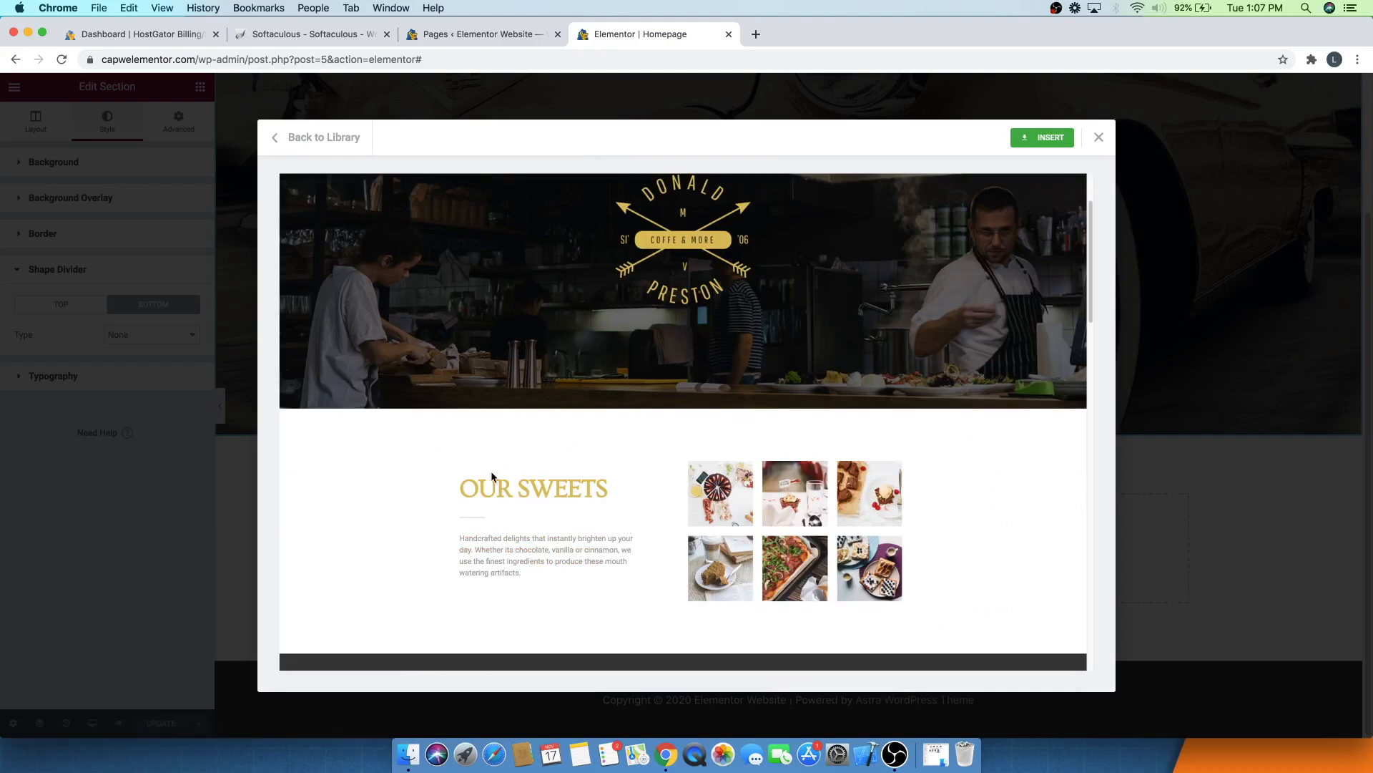
click(314, 143)
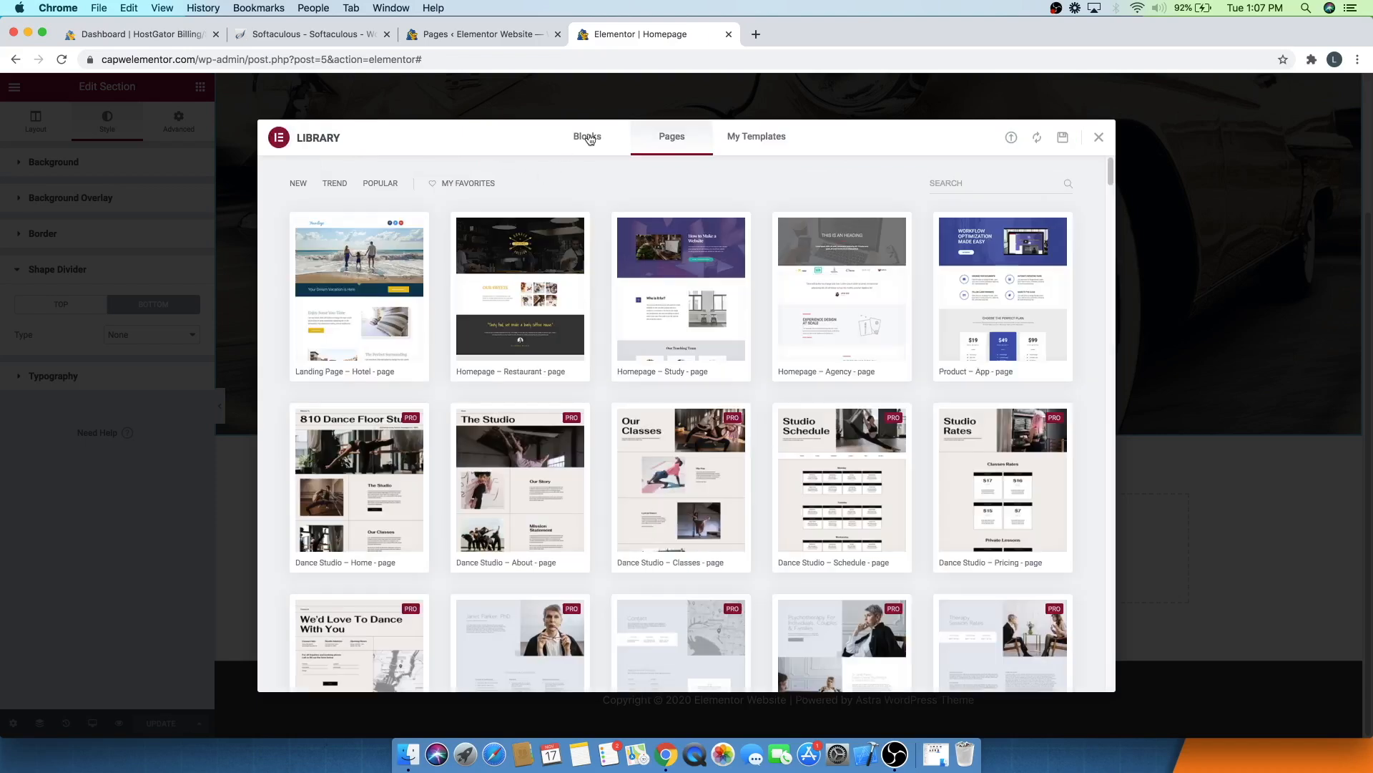
- Browse the library's block templates, then close the library
click(590, 139)
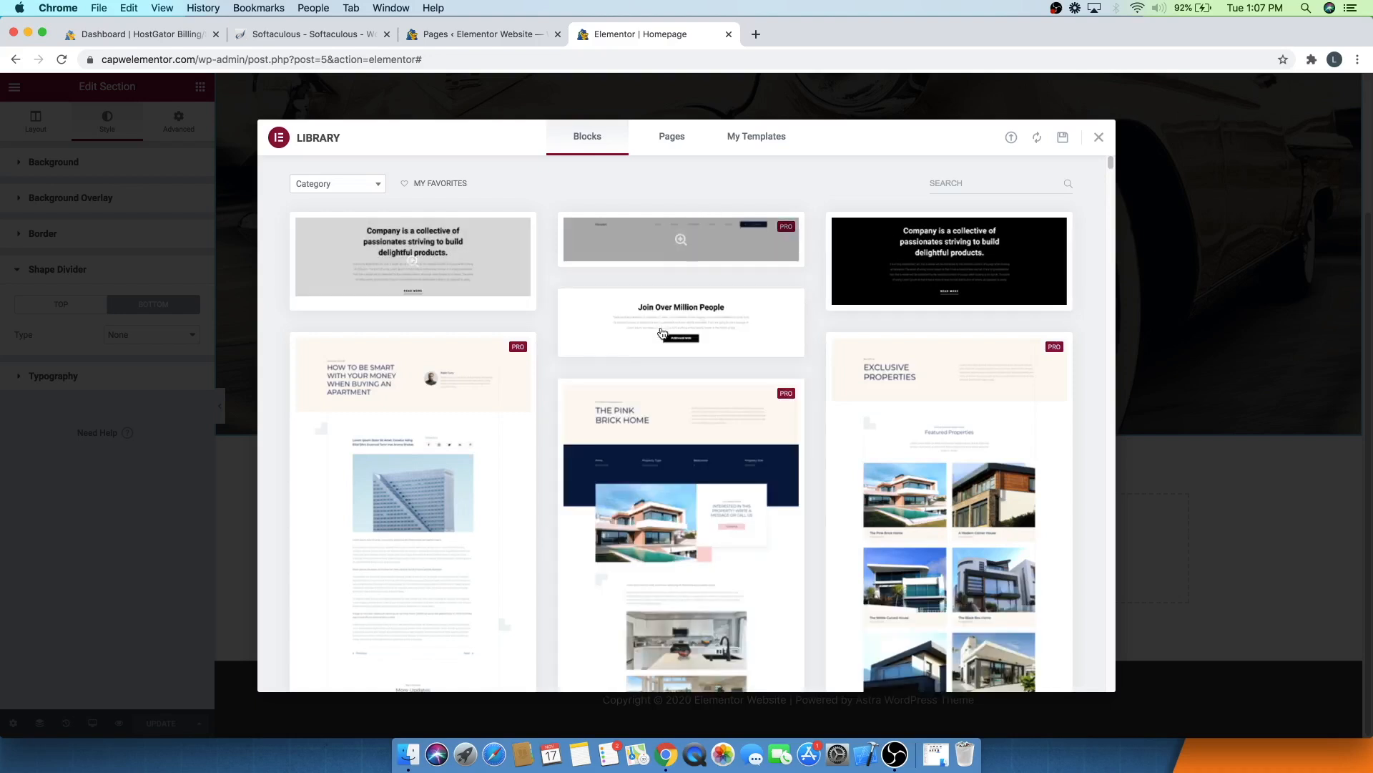
scroll(660, 333, down, 10)
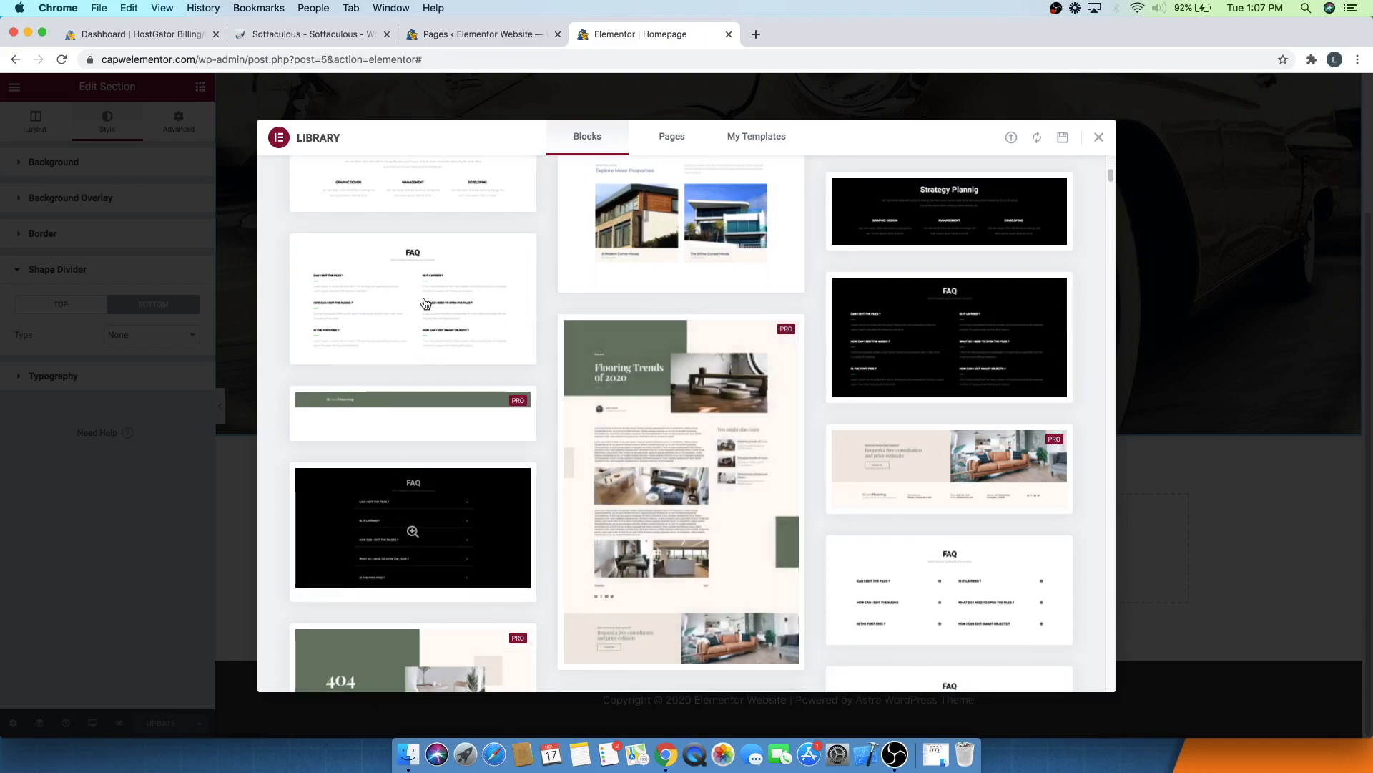
scroll(656, 393, down, 2)
scroll(655, 394, down, 15)
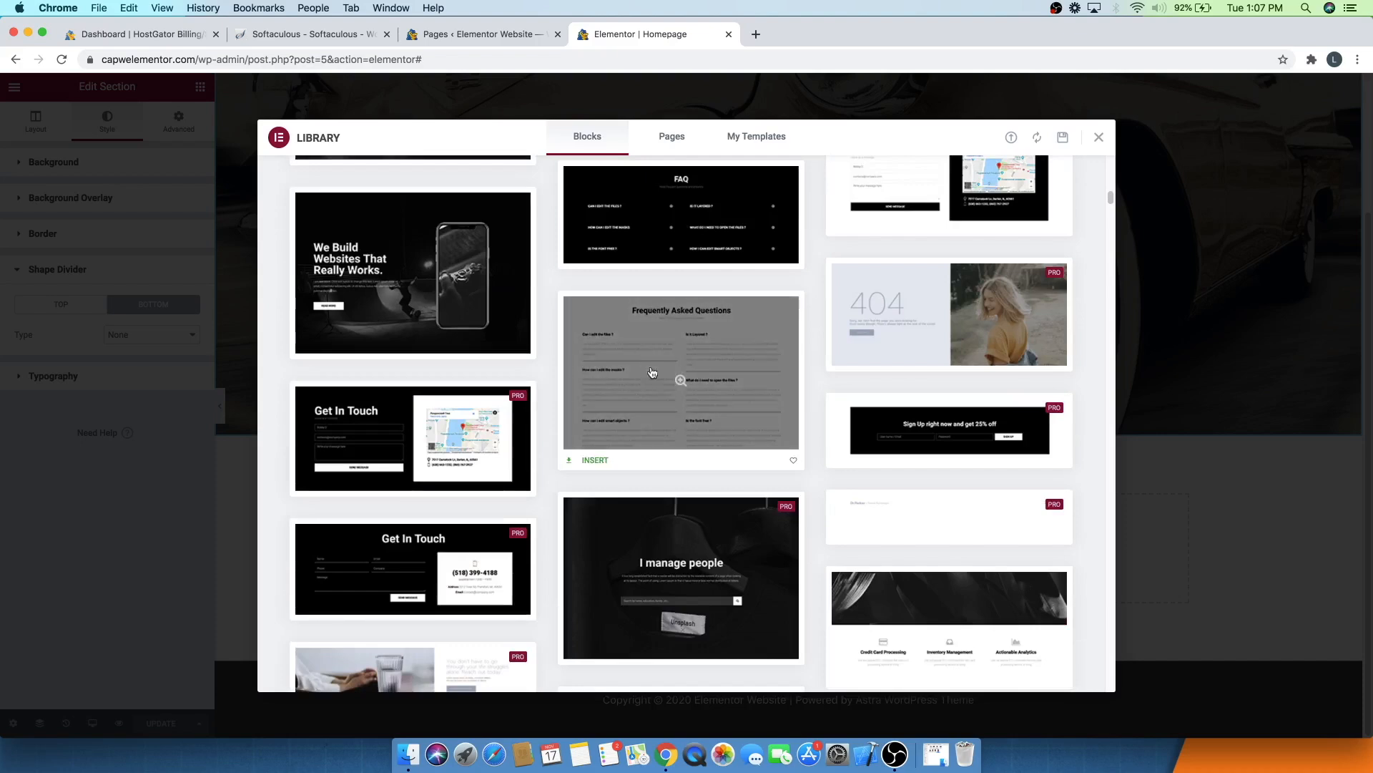
scroll(744, 422, down, 10)
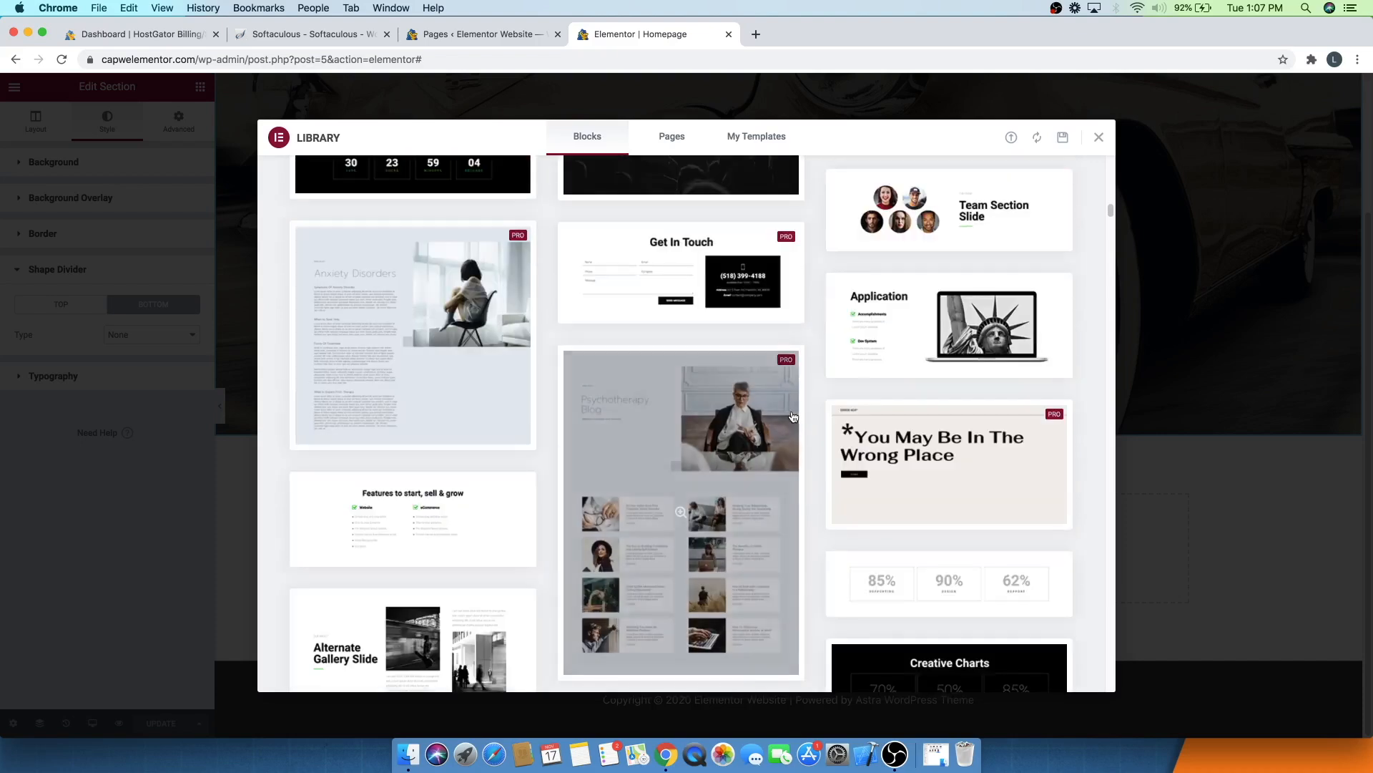
scroll(793, 416, up, 10)
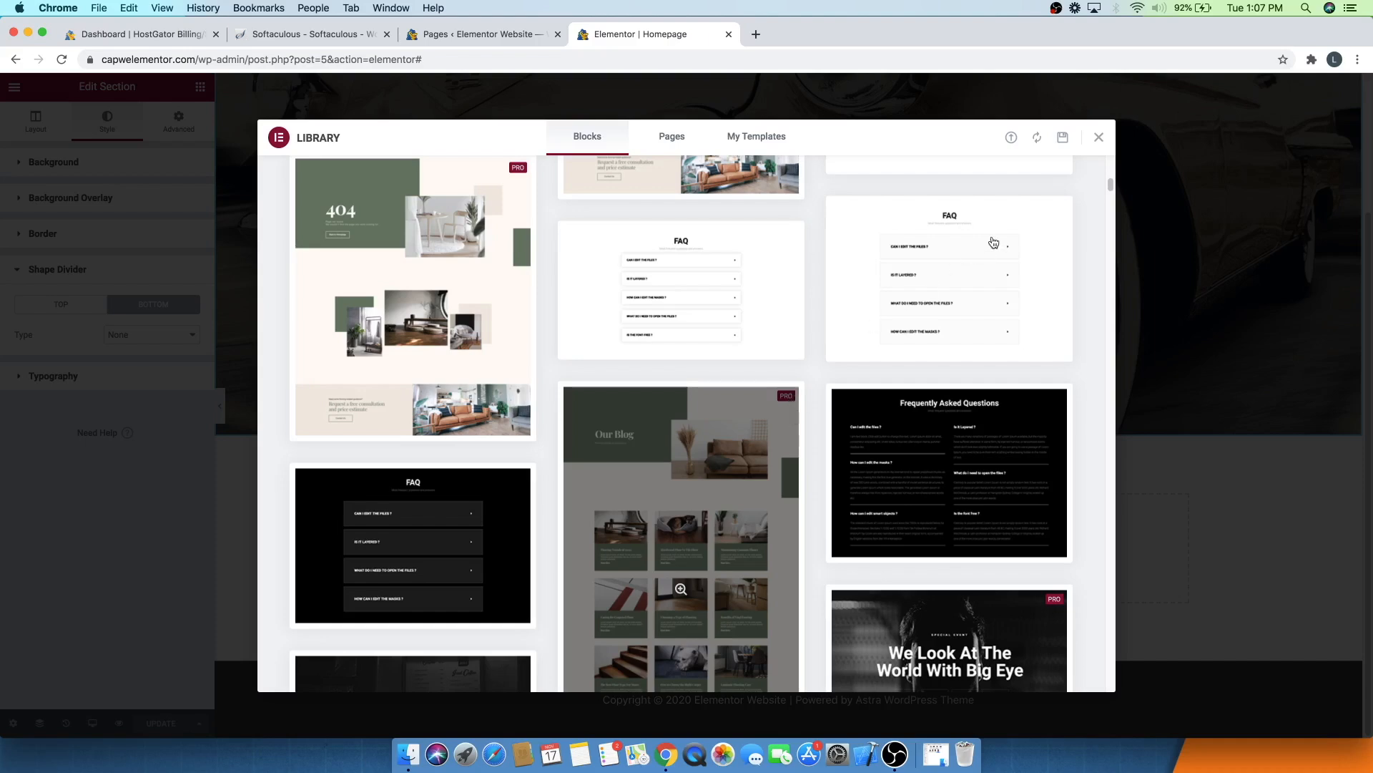
click(1100, 138)
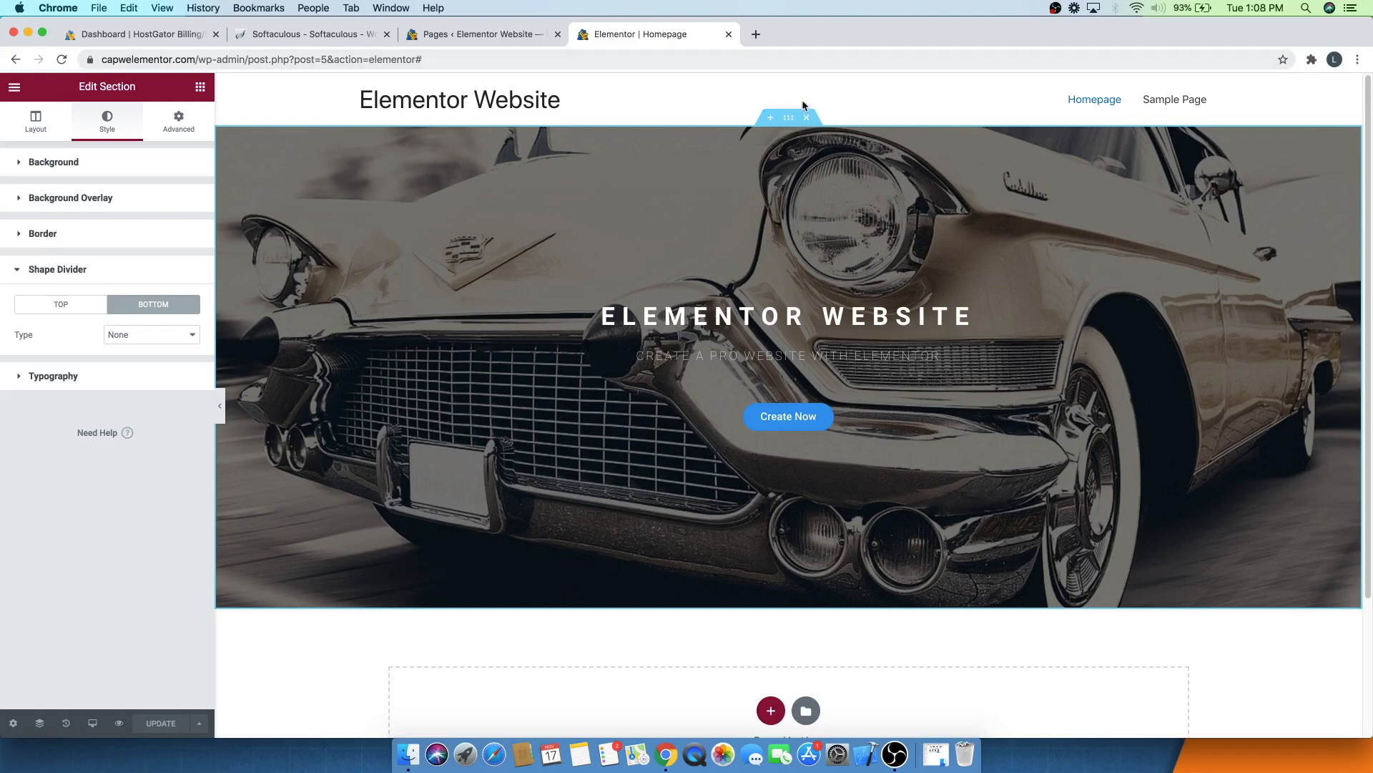
- Delete the existing hero section and open the template library
click(807, 118)
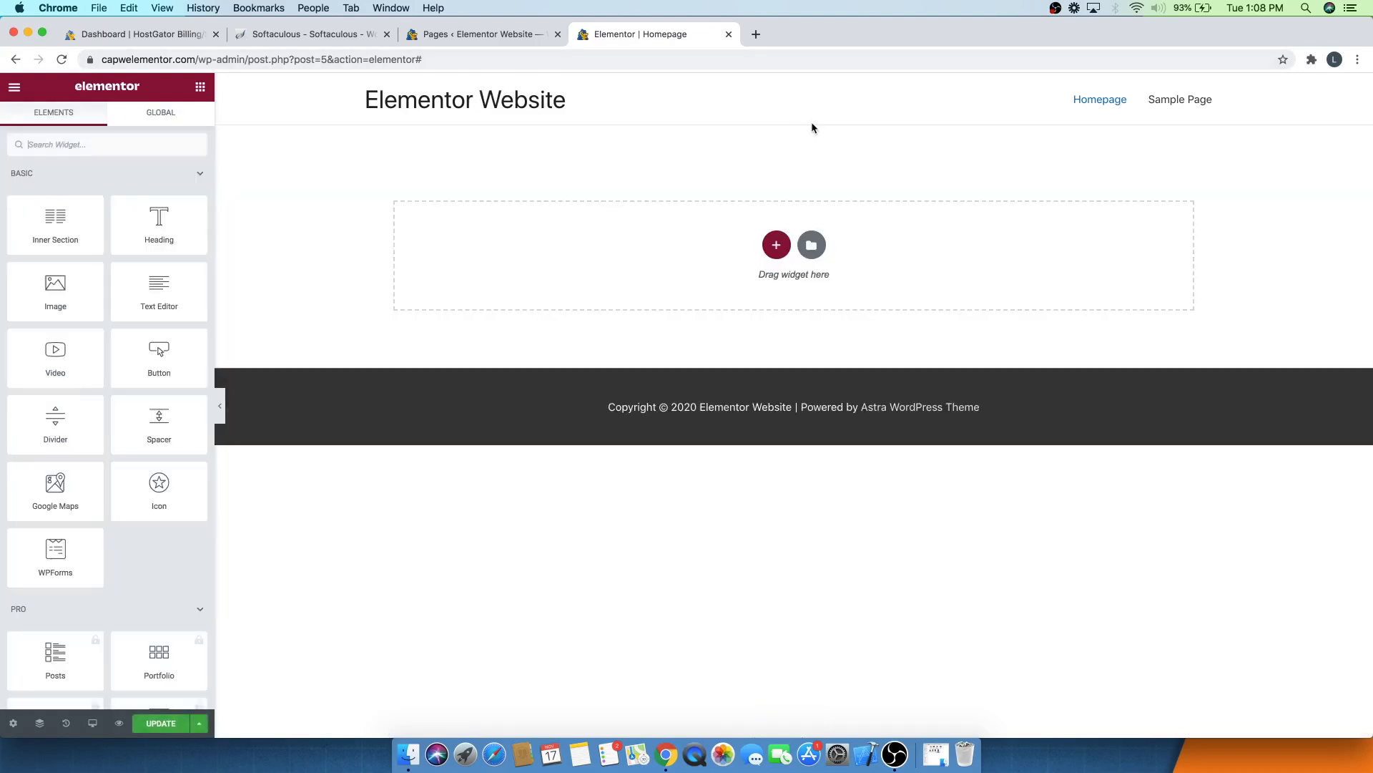
click(816, 246)
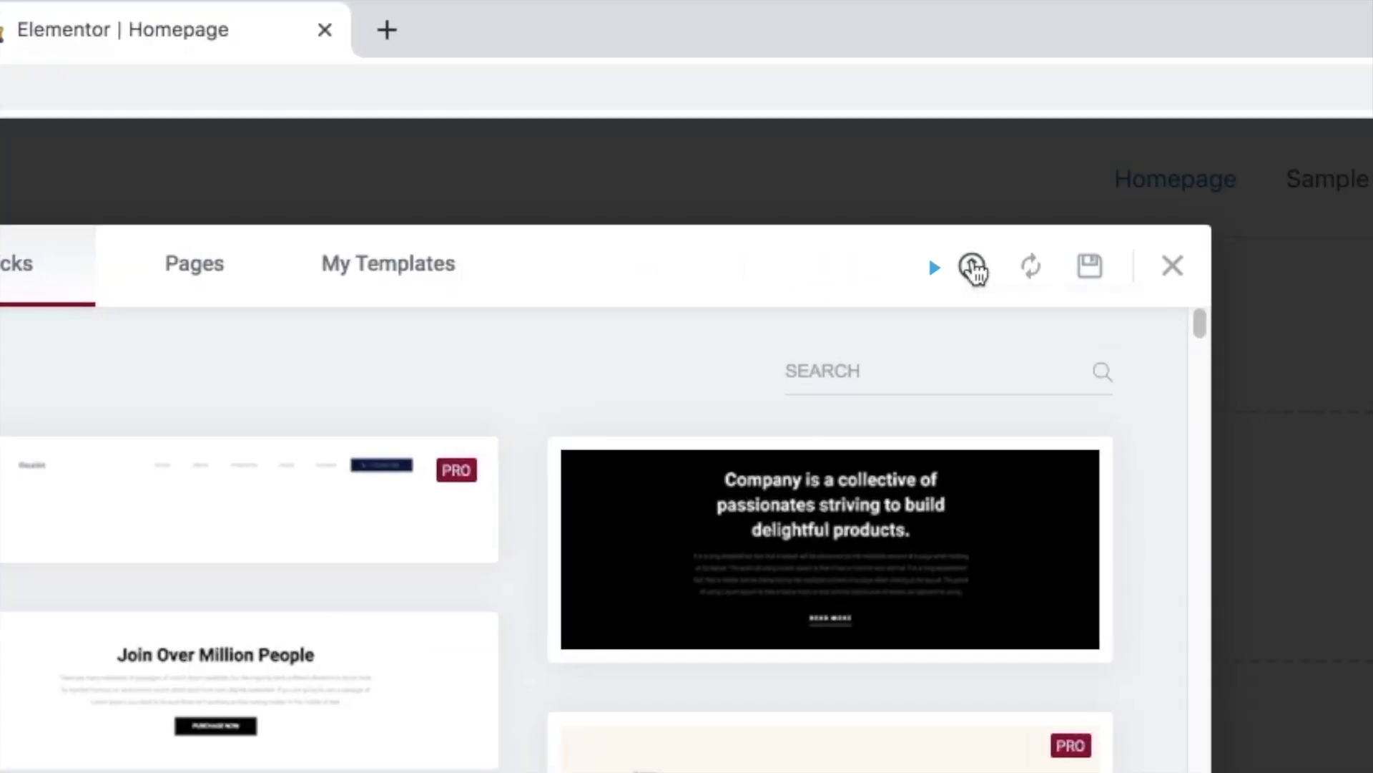
- Import the CAPW Elementor - Levi.json template file and insert it into the page with its document settings
click(973, 269)
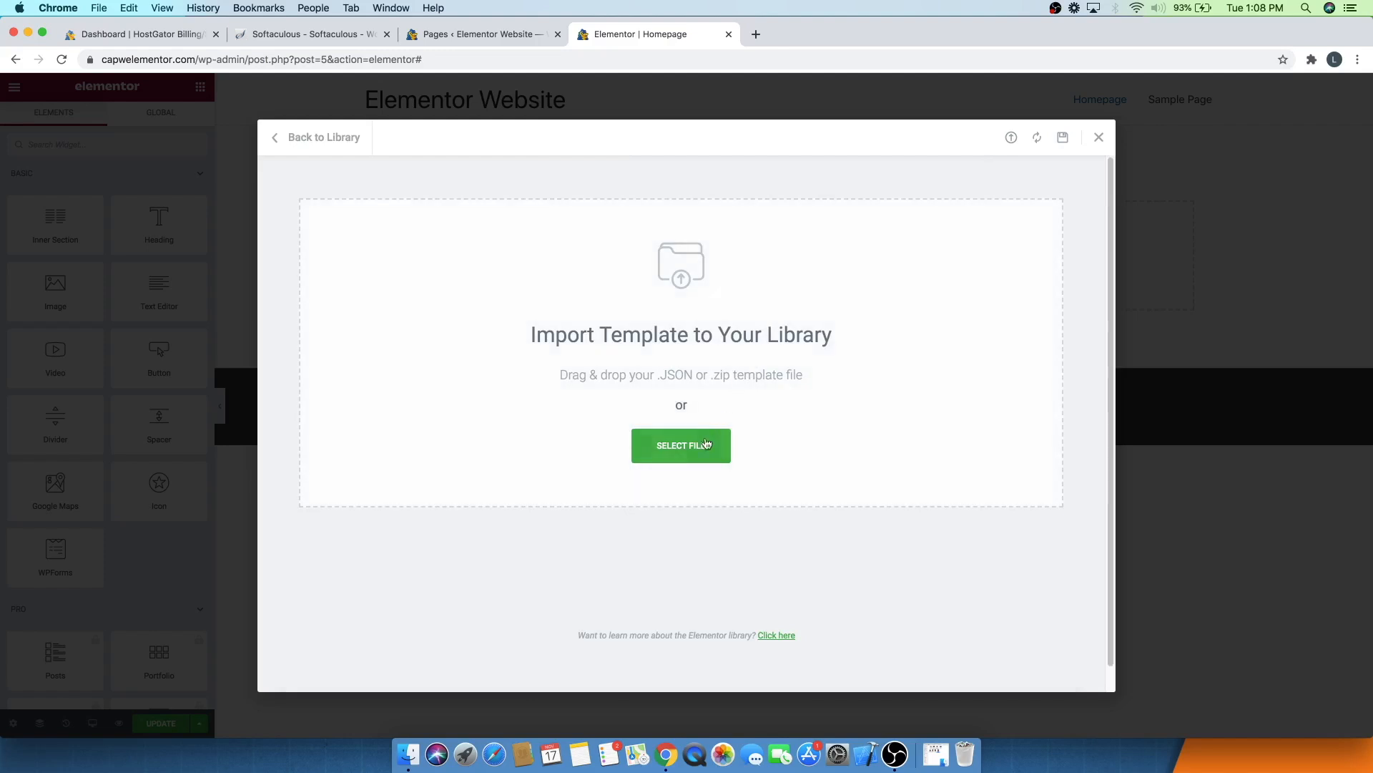
click(683, 458)
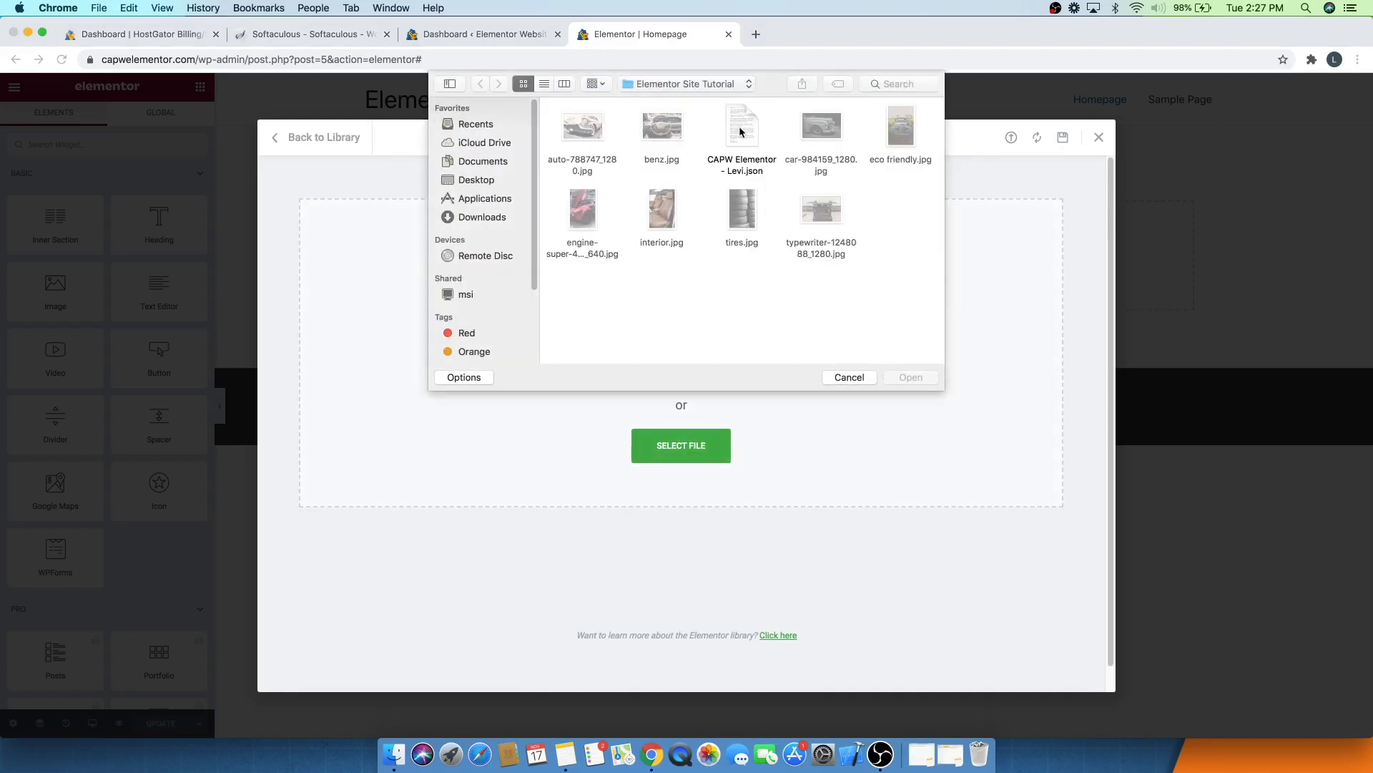
click(742, 131)
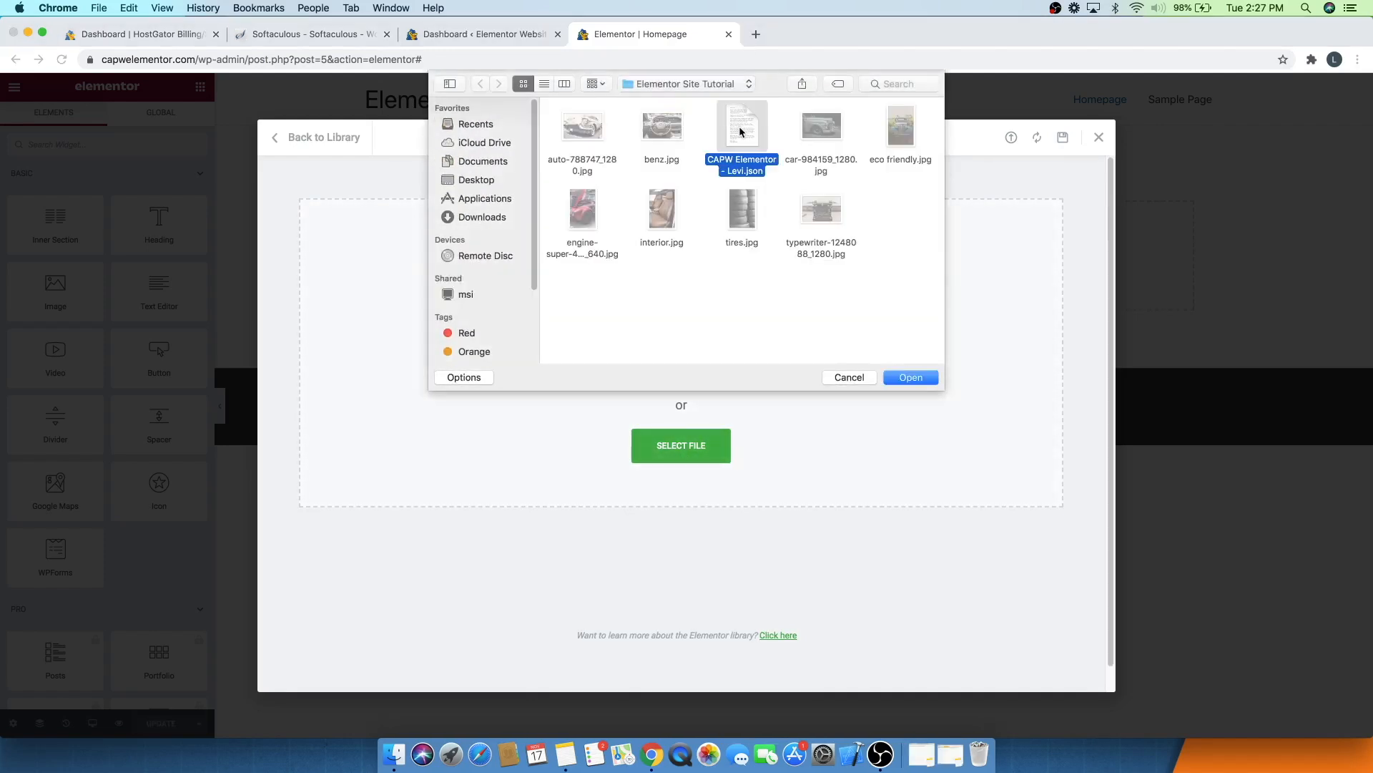
click(910, 377)
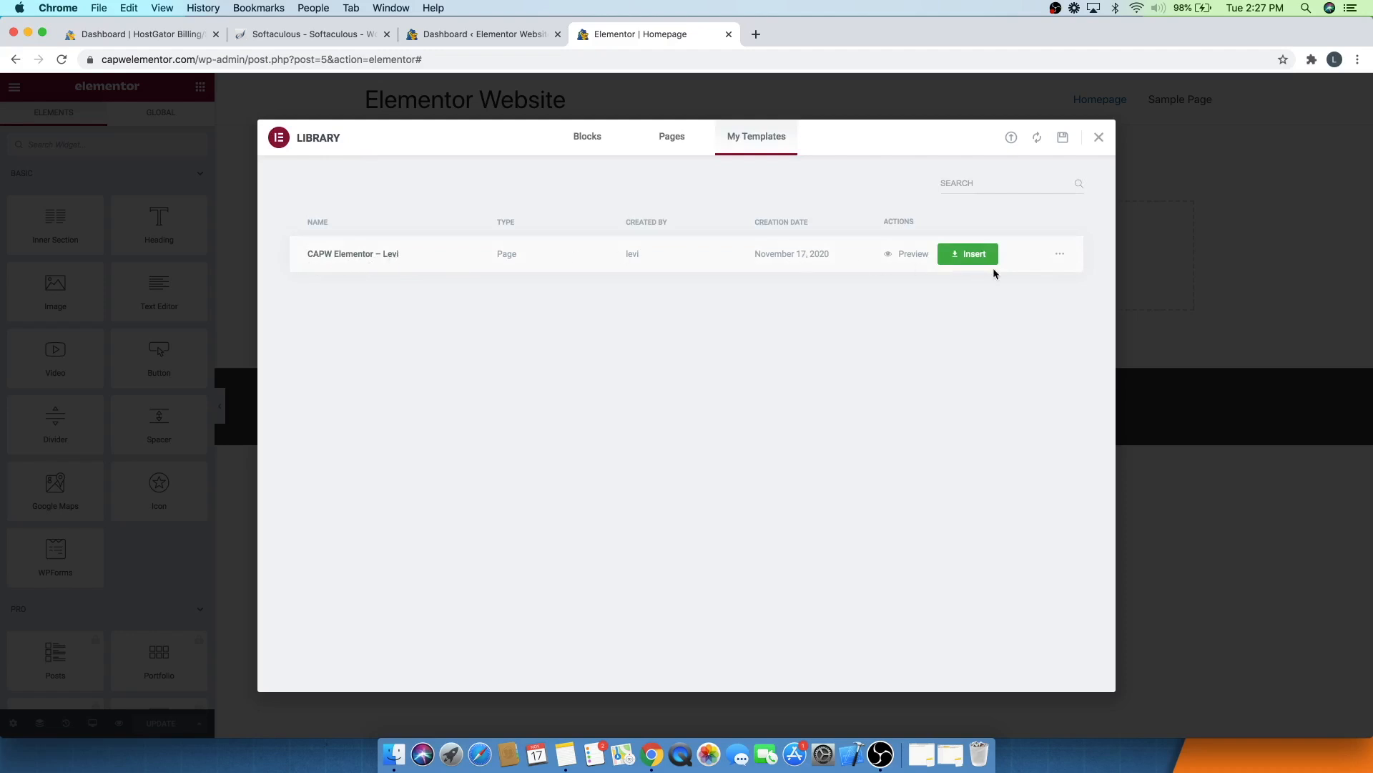
click(977, 256)
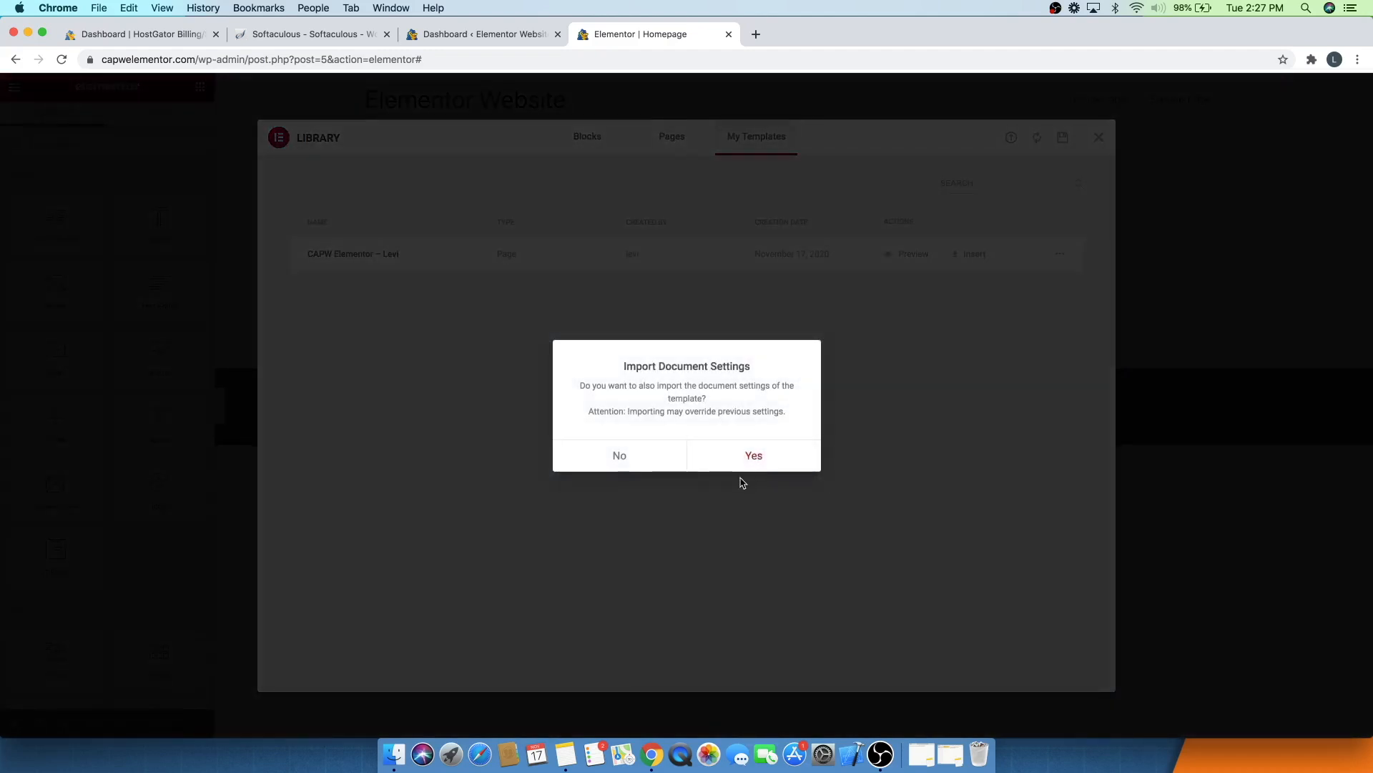
click(751, 455)
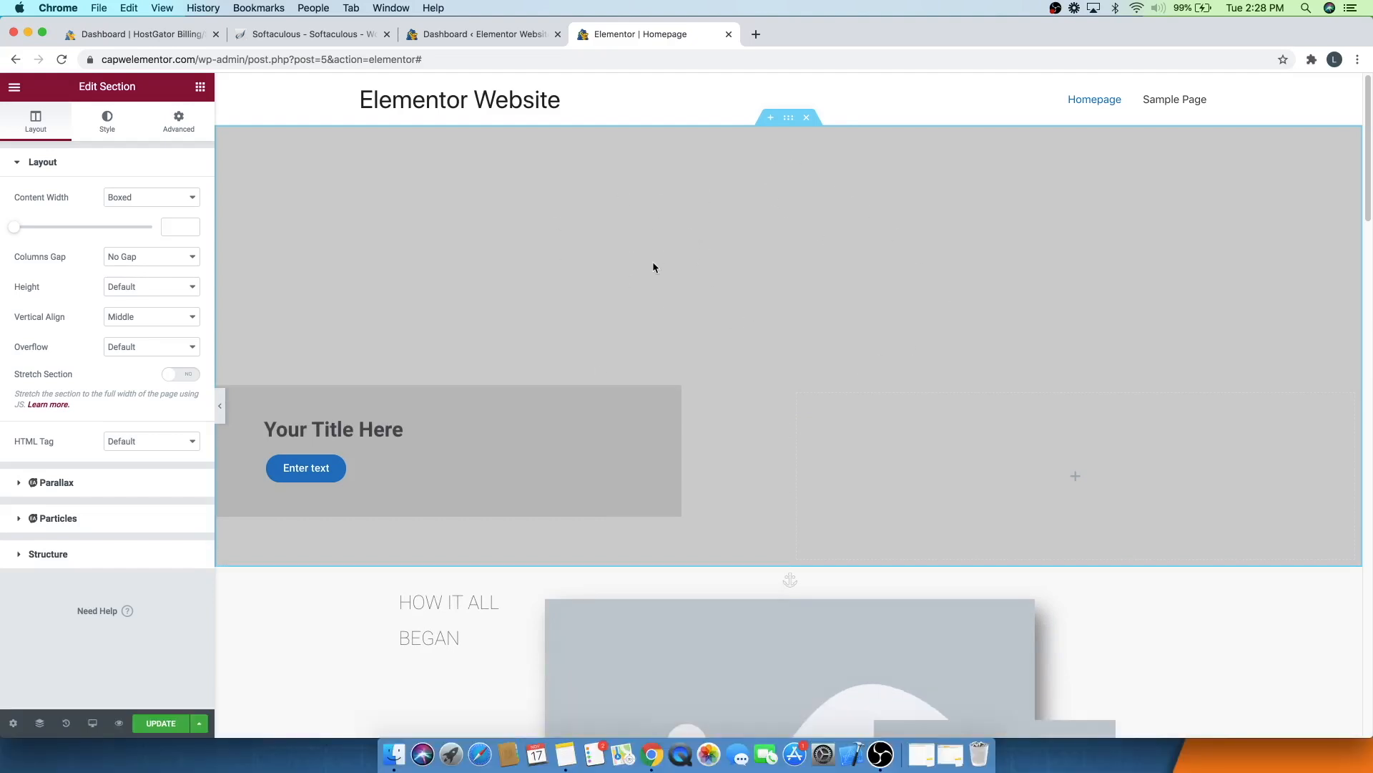
- Set the top section's background image to the auto-788747_1280 car photo
click(790, 119)
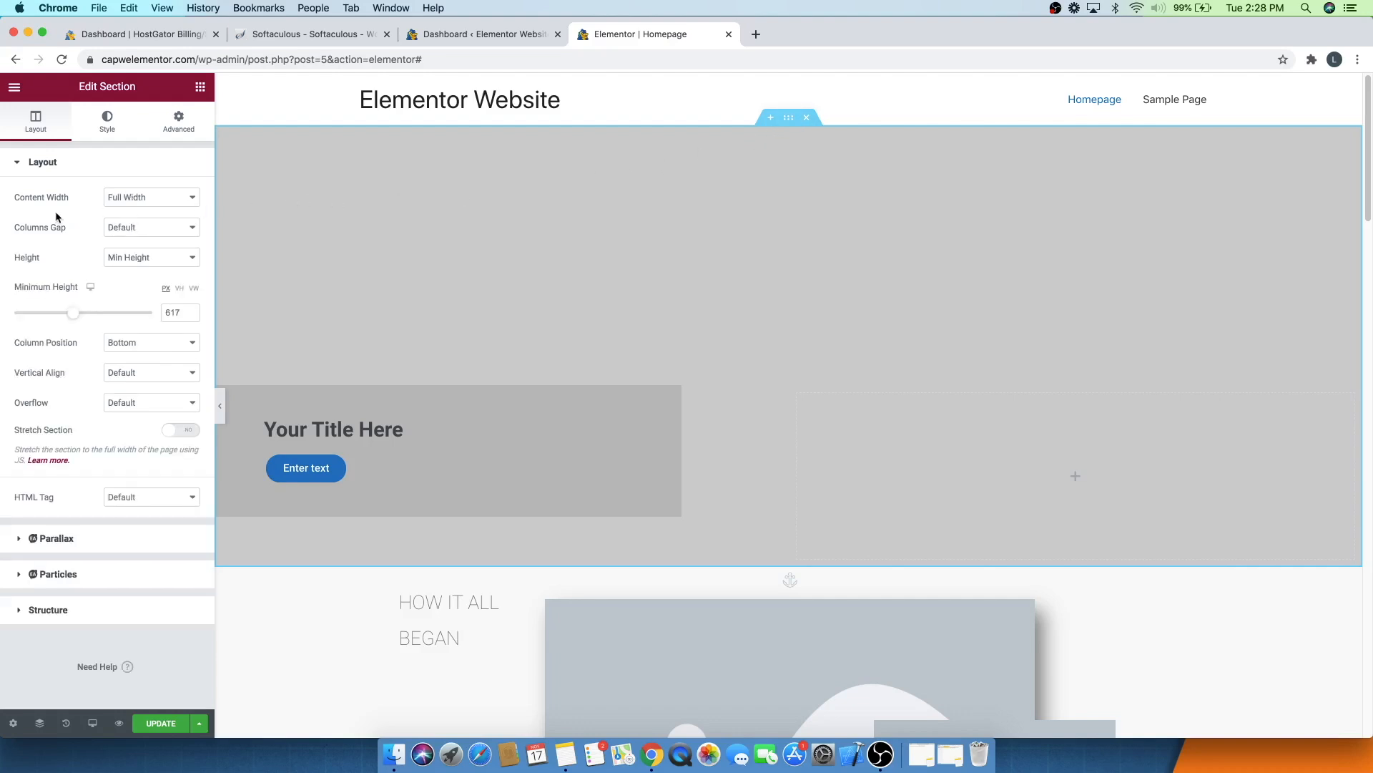
click(106, 126)
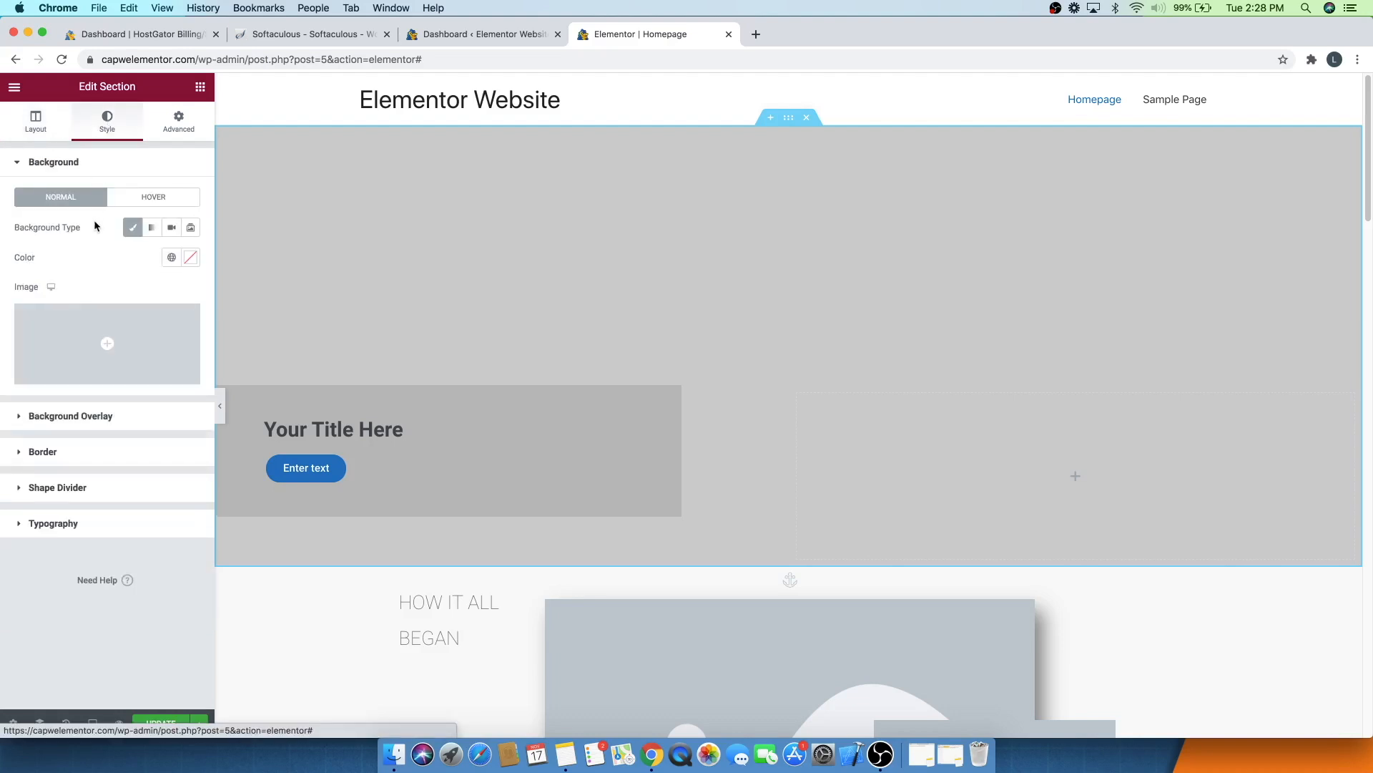
click(99, 367)
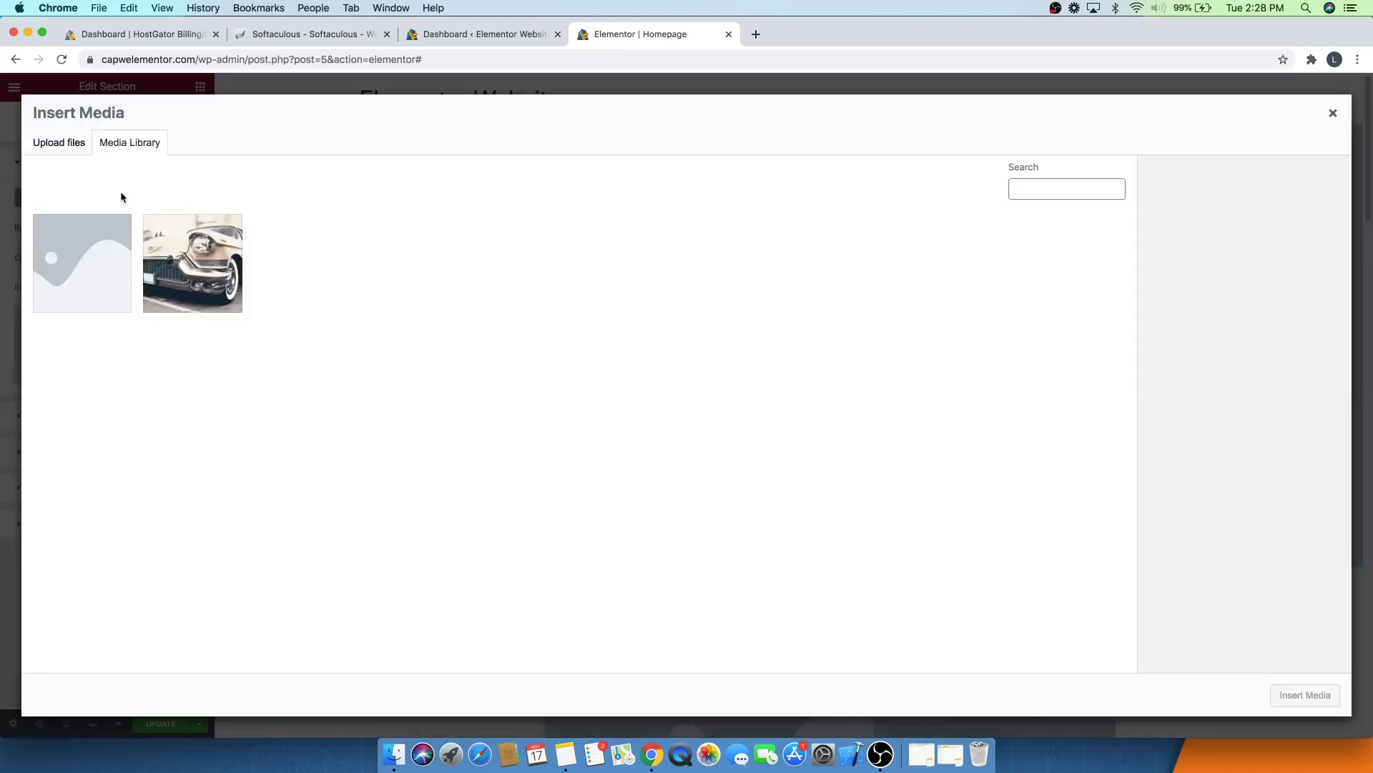
click(182, 269)
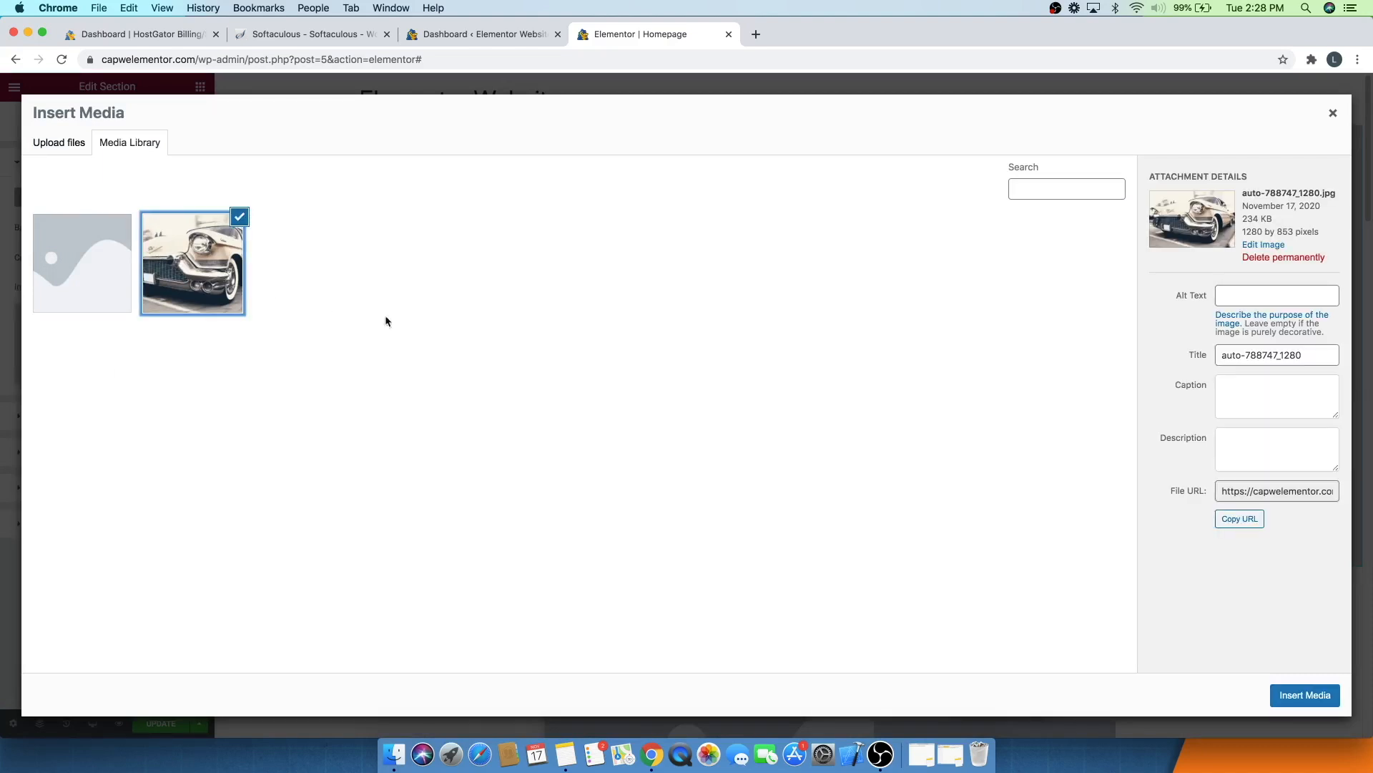
click(1327, 699)
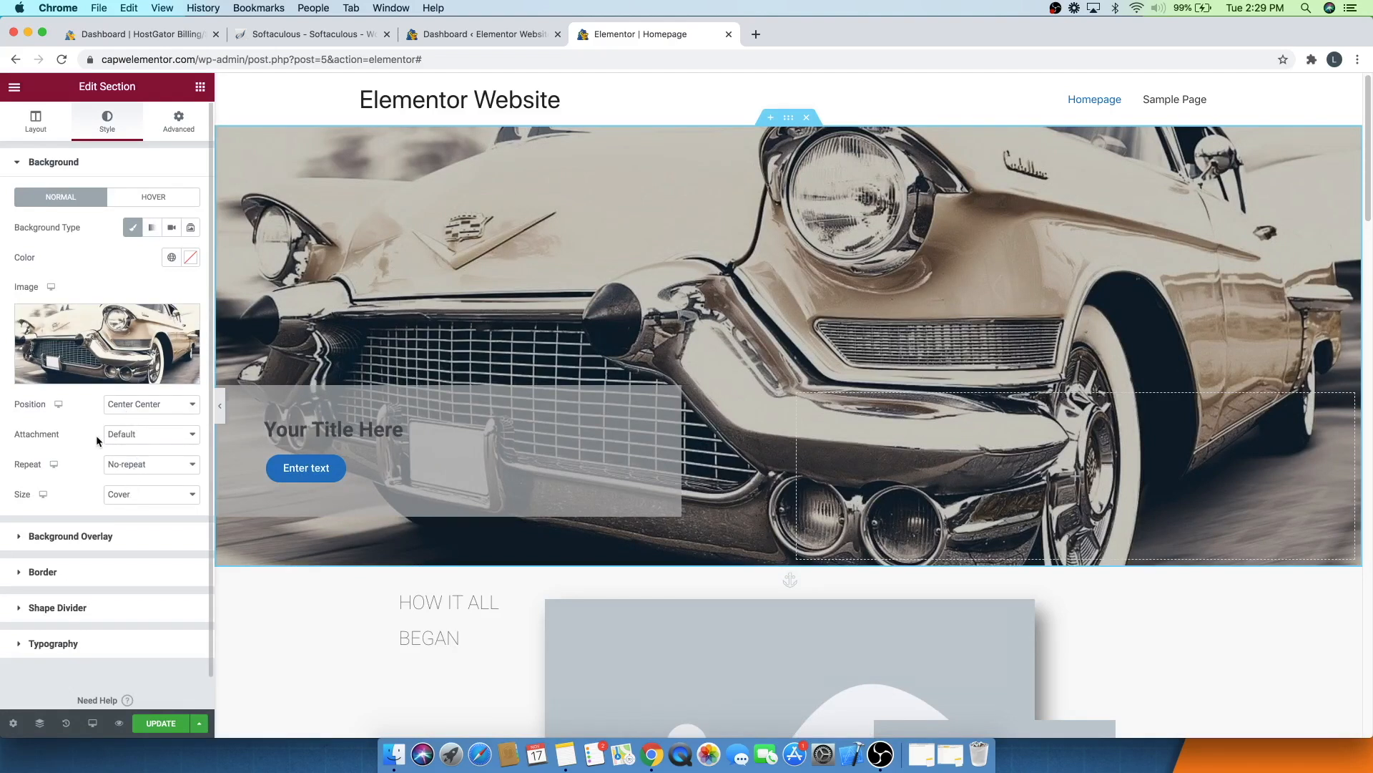
- Set the section's background overlay opacity to 0.47
click(84, 538)
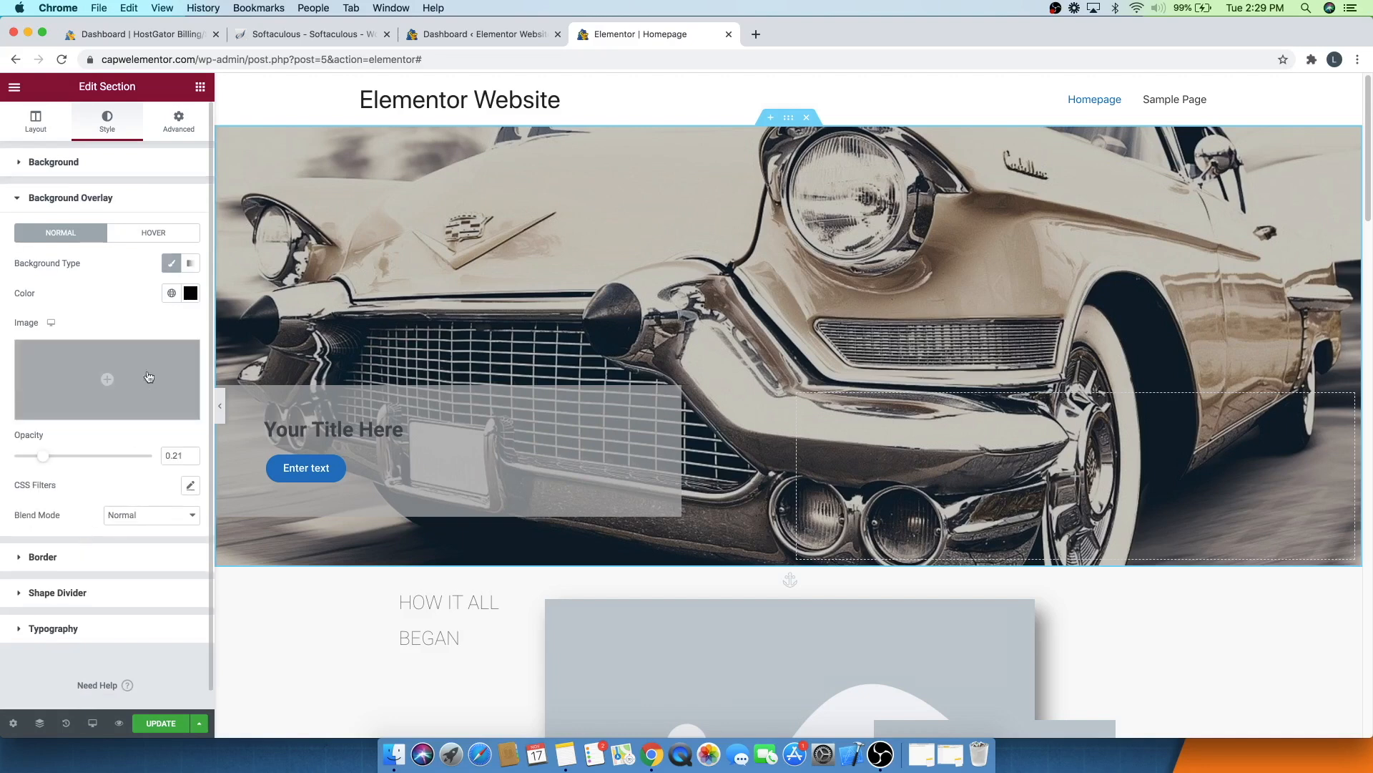
click(189, 294)
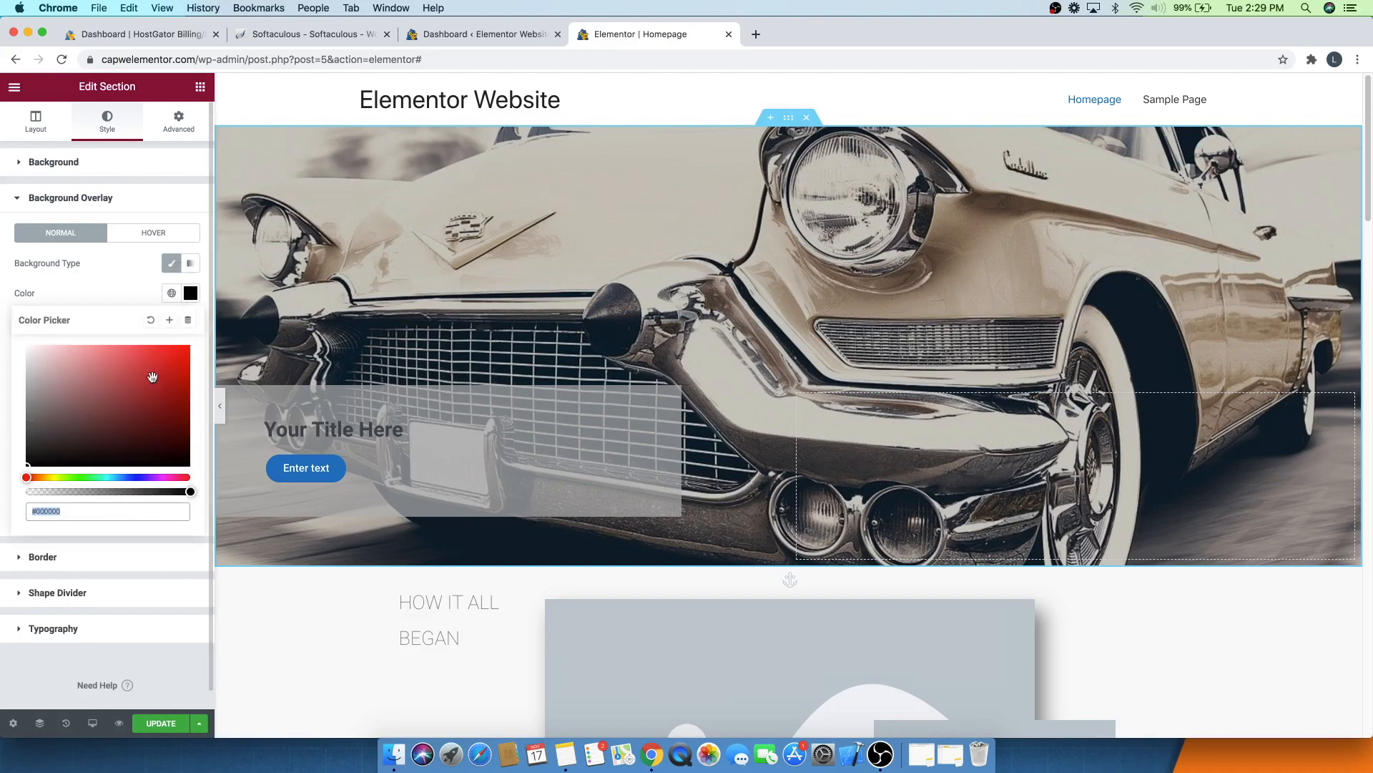
click(109, 281)
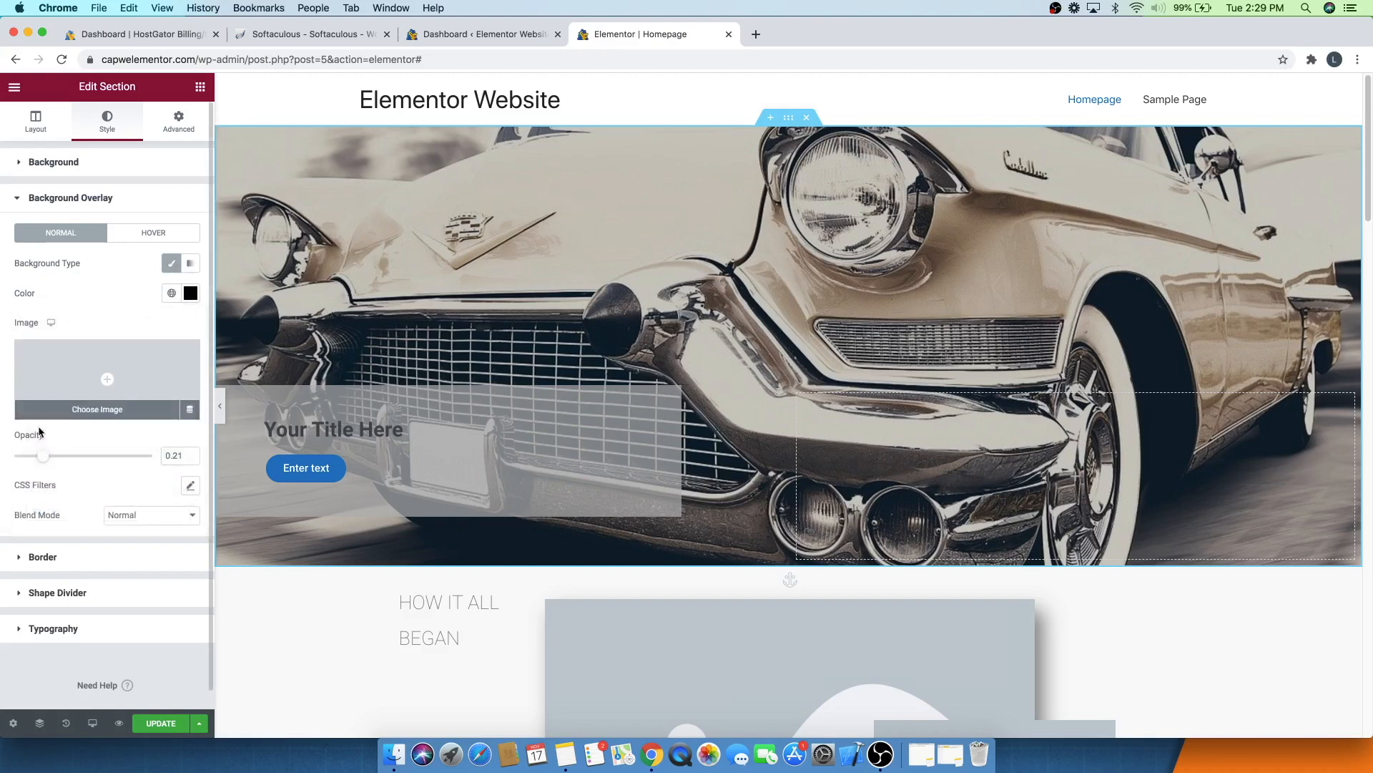
drag(43, 460, 78, 451)
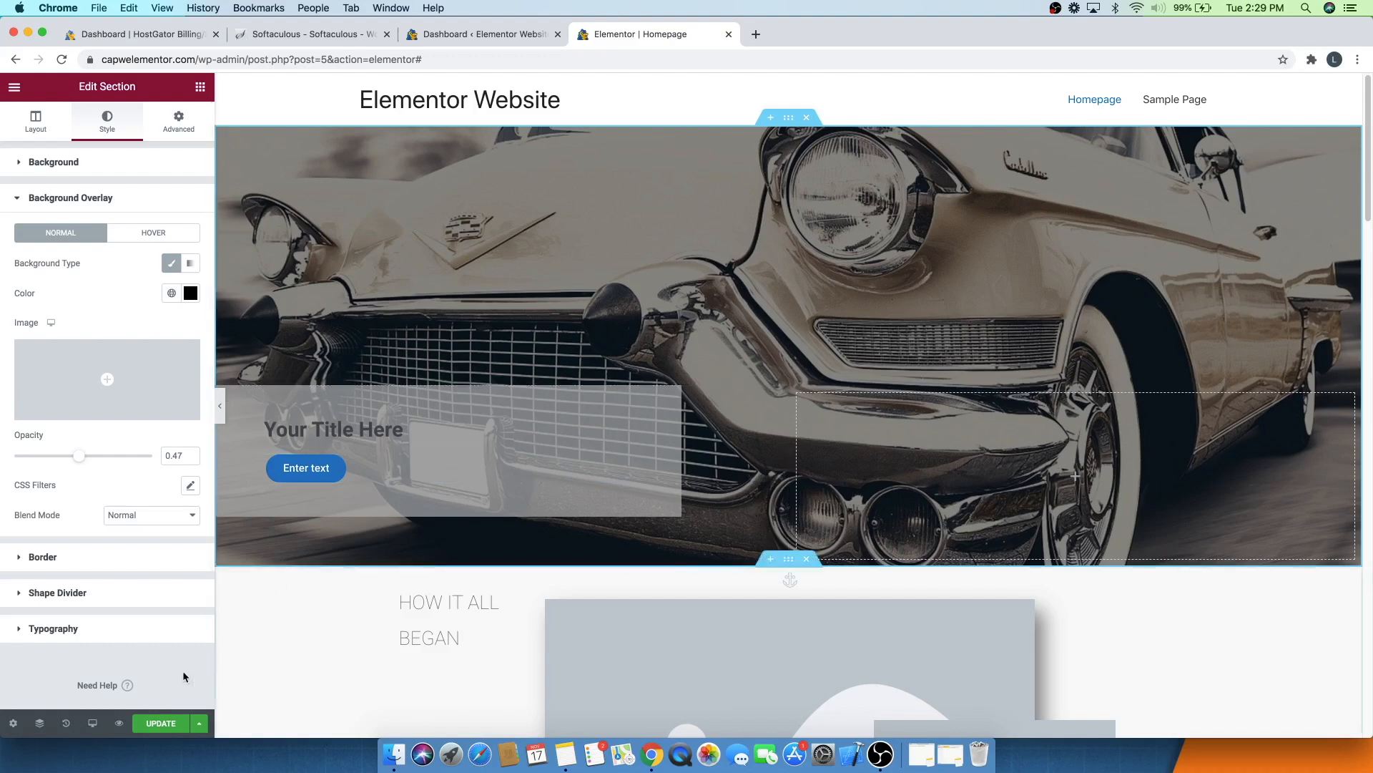
- Save the page and set the large 'How it all began' image's hover animation to Grow
click(151, 727)
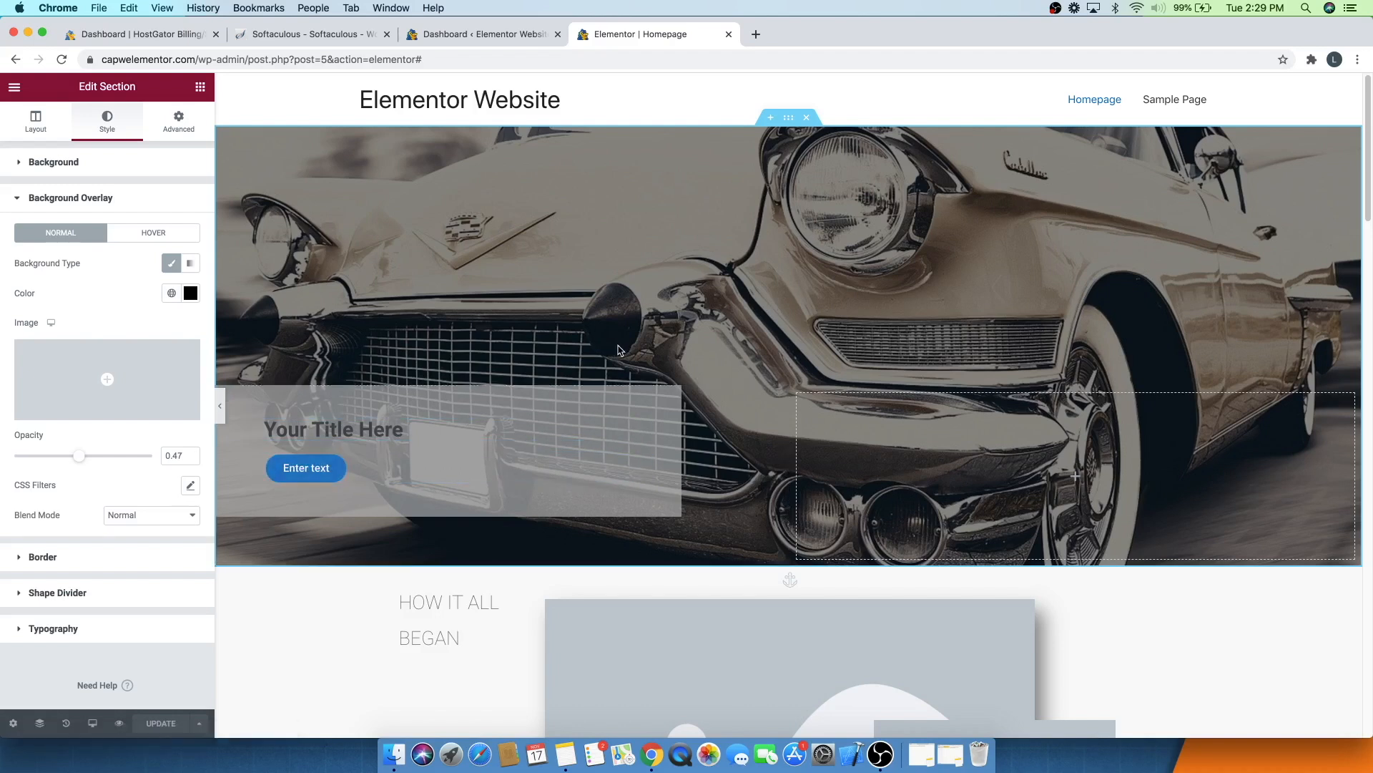
scroll(619, 349, down, 5)
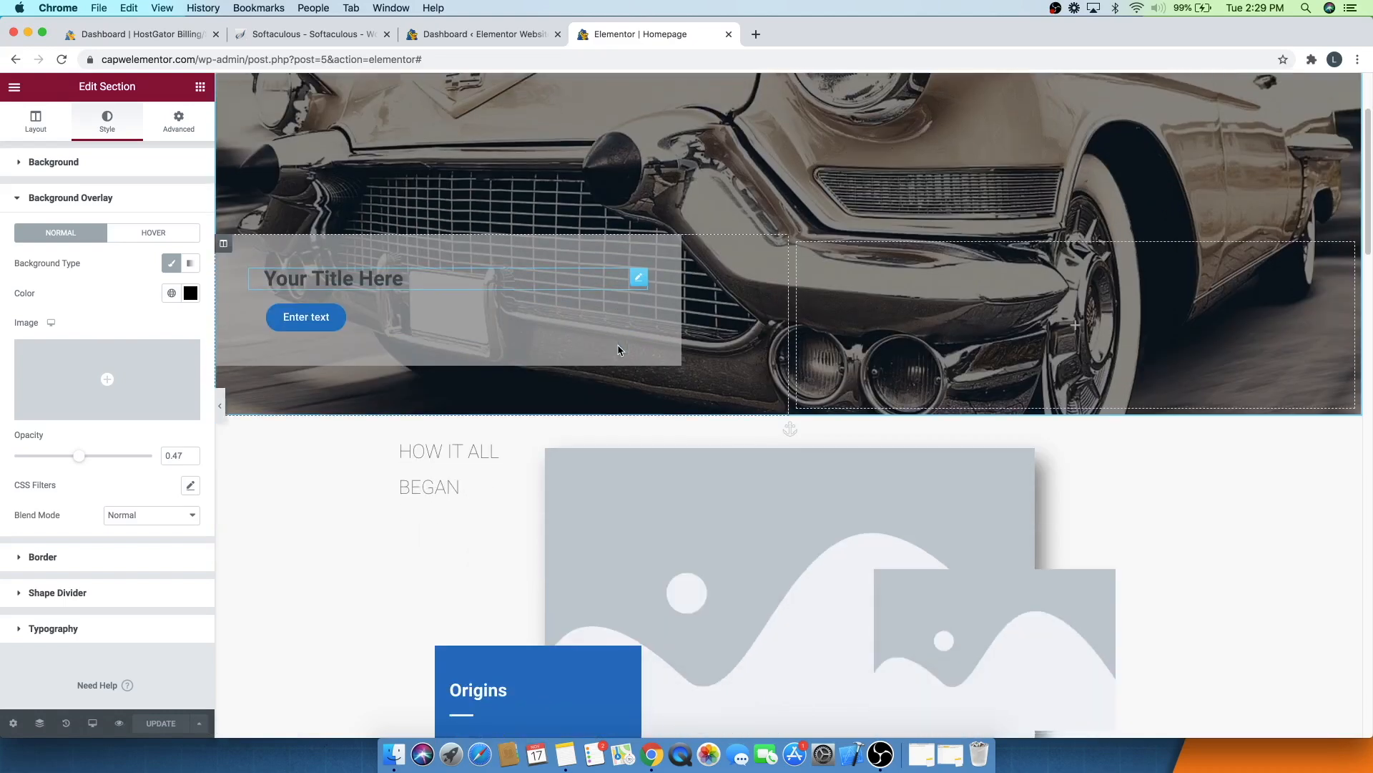
scroll(619, 349, down, 5)
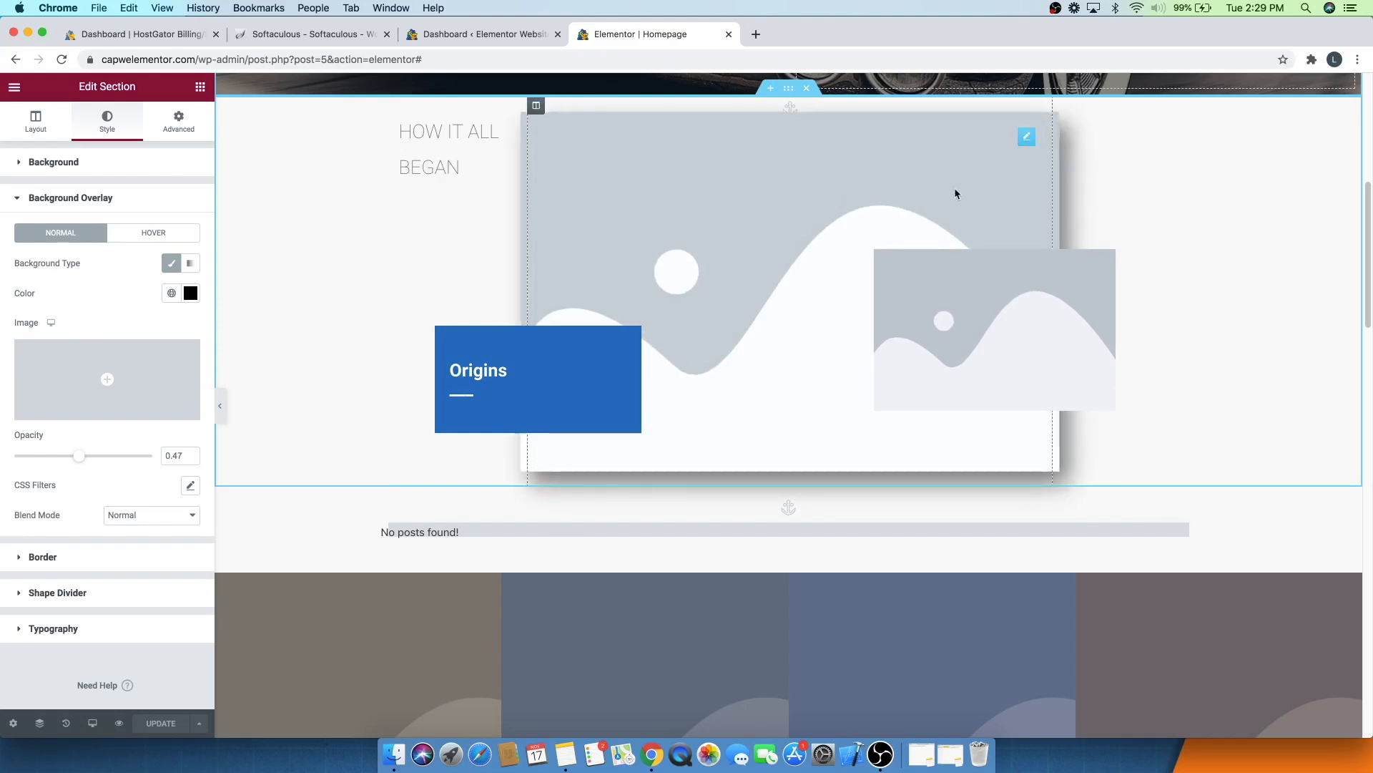
click(1026, 136)
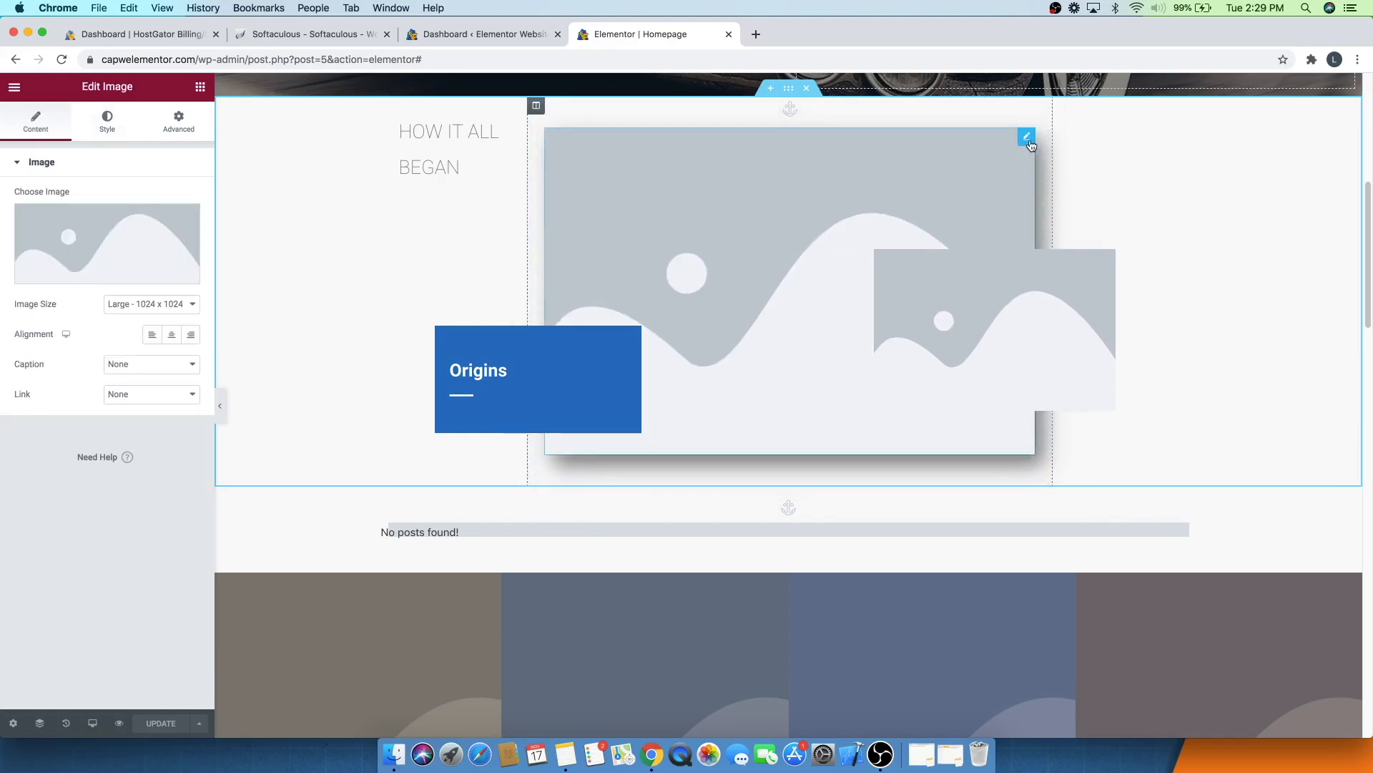
click(110, 123)
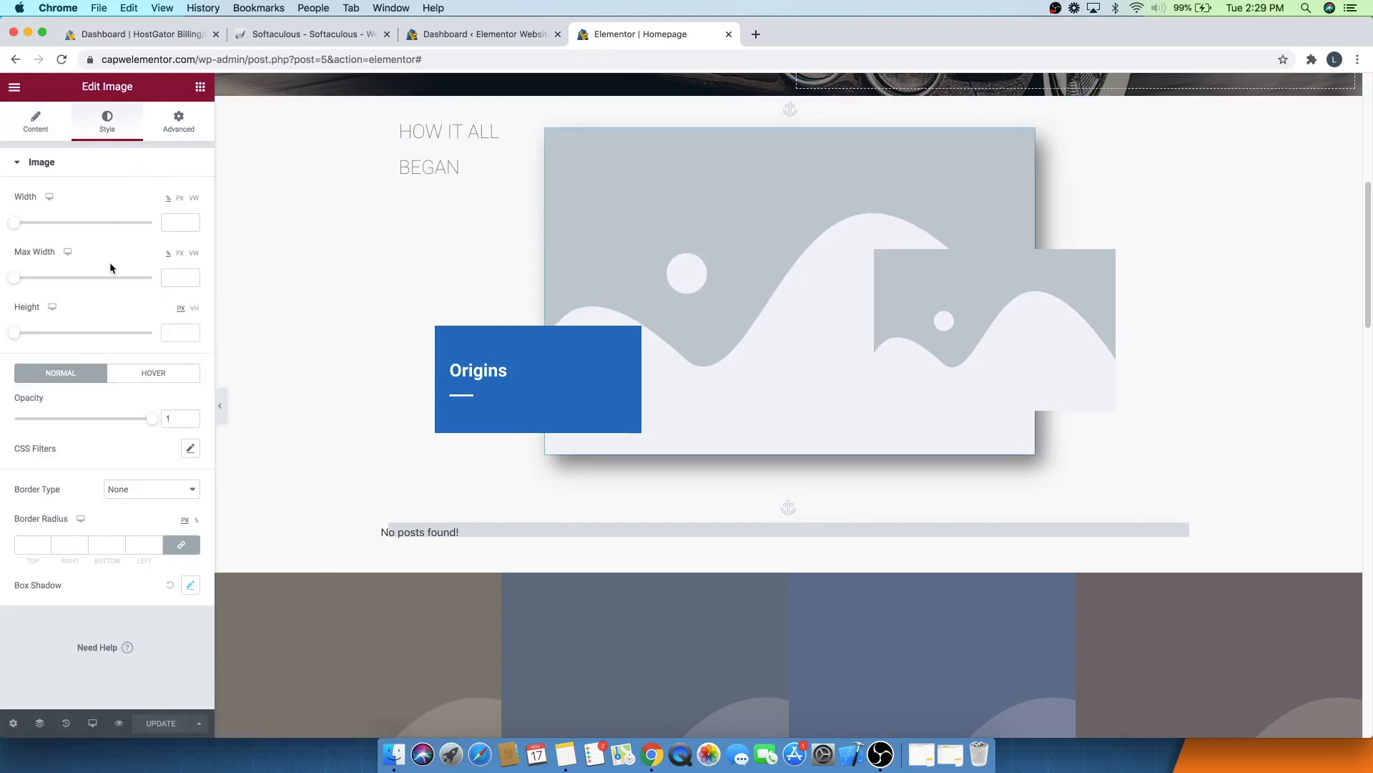
click(139, 384)
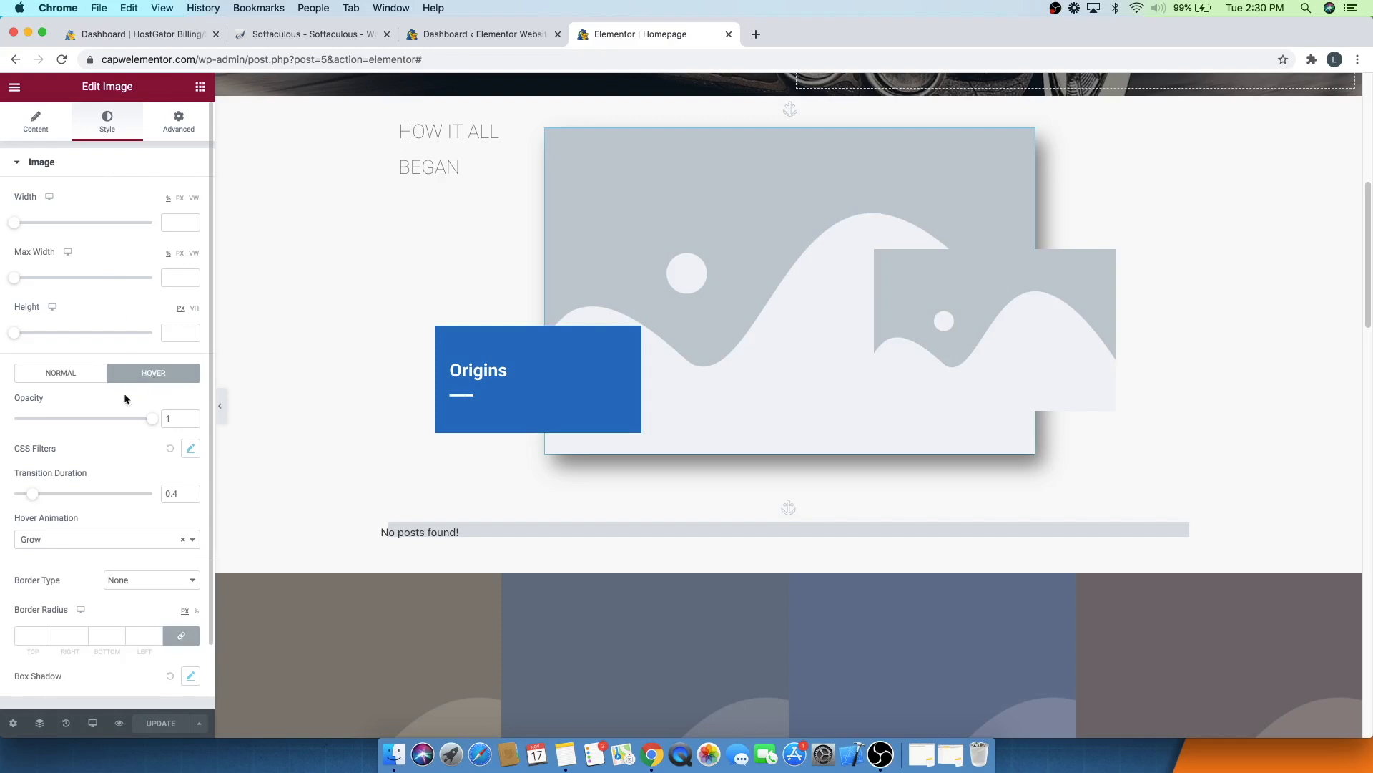
click(48, 543)
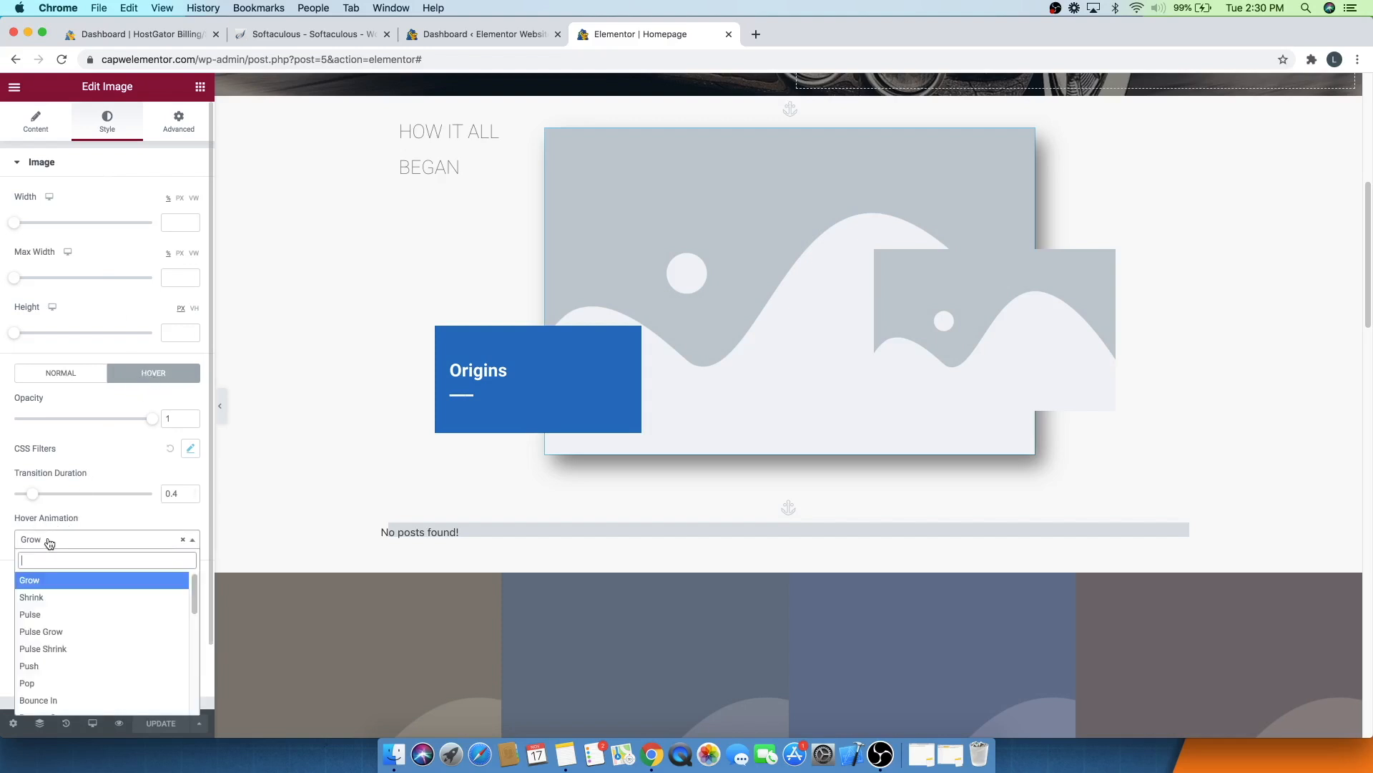
click(63, 588)
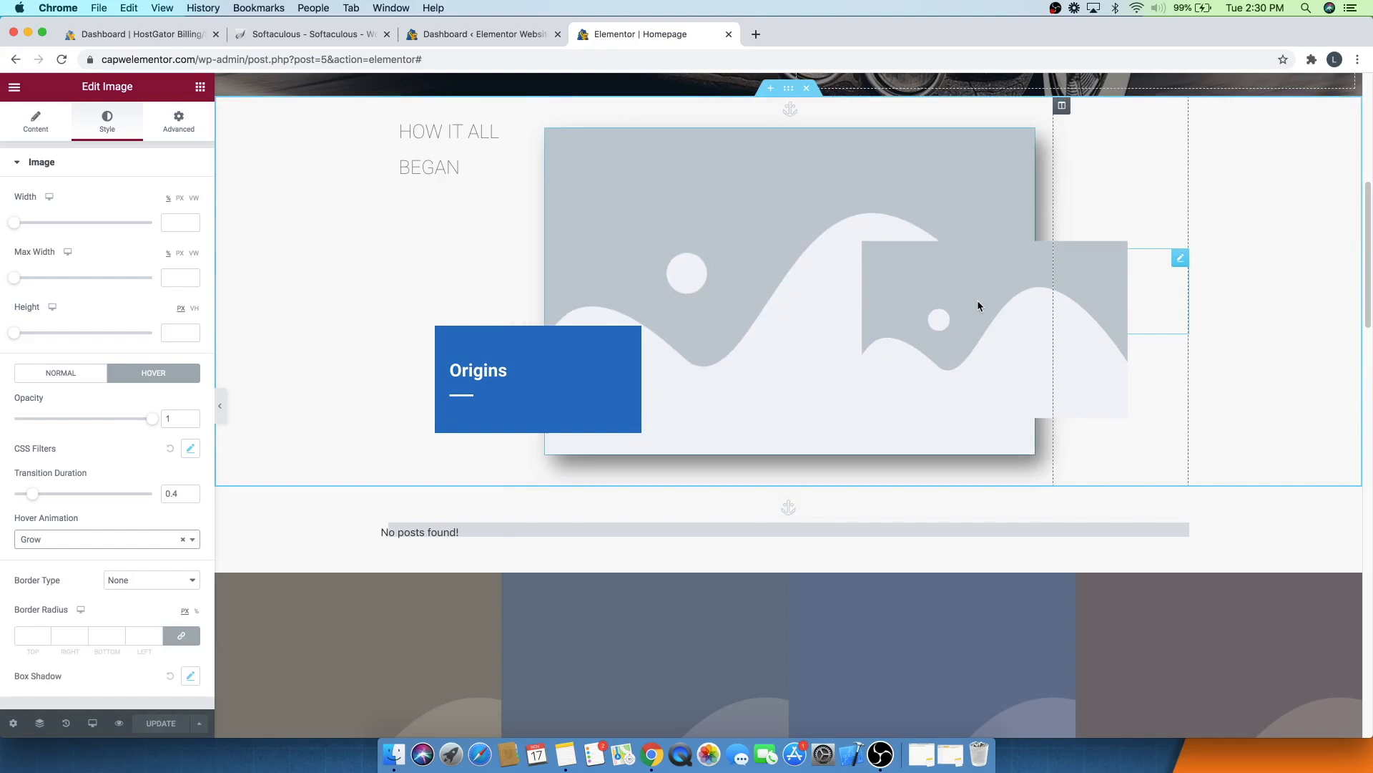
- Upload typewriter-1248088_1280.jpg and set it as the small overlapping image in the 'How it all began' section
click(1182, 259)
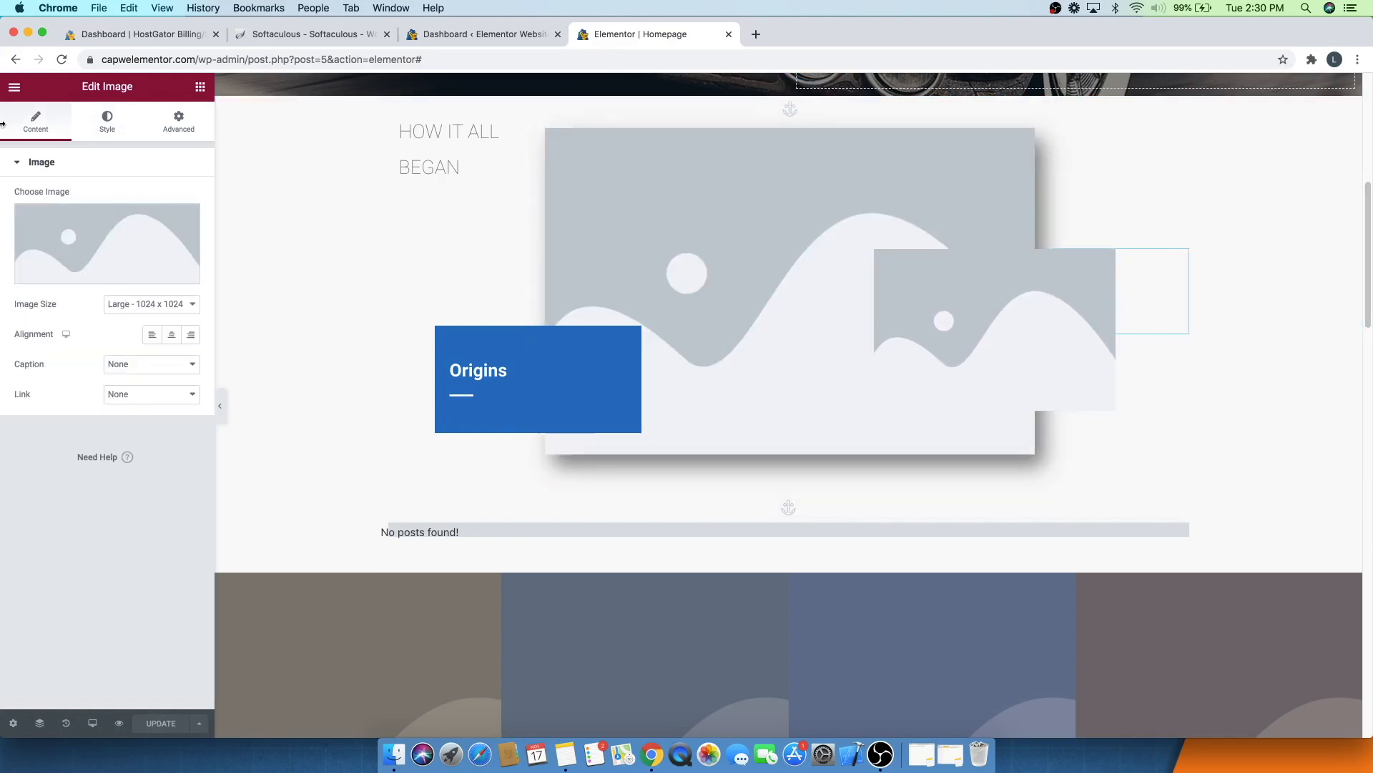
click(115, 251)
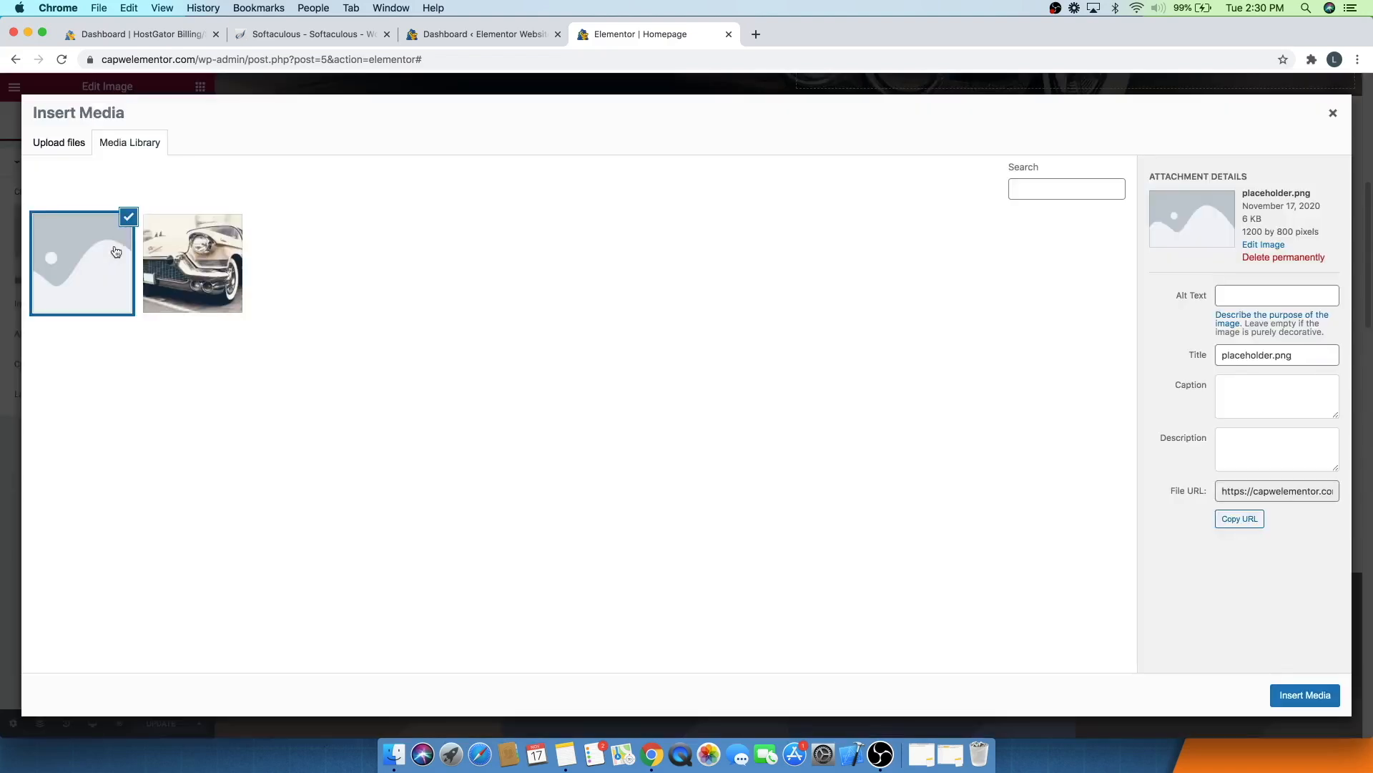
click(52, 147)
click(667, 385)
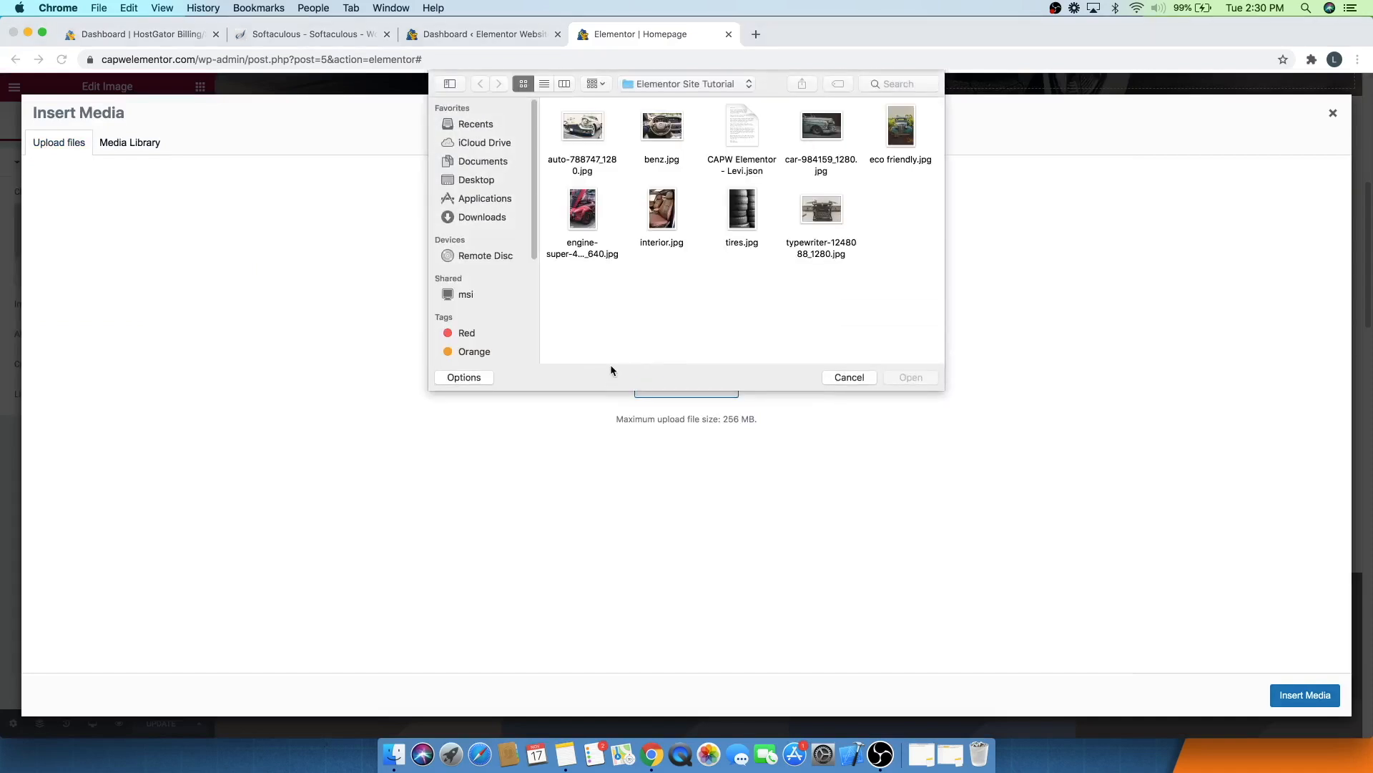
click(836, 210)
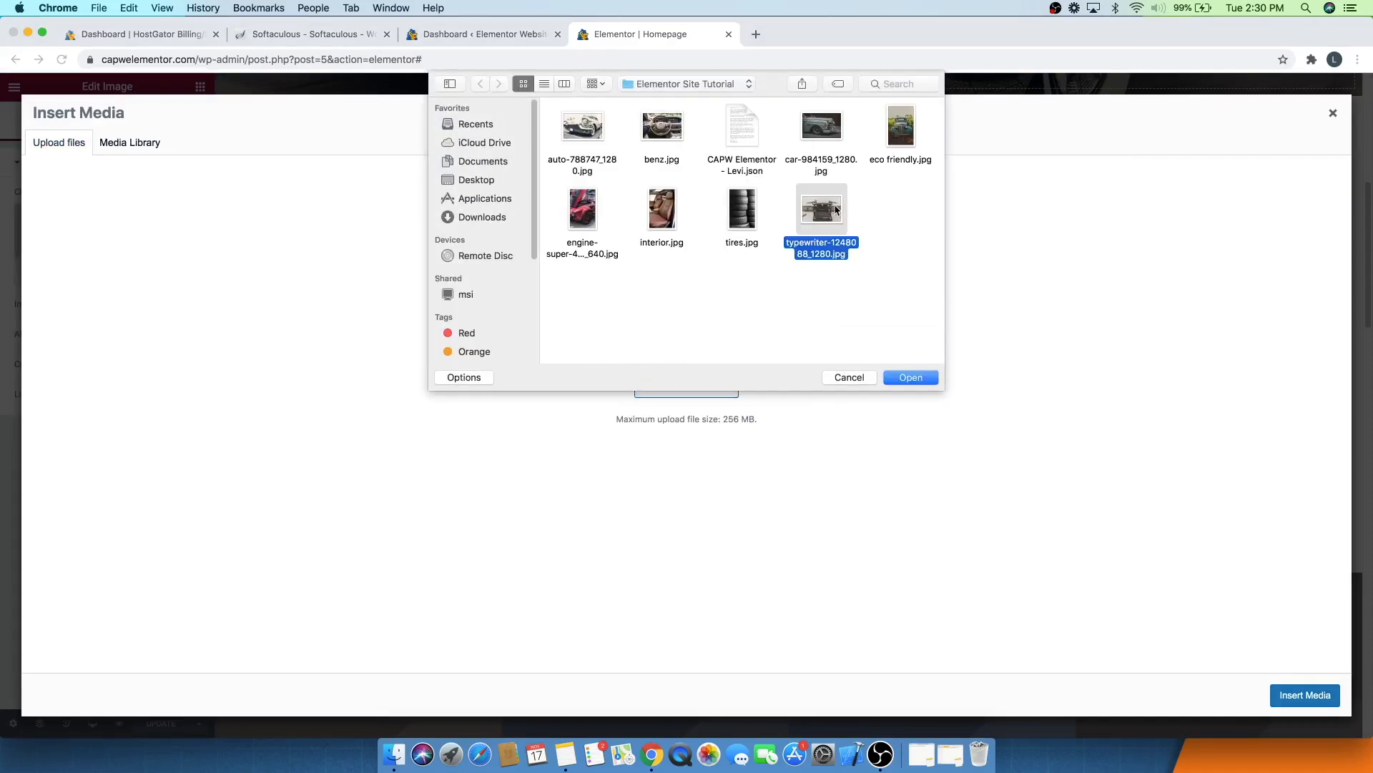
click(890, 381)
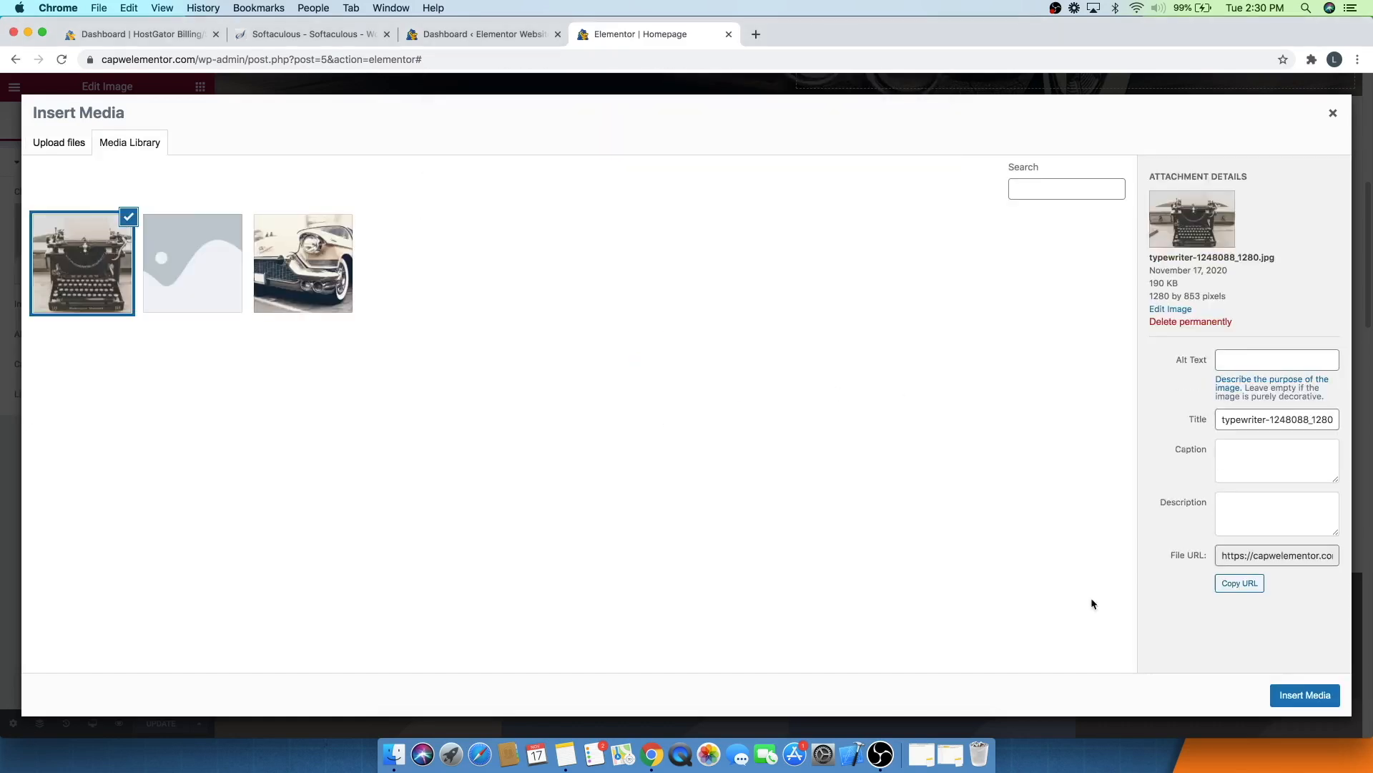
click(1303, 695)
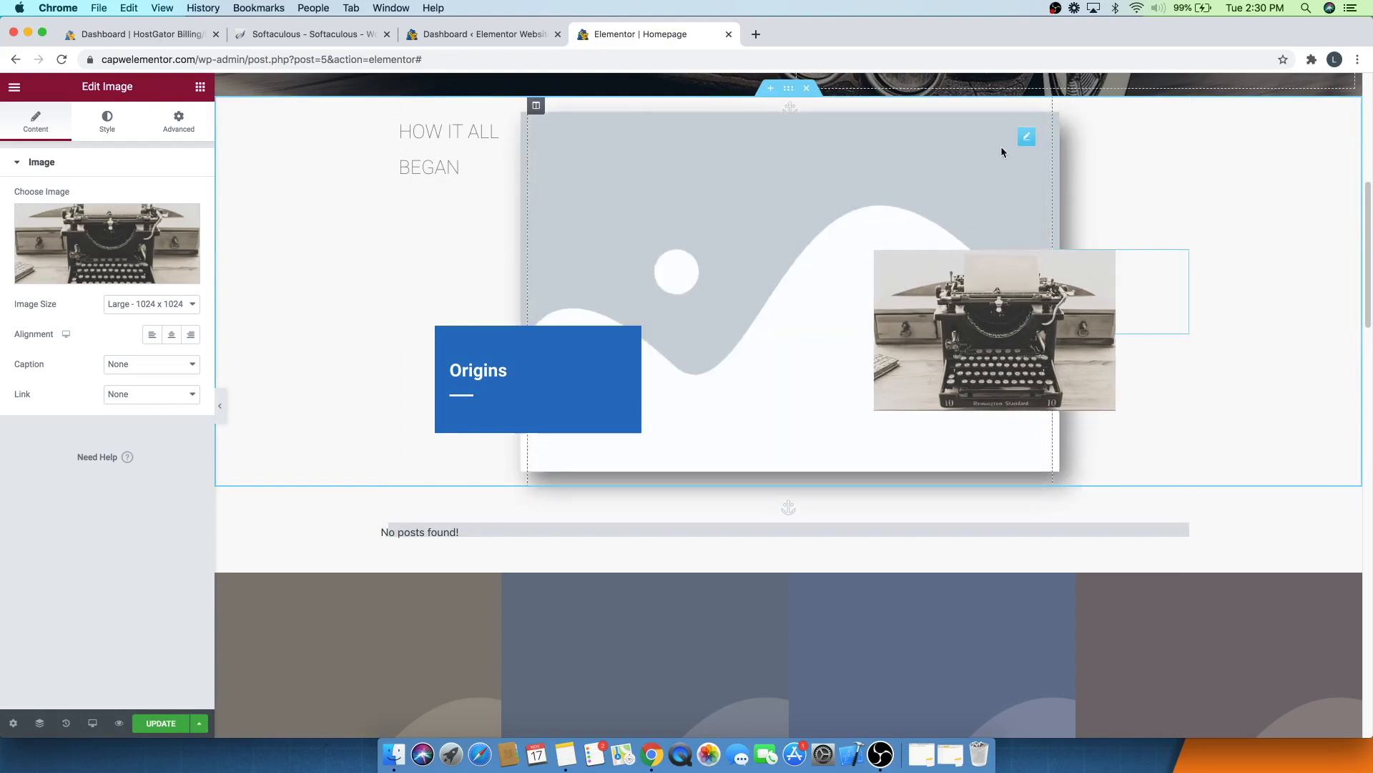
- Upload car-984159_1280.jpg and set it as the large 'How it all began' image
click(1028, 138)
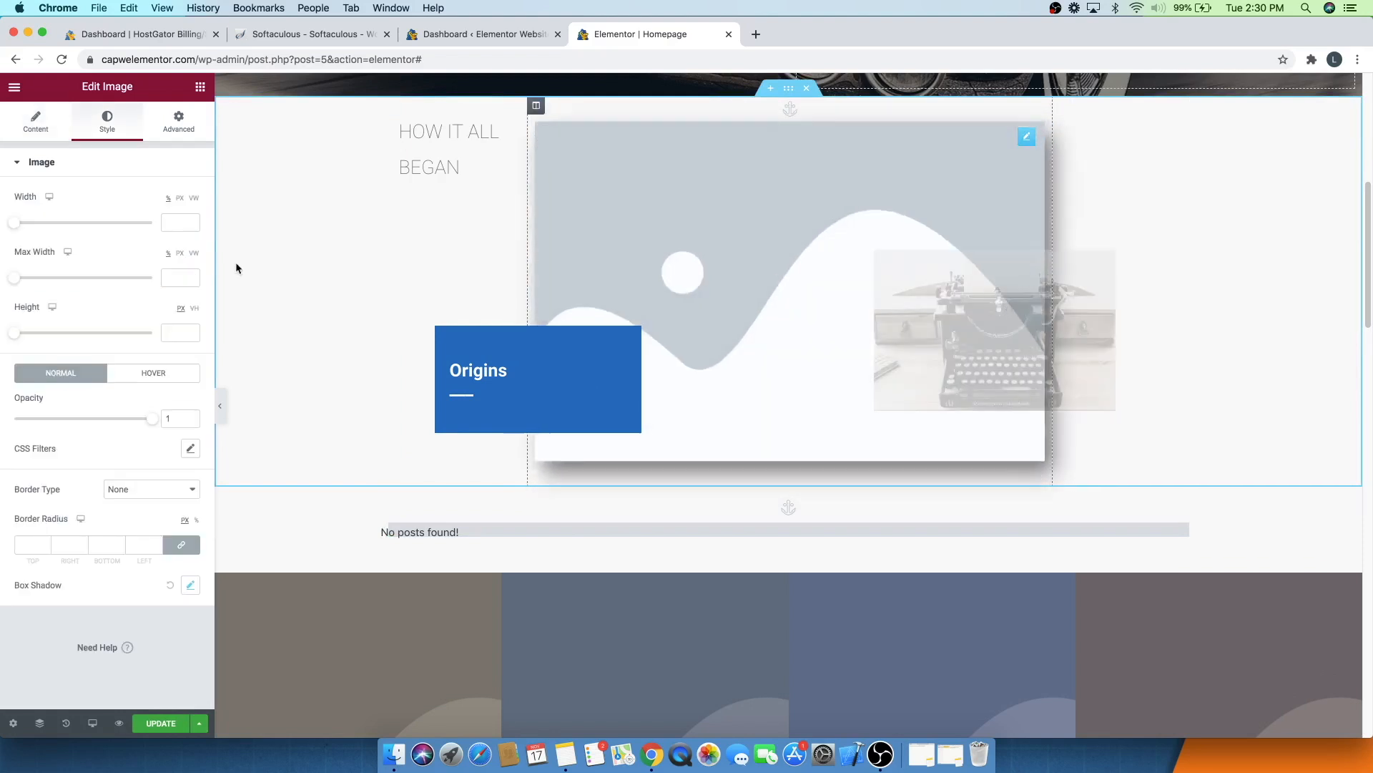
click(46, 123)
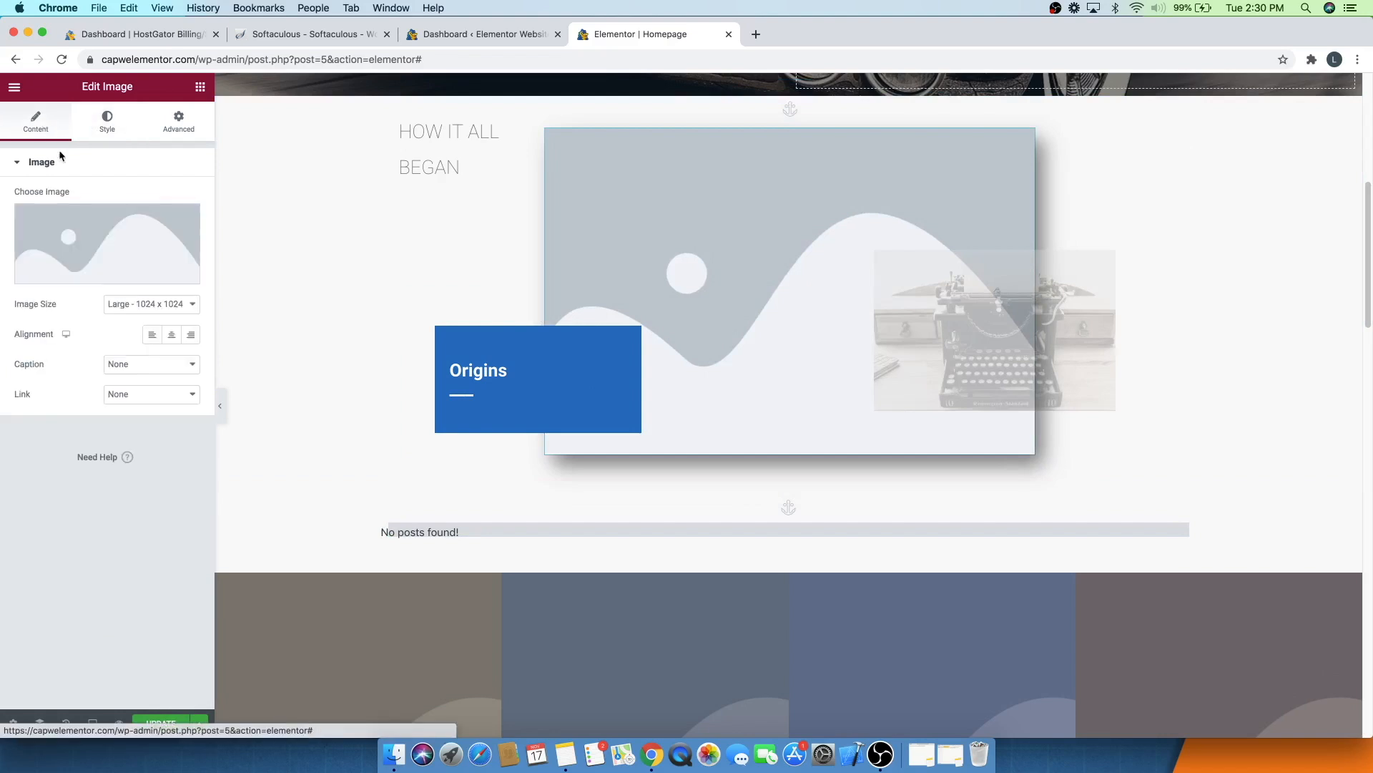
click(88, 236)
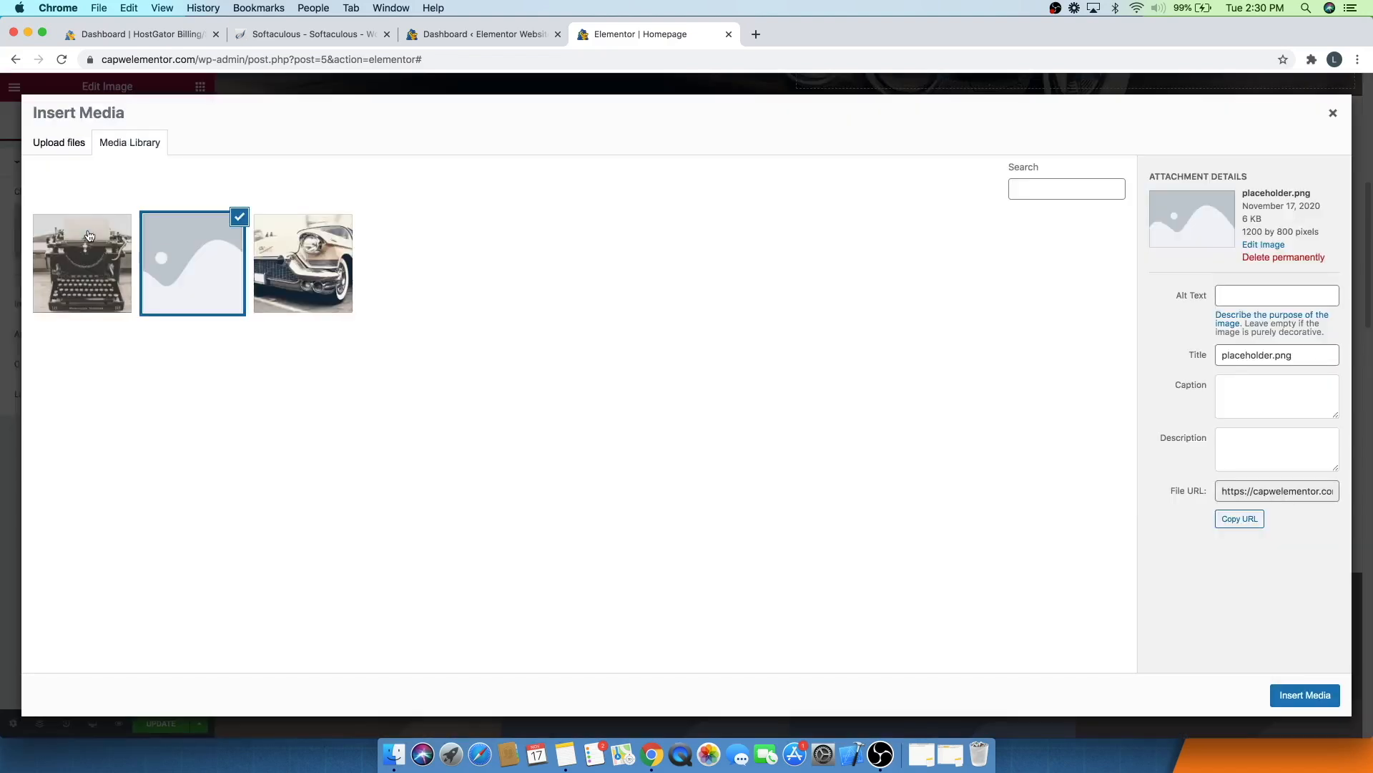
click(53, 144)
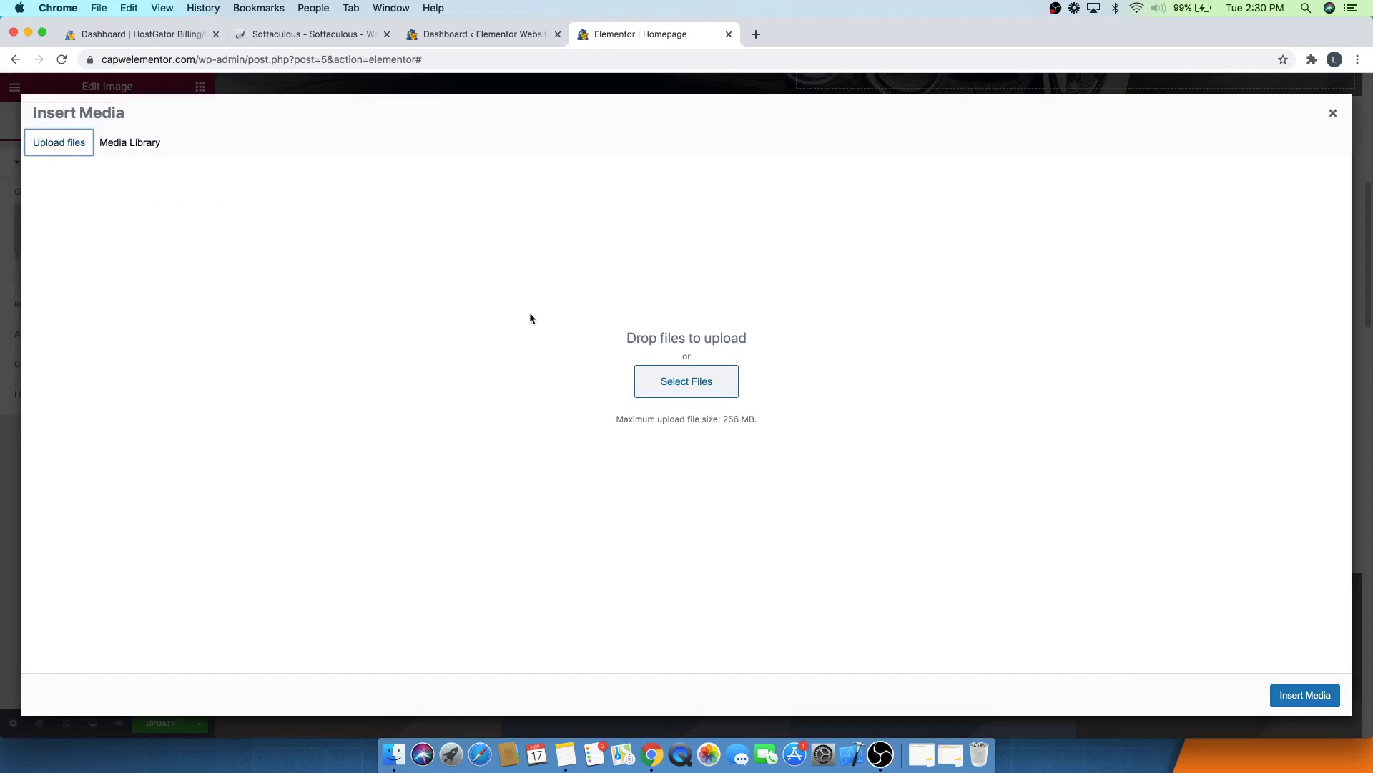
click(655, 373)
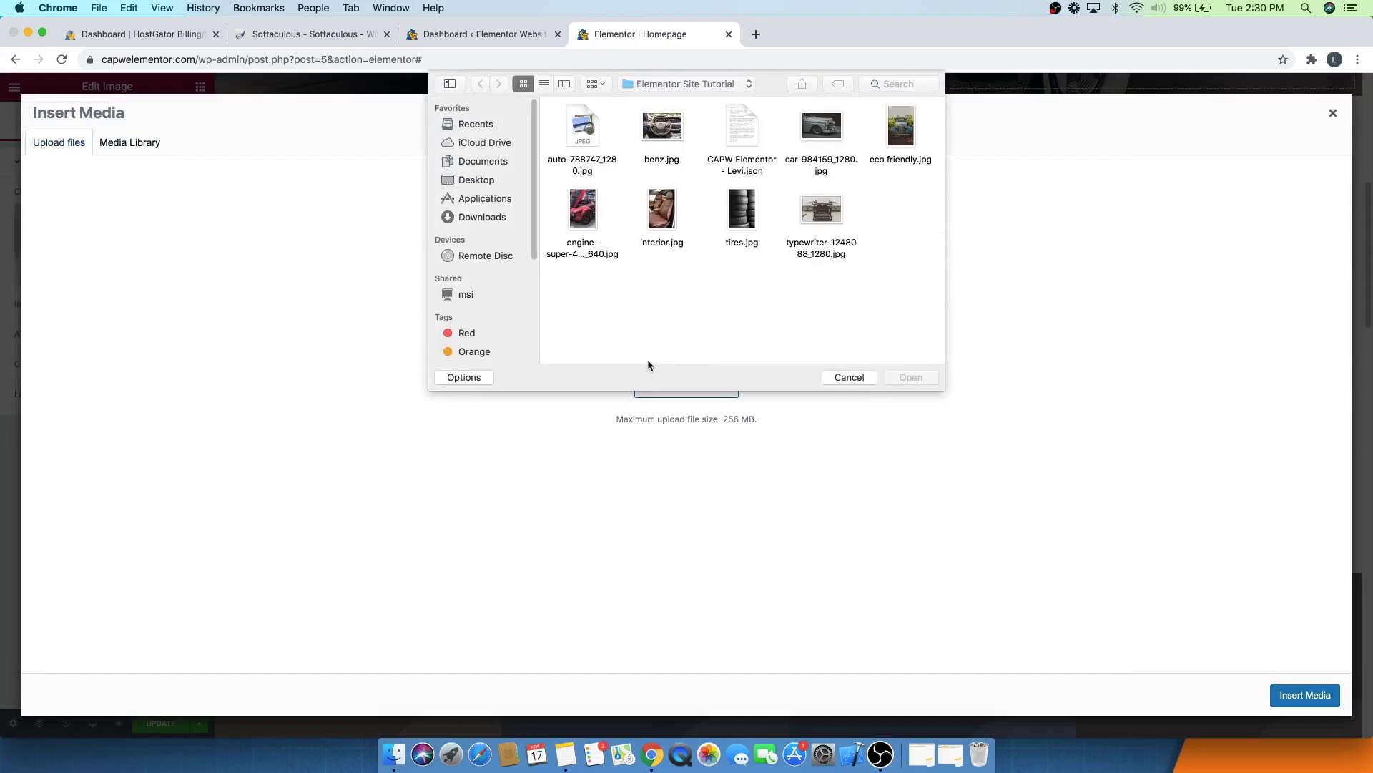
click(834, 125)
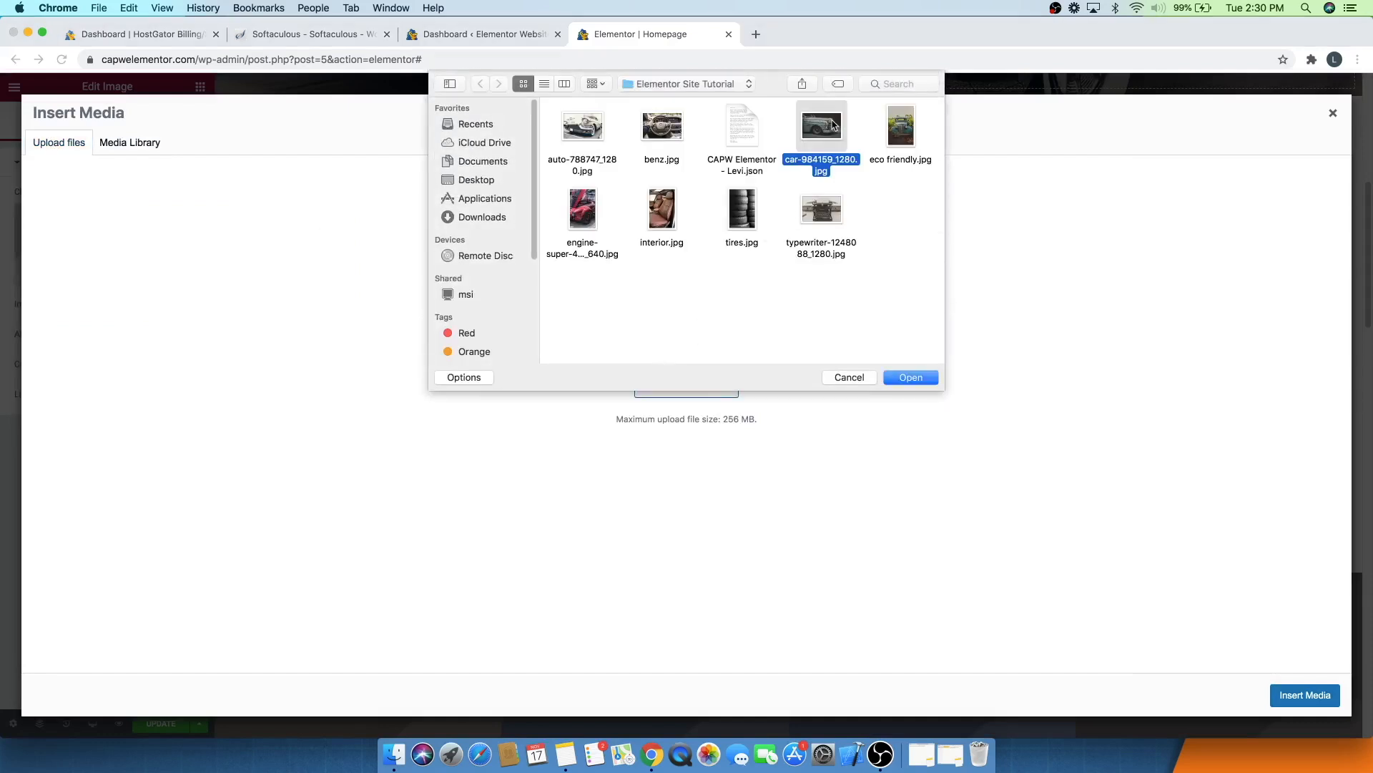
click(911, 378)
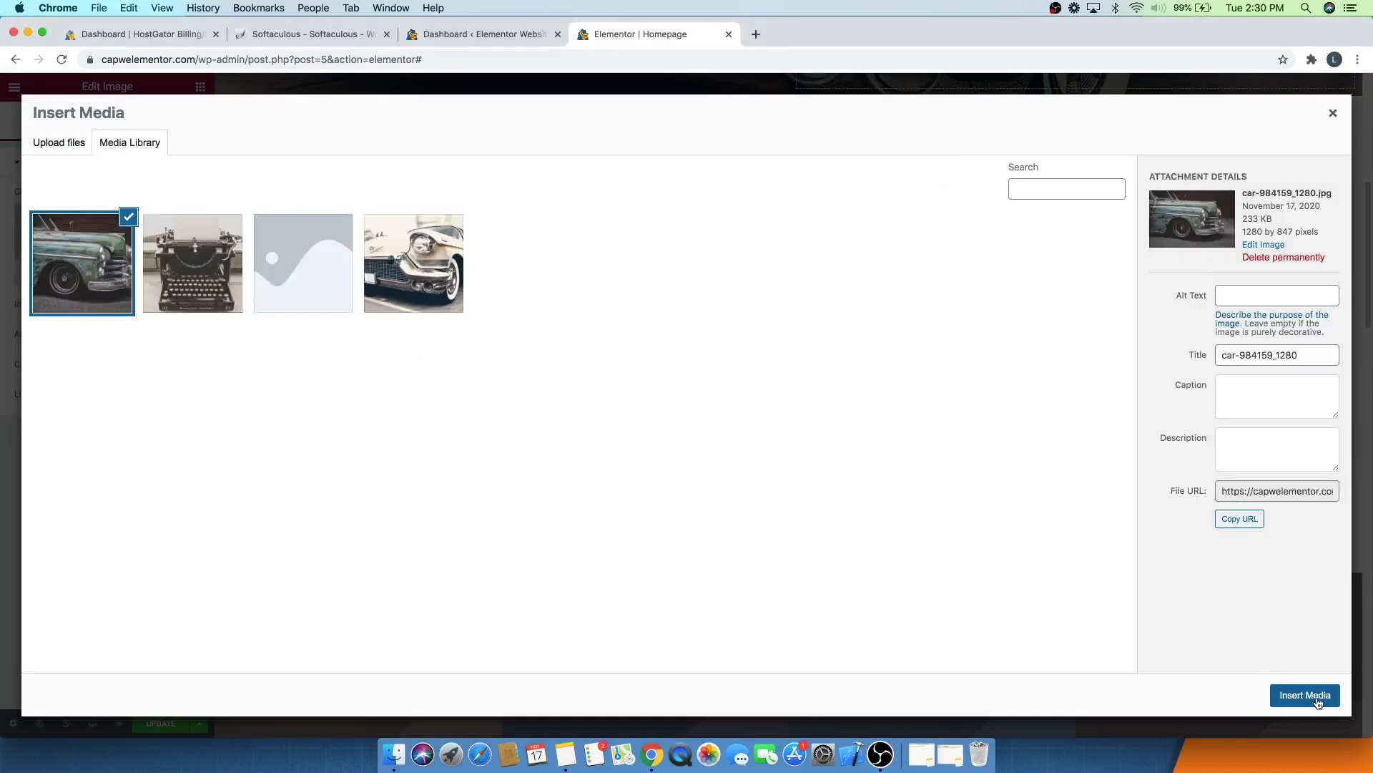
click(1318, 701)
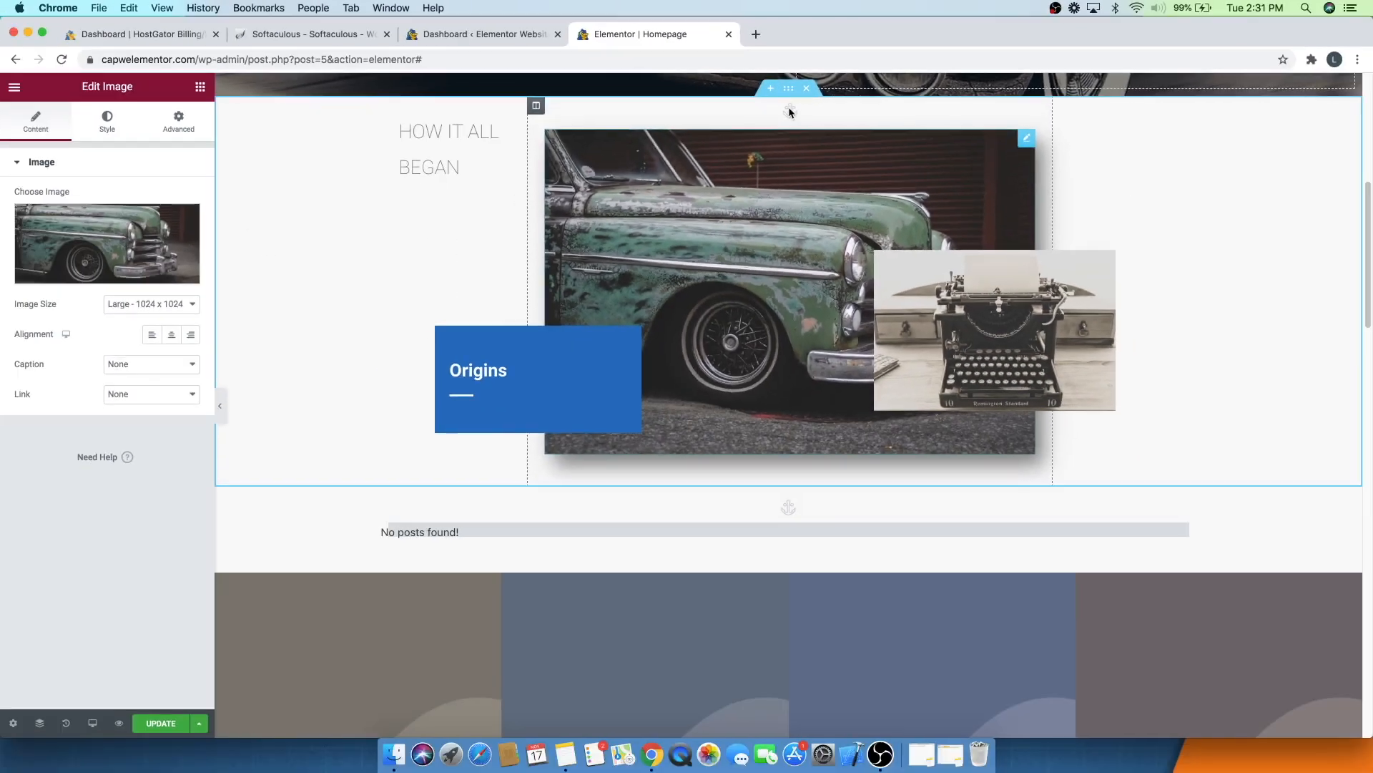
- Search the widgets for the Menu Anchor and inspect the existing anchor's ID above the posts section
click(201, 87)
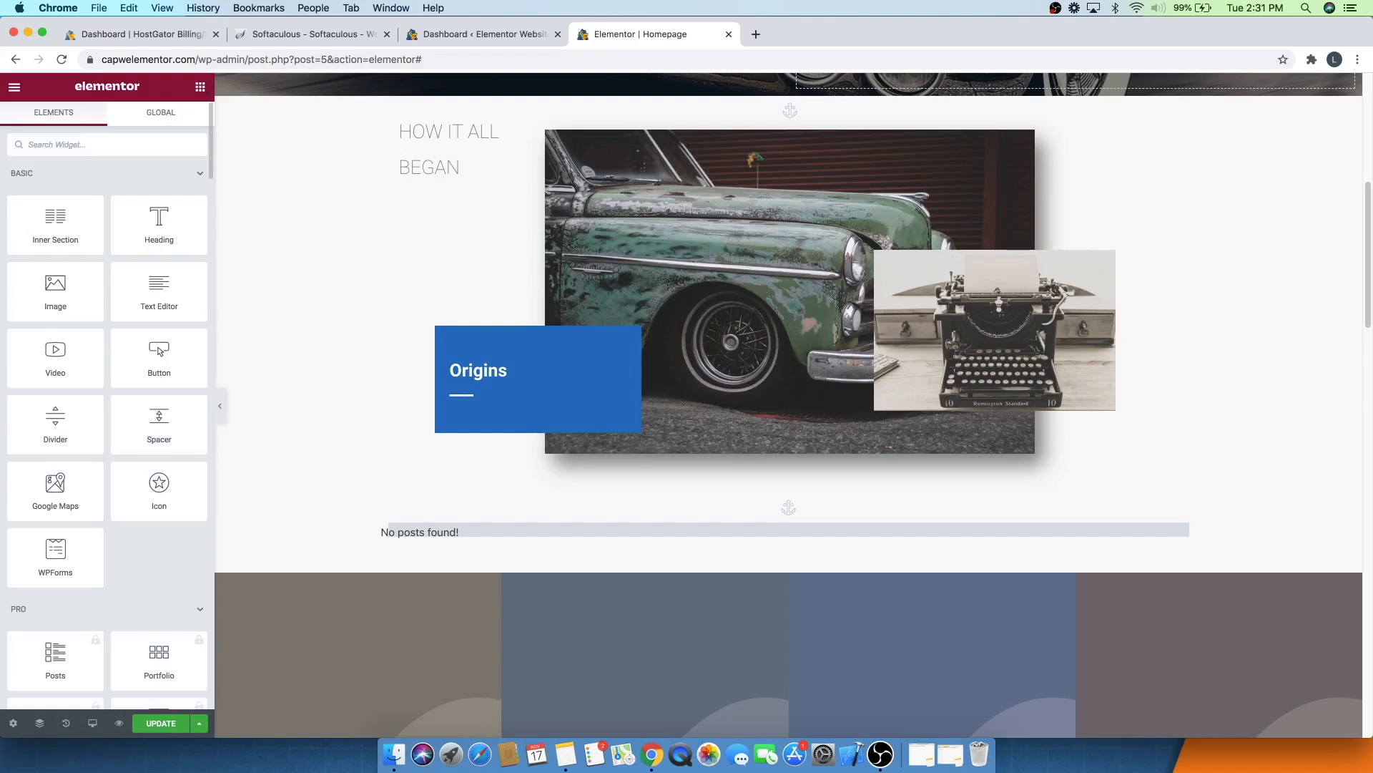
text(anchor)
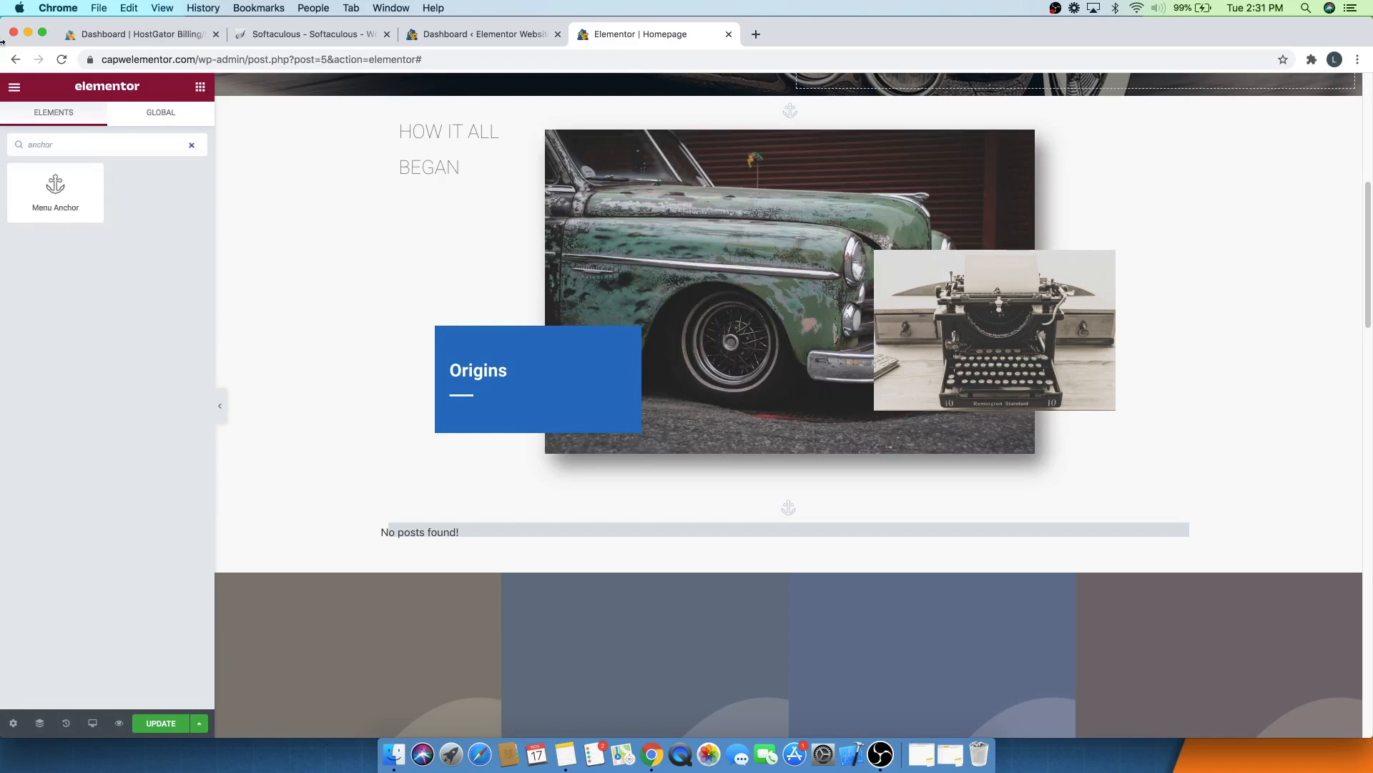
mouse_move(44, 187)
mouse_down()
mouse_move(397, 263)
mouse_move(719, 257)
mouse_move(774, 398)
mouse_move(773, 455)
mouse_move(755, 211)
mouse_move(347, 266)
mouse_move(32, 254)
mouse_move(1, 208)
mouse_move(74, 203)
mouse_move(26, 205)
mouse_up()
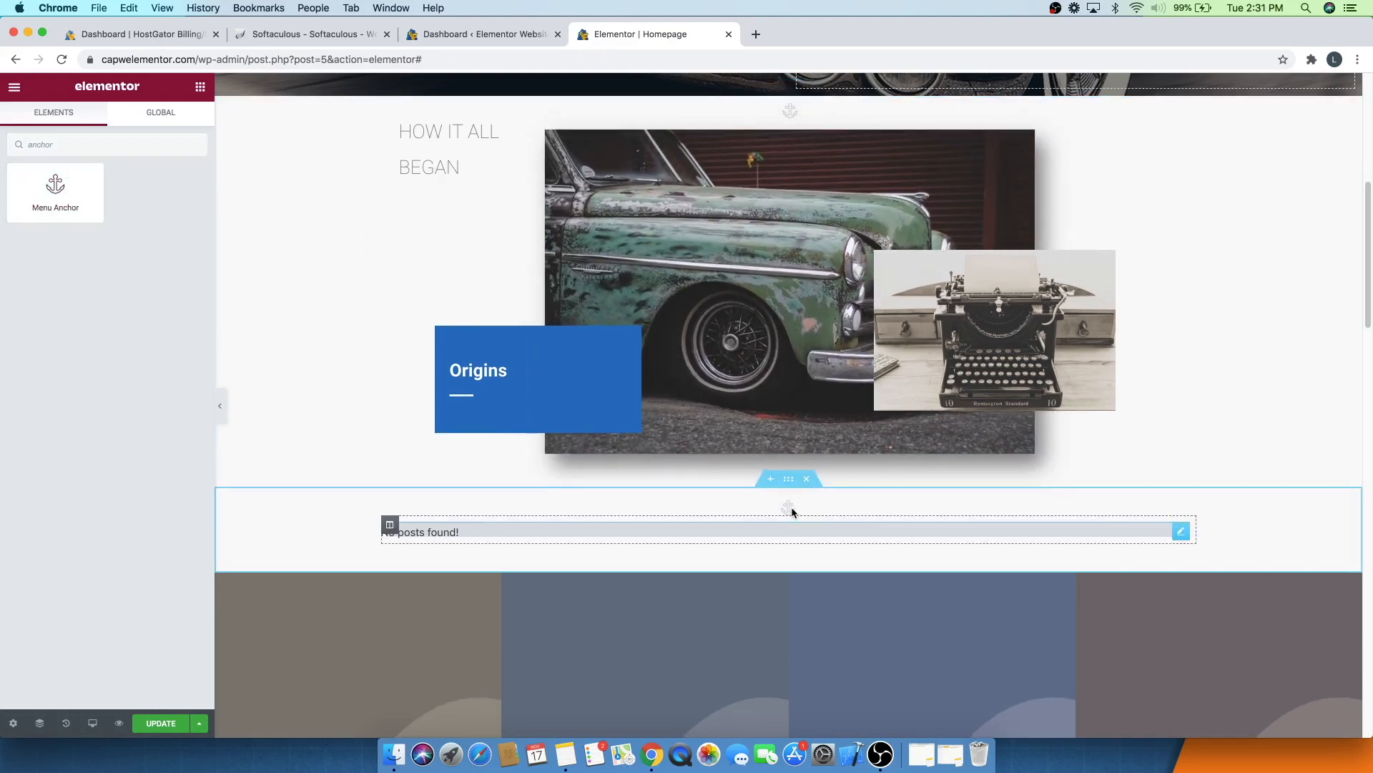
click(790, 509)
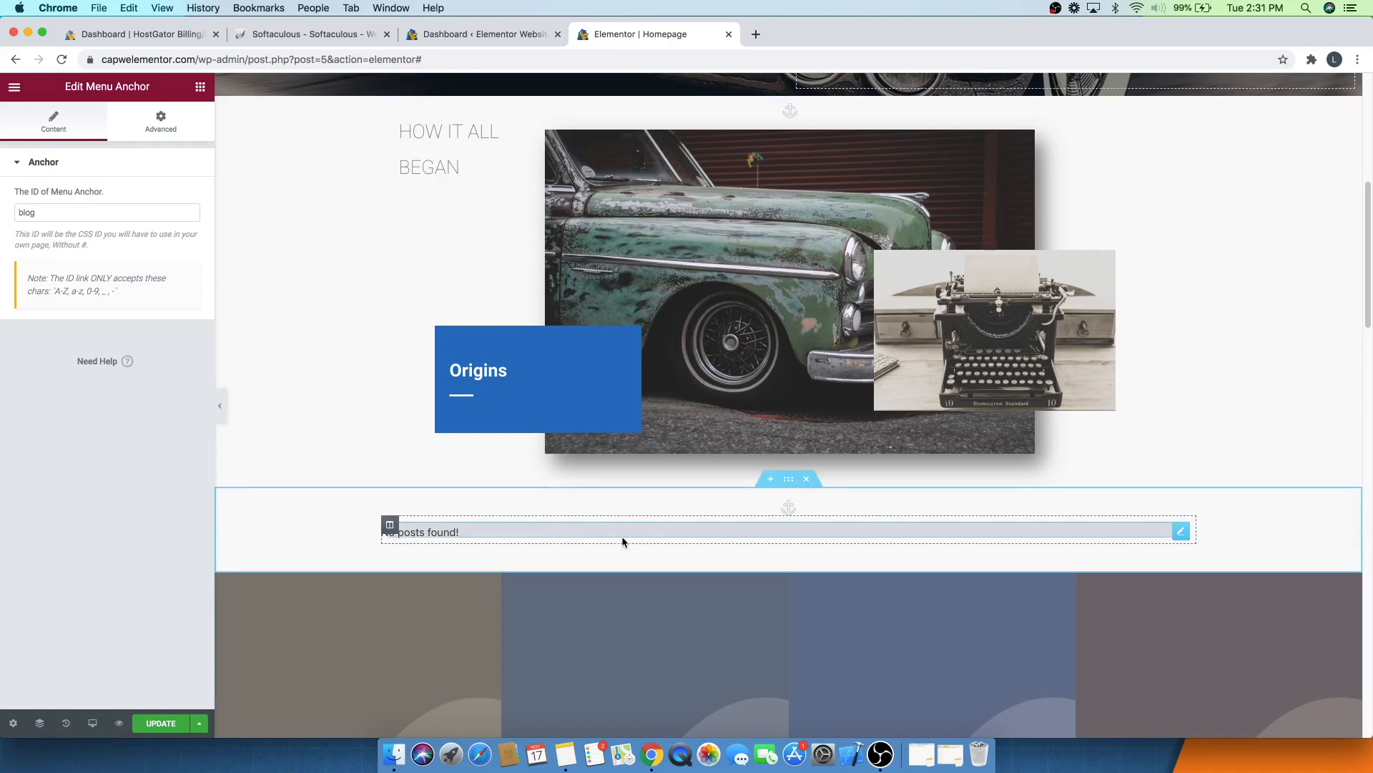
double_click(48, 215)
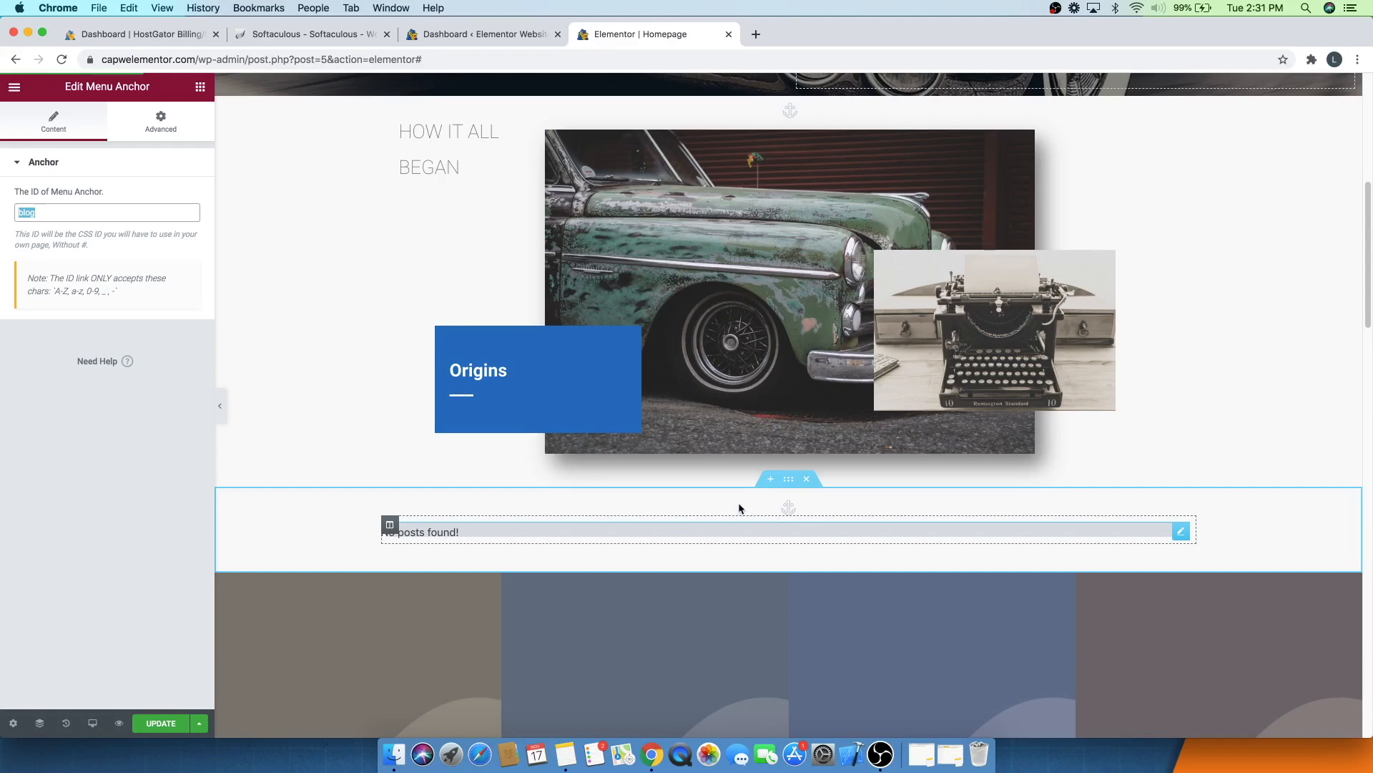
scroll(740, 508, up, 7)
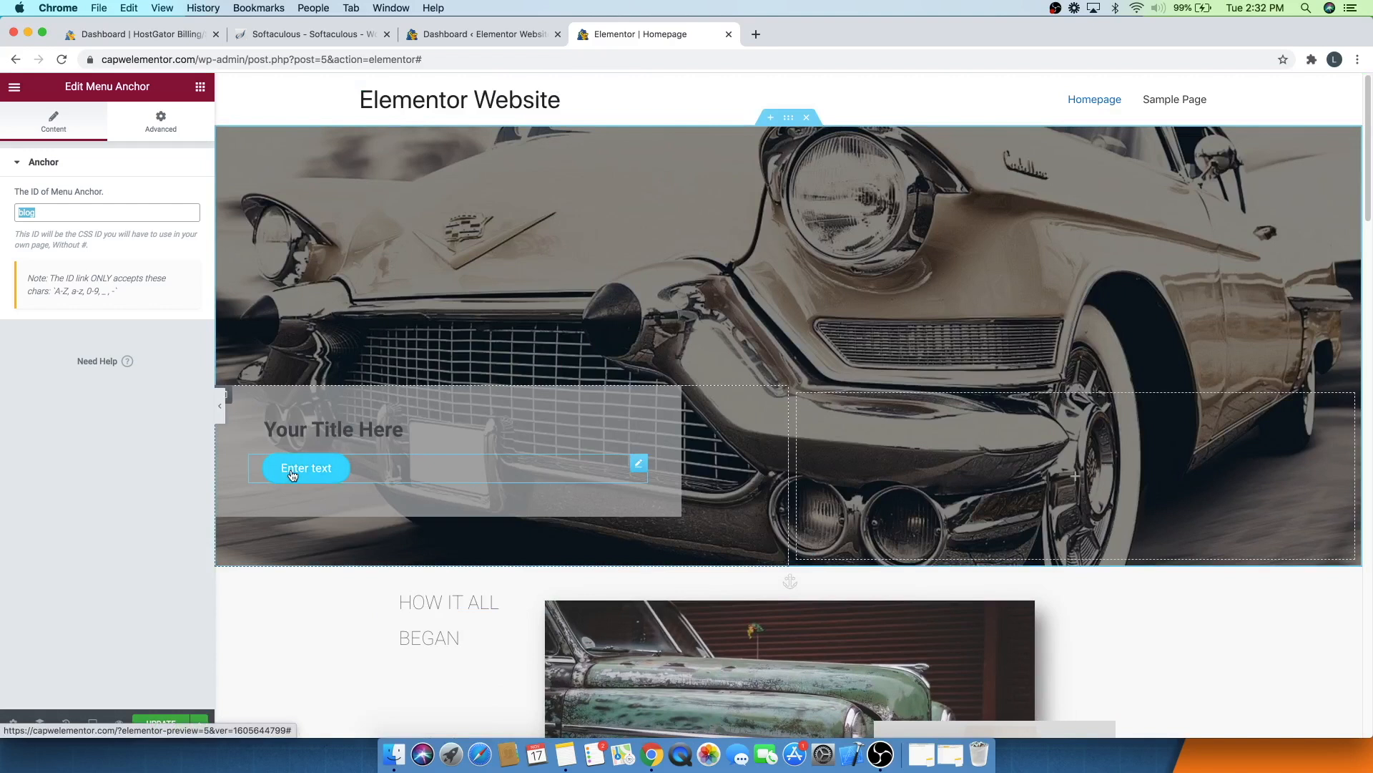
- Set the hero button's link to #blog and update the page
click(636, 465)
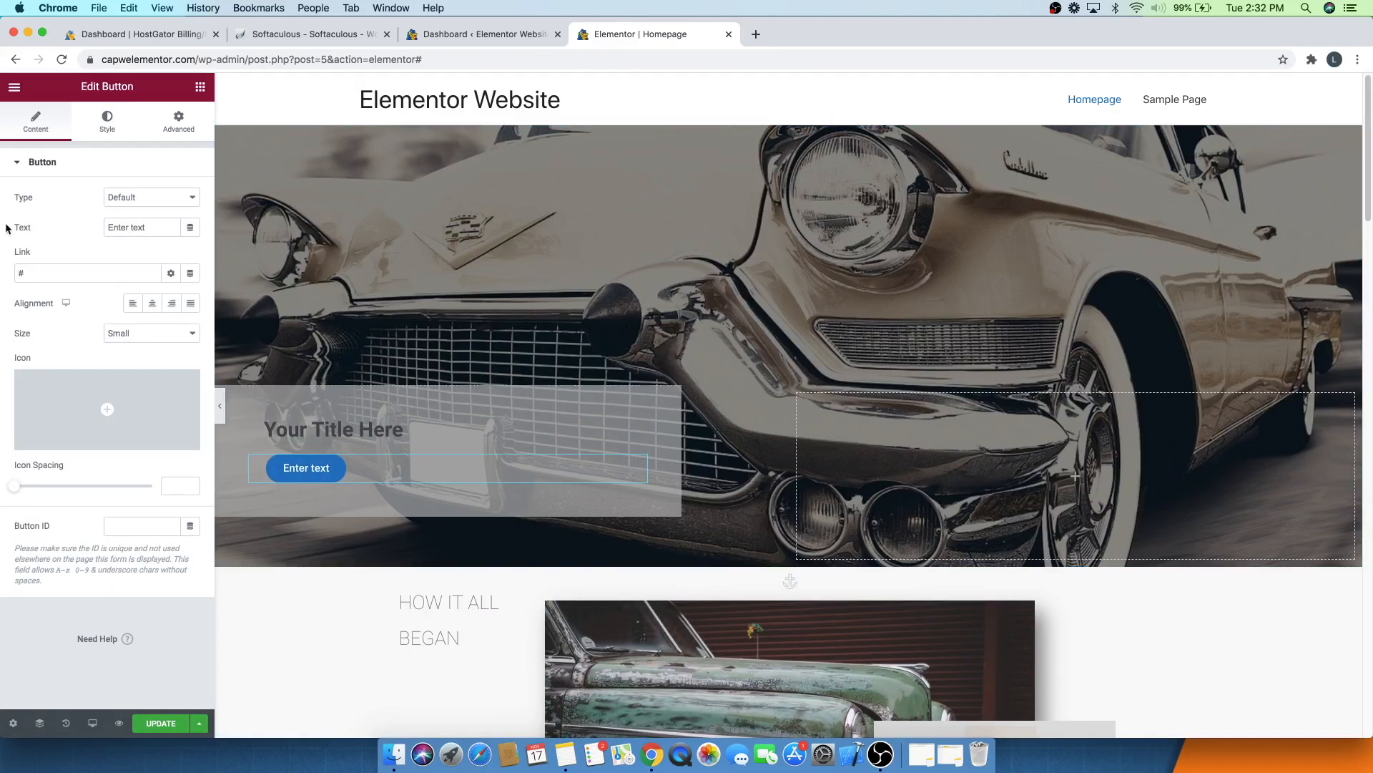
click(27, 276)
key(BackSpace)
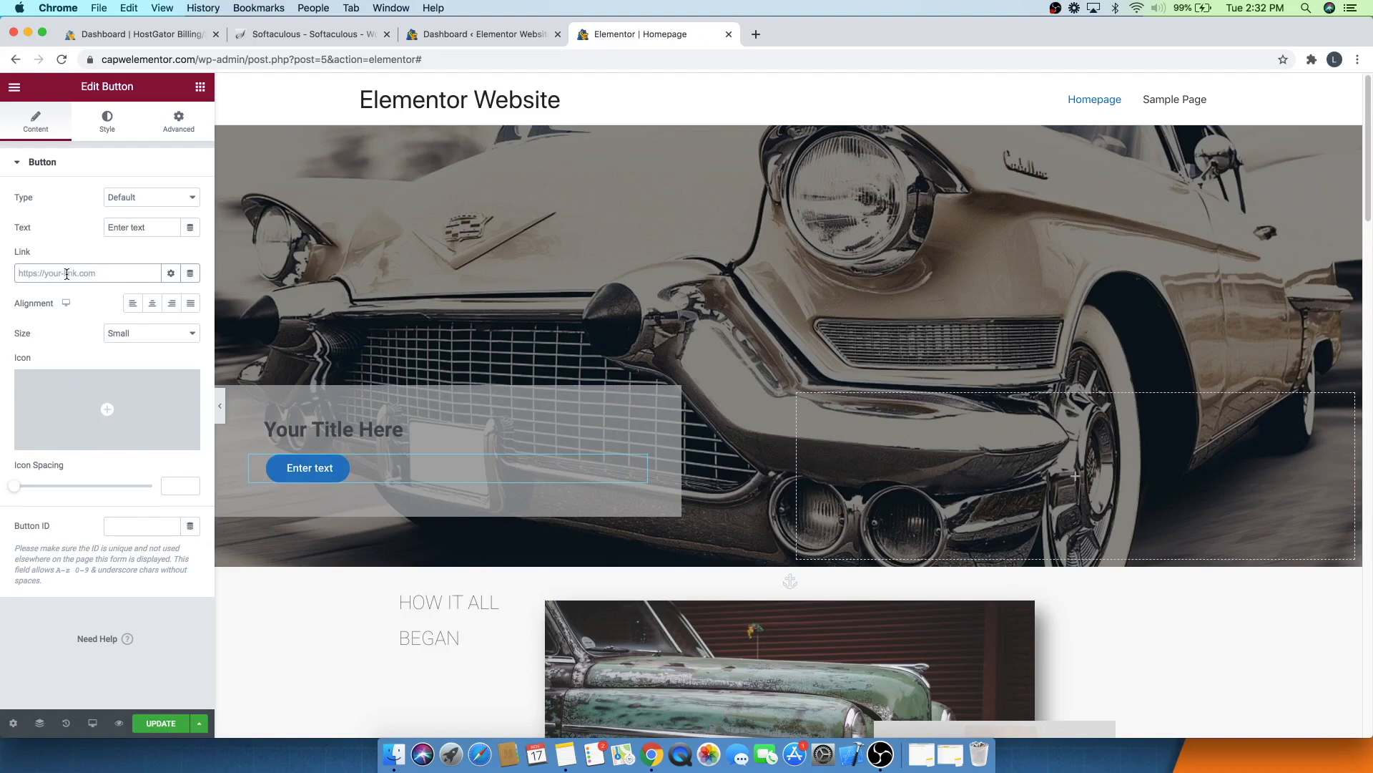
text(#blog)
click(156, 721)
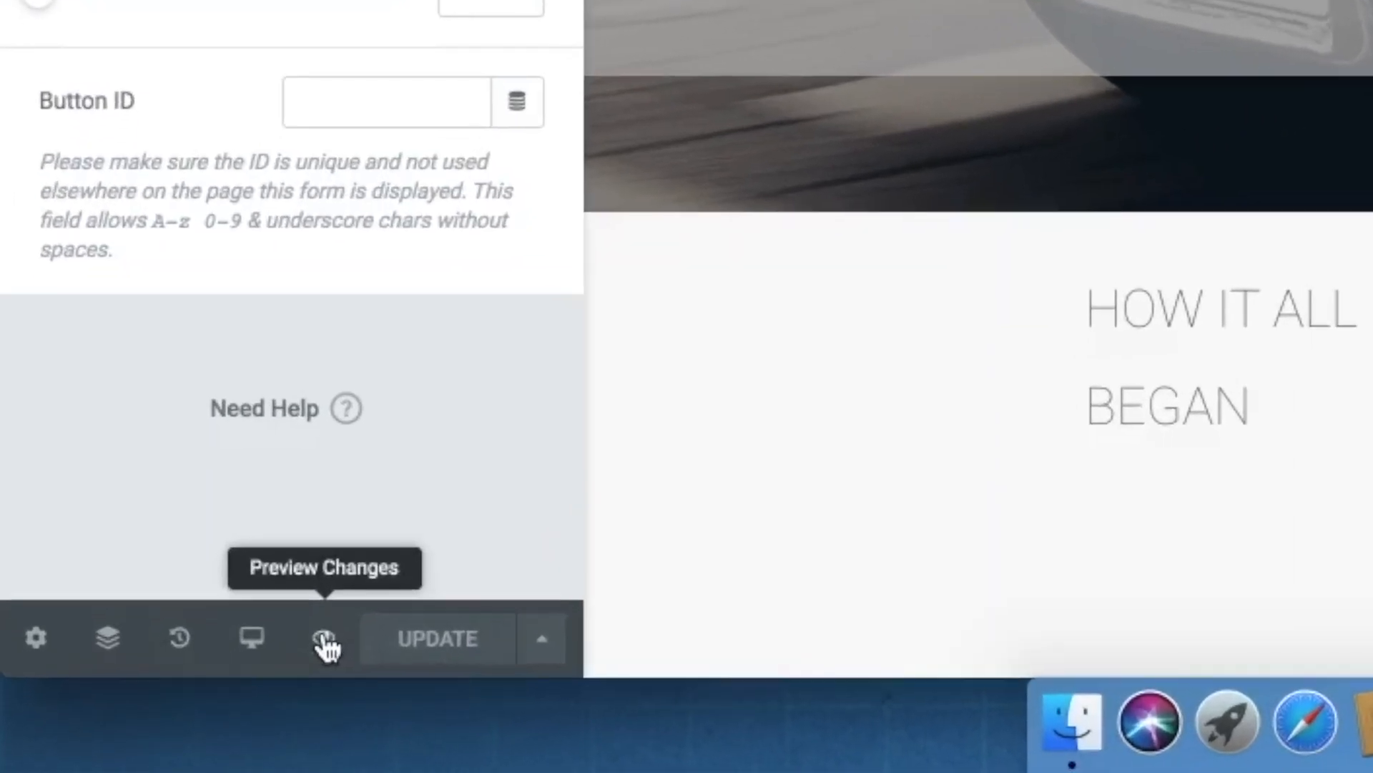
- Preview the page and test the hero button's jump to the blog section, then close the preview
click(323, 638)
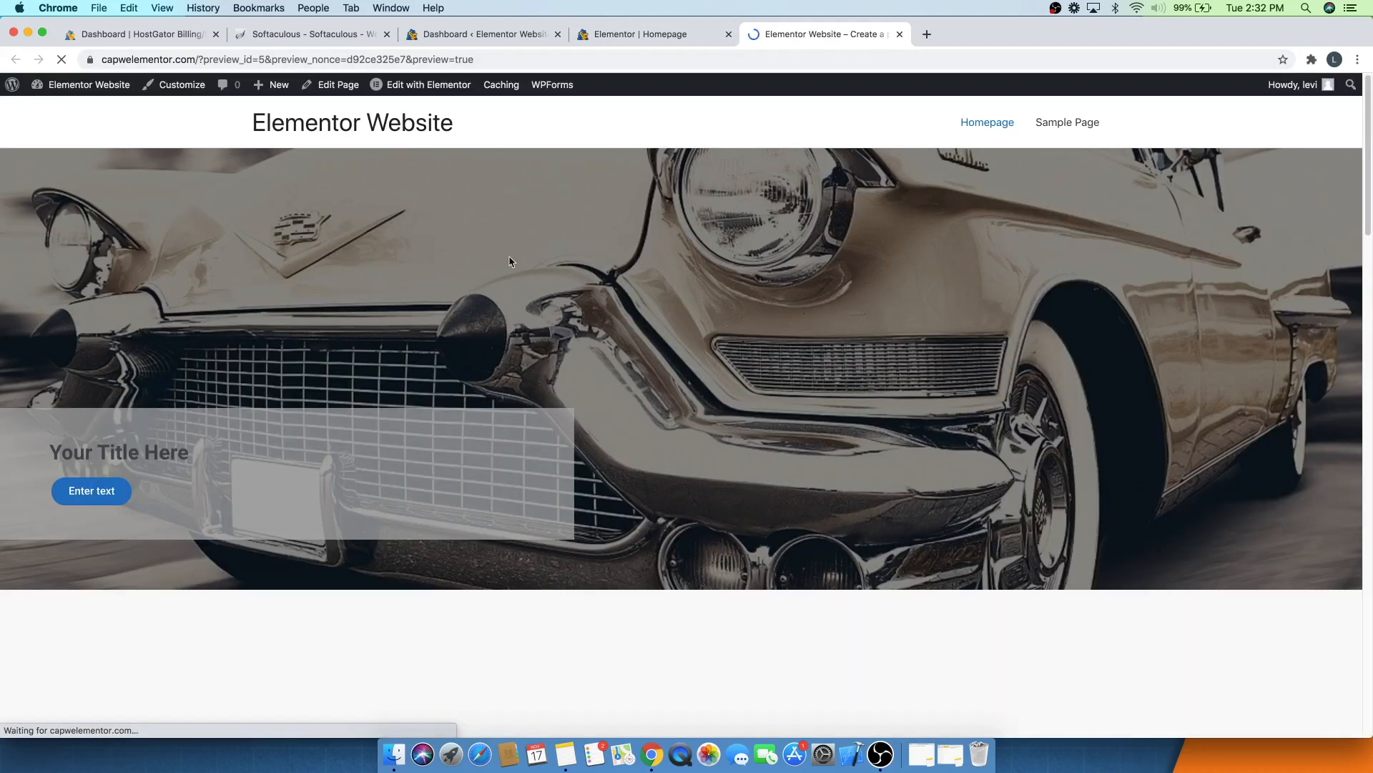
click(91, 492)
scroll(91, 504, down, 4)
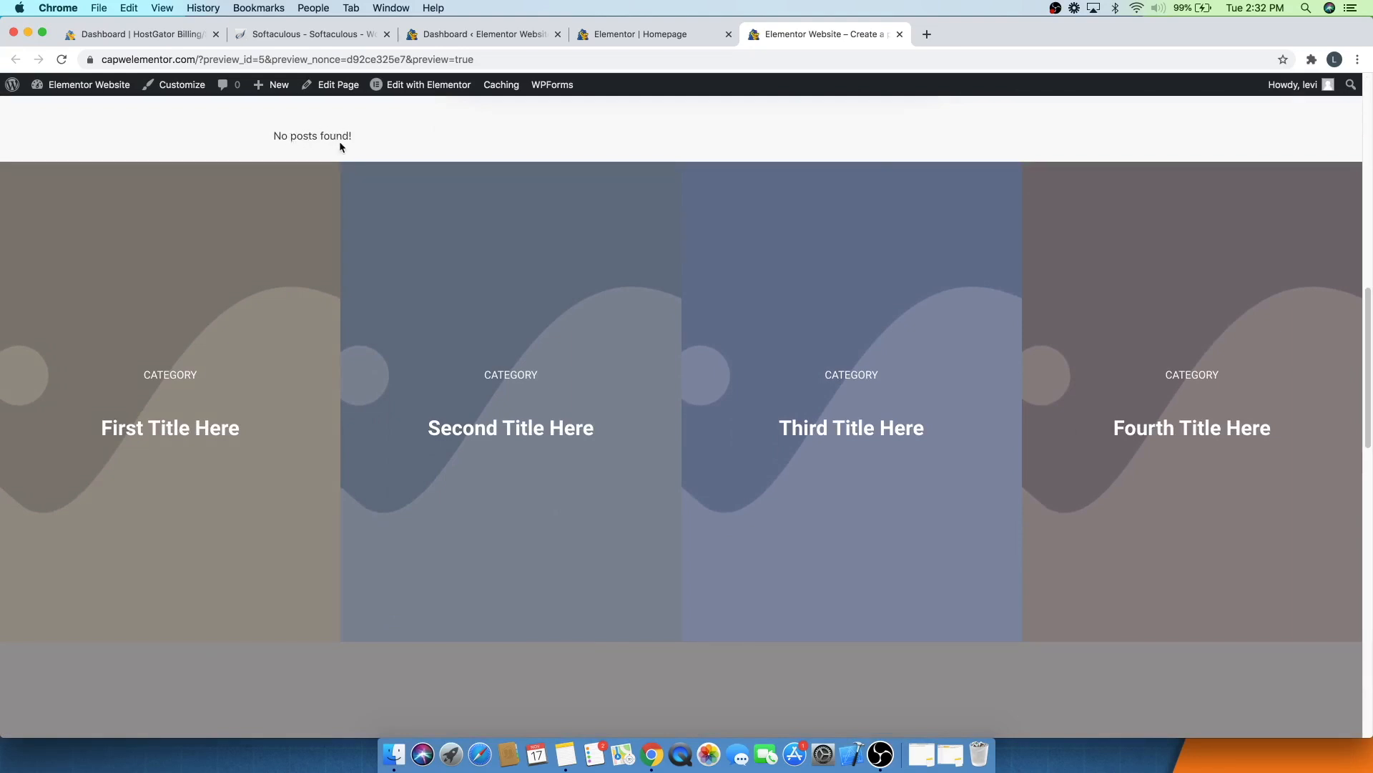
click(900, 34)
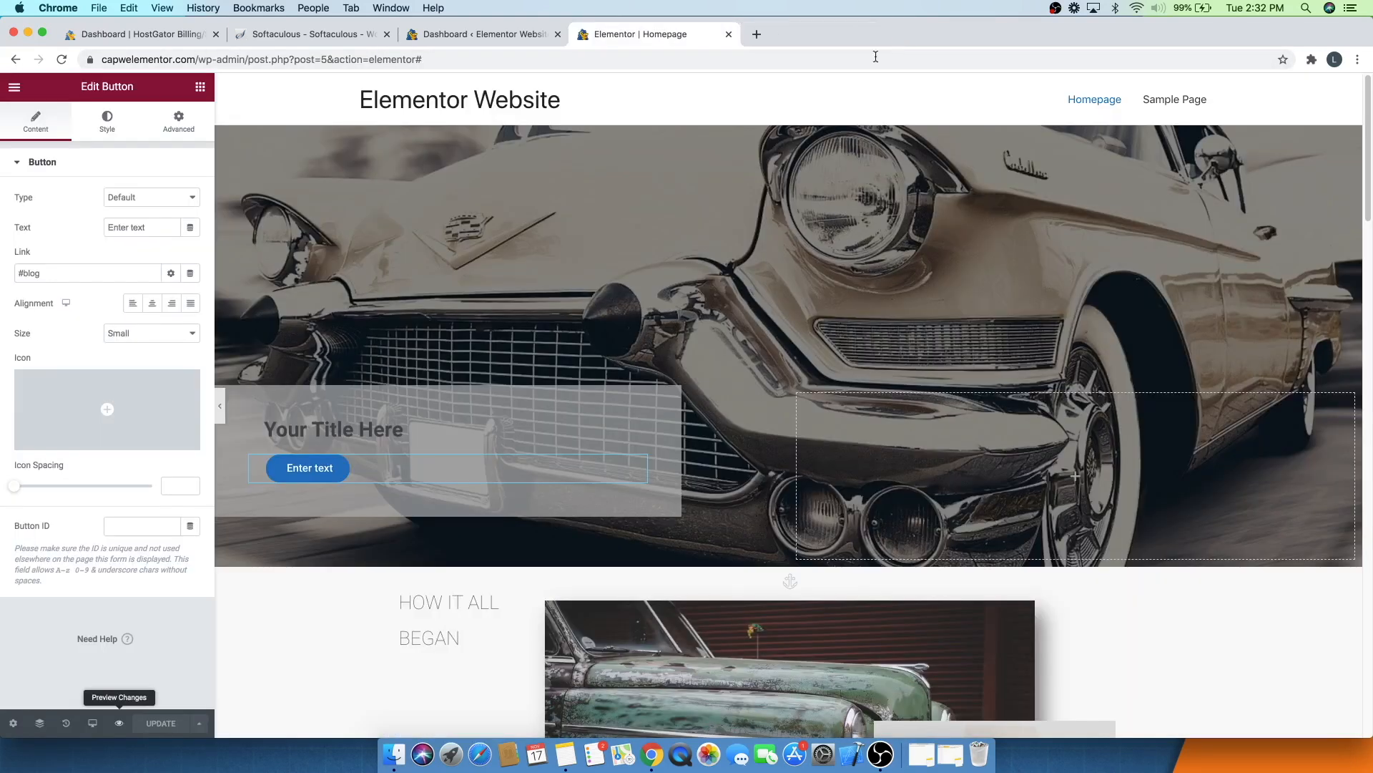
- Set the hero button's link to # and update the page
click(50, 275)
key(BackSpace)
key(BackSpace)
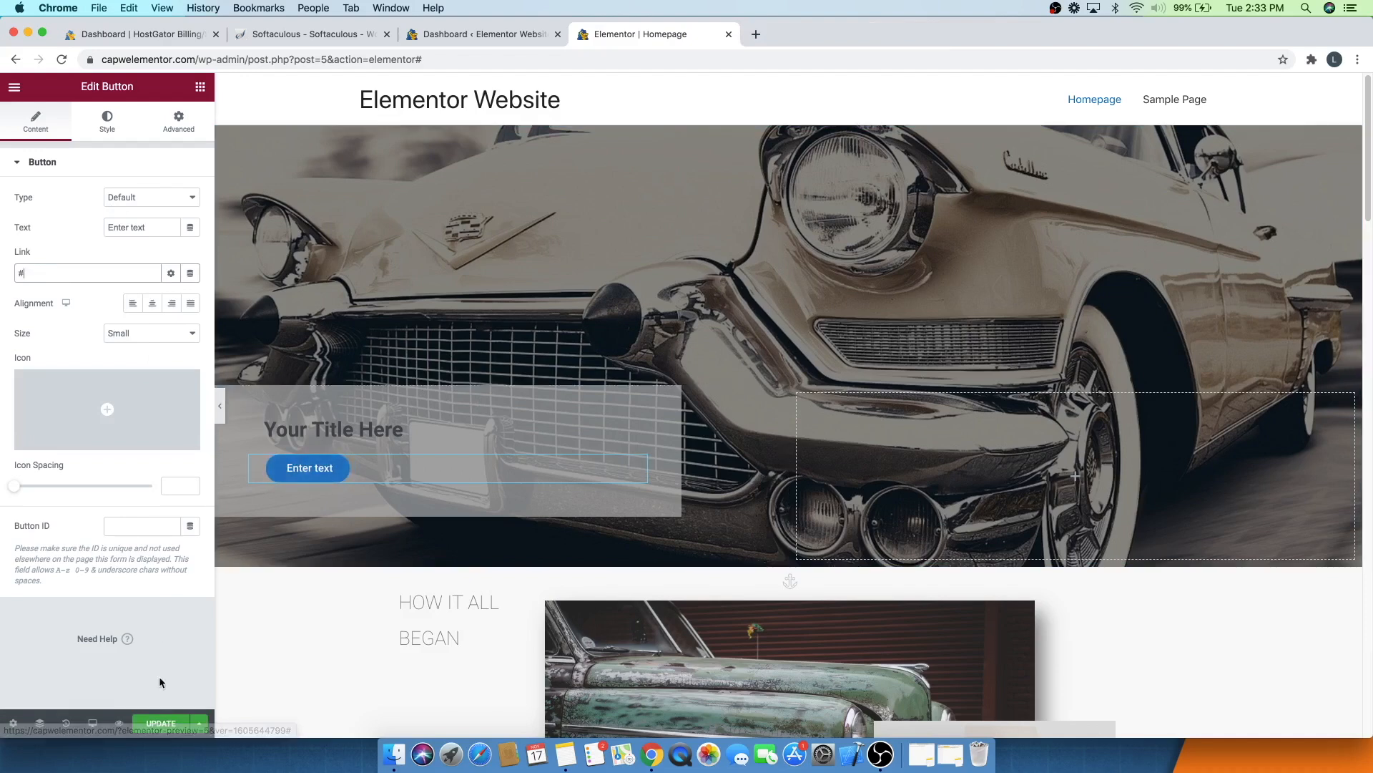
click(159, 729)
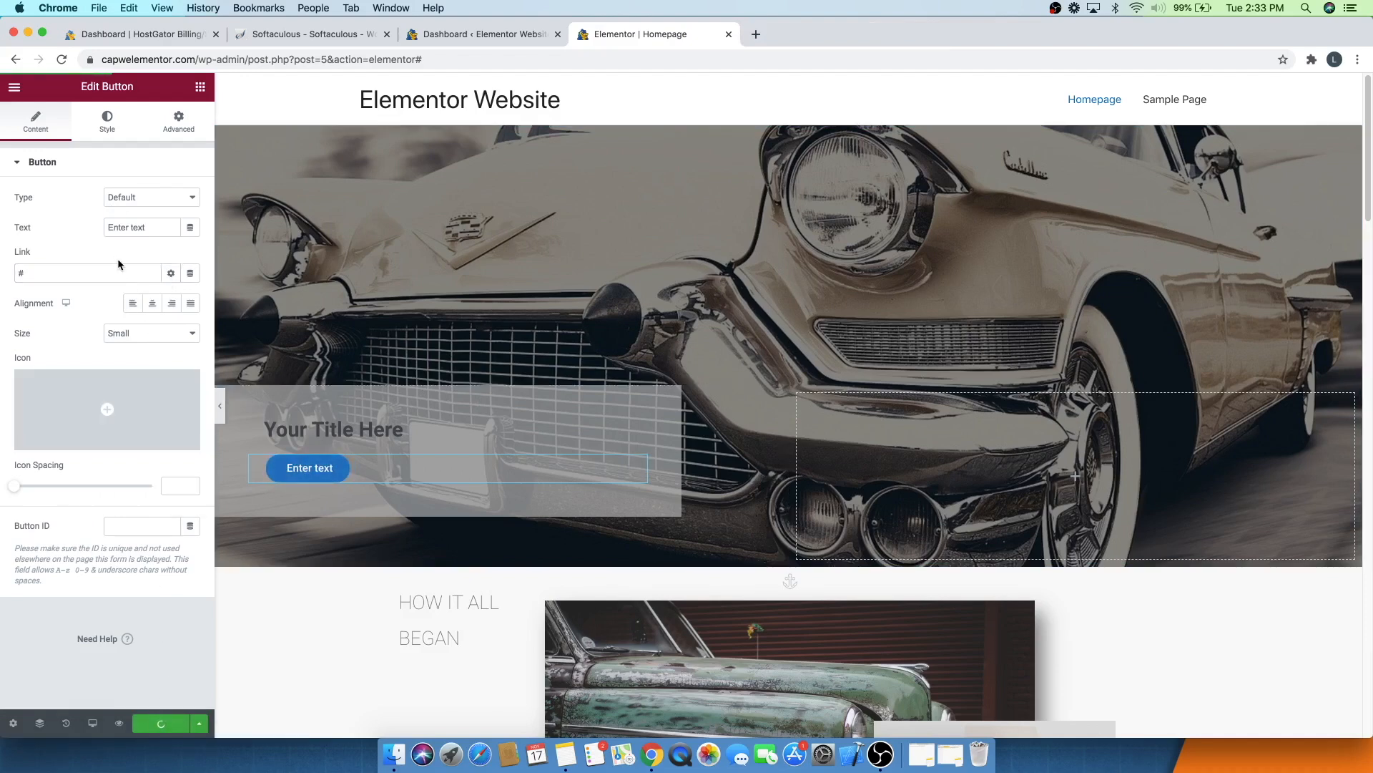
- Inspect the menu anchor above the 'How it all began' section and the post grid's query settings
scroll(319, 316, down, 8)
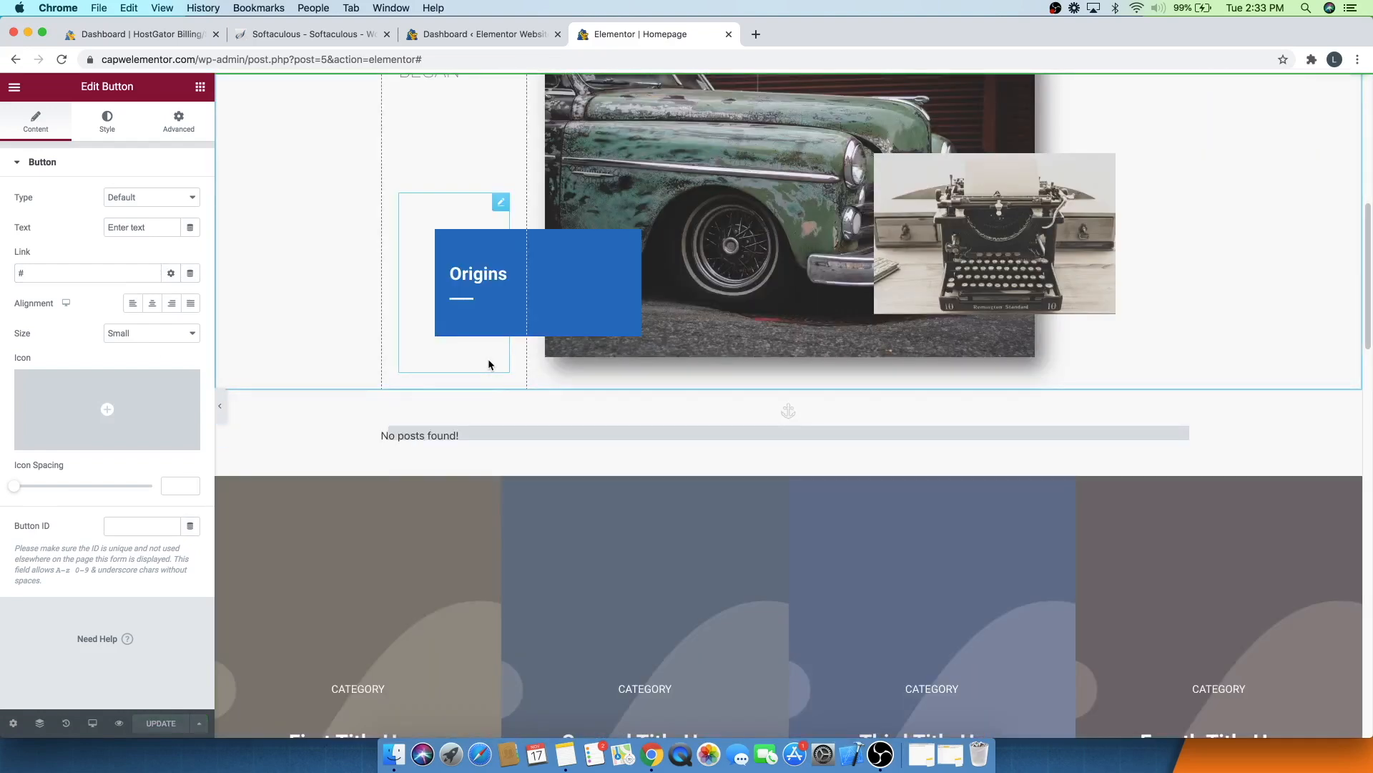
scroll(494, 343, up, 1)
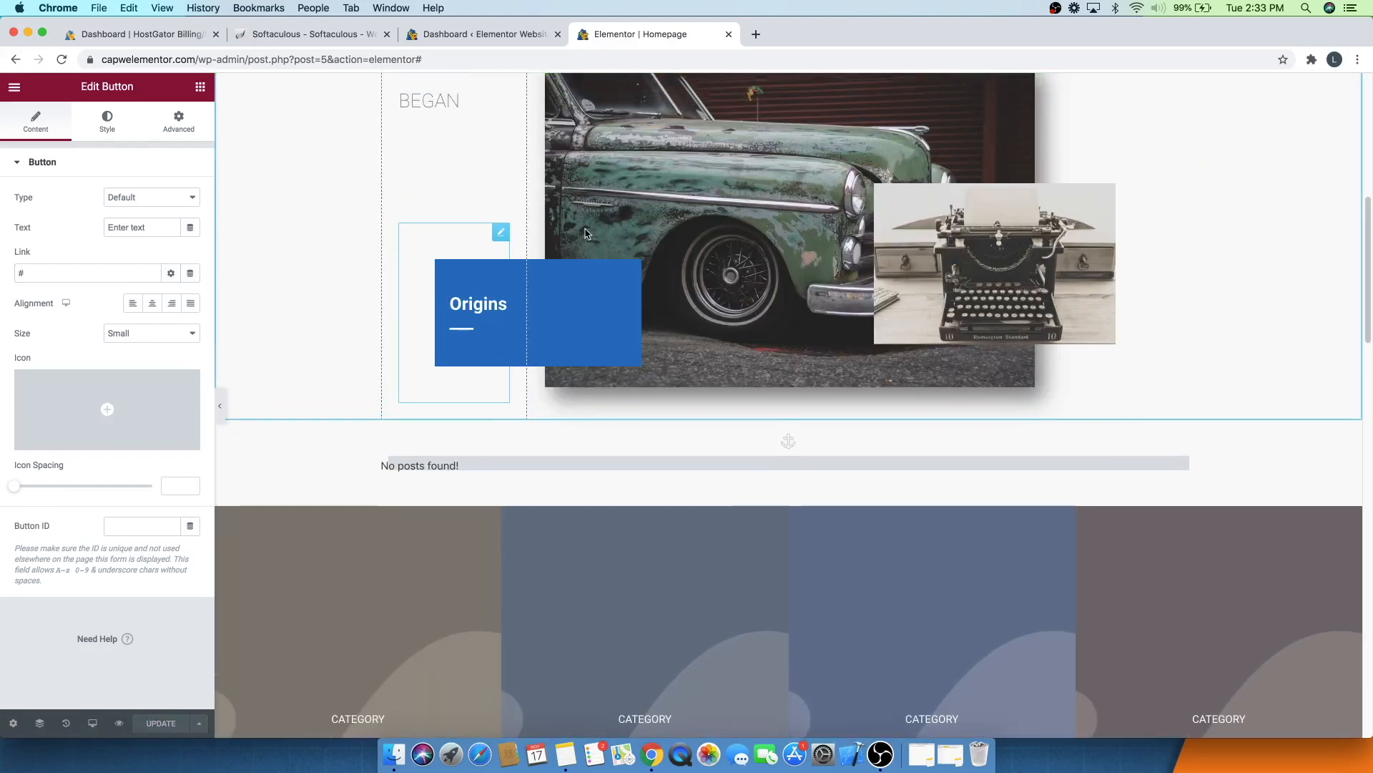
scroll(728, 255, up, 3)
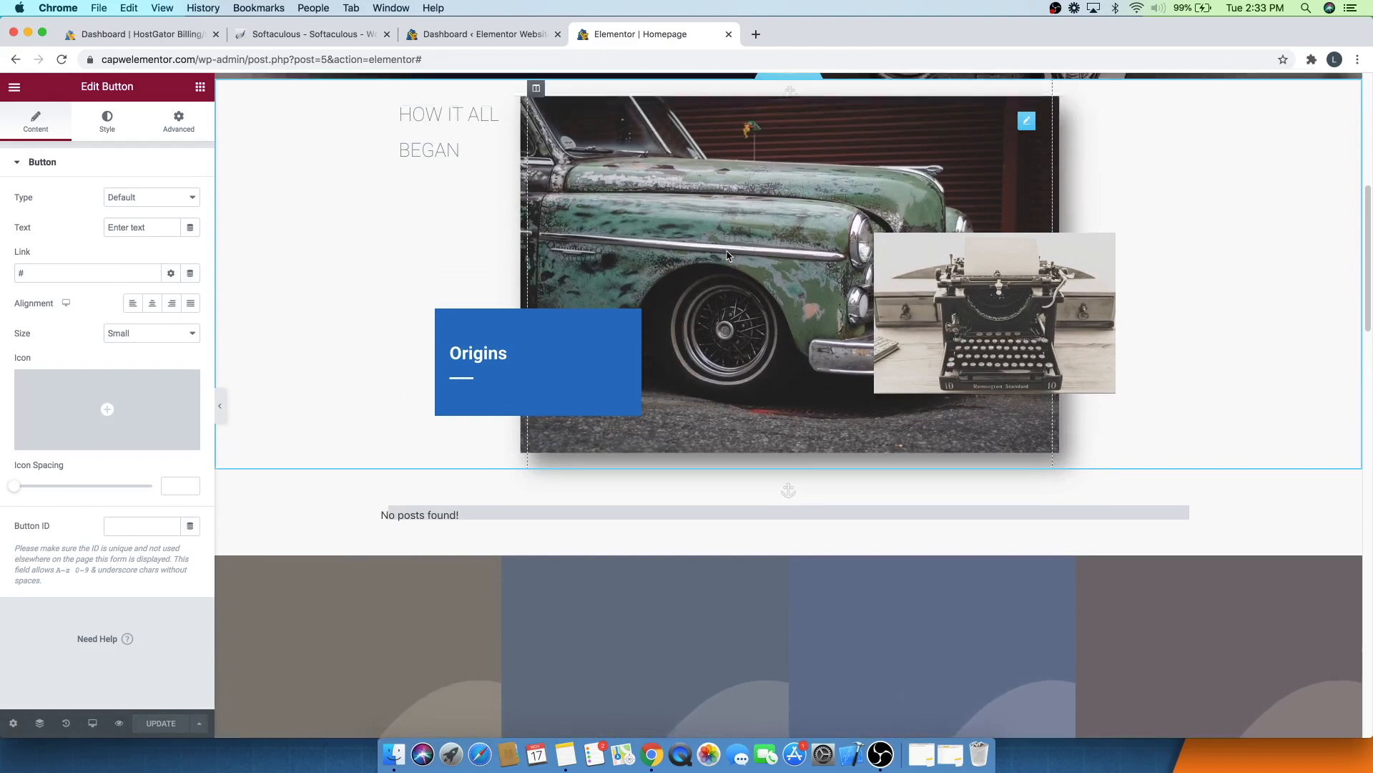
click(788, 94)
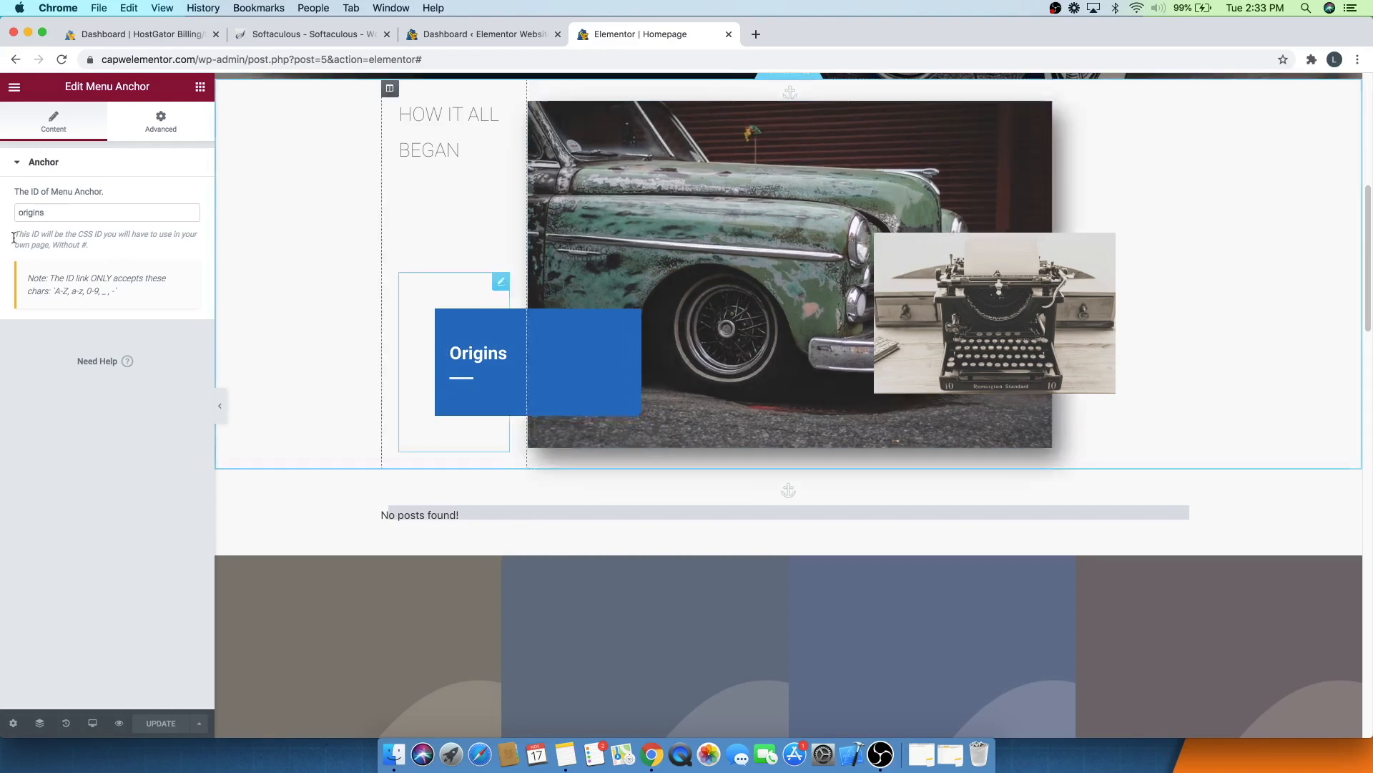
scroll(784, 363, down, 2)
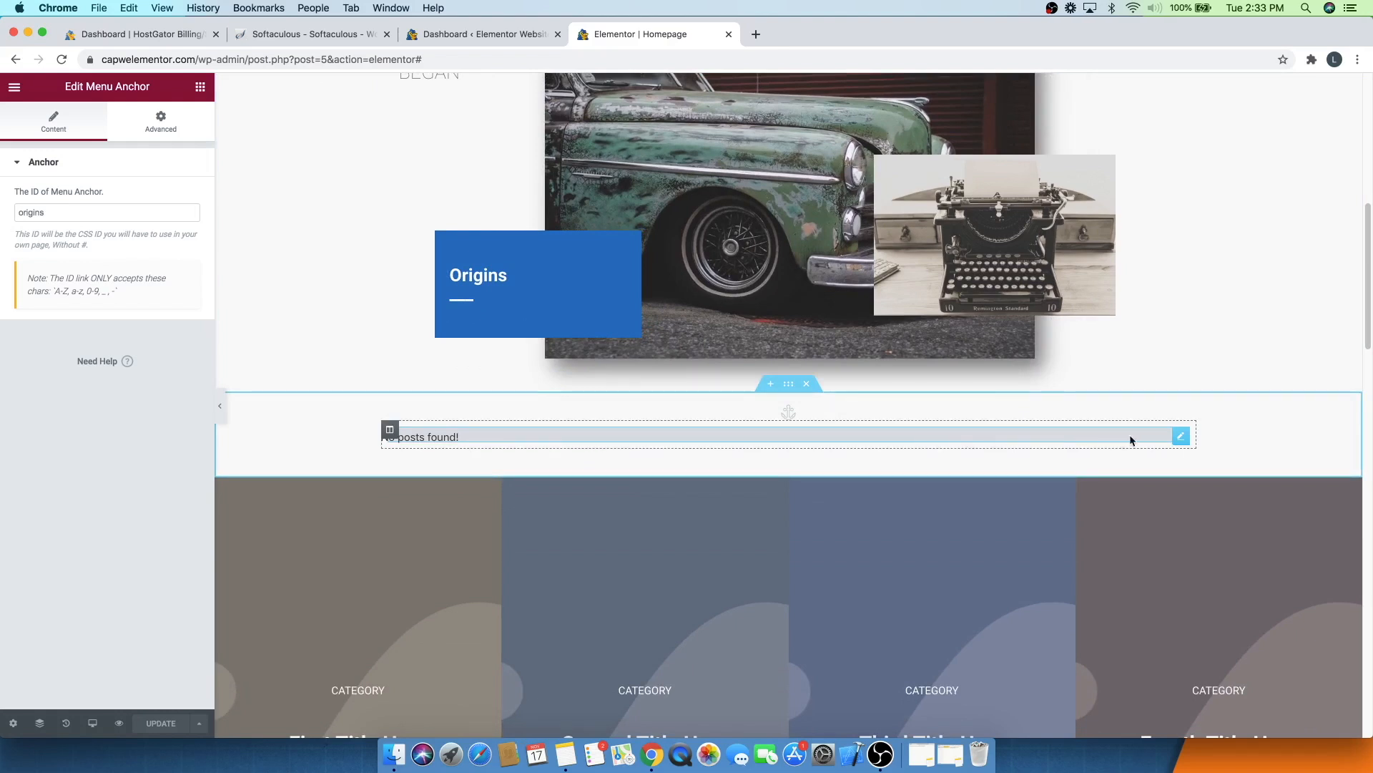
click(1182, 438)
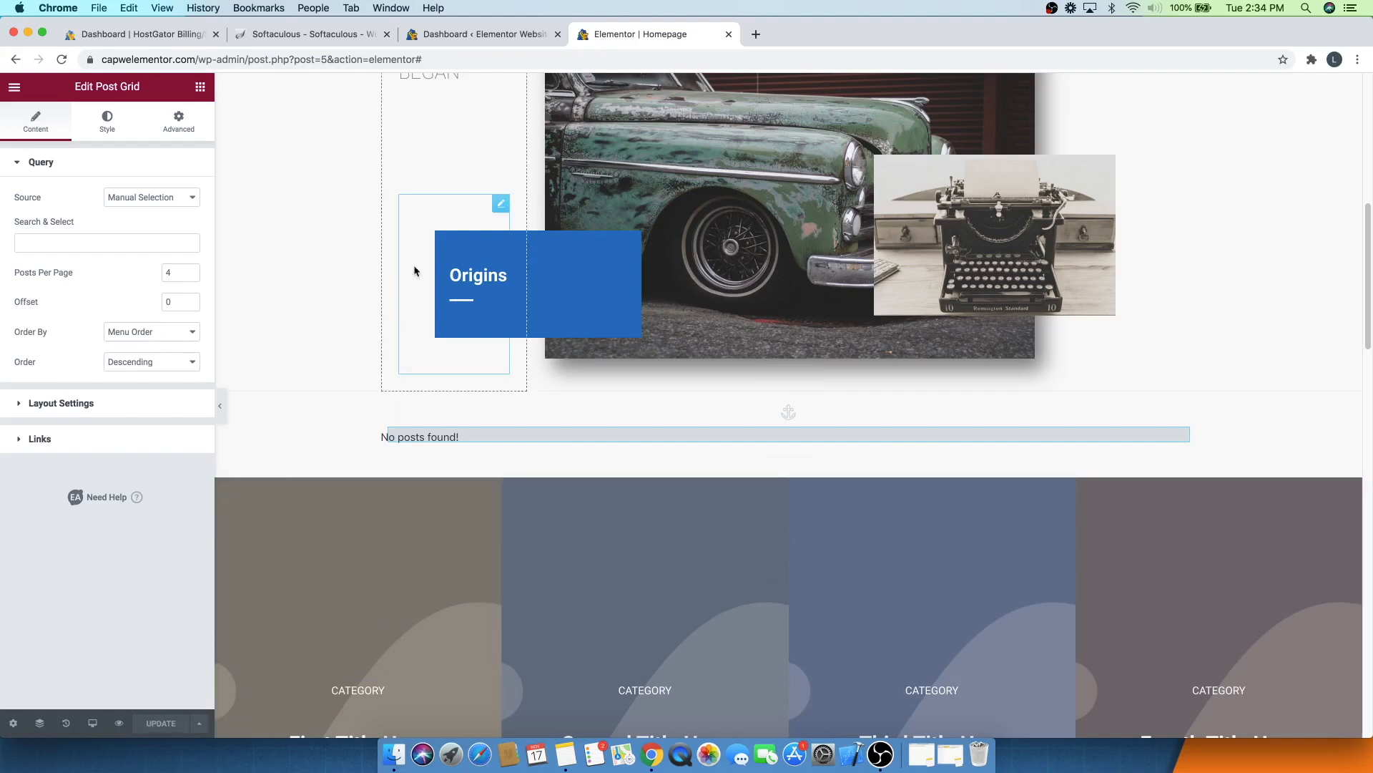
- Add a new WordPress post titled Post number 1
click(461, 38)
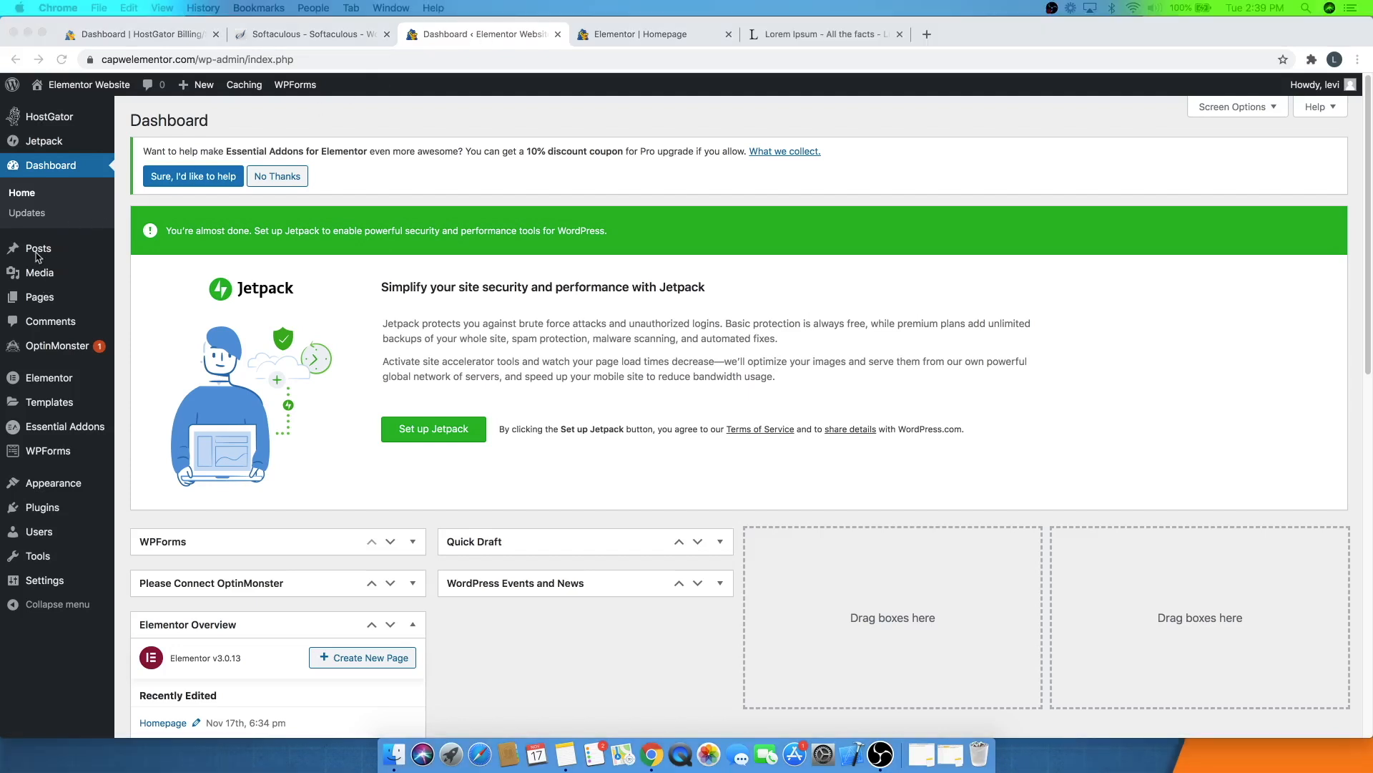
mouse_move(37, 249)
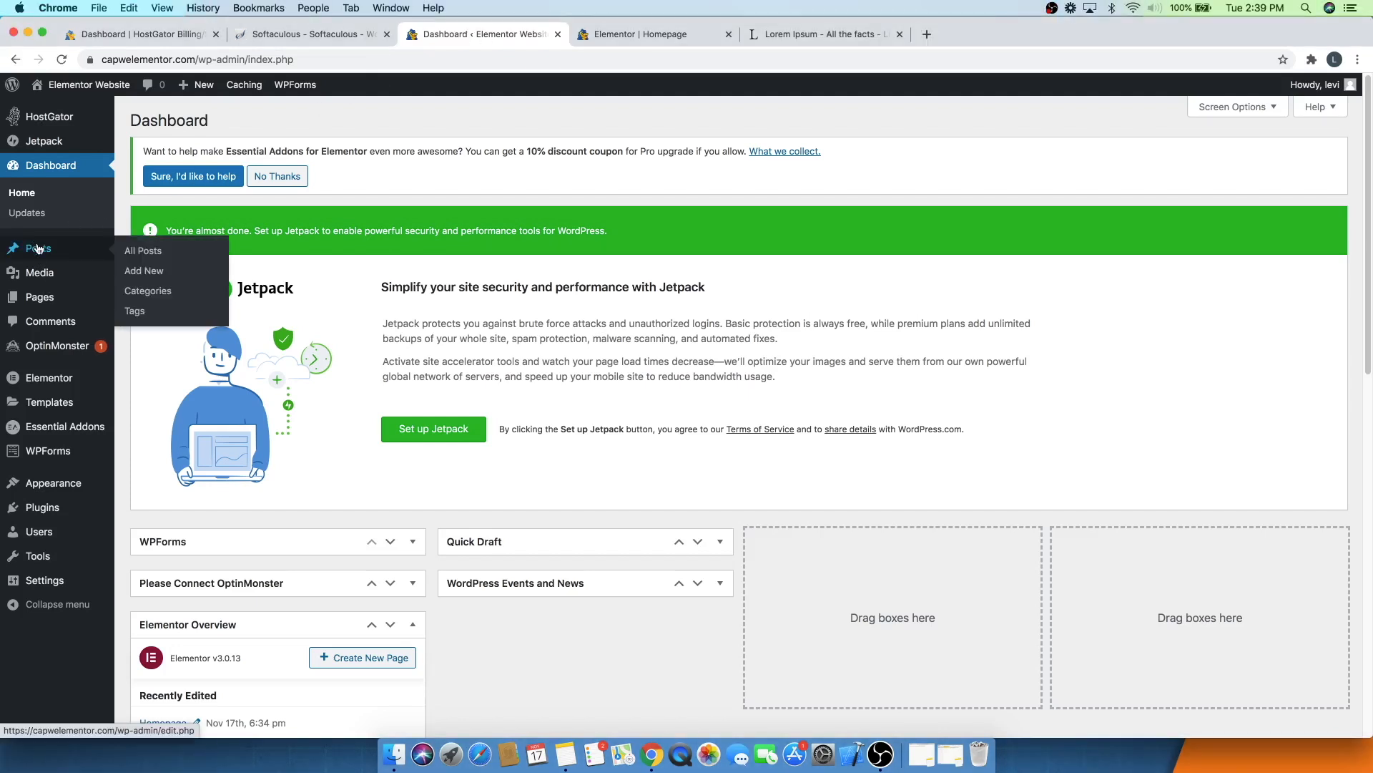
click(155, 275)
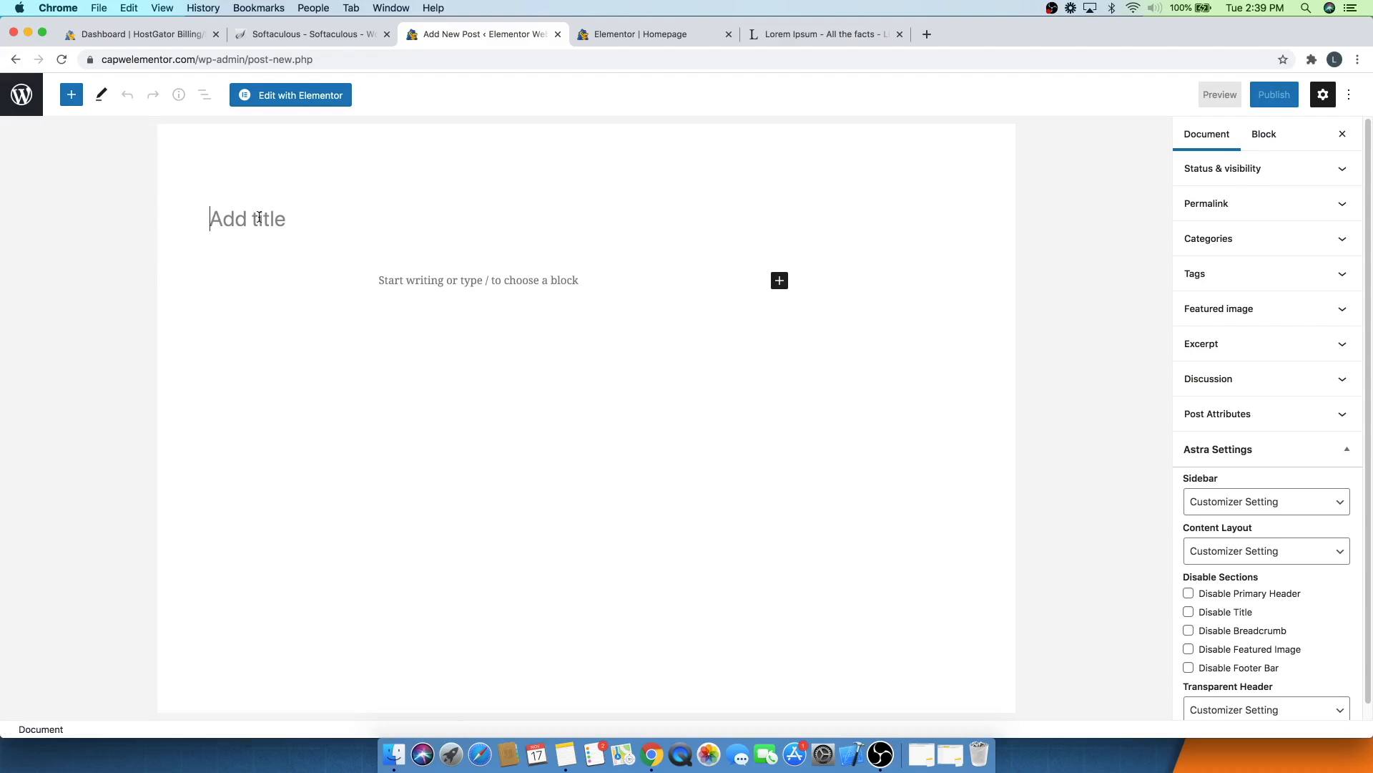
text(Post number 1)
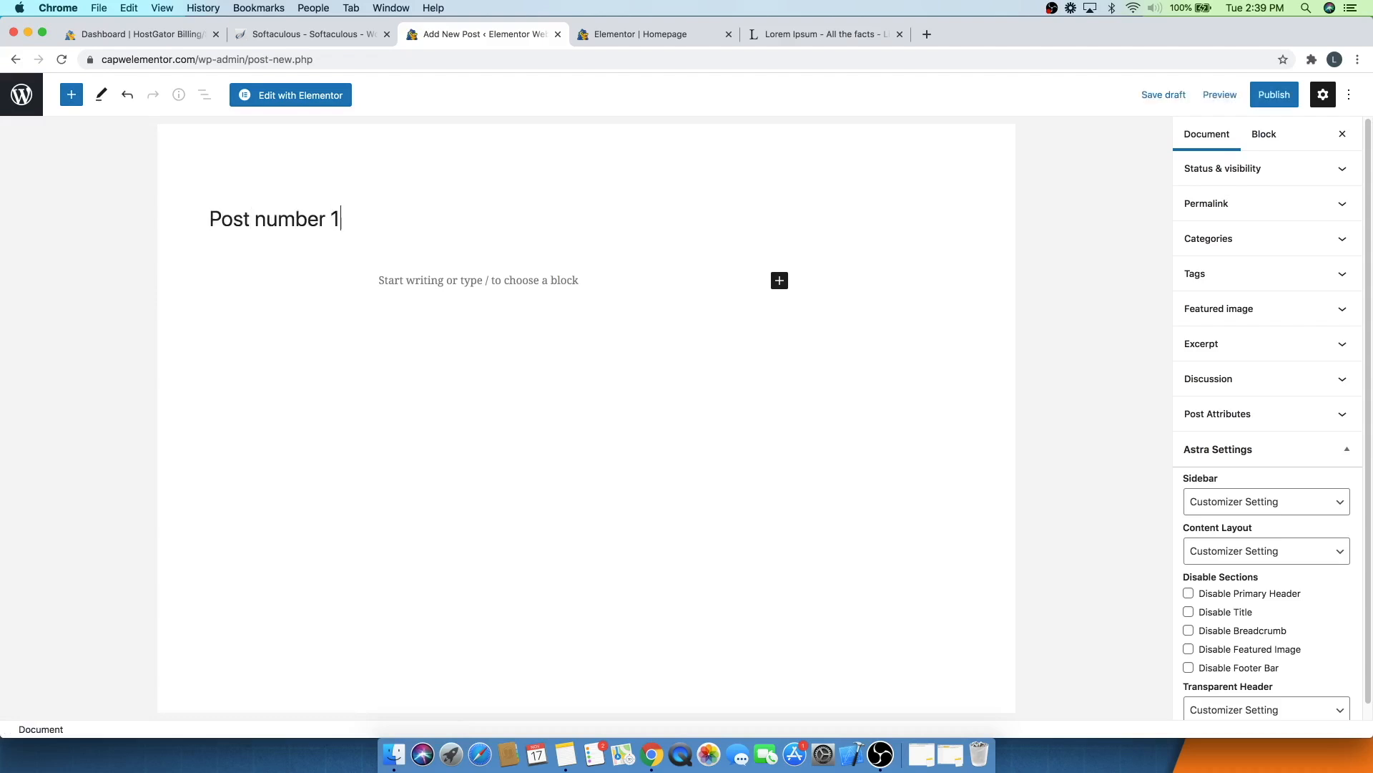
- Select and copy the standard Lorem Ipsum passage on the lipsum.com page
click(779, 39)
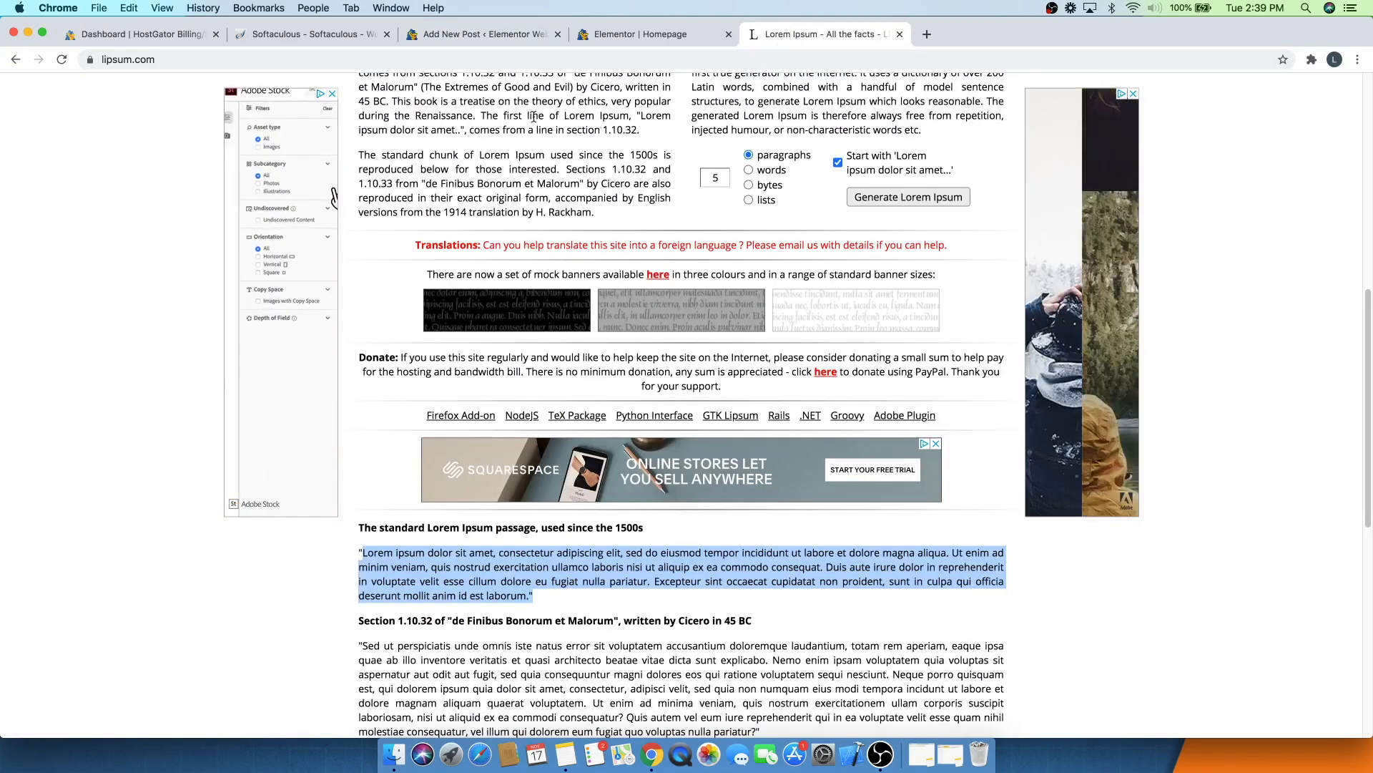
scroll(541, 176, up, 1)
scroll(541, 176, up, 6)
scroll(541, 176, down, 15)
scroll(541, 176, up, 3)
scroll(540, 176, up, 1)
click(363, 164)
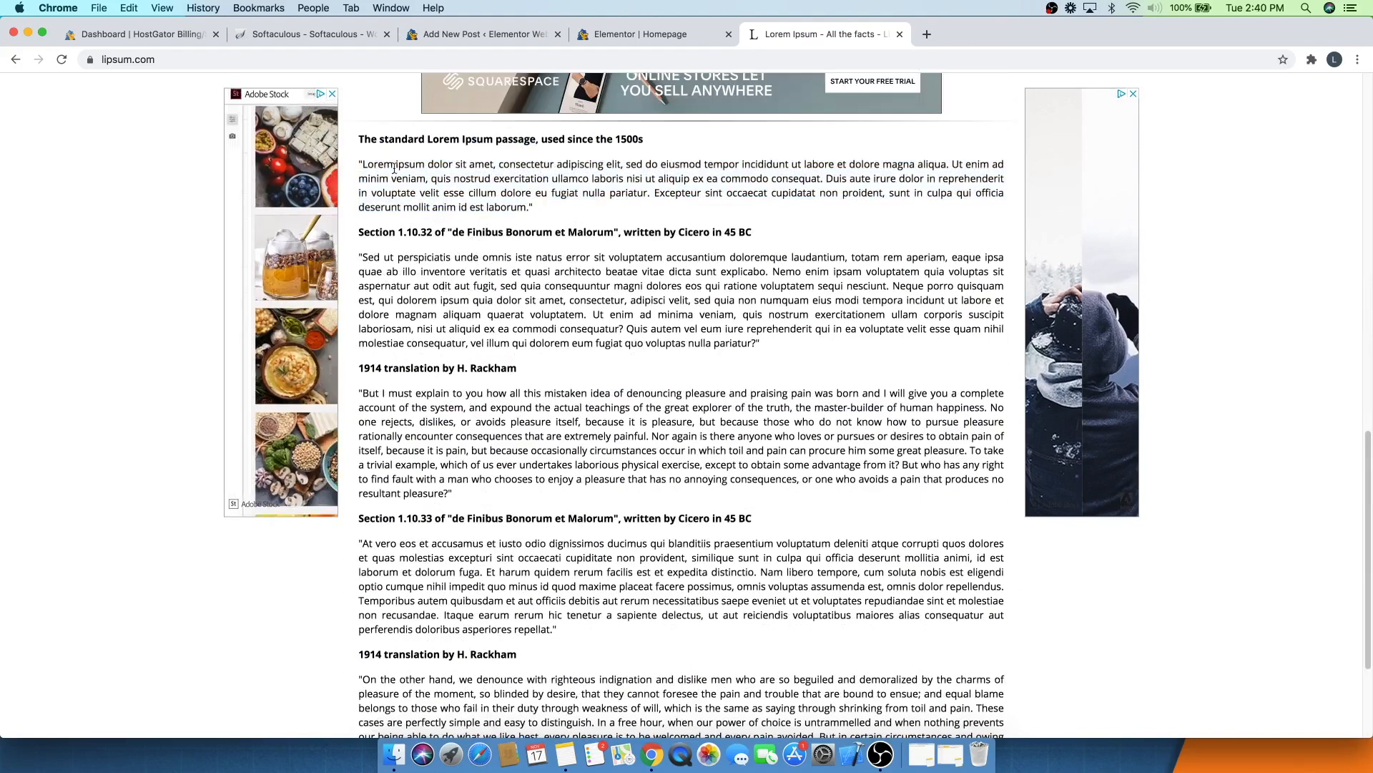
drag(364, 165, 527, 208)
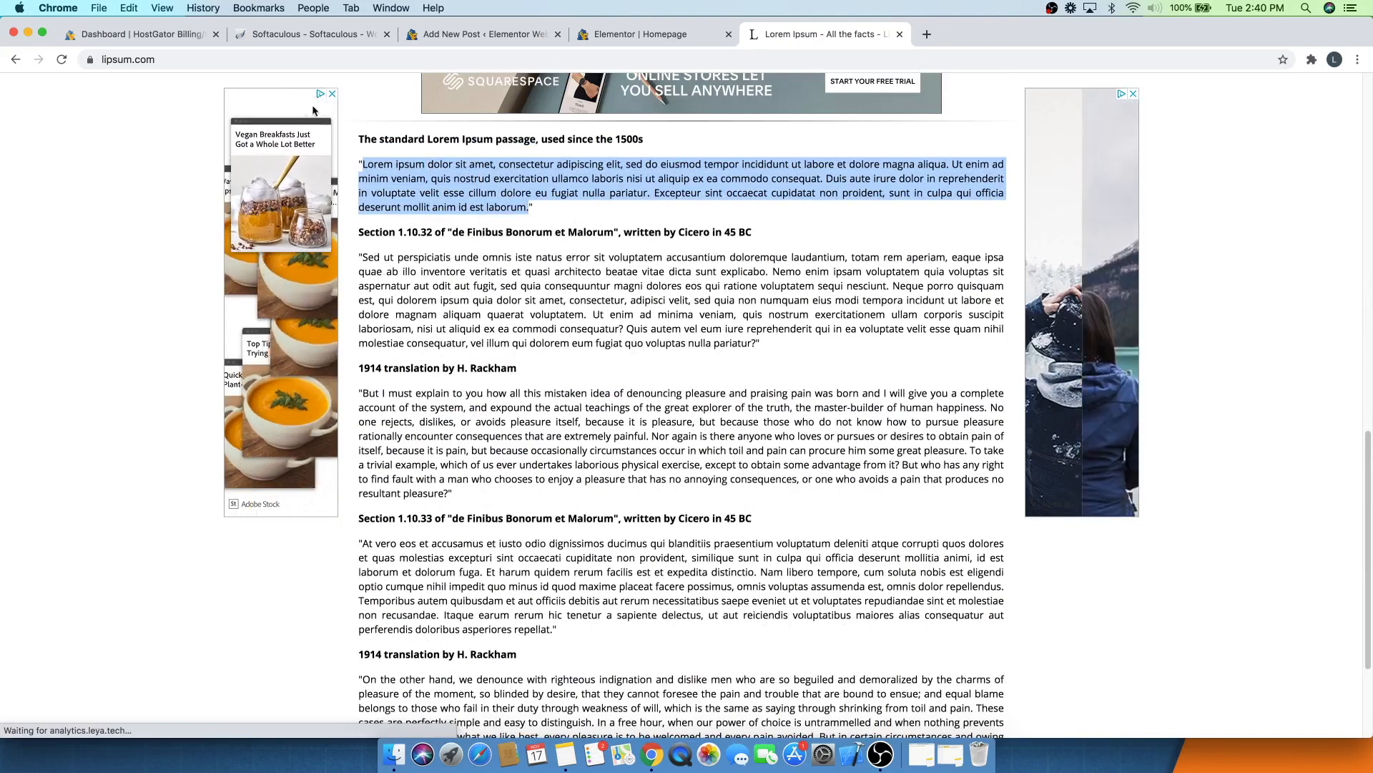
- Paste the Lorem Ipsum passage as the post's body paragraph and publish the post
click(472, 37)
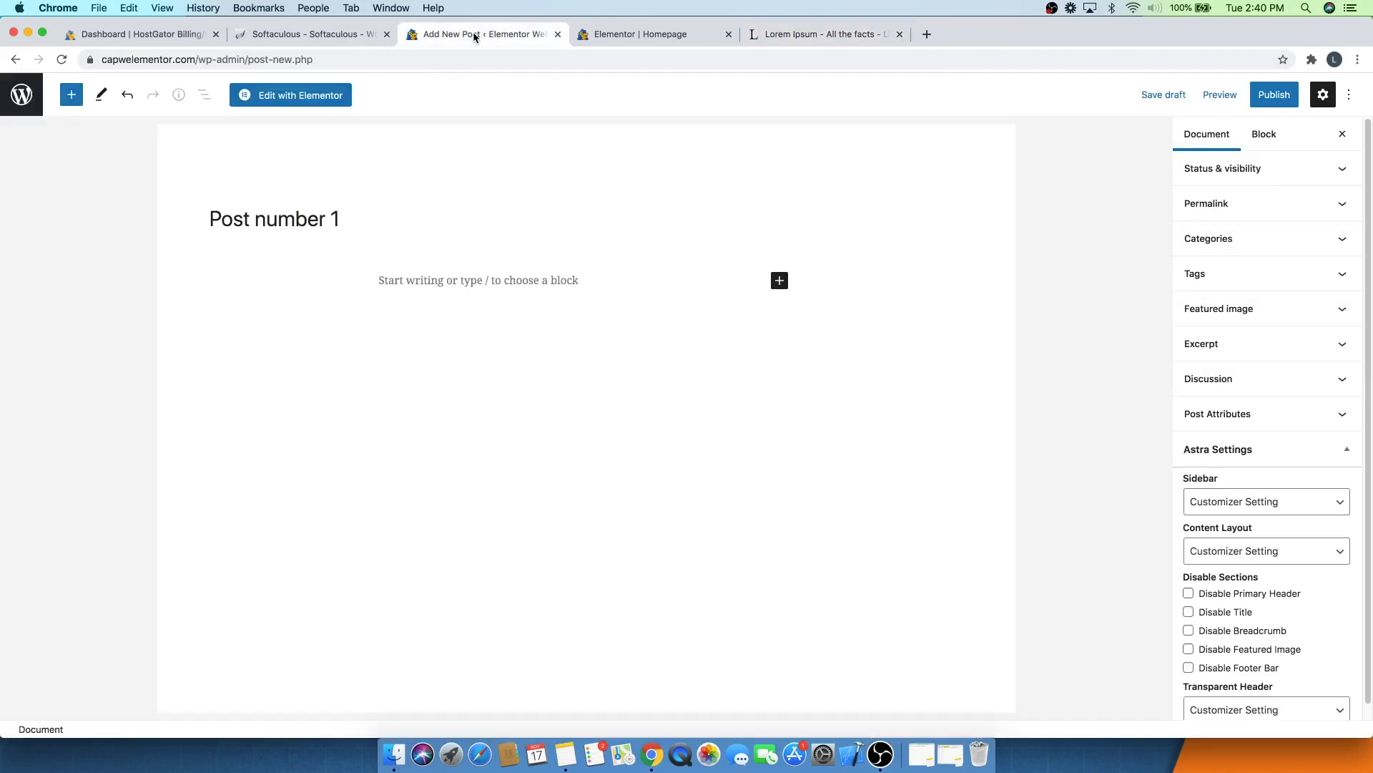
click(406, 276)
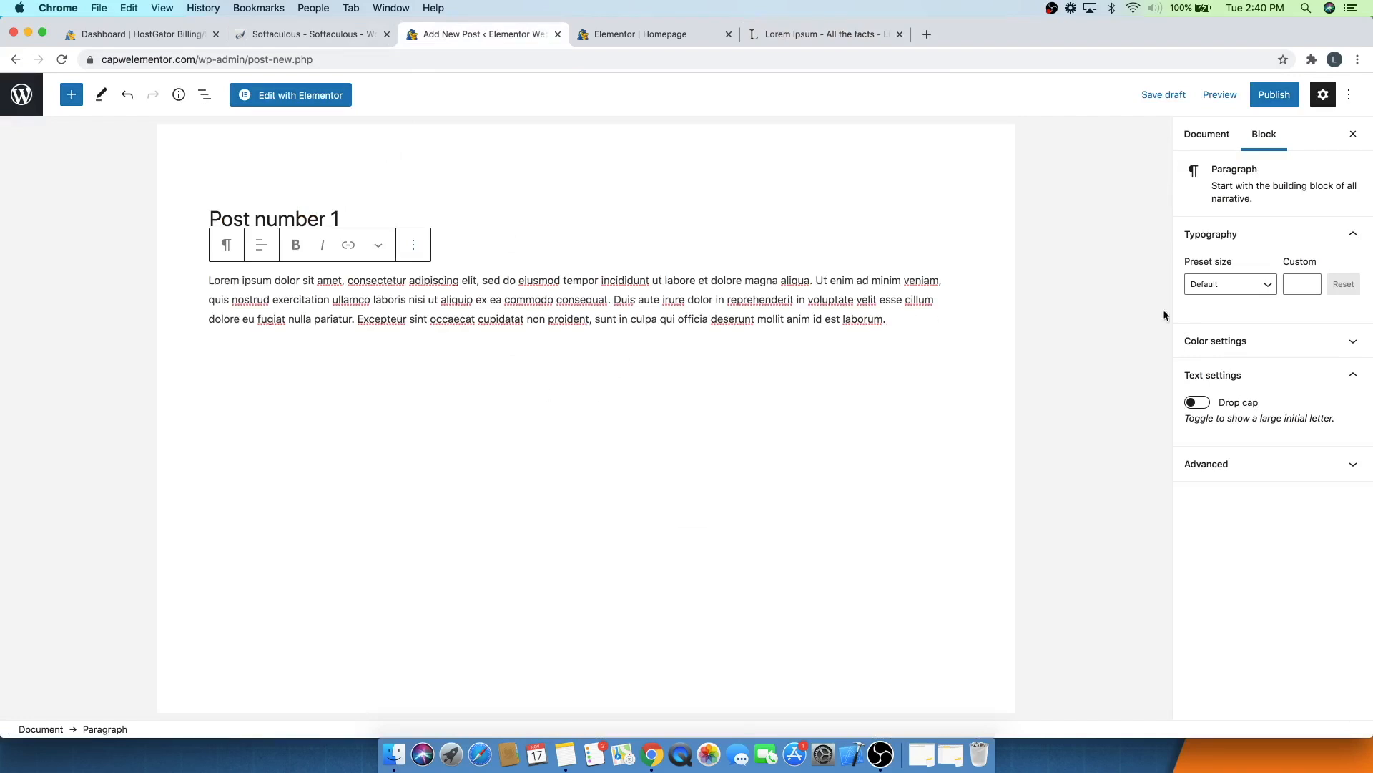
click(1276, 96)
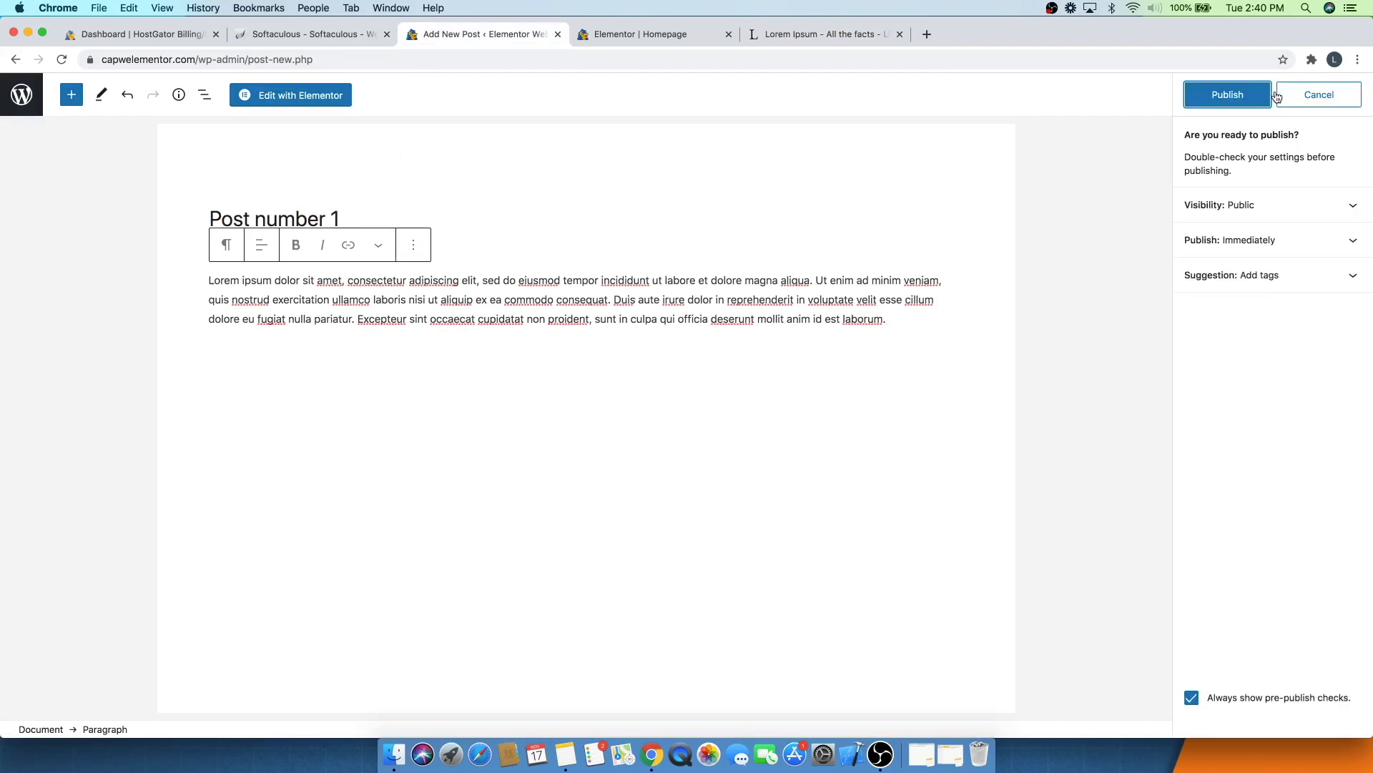
click(1231, 95)
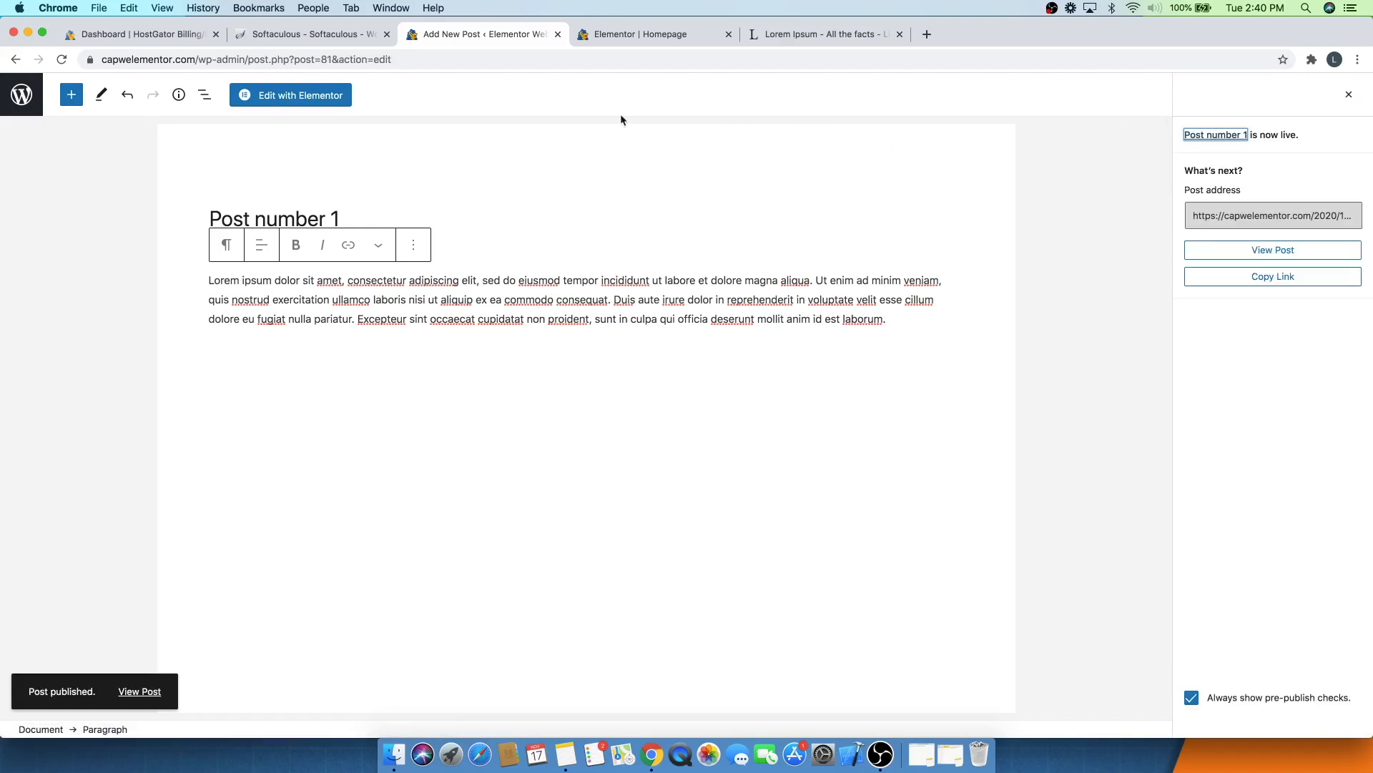
- Open the posts list and trash the Hello world! post
click(19, 107)
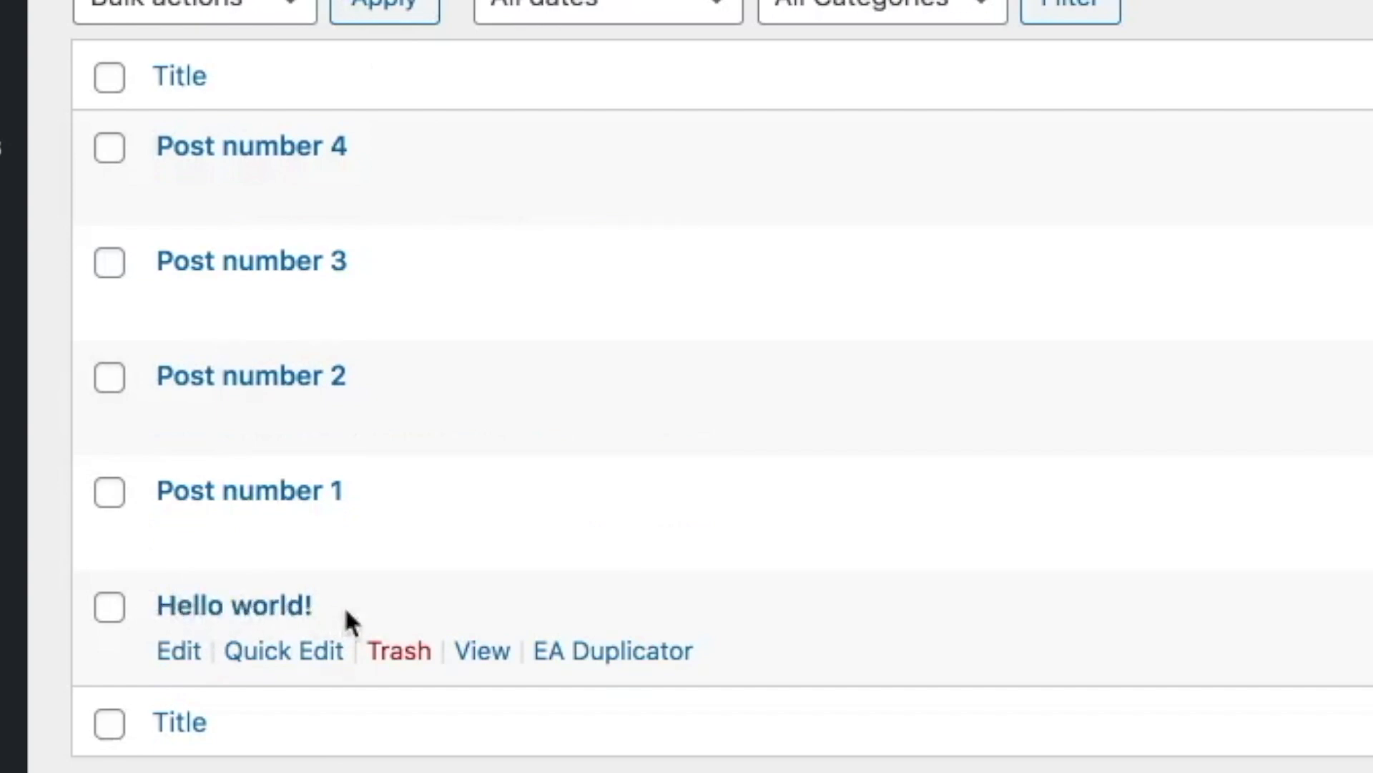
click(387, 656)
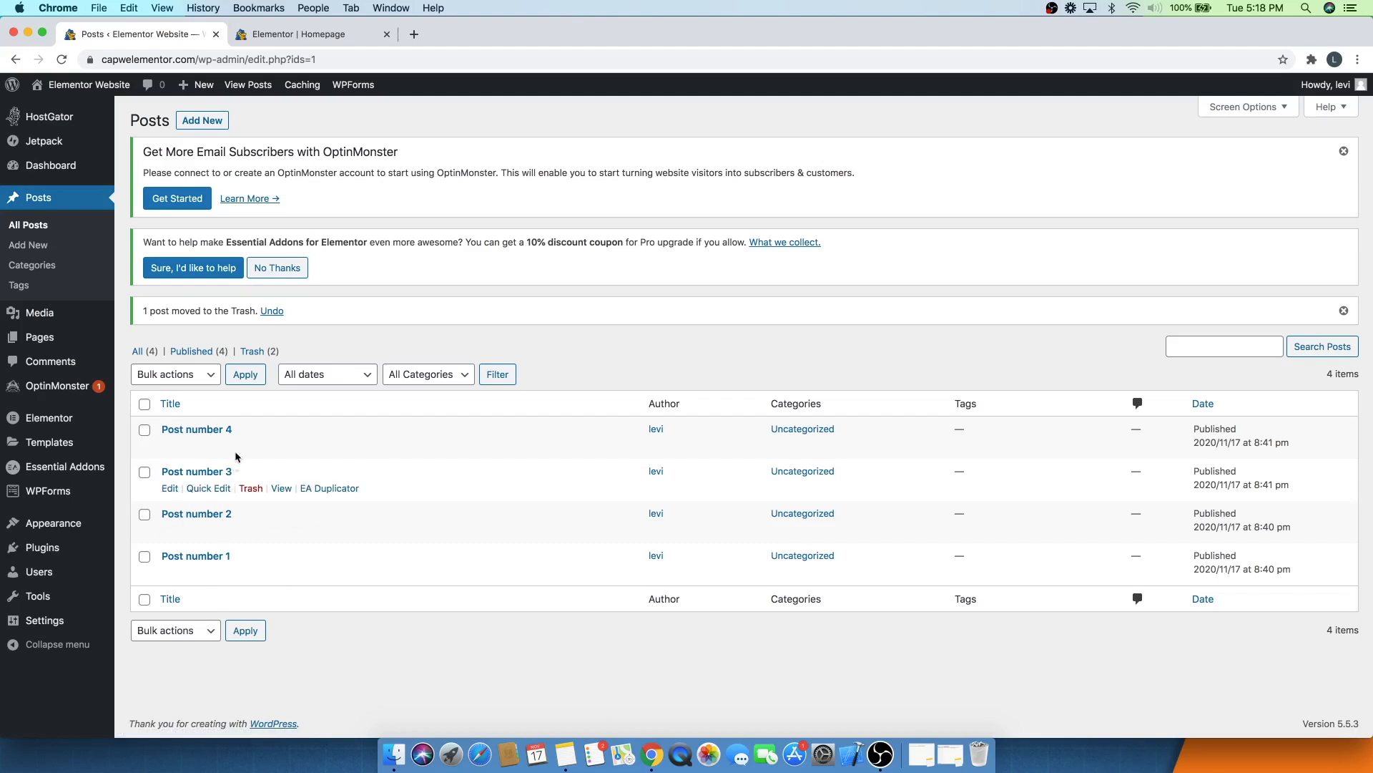
- Set the homepage post grid's query source to Posts
click(315, 33)
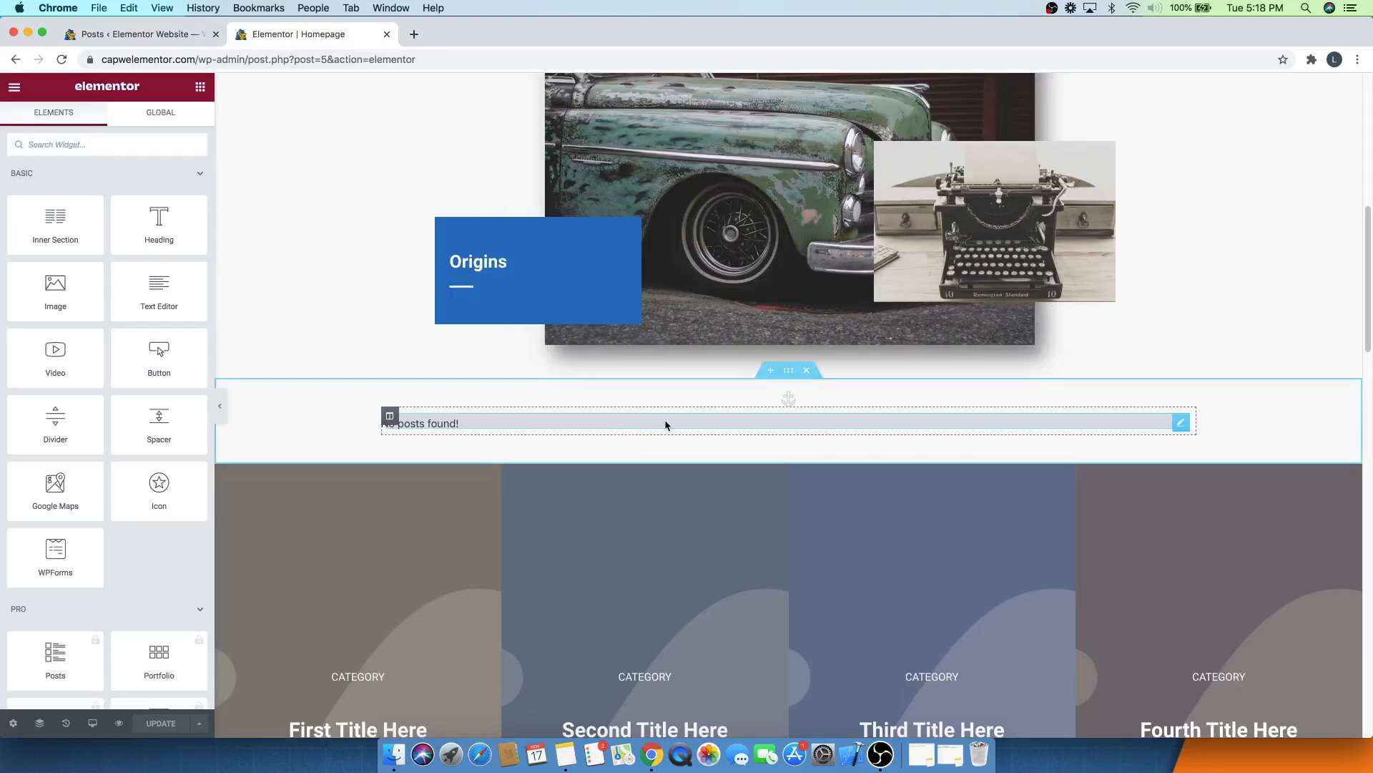
click(1177, 427)
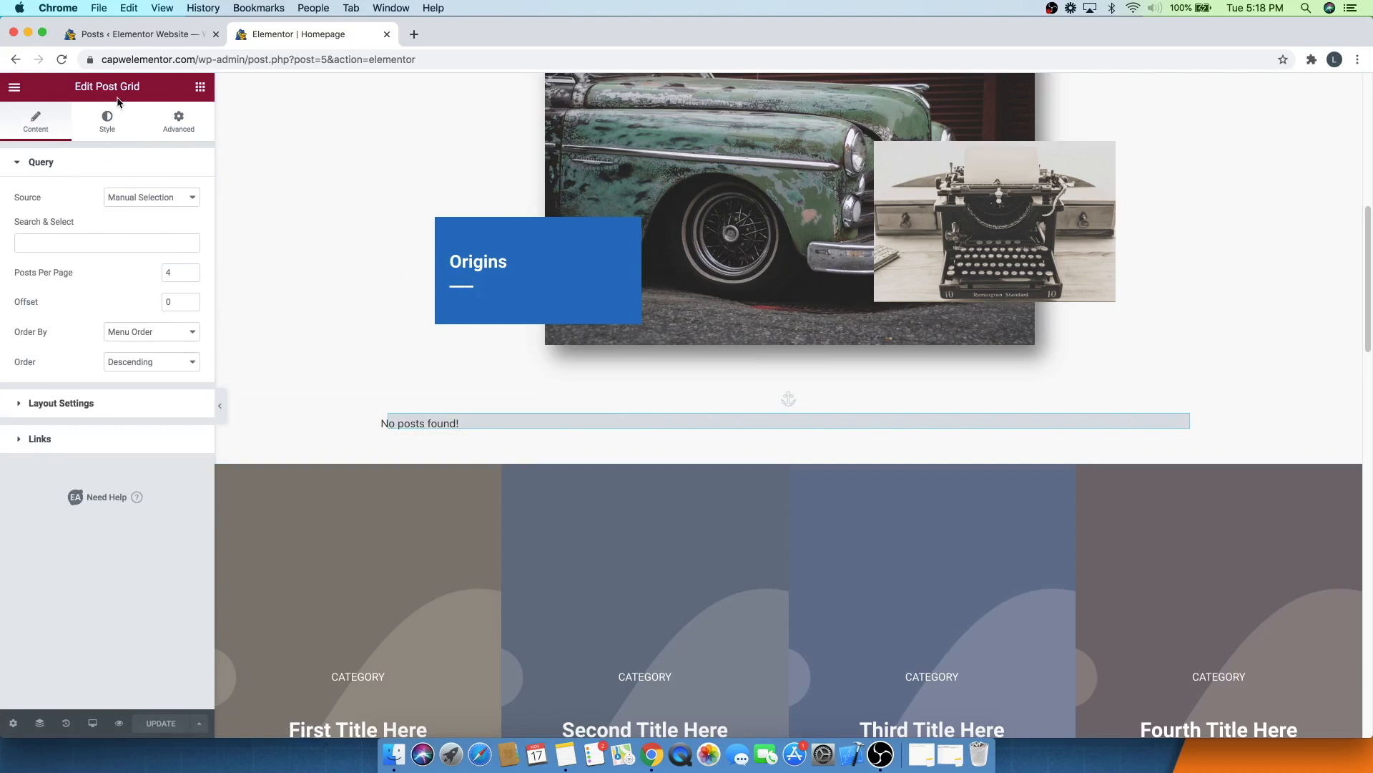
click(123, 201)
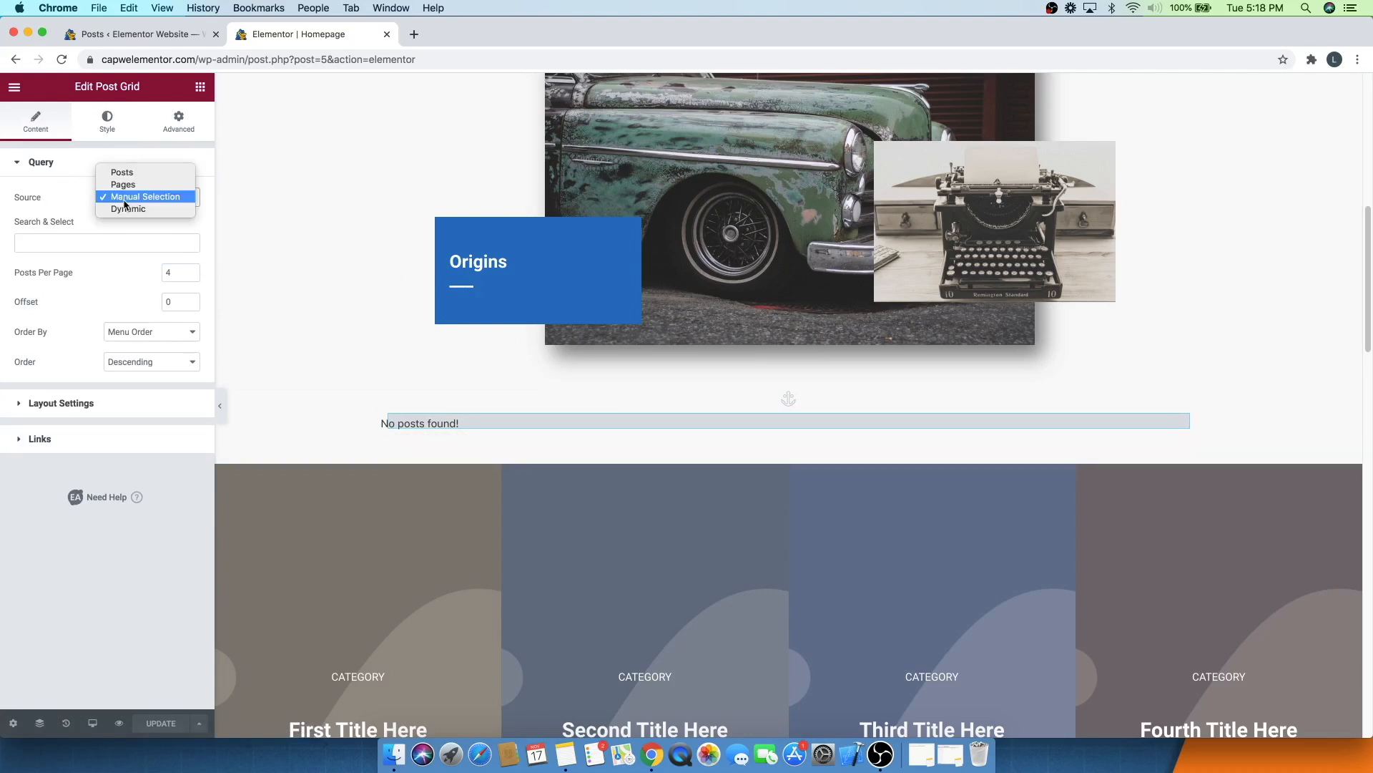
click(125, 174)
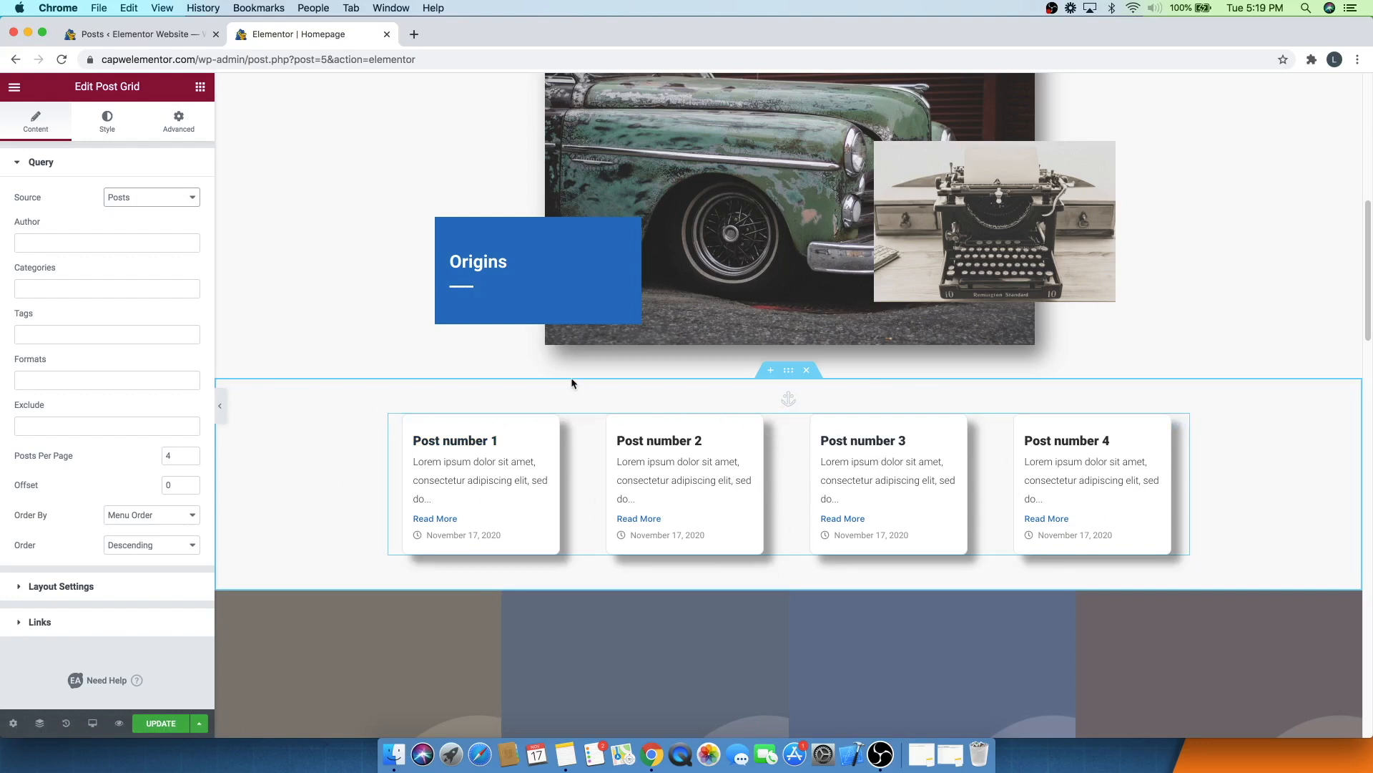
click(788, 398)
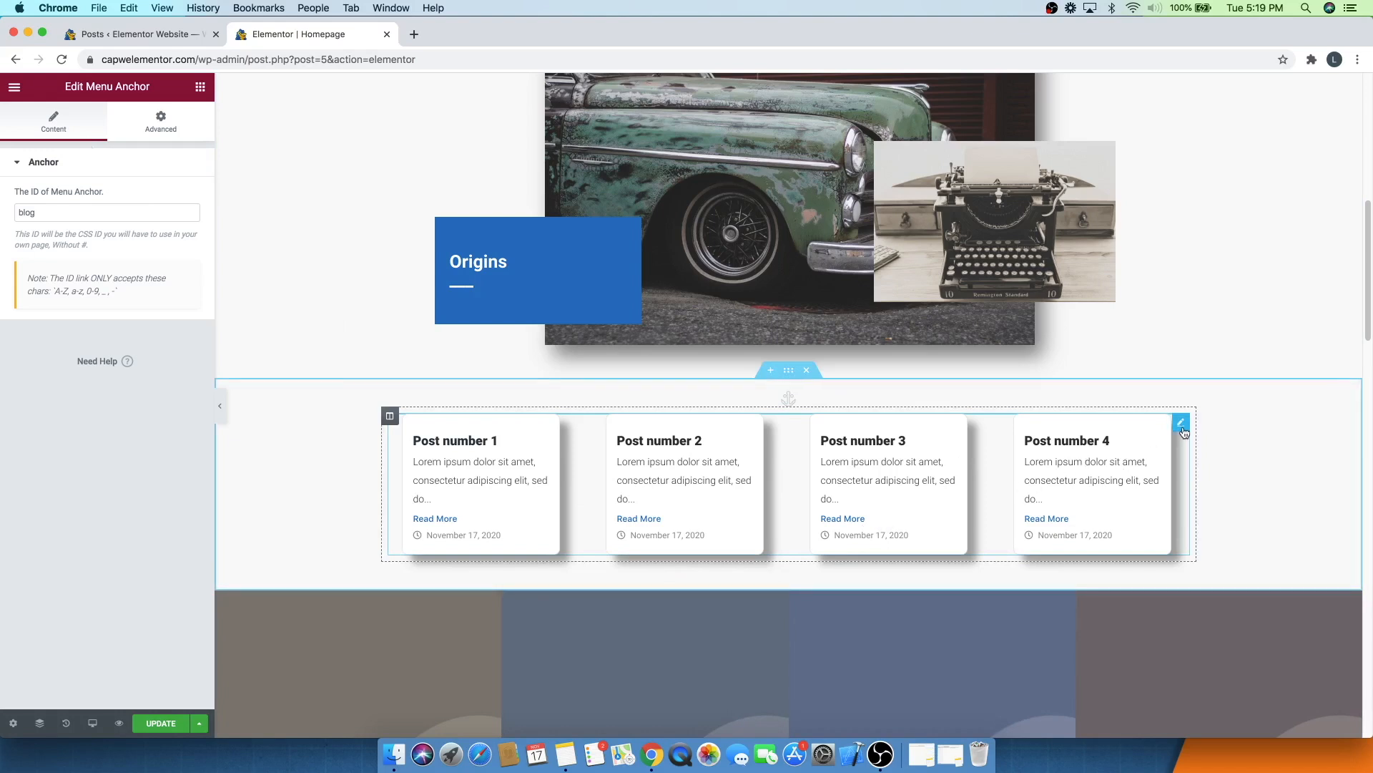
click(1183, 428)
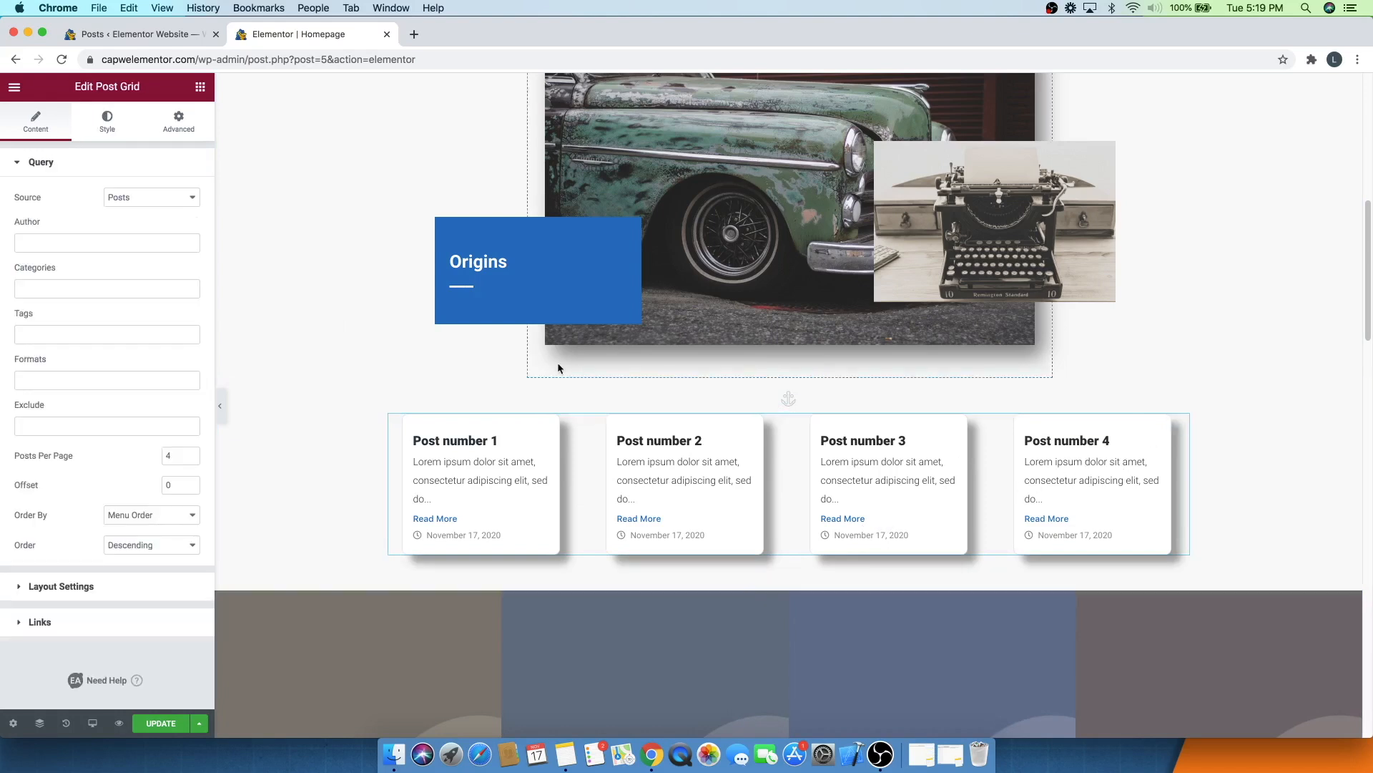
- Try the post grid's Default and Style Three styles, then return to Style Two
click(107, 121)
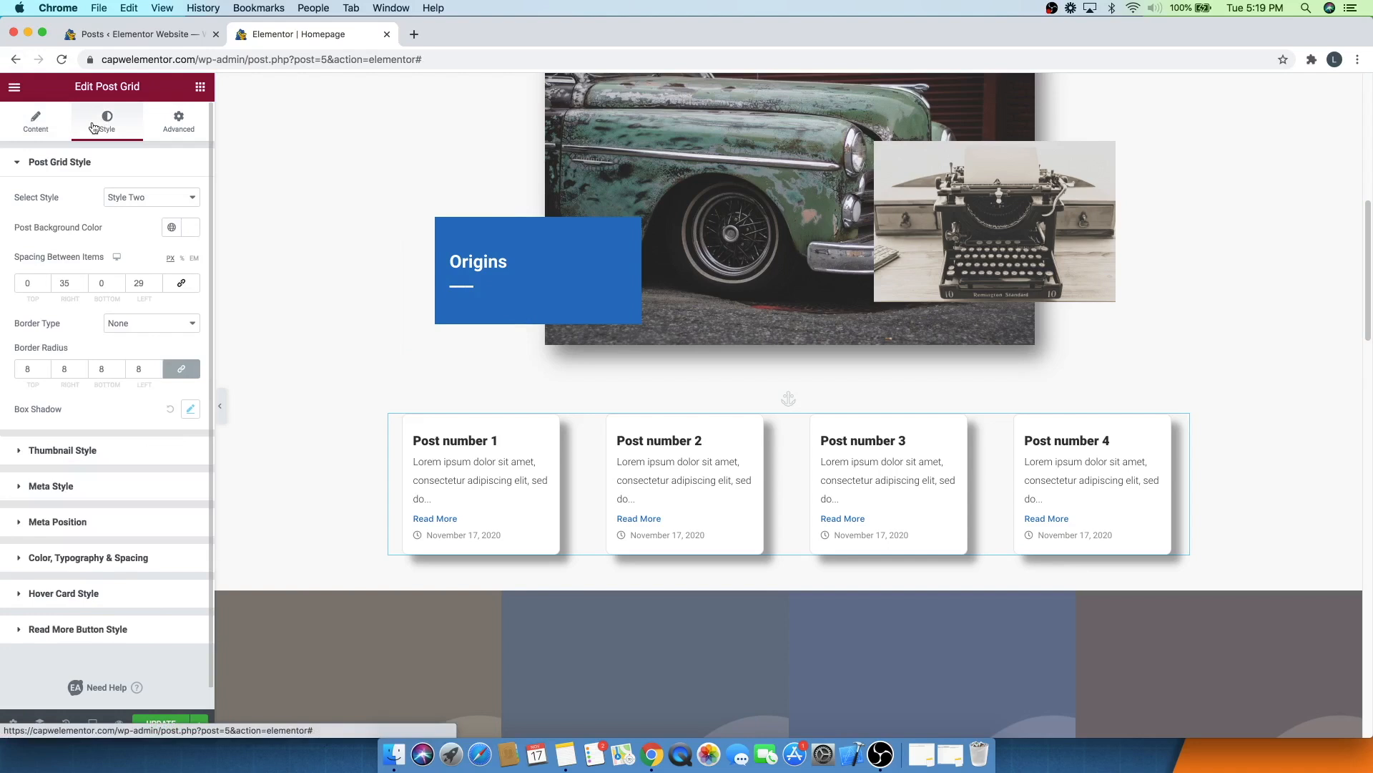
click(124, 198)
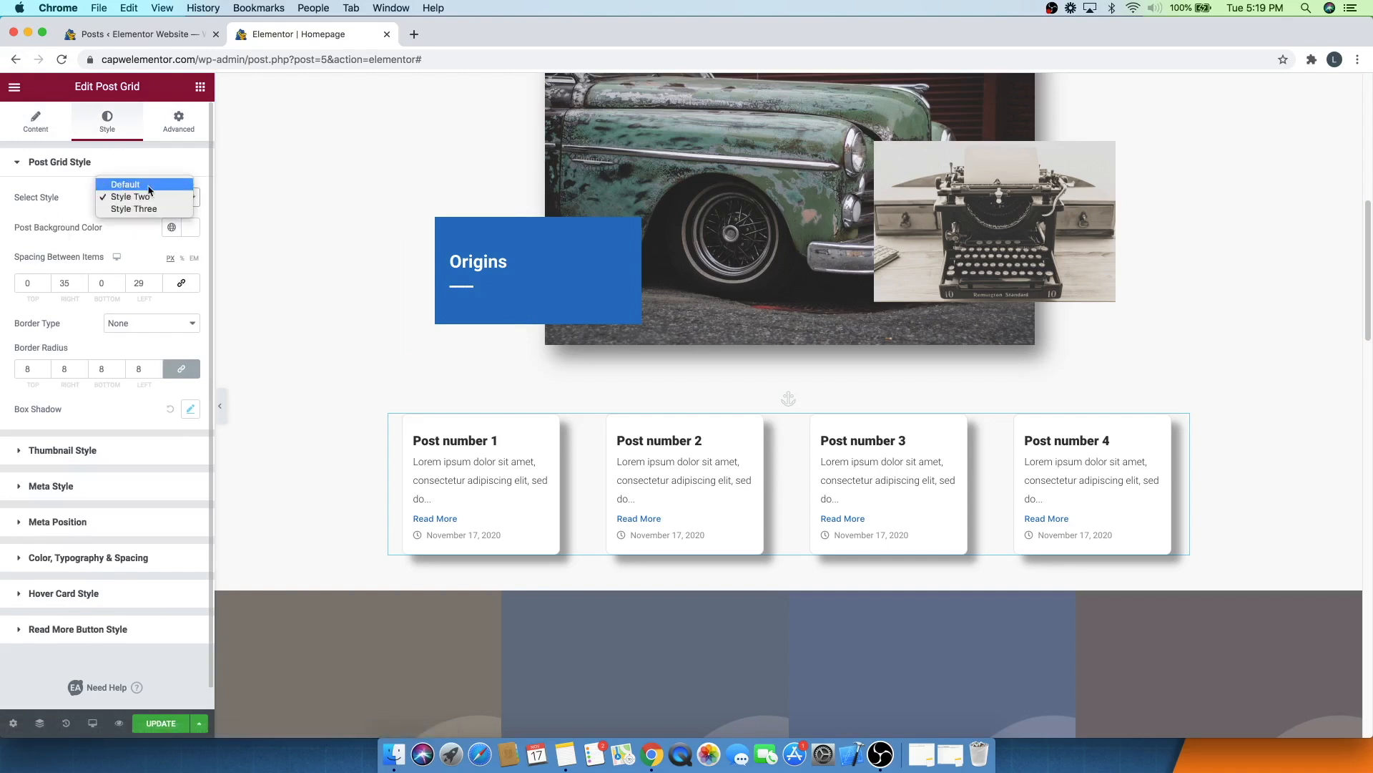
click(149, 187)
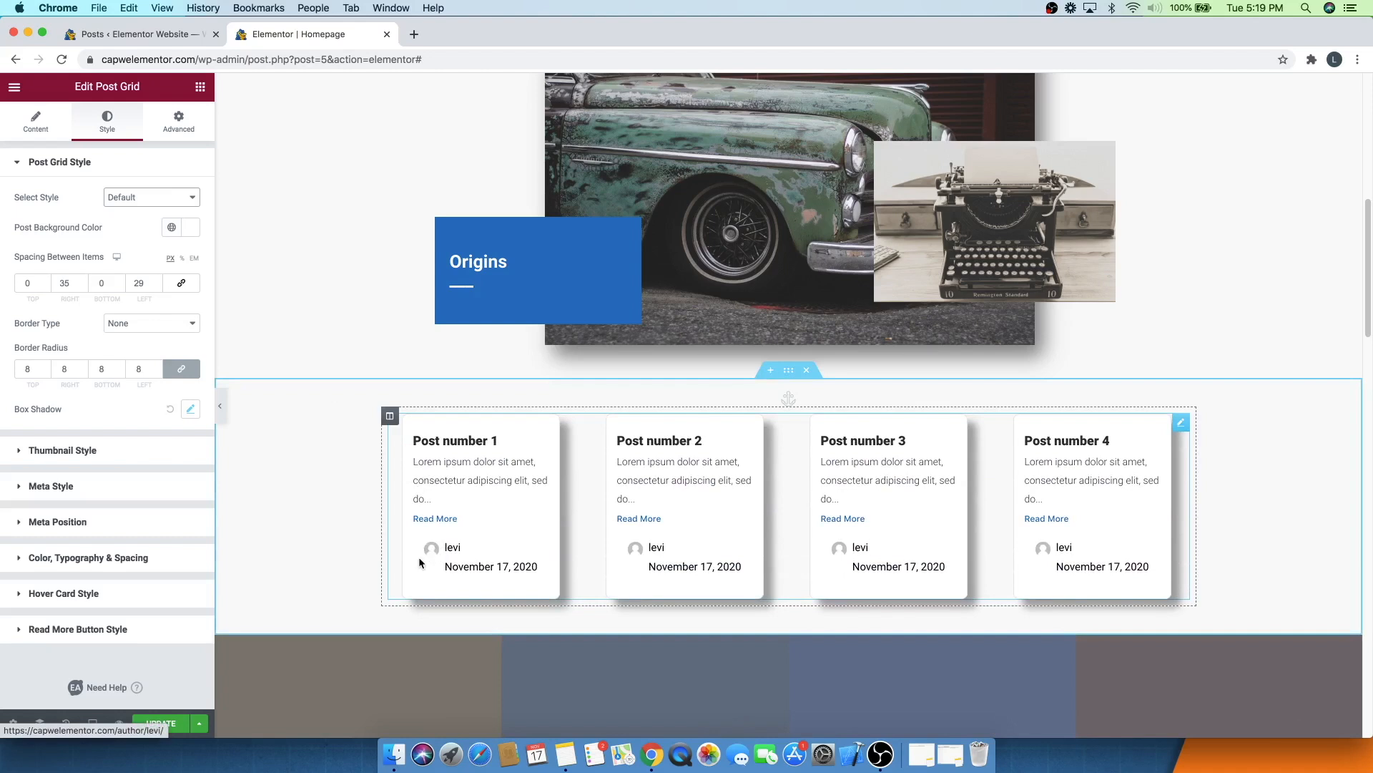
click(111, 203)
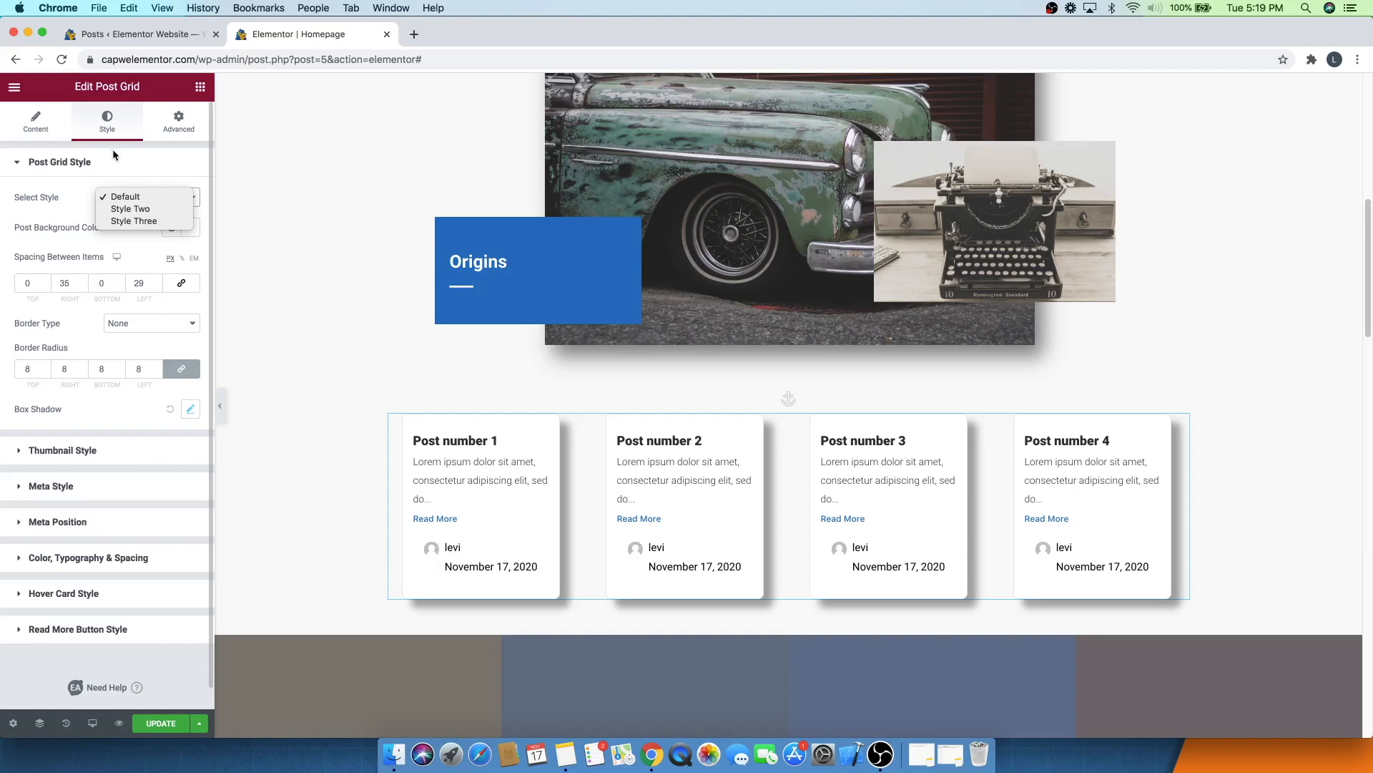
click(124, 221)
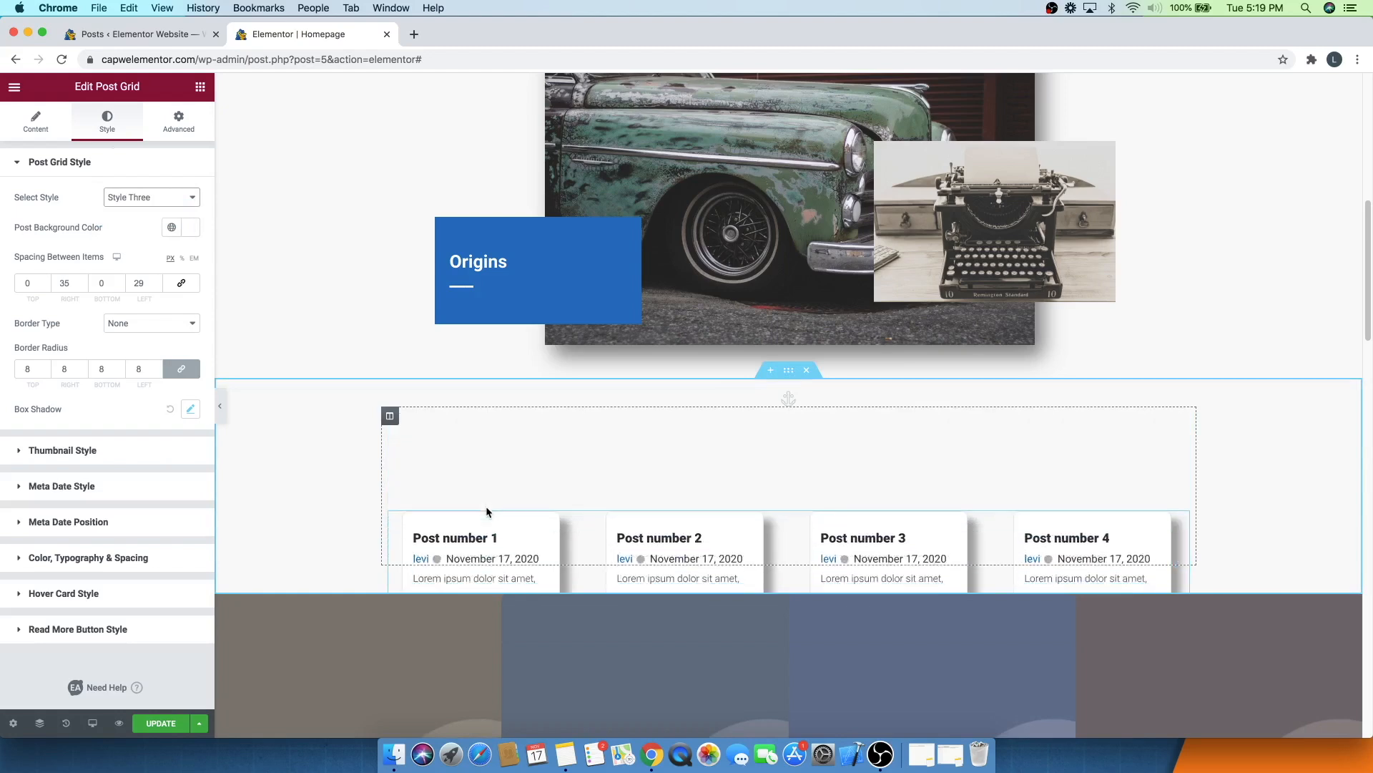
click(124, 198)
click(129, 185)
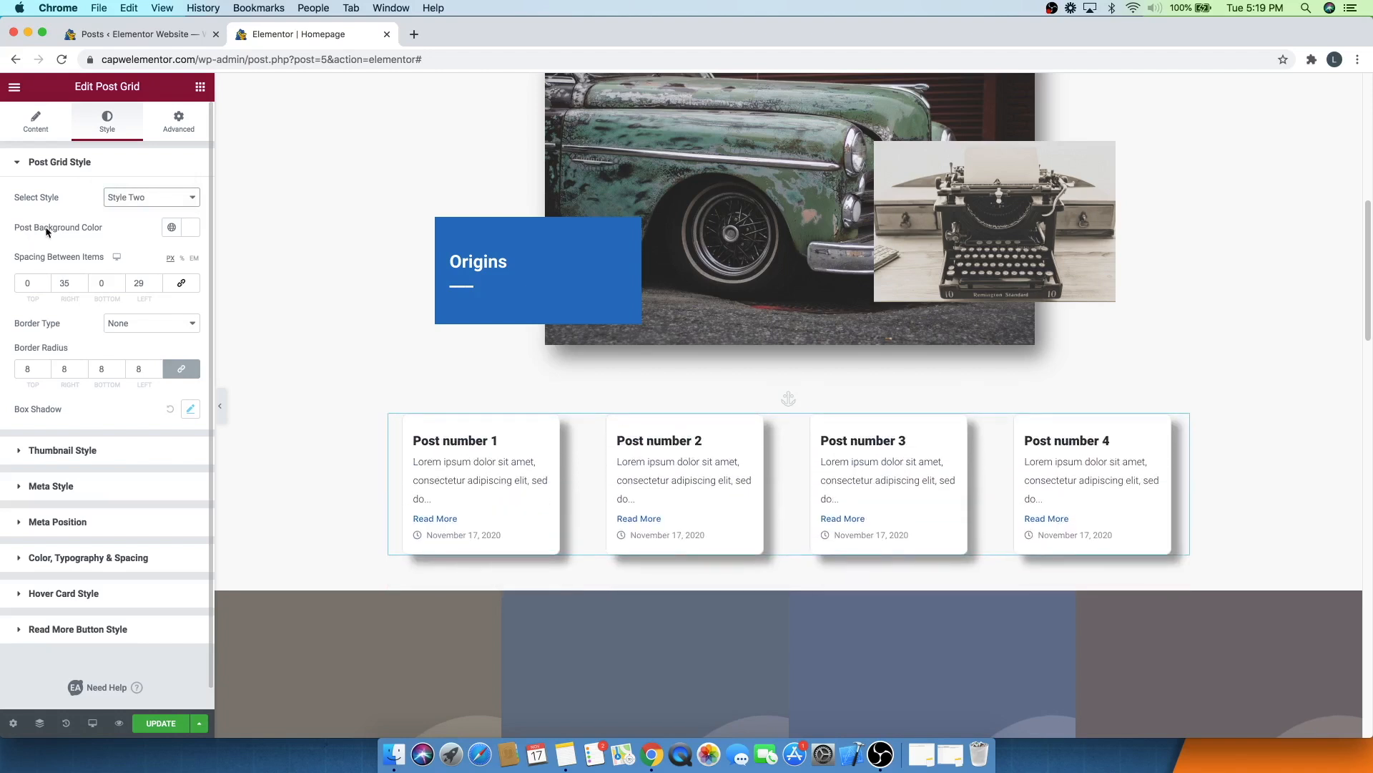
click(194, 229)
drag(68, 326, 182, 301)
drag(115, 377, 27, 281)
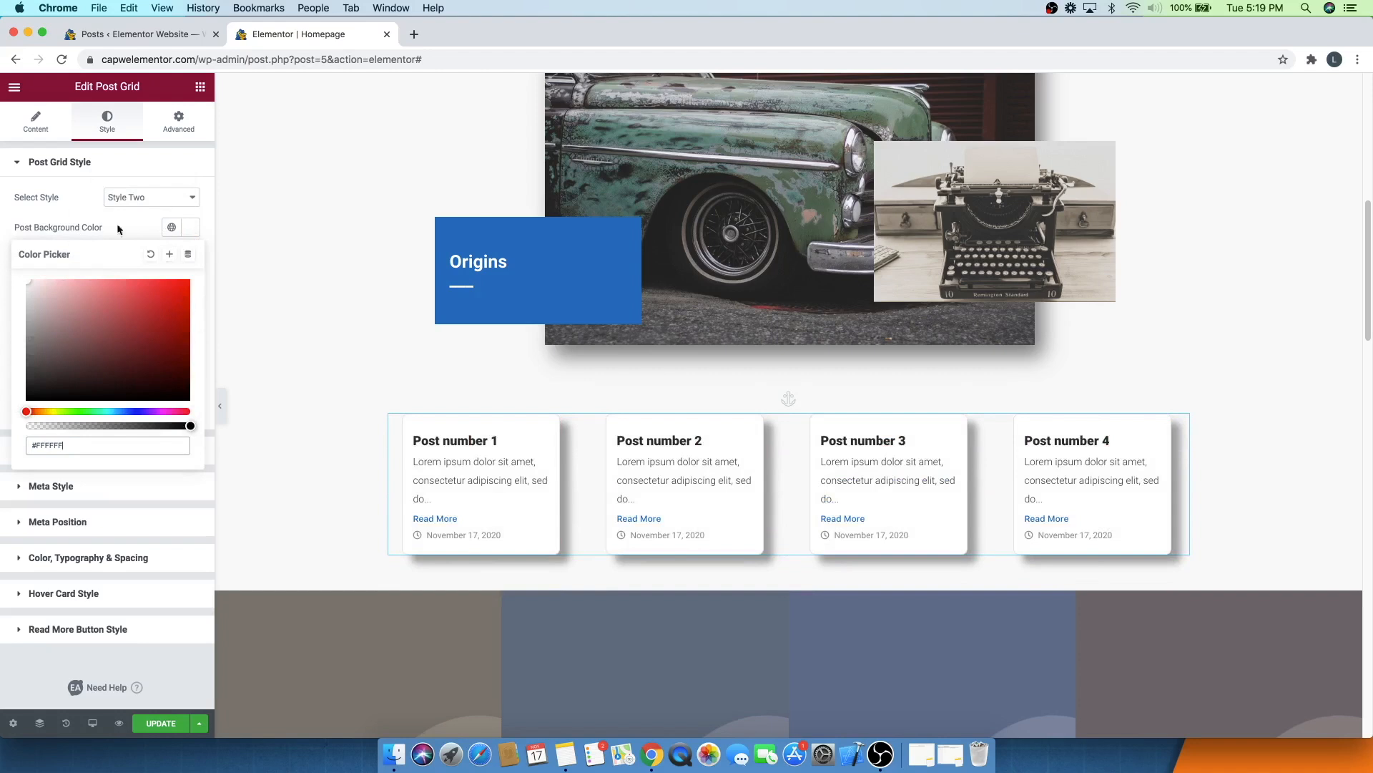
drag(143, 427, 200, 413)
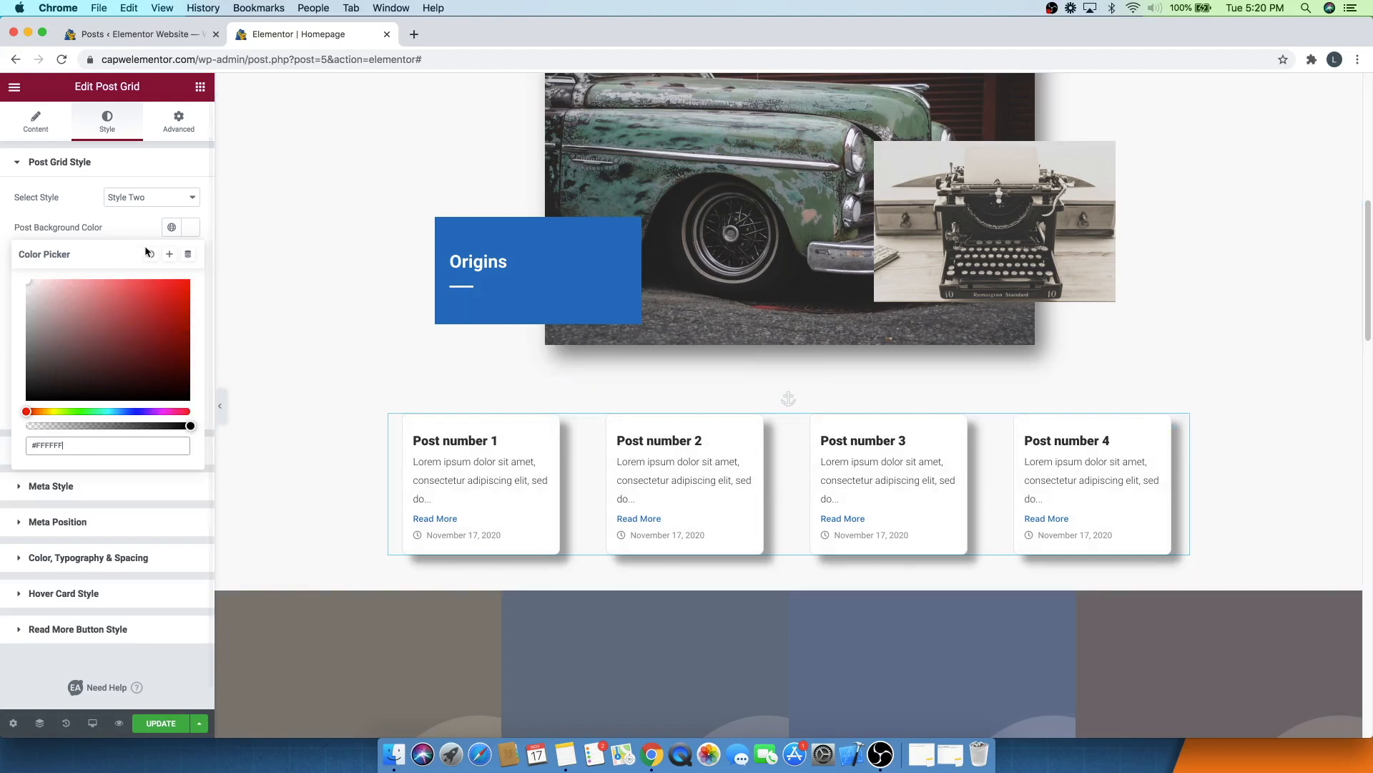
click(121, 229)
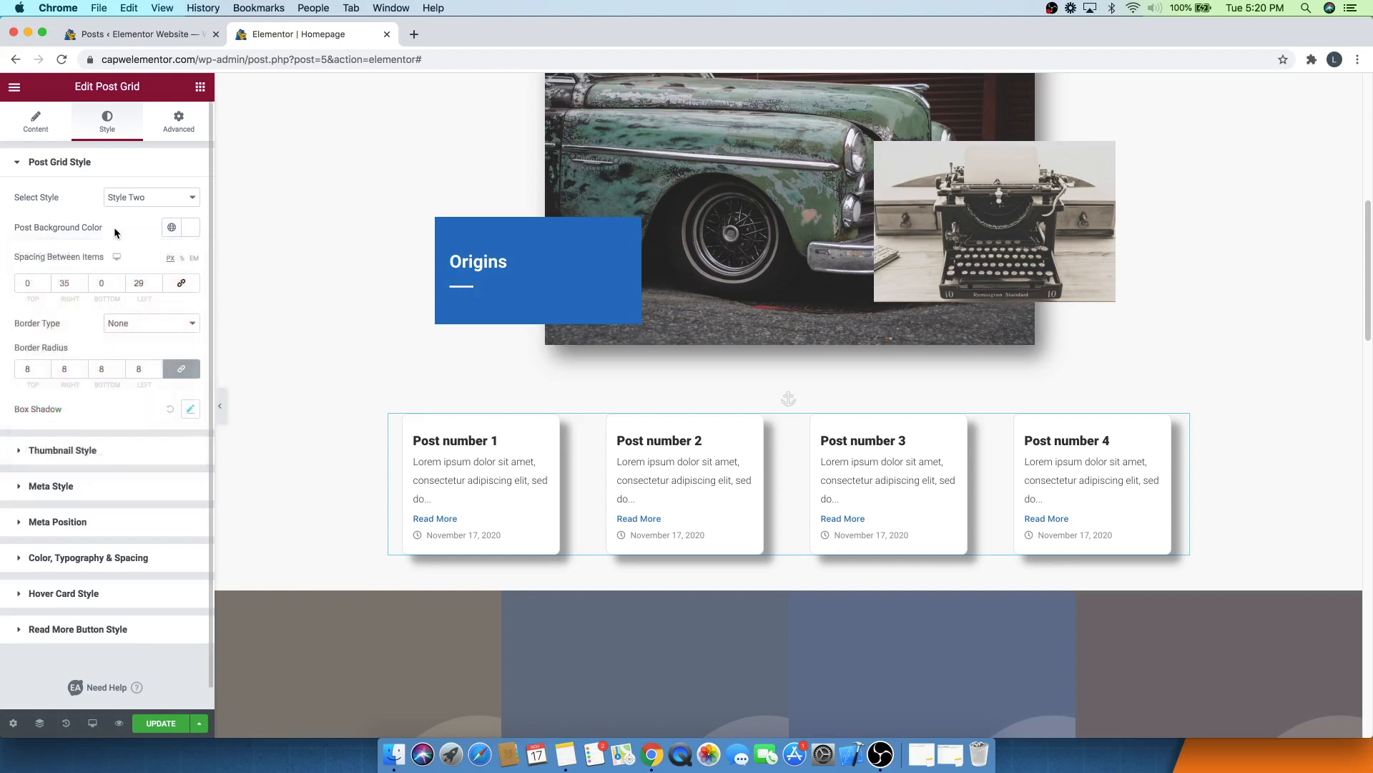
- Try a larger right spacing between the post grid items, then set it back to 35
click(81, 282)
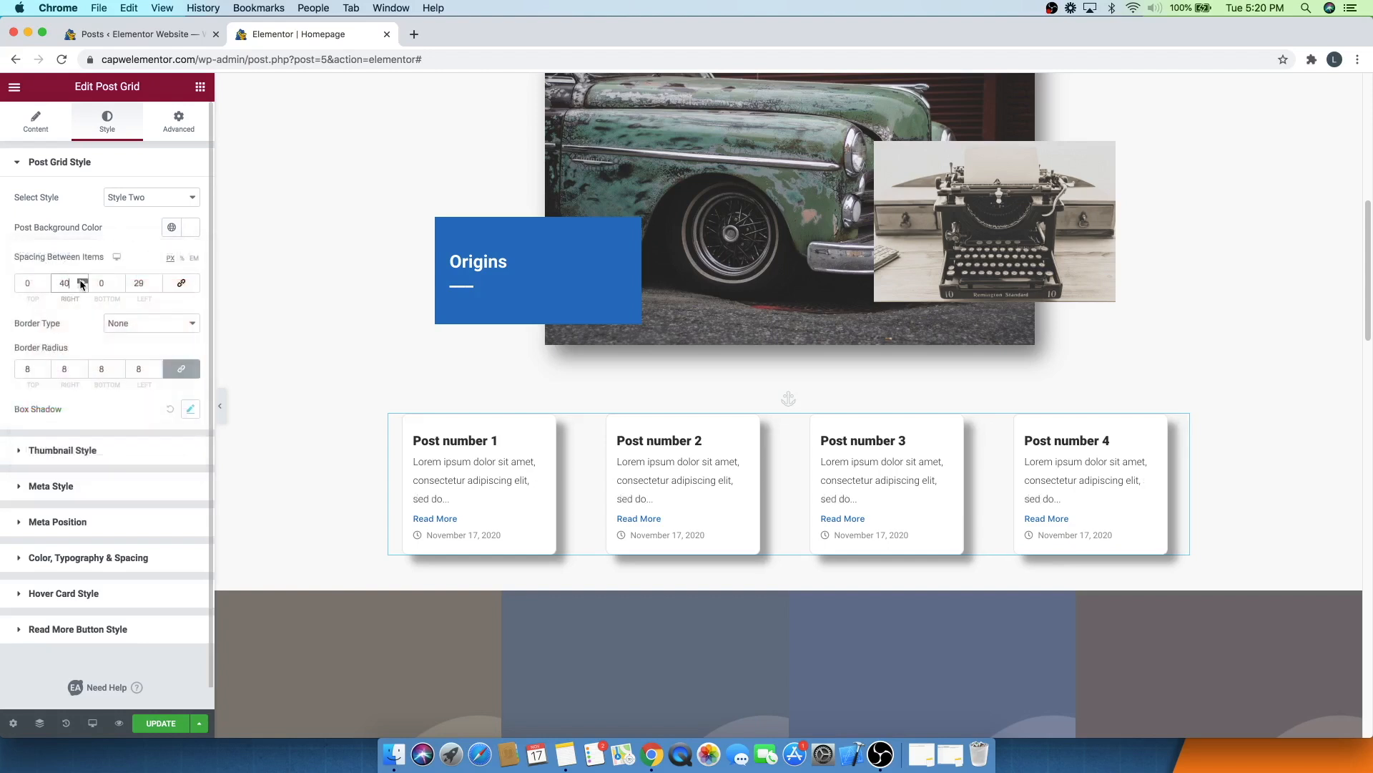
click(81, 282)
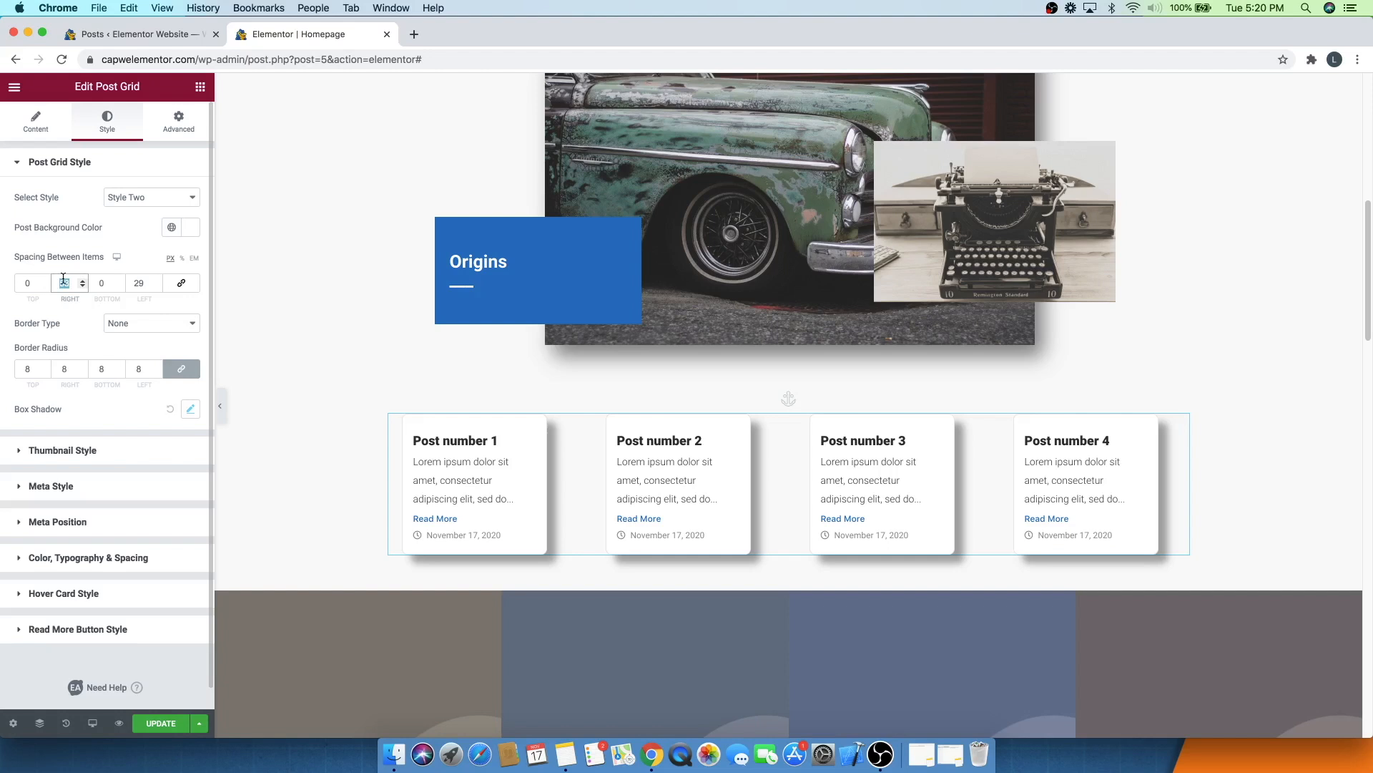
text(35)
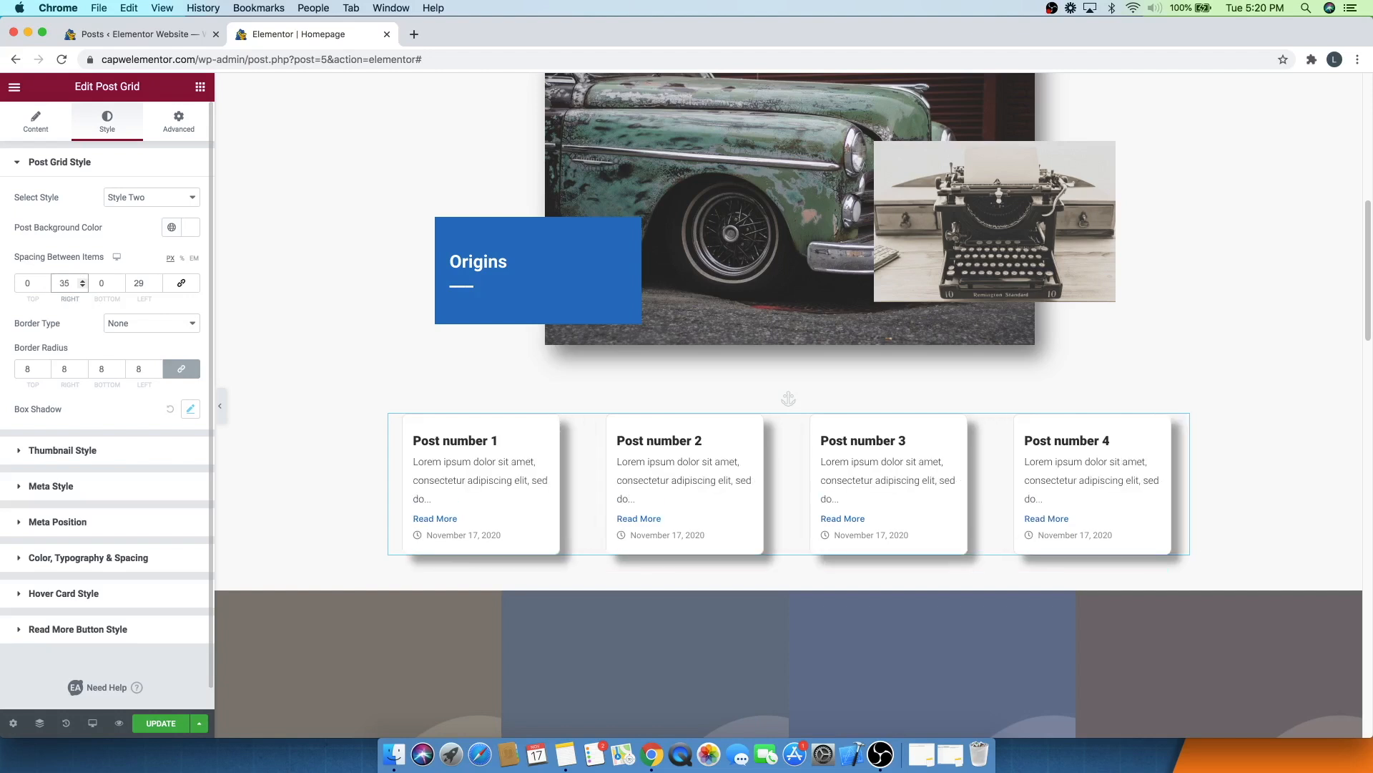
- Try a Solid border with a wider width on the post cards, then set the border type back to None
click(72, 317)
click(126, 322)
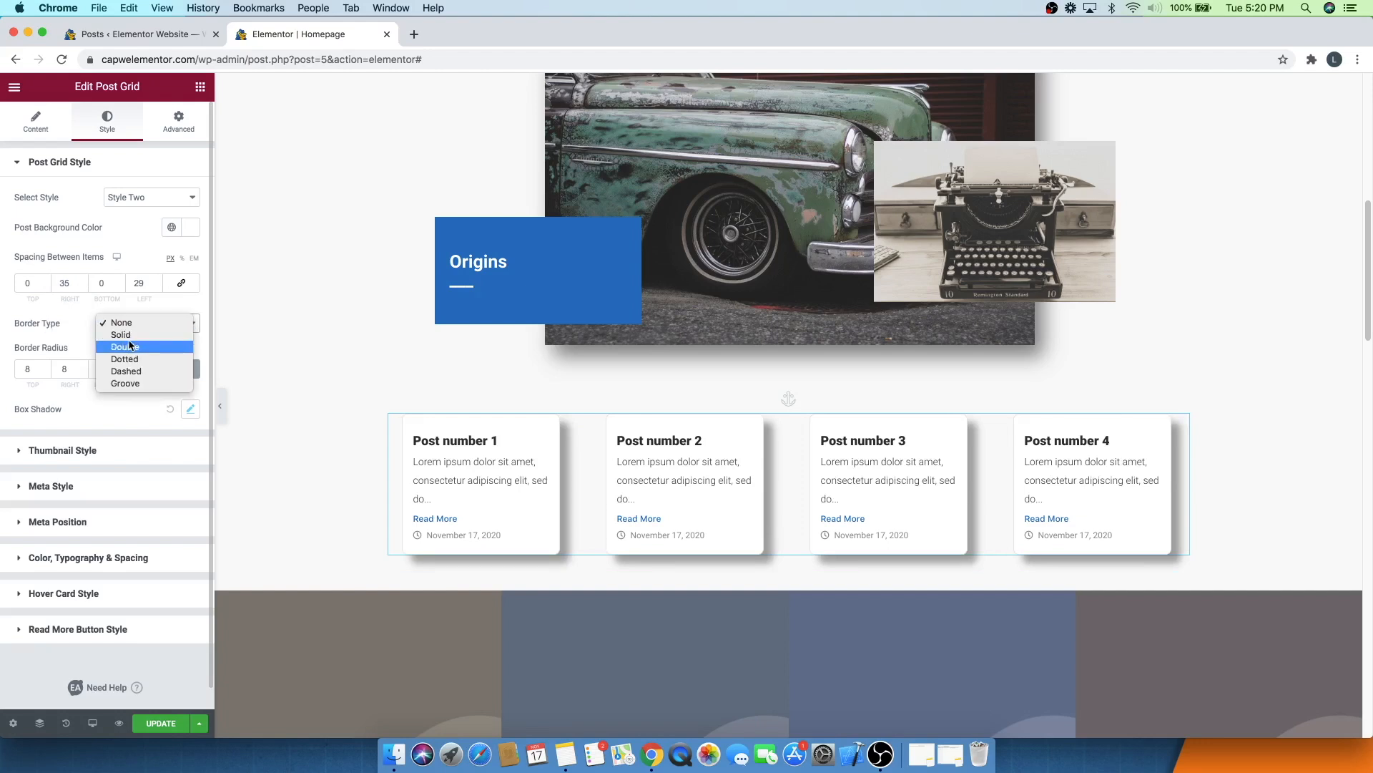
click(137, 339)
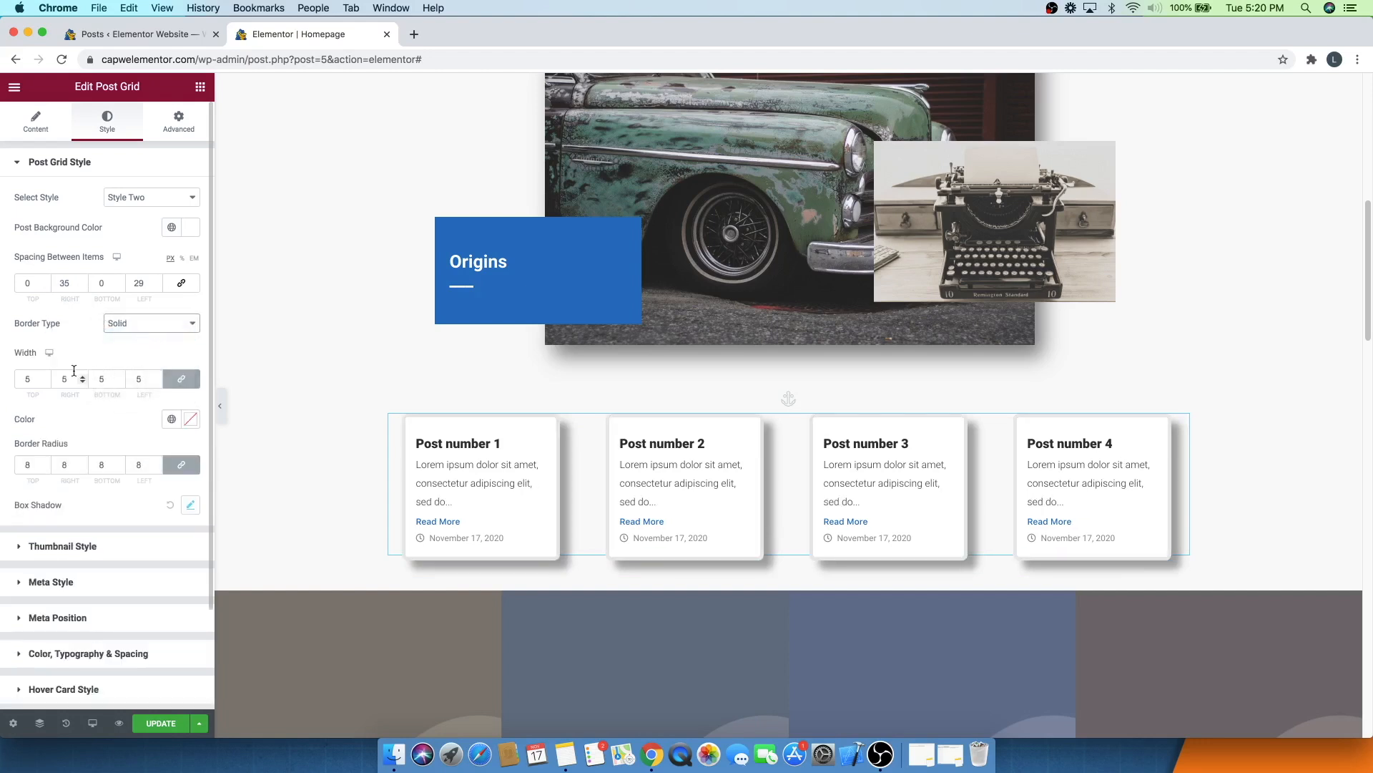
drag(47, 380, 47, 380)
click(122, 324)
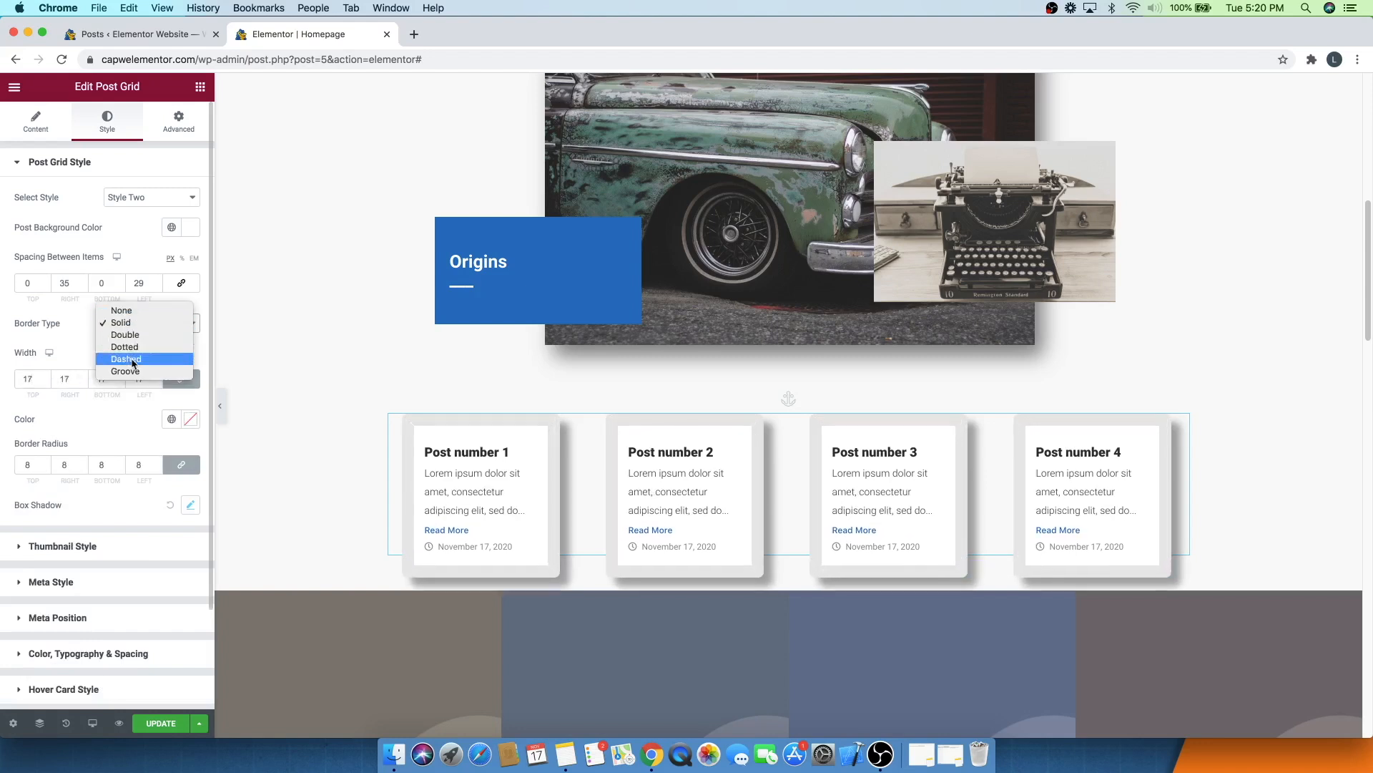
click(123, 310)
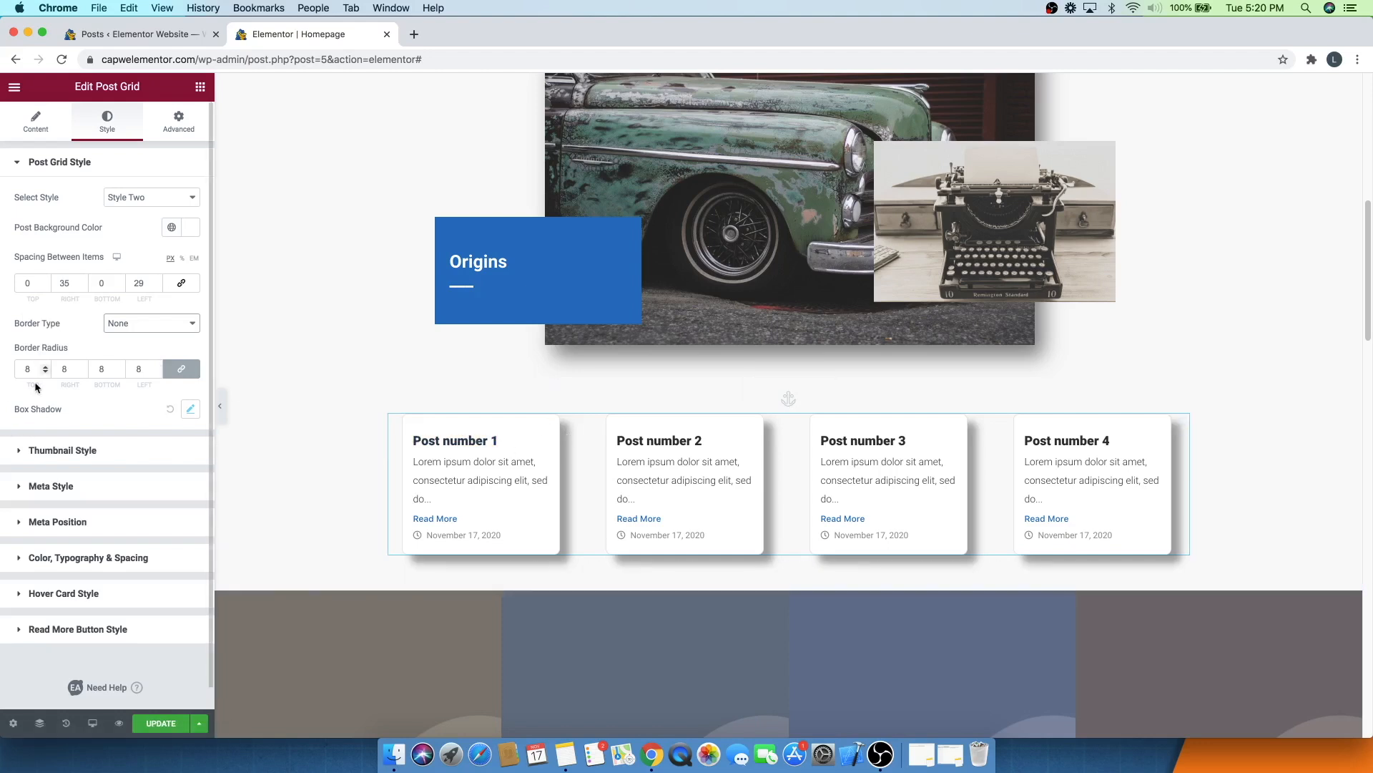
- Try a box shadow spread of 48 on the post cards, then undo it
click(47, 372)
click(46, 371)
click(46, 372)
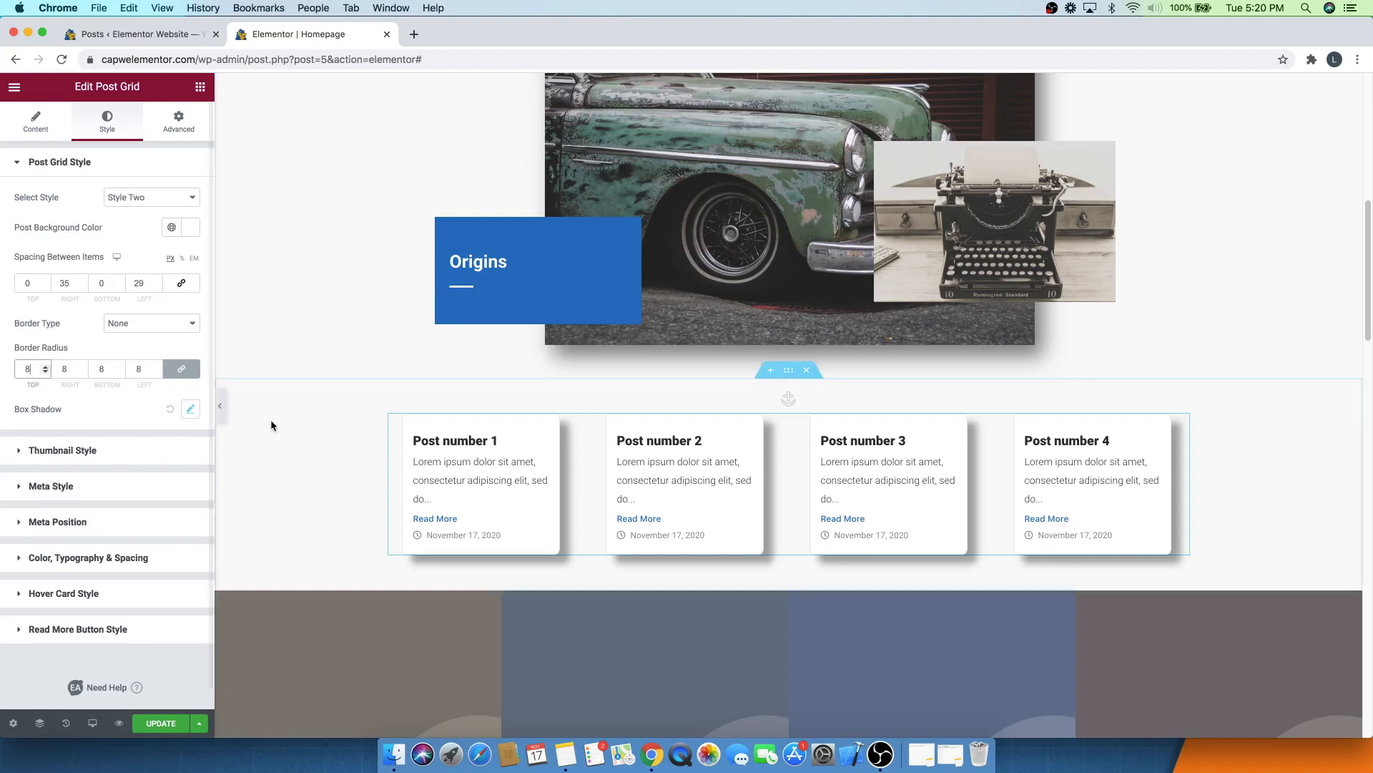
click(190, 409)
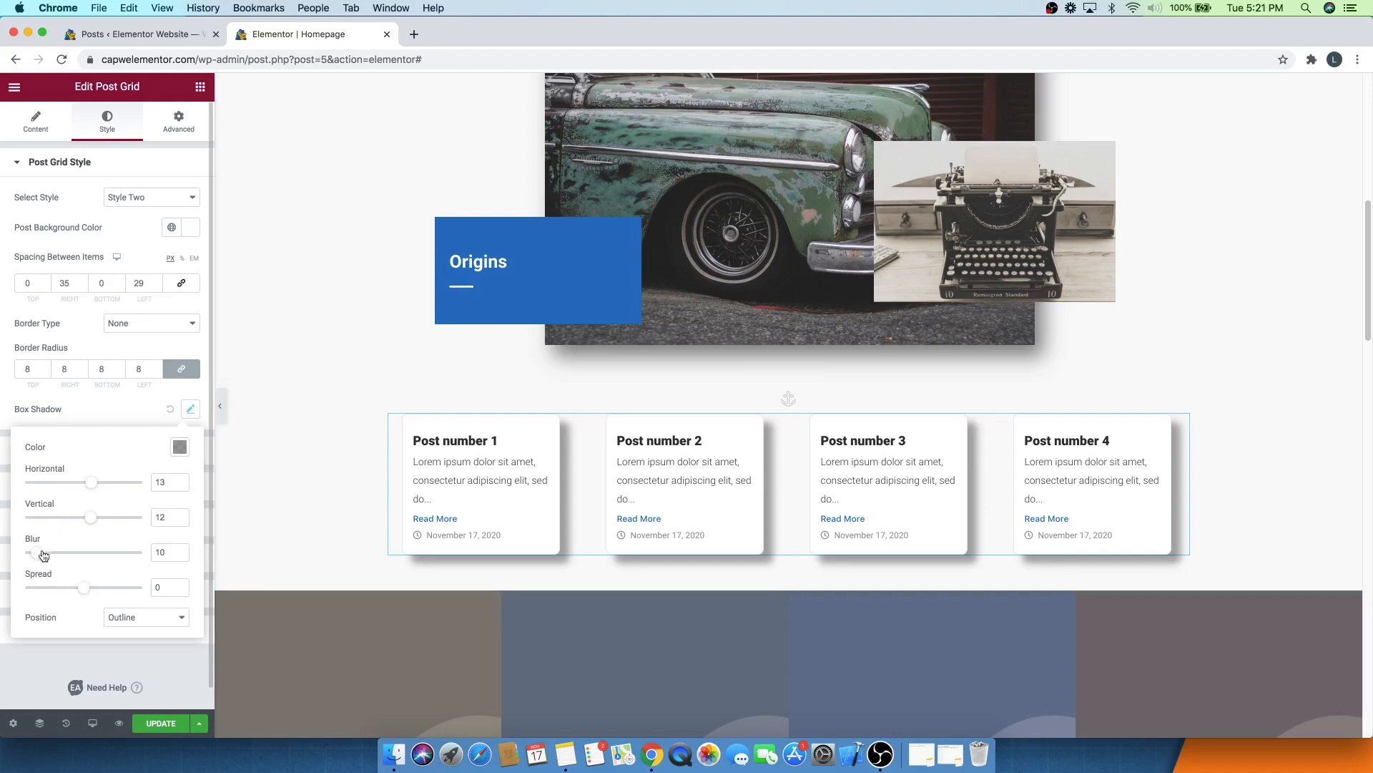
drag(84, 594, 112, 587)
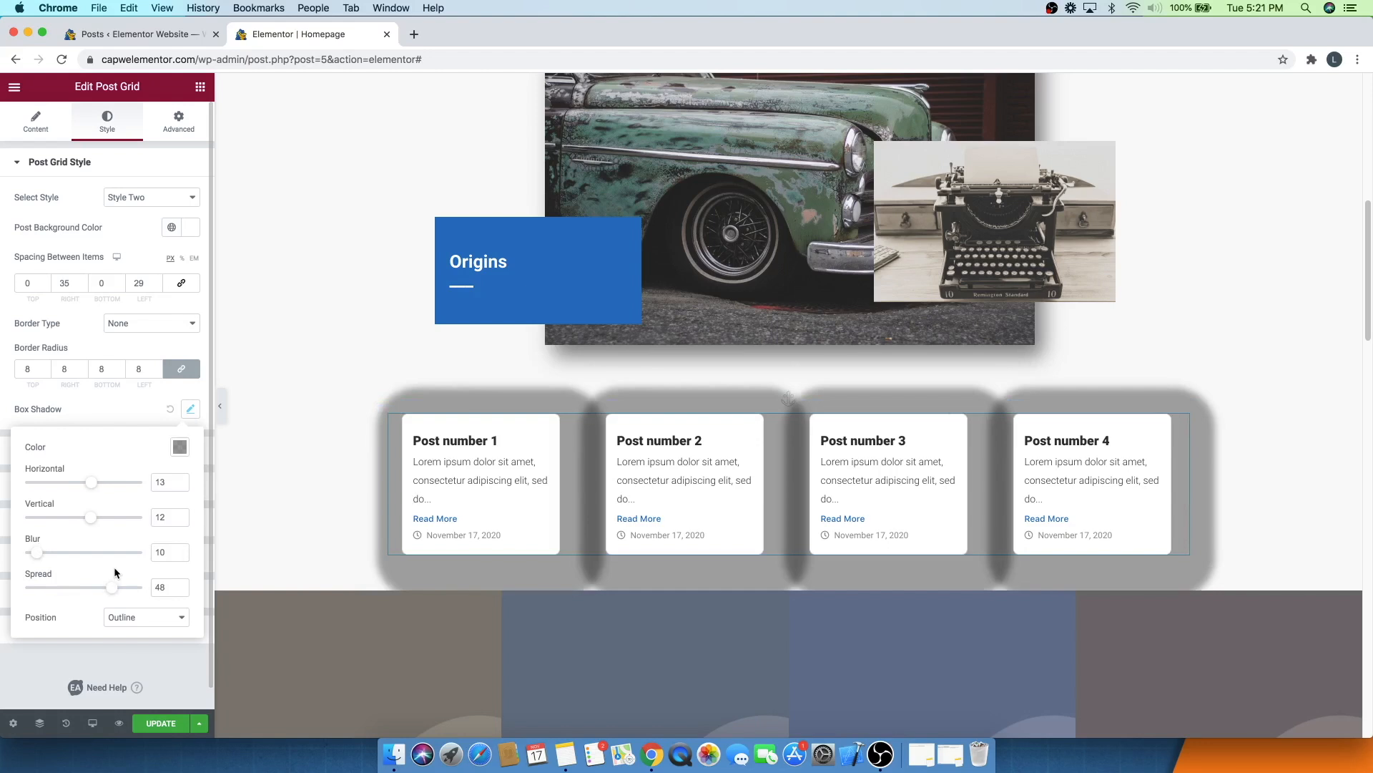
key(super+z)
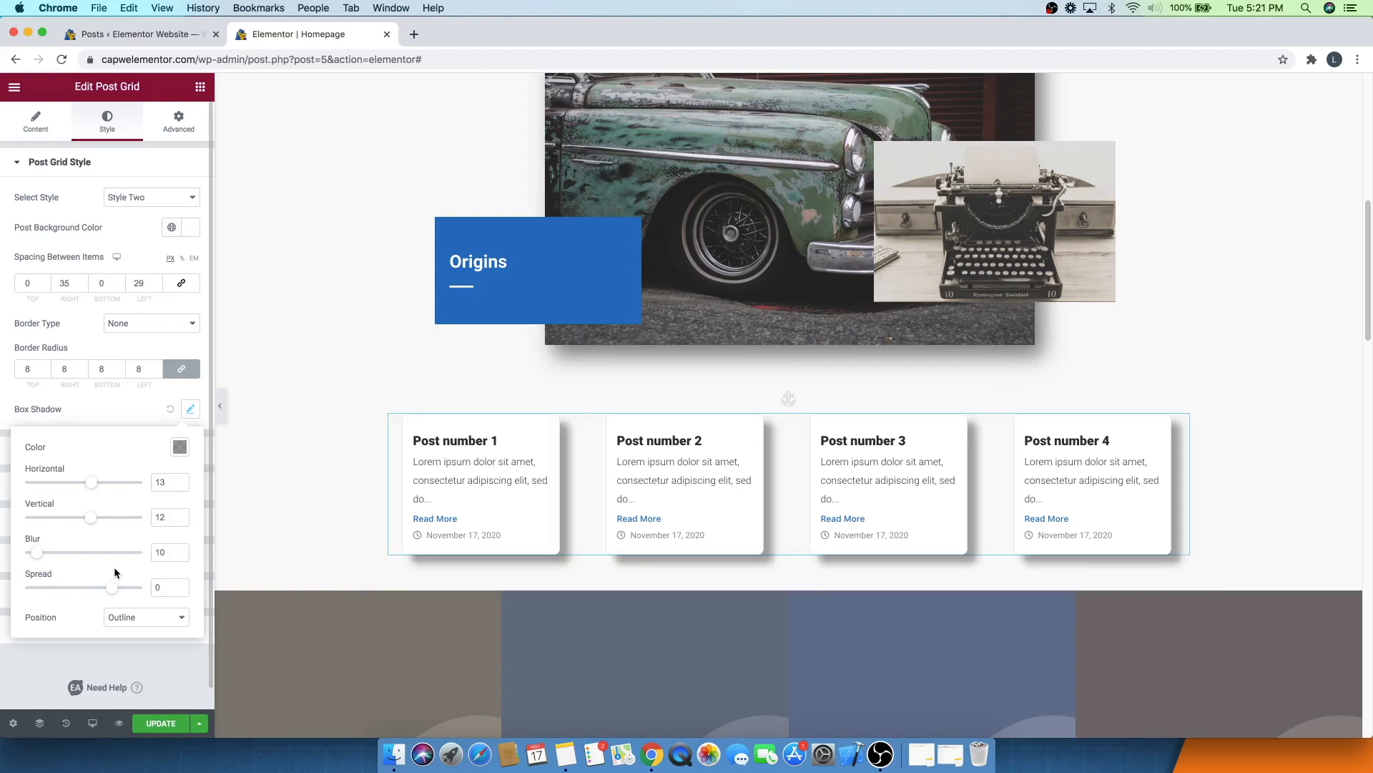
click(110, 406)
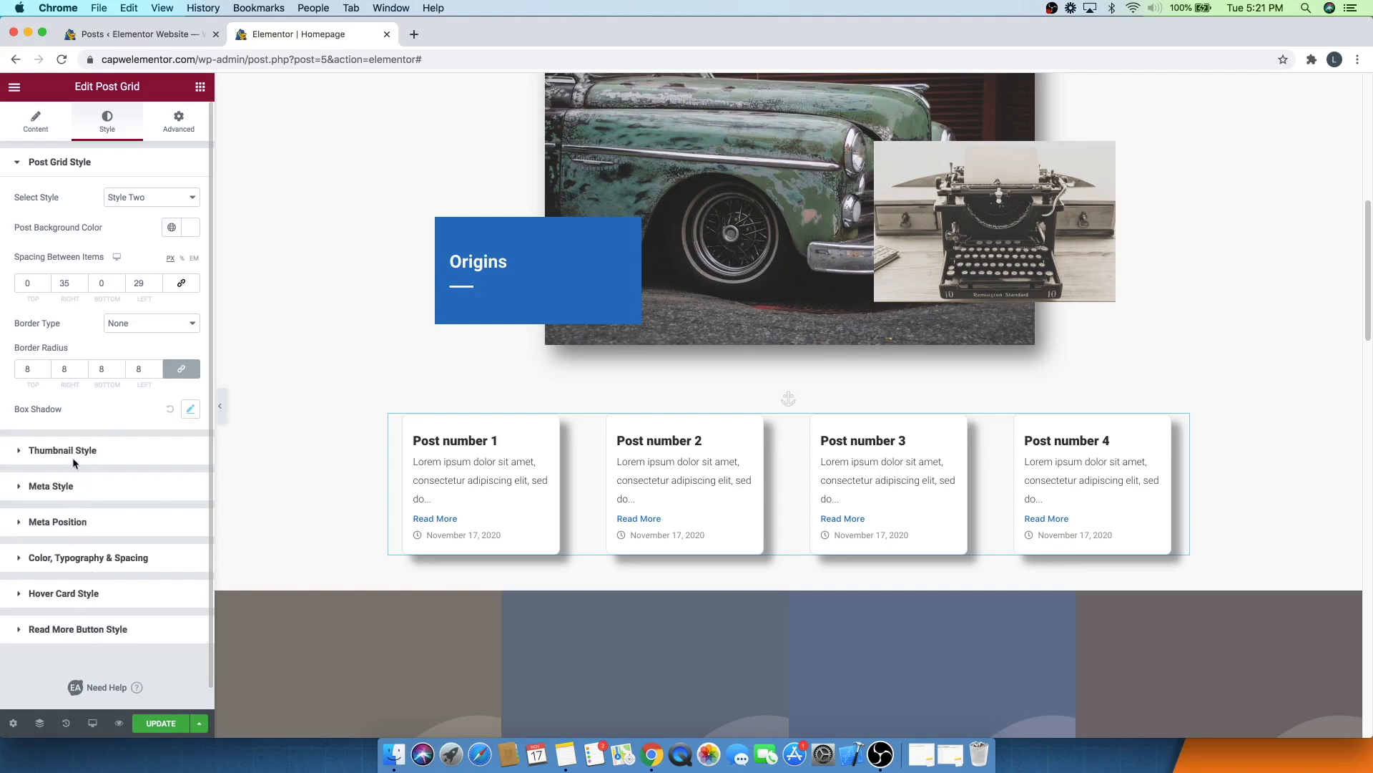
- Save the page with Update
click(36, 123)
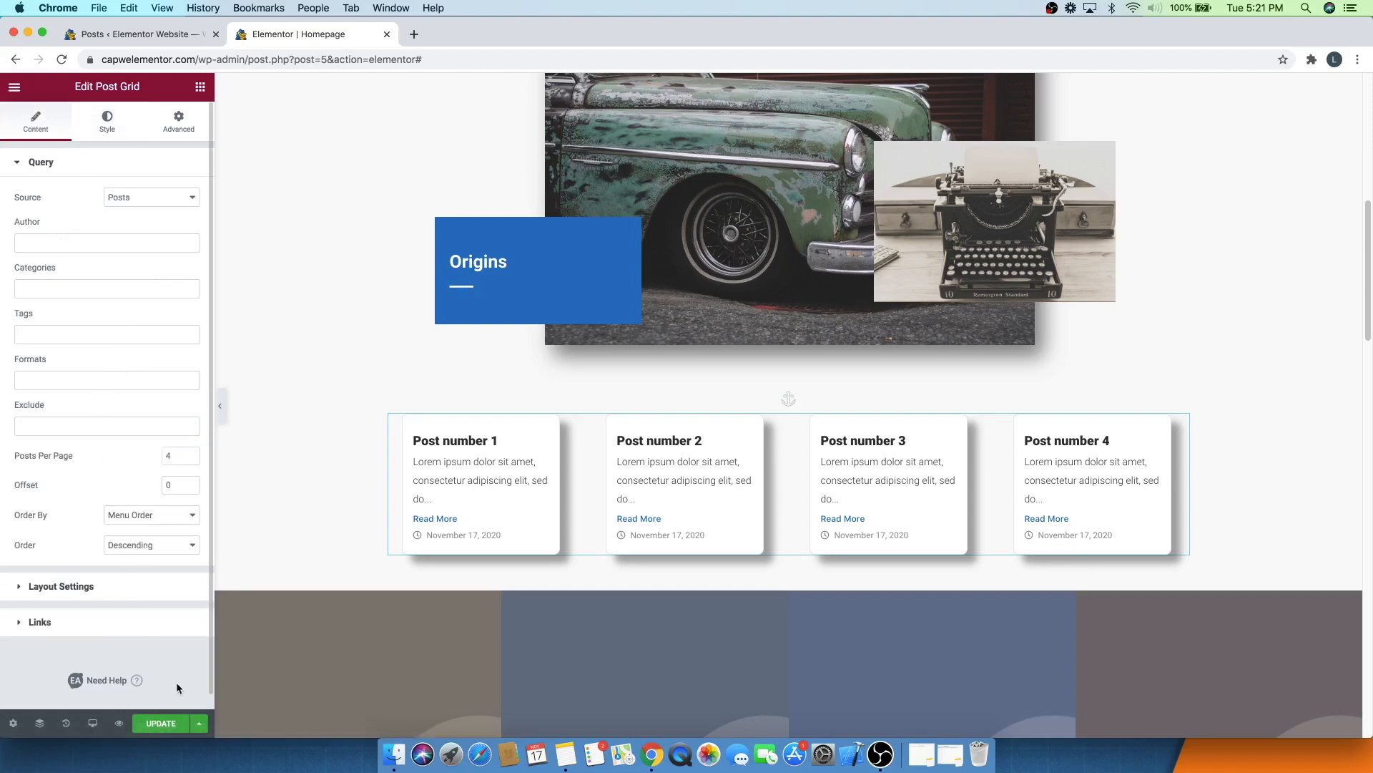
click(164, 725)
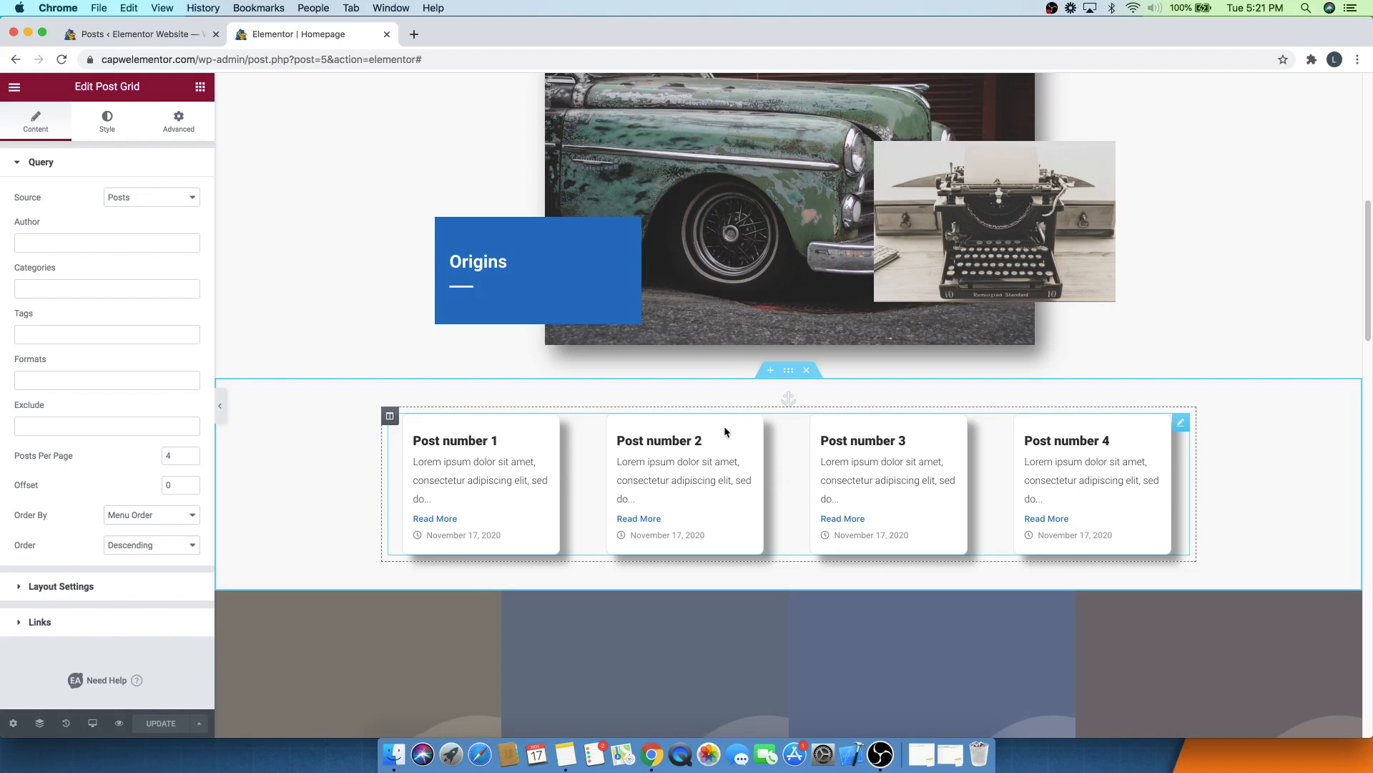
scroll(724, 428, down, 6)
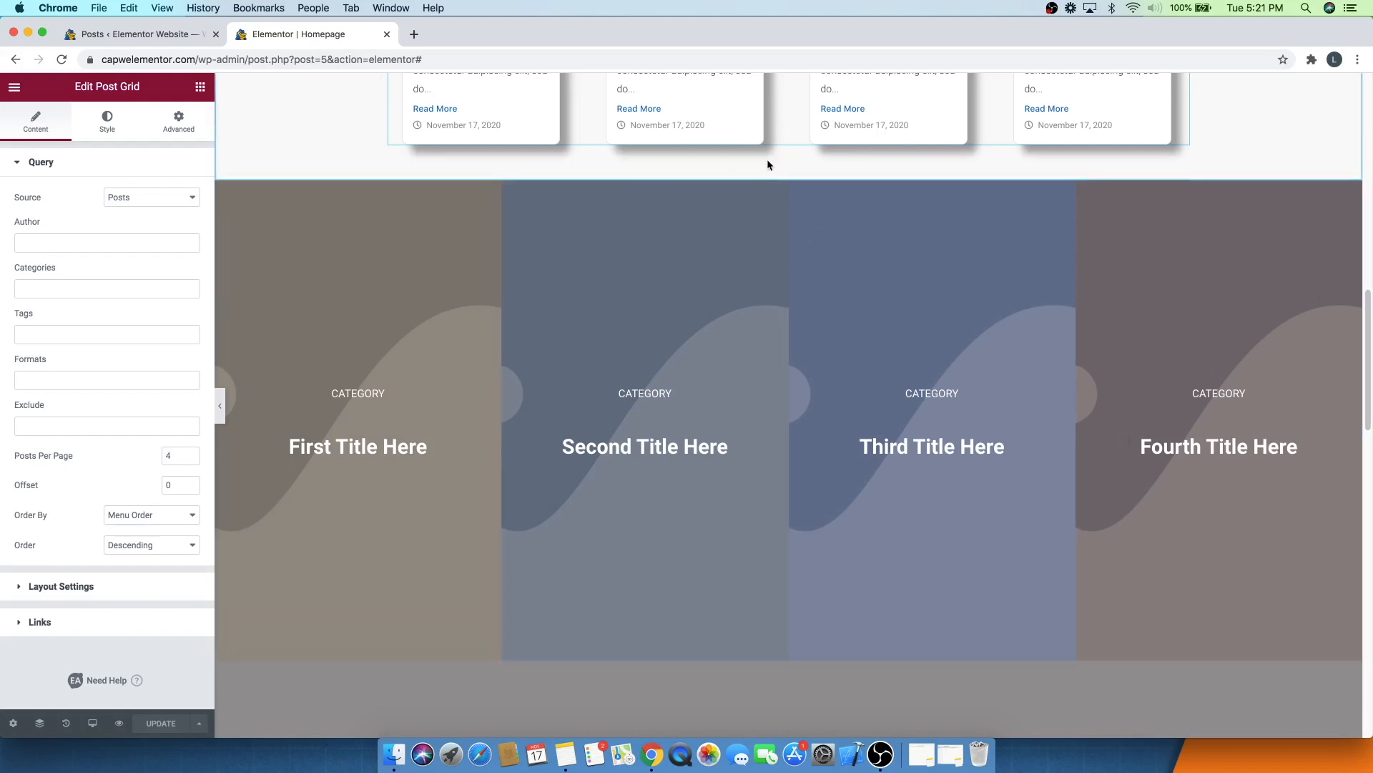
click(770, 177)
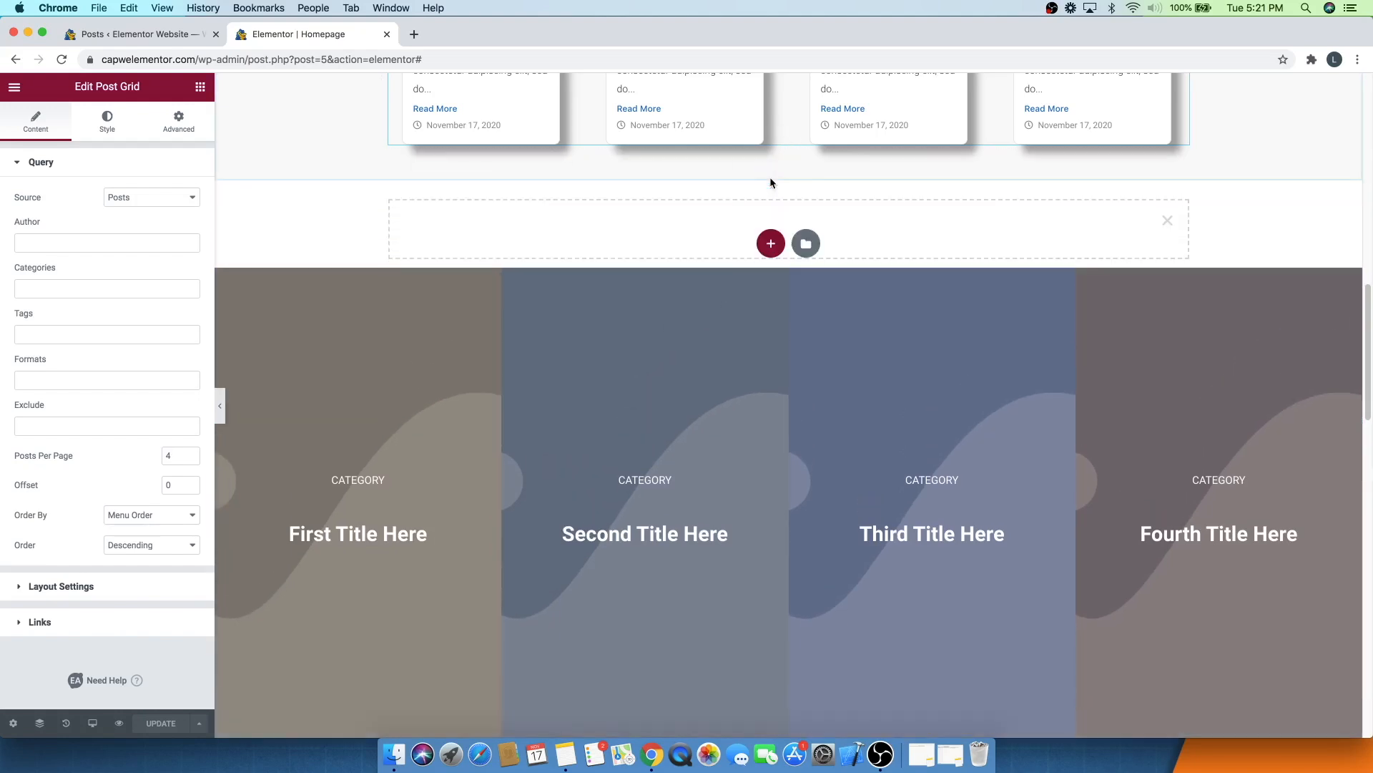
click(769, 243)
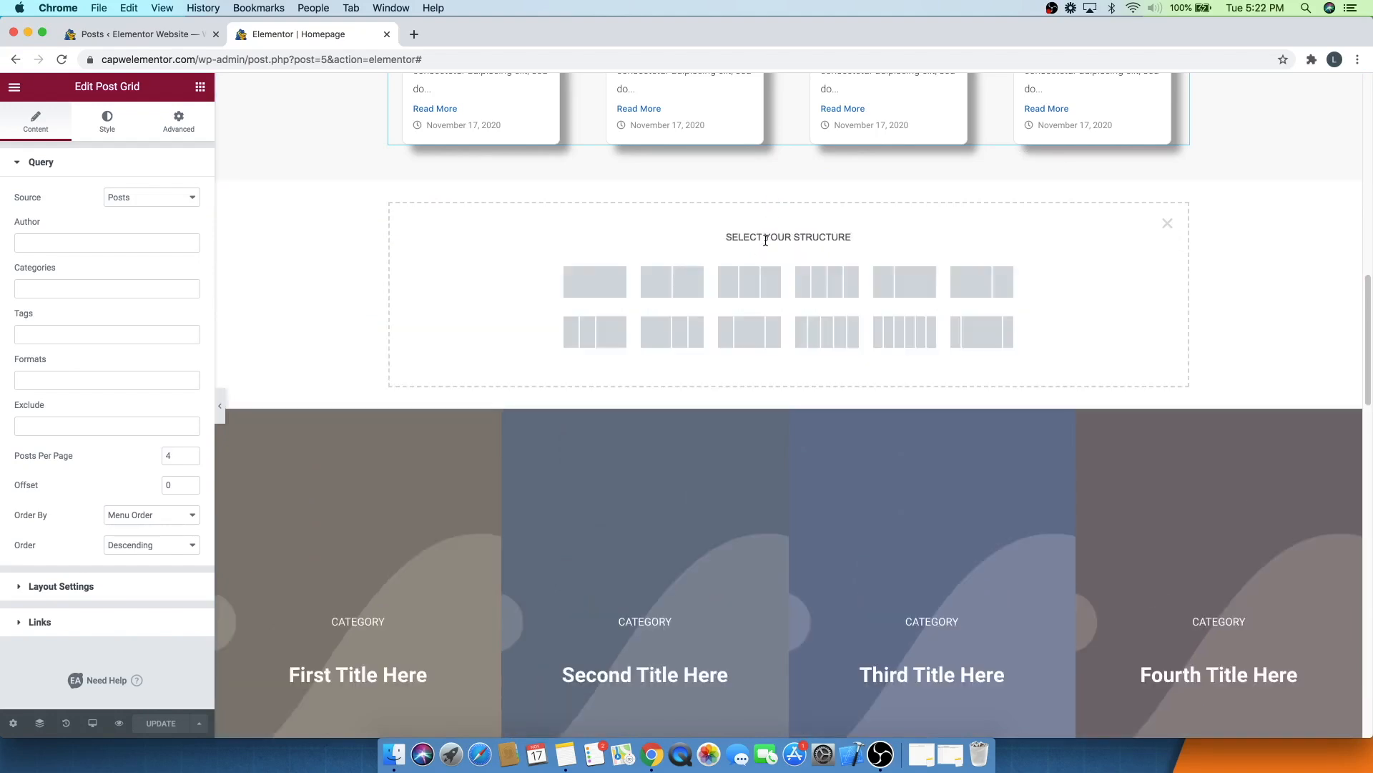
click(824, 288)
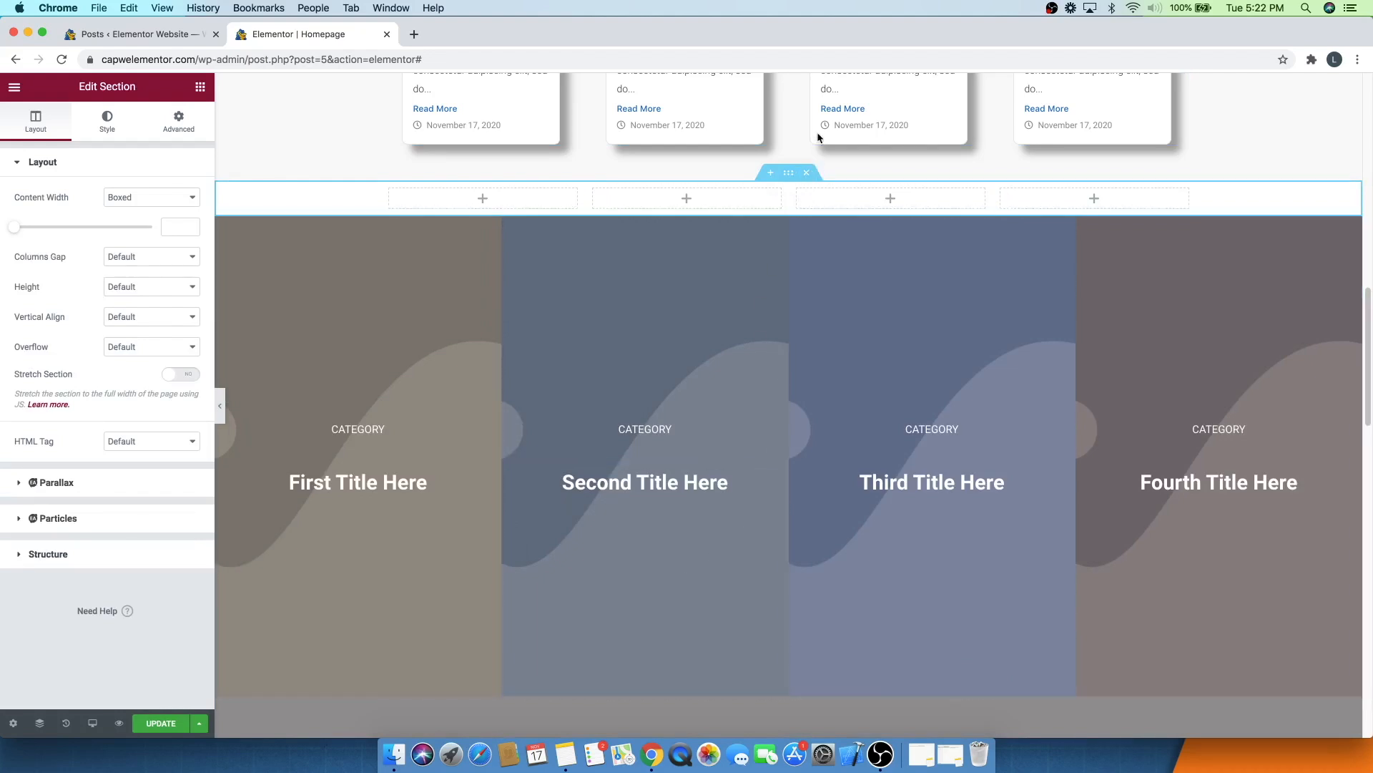
click(808, 173)
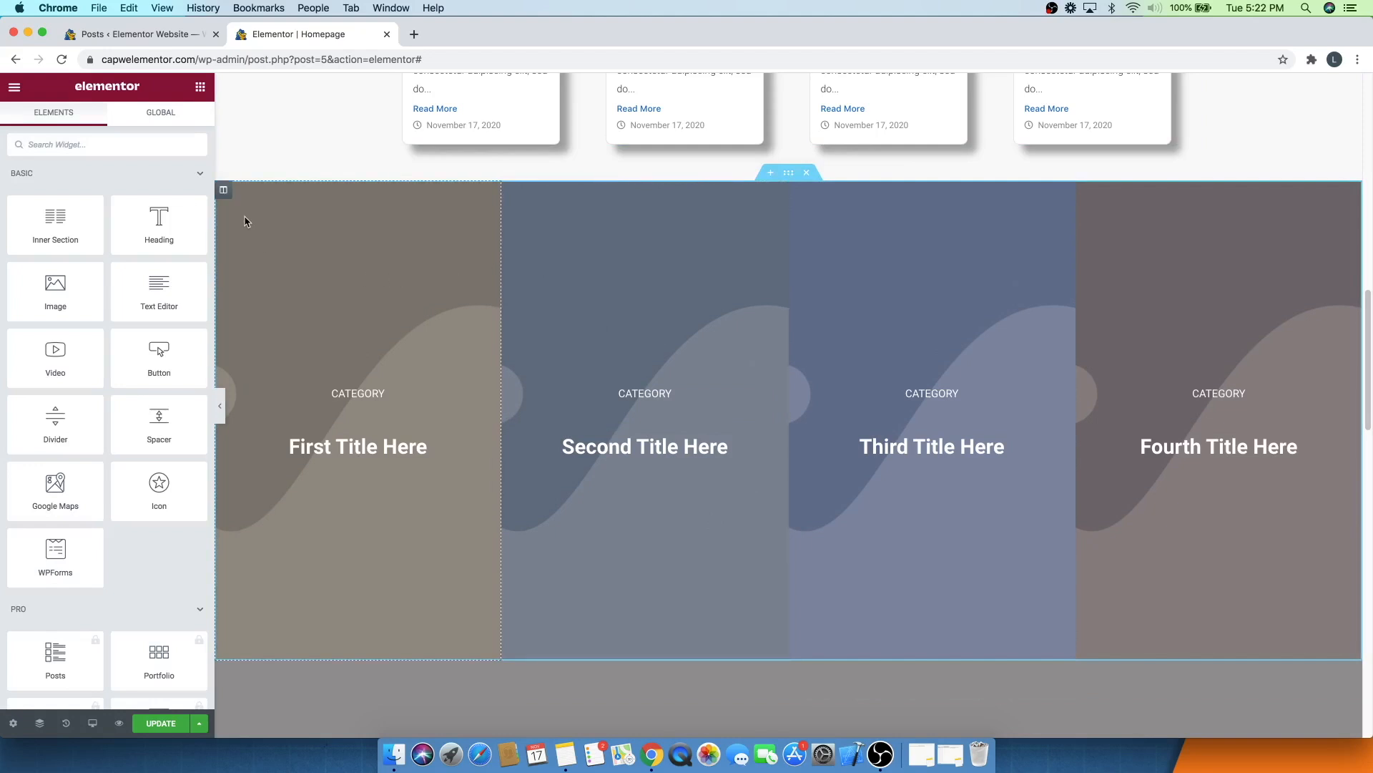
- Open the first category column's background image picker and upload eco friendly.jpg
click(224, 191)
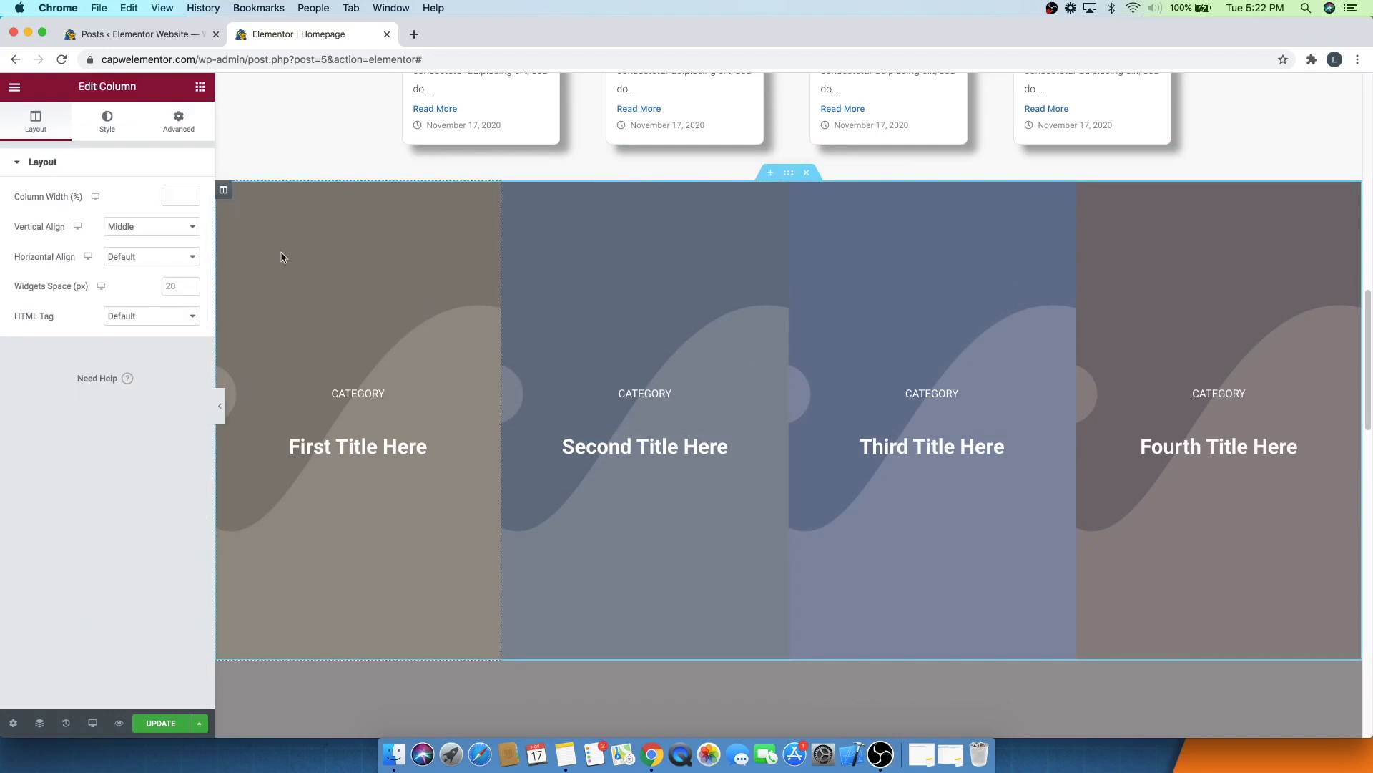
click(105, 131)
click(88, 336)
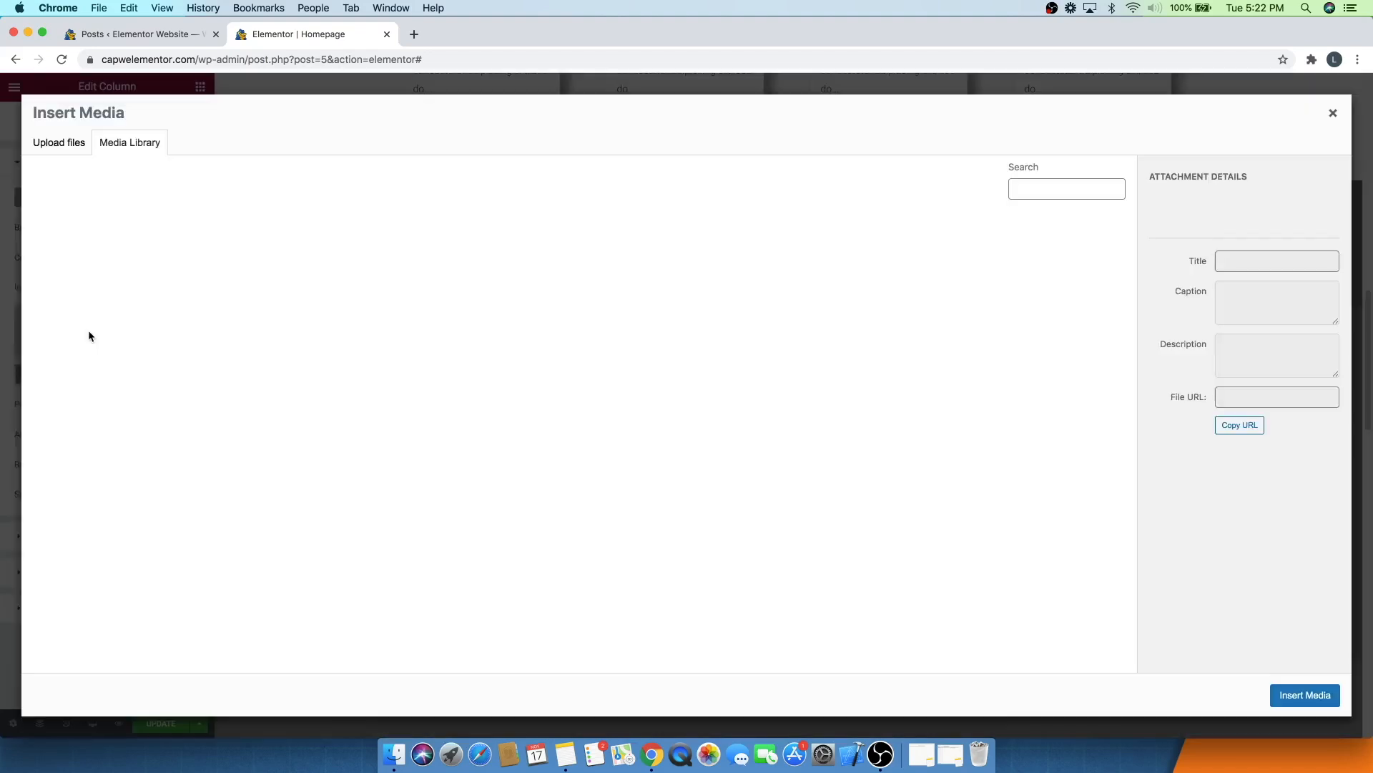
click(71, 142)
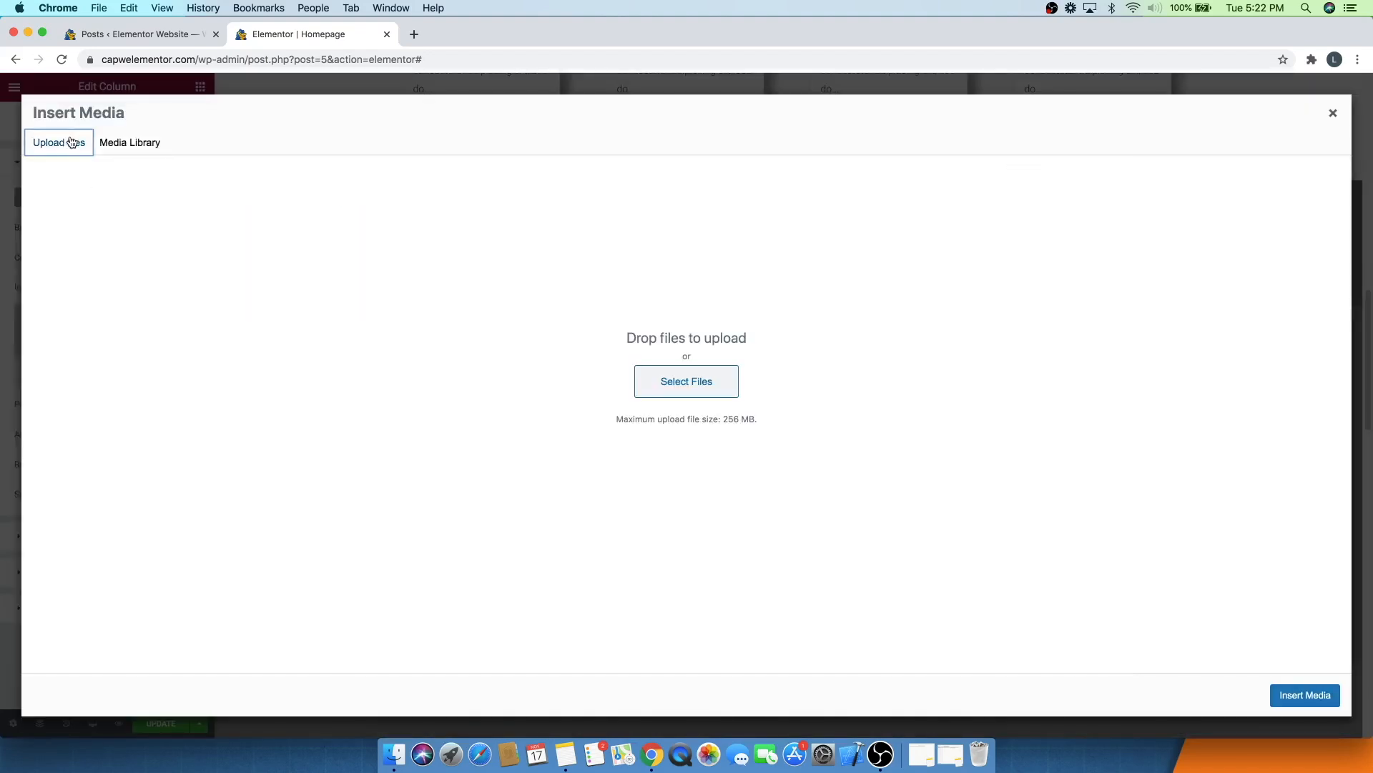
click(663, 389)
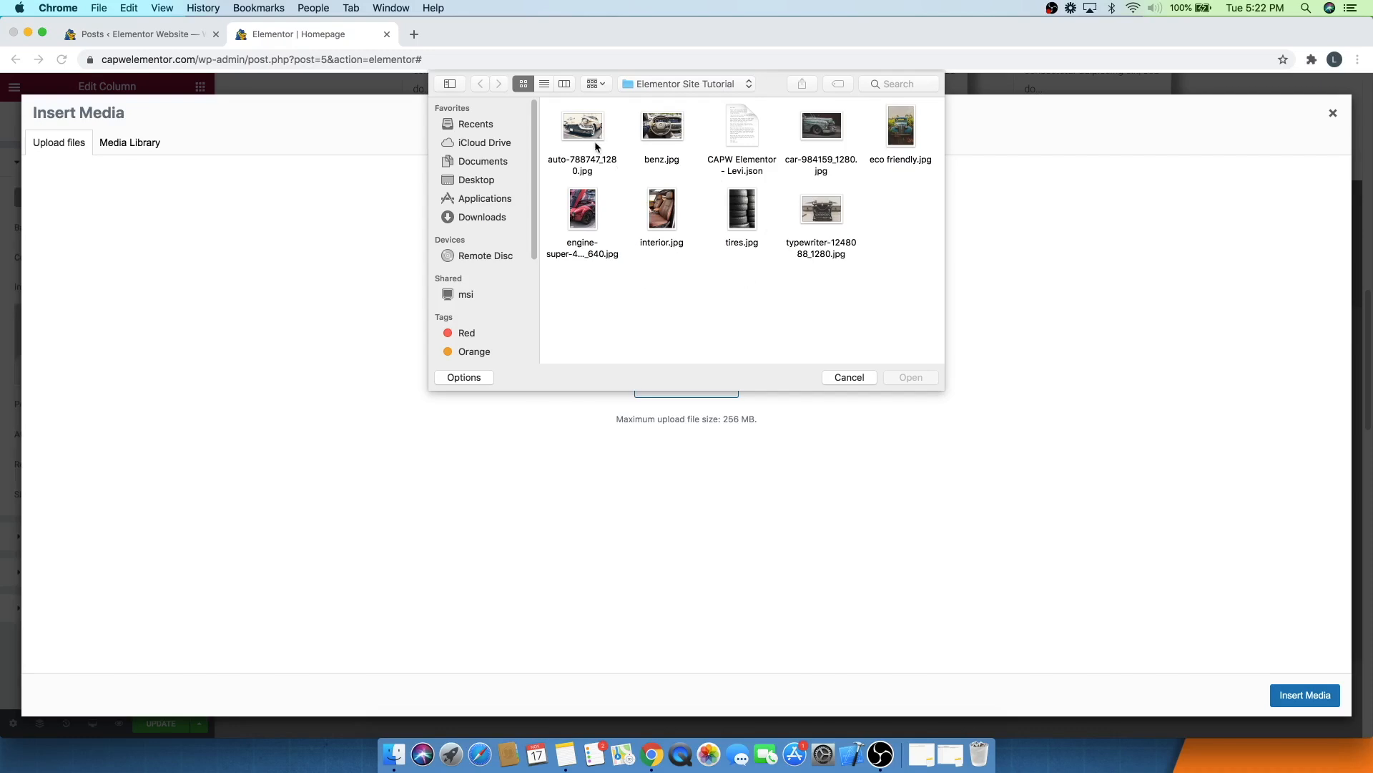
click(895, 145)
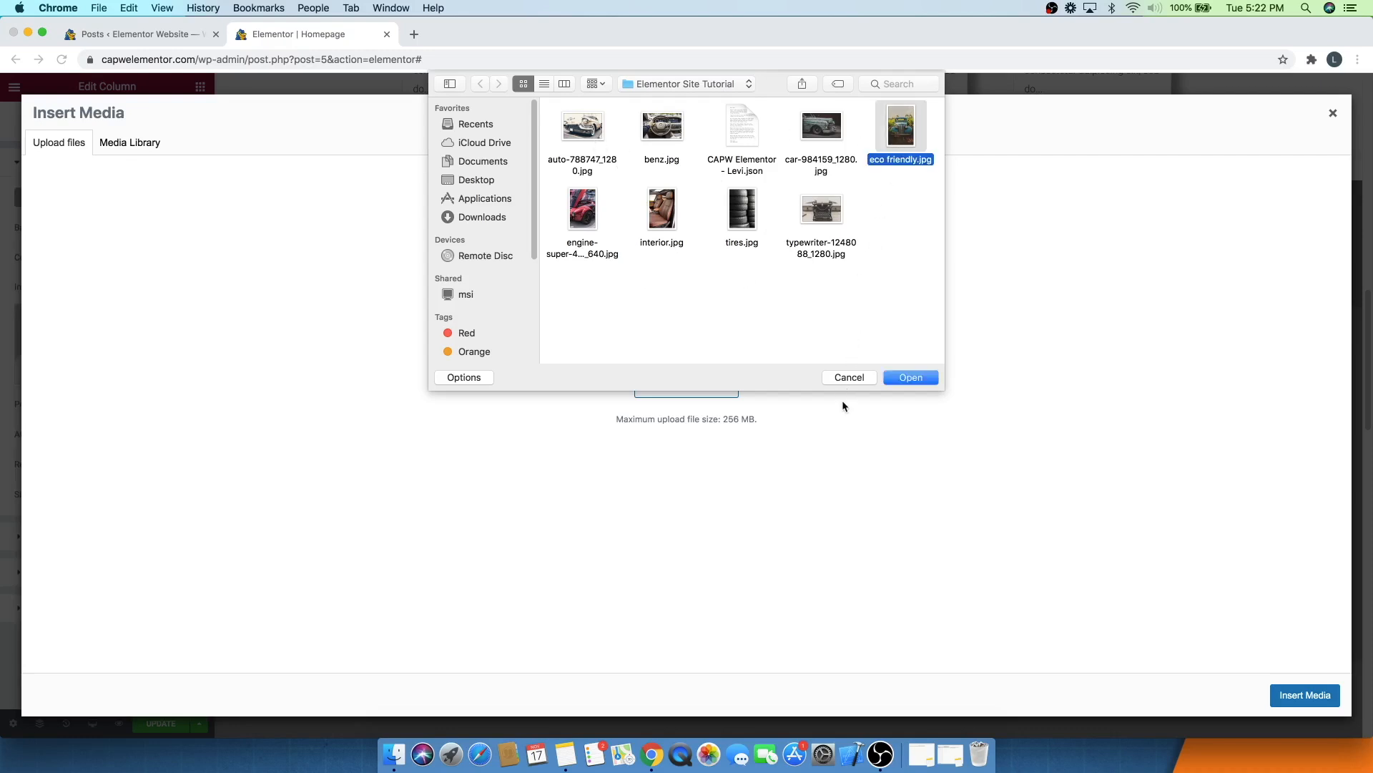
click(909, 377)
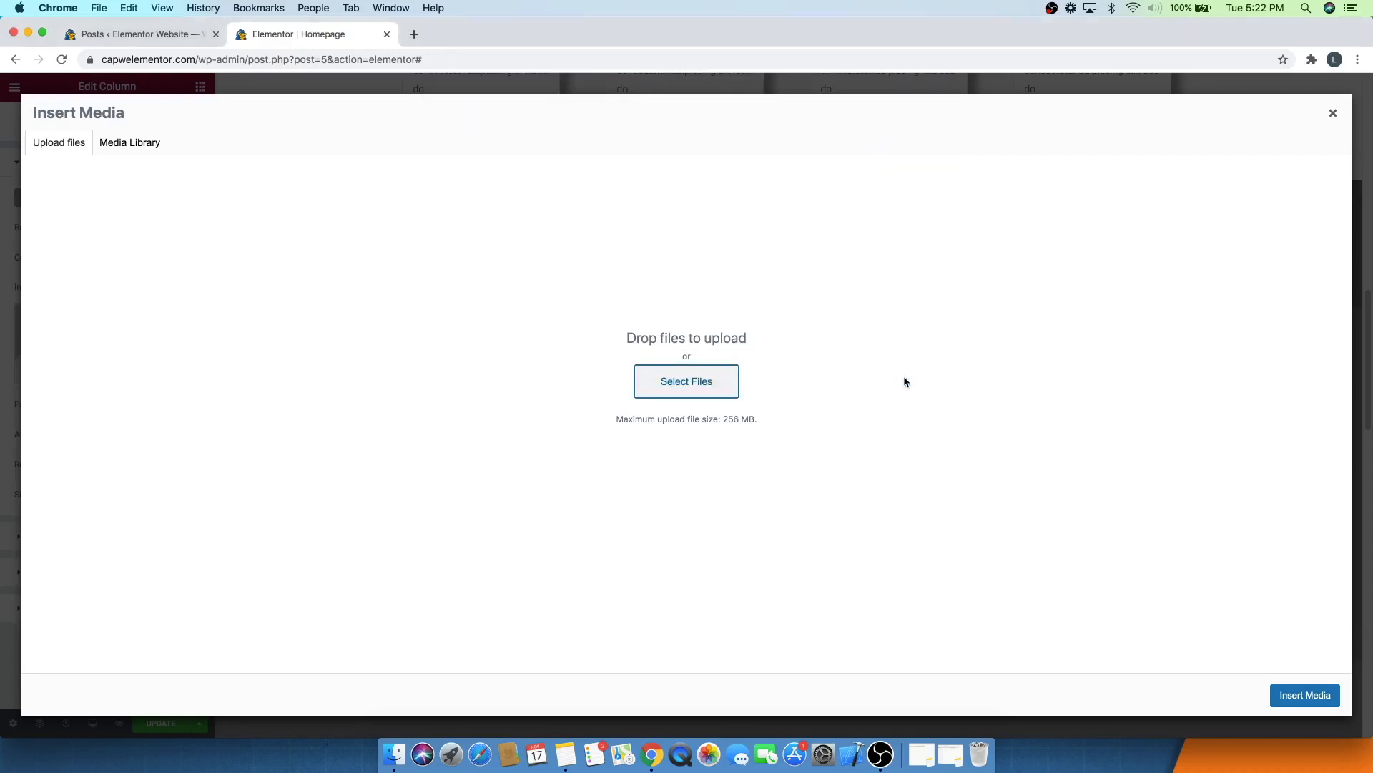
- Upload the engine, interior and tires photos, then insert eco friendly as the first column's background image
click(46, 141)
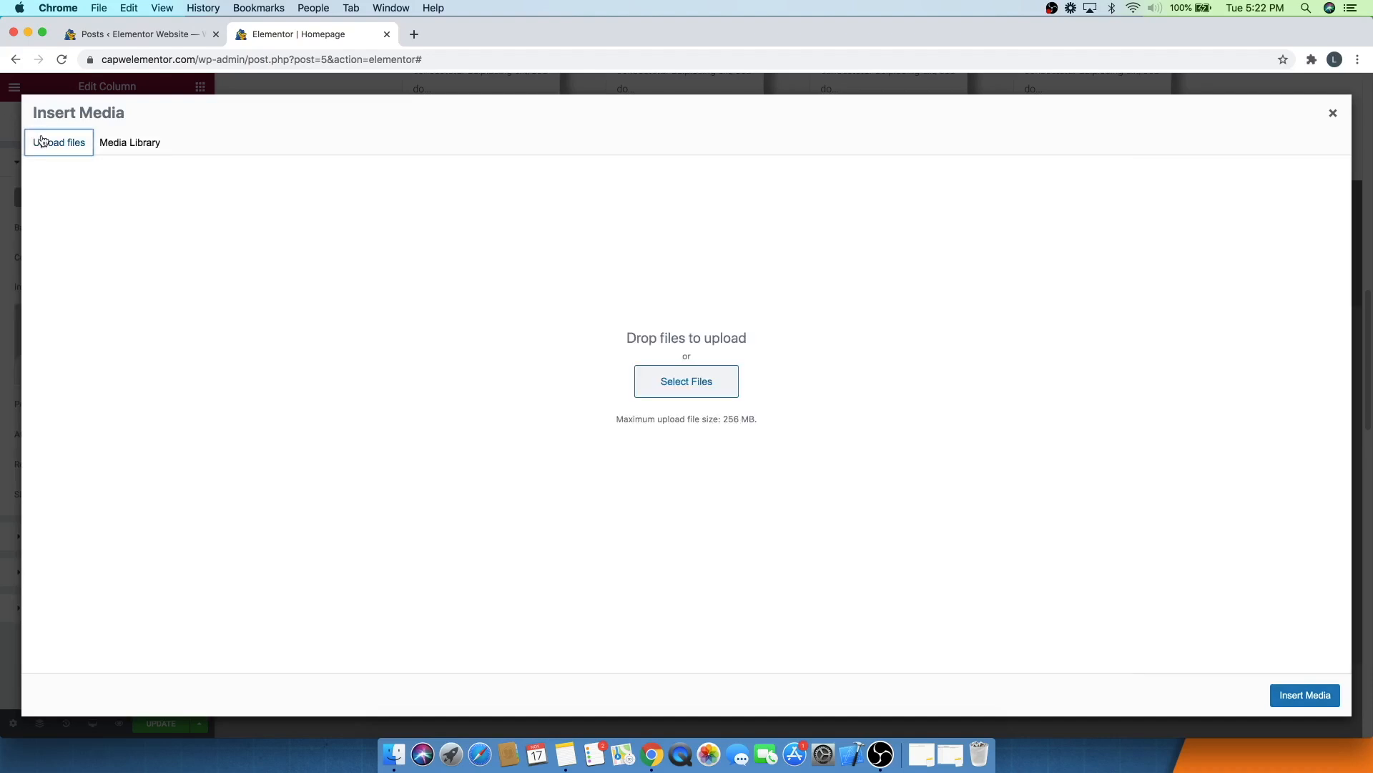
click(714, 389)
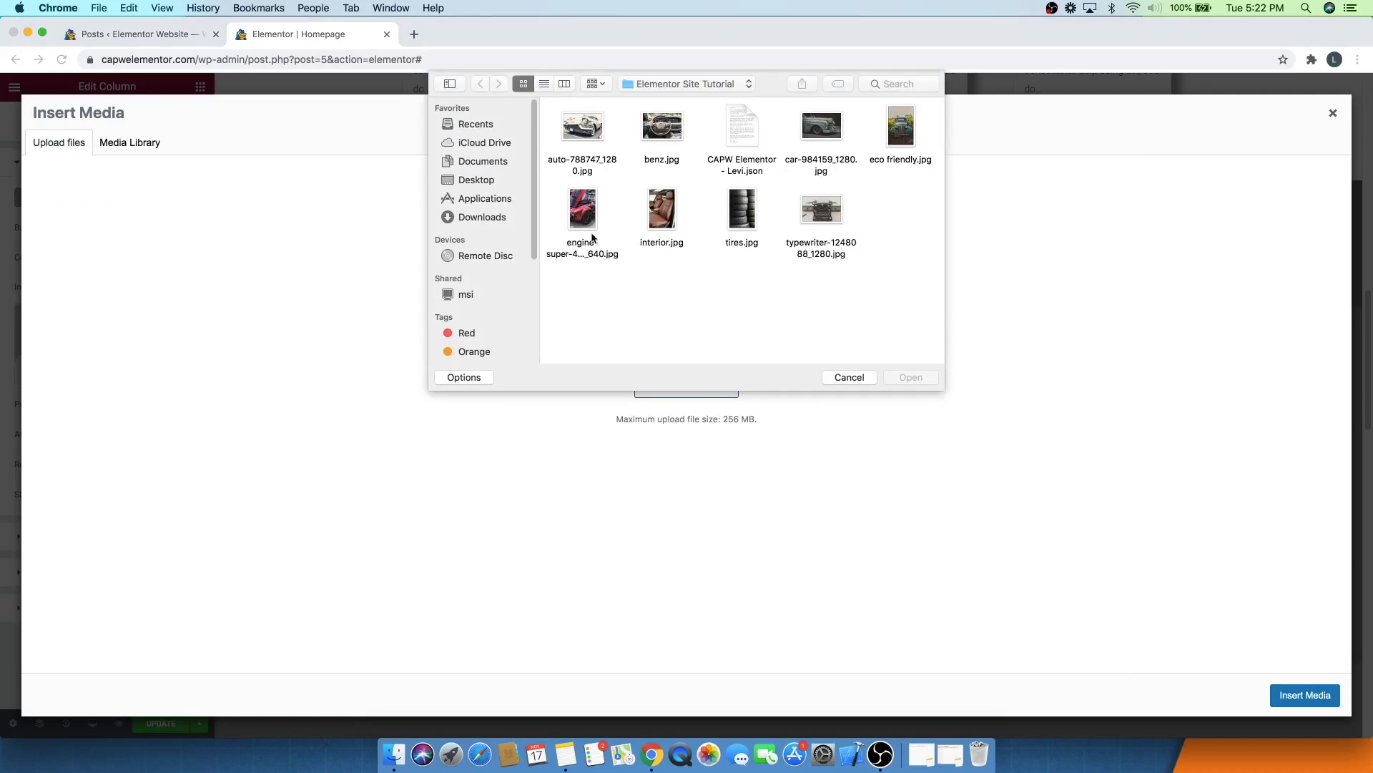
click(562, 236)
super+click(651, 211)
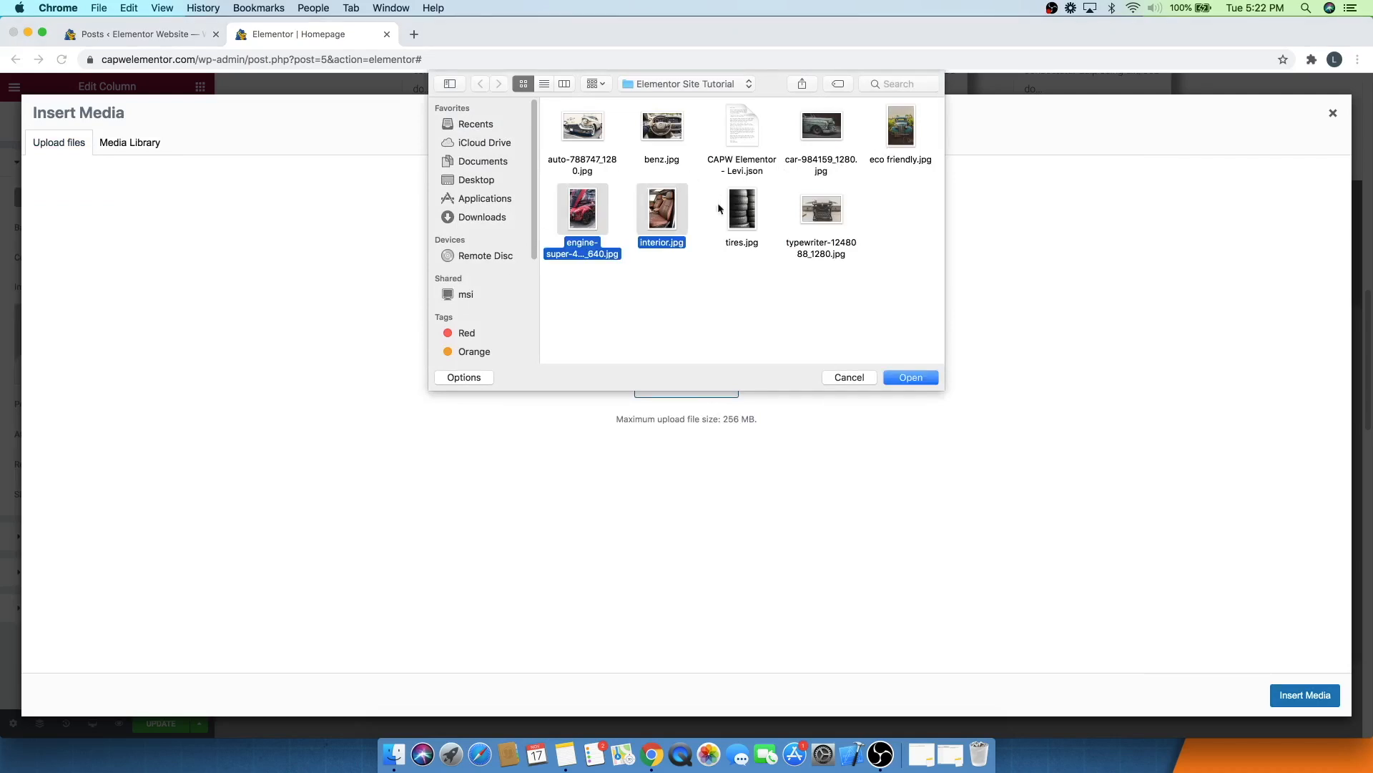
super+click(750, 217)
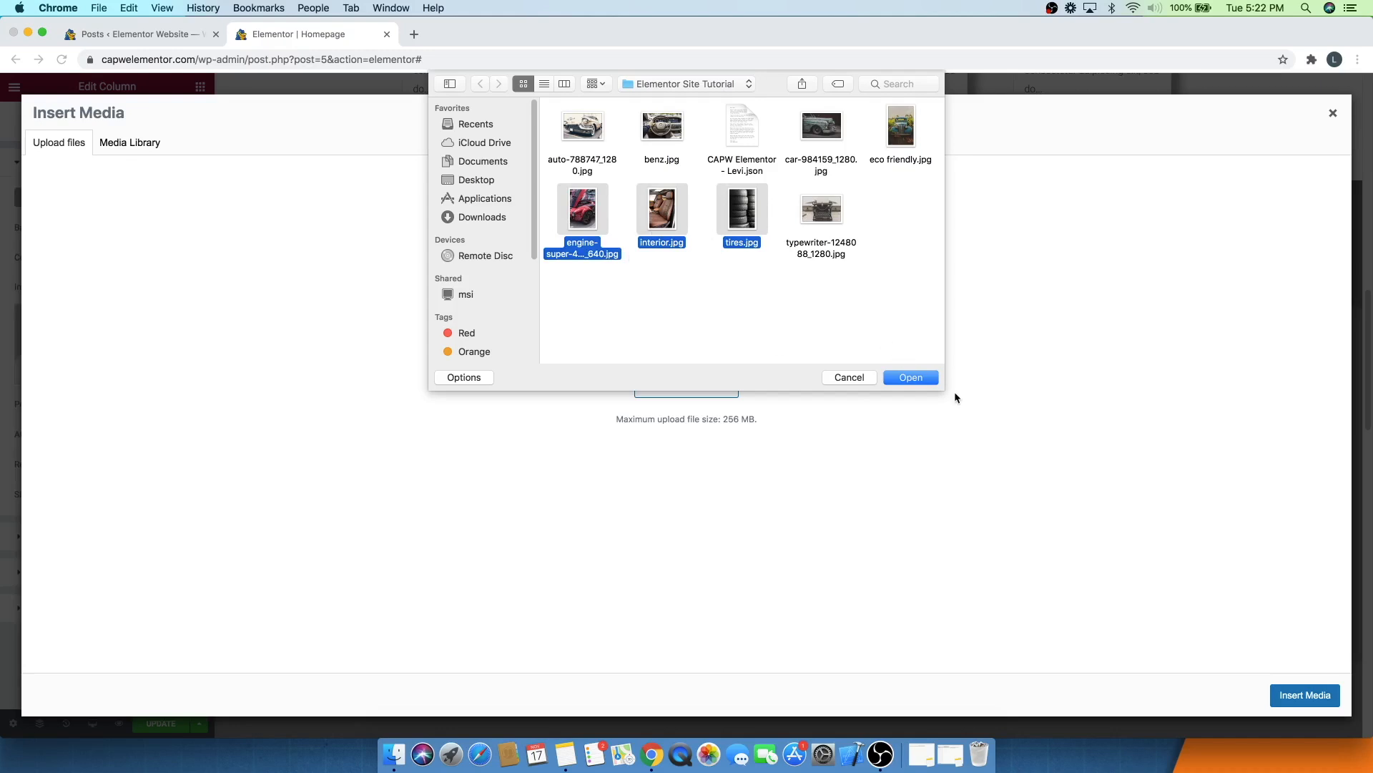
click(928, 383)
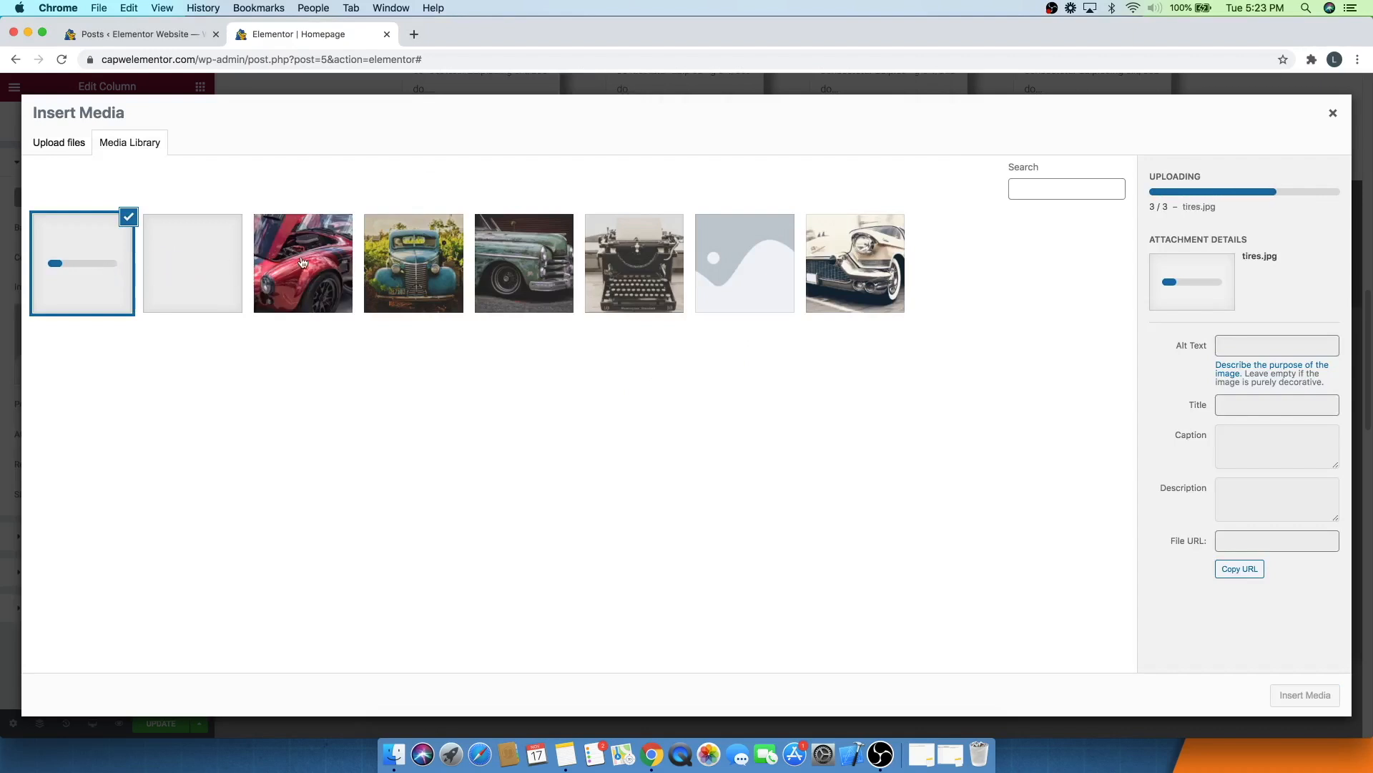
click(398, 255)
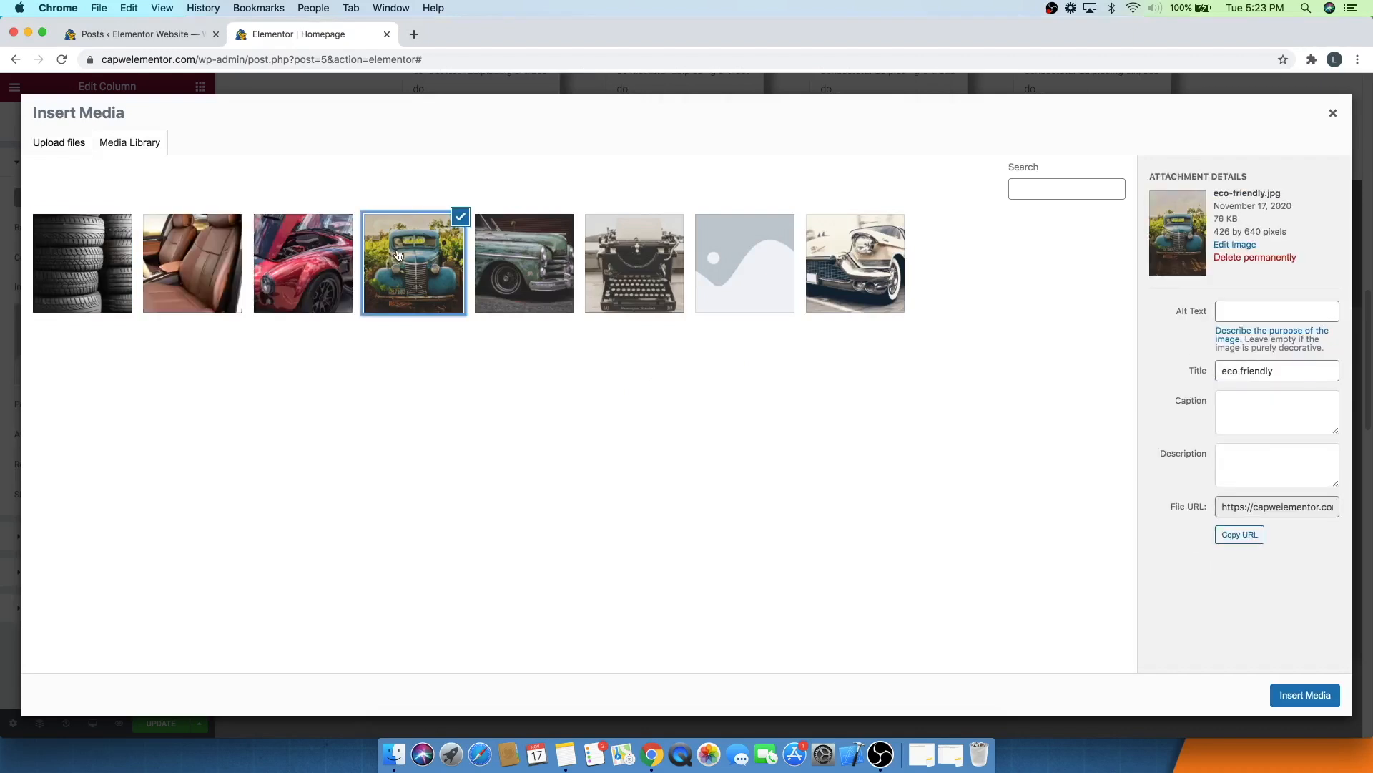
click(1307, 700)
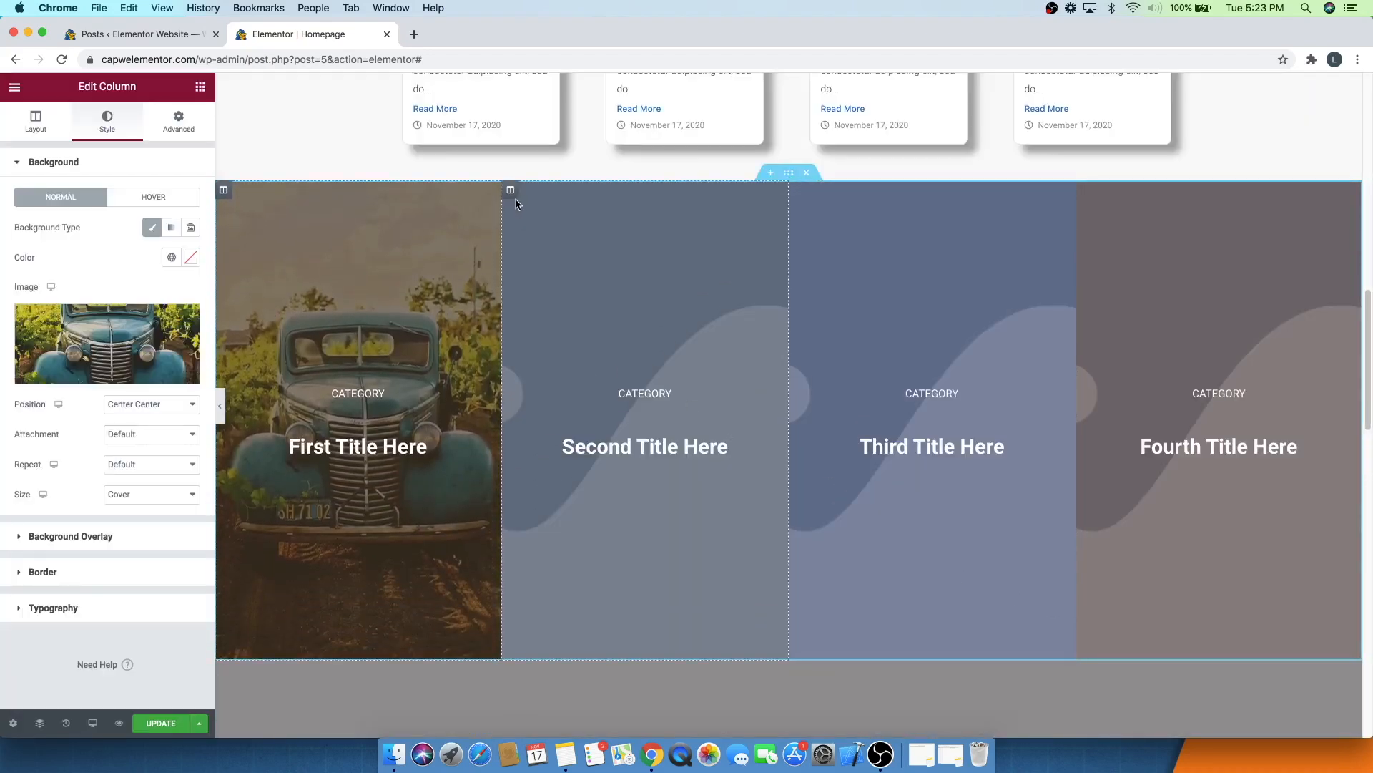
- Set the second category column's background image to the interior photo
click(510, 190)
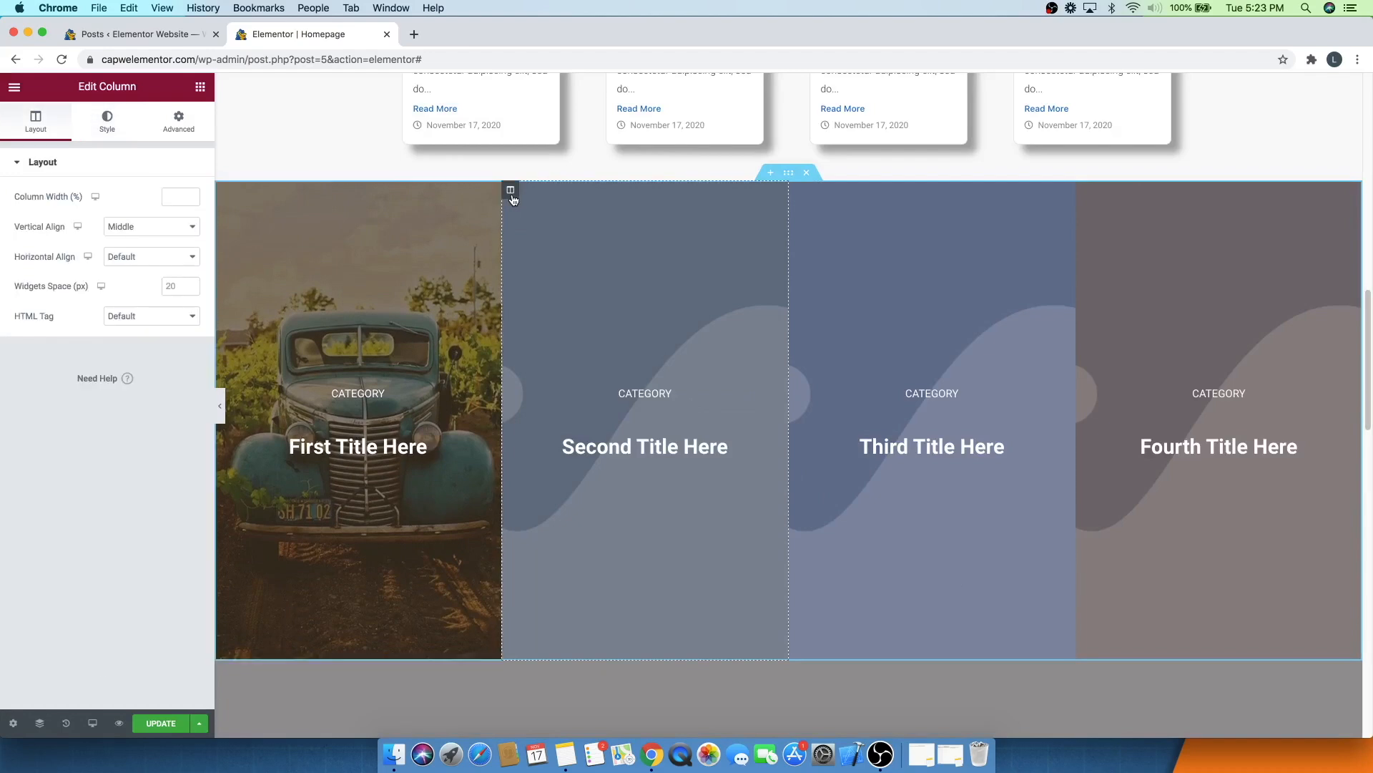
click(93, 129)
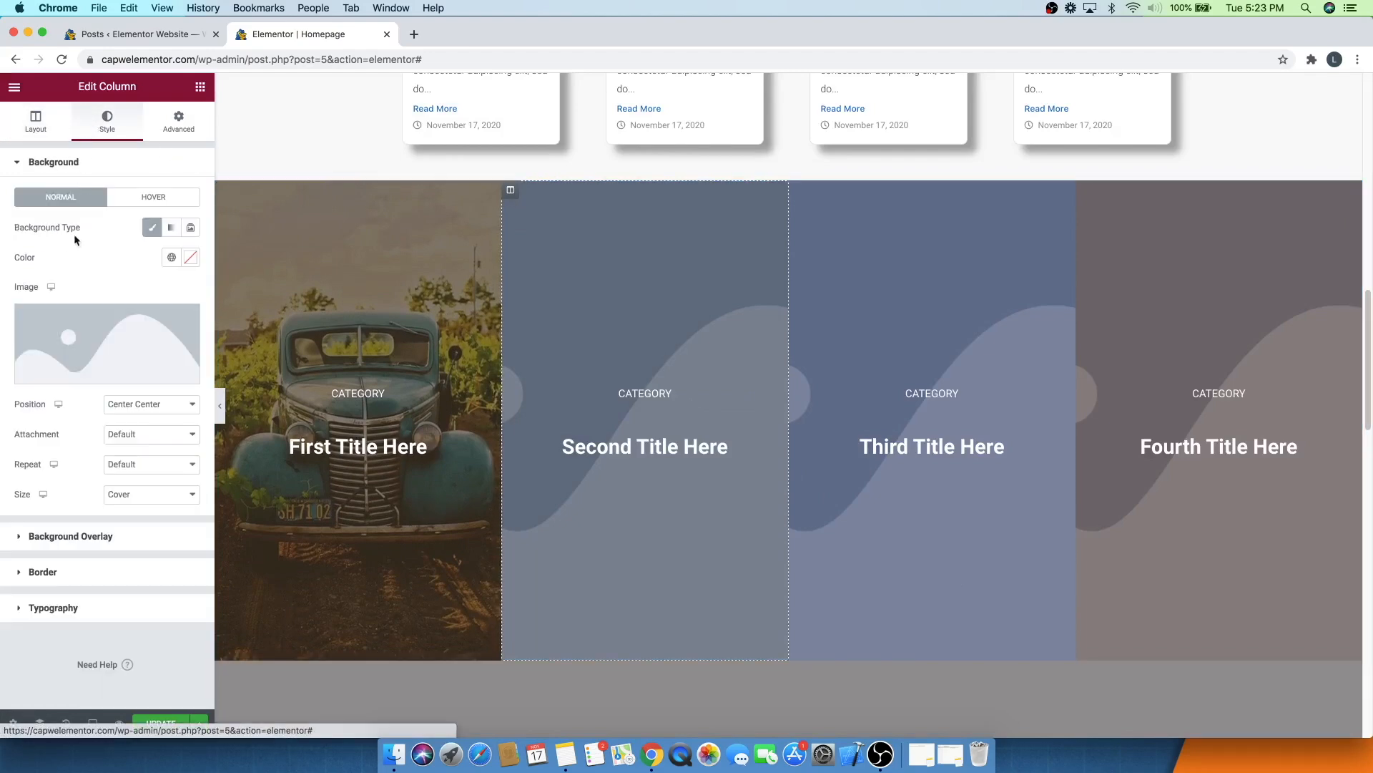
click(67, 329)
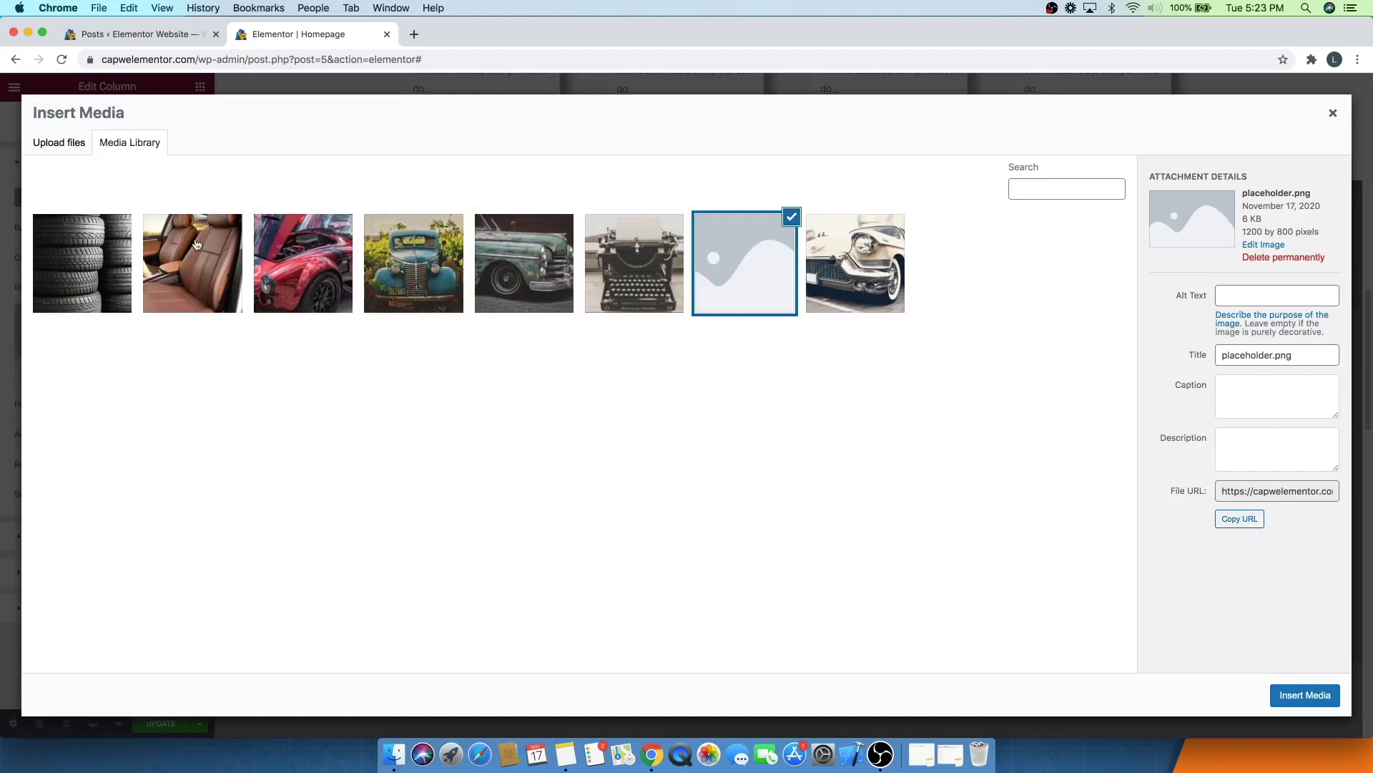
click(166, 263)
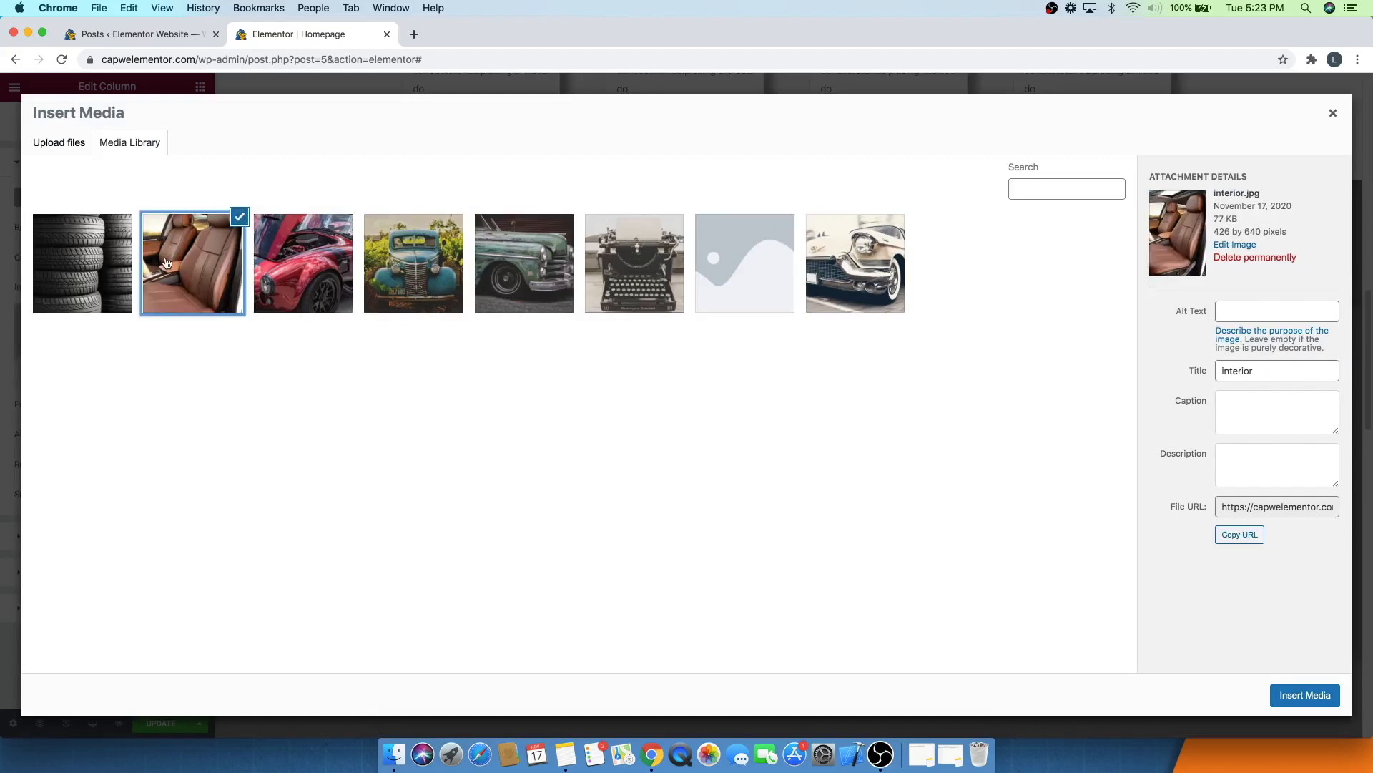
click(1306, 696)
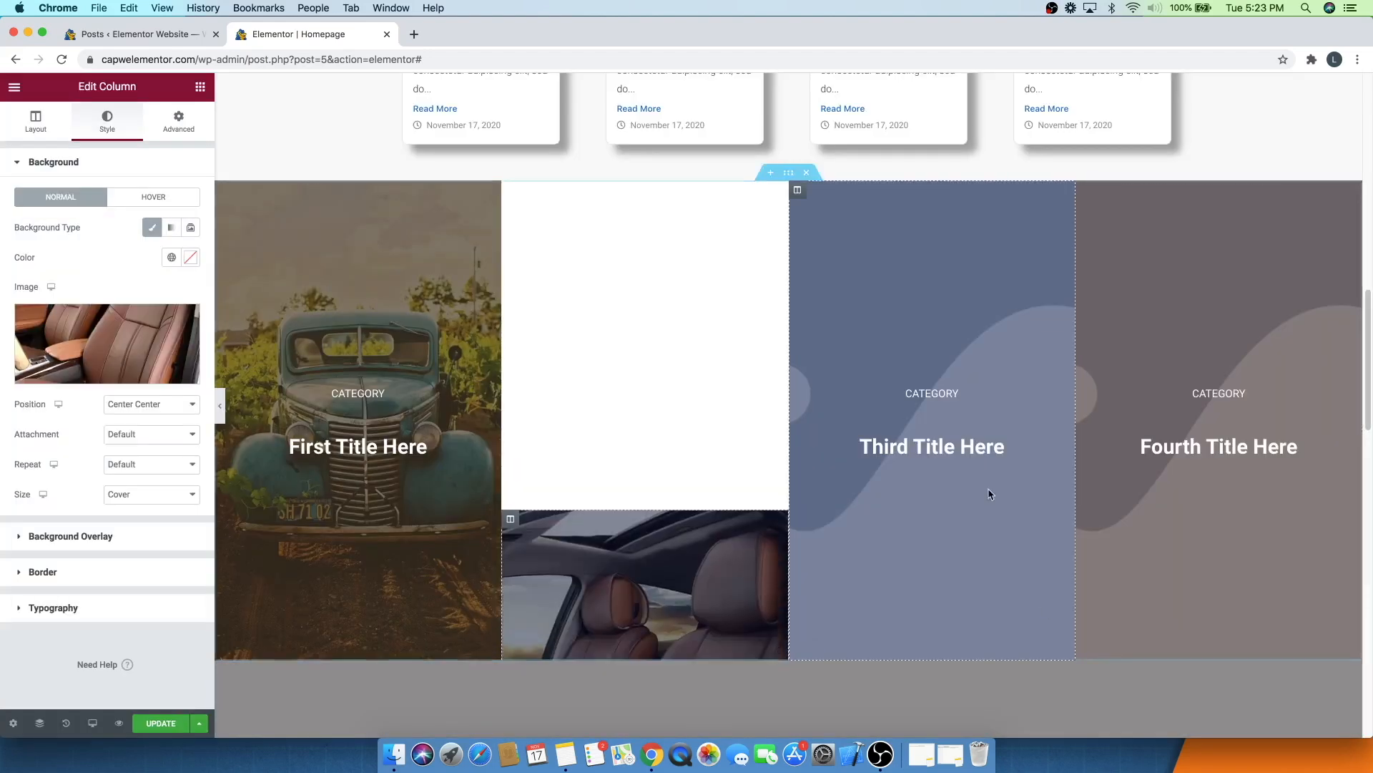
- Set the third category column's background image to the tires photo
click(798, 191)
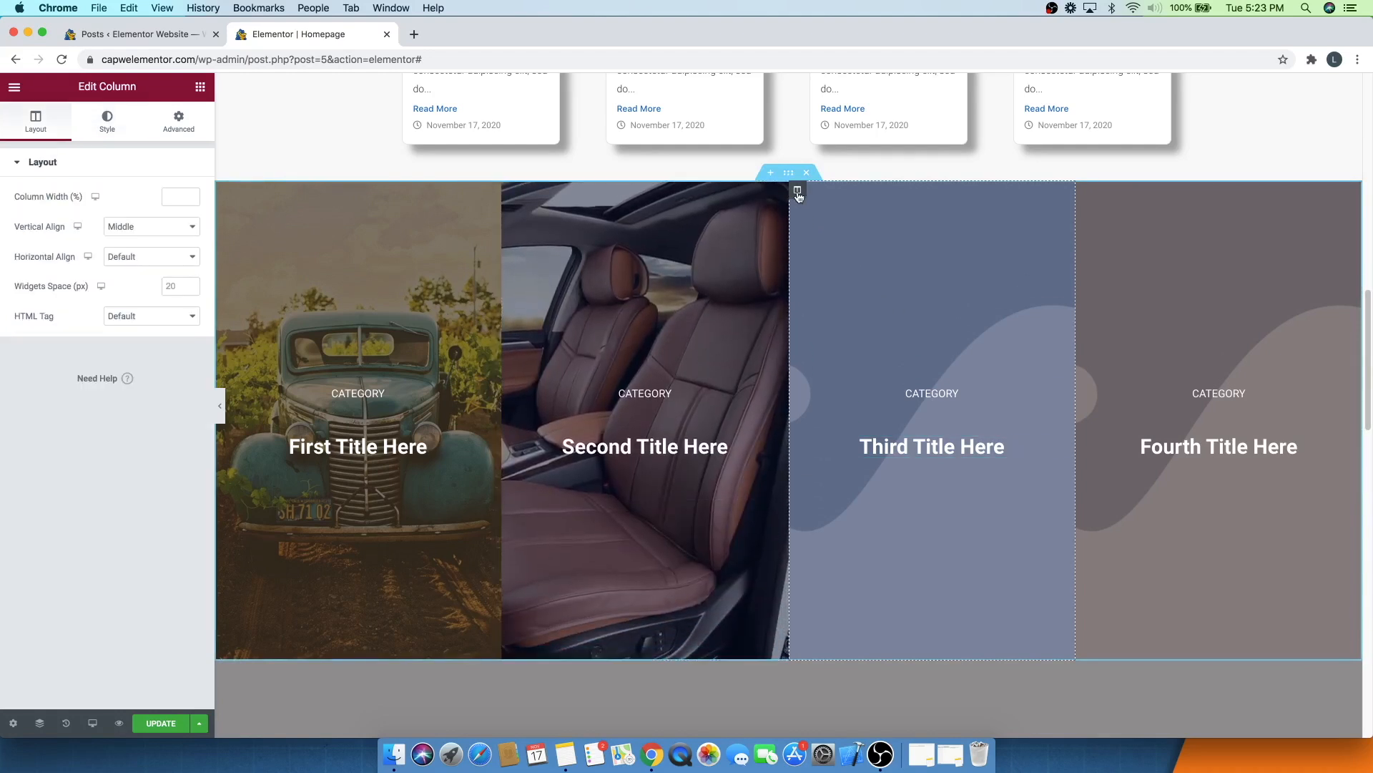
click(93, 117)
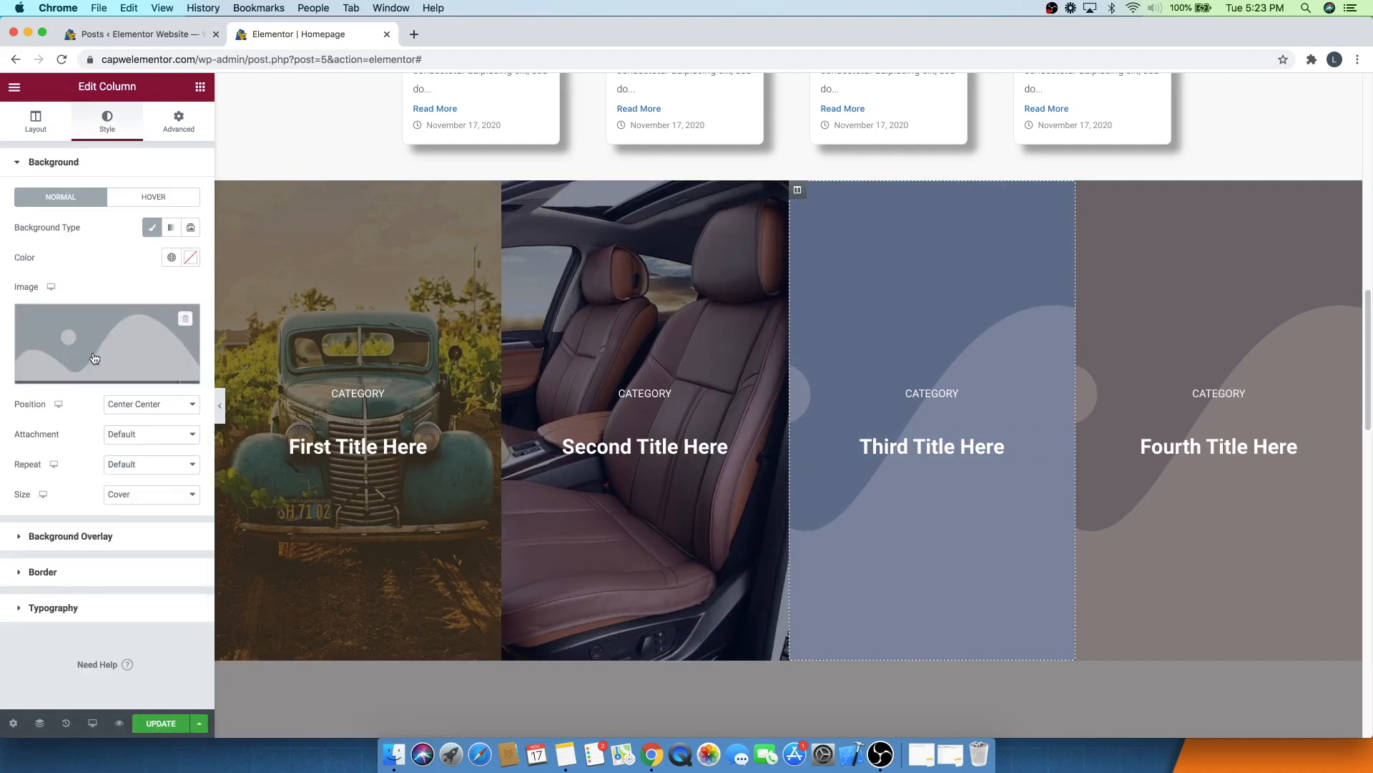
click(94, 353)
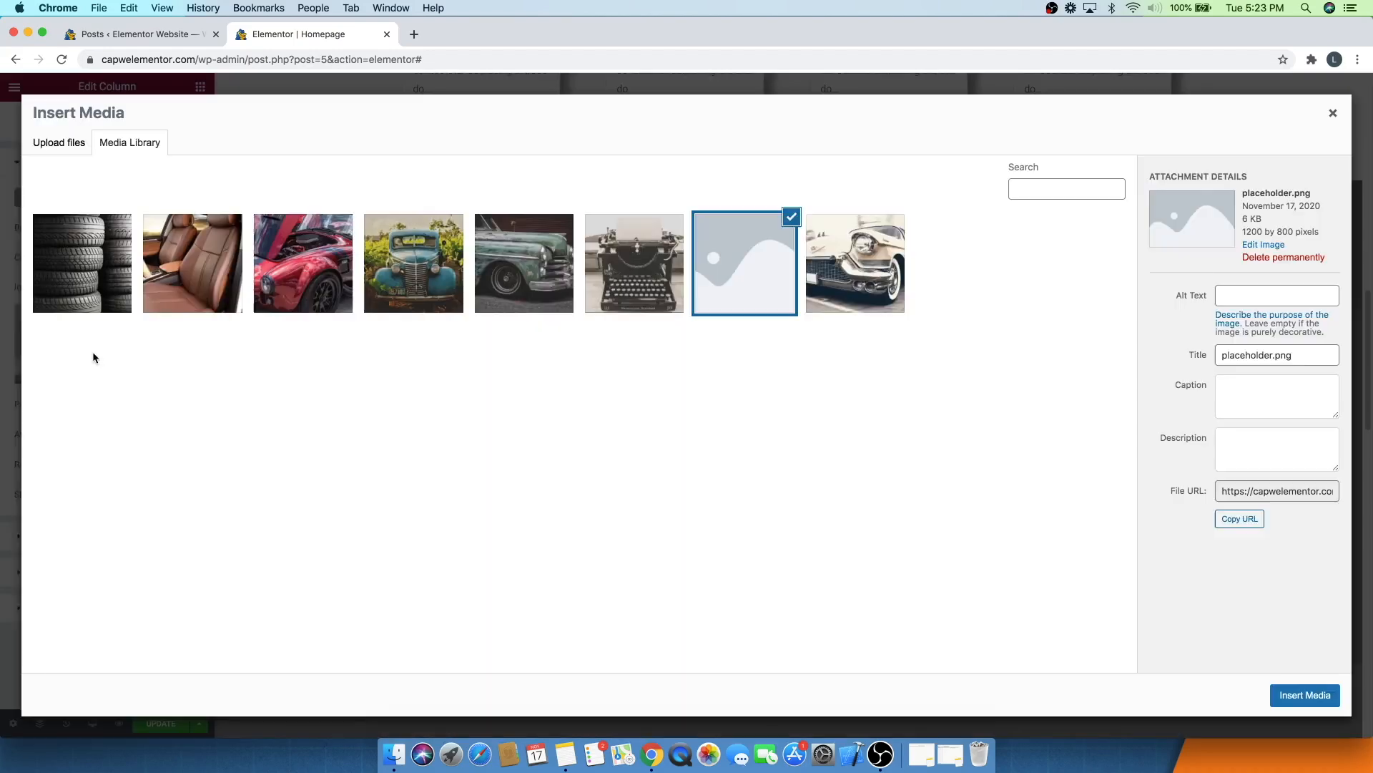
click(112, 279)
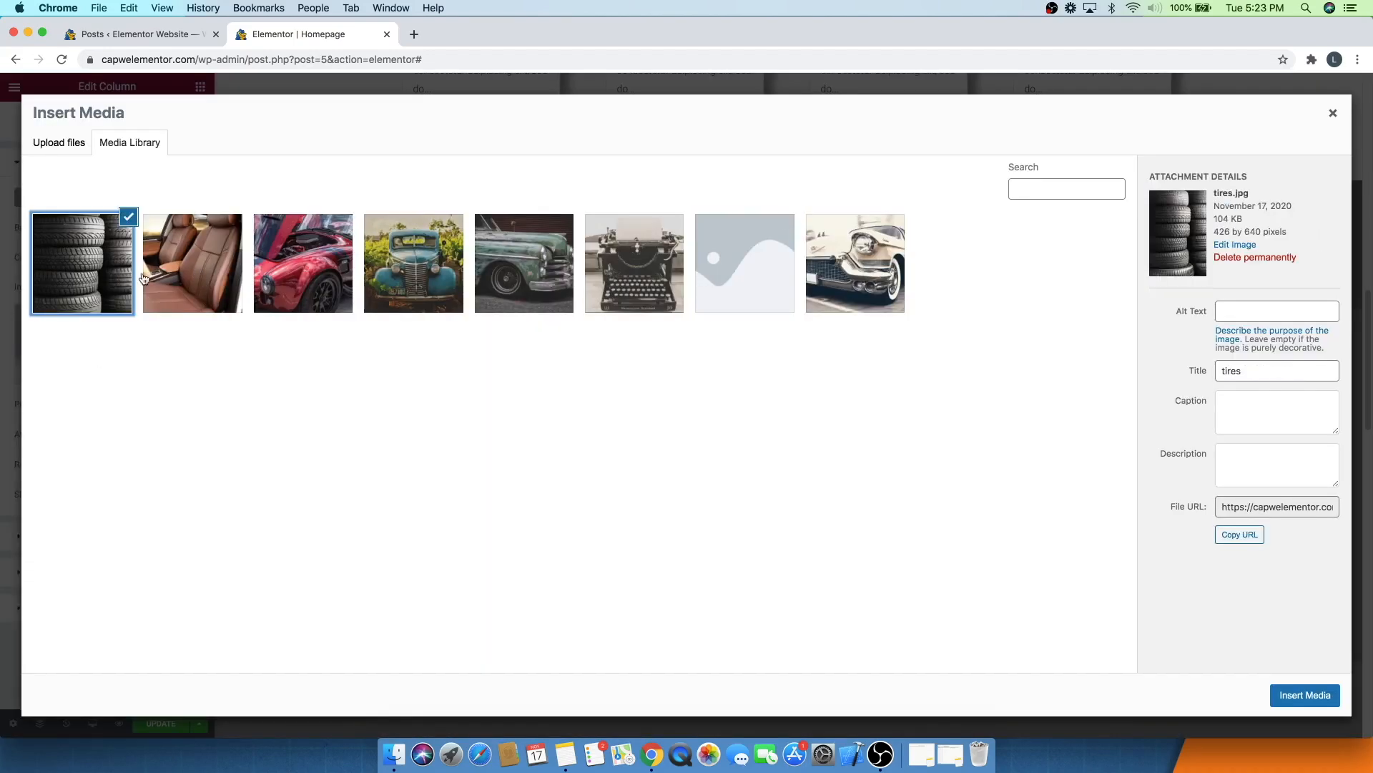
click(1316, 698)
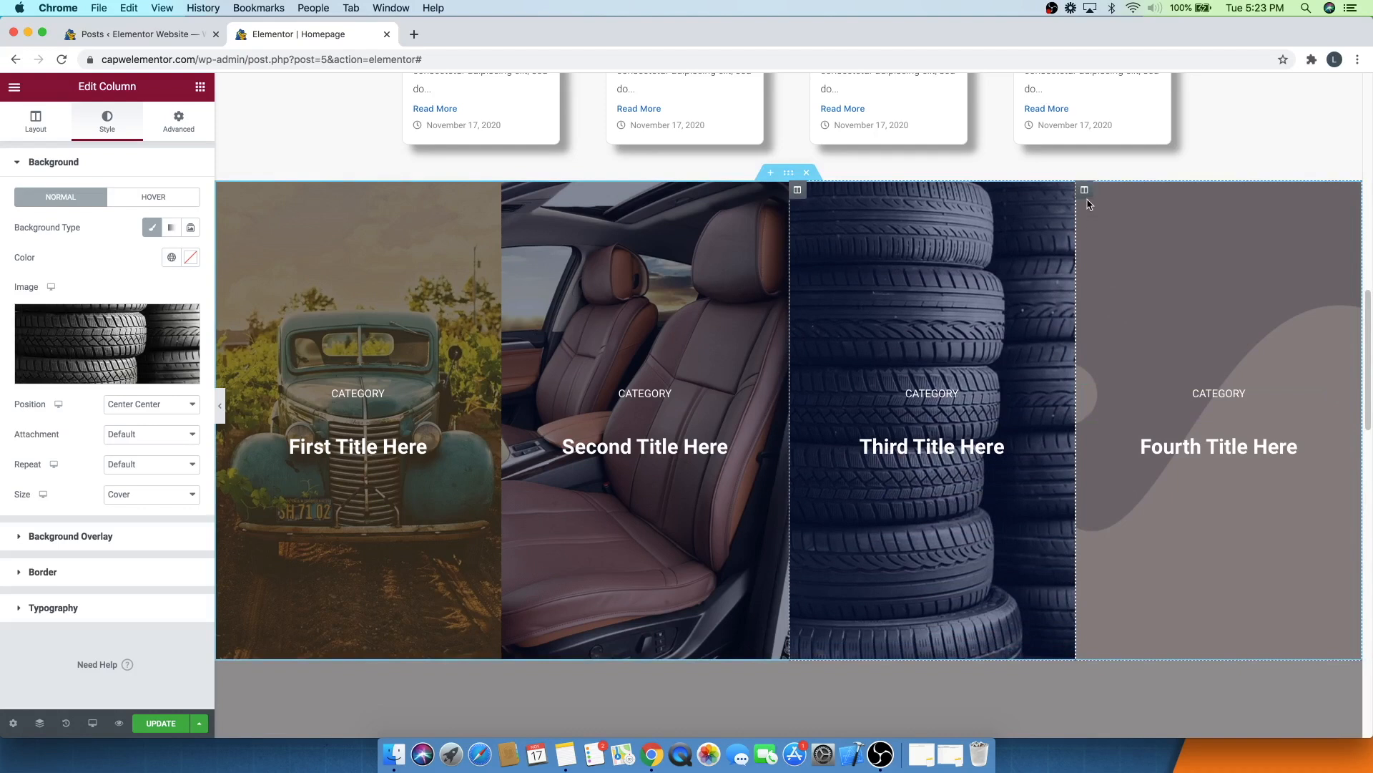
- Set the fourth category column's background image to the engine photo
click(1085, 190)
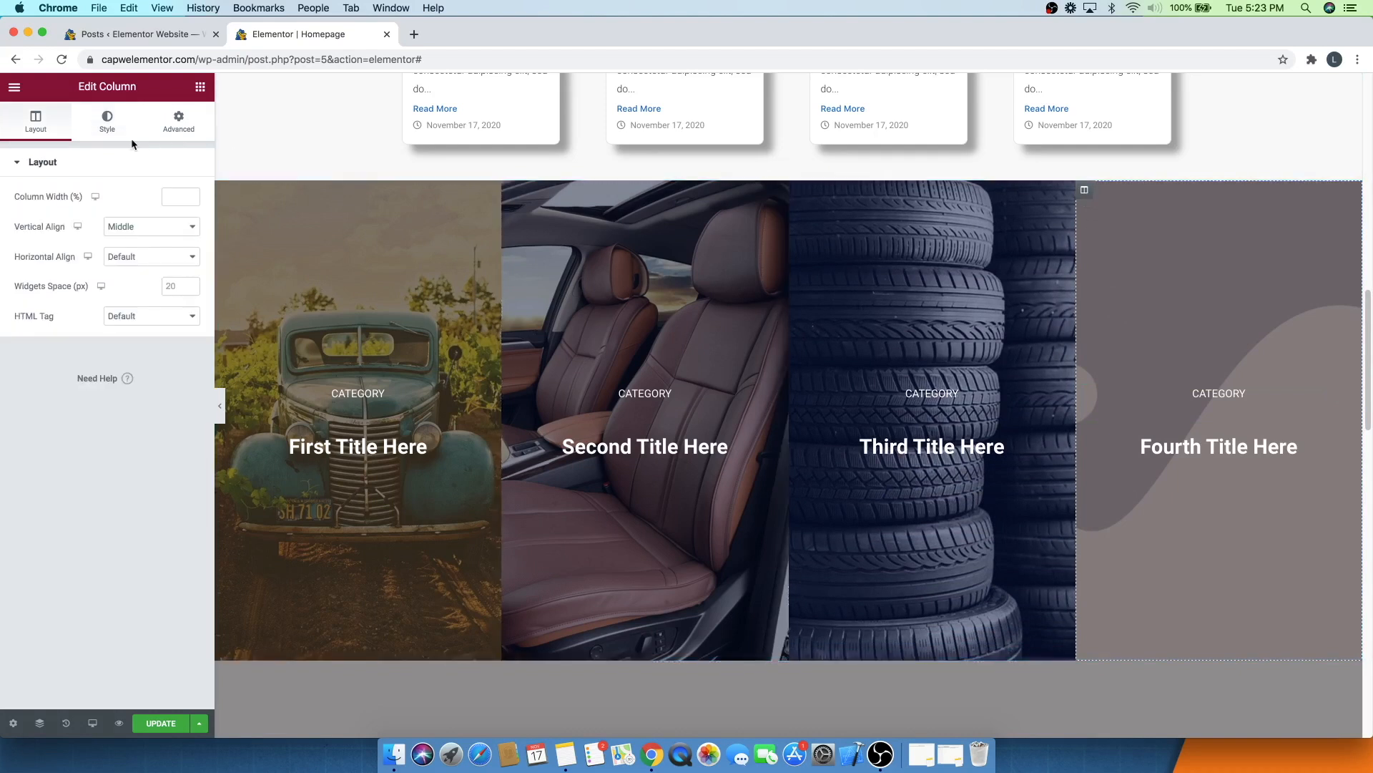
click(98, 134)
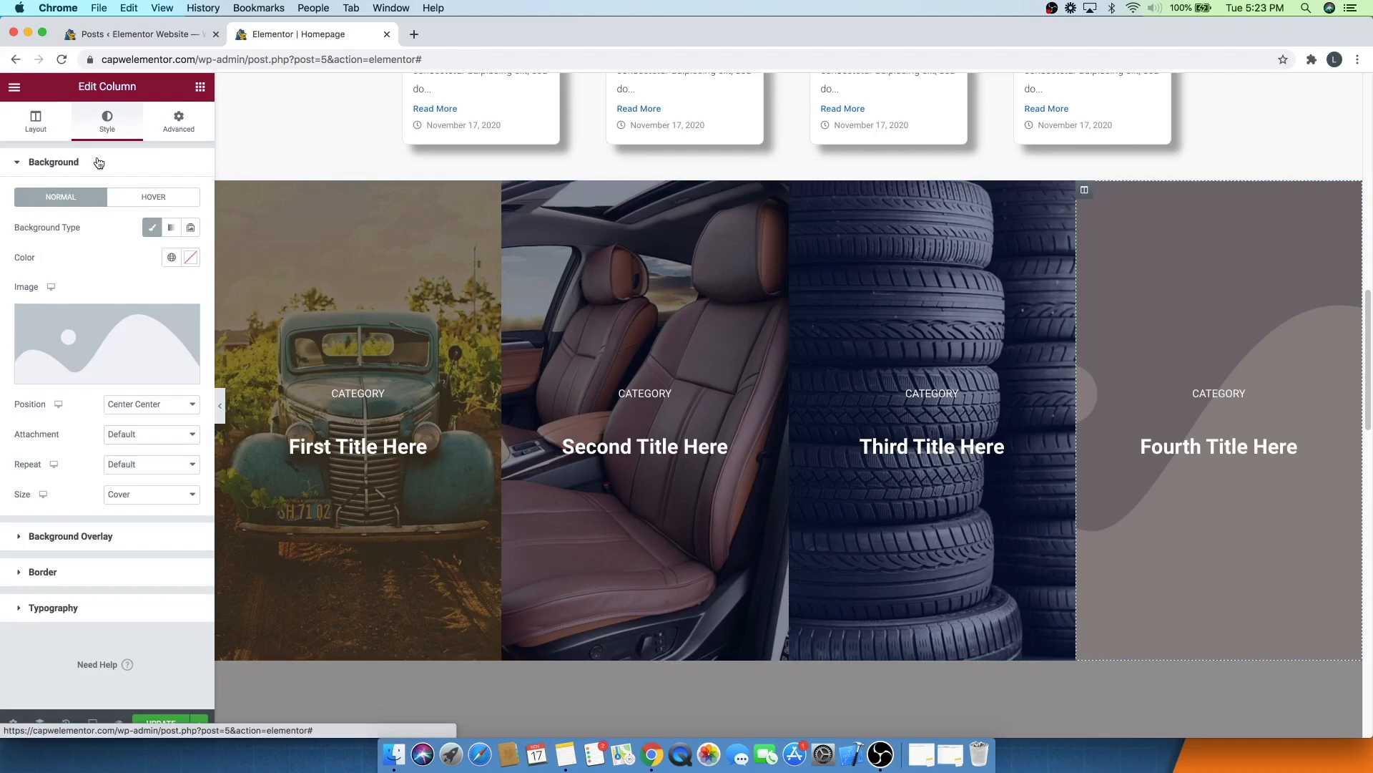
click(79, 319)
click(344, 272)
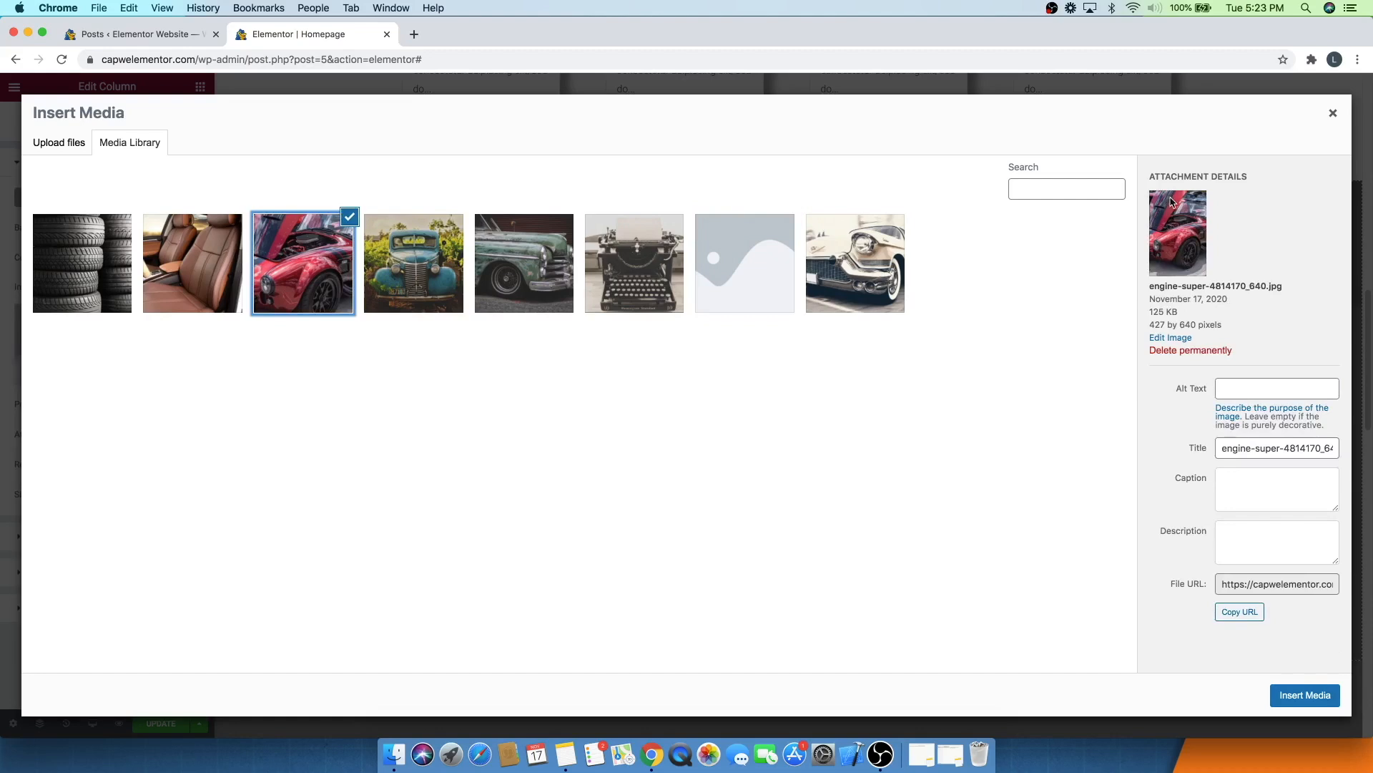
click(1318, 694)
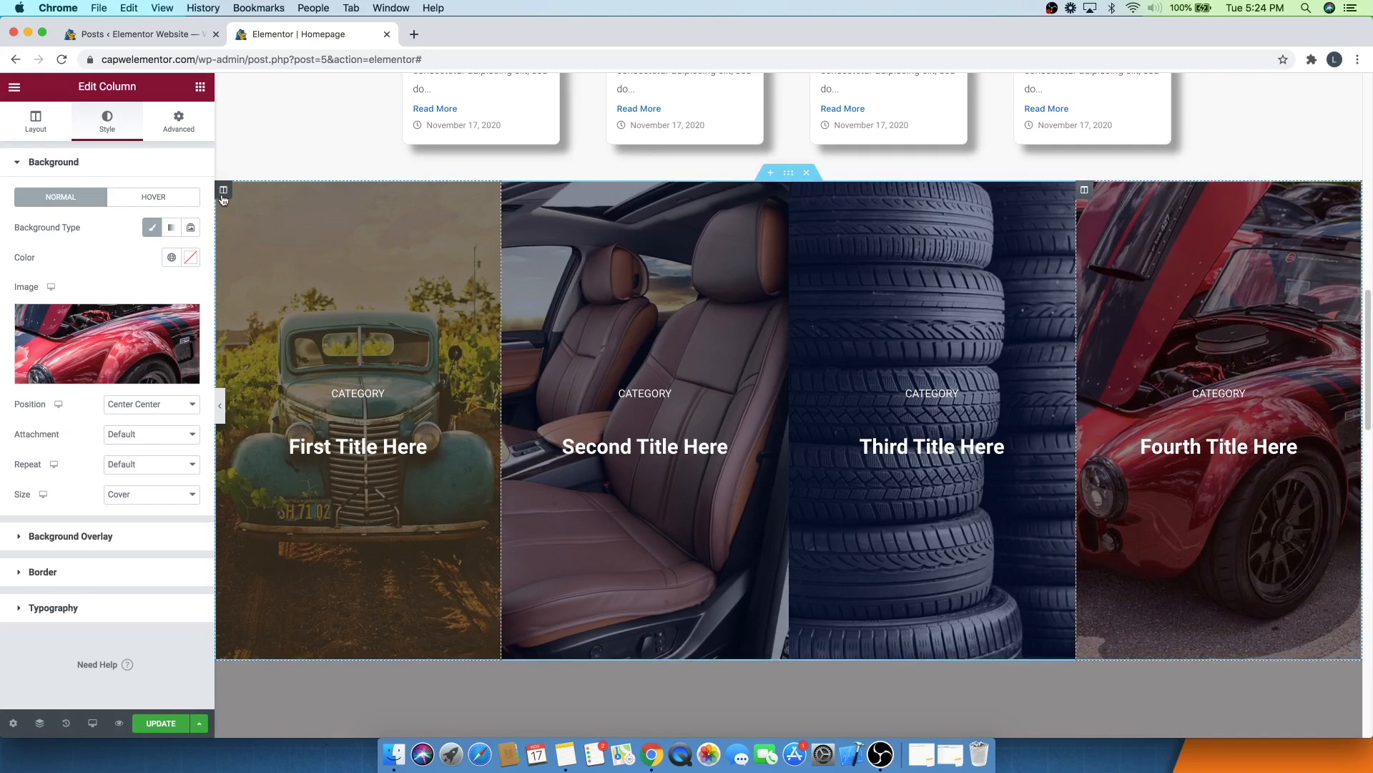
- Experiment with the fourth column's background overlay opacity, returning it to 0.5
click(47, 165)
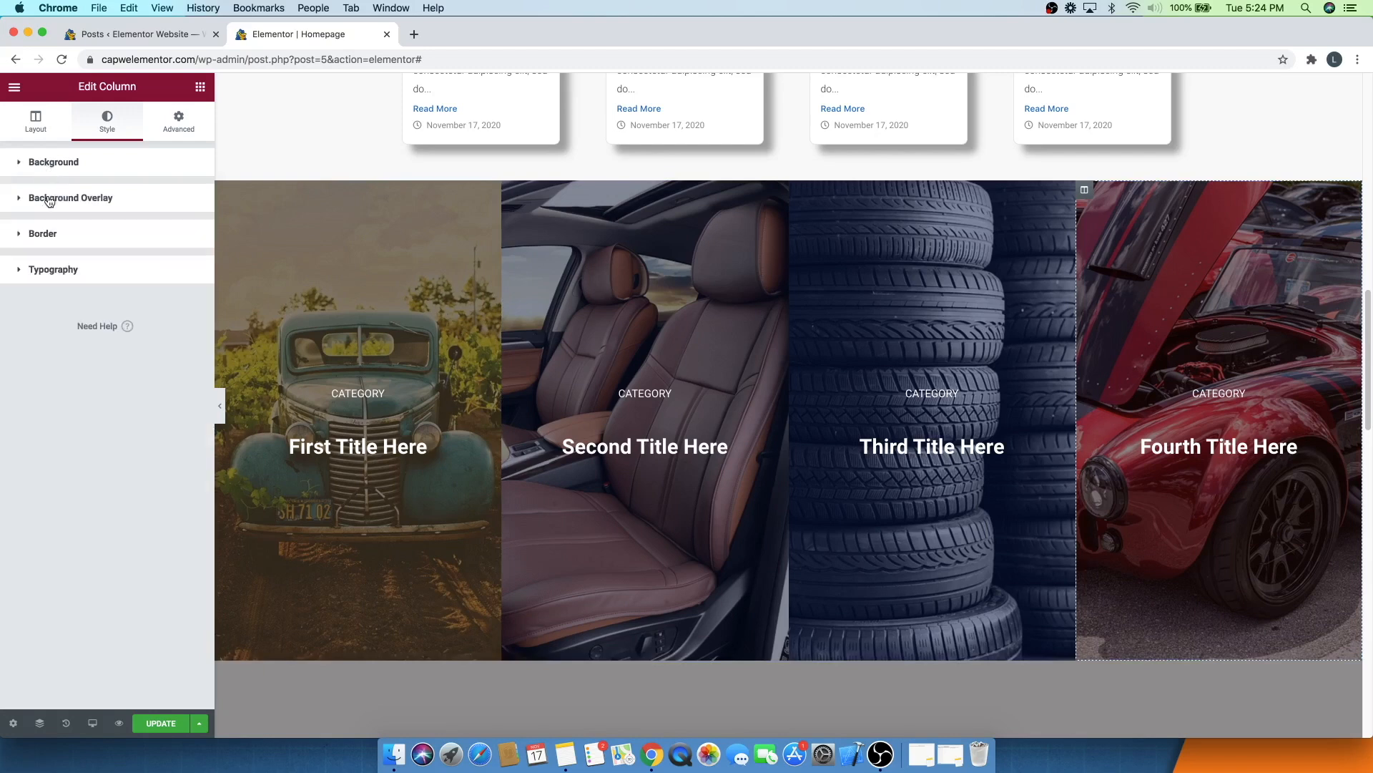
click(49, 199)
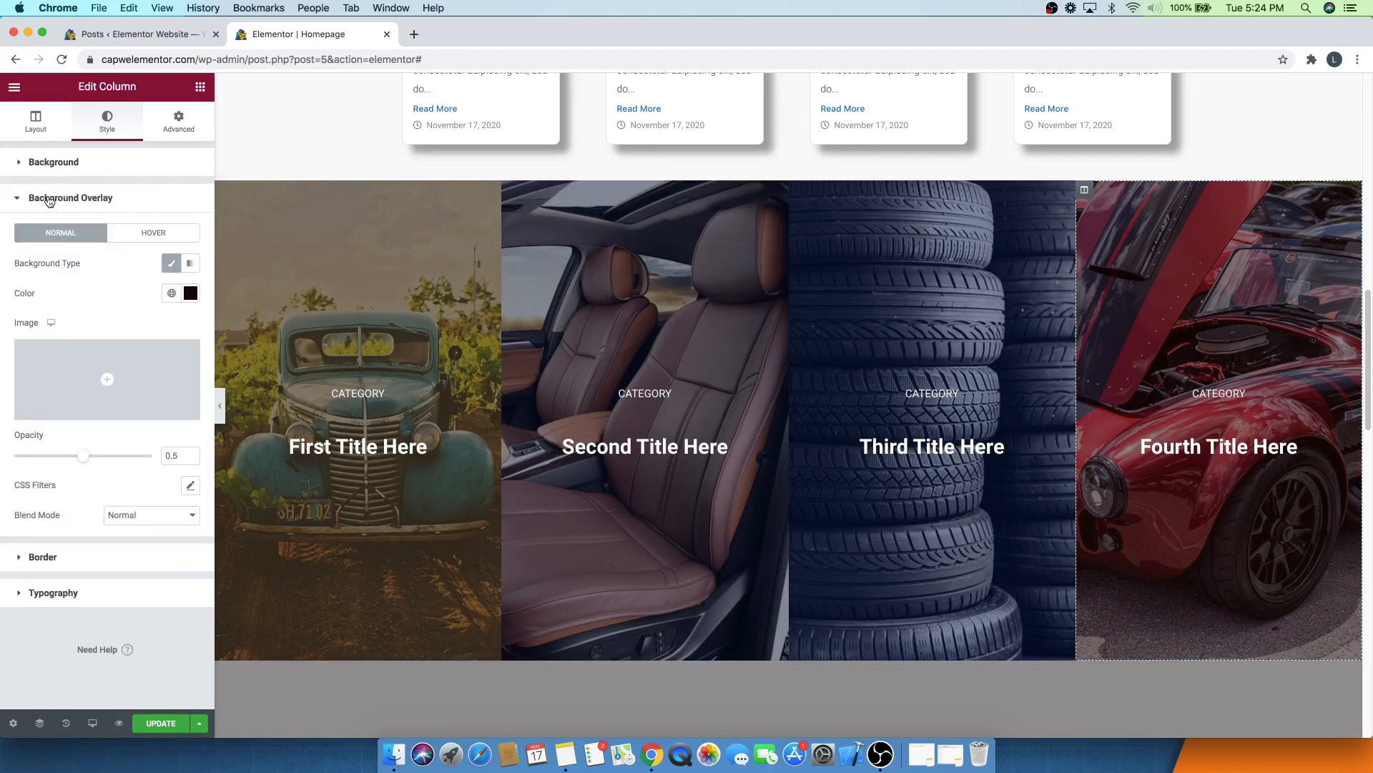
click(191, 294)
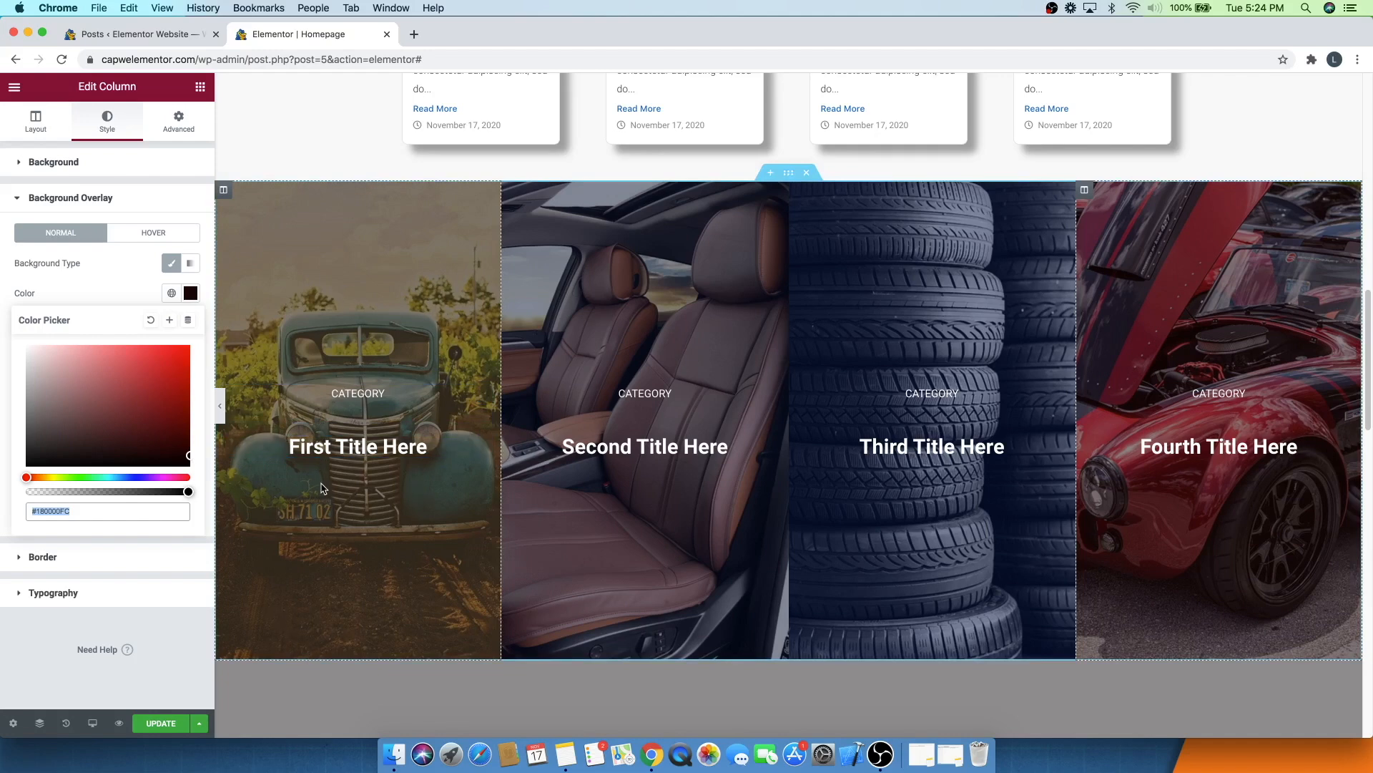
click(89, 279)
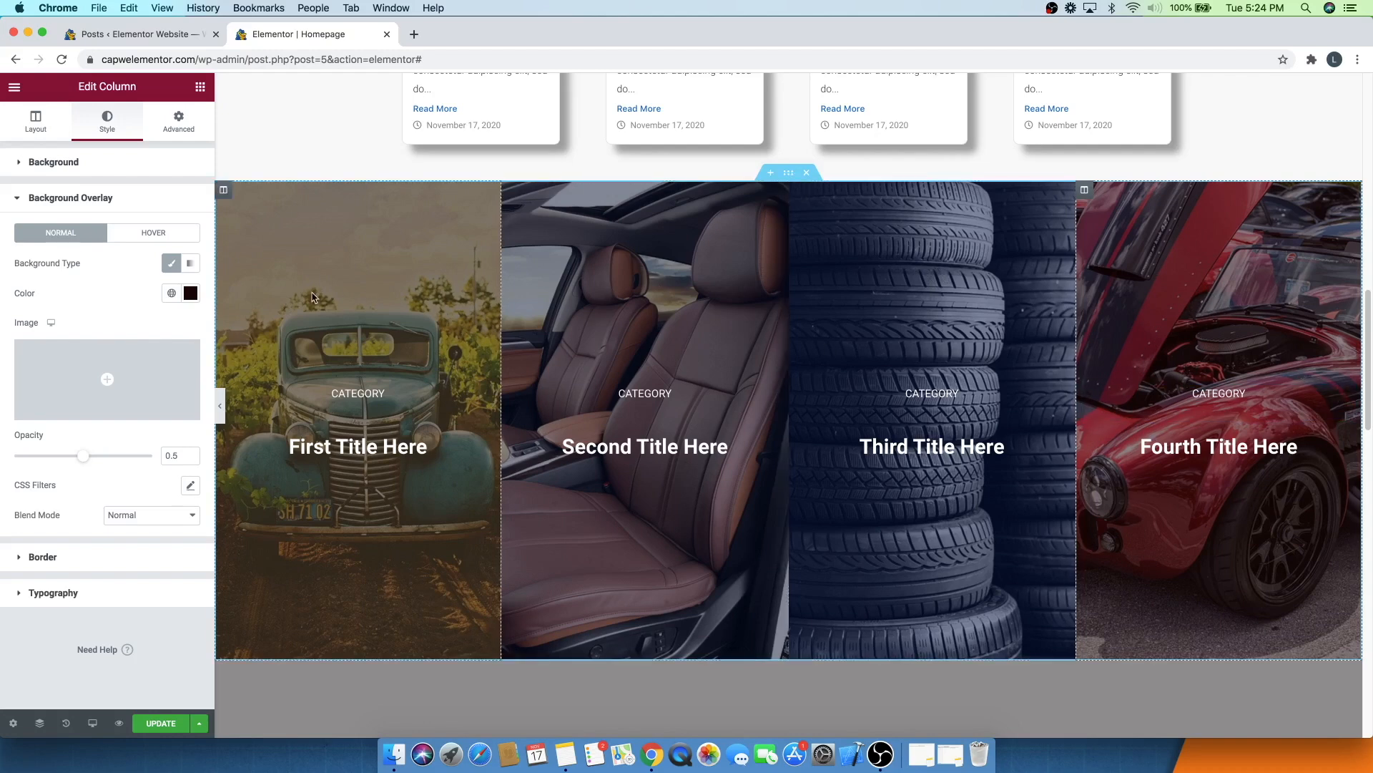
mouse_move(83, 456)
mouse_down()
mouse_move(123, 459)
mouse_move(57, 461)
mouse_move(169, 438)
mouse_move(63, 438)
mouse_move(159, 429)
mouse_move(79, 440)
mouse_up()
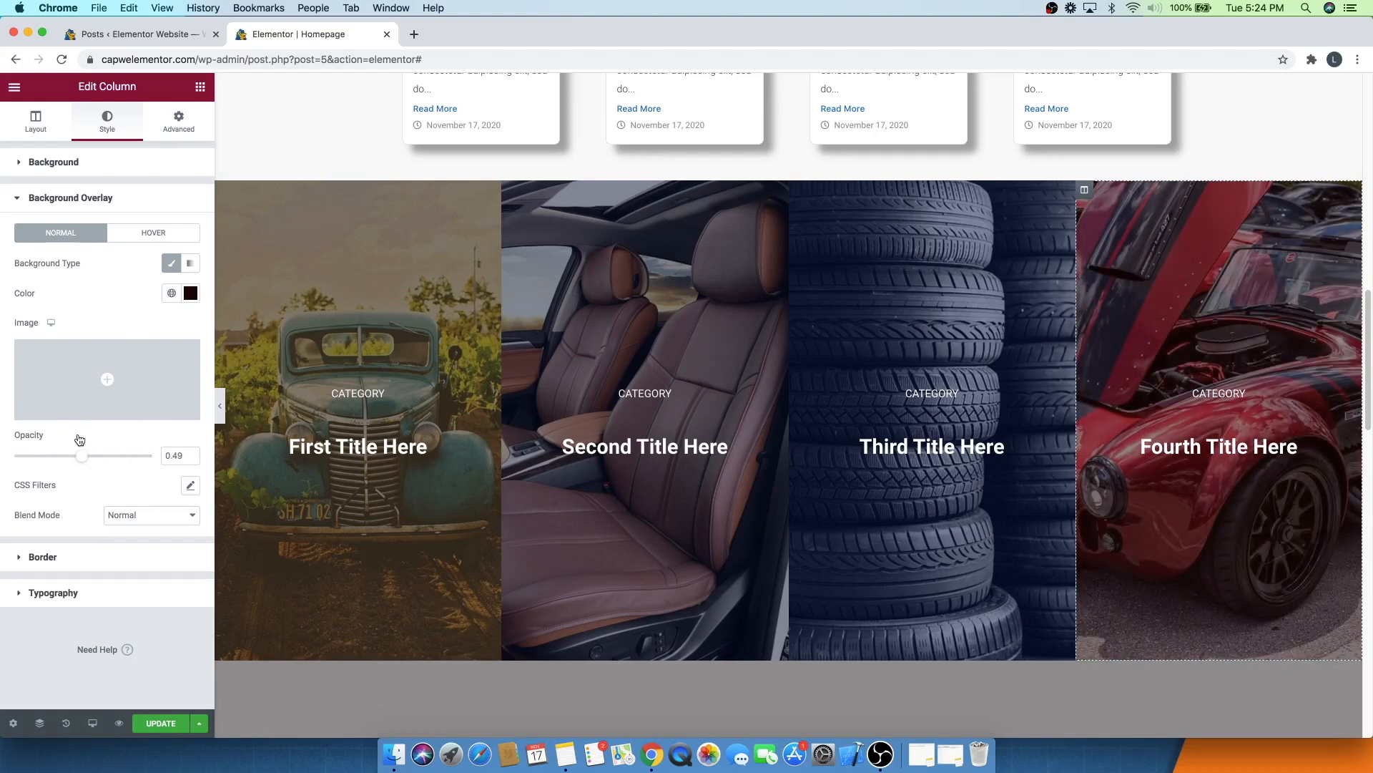
key(super+z)
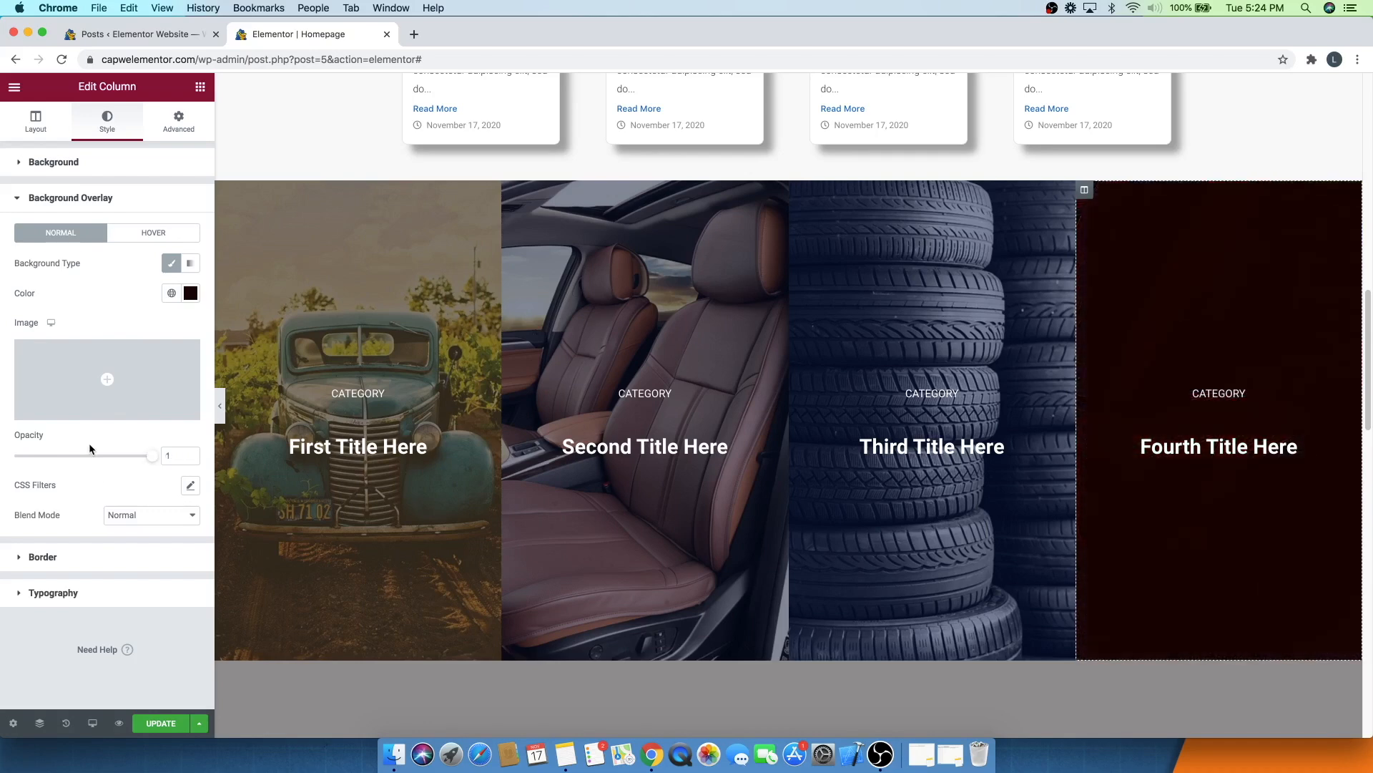
click(82, 455)
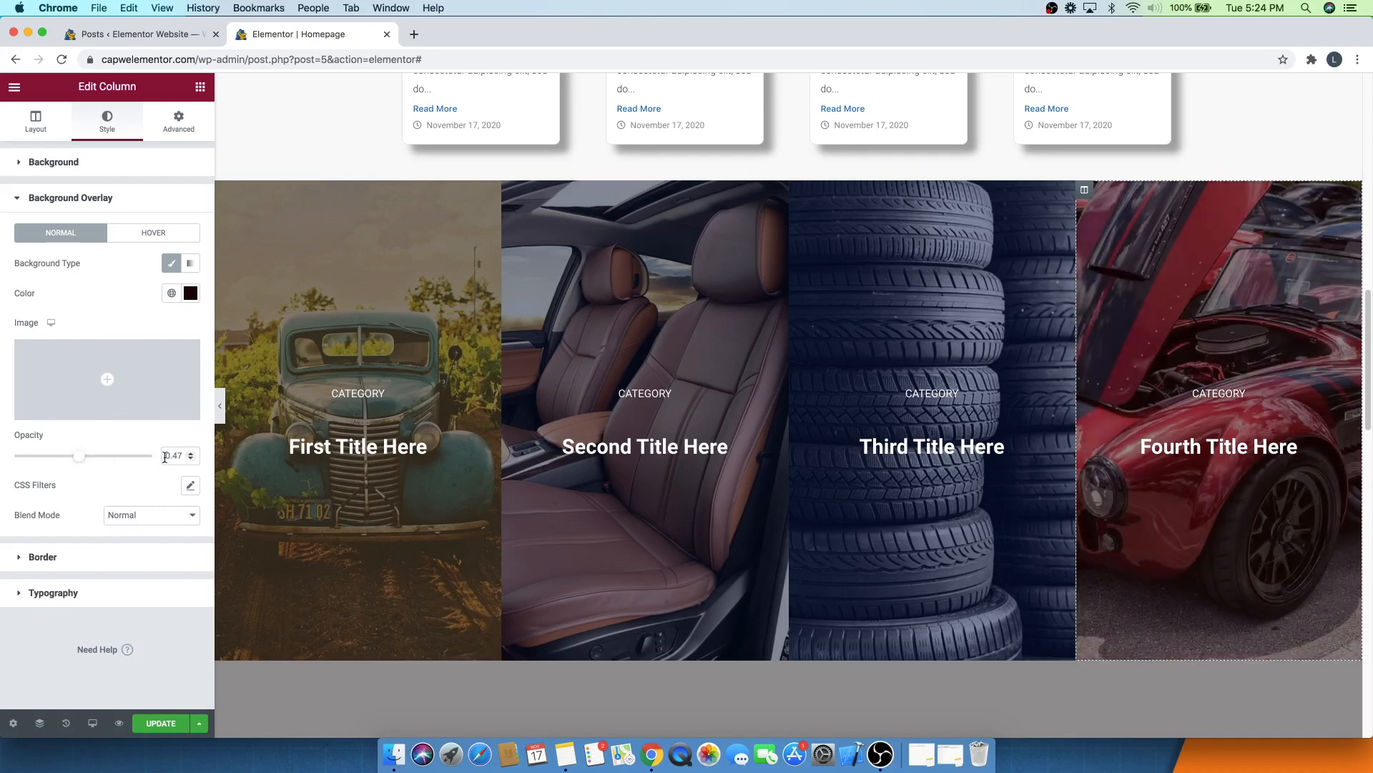
click(190, 453)
click(189, 453)
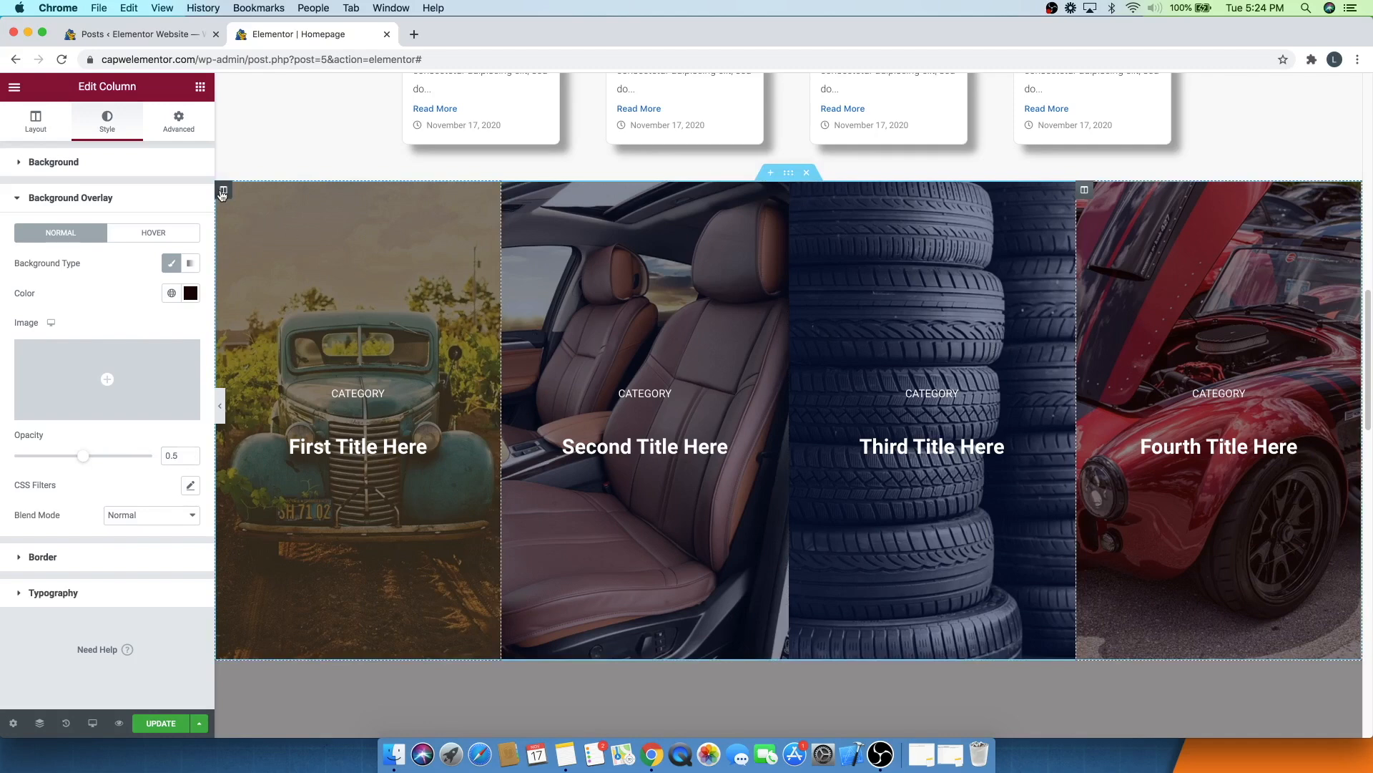
- Try a Fixed background attachment on the first category column, then revert it to Default
click(223, 191)
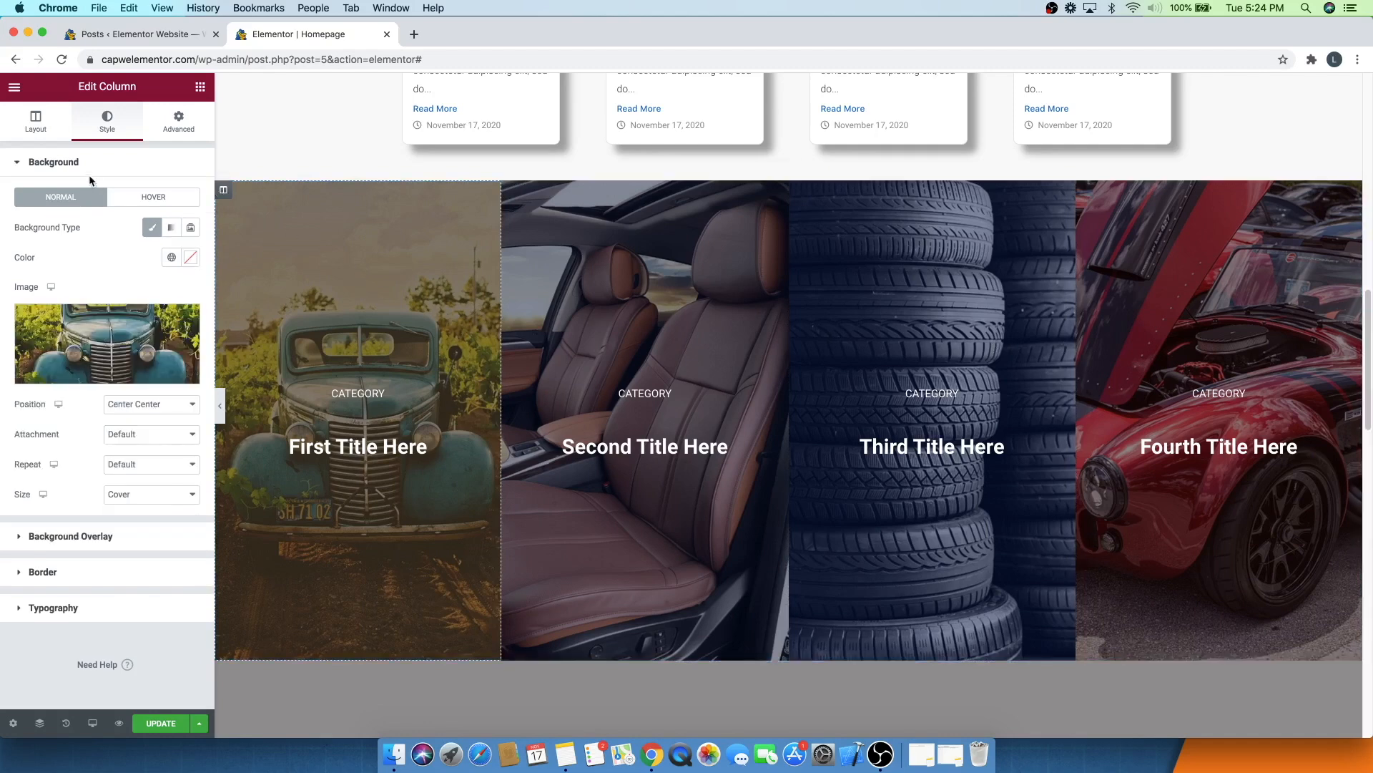
click(117, 404)
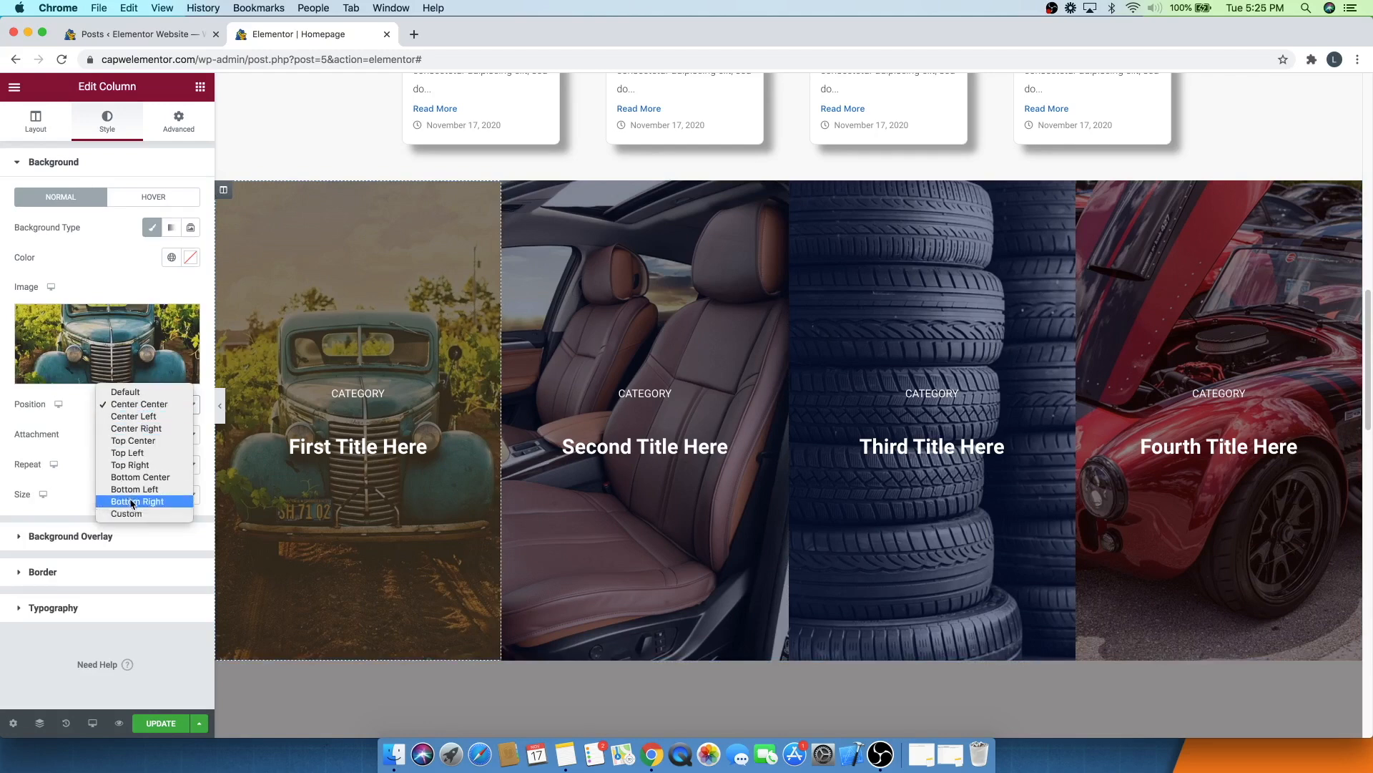
click(79, 398)
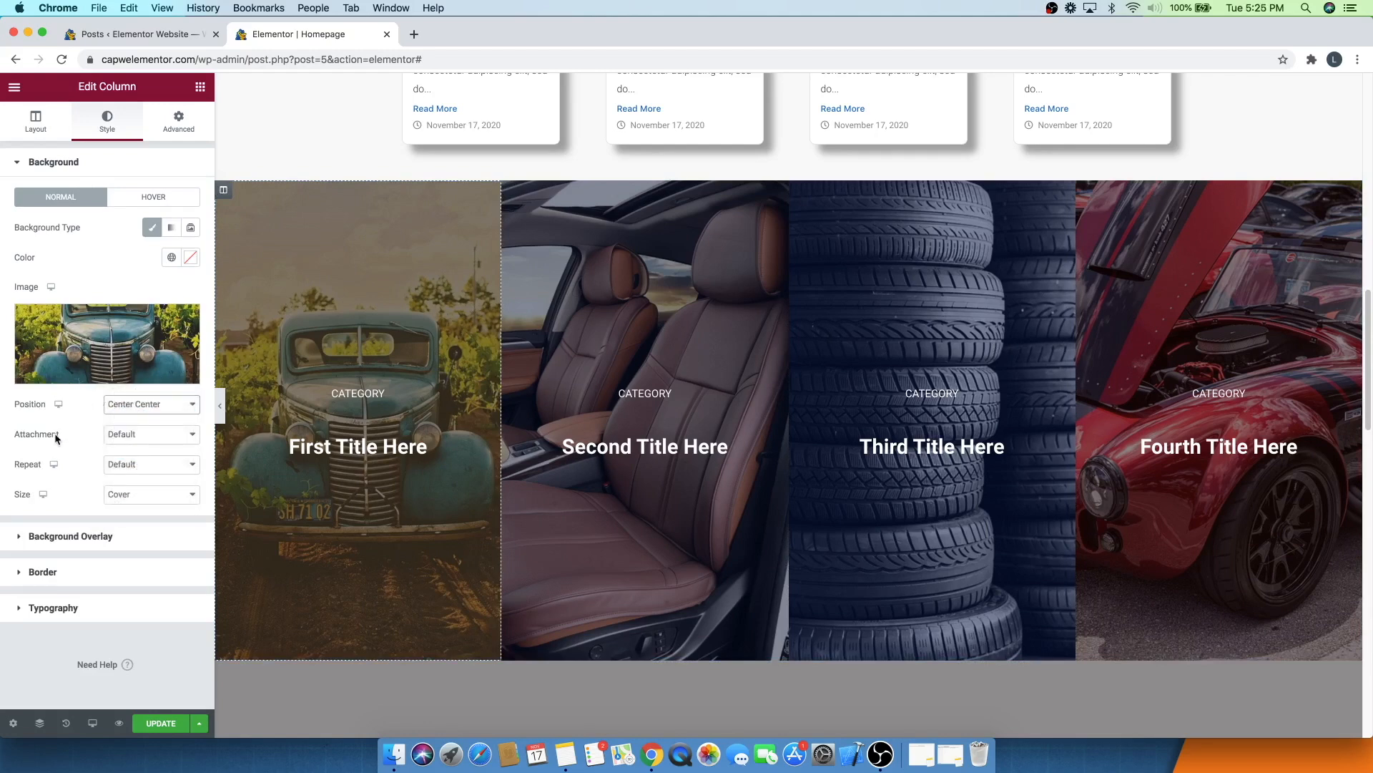
click(129, 435)
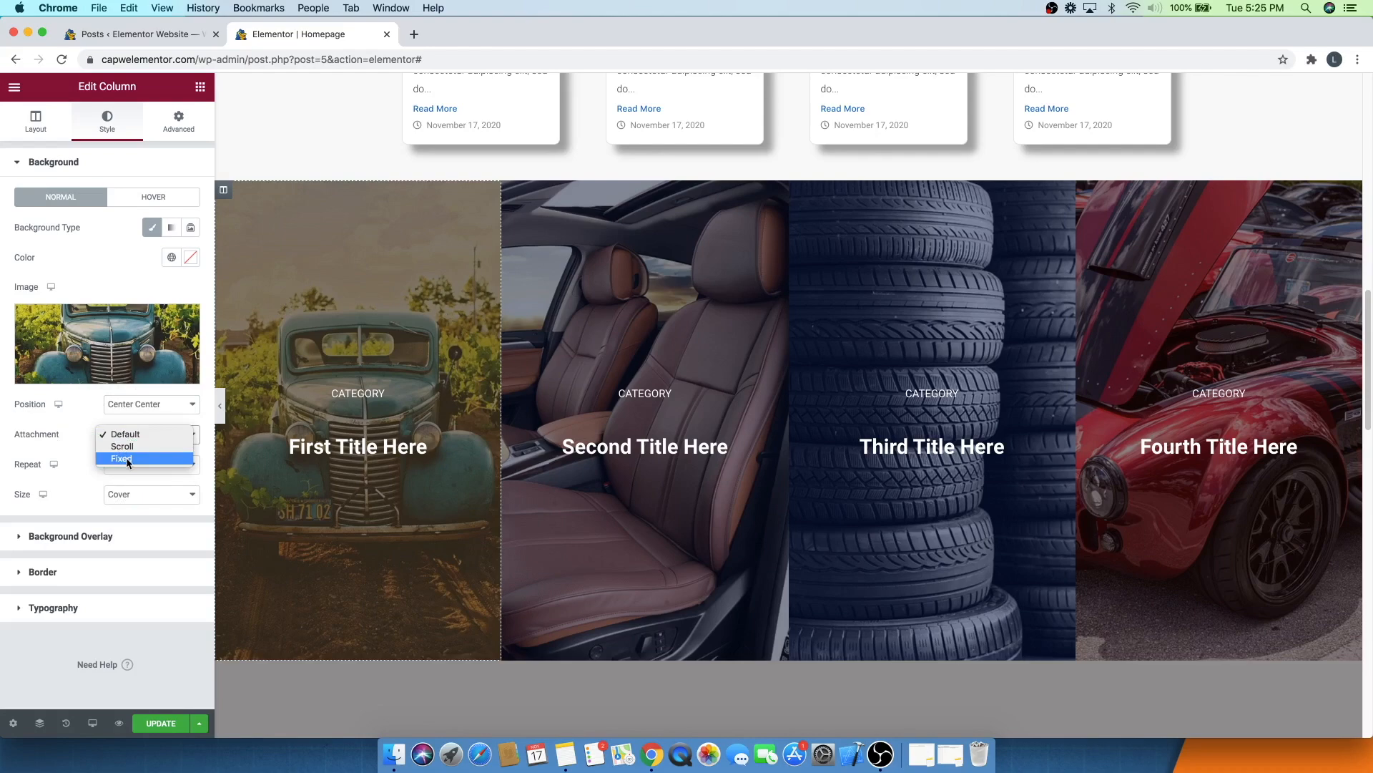
click(126, 459)
scroll(370, 341, down, 5)
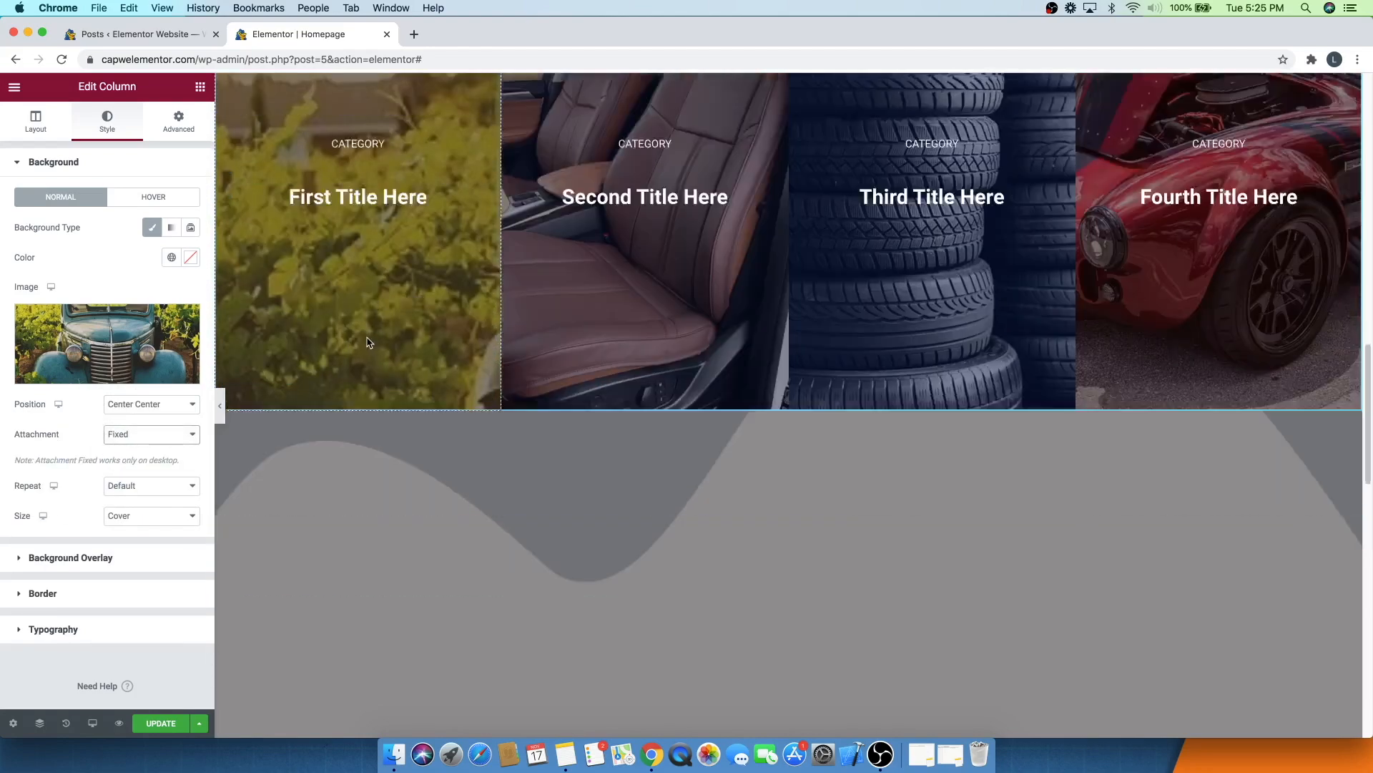
scroll(336, 396, up, 5)
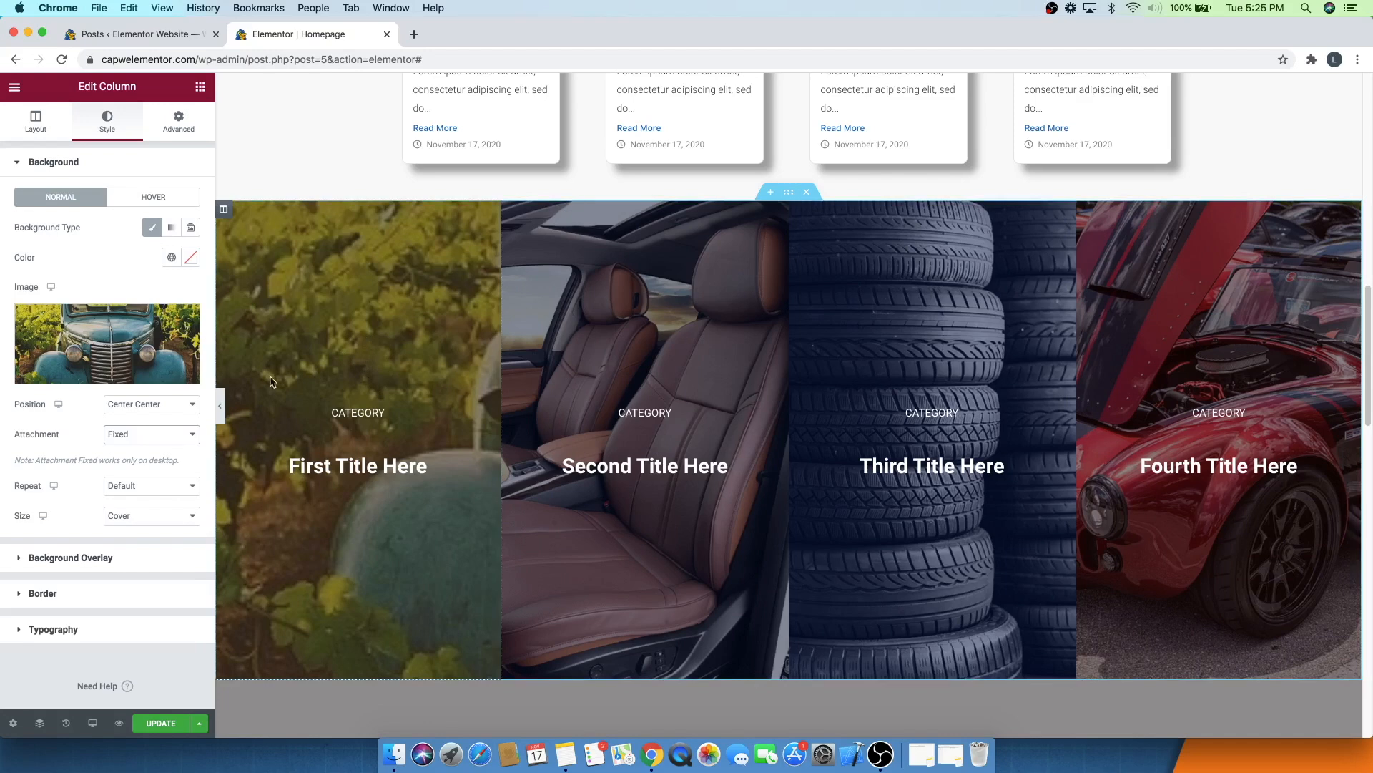
click(129, 437)
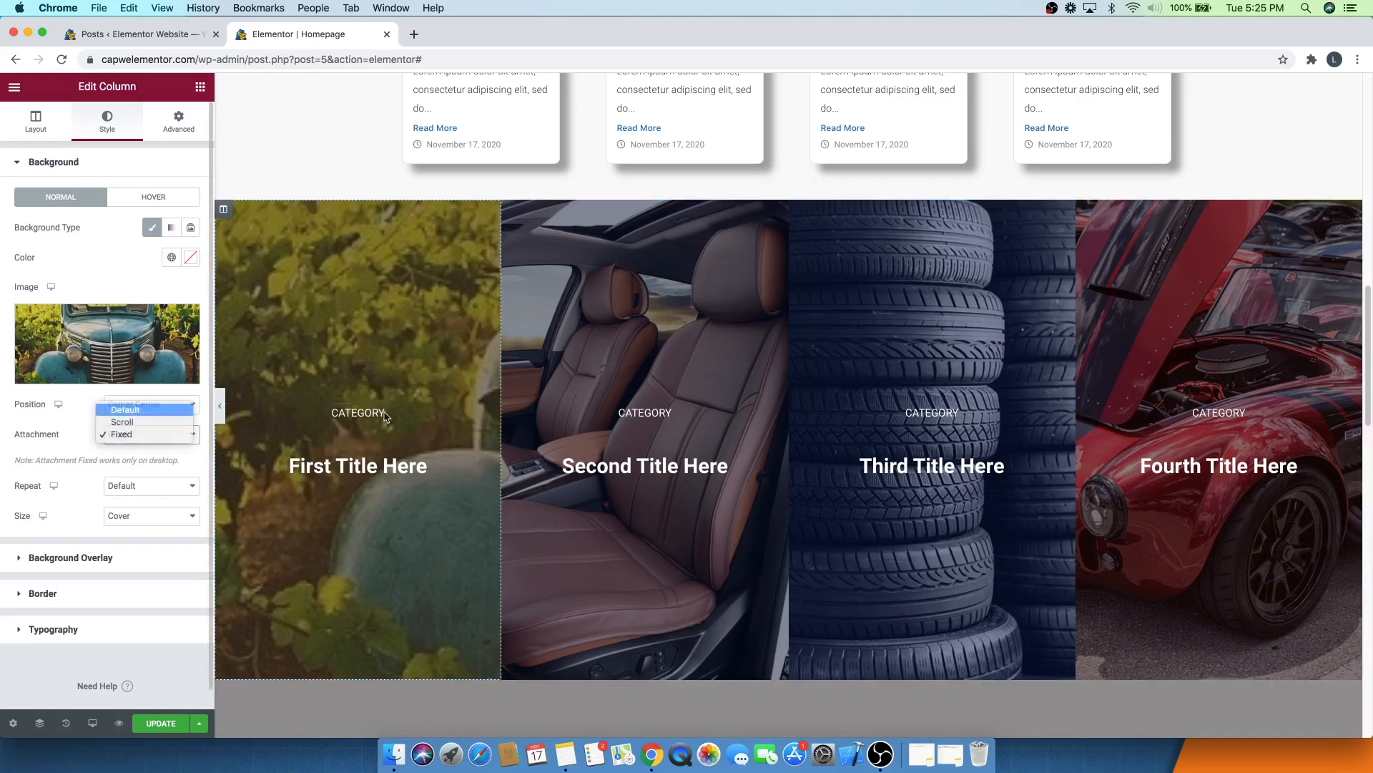
click(123, 411)
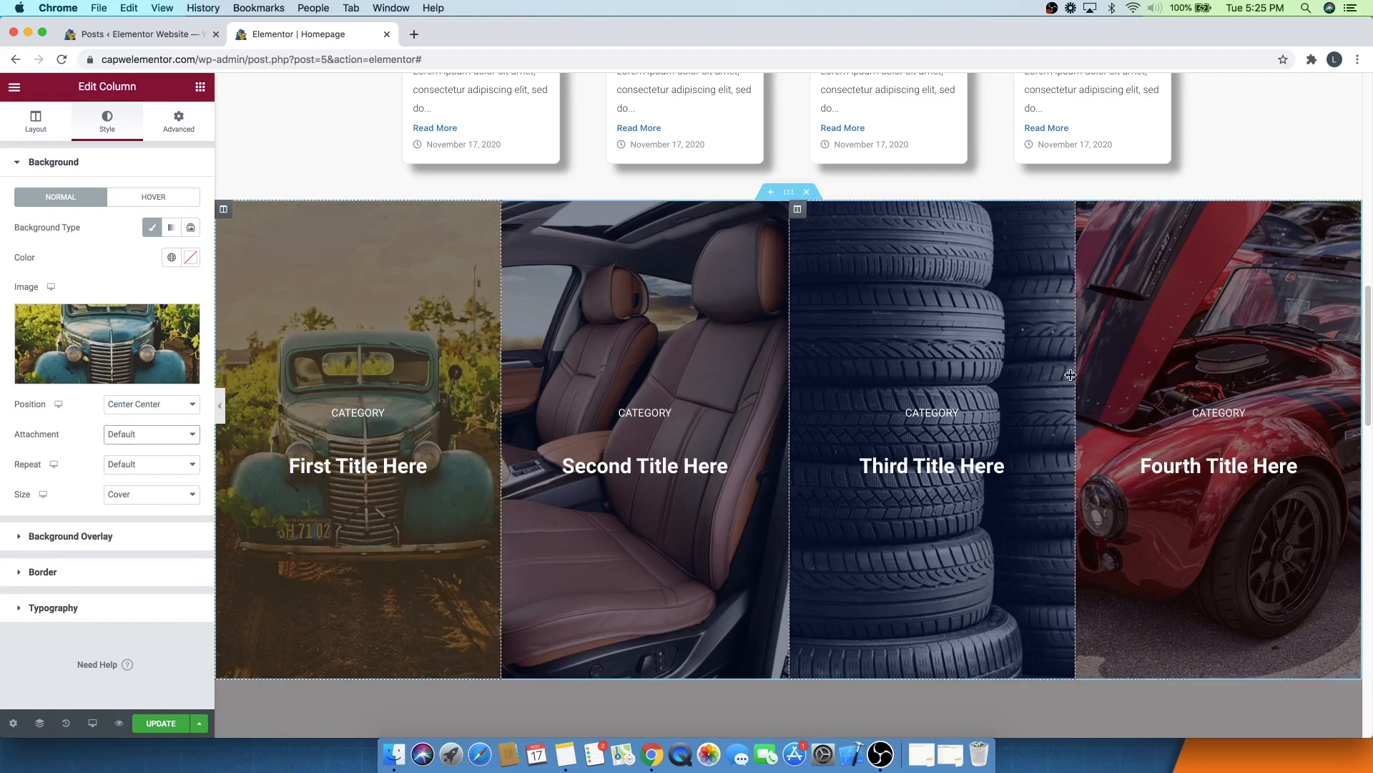
- Update the page to save the changes
click(164, 723)
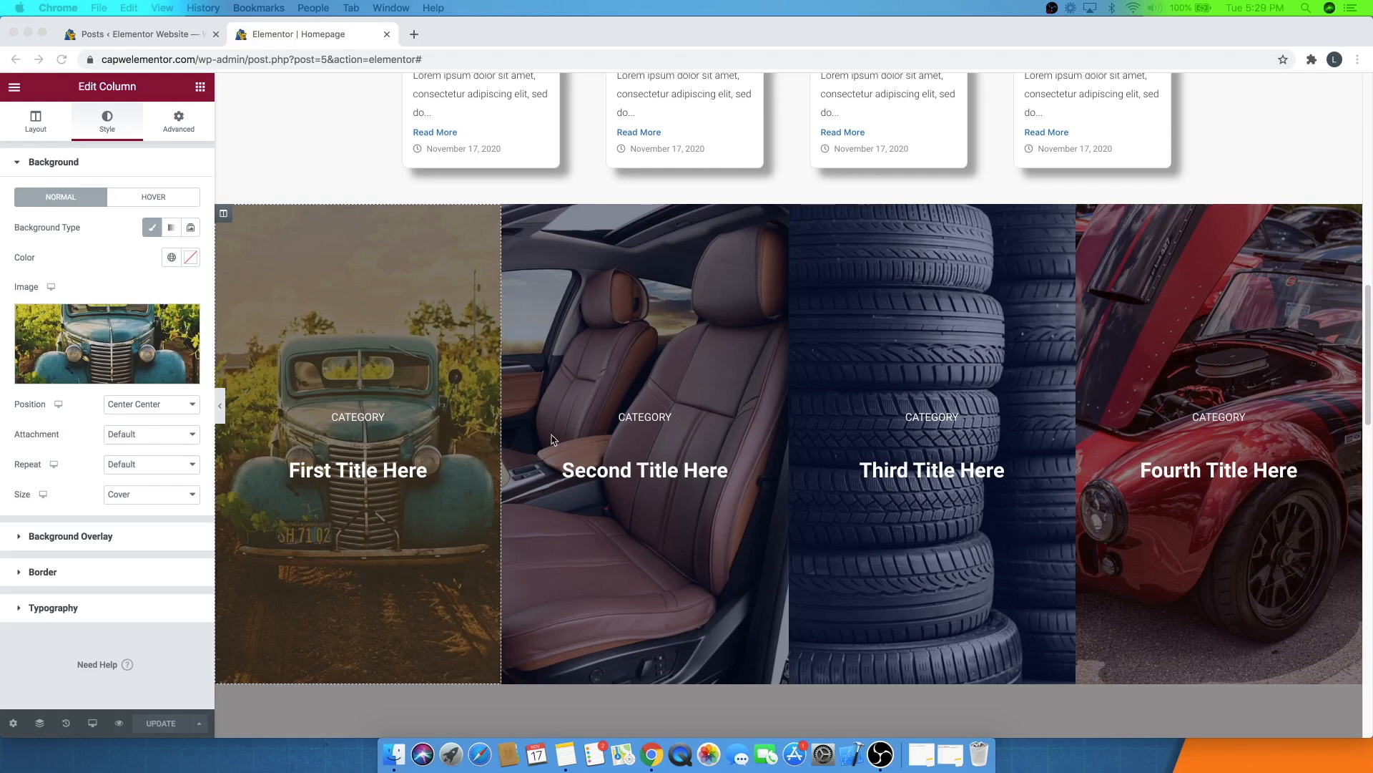
- Upload benz.jpg and set it as the background image of the section below the category columns
scroll(657, 402, down, 2)
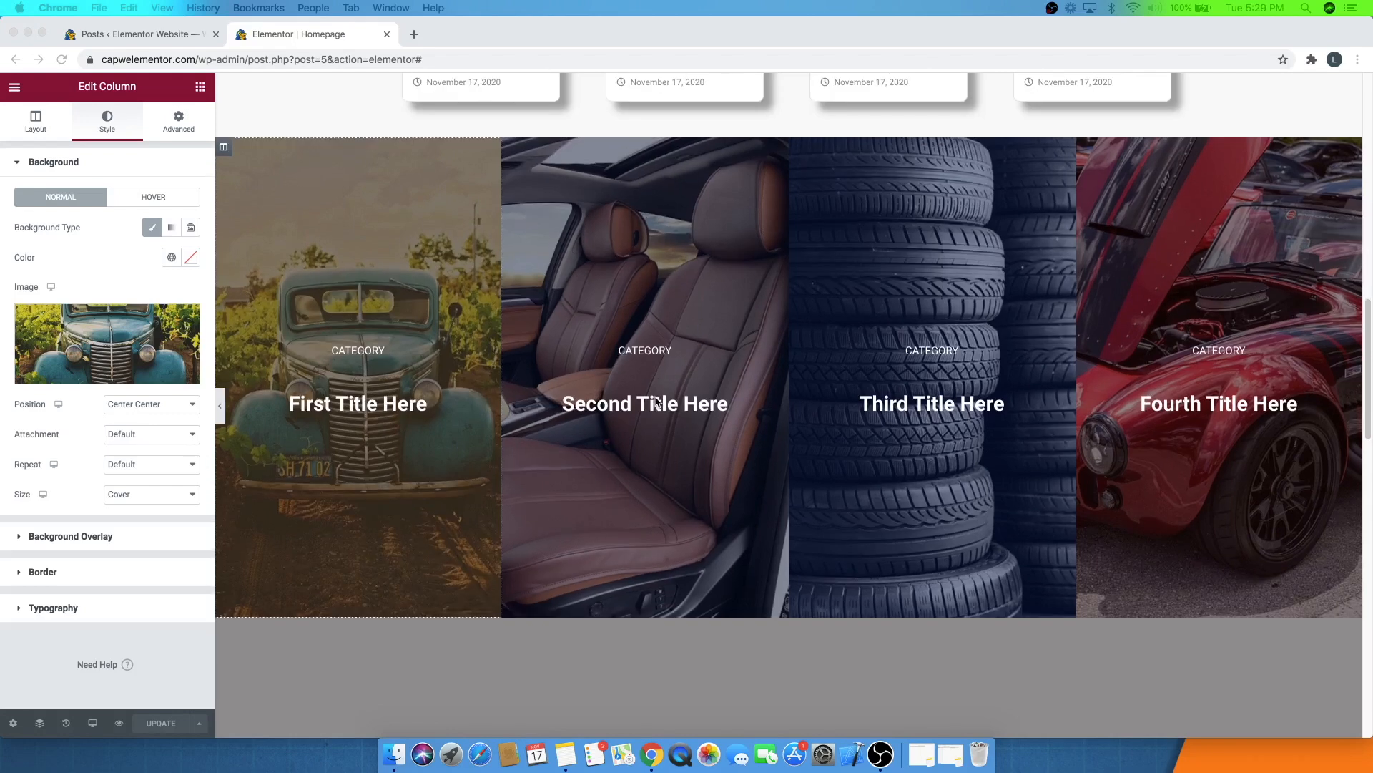
scroll(656, 397, down, 11)
scroll(655, 397, up, 7)
scroll(655, 397, down, 1)
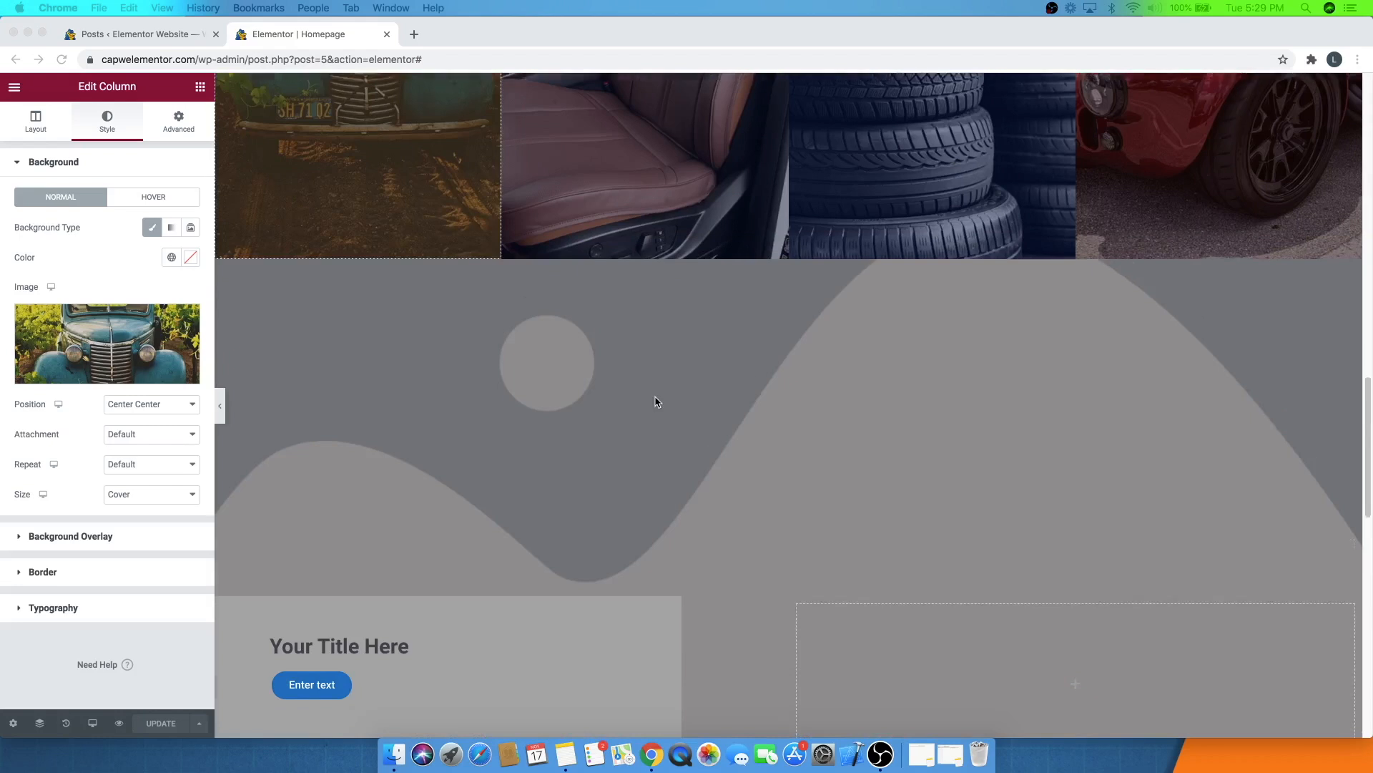
scroll(655, 402, down, 5)
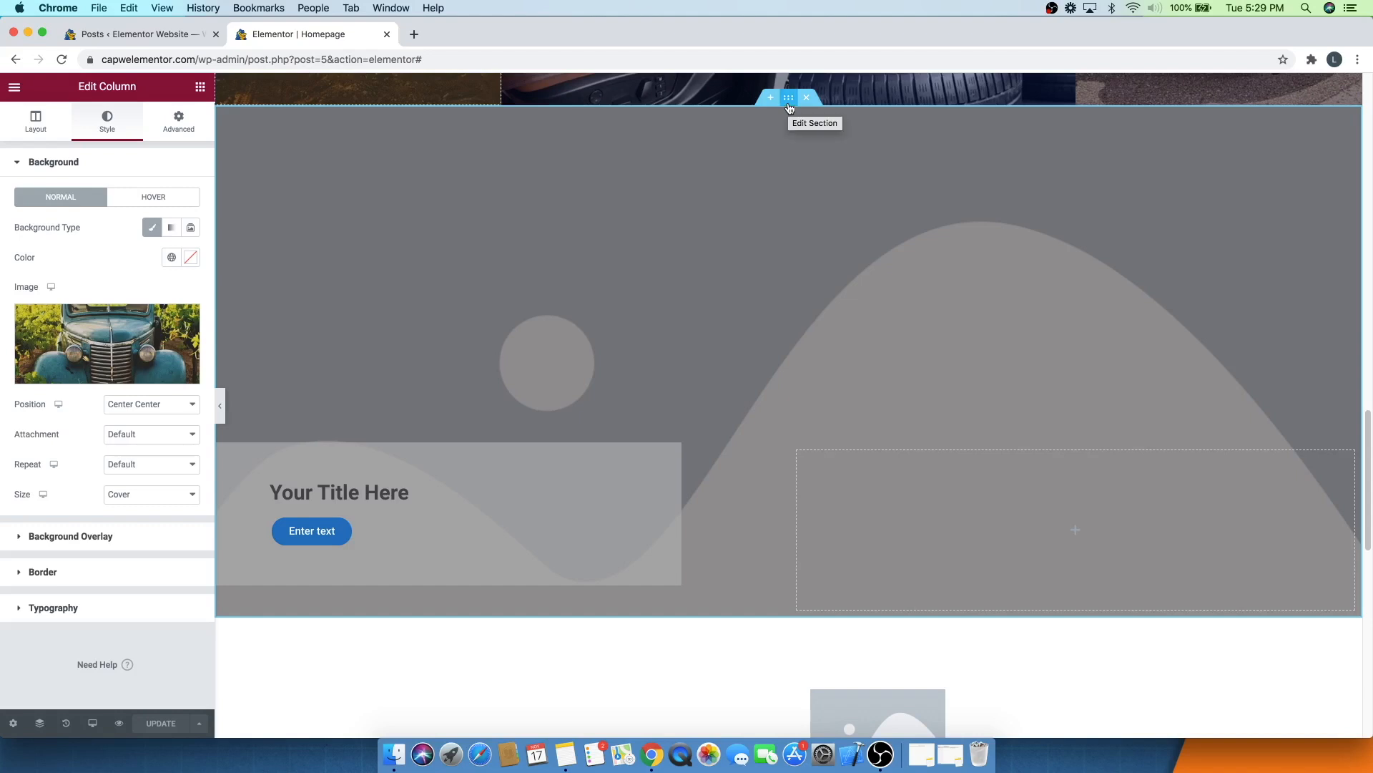
click(789, 98)
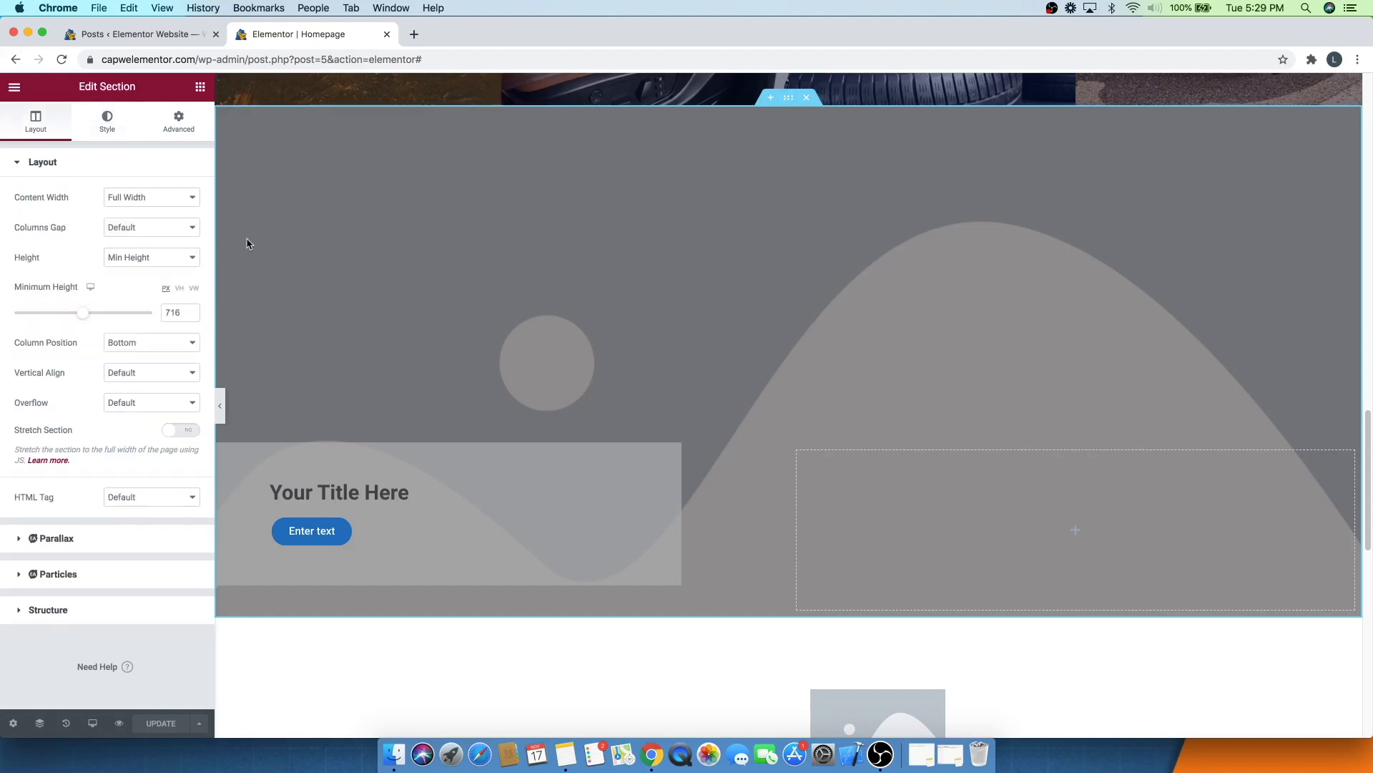
click(109, 125)
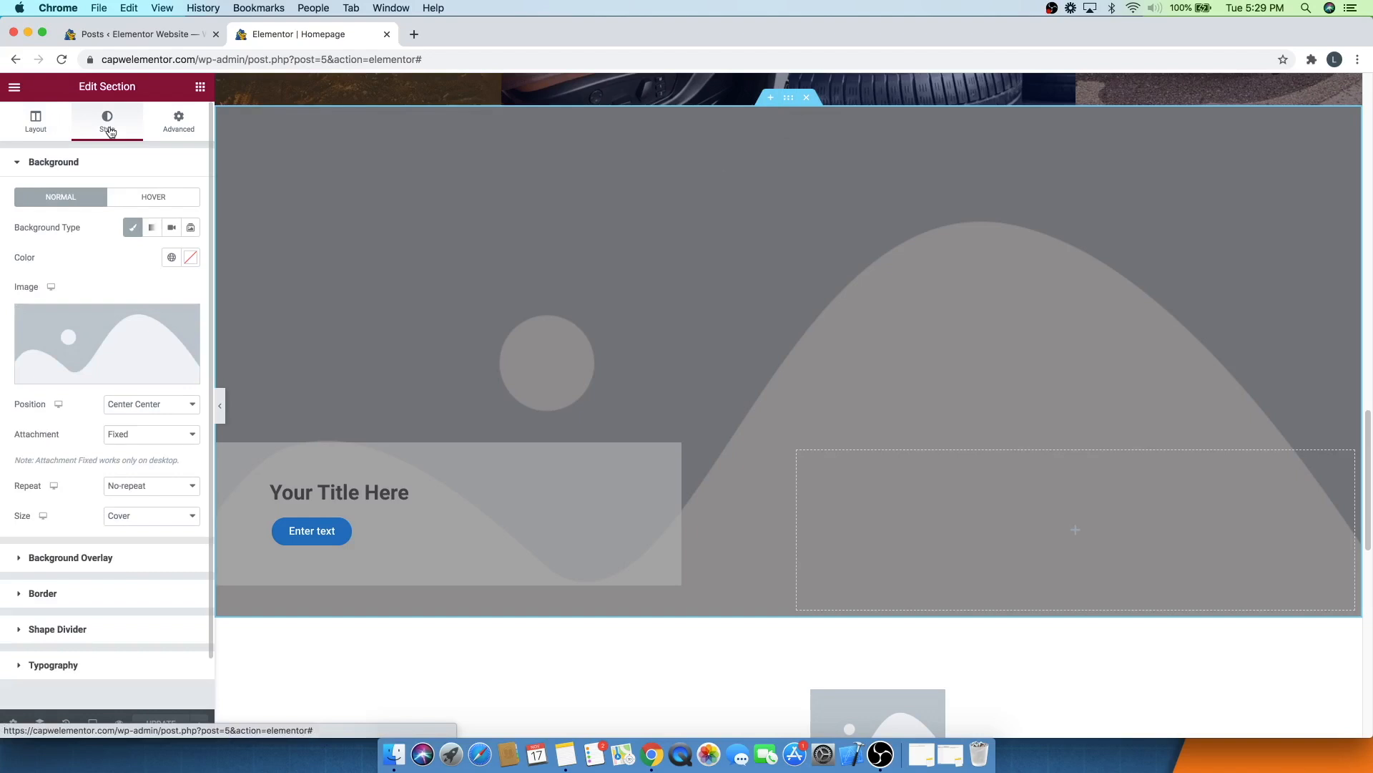
mouse_move(107, 336)
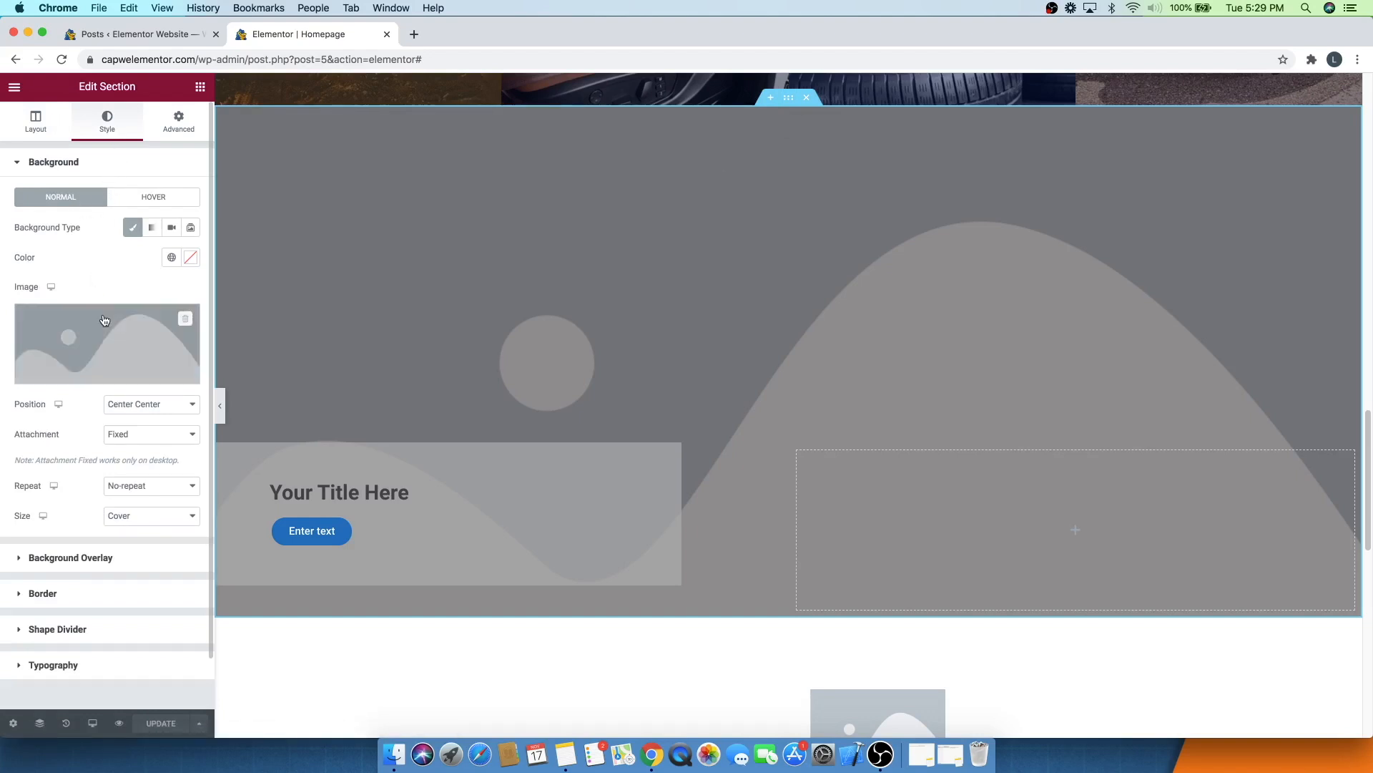
click(106, 335)
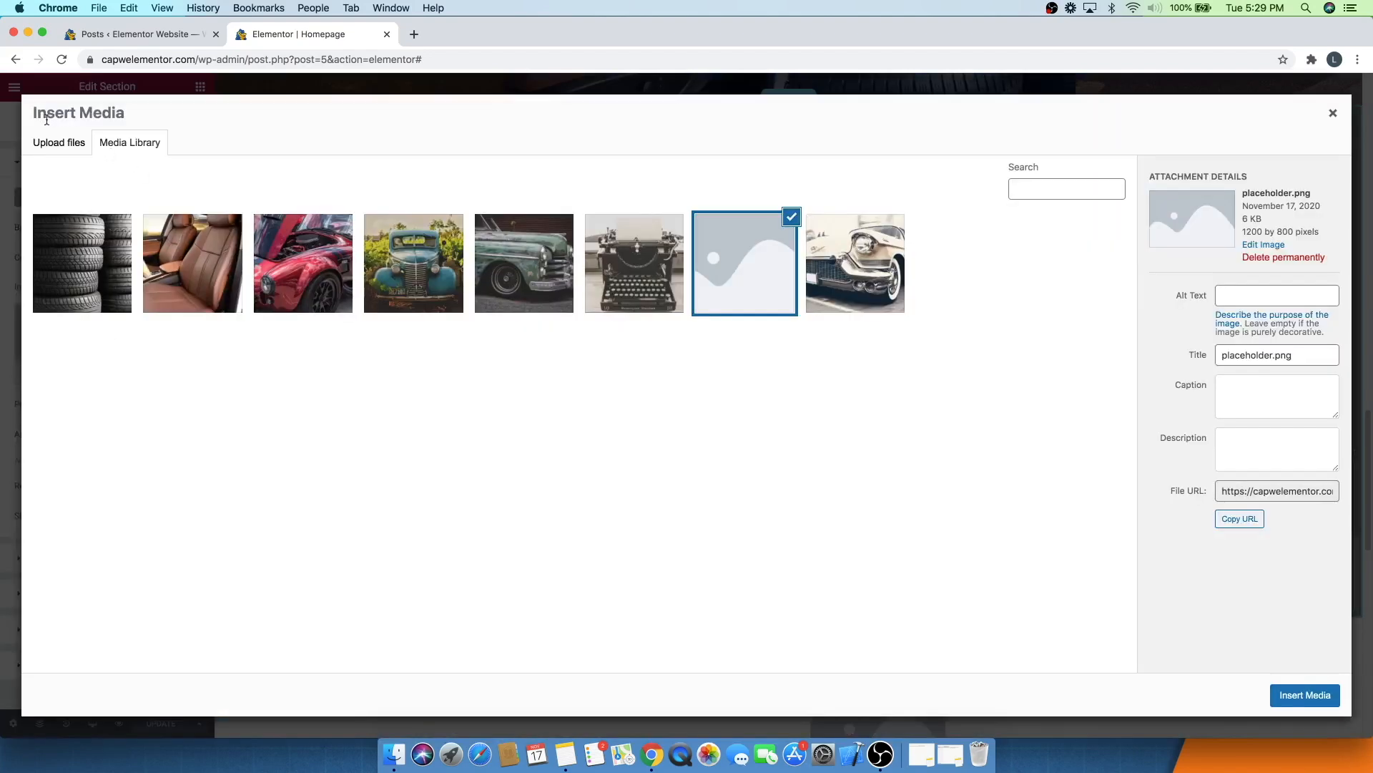
click(57, 146)
click(694, 381)
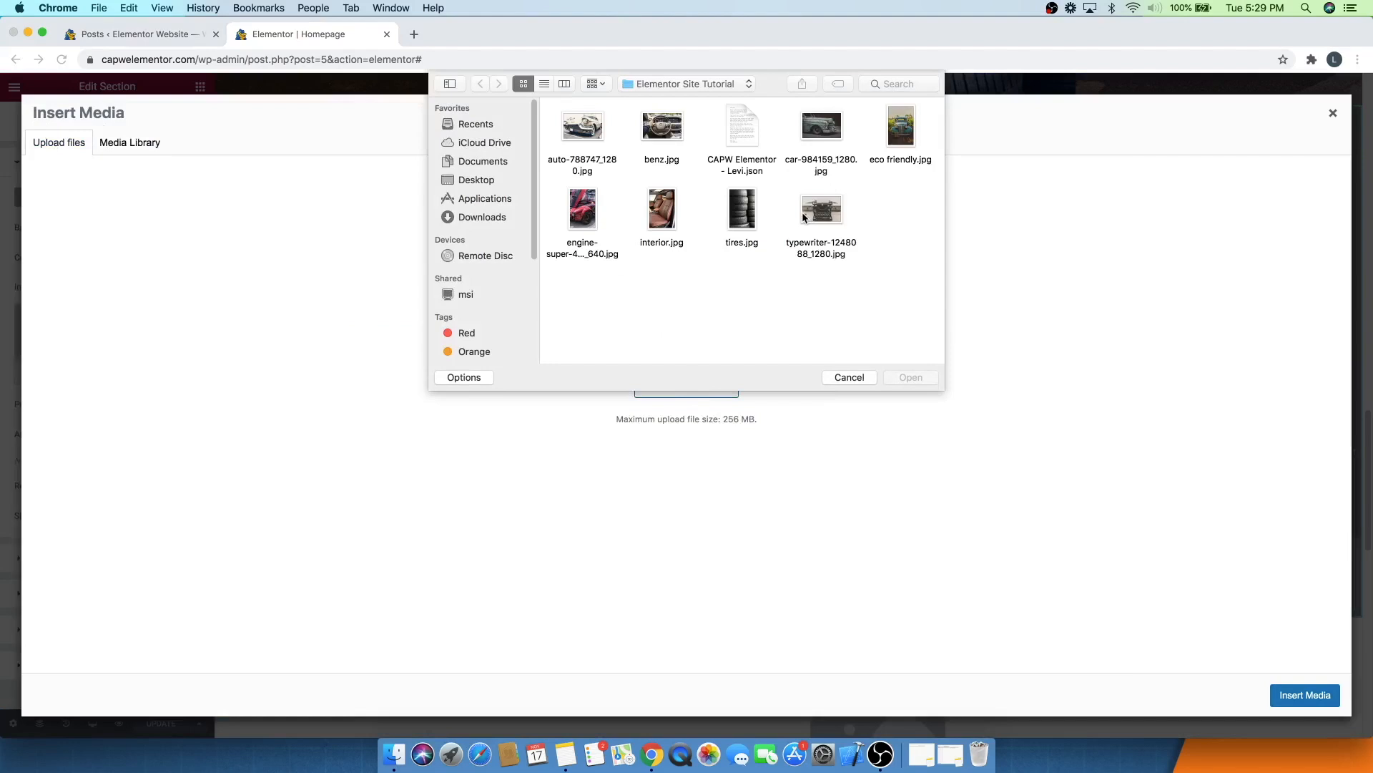
click(663, 129)
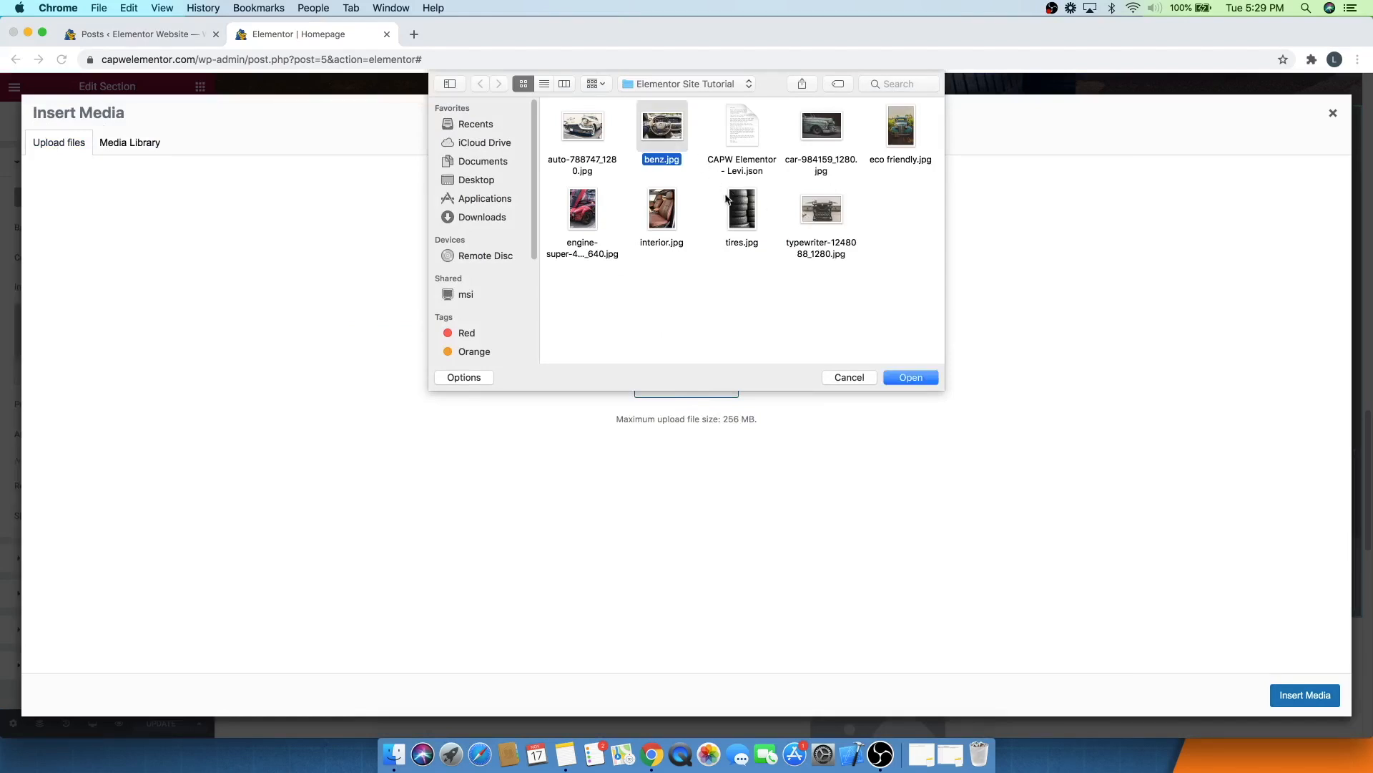
click(909, 377)
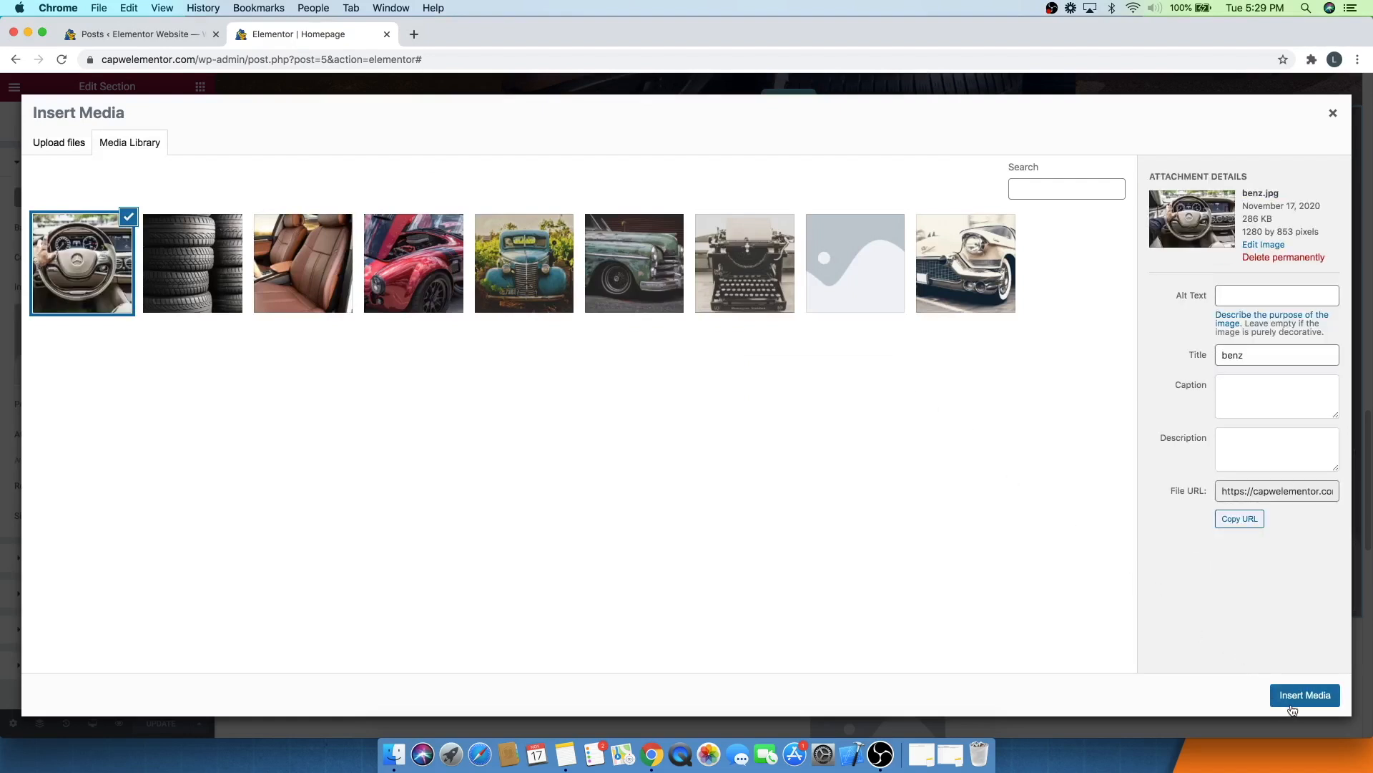
click(1295, 697)
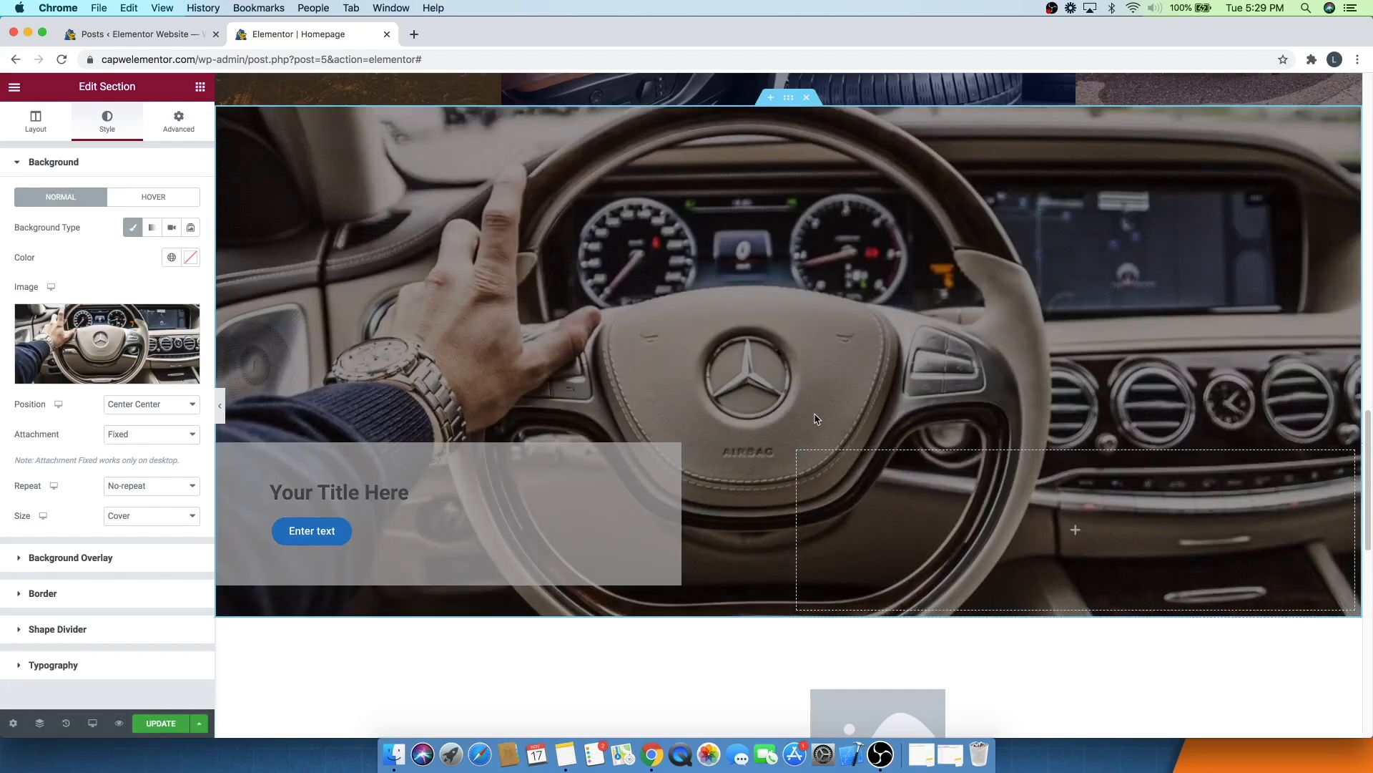
scroll(751, 320, up, 2)
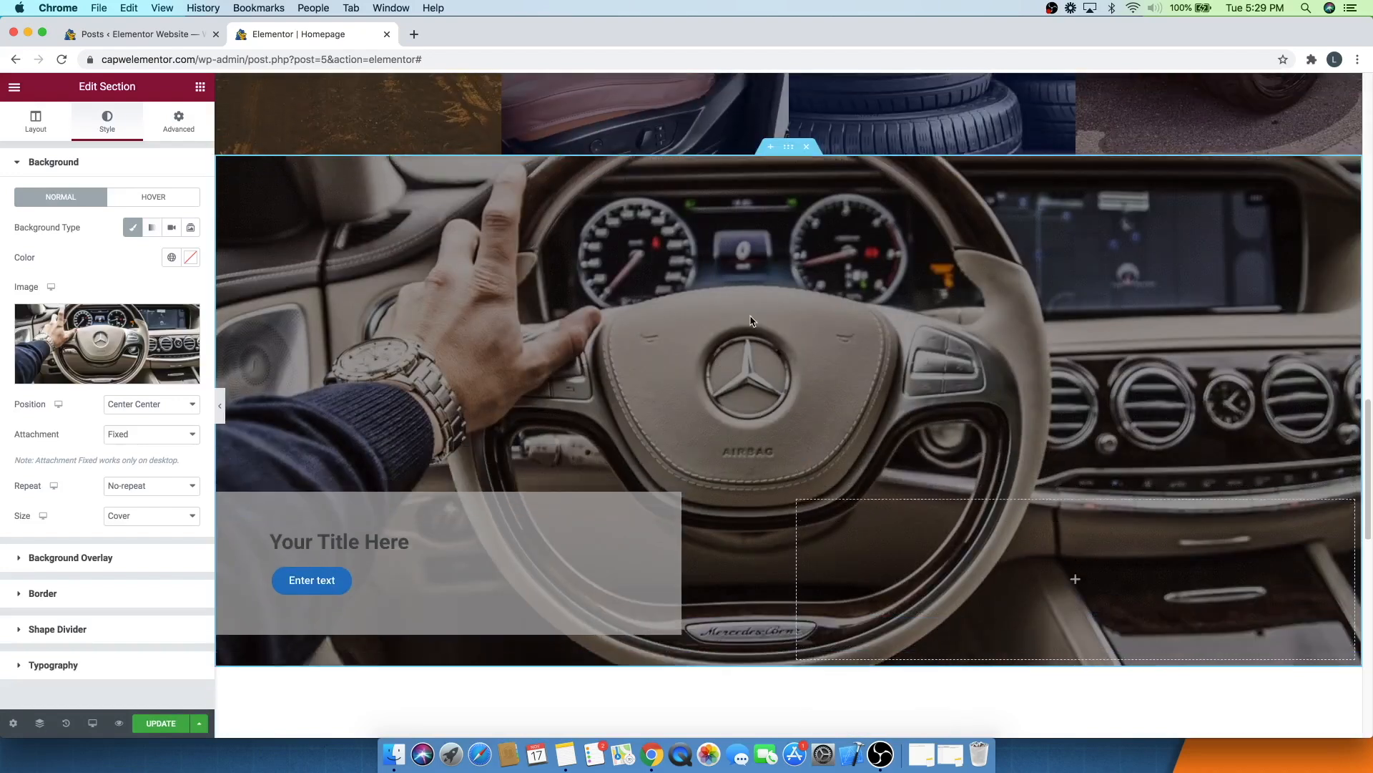
scroll(750, 321, down, 4)
scroll(750, 321, up, 2)
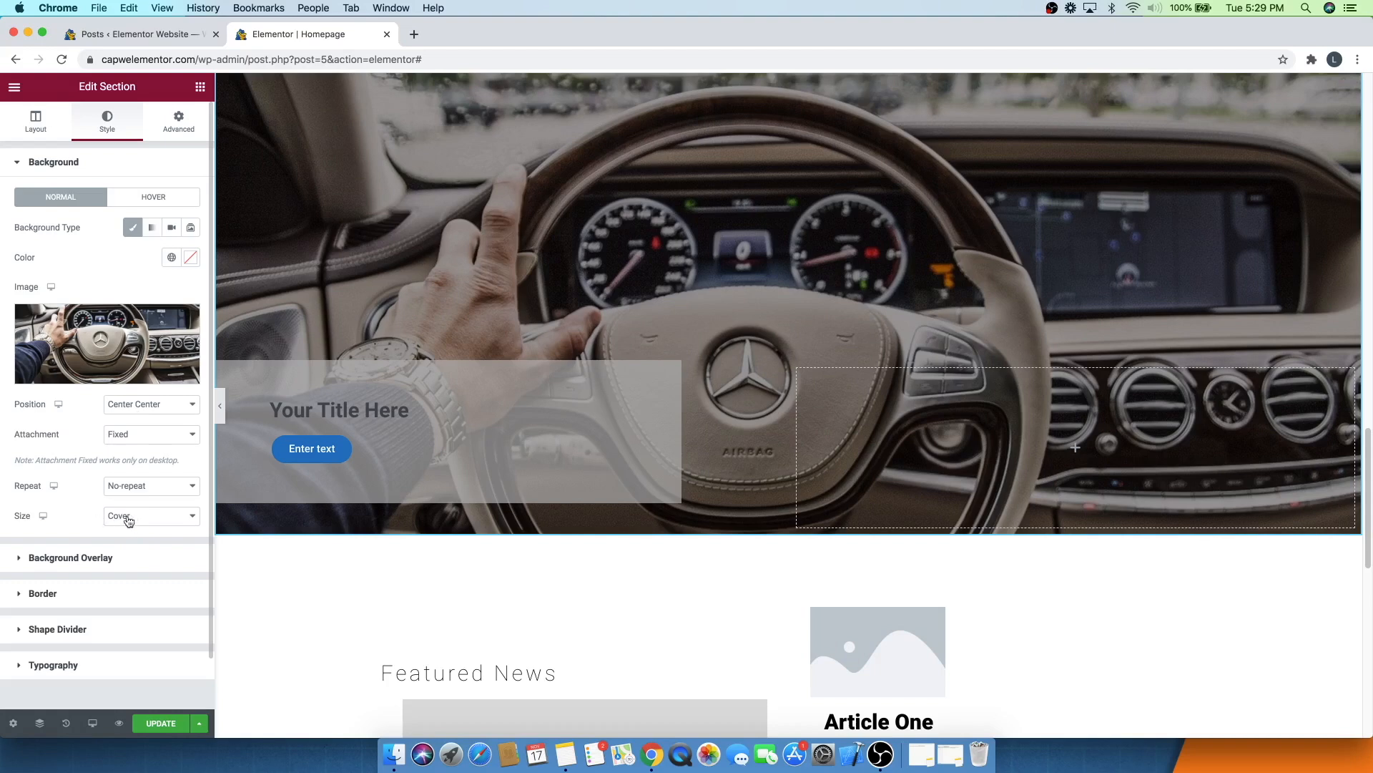
scroll(674, 213, up, 3)
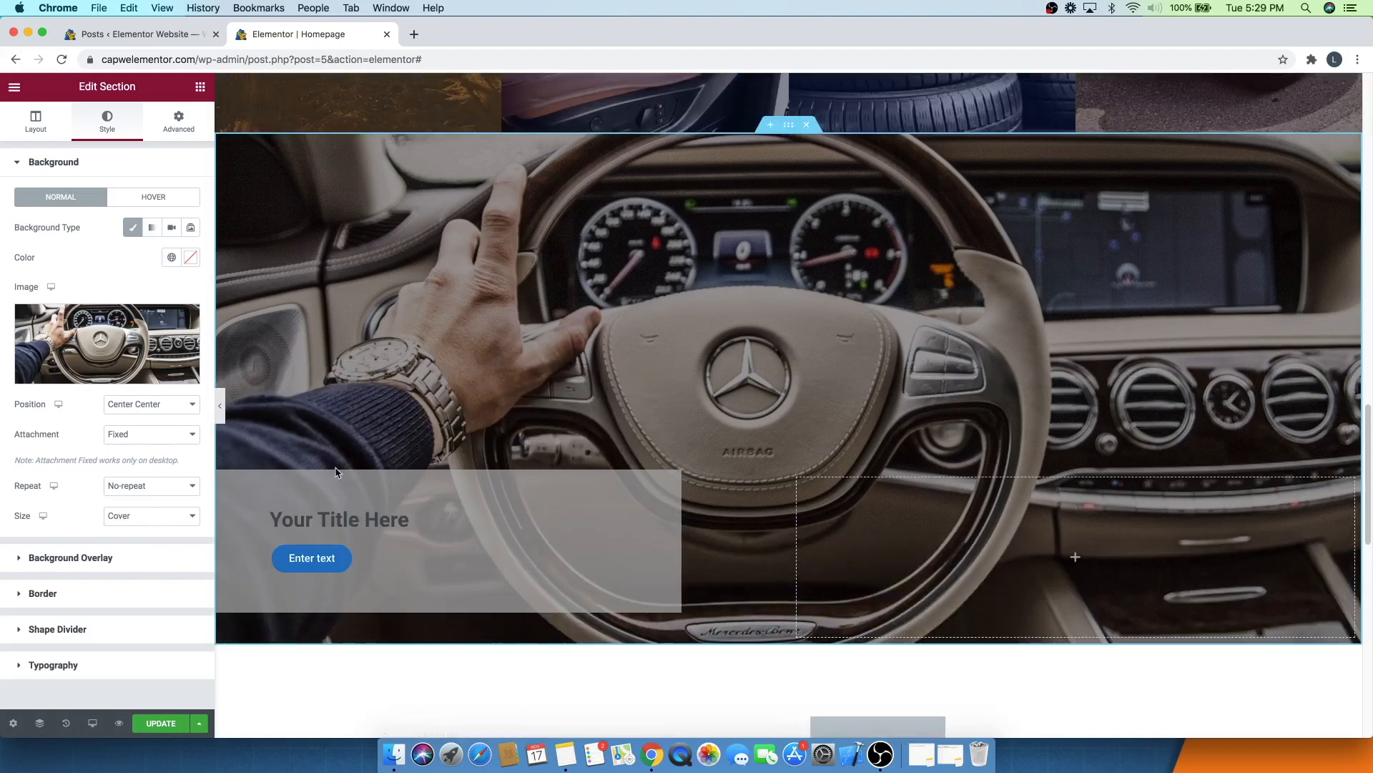
- Change the heading in the left column of the car section to "Interested in a career?"
triple_click(334, 521)
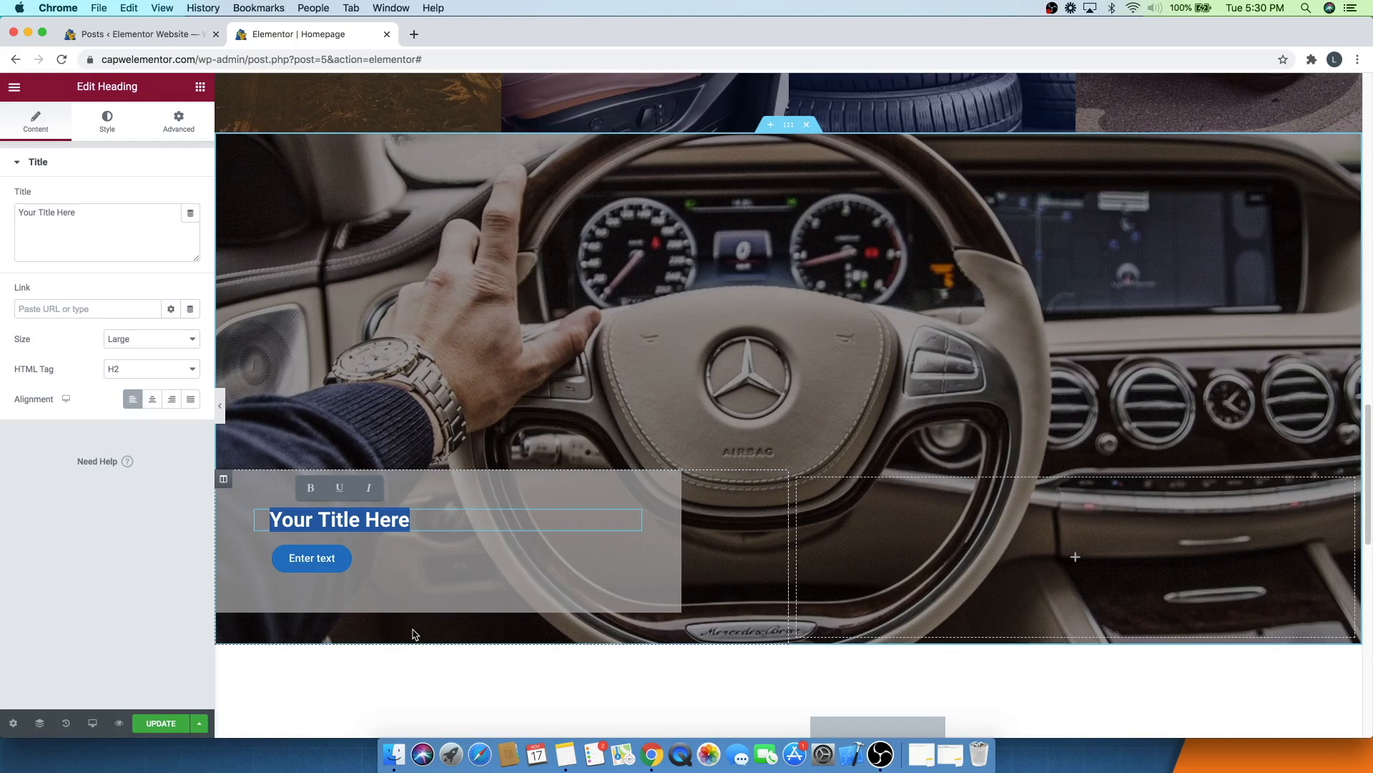
text(Interested in a career?)
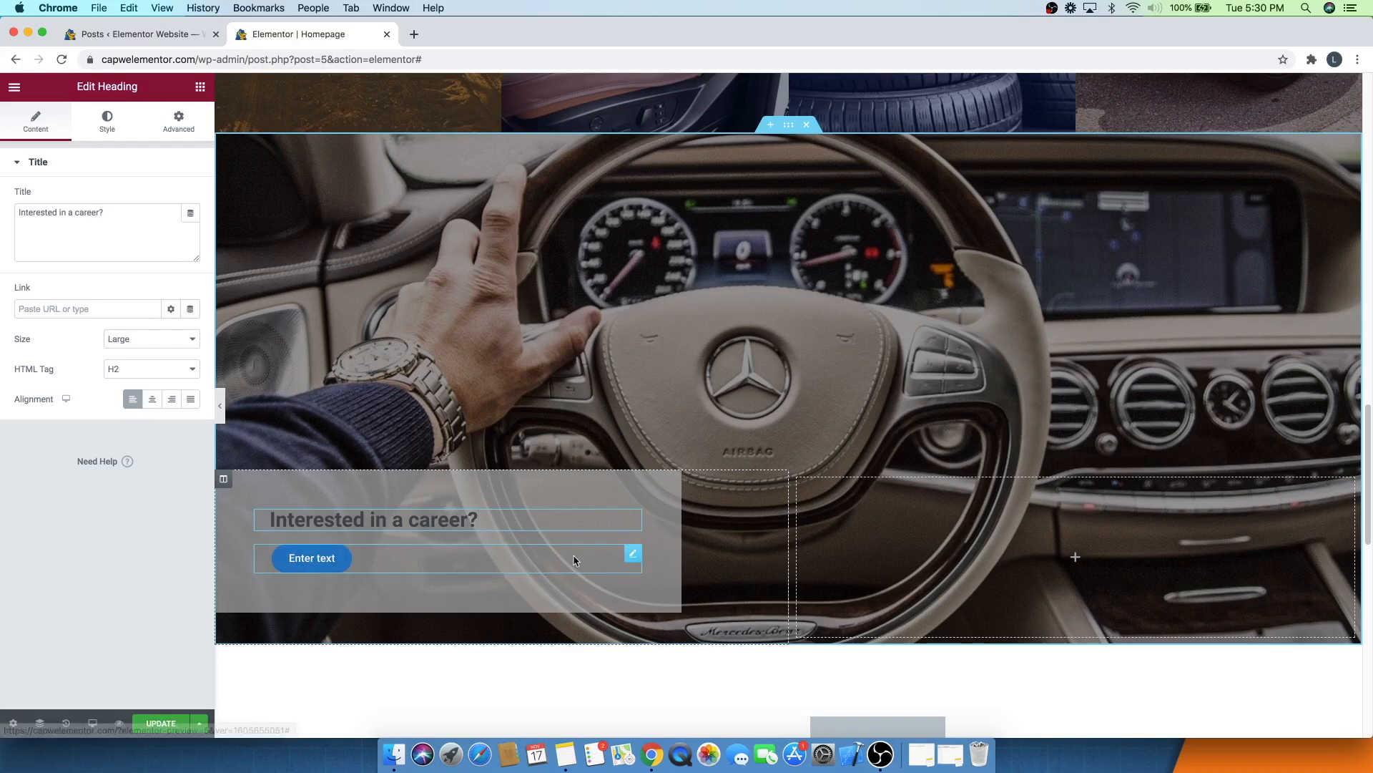
- Set the button's text to "Careers" with link #, and update the page
click(636, 556)
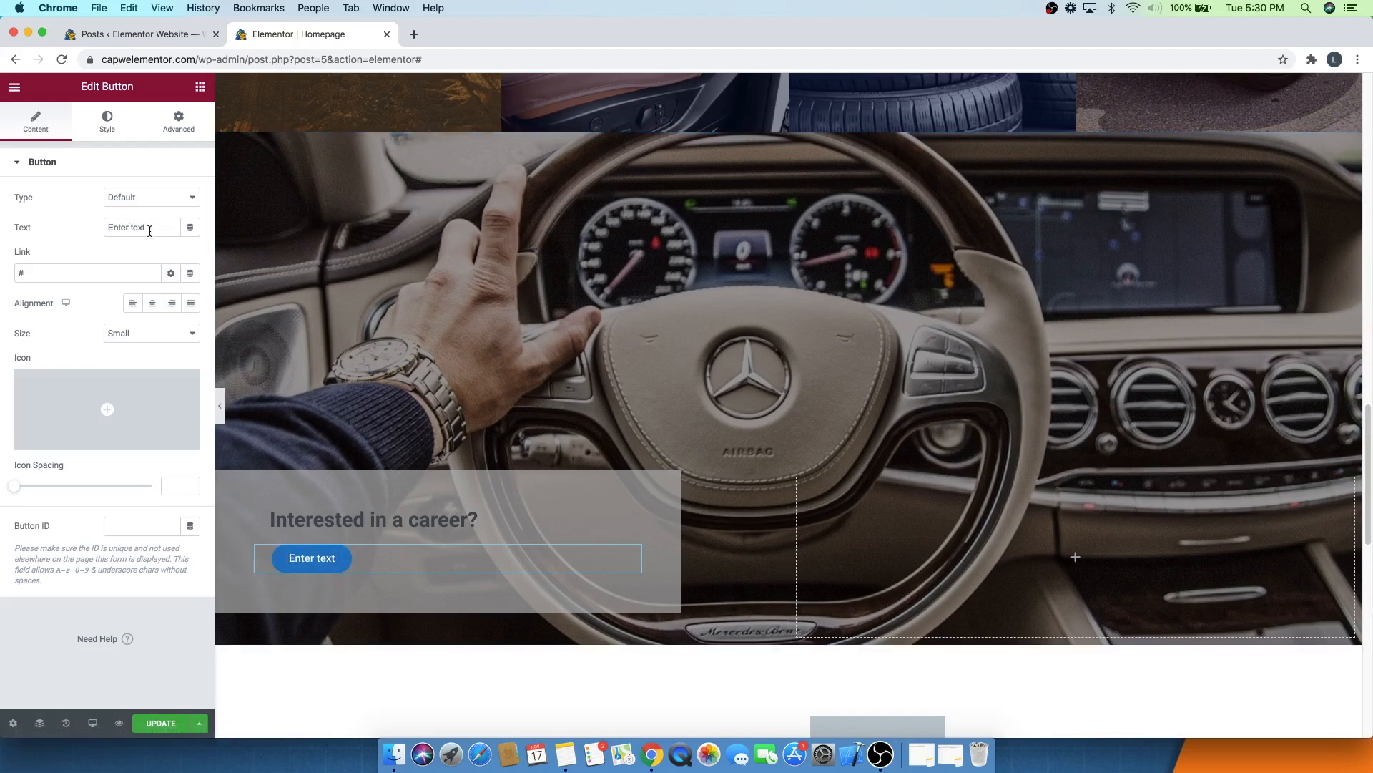
drag(154, 228, 83, 226)
text(Careers)
click(79, 223)
click(23, 273)
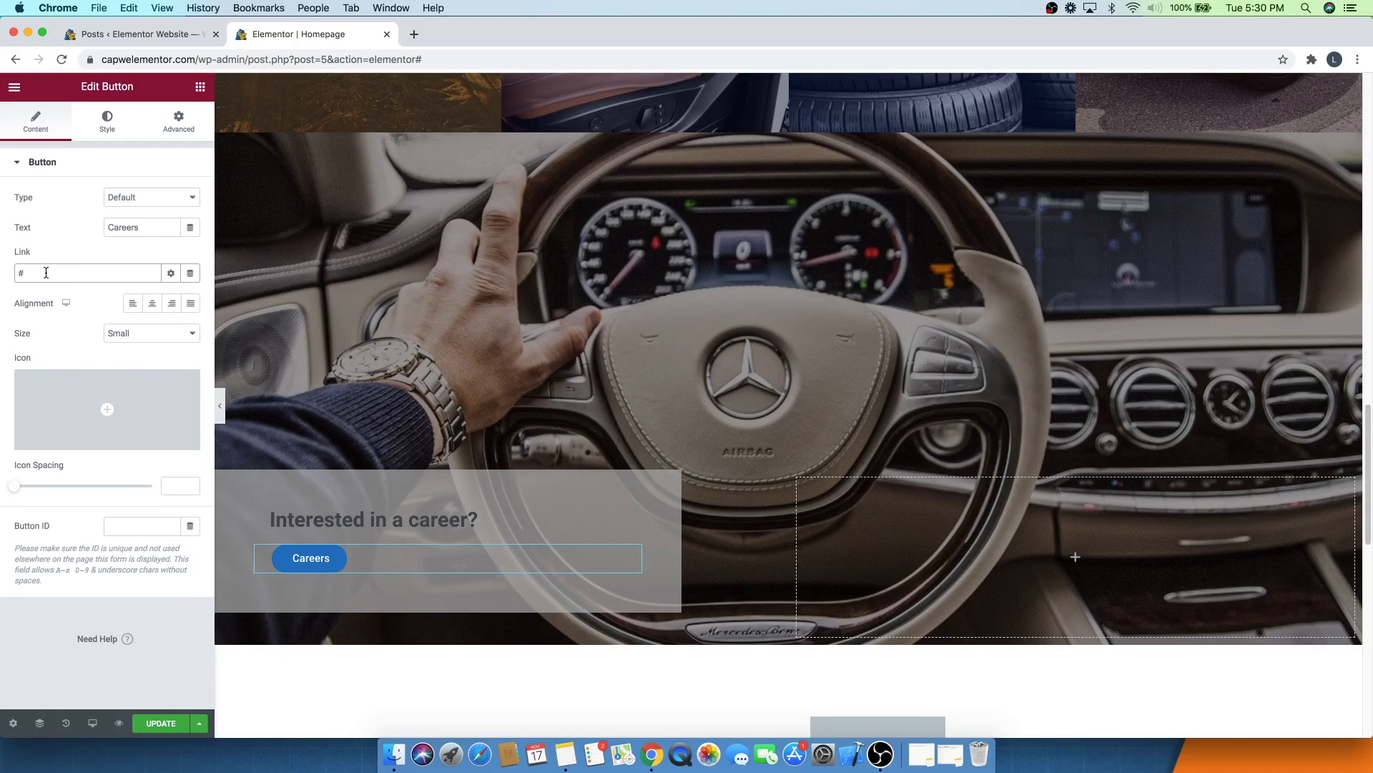
key(BackSpace)
text(#)
mouse_move(89, 418)
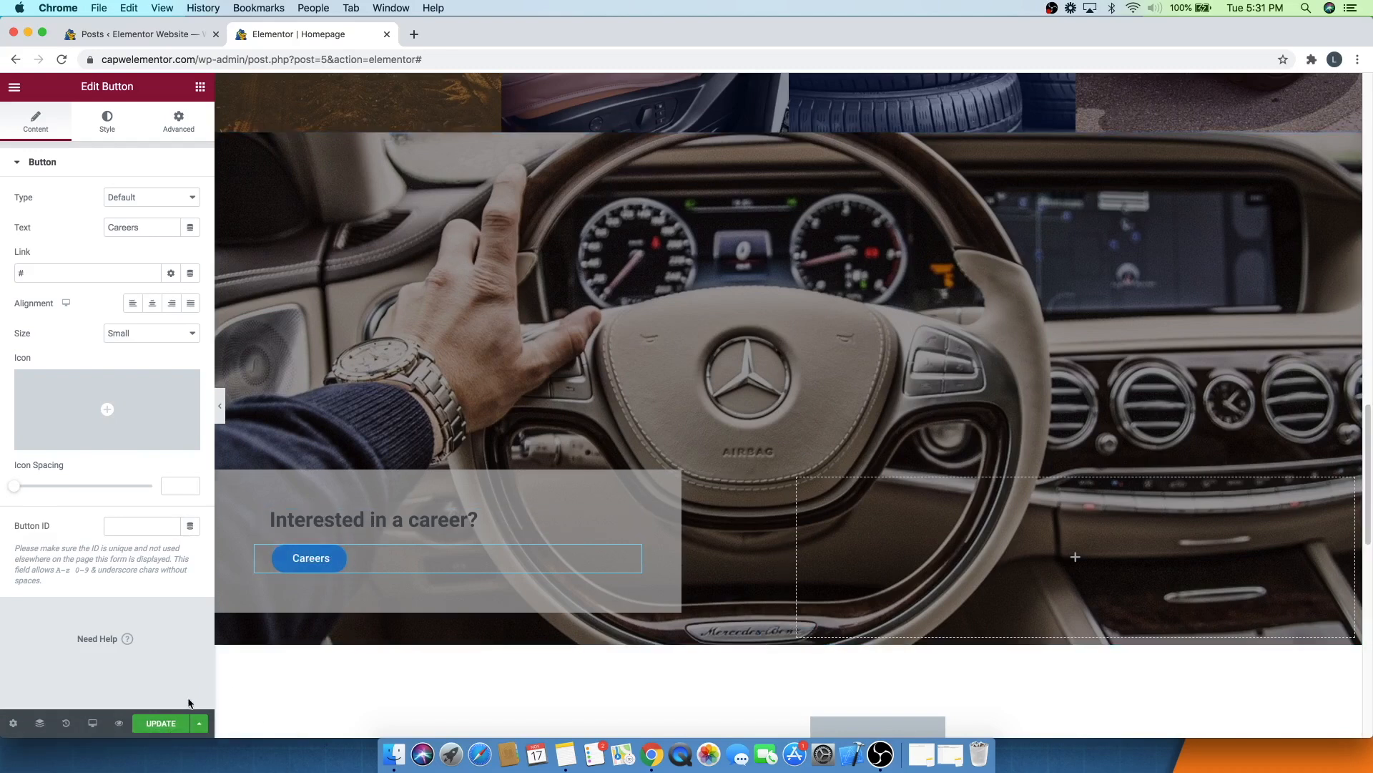
click(159, 724)
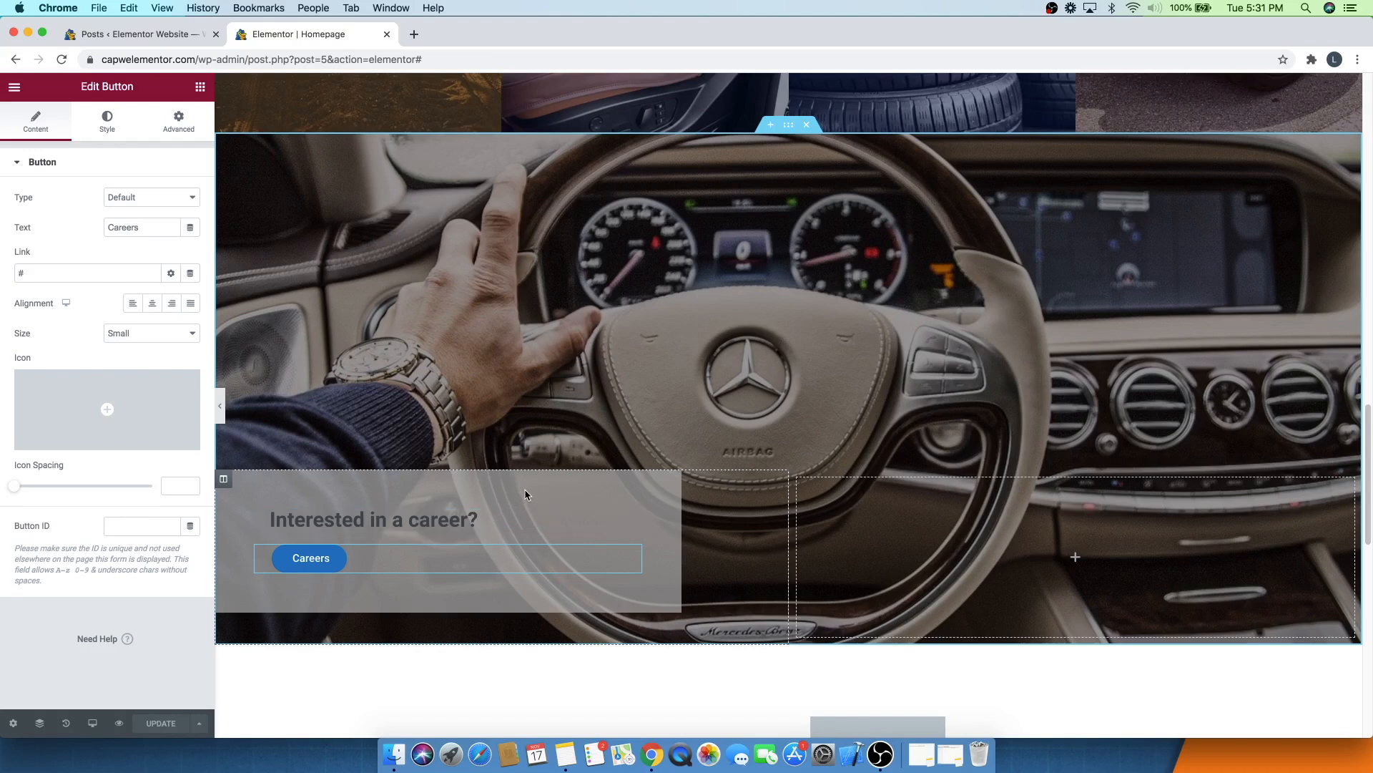
click(225, 482)
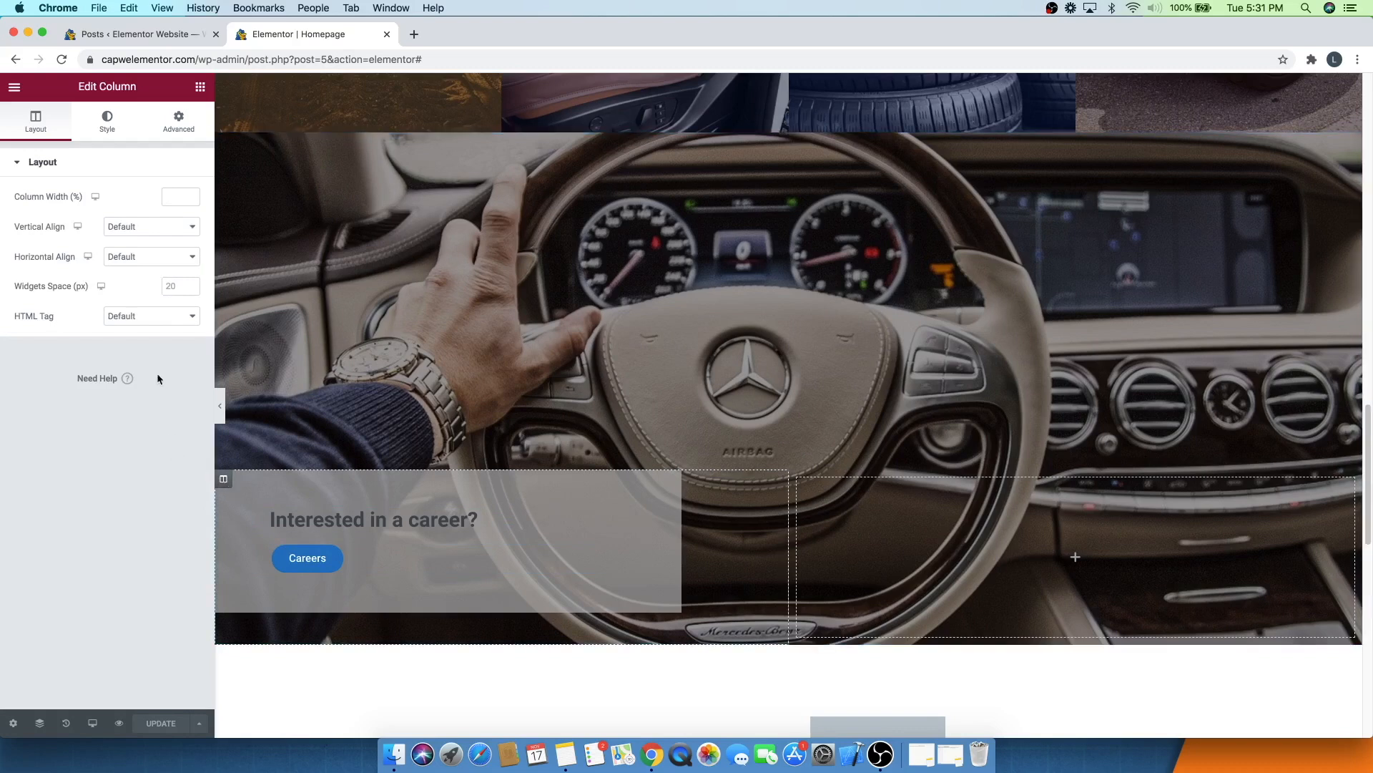
click(106, 128)
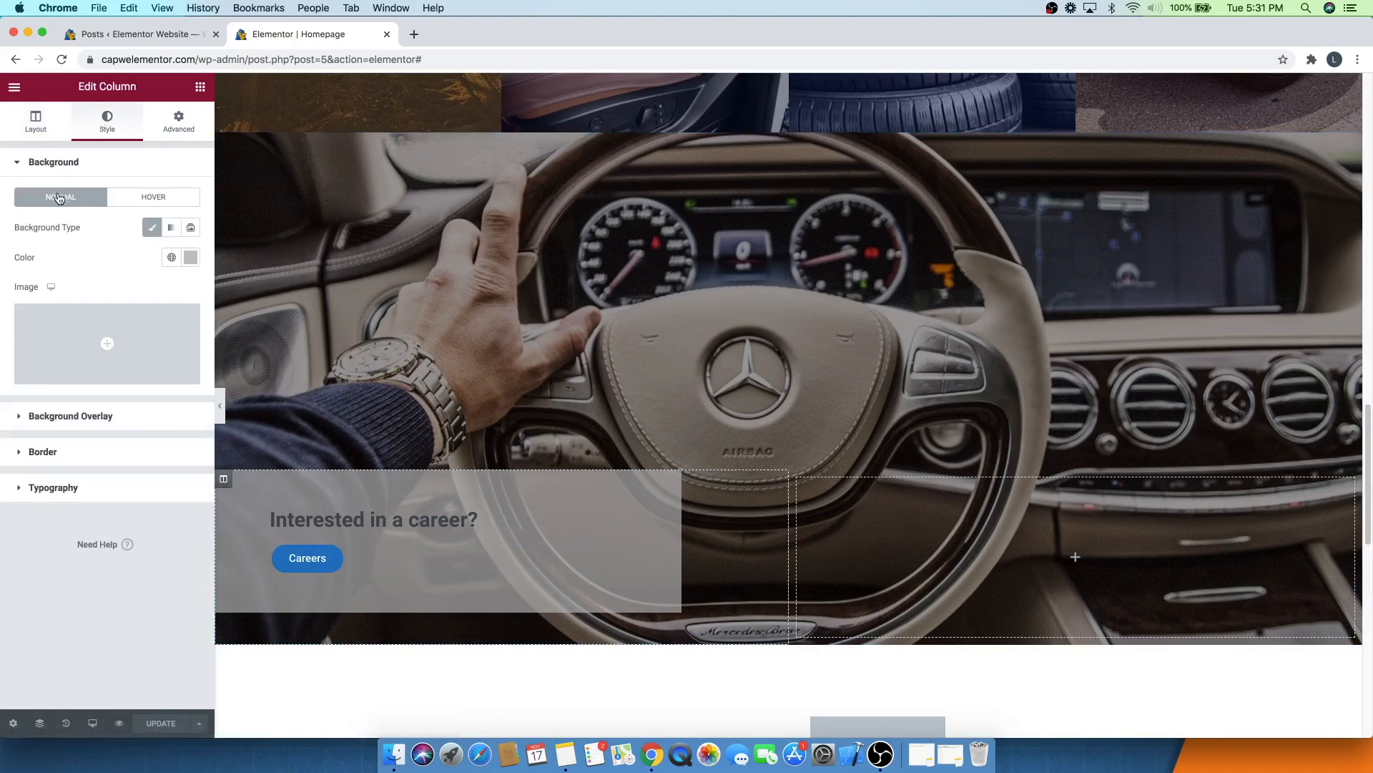
click(191, 259)
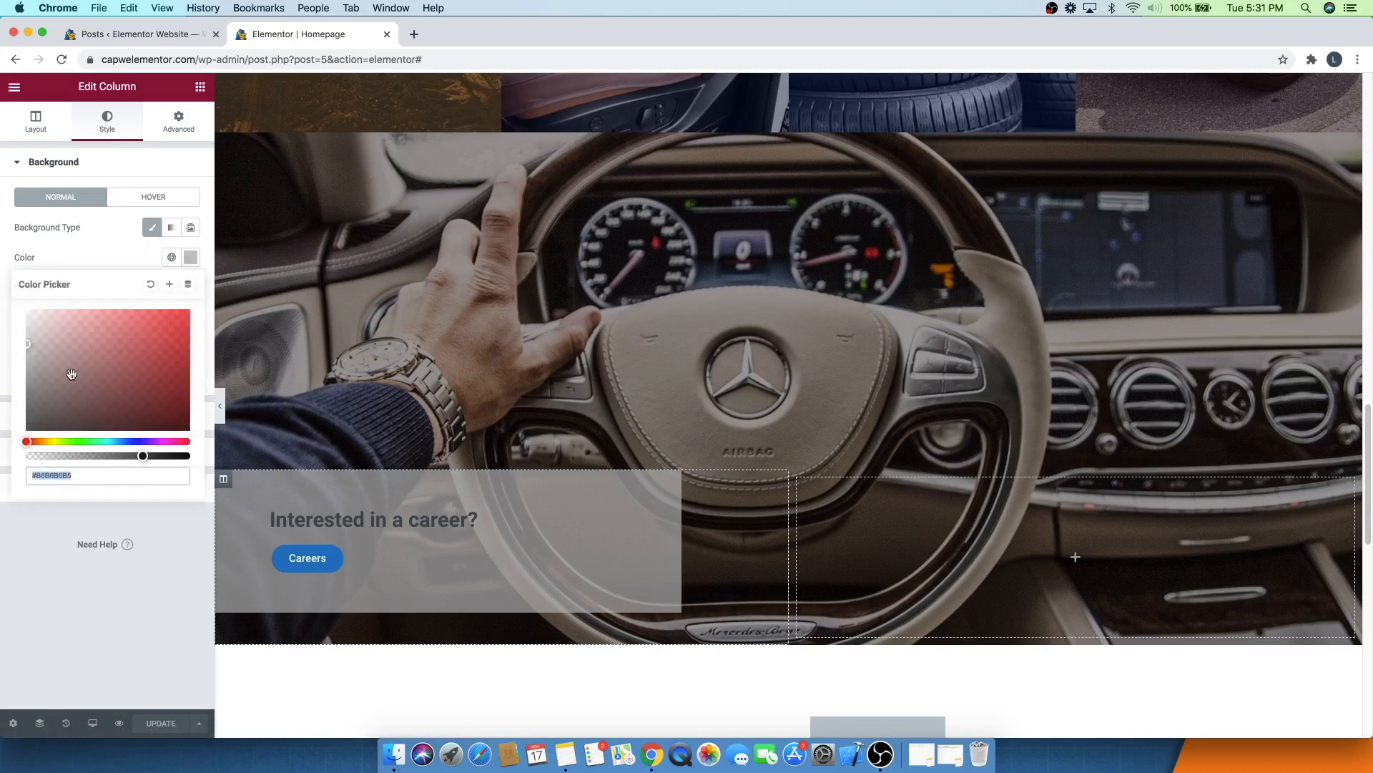
mouse_move(33, 338)
mouse_down()
mouse_move(123, 377)
mouse_move(151, 341)
mouse_move(110, 333)
mouse_move(113, 374)
mouse_up()
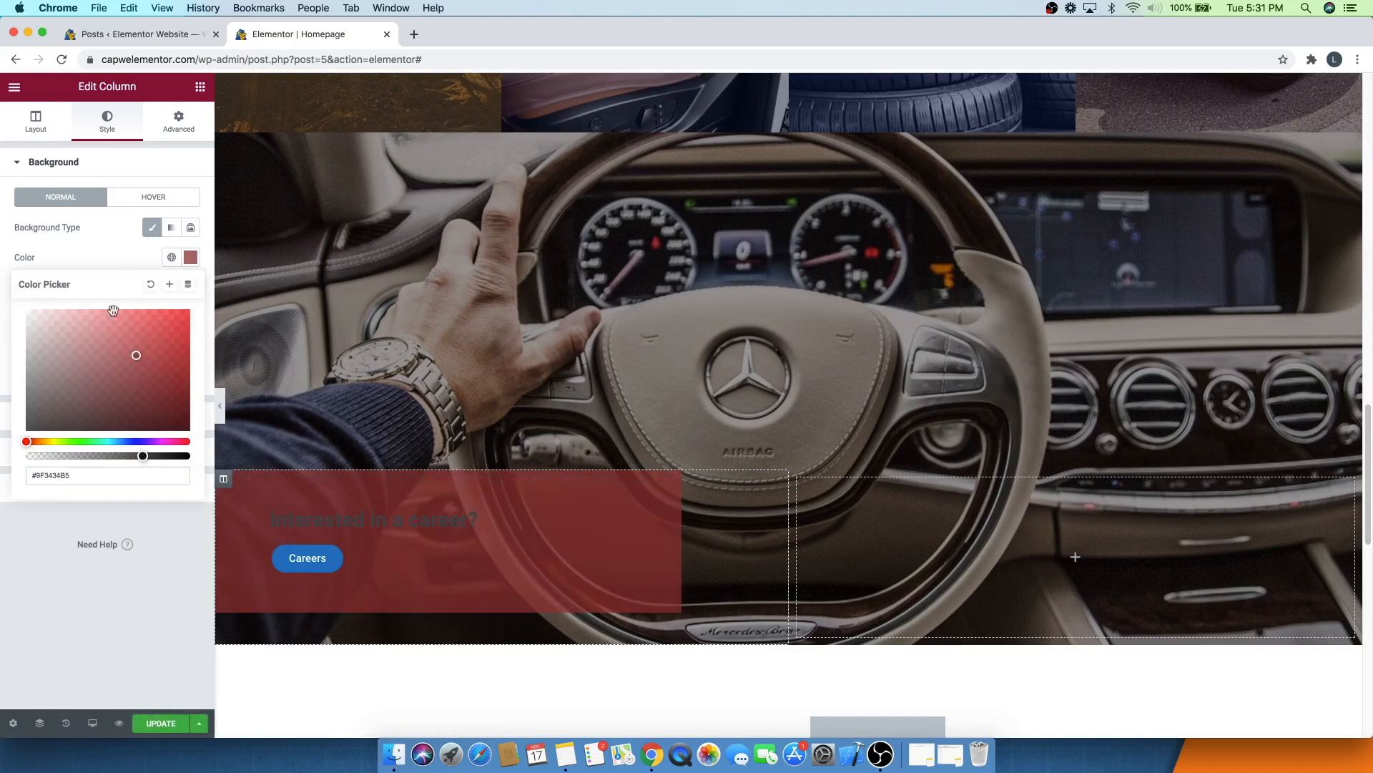
click(115, 257)
key(ctrl+z)
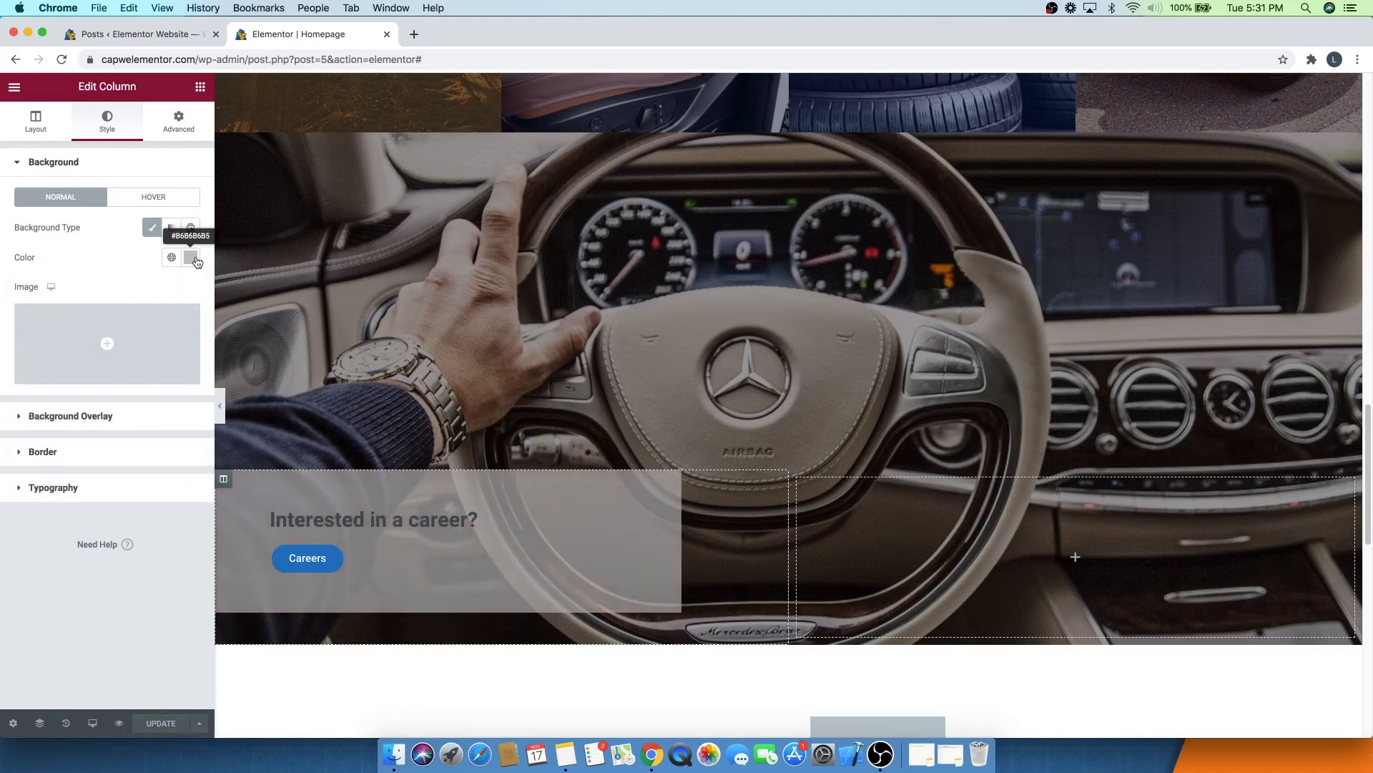
- Lower the left column's grey background colour opacity to #B6B6B6A6 and save the page
click(190, 258)
mouse_move(143, 455)
mouse_down()
mouse_move(178, 457)
mouse_move(32, 456)
mouse_move(133, 441)
mouse_up()
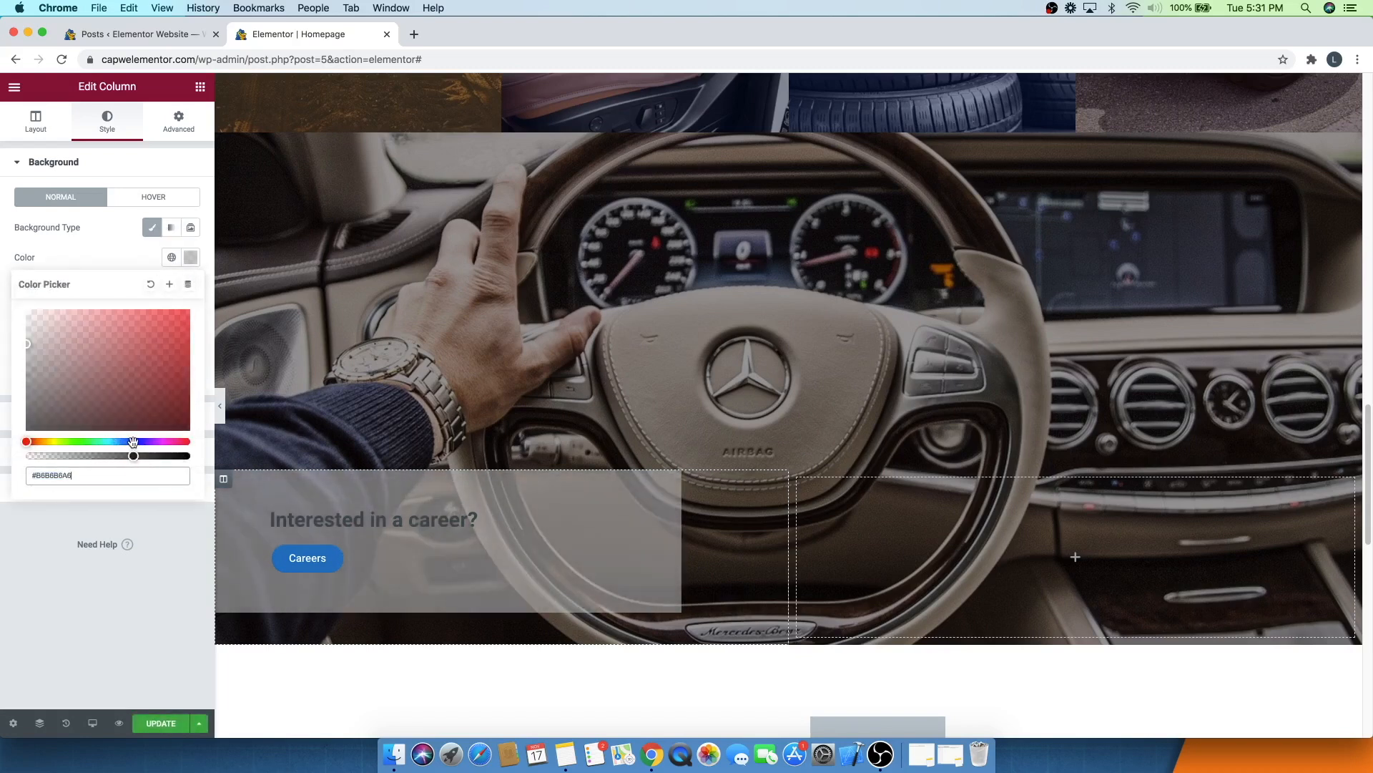
click(91, 250)
key(super+s)
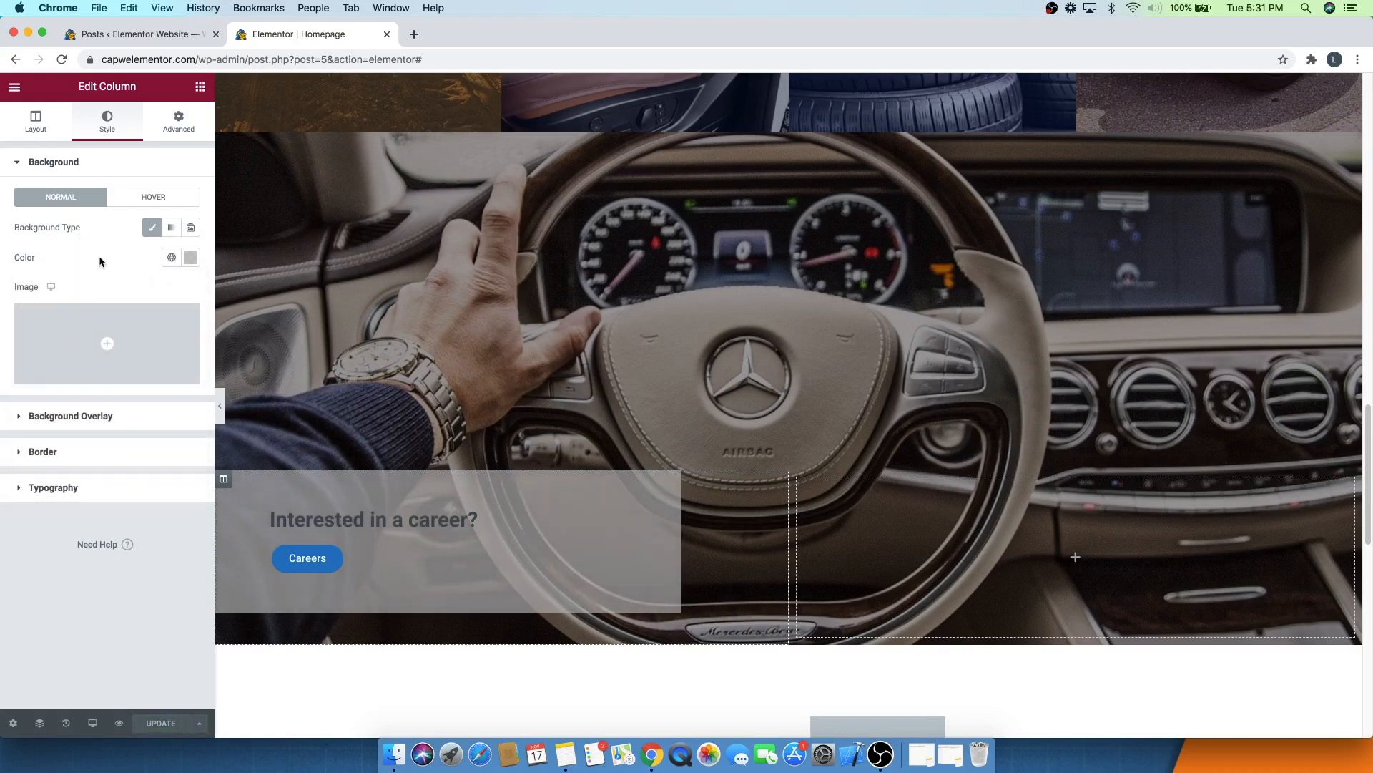
- Open logomakr.com in a new browser tab
scroll(567, 377, down, 5)
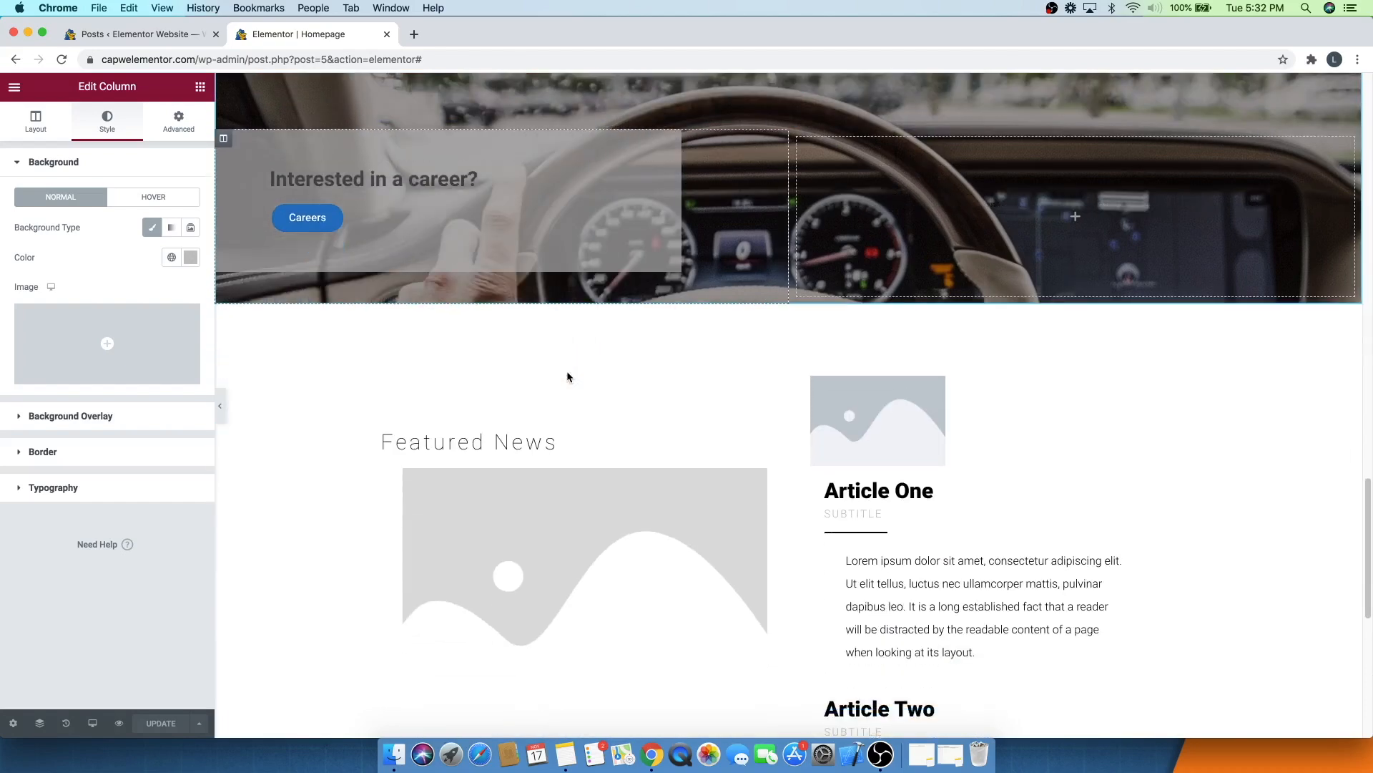
scroll(567, 377, down, 2)
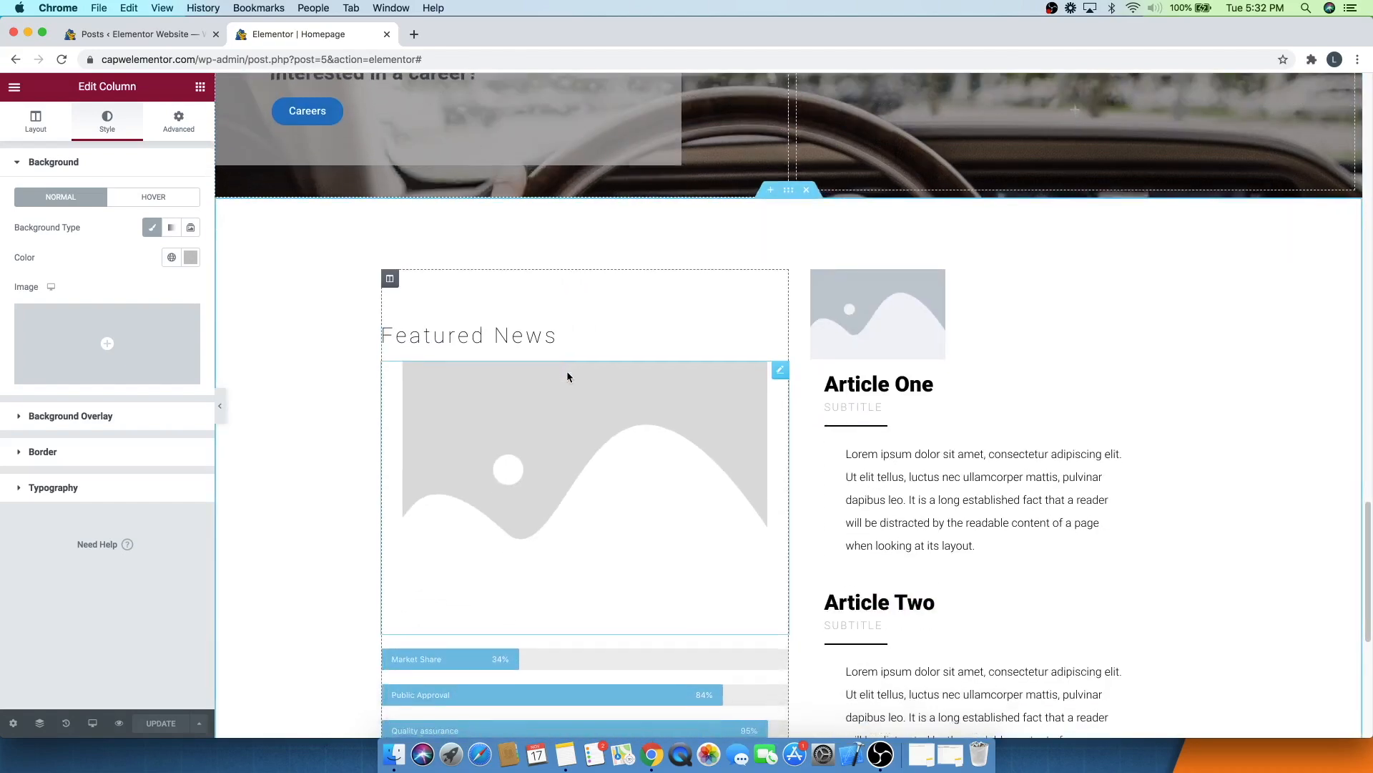
scroll(567, 377, down, 3)
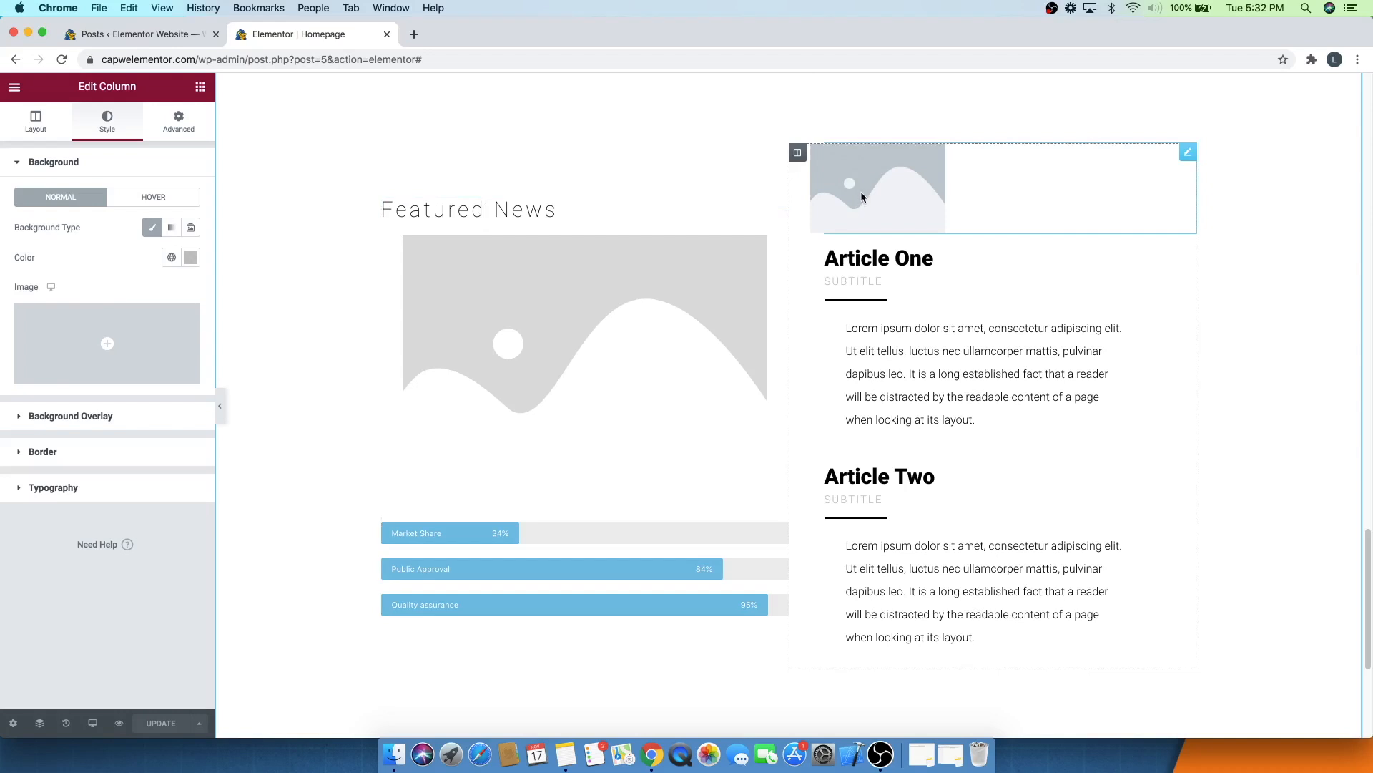
click(413, 34)
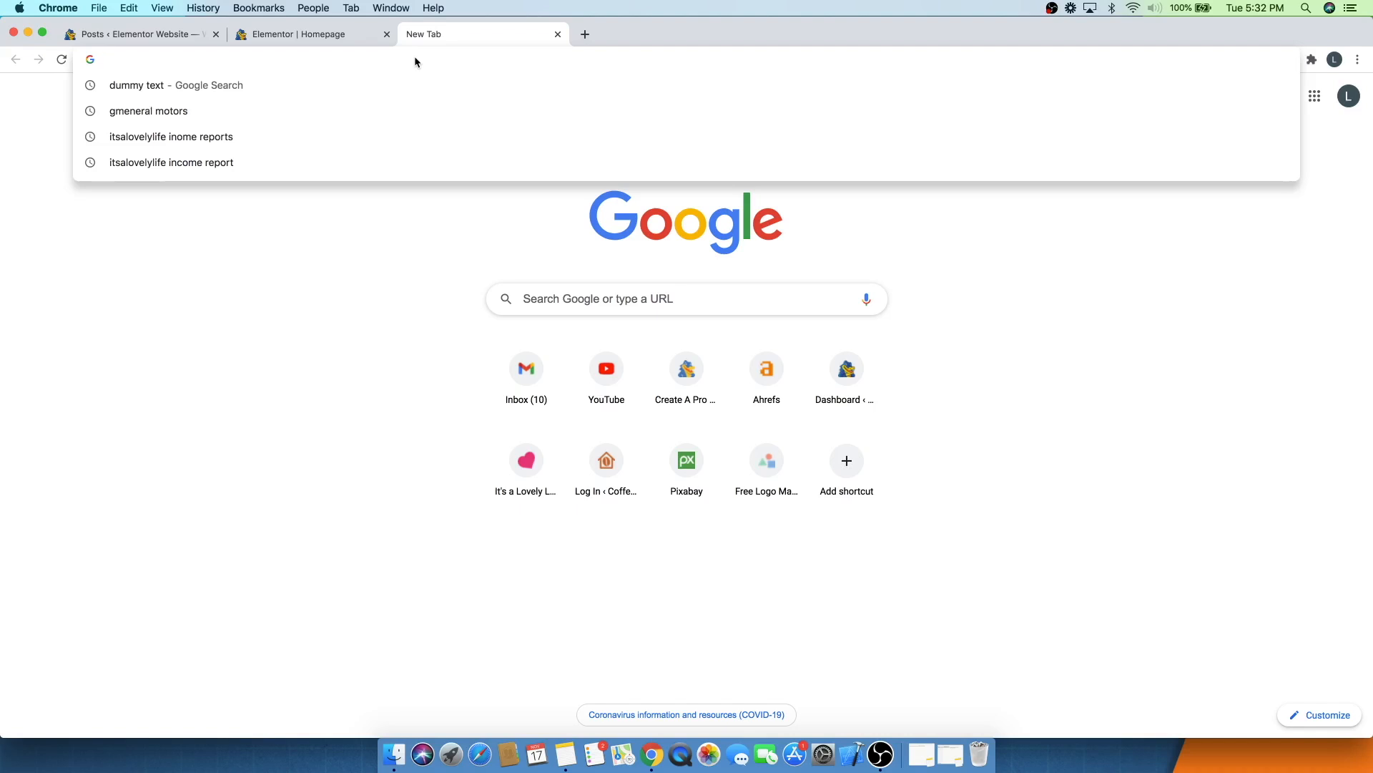
text(logomakr.com)
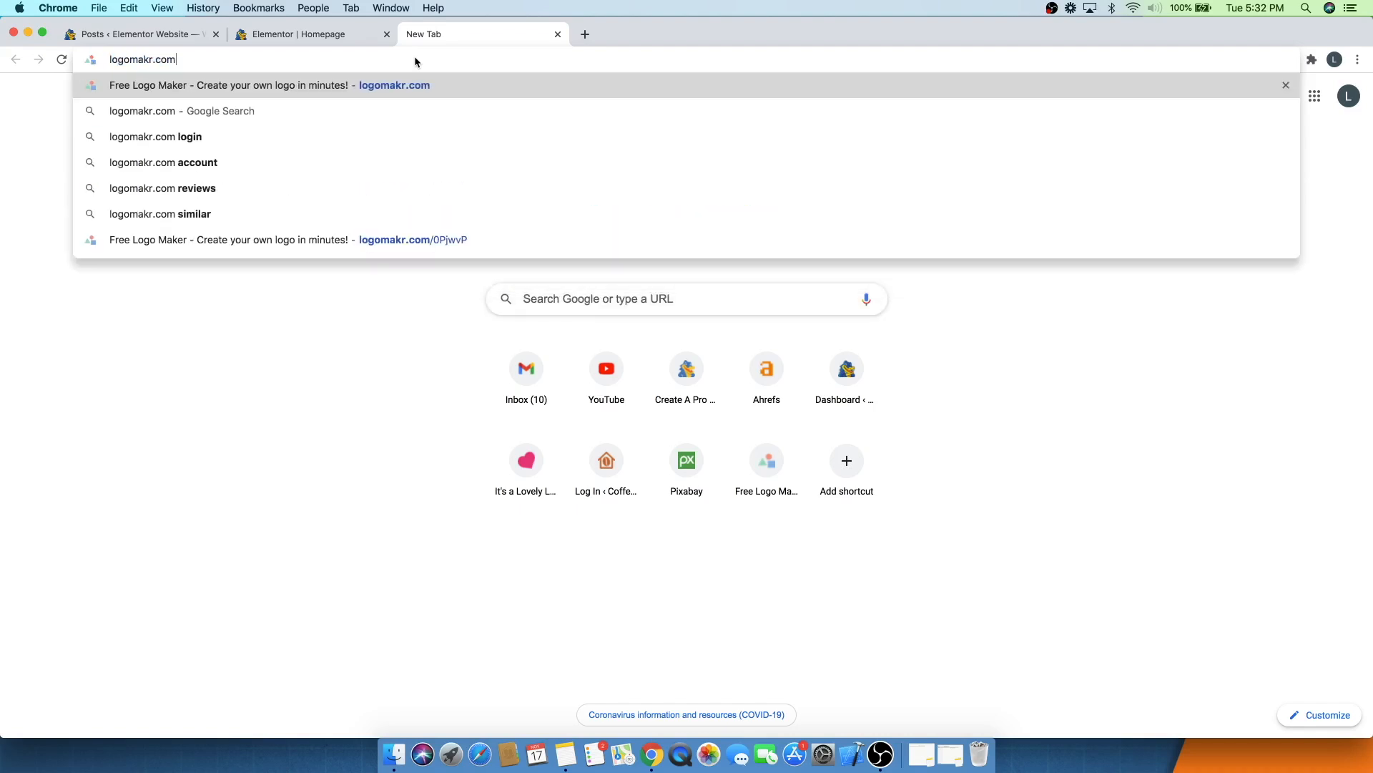
key(Return)
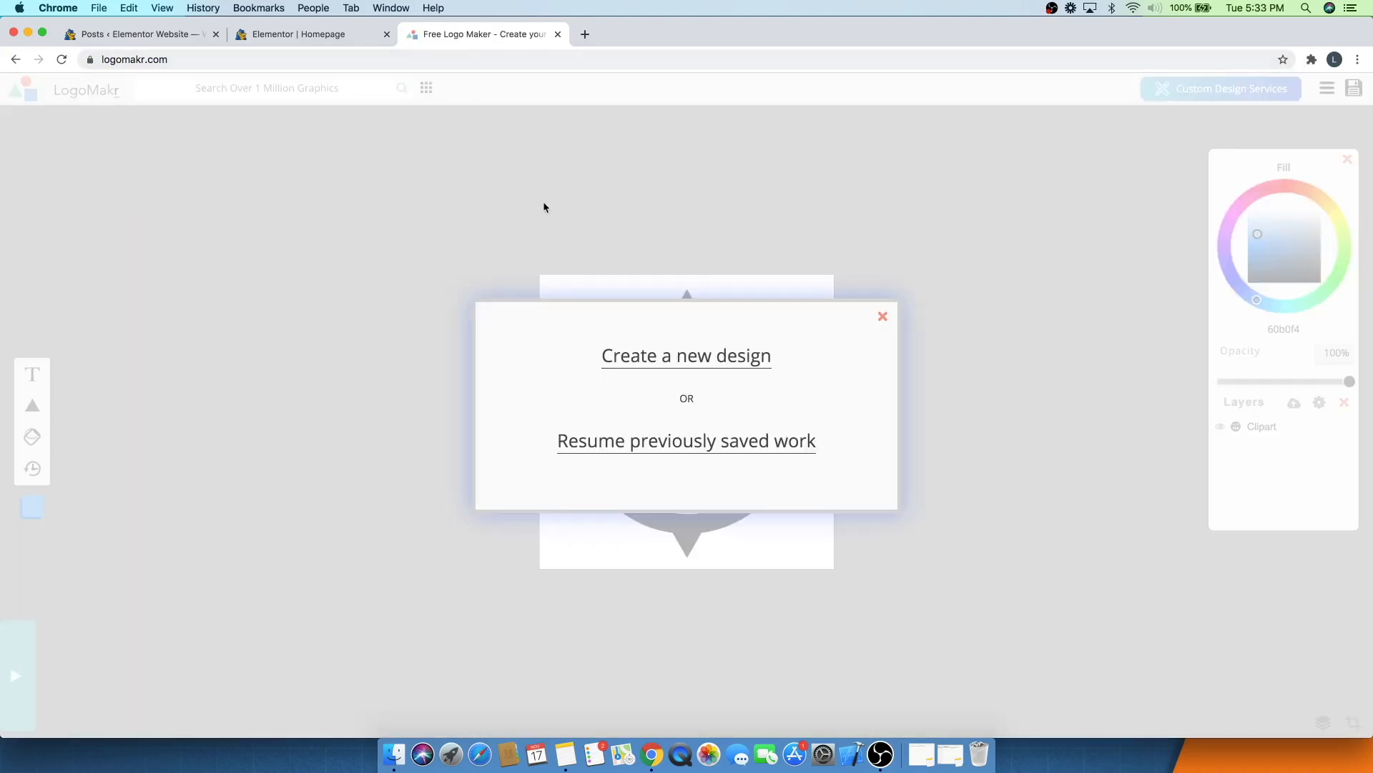
- Start a new LogoMakr design and search its clipart library for camera icons, then return to the canvas
click(665, 366)
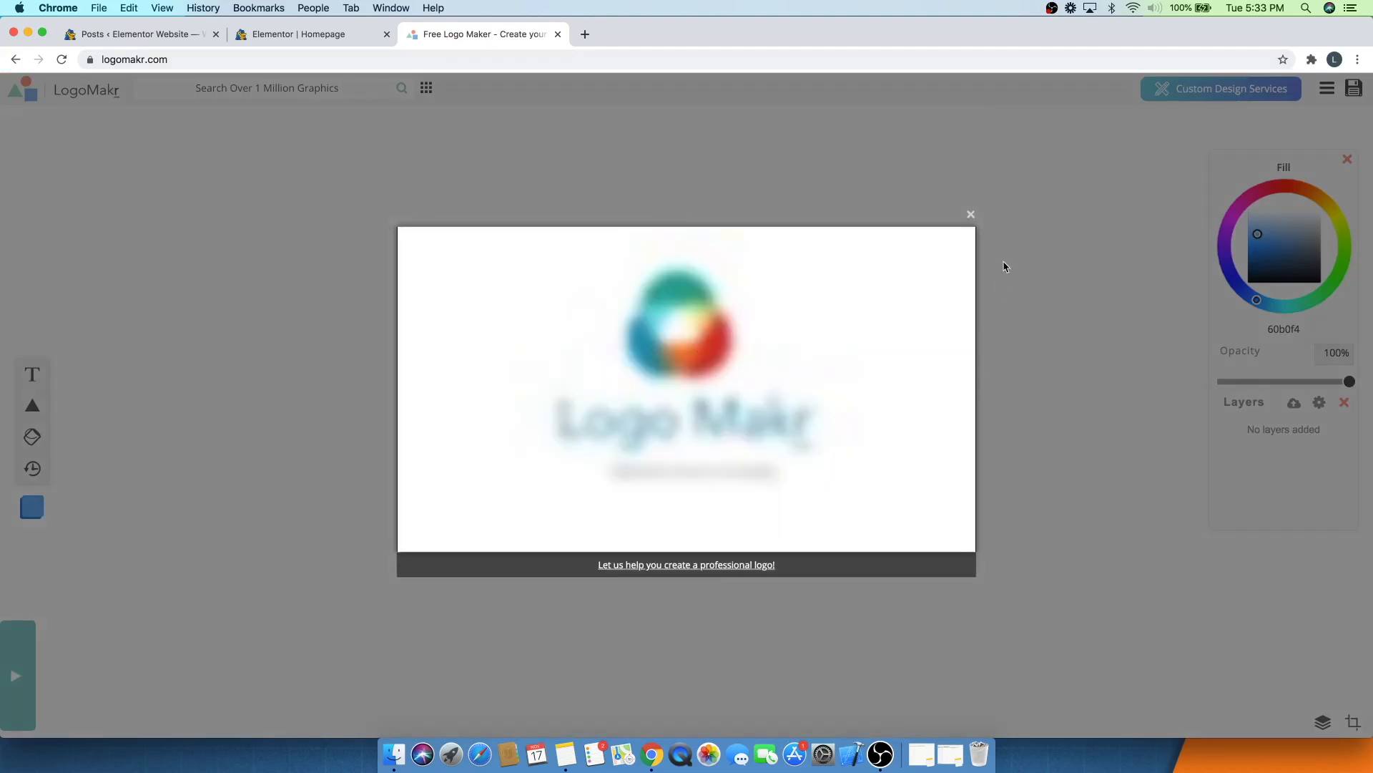
click(974, 217)
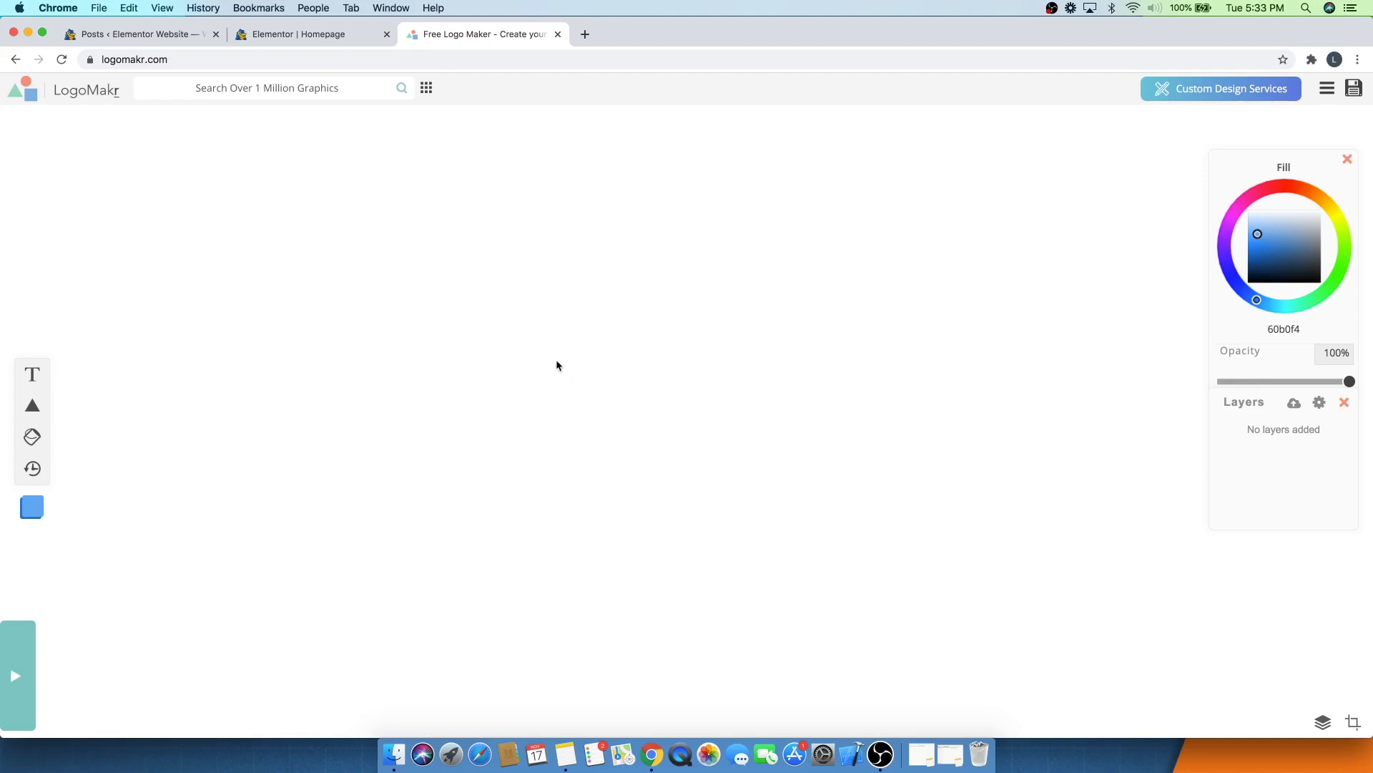
click(276, 90)
text(am)
key(Return)
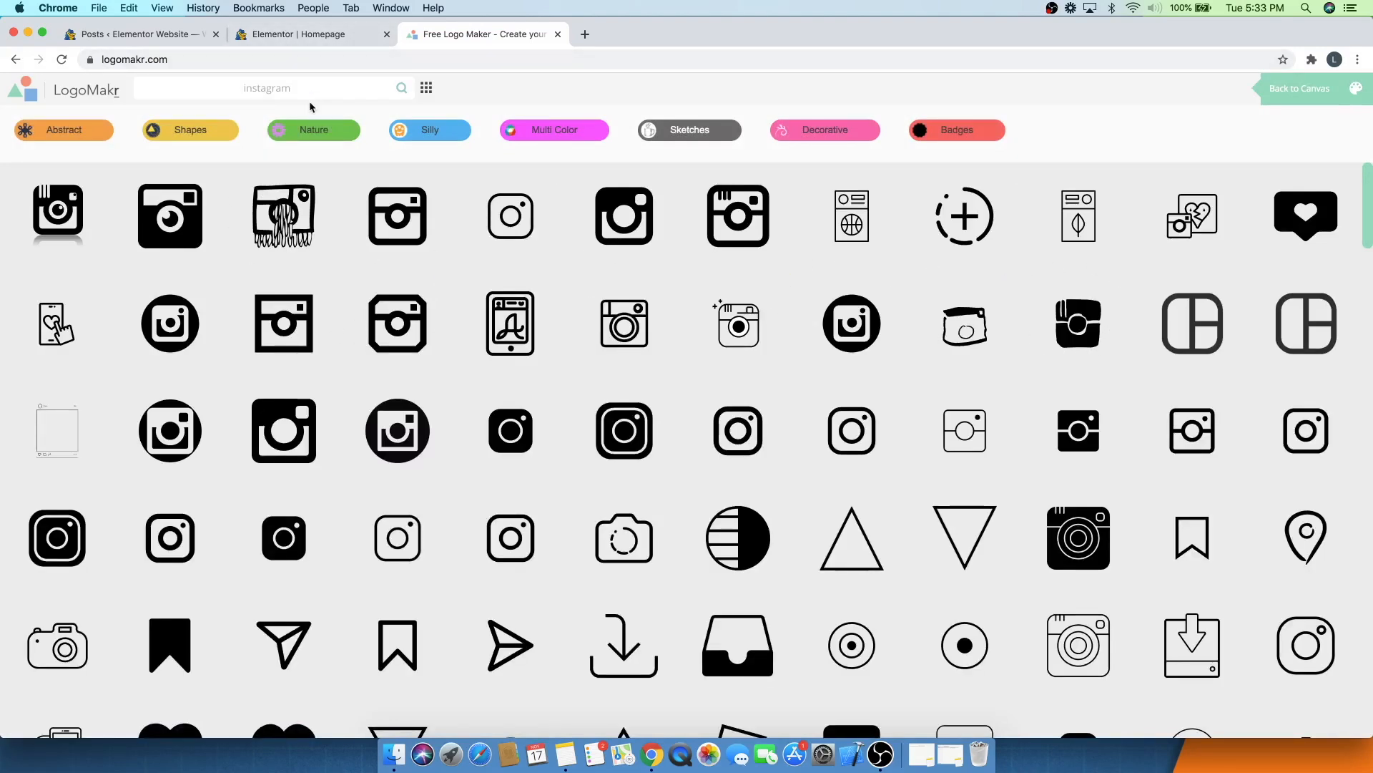
key(BackSpace)
key(Return)
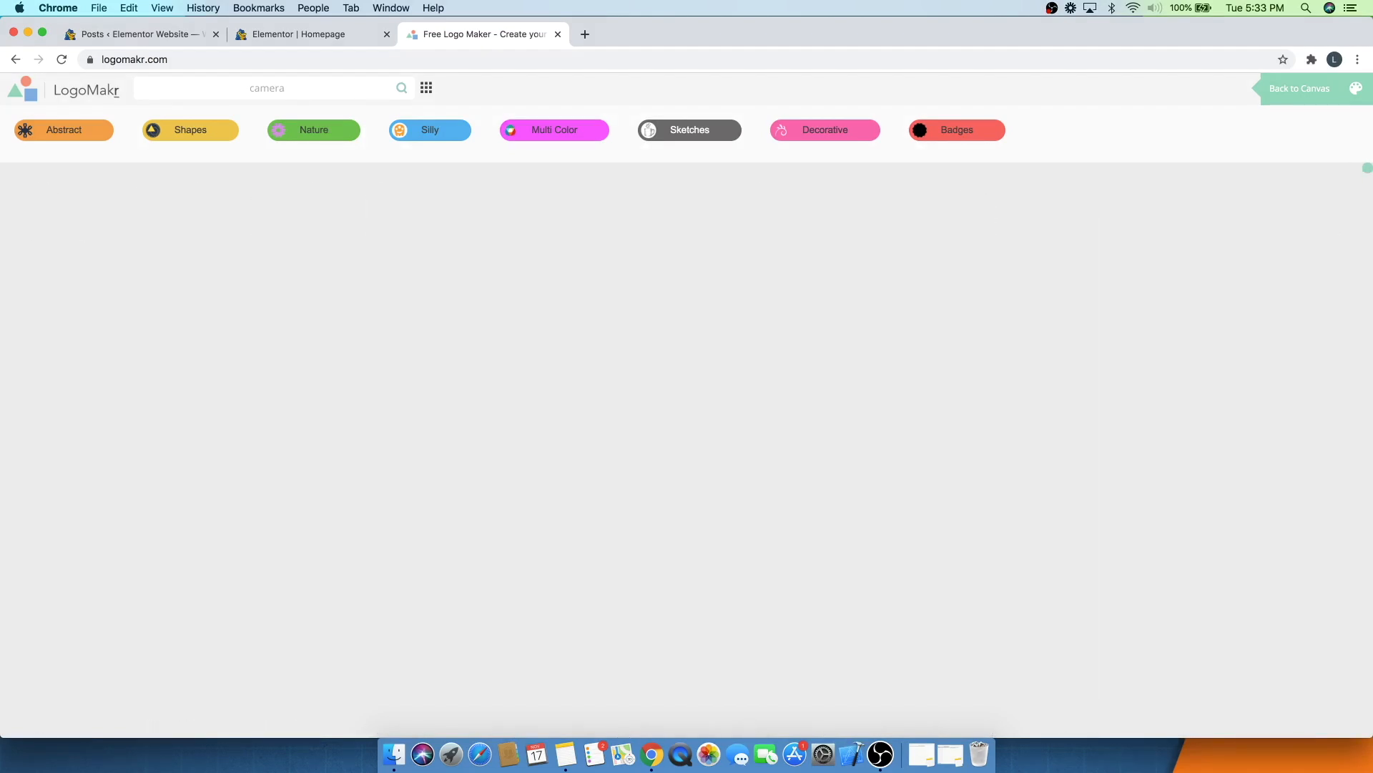
scroll(784, 368, down, 10)
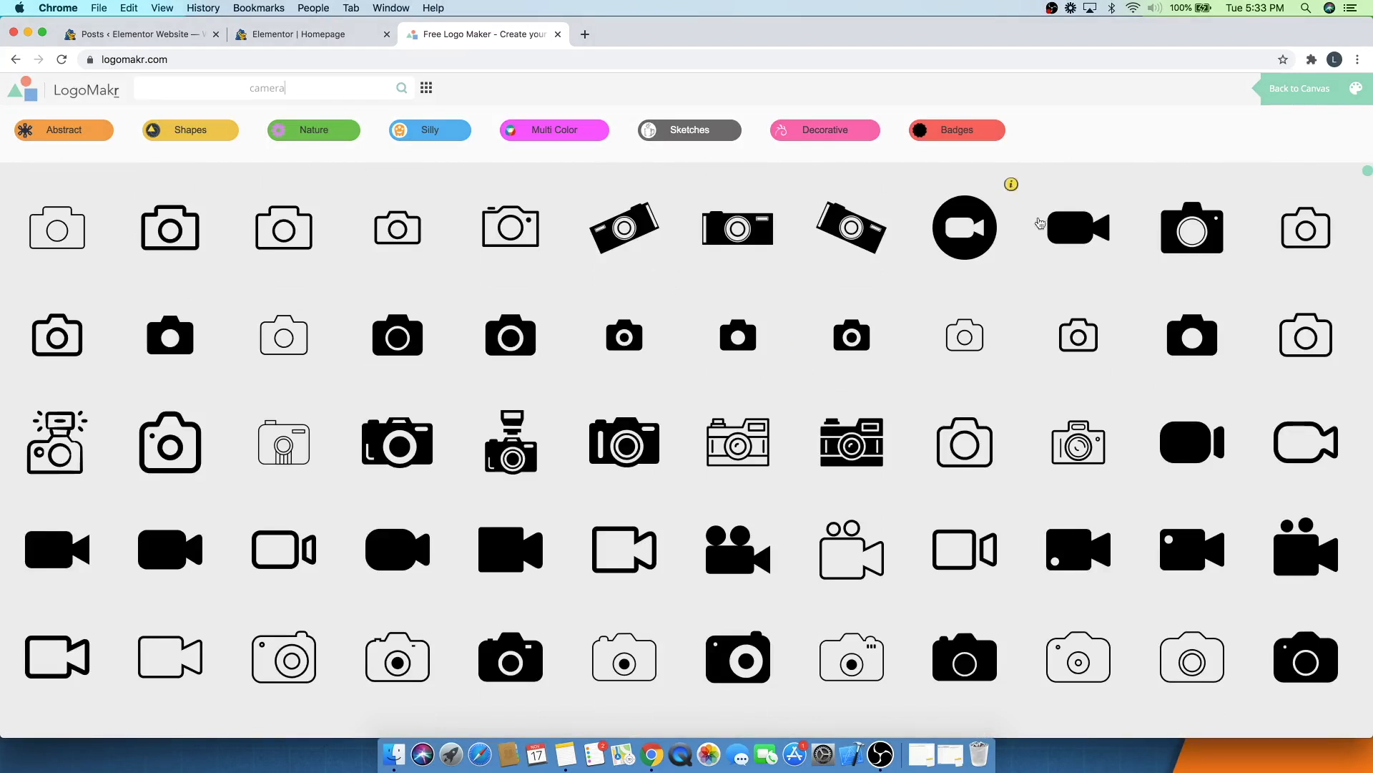
click(1296, 91)
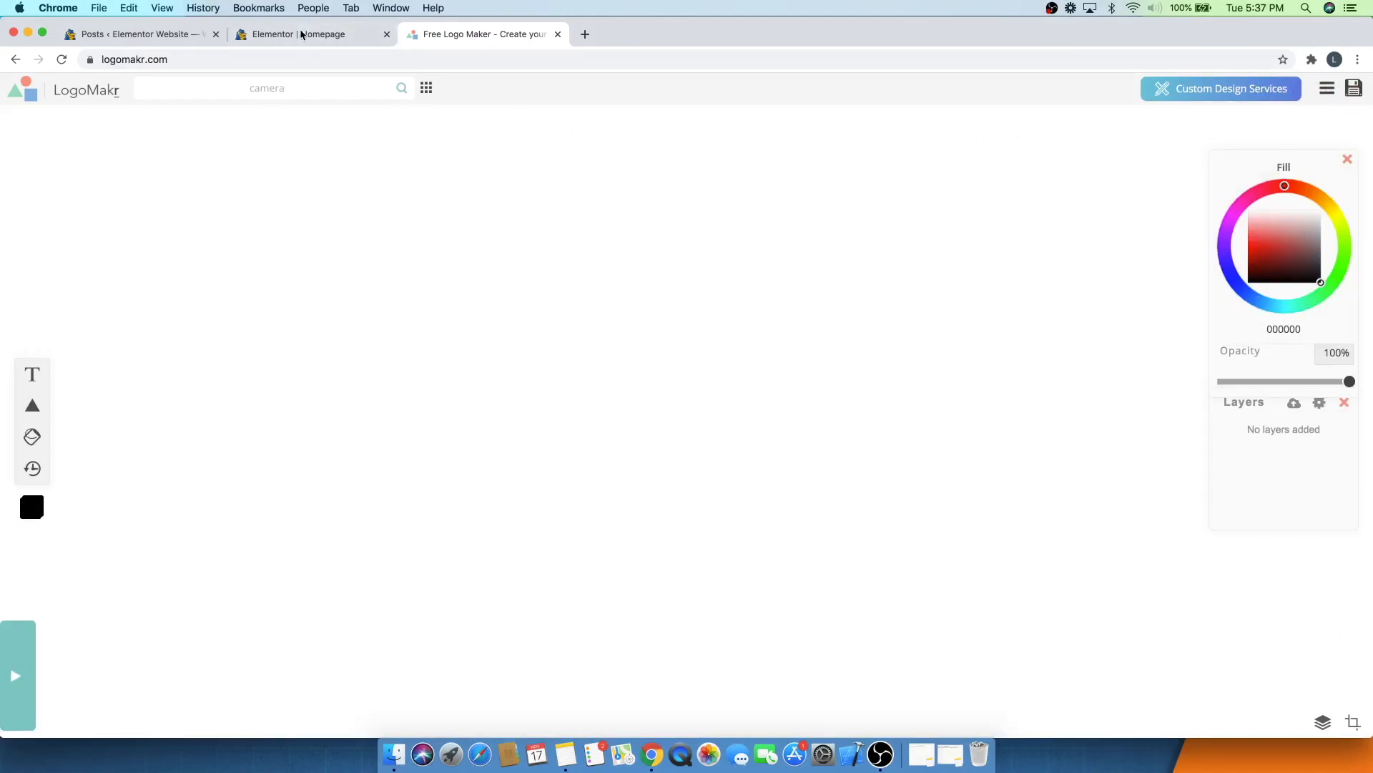
click(378, 41)
scroll(594, 248, up, 10)
scroll(594, 248, up, 5)
scroll(594, 248, down, 15)
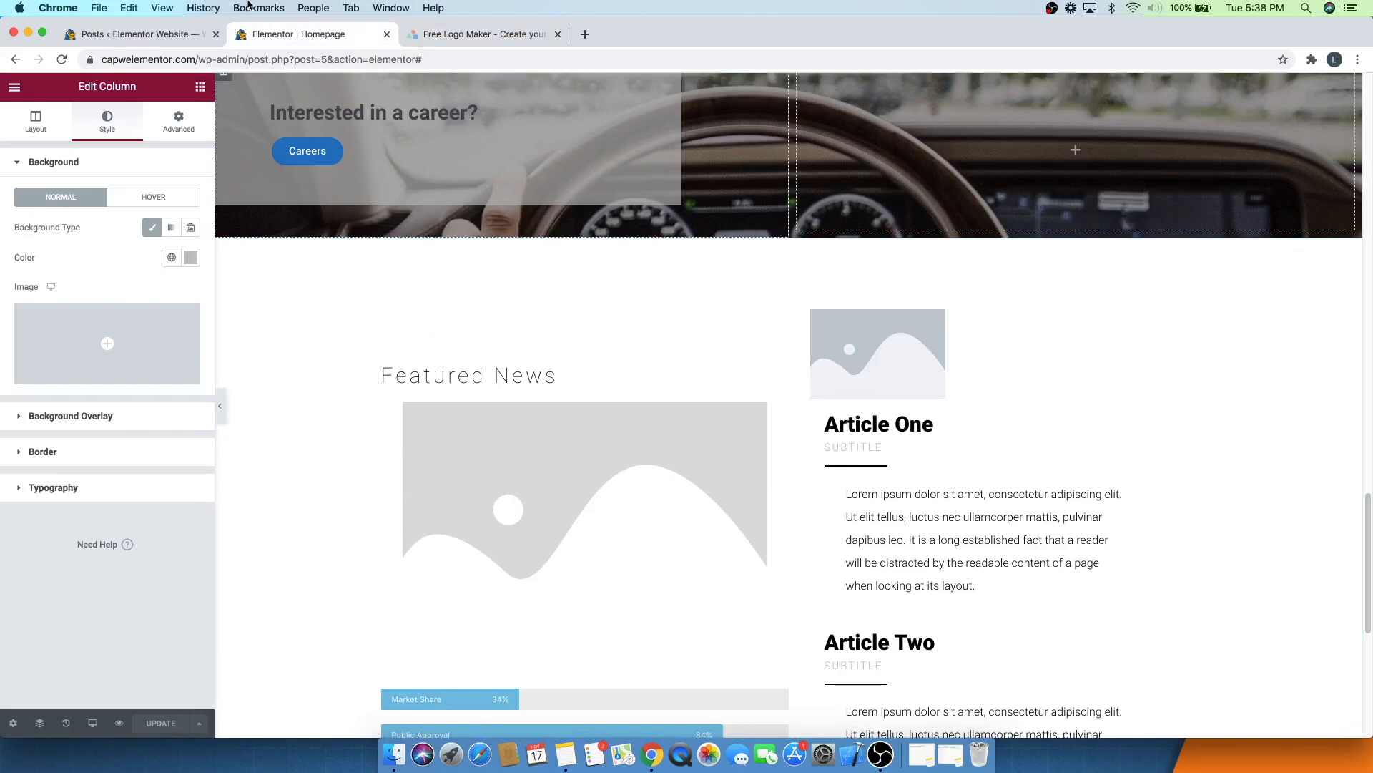
- Search the LogoMakr clipart library for engine icons
click(458, 39)
double_click(276, 92)
text(engine)
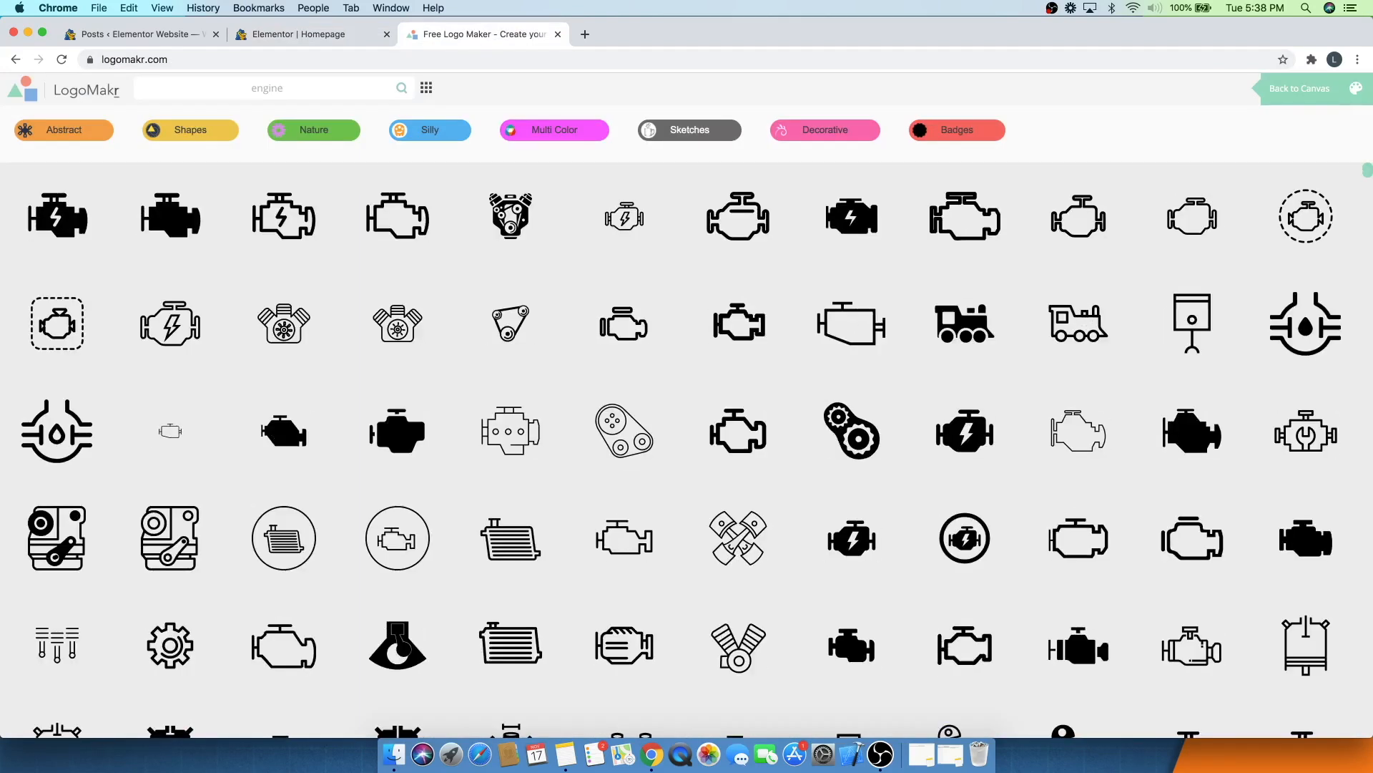
scroll(369, 358, down, 4)
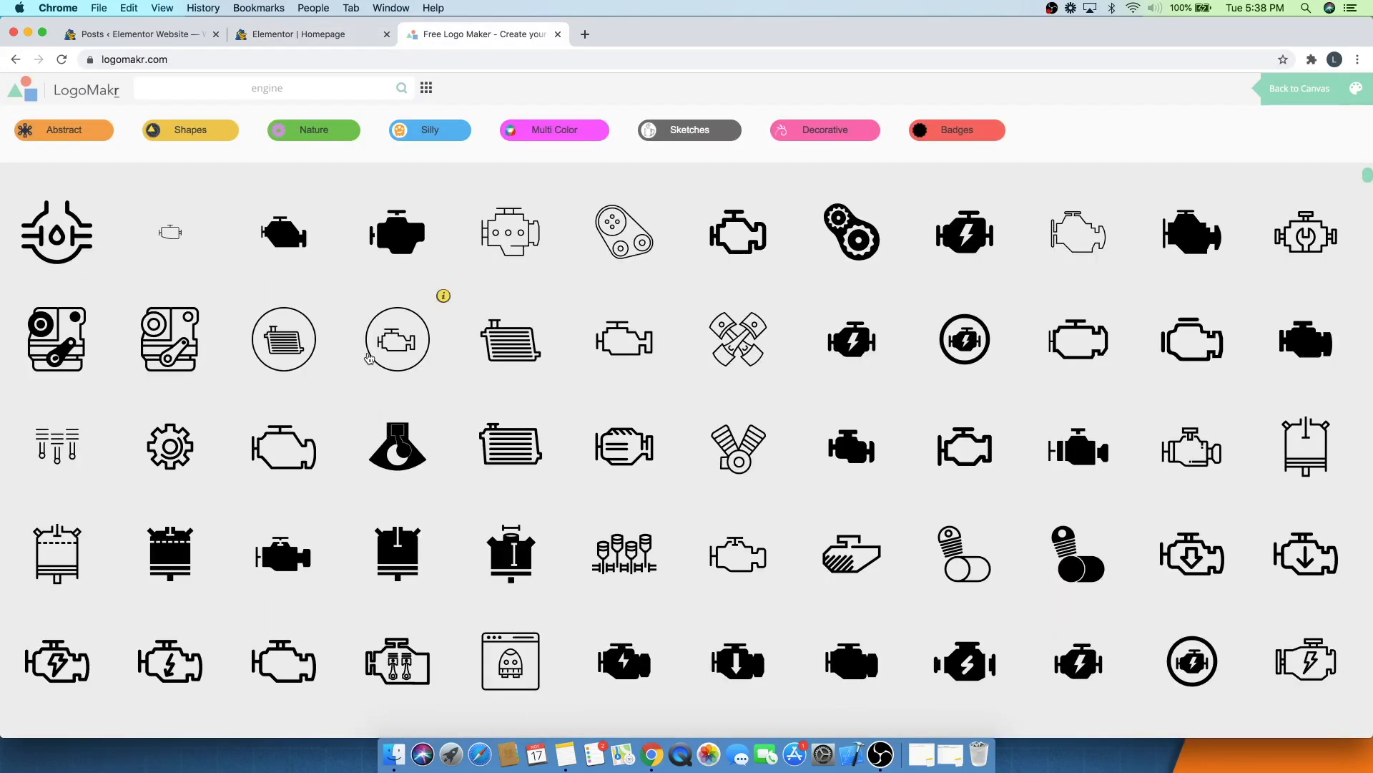
scroll(369, 358, up, 4)
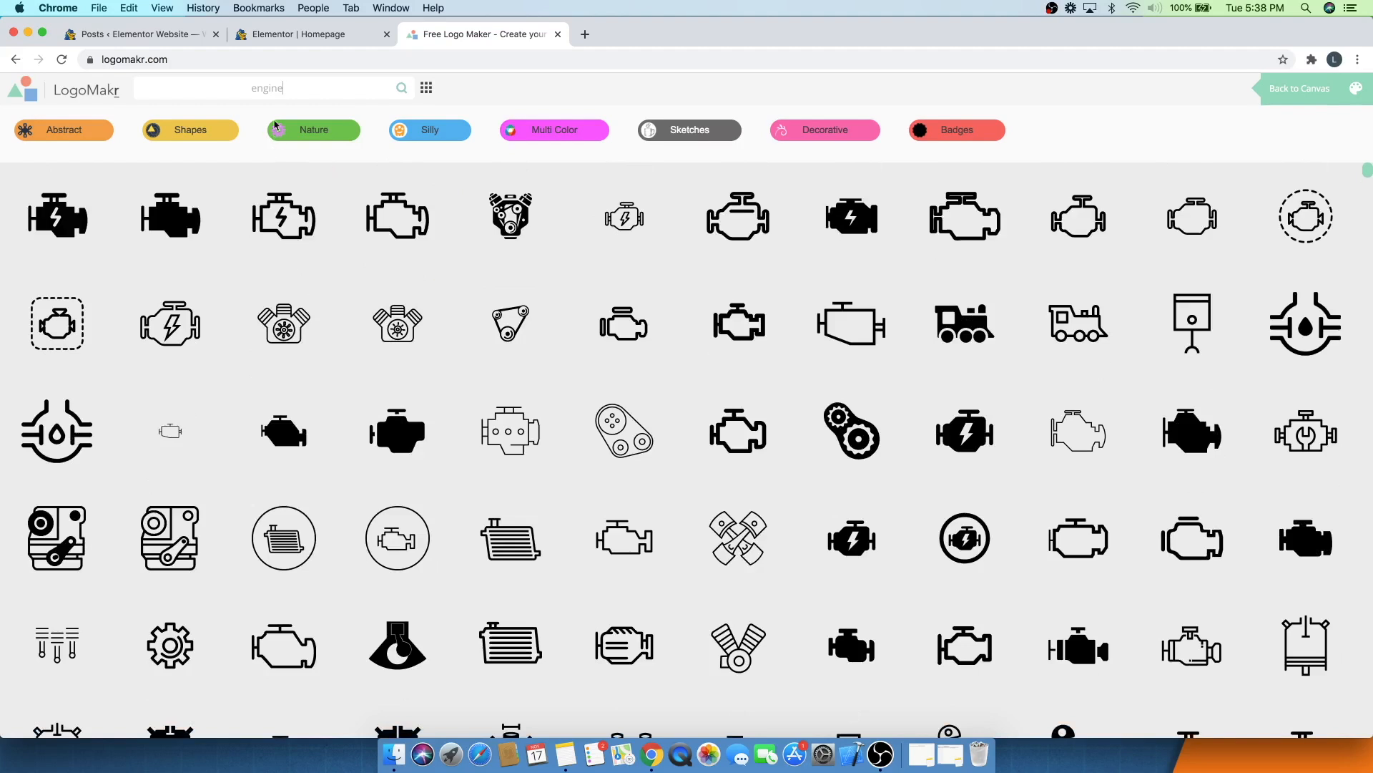
- Search for clipart #1103025 and add the engine icon to the canvas
double_click(263, 88)
text(#1123025)
key(Return)
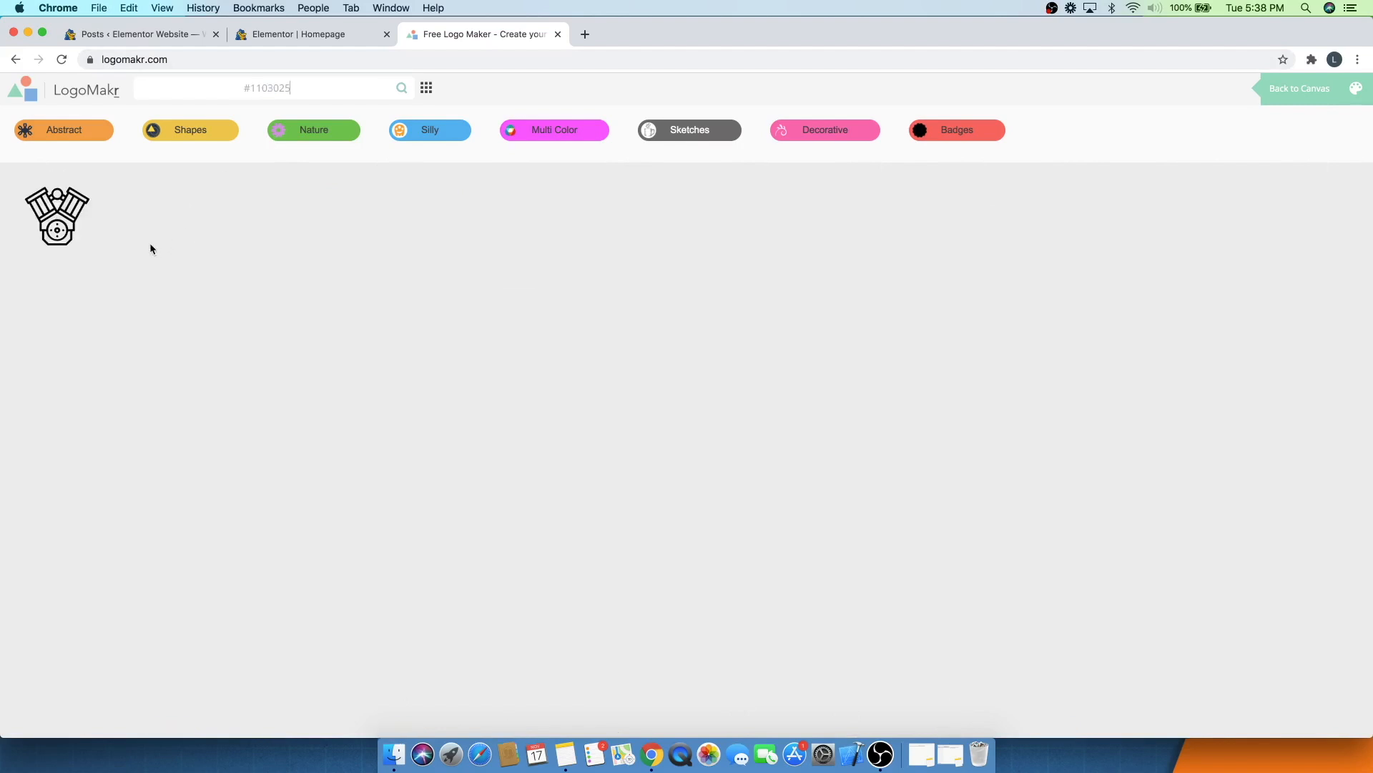
click(63, 210)
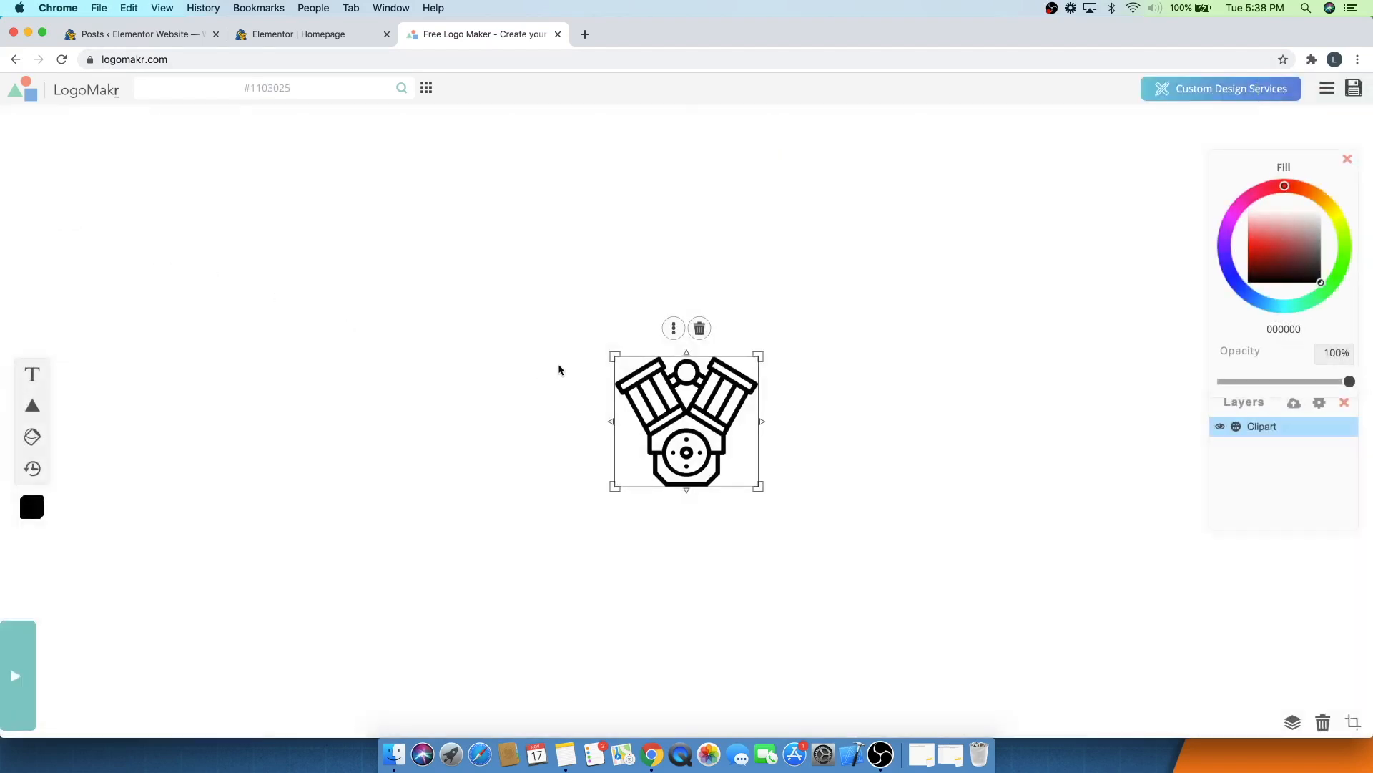
- Move the engine icon to the left on the canvas
drag(680, 415, 458, 395)
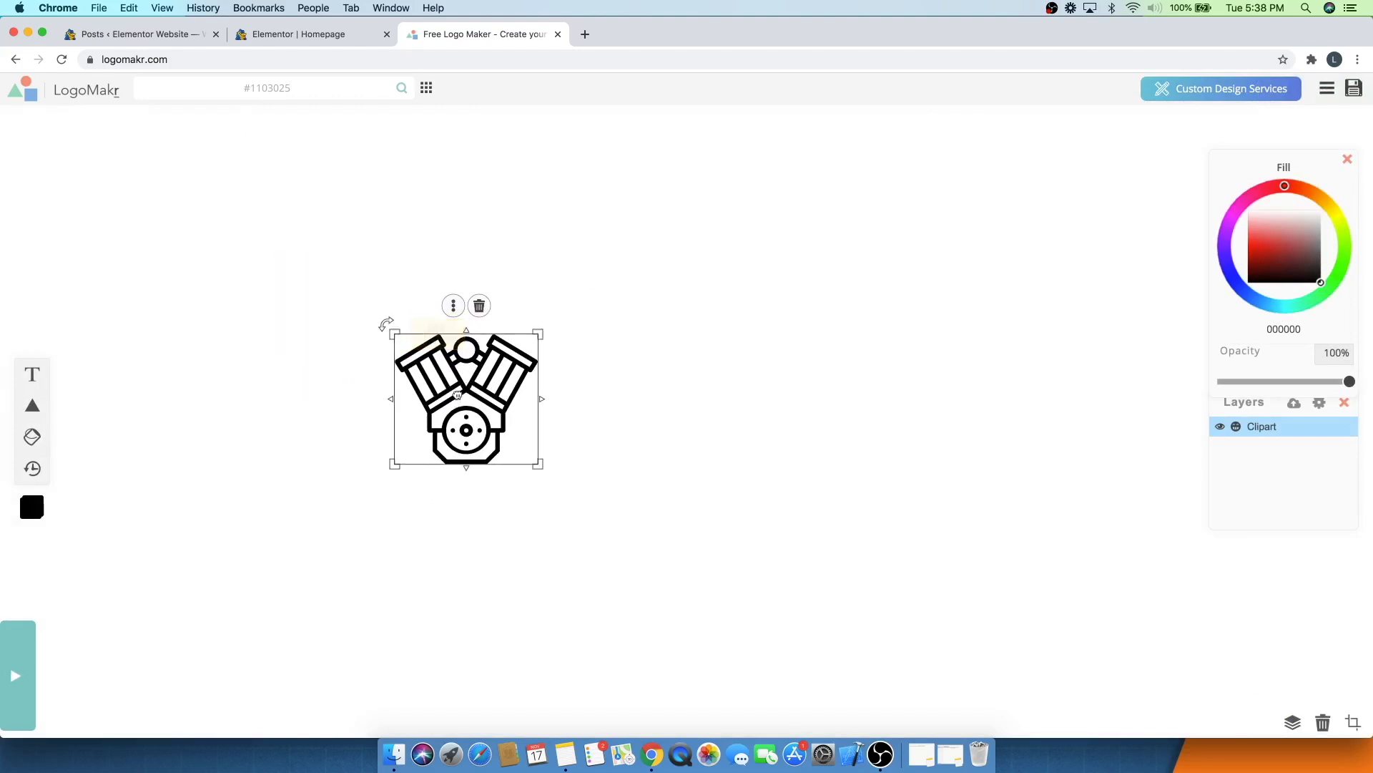
click(453, 306)
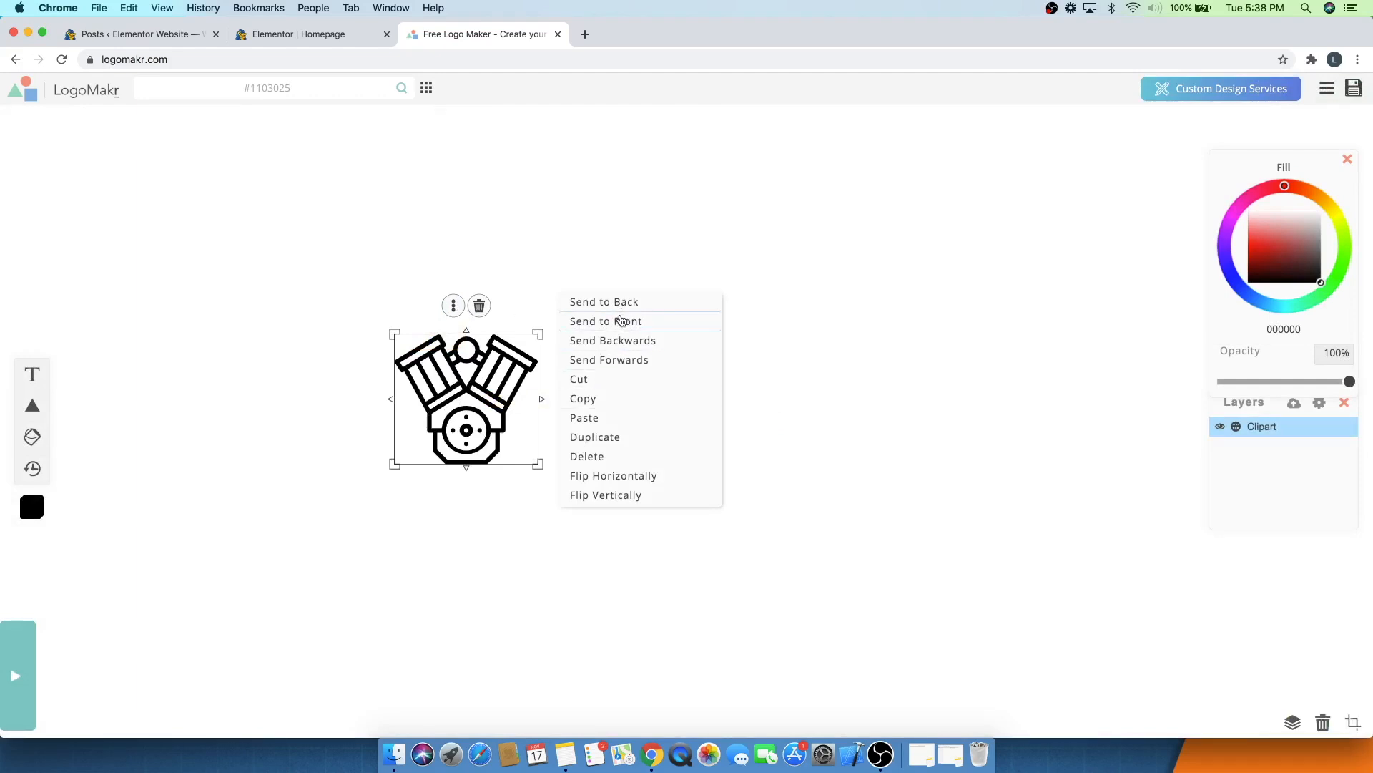
click(448, 404)
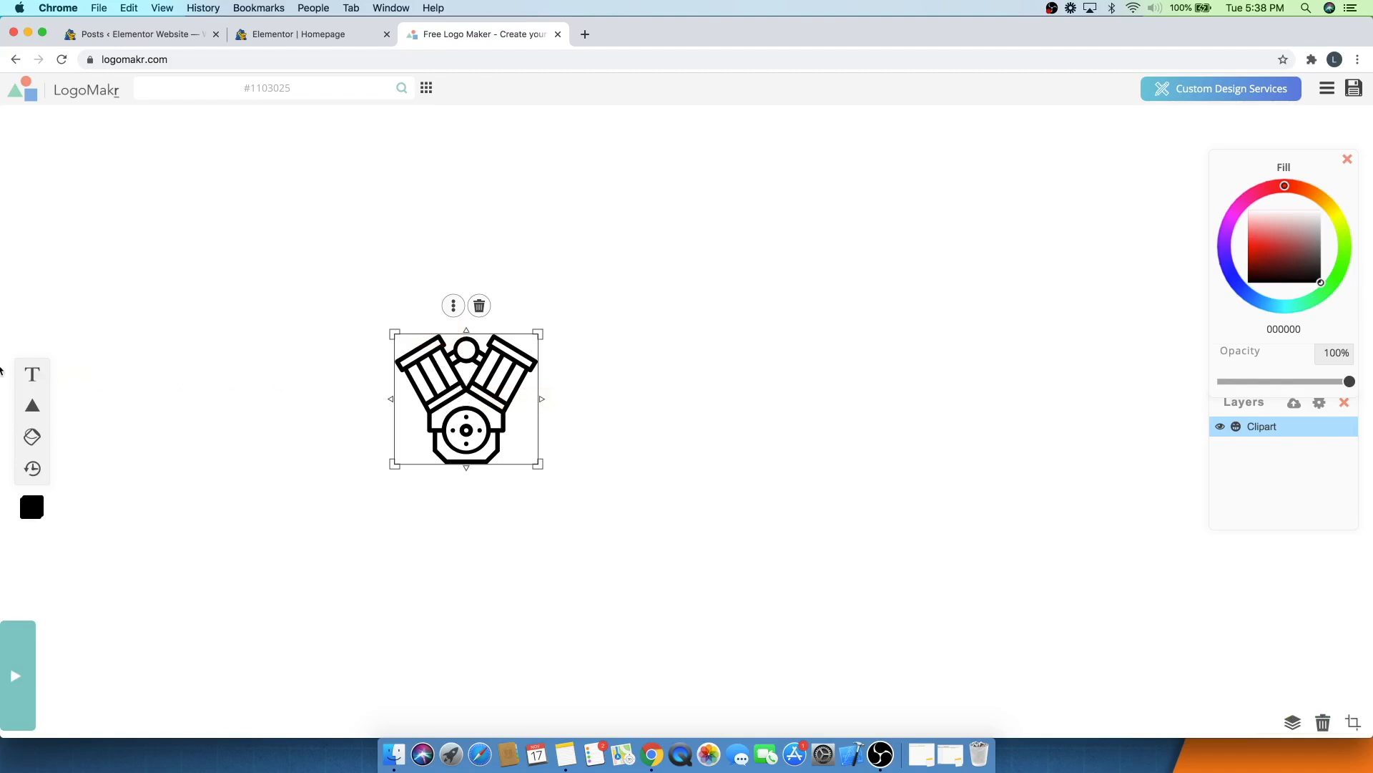
mouse_move(33, 423)
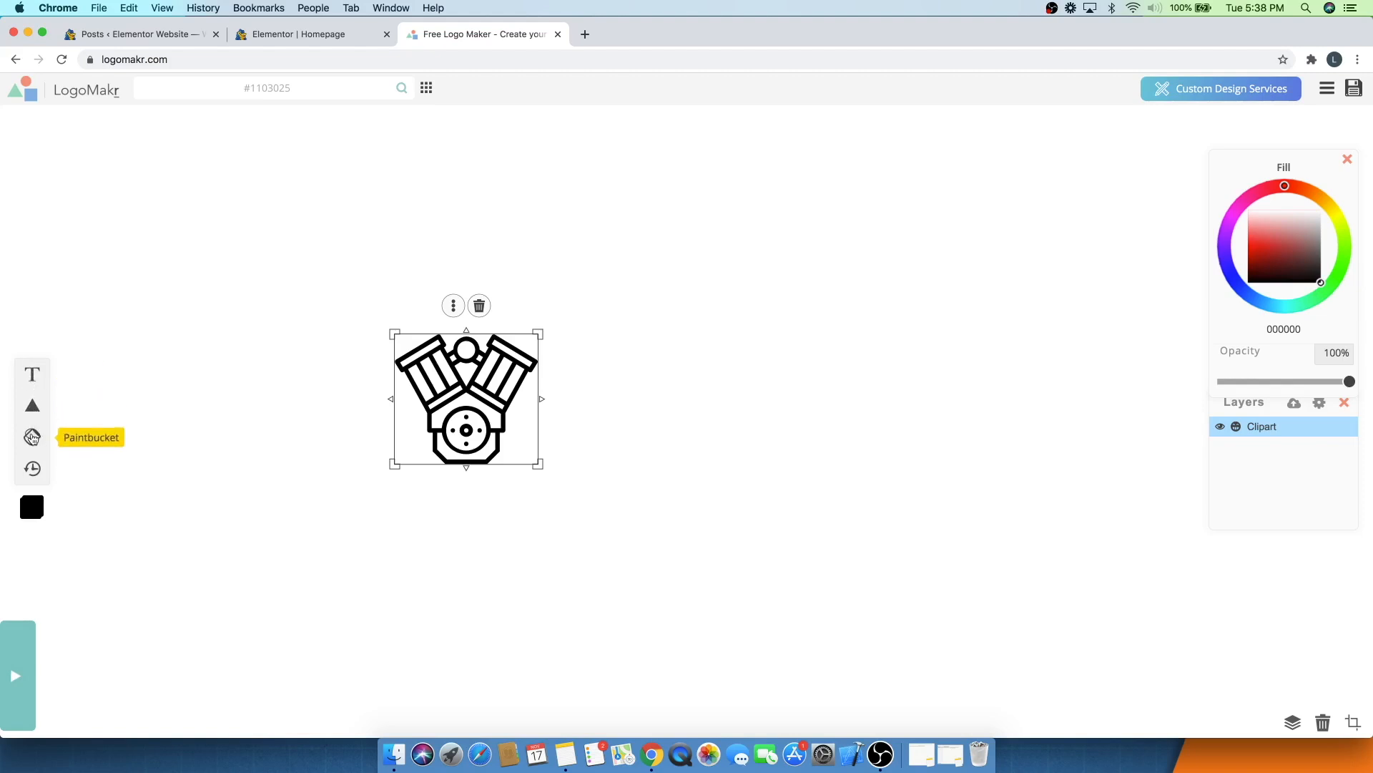
- Add a text box beside the engine icon reading "CAPW" on one line and "Elementor" on the next
click(32, 378)
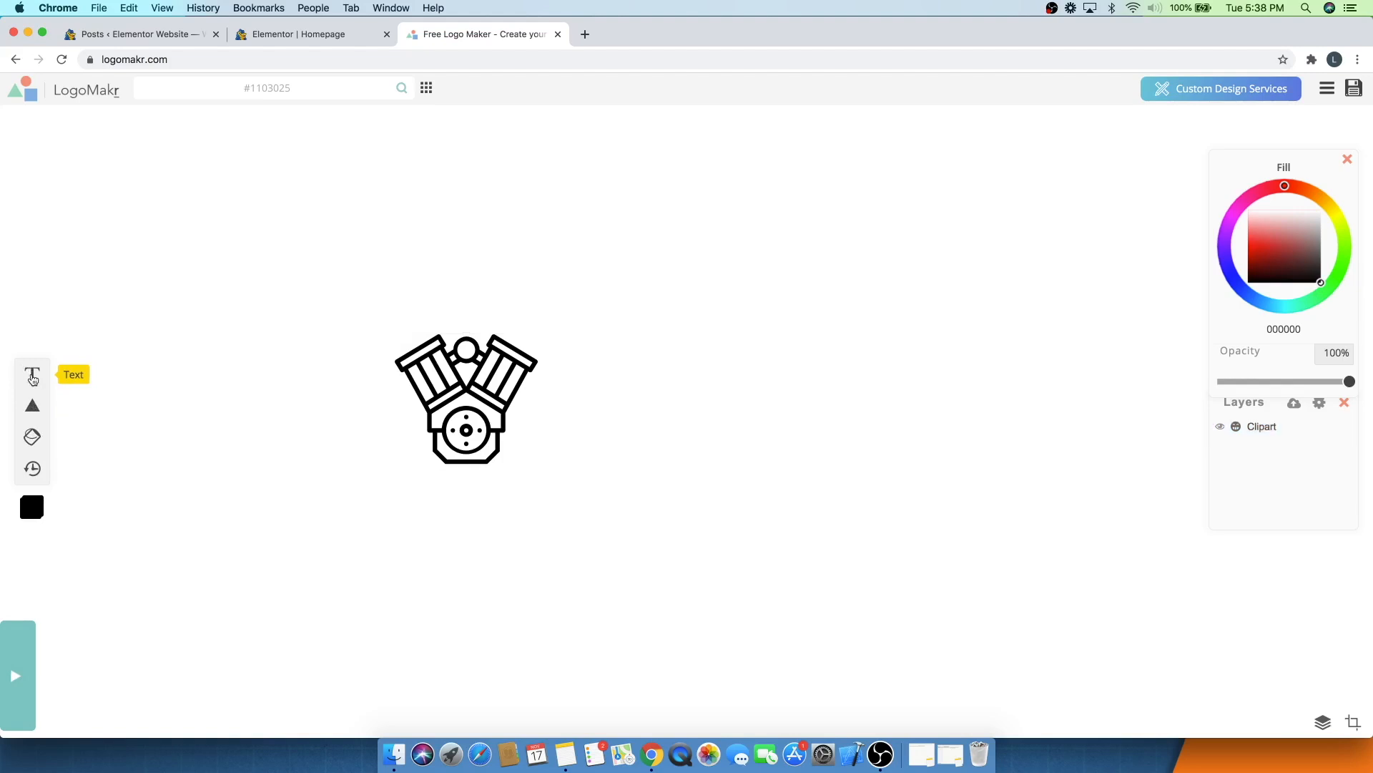
click(32, 378)
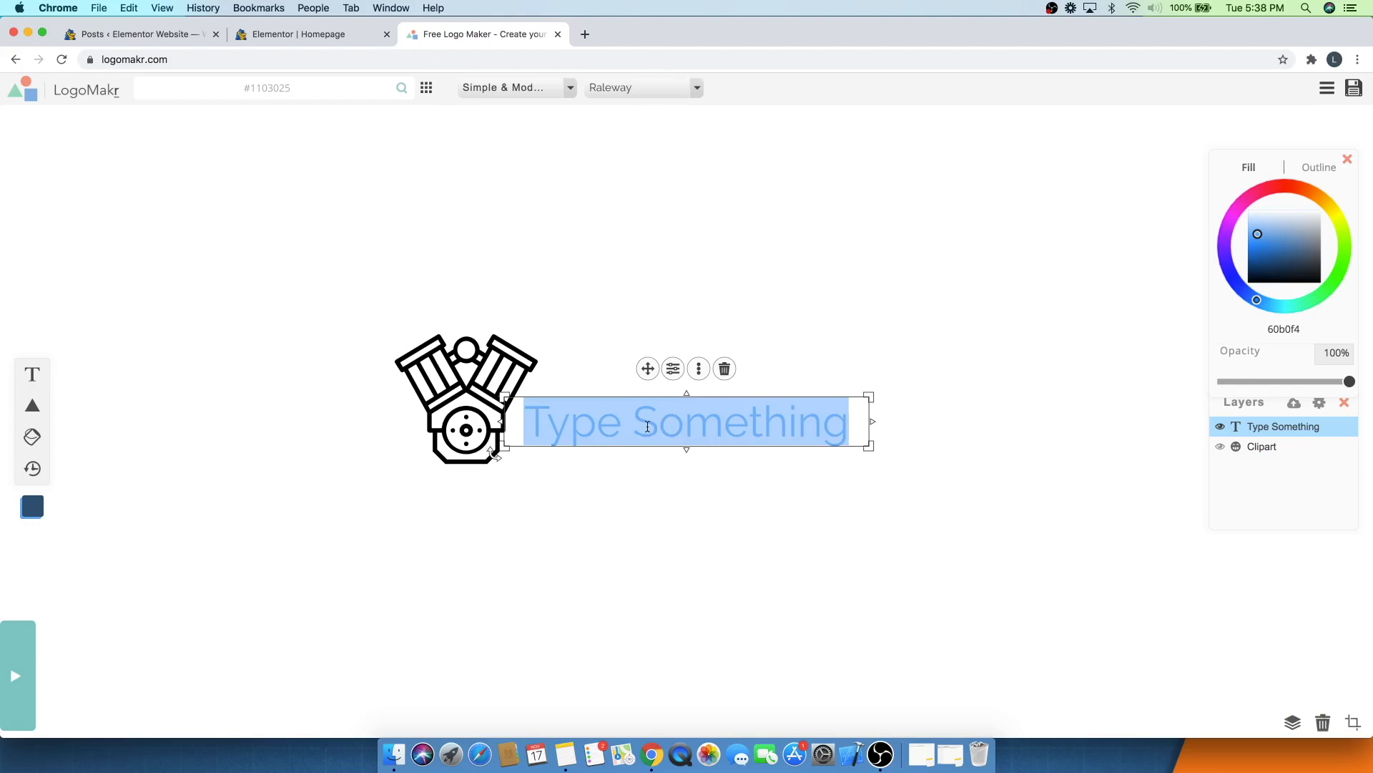
text(CAPWE)
key(BackSpace)
key(Return)
text(Elementor)
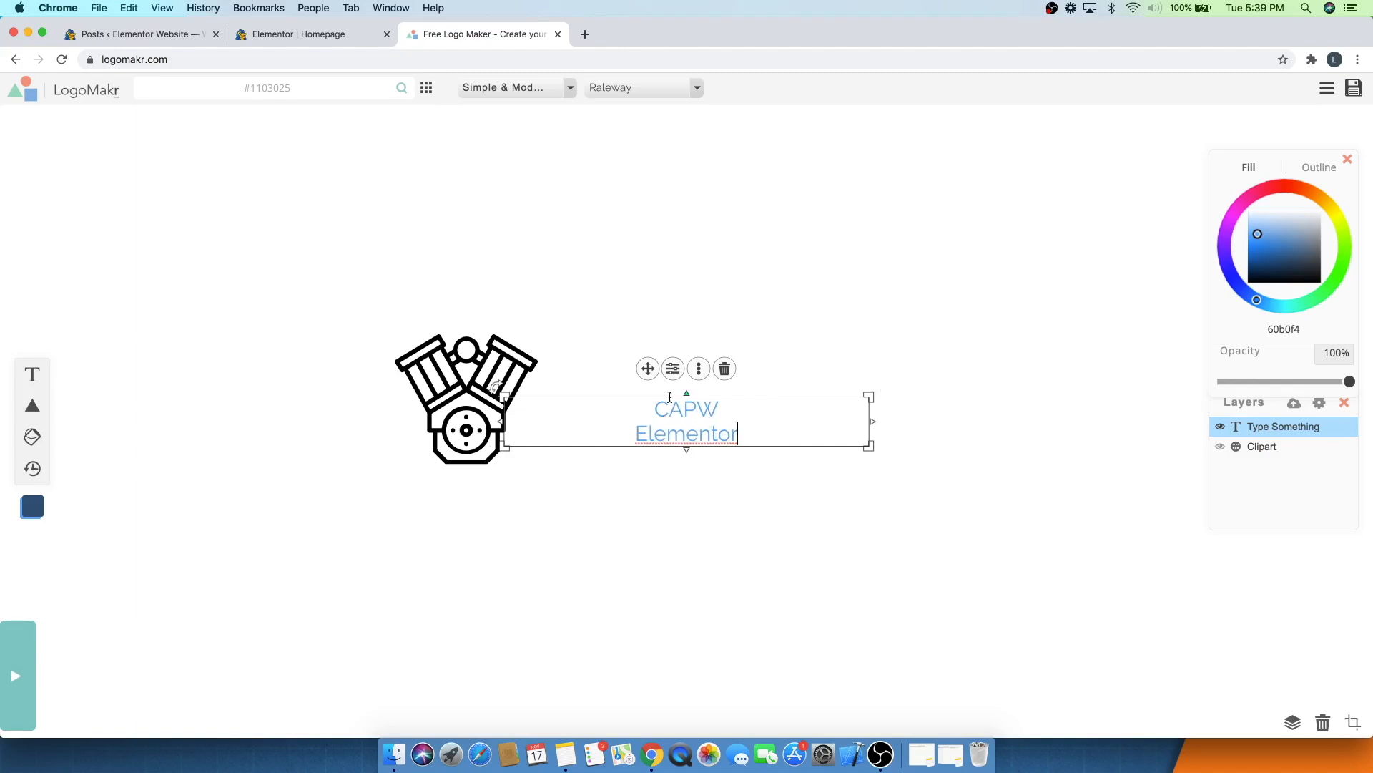
- Set the text's letter spacing to 0.26em and align it left
click(674, 368)
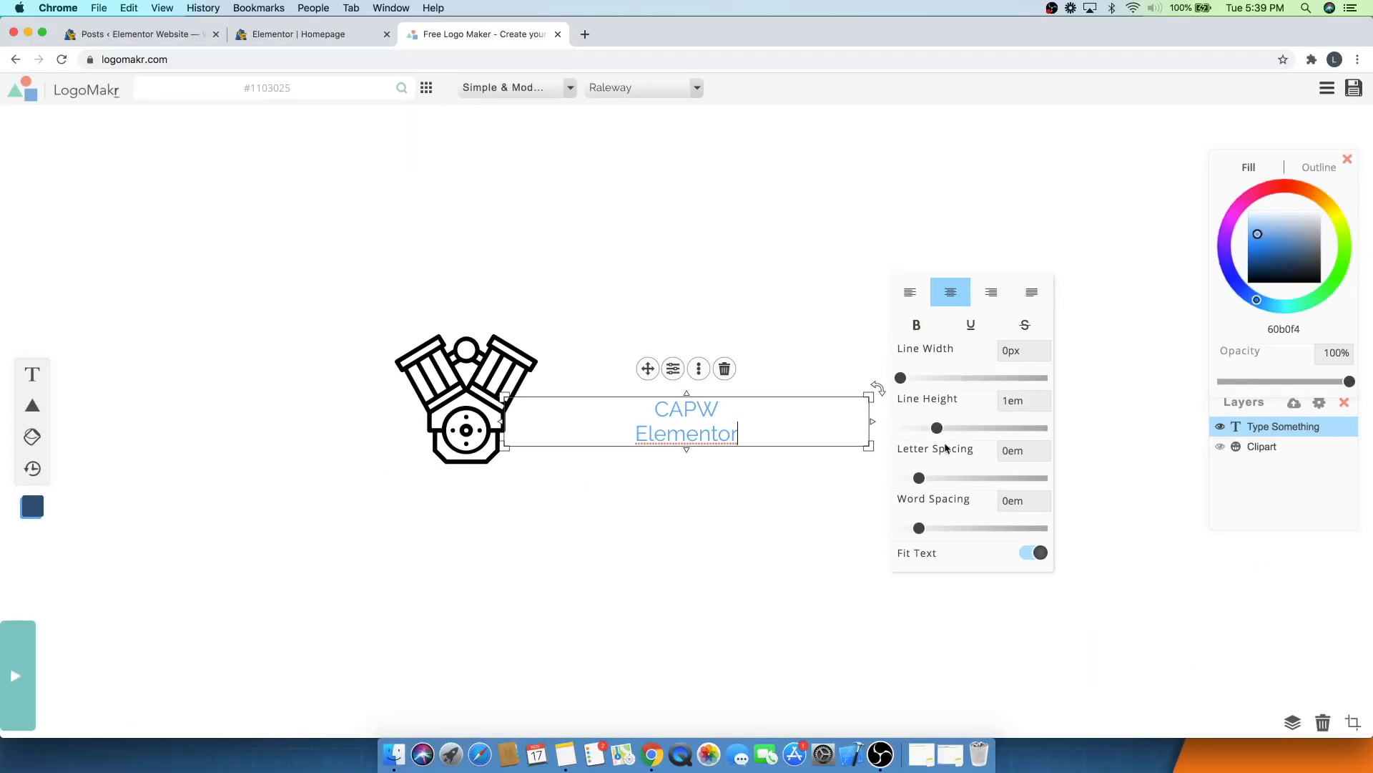
drag(919, 478, 950, 479)
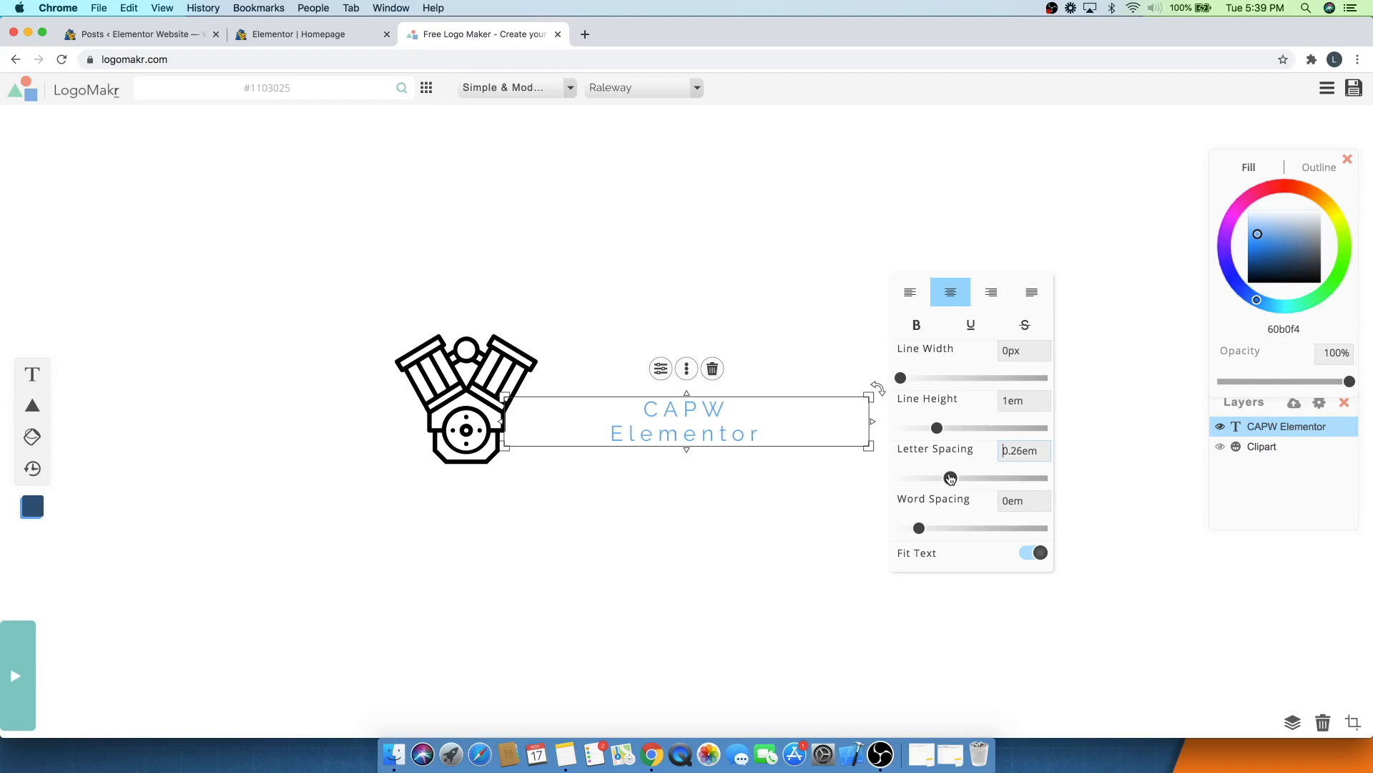
click(923, 298)
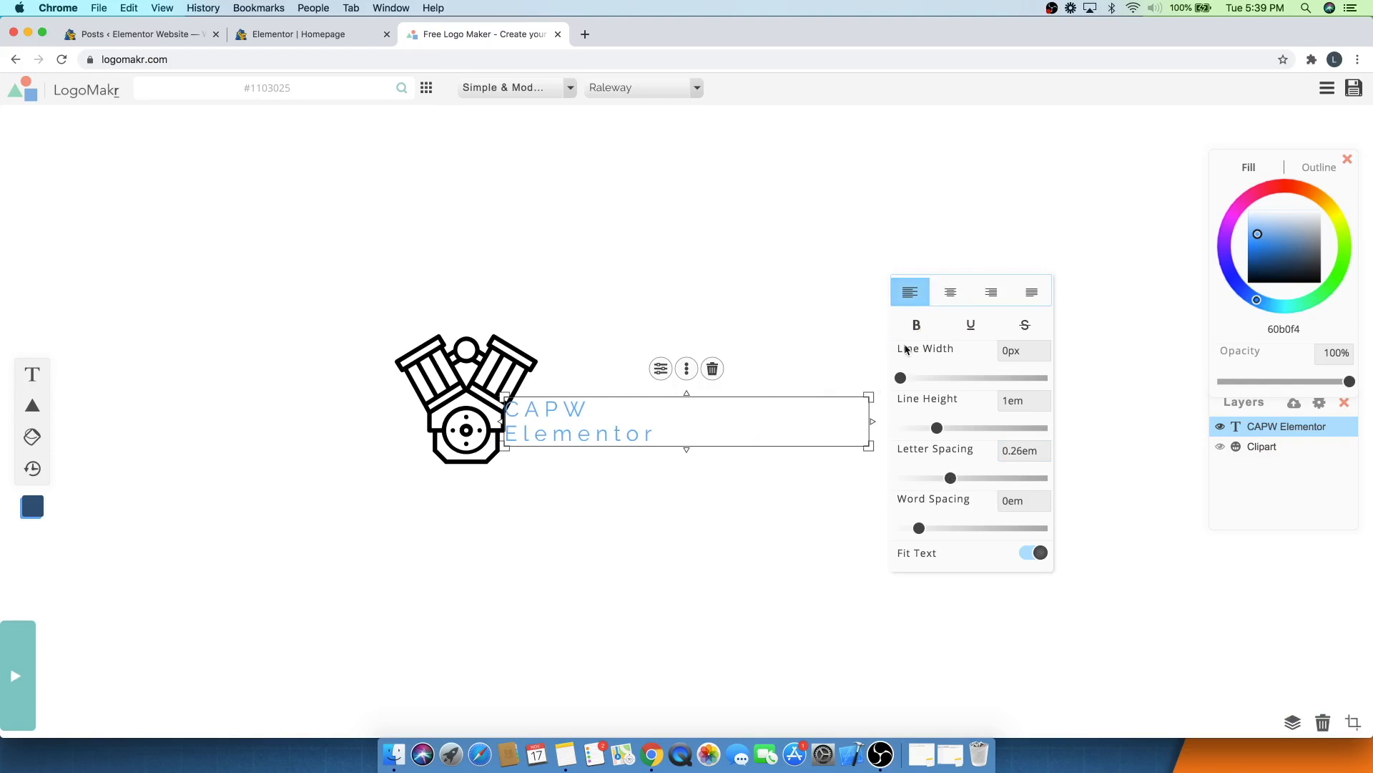
- Enlarge the text box and move it to sit just right of the engine icon
drag(870, 395, 931, 354)
drag(646, 423, 688, 441)
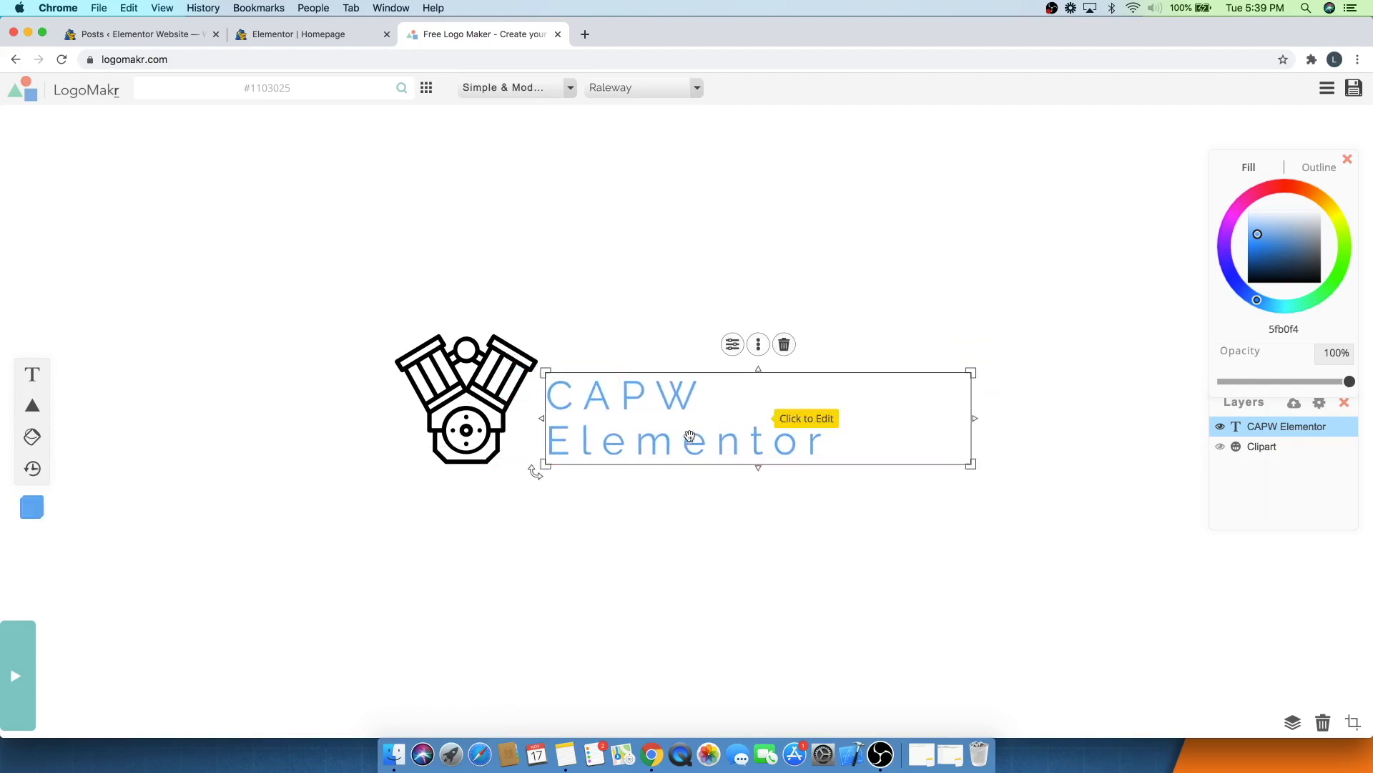
double_click(630, 399)
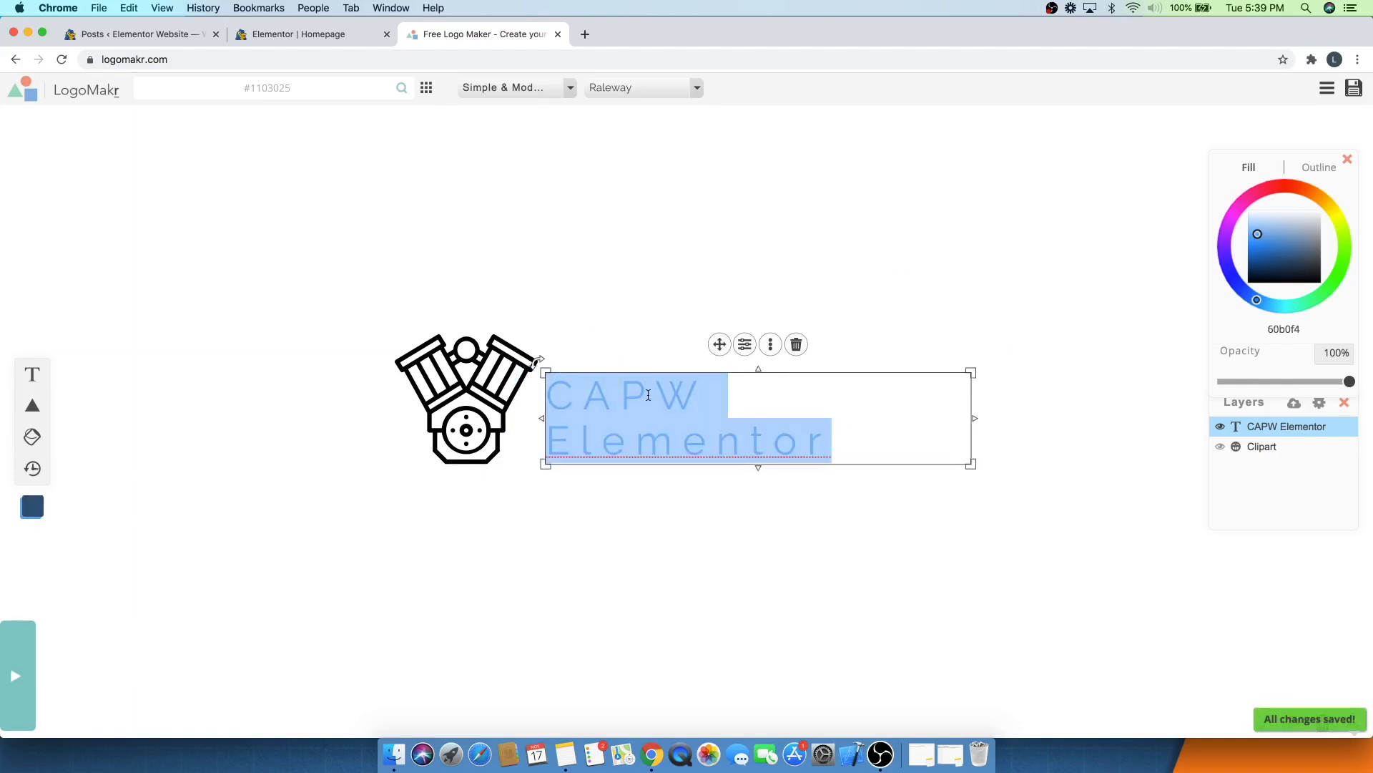
click(538, 91)
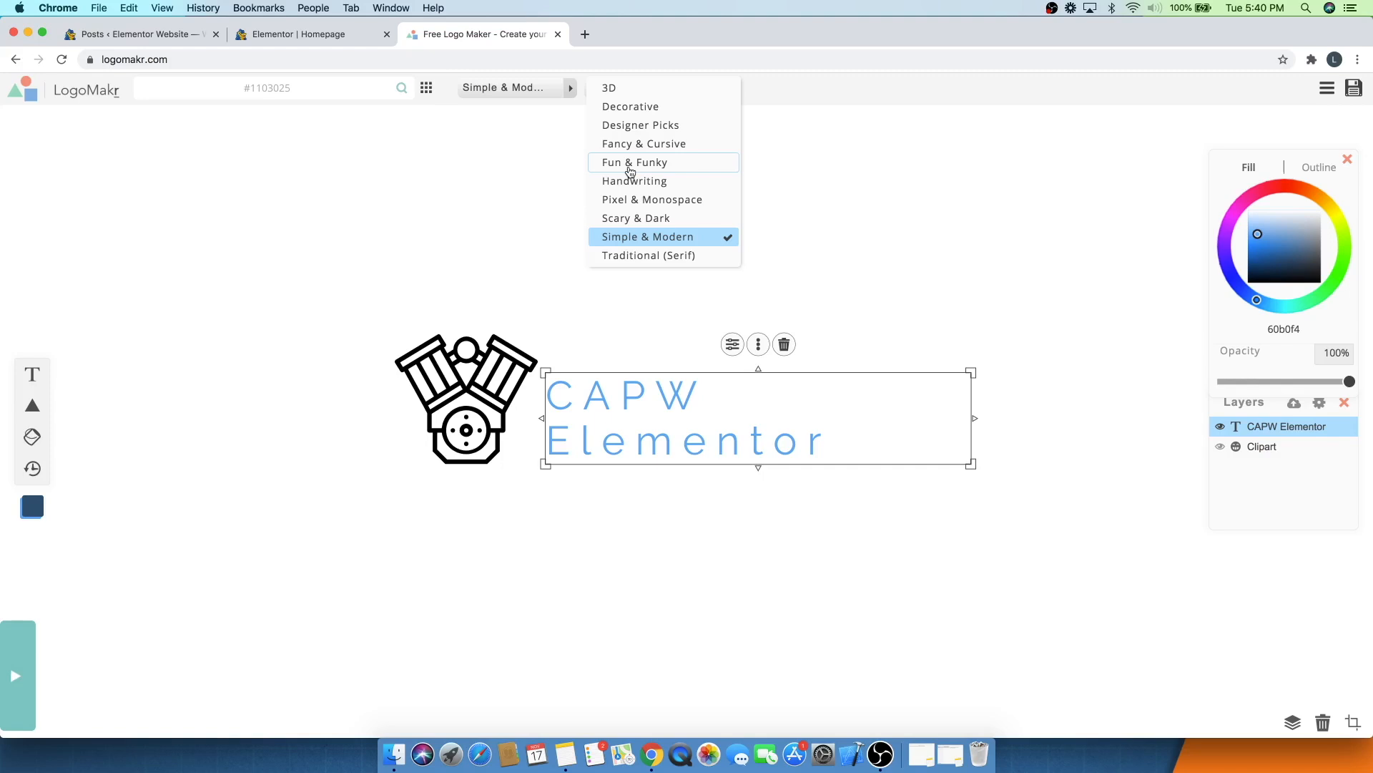
click(639, 238)
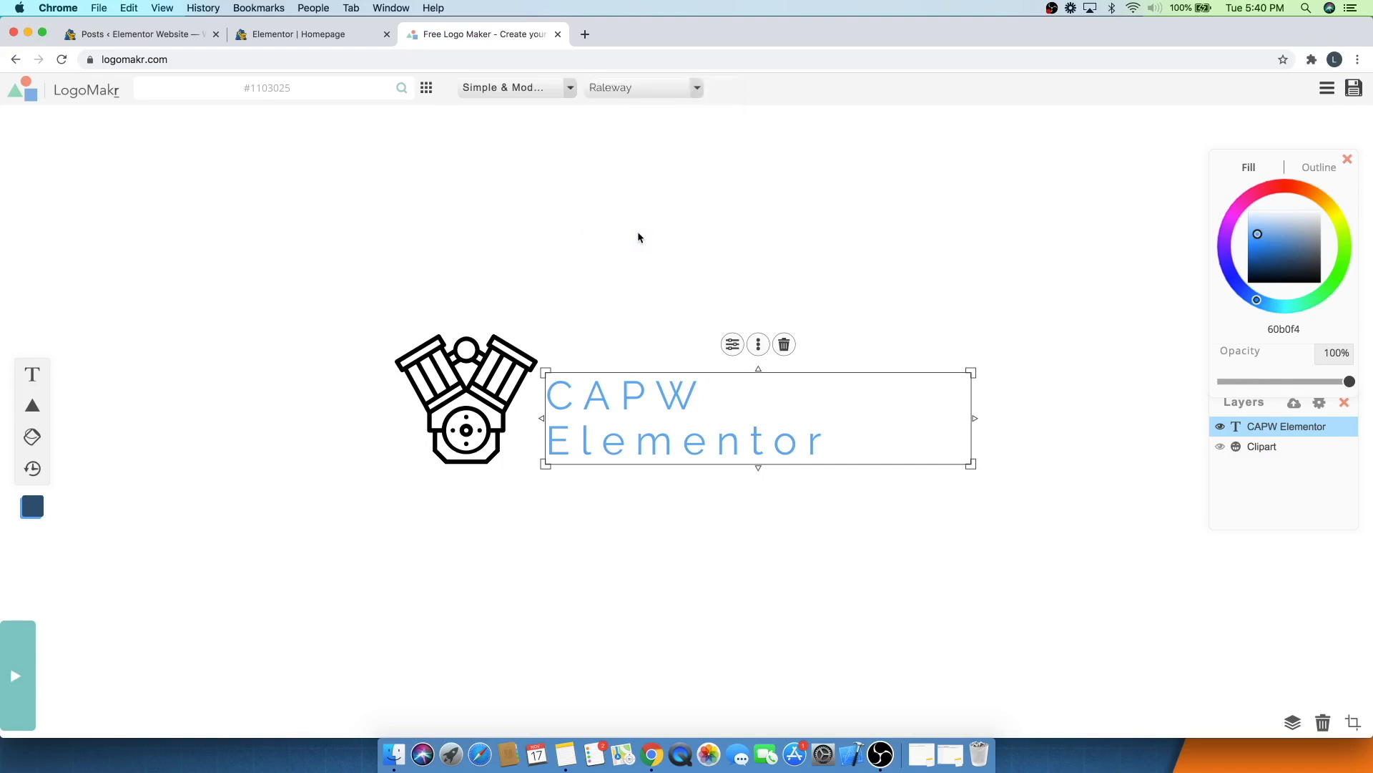
click(630, 89)
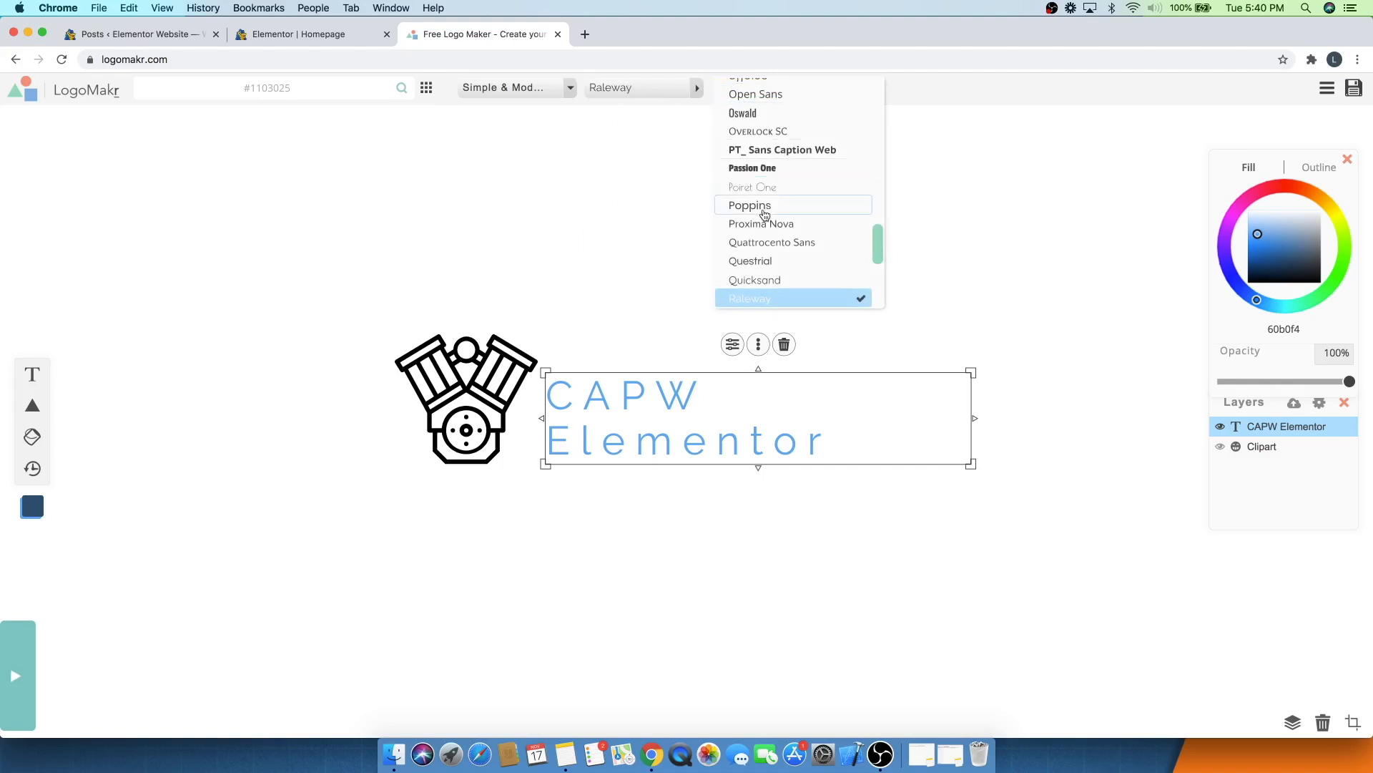
scroll(766, 222, up, 5)
scroll(766, 222, up, 1)
scroll(766, 223, down, 8)
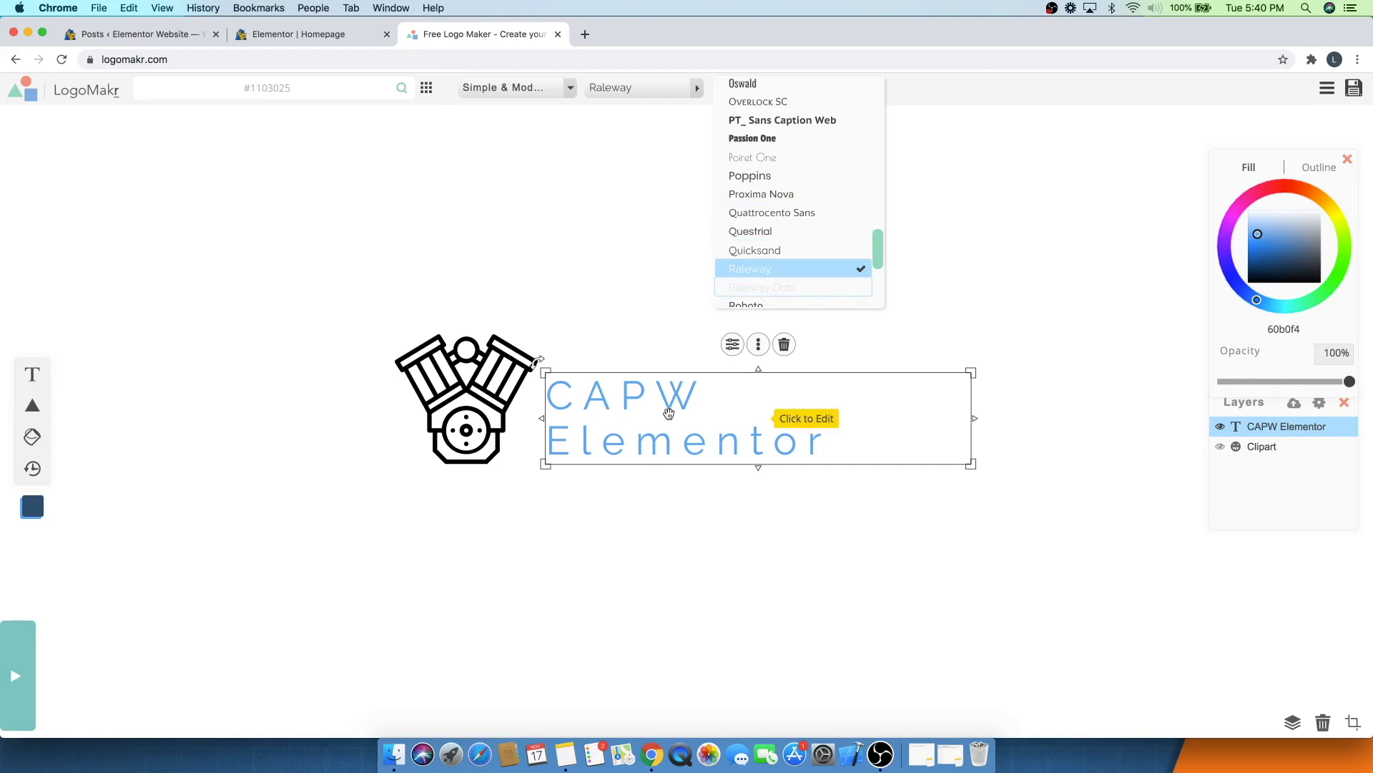
- Select the text and make it bold
double_click(661, 443)
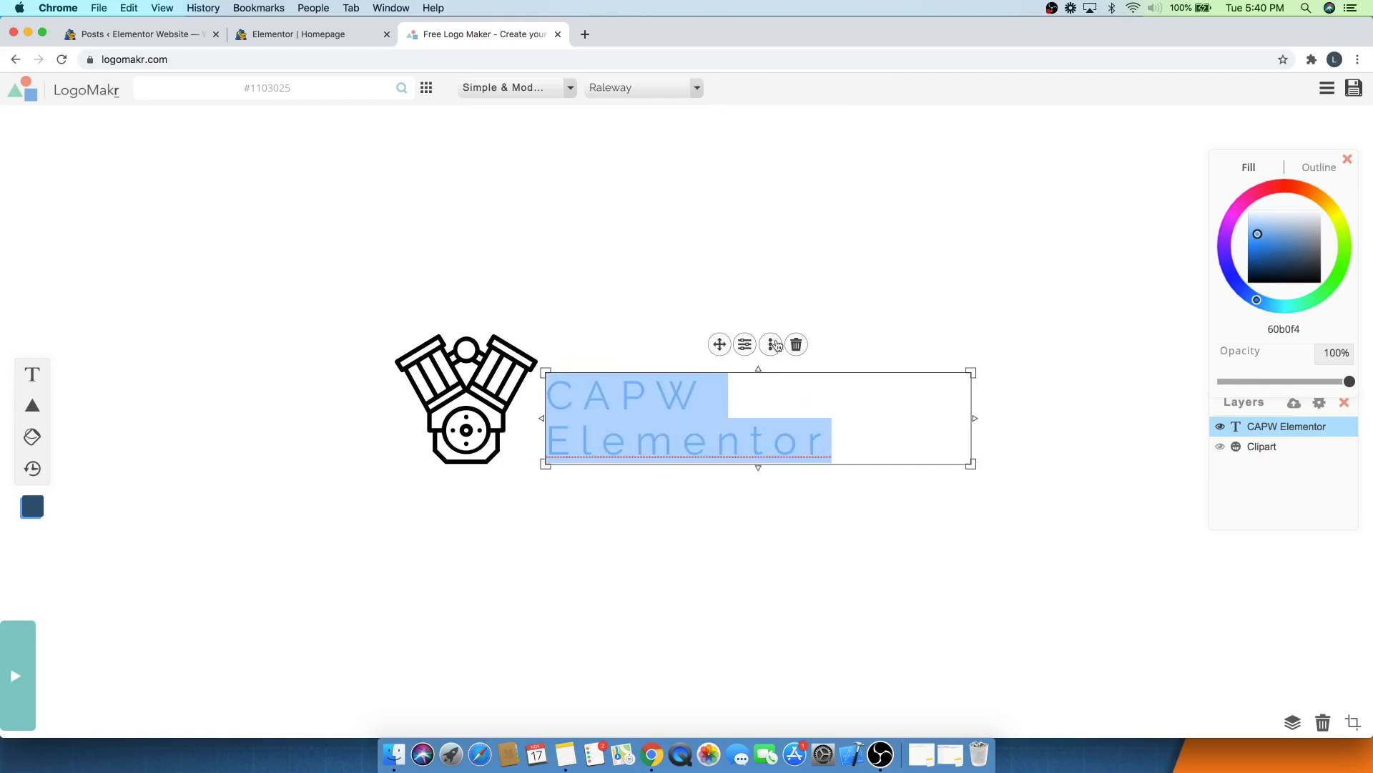
click(744, 344)
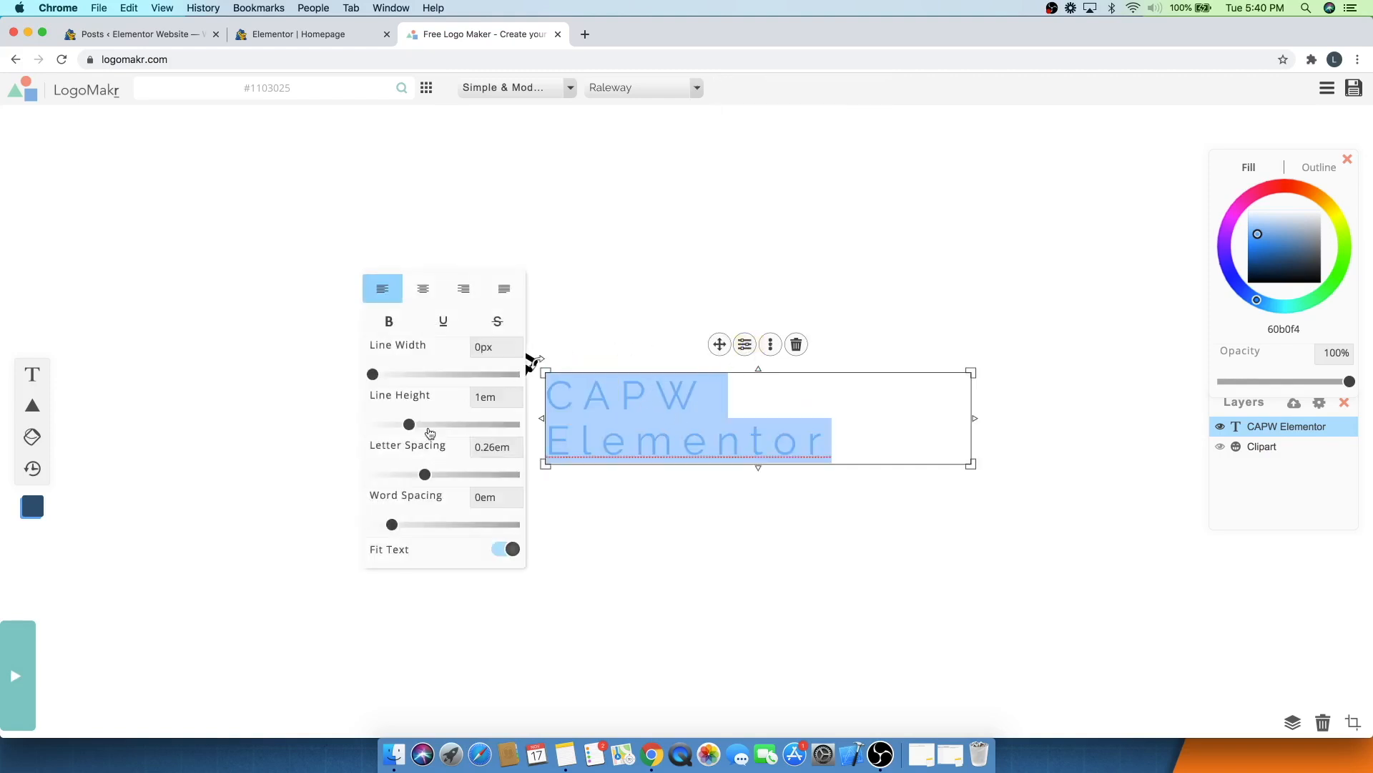
click(391, 329)
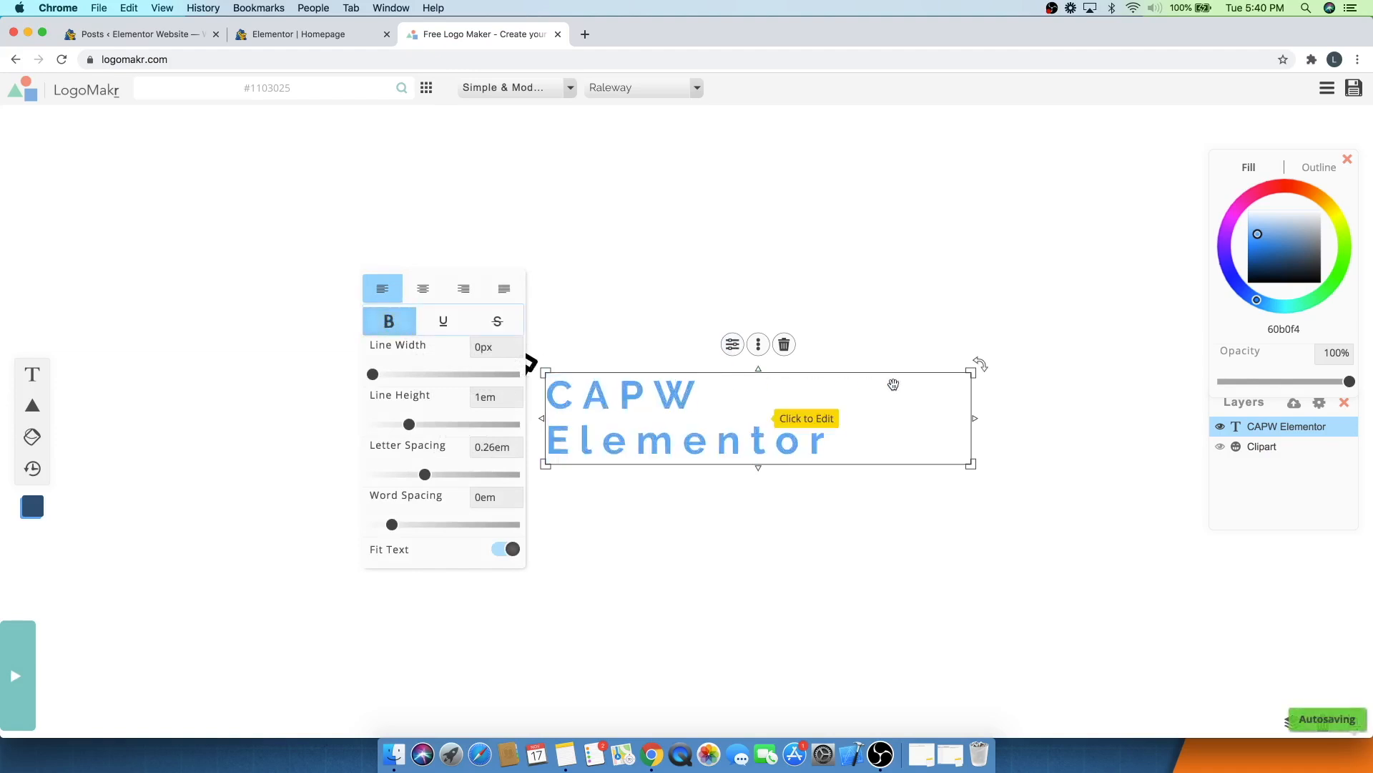
- Set the text fill colour to black, 000000
drag(1295, 261, 1322, 283)
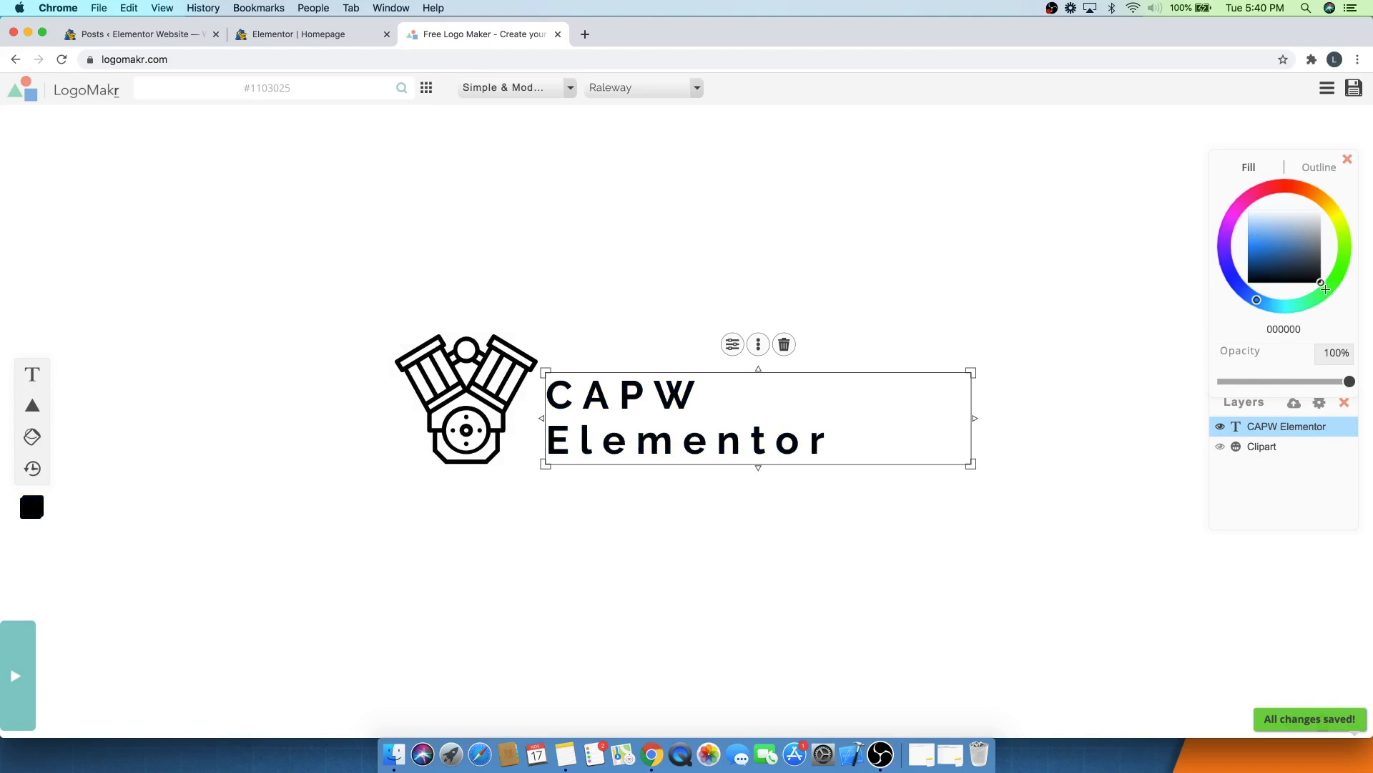
click(495, 275)
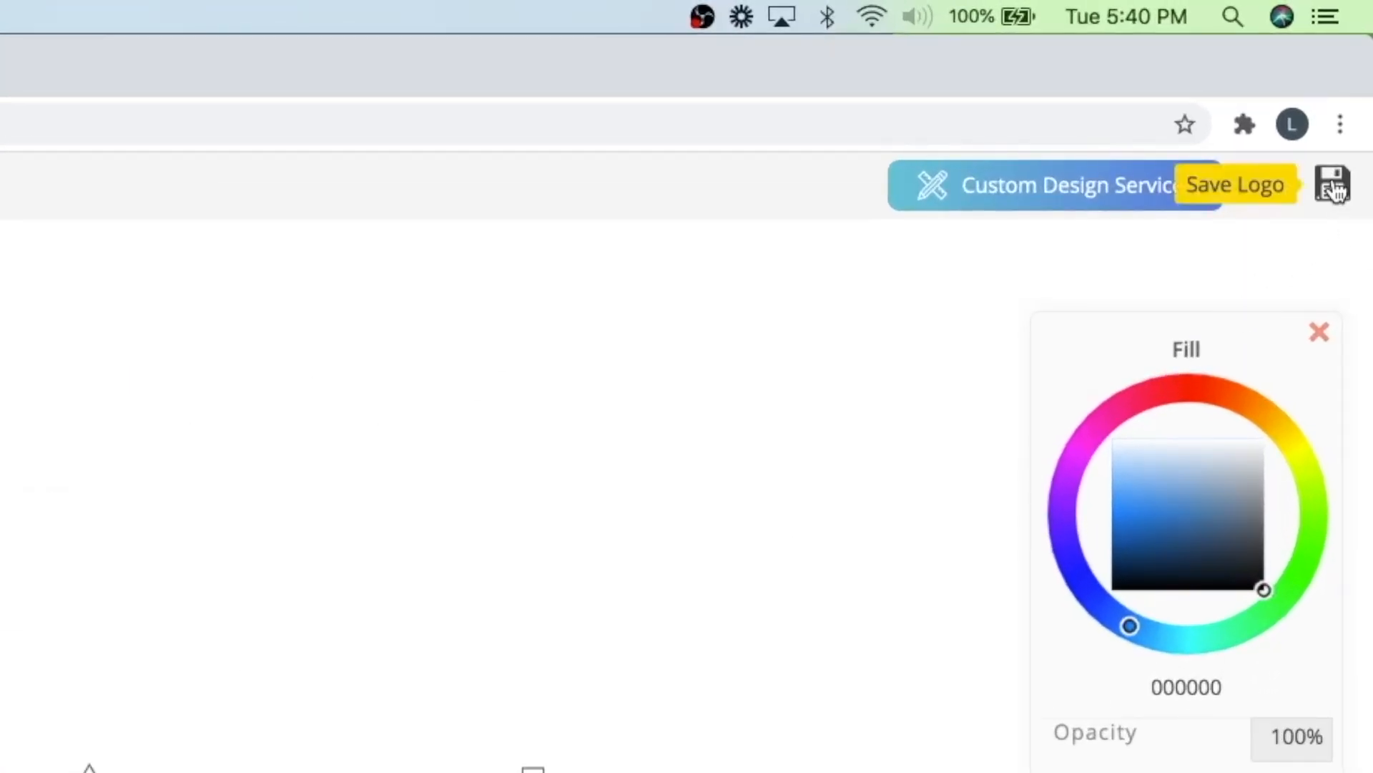
- Save the logo and download the free low-resolution file
click(1332, 188)
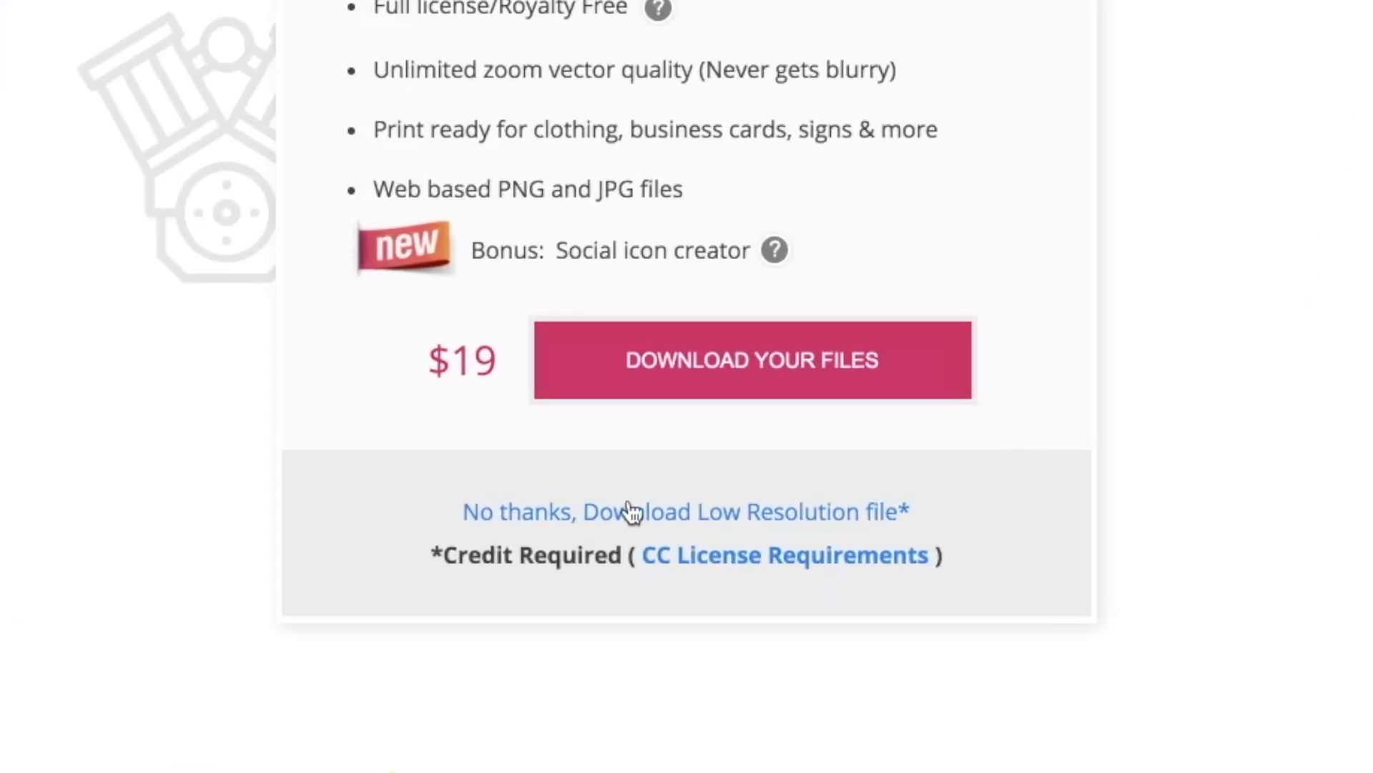
click(794, 515)
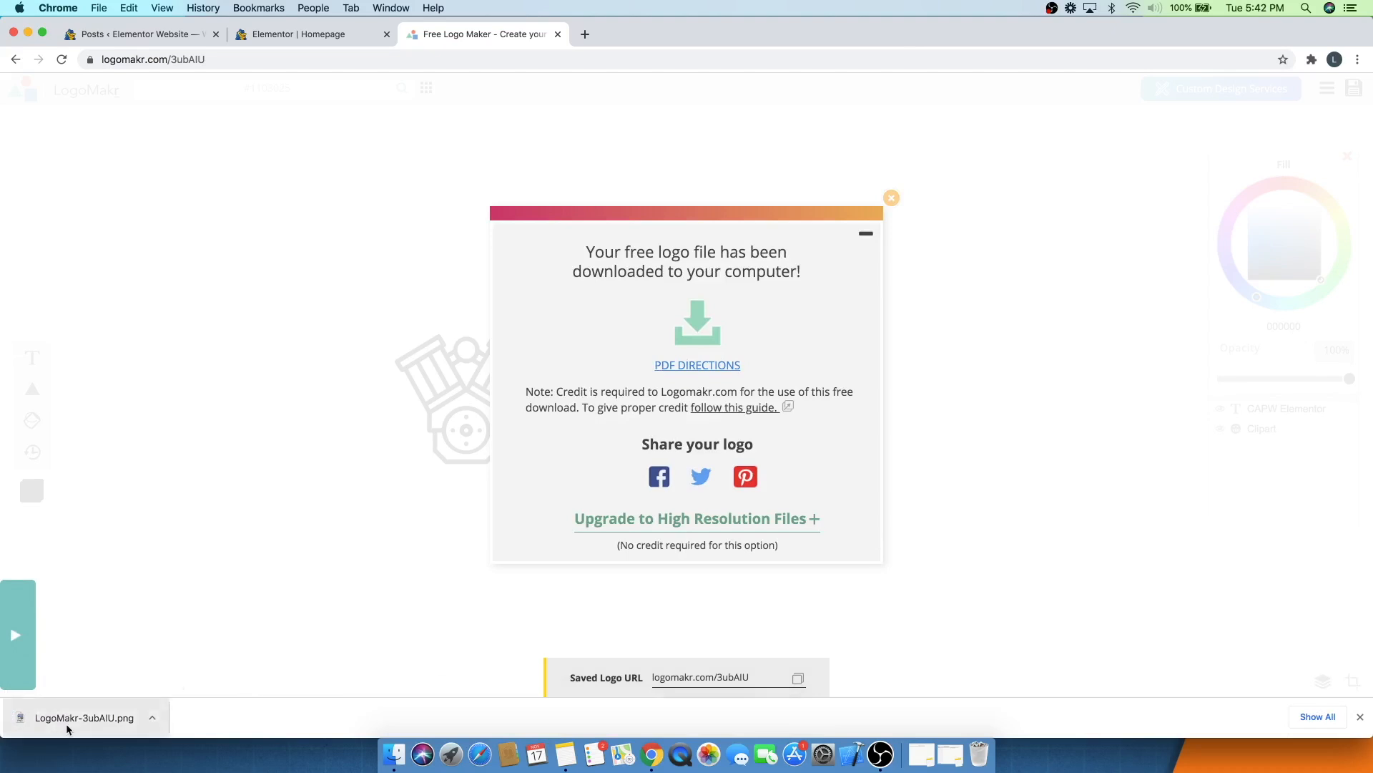
- In the Elementor tab, replace the image above Article One with the uploaded LogoMakr-3ubAIU.png logo
click(286, 35)
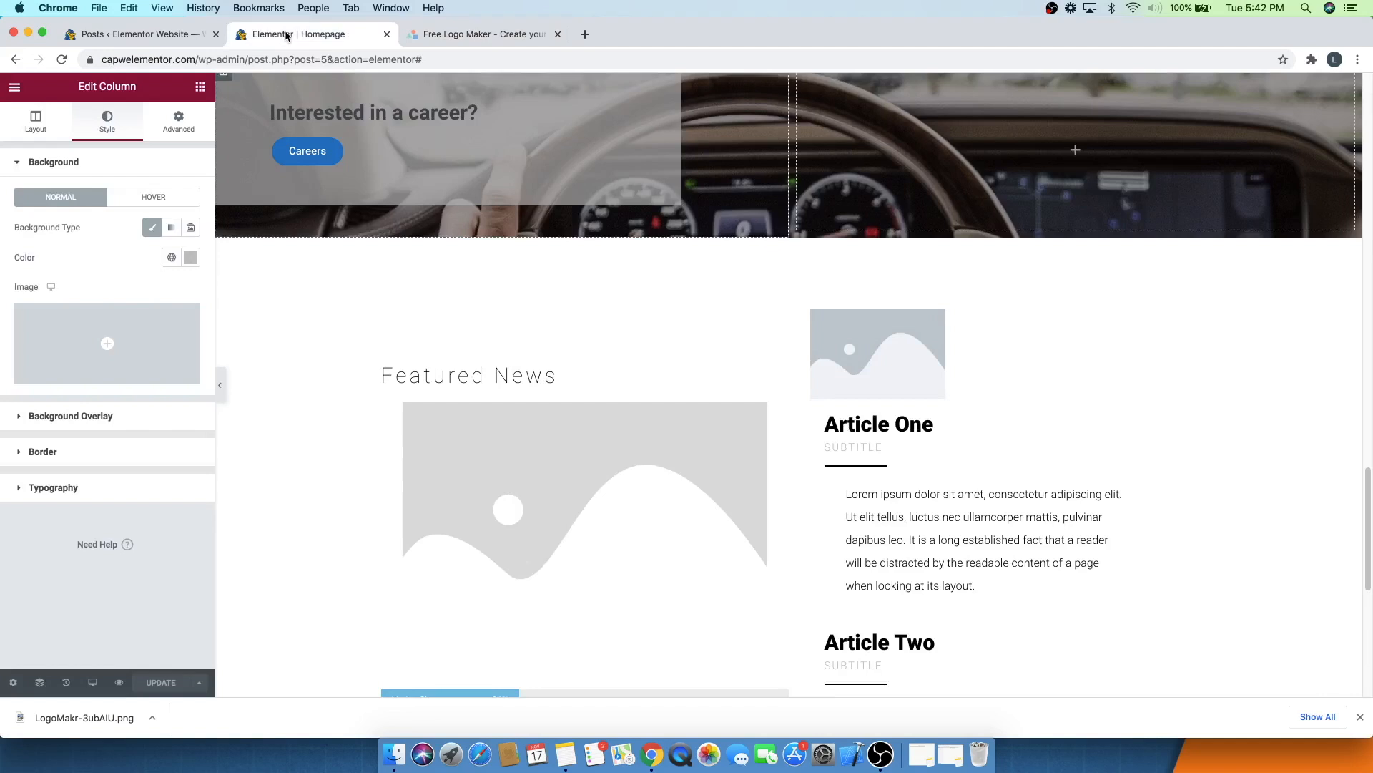
click(891, 371)
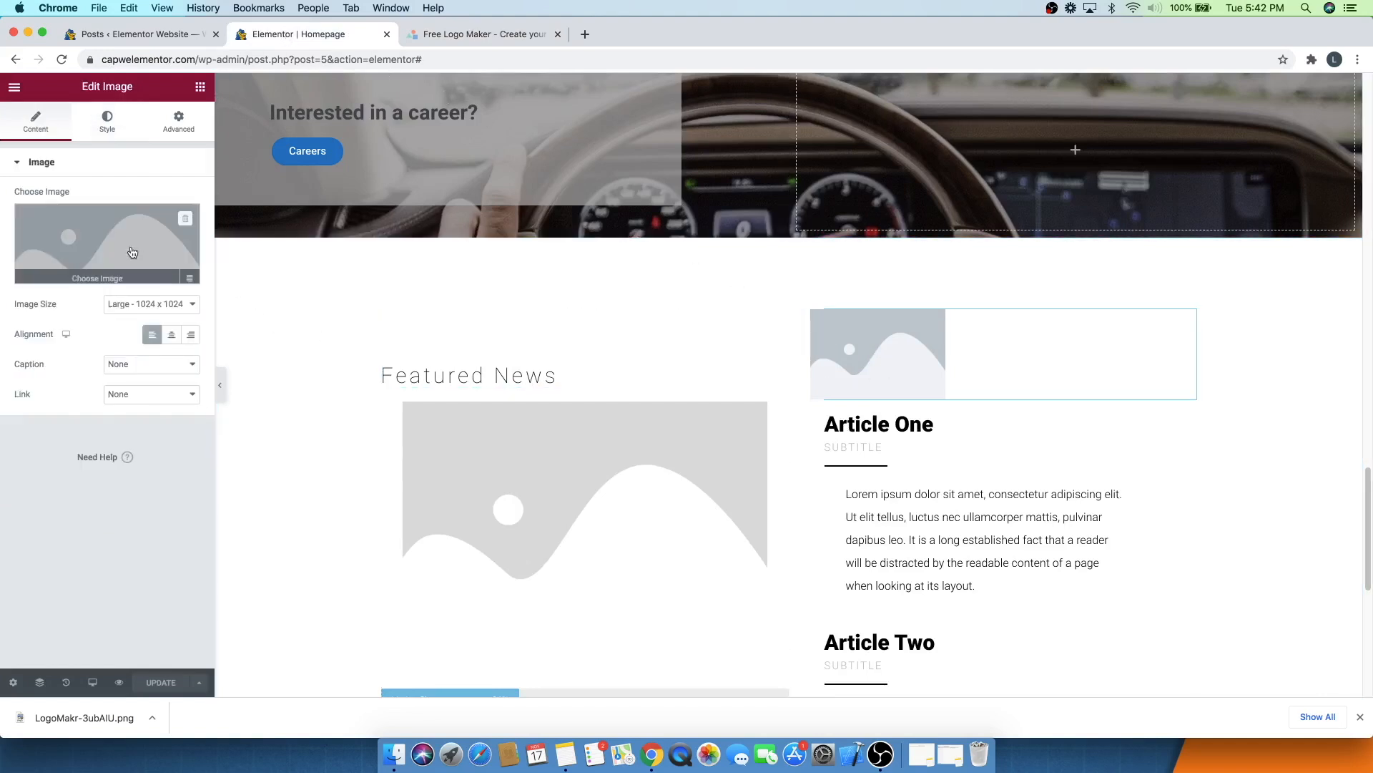
click(103, 238)
click(59, 143)
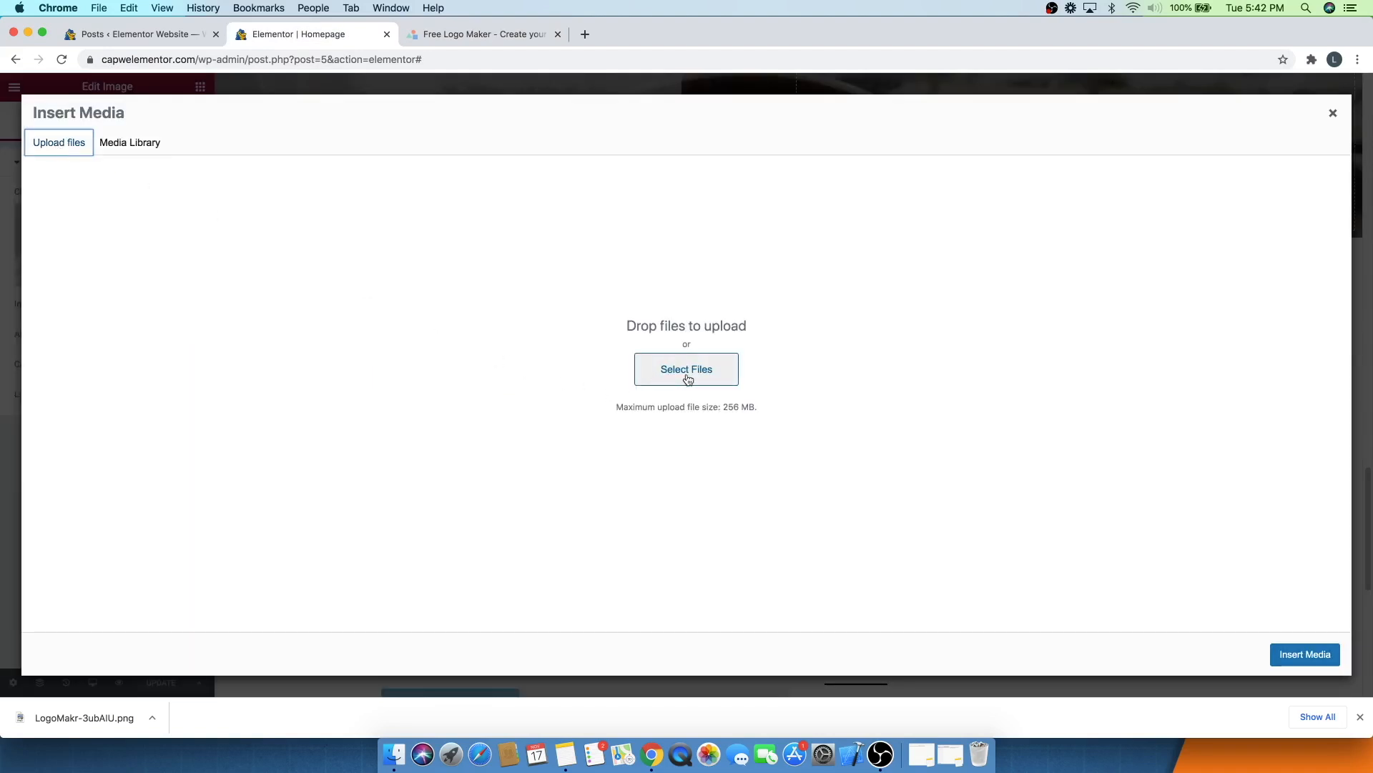
click(687, 370)
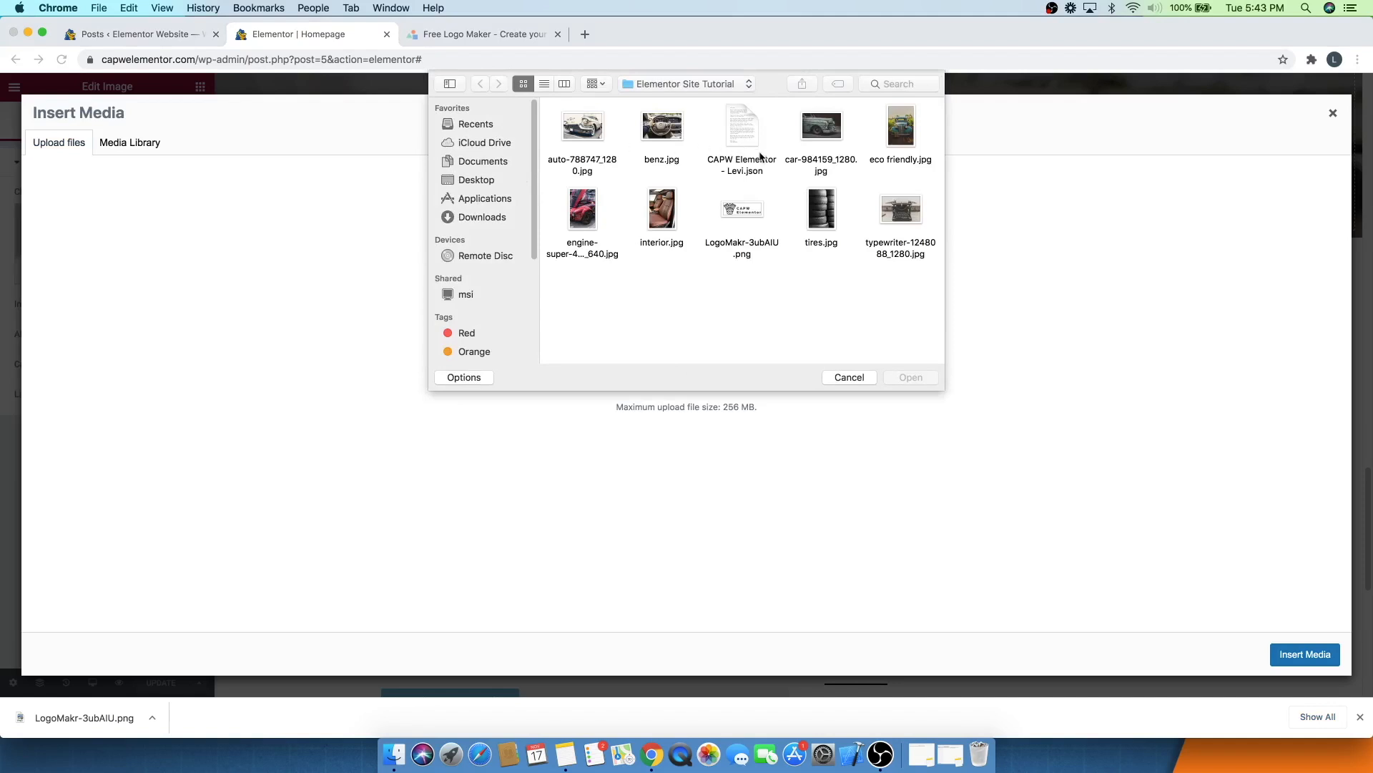
click(745, 209)
click(916, 379)
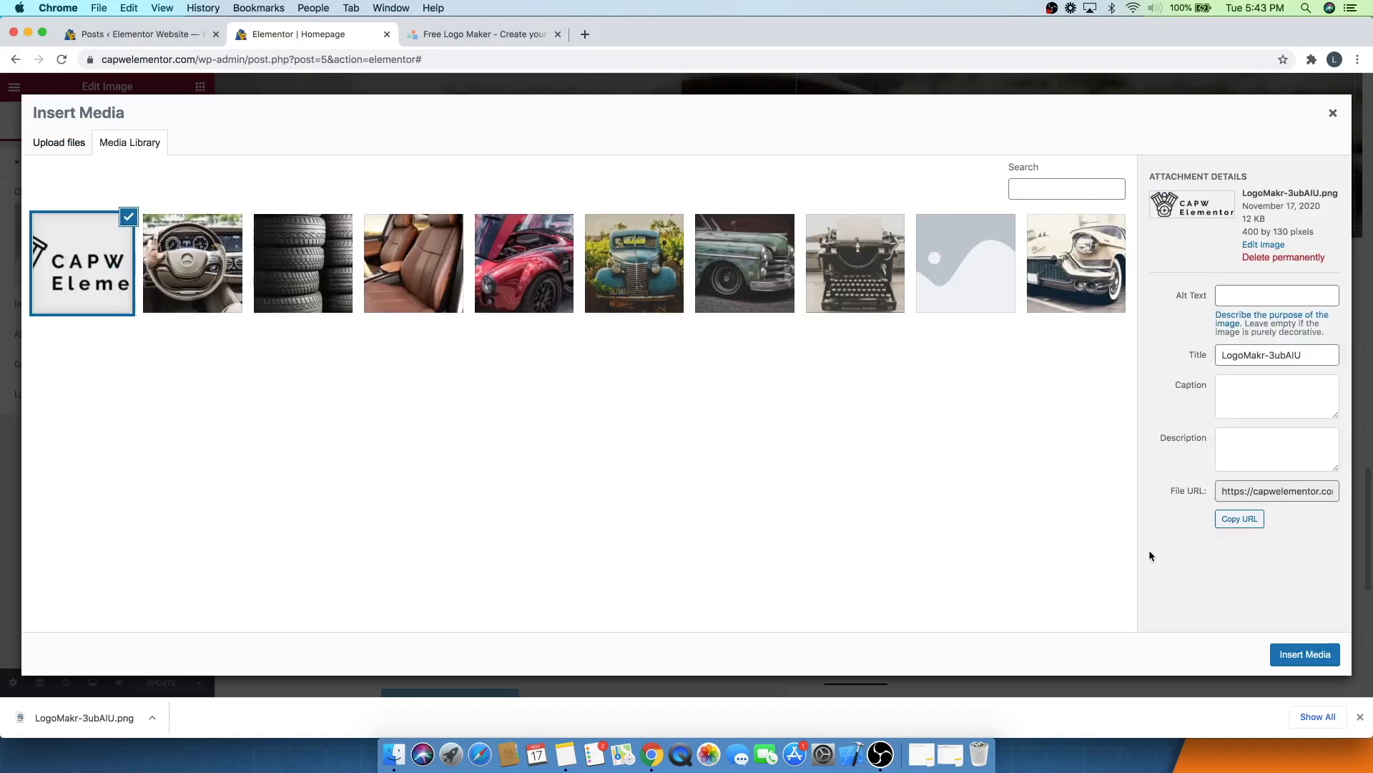
click(1294, 652)
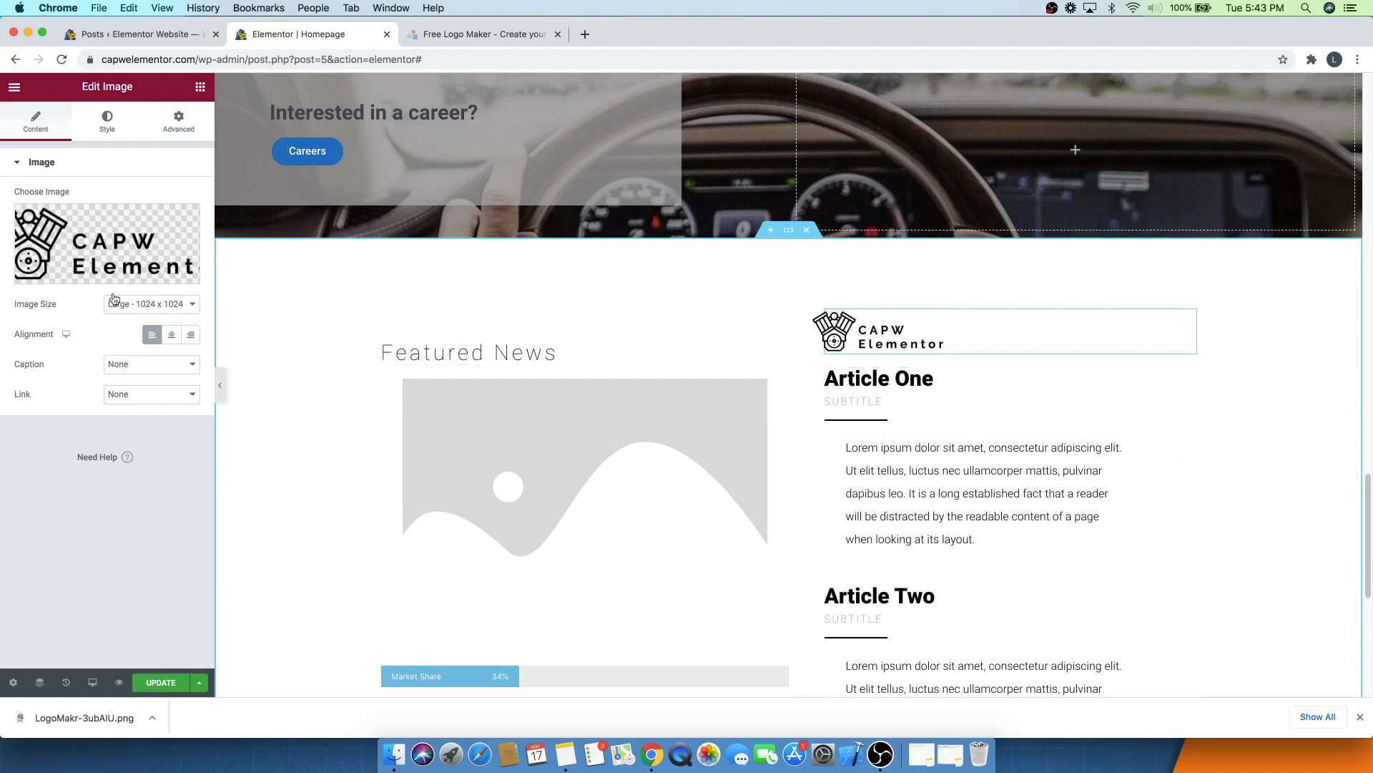
- Set the logo image's width to 25
click(93, 134)
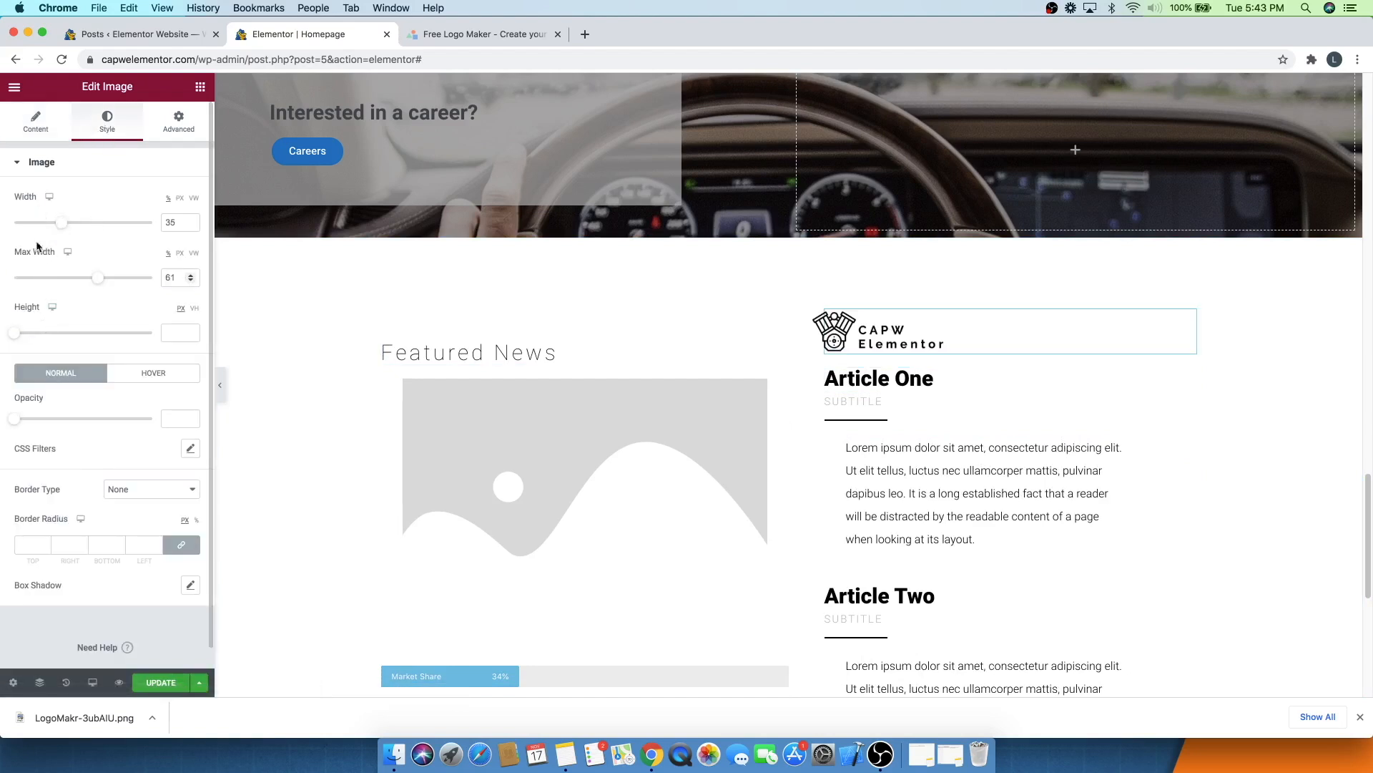
drag(65, 226, 58, 226)
drag(56, 225, 52, 222)
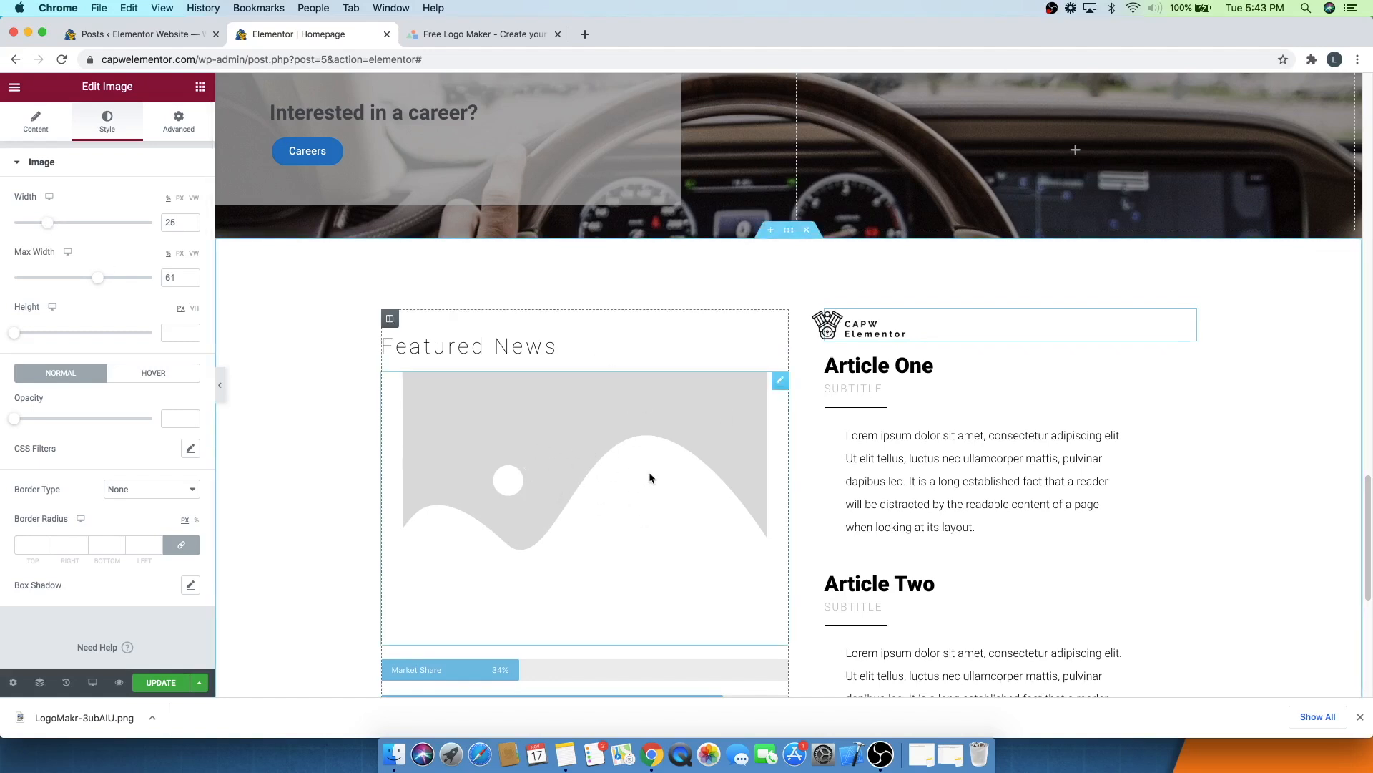
- Replace the Featured News placeholder image with an uploaded business-1031754_1280.jpg
click(780, 383)
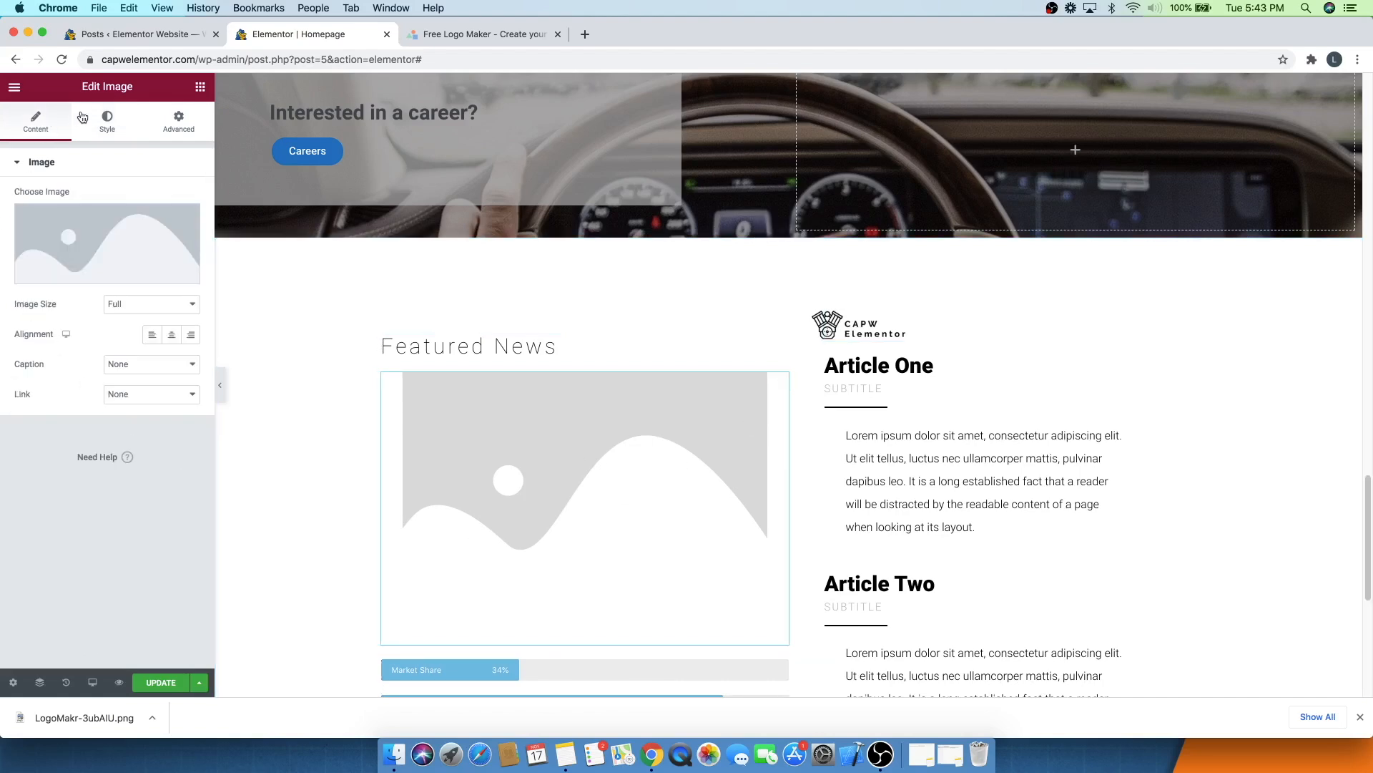
click(92, 244)
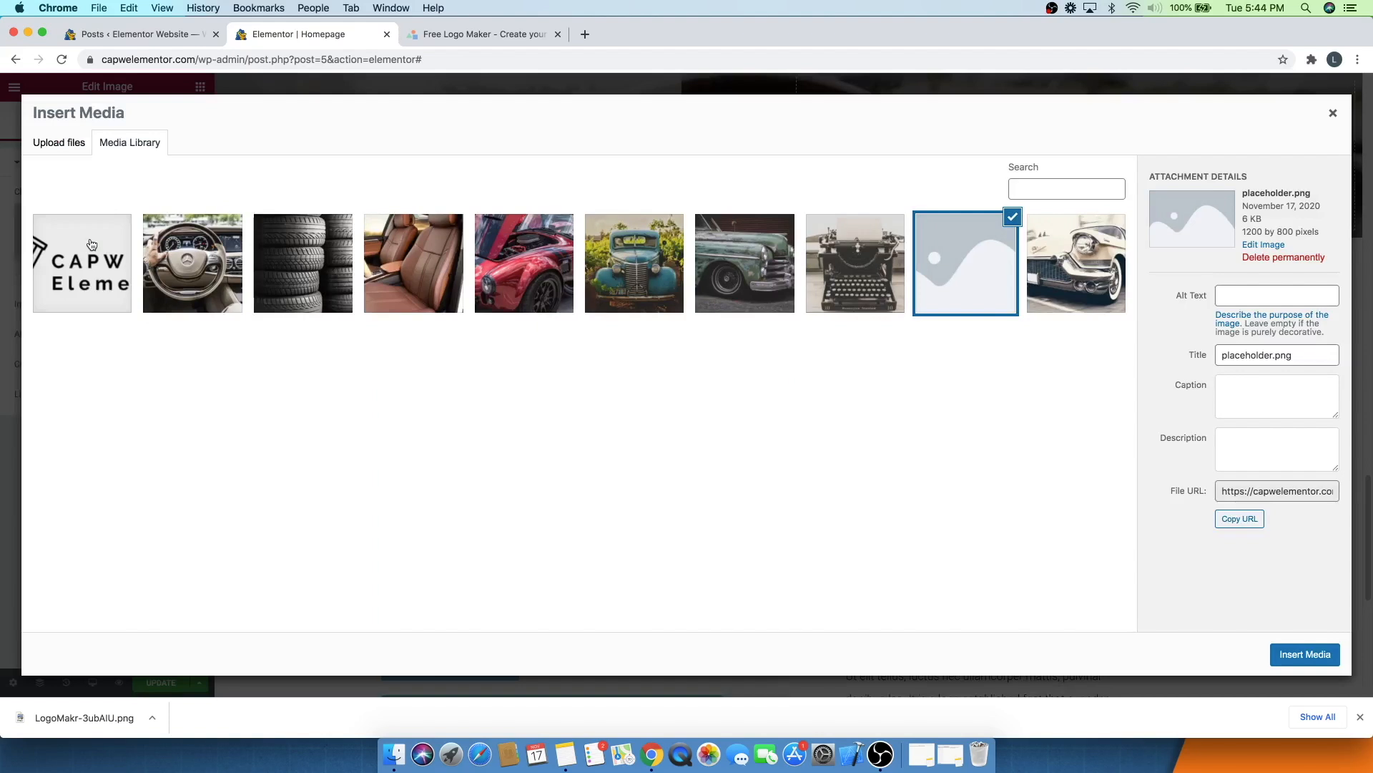
click(58, 143)
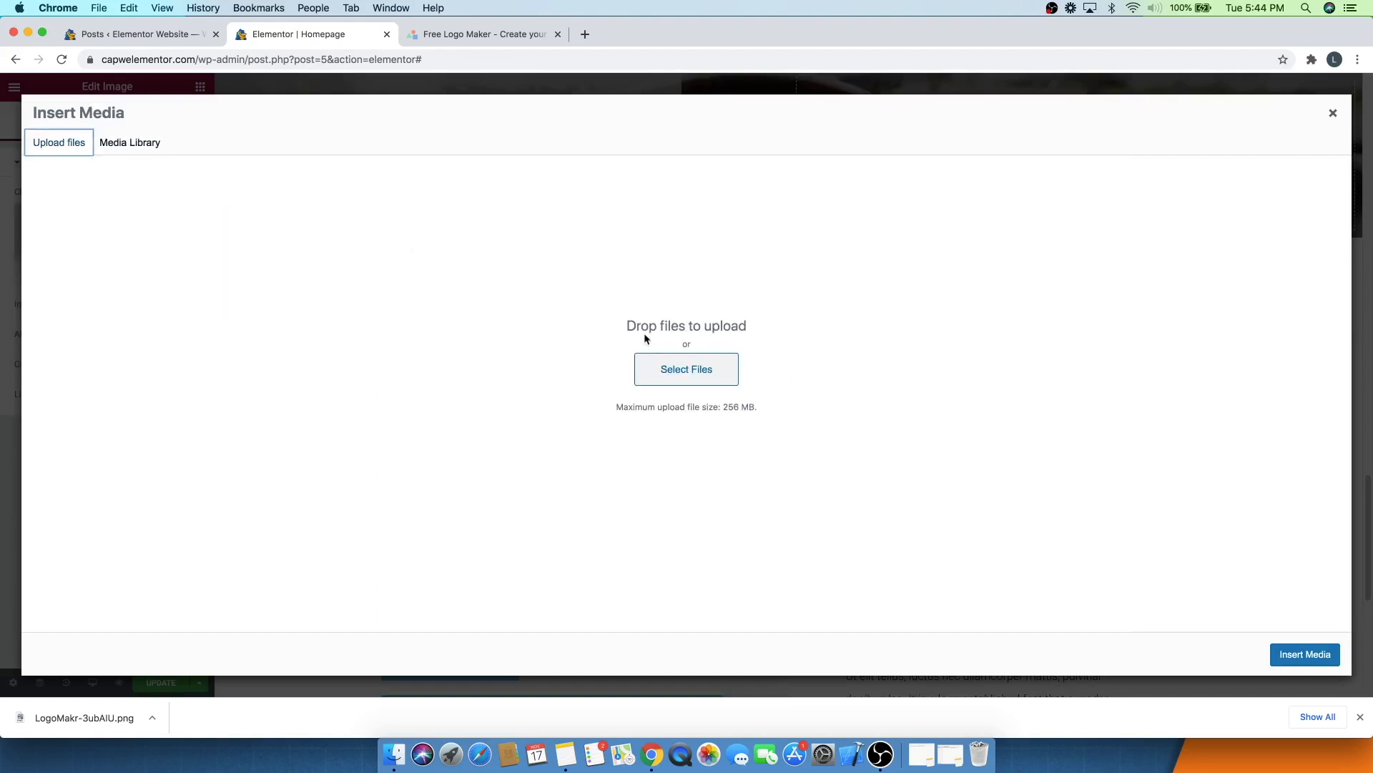
click(727, 384)
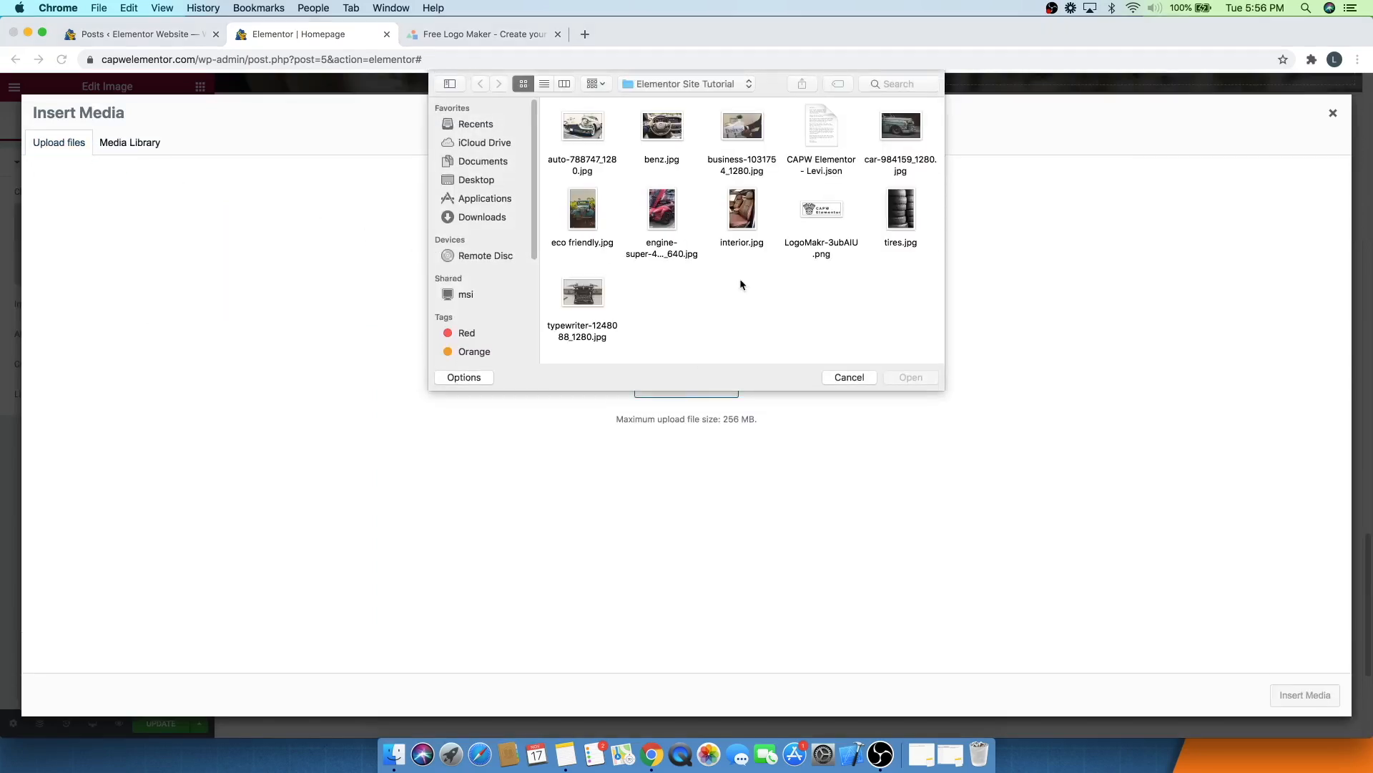
click(742, 141)
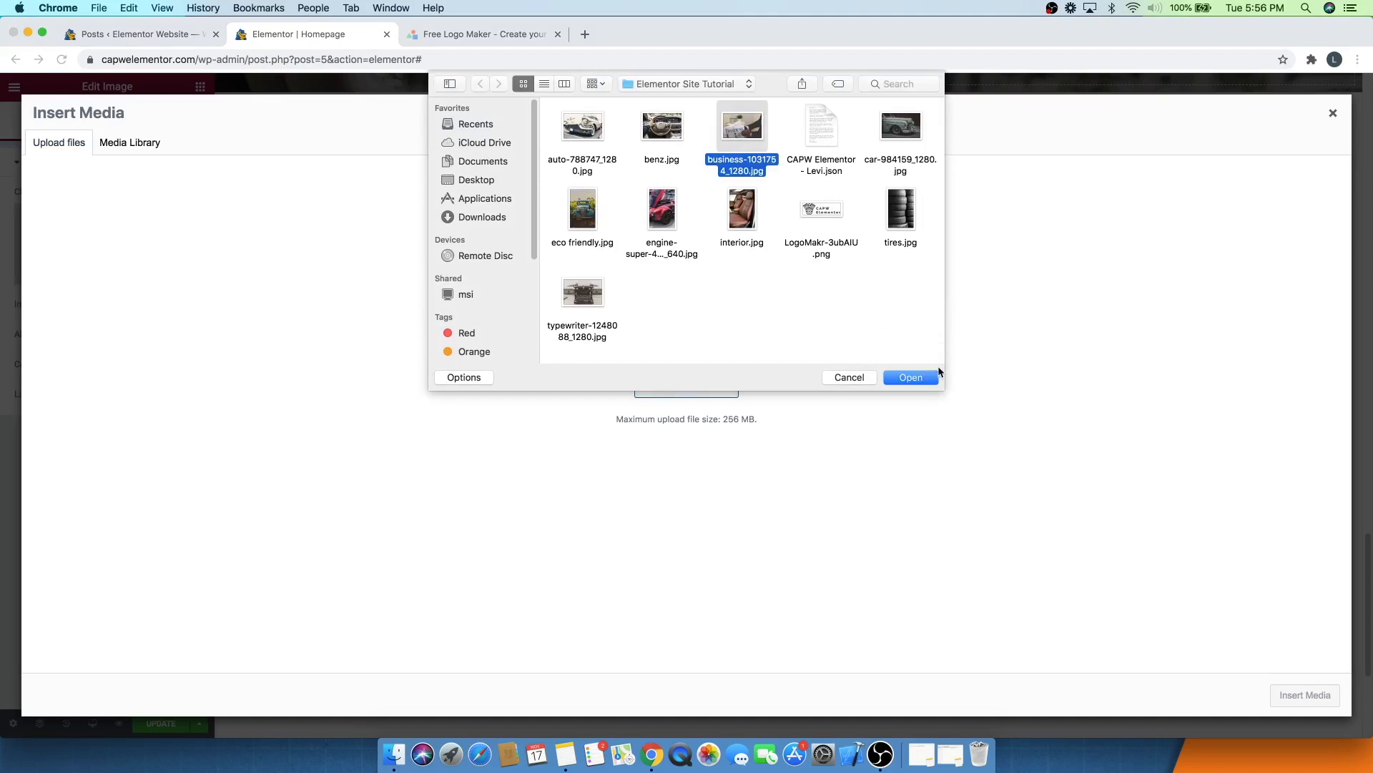
click(923, 384)
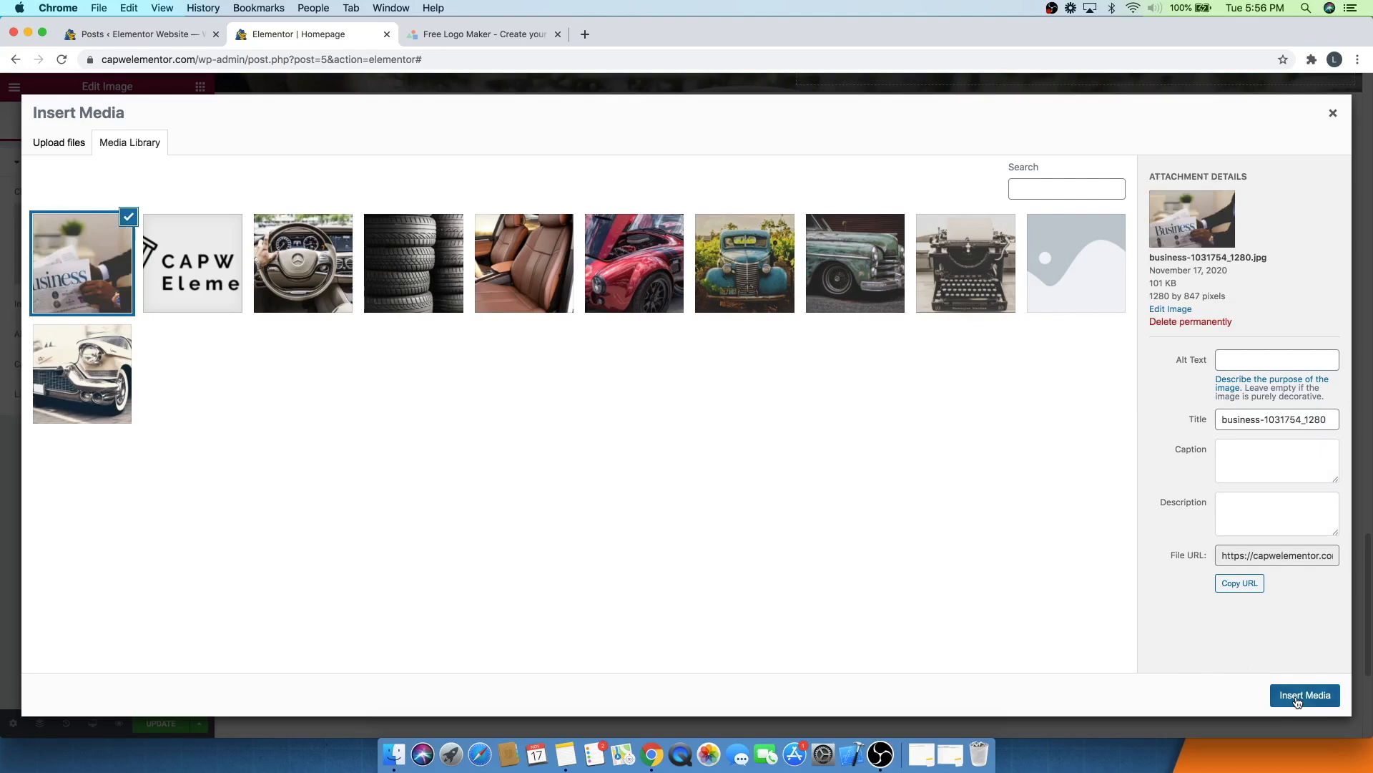
click(1297, 697)
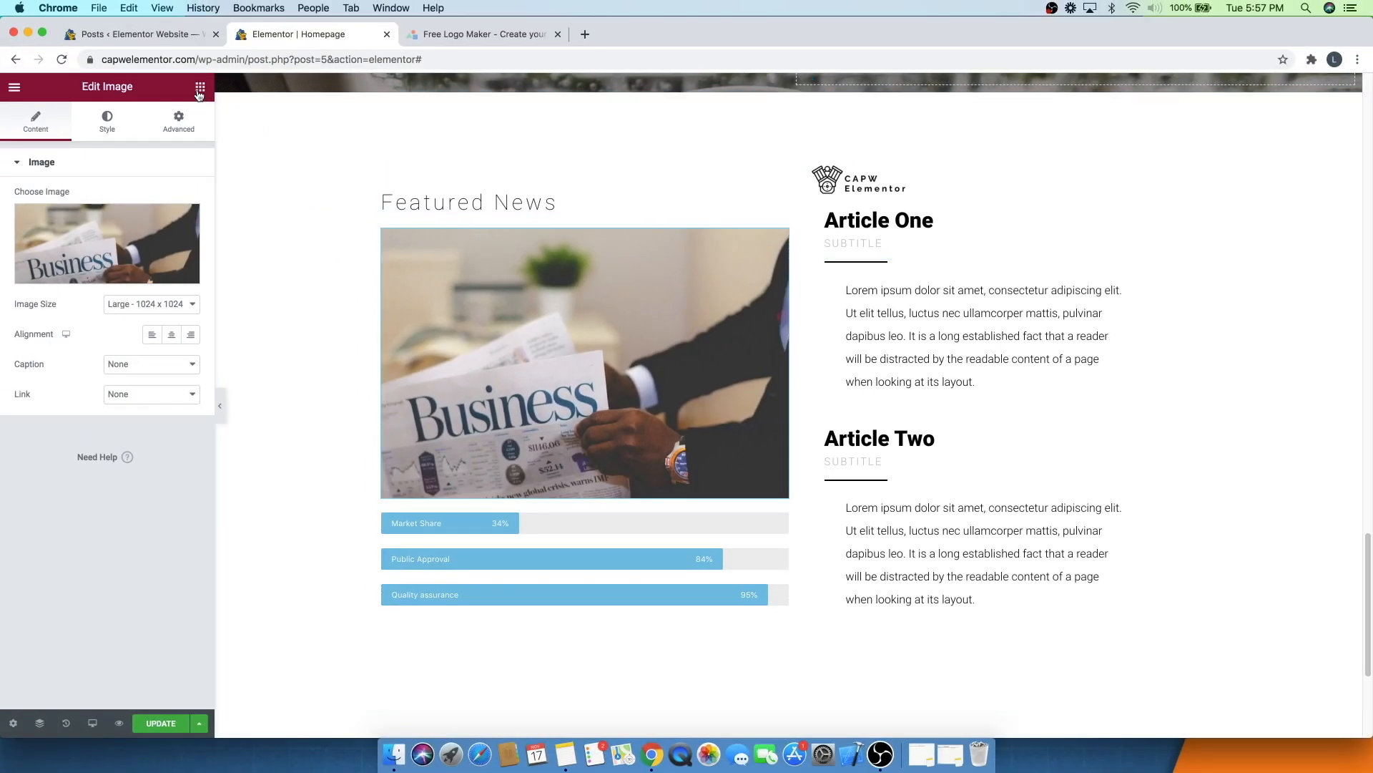
- Open the Elementor widgets panel
click(199, 87)
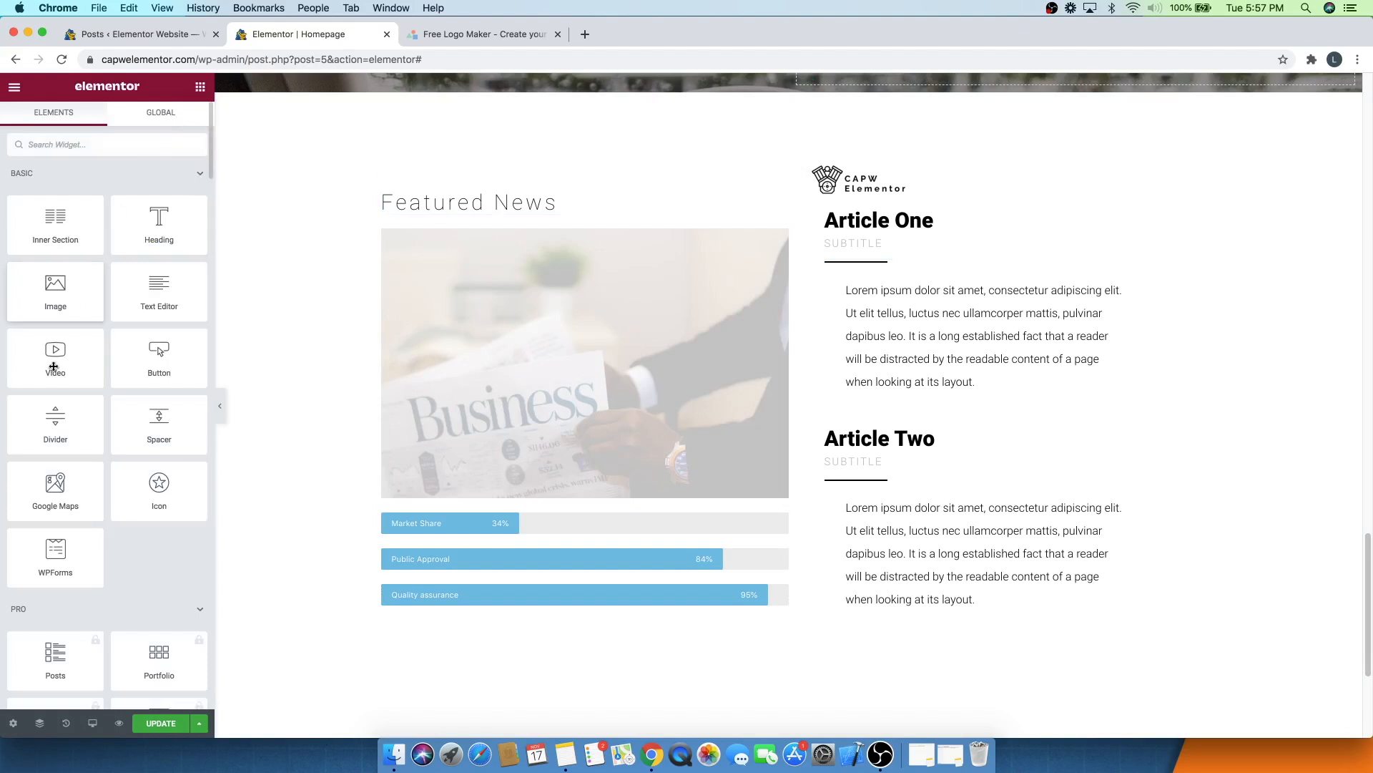
- Add a divider below Article One's subtitle, set its width to 17 and align it left
drag(50, 435, 863, 284)
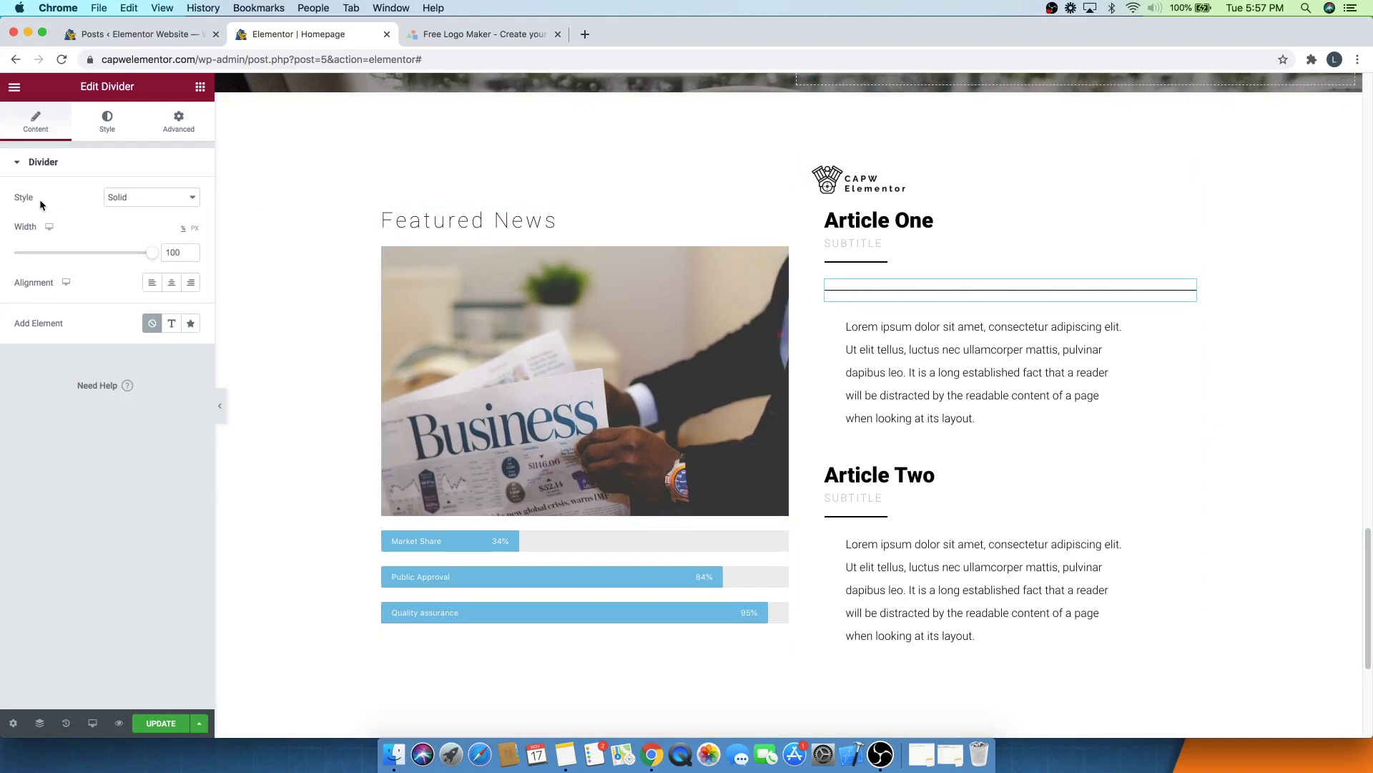
click(106, 199)
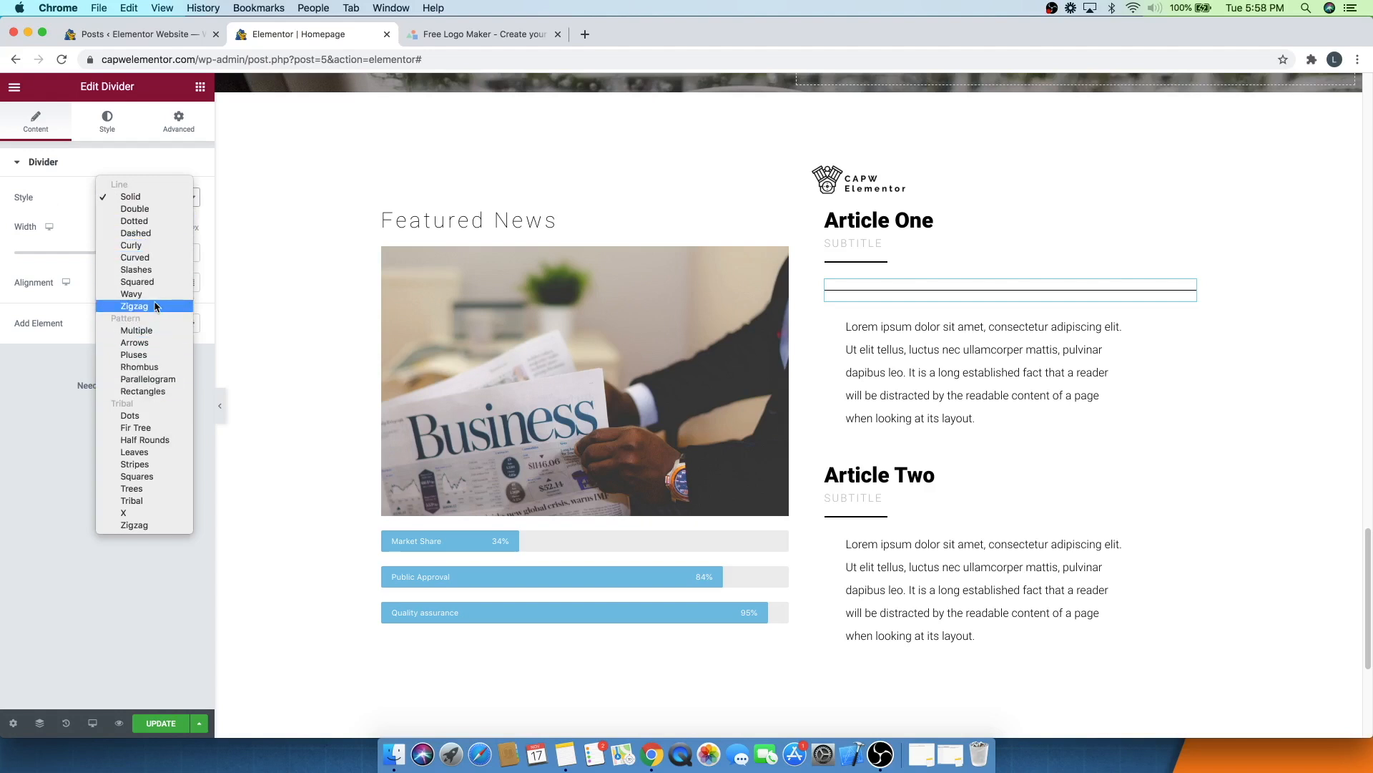
click(128, 203)
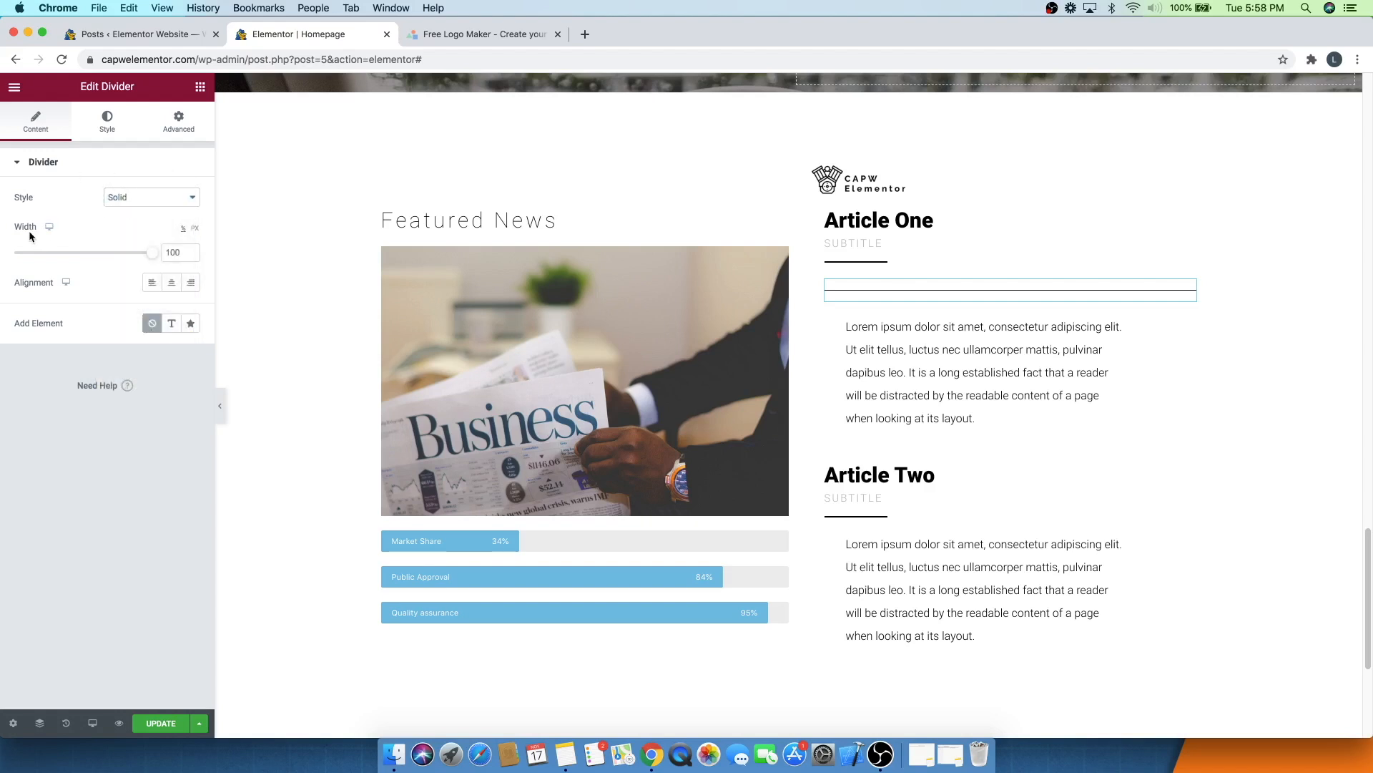
drag(151, 256, 39, 247)
click(172, 284)
click(190, 284)
click(152, 284)
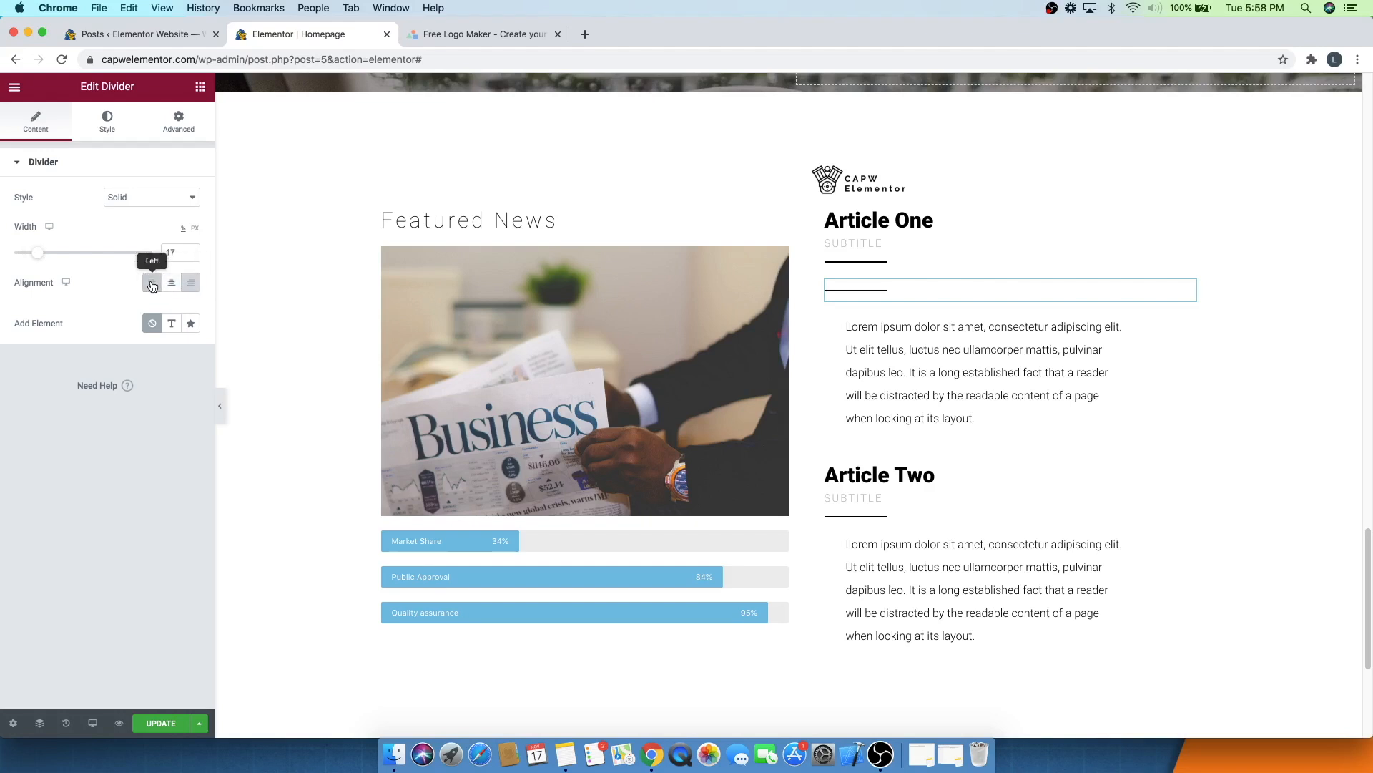
- Try a red colour for the divider and undo it
click(107, 123)
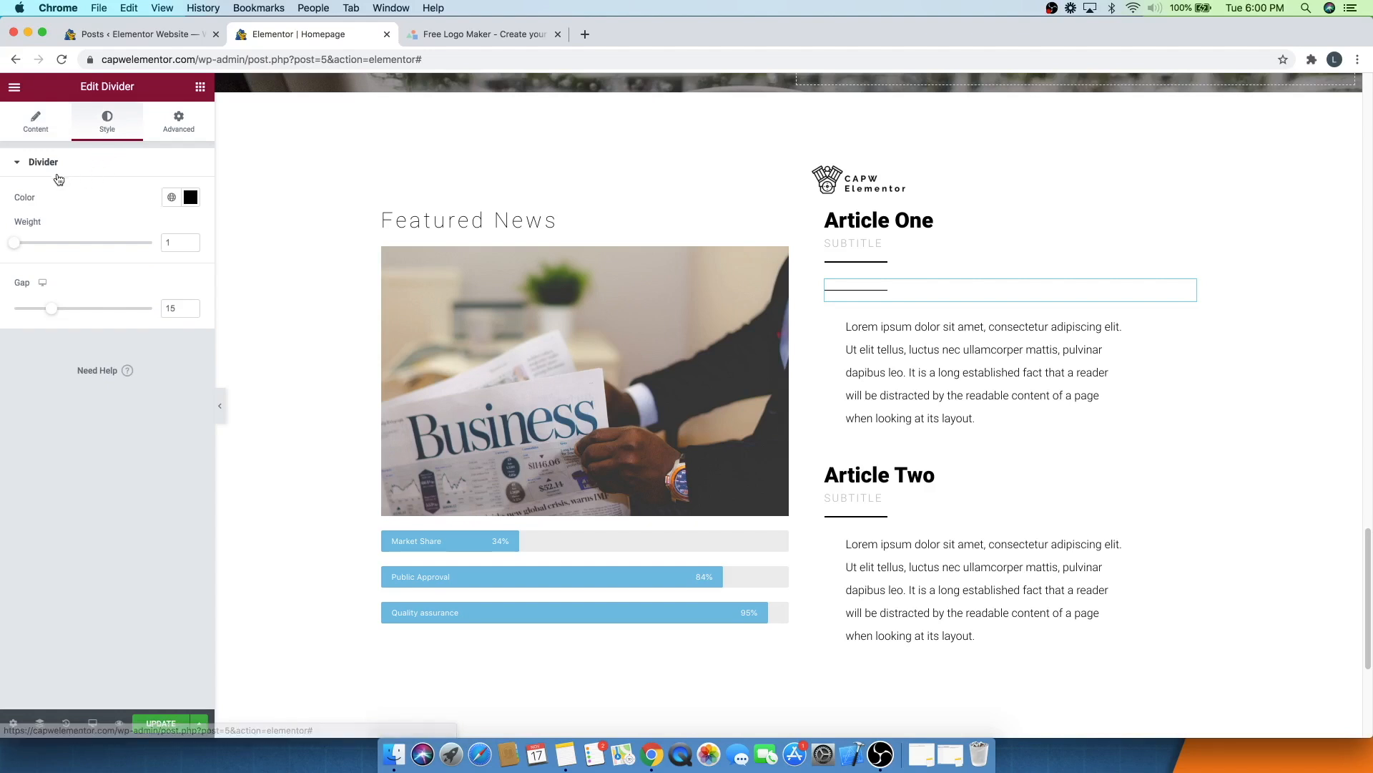
click(196, 200)
drag(171, 279, 184, 258)
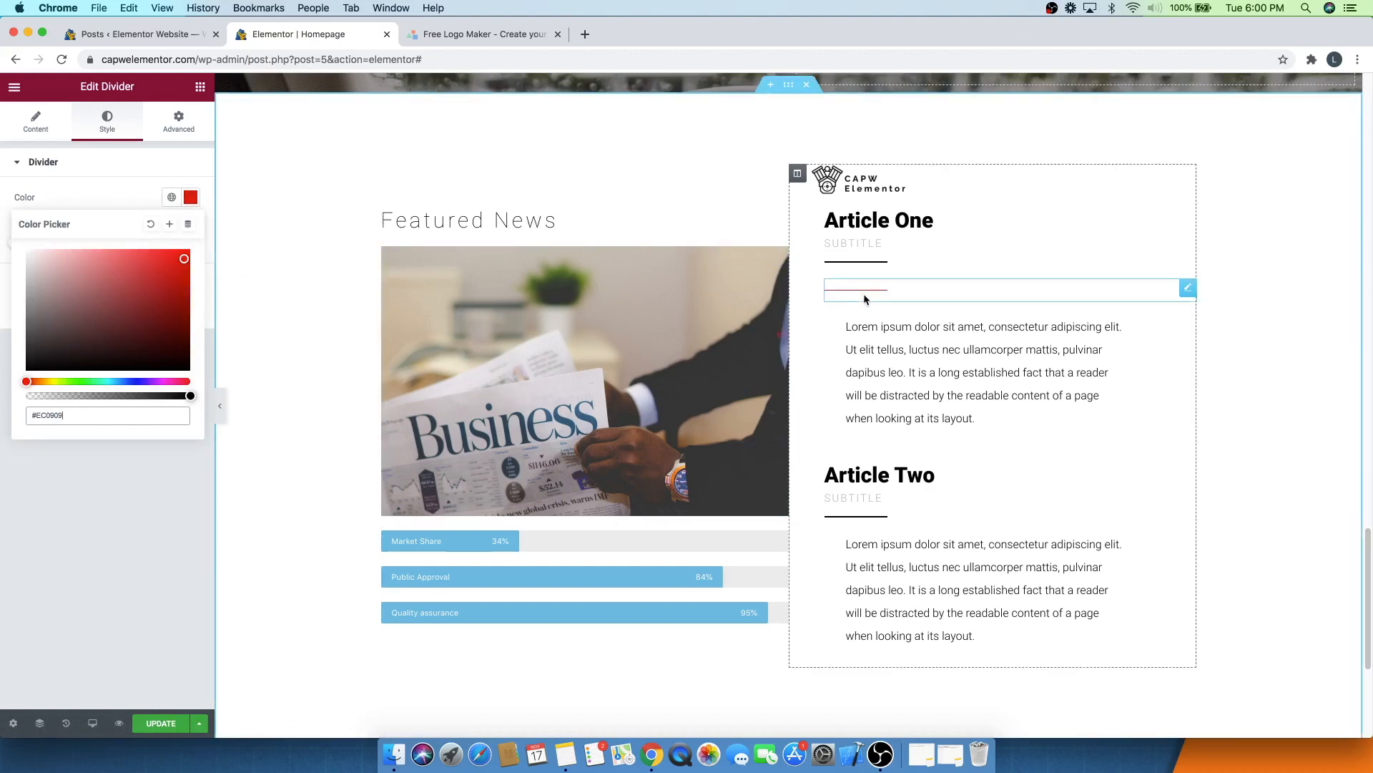
click(131, 206)
key(super+z)
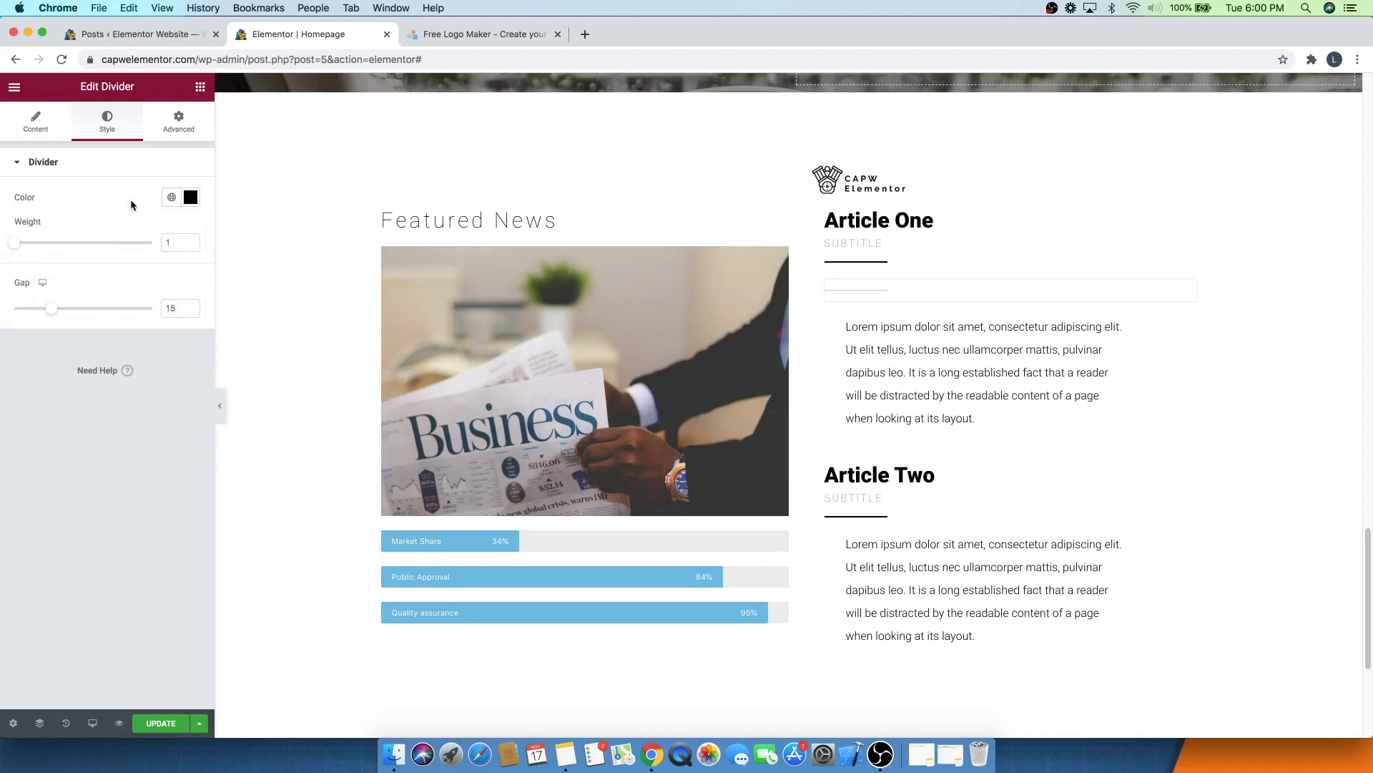
- Set the divider's weight to 2.2 and its gap to 38
drag(14, 243, 96, 244)
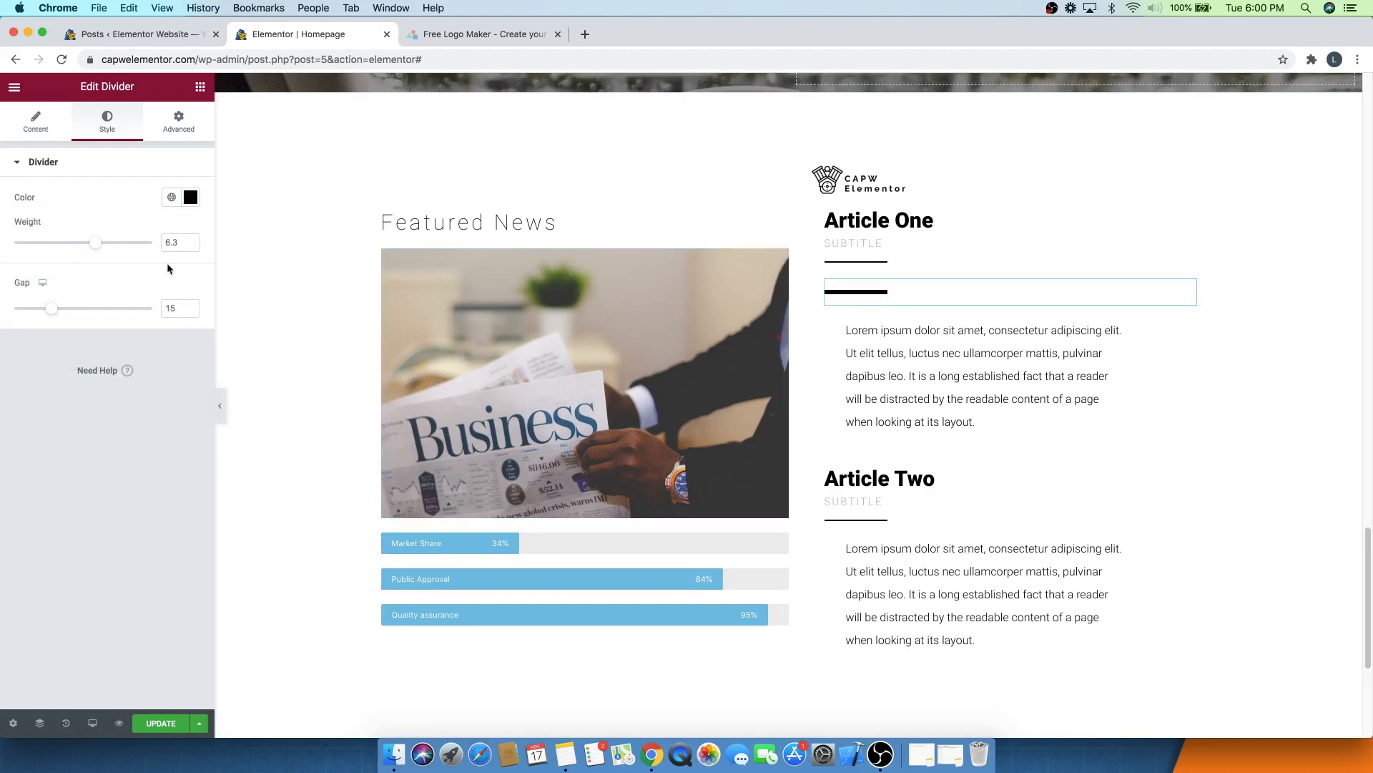
drag(97, 244, 41, 246)
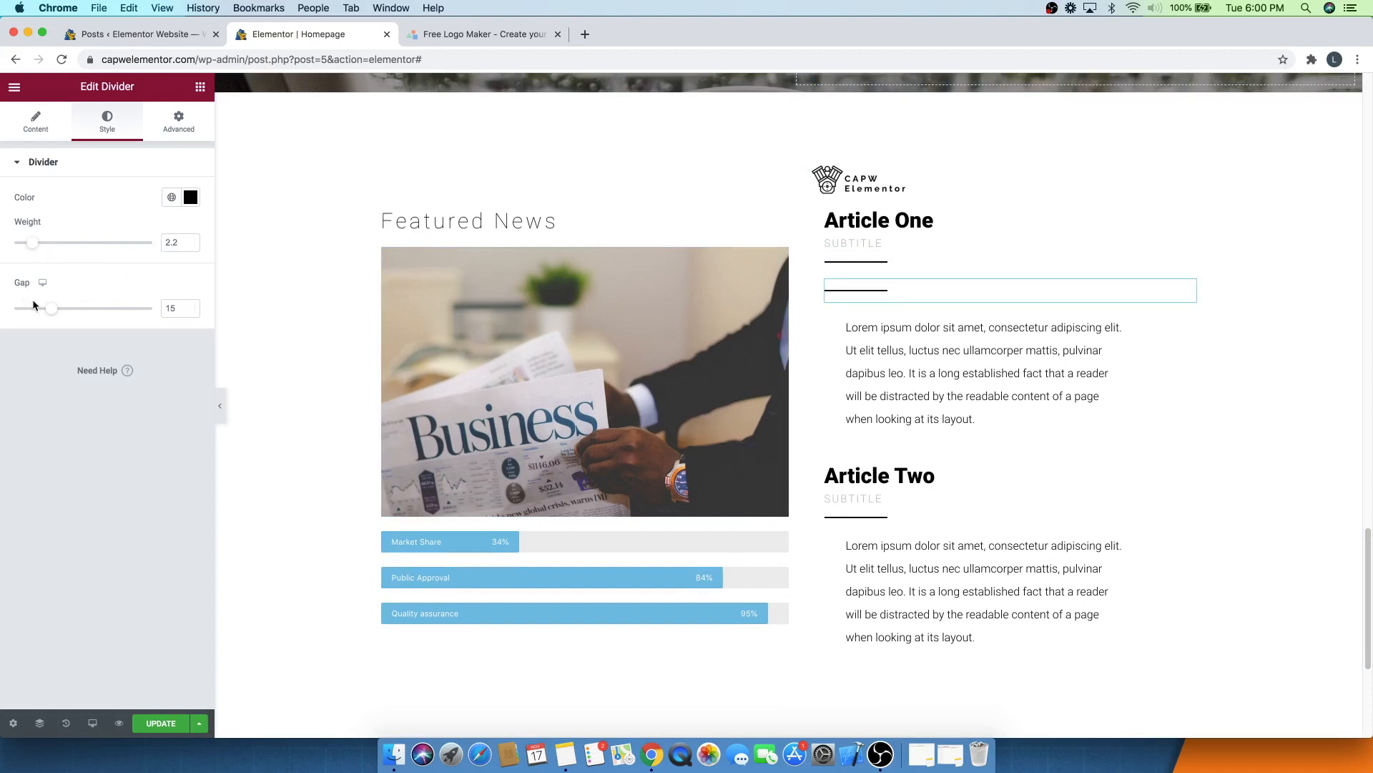
drag(69, 315, 118, 309)
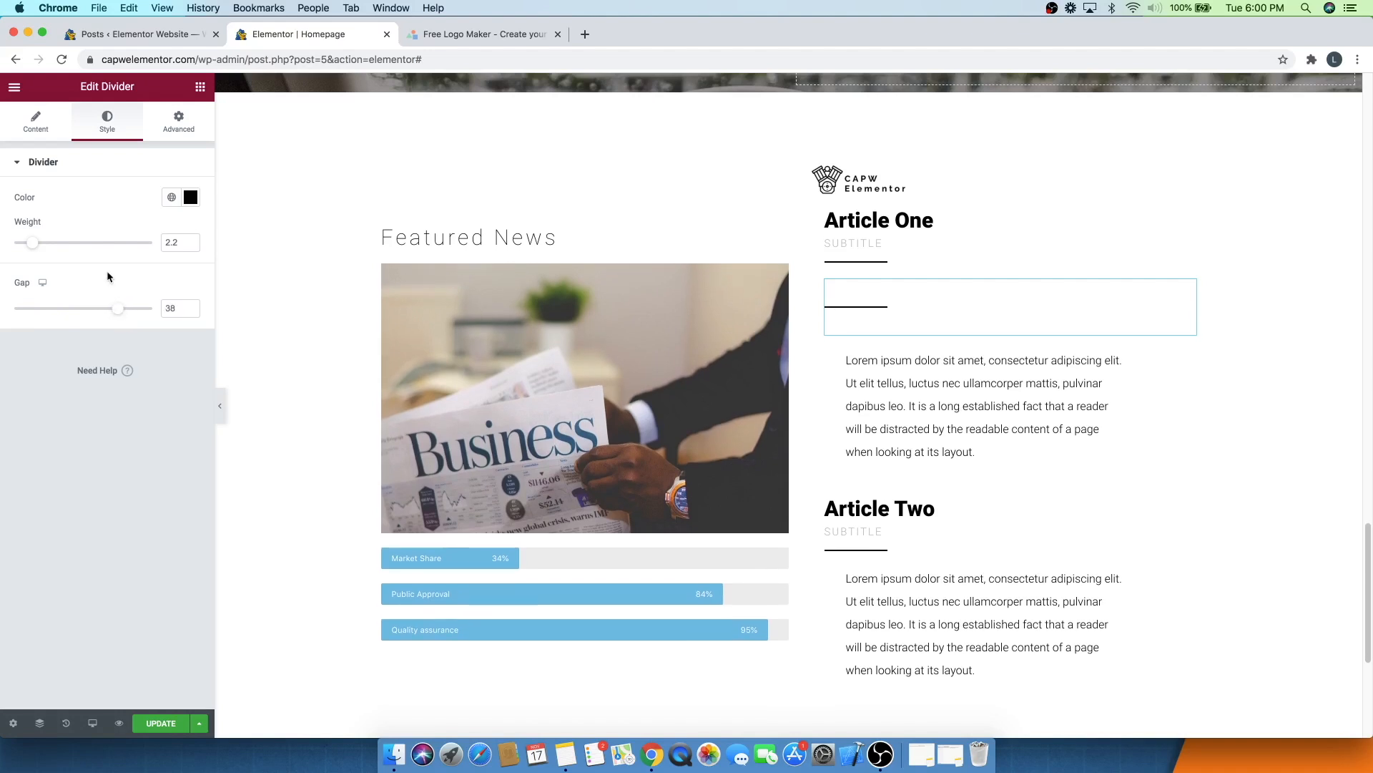
- Undo the gap change and delete the divider
key(super+z)
key(super+z)
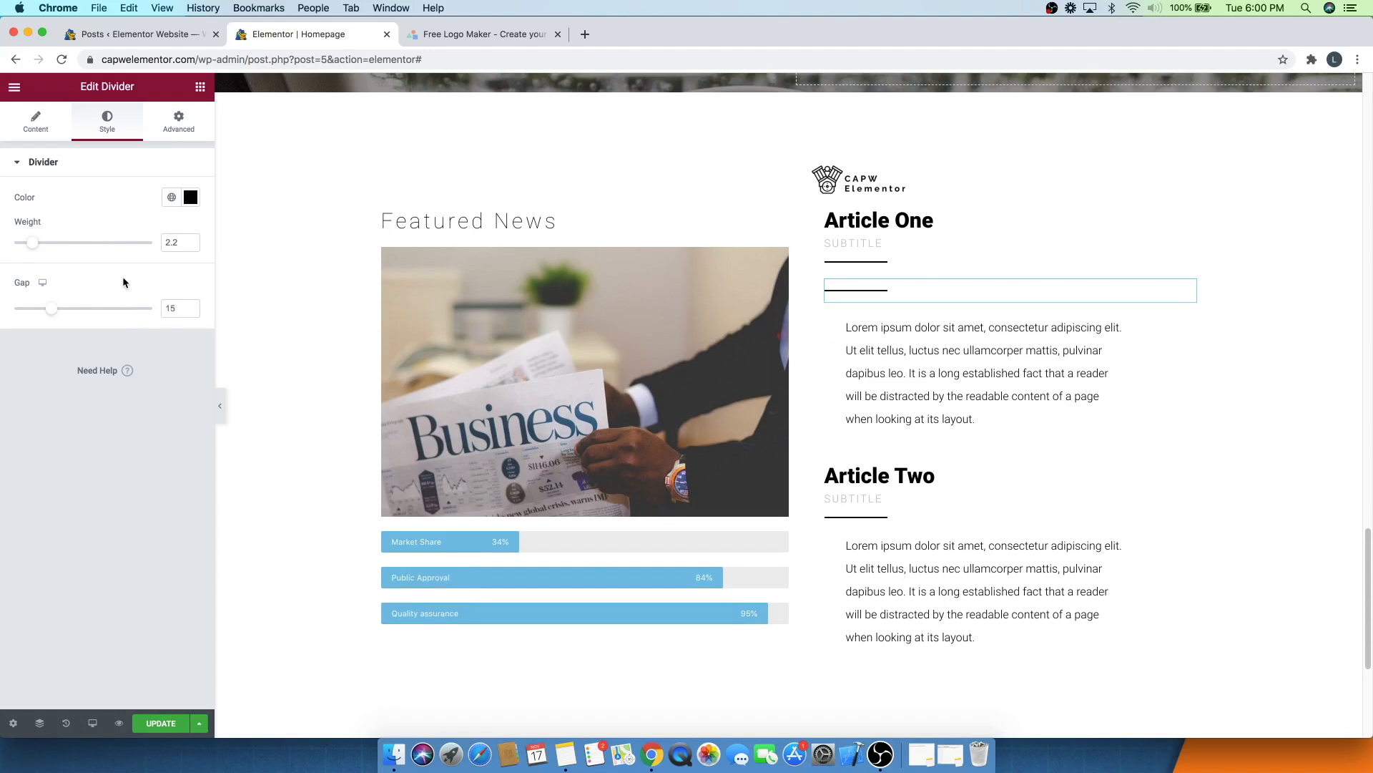
right_click(1188, 291)
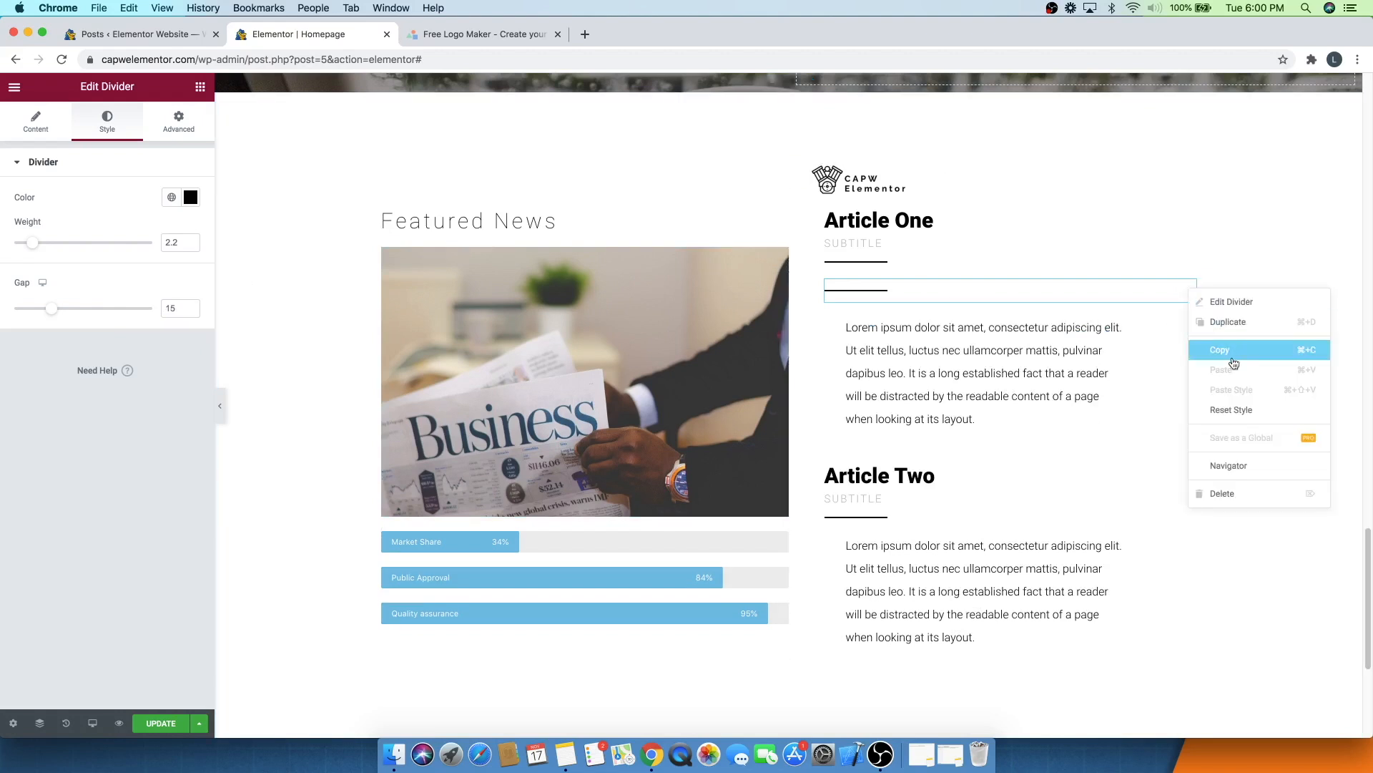
click(1219, 495)
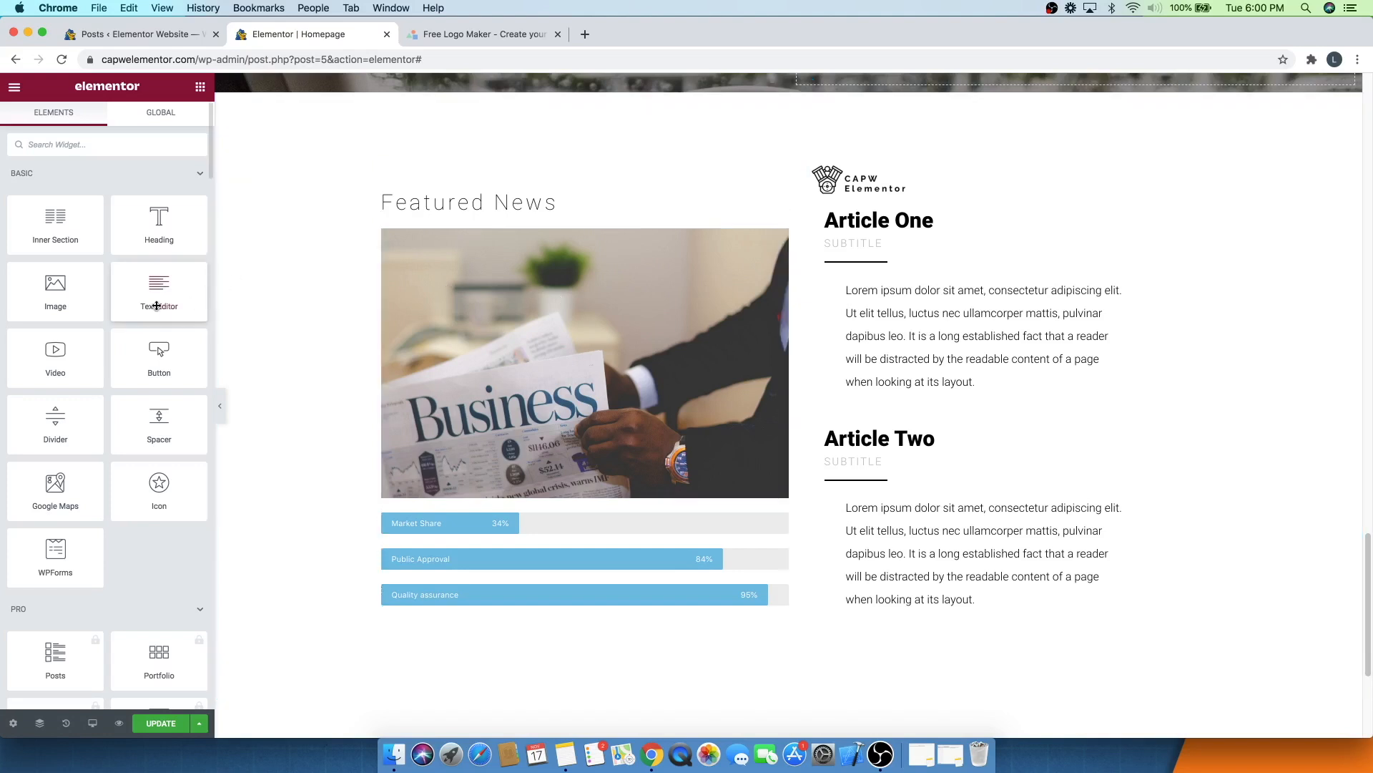
- Add a Text Editor widget below Article One's text and delete it again
drag(153, 292, 950, 396)
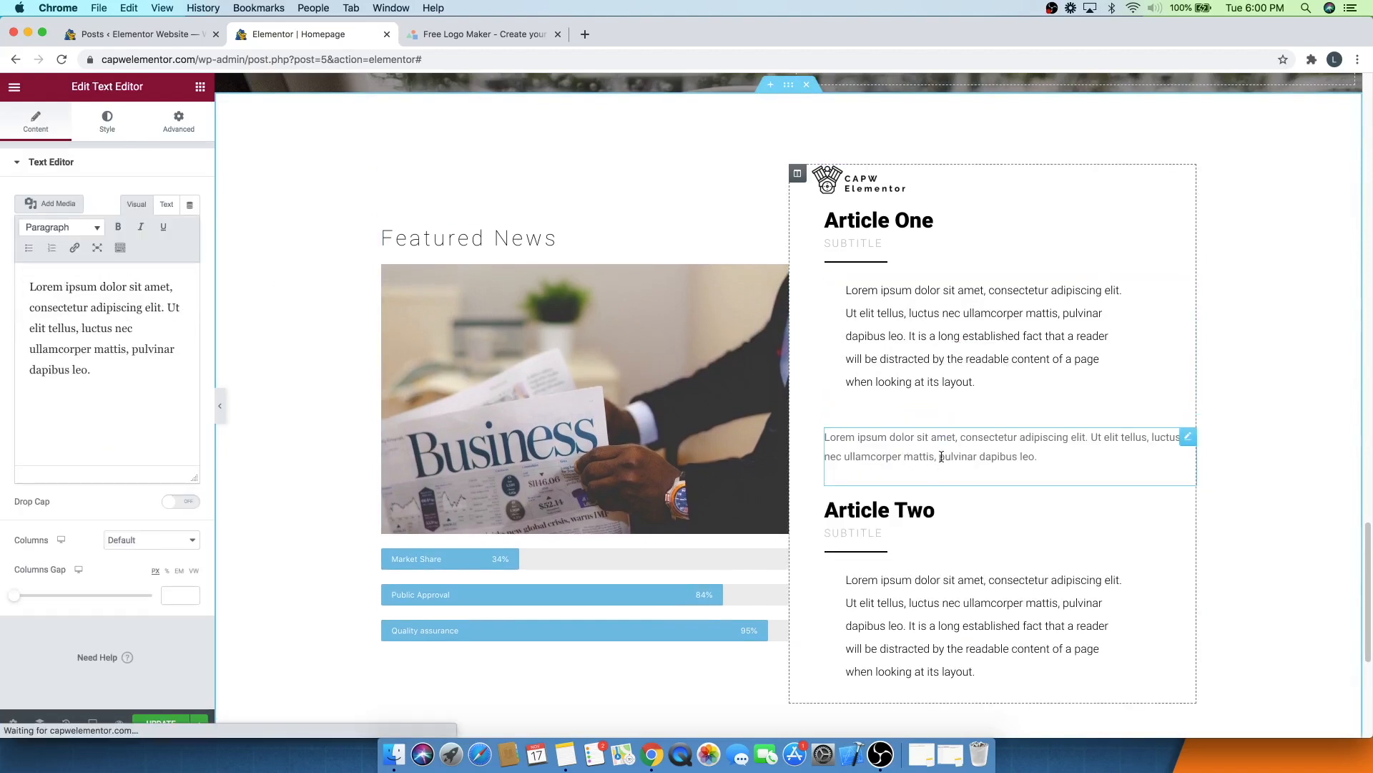
right_click(1187, 440)
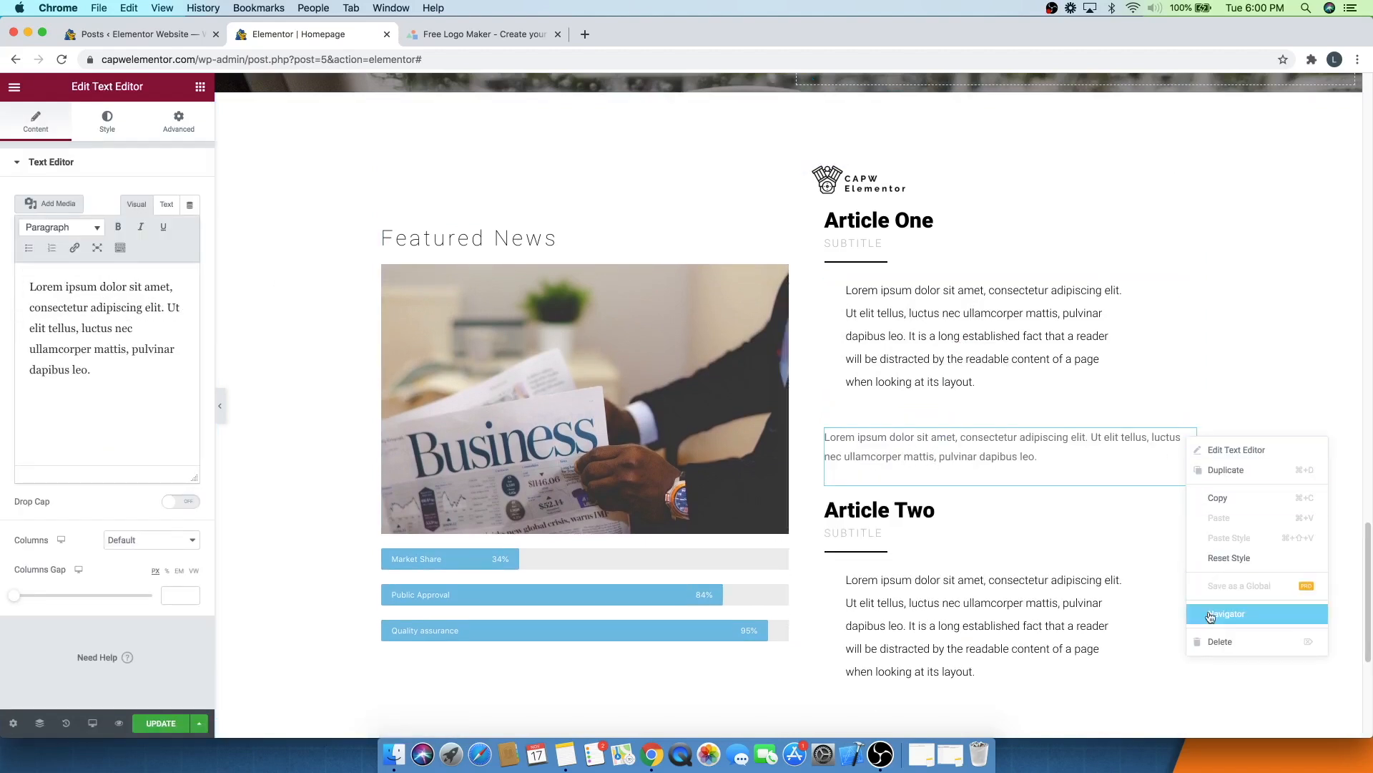
click(1210, 642)
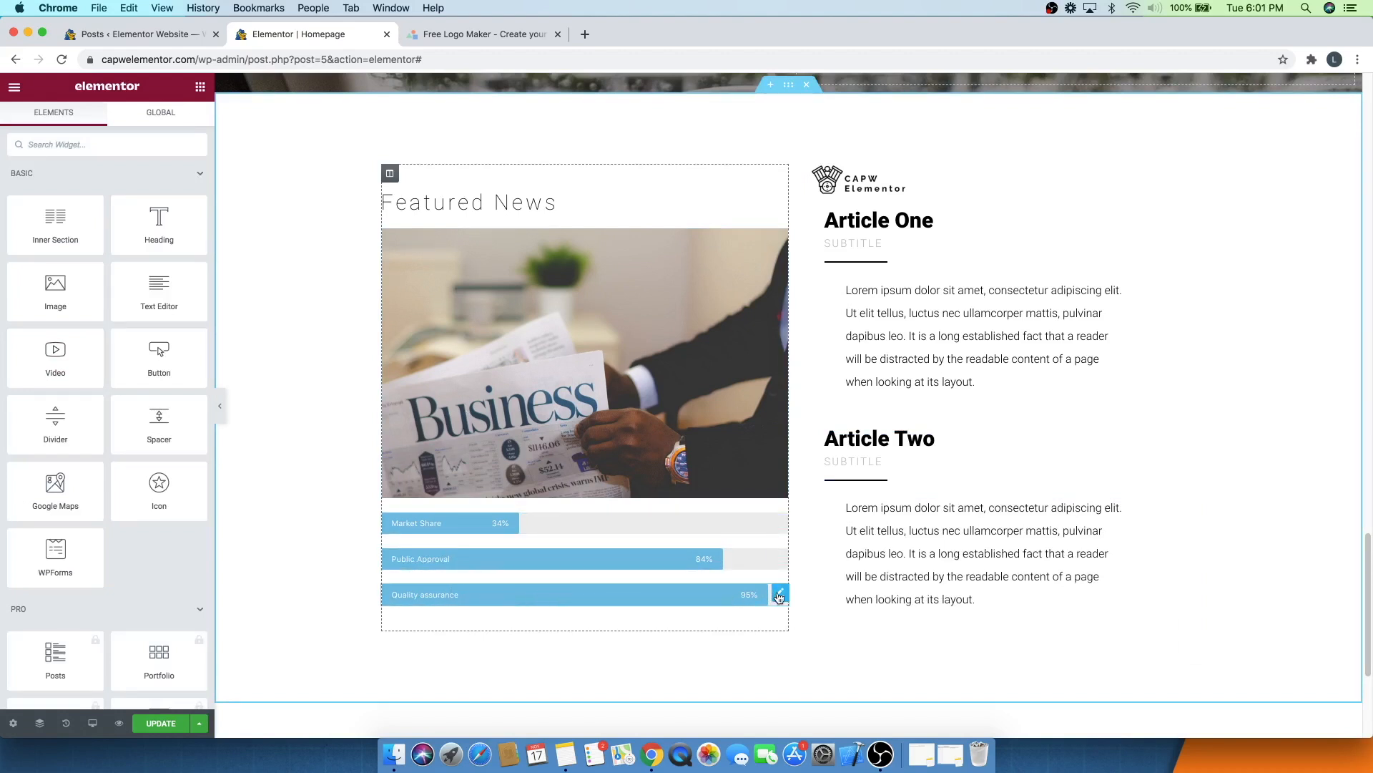
- Add a Progress Bar widget below the Quality assurance bar in the Featured News column
click(779, 595)
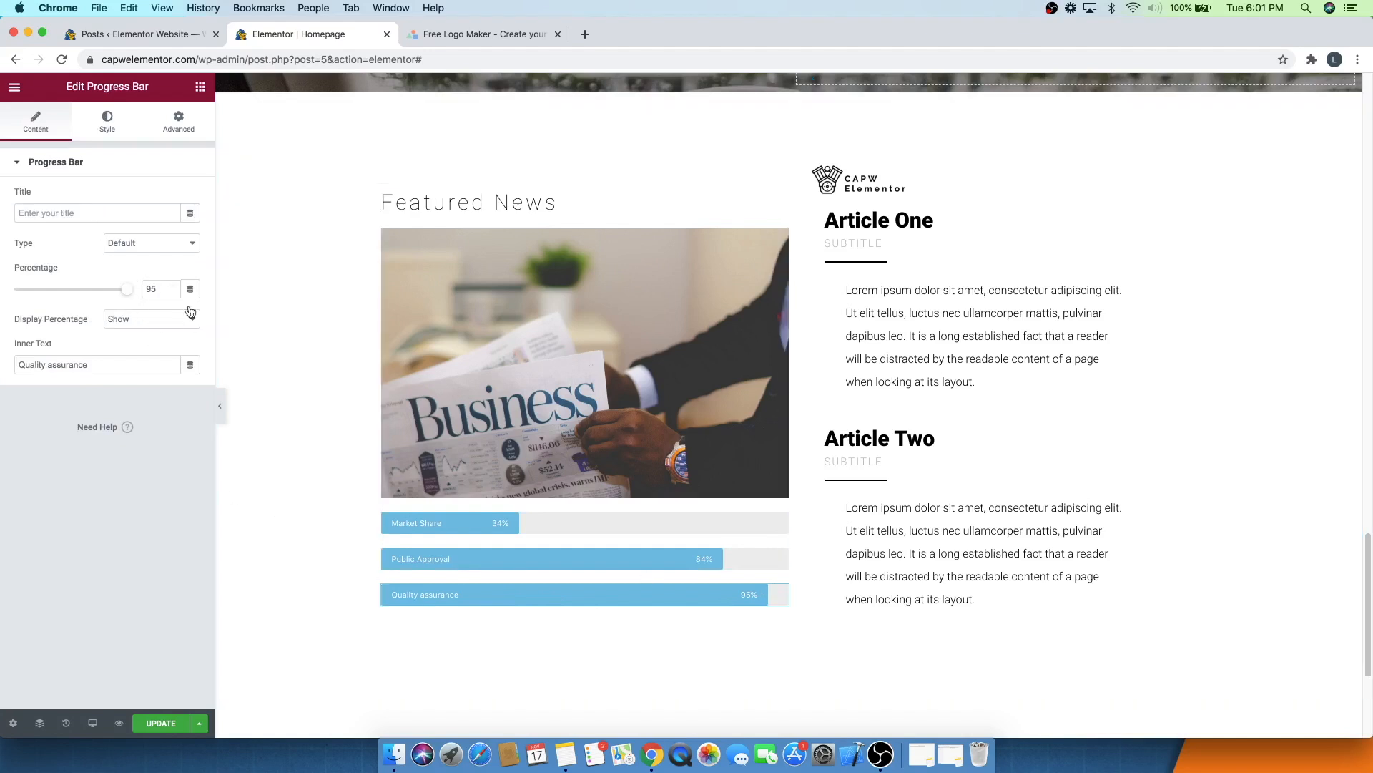
click(199, 86)
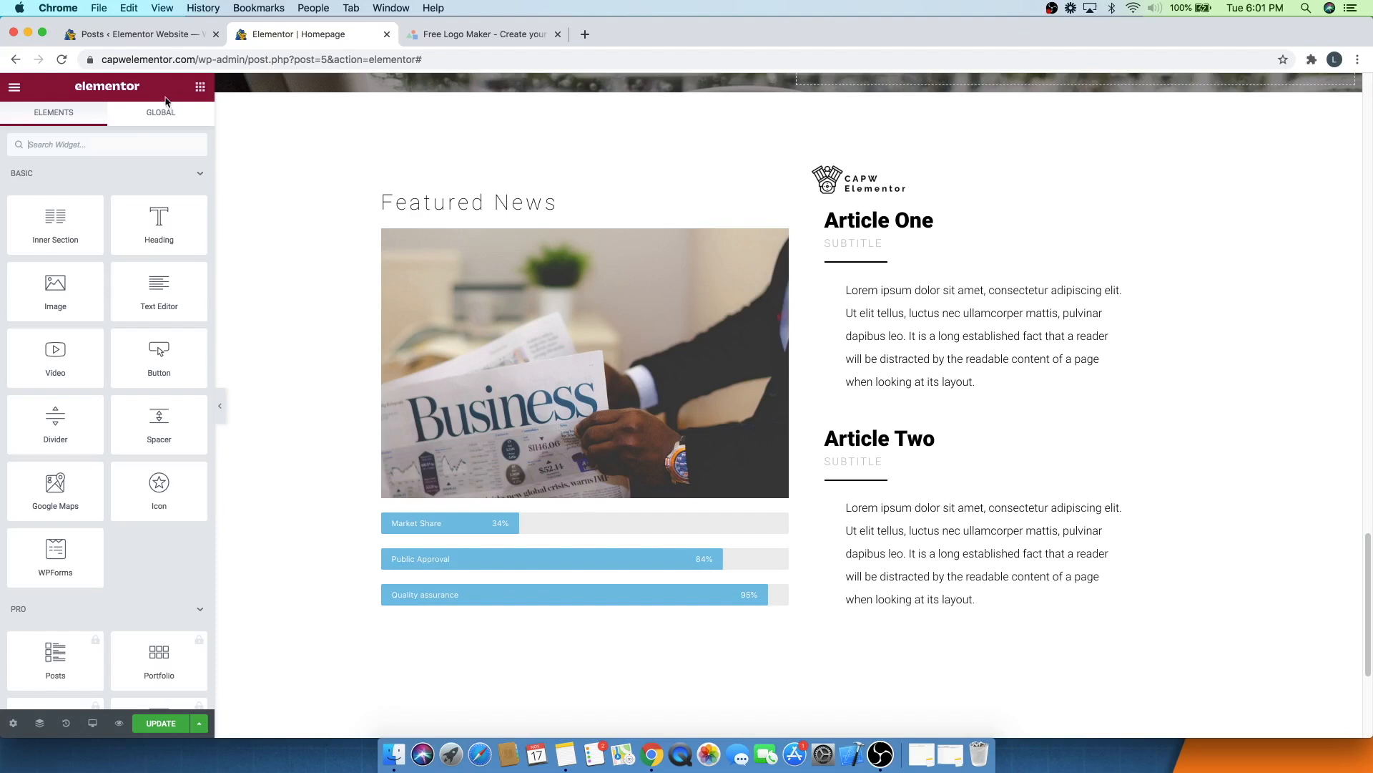
click(89, 147)
text(progress)
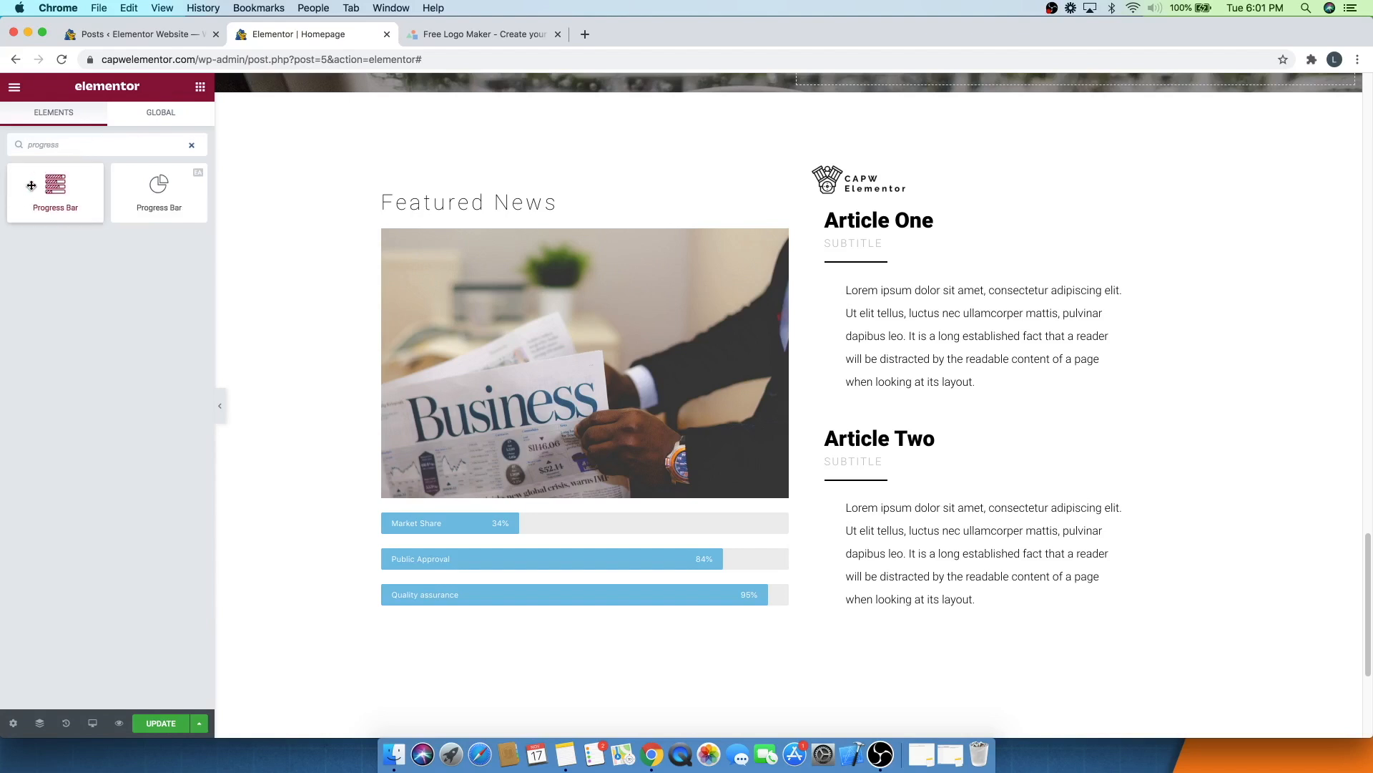
drag(55, 198, 538, 609)
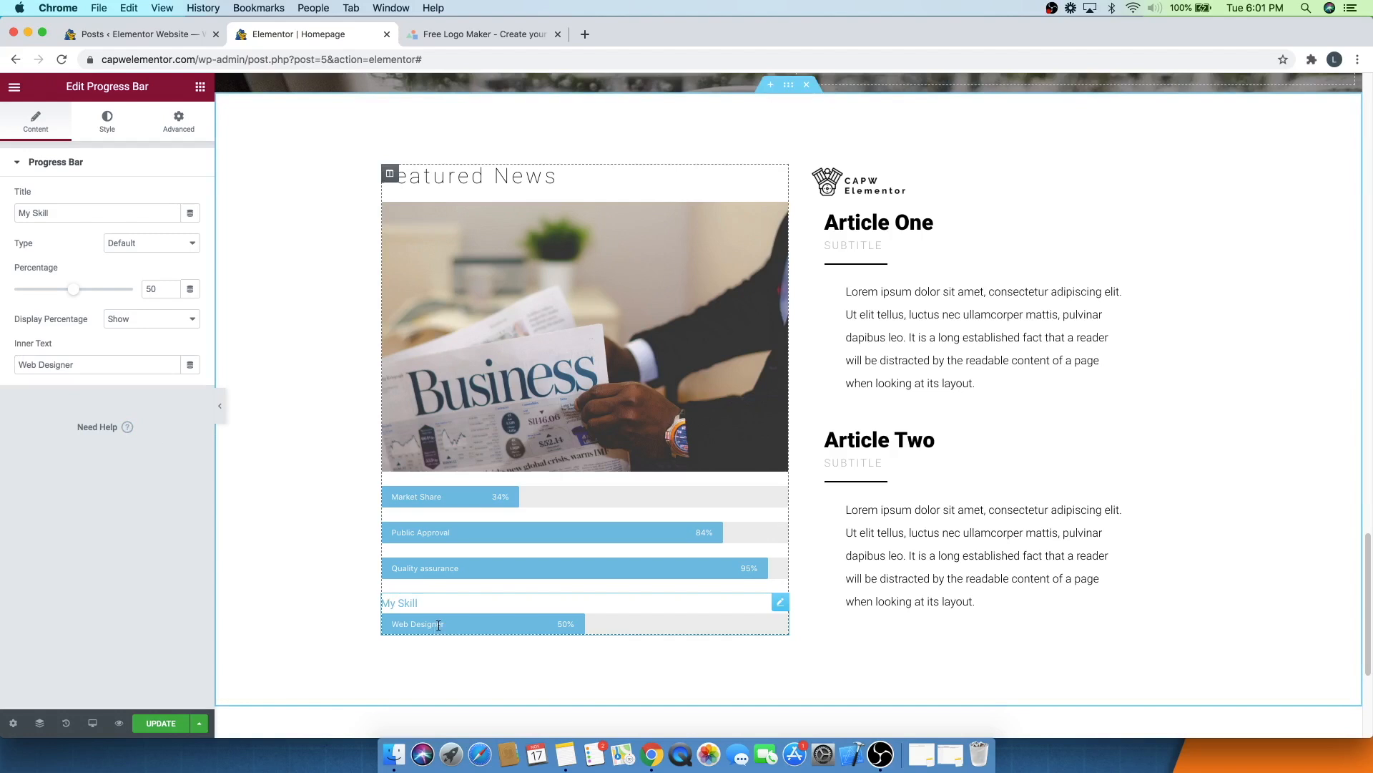
- Clear the new progress bar's title and set its inner text to Stock Prices
triple_click(53, 215)
key(BackSpace)
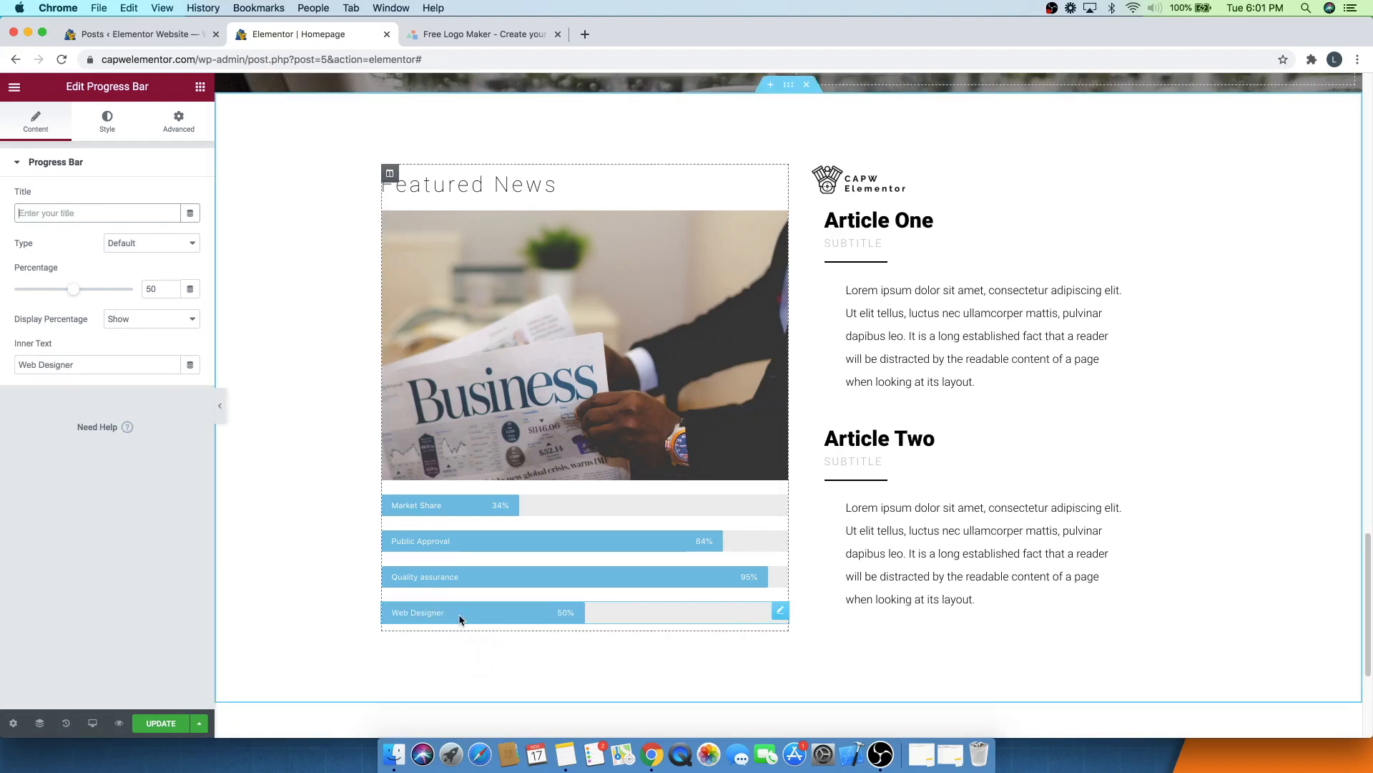
triple_click(83, 366)
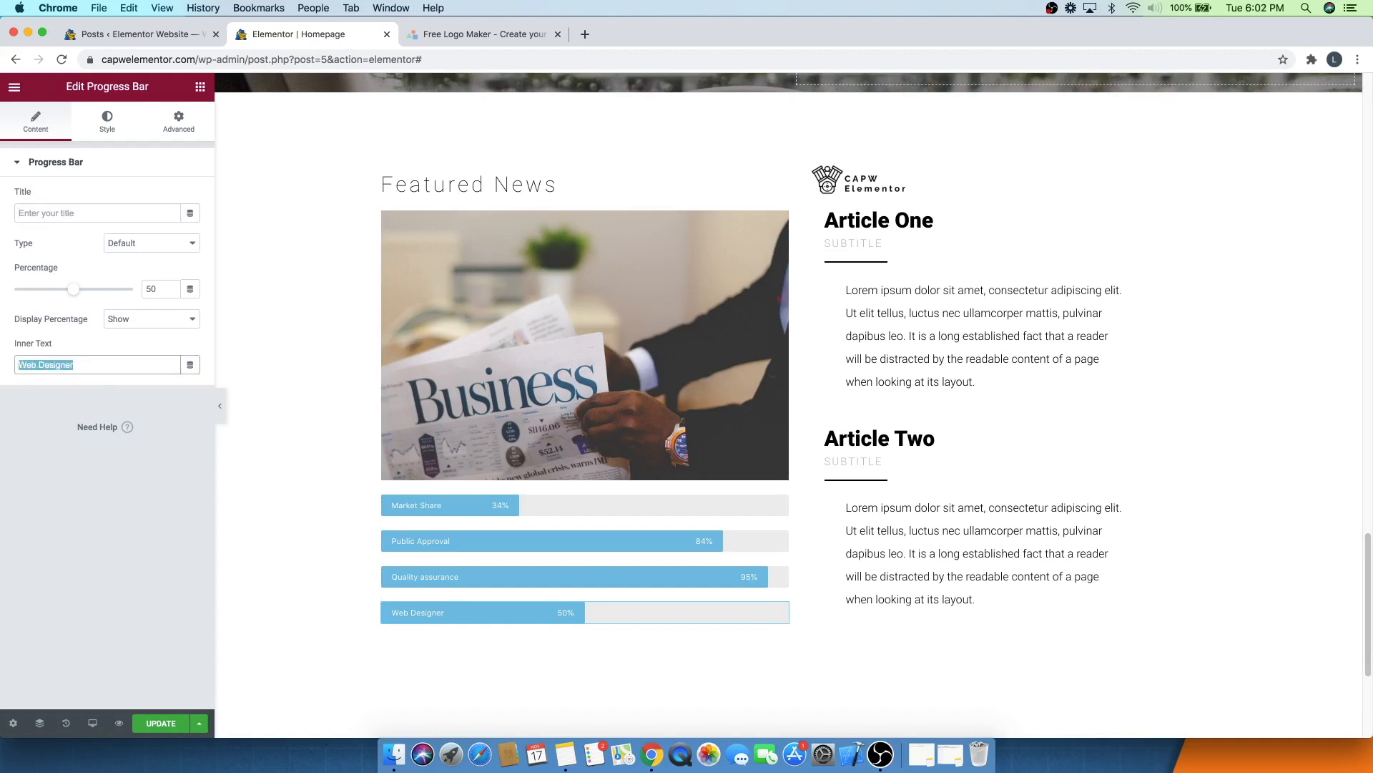
text(Stock)
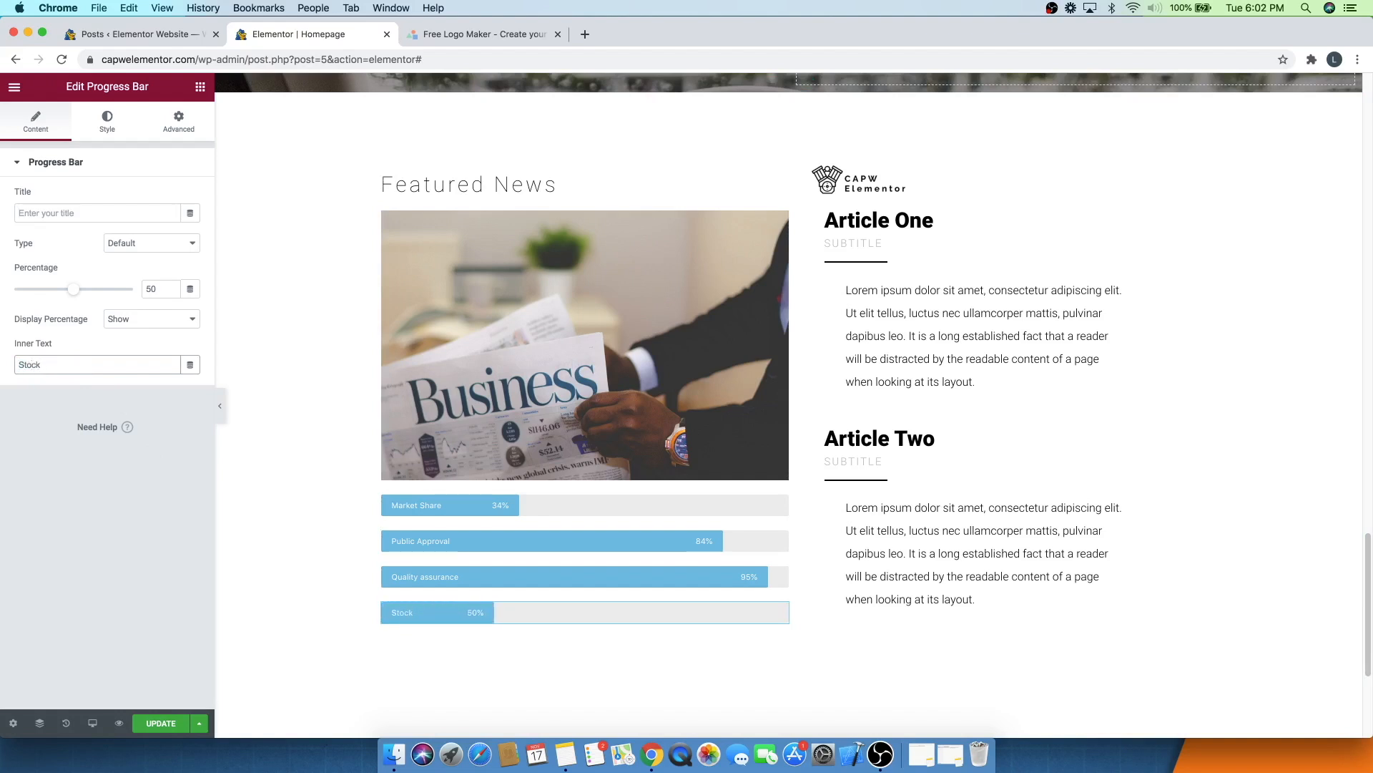
text( Prices)
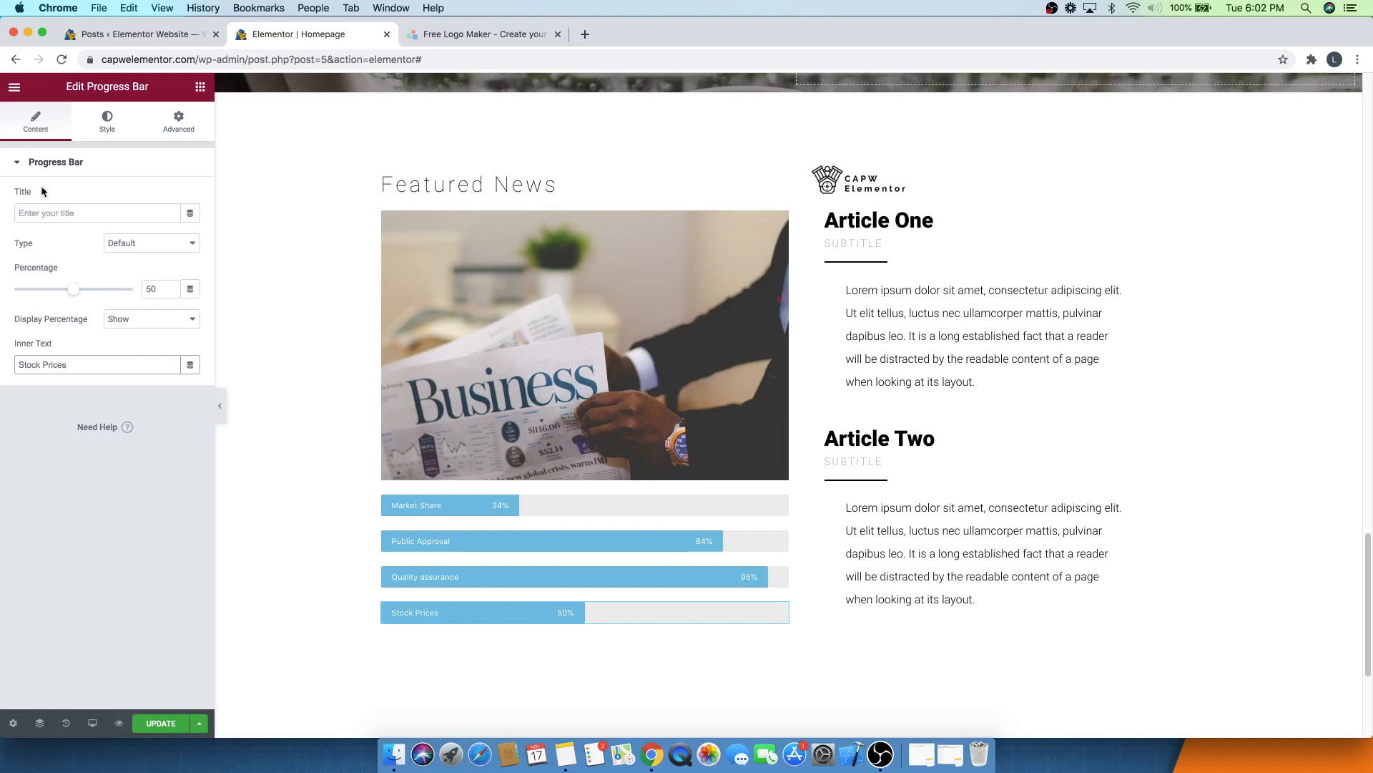
- Set the Stock Prices bar's percentage to 49, keeping the Default type
mouse_move(76, 296)
mouse_down()
mouse_move(110, 294)
mouse_move(54, 291)
mouse_move(73, 291)
mouse_up()
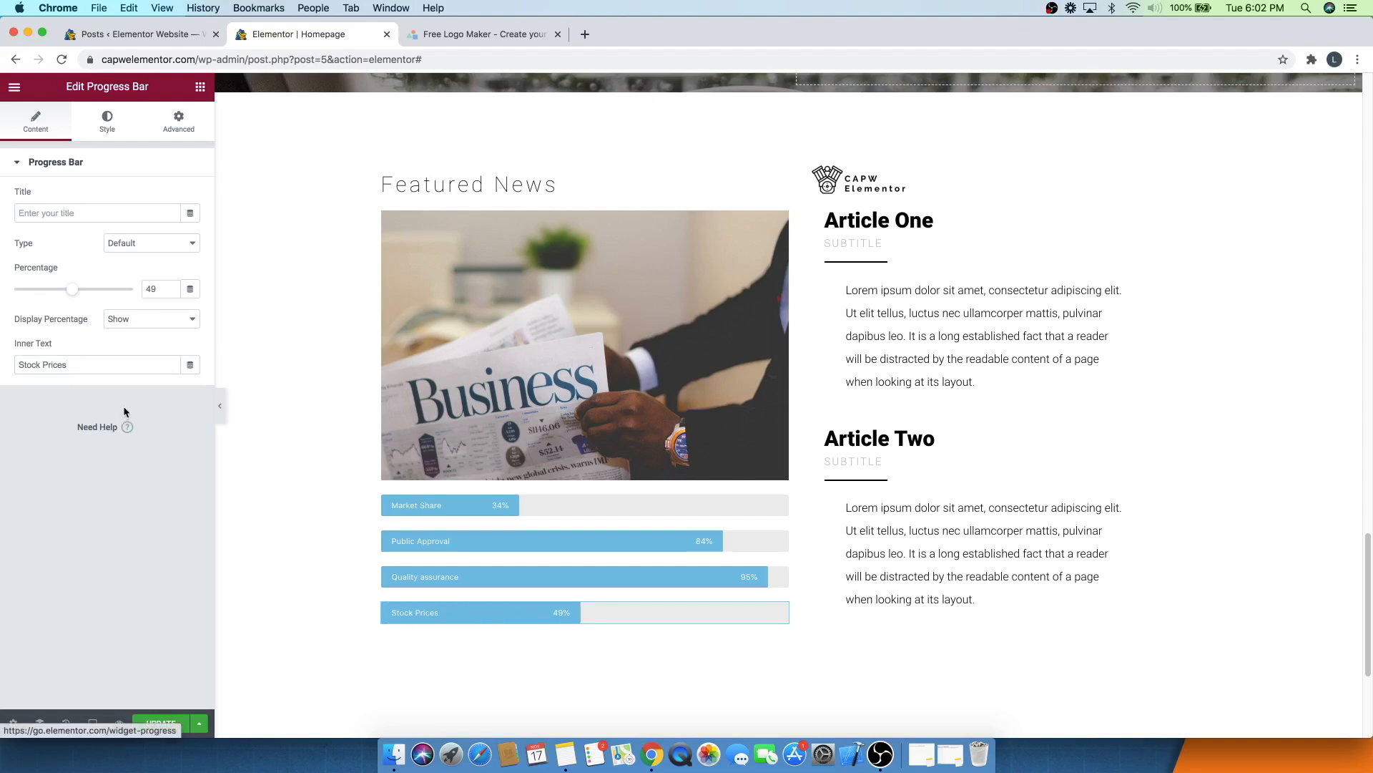
click(122, 247)
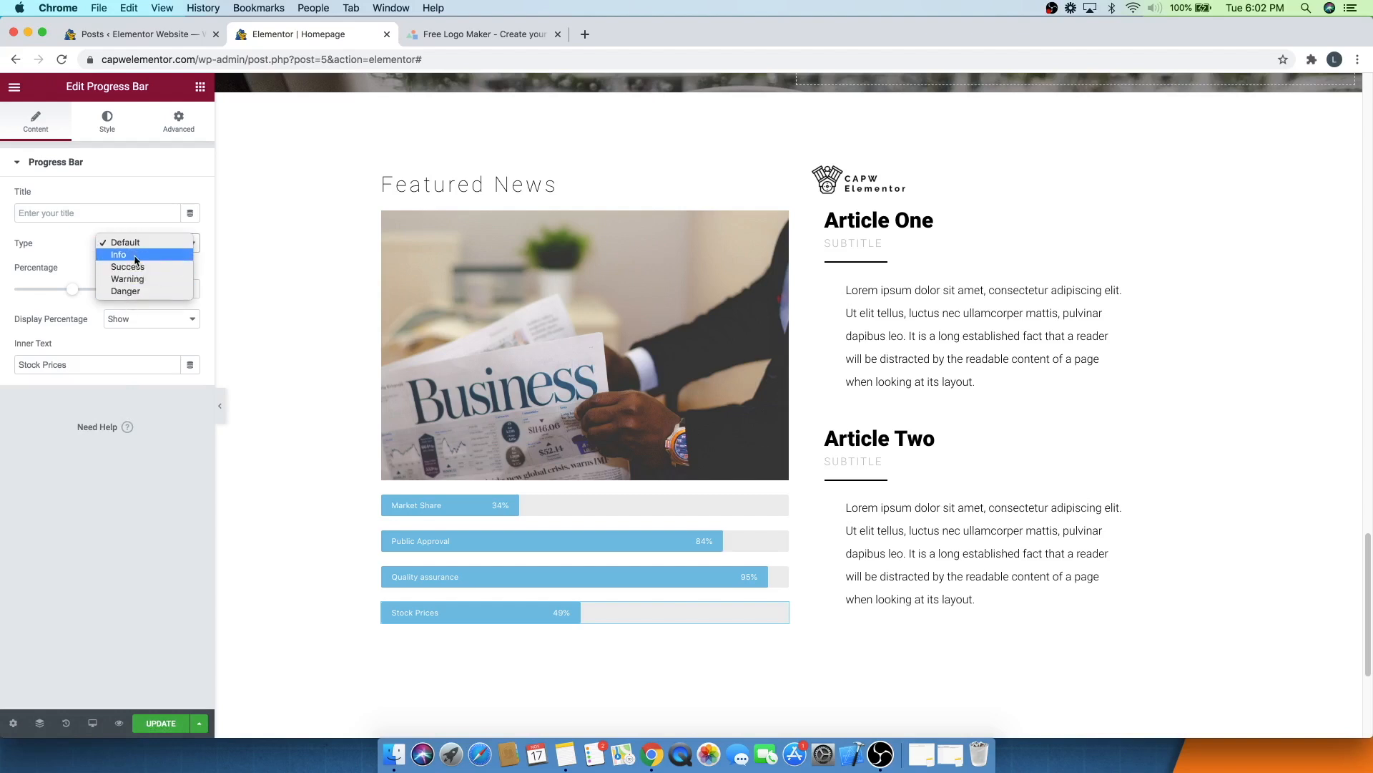
click(84, 240)
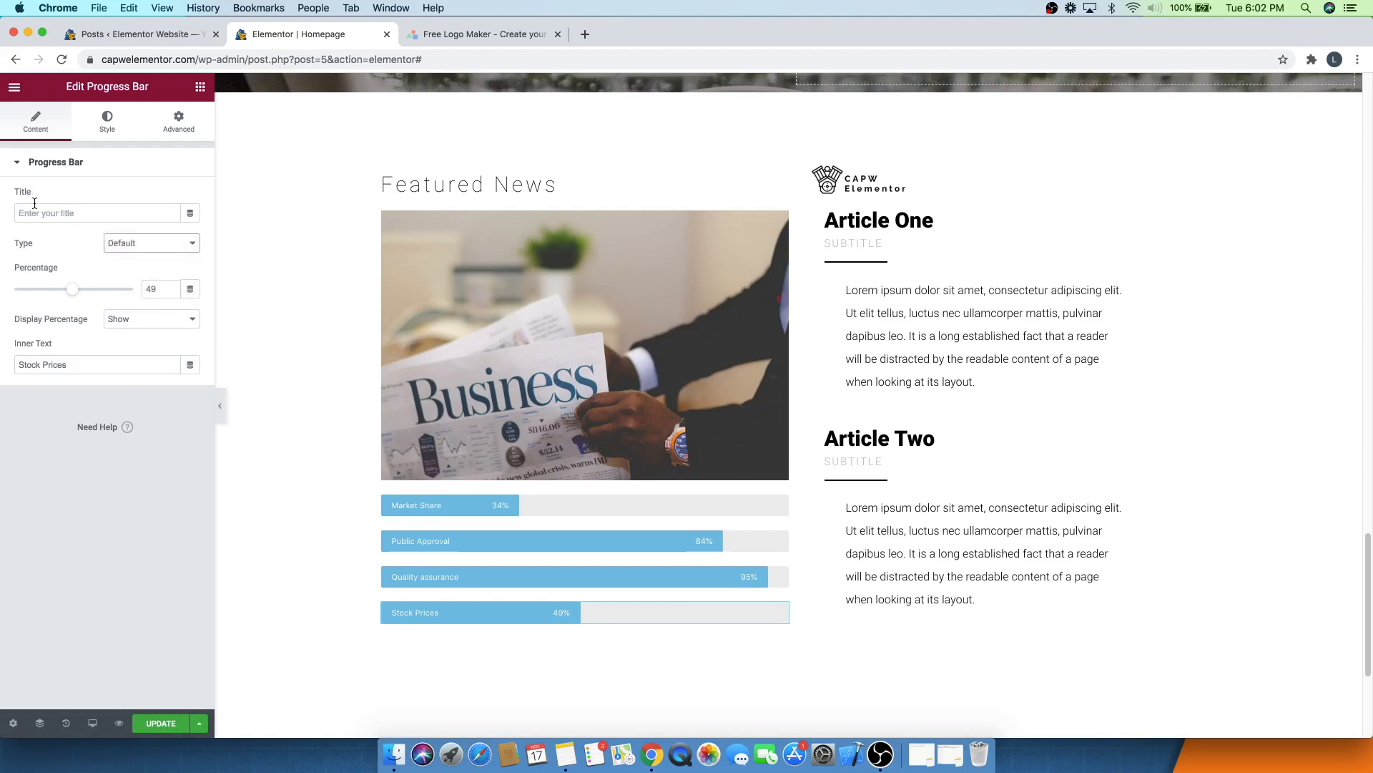
- Try a different fill colour for the Stock Prices bar and undo the colour change
click(107, 126)
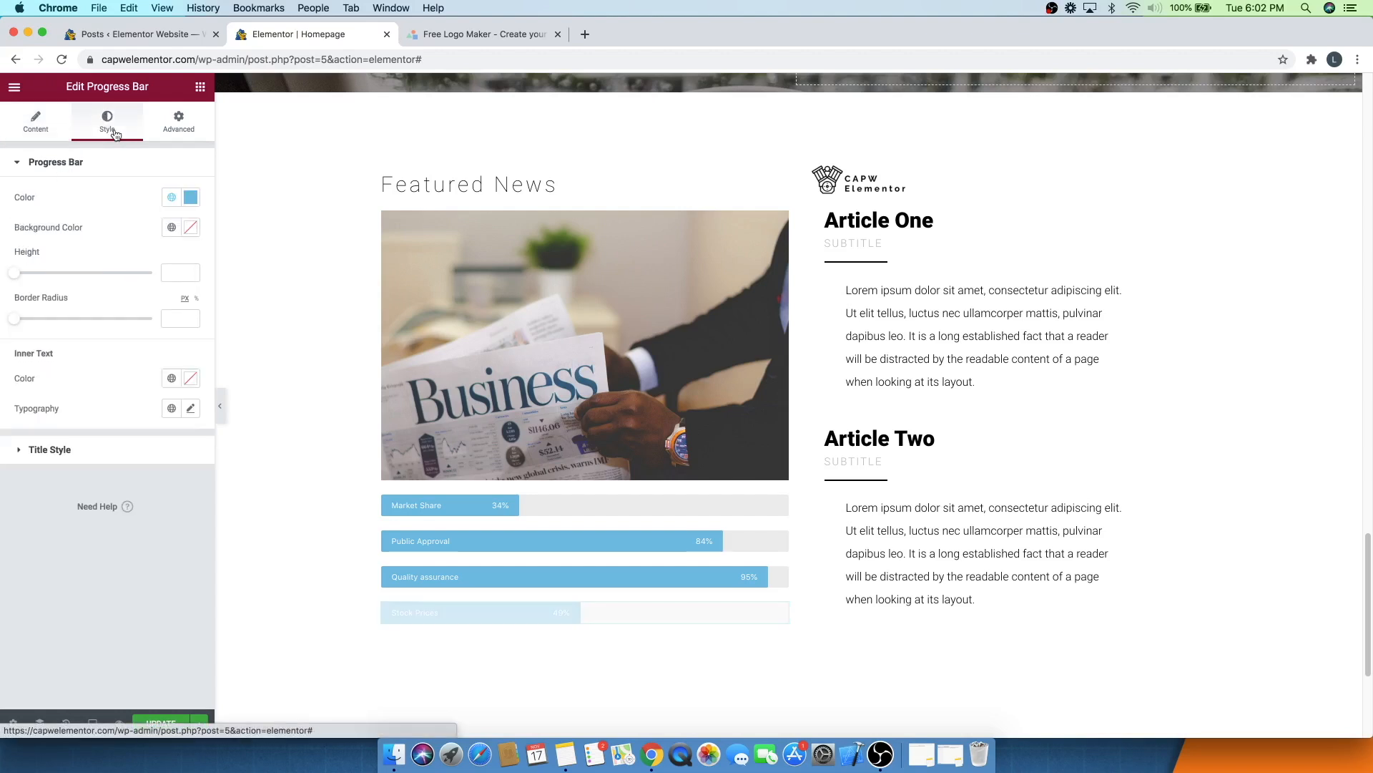
click(194, 203)
drag(161, 272, 146, 315)
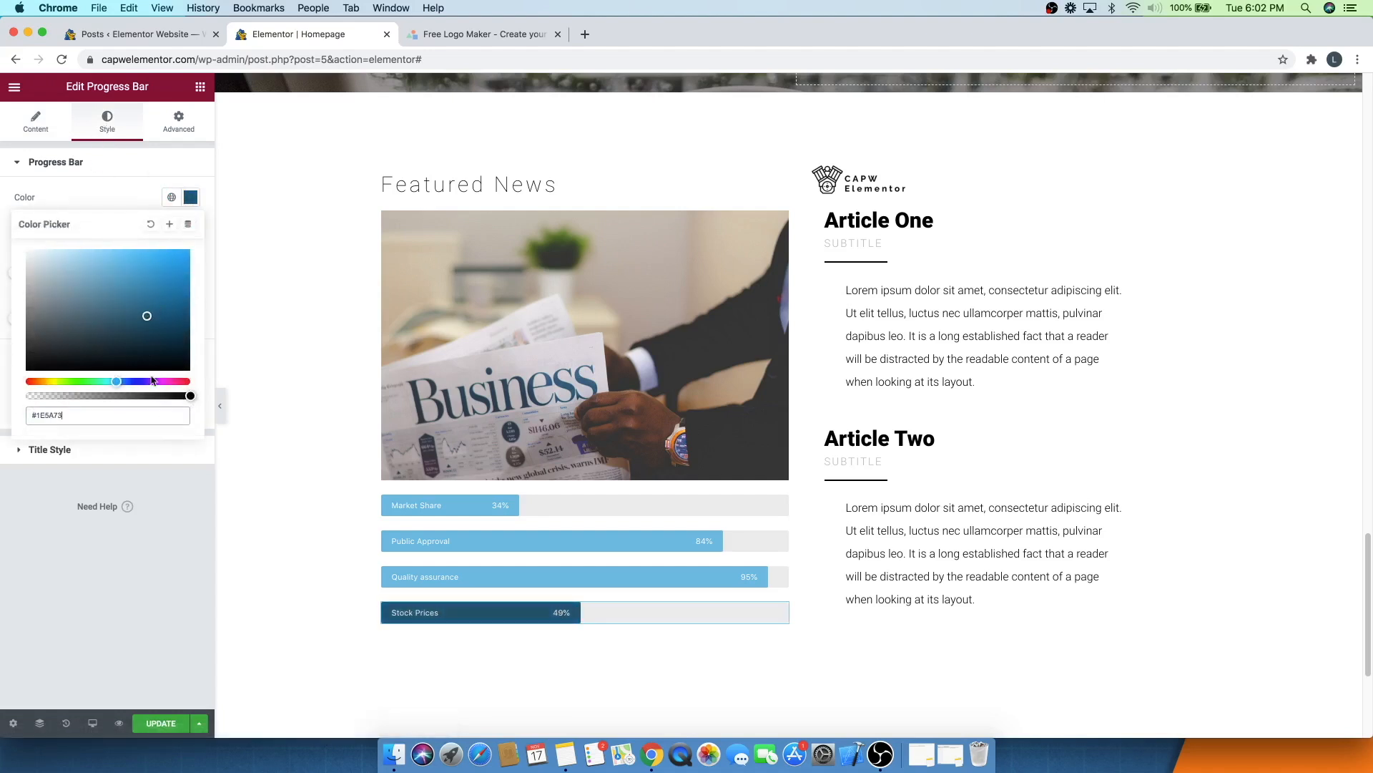
click(165, 380)
drag(154, 258, 186, 256)
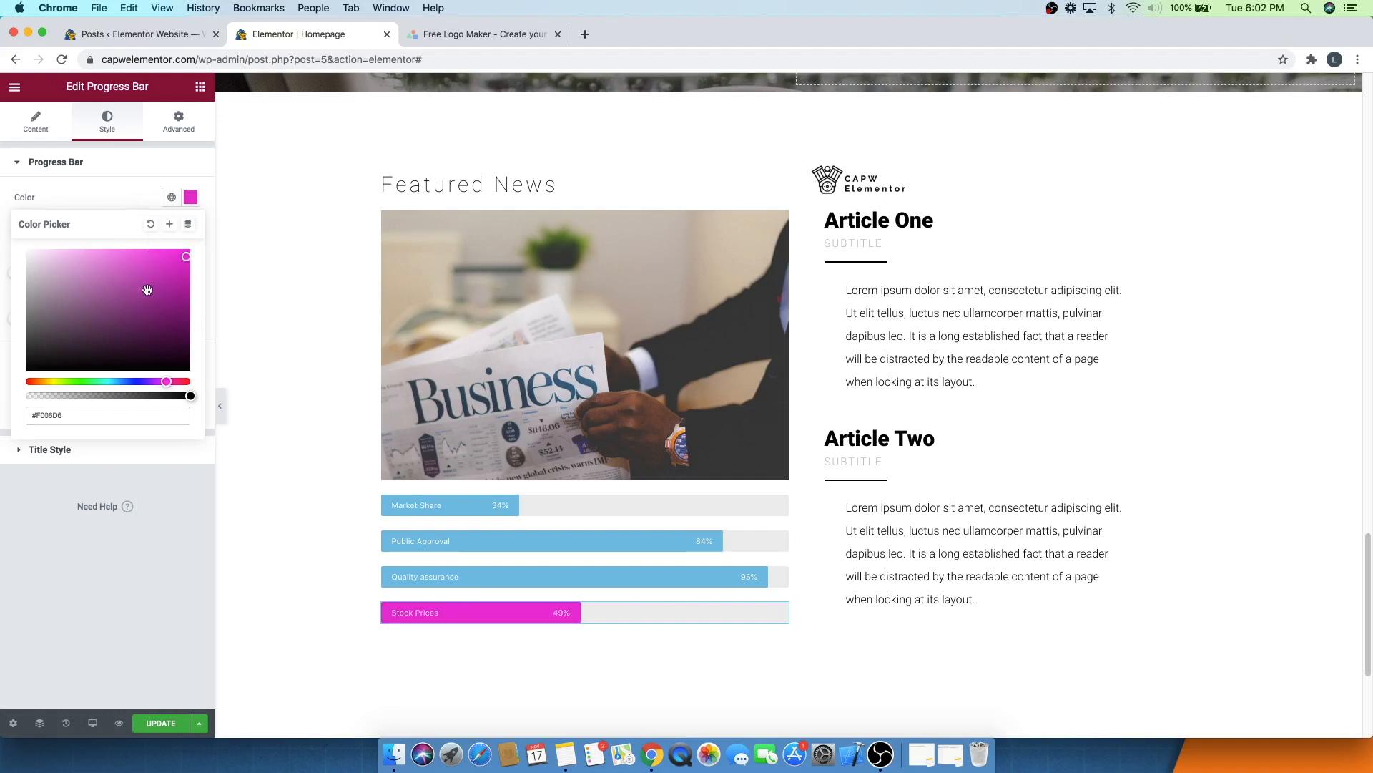
click(115, 190)
key(super+z)
key(super+z)
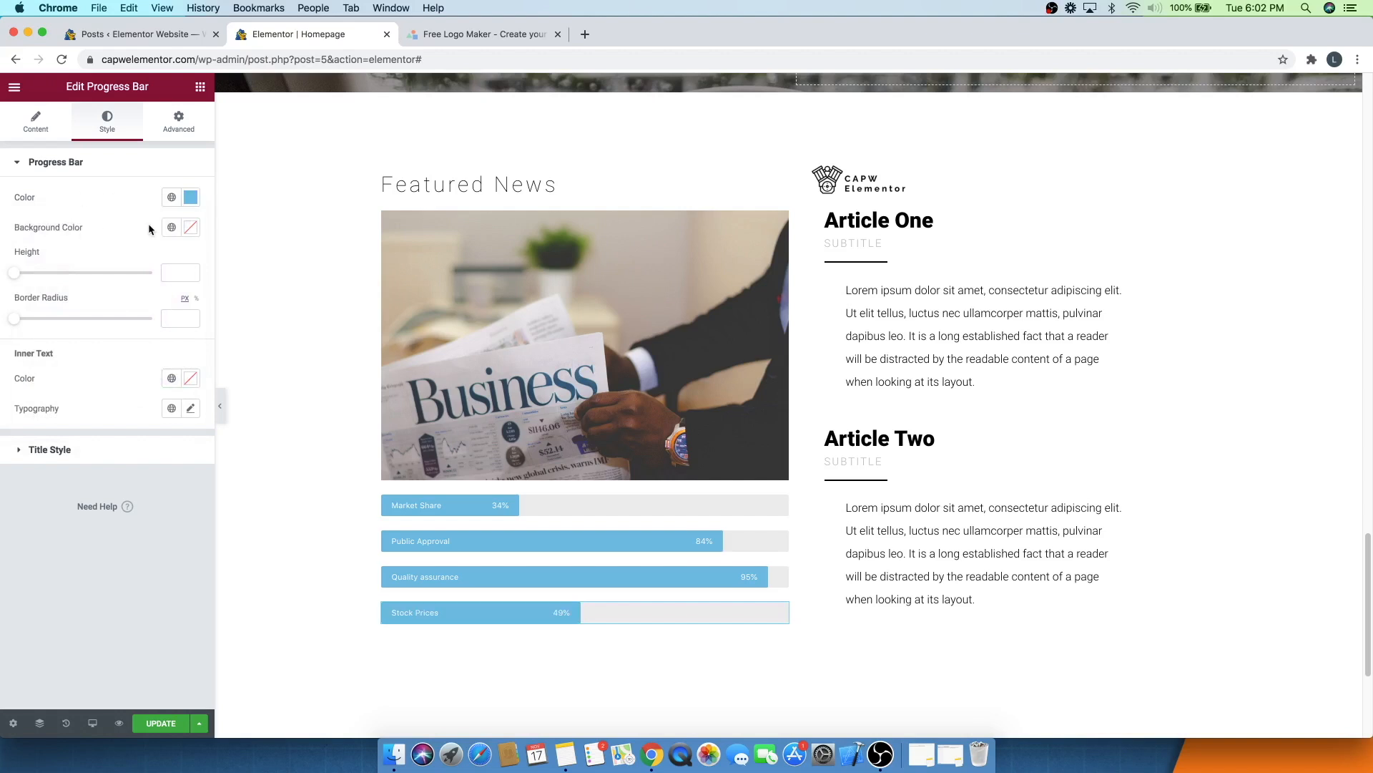
- Try a bar height of 43 and border radius of 48, then undo both
drag(14, 272, 74, 273)
drag(16, 324, 83, 325)
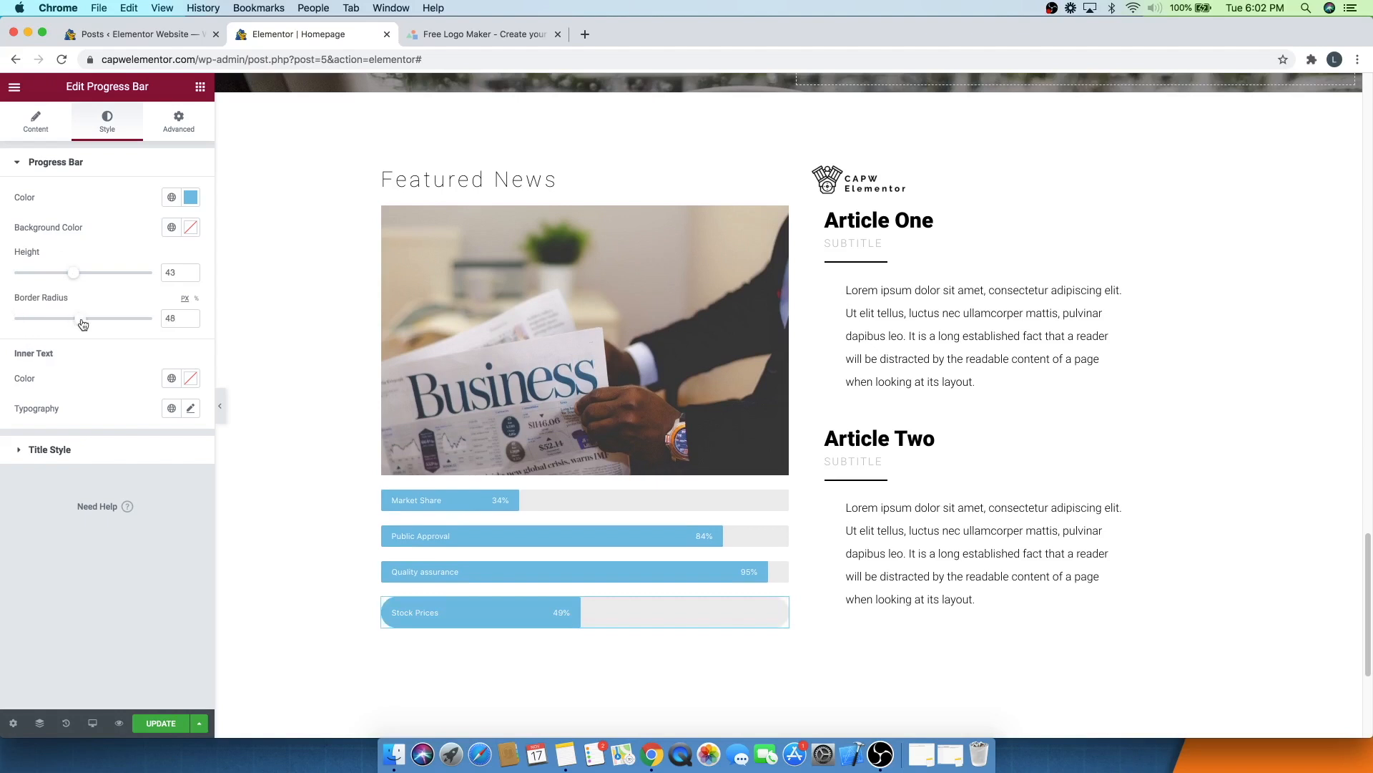
key(super+z)
key(super+z)
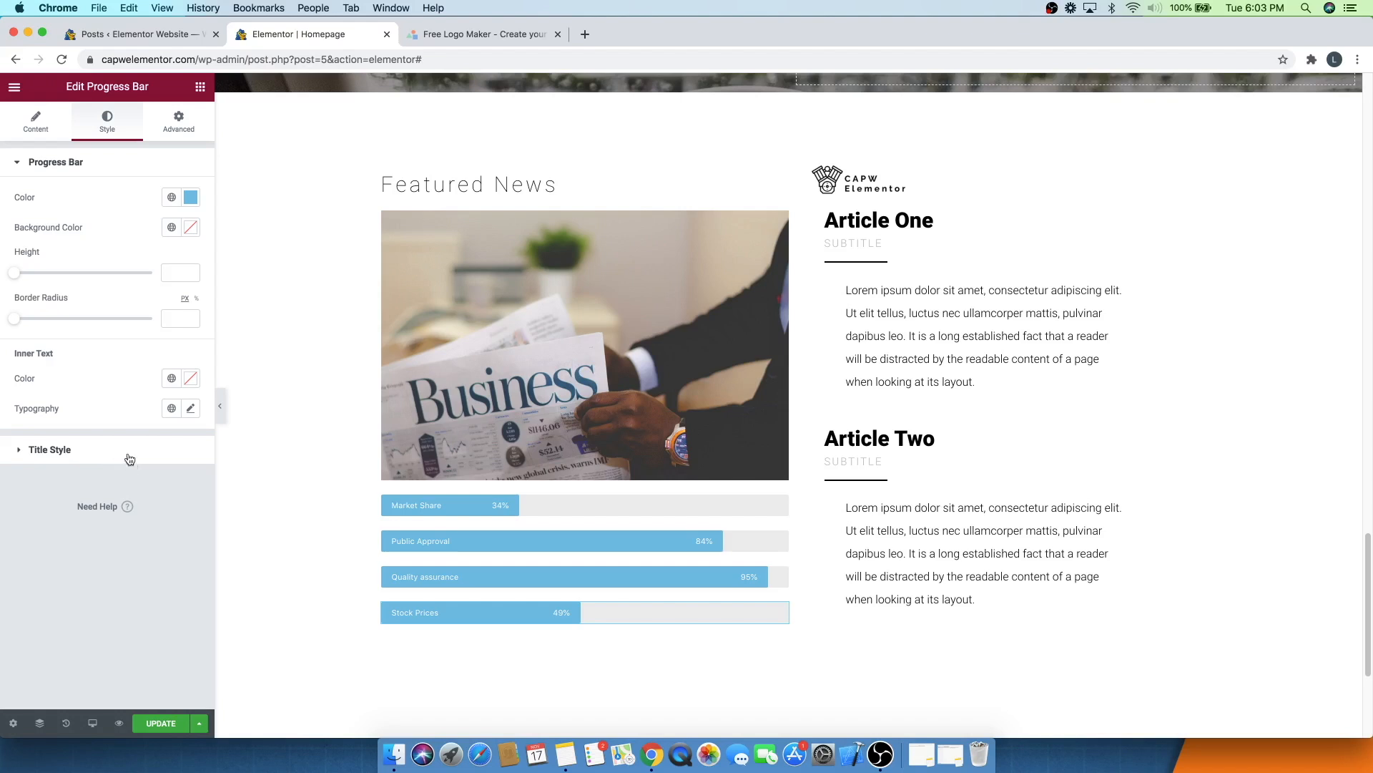
- Save the homepage changes with Update
click(98, 164)
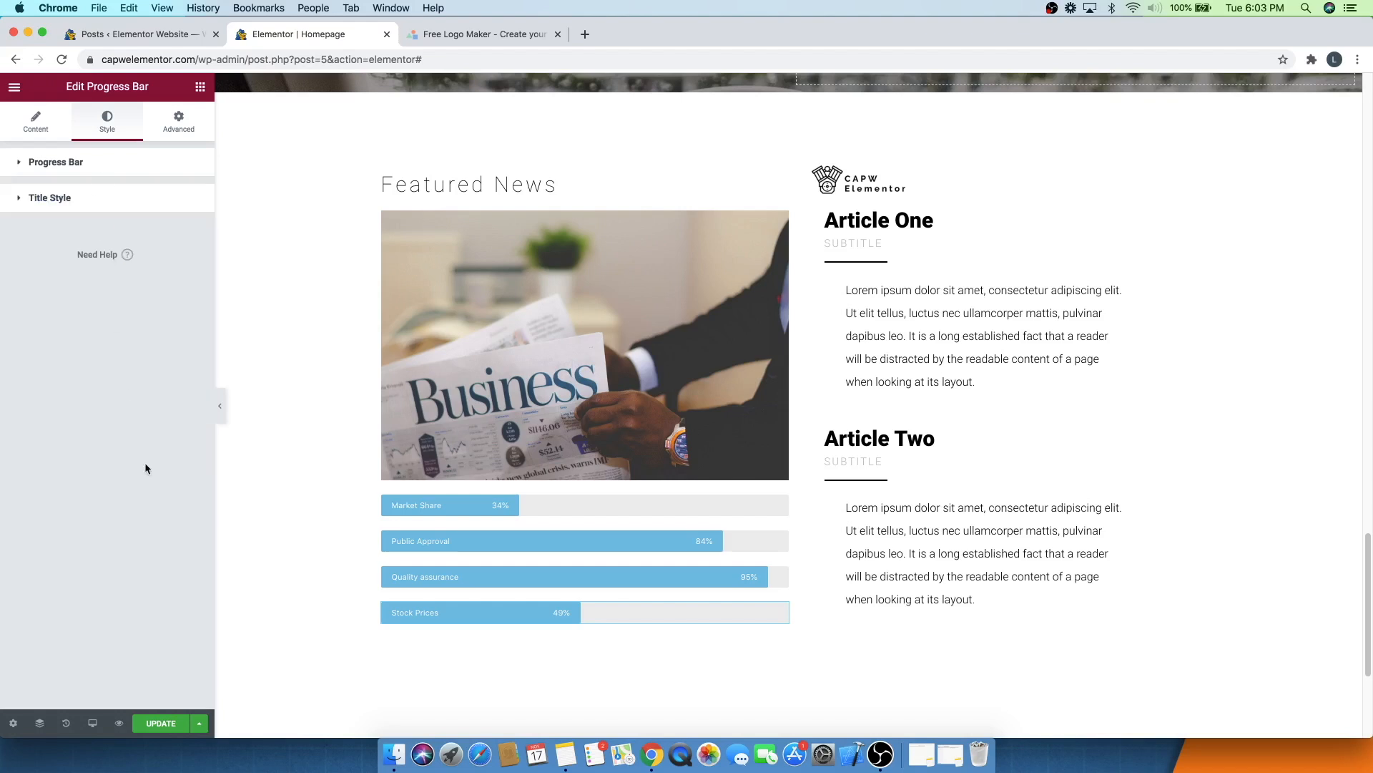
click(161, 724)
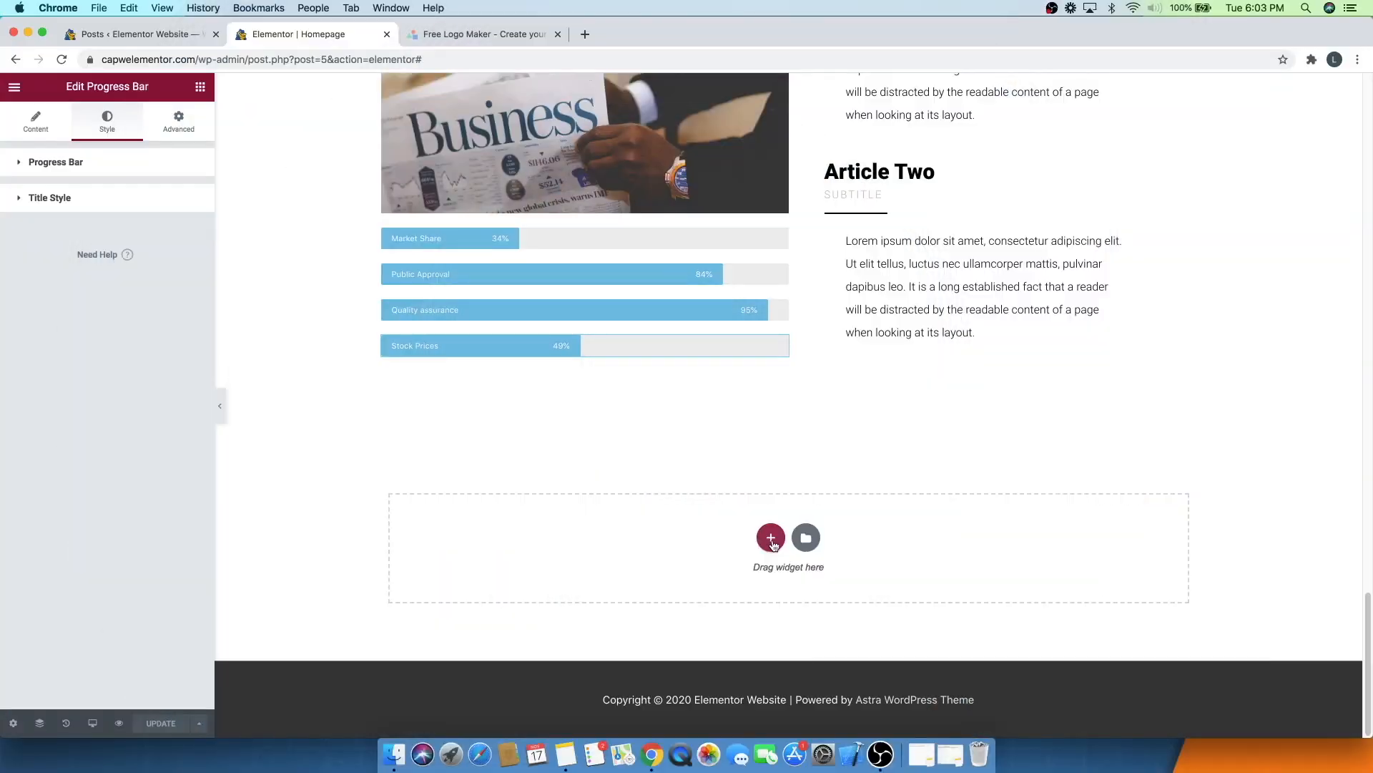
- Add a new section with a narrow-left, wide-right two-column structure below the articles
click(771, 539)
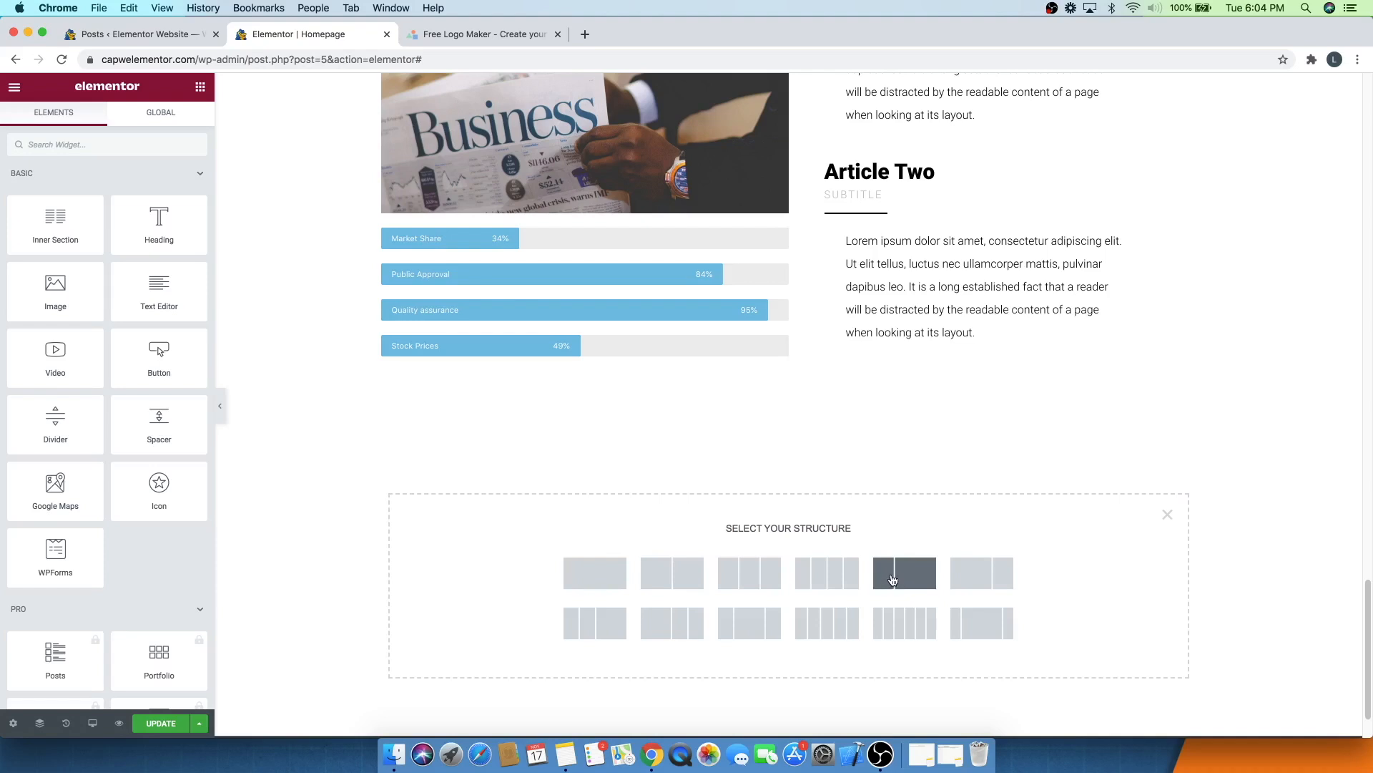
click(894, 578)
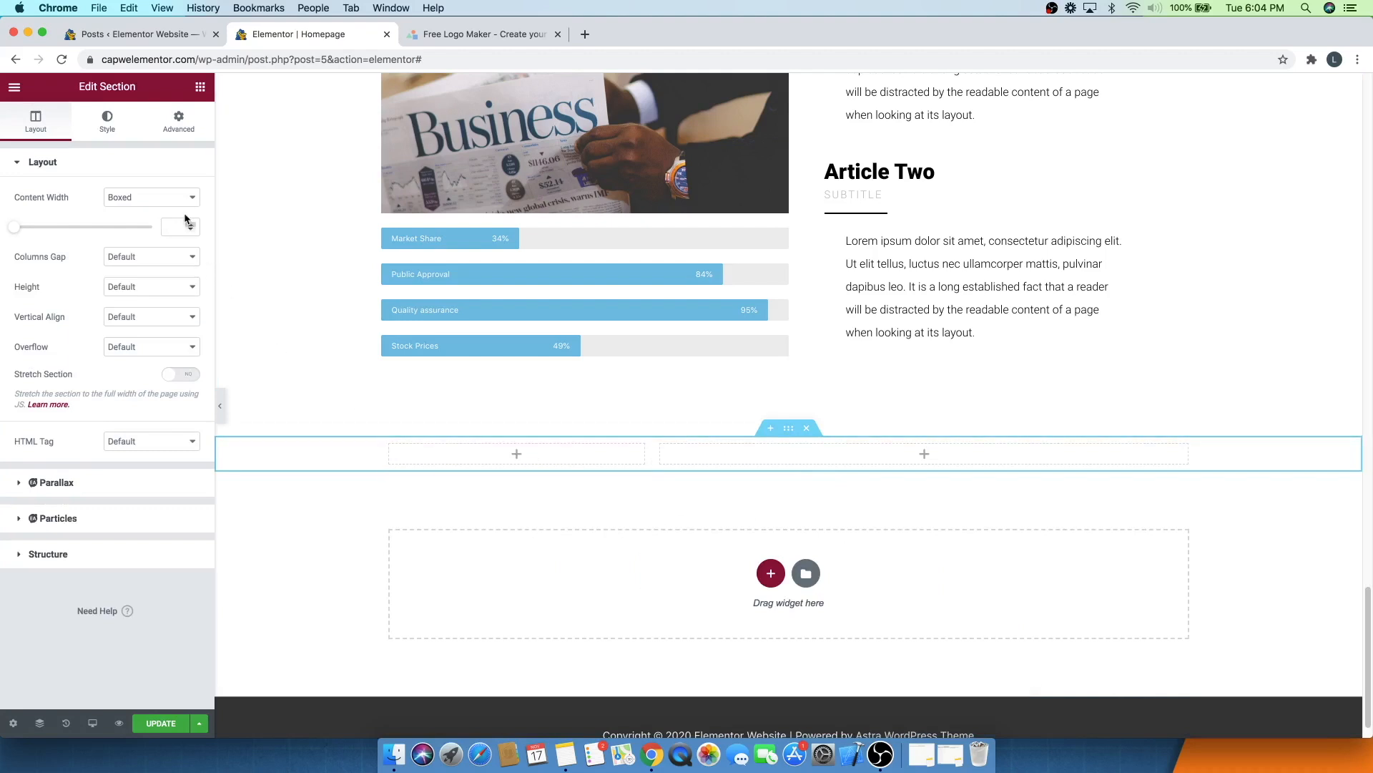
click(199, 88)
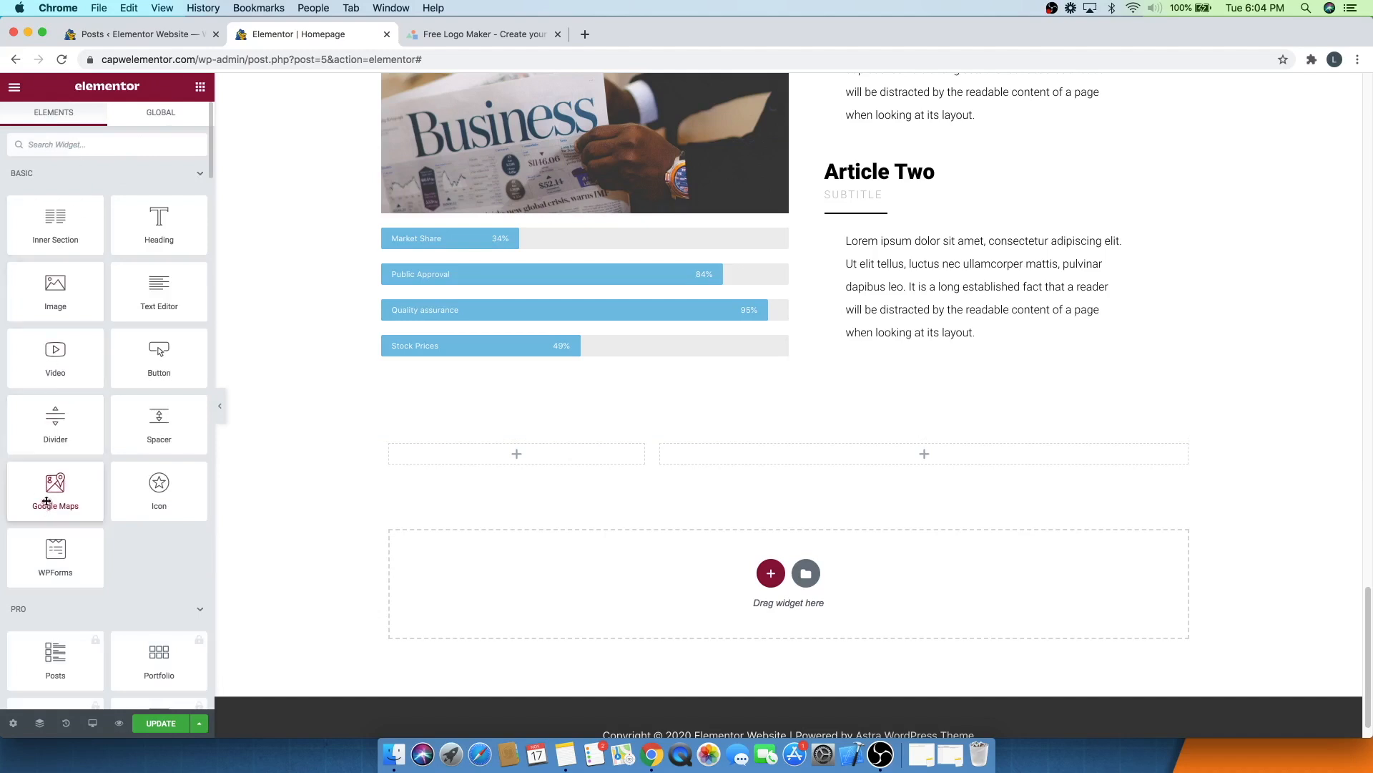
- Place a Google Maps widget in the left column, set its location to Austin TX and zoom to 9
drag(47, 501, 499, 445)
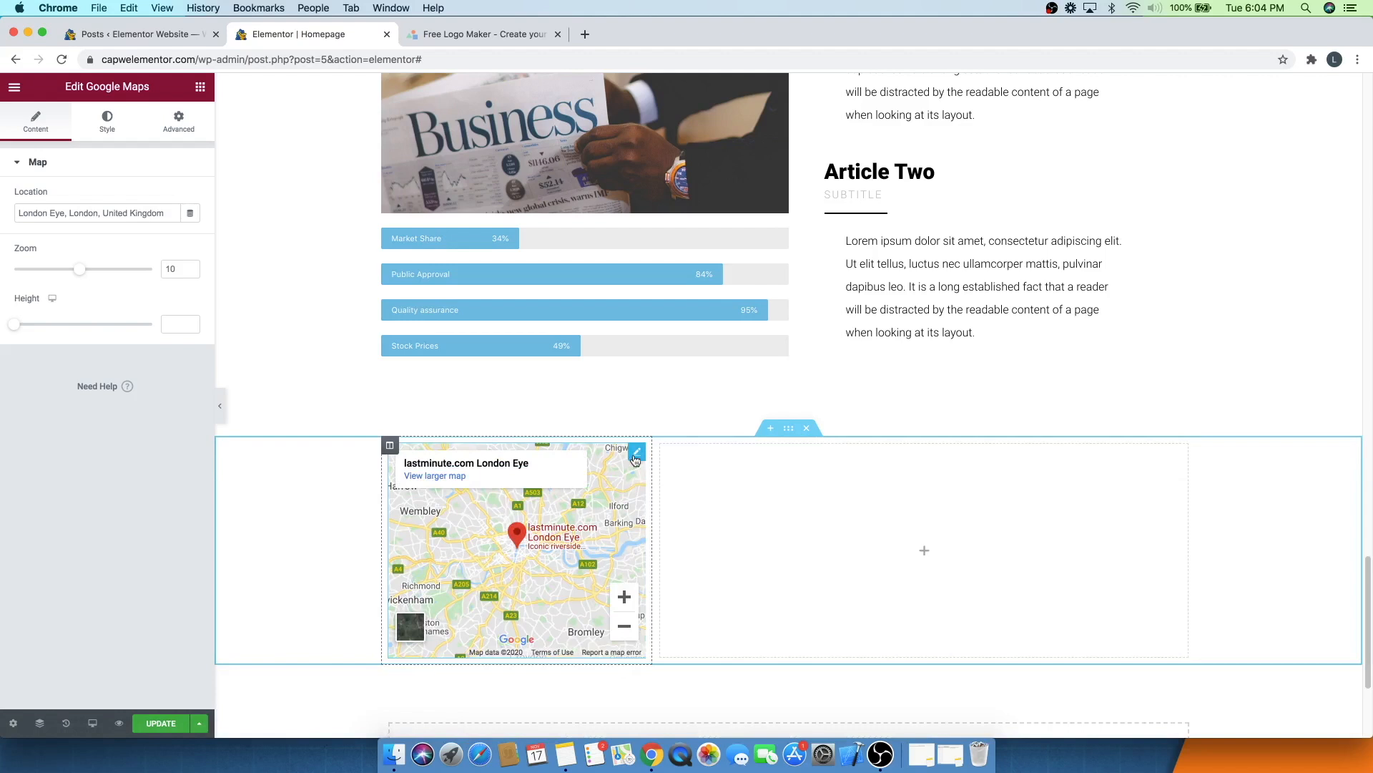
triple_click(78, 213)
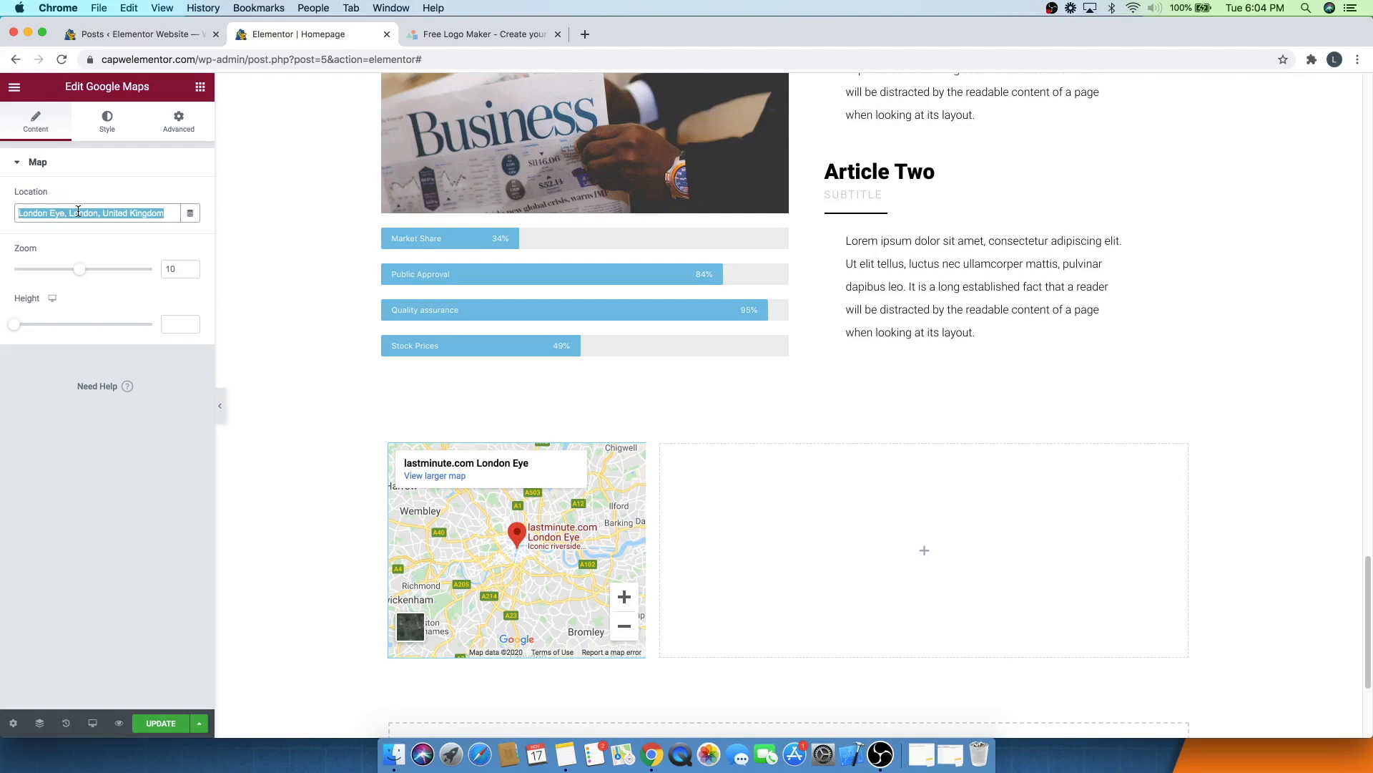
text(Austin TX)
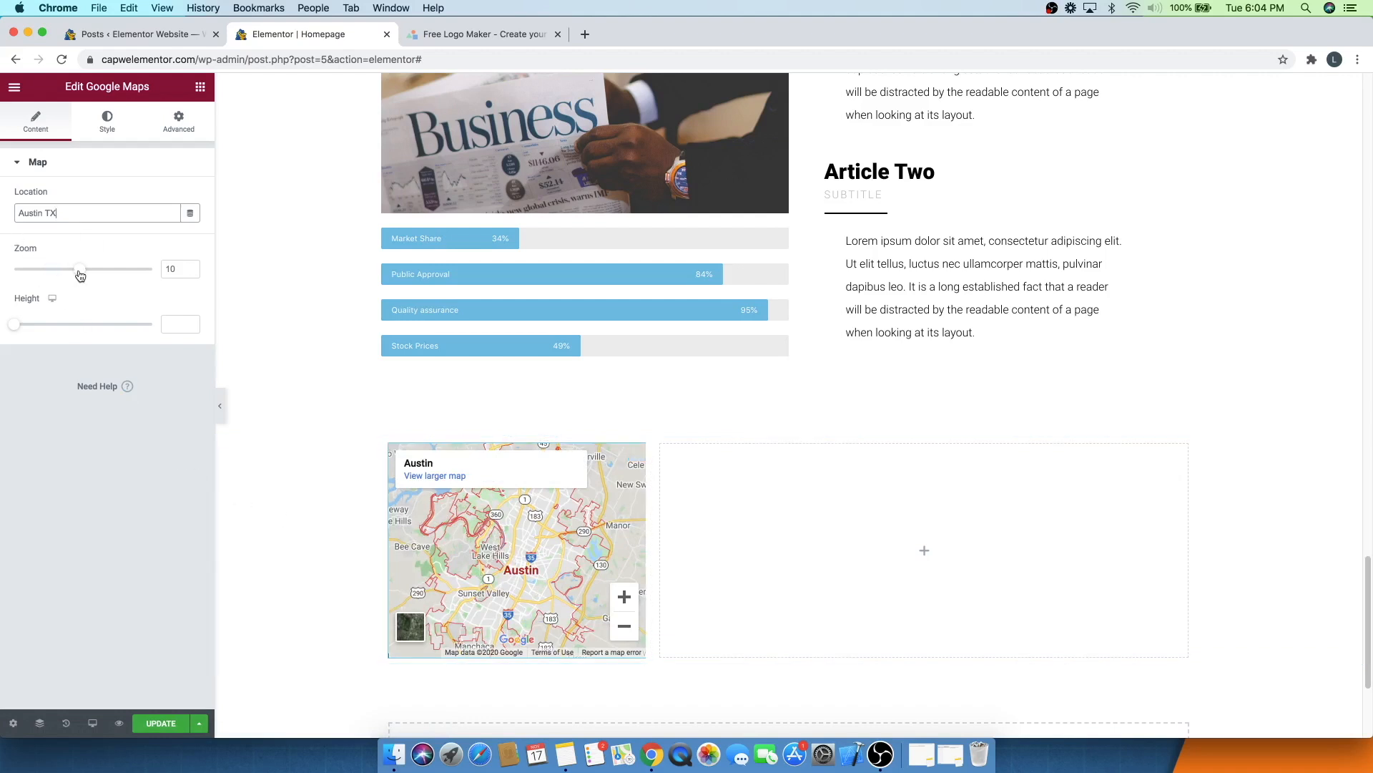
drag(77, 270, 69, 274)
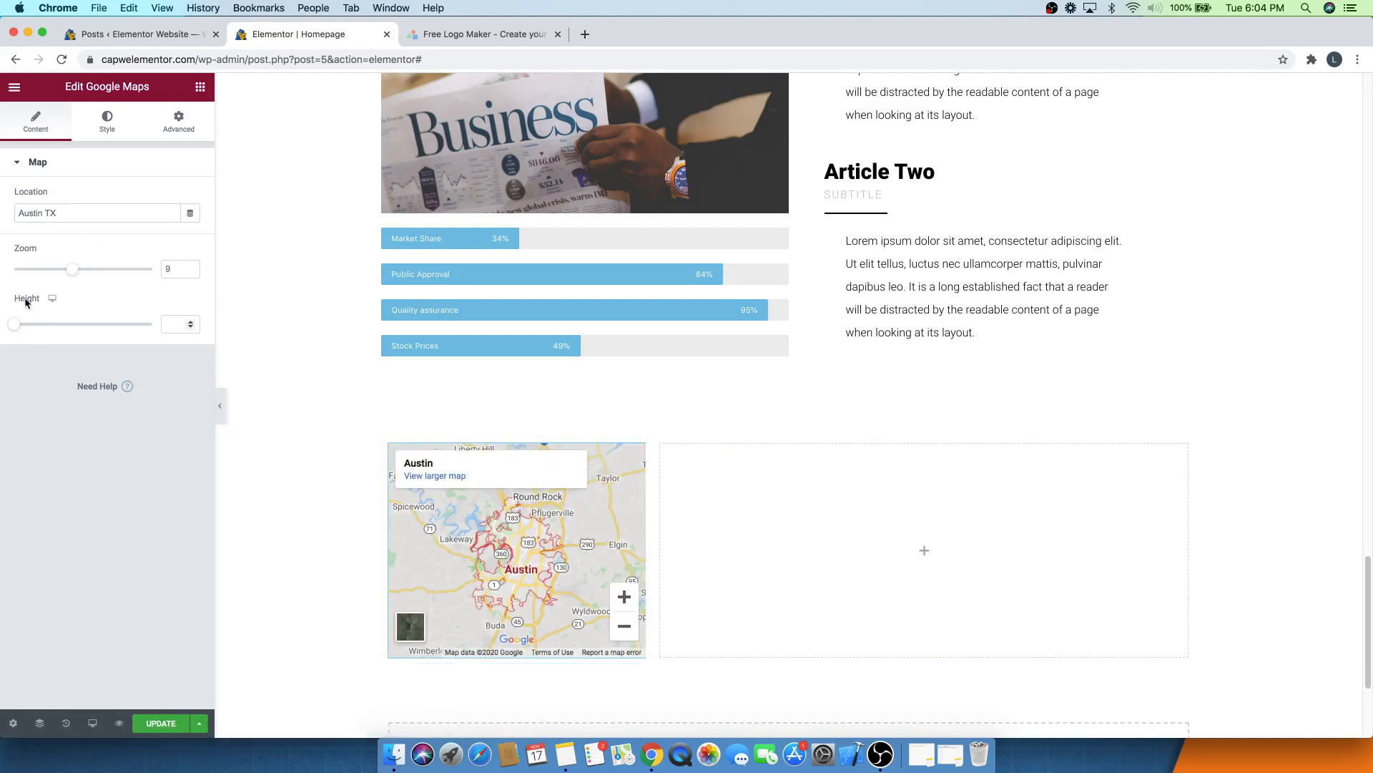
- Try a map height of 728 and undo it
drag(14, 324, 84, 333)
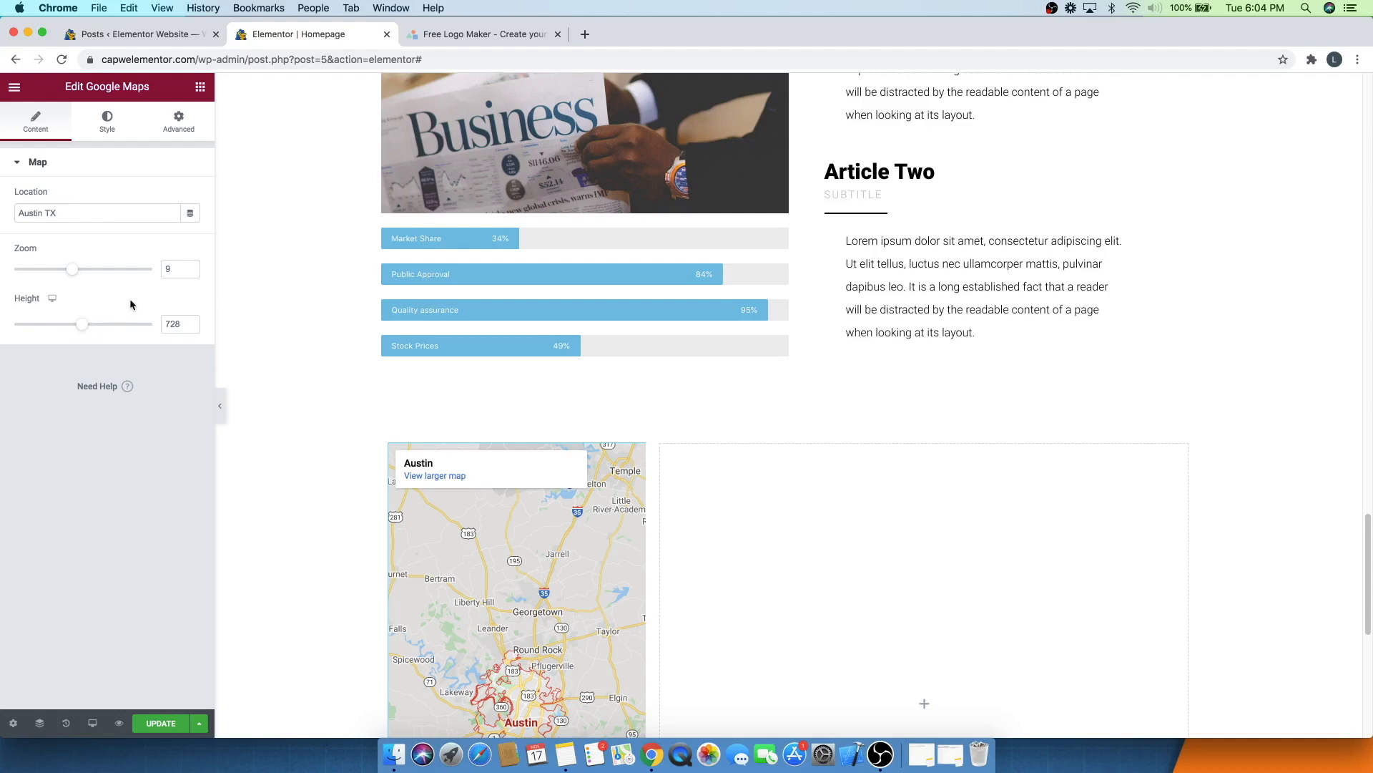
key(super+z)
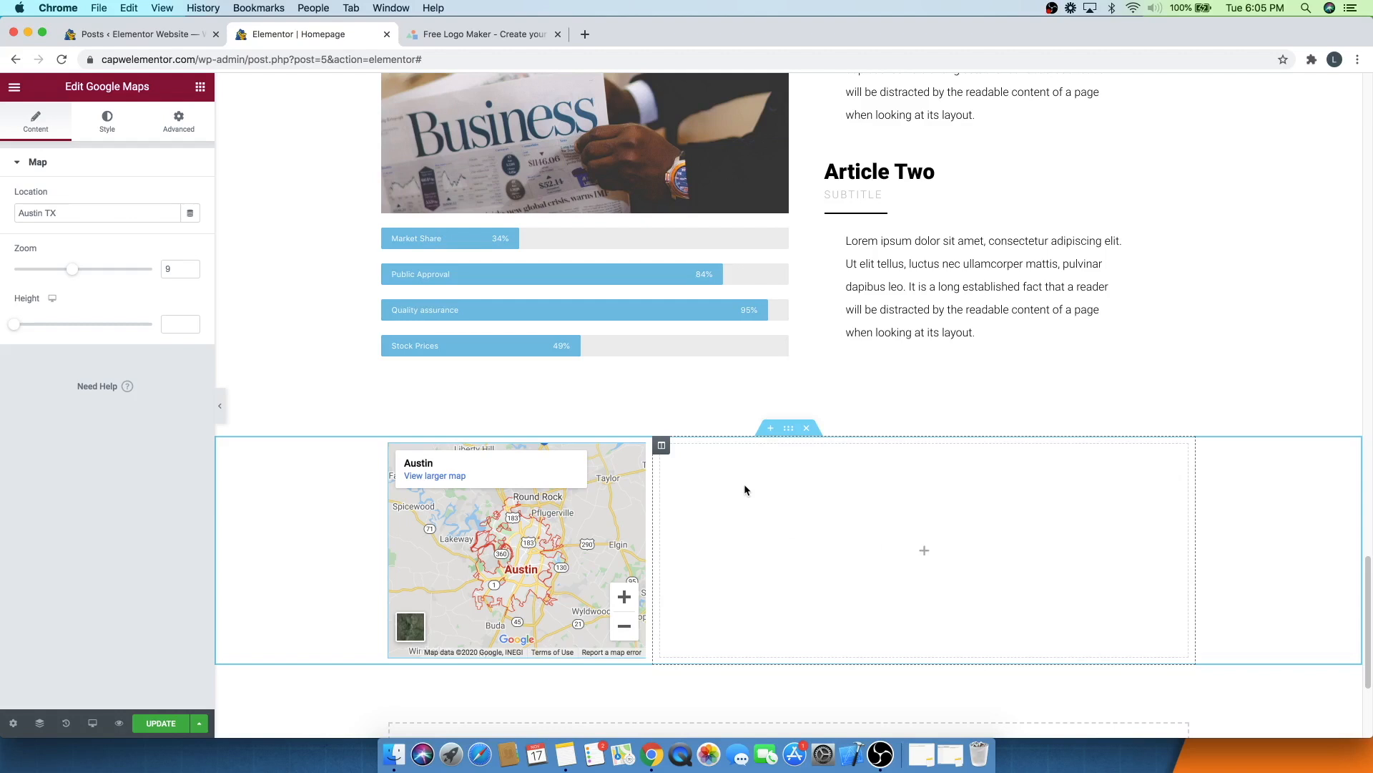
- Add a Heading widget to the right column and change its text to Contact Us
click(199, 87)
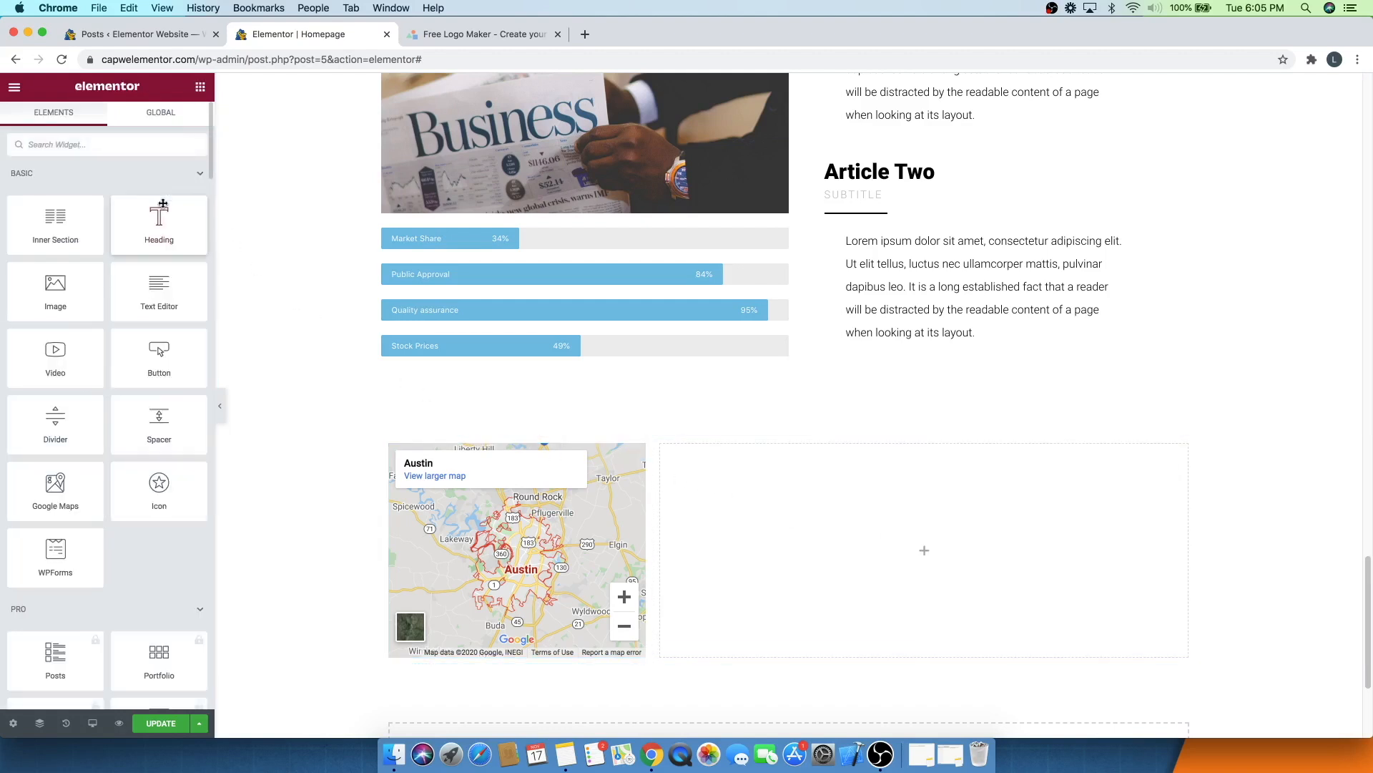
drag(159, 227, 995, 565)
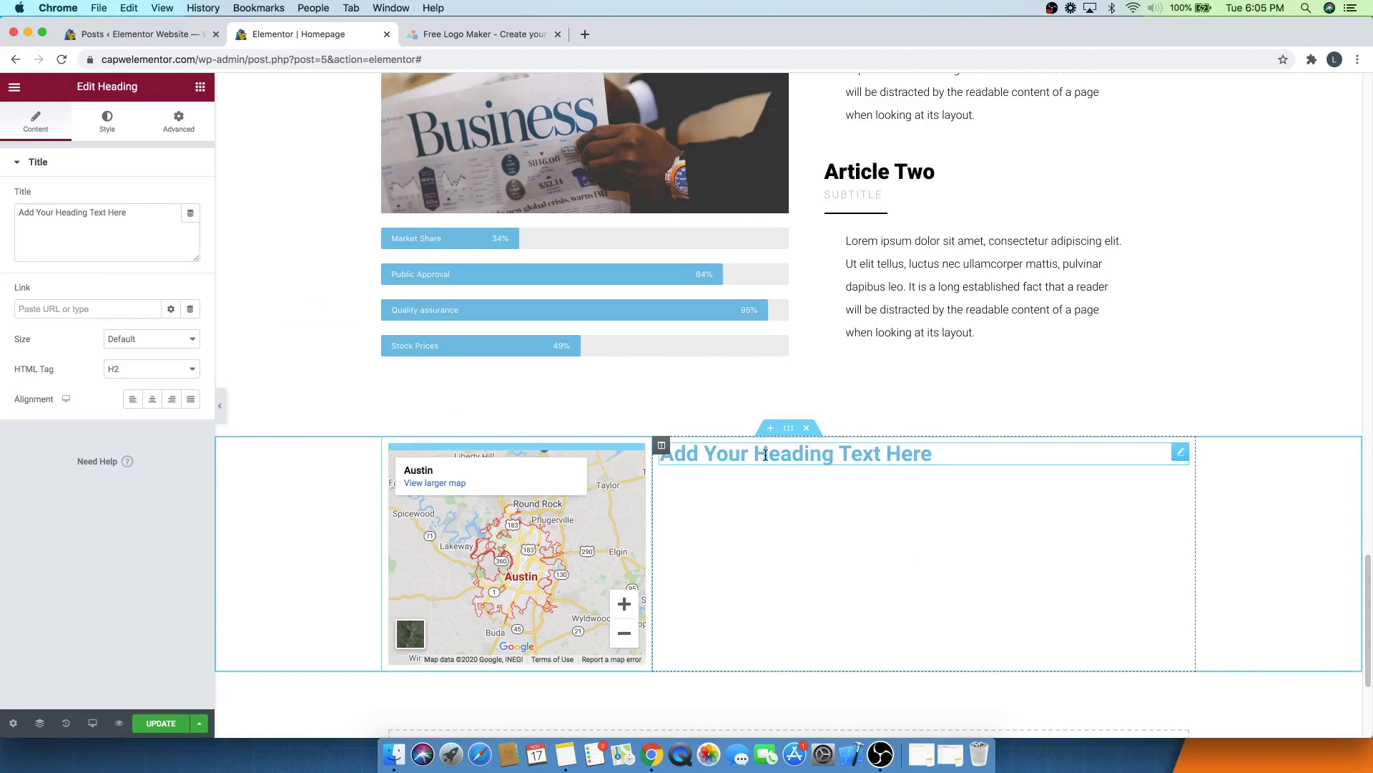
triple_click(769, 454)
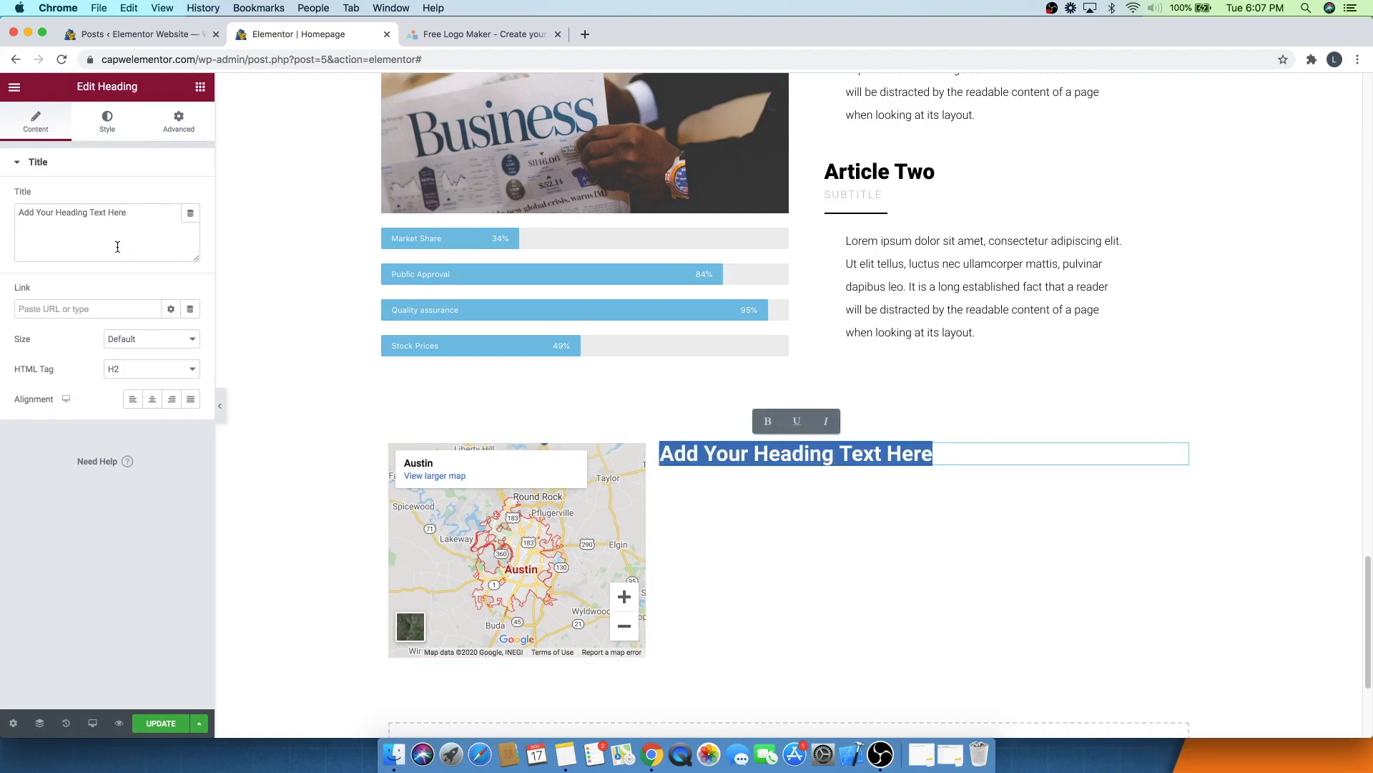
text(Contact)
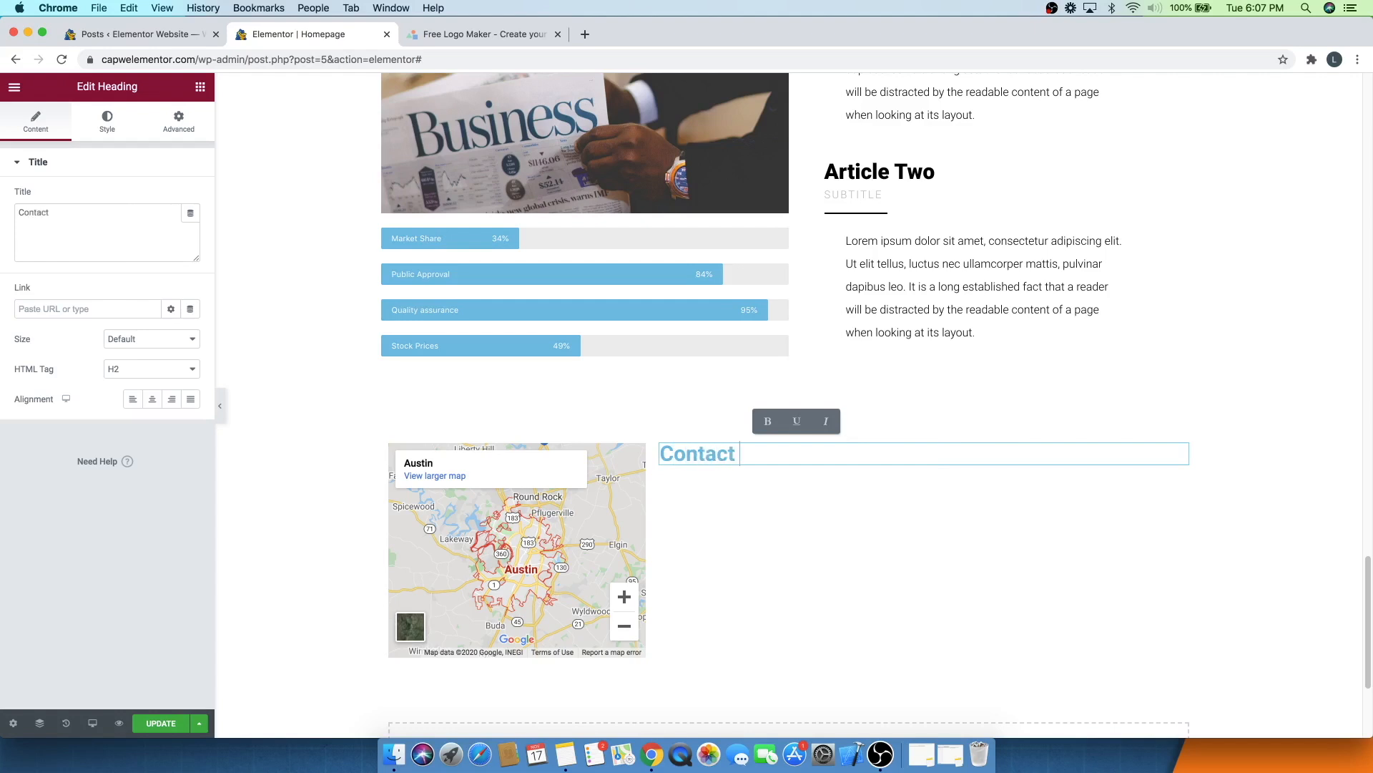
text( Us)
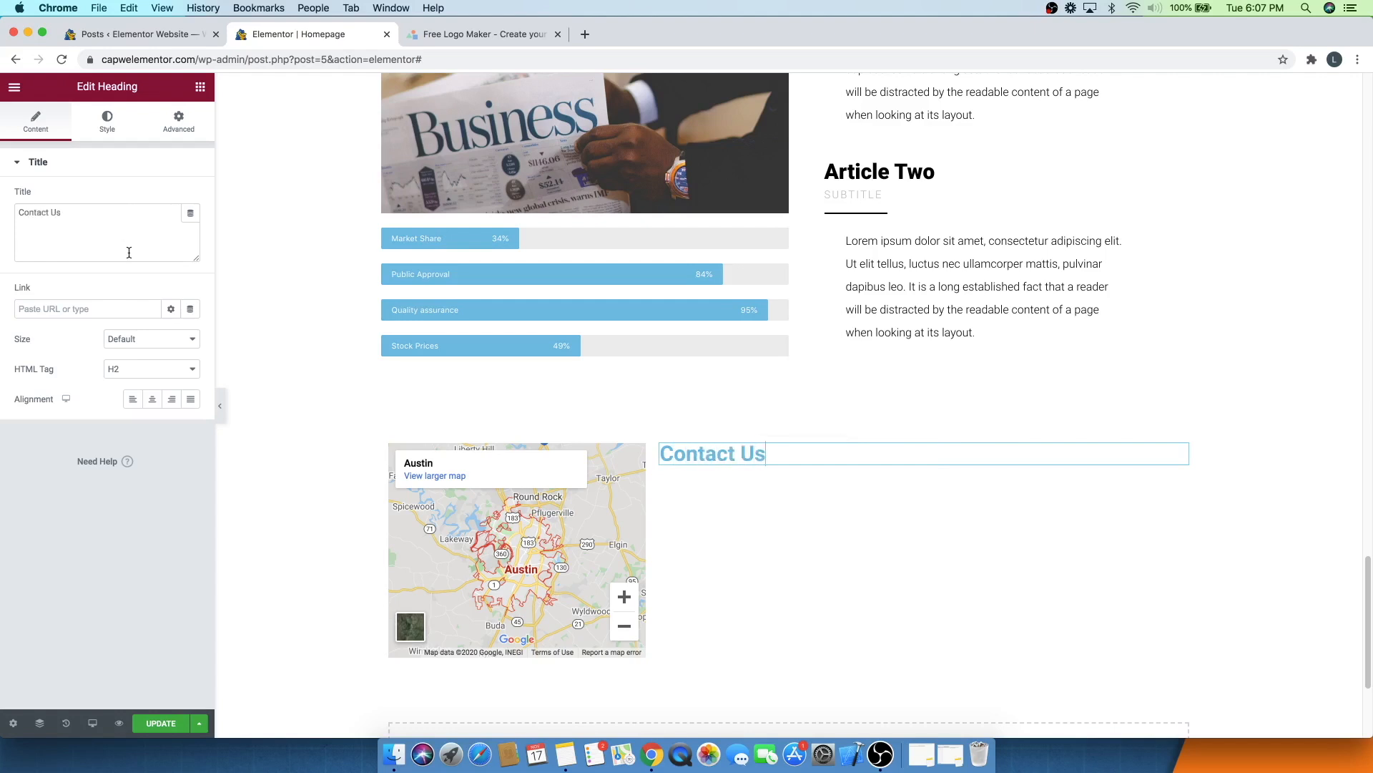
- Set the Contact Us heading's text colour to black, #000000
click(108, 120)
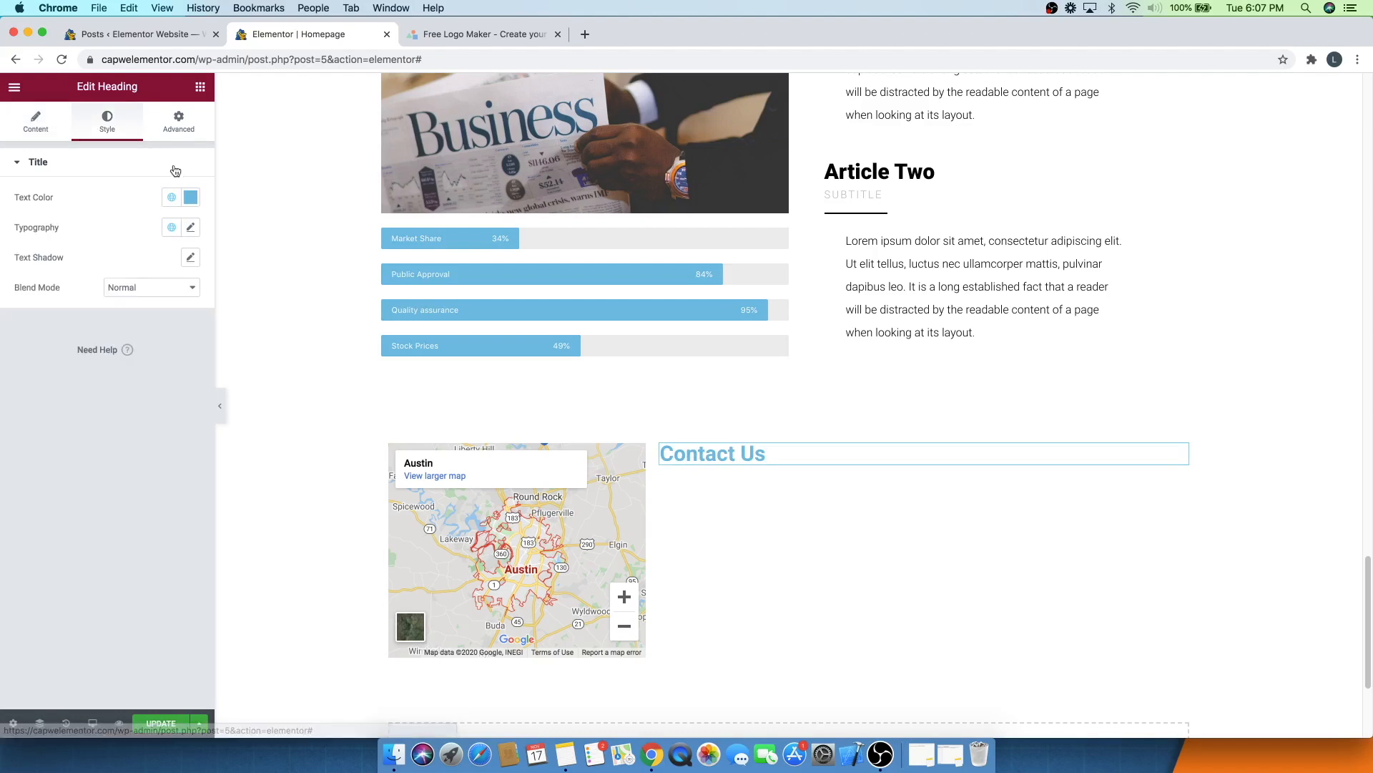
click(190, 196)
click(68, 255)
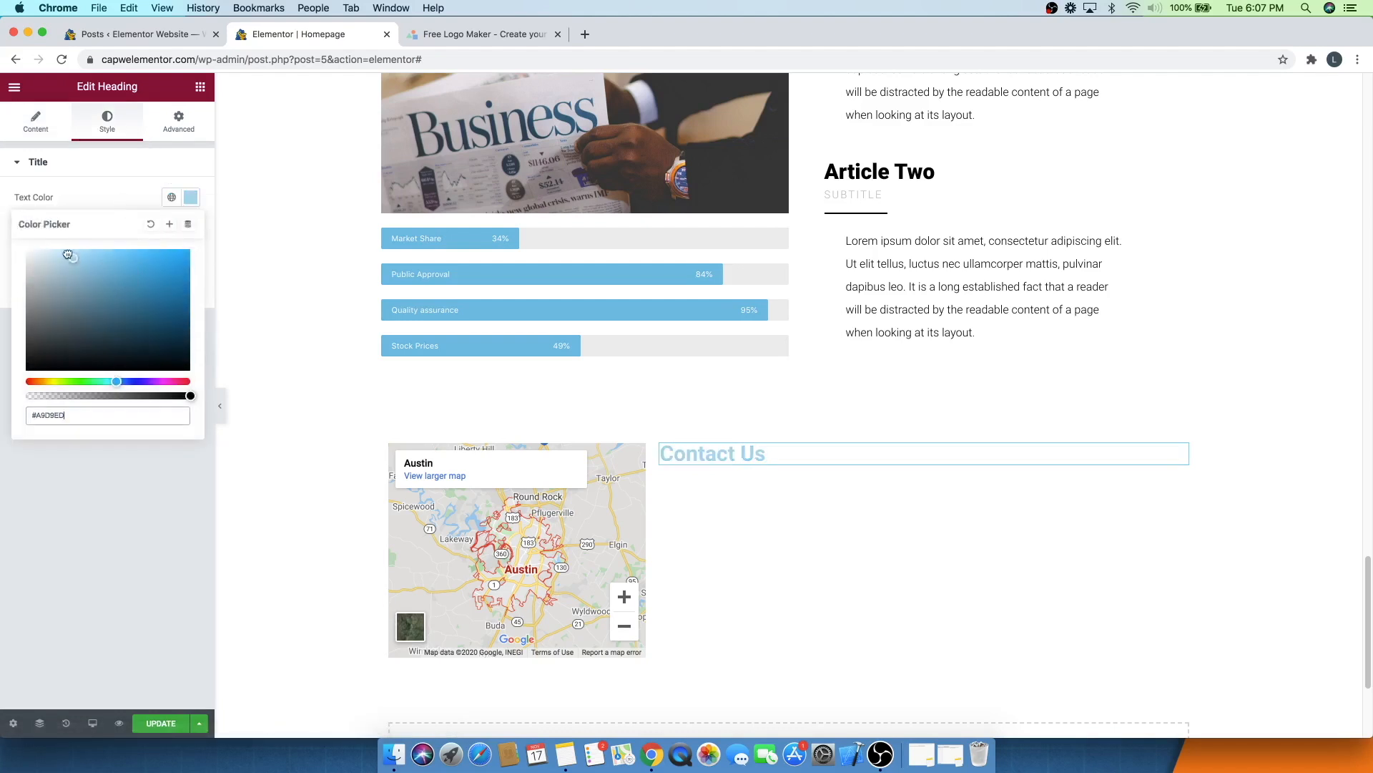
drag(68, 255, 203, 365)
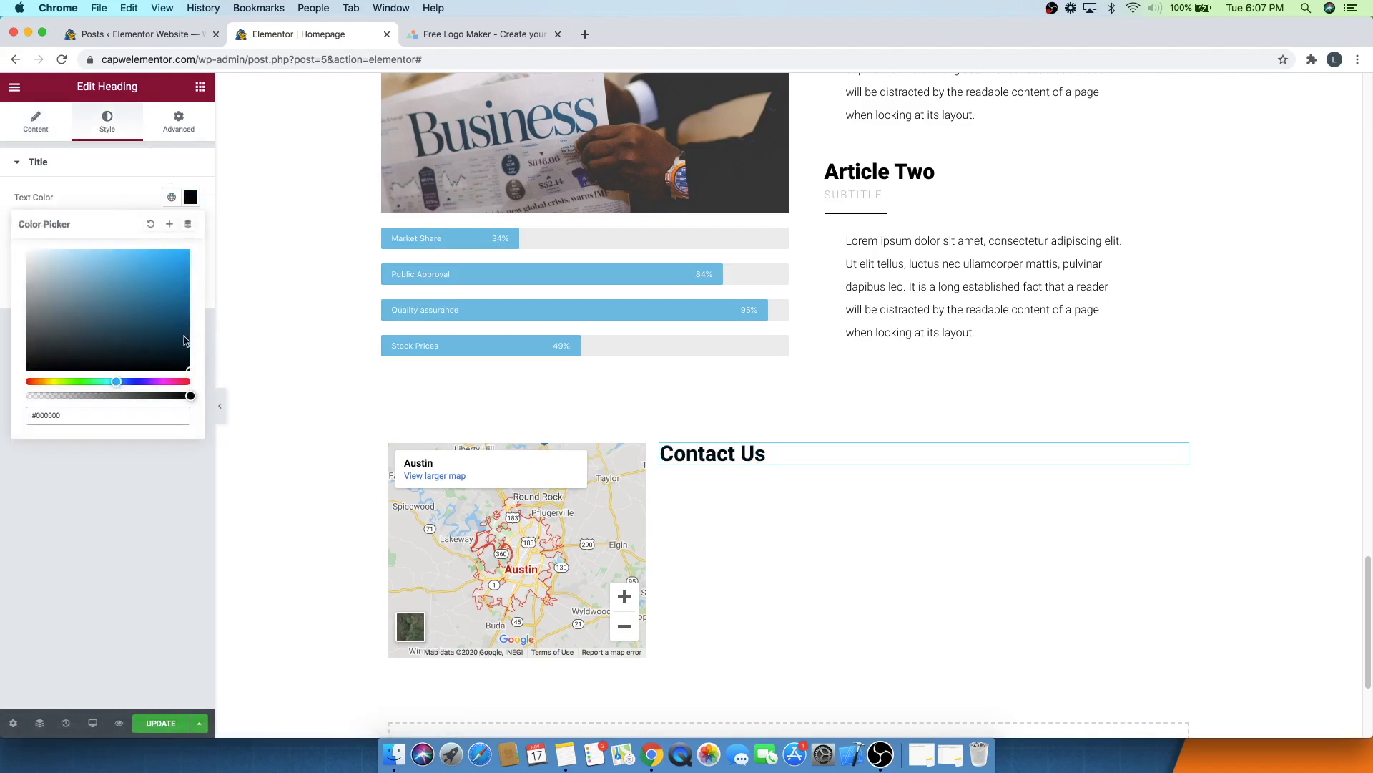
click(127, 190)
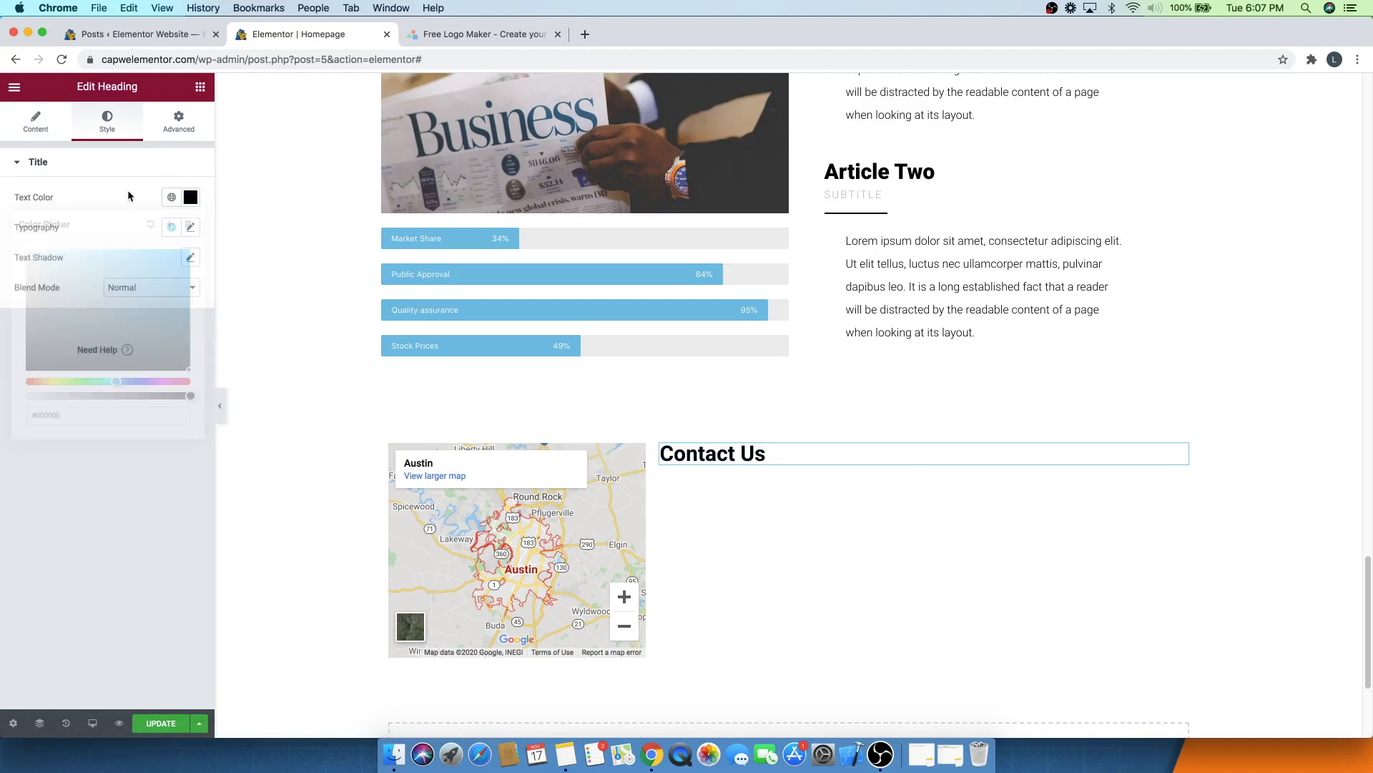
- Set the heading's typography weight to 300
click(190, 227)
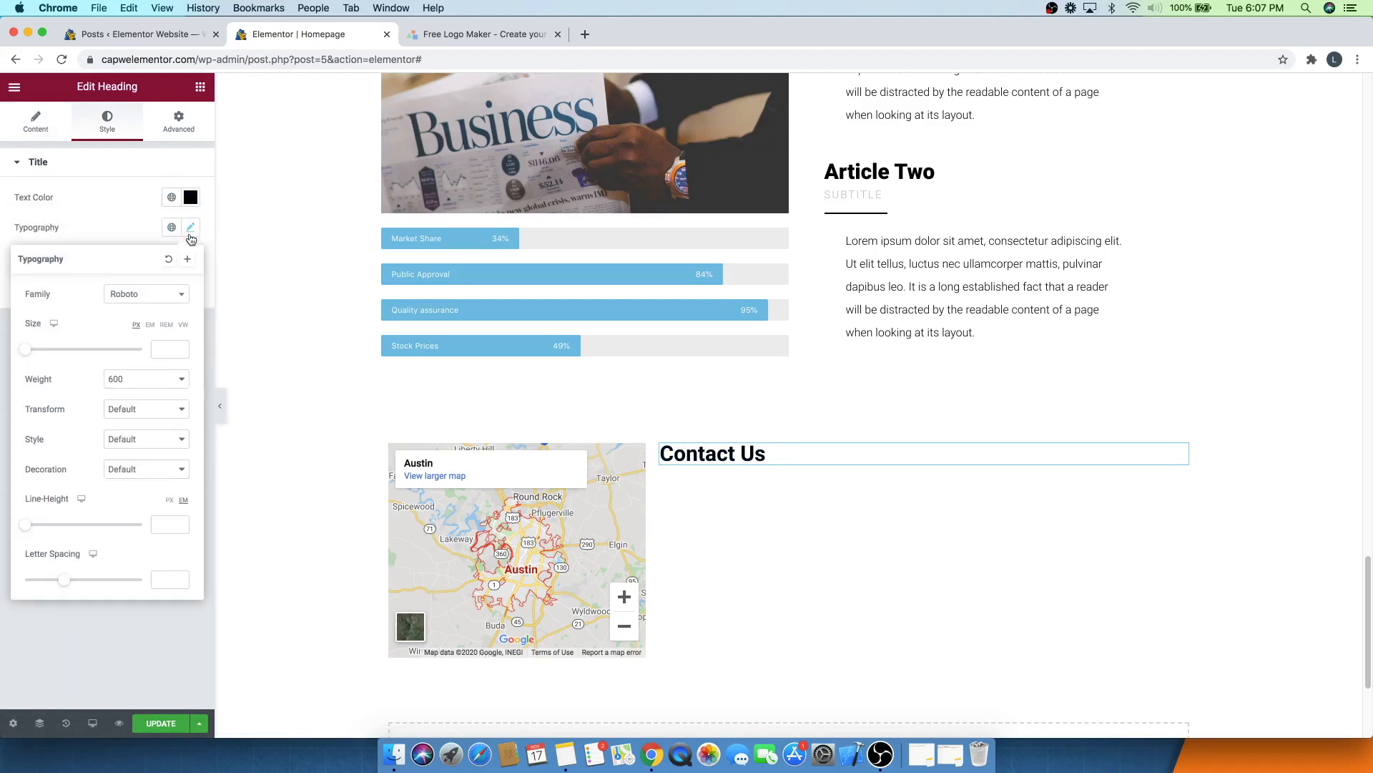
click(141, 380)
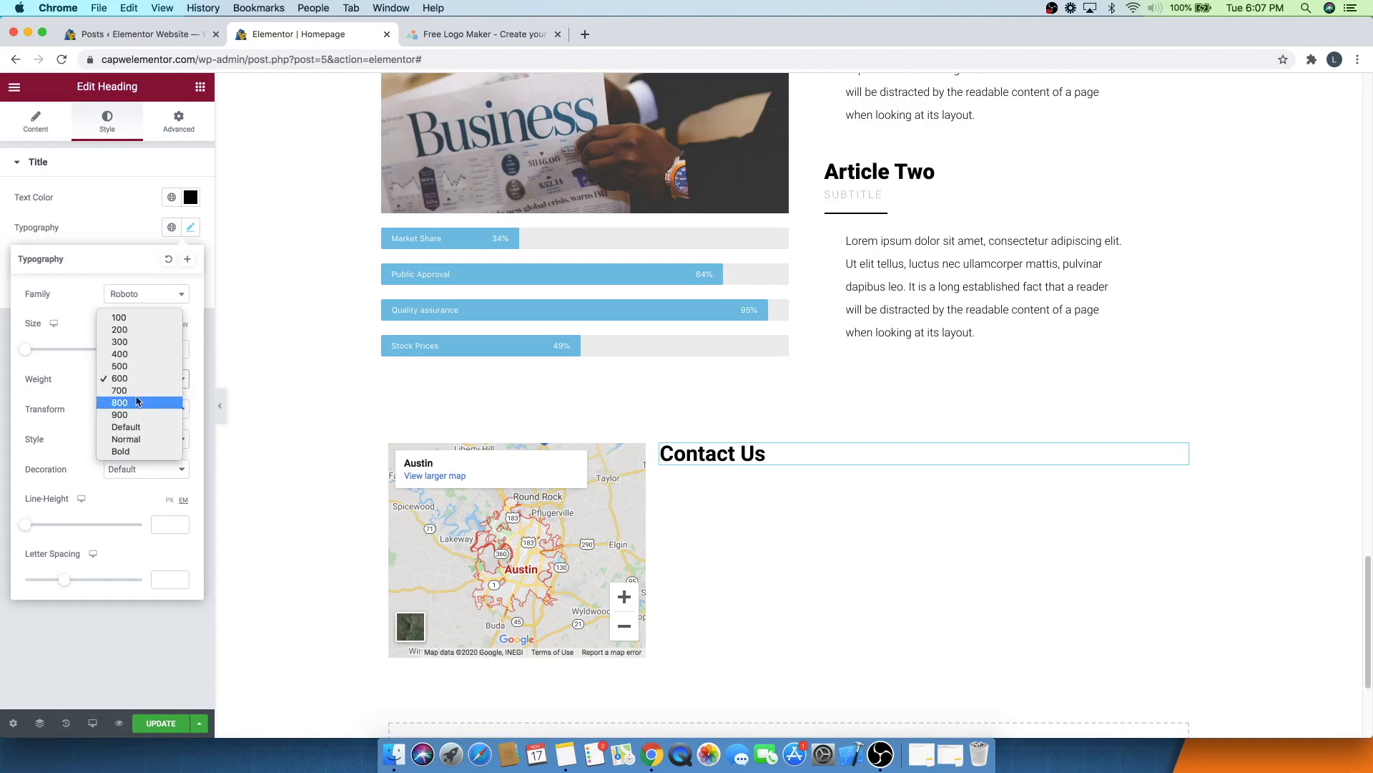
click(120, 343)
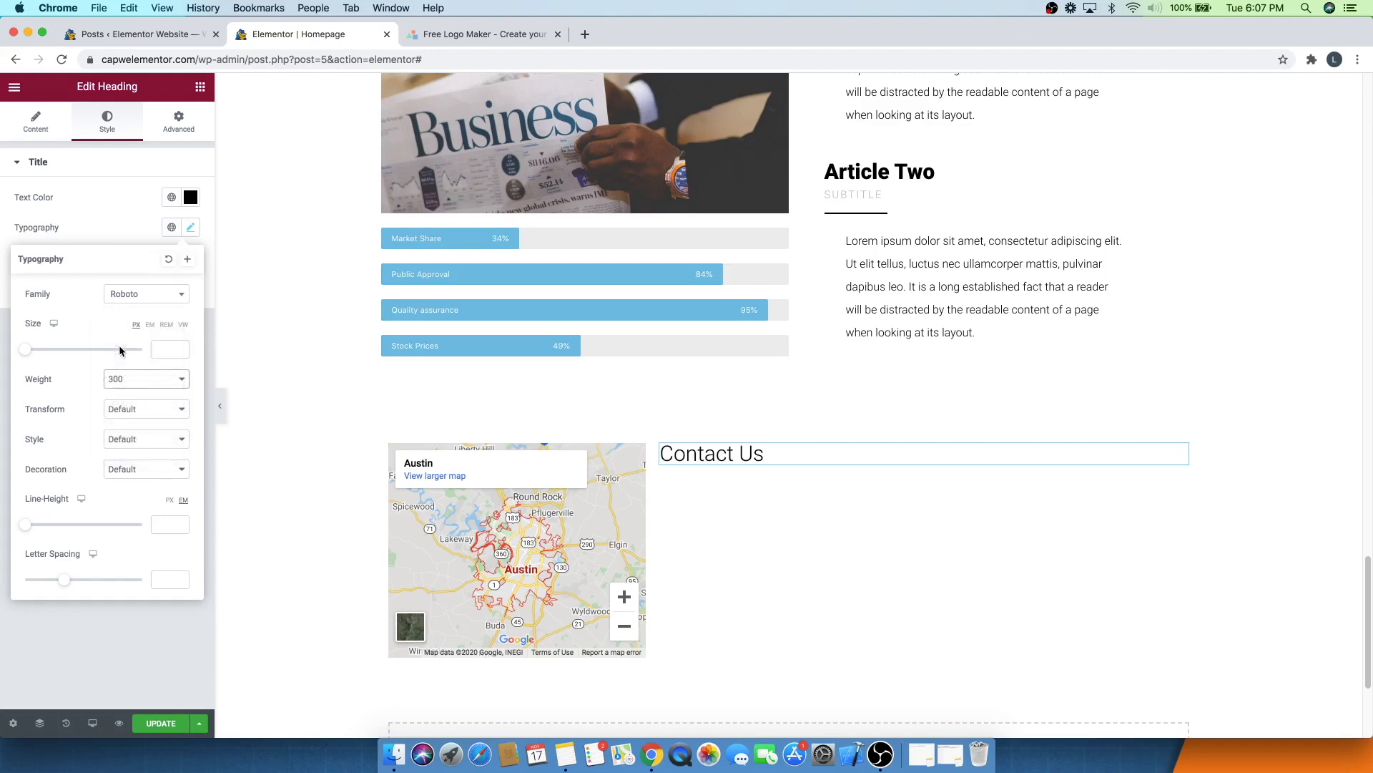
click(163, 377)
click(131, 369)
click(171, 191)
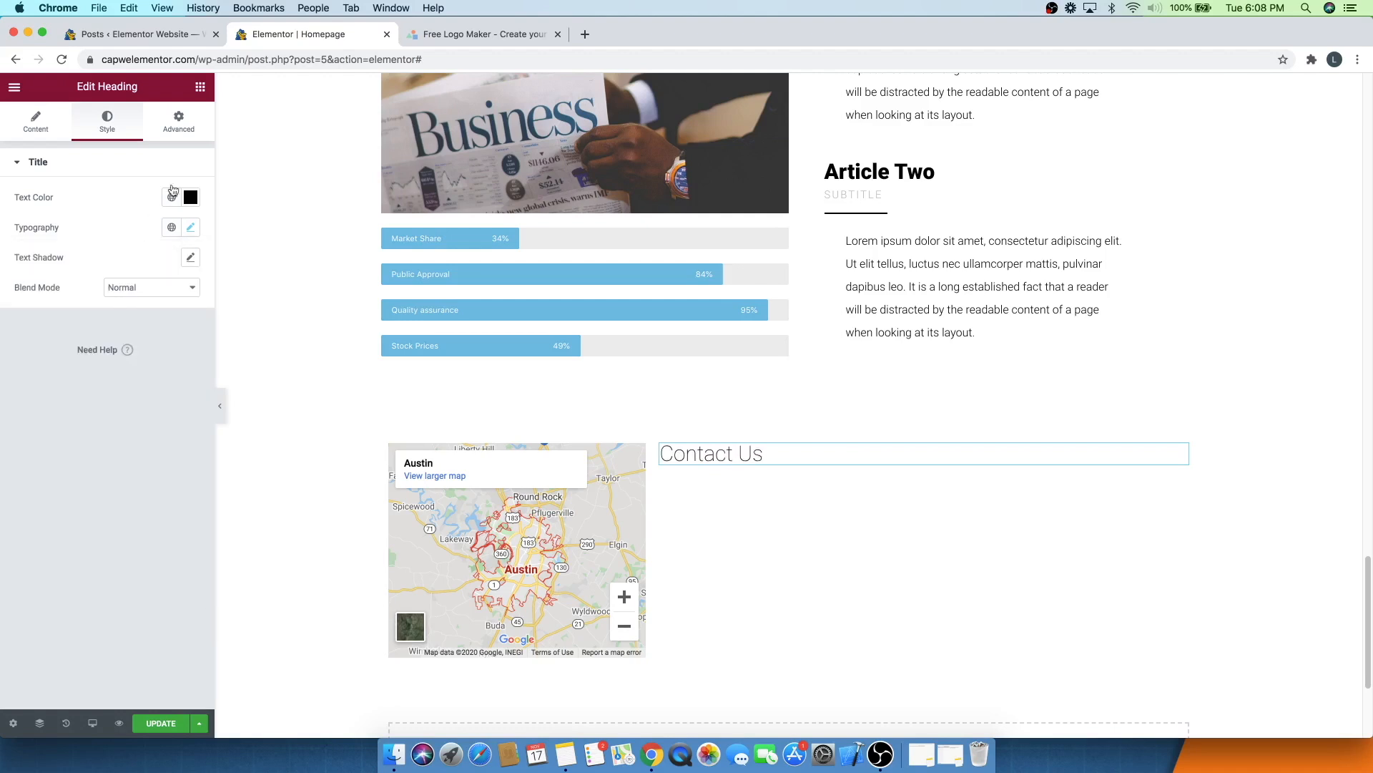
- Insert a two-column Inner Section below the Contact Us heading
click(200, 89)
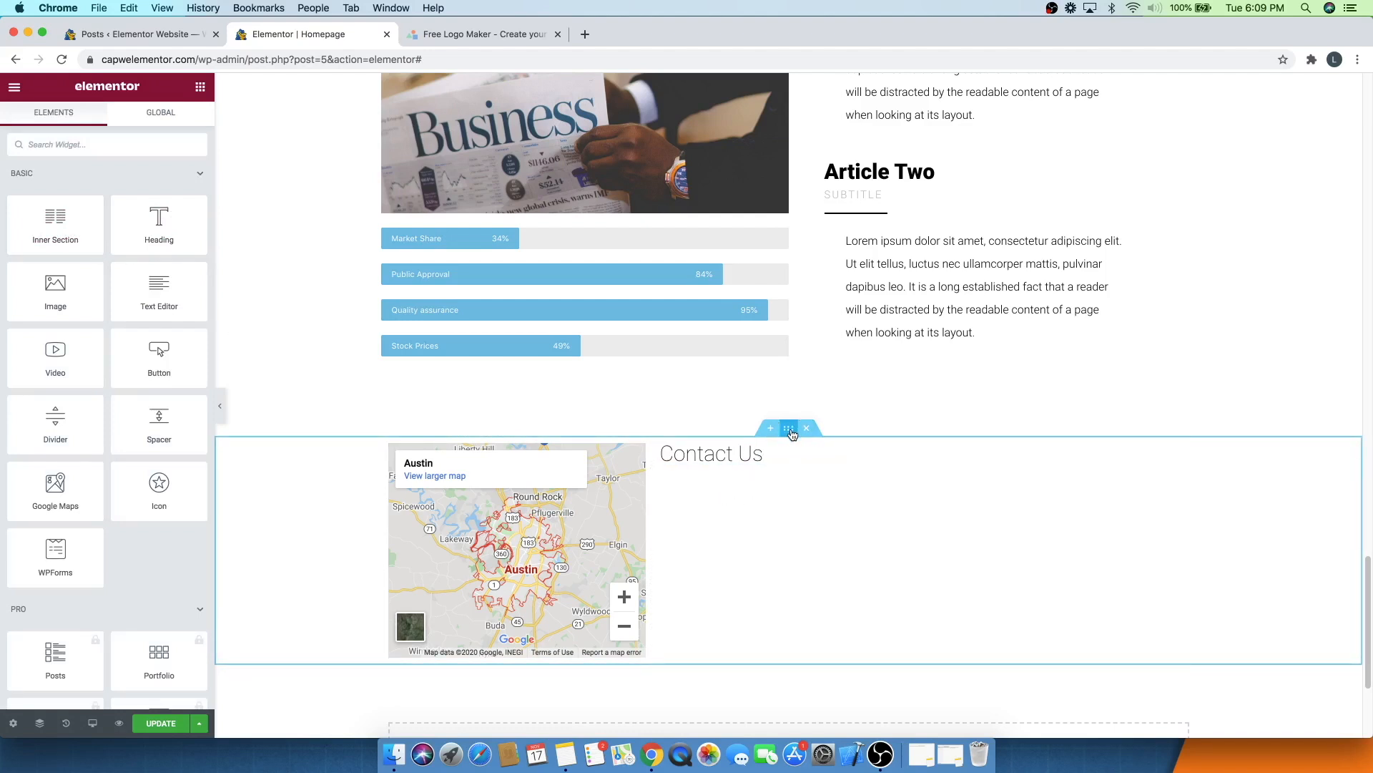
drag(58, 237, 685, 471)
drag(724, 464, 729, 465)
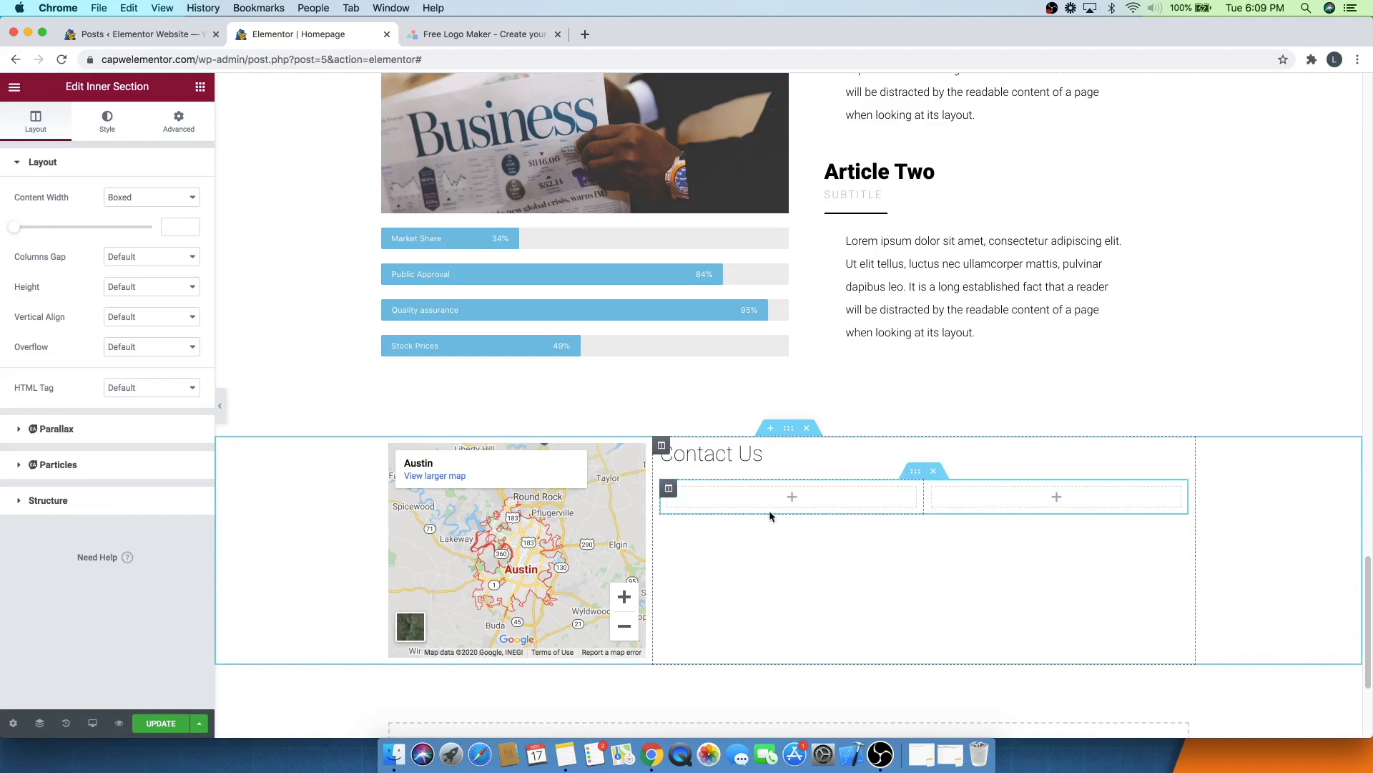
- Search for icon widgets and place an Icon List in the inner section's left column
click(201, 89)
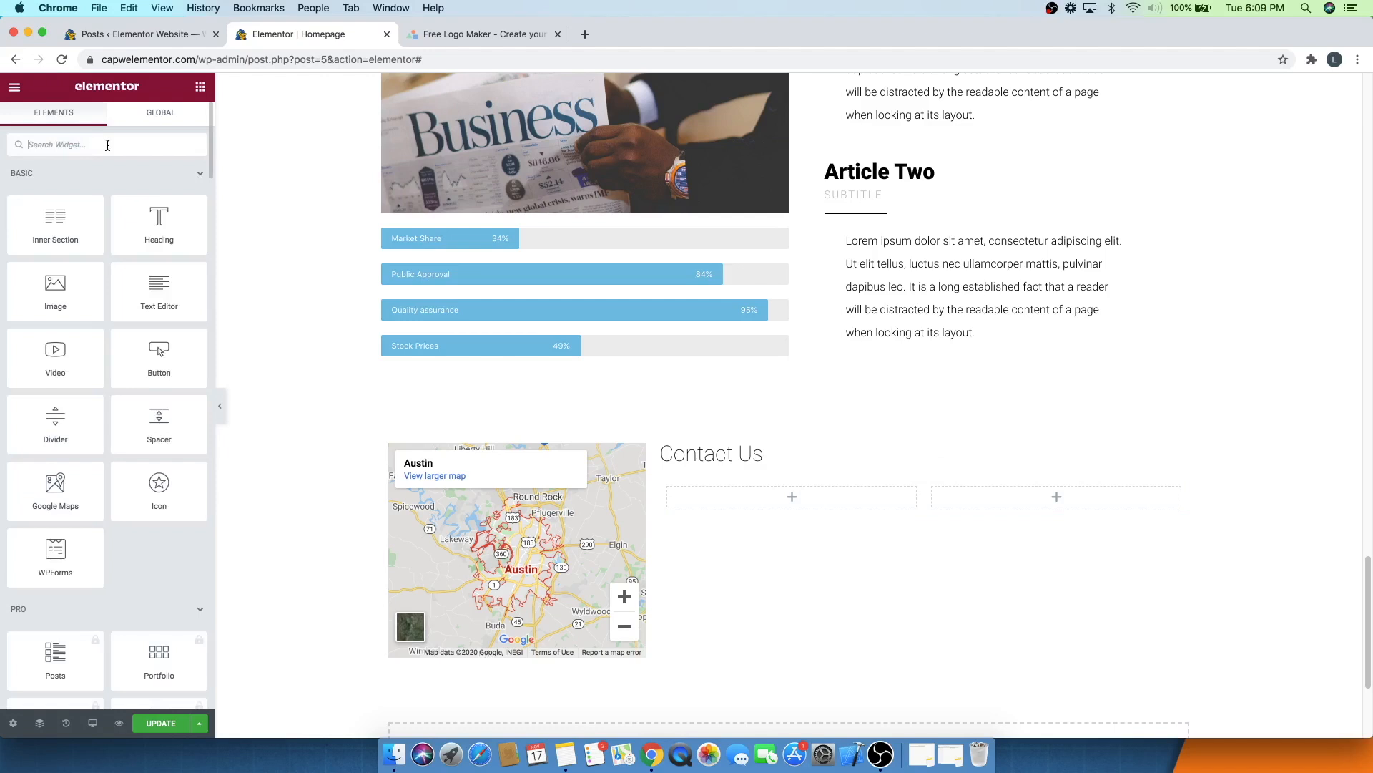
text(icon)
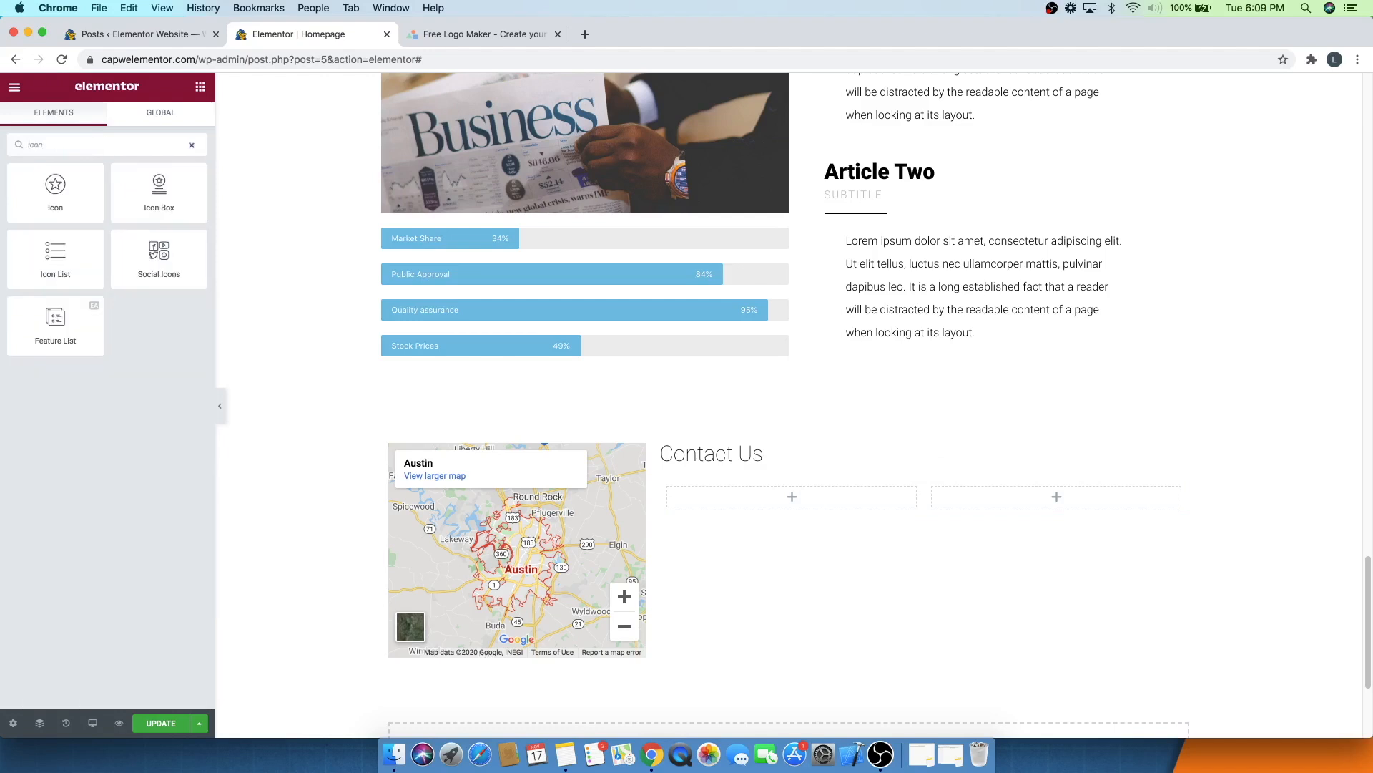
drag(55, 271, 783, 495)
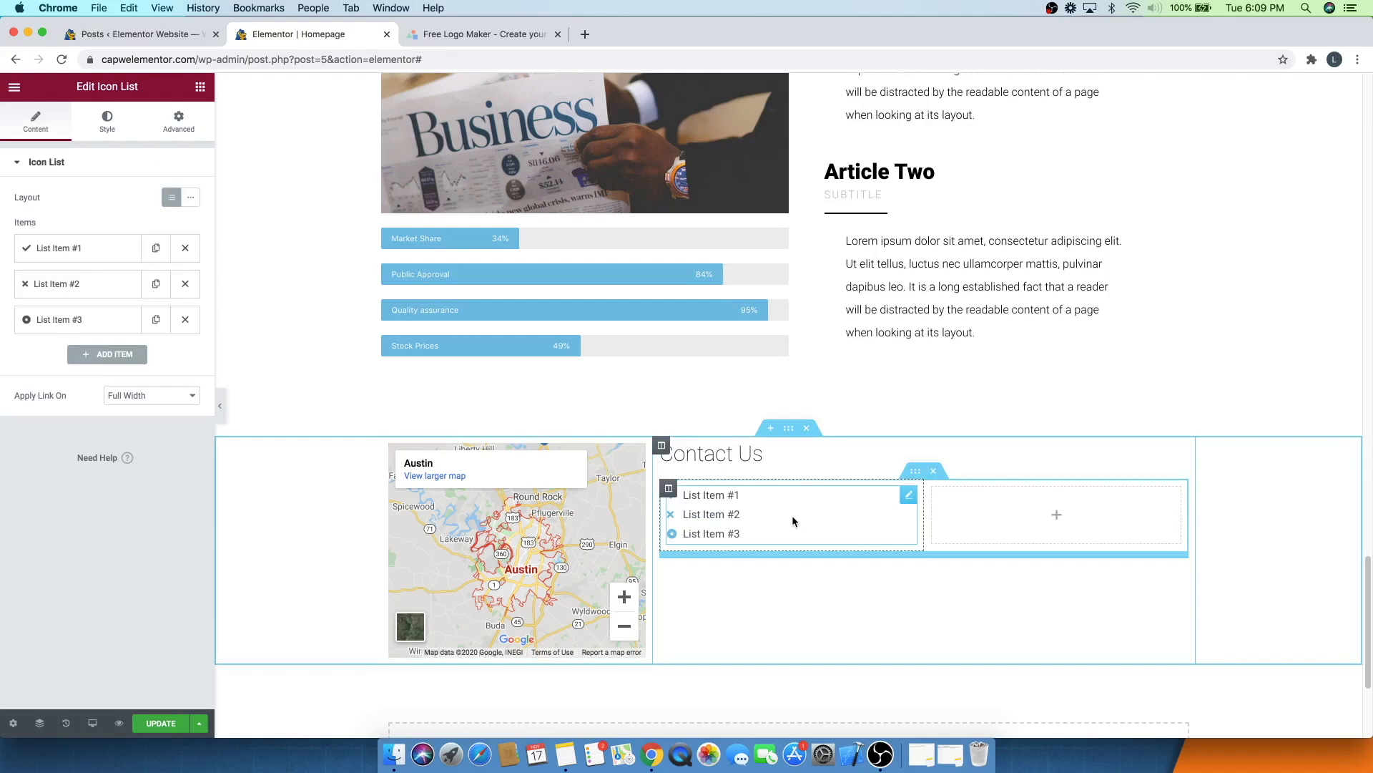
- Search for the Divider widget and place it below the icon list
click(200, 86)
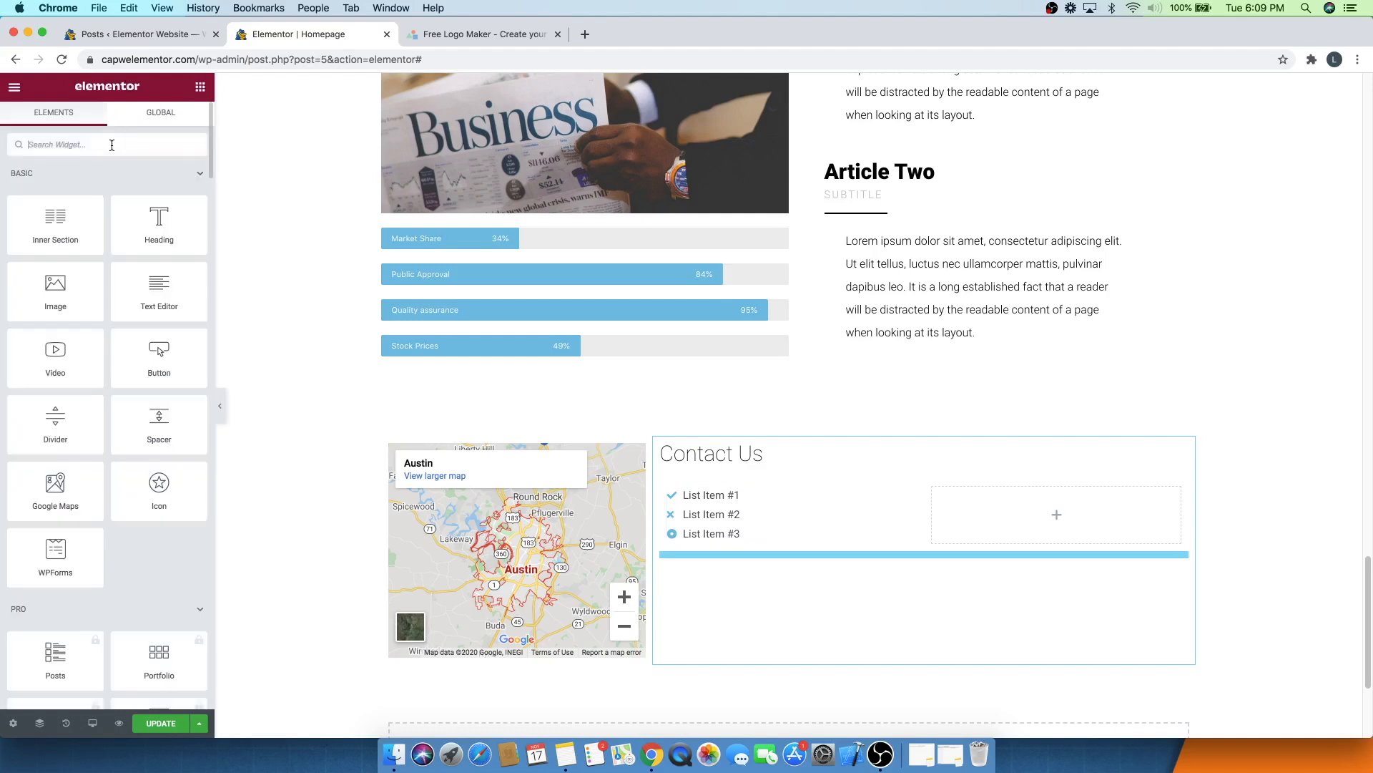
text(div)
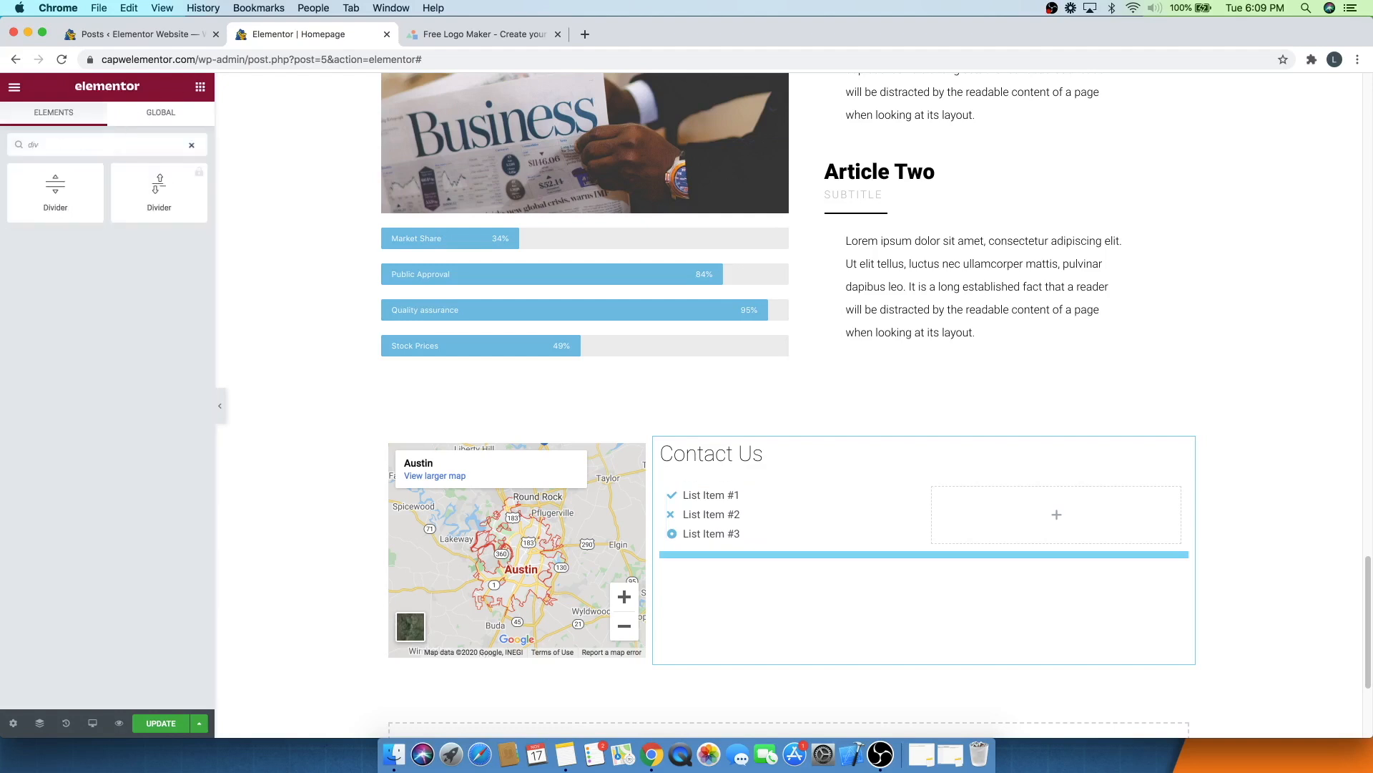
drag(53, 184, 724, 536)
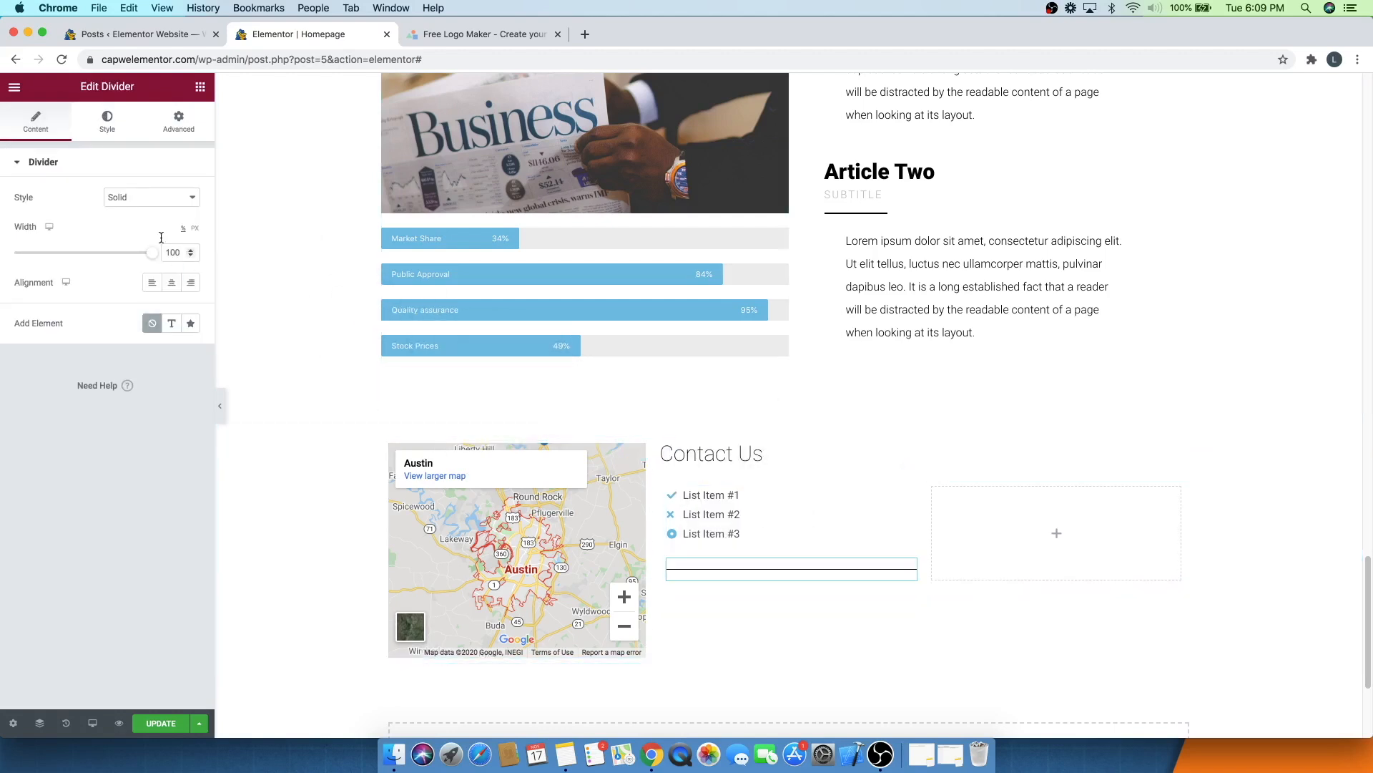
- Add a second Icon List below the divider
click(200, 88)
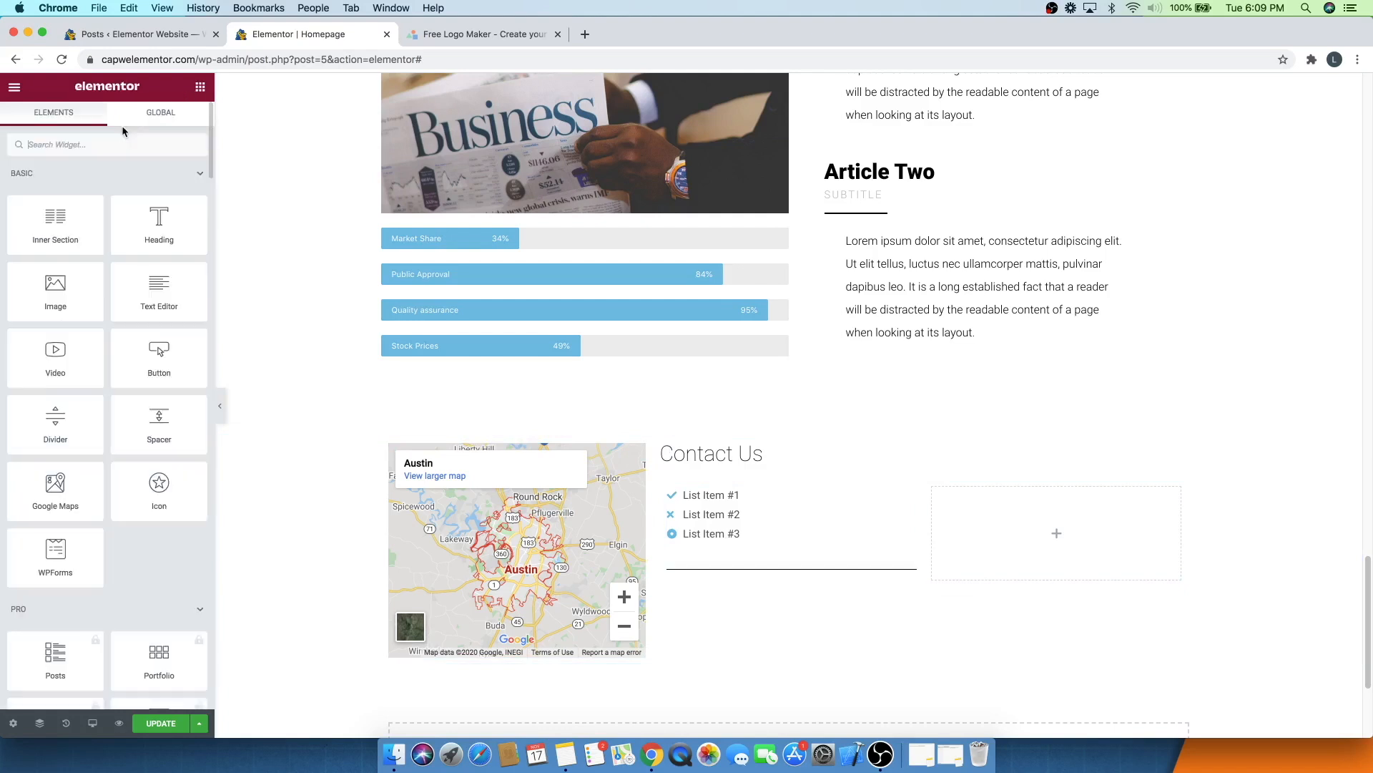
text(icon)
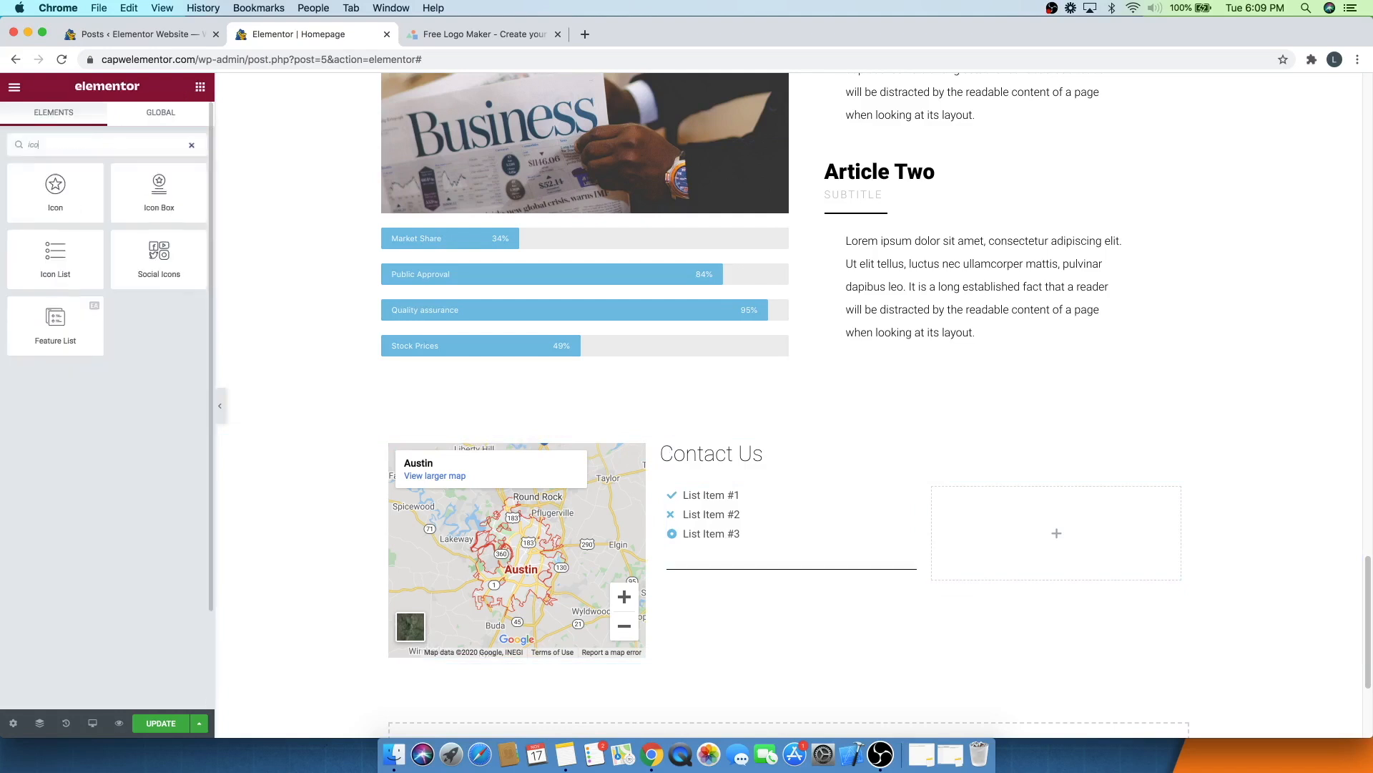
drag(55, 258, 764, 577)
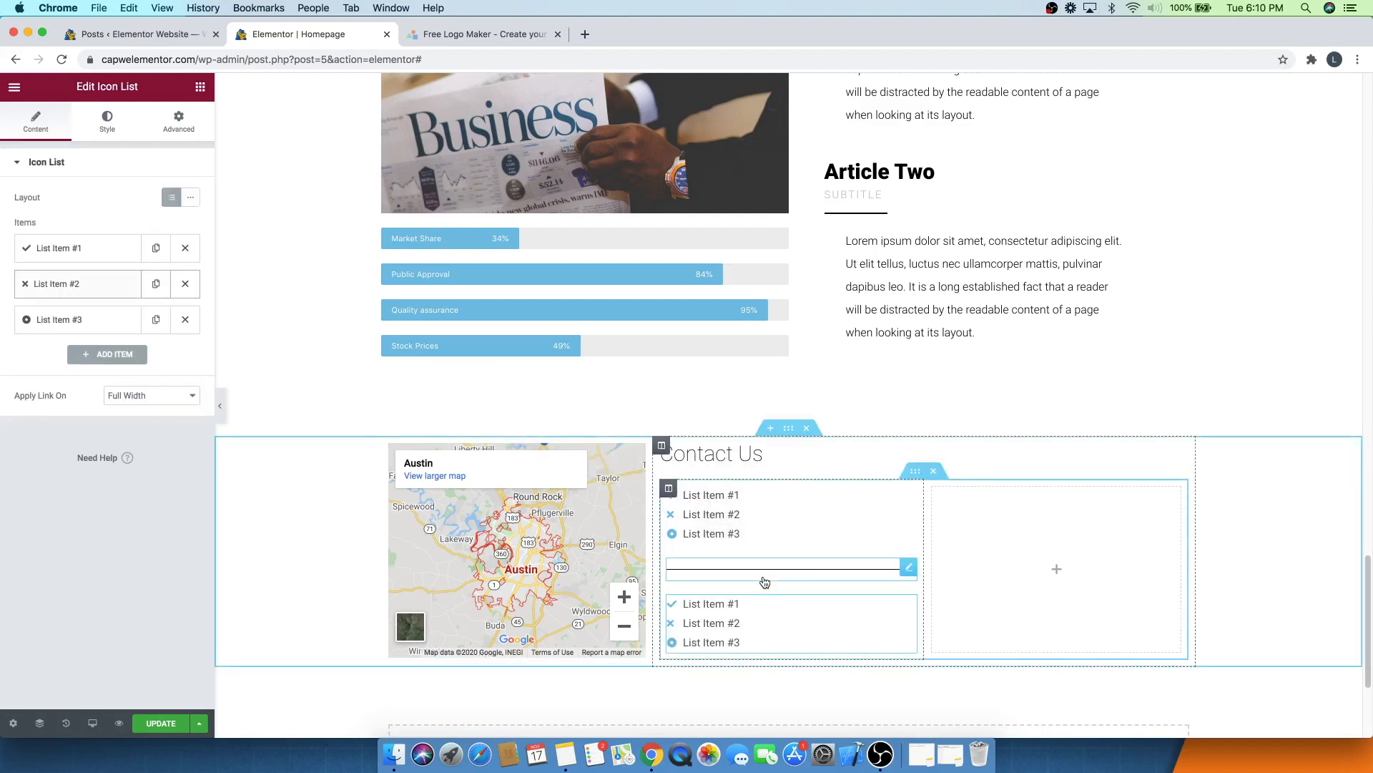
- Select the divider and set its width to 21%
click(908, 566)
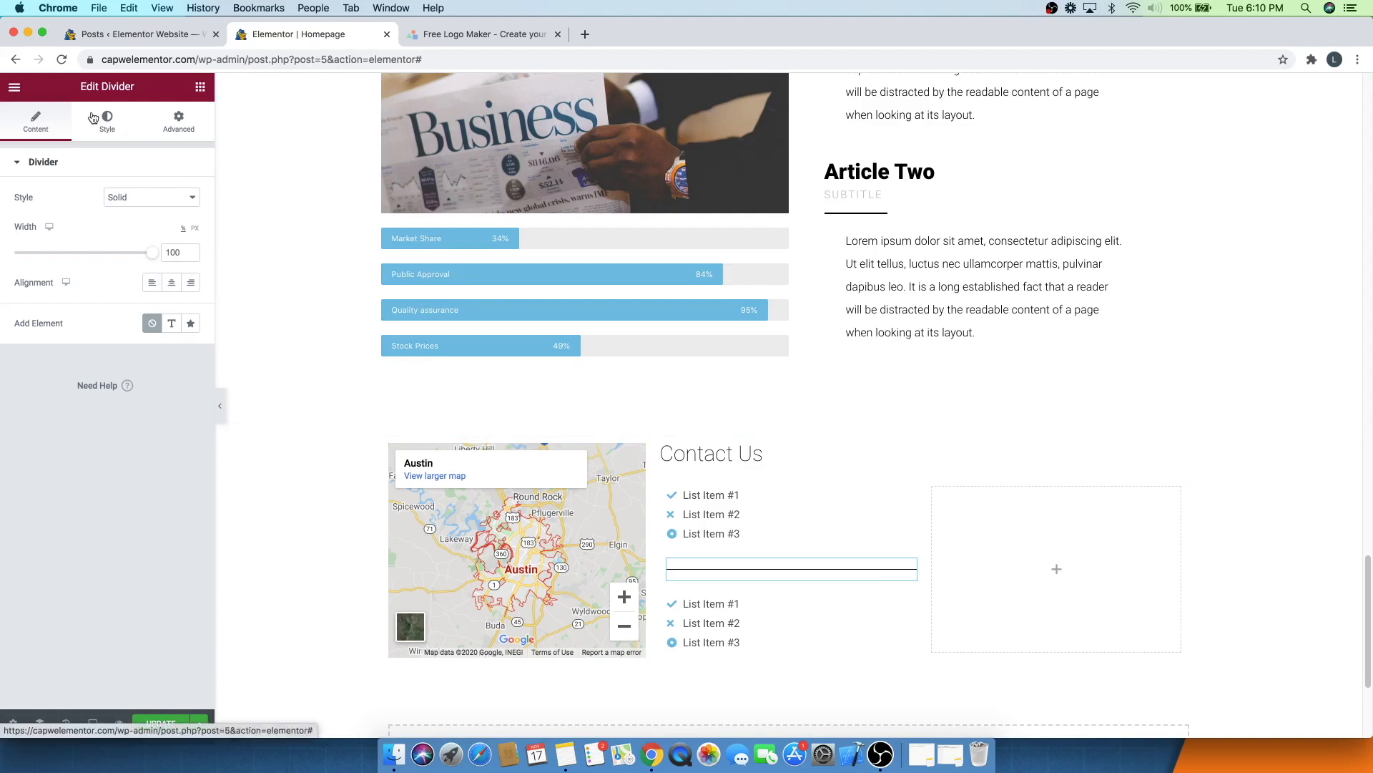
drag(152, 252, 46, 251)
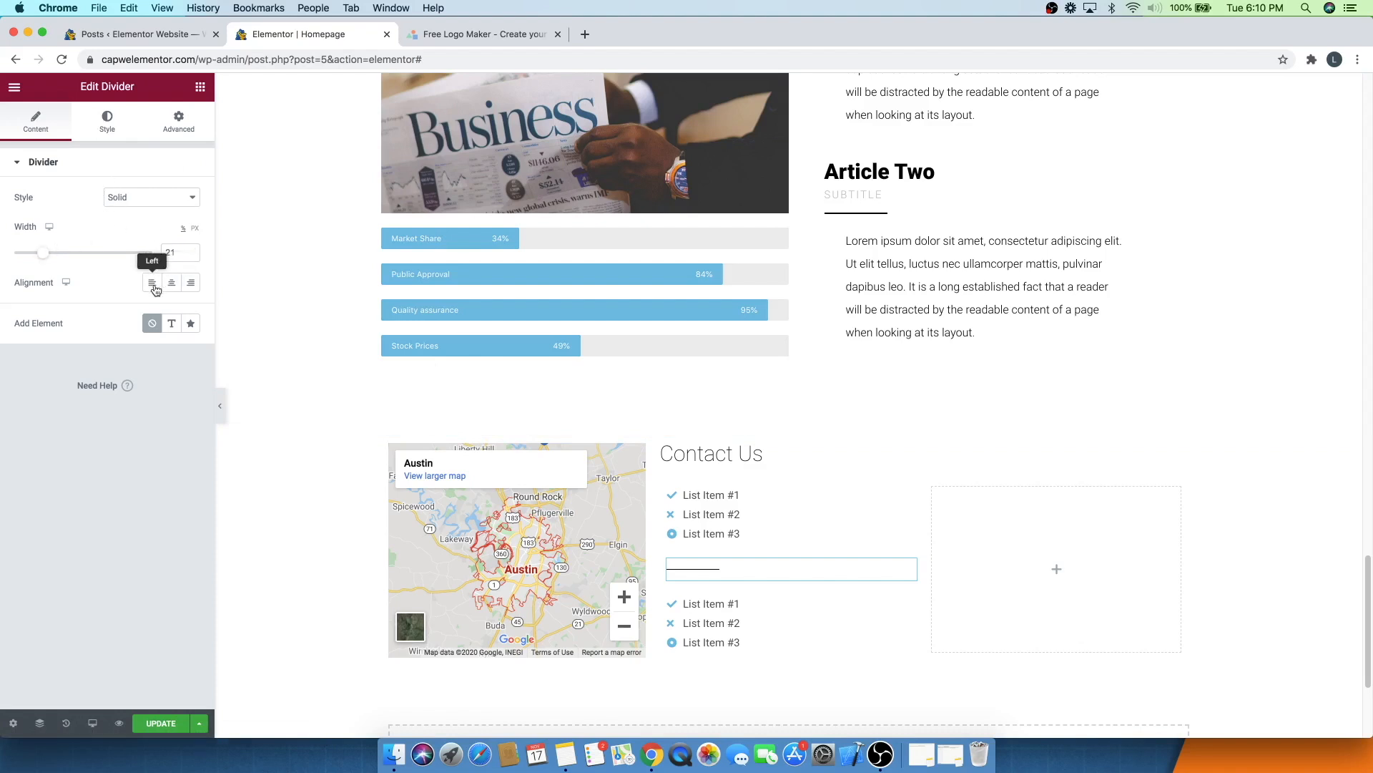
- Set the divider's weight to 3 and its gap to 9
click(107, 122)
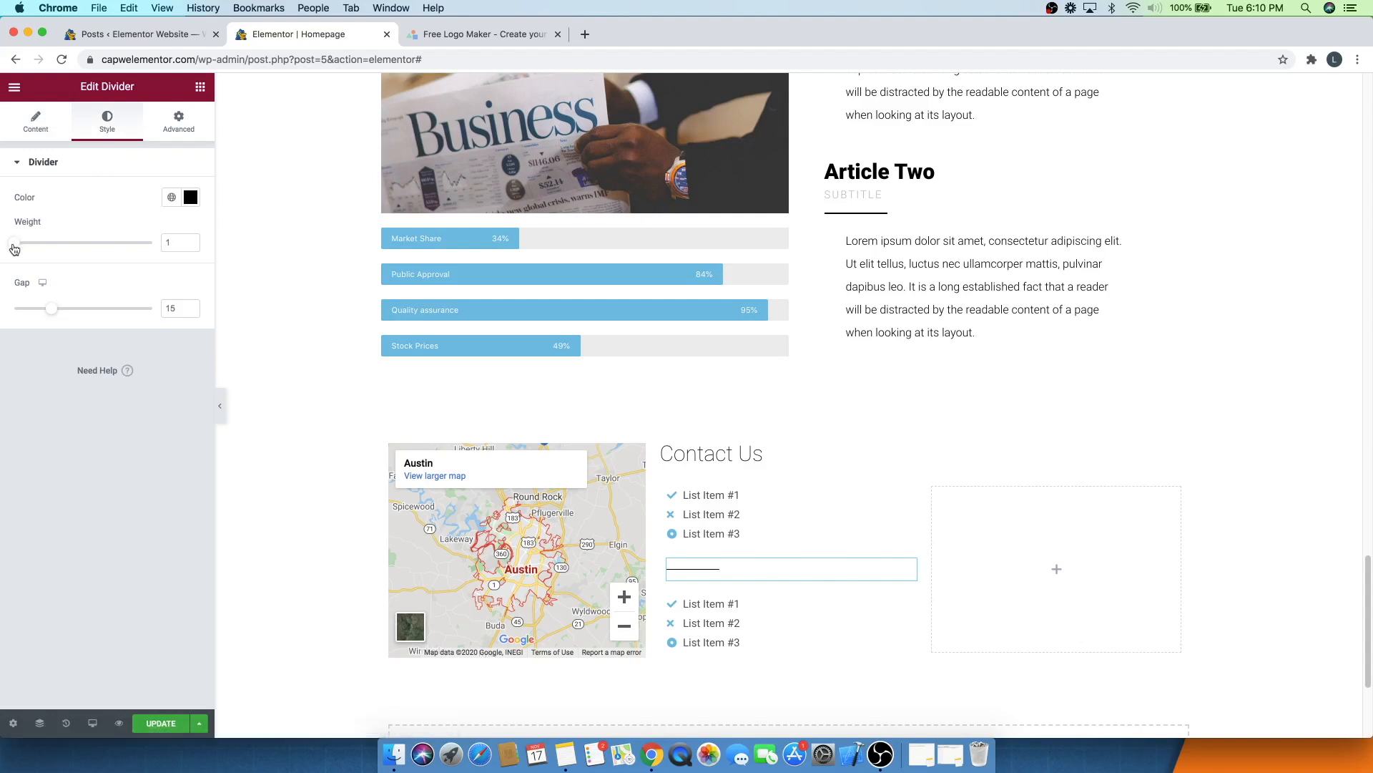
drag(20, 247, 43, 247)
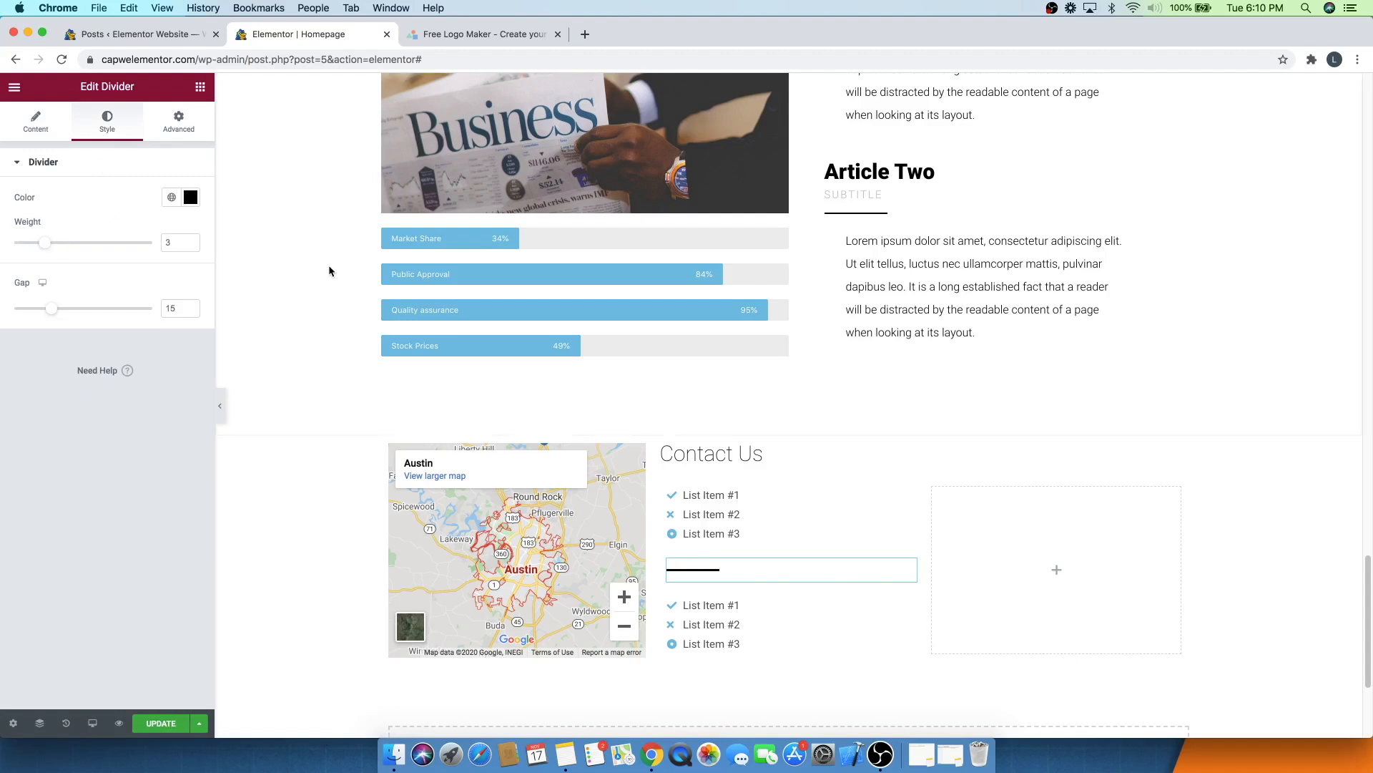
drag(54, 309, 35, 309)
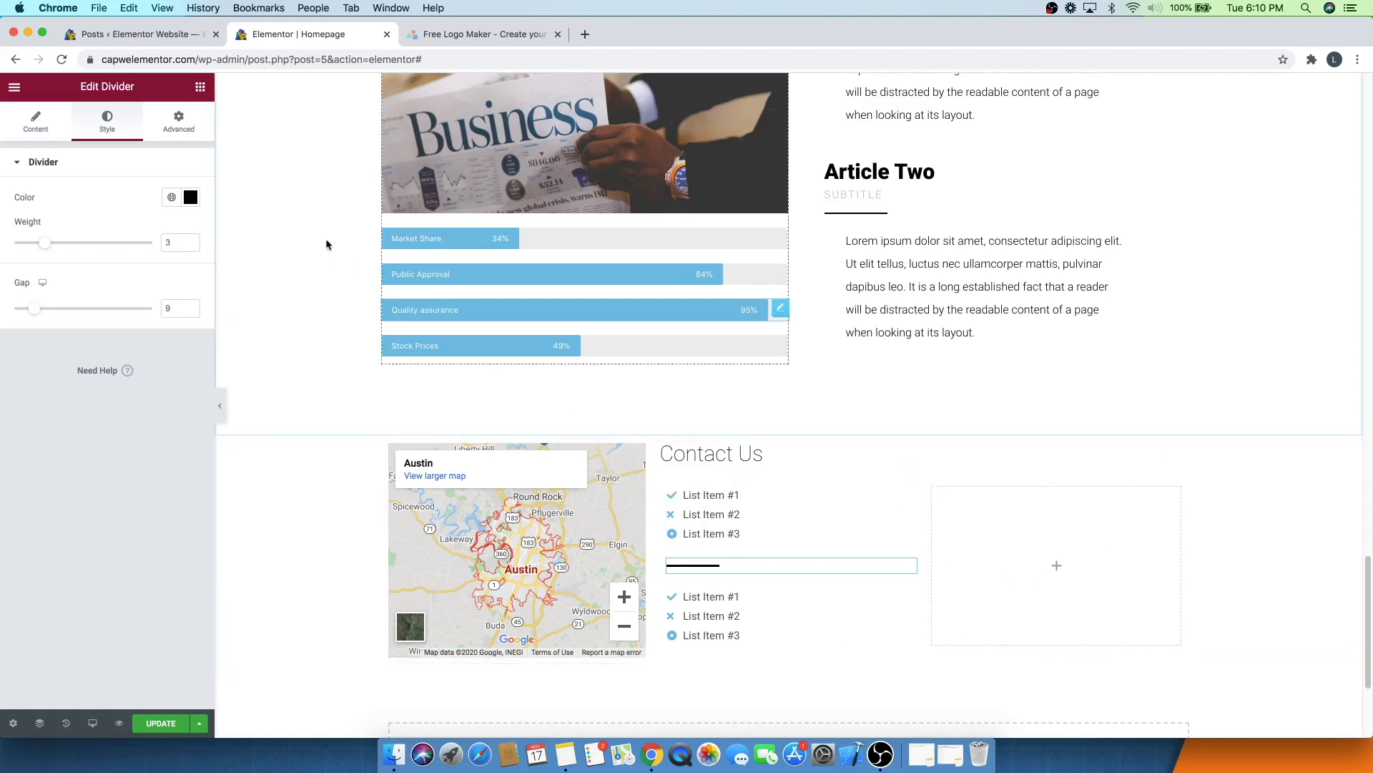
- Search for the WPForms widget and place it in the inner section's right column
click(199, 88)
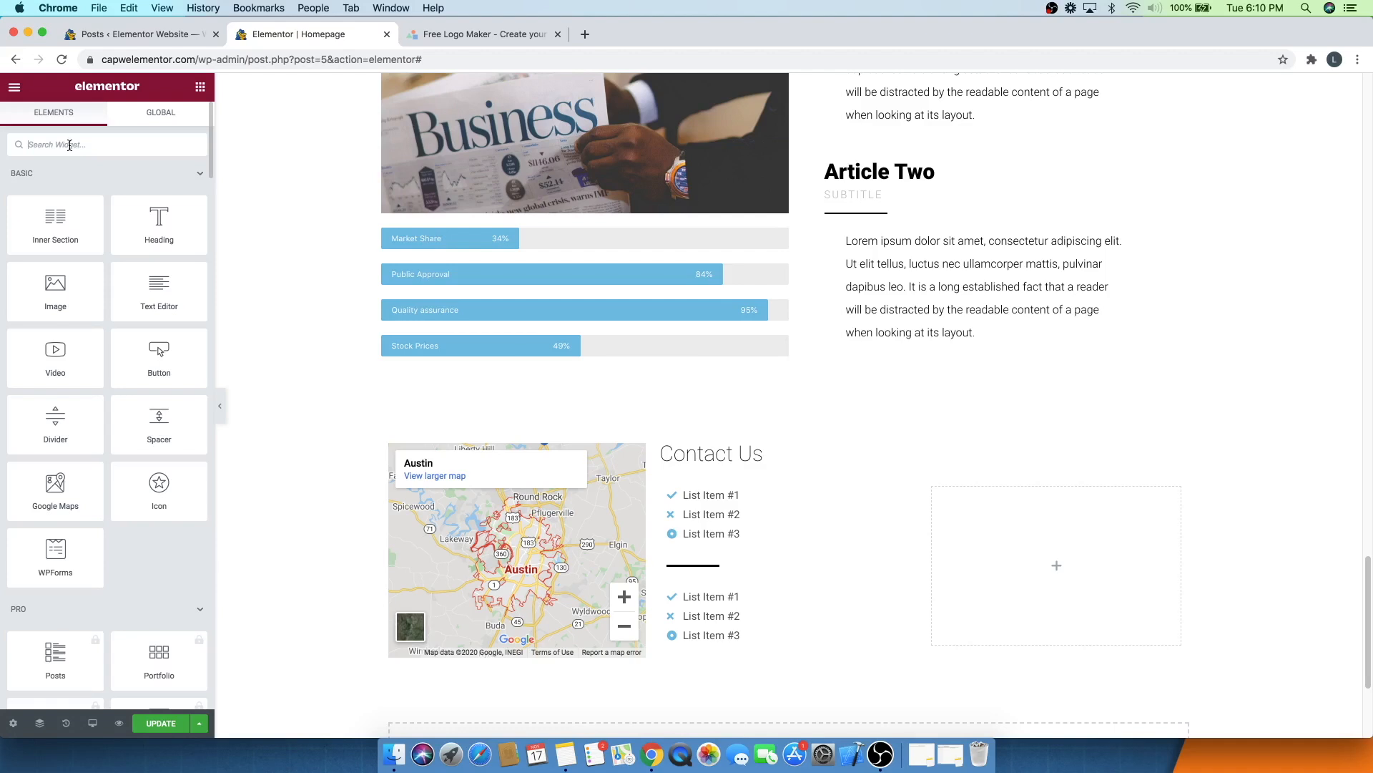
text(wp form)
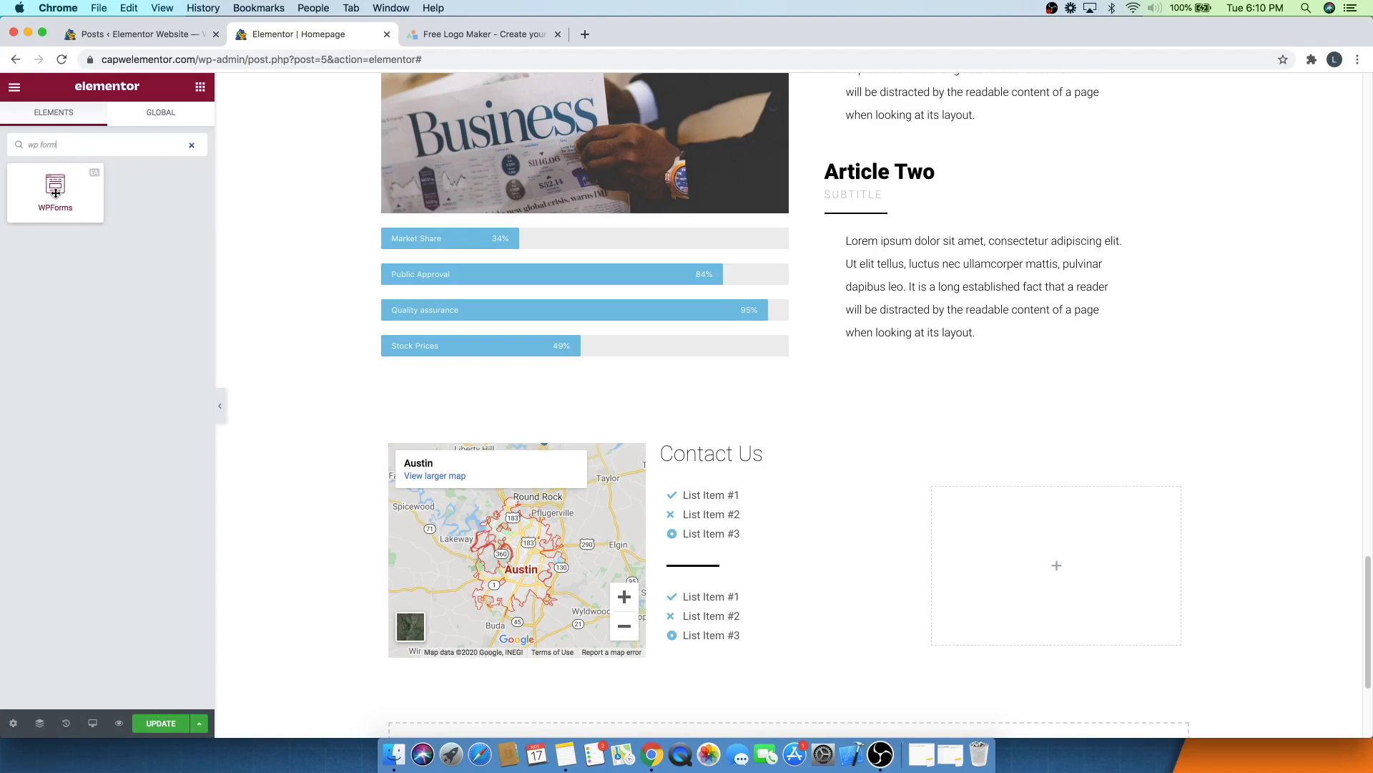
drag(56, 193, 1052, 564)
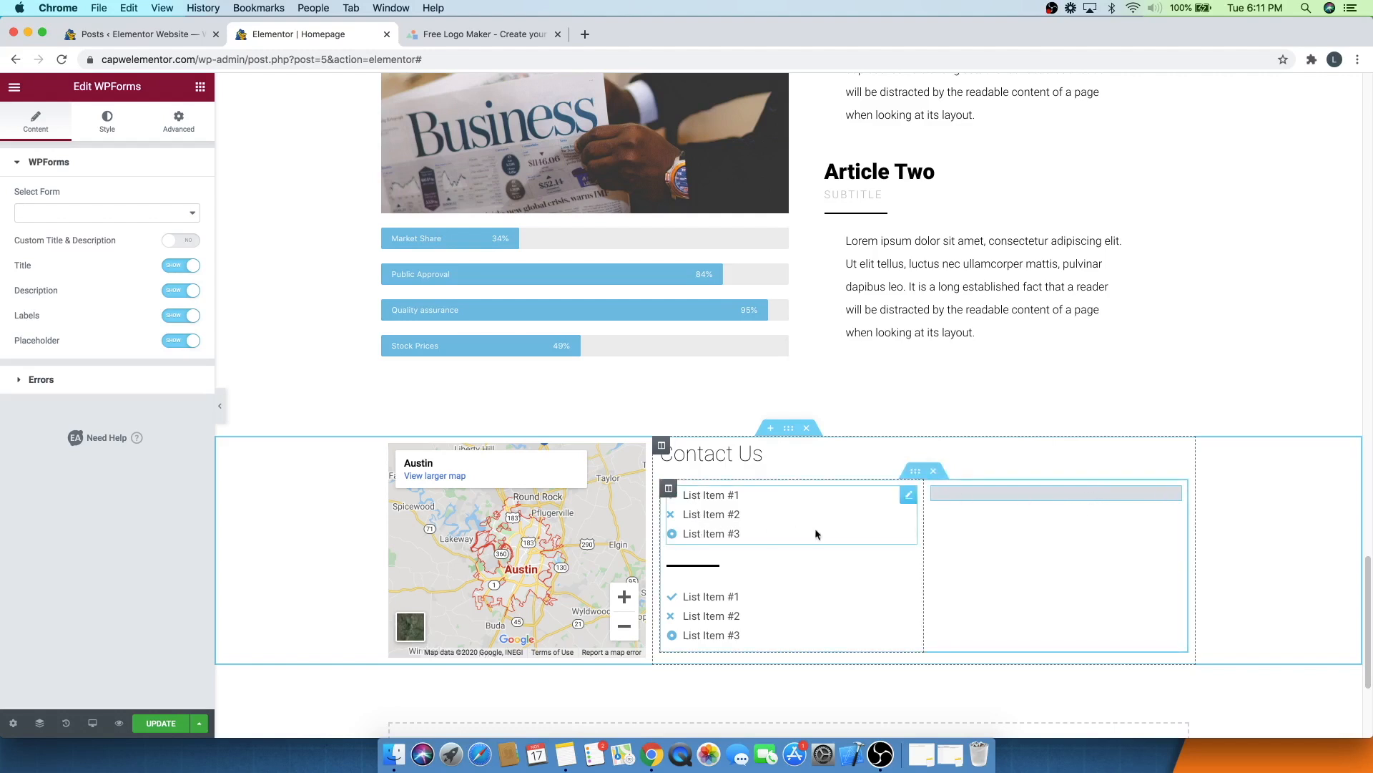
- In the first icon list, rename the first item to FaceBook and set its icon to the Facebook icon
click(909, 500)
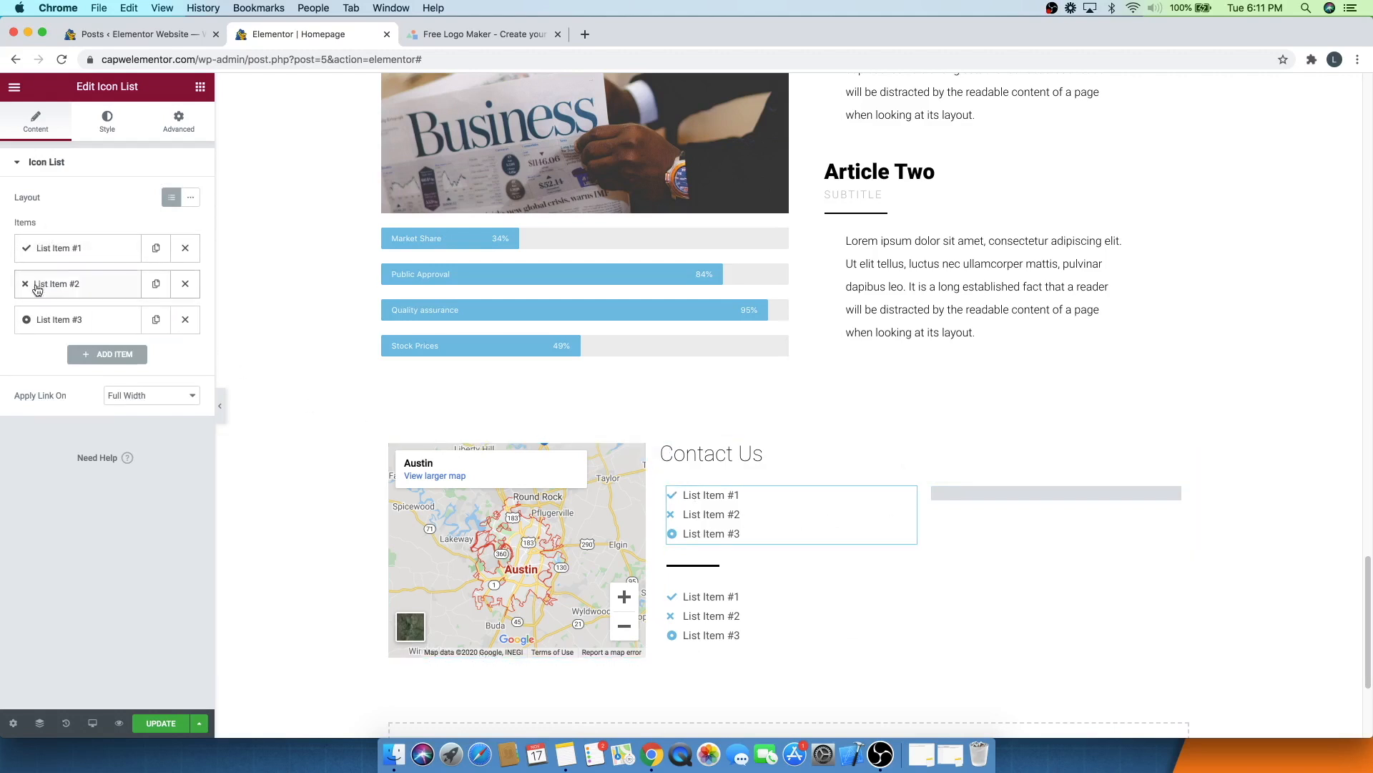
click(43, 248)
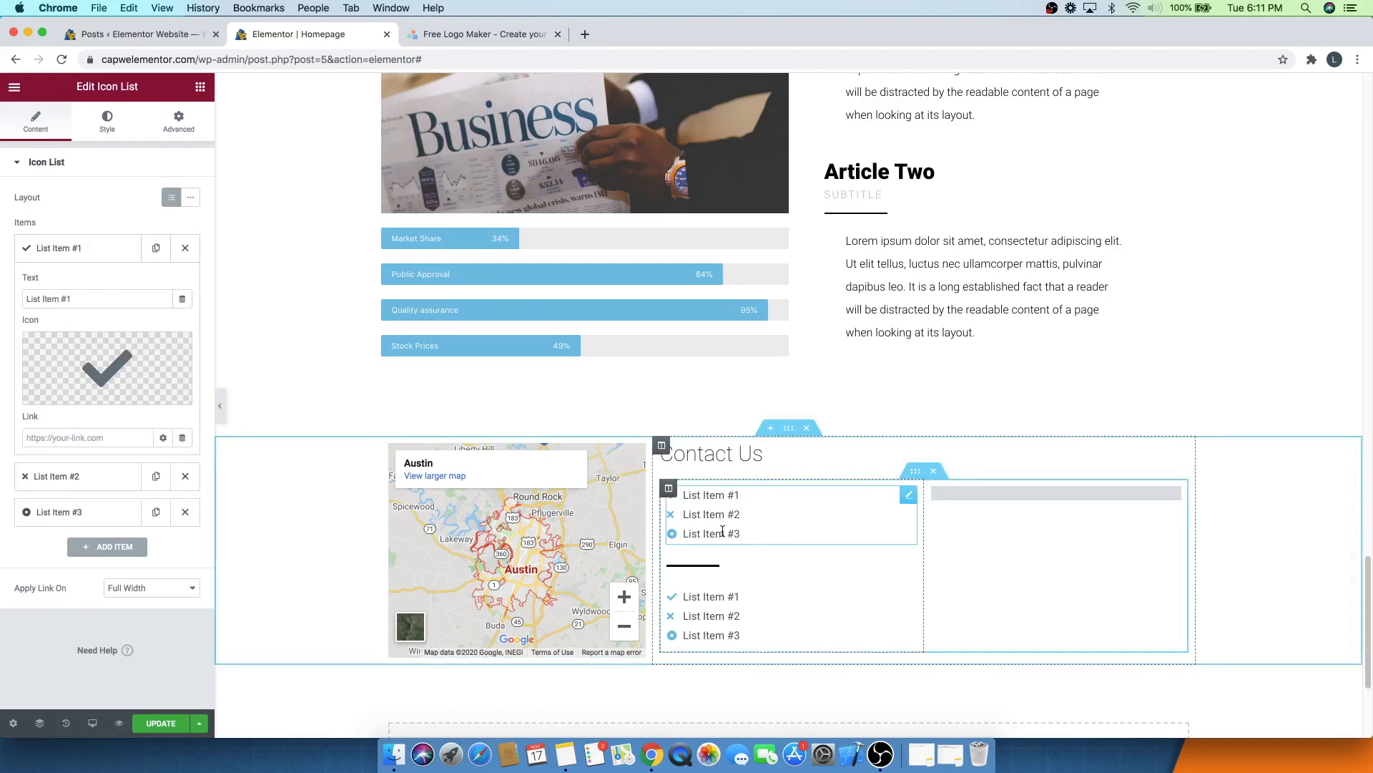
scroll(587, 361, up, 15)
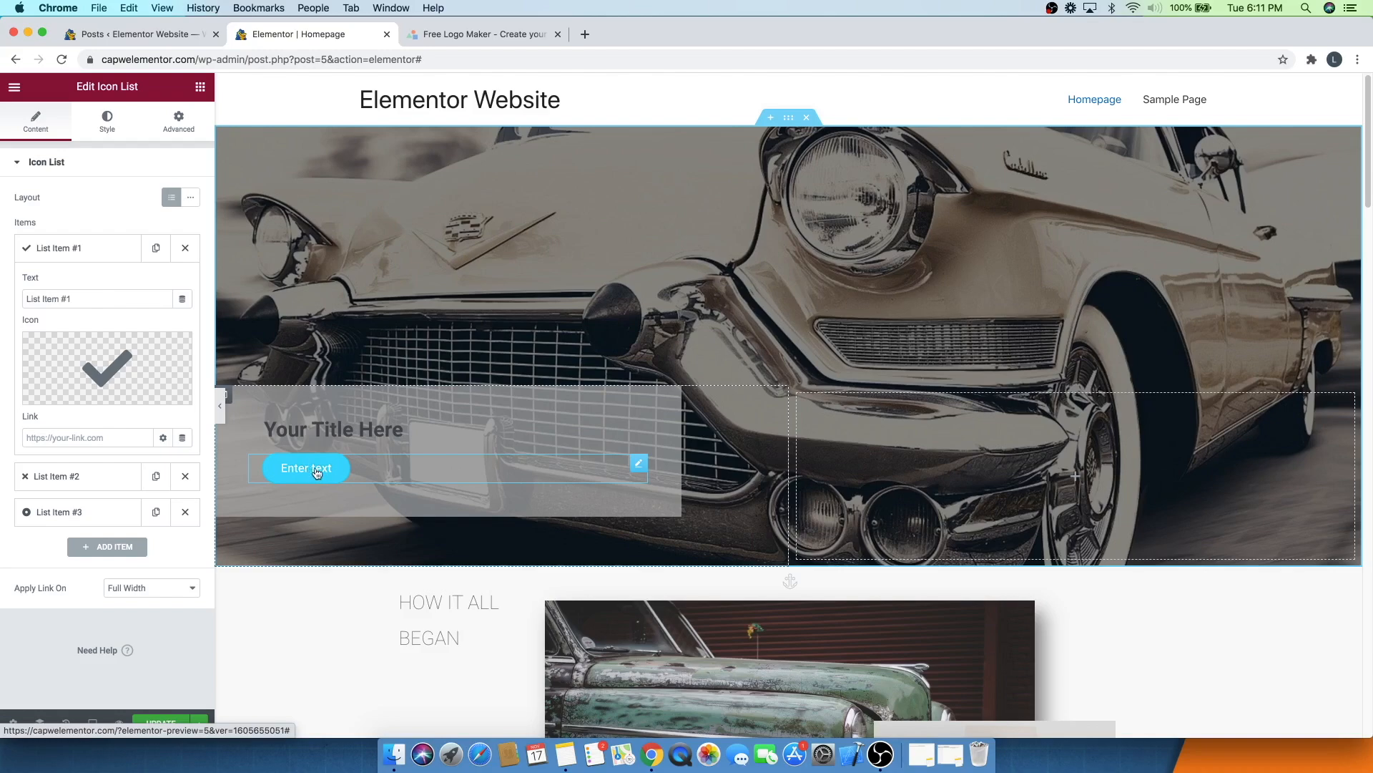
scroll(604, 357, down, 15)
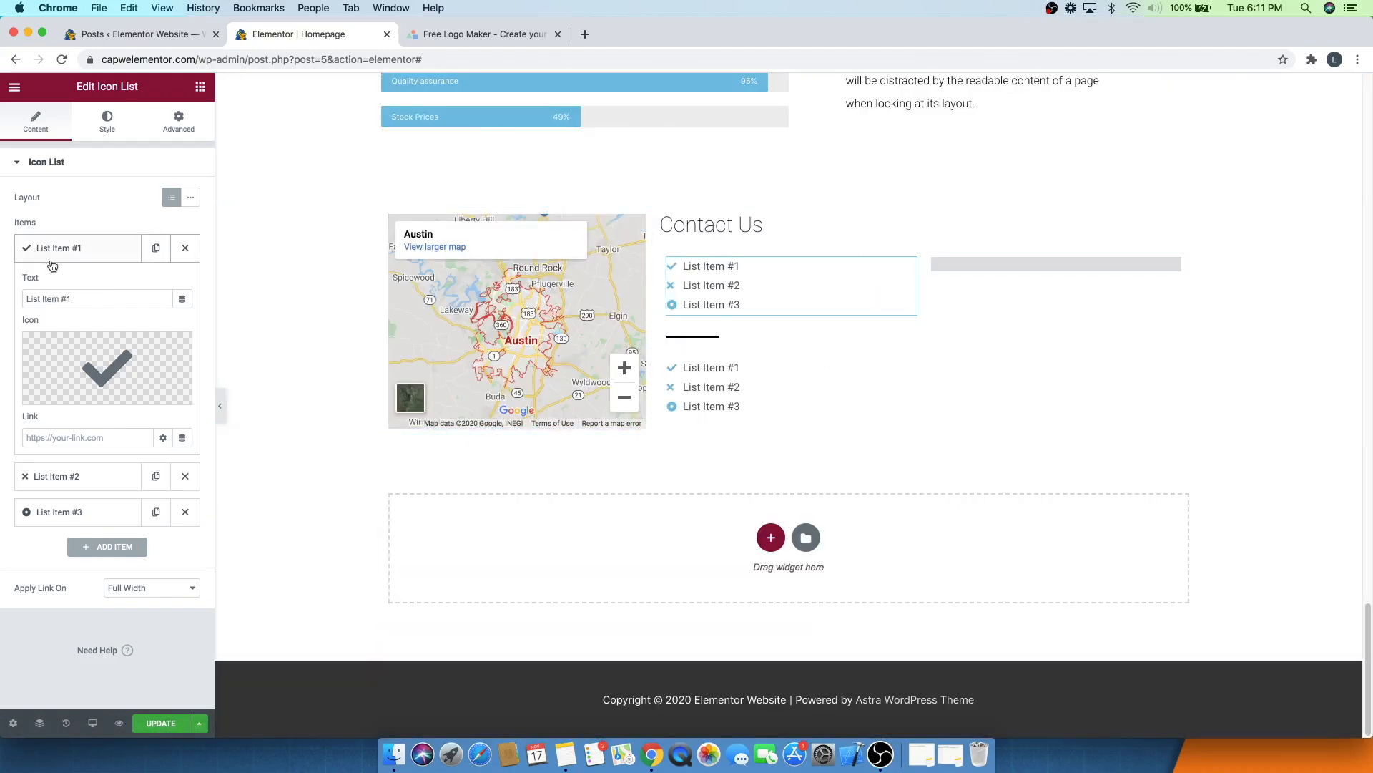
drag(78, 298, 2, 300)
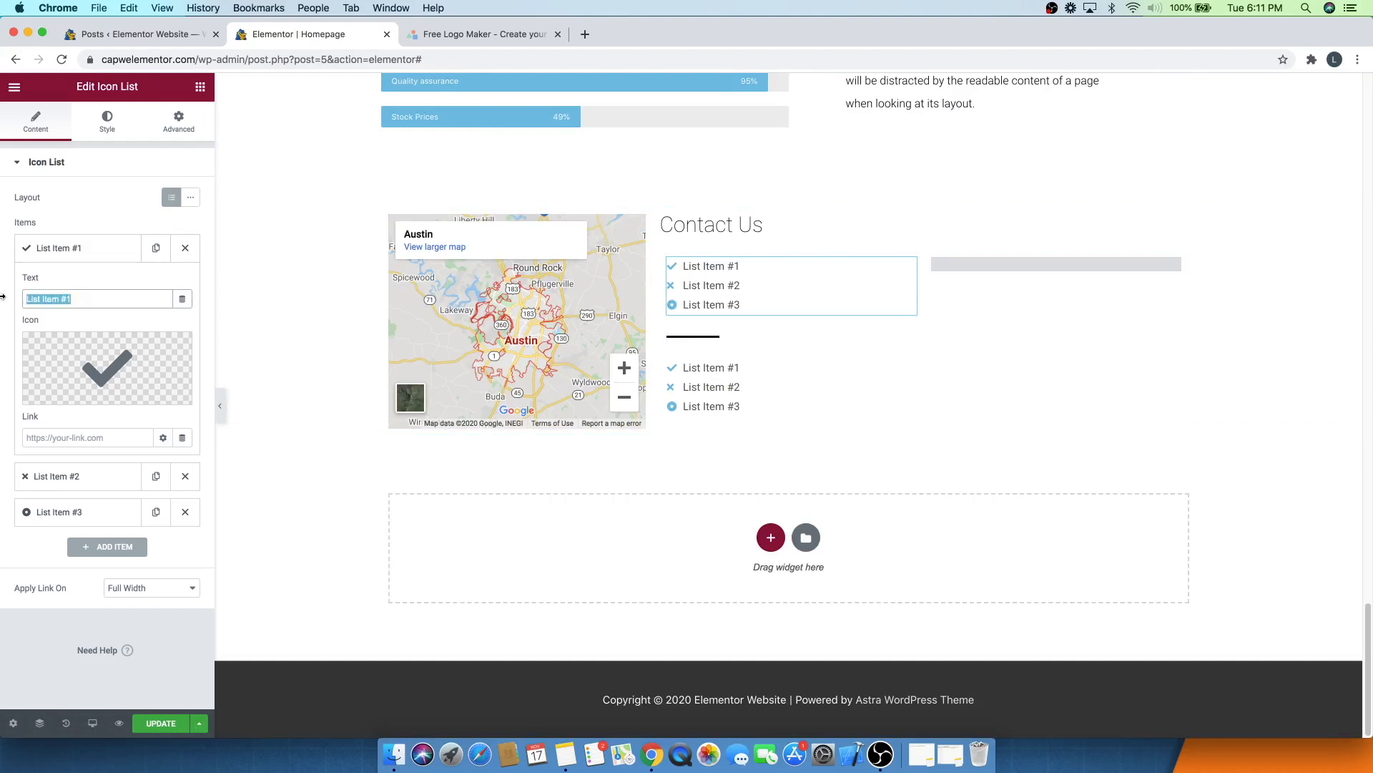
text(FaceBook)
click(146, 349)
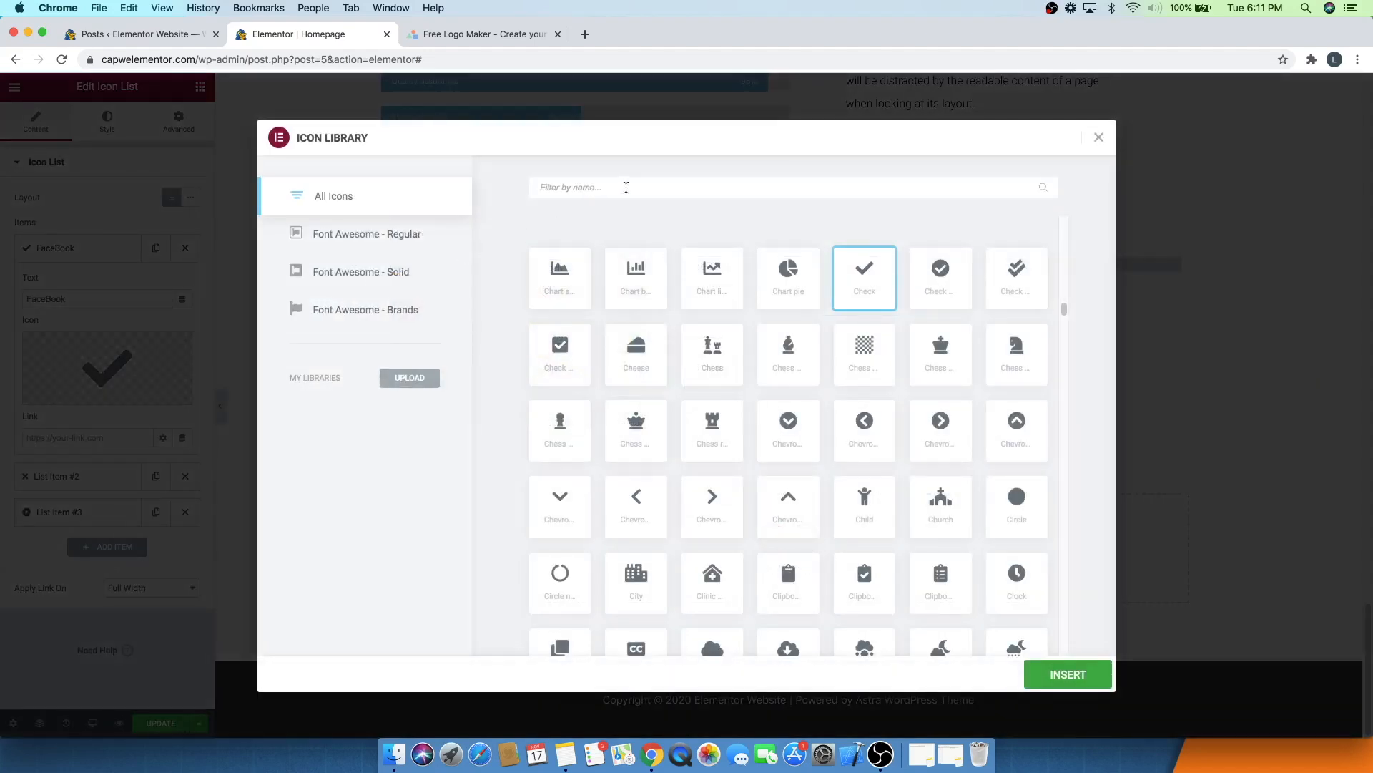
text(faceb)
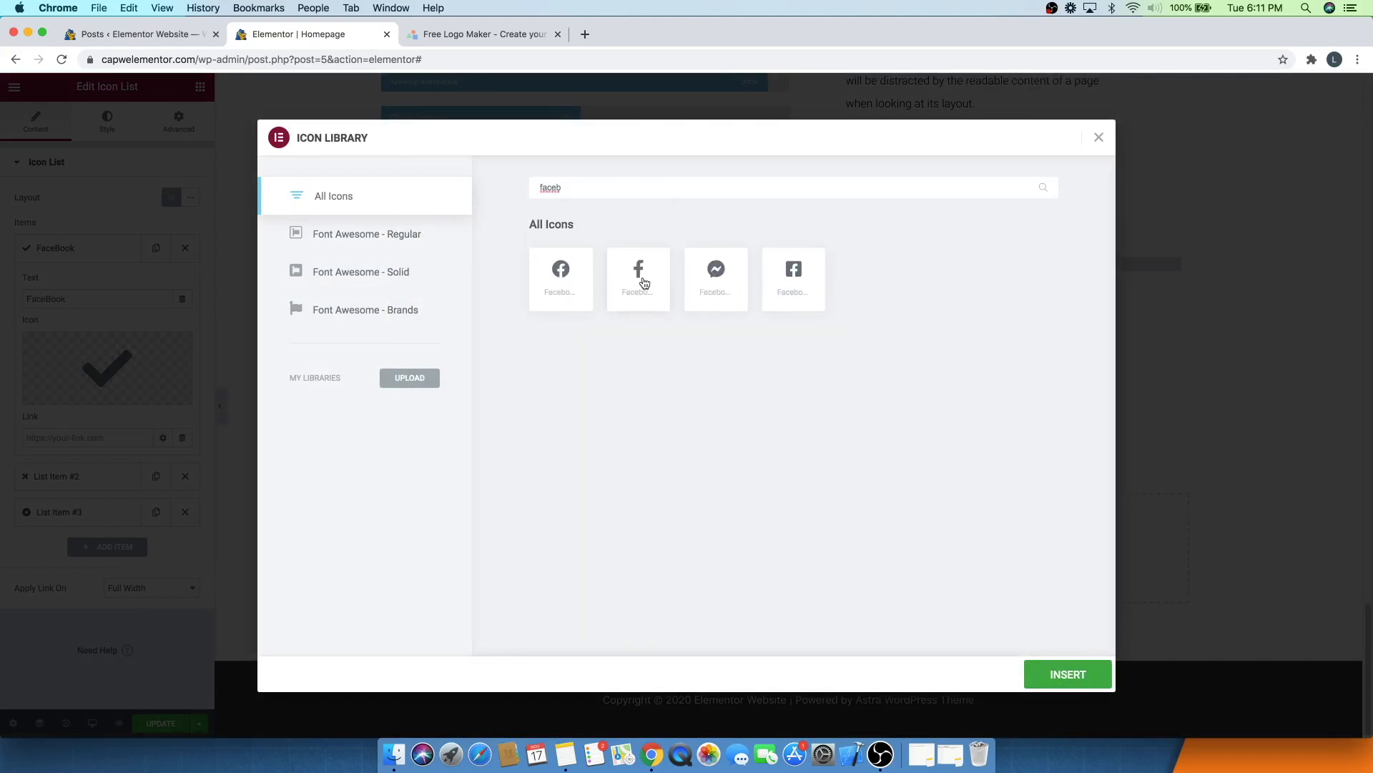
click(644, 284)
click(1056, 689)
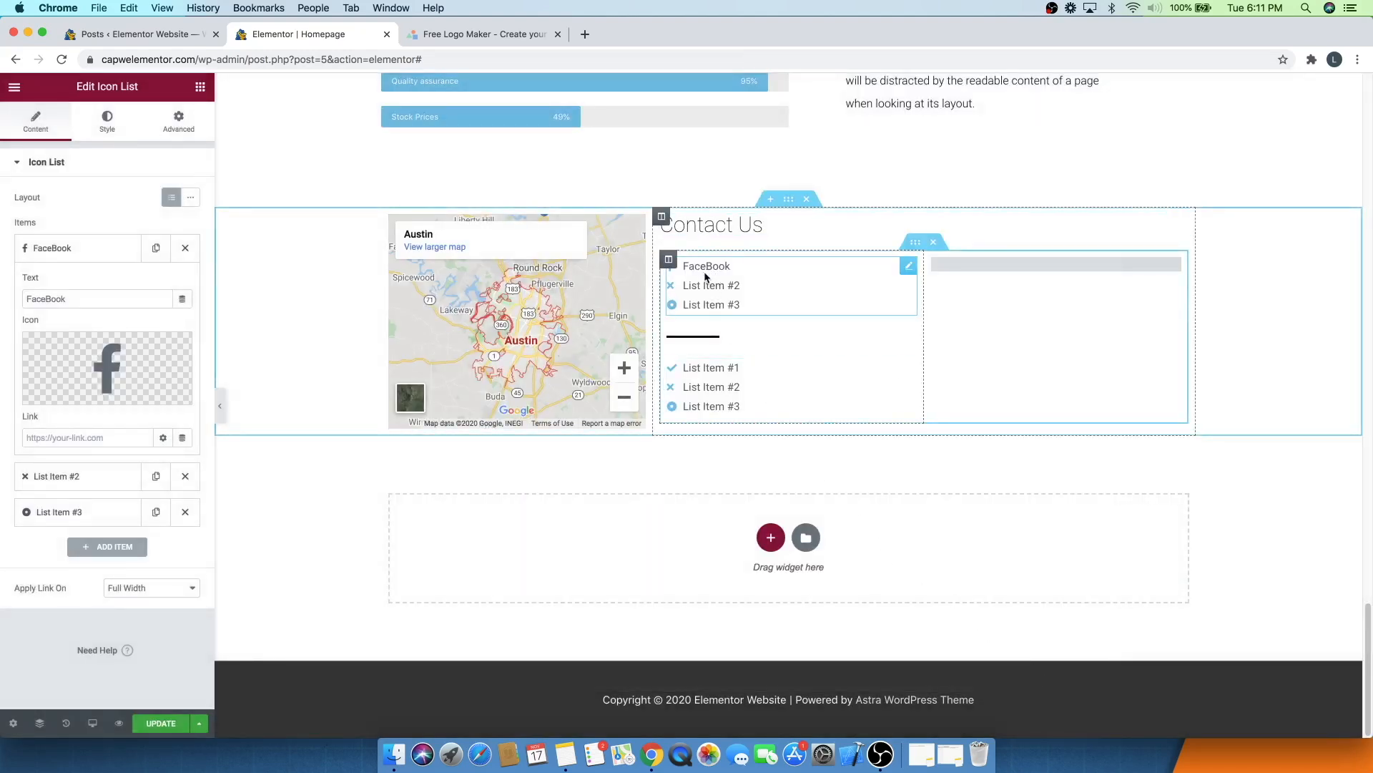
click(41, 247)
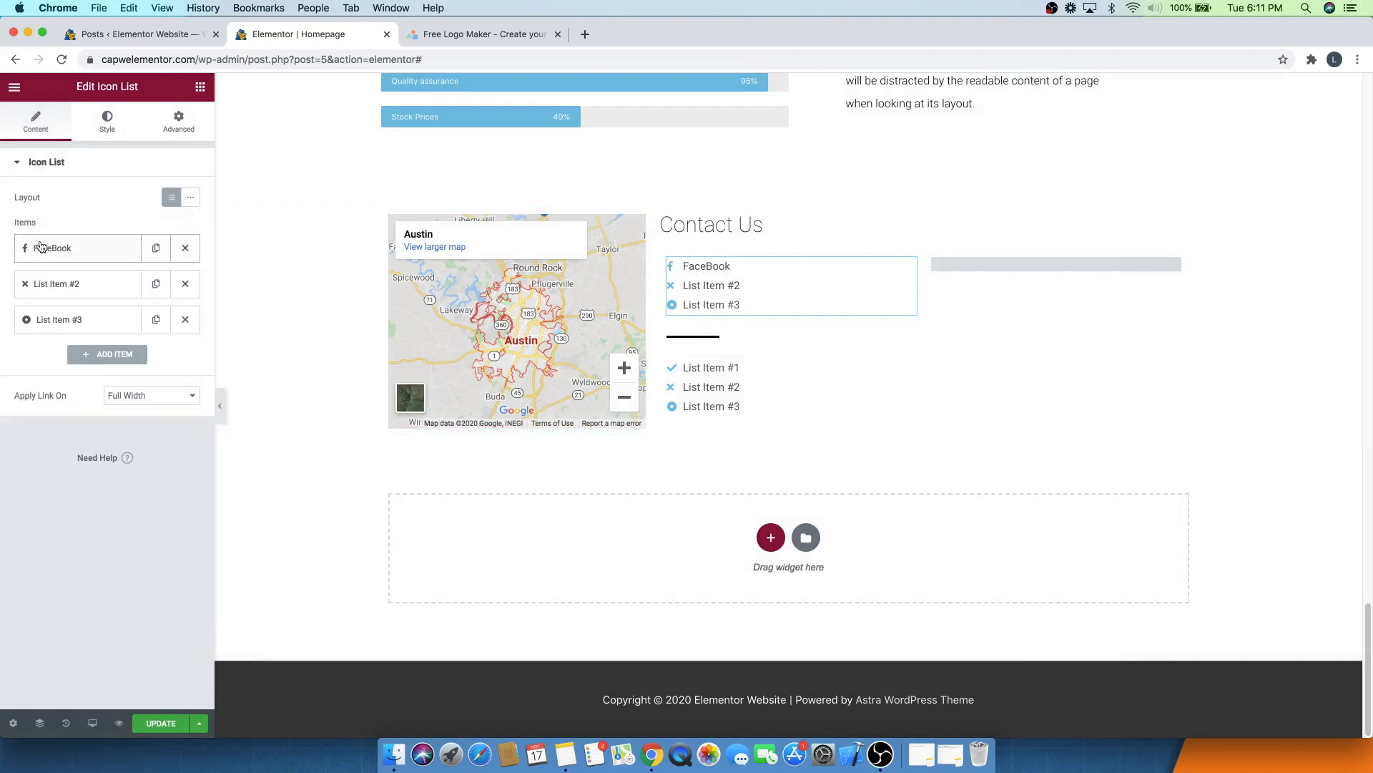
- Rename the second list item to Instagram and set its icon to the Instagram icon
click(53, 286)
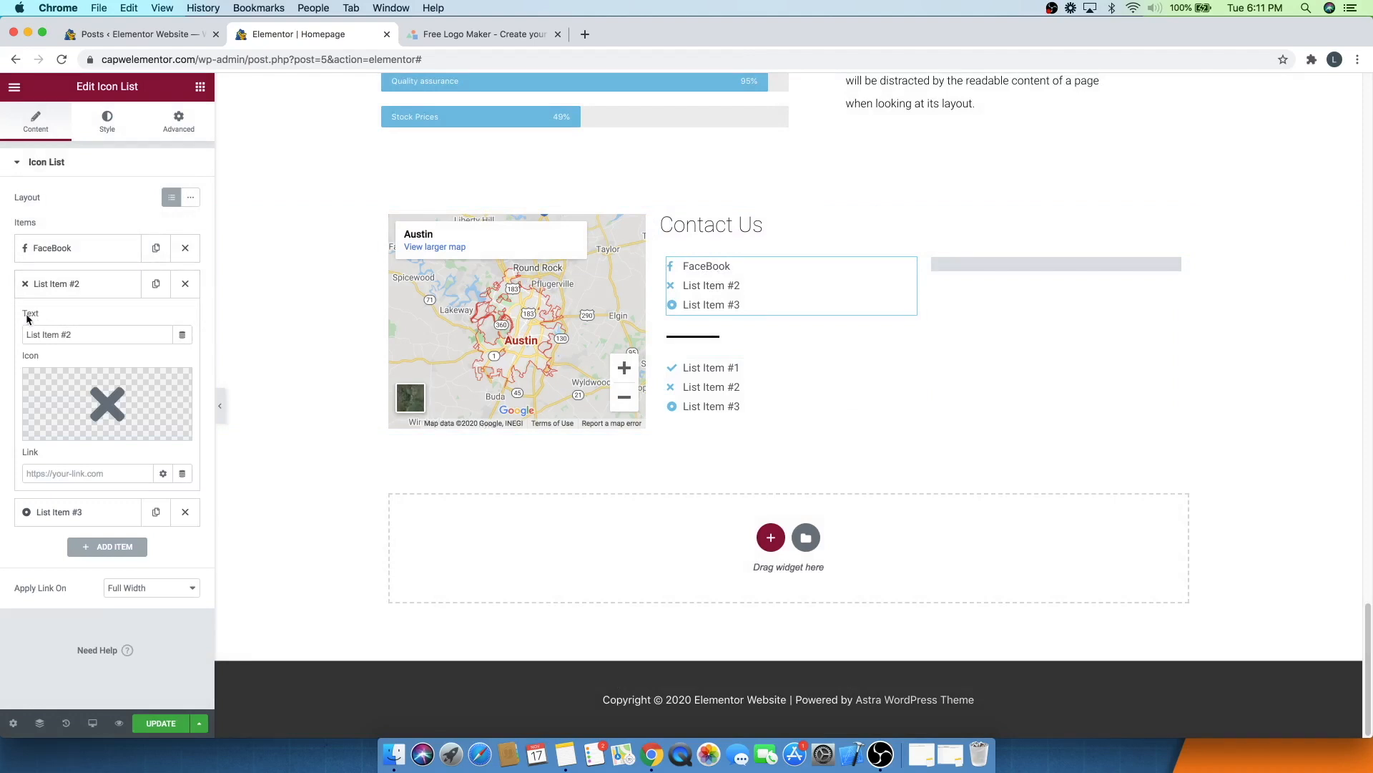
drag(76, 334, 0, 341)
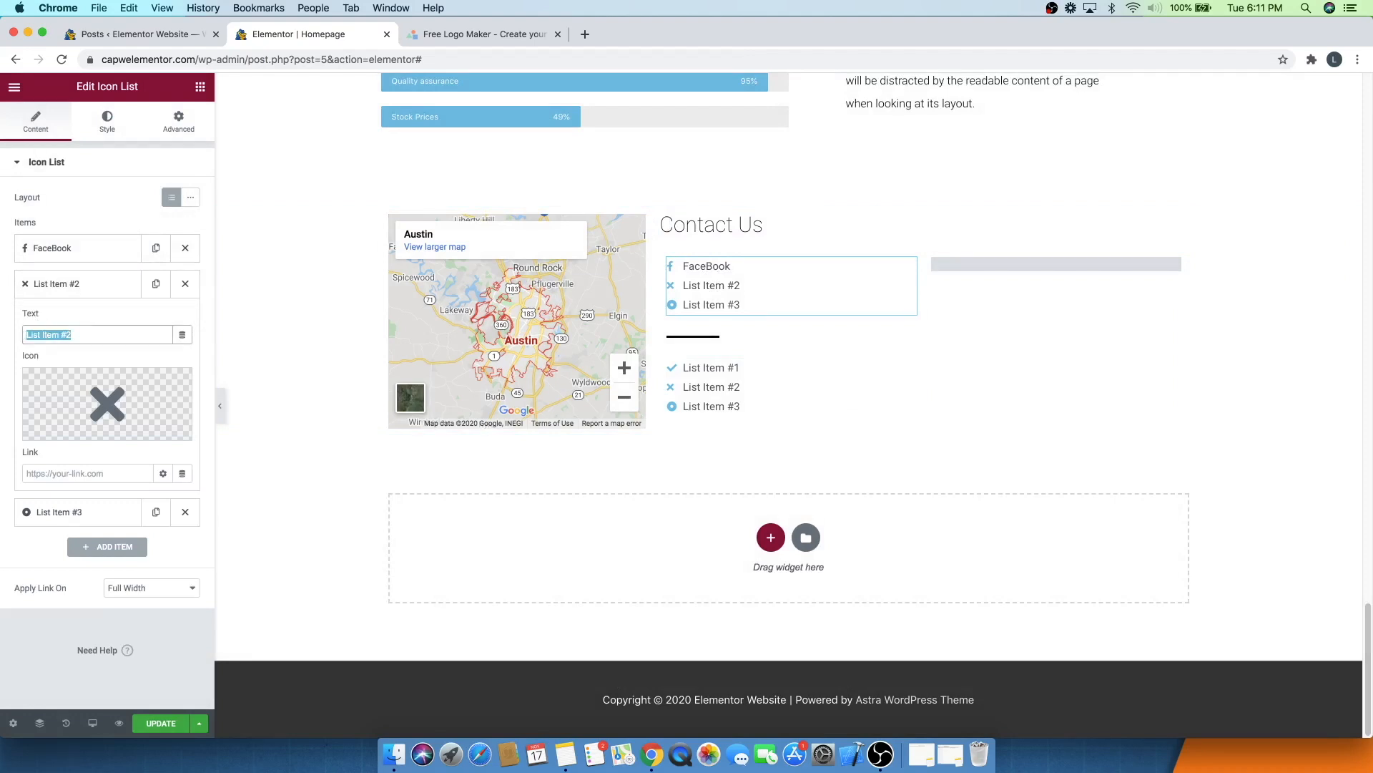
text(Instagram)
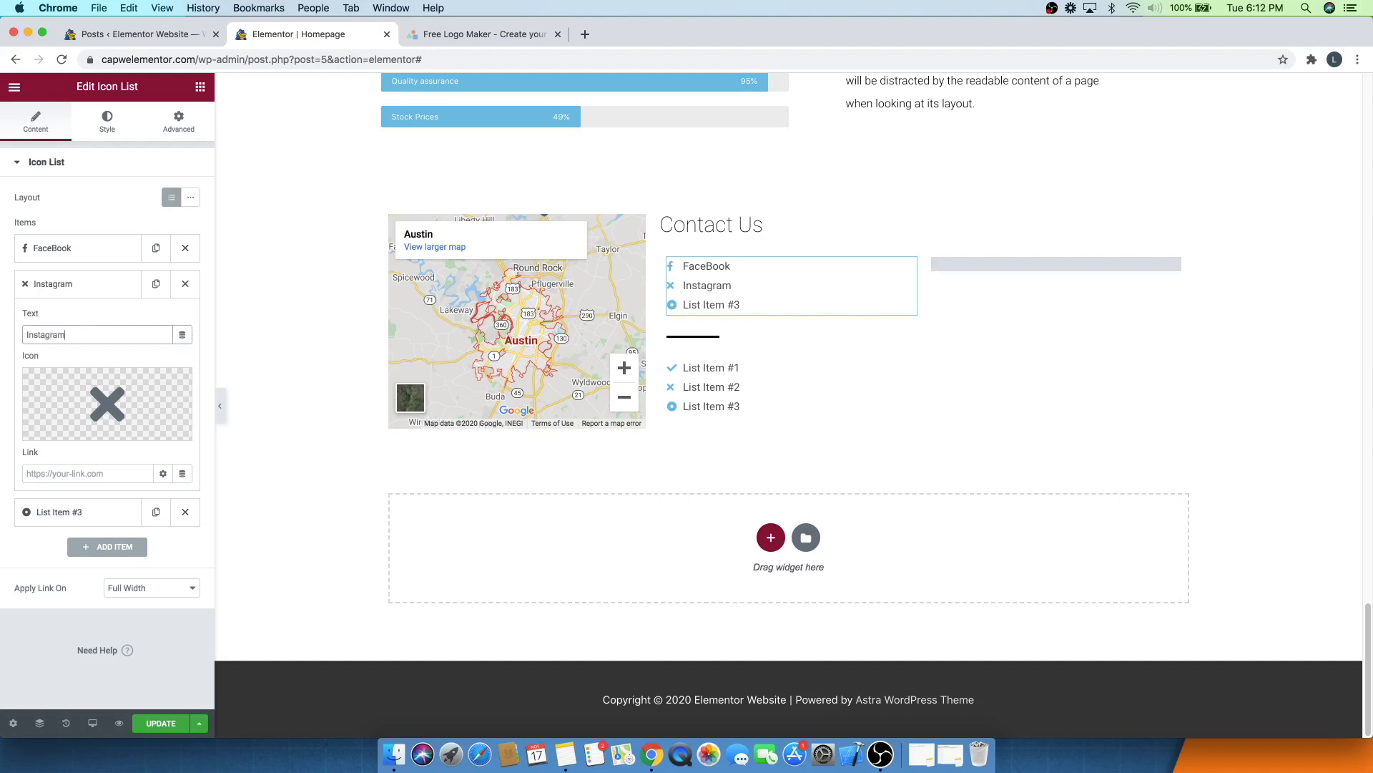
click(109, 411)
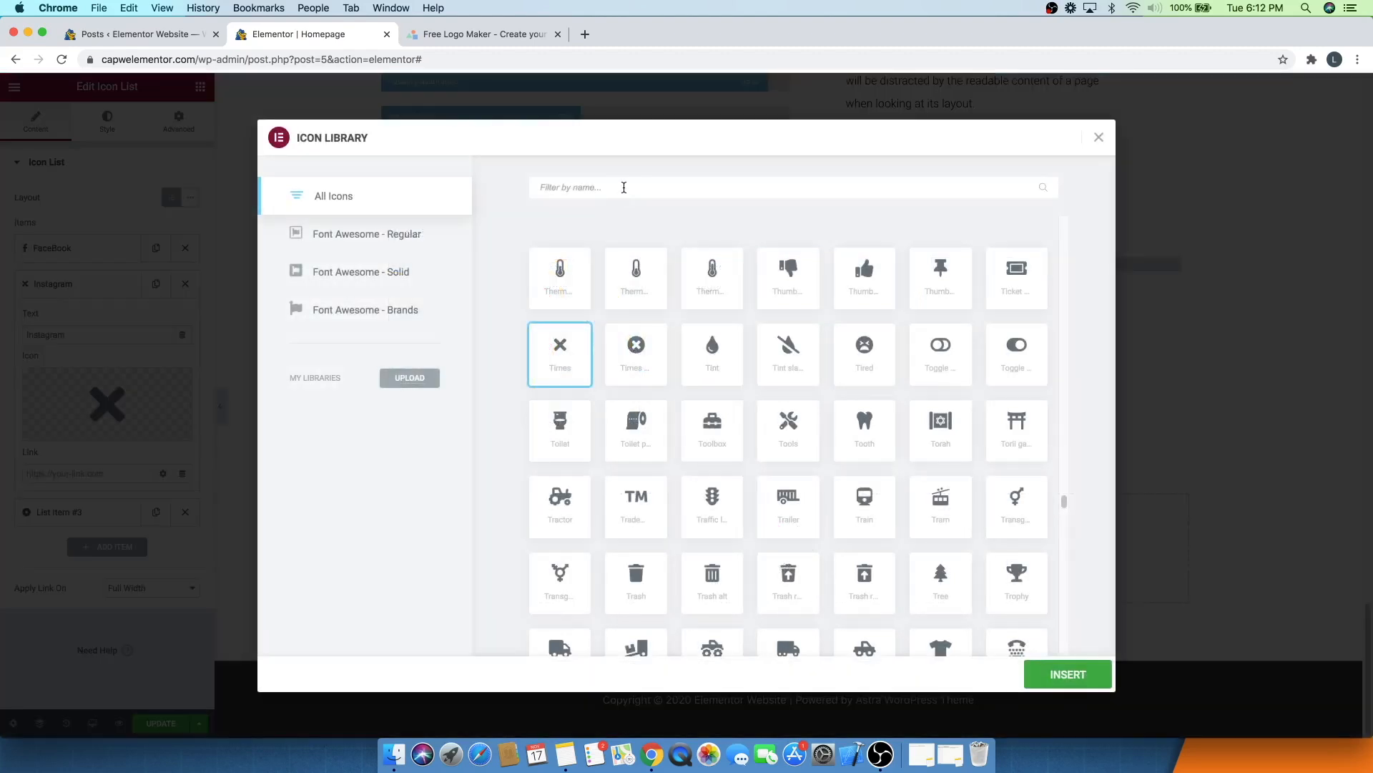
click(624, 188)
text(insta)
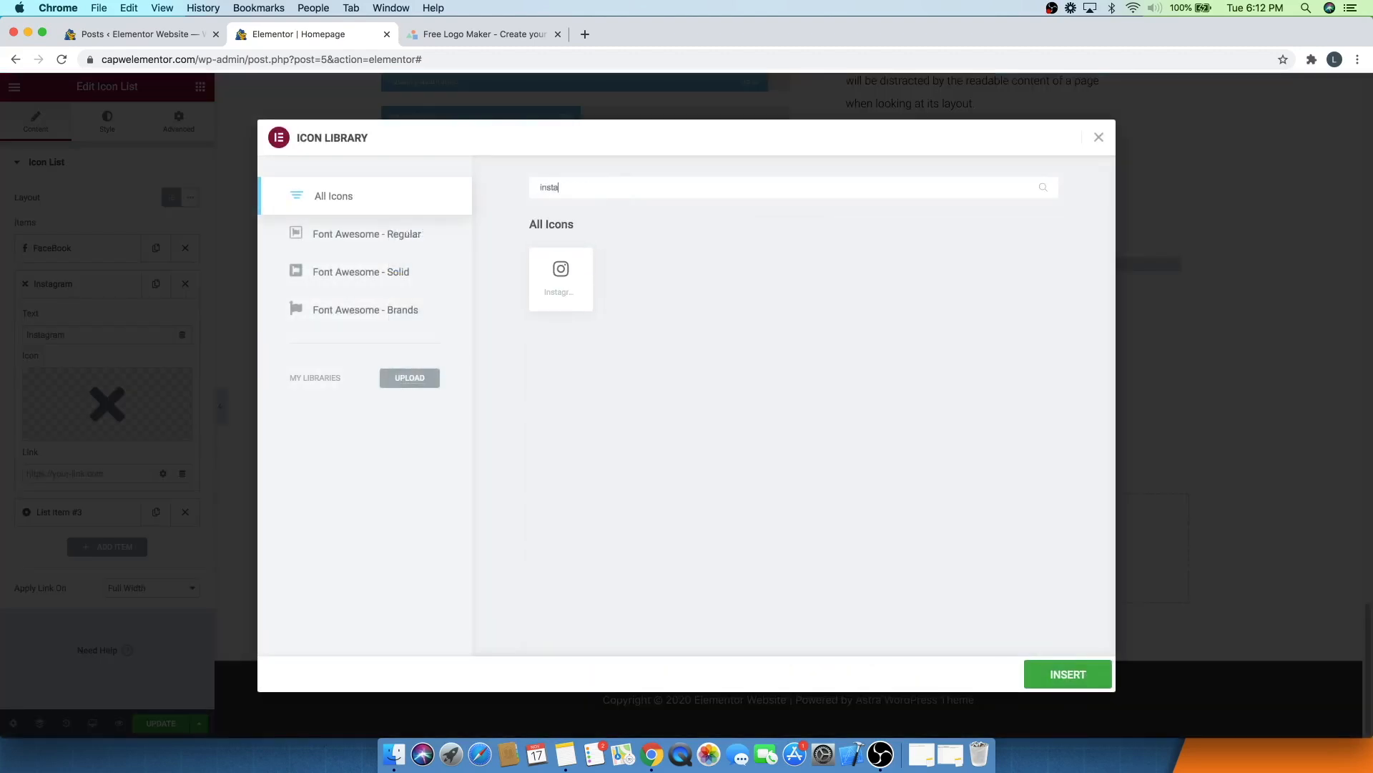
click(560, 275)
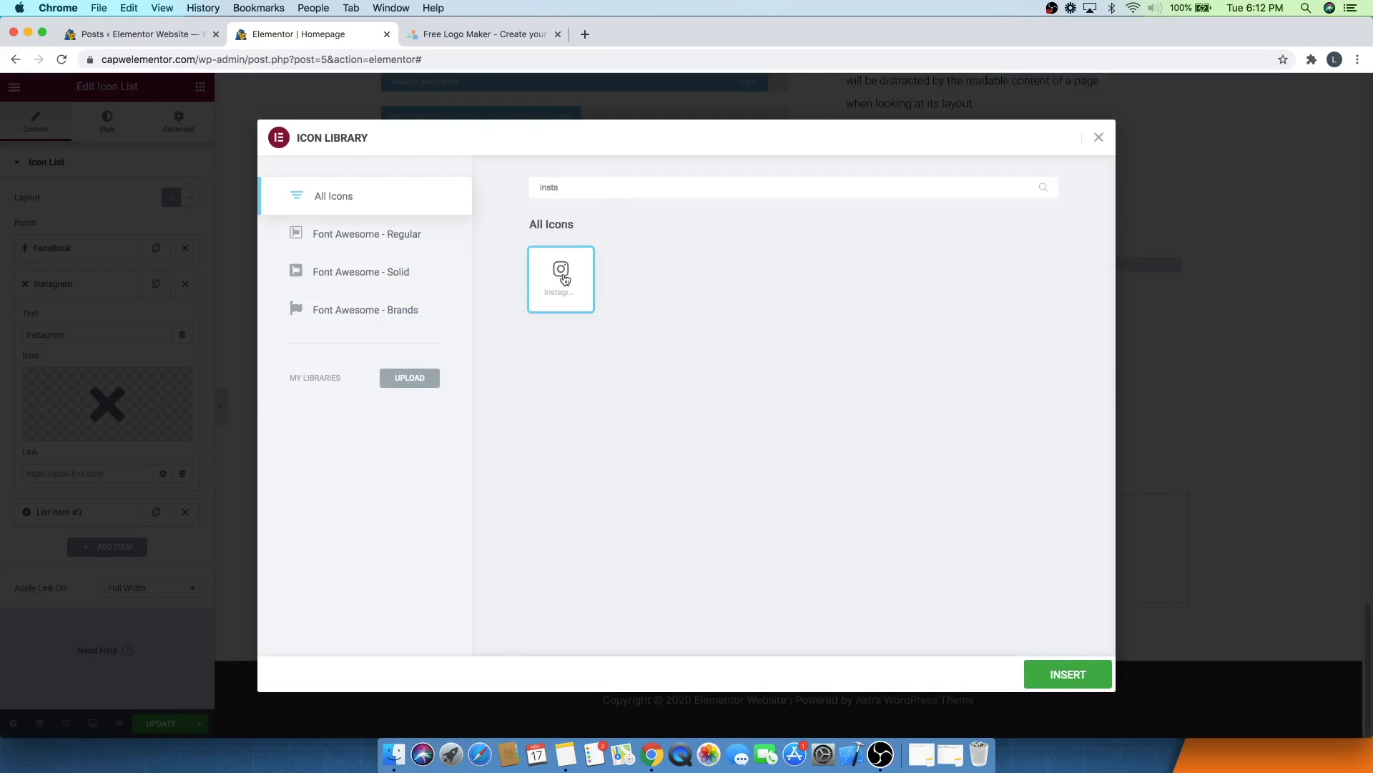
click(1068, 675)
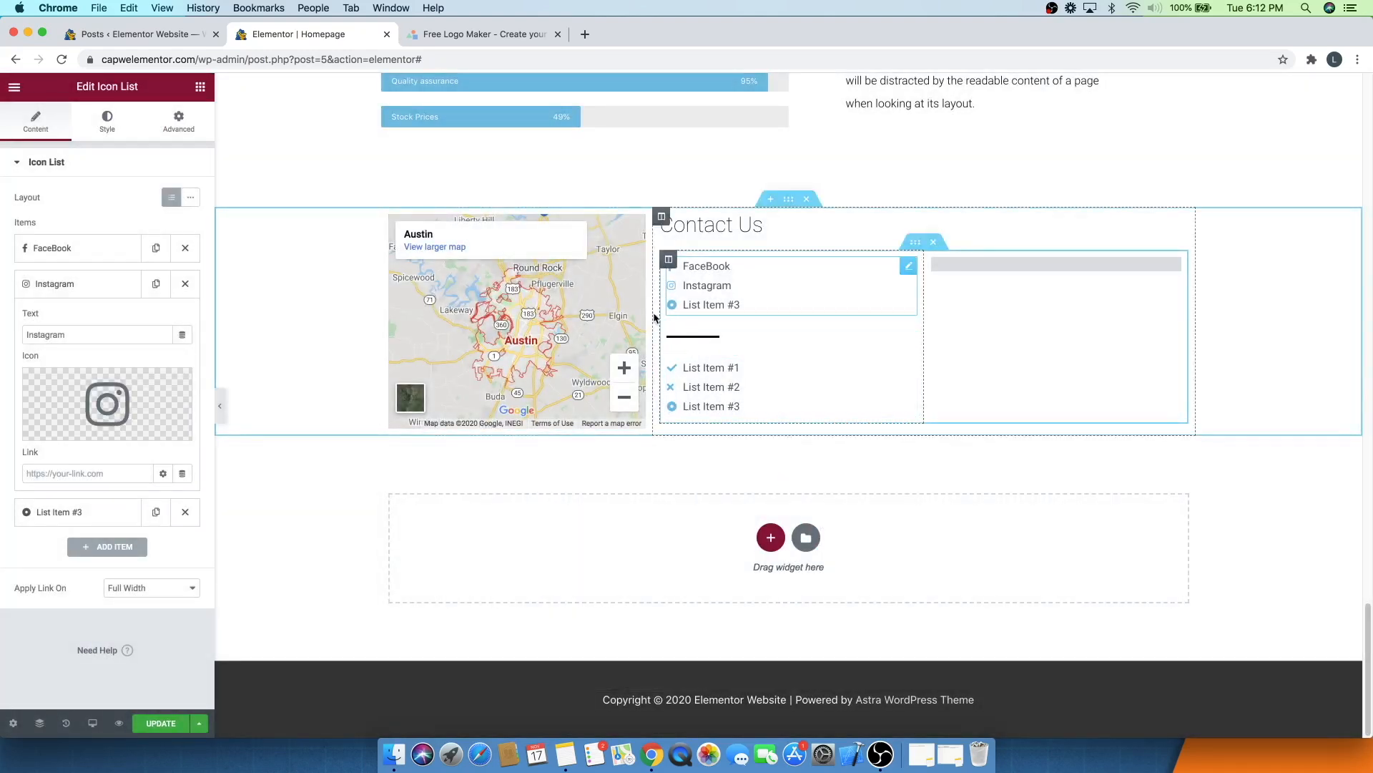
- Rename the third list item to Twitter and set its icon to the Twitter icon
click(42, 290)
click(51, 319)
triple_click(81, 369)
text(Twitter)
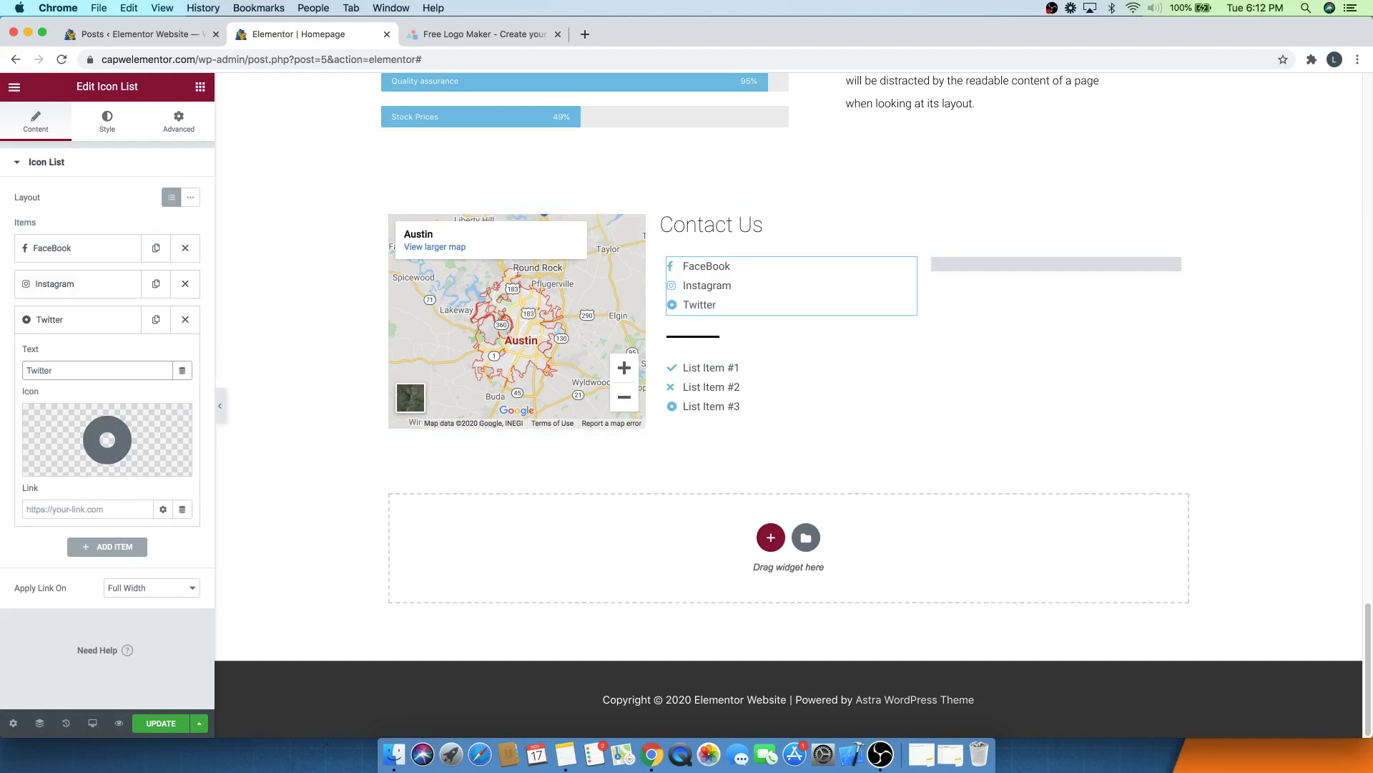
click(53, 418)
click(585, 191)
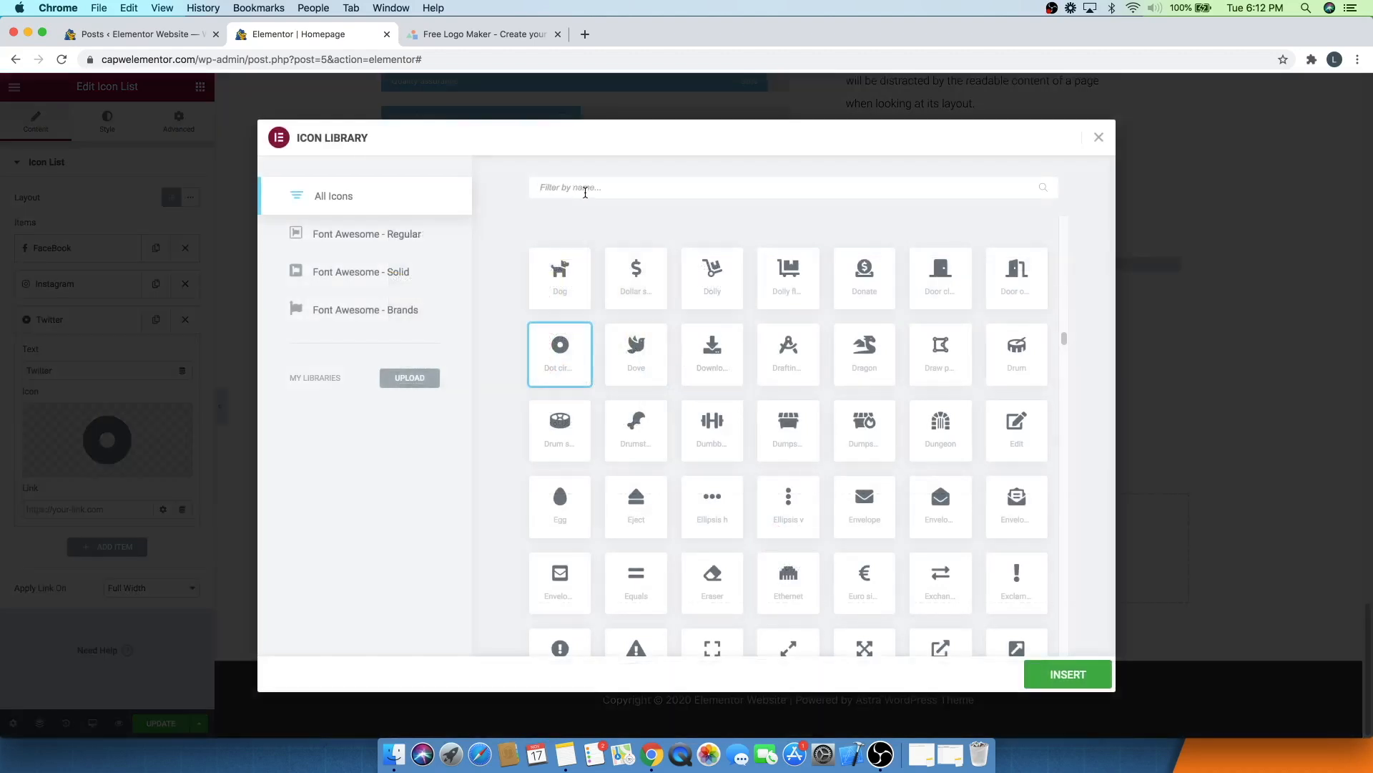
text(twi)
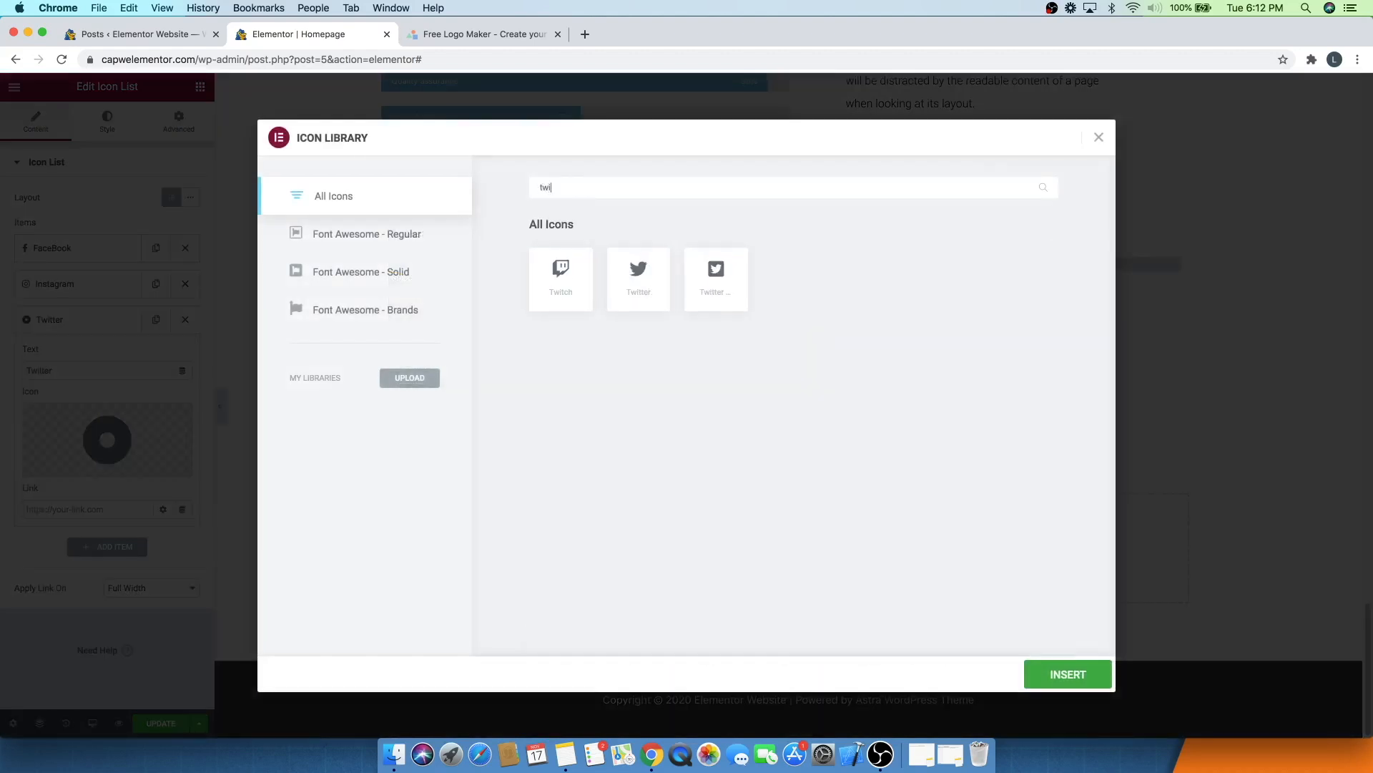
click(652, 290)
click(1063, 681)
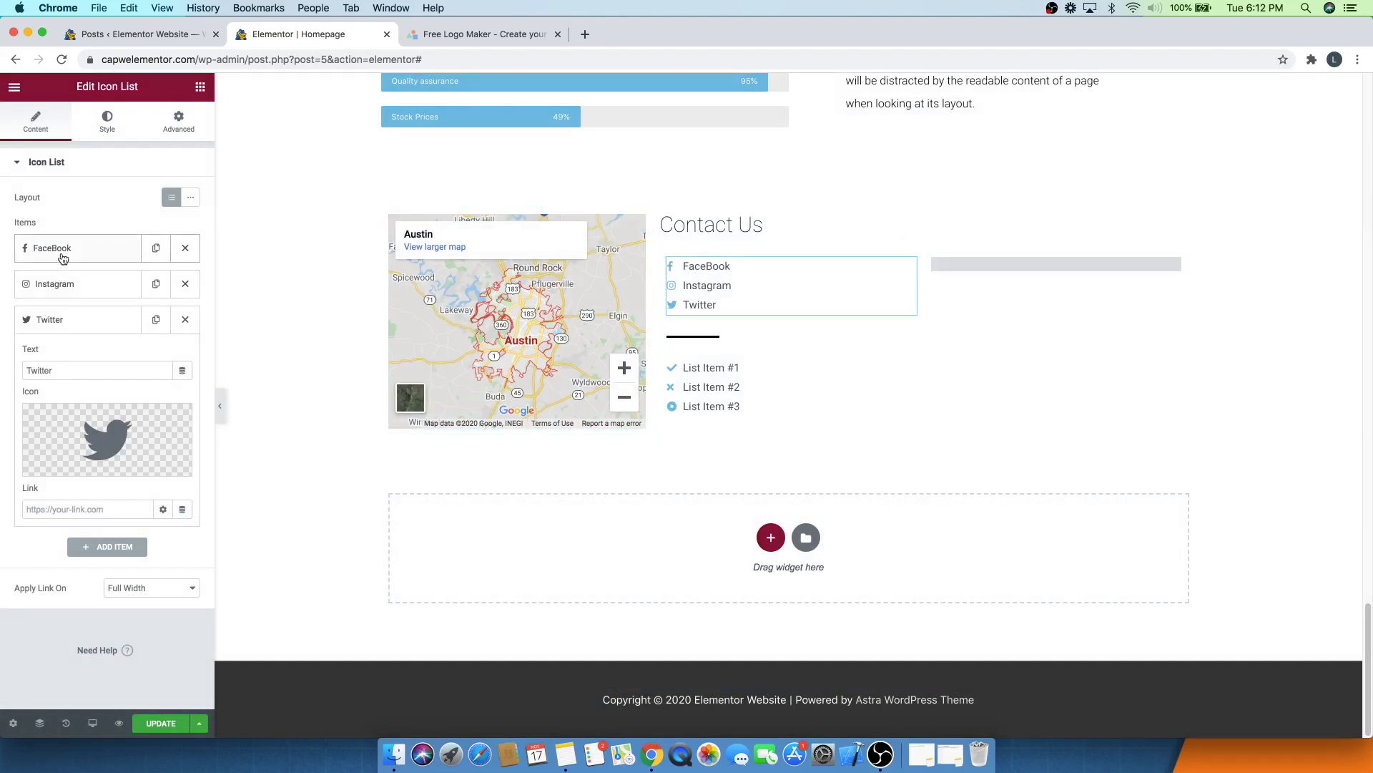
click(77, 331)
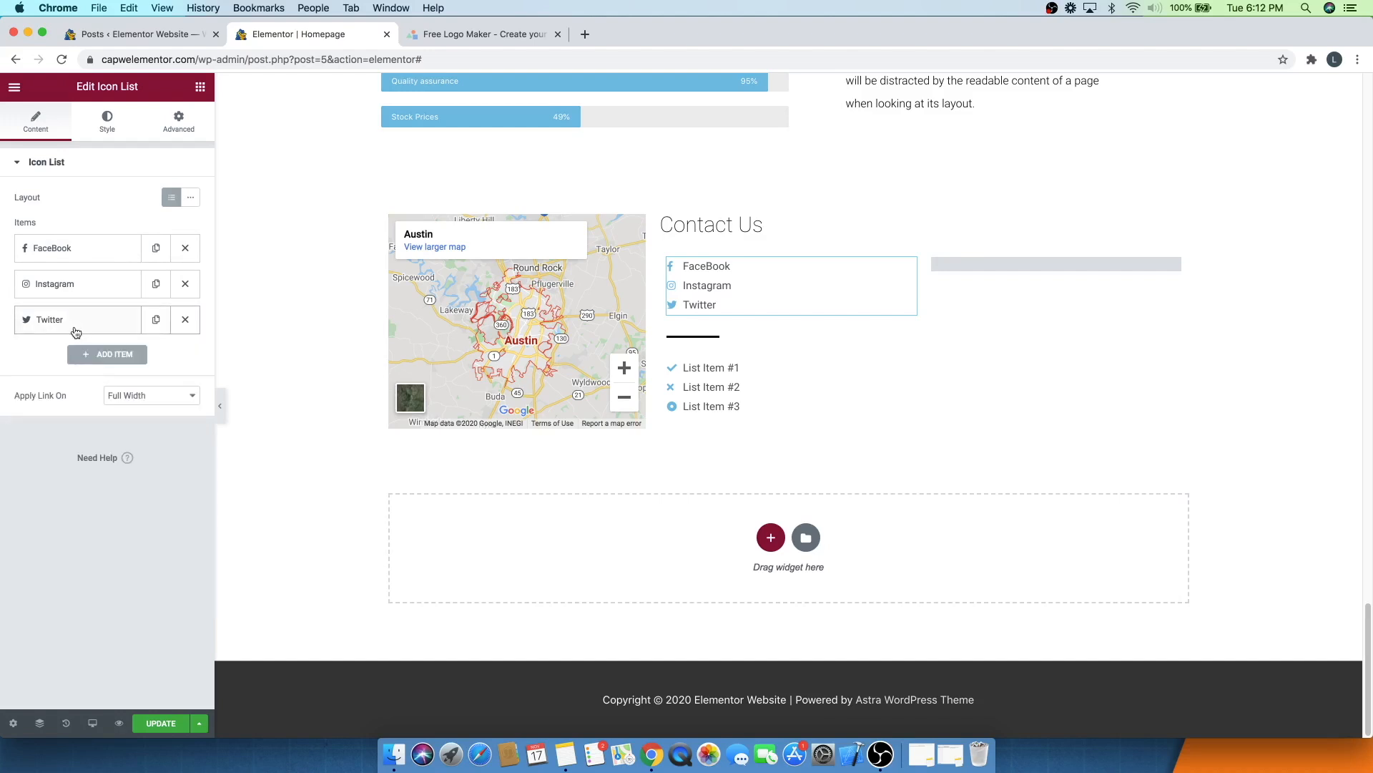
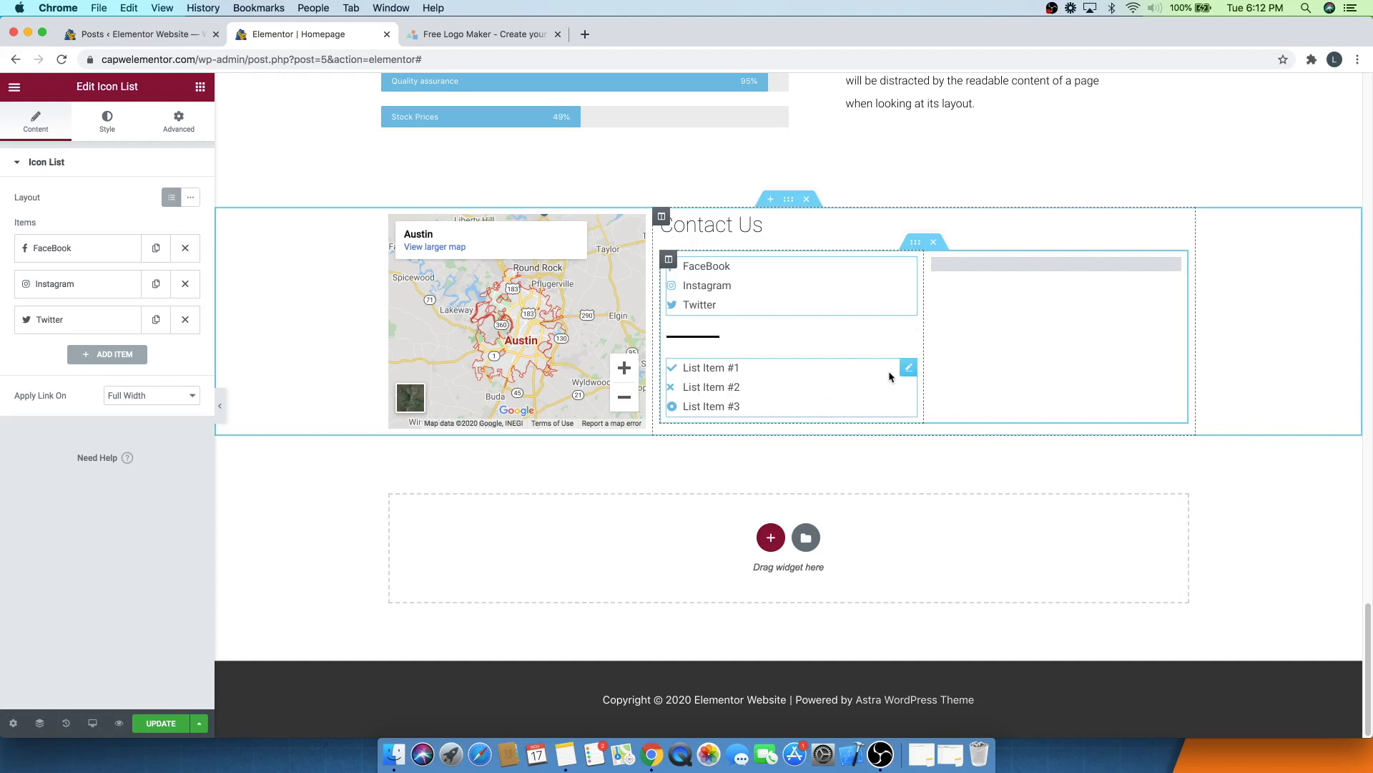
- In the second icon list, set the first item's text to a contact phone number and its icon to Phone
click(908, 372)
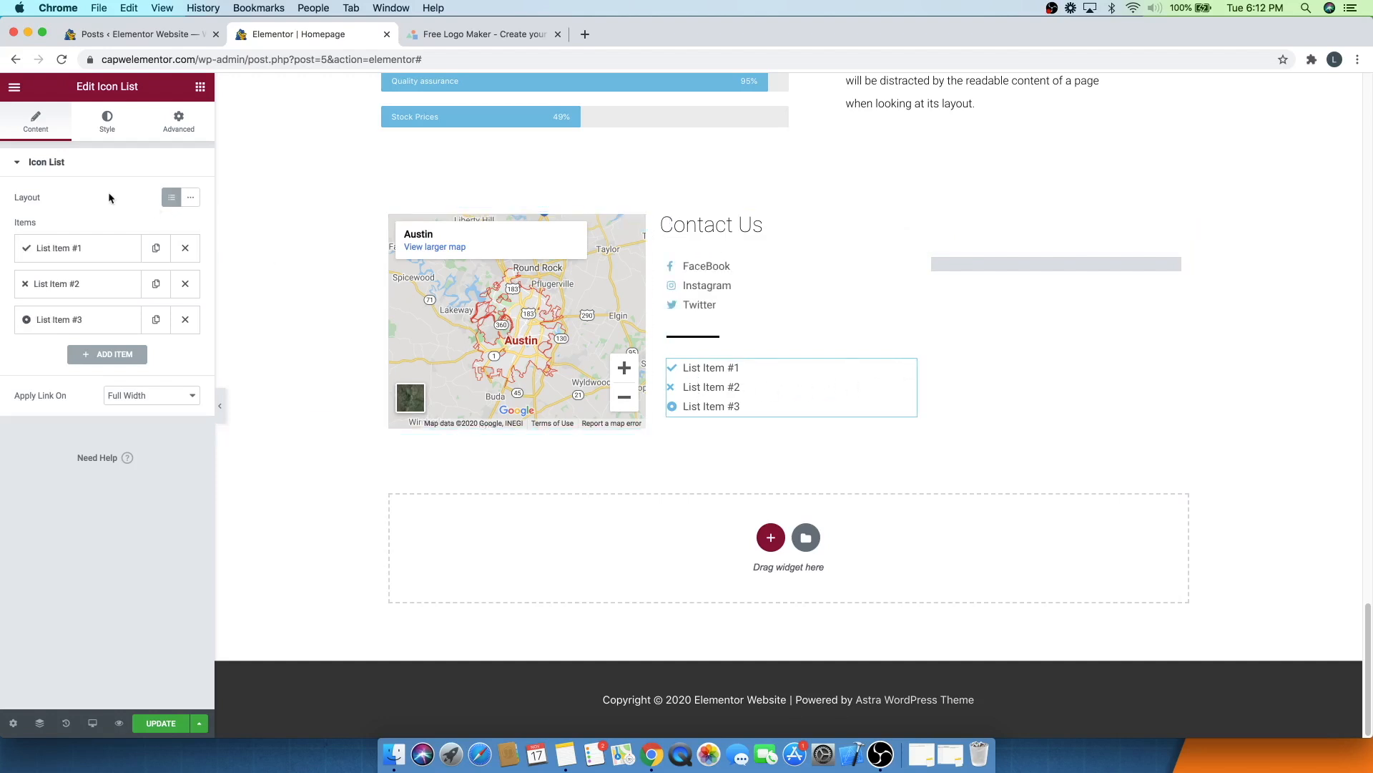
click(78, 248)
triple_click(74, 298)
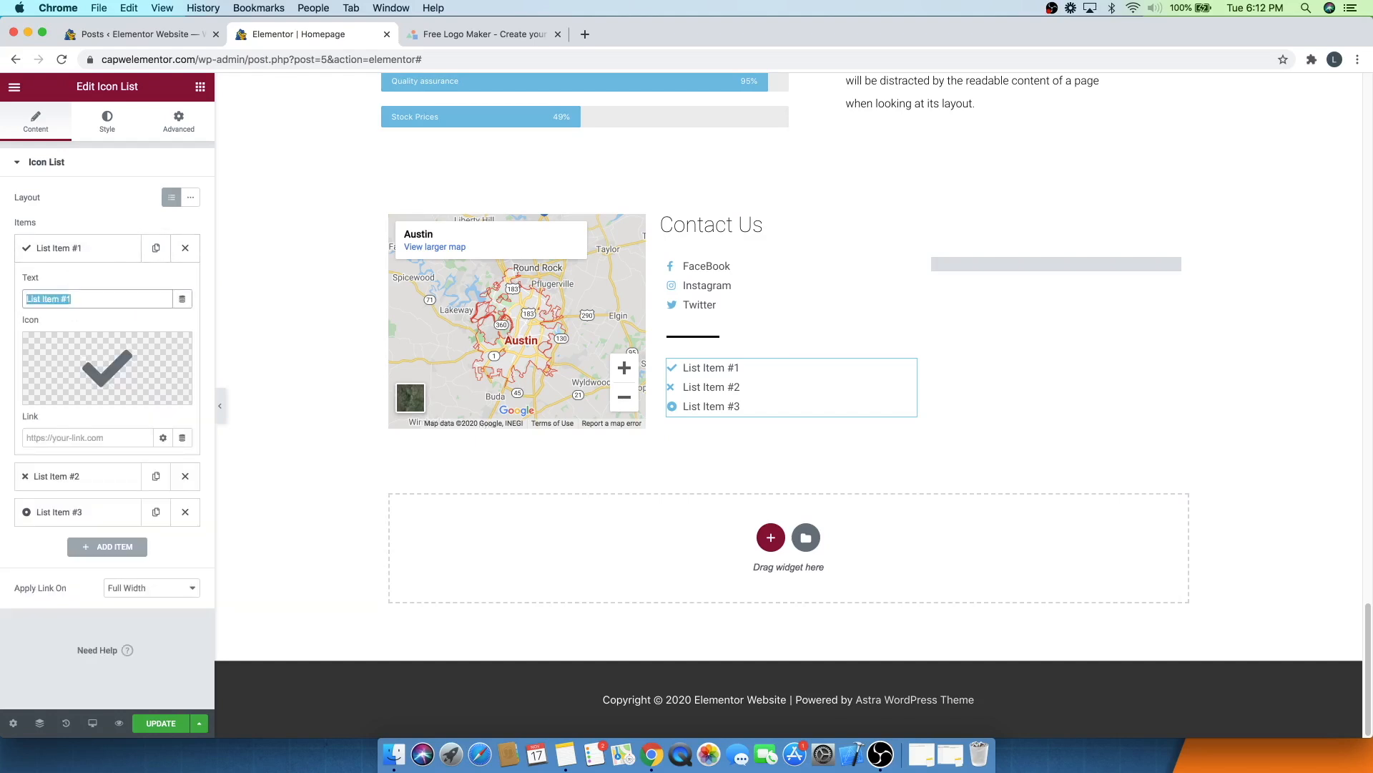
text(512)
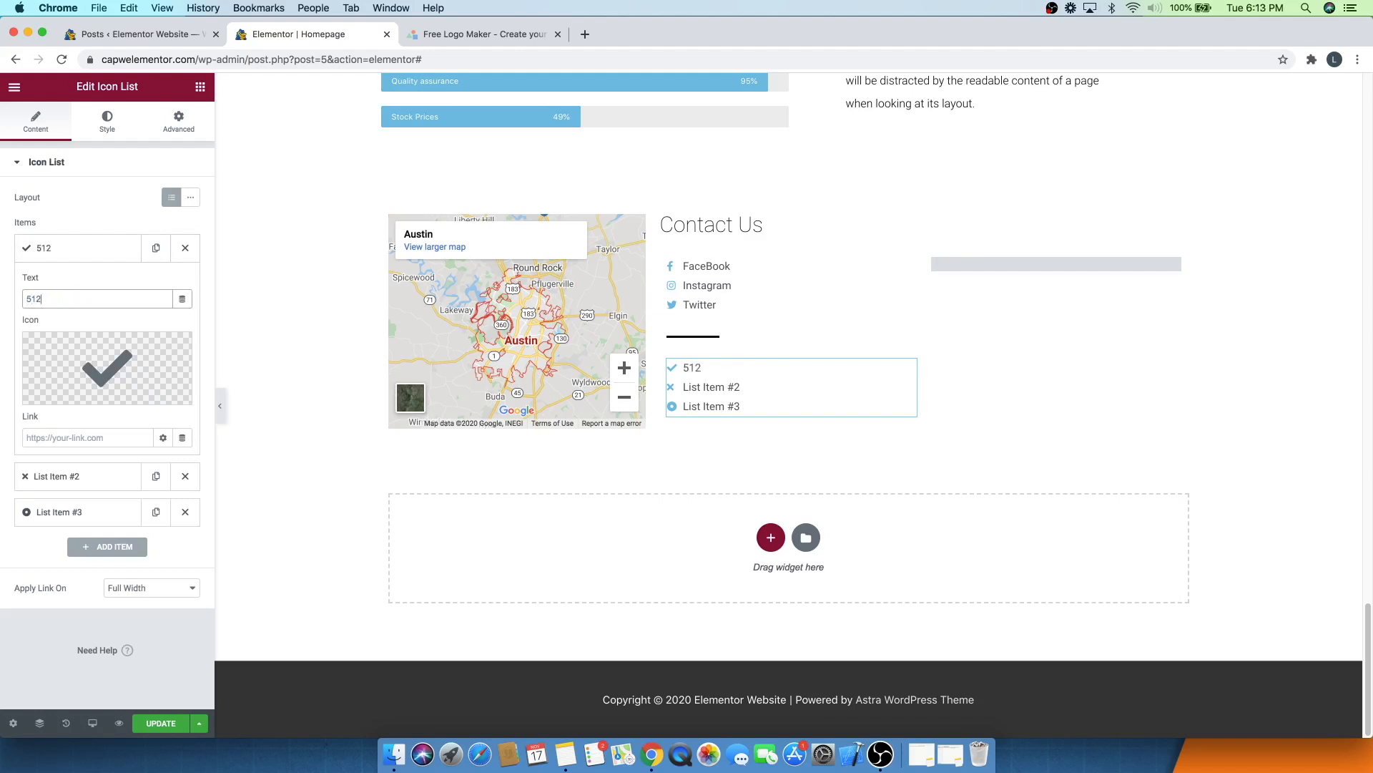
text(-555-5555)
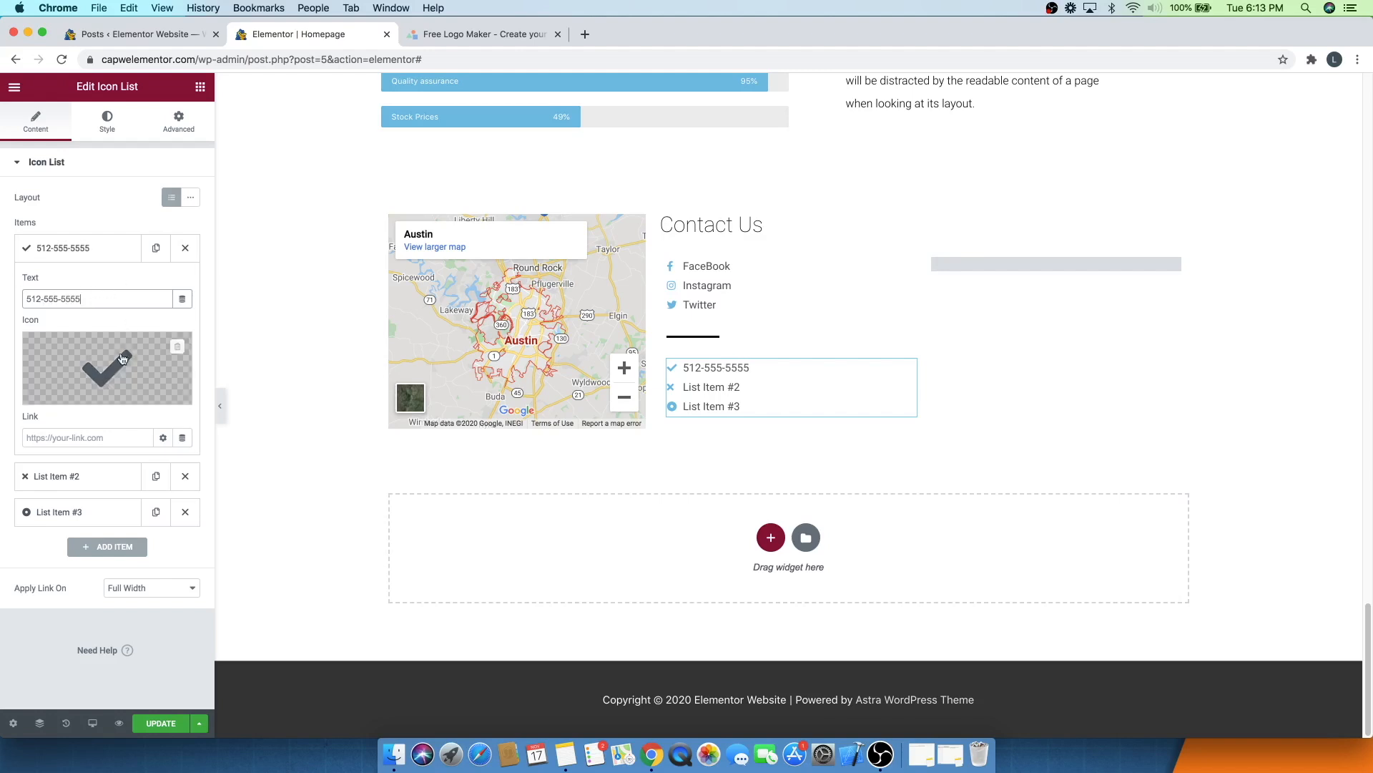
click(64, 394)
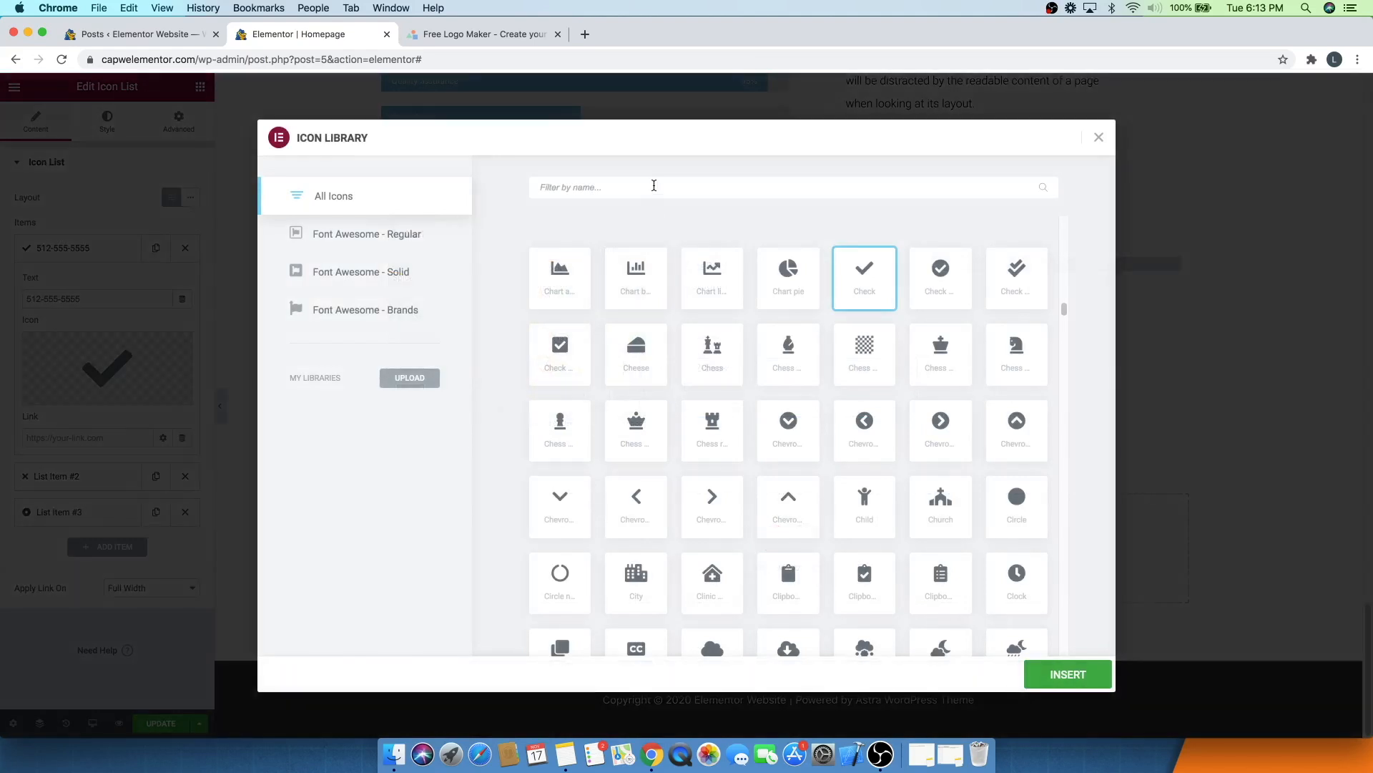
text(phone)
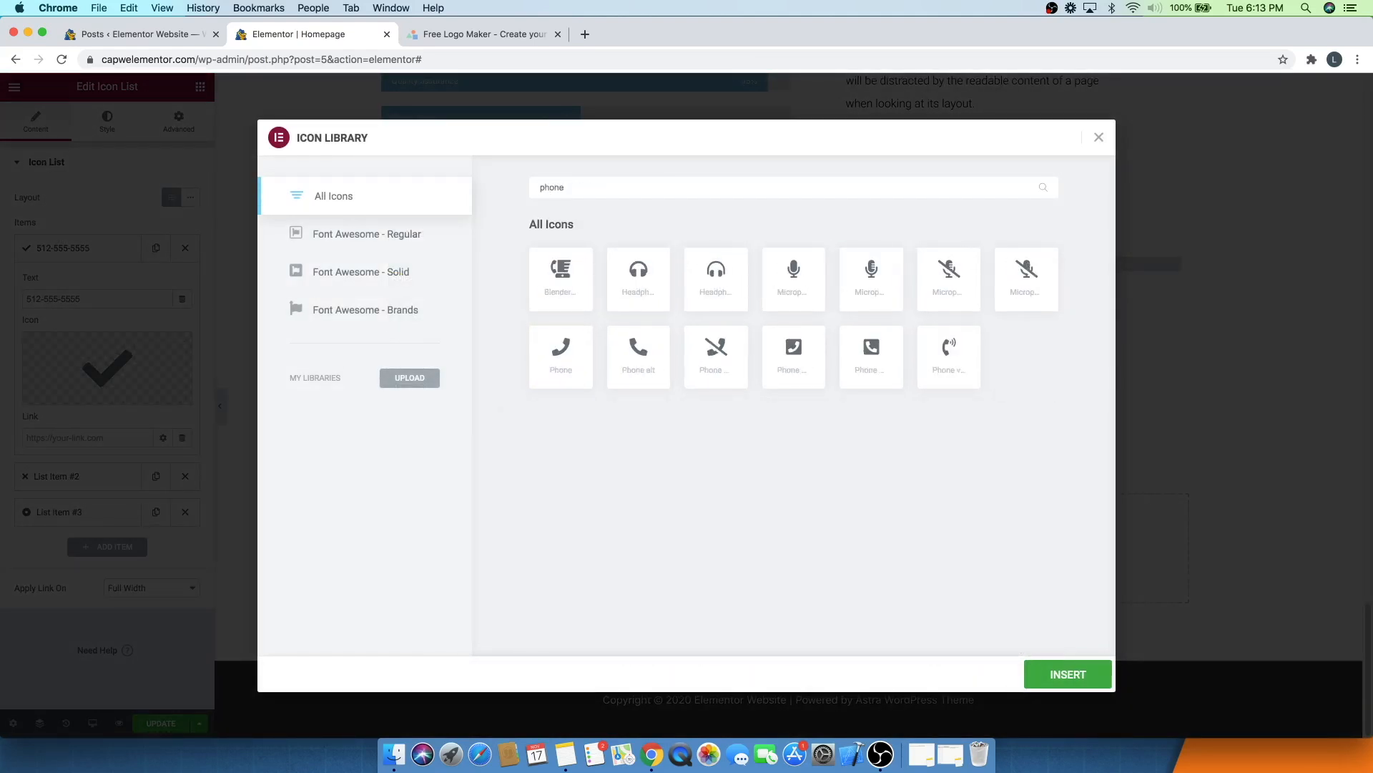
click(564, 369)
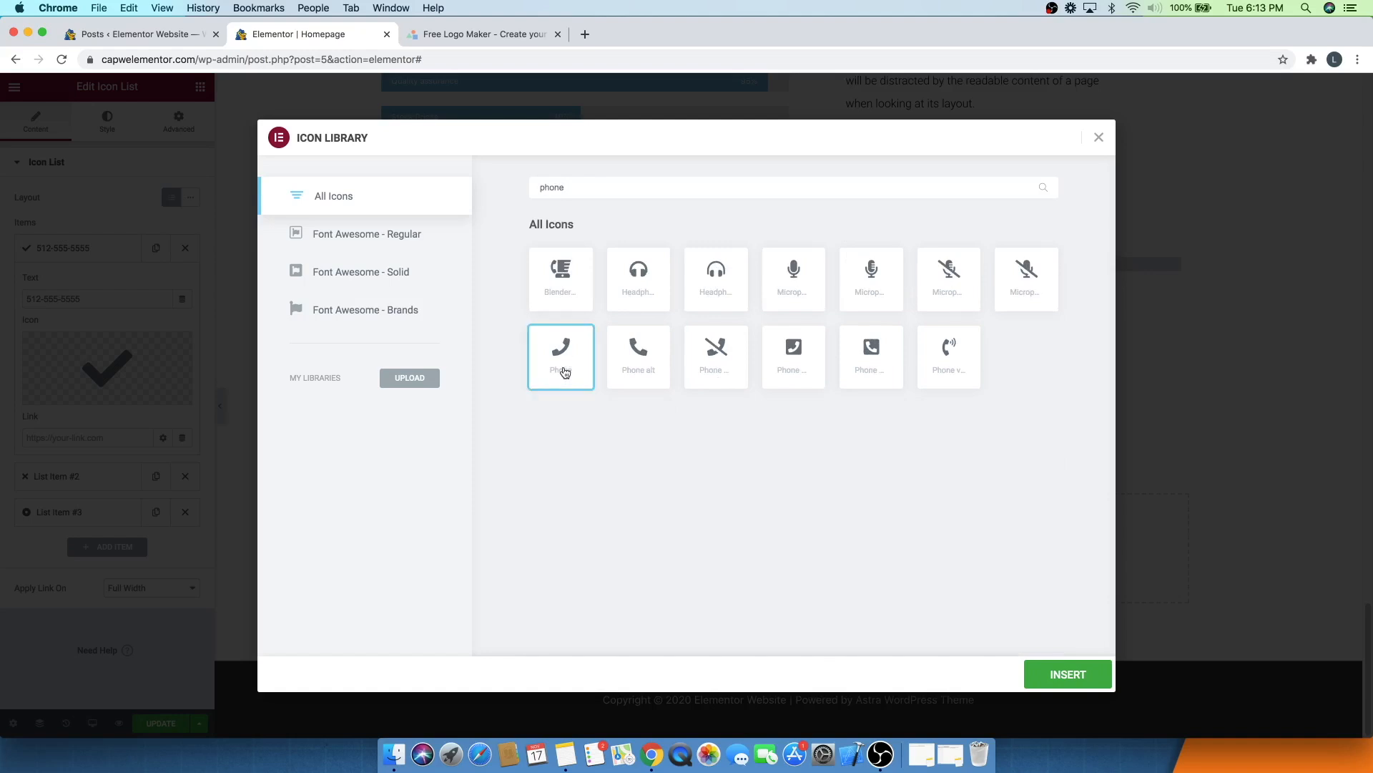
click(1066, 673)
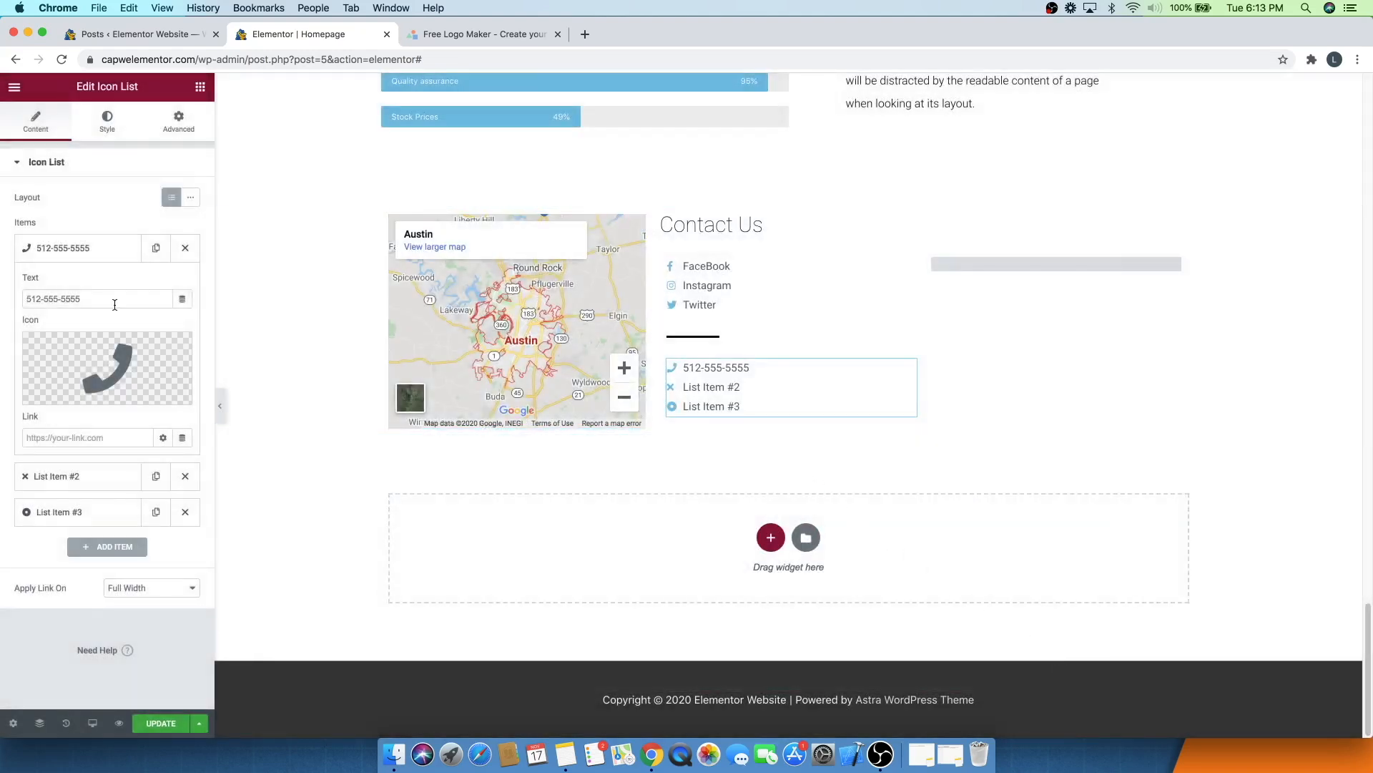
- Set the second list item's text to a contact e-mail address and its icon to Envelope
click(64, 260)
click(67, 283)
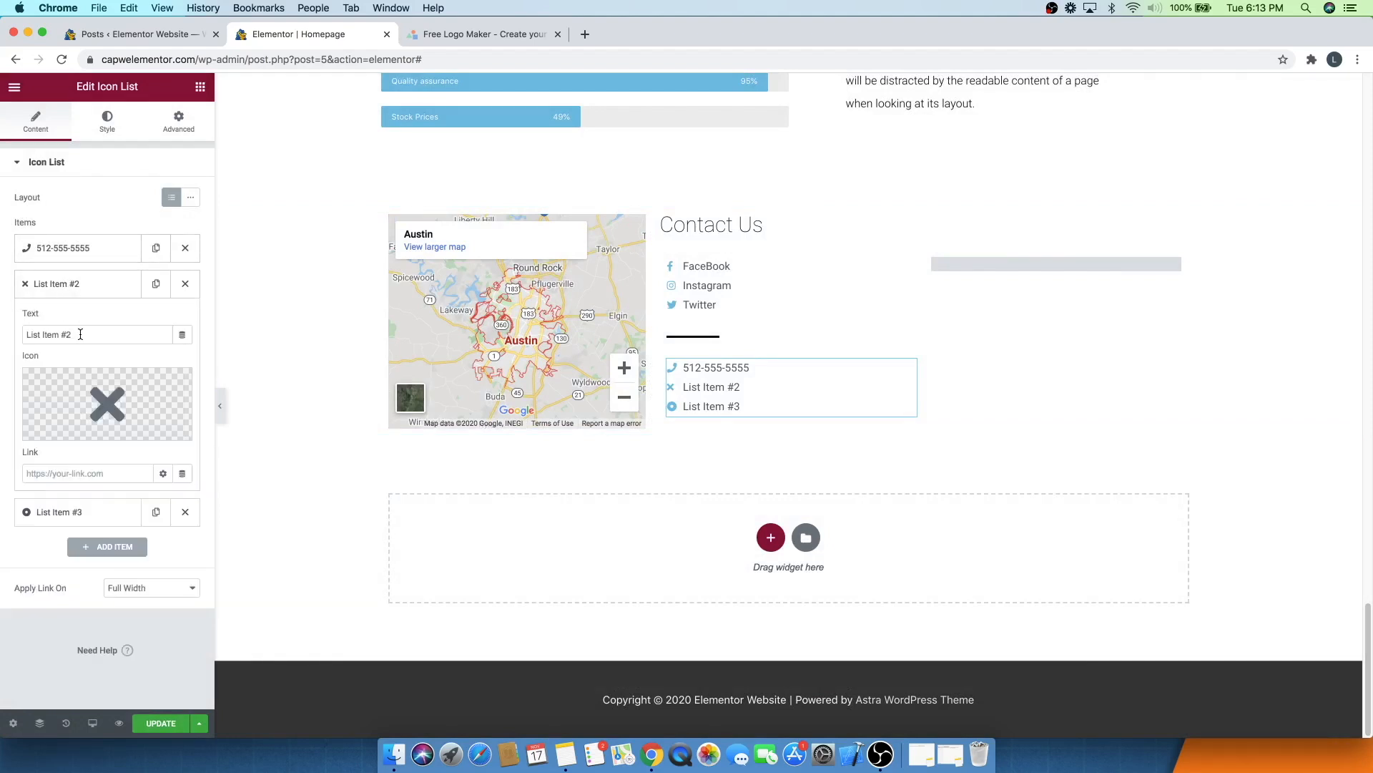
drag(80, 334, 10, 323)
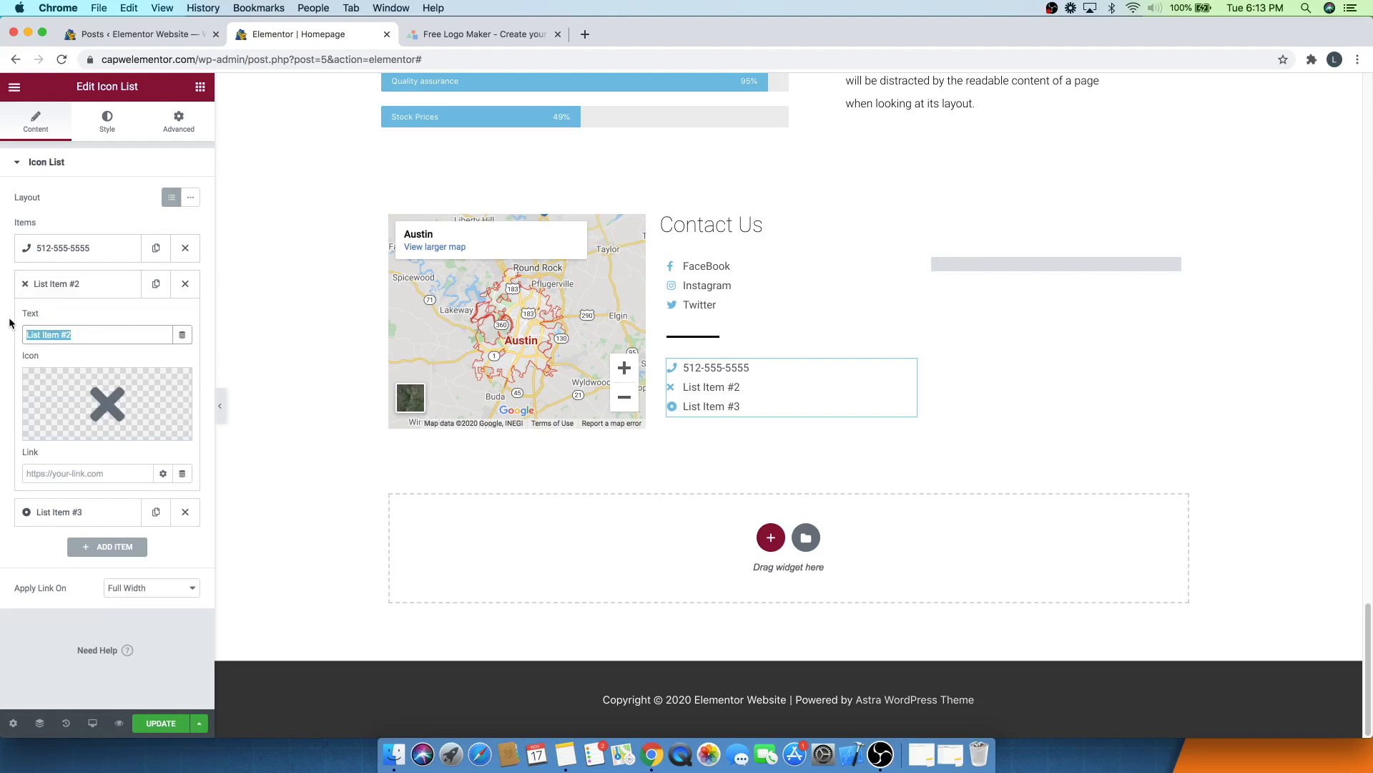
text(thisisafakeem)
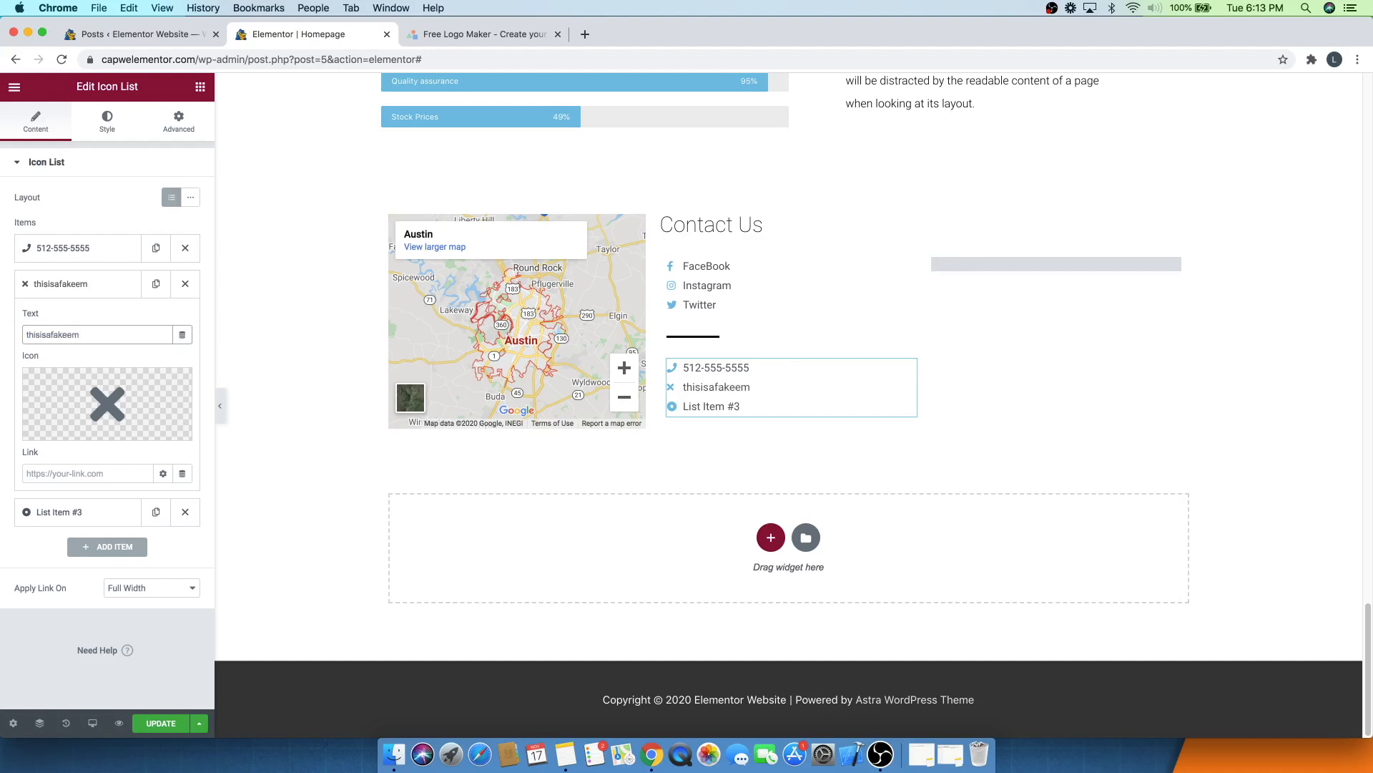
text(ail@emai;)
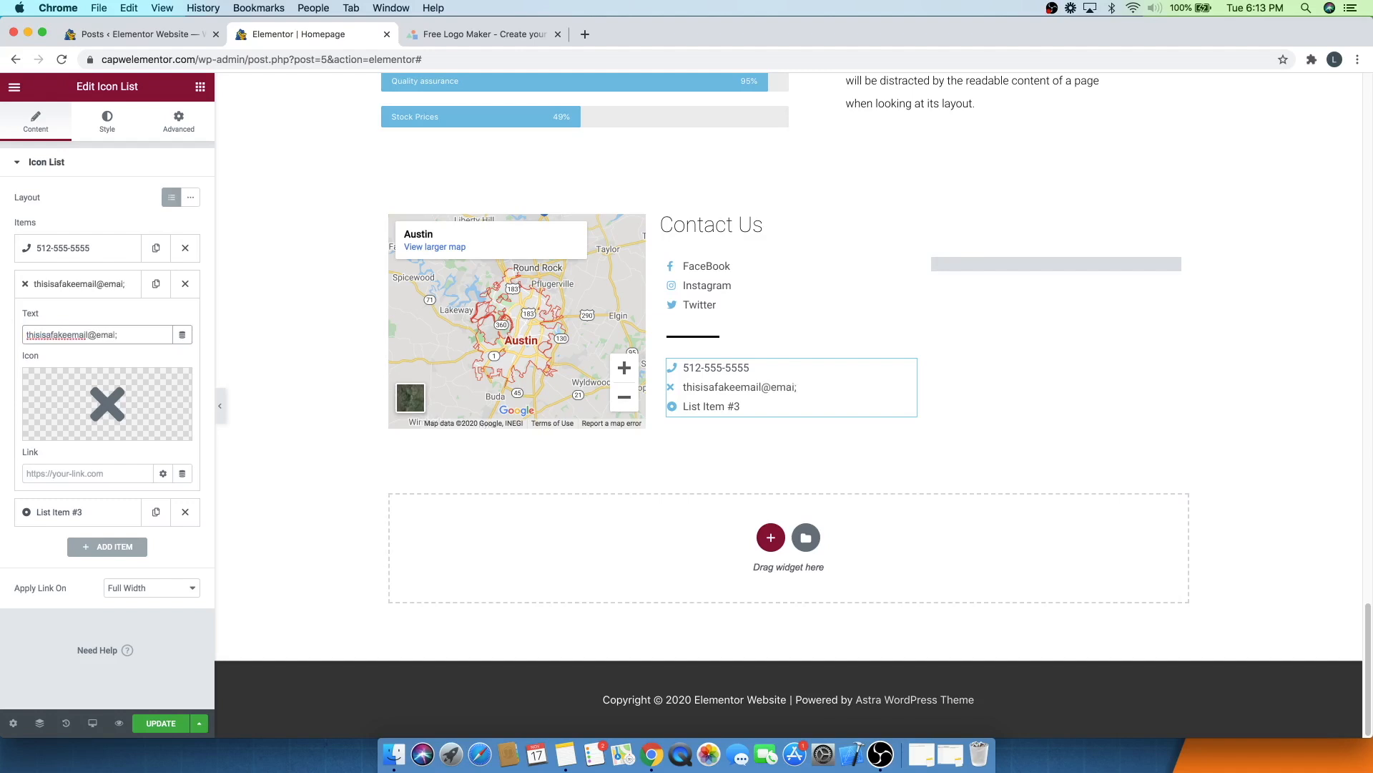
key(BackSpace)
text(l.com)
click(123, 407)
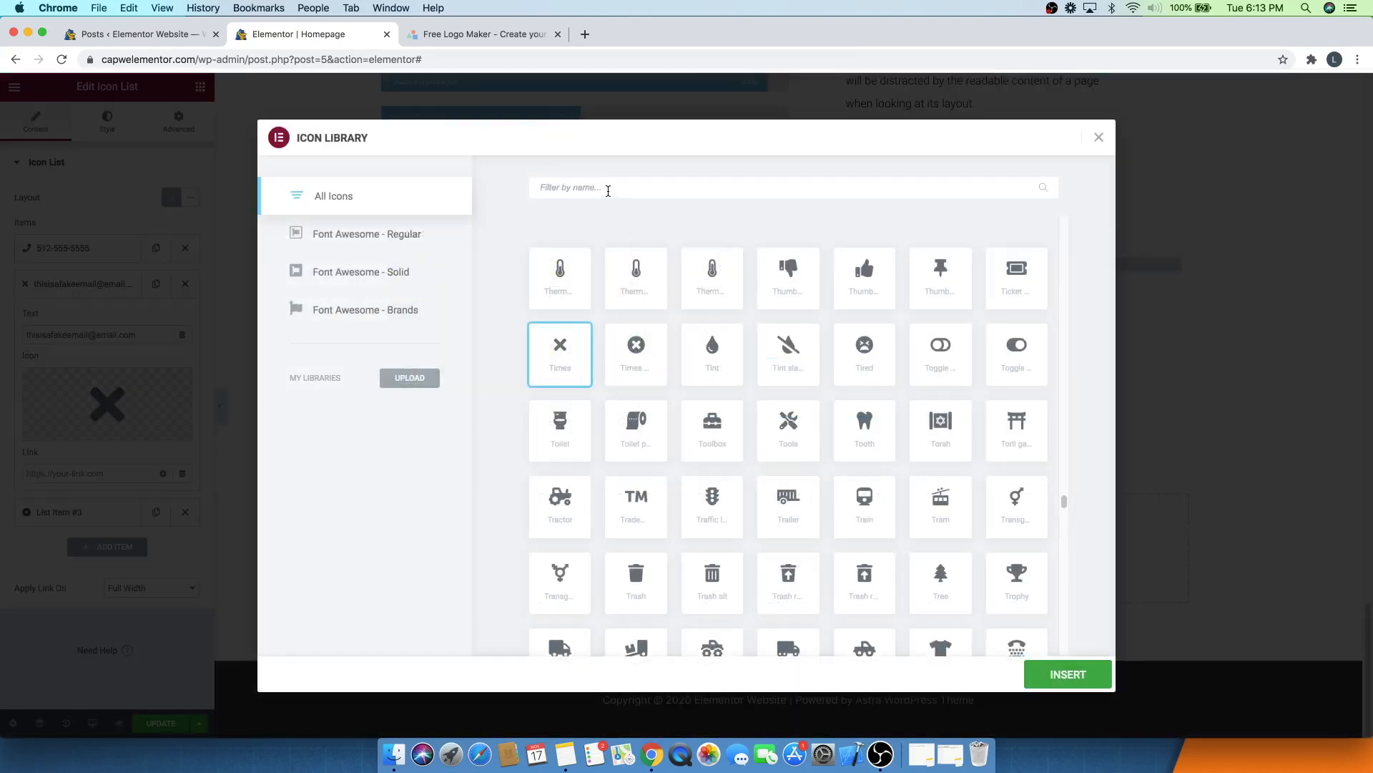
text(env)
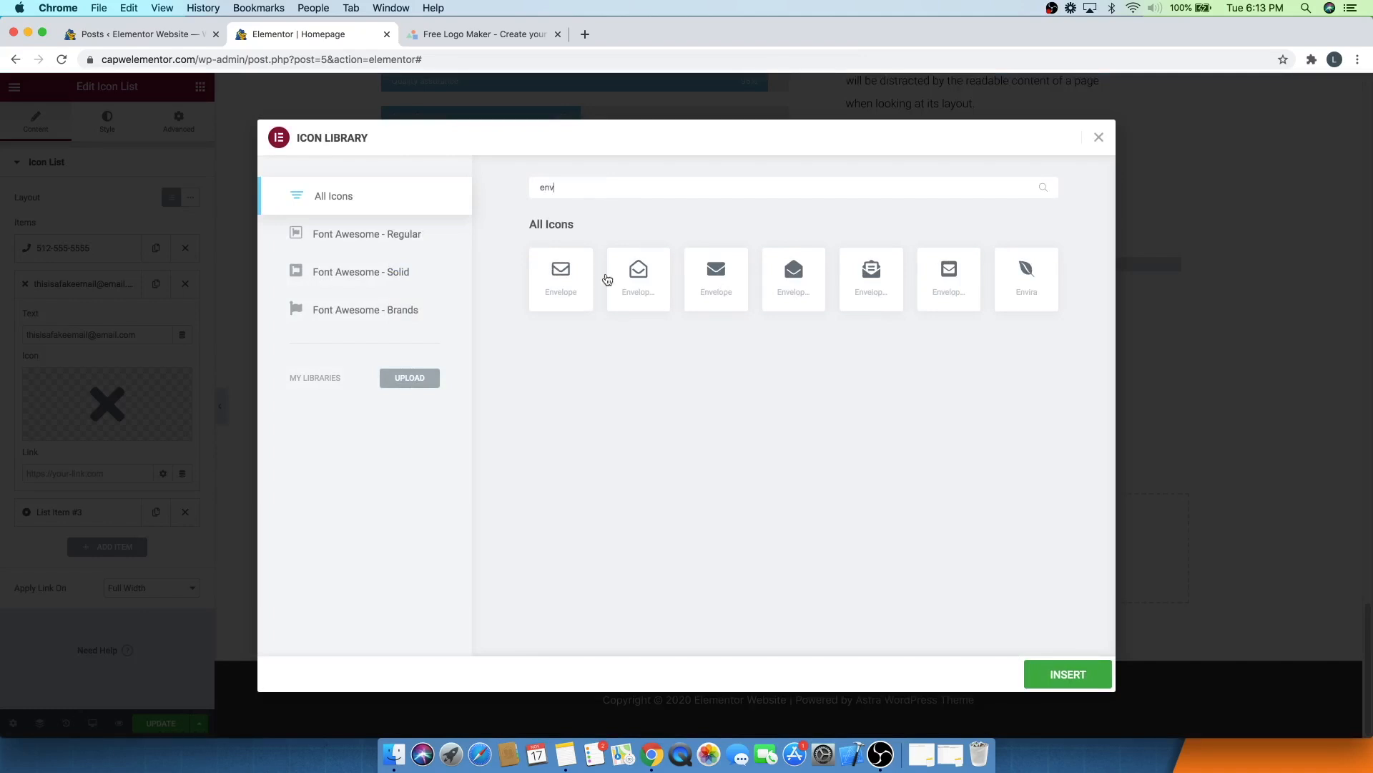
click(564, 294)
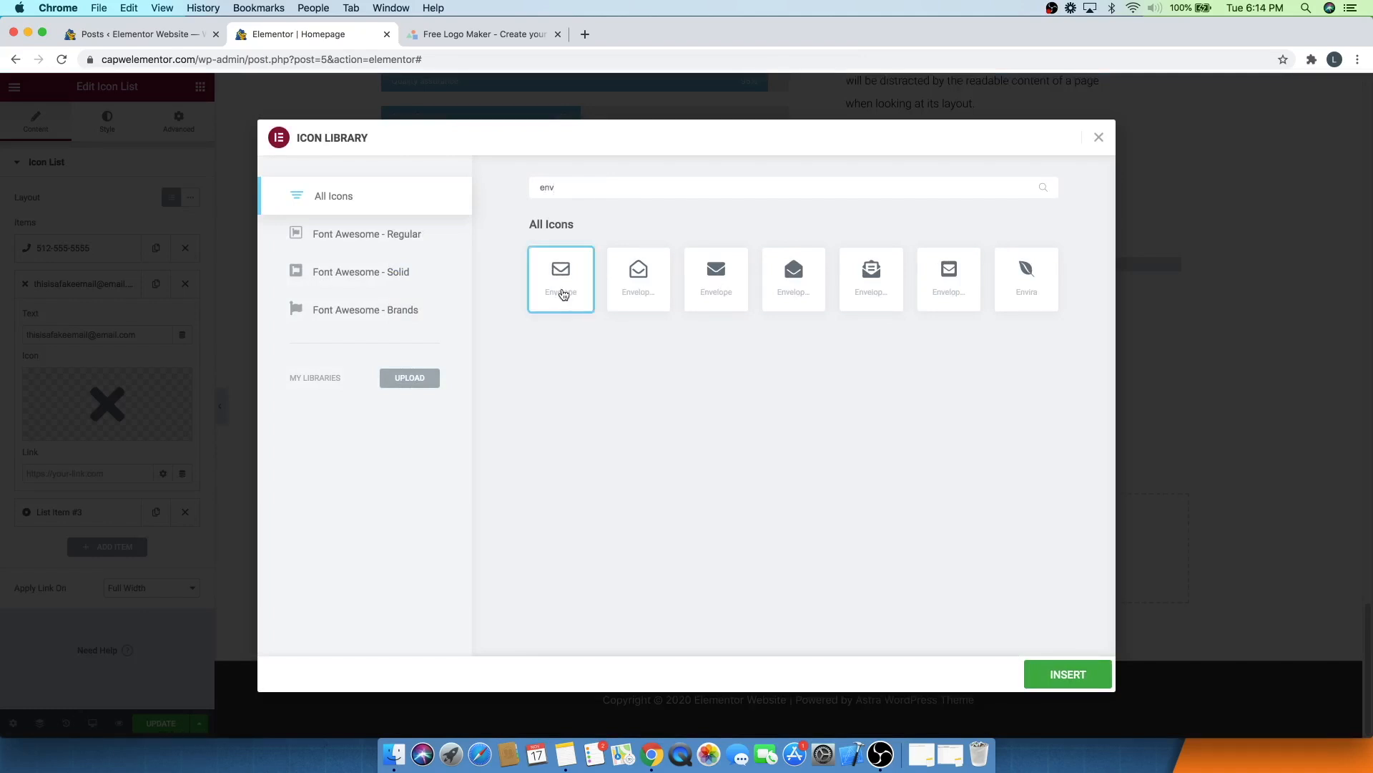
click(1060, 673)
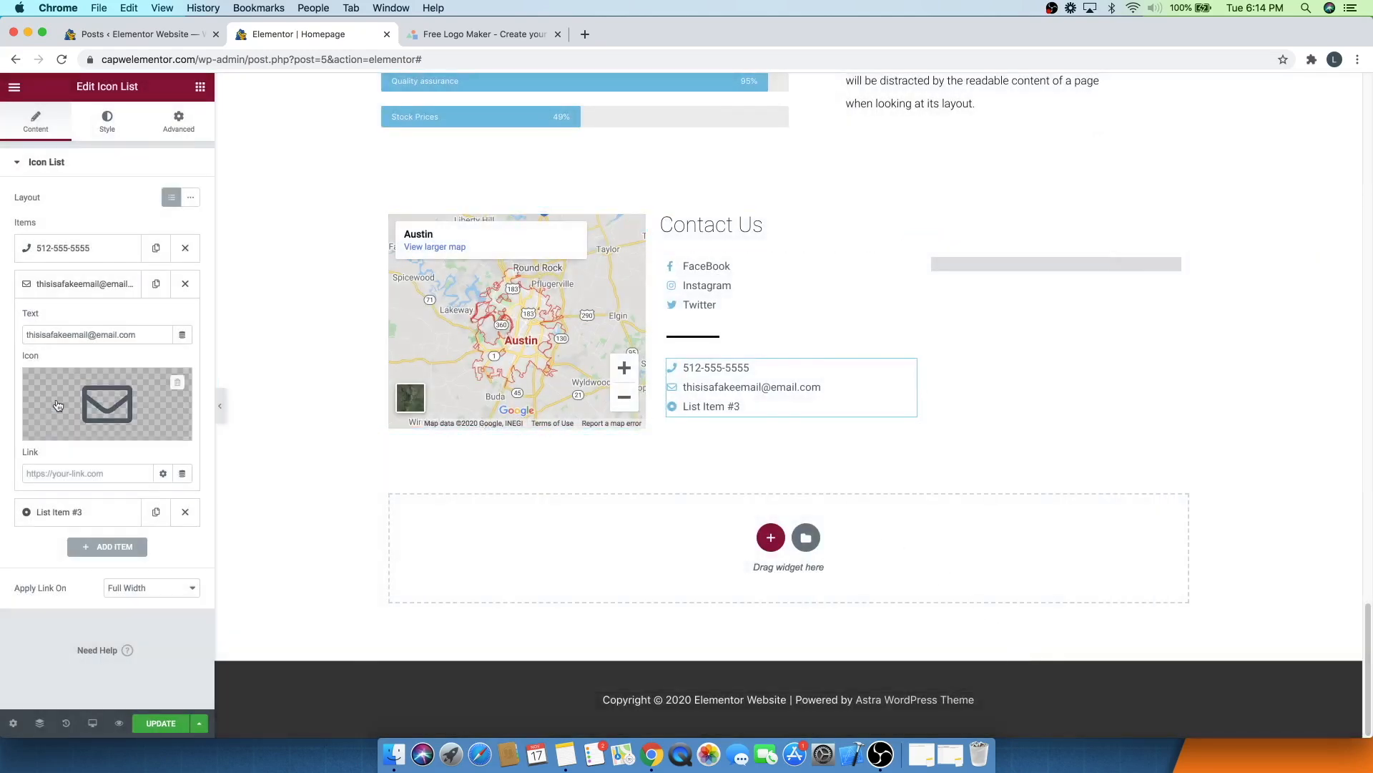
- Set the third list item's text to a street address and its icon to a map marker
click(56, 290)
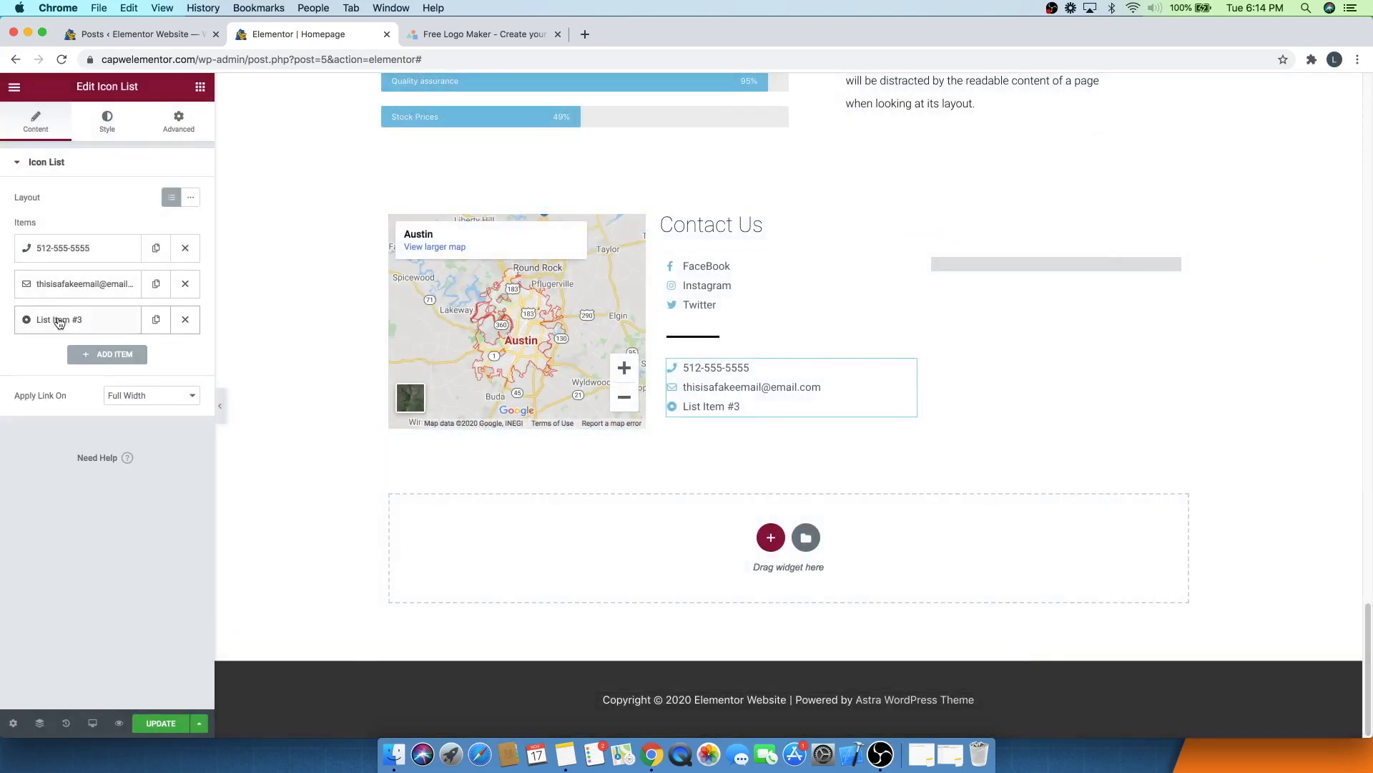
click(59, 323)
click(80, 371)
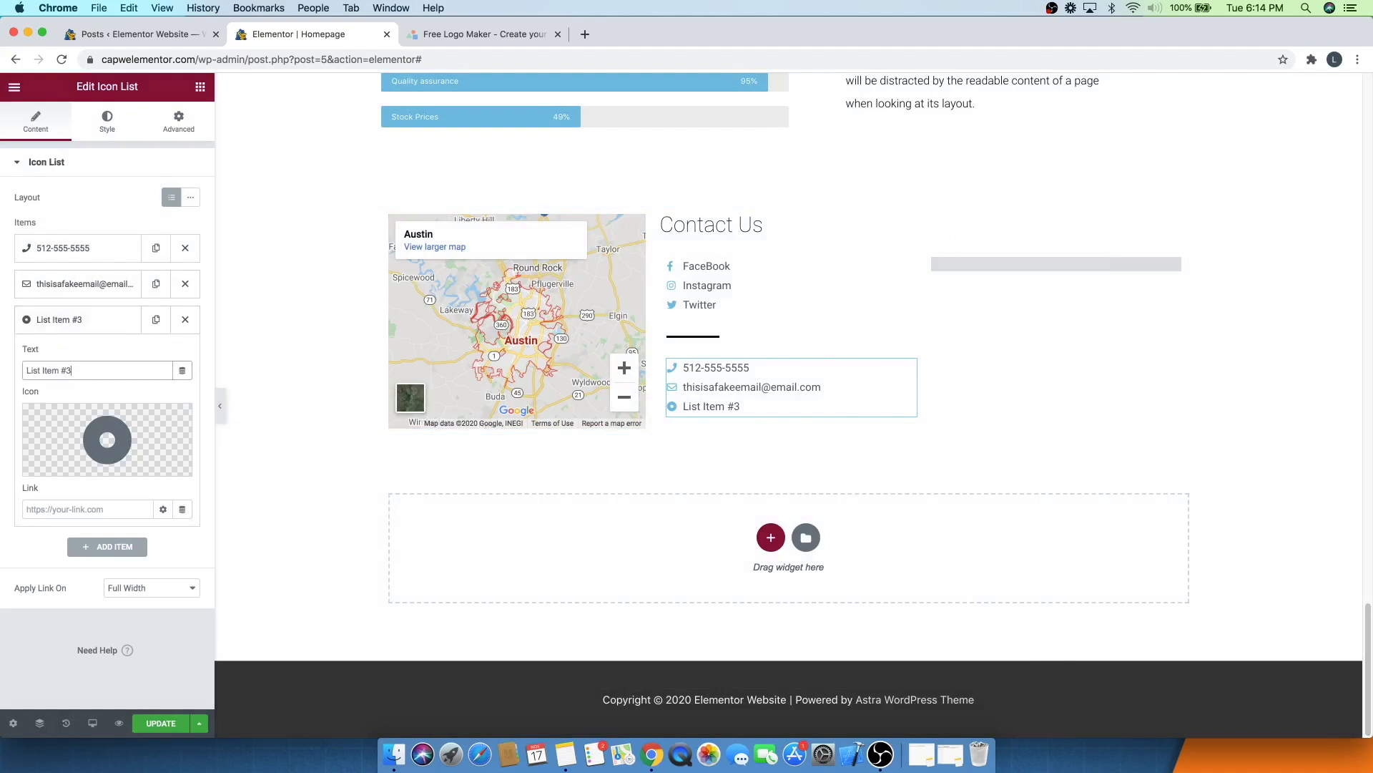
drag(108, 372, 5, 375)
text(12345 Street st)
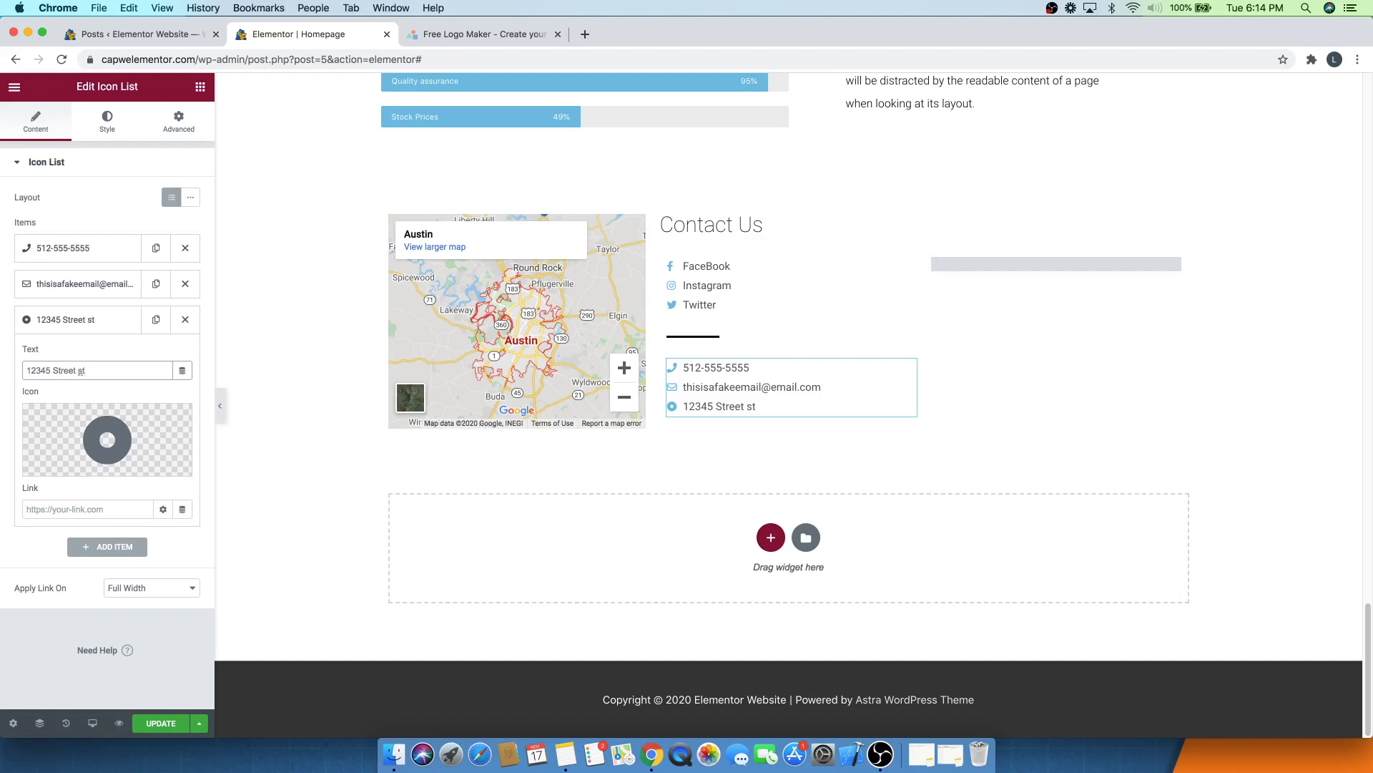
text( Austin TX)
click(81, 371)
key(BackSpace)
text(S)
click(58, 465)
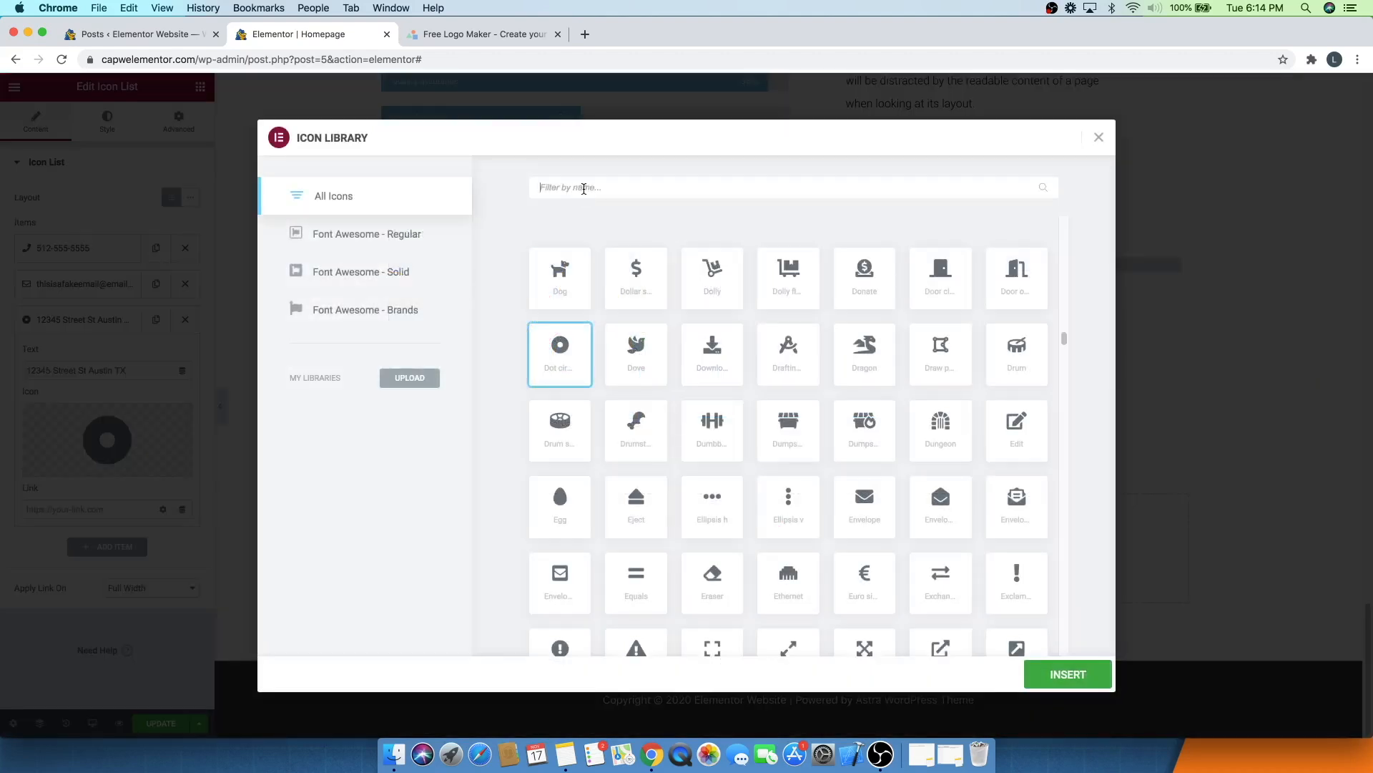
text(map)
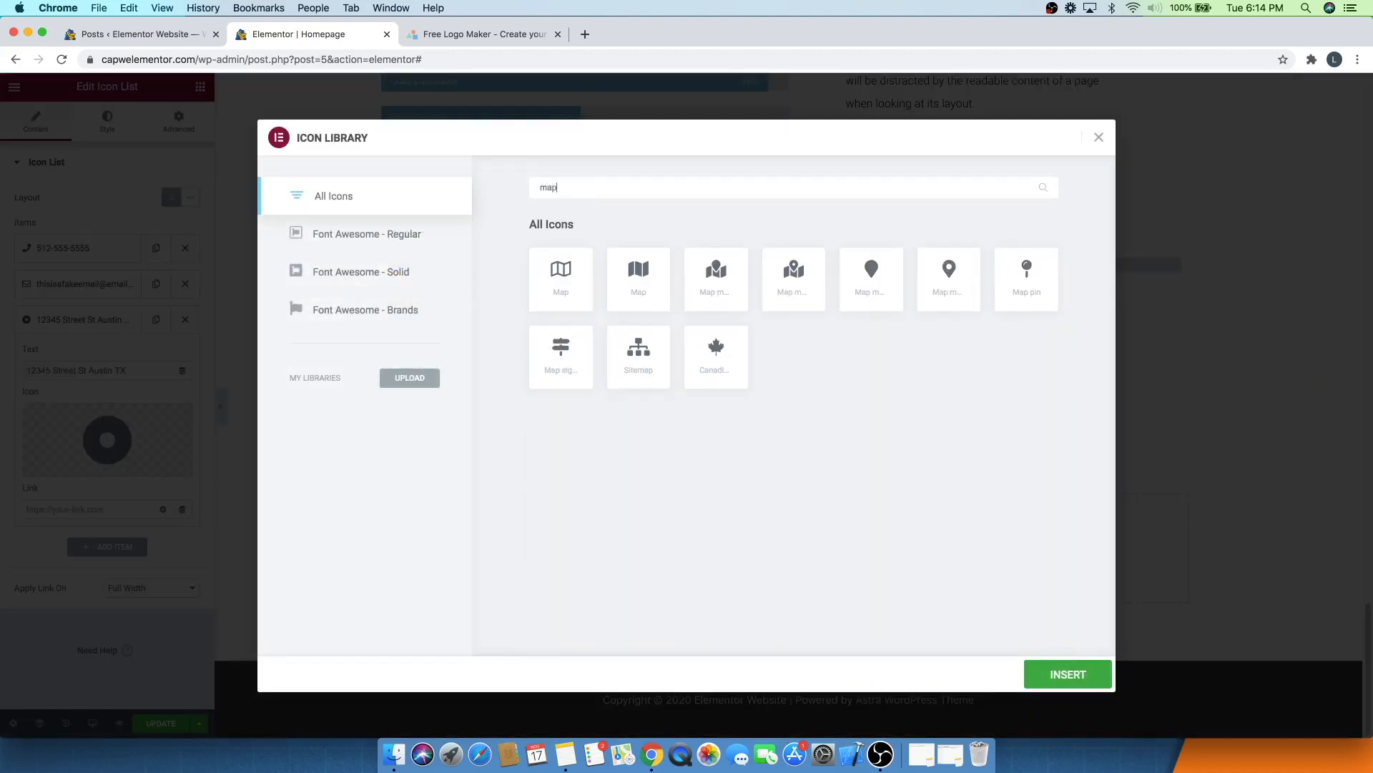
click(951, 275)
click(1055, 679)
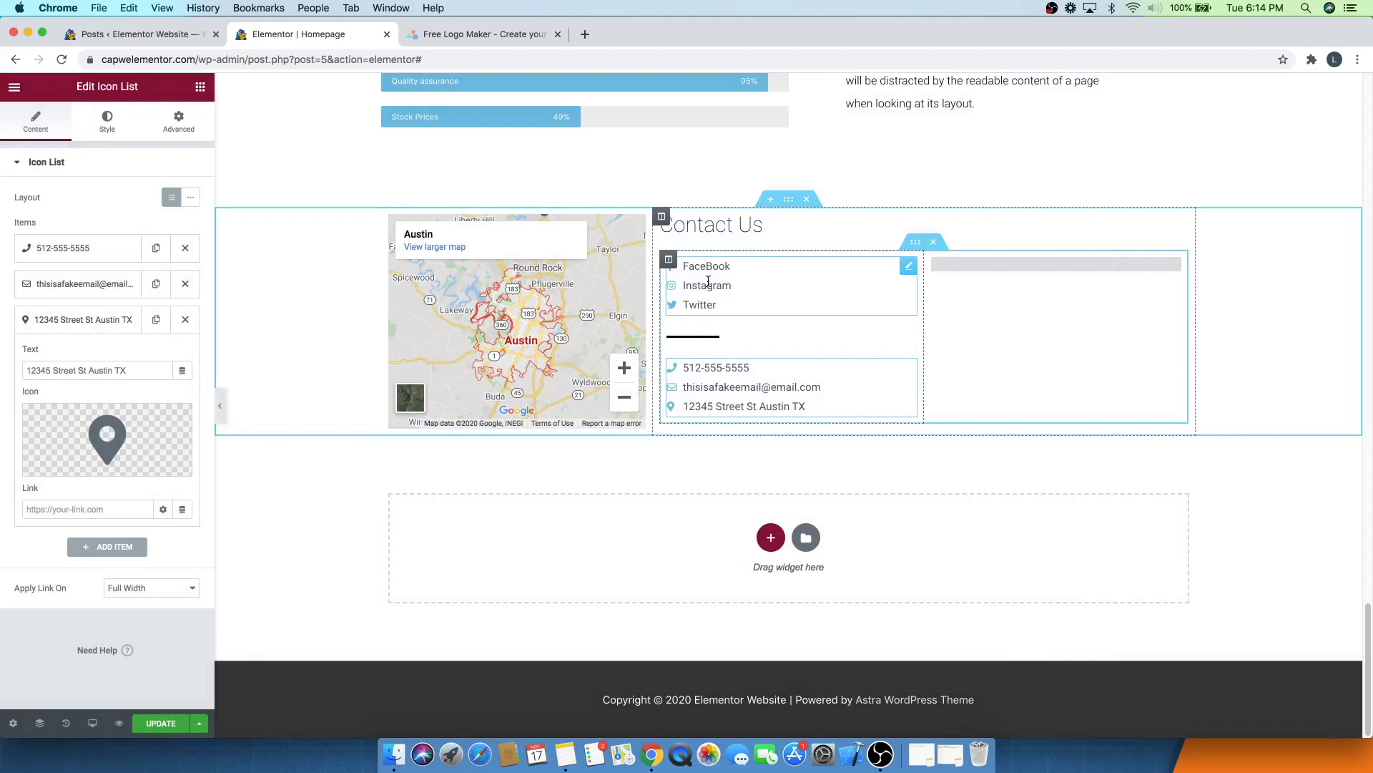
- Try a green icon colour #6EE478 on the social links icon list
click(904, 269)
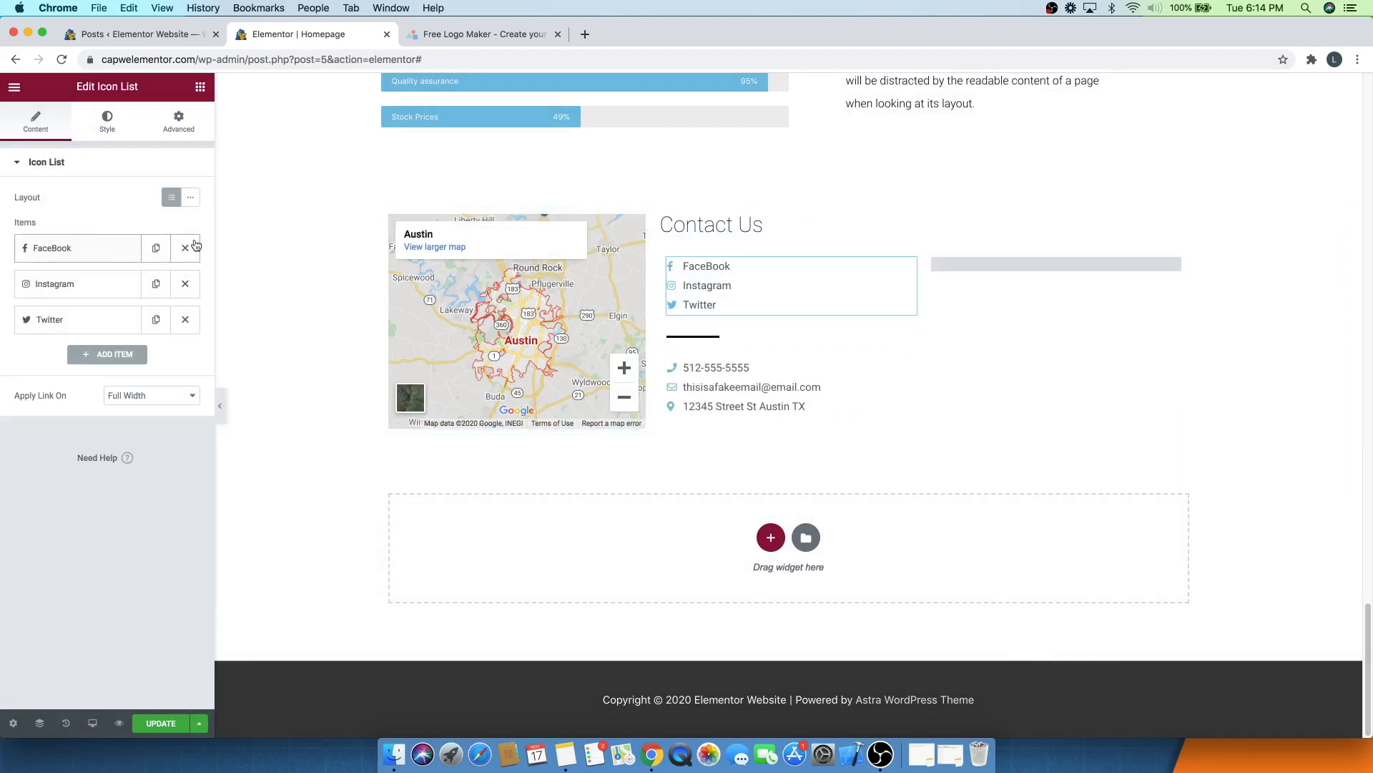
click(108, 129)
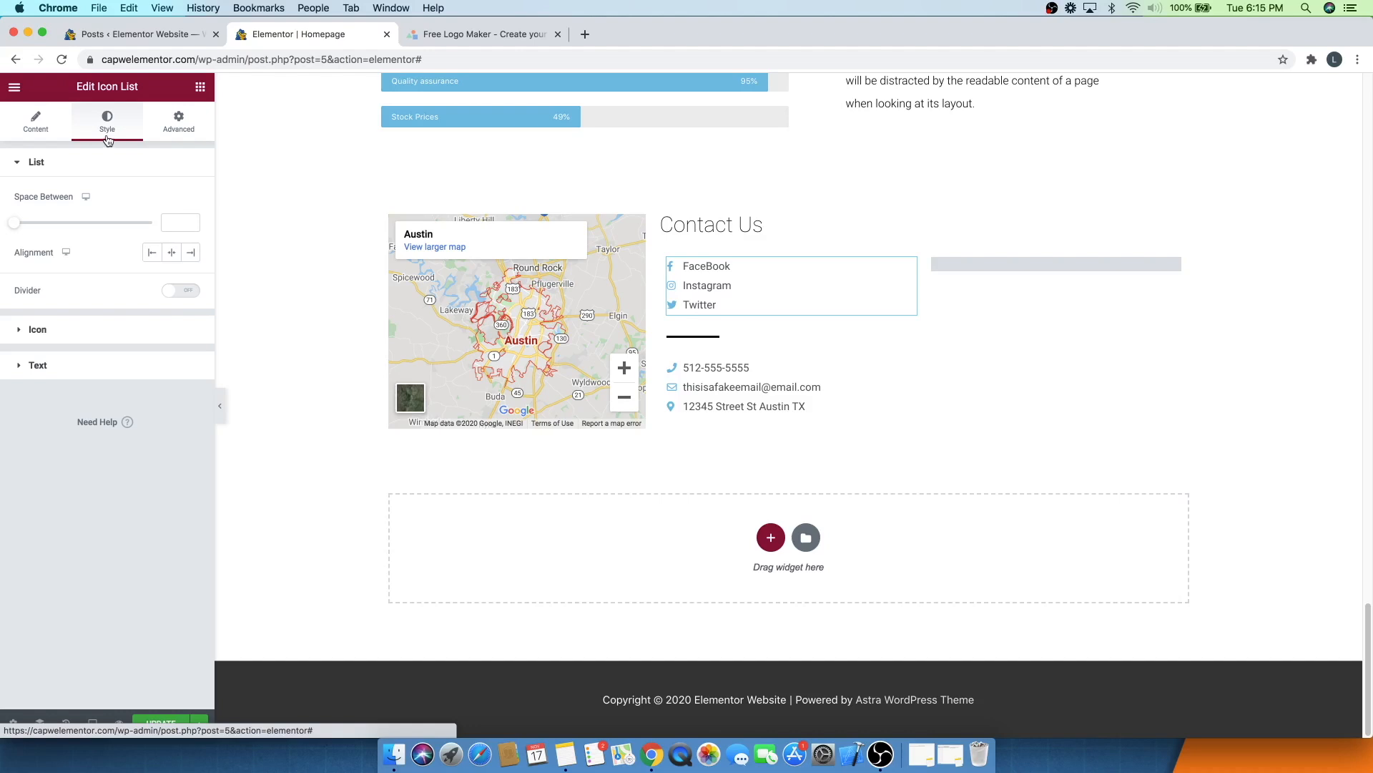
click(55, 331)
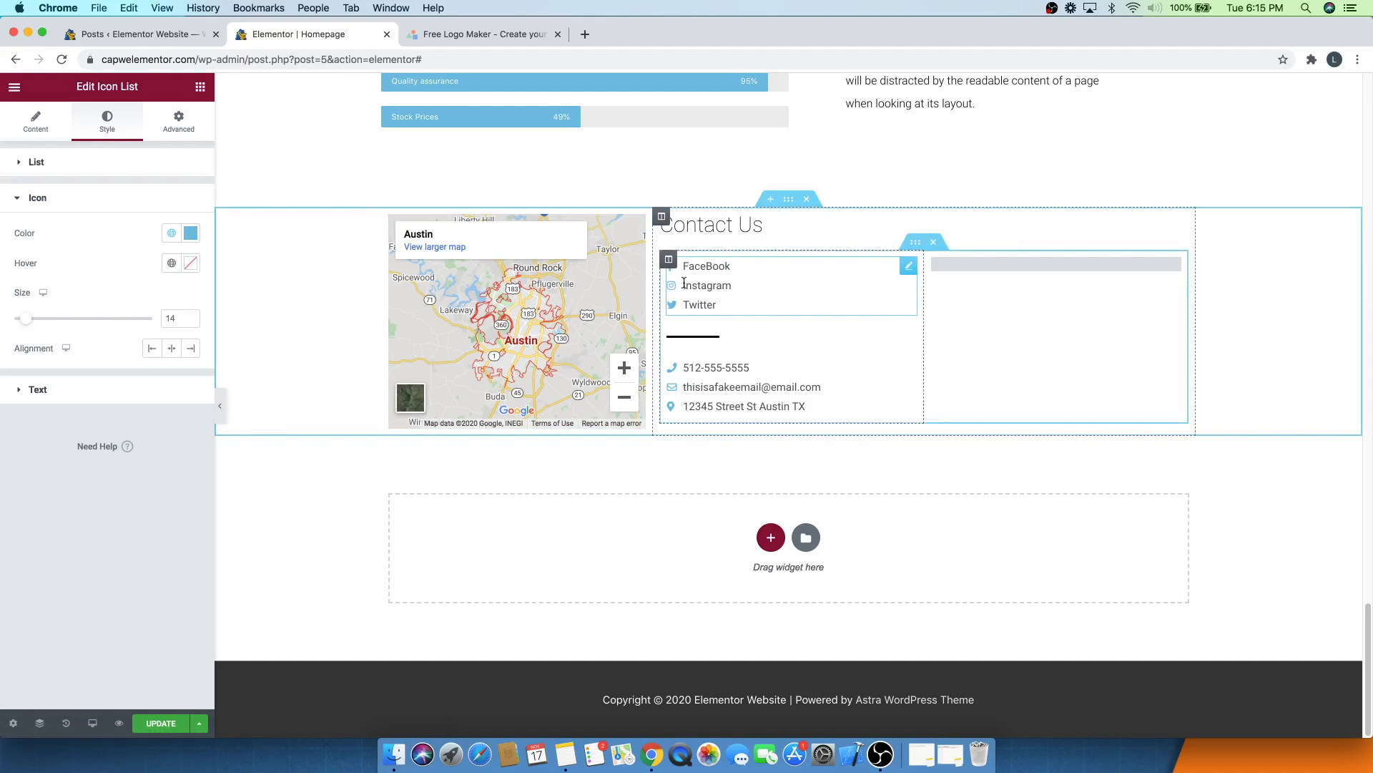
click(190, 233)
drag(112, 417, 83, 418)
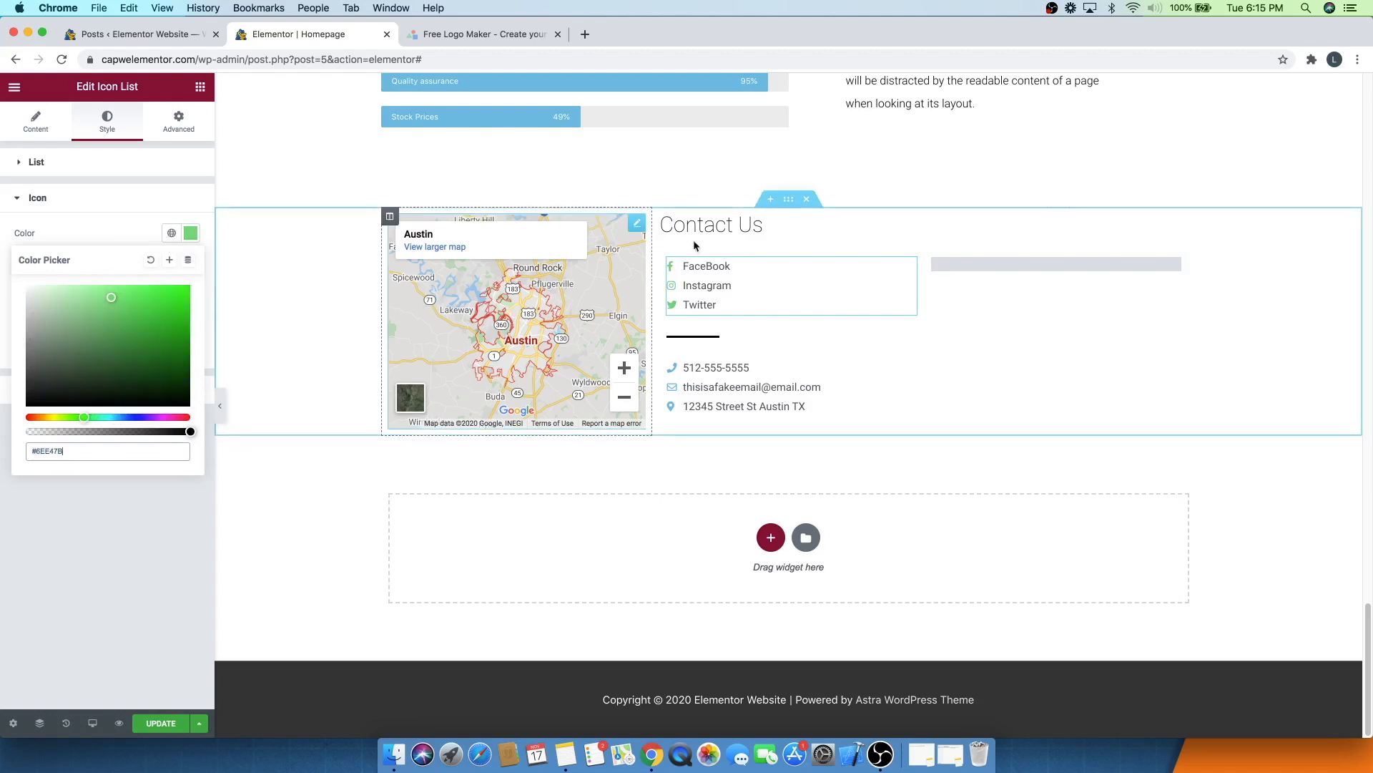
click(98, 226)
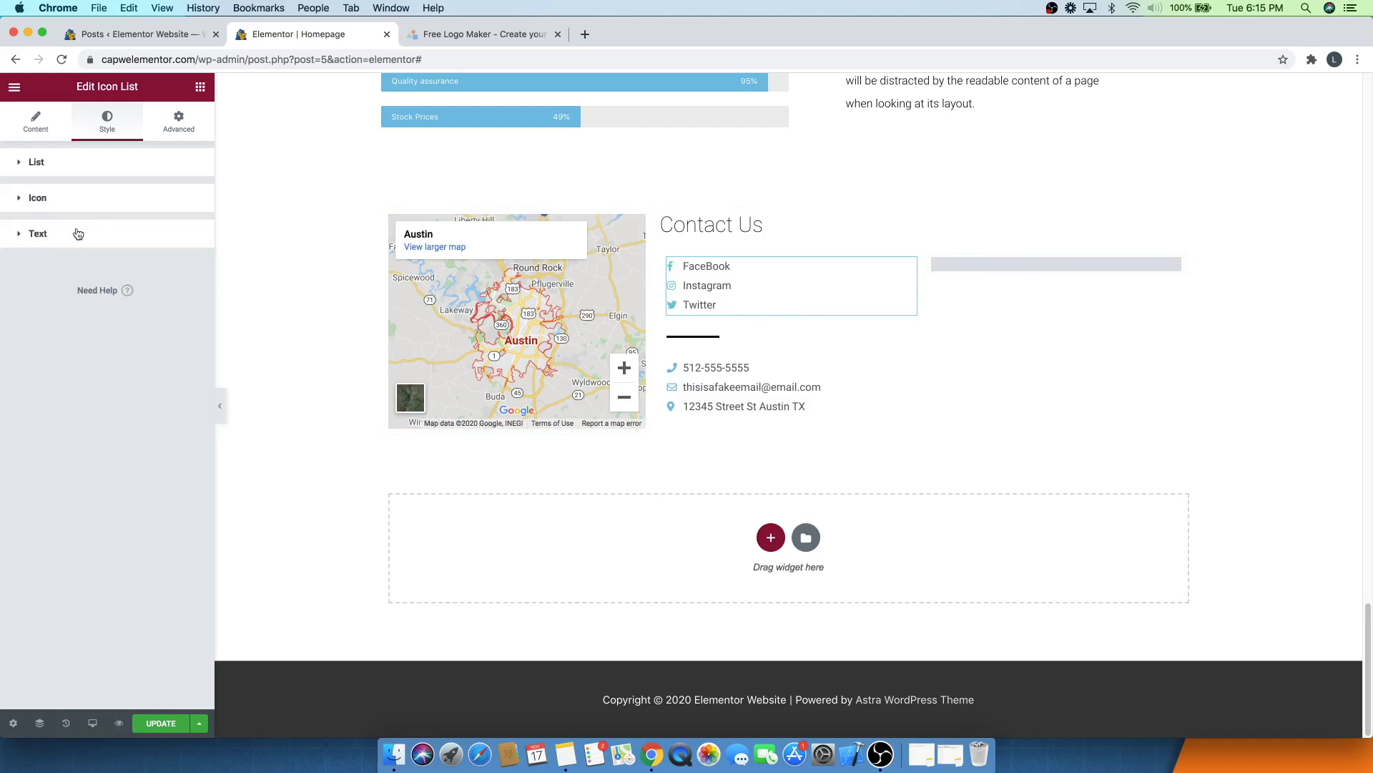
- Set the social list's icon hover colour to #A7E5FF, and try then undo an icon size of 23
click(49, 196)
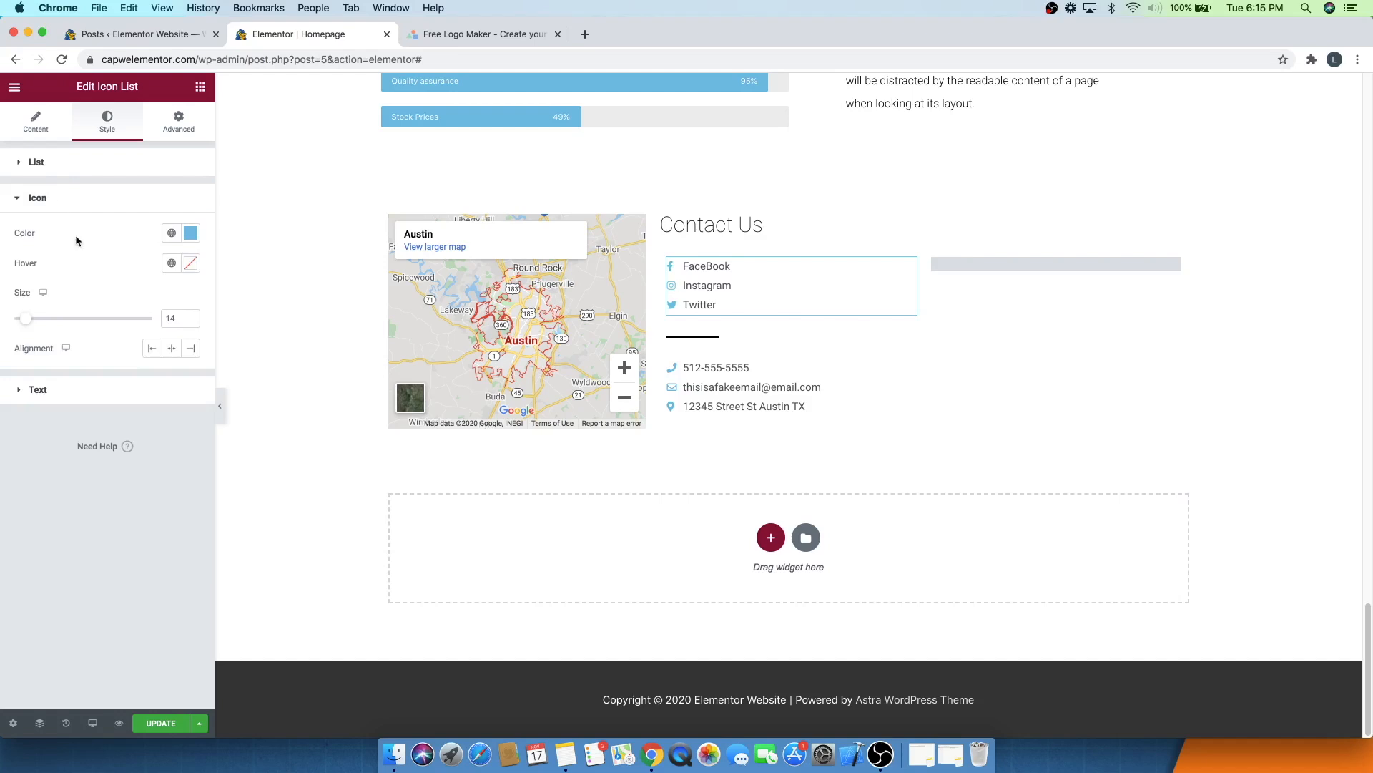
click(191, 236)
key(super+c)
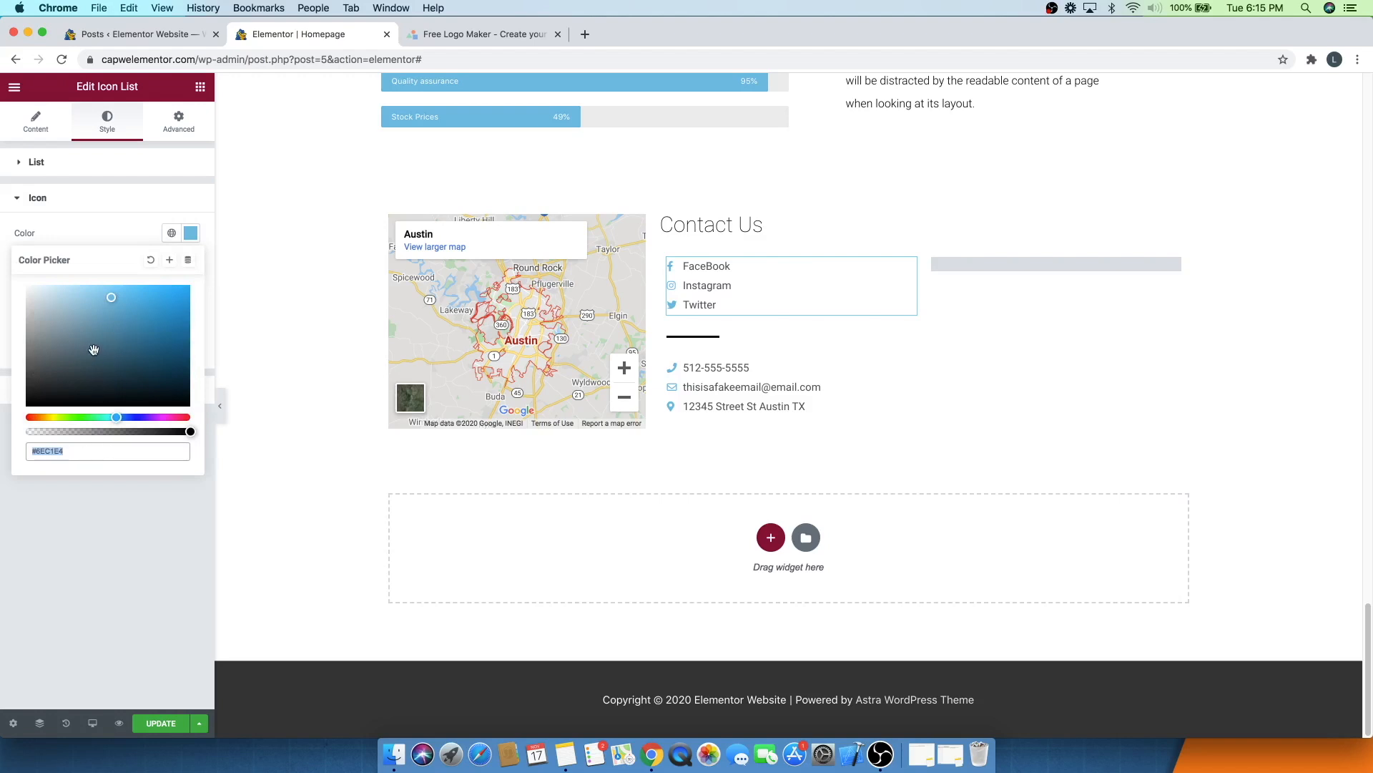
click(123, 235)
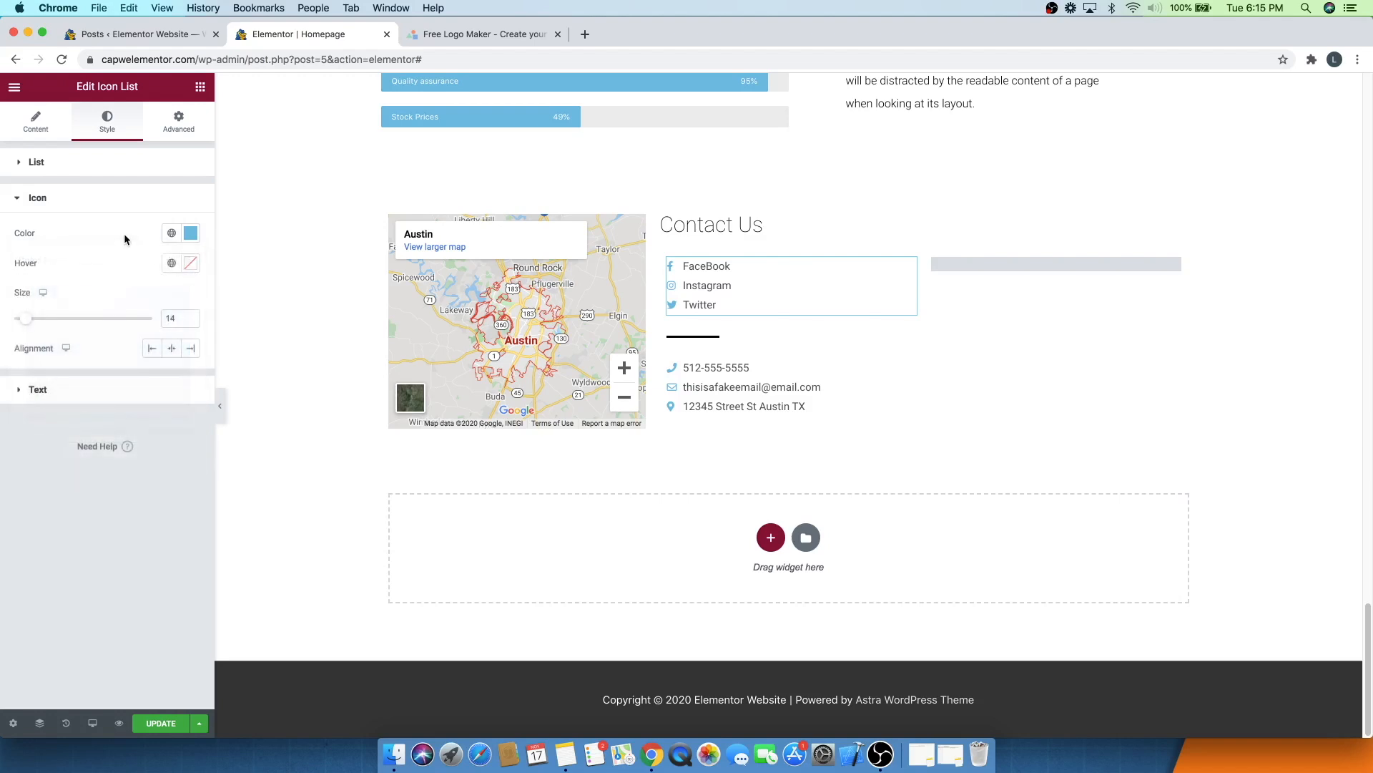
click(190, 264)
key(super+v)
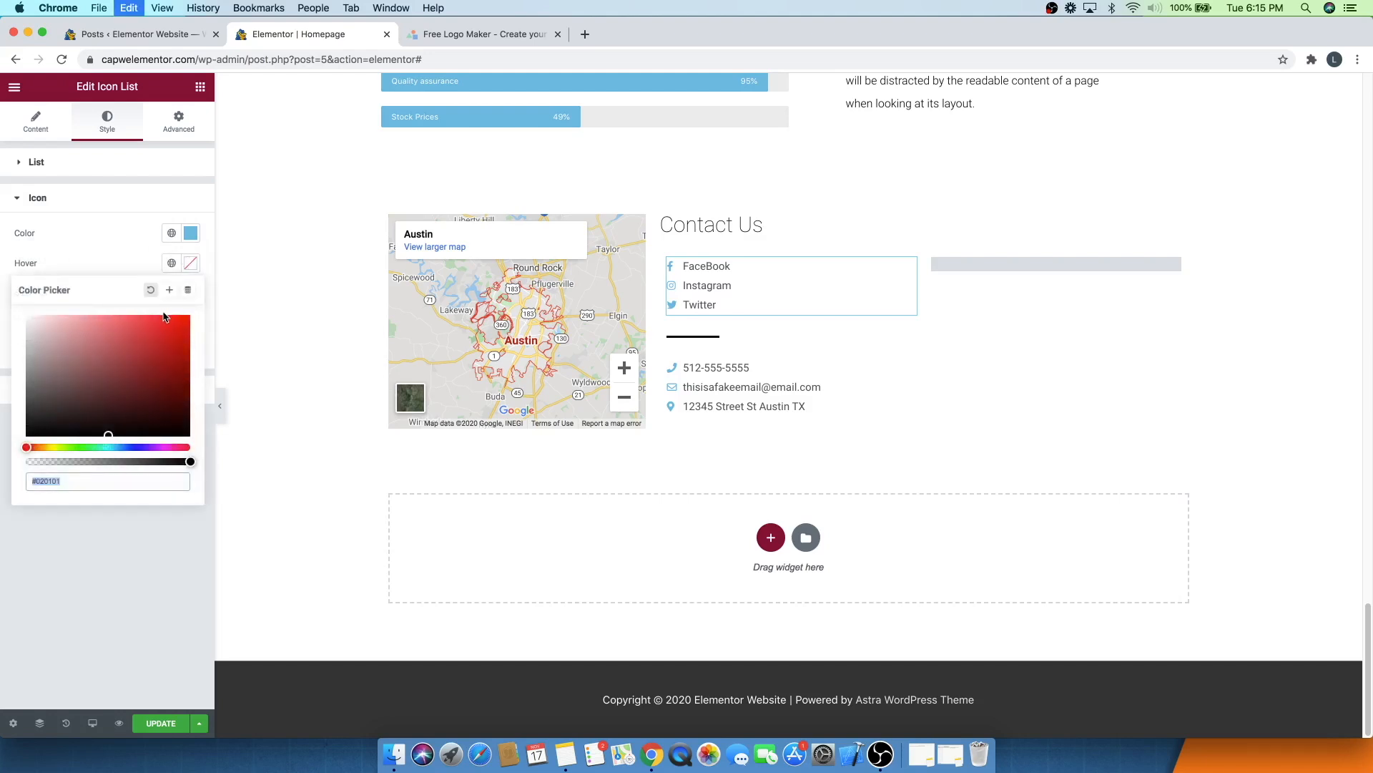
drag(109, 327, 83, 316)
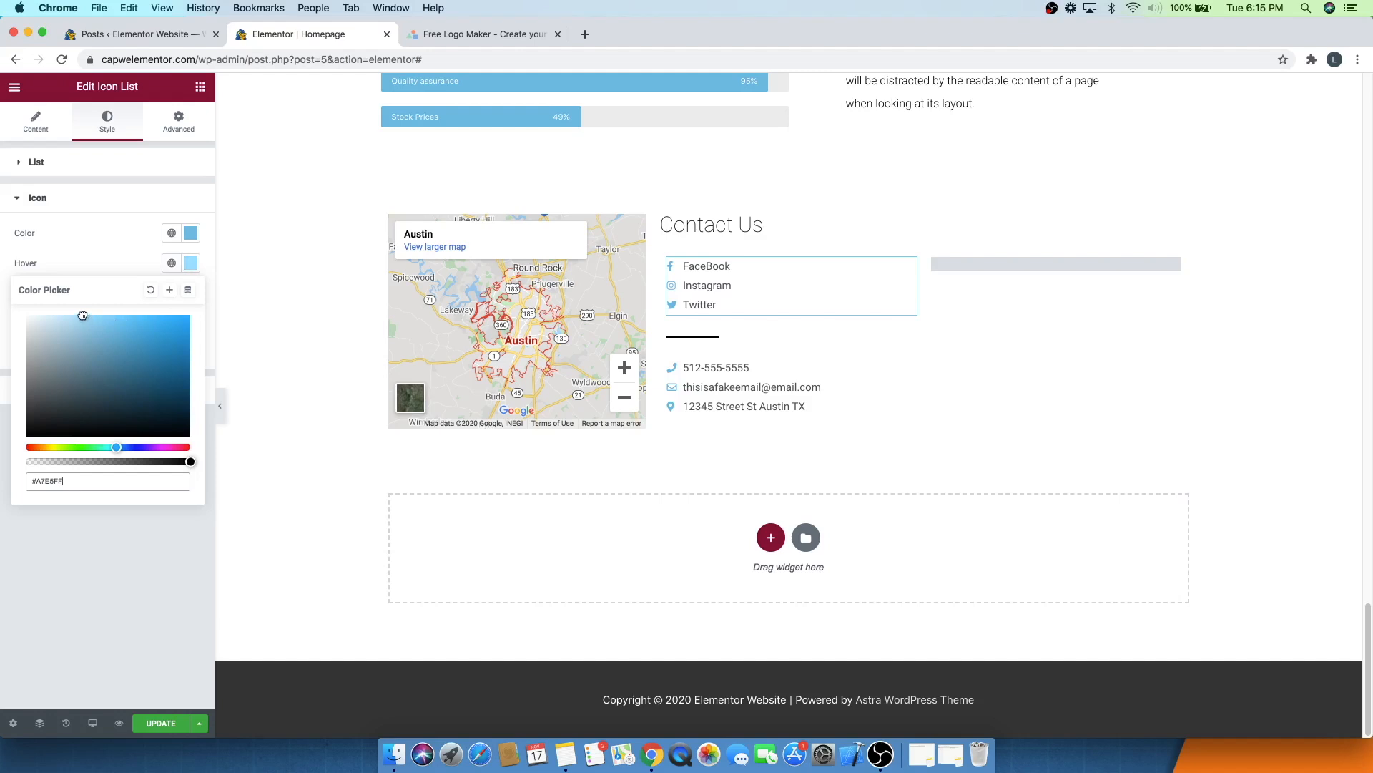
click(108, 266)
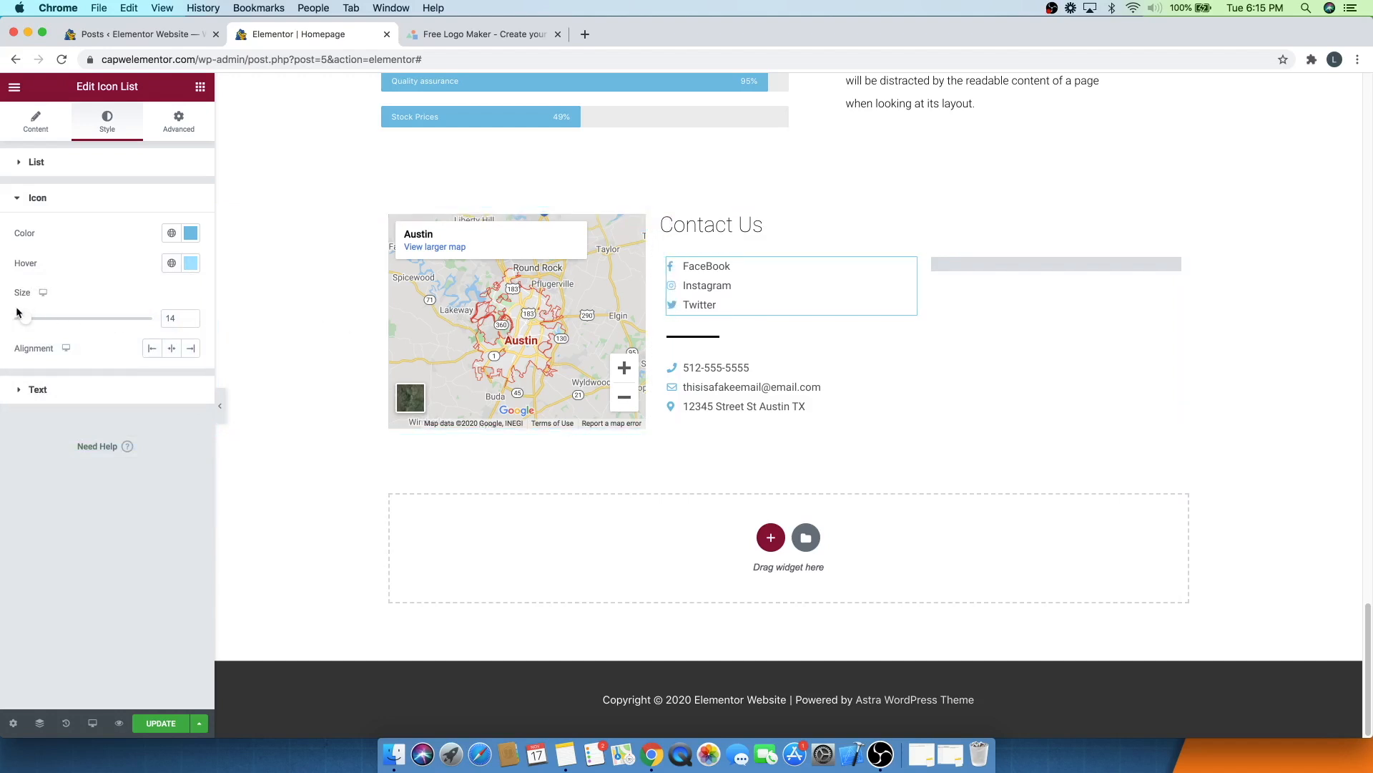
drag(23, 321, 30, 317)
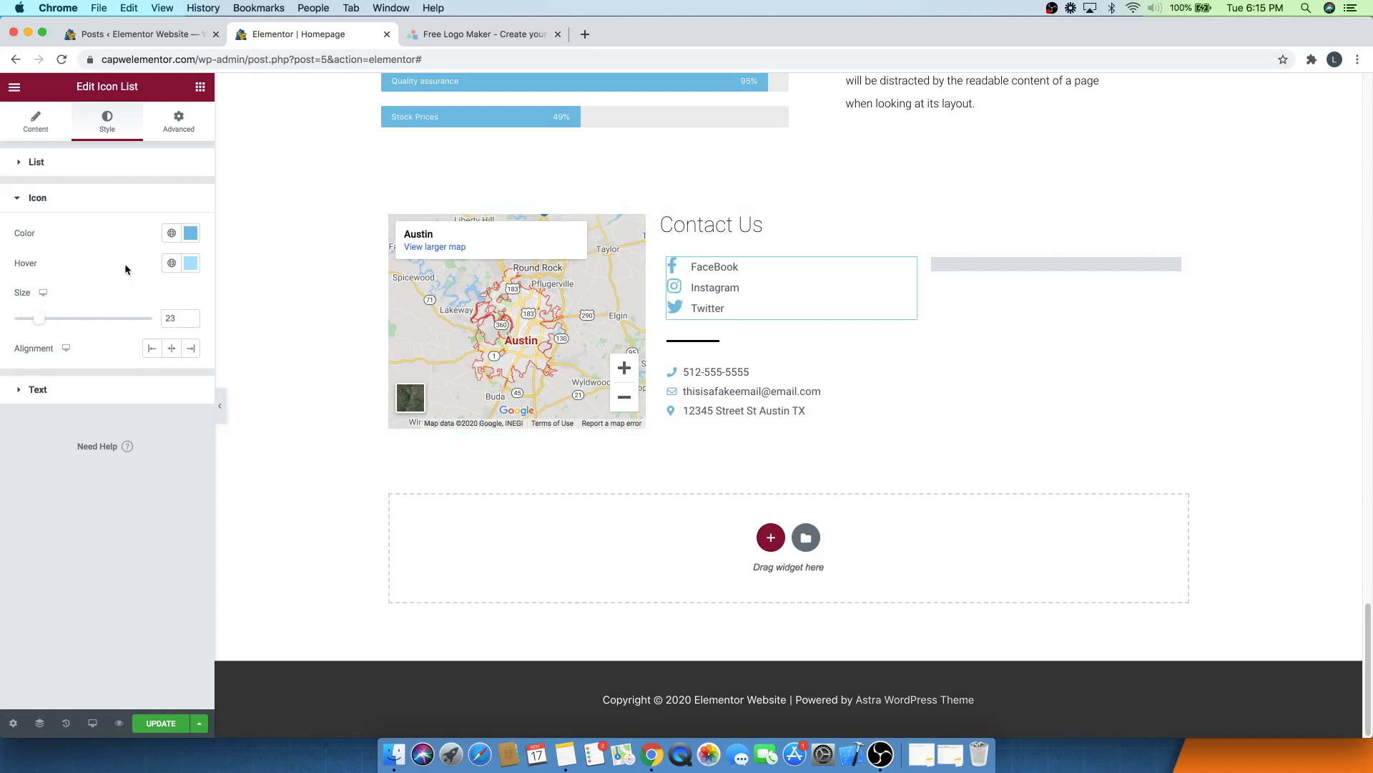
key(super+z)
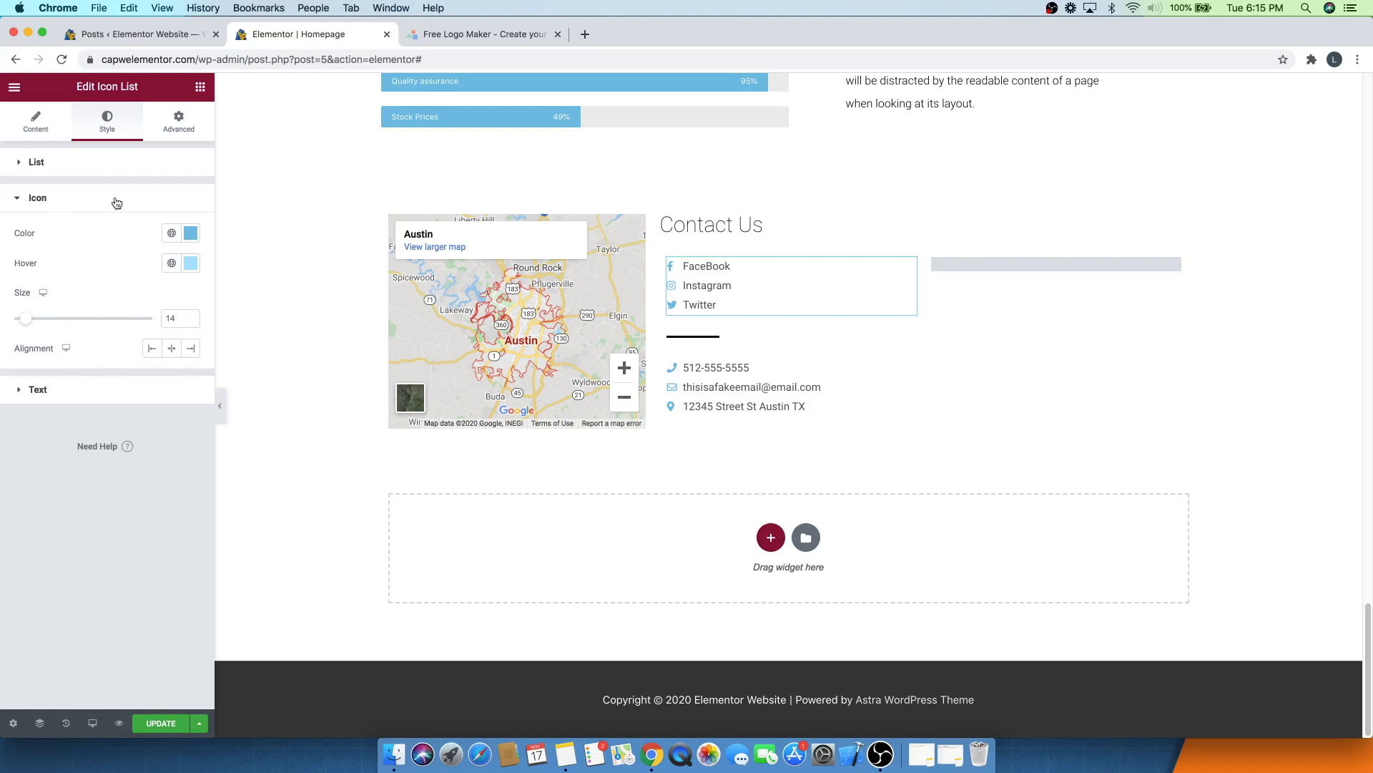
- Set the social list's text hover colour to #6EC1E4
click(78, 200)
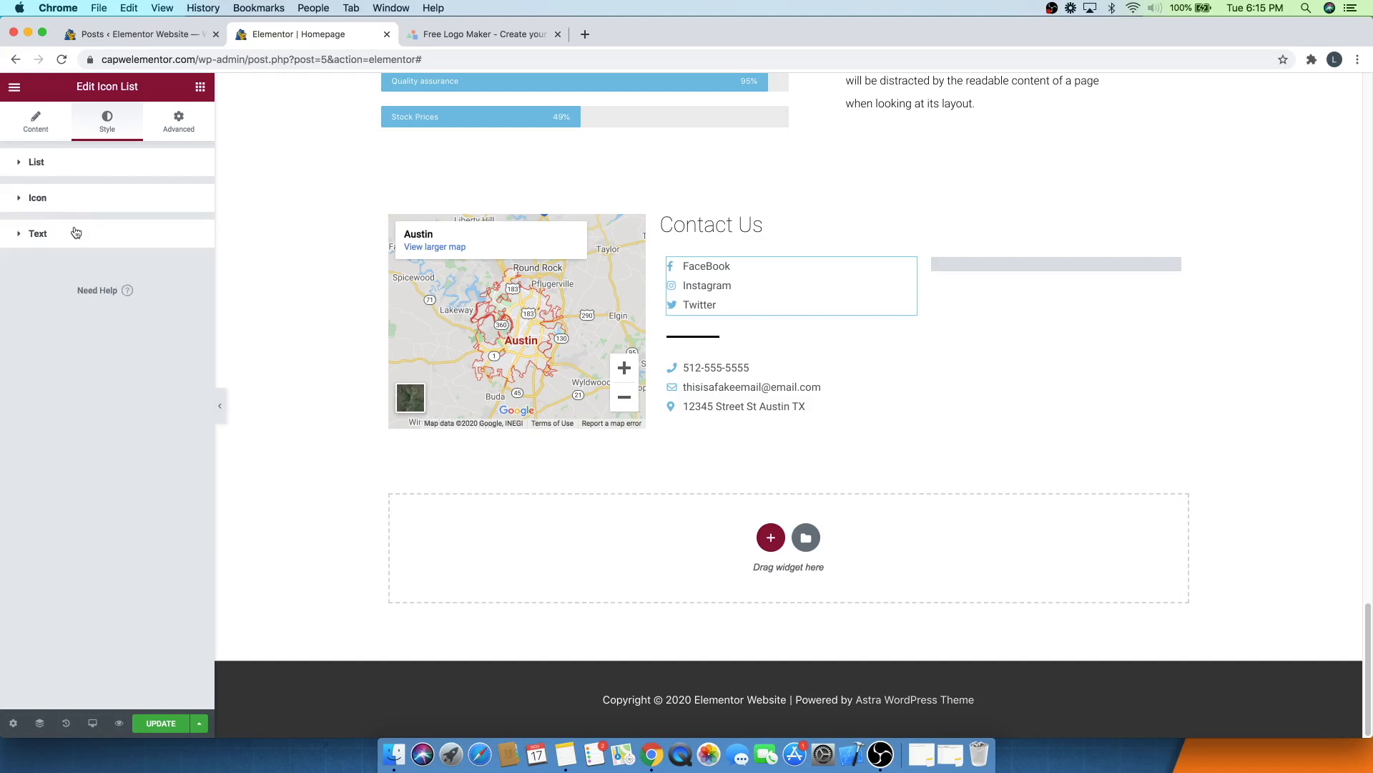
click(76, 232)
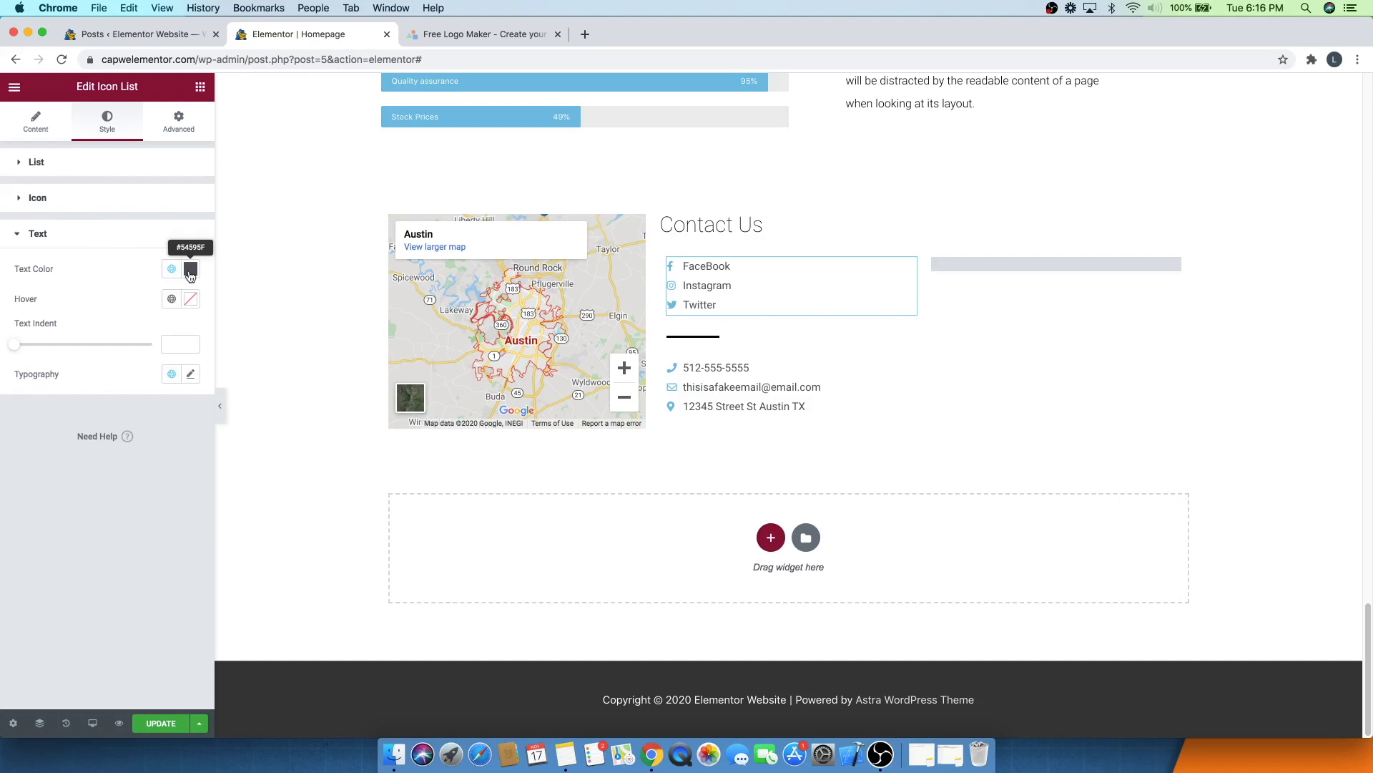
click(88, 198)
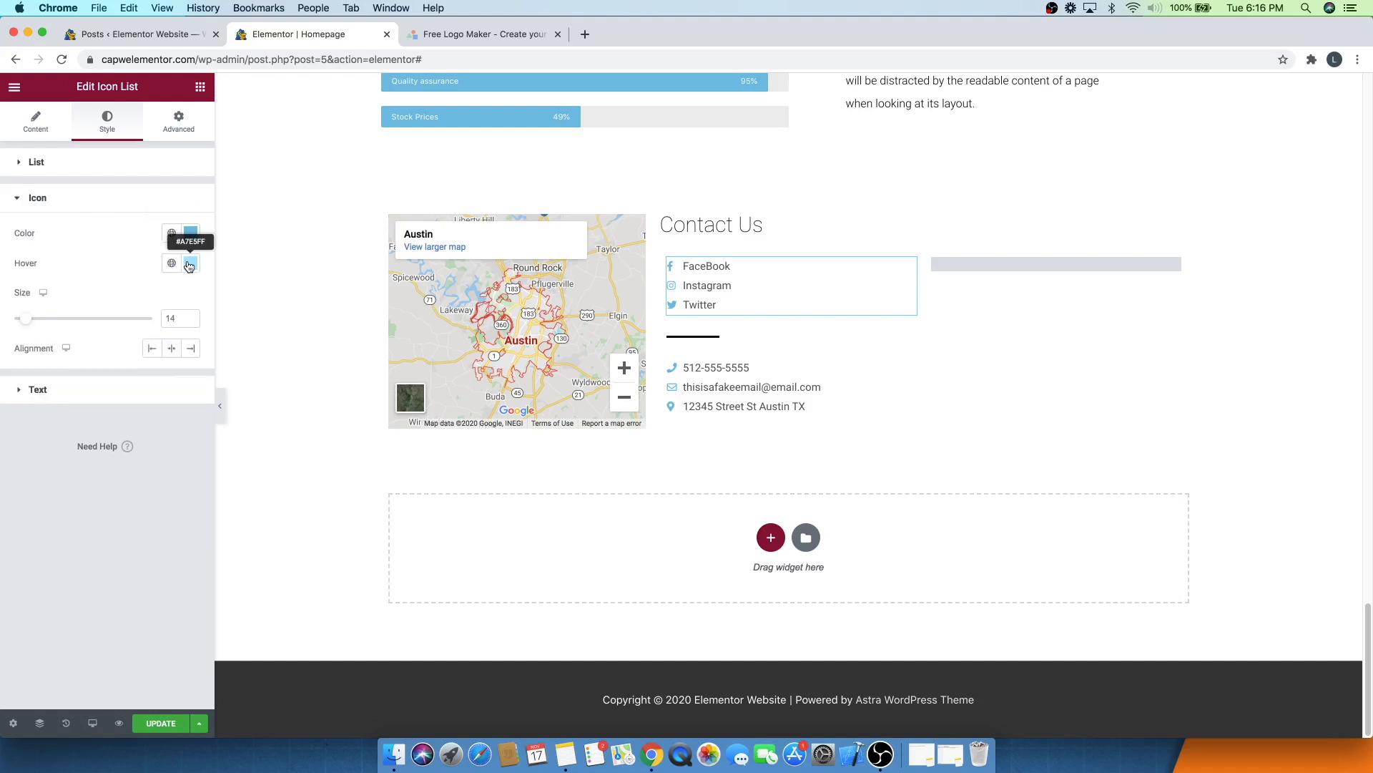
click(62, 199)
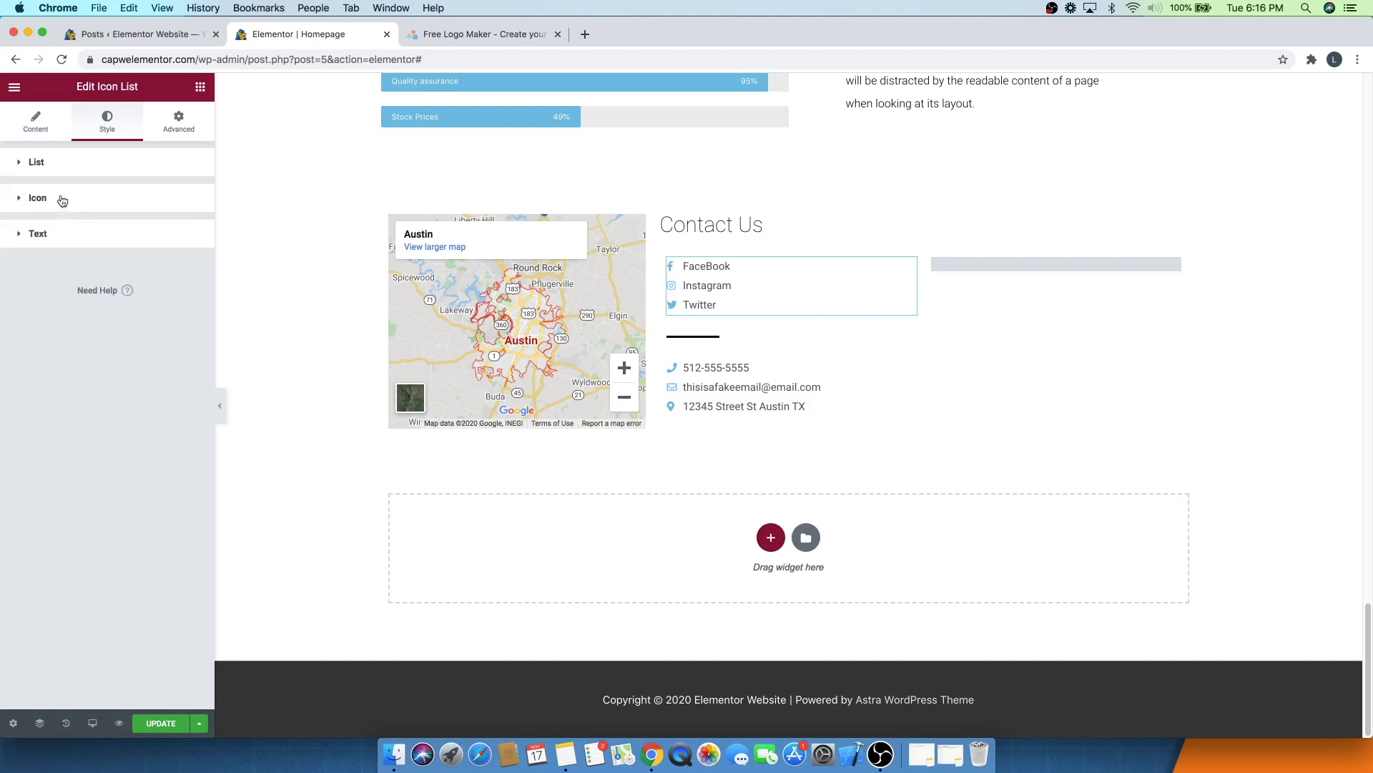
click(68, 242)
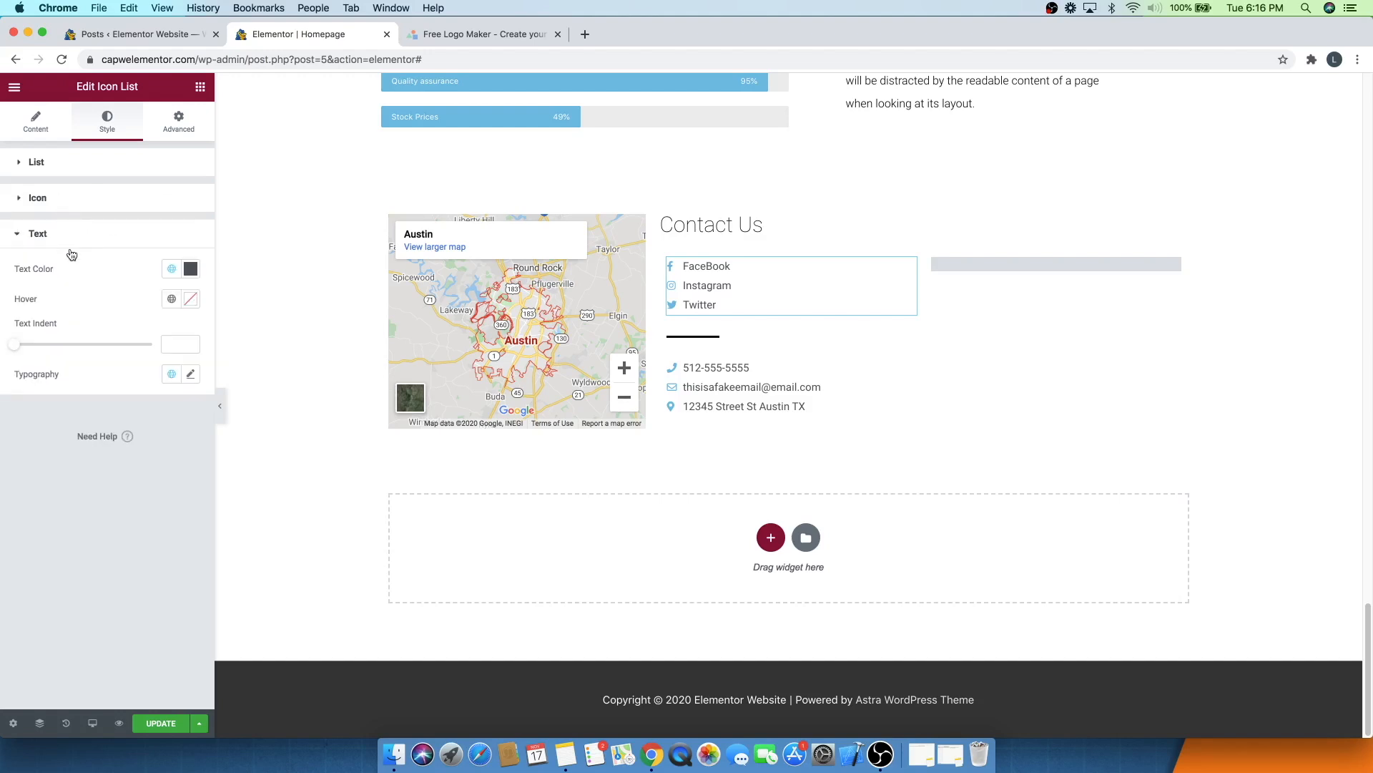
click(192, 300)
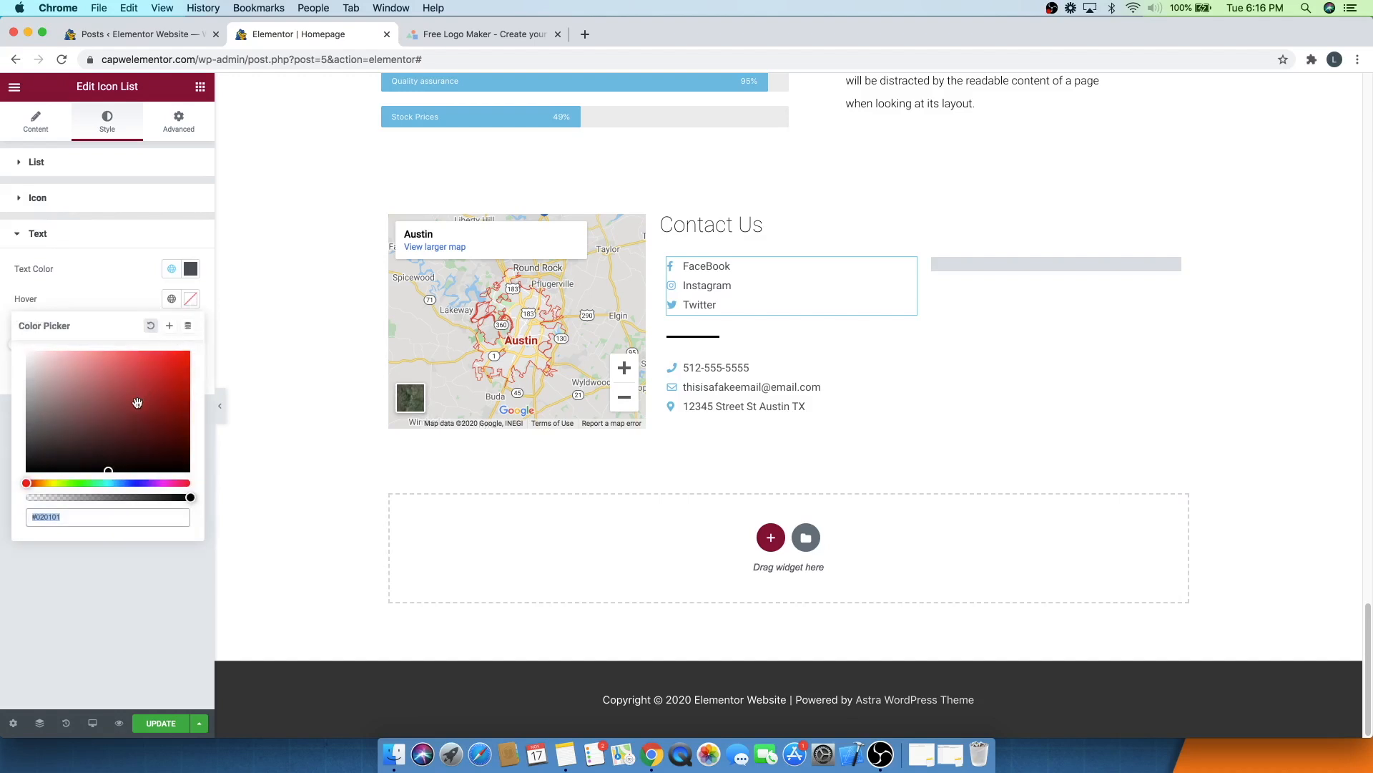
key(super+v)
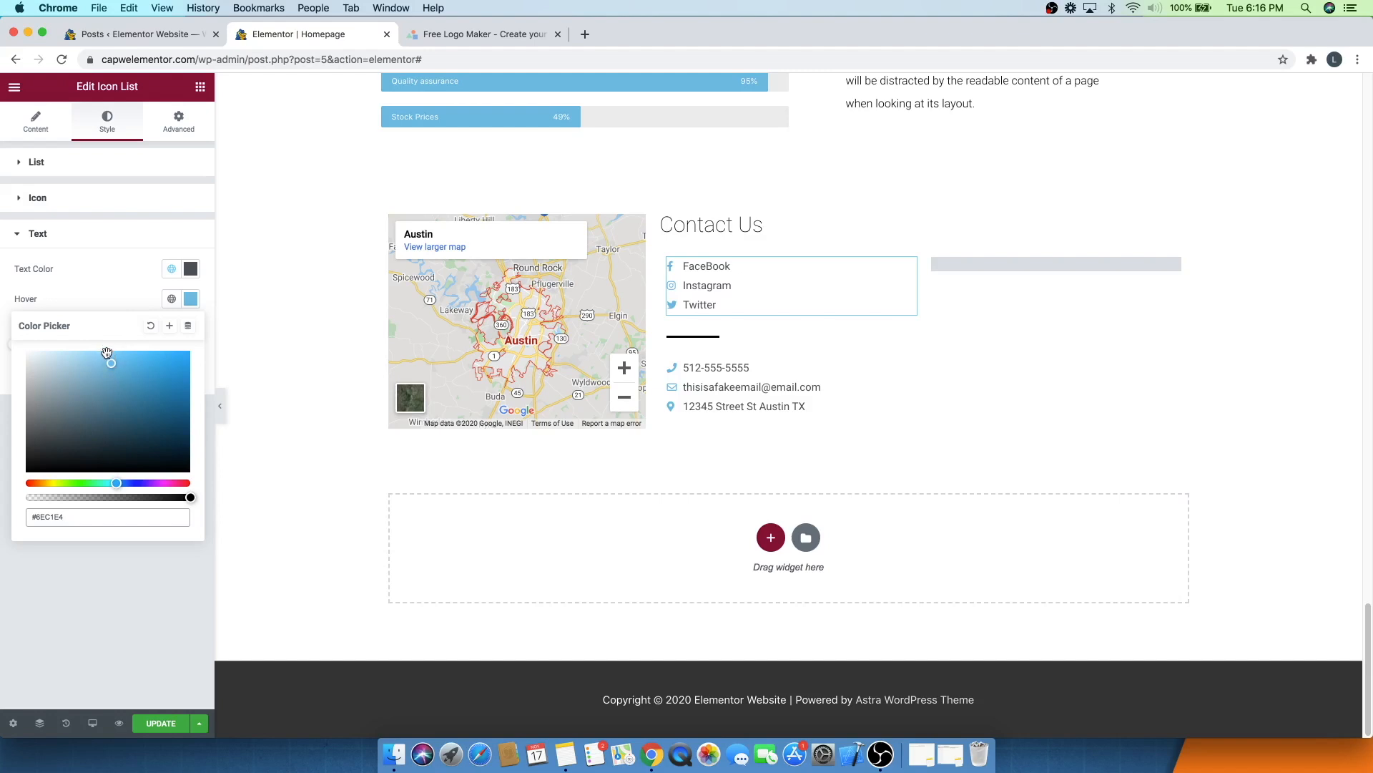
click(126, 294)
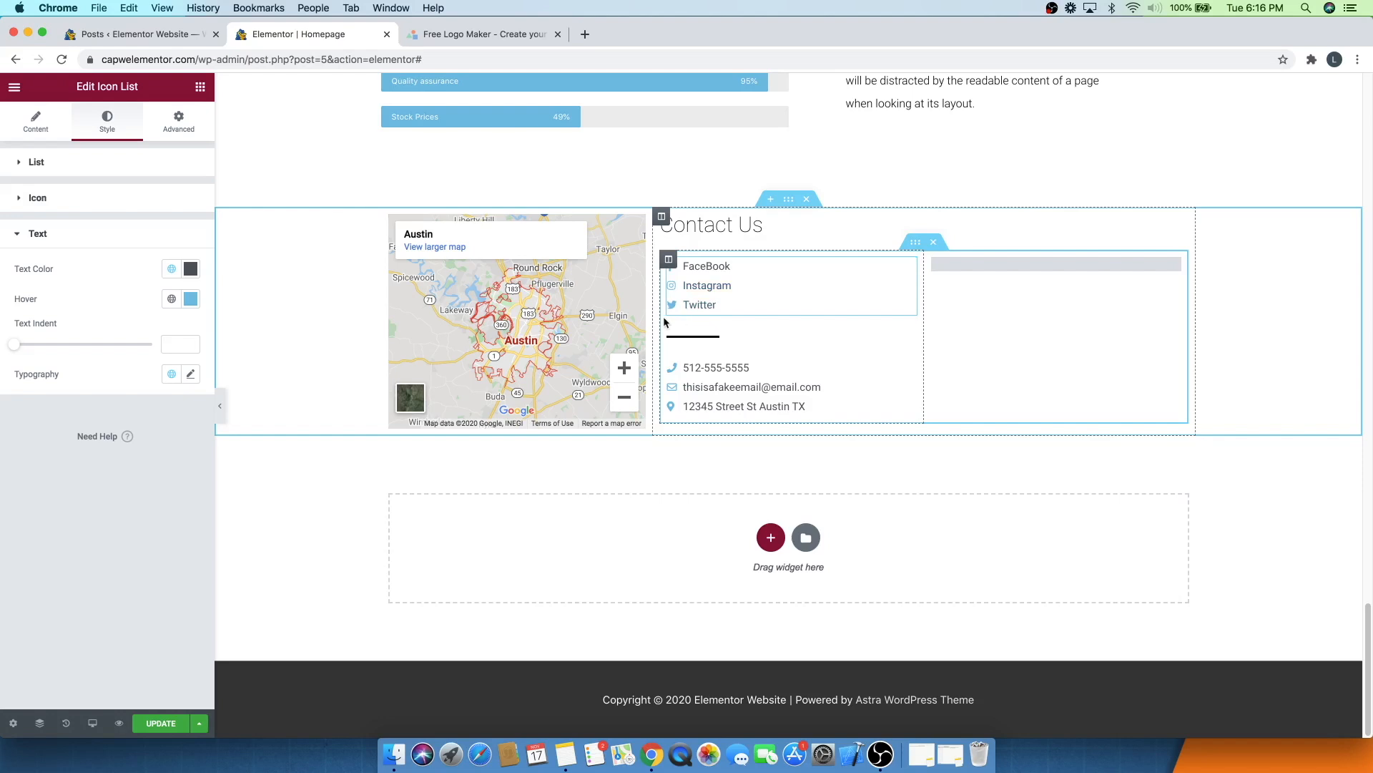
click(190, 301)
- Copy the icon hover colour #A7E5FF and apply it as the social list's text hover colour
click(123, 202)
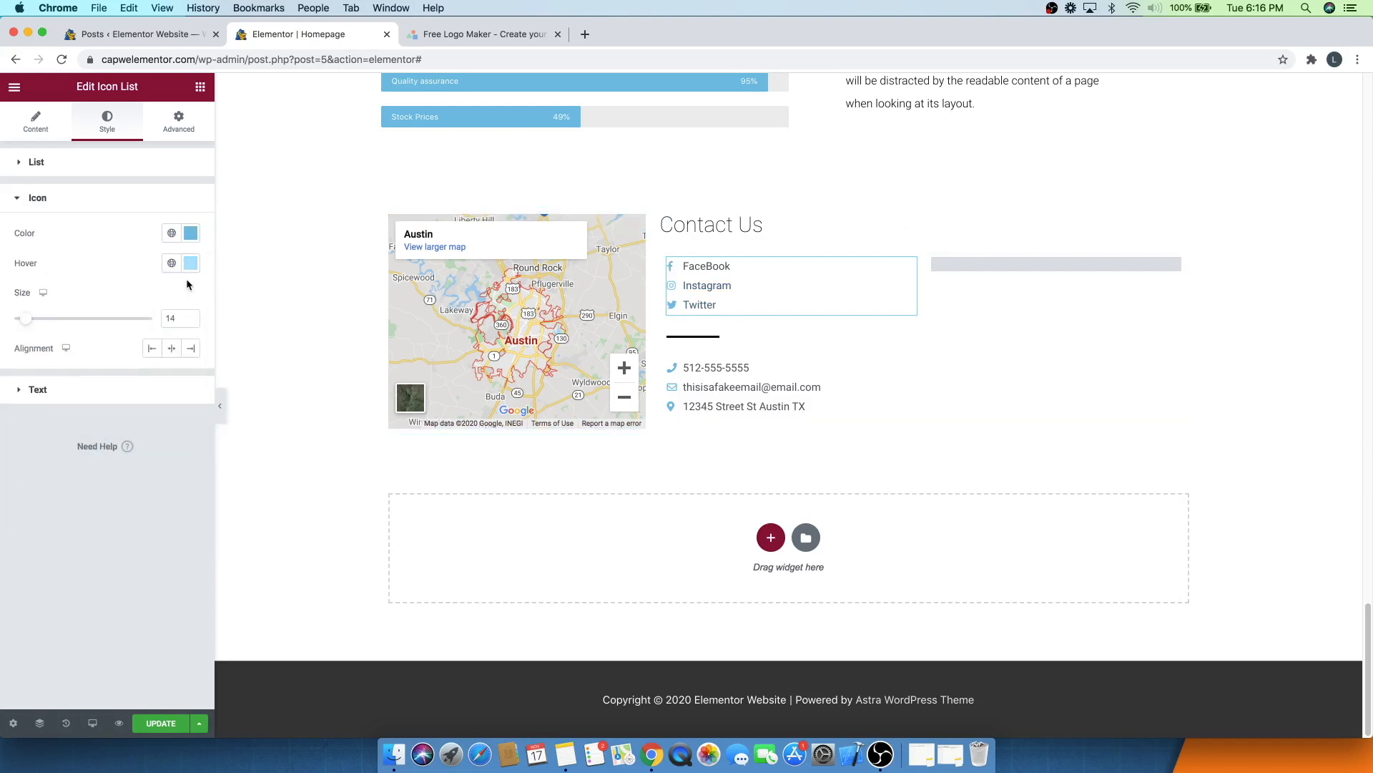
click(191, 264)
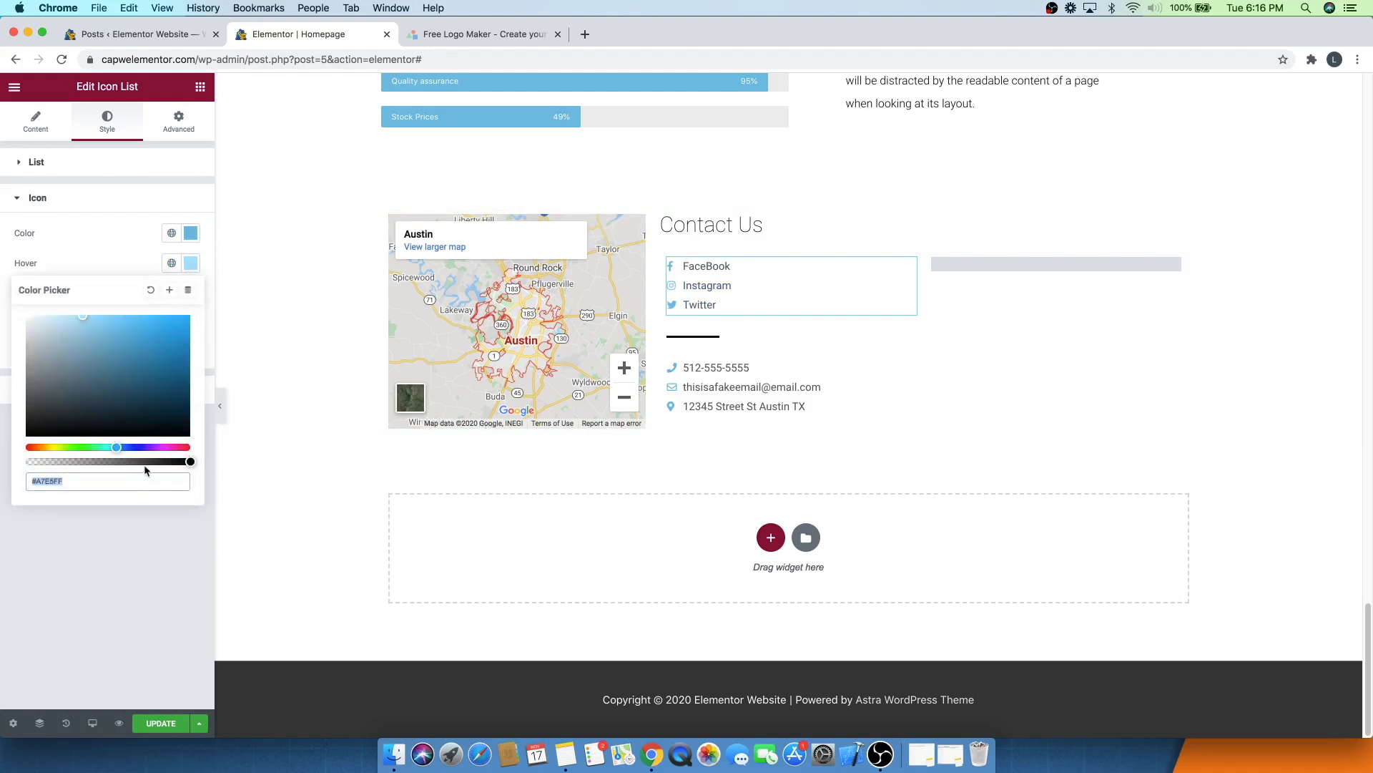
click(70, 256)
click(64, 208)
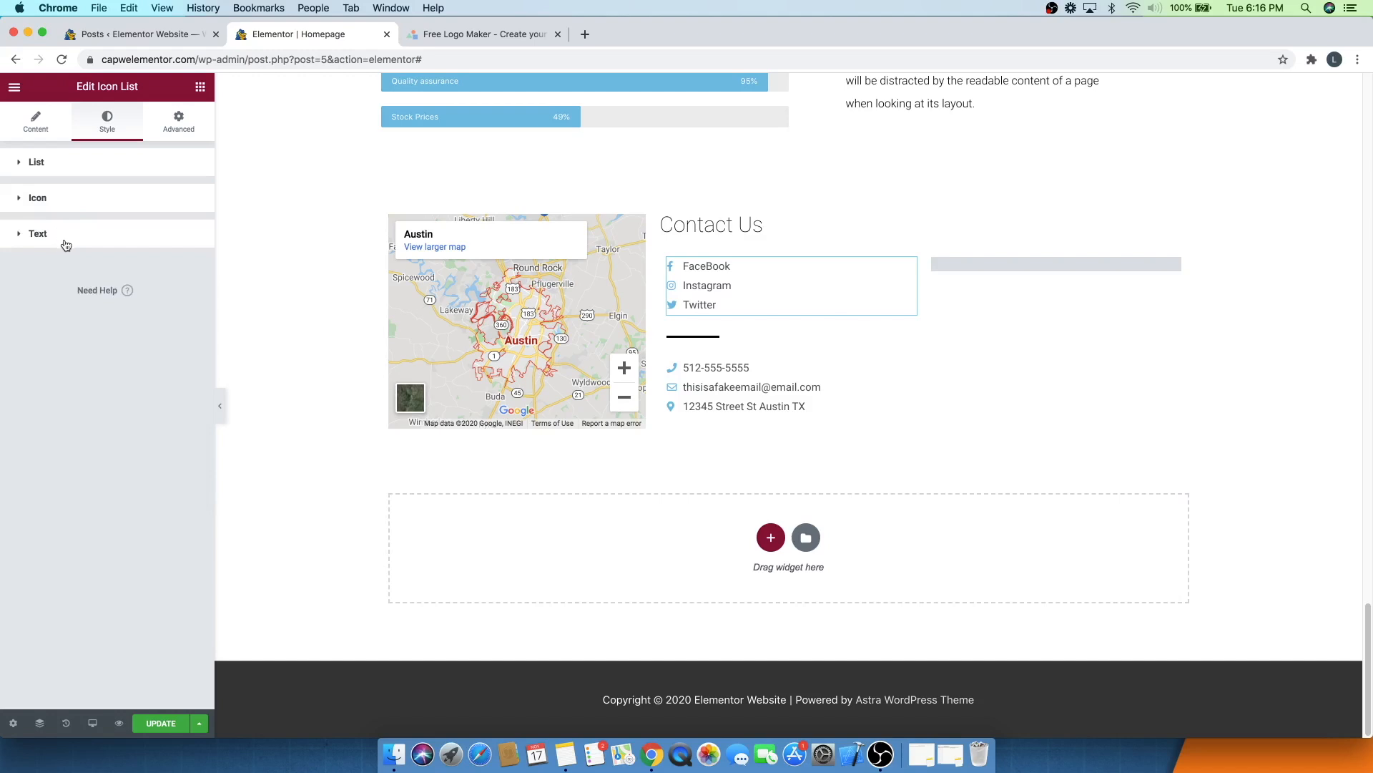
click(63, 241)
click(188, 302)
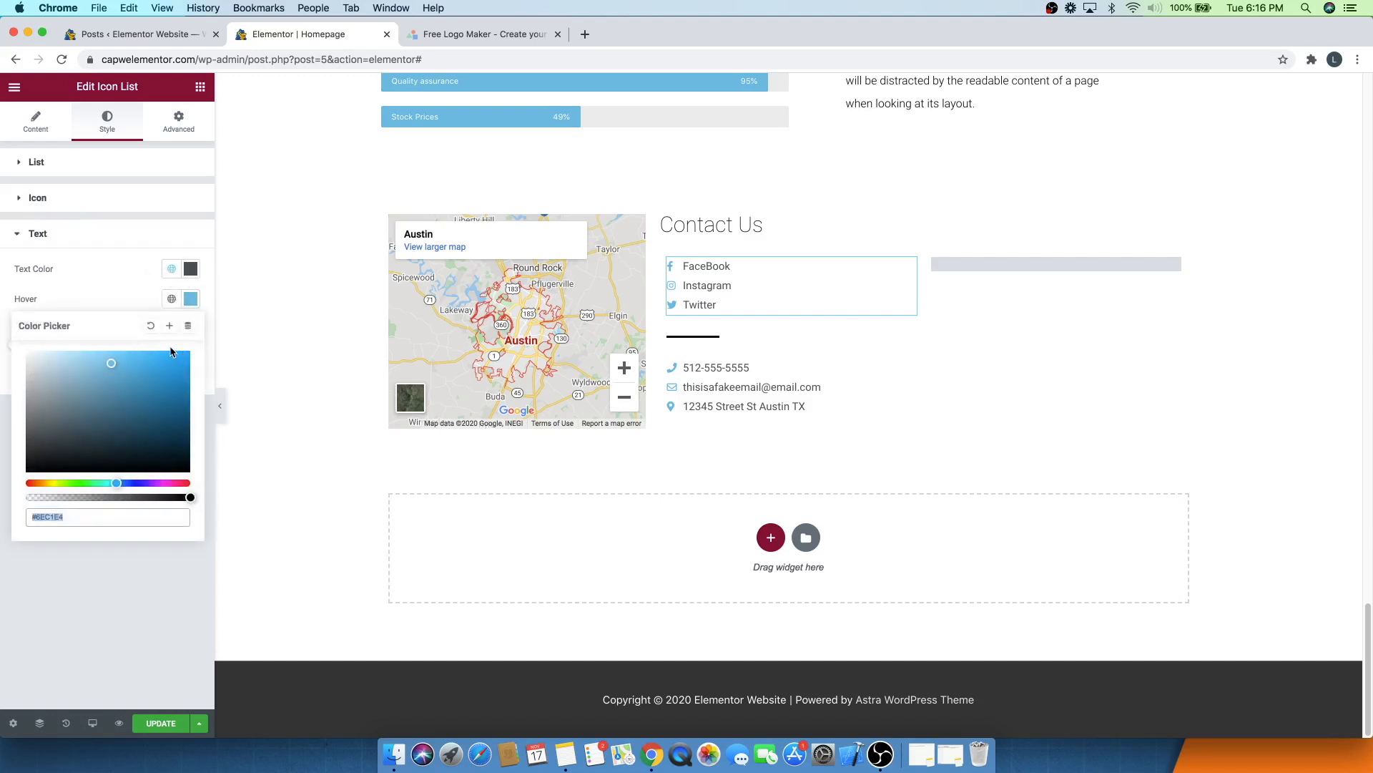
click(133, 299)
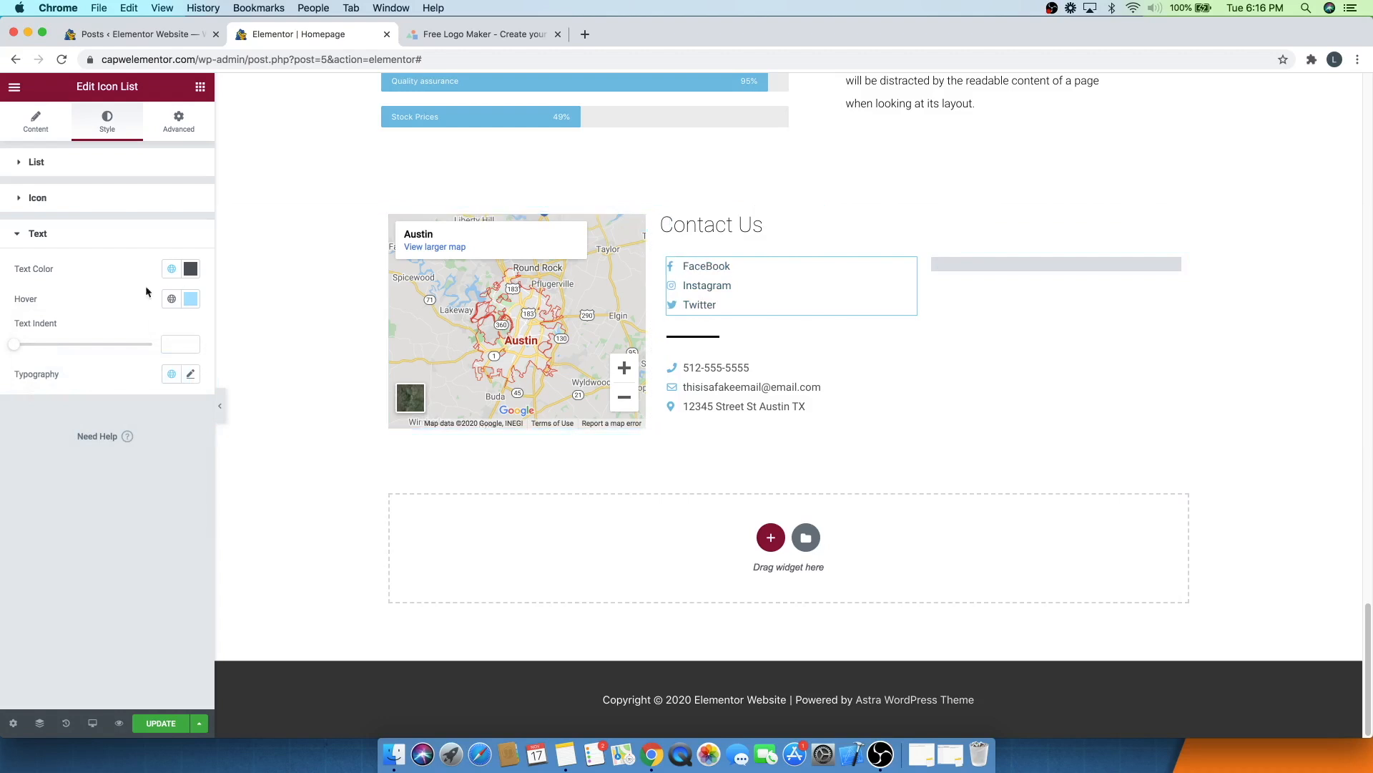
- Review the FaceBook, Instagram and Twitter items of the social list and update the page
click(78, 243)
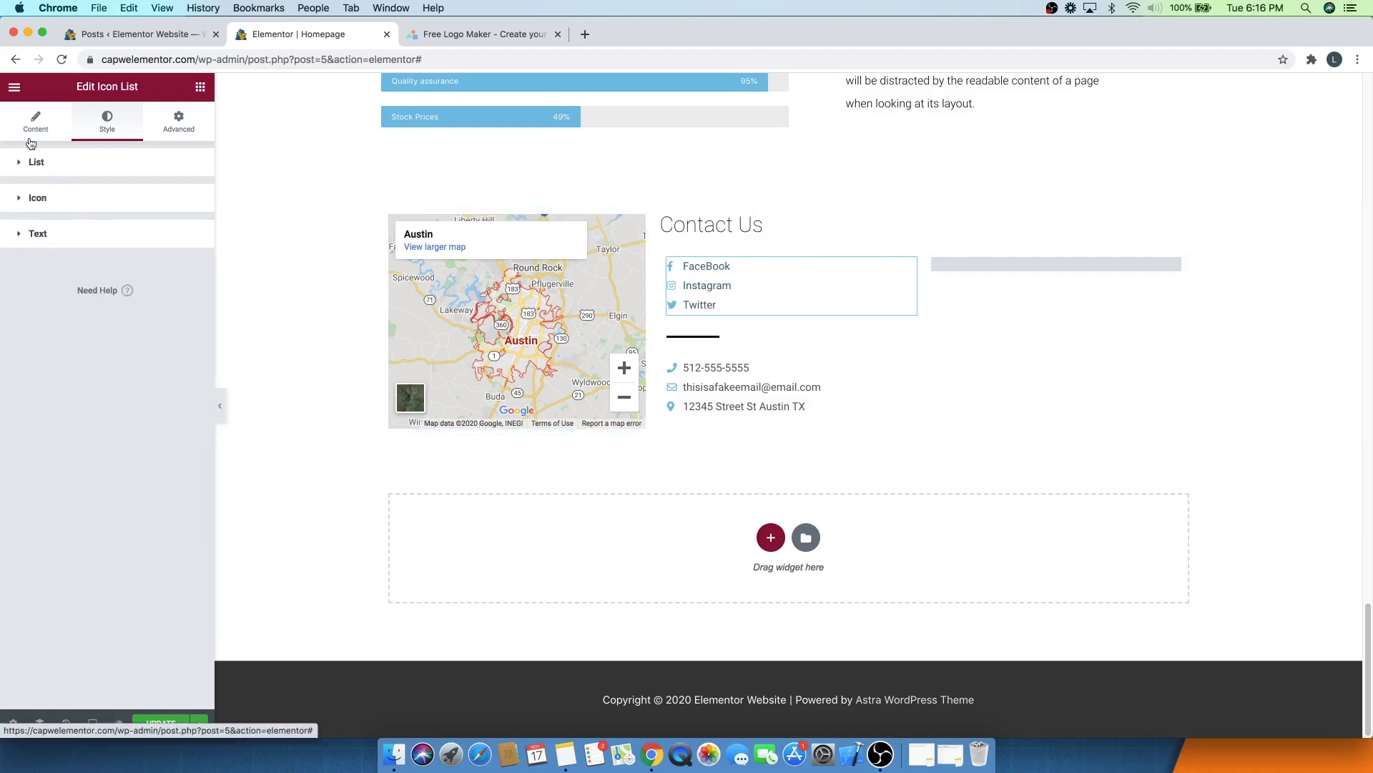
click(39, 143)
click(83, 252)
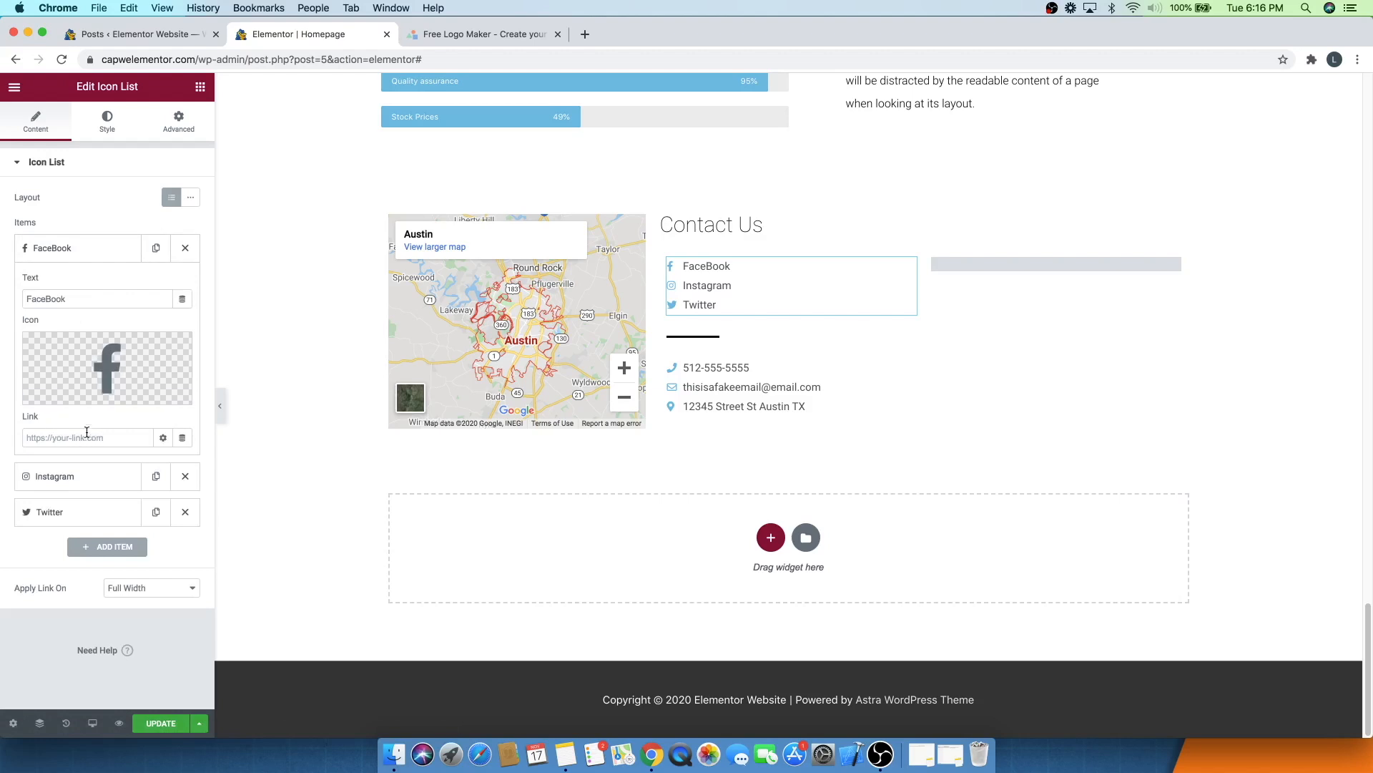
click(74, 475)
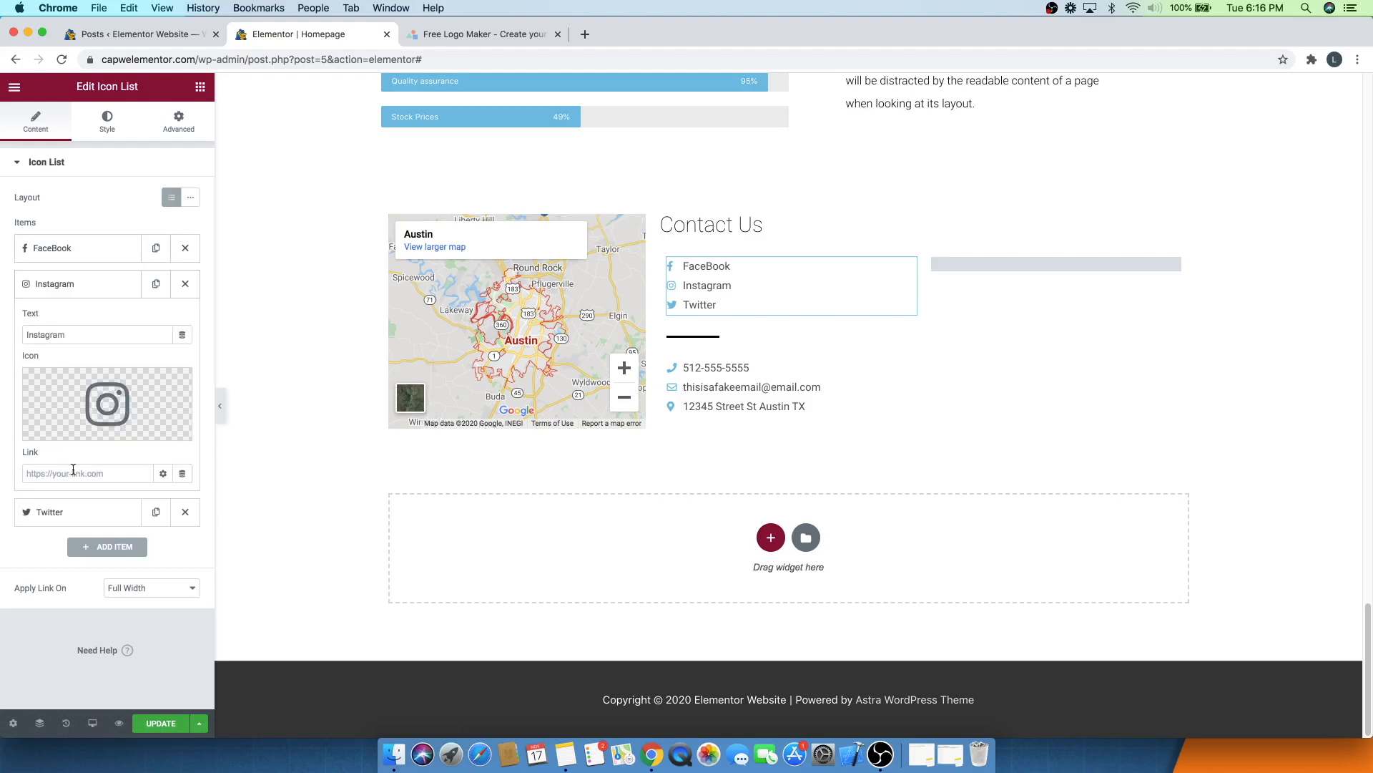
click(74, 511)
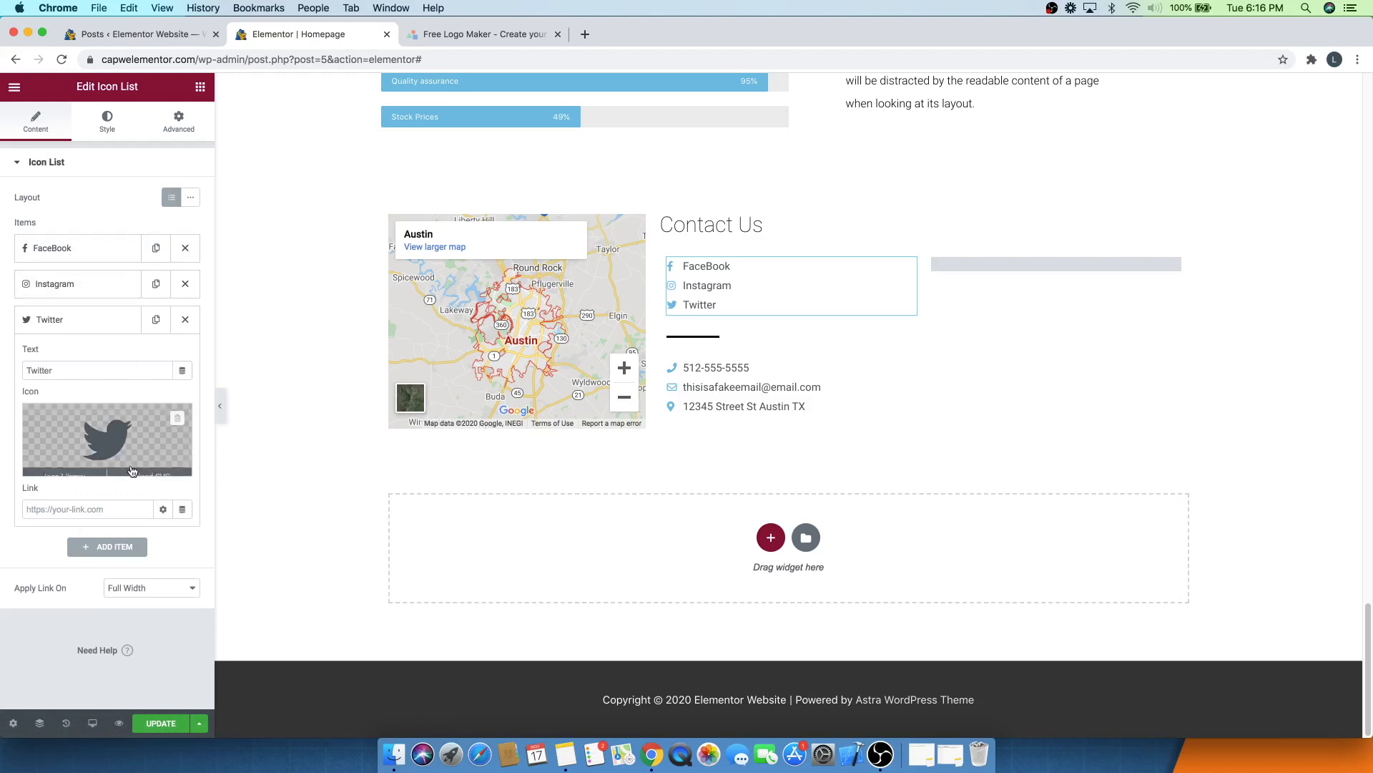
click(154, 724)
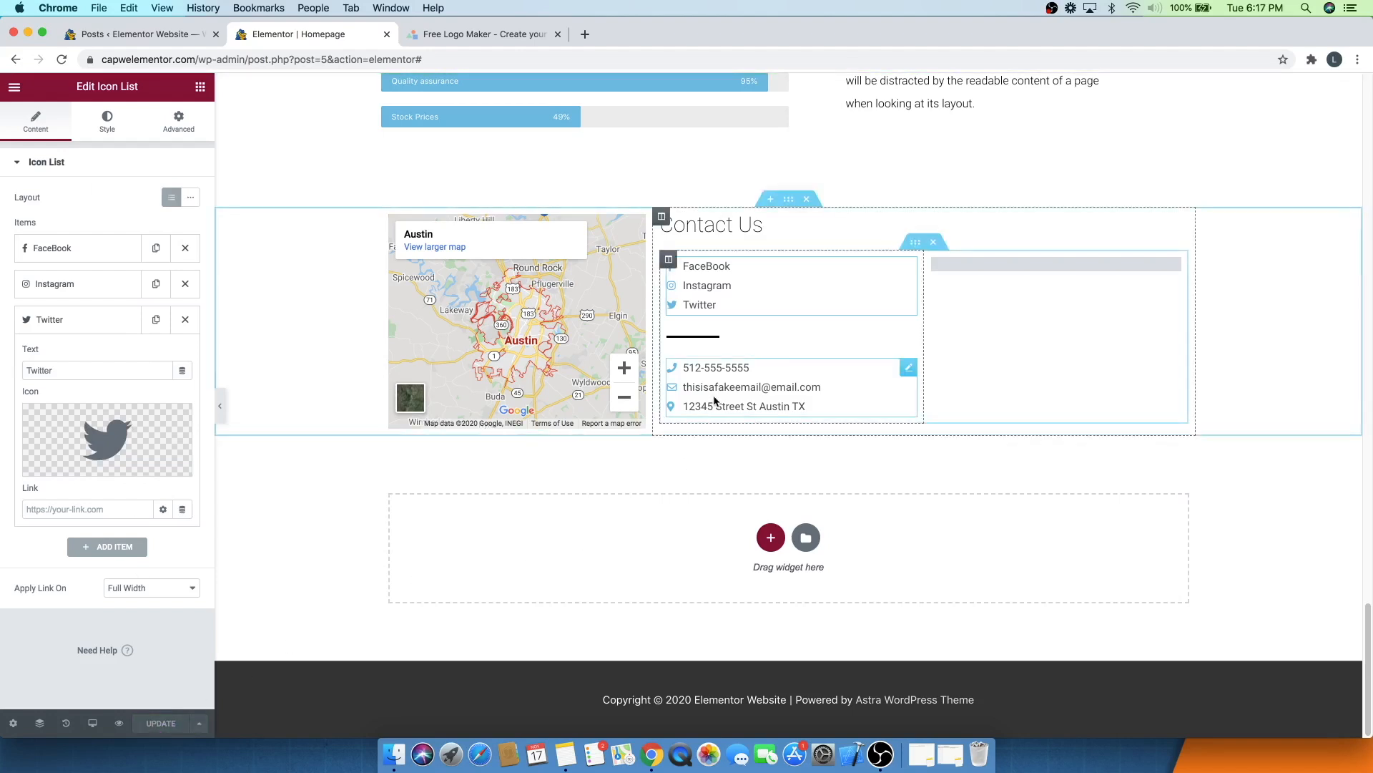
- Edit the contact details icon list's style and set its icon hover colour to a light blue
click(907, 372)
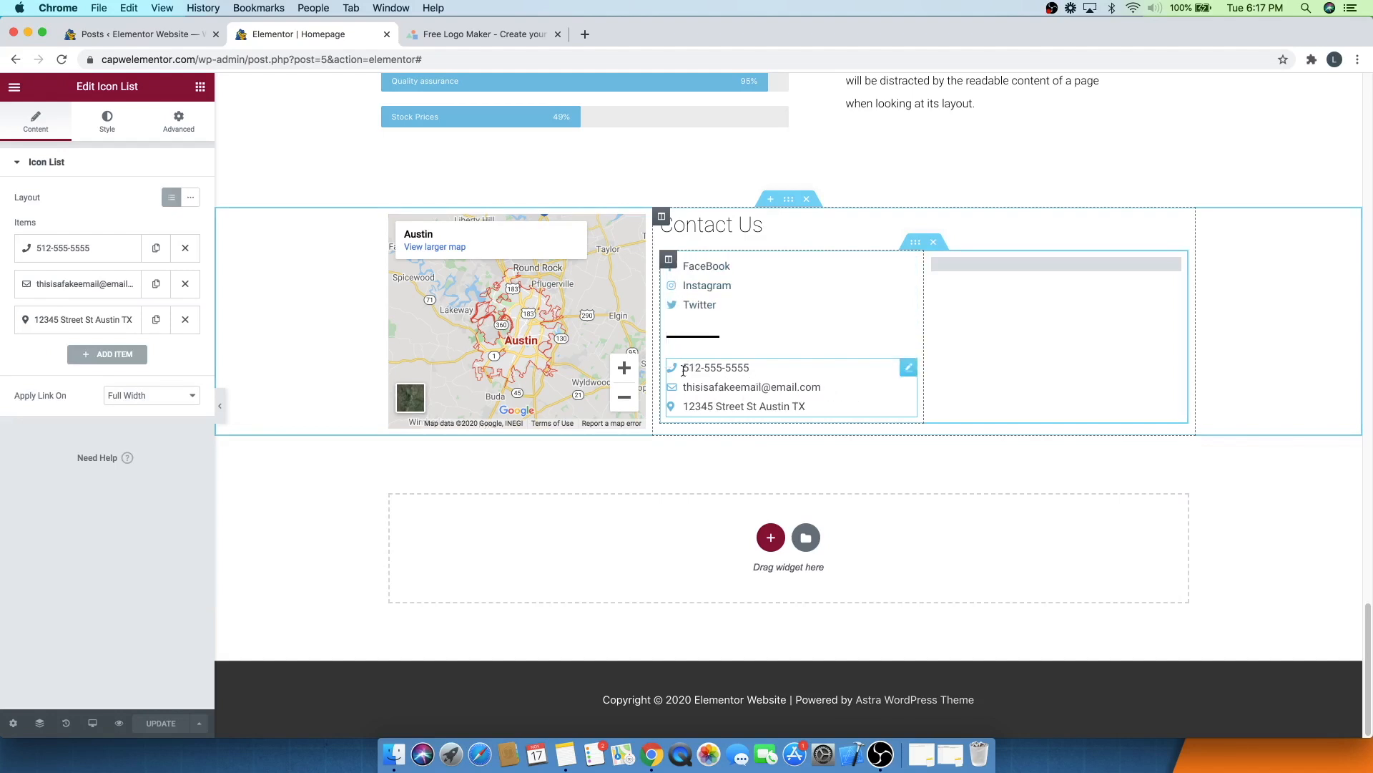
click(111, 118)
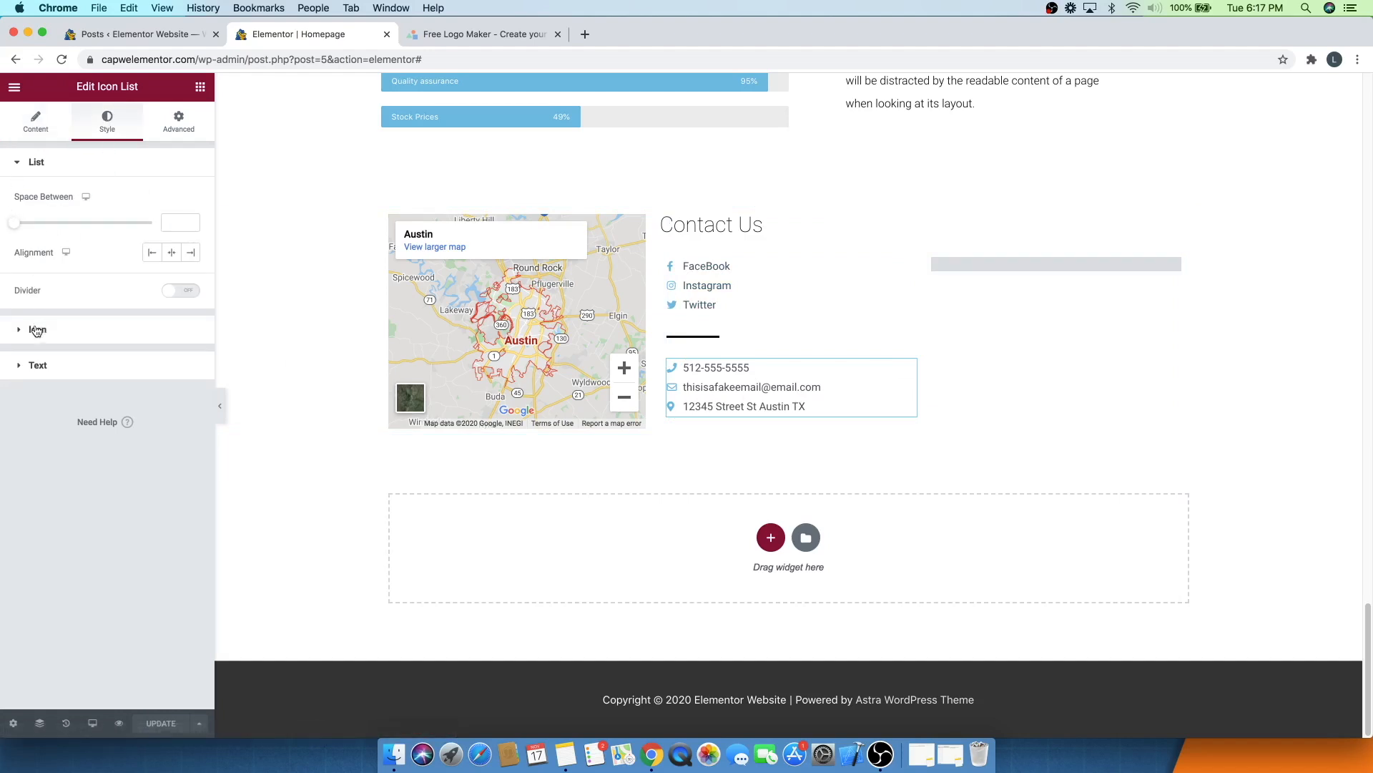
click(43, 331)
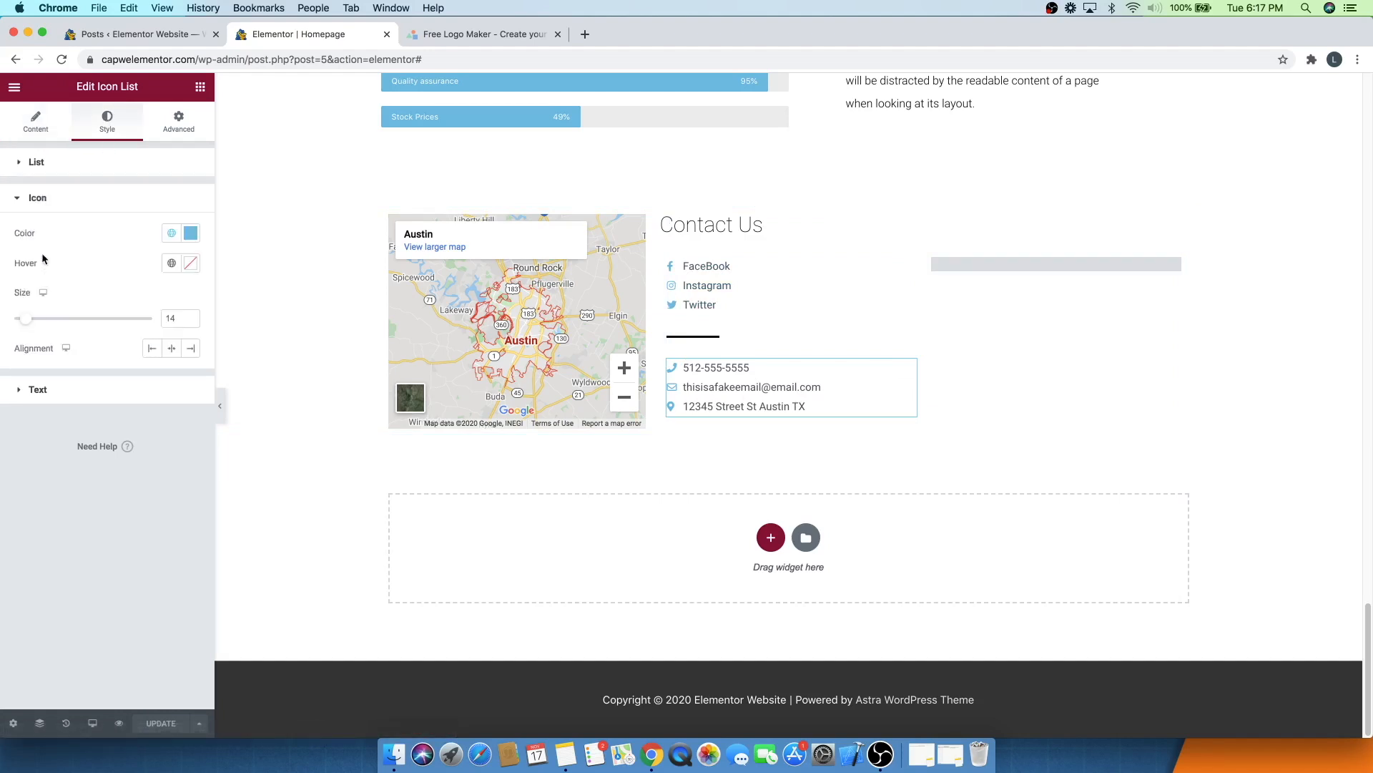
click(191, 233)
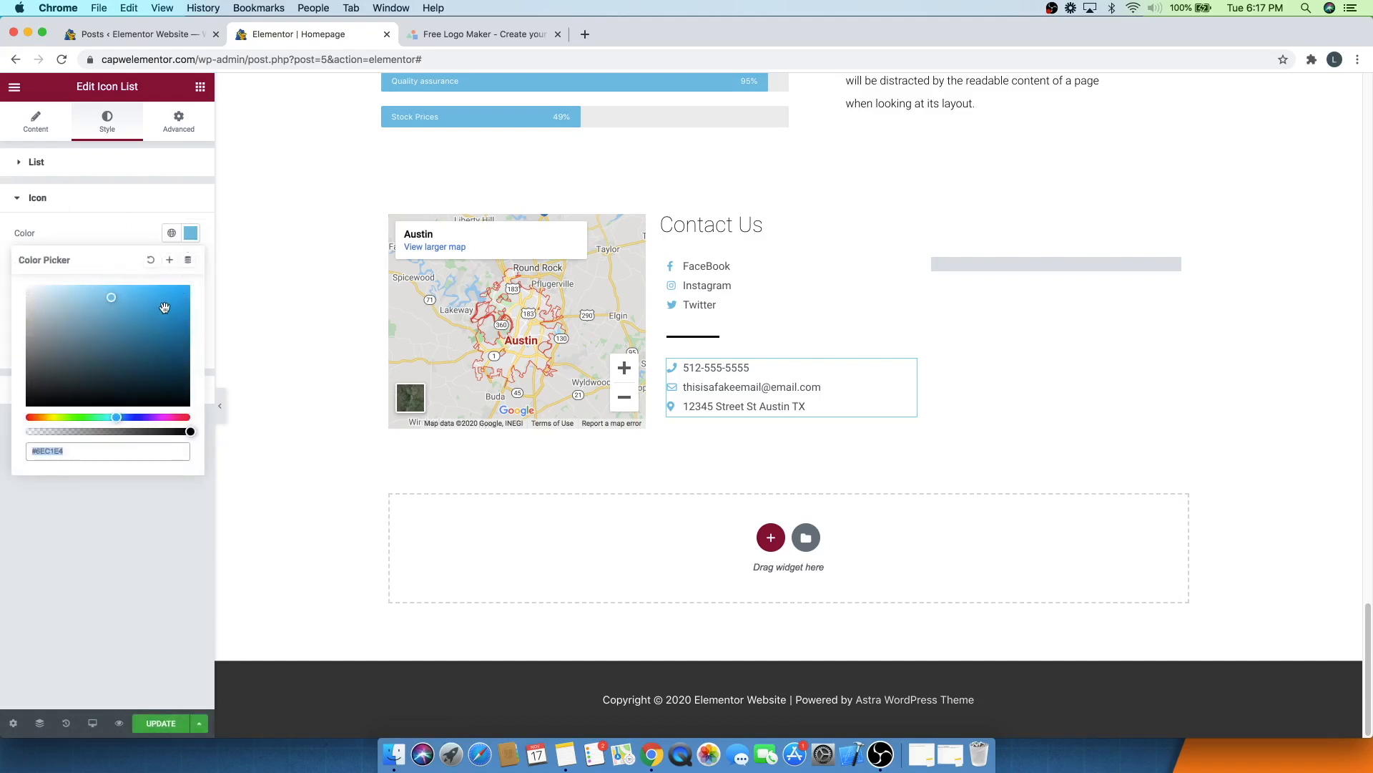
click(96, 214)
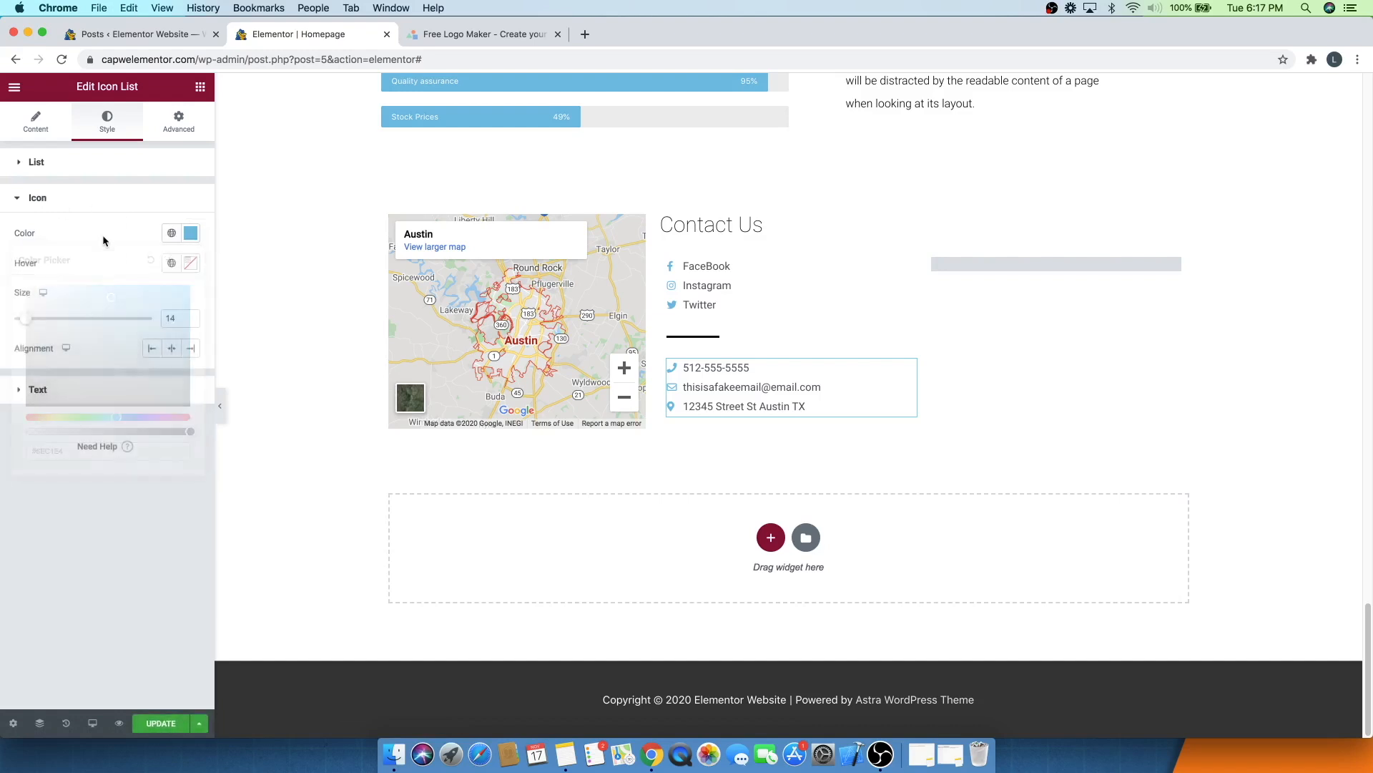
click(191, 264)
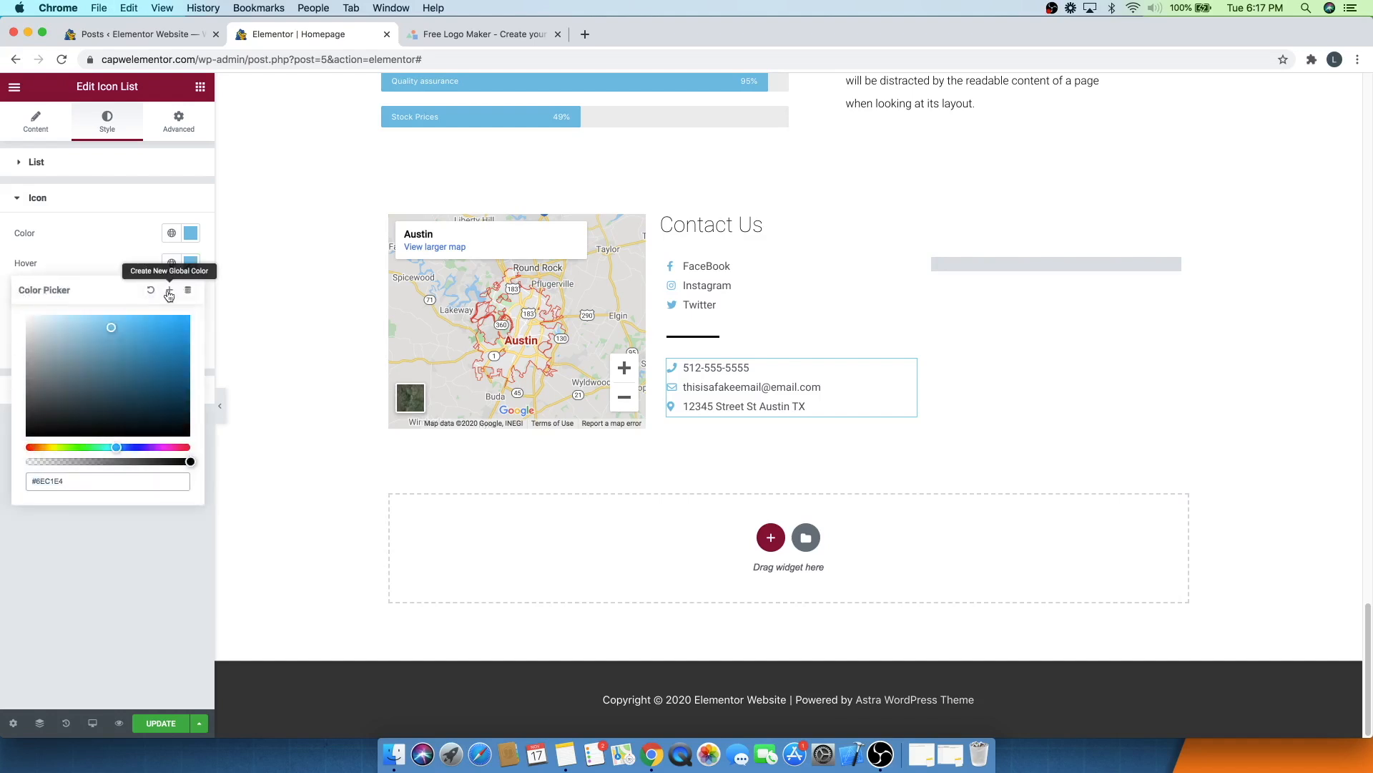
drag(109, 327, 94, 315)
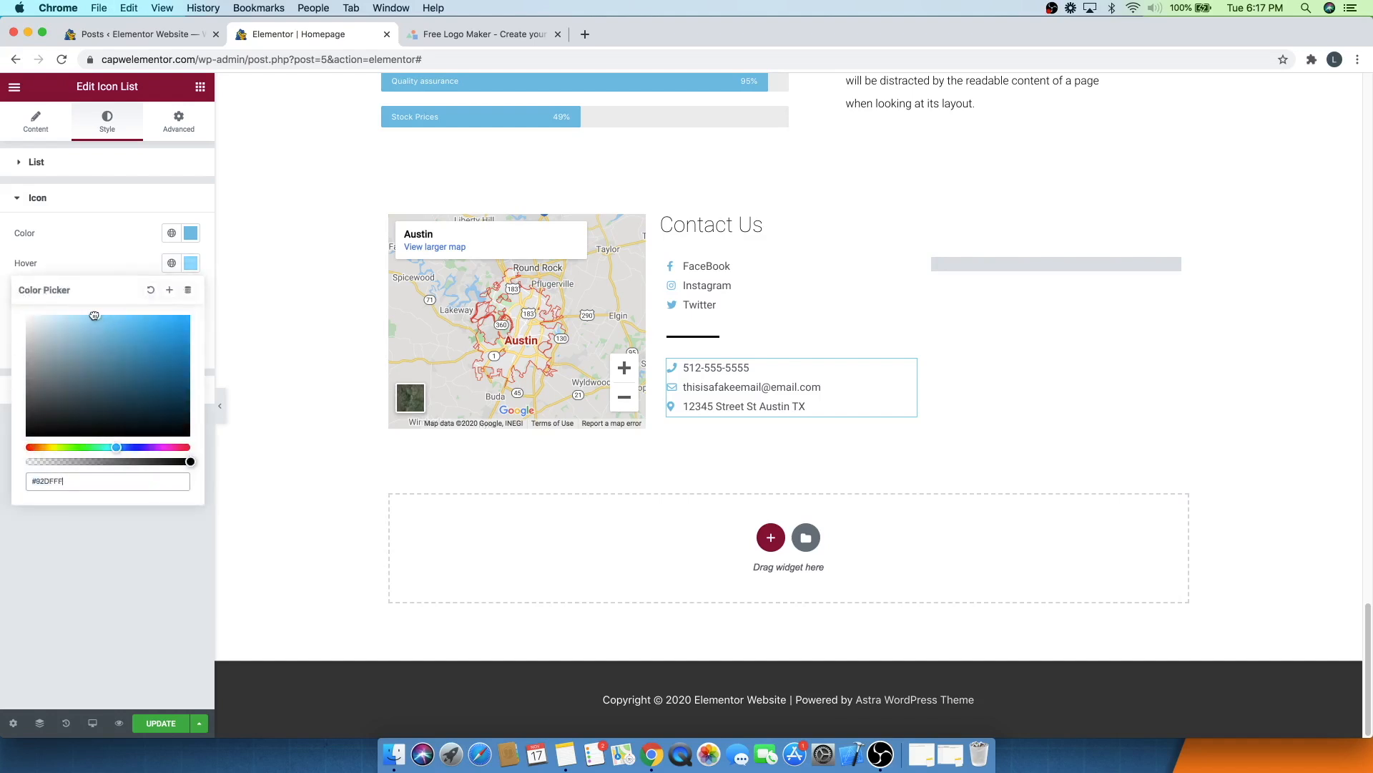
click(114, 251)
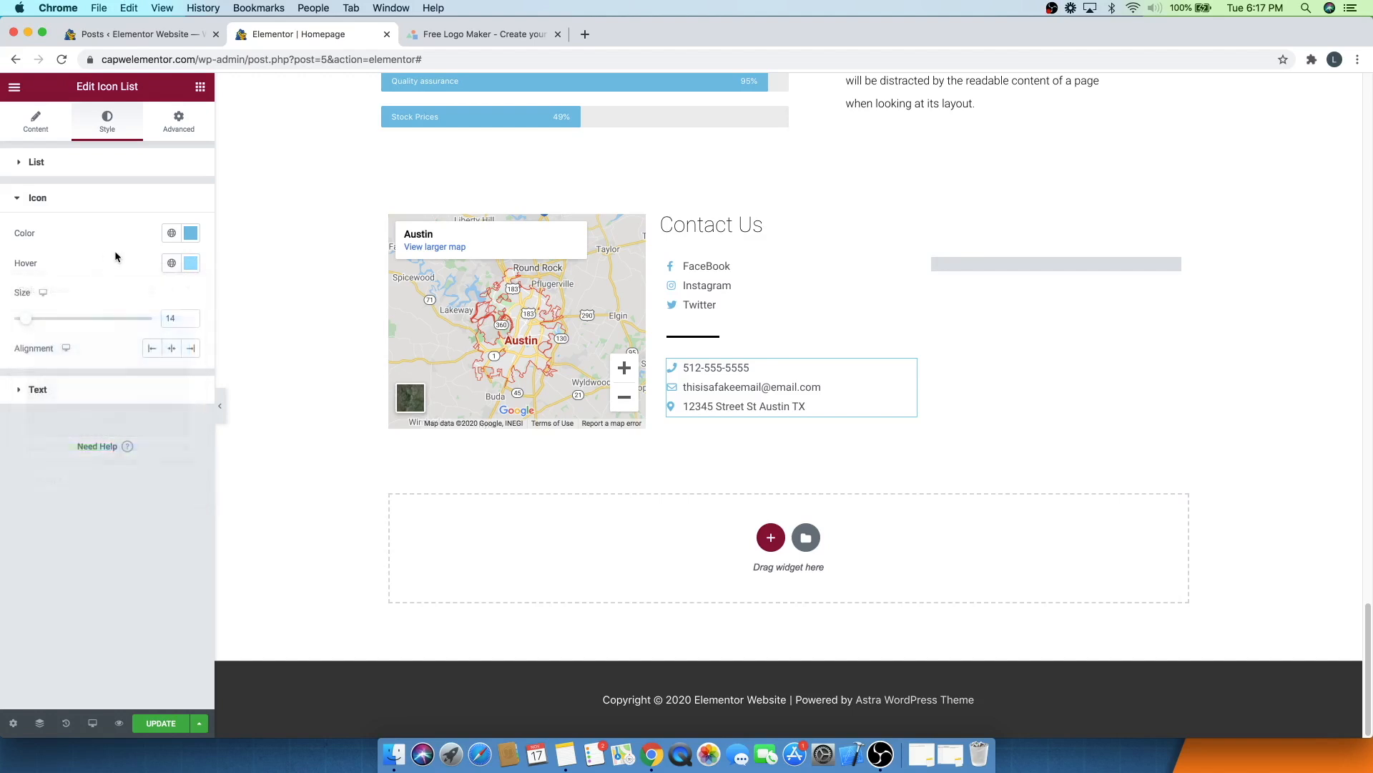
click(188, 264)
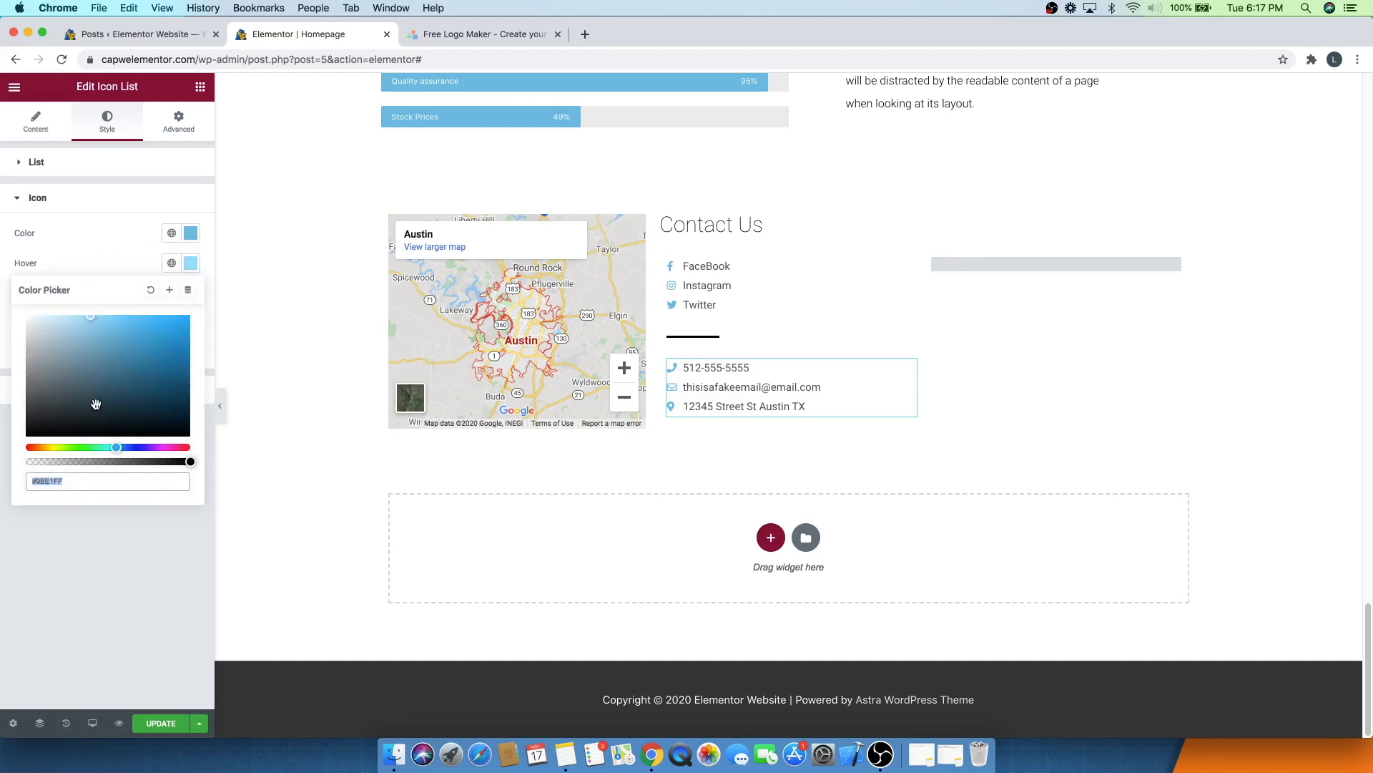
click(105, 255)
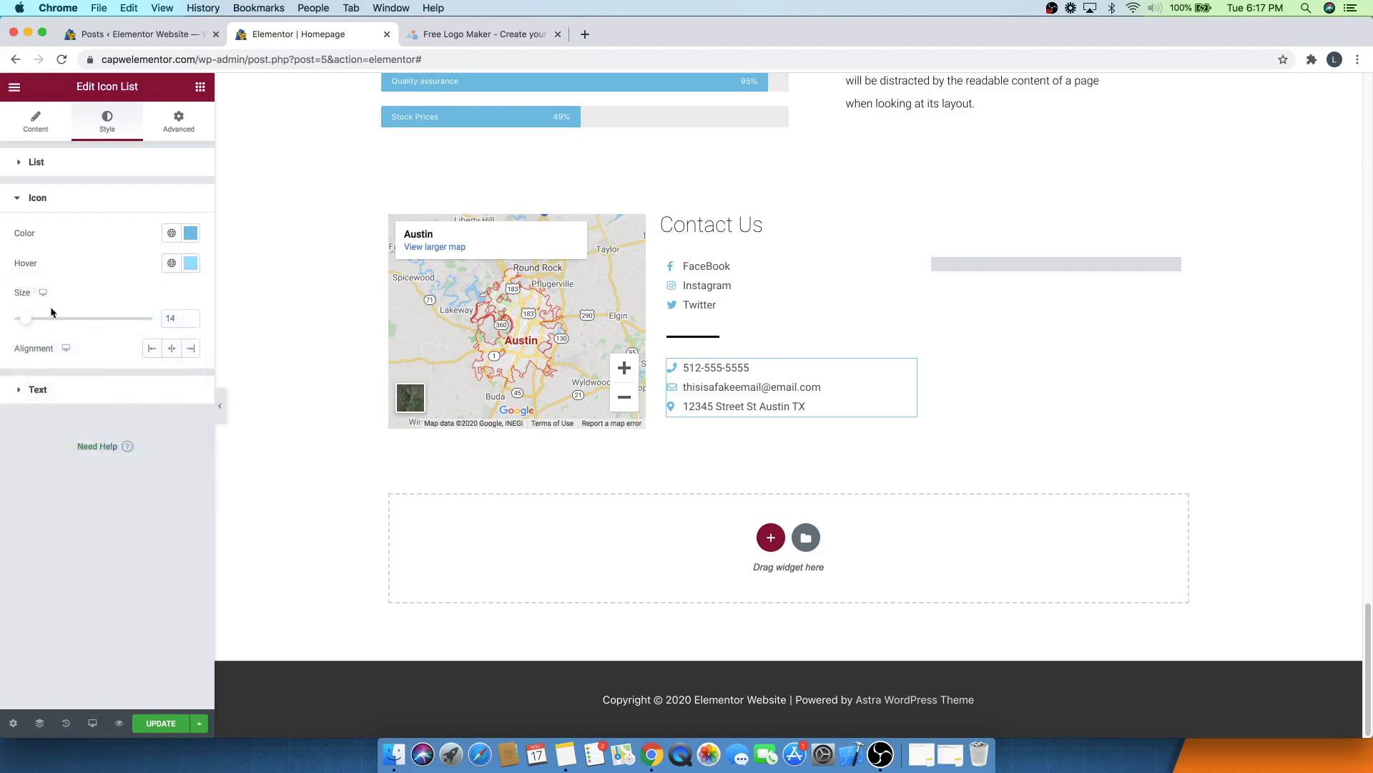
- Paste the copied light blue as the contact details list's text hover colour and update the page
click(55, 390)
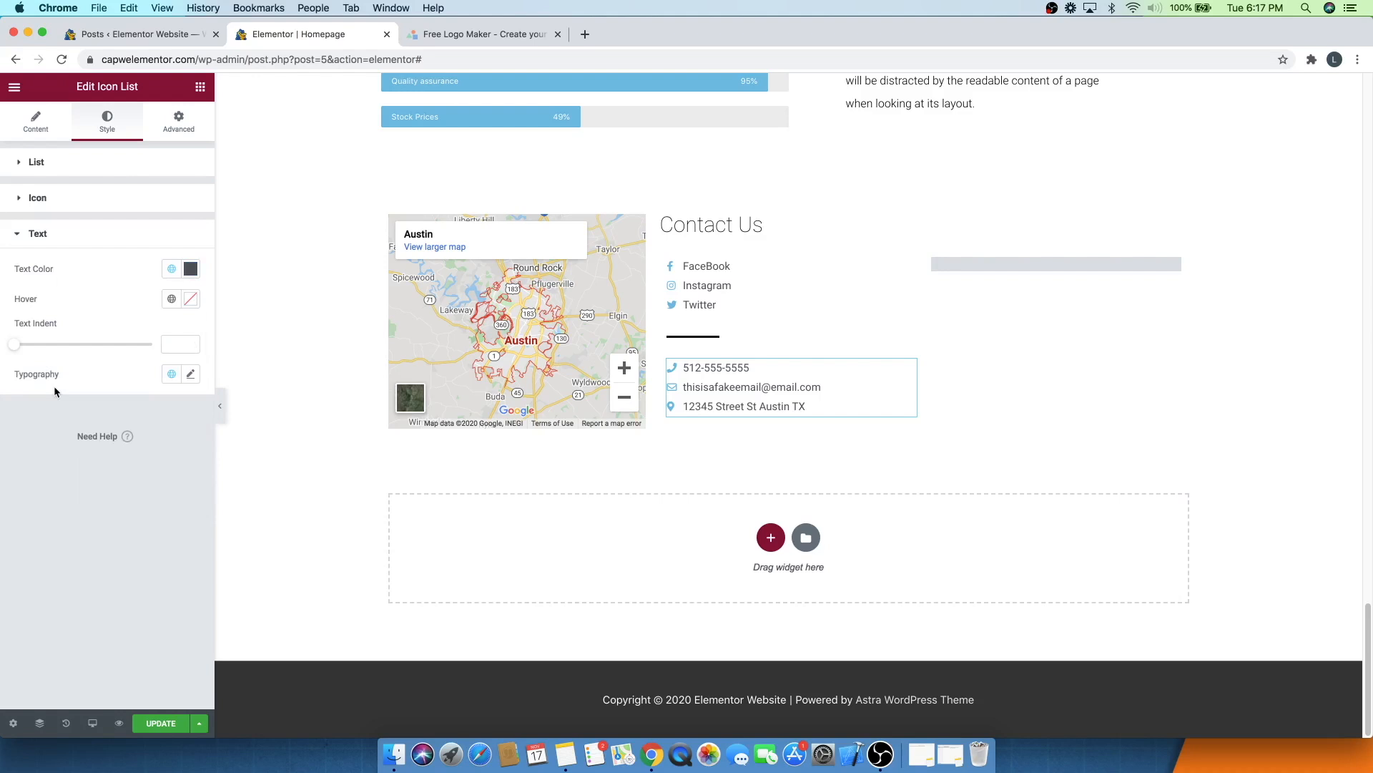
click(191, 300)
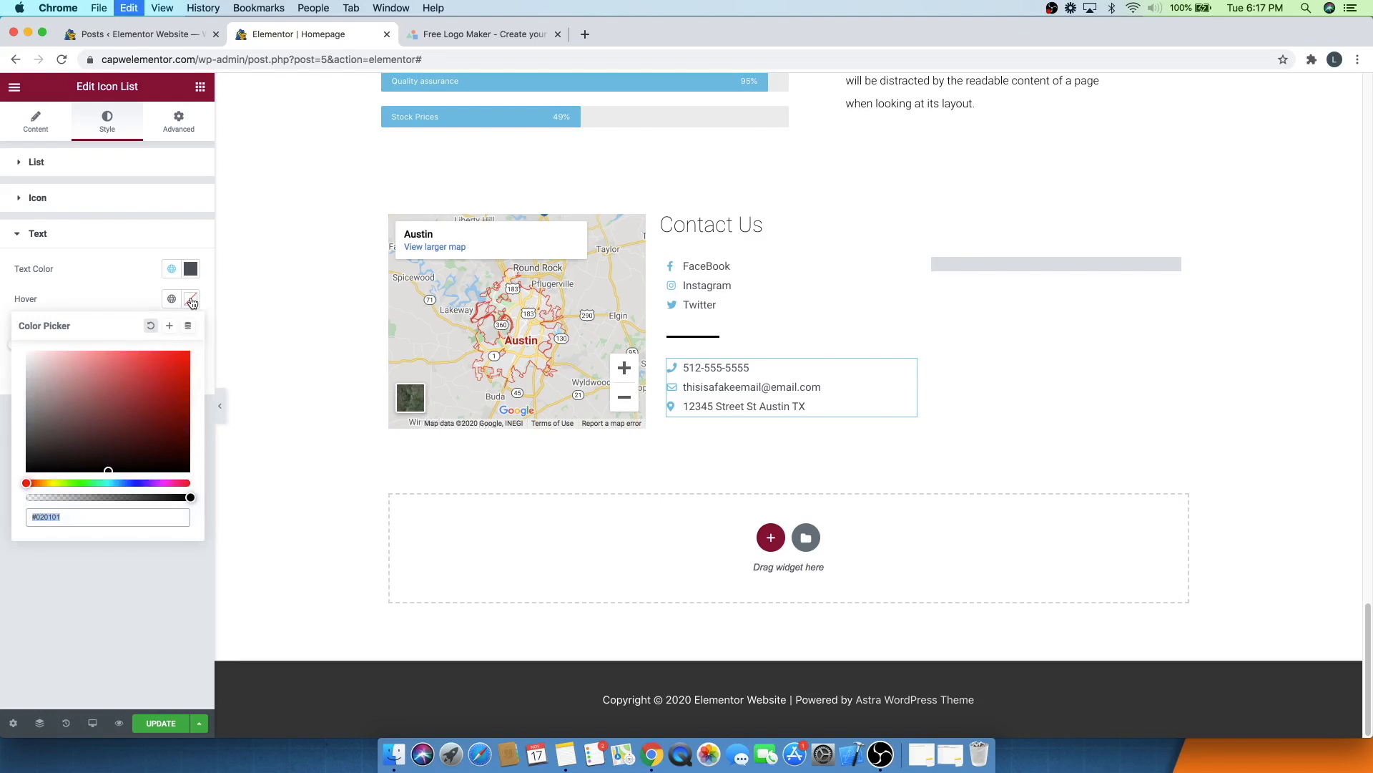
key(super+v)
click(139, 289)
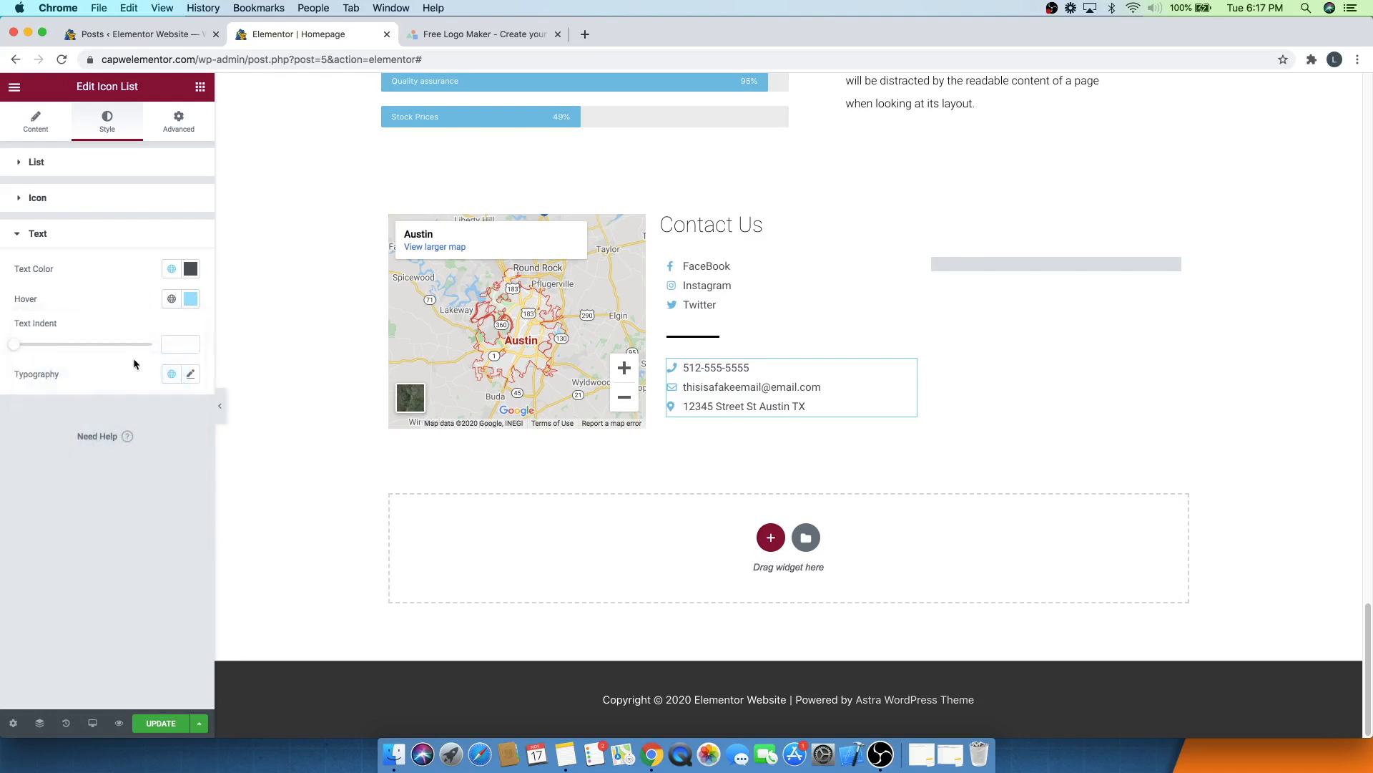
click(153, 724)
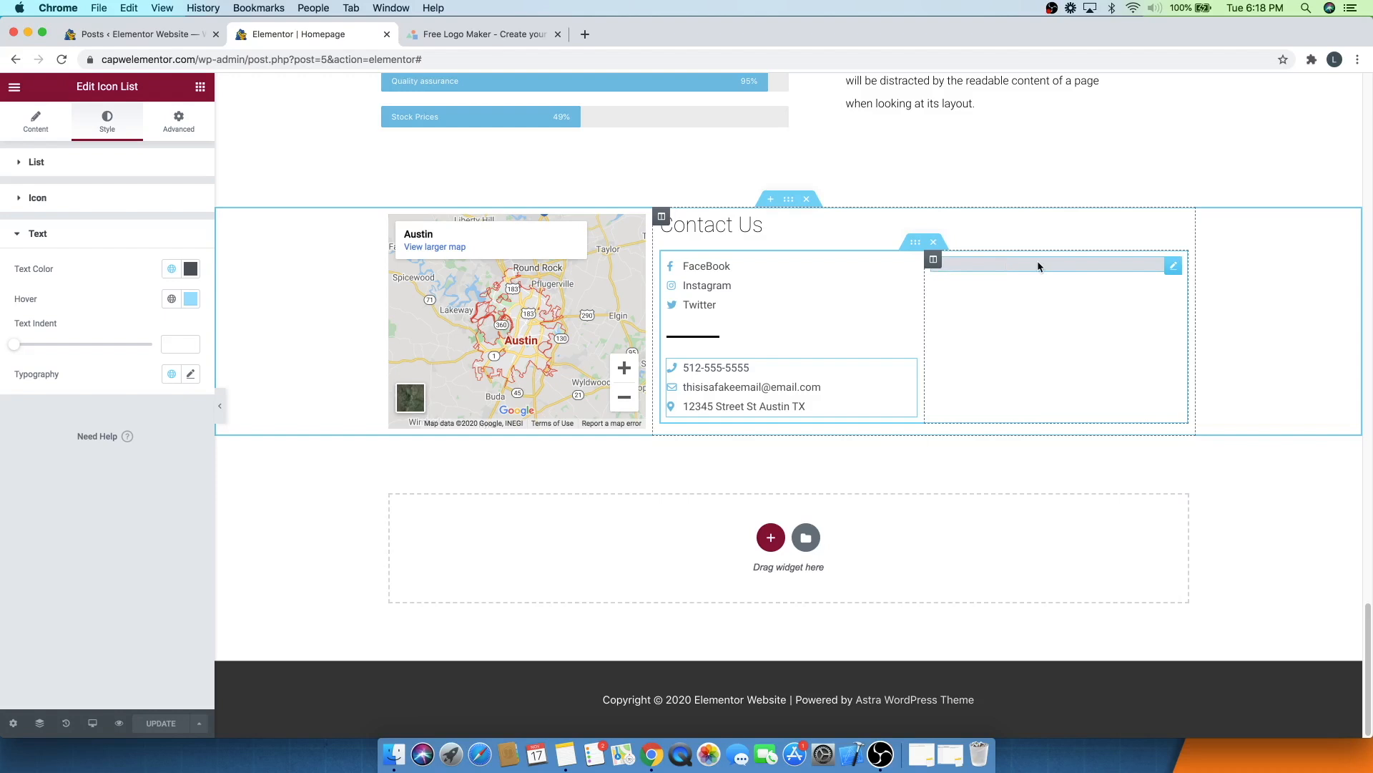
- Switch to the WordPress admin tab and open the Add New plugins page
click(101, 39)
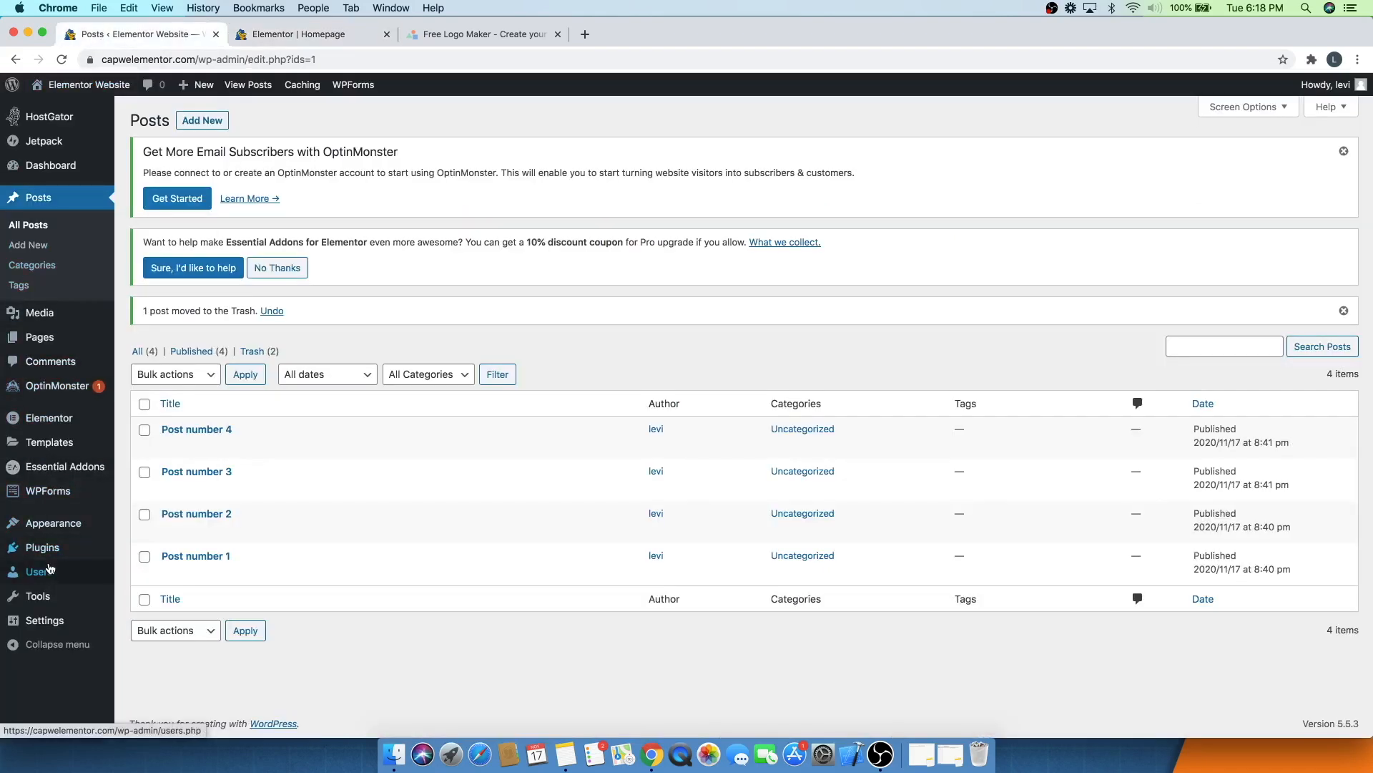
mouse_move(47, 550)
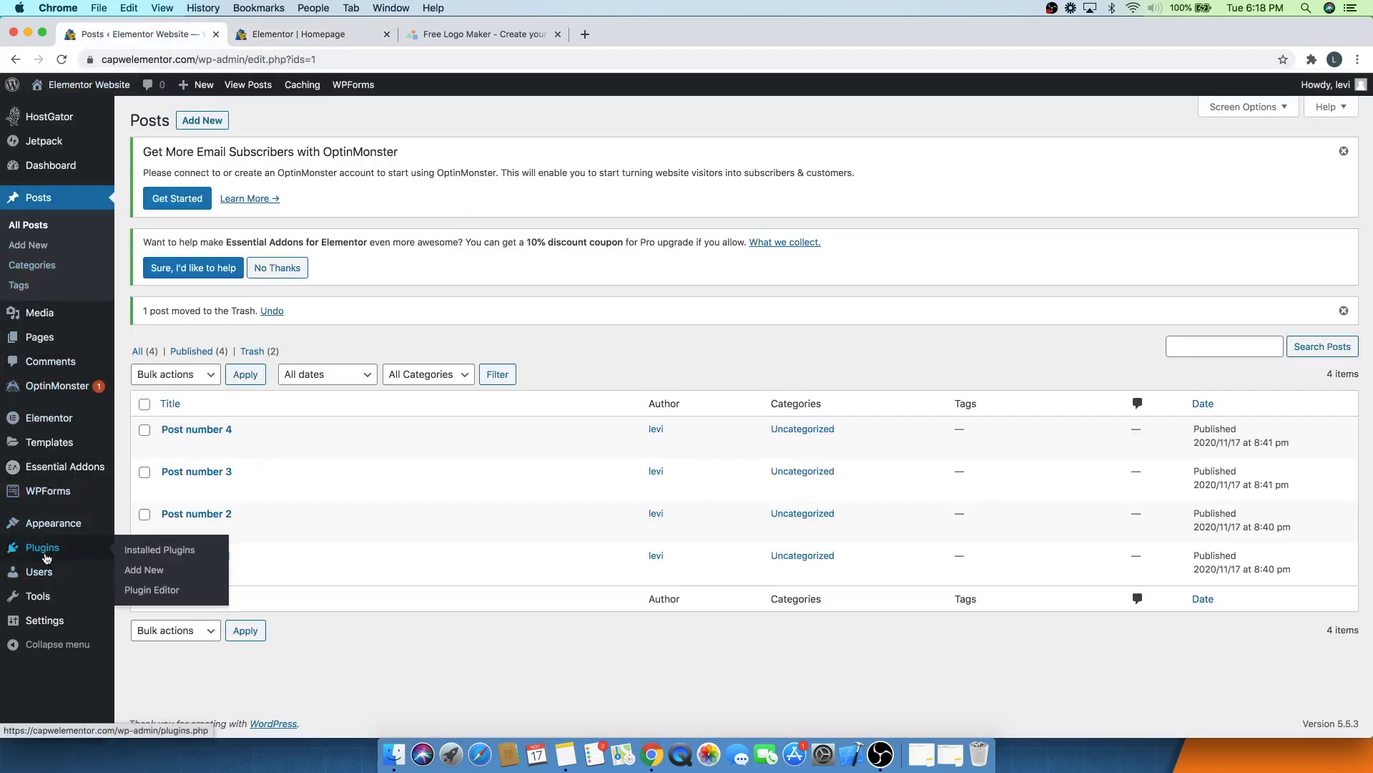
click(153, 576)
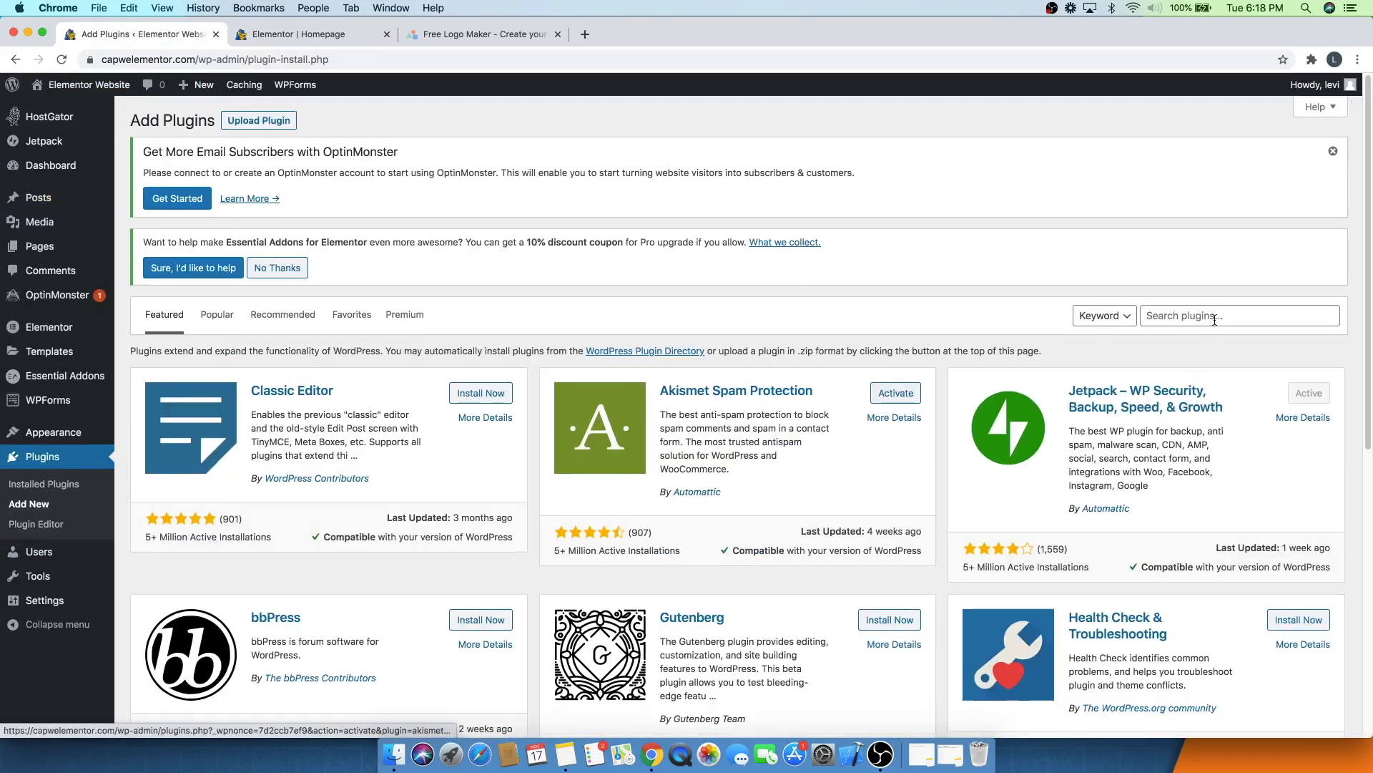
- Search the plugins for wp forms and create a new WPForms form from the Simple Contact Form template
click(1214, 320)
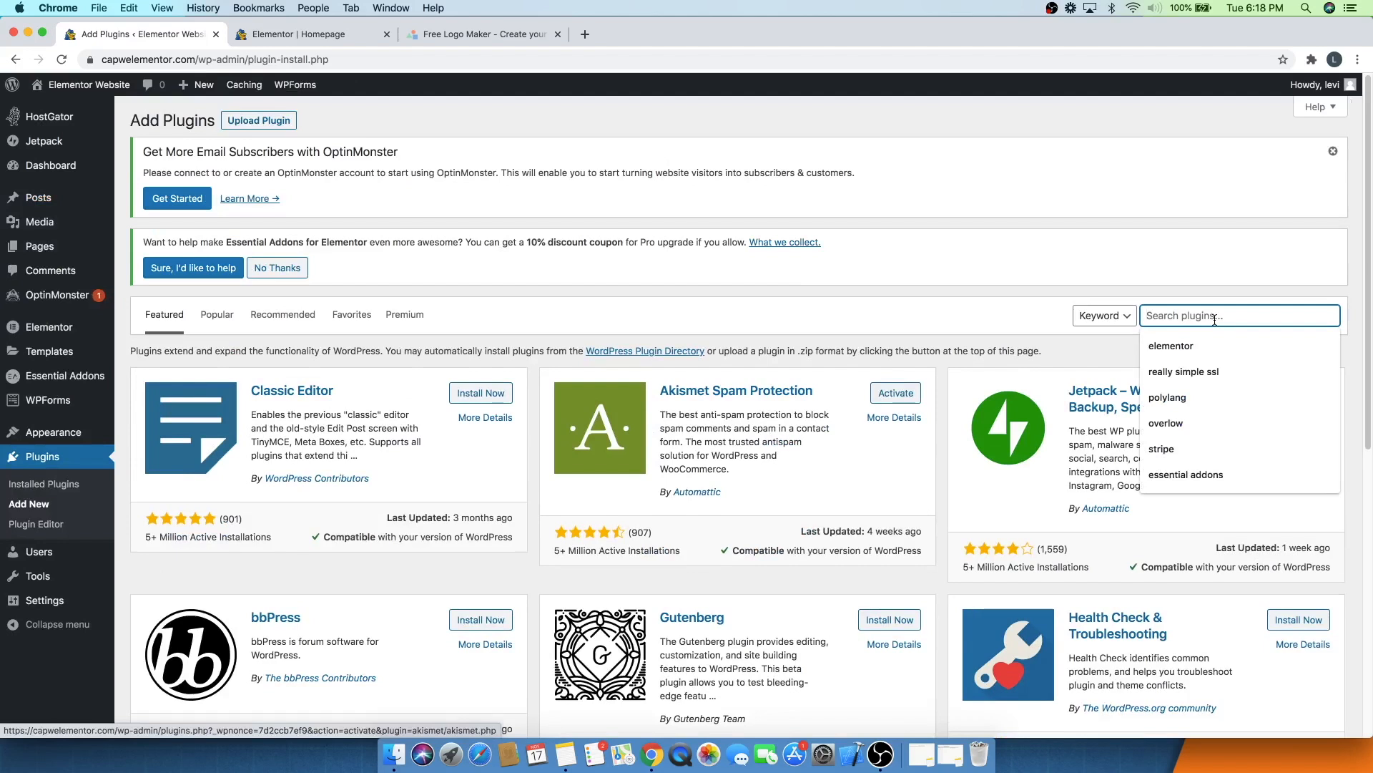
text(wp forms)
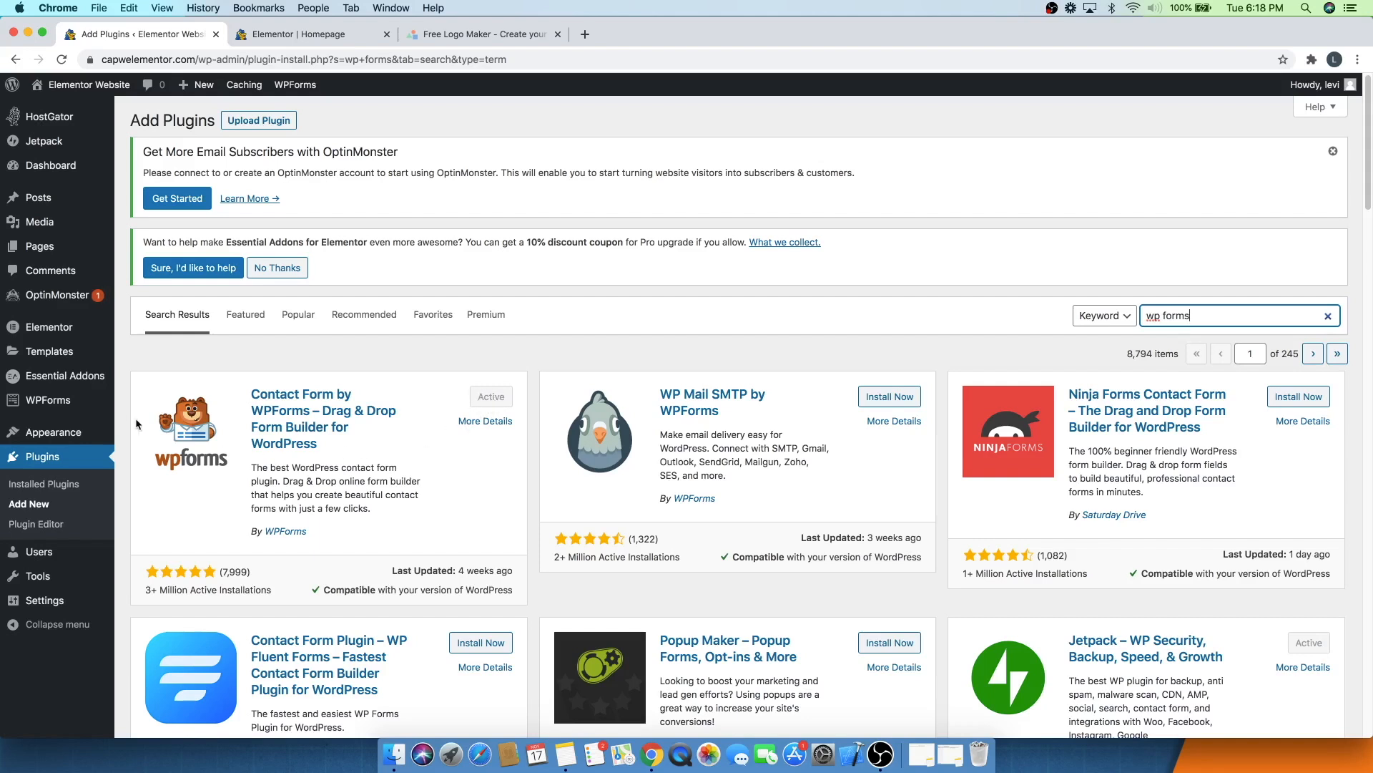
mouse_move(50, 409)
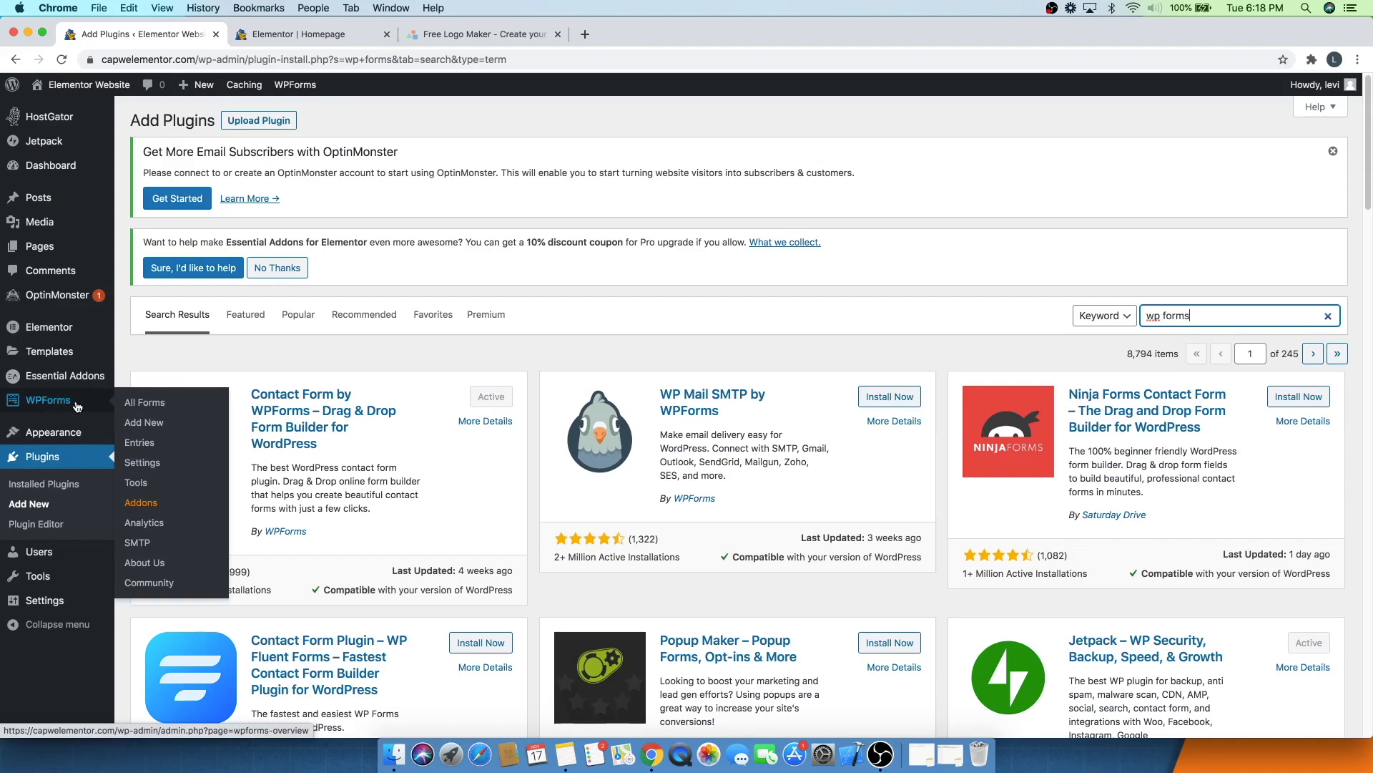
click(137, 427)
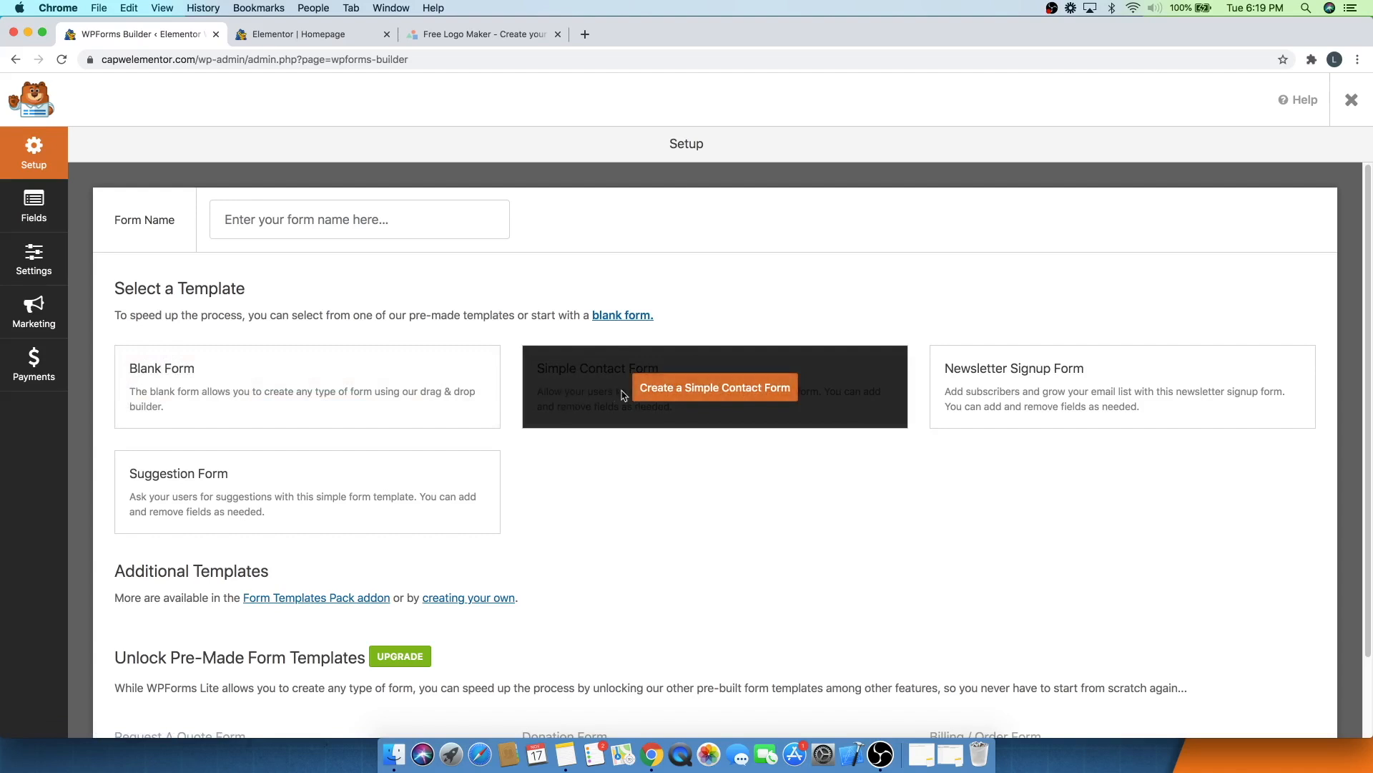
click(743, 400)
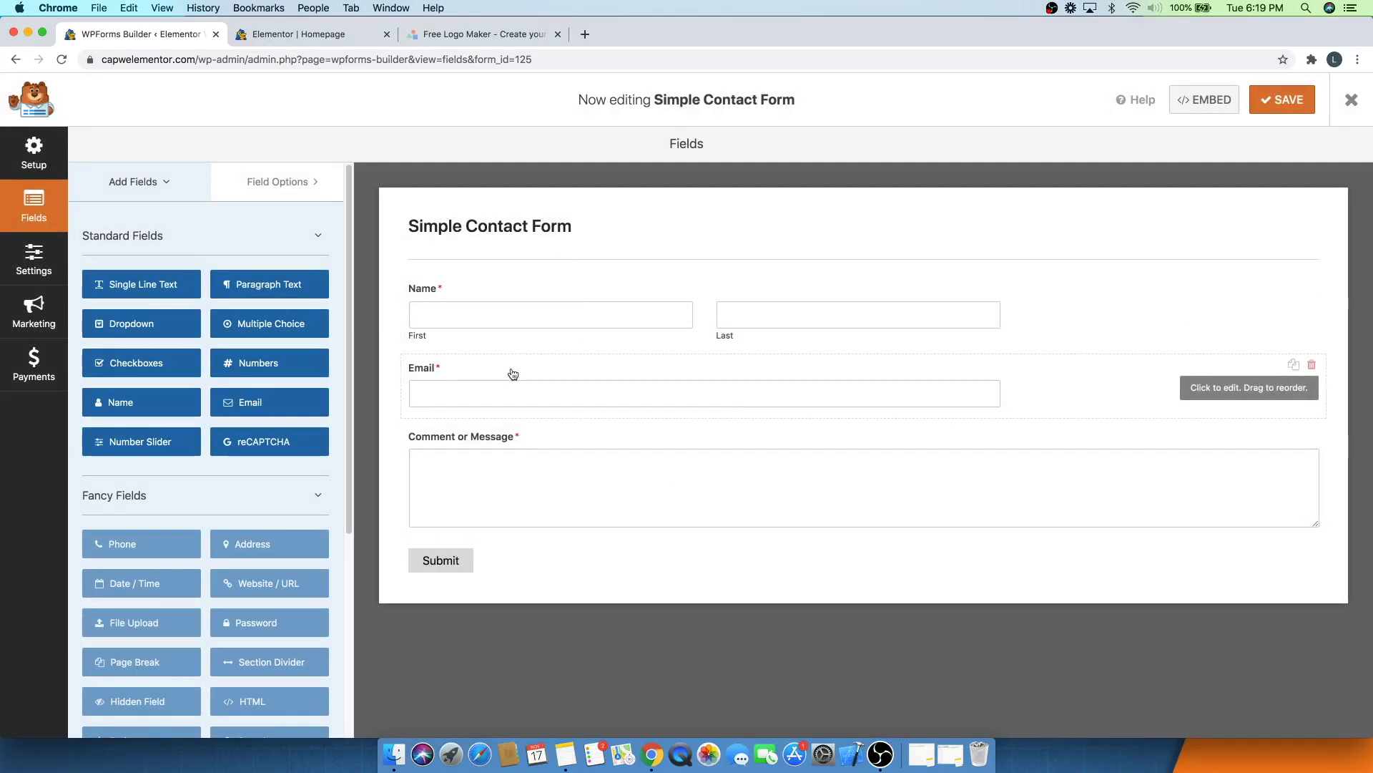
- Add a Numbers field to the contact form between the Email and Comment or Message fields
drag(514, 359, 520, 279)
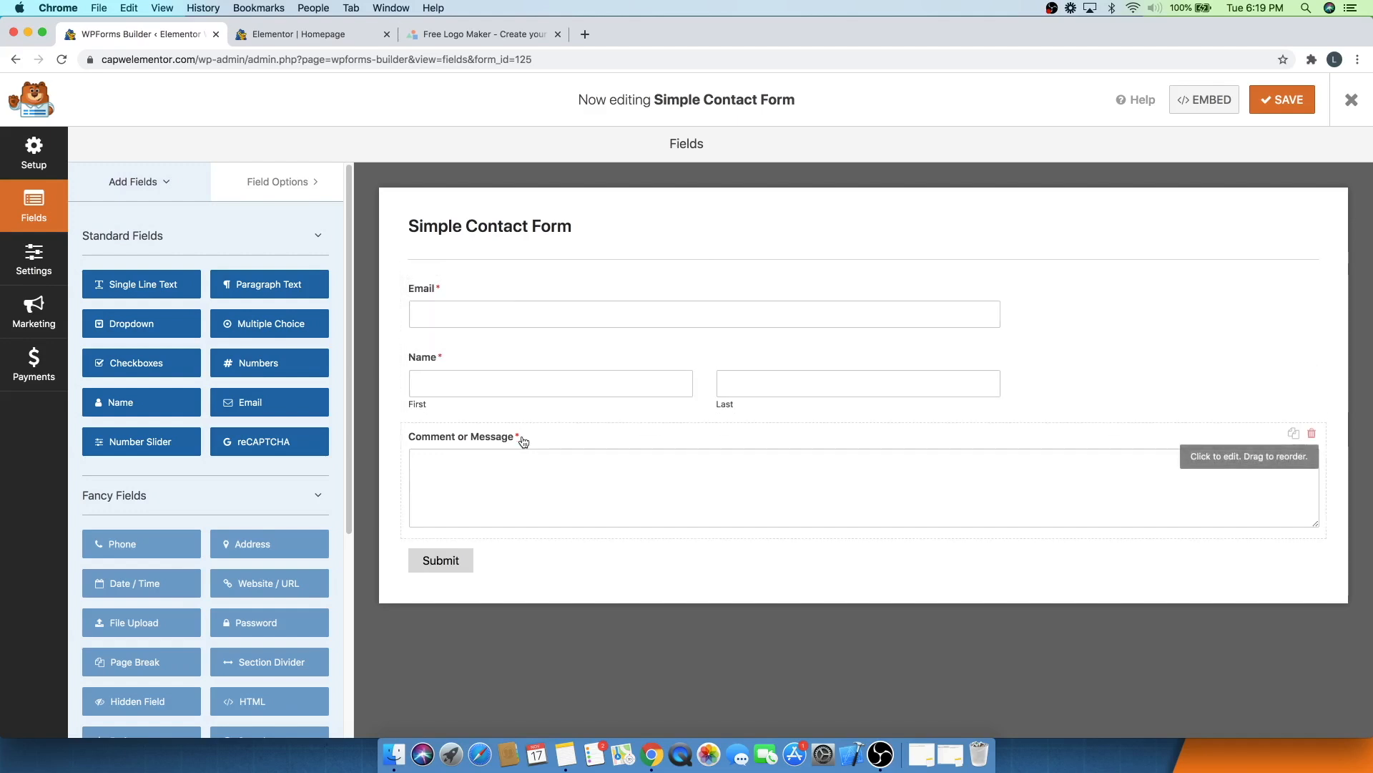
drag(535, 298, 544, 368)
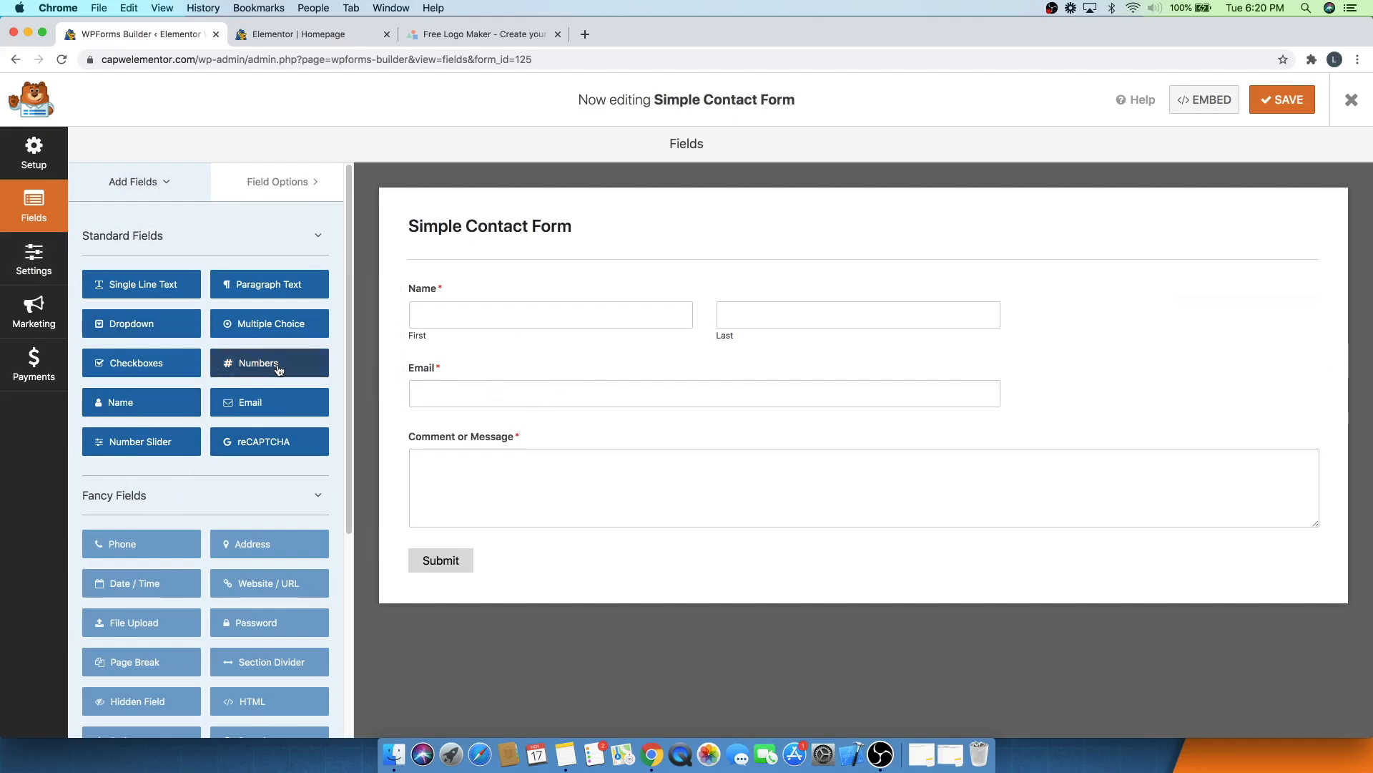
drag(278, 369, 480, 431)
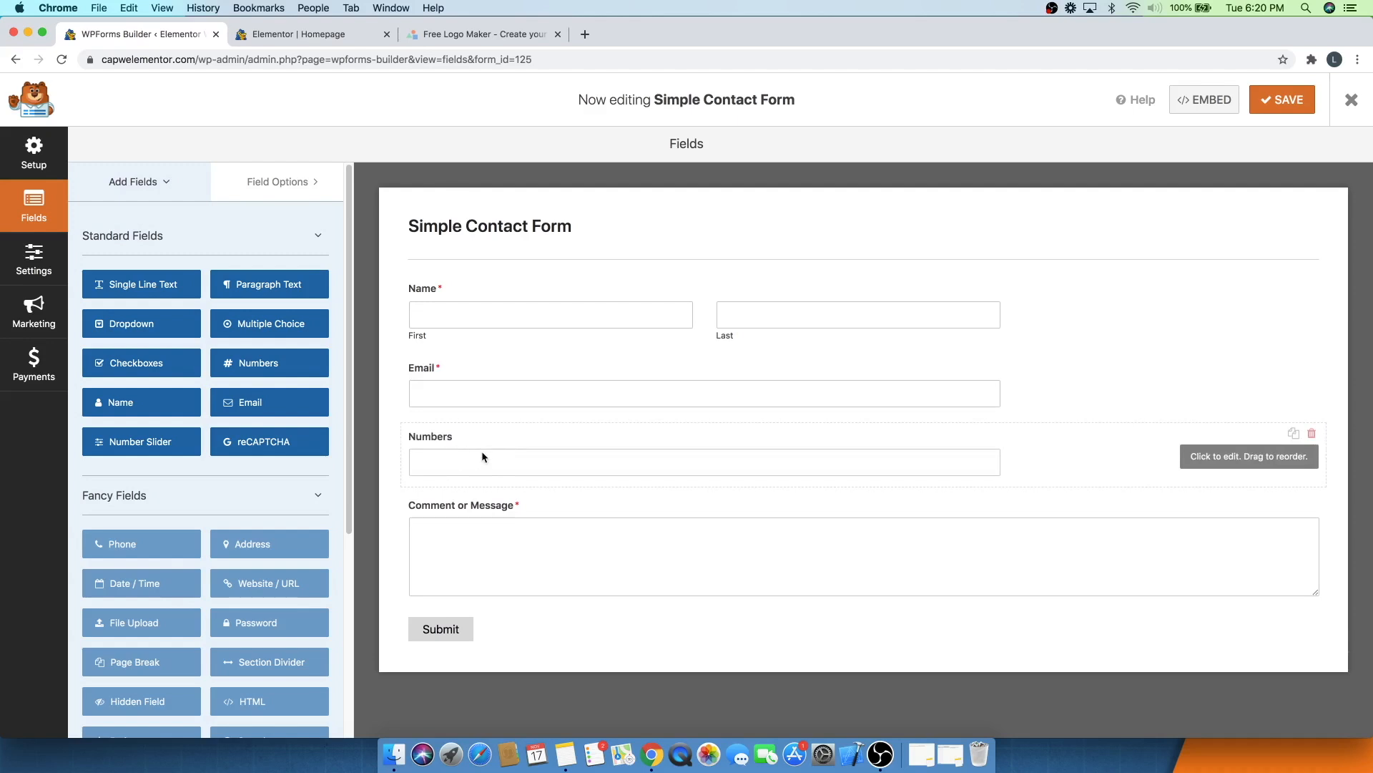
- Label the new numbers field Phone Number and save the form
click(444, 442)
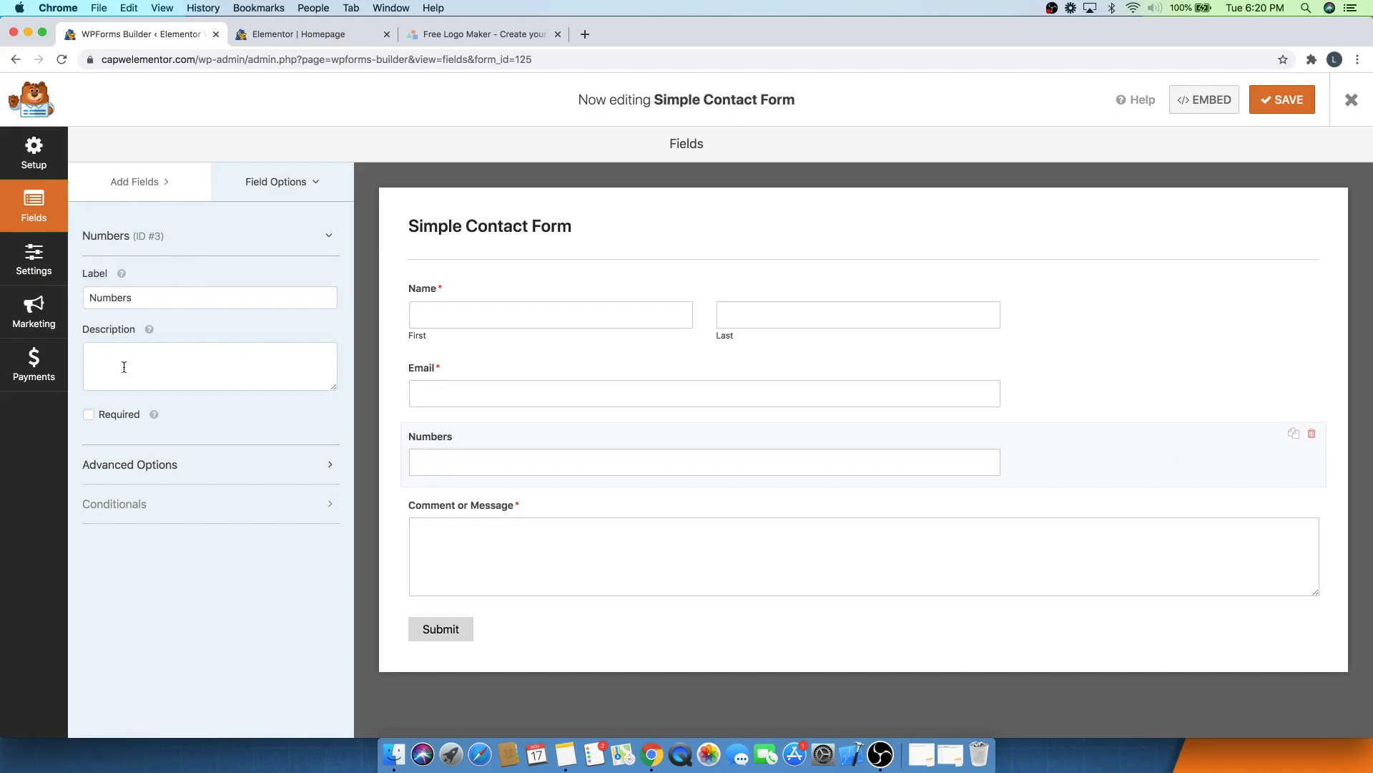
click(148, 302)
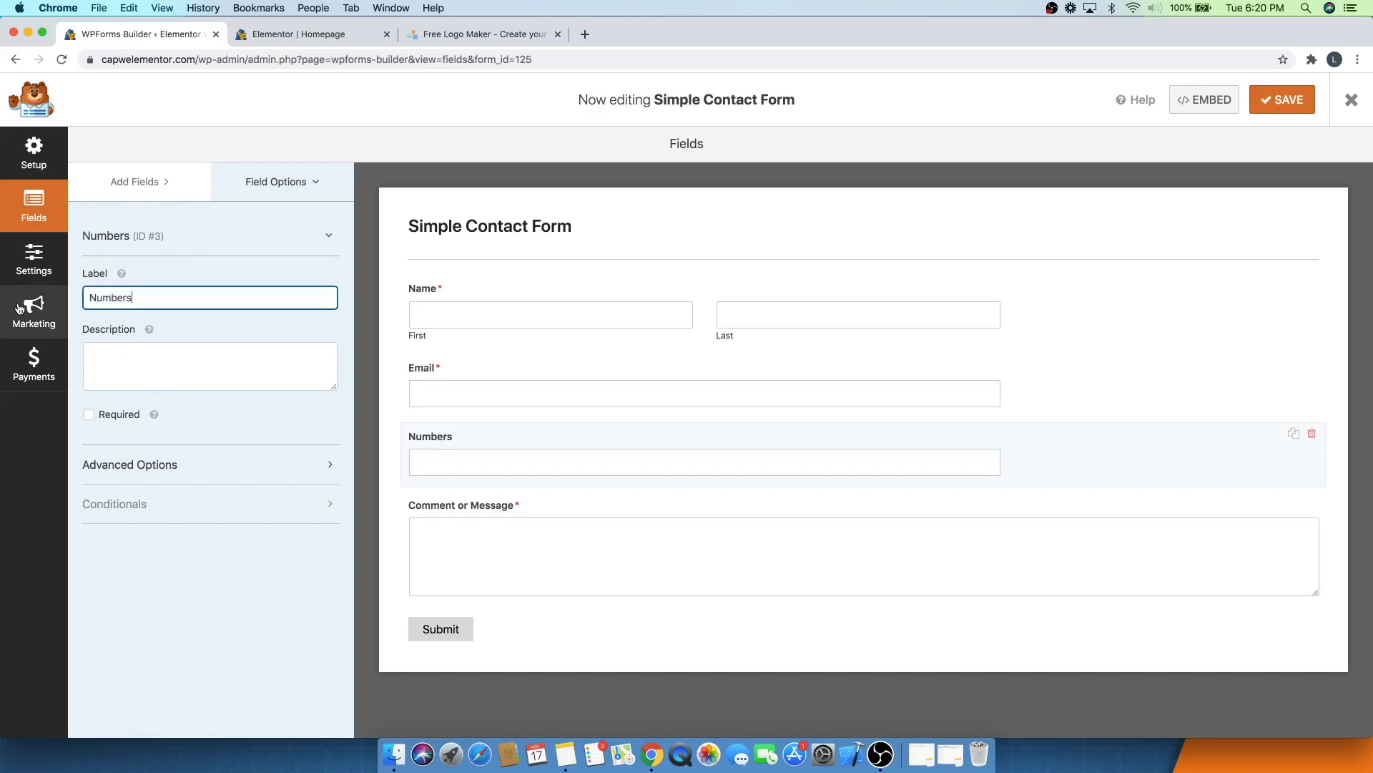
drag(136, 294, 22, 301)
text(Phone)
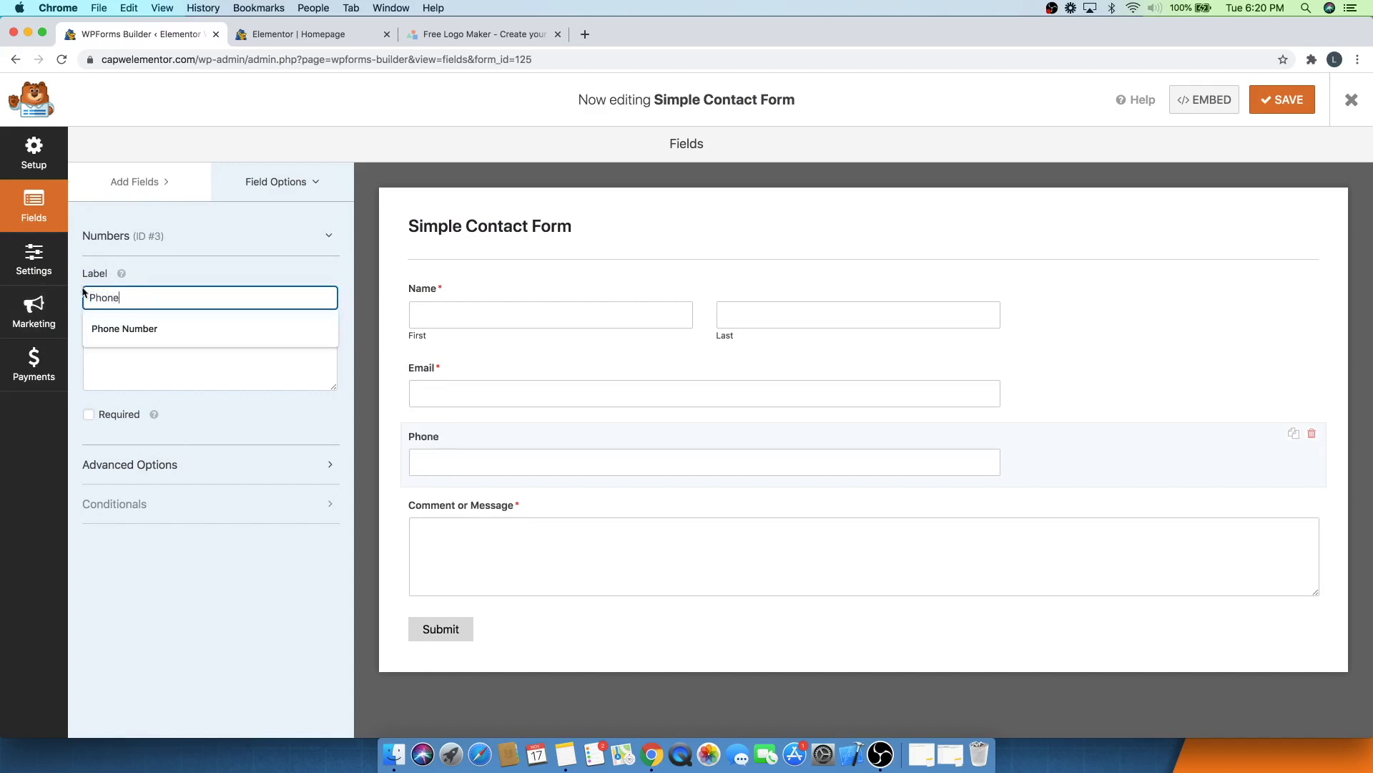
click(161, 330)
click(222, 314)
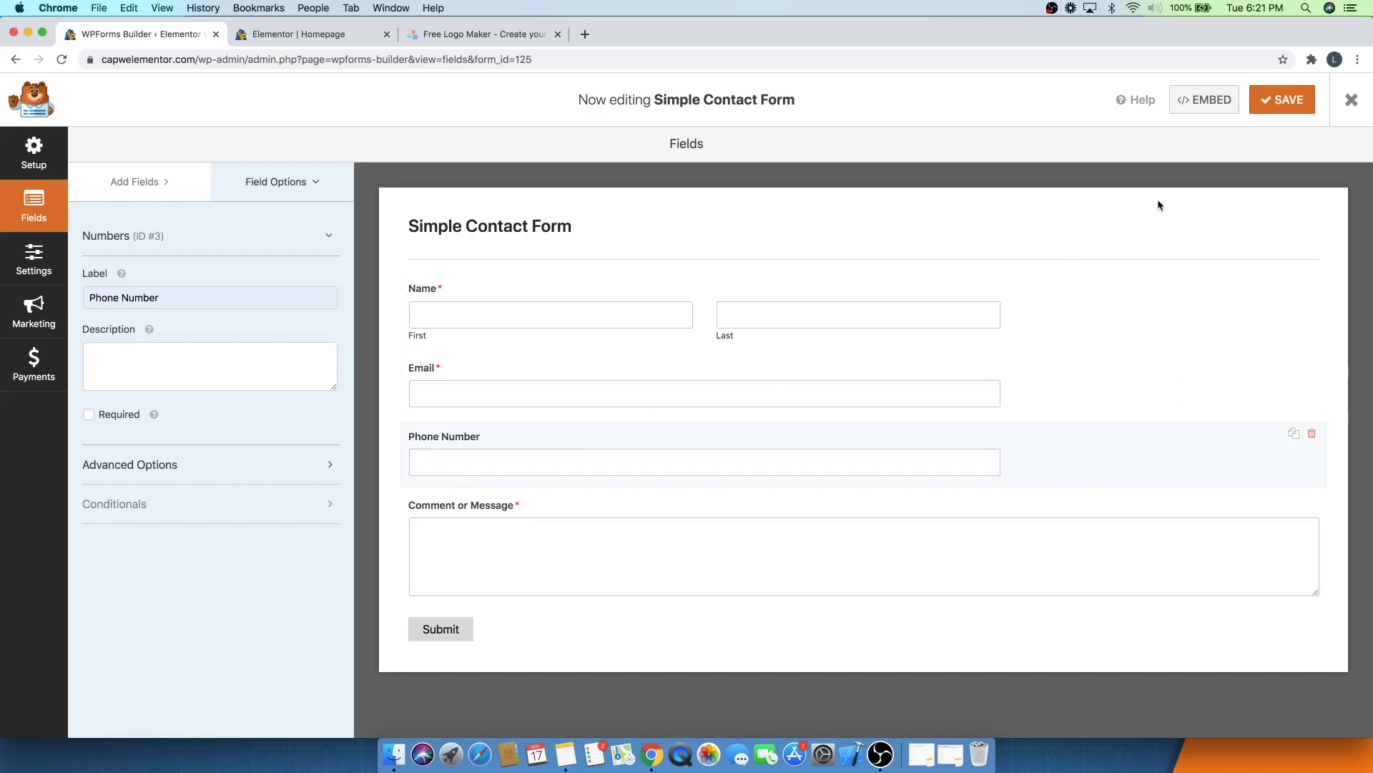
click(1292, 109)
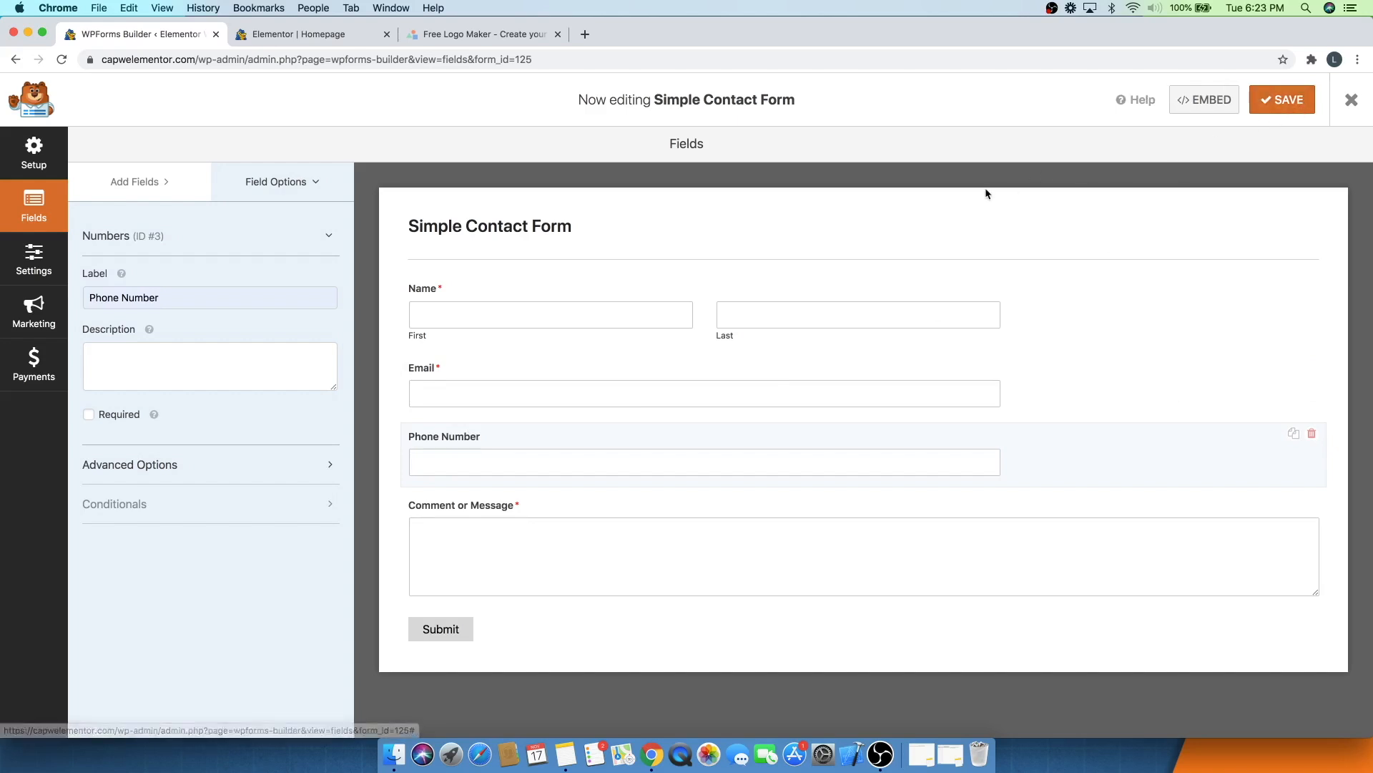
- Rename the form to Primary Contact Form in its general settings
click(53, 257)
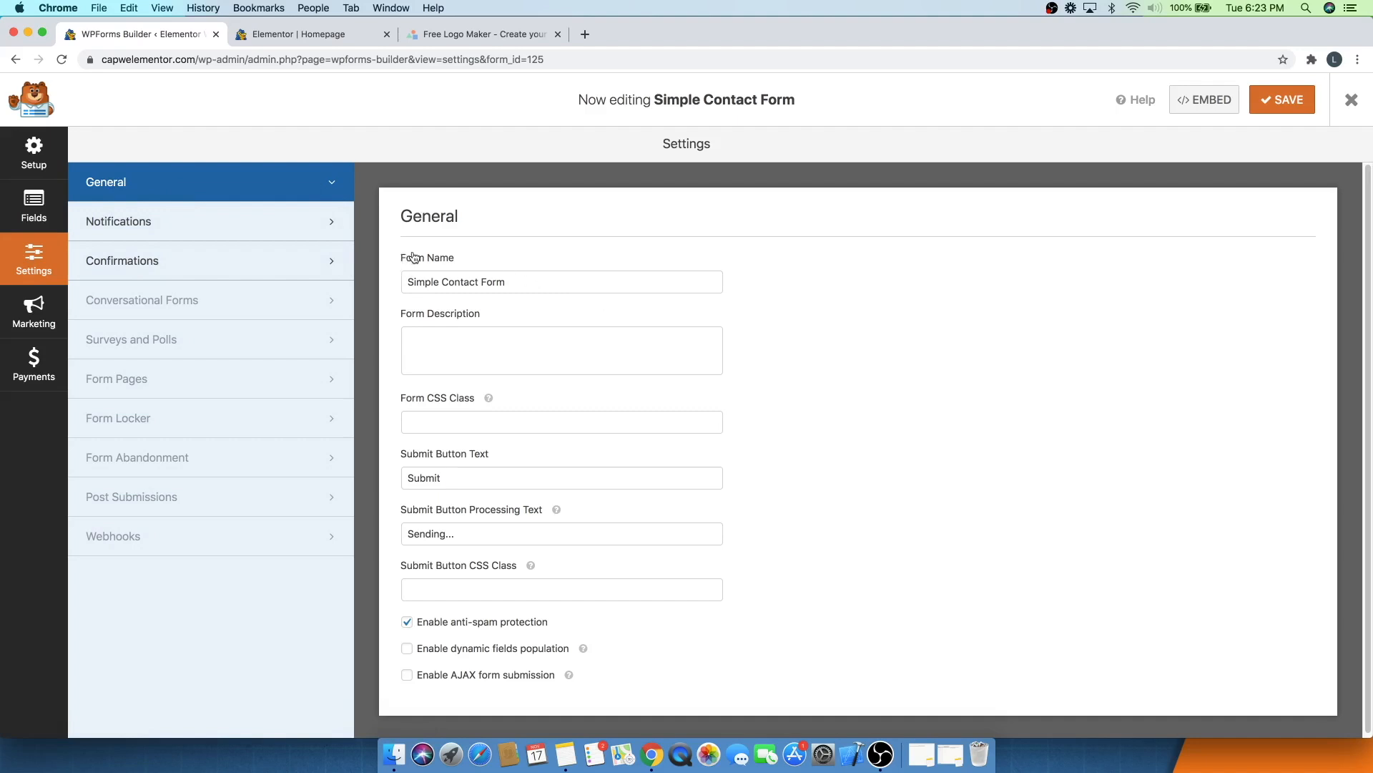
drag(526, 287, 359, 286)
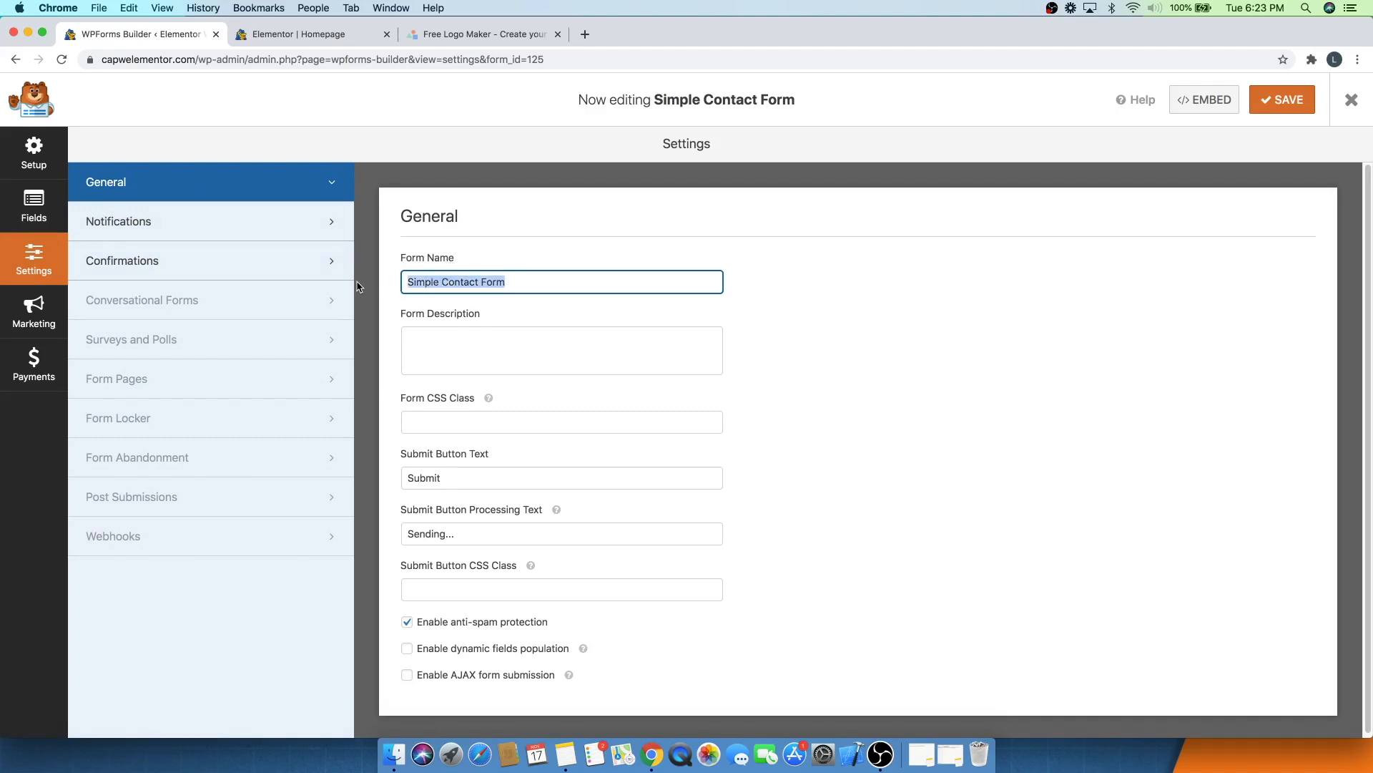
text(Primary Contact Form)
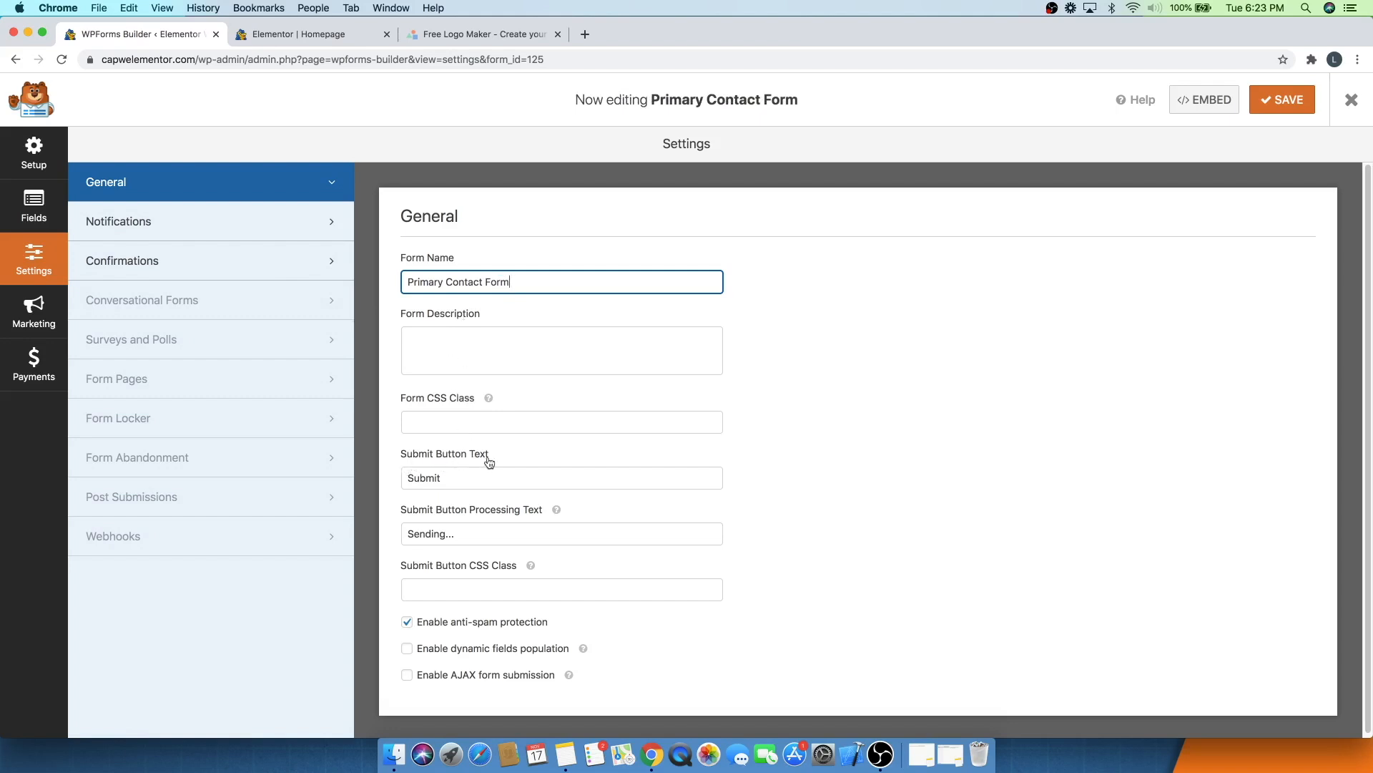
- Set the submit button text to Send and save the form
click(444, 484)
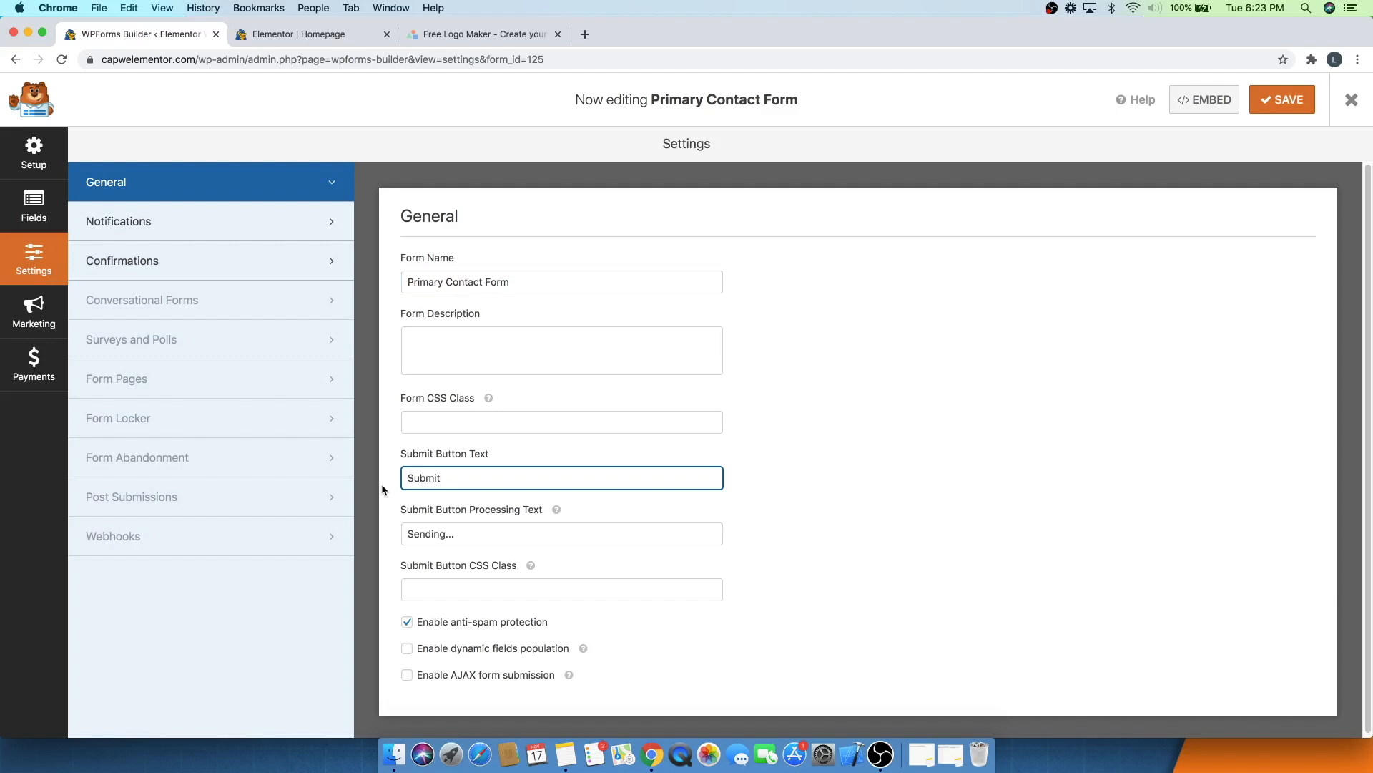
key(BackSpace)
key(BackSpace)
key(BackSpace)
key(BackSpace)
key(BackSpace)
key(BackSpace)
text(Send)
click(610, 570)
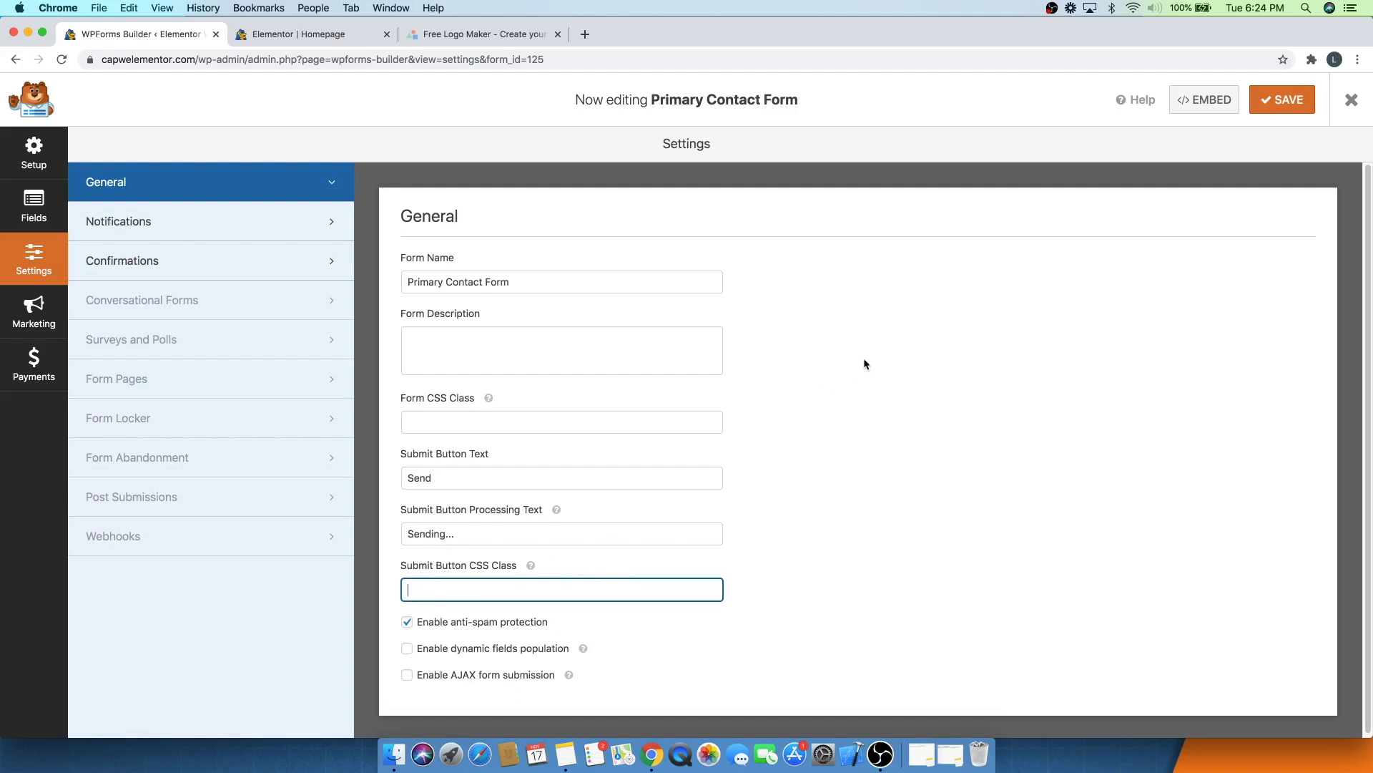
click(1286, 98)
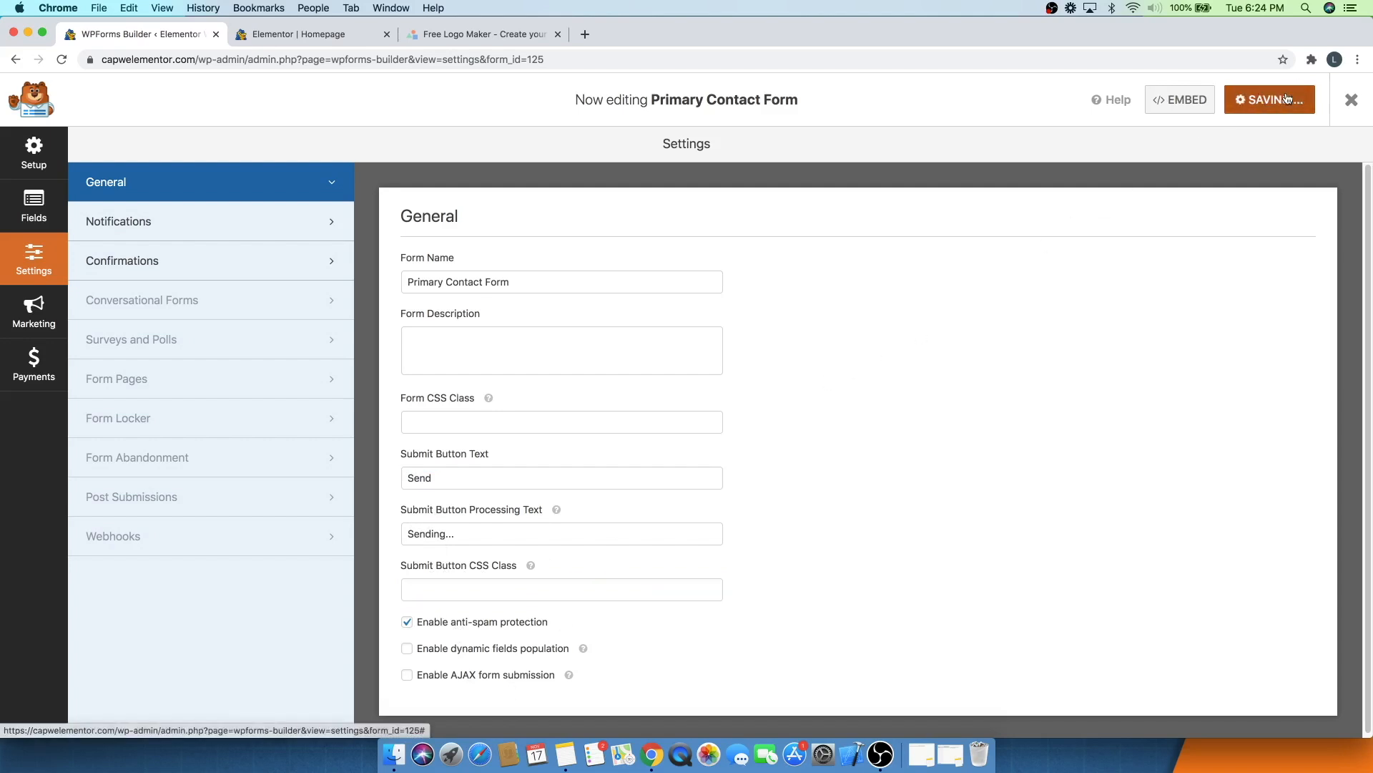
- Review the form's default notification settings, checking the mail inbox in another tab
click(152, 227)
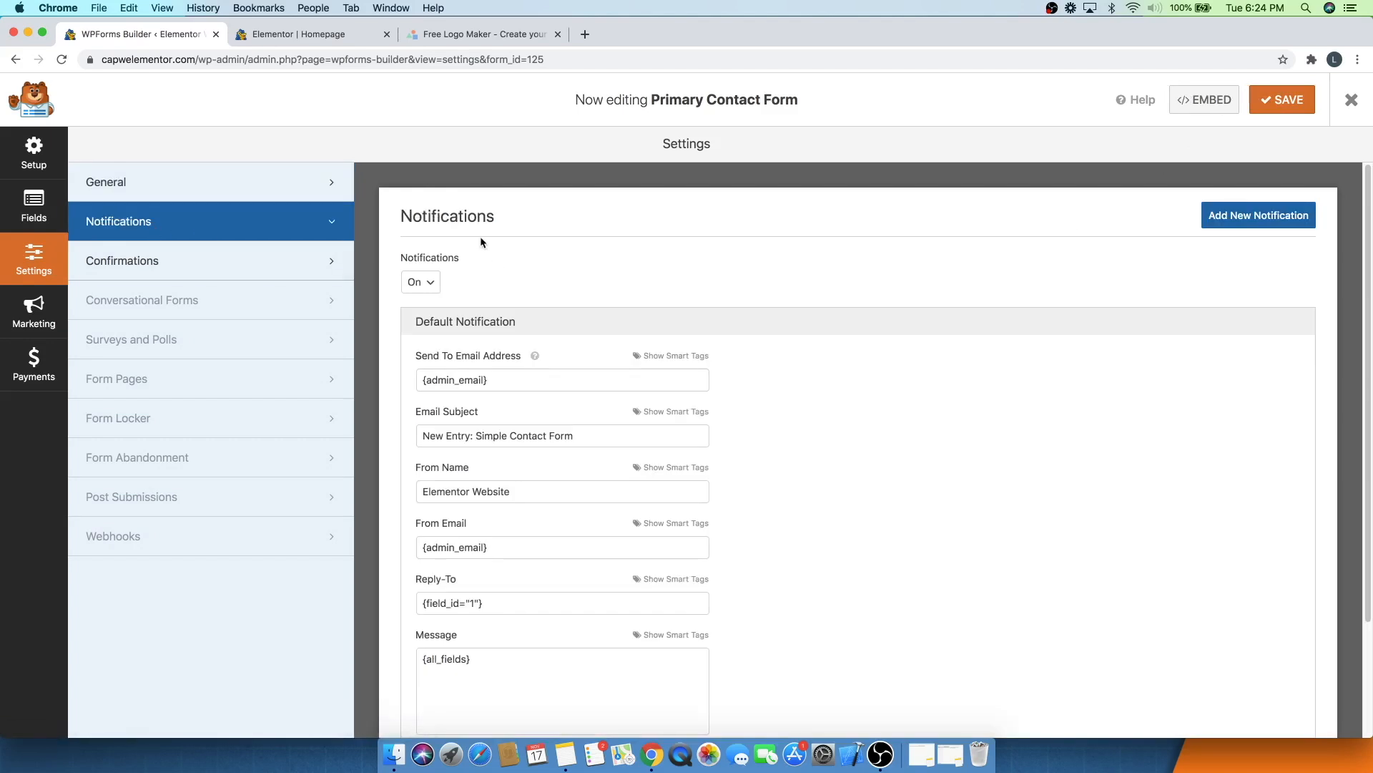
scroll(481, 286, down, 1)
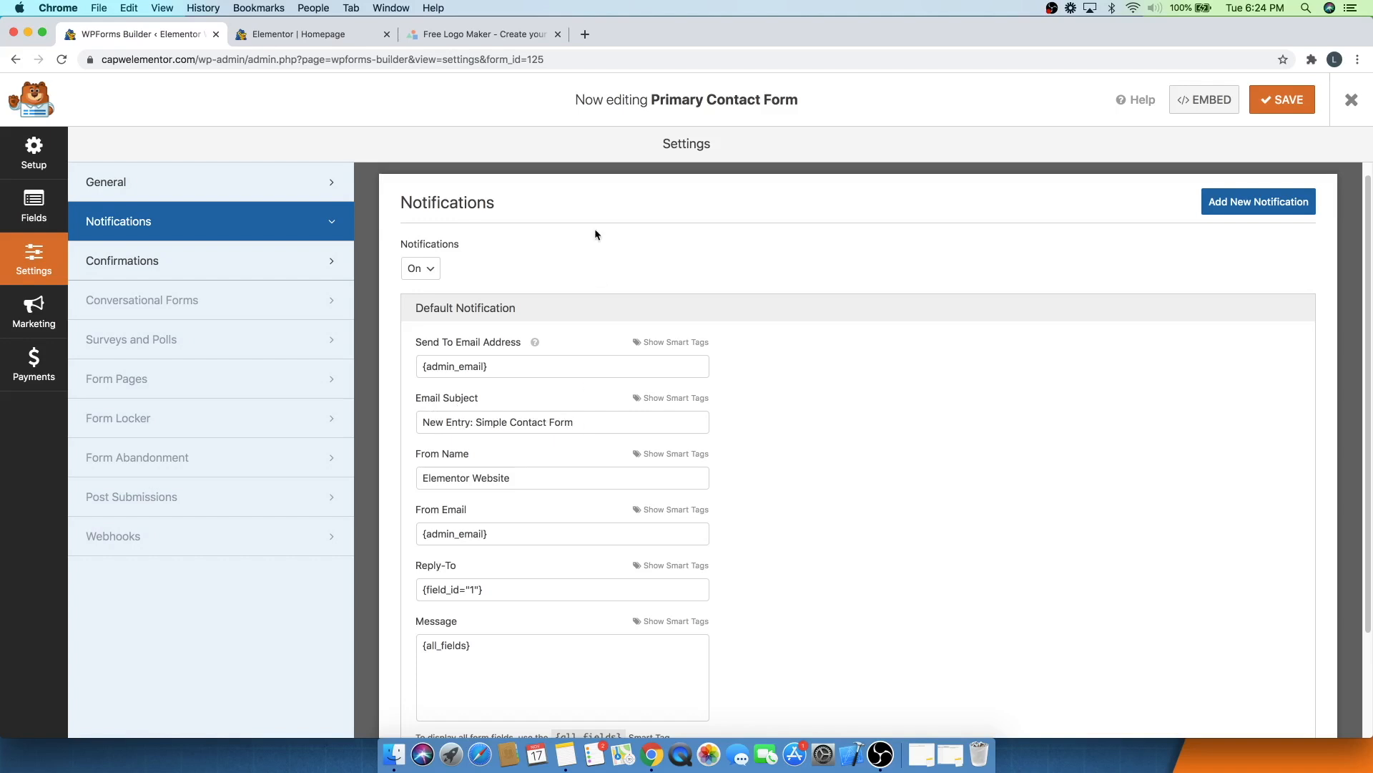
click(586, 34)
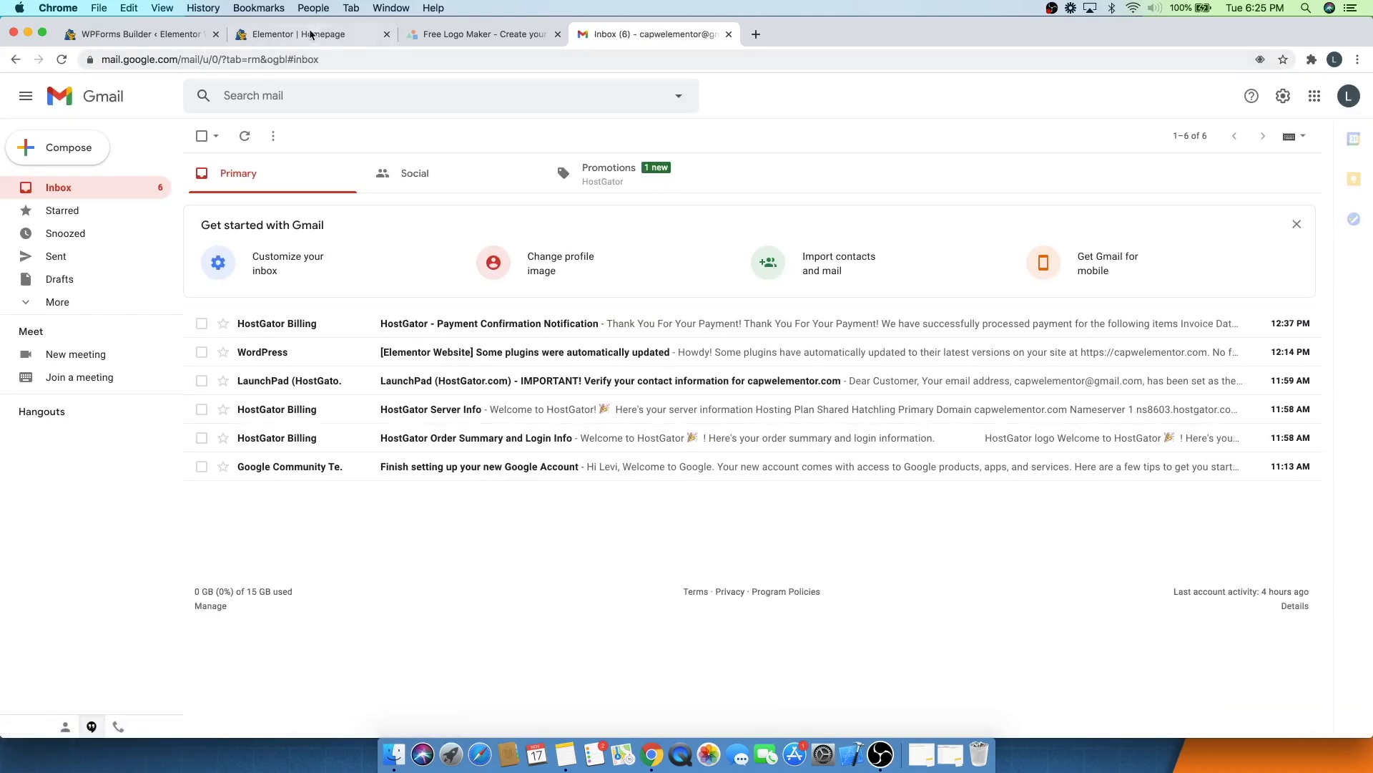
click(142, 36)
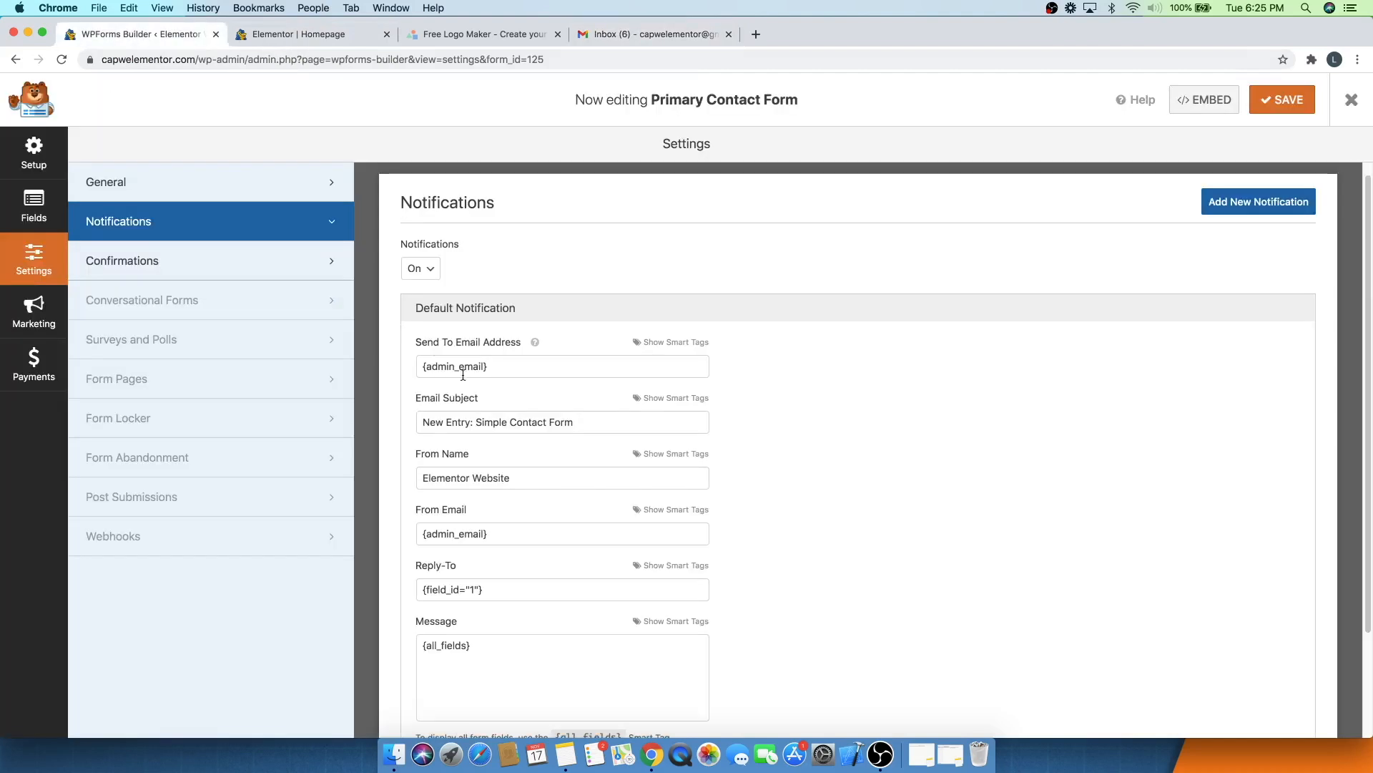
click(664, 35)
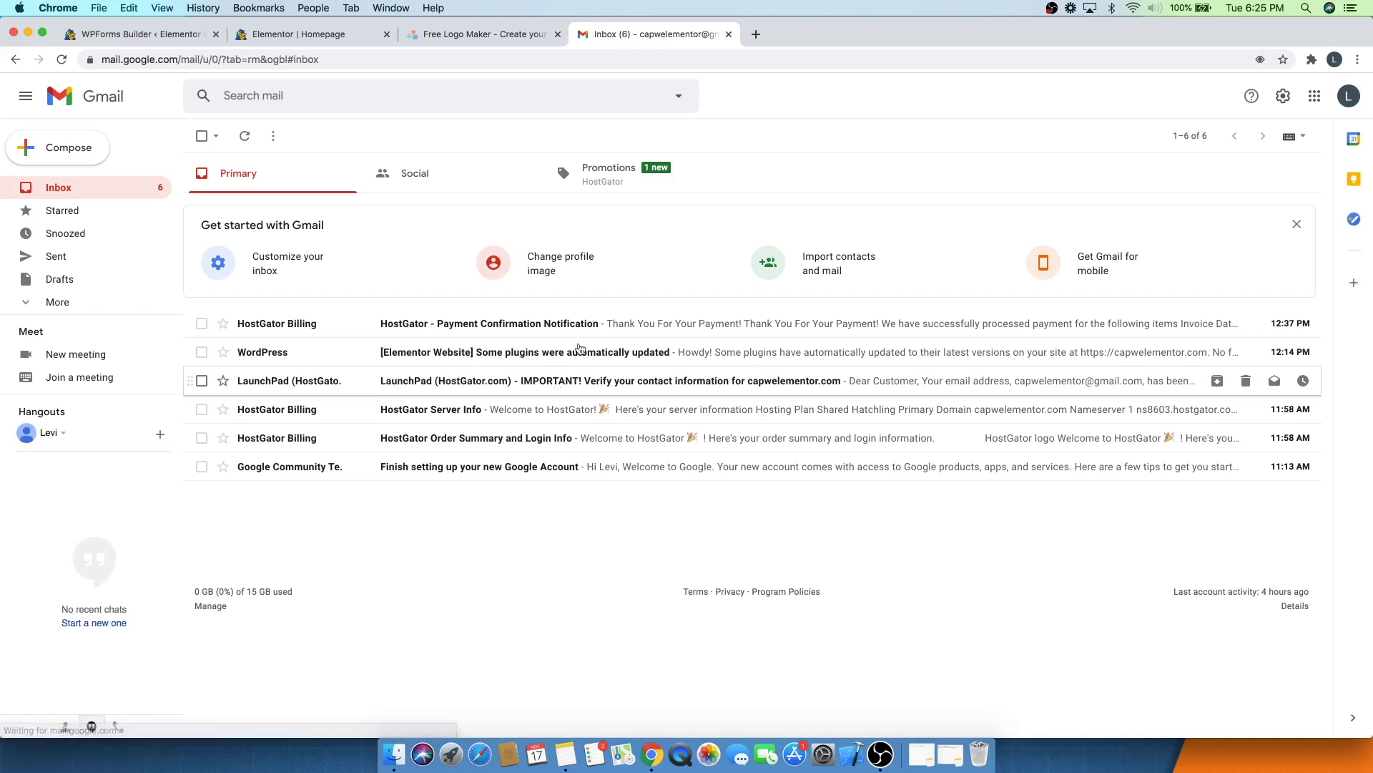
click(729, 36)
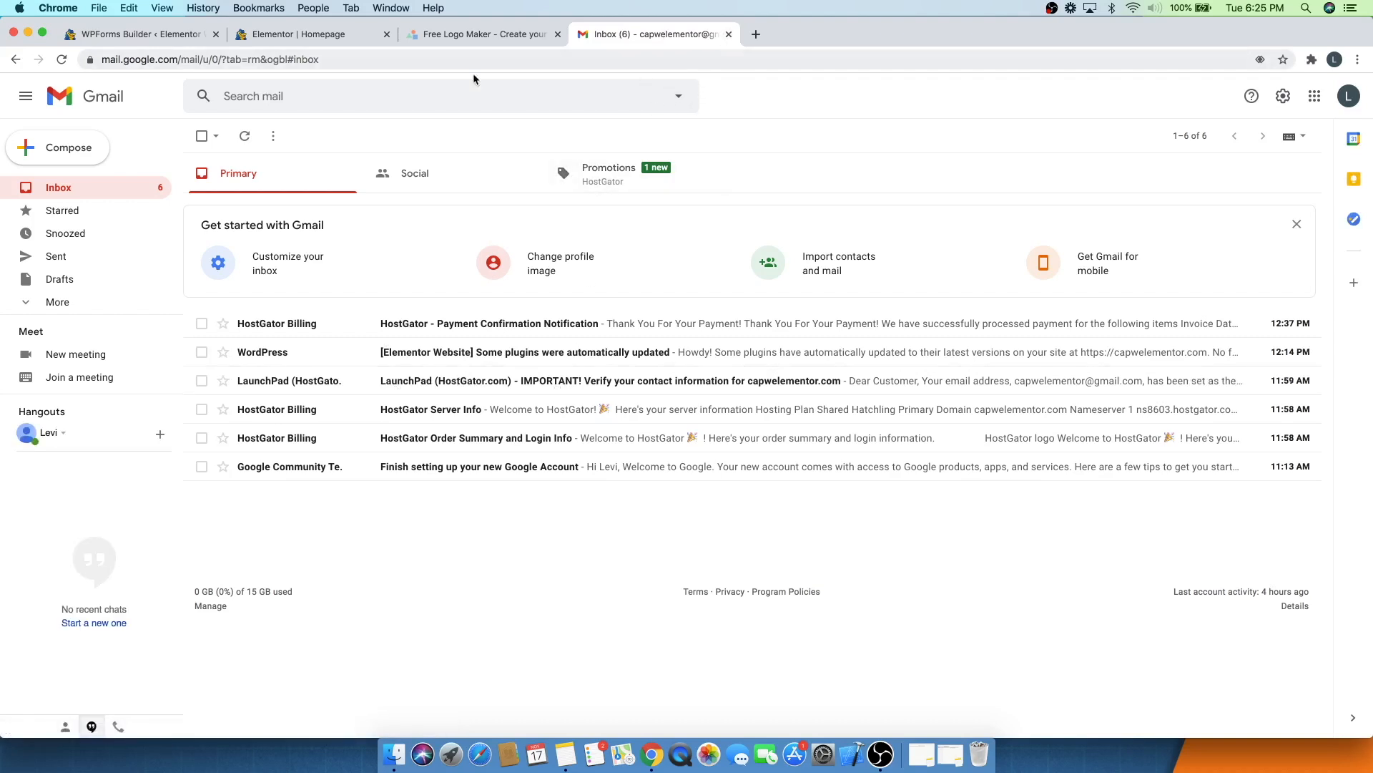
click(114, 34)
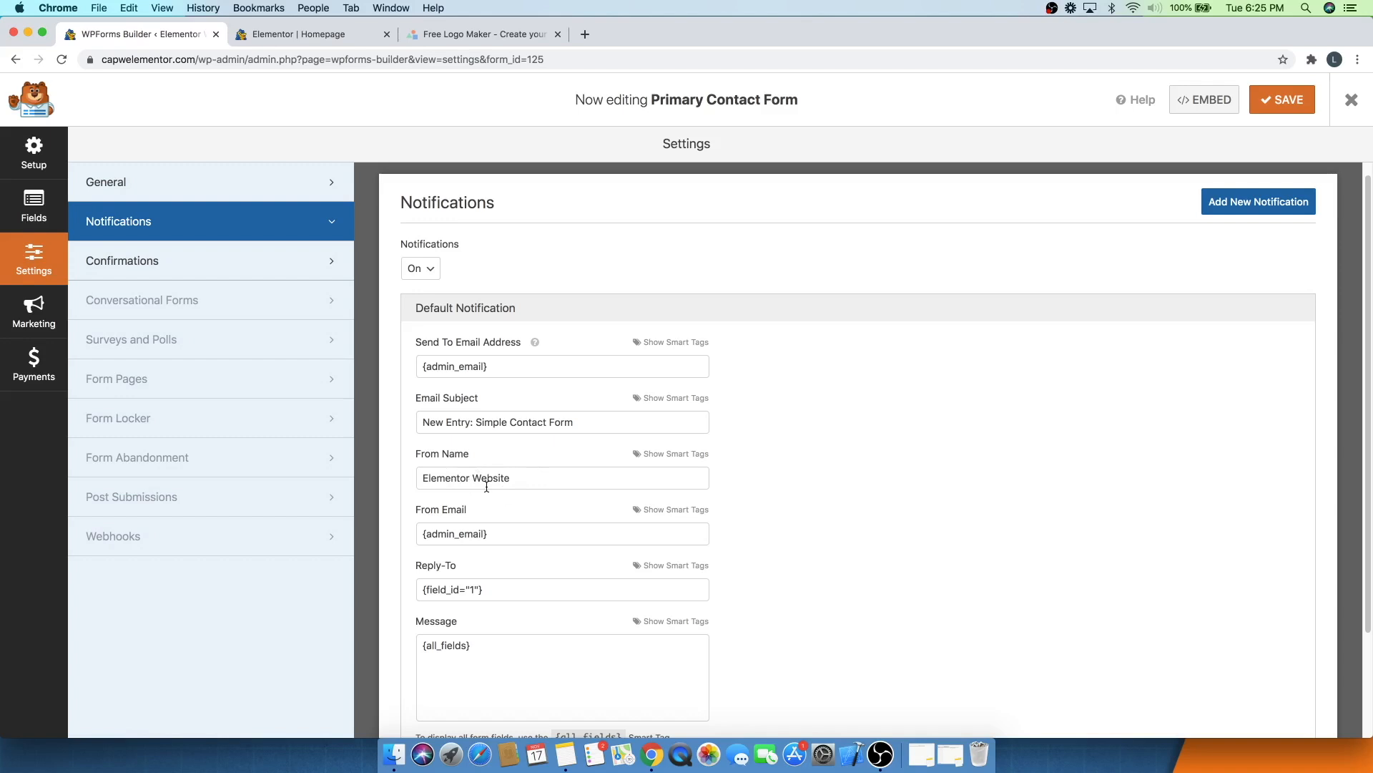
scroll(496, 484, down, 3)
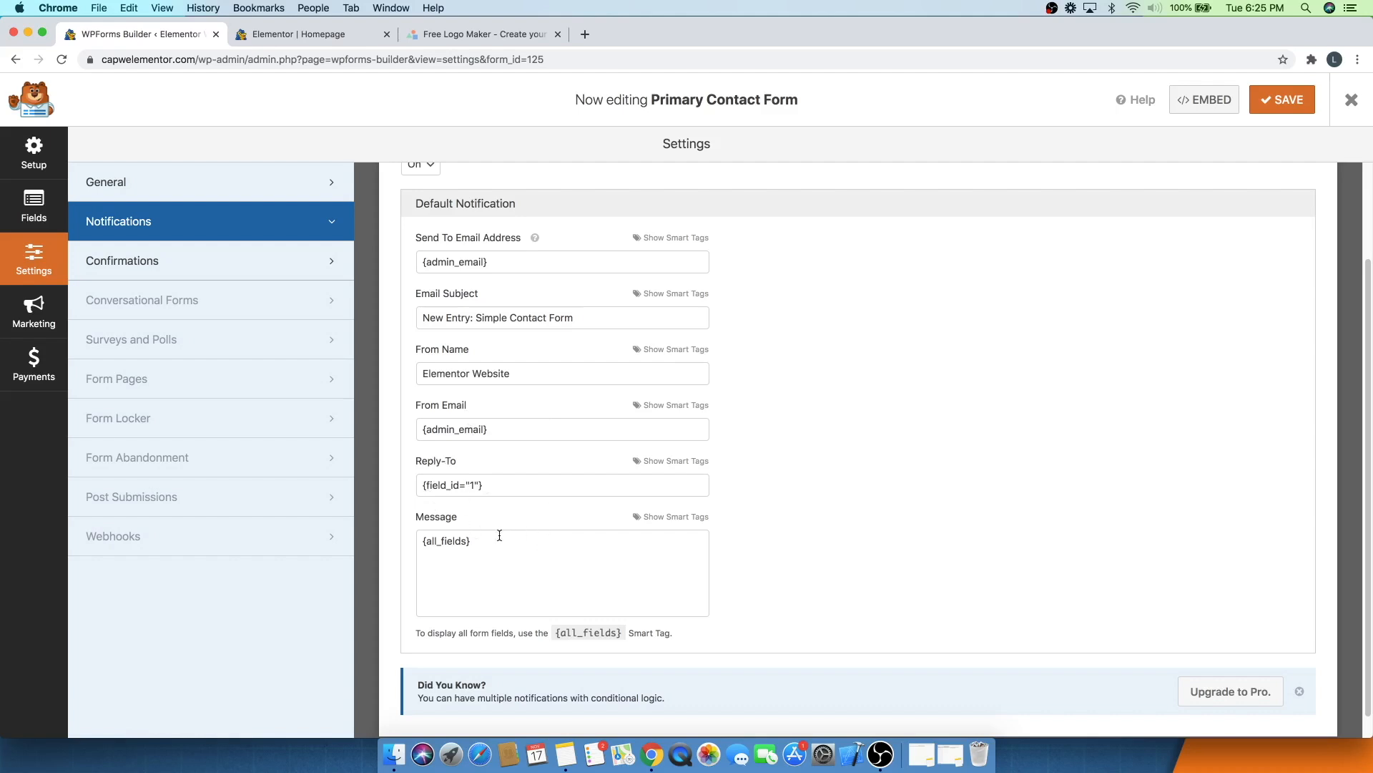
- Review the confirmation type options, keep the message confirmation, save the form and close the builder
click(182, 269)
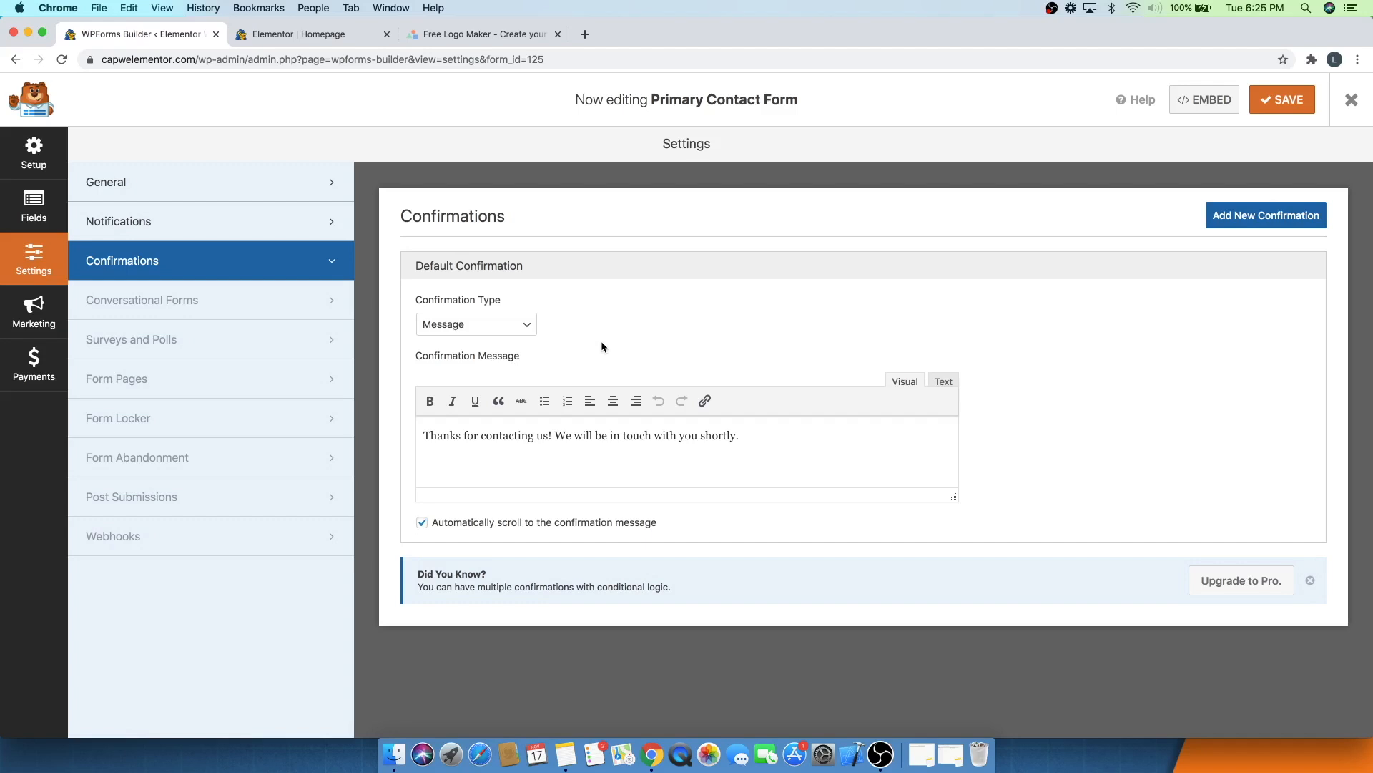
click(459, 326)
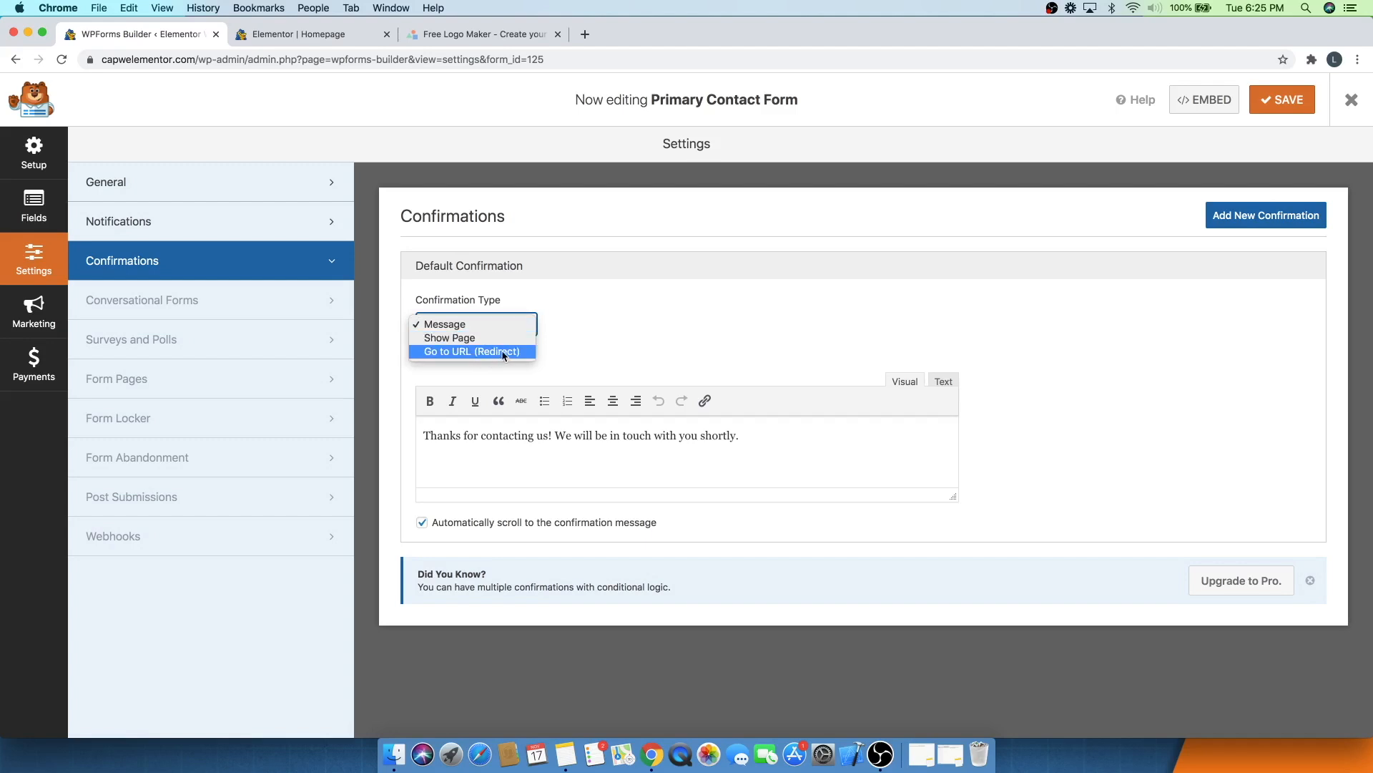
click(579, 299)
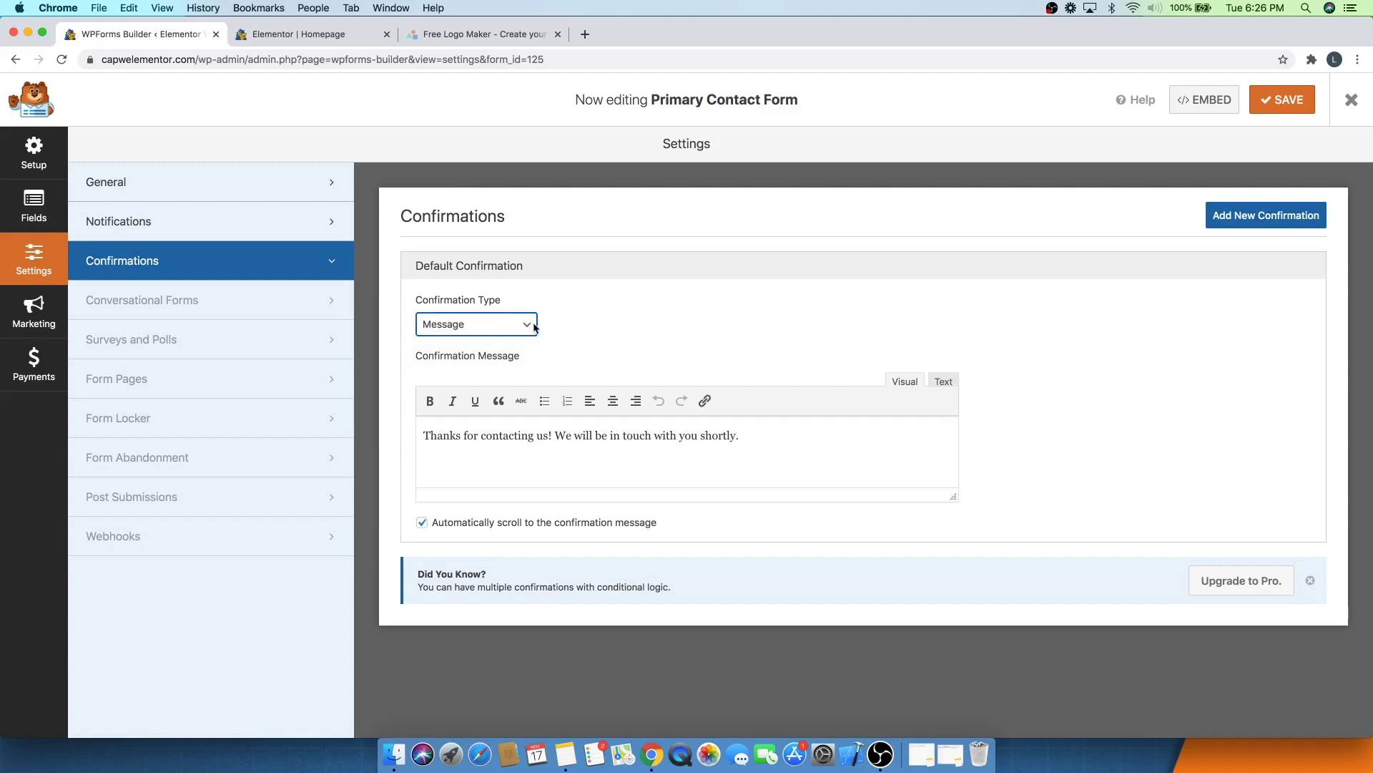
click(509, 324)
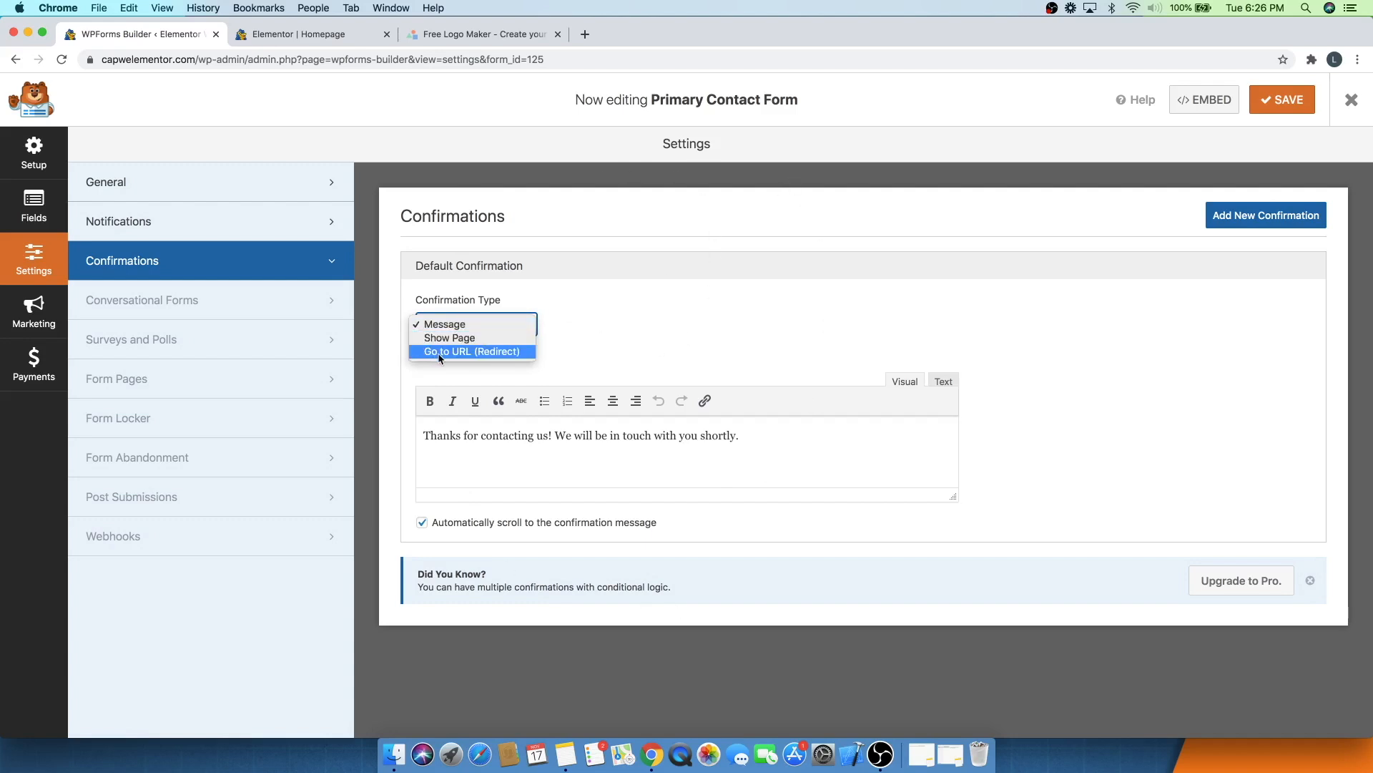
click(641, 316)
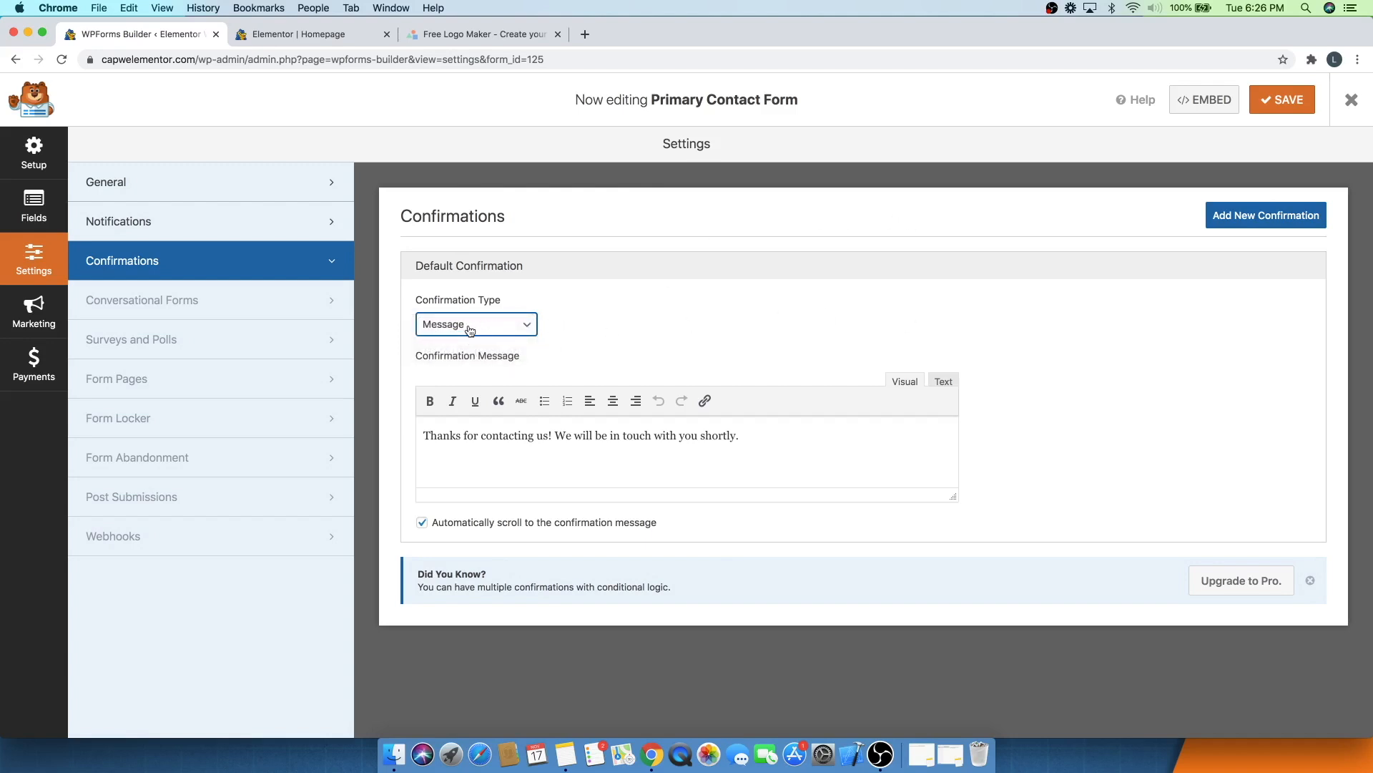
click(1281, 106)
click(1358, 103)
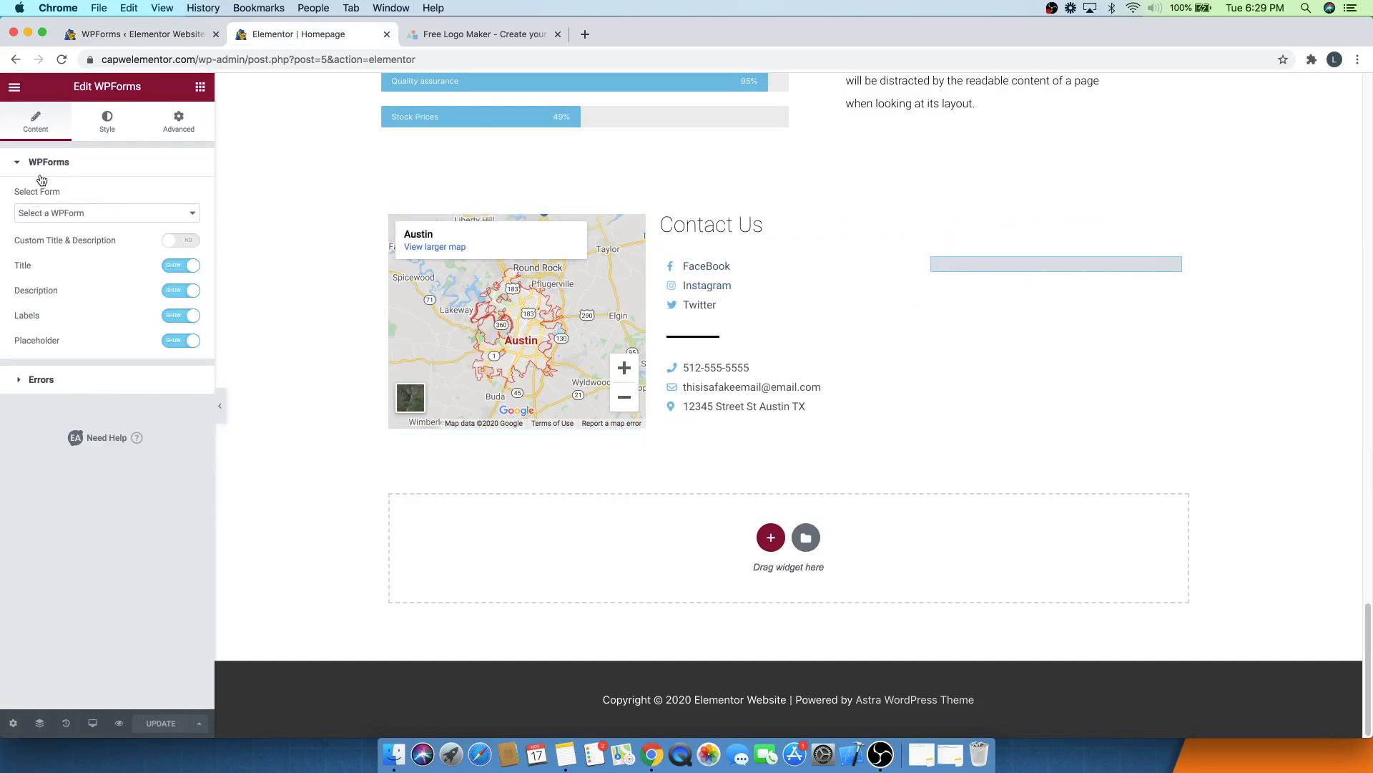
- Select Primary Contact Form in the WPForms widget of the Contact Us section
click(78, 215)
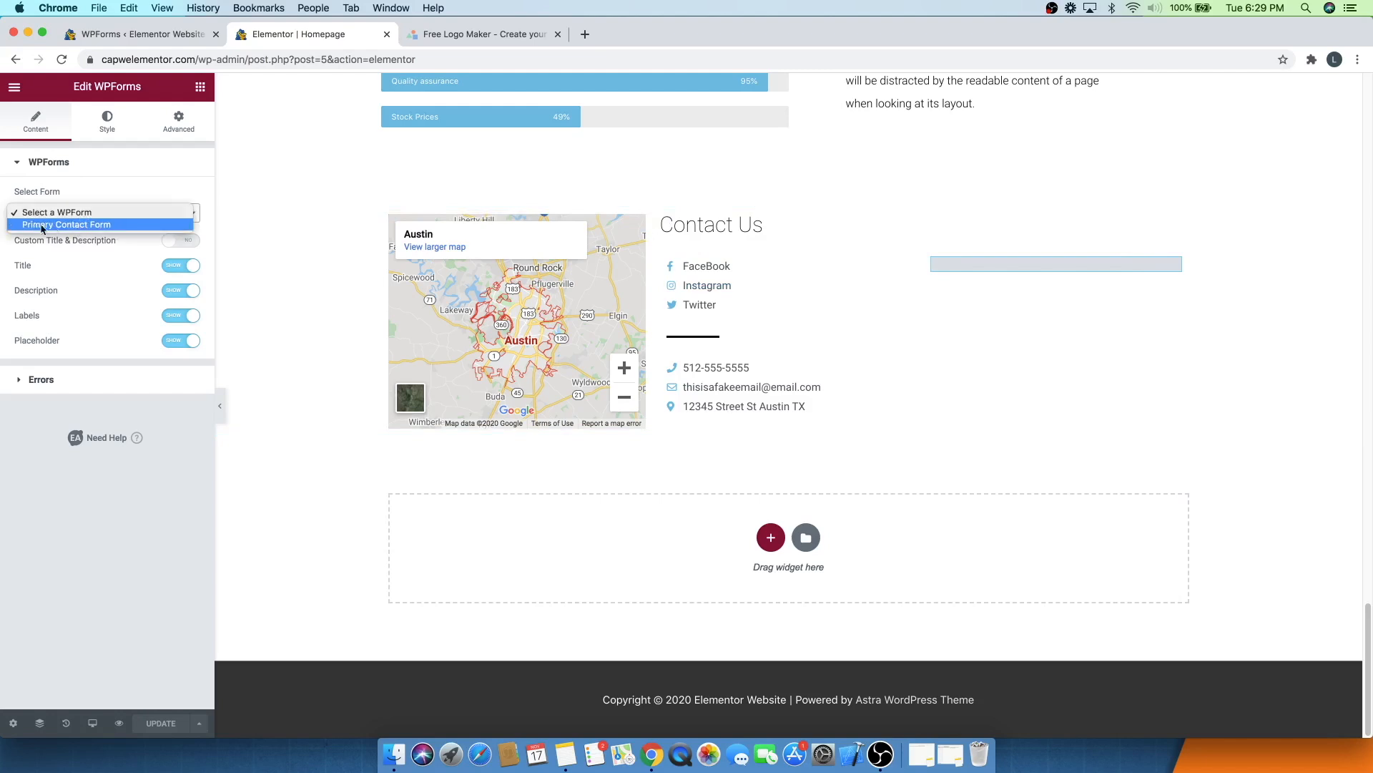
click(99, 225)
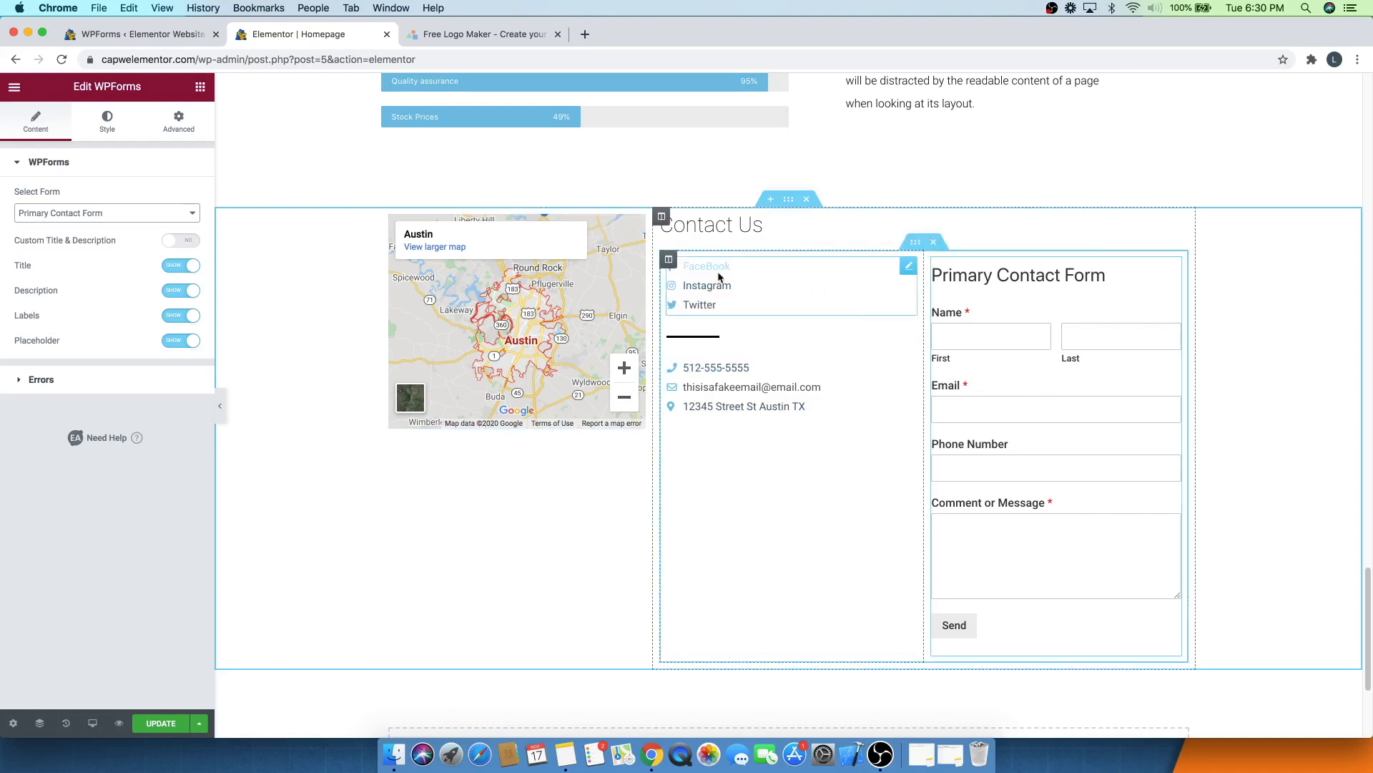
- Set the social-and-contact column's vertical alignment to Middle
click(669, 259)
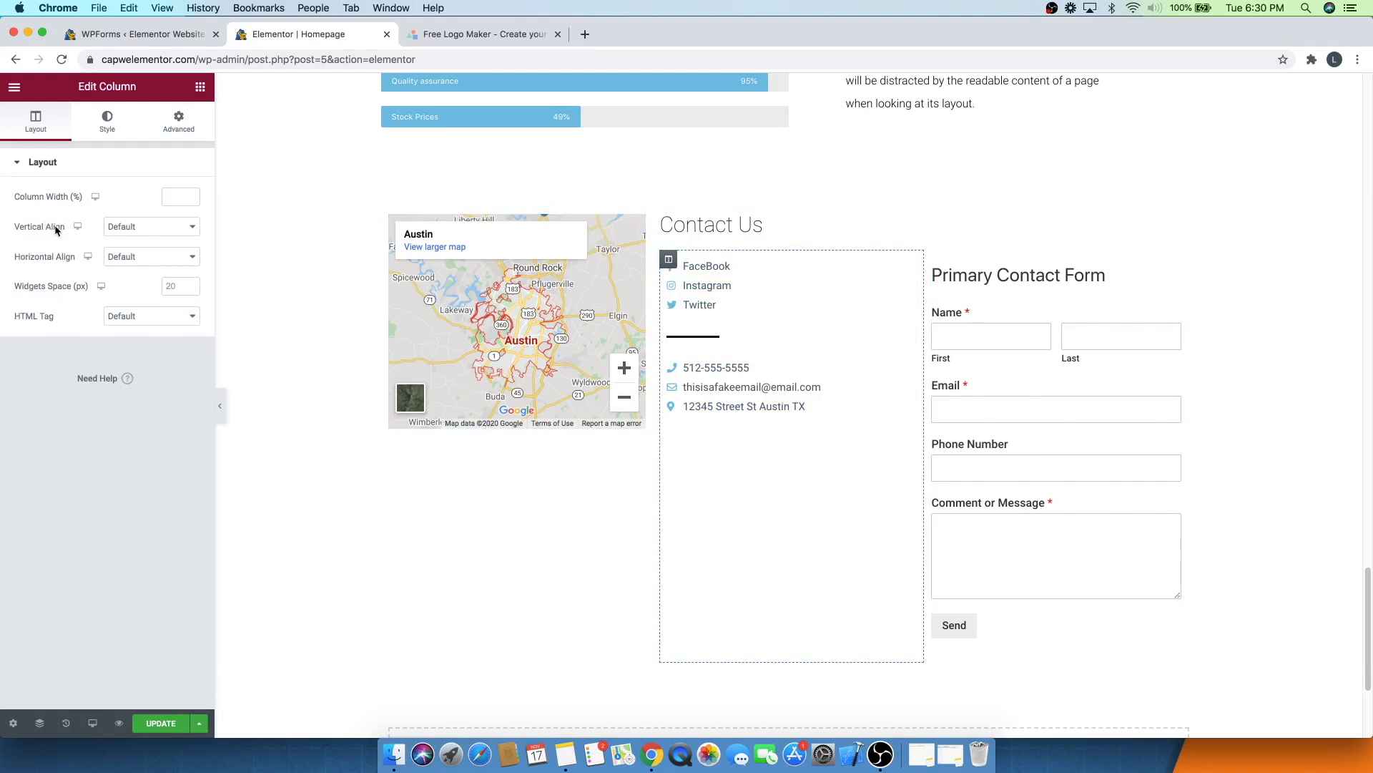
click(140, 226)
click(139, 250)
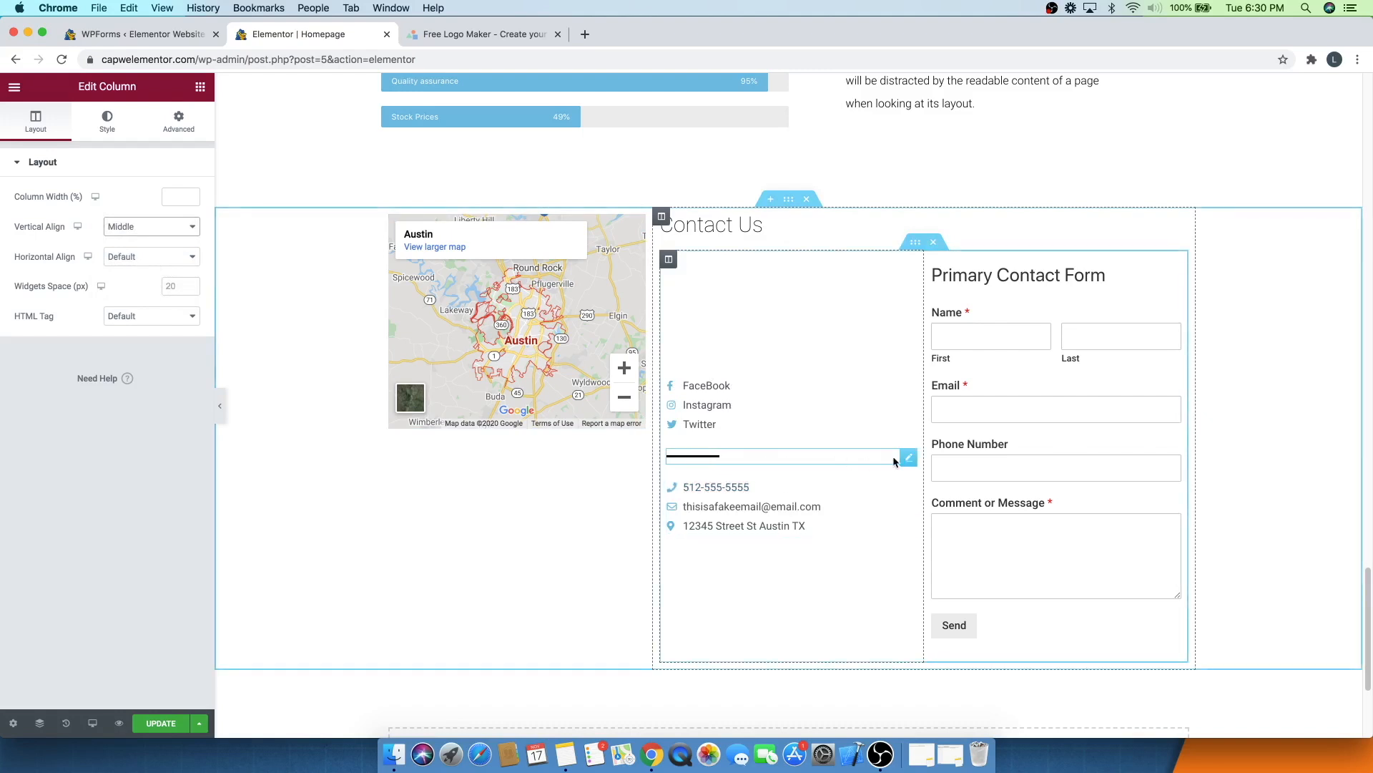
- Increase the divider's gap to 18
click(906, 459)
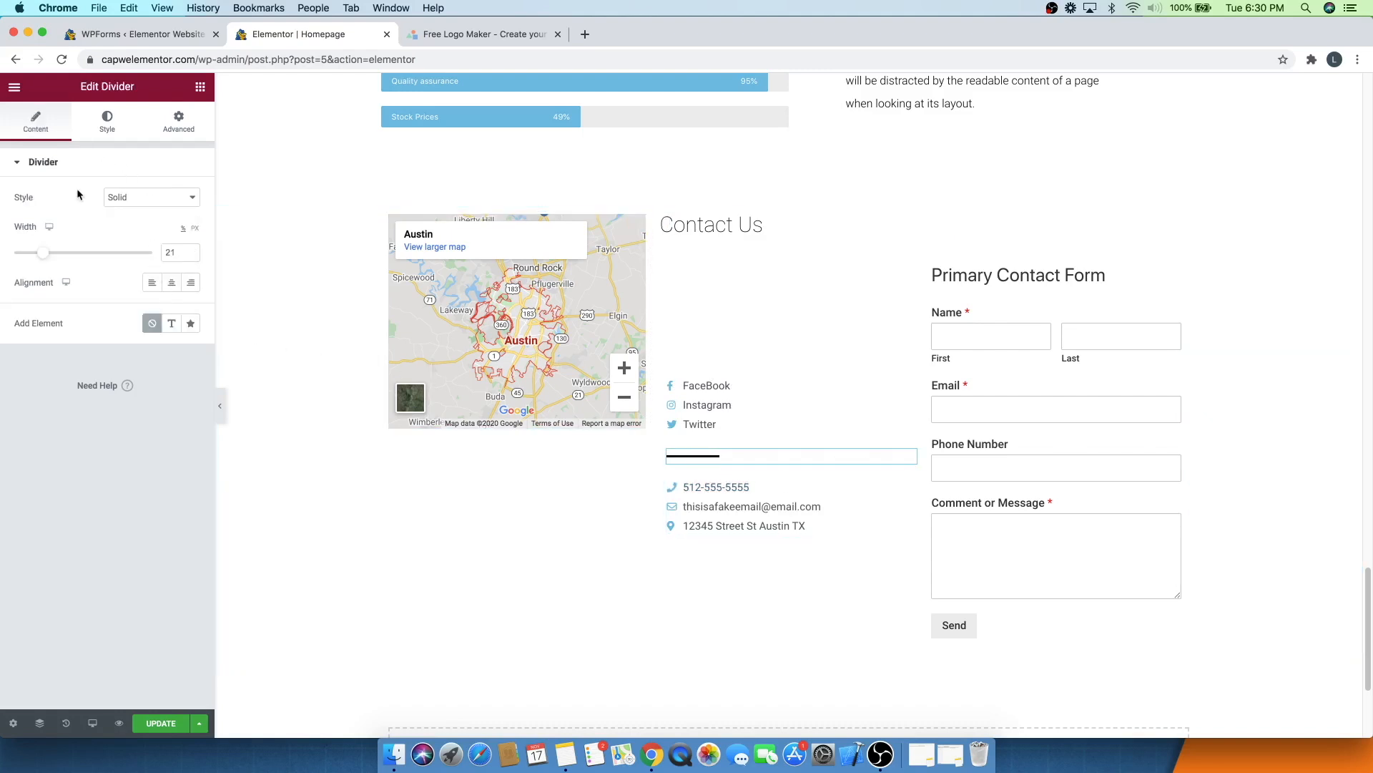
click(103, 127)
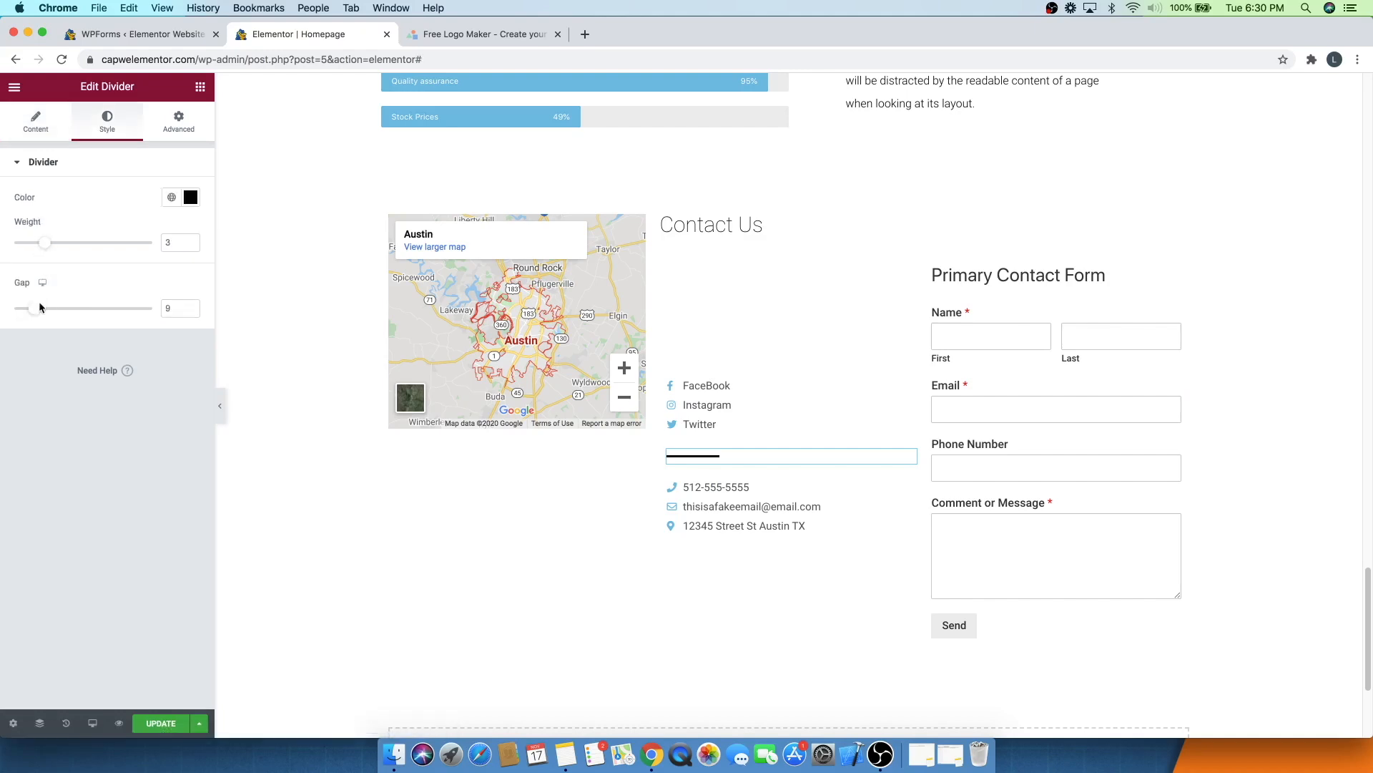
drag(37, 318, 63, 319)
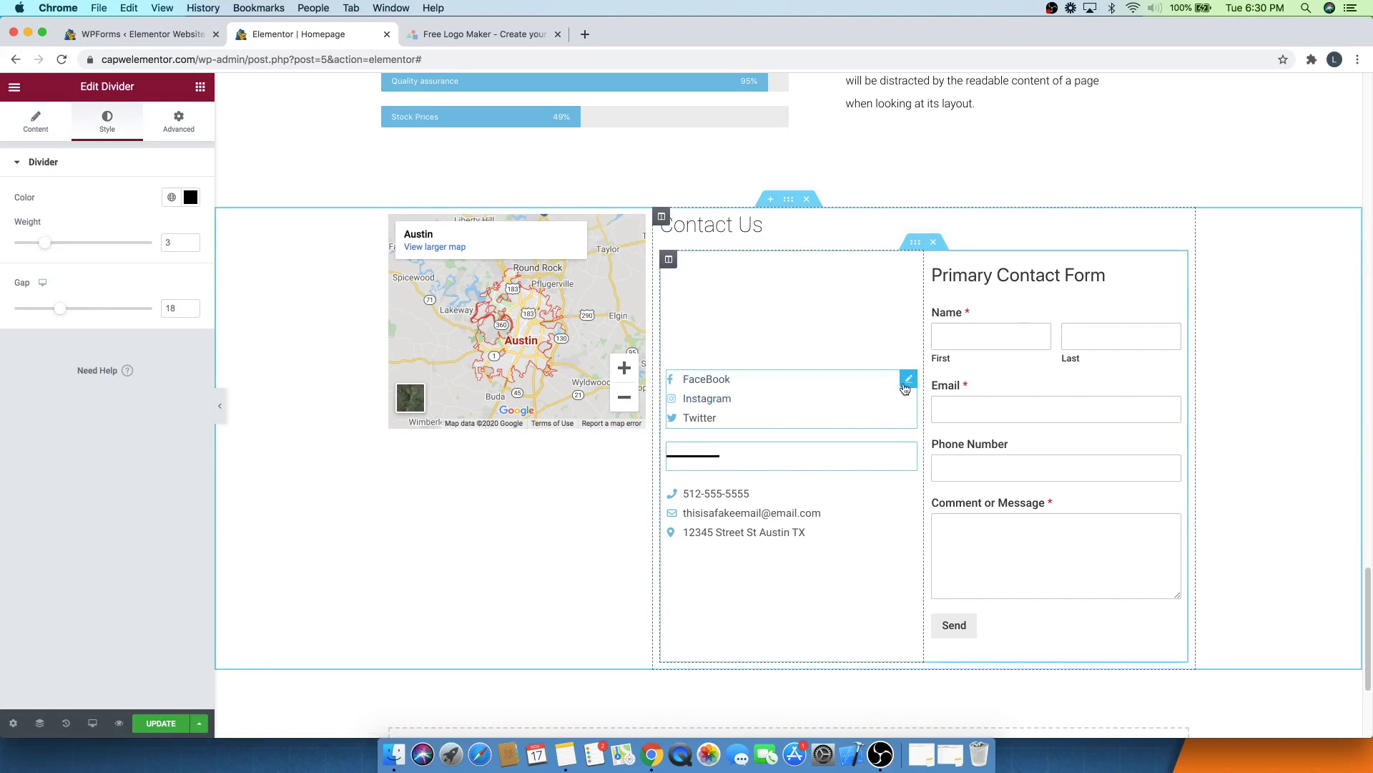
- Set the spacing between the social links list items to 10
click(906, 384)
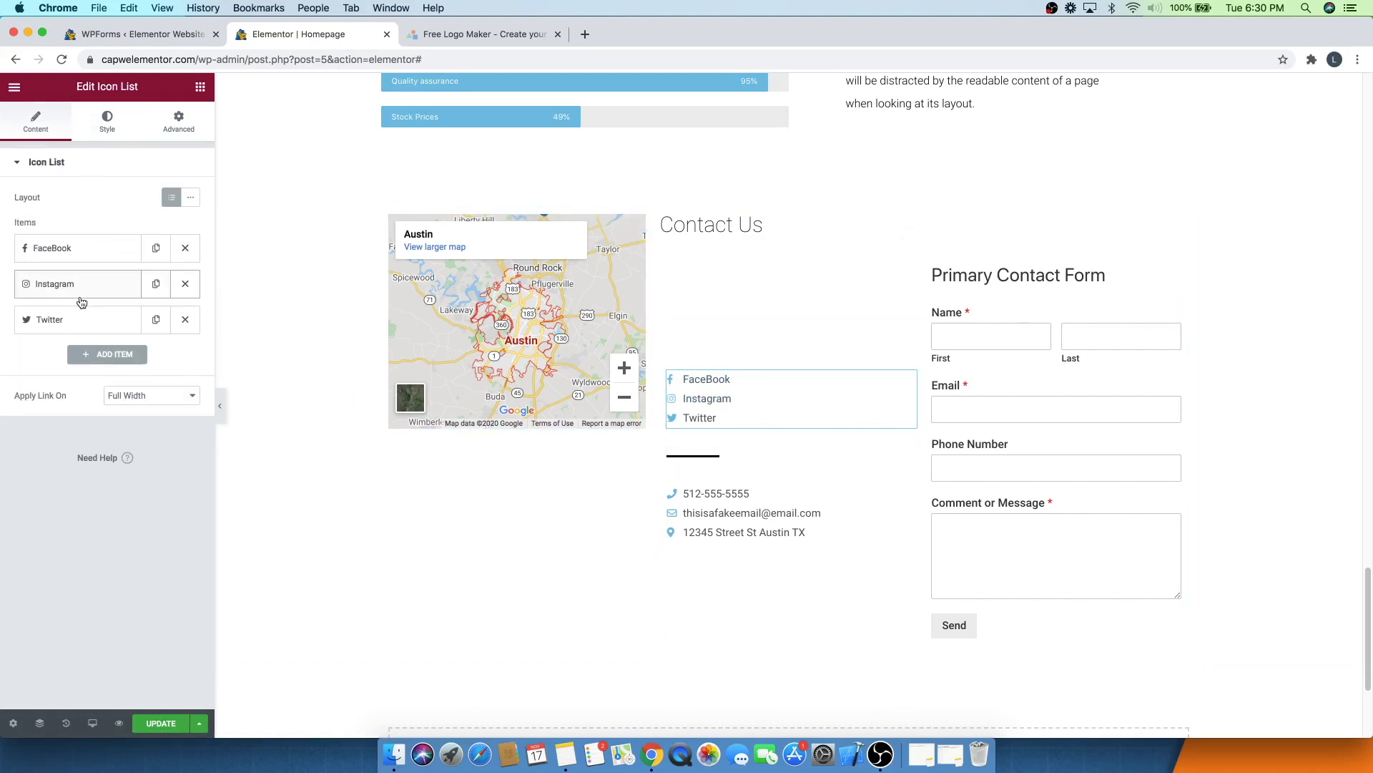
click(105, 125)
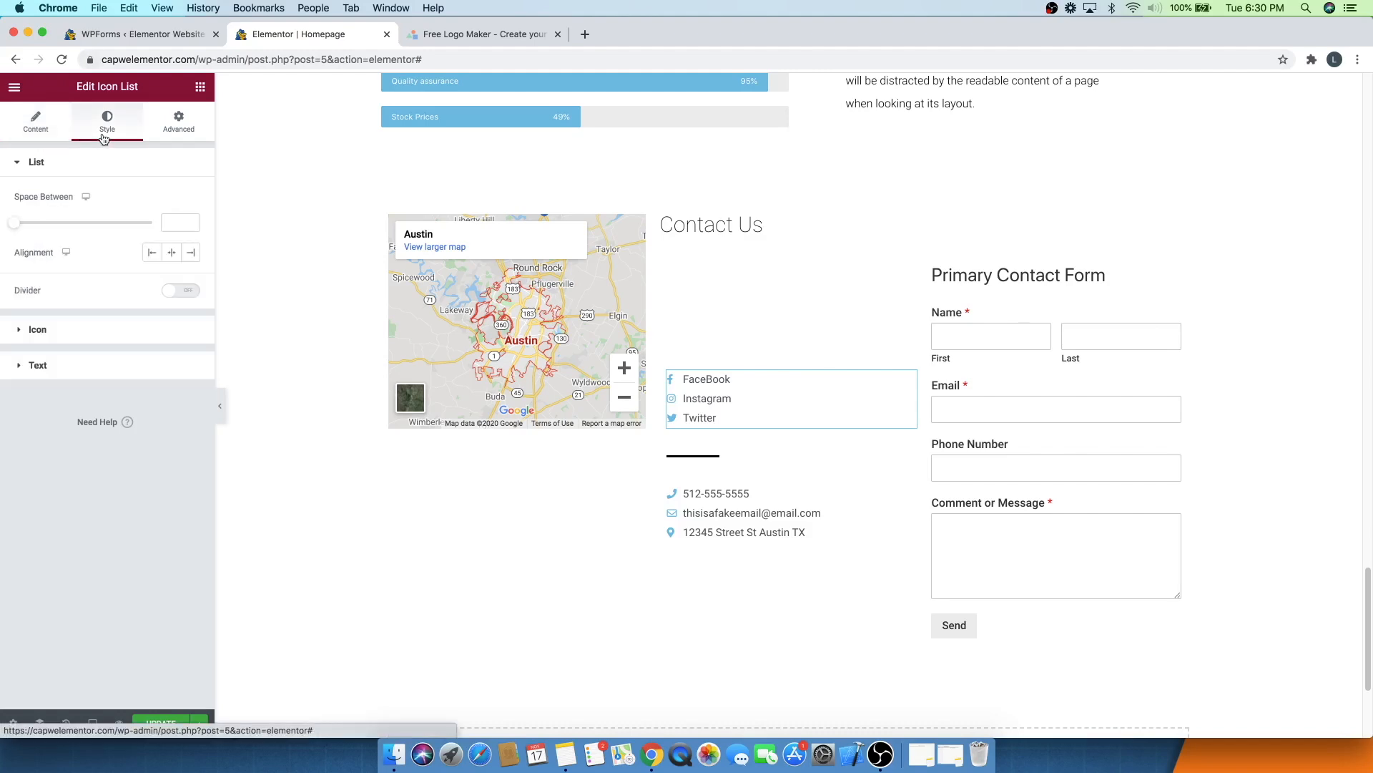
mouse_move(46, 228)
mouse_down()
mouse_move(9, 227)
mouse_move(43, 228)
mouse_up()
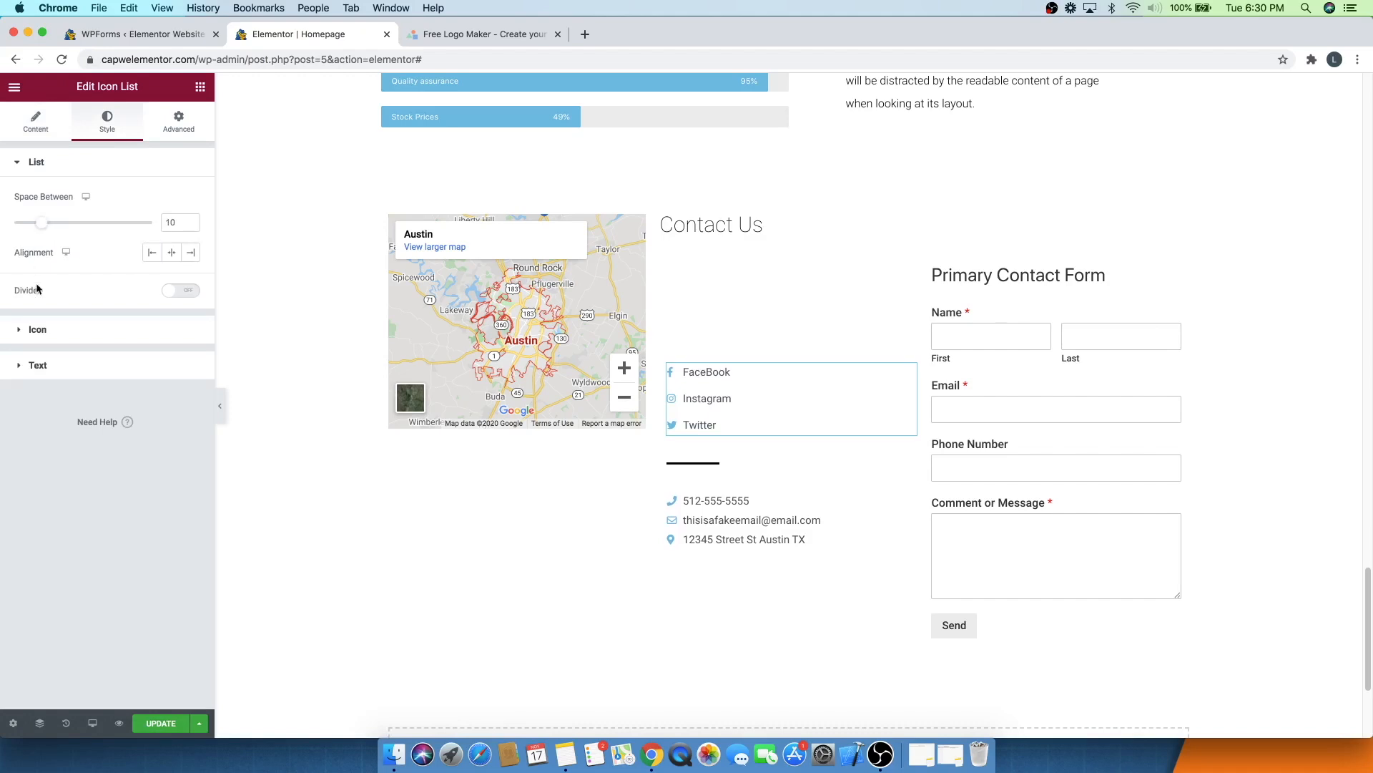
- Set the social links' icon size to 18 and their text size to 16
click(40, 329)
drag(27, 319, 35, 325)
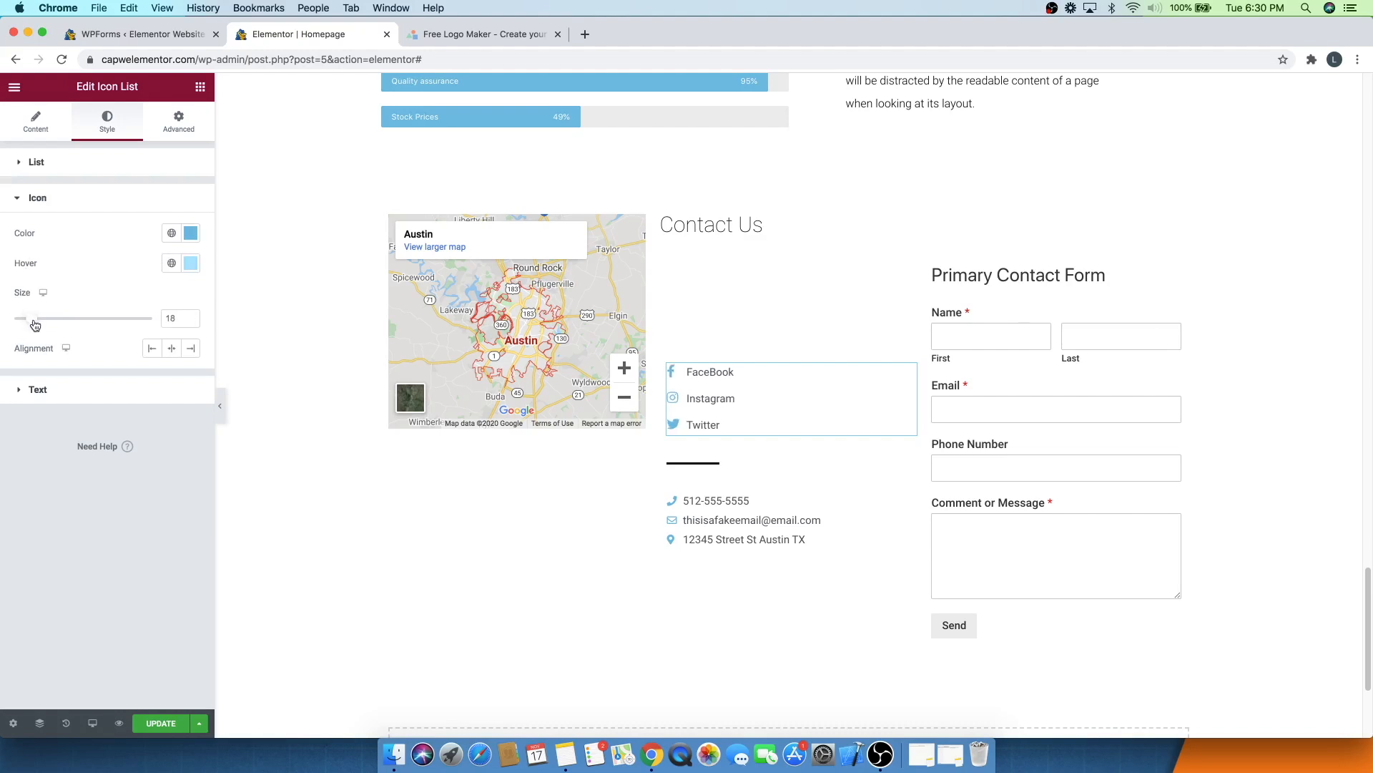
click(43, 388)
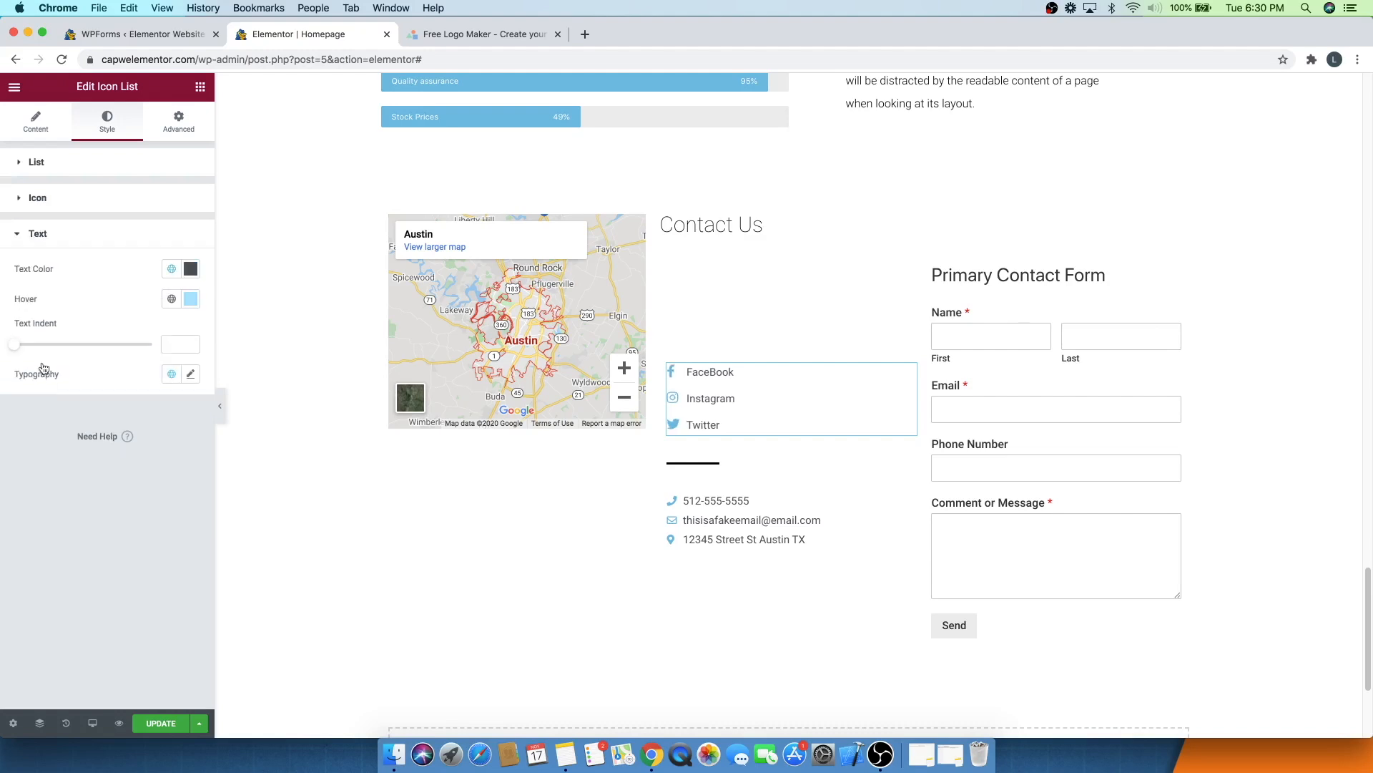
click(184, 380)
drag(23, 505, 34, 503)
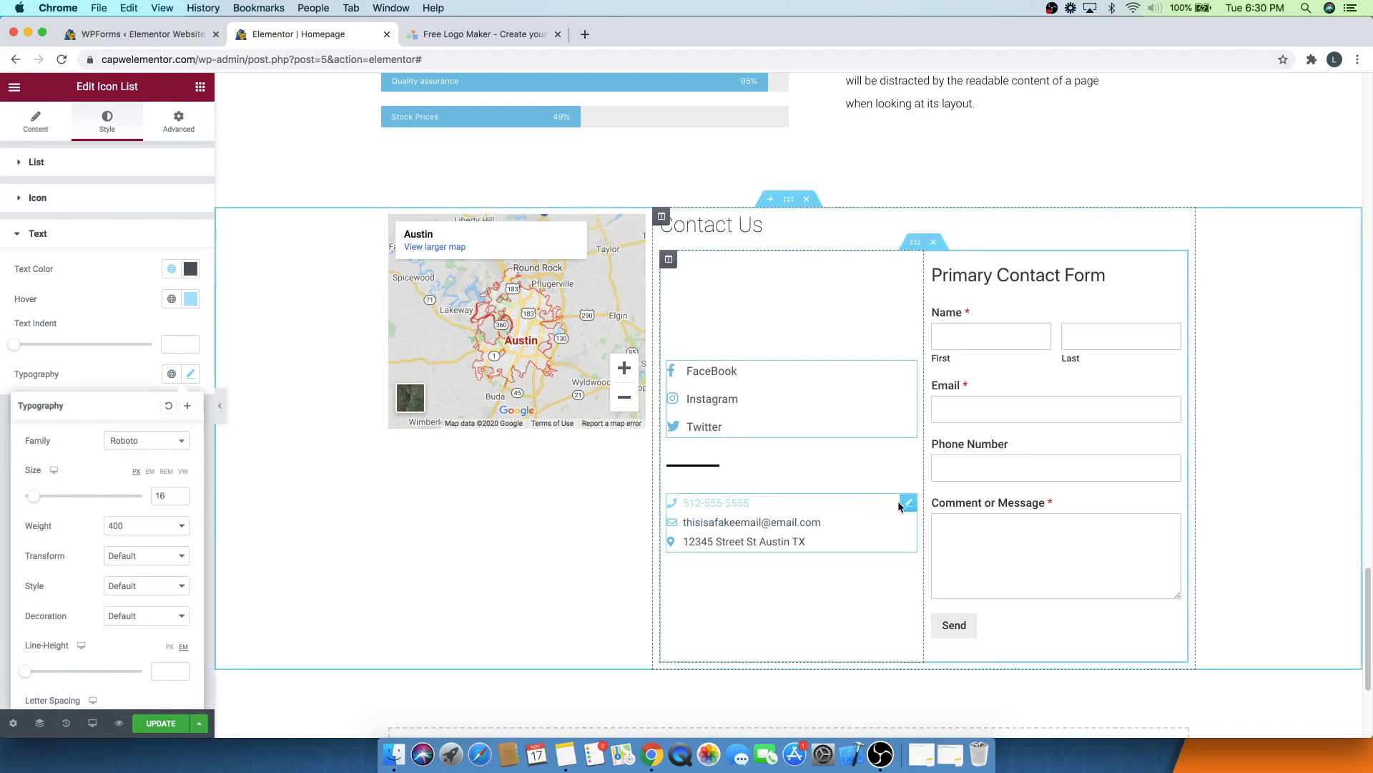
- Set the spacing between the contact details list items to 6
click(907, 503)
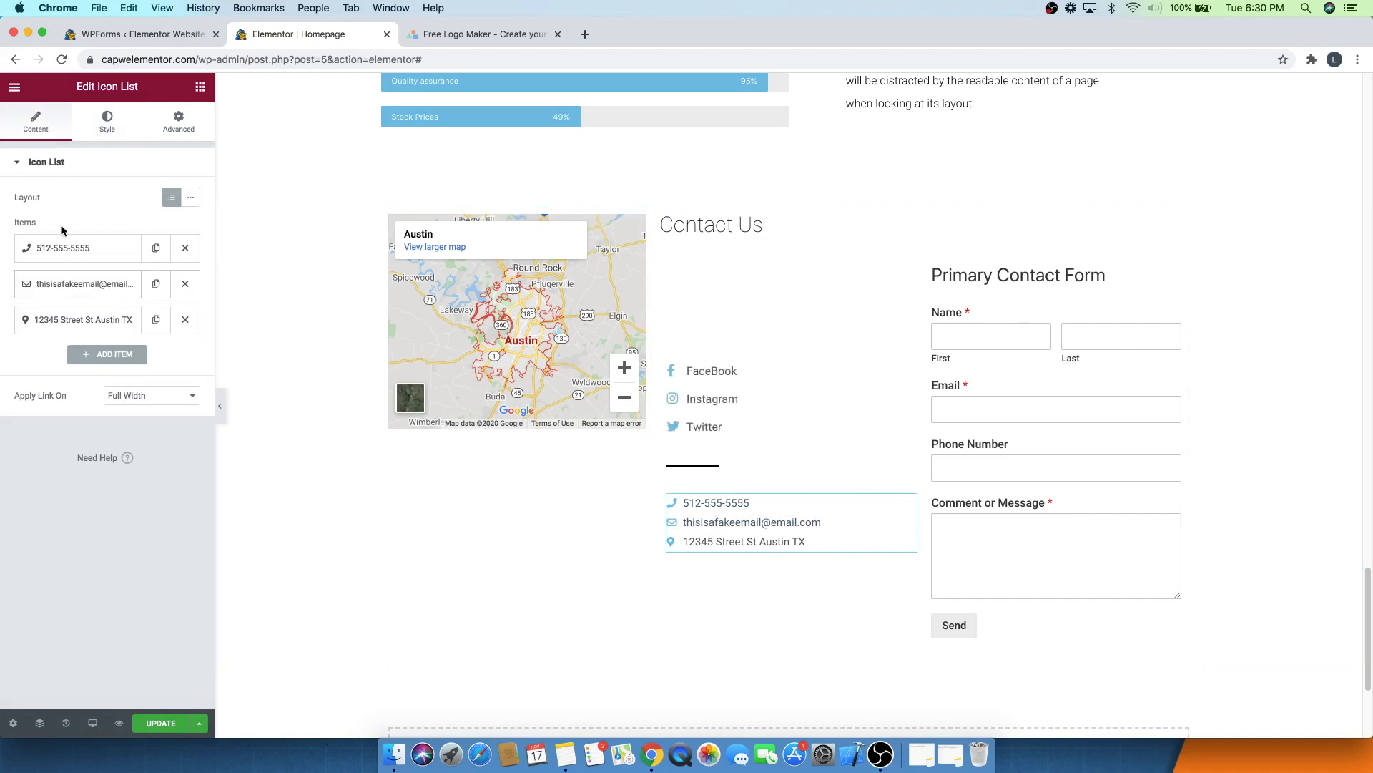
click(91, 130)
drag(16, 226, 30, 229)
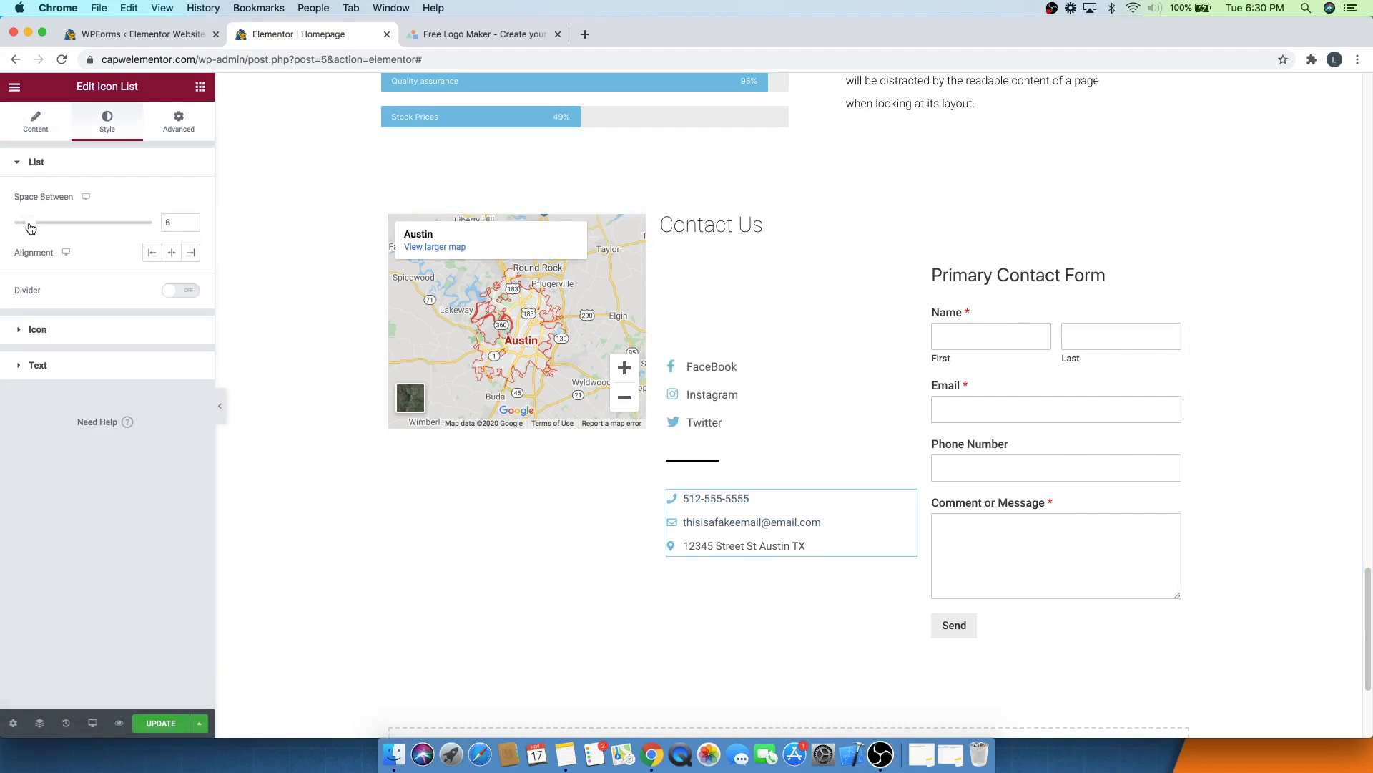
- Set the contact details' icon size to 17 and their text size to 16 px
click(33, 331)
drag(27, 319, 32, 322)
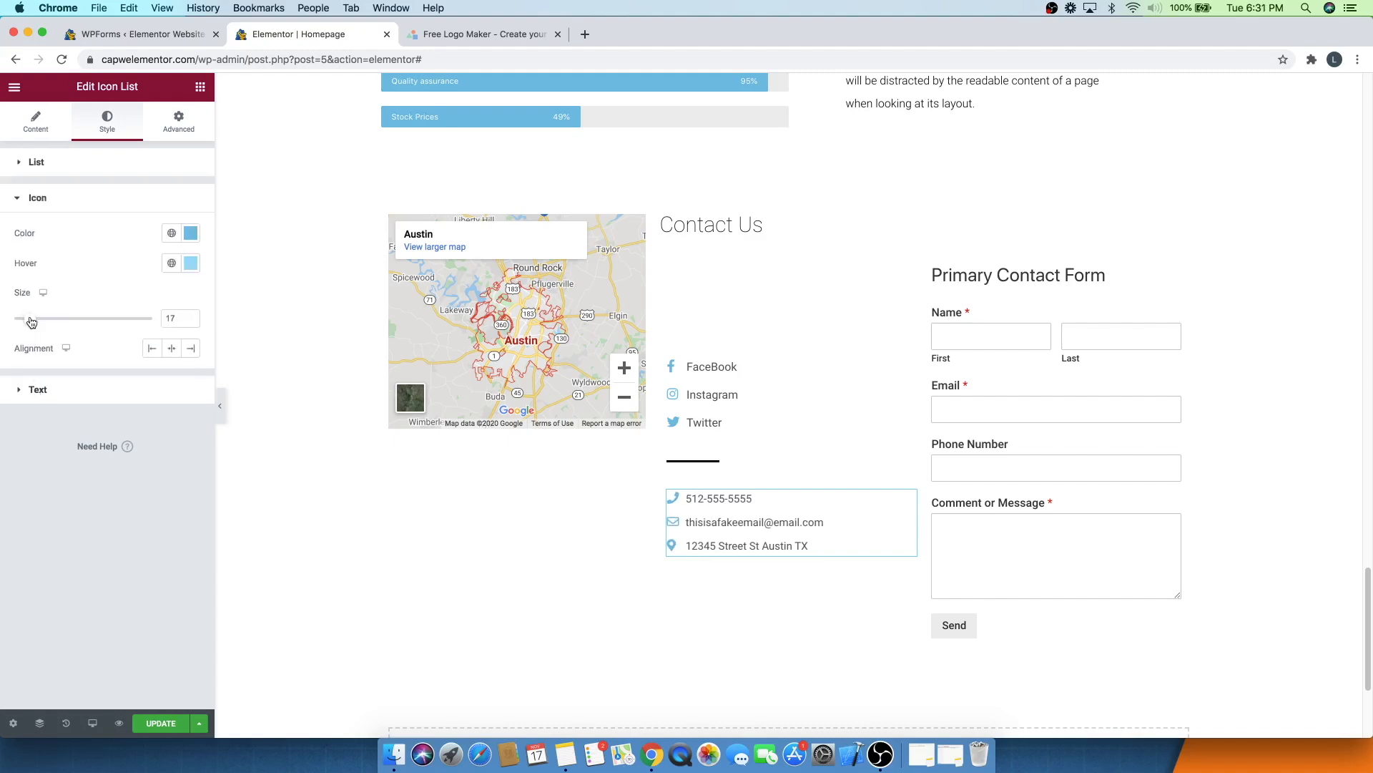
click(40, 389)
click(176, 340)
click(191, 373)
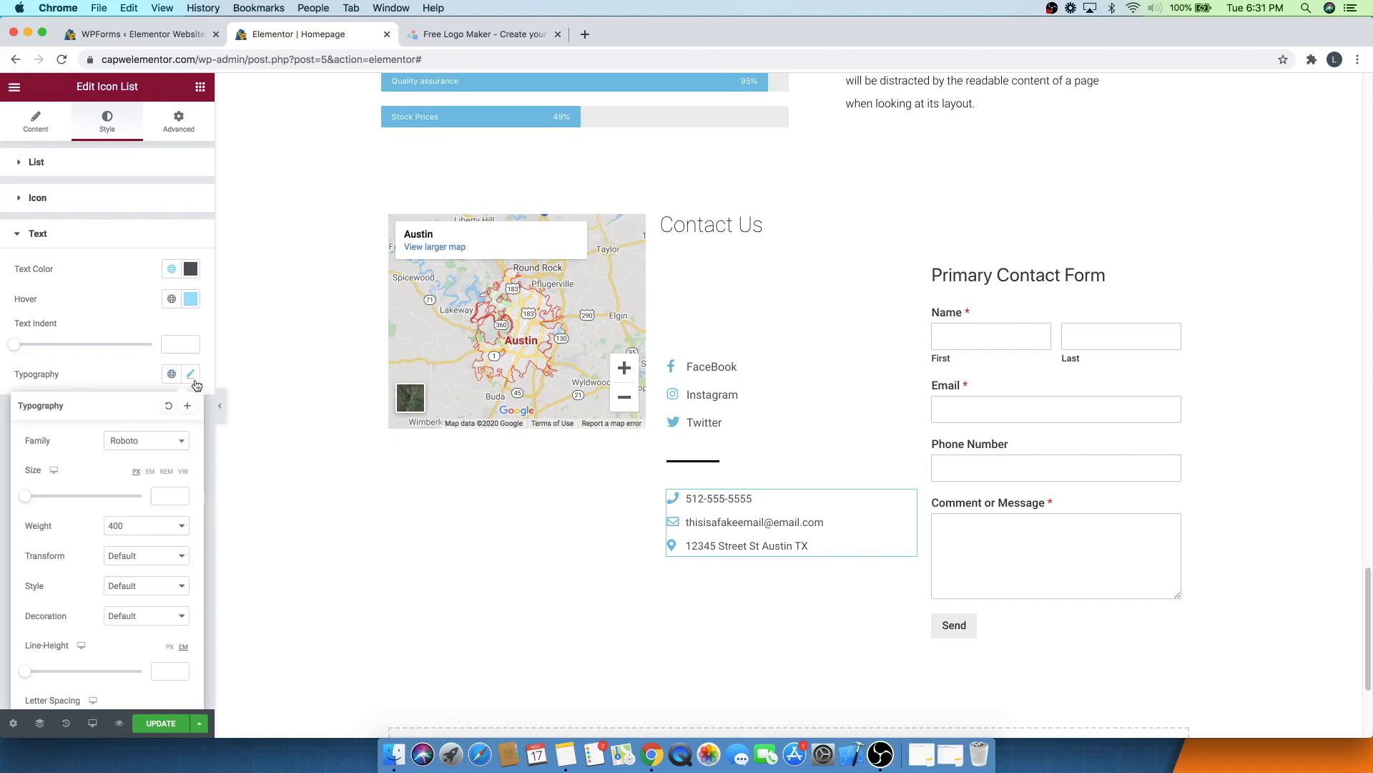
click(165, 495)
text(1)
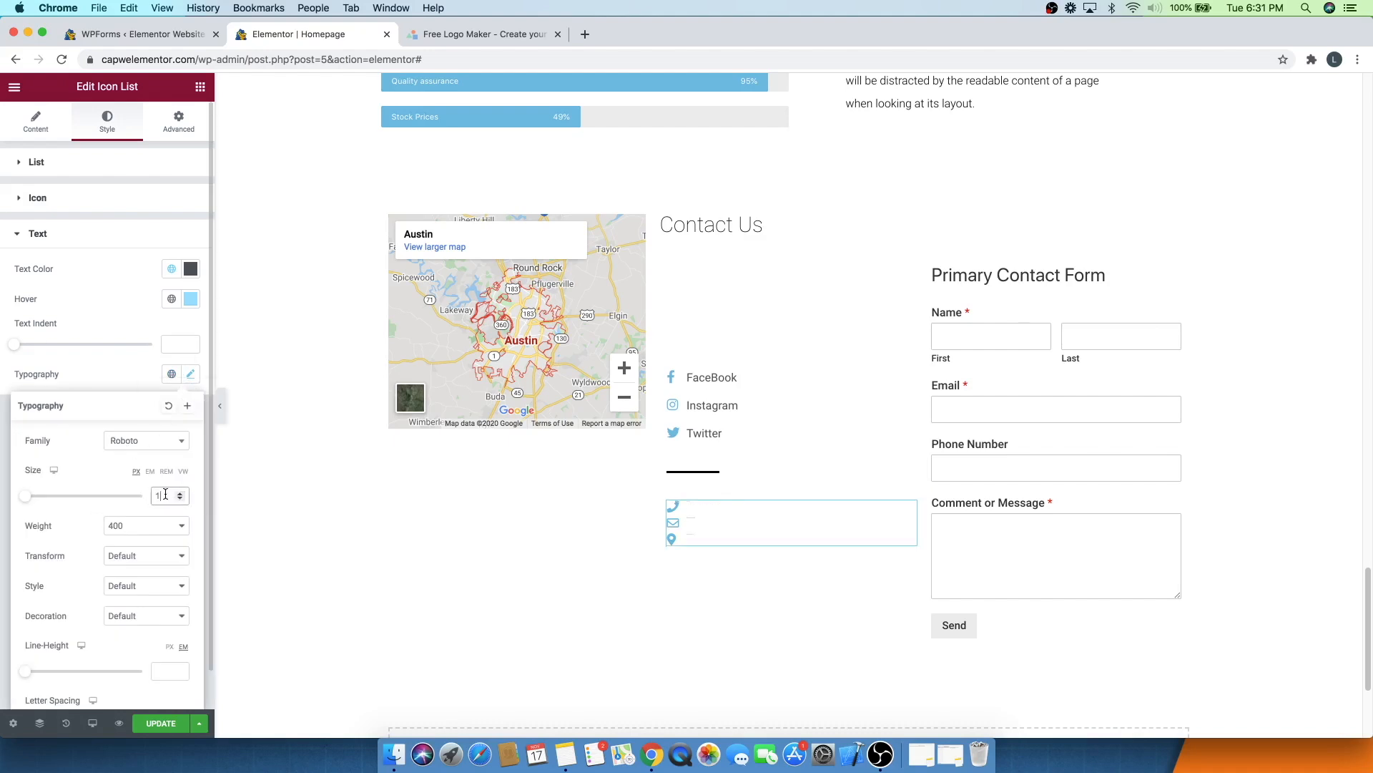
text(6)
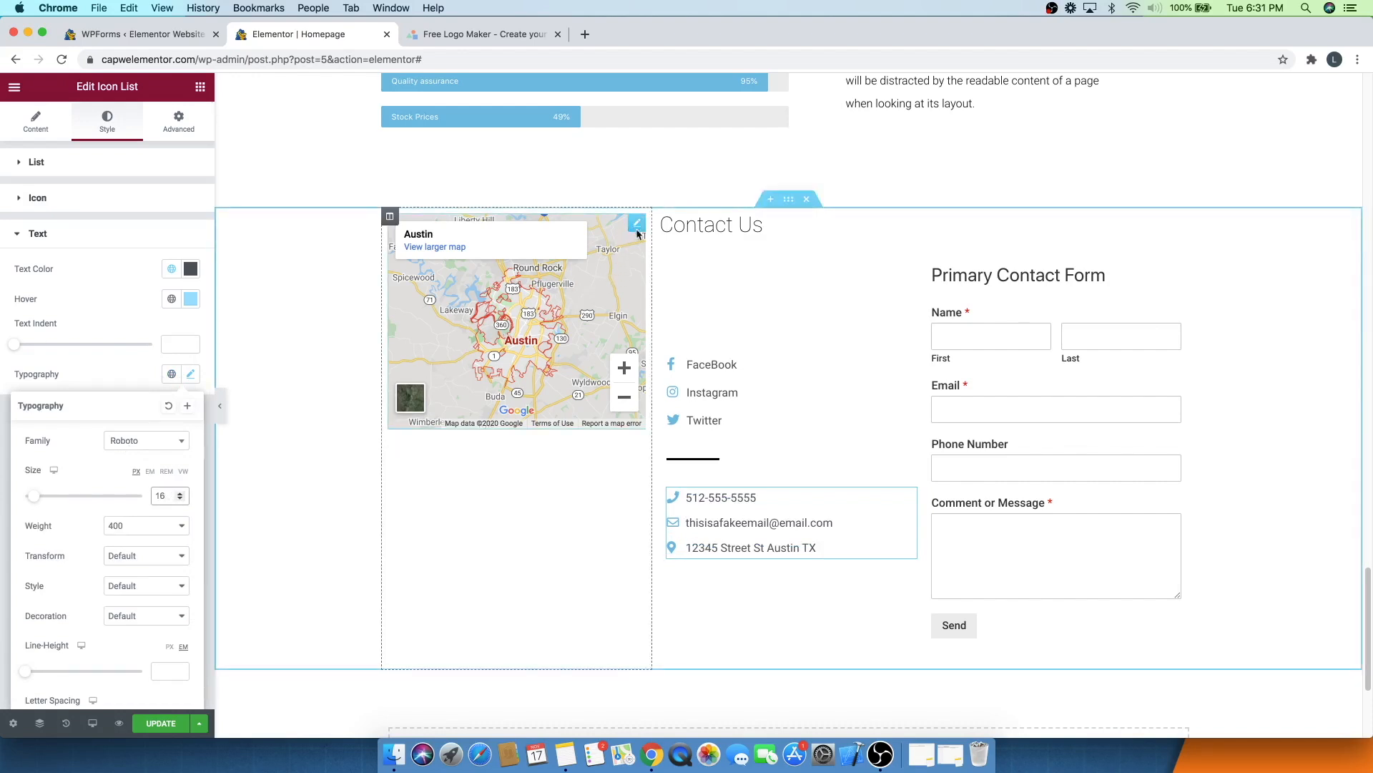
- Set the Google Map's height to about 339
click(638, 229)
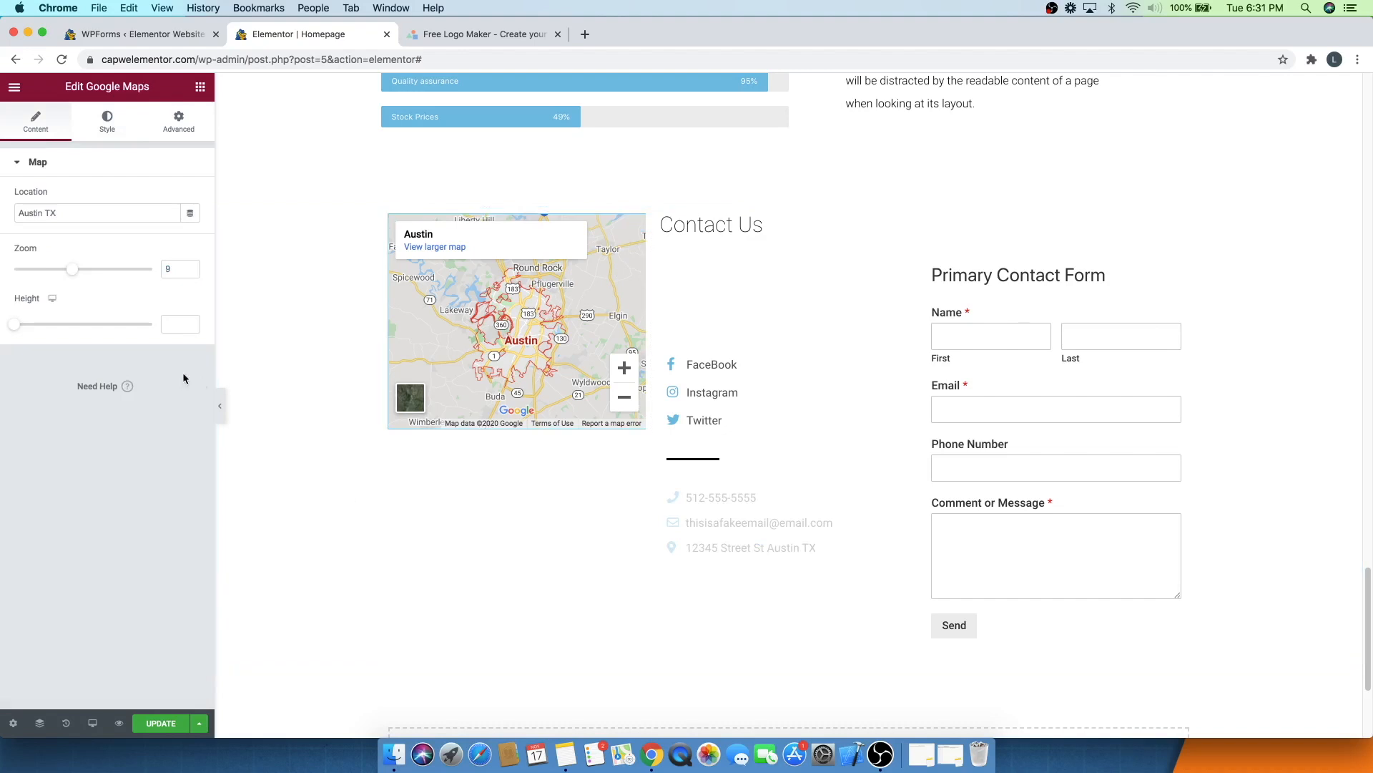
drag(18, 326, 68, 324)
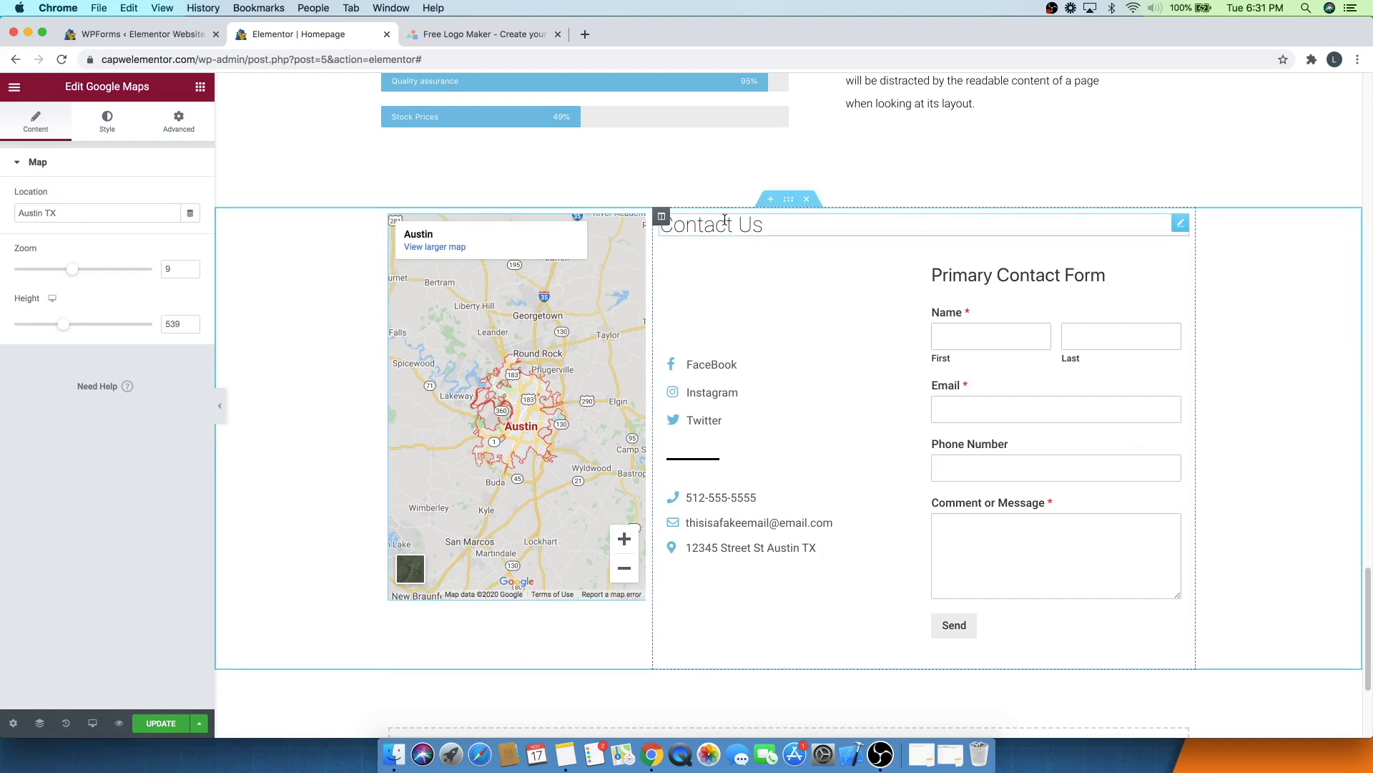
- Move the Contact Us heading into the map column above the map
drag(1180, 224, 464, 215)
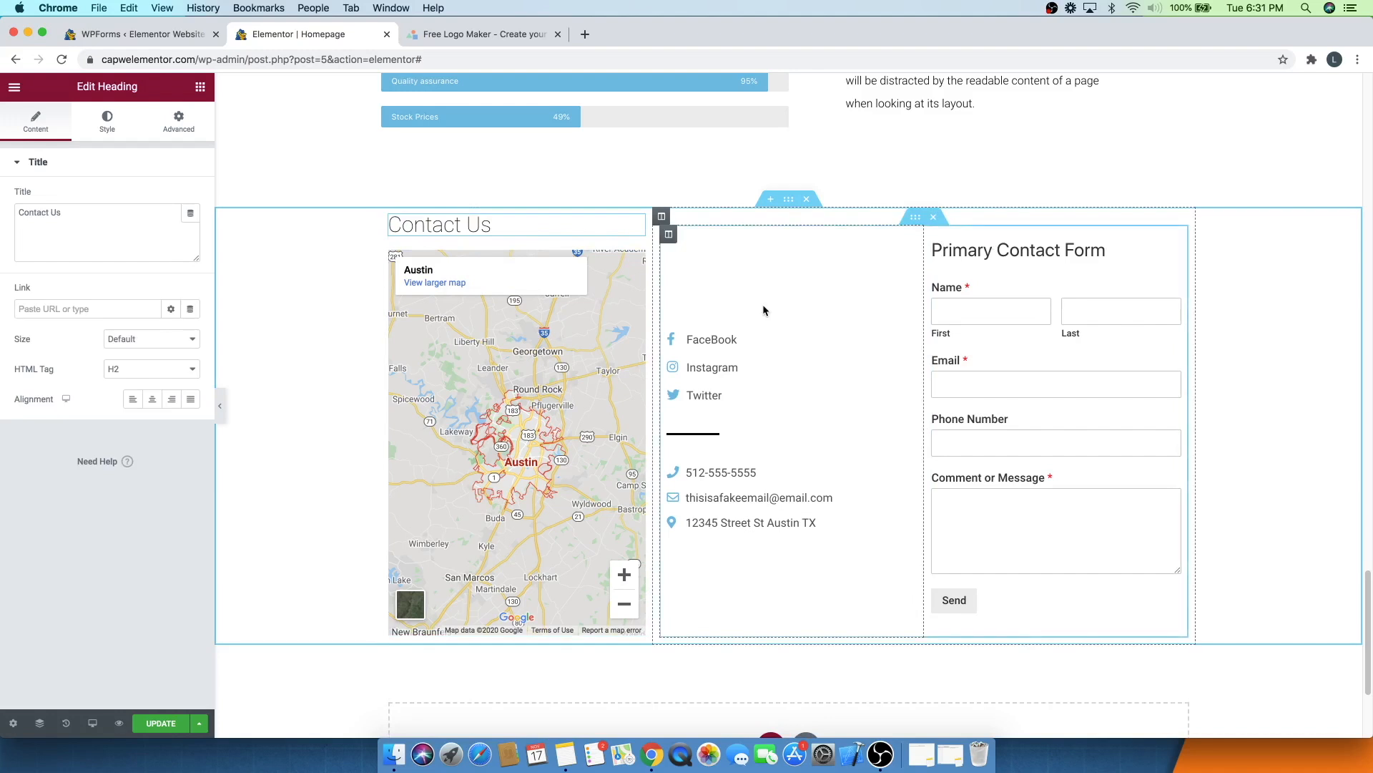
- Unlink the contact column's margins and set its top margin to 43 px
click(668, 235)
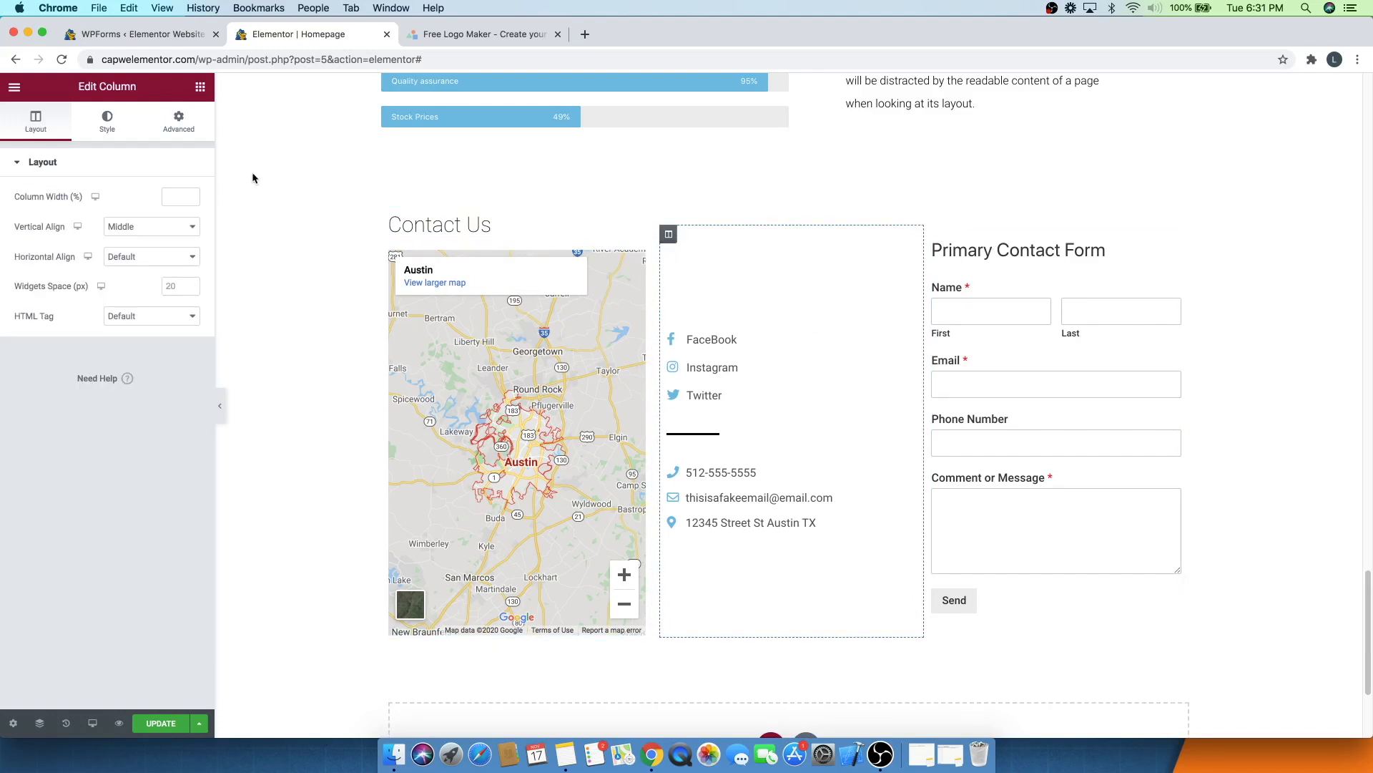
click(172, 128)
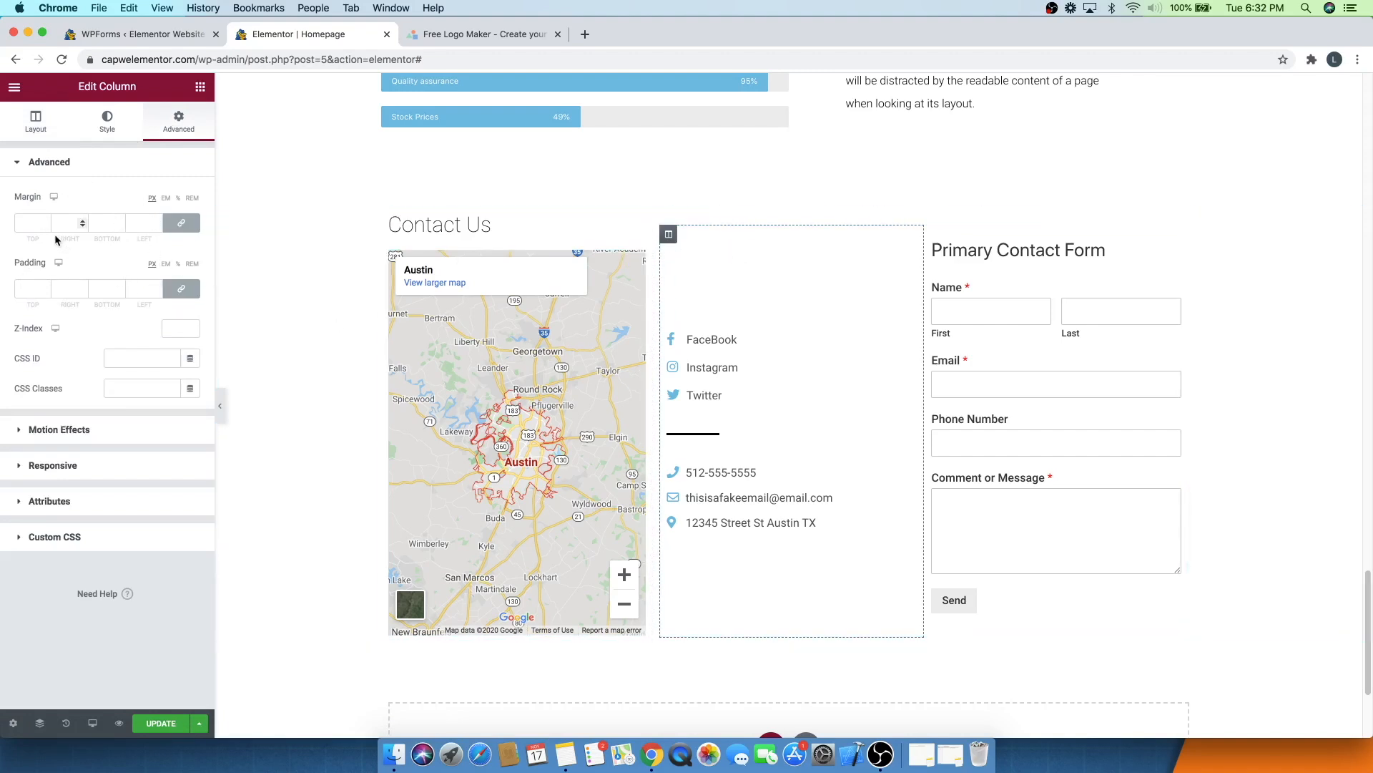
click(181, 222)
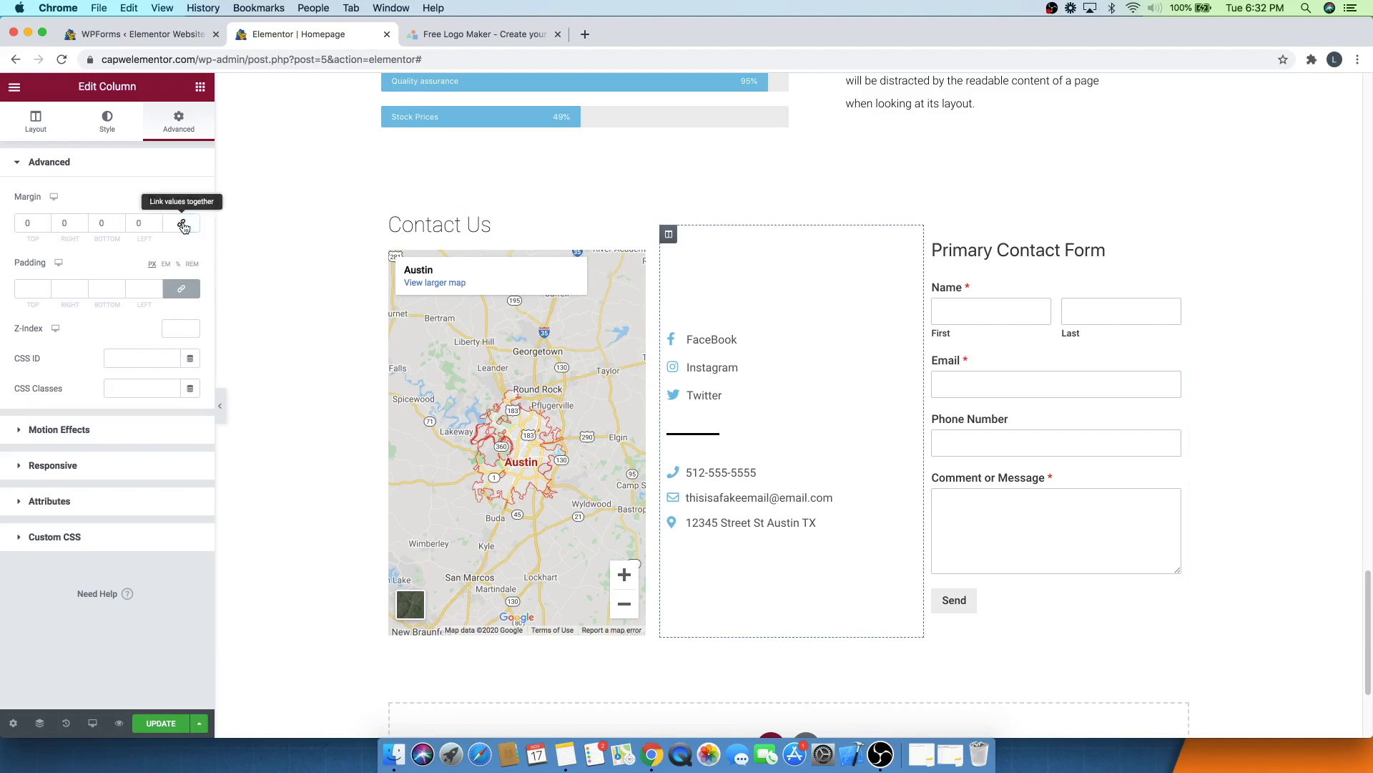
click(44, 221)
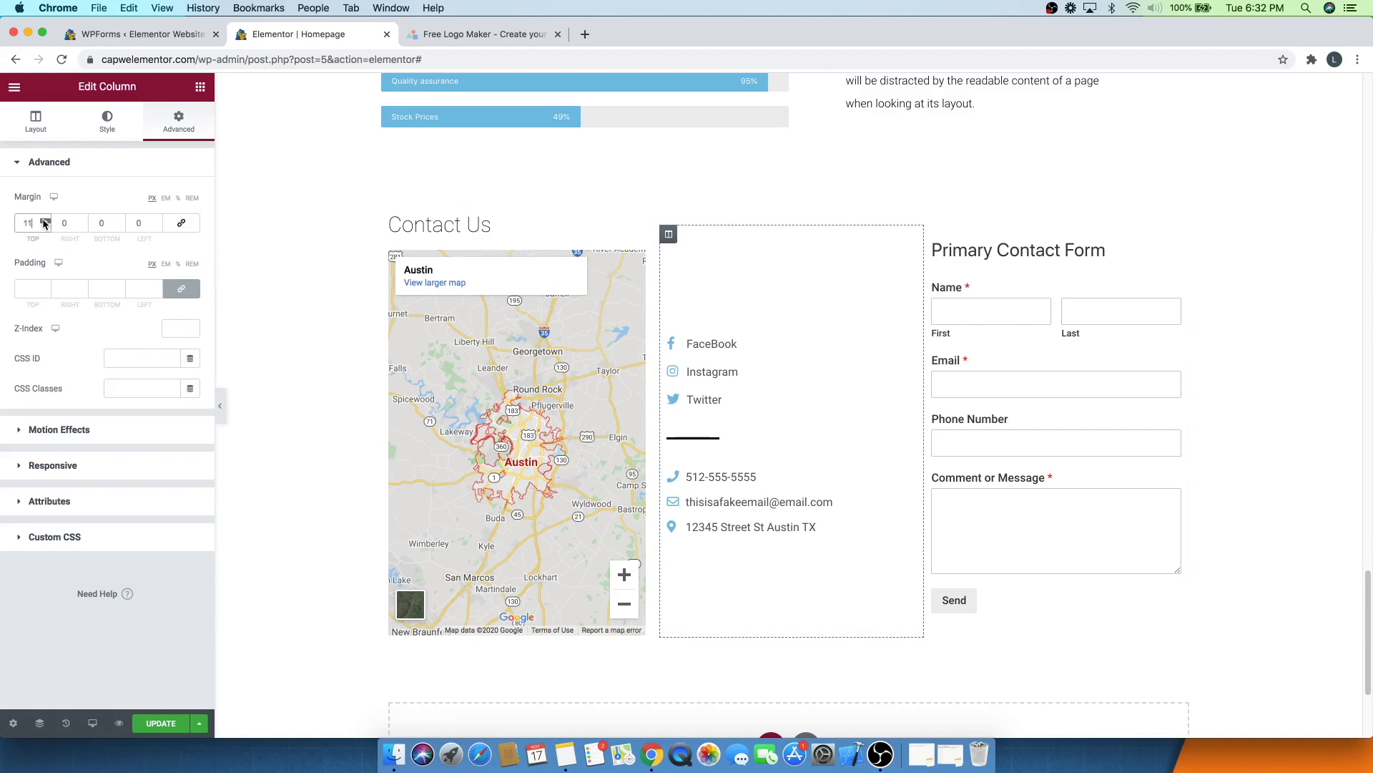
drag(43, 222, 44, 222)
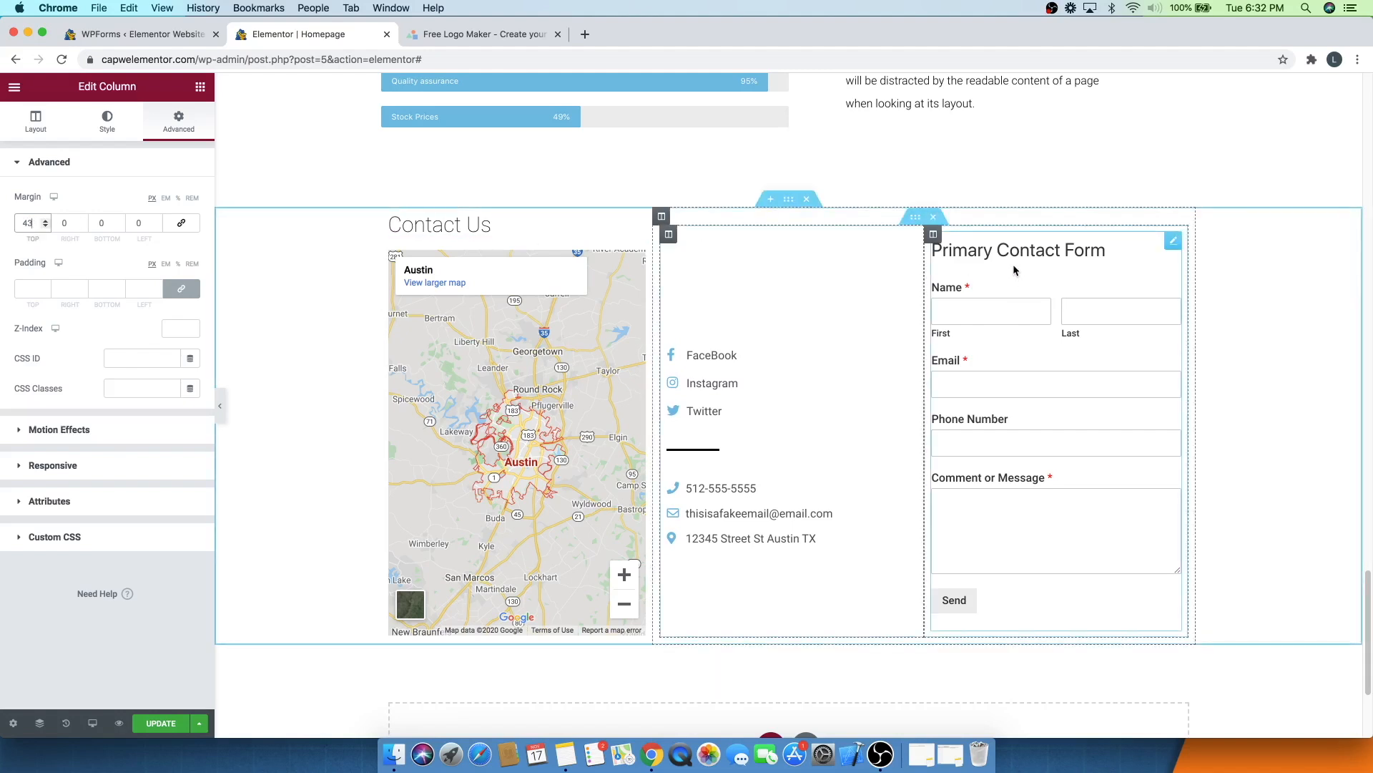
- Unlink the form column's margins and set its top margin to 28 px
click(933, 234)
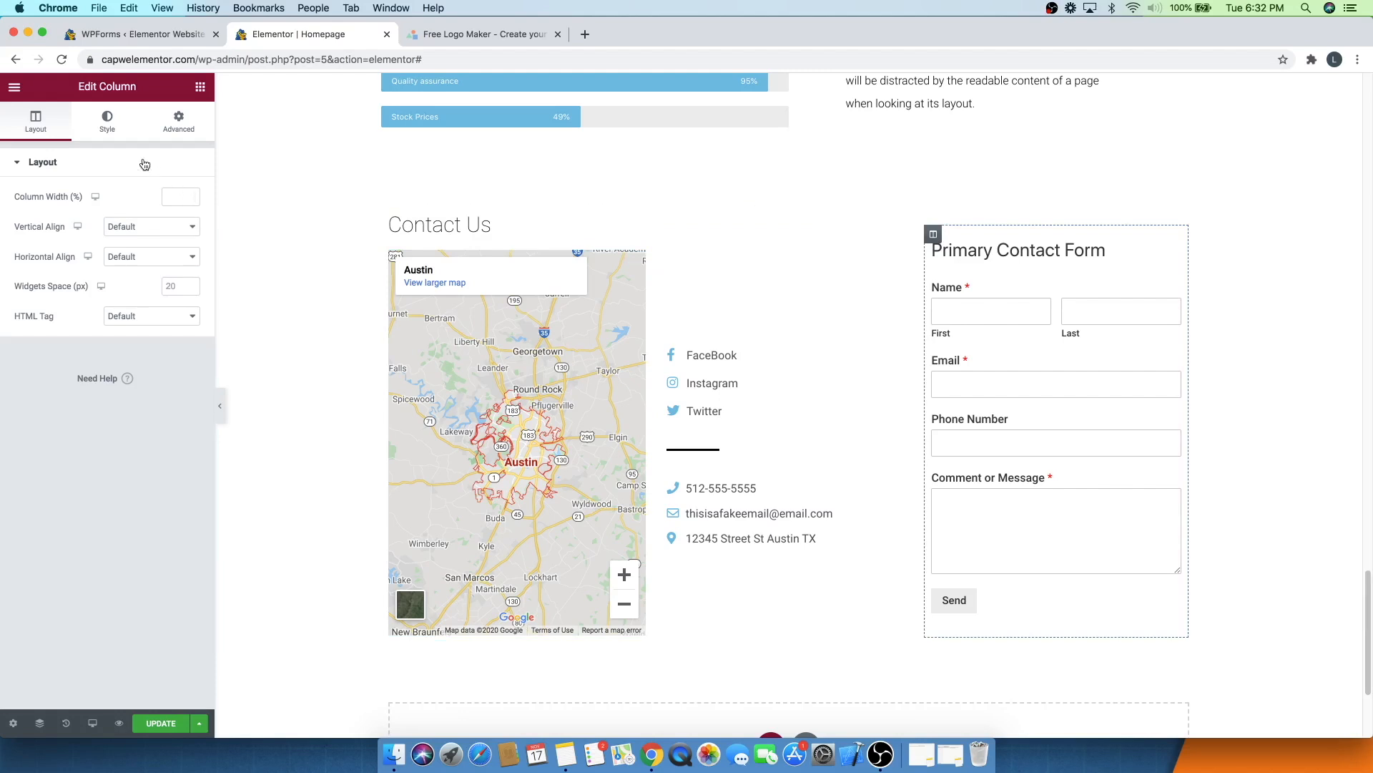
click(178, 122)
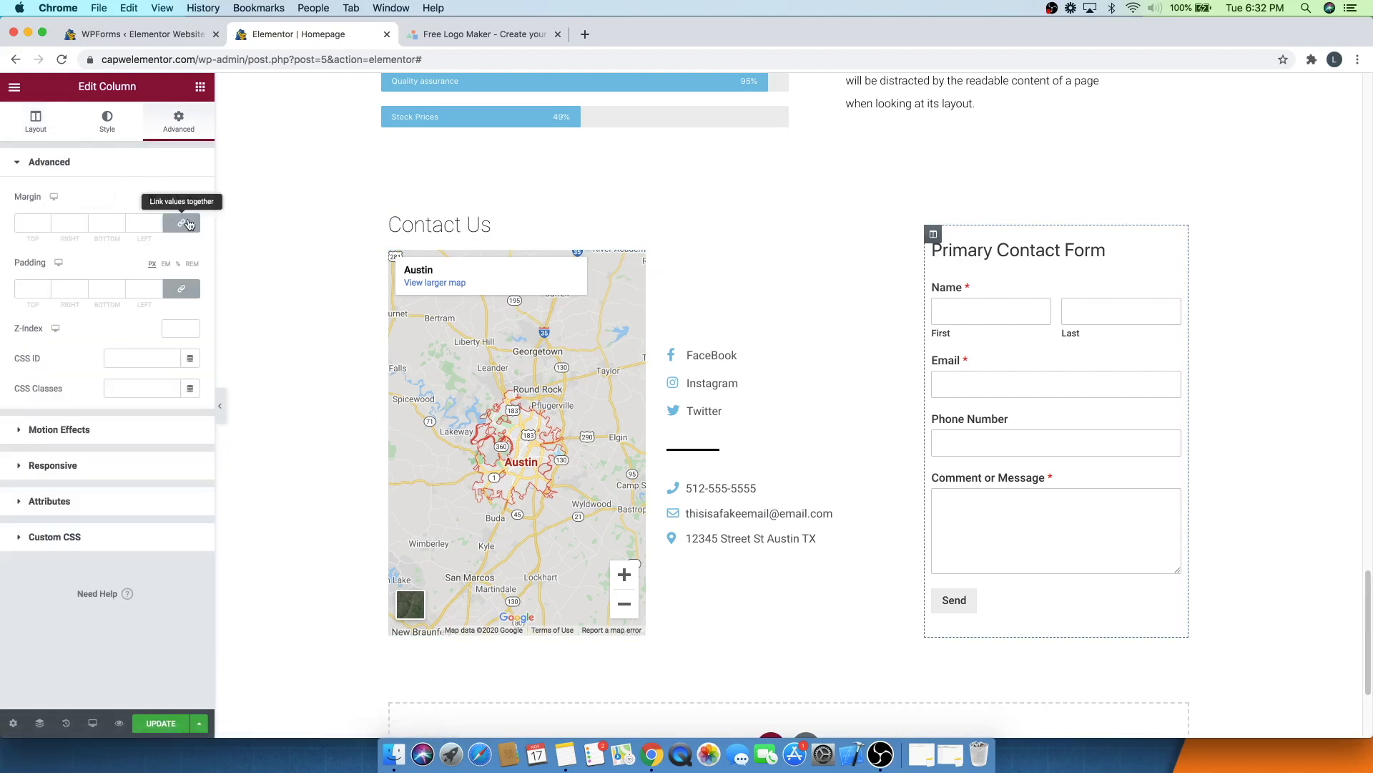
click(46, 220)
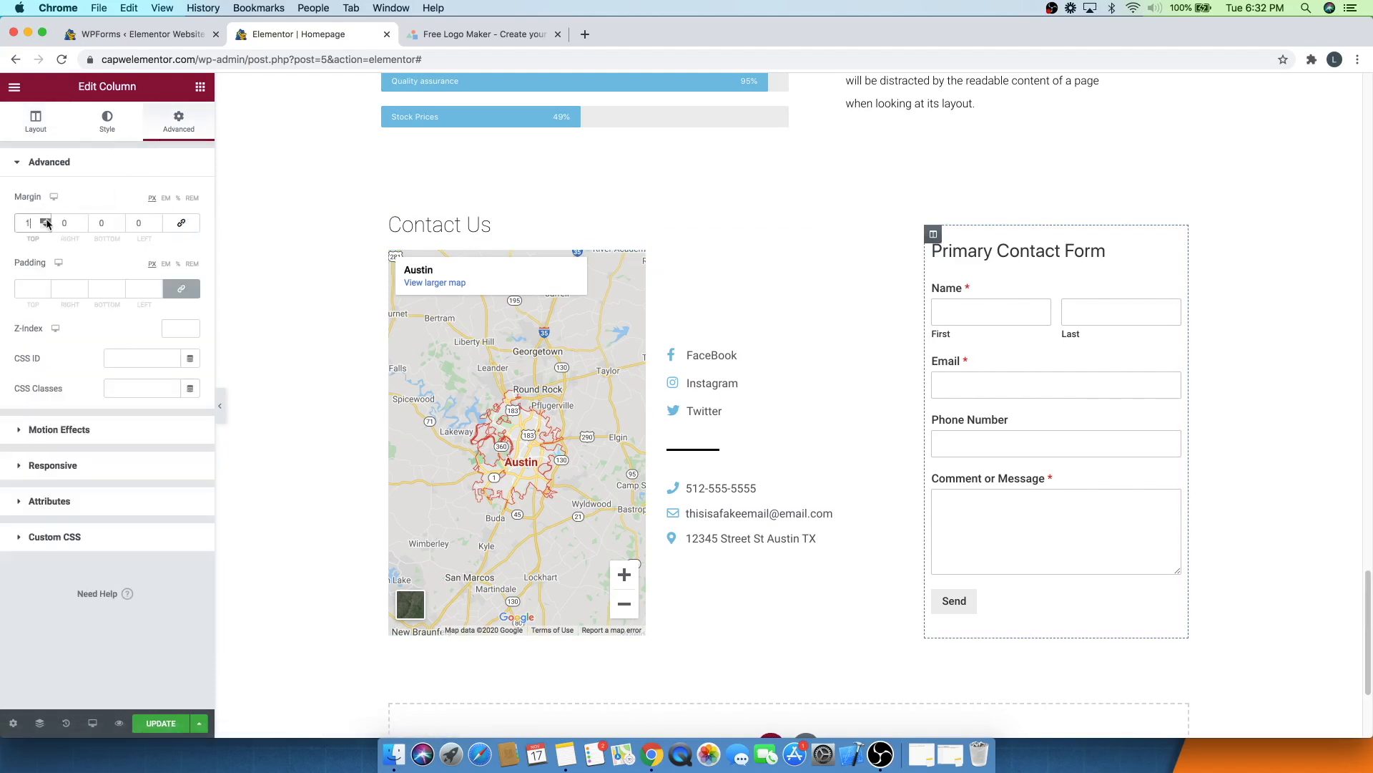
drag(46, 222, 45, 222)
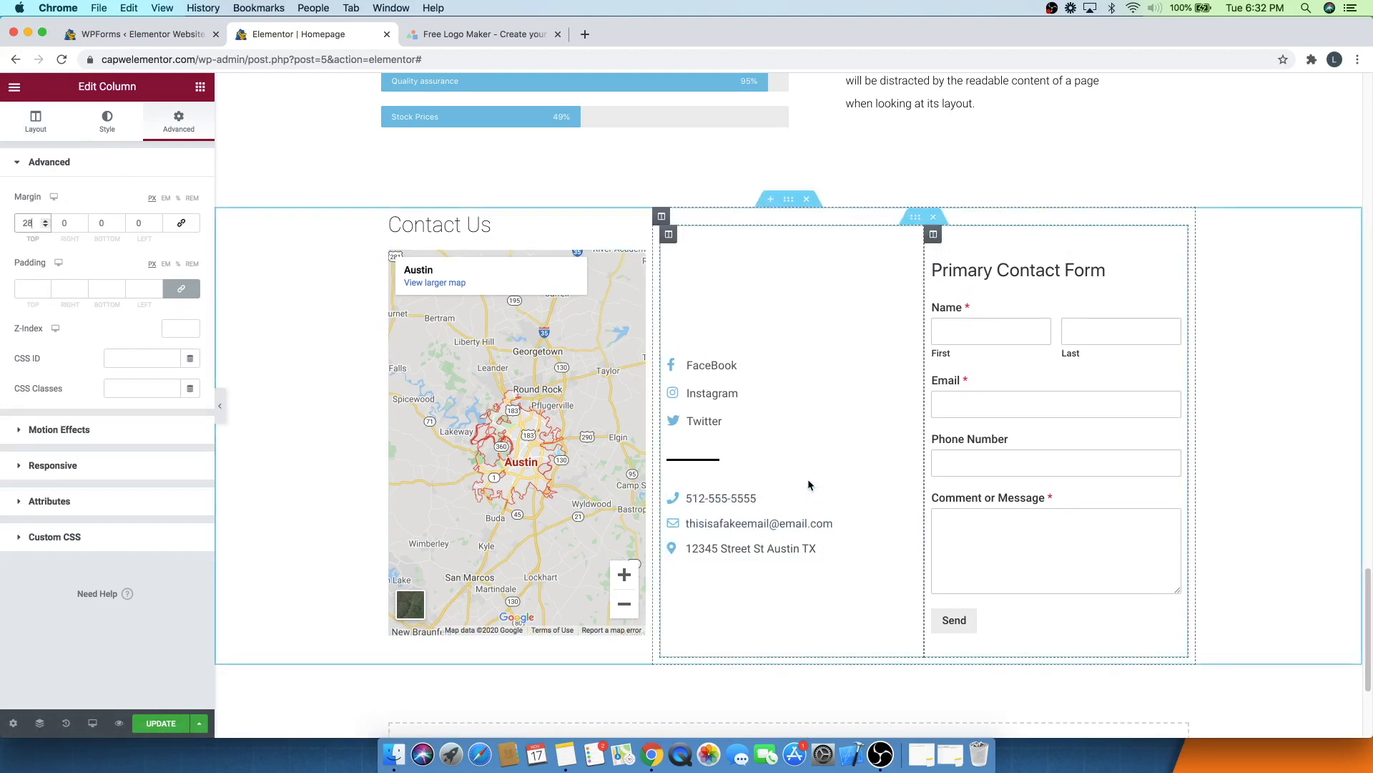
- Reduce the contact column's top margin
click(667, 236)
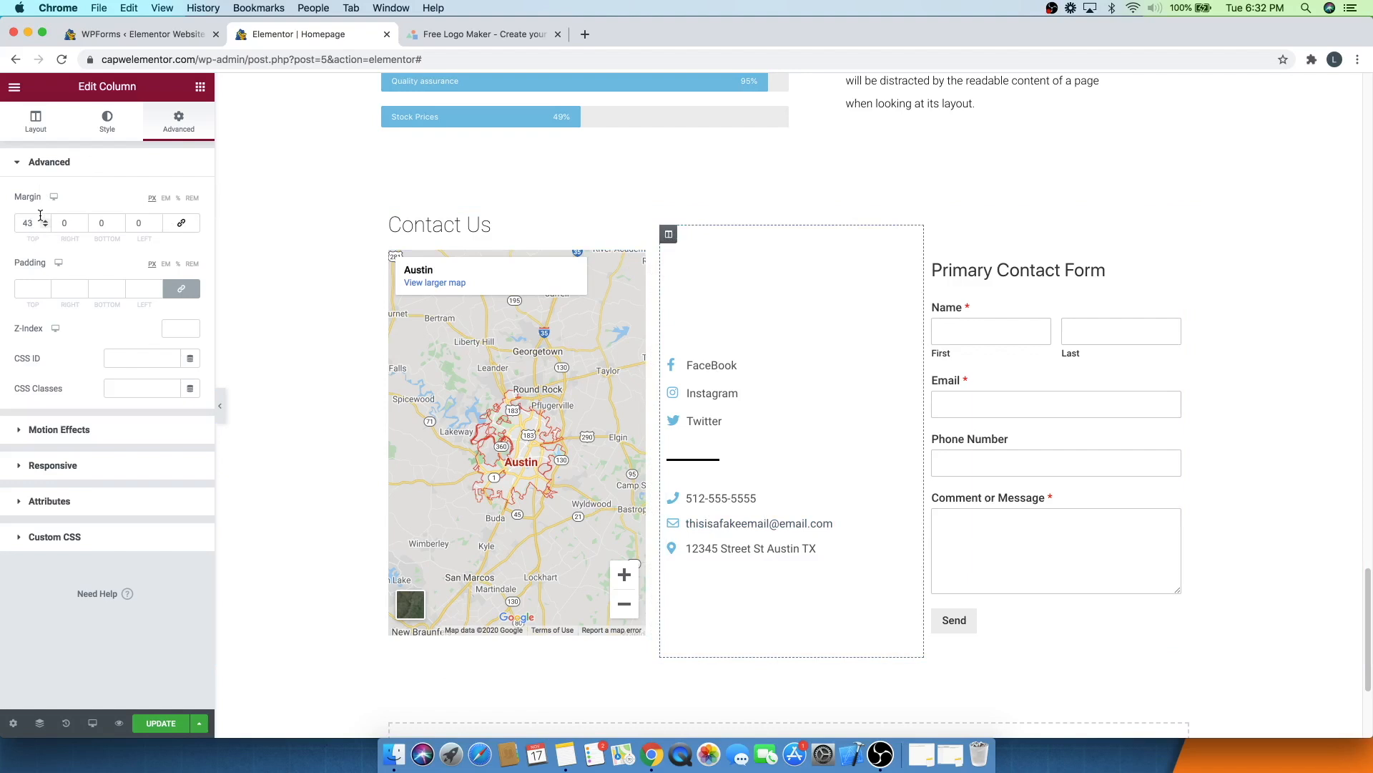
drag(46, 228, 45, 228)
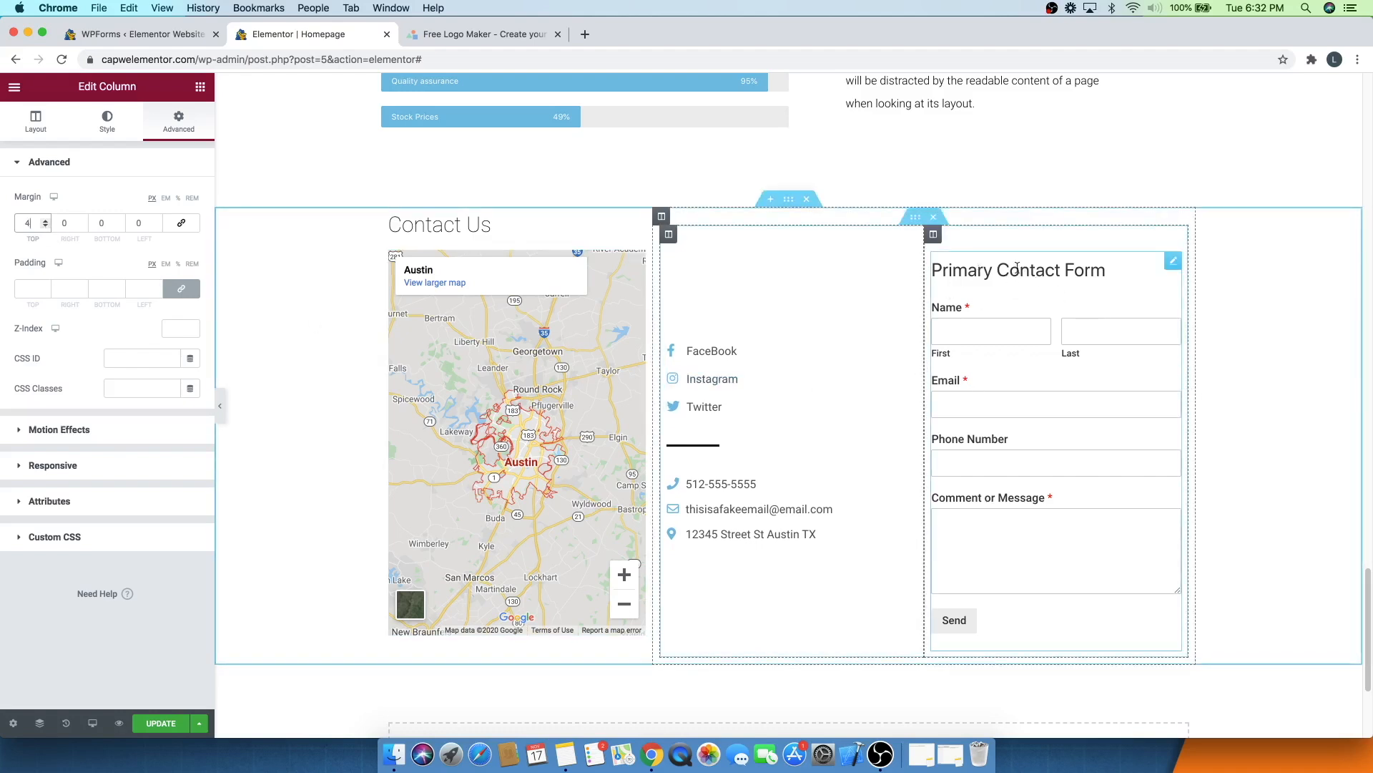
- Hide the form title in the WPForms widget
click(1169, 264)
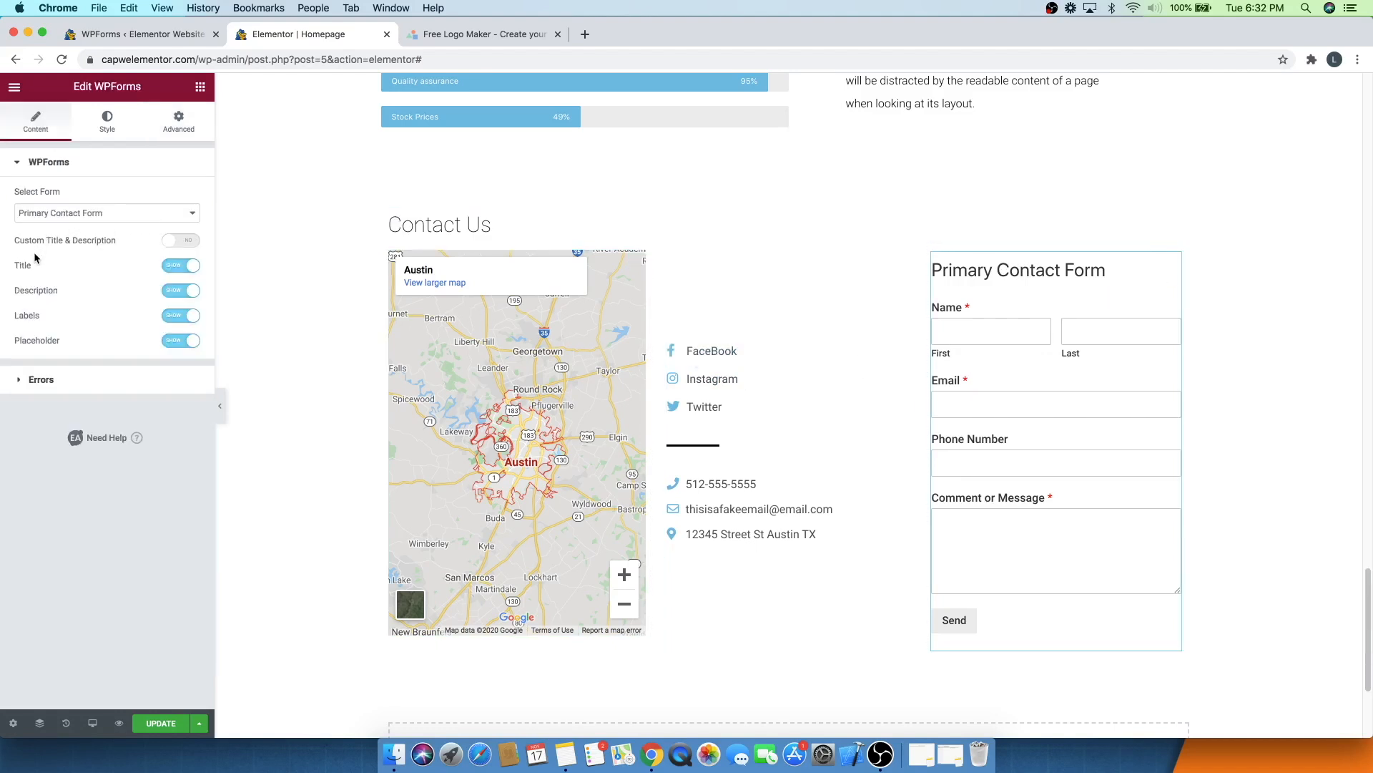
click(184, 267)
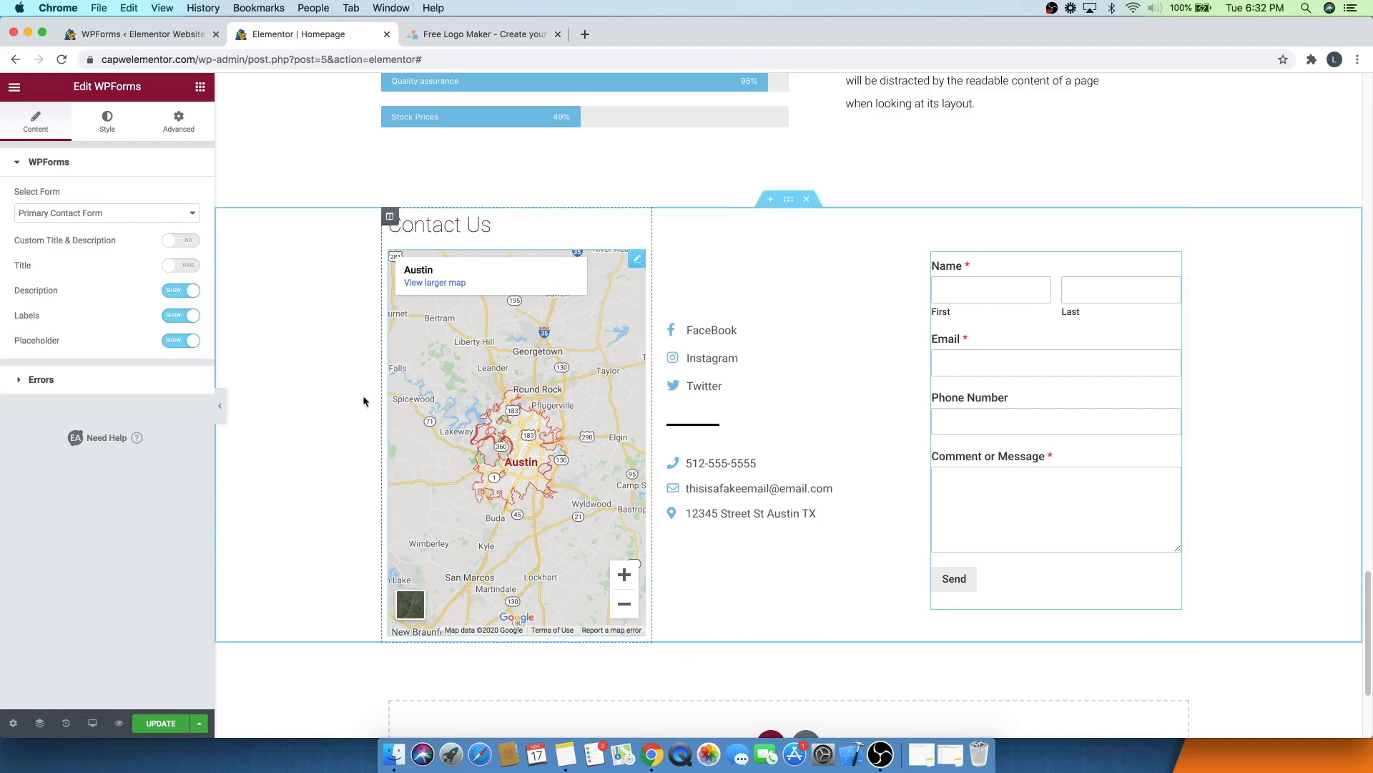
- Update the page and return to the WPForms Forms Overview tab
click(155, 733)
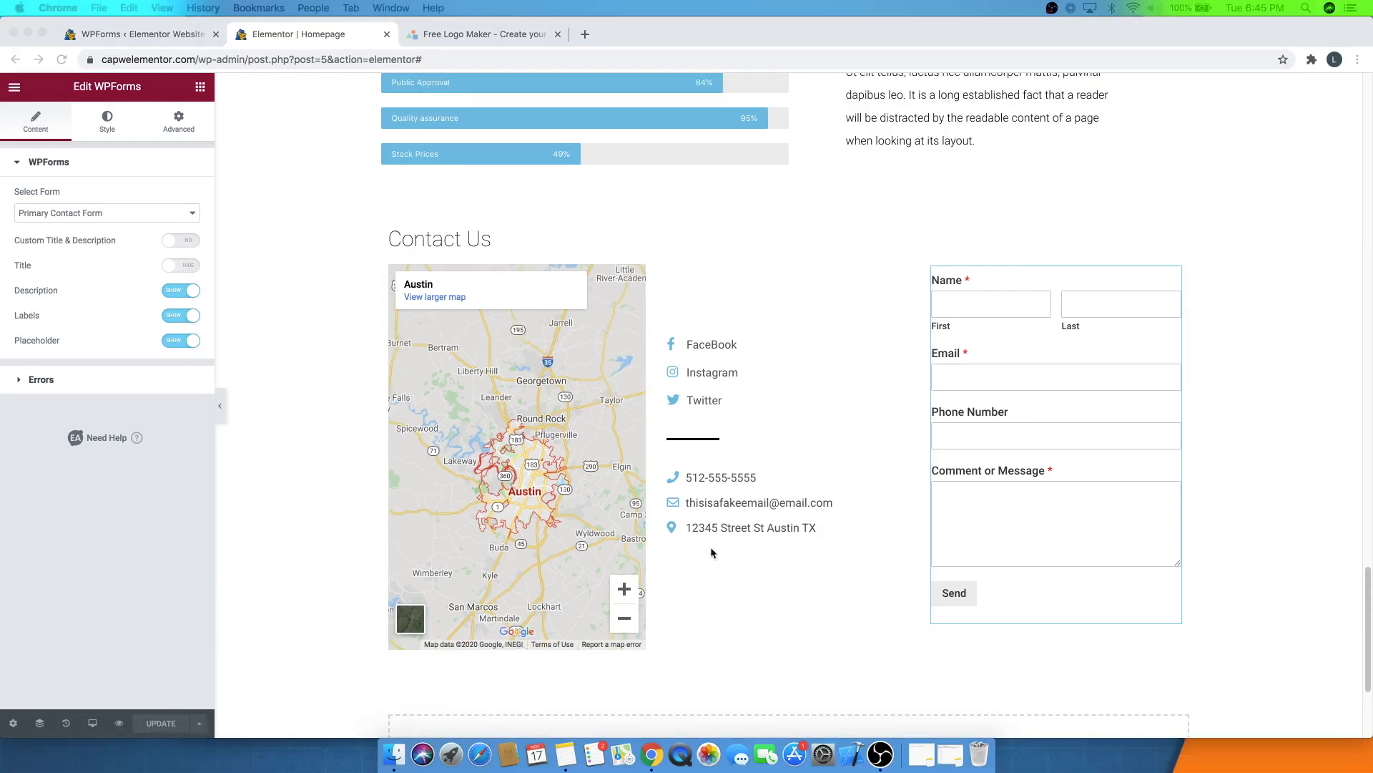
scroll(726, 548, up, 20)
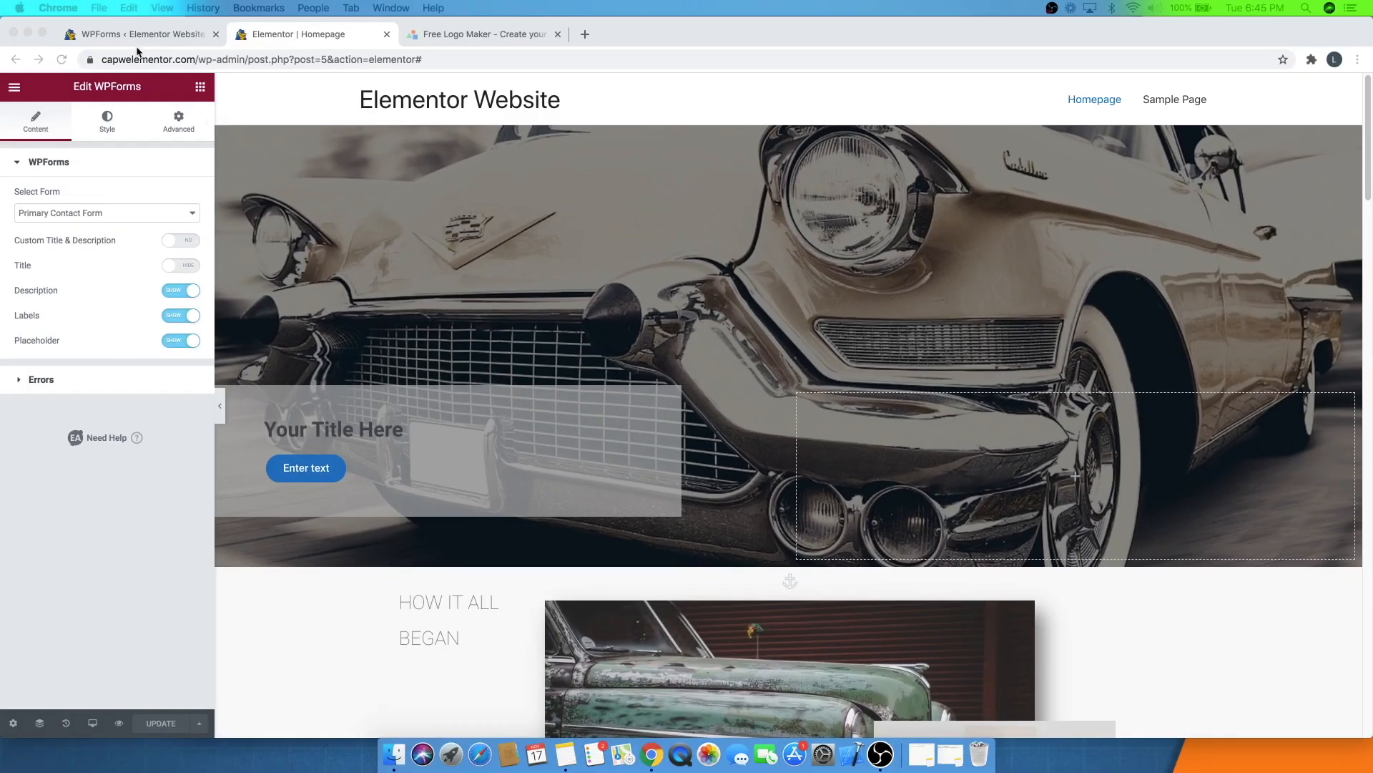
click(131, 40)
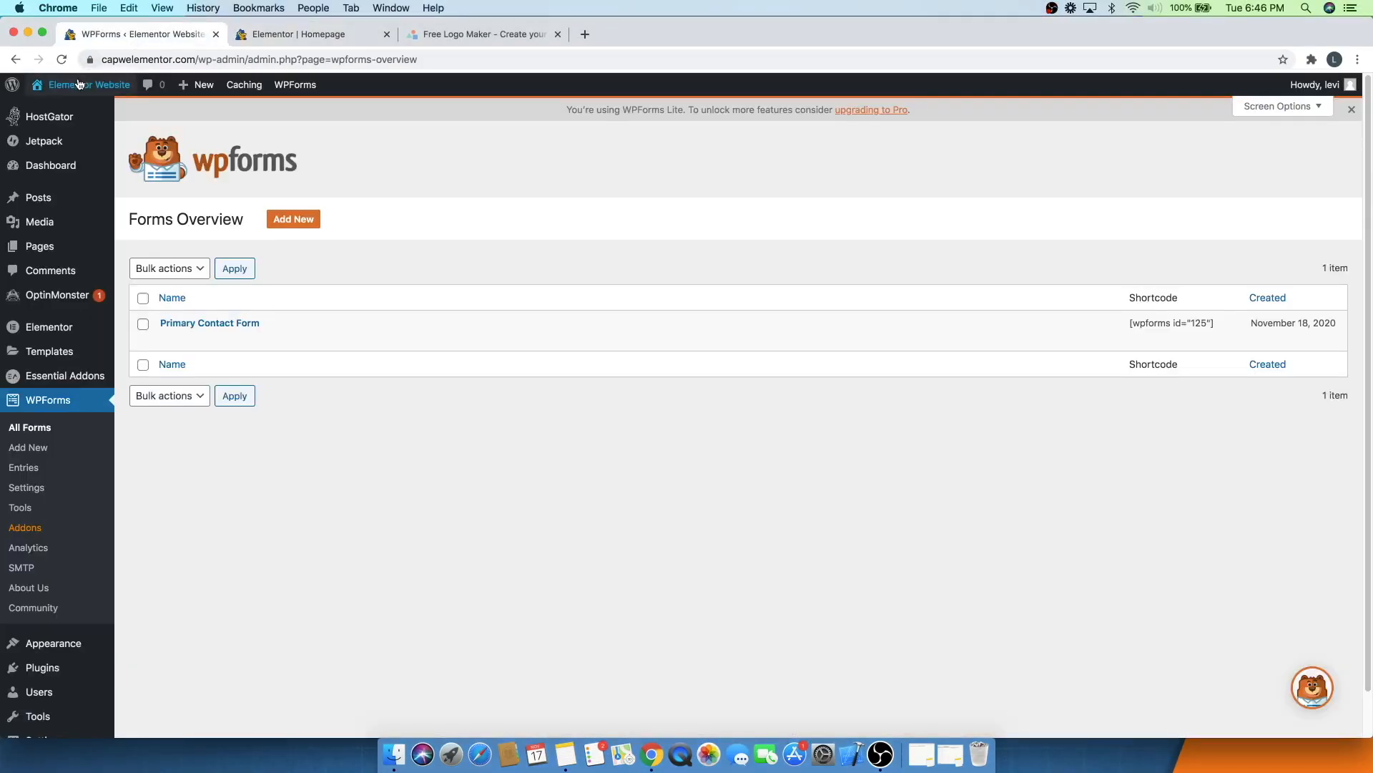
- Visit the live site and open the Customizer's Header Site Identity settings
mouse_move(78, 85)
super+click(60, 112)
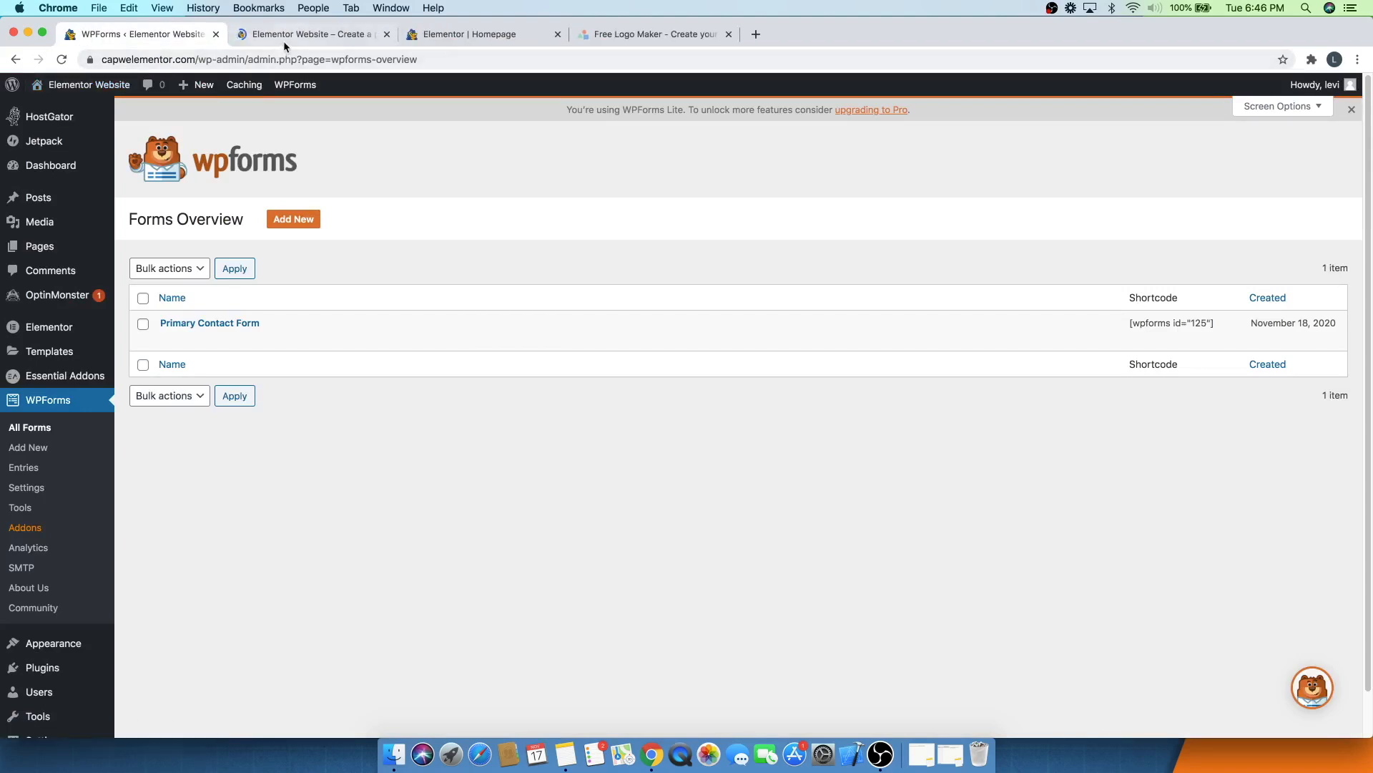
click(285, 40)
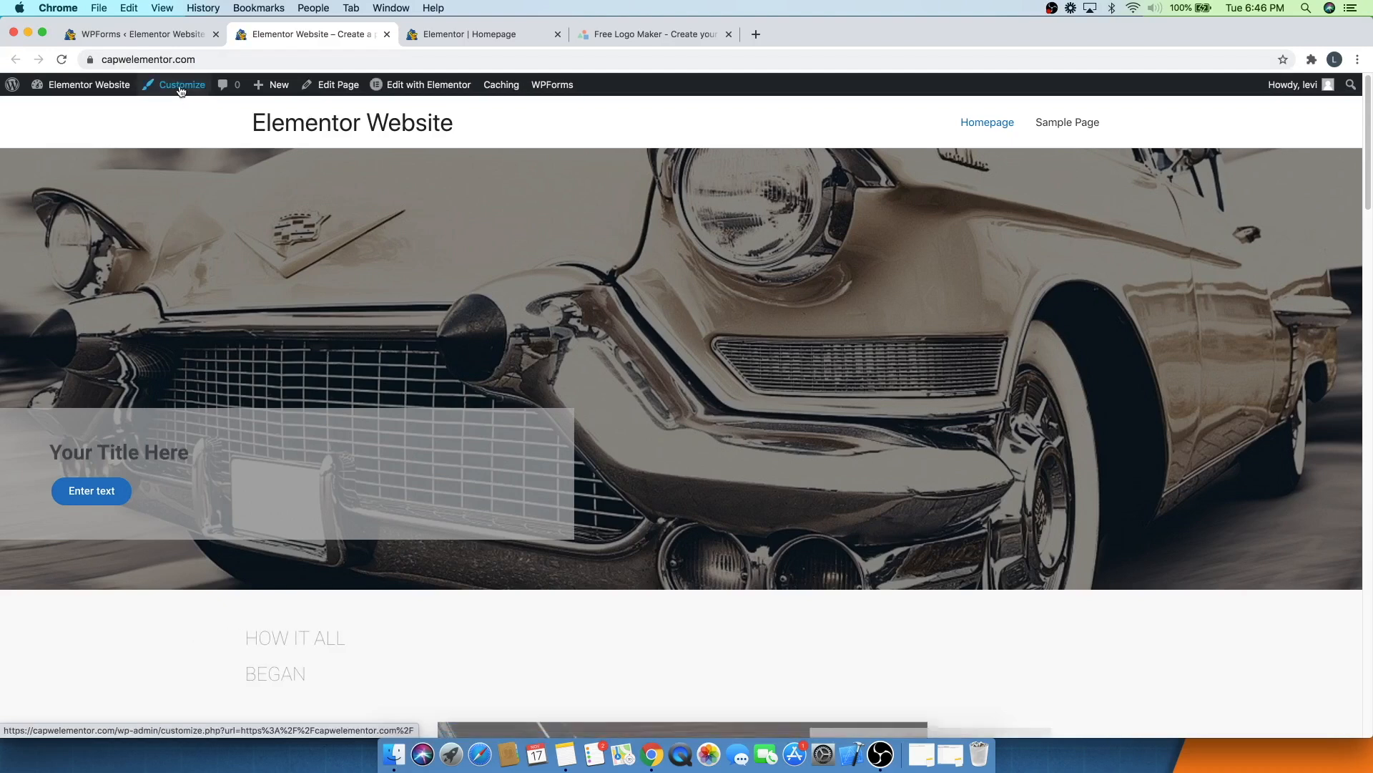
click(181, 87)
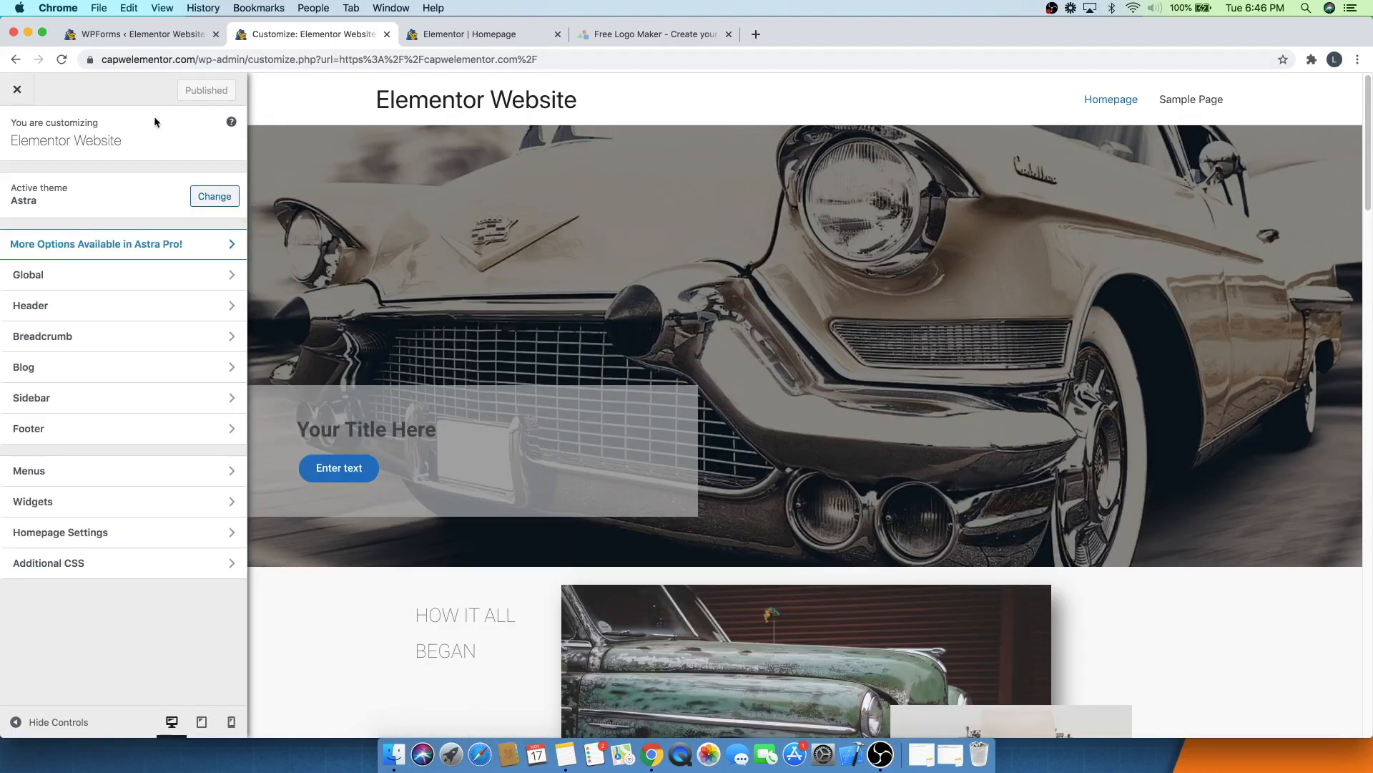
click(45, 307)
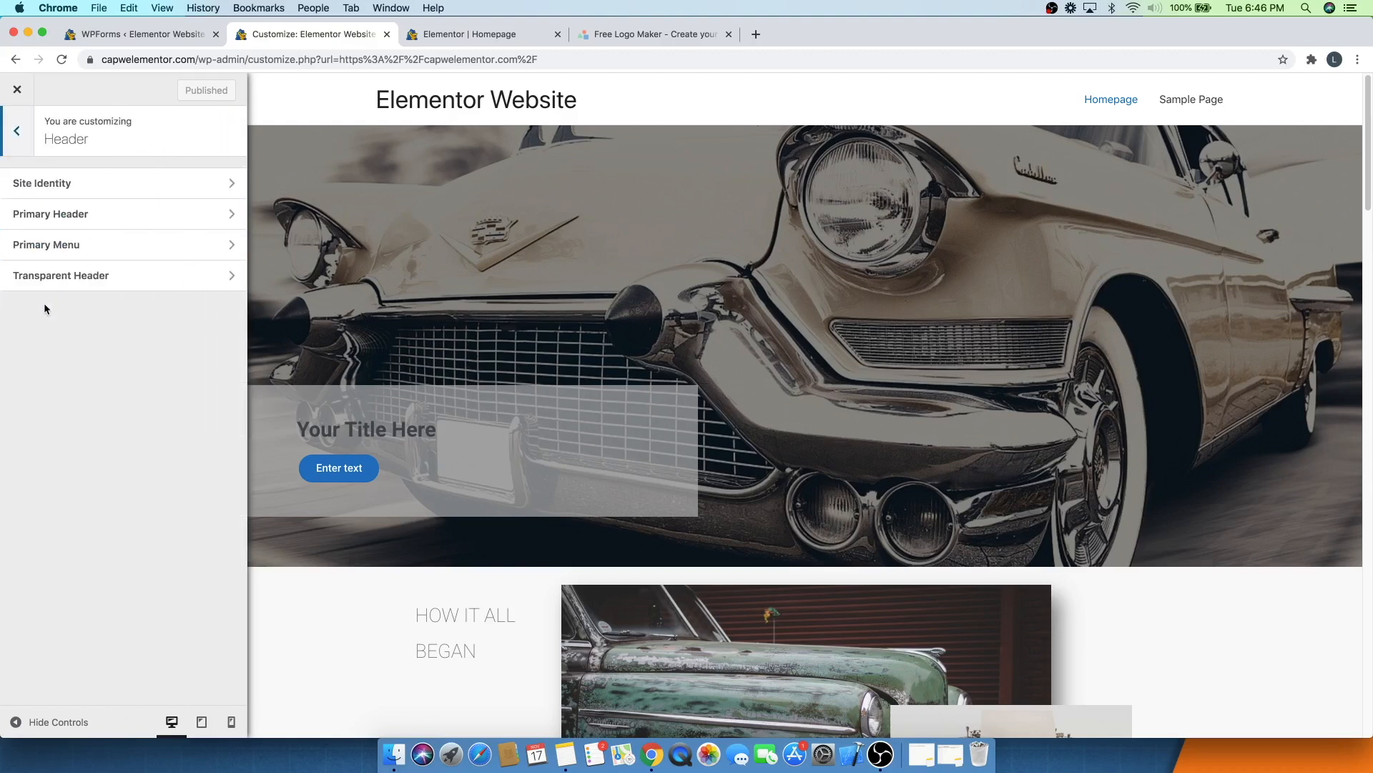
click(69, 185)
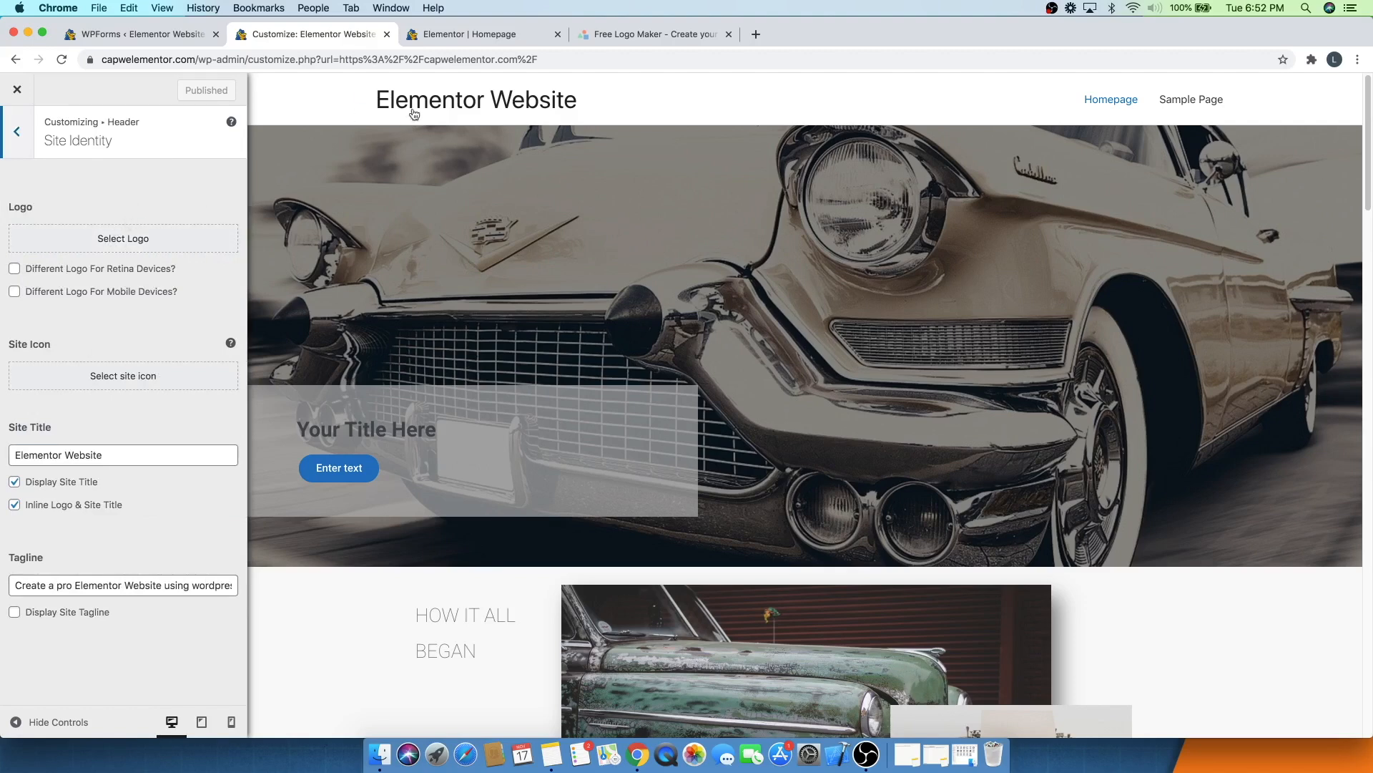
- Set the site logo to the CAPW Elementor image from the media library without trimming, and hide the site title
click(110, 244)
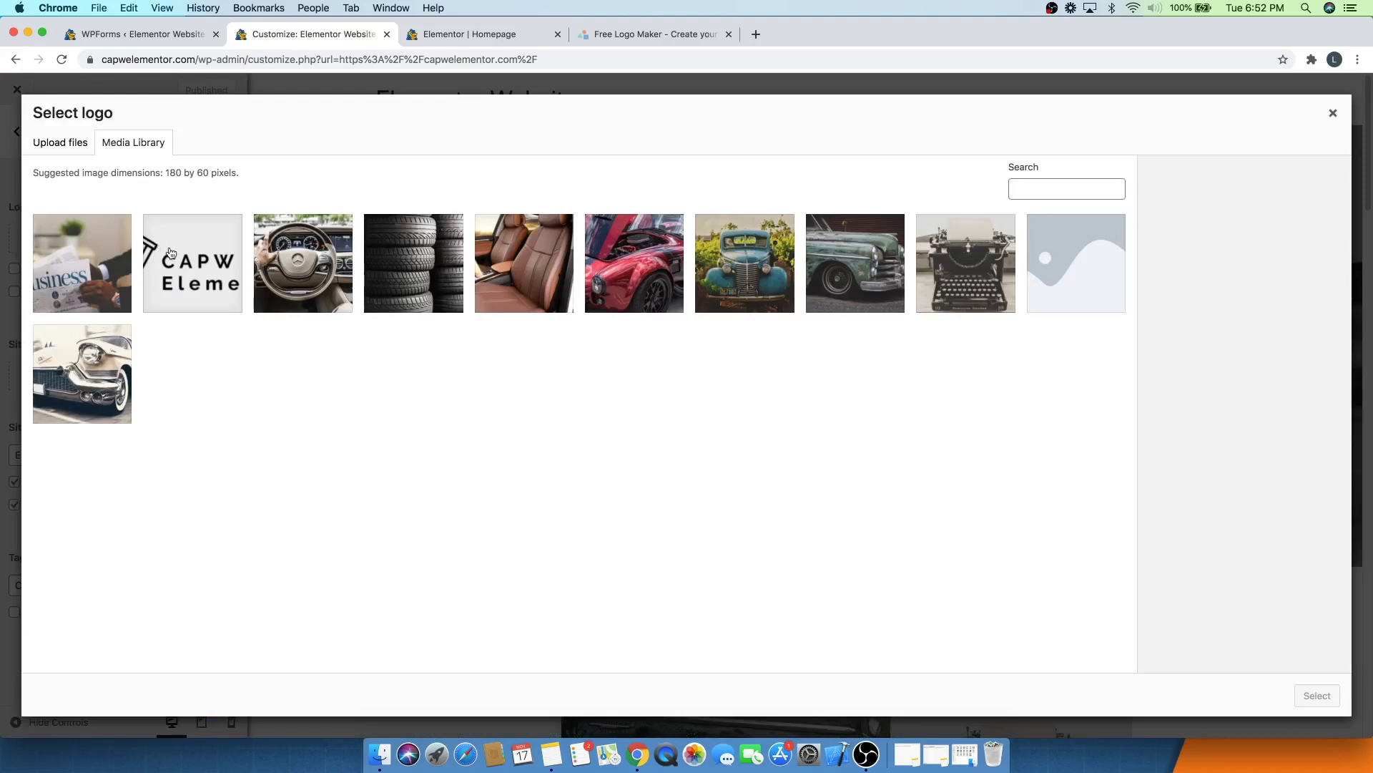
click(171, 253)
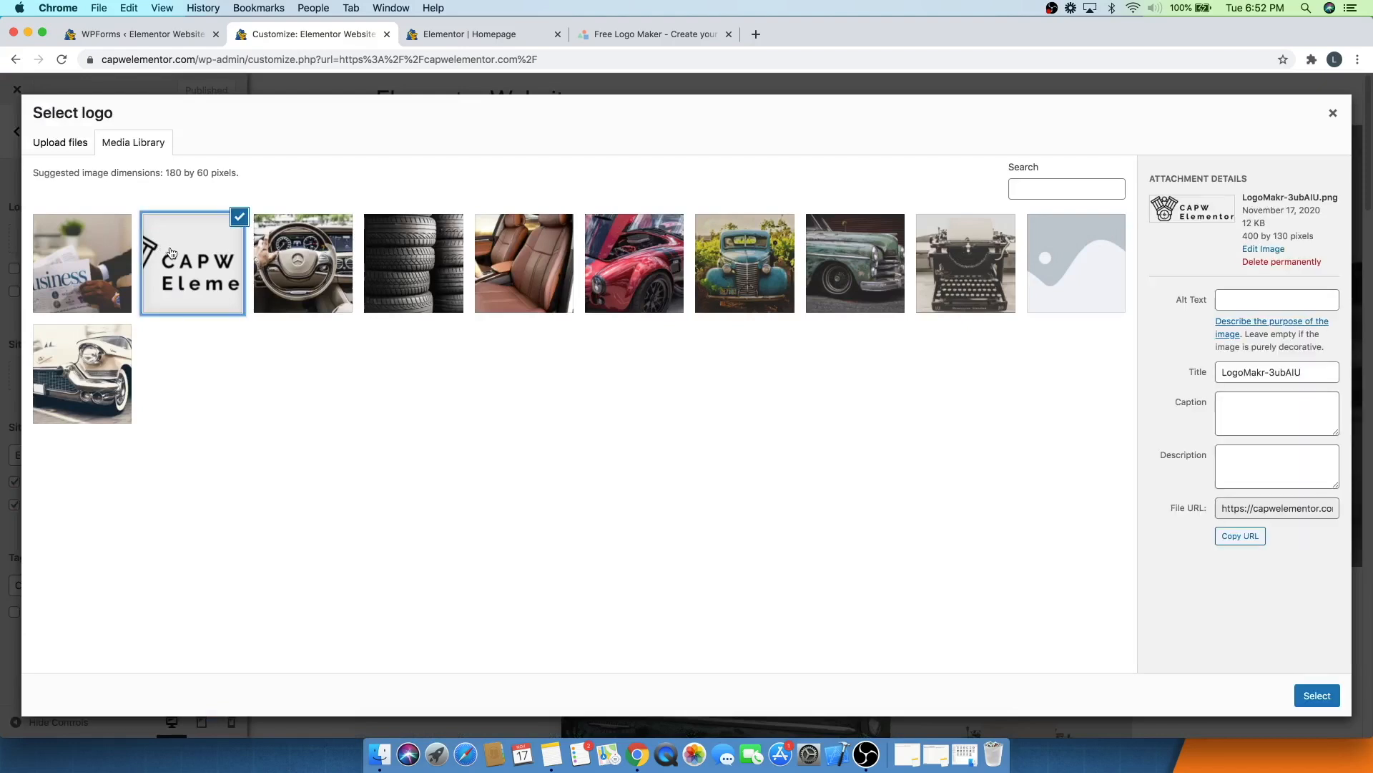
click(1317, 695)
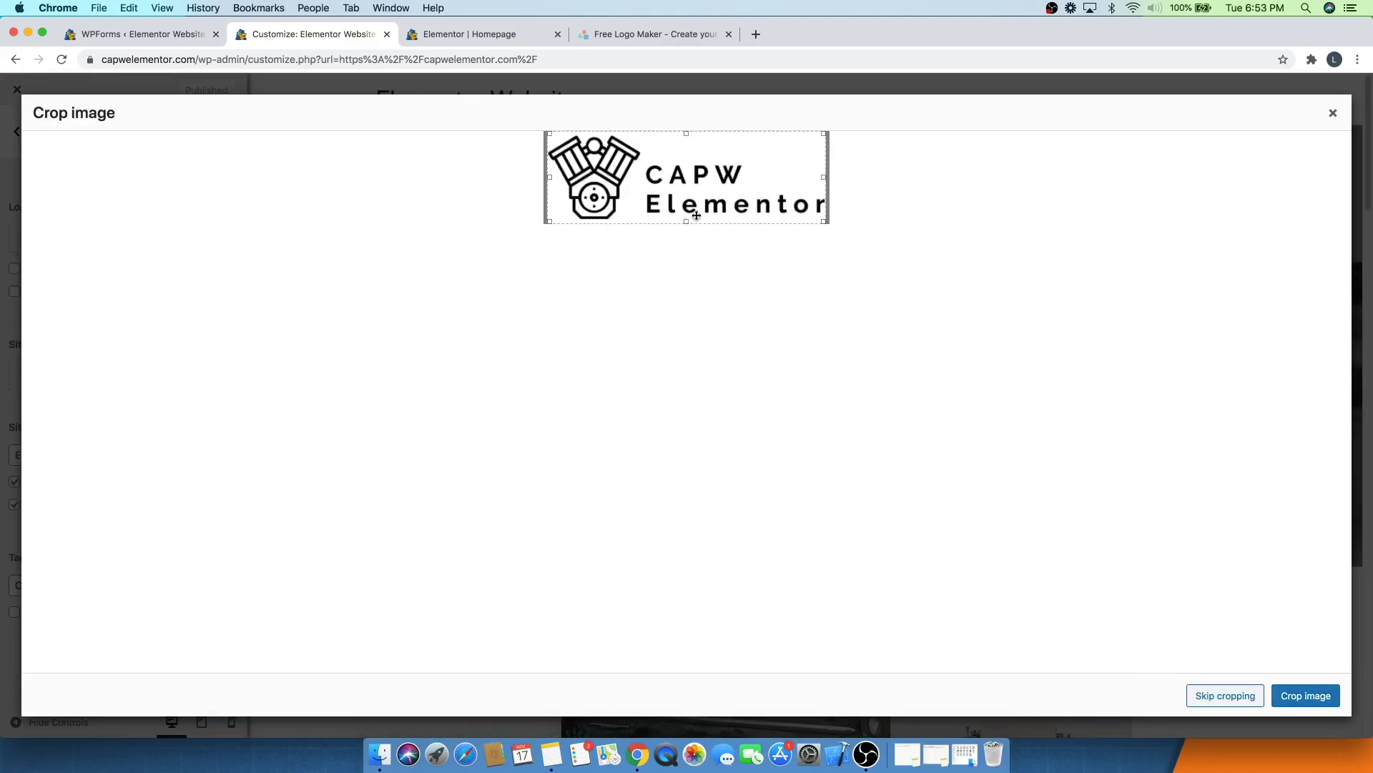
drag(685, 132, 681, 134)
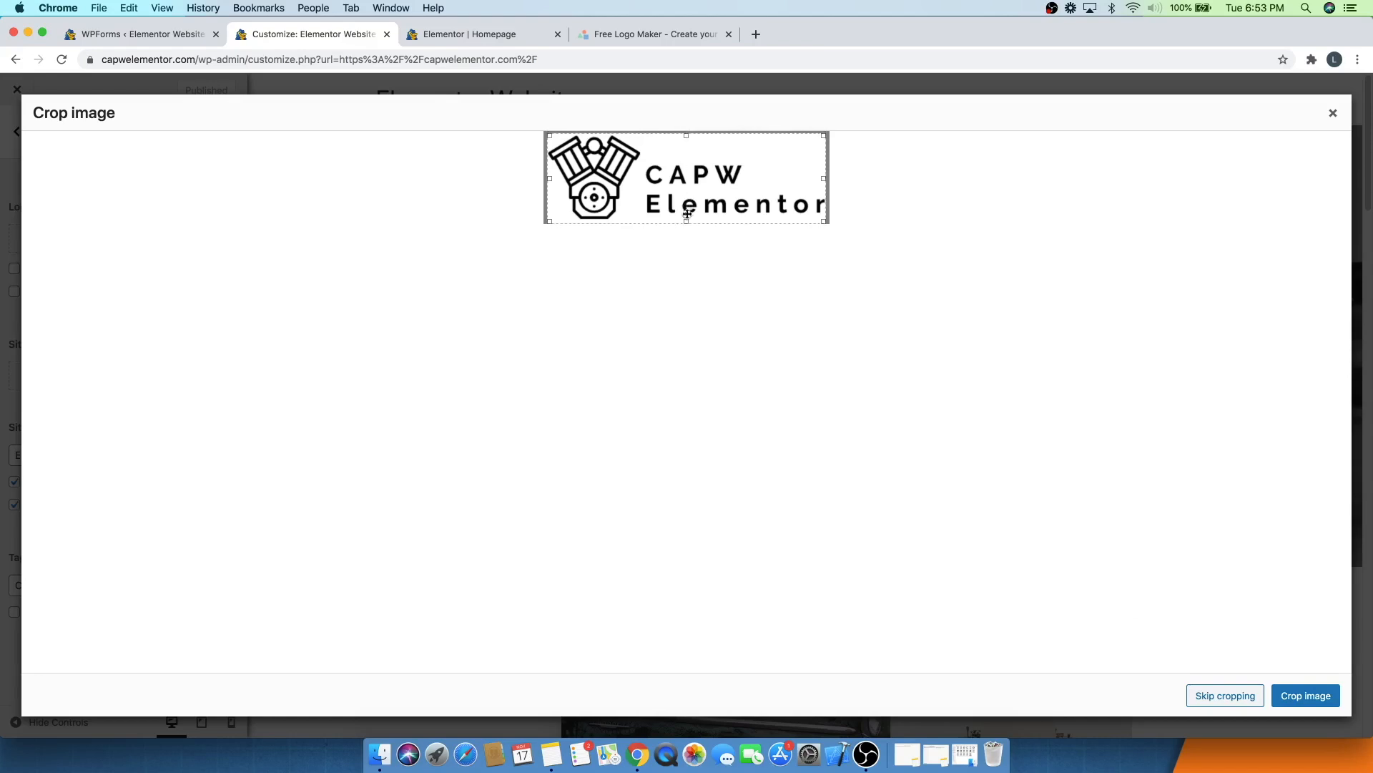
drag(687, 221, 685, 223)
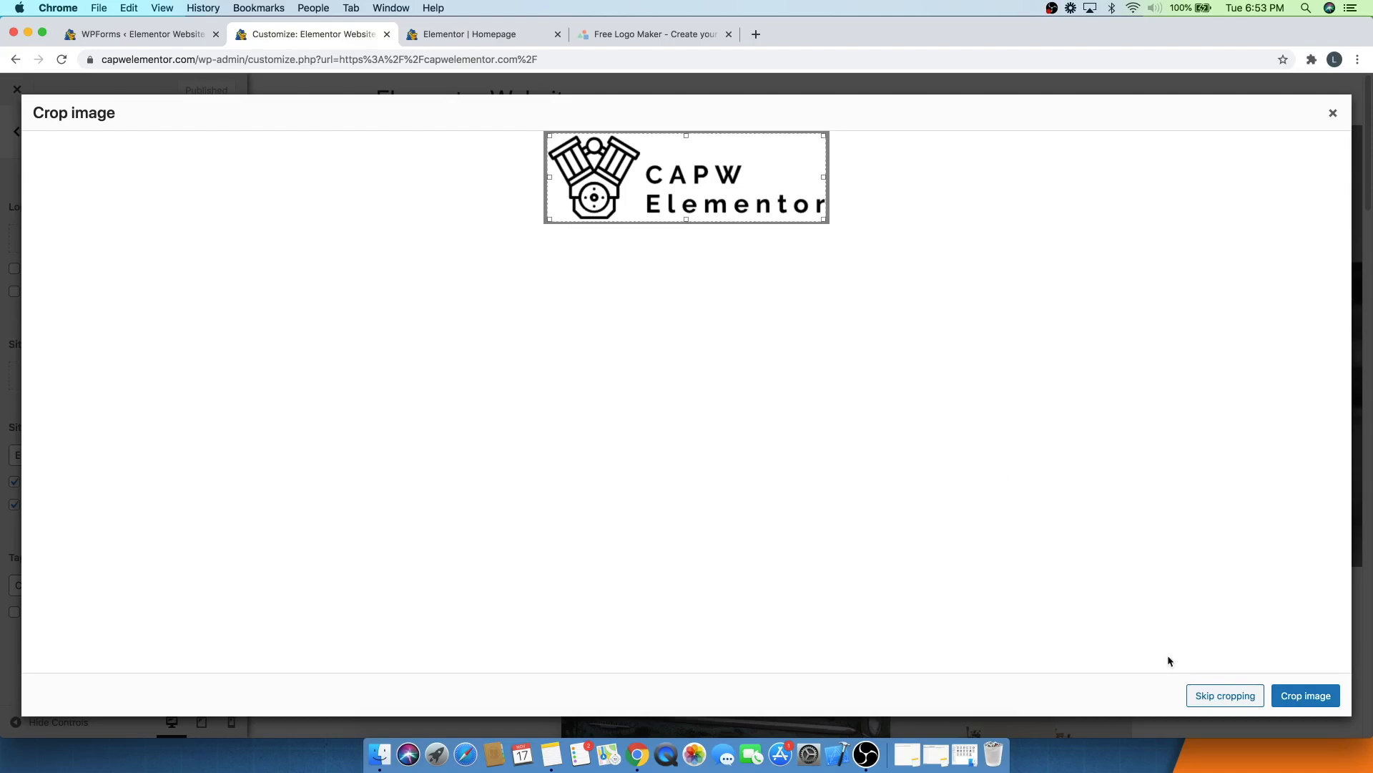
click(1306, 695)
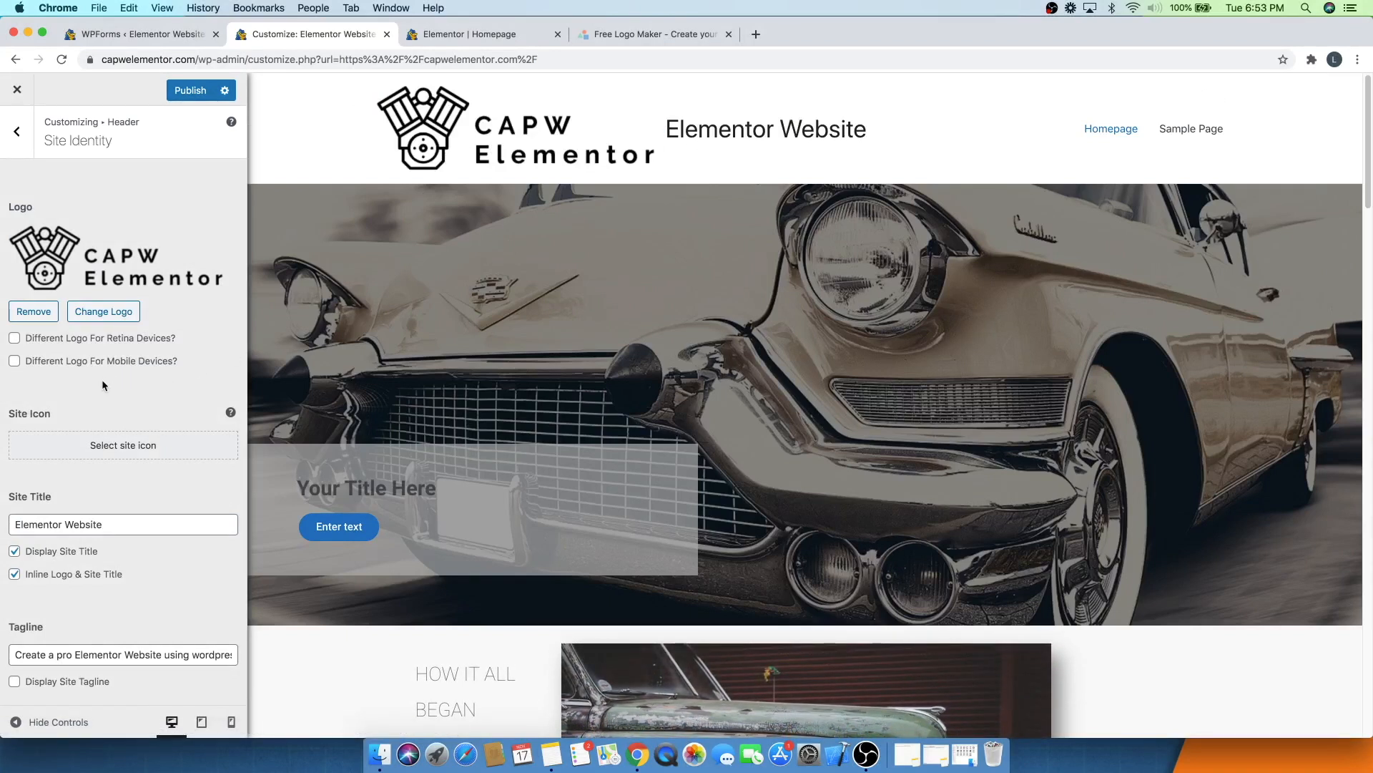
click(15, 551)
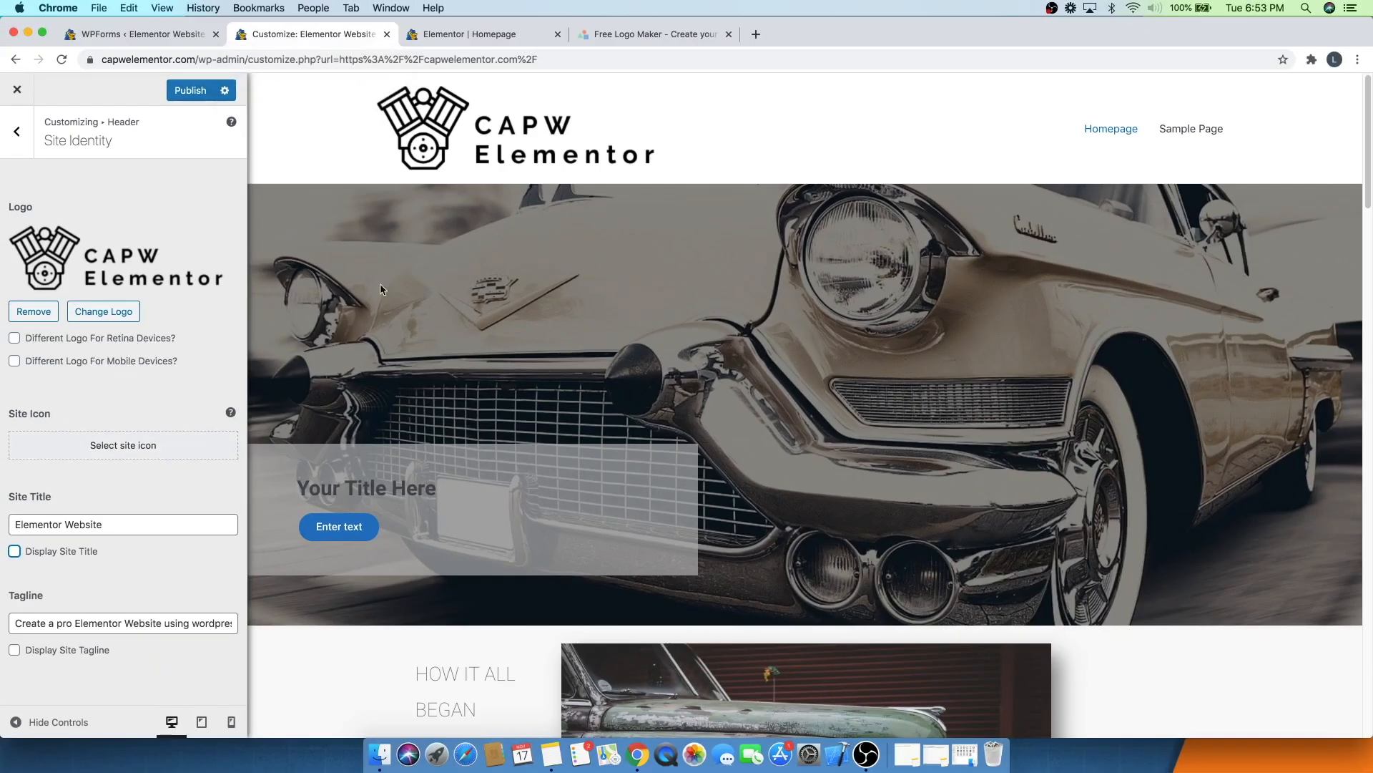
- In LogoMakr, download the engine icon alone as a low-resolution PNG by temporarily deleting the text layer
click(642, 36)
click(893, 220)
click(598, 394)
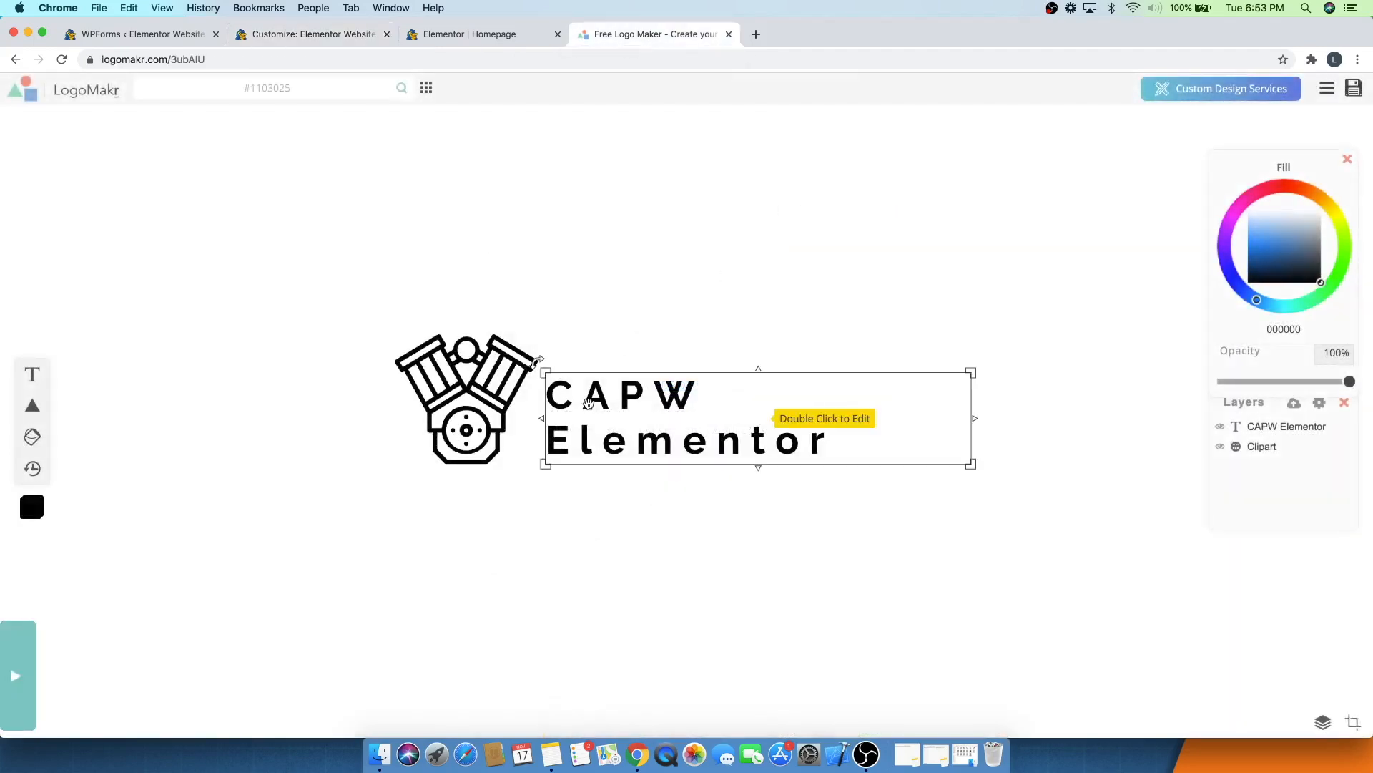
click(765, 406)
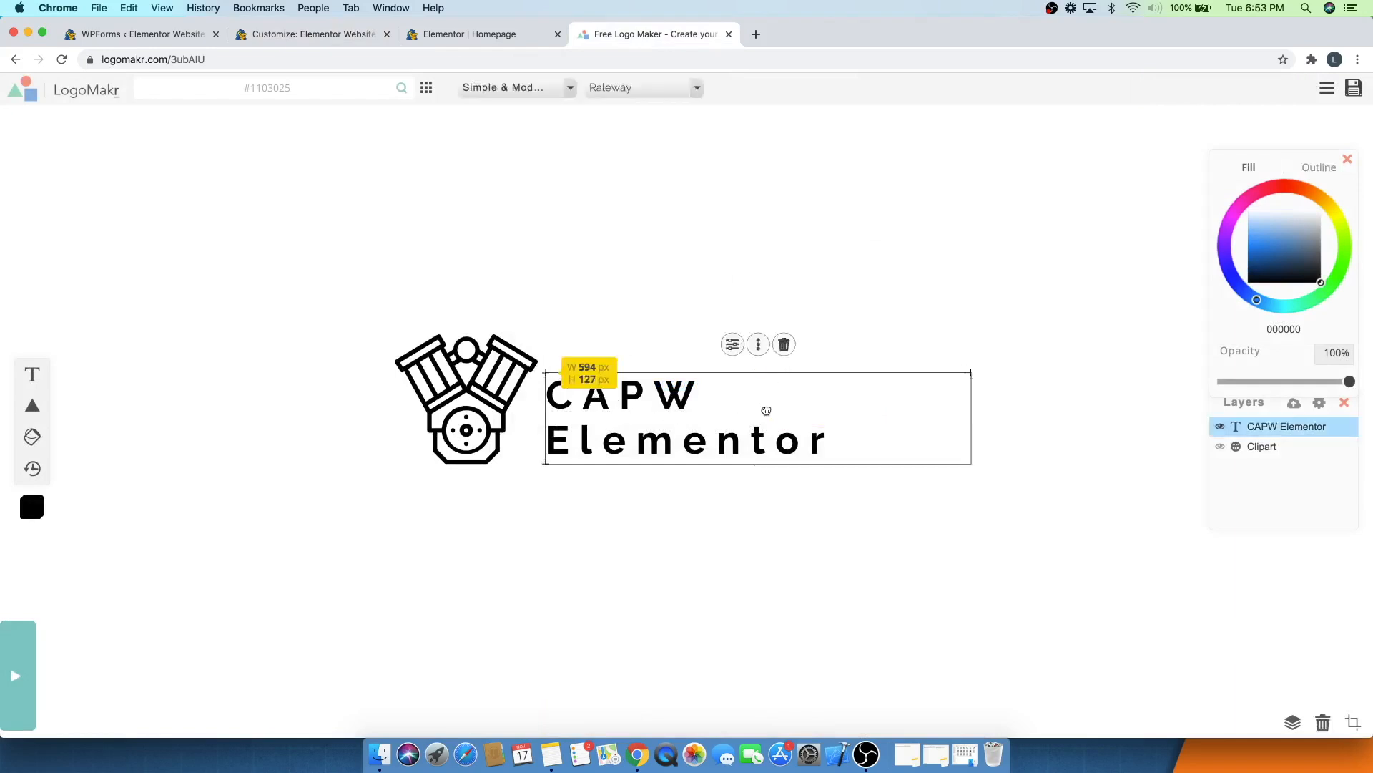
click(784, 346)
click(1354, 89)
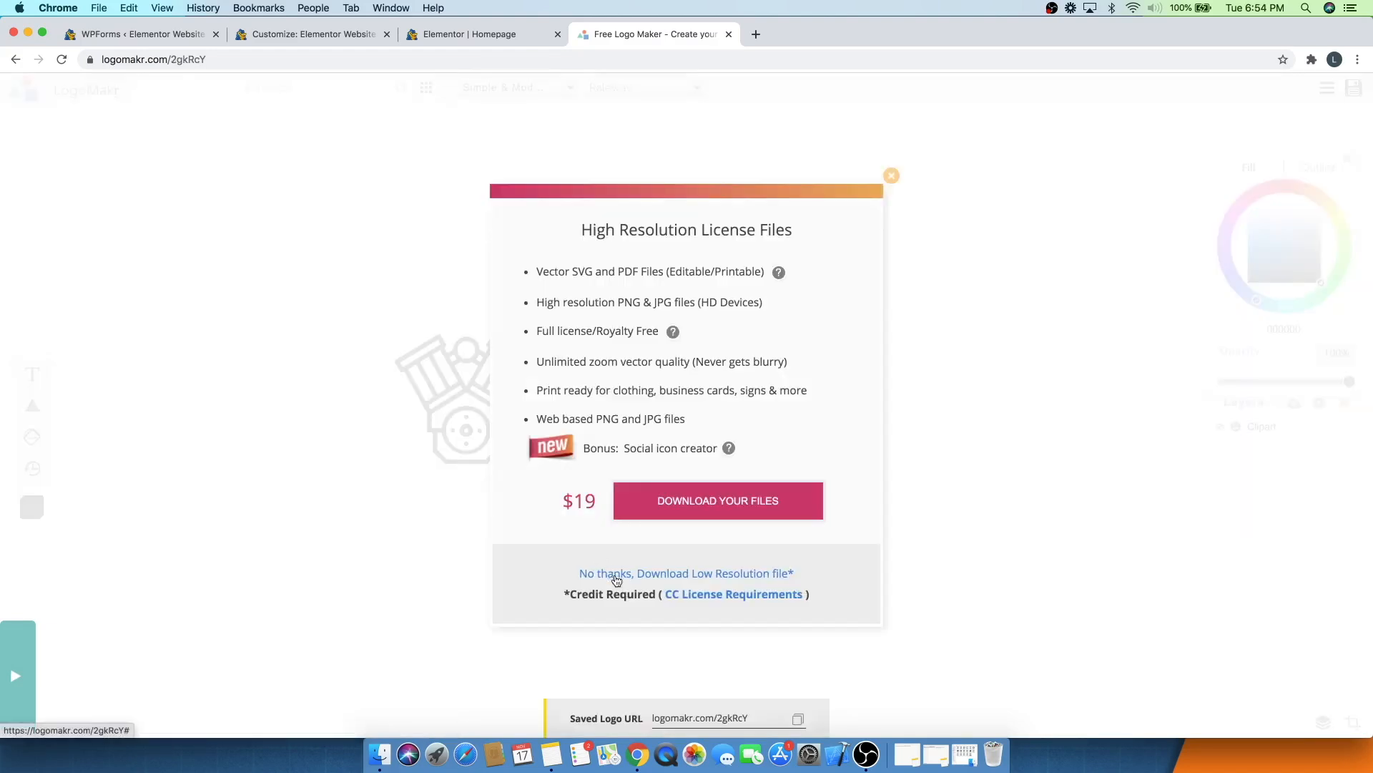
click(617, 575)
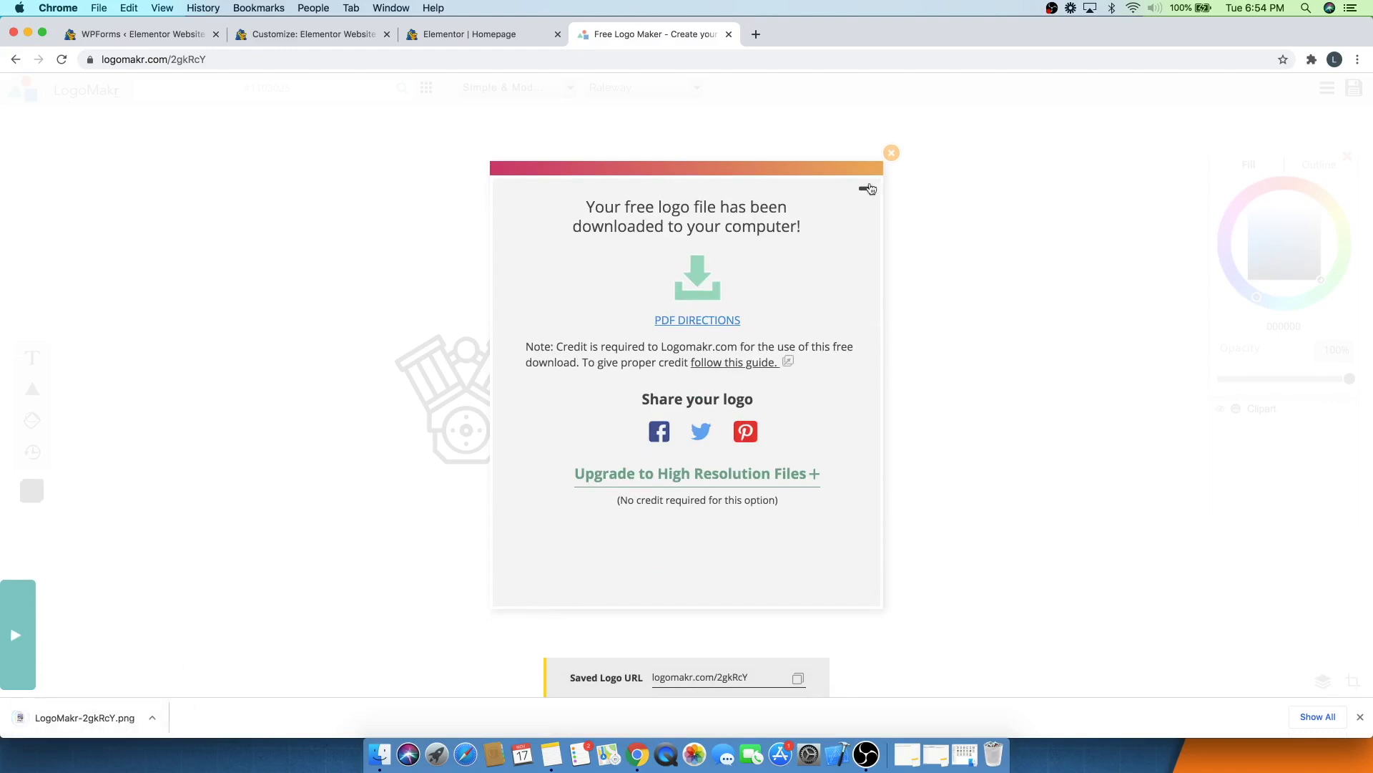
click(893, 153)
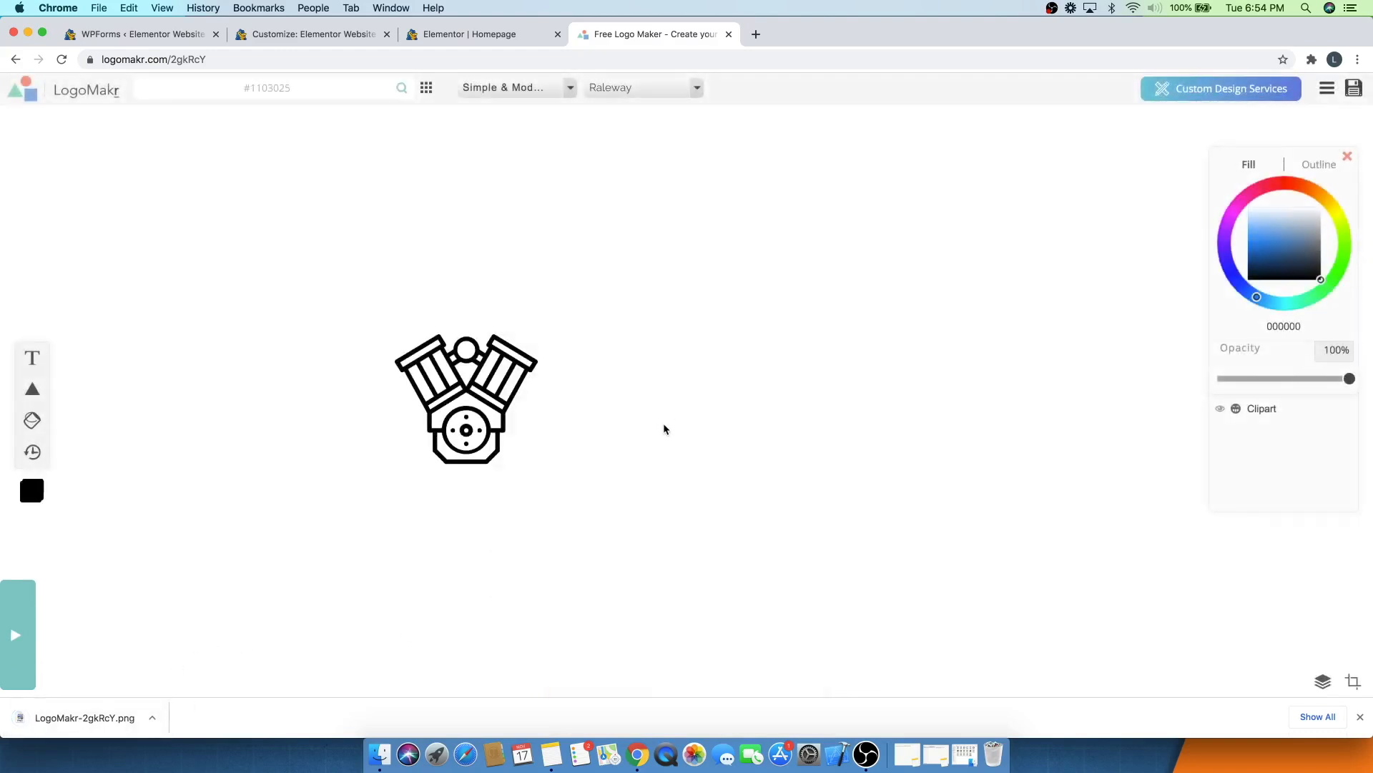
key(super+z)
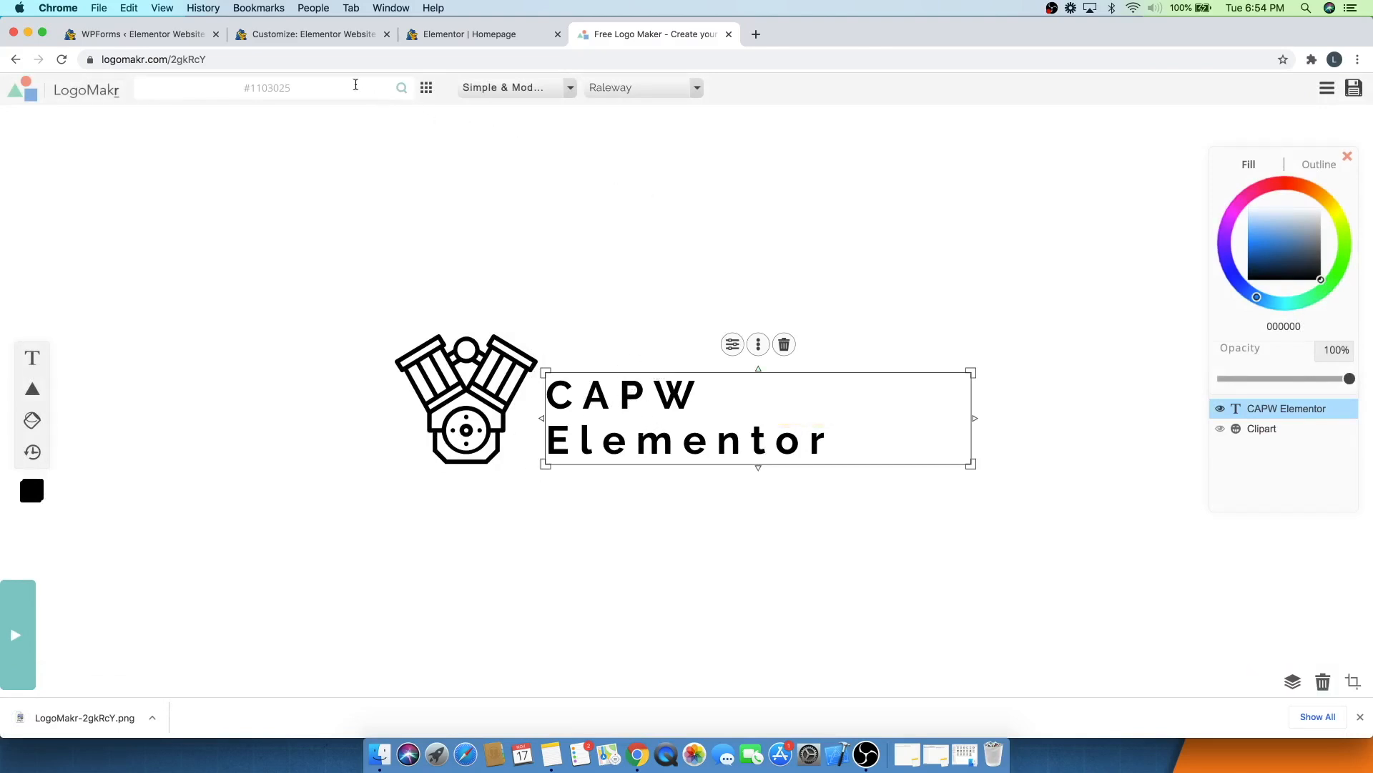
- Upload LogoMakr-2gkRcY.png and set it as the site icon, cropping it to the full square
click(293, 36)
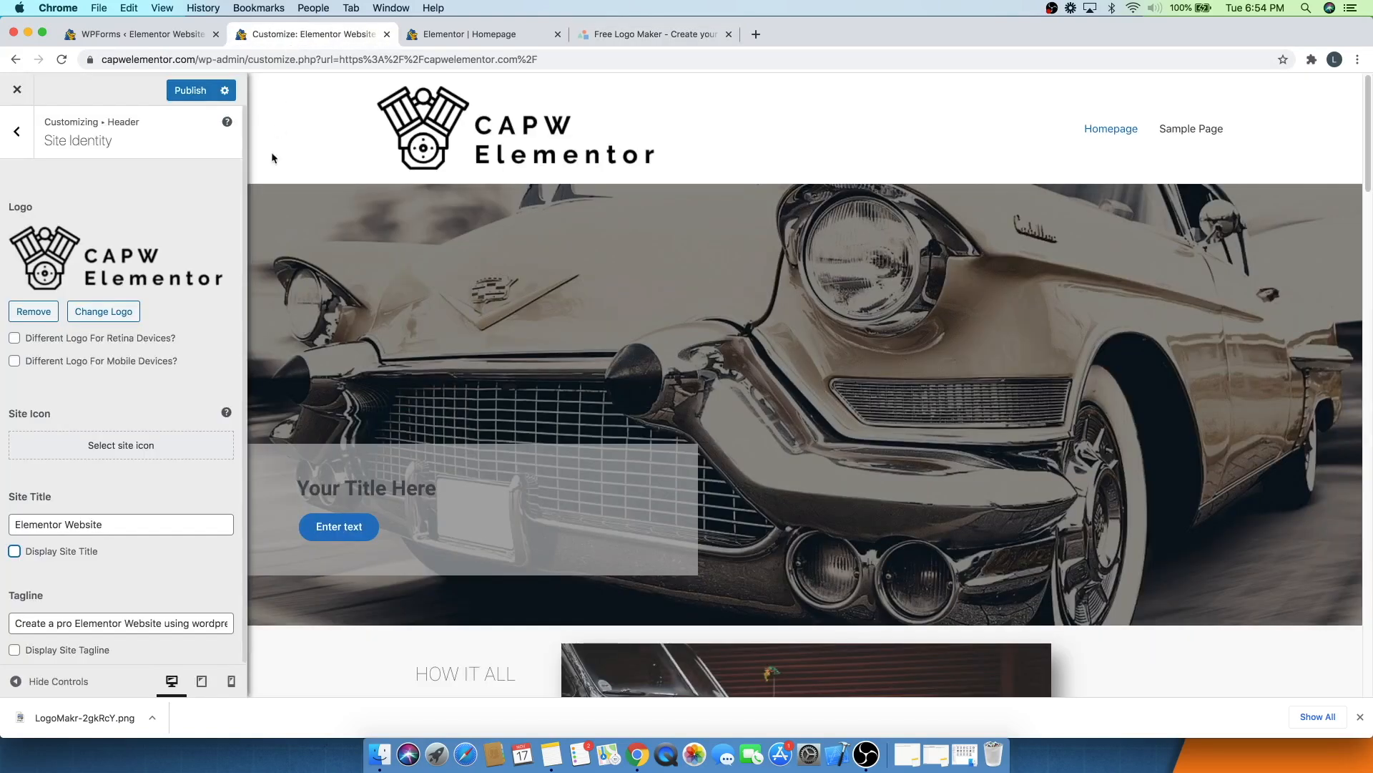
click(158, 447)
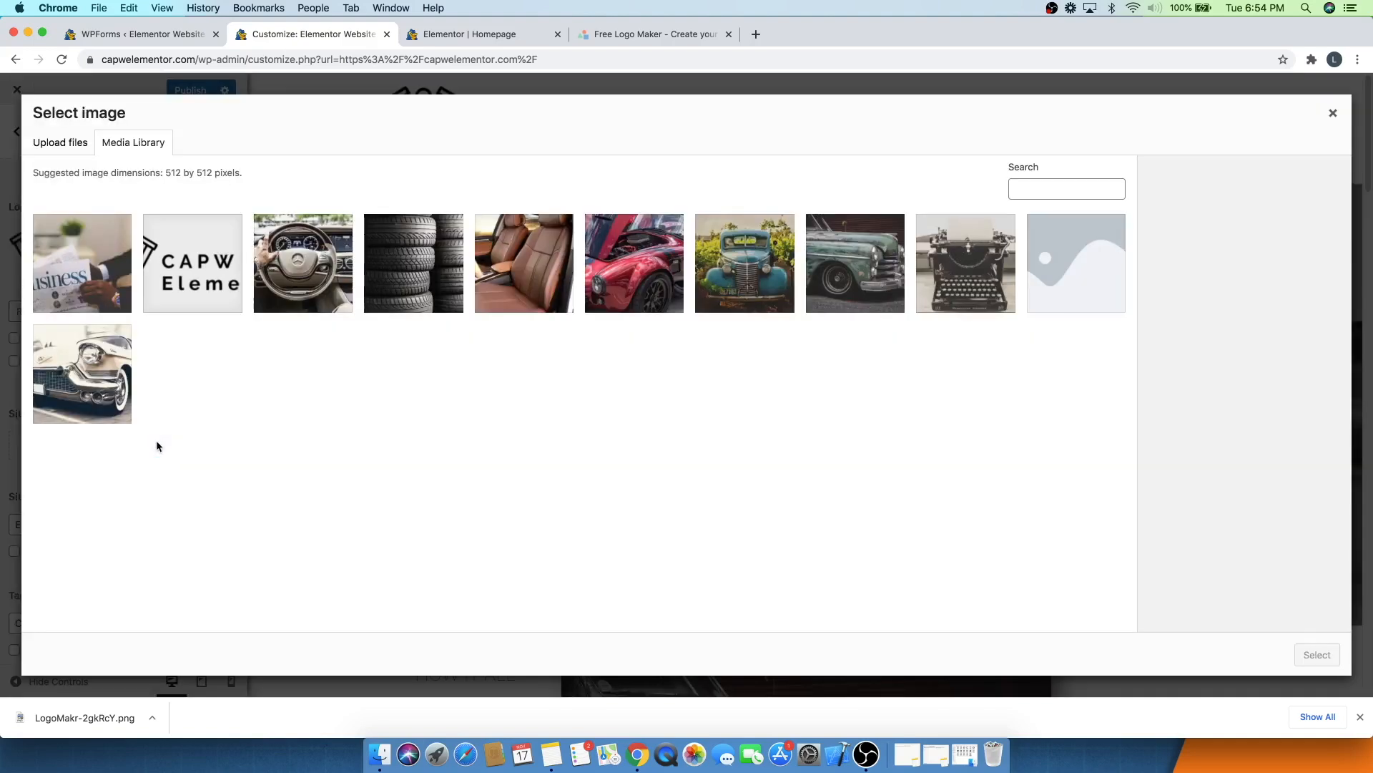
click(55, 151)
click(709, 385)
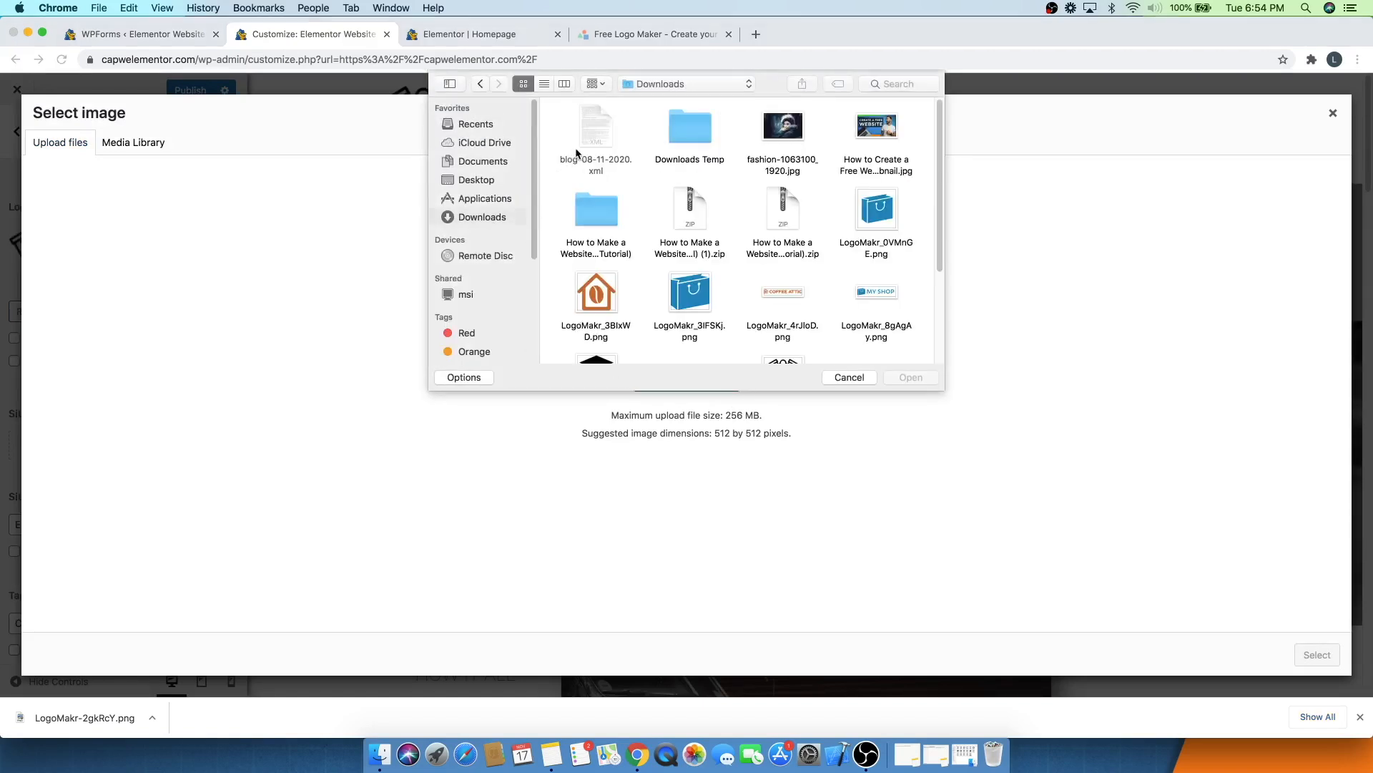
scroll(679, 215, down, 3)
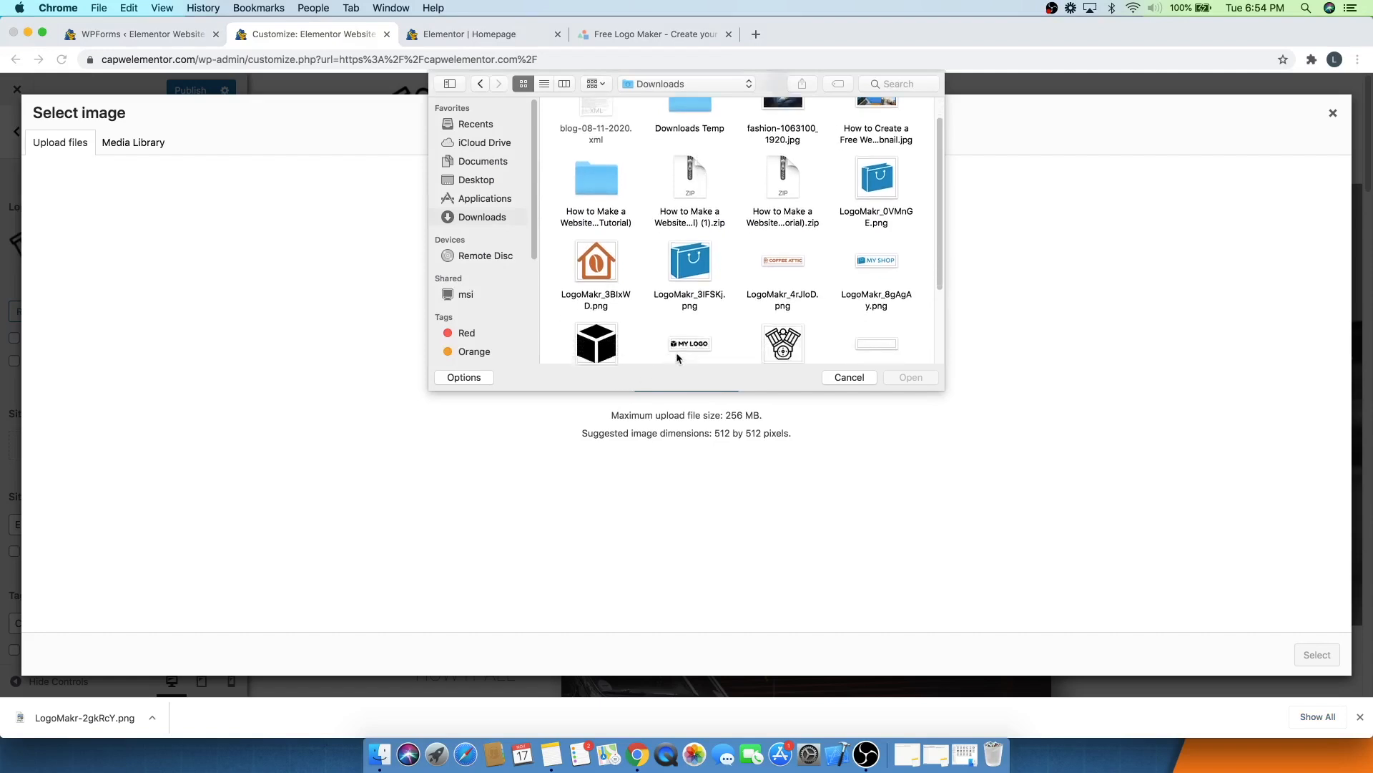
click(799, 283)
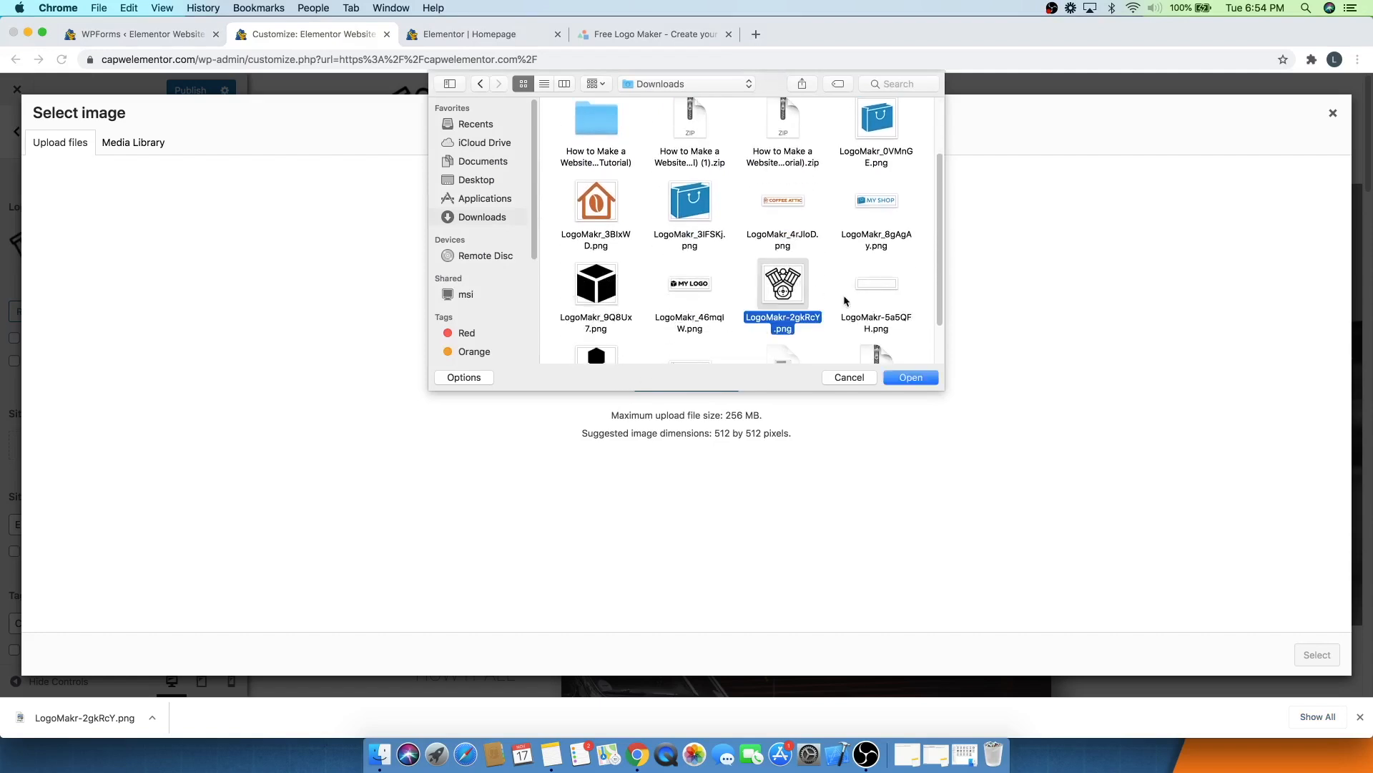
click(905, 377)
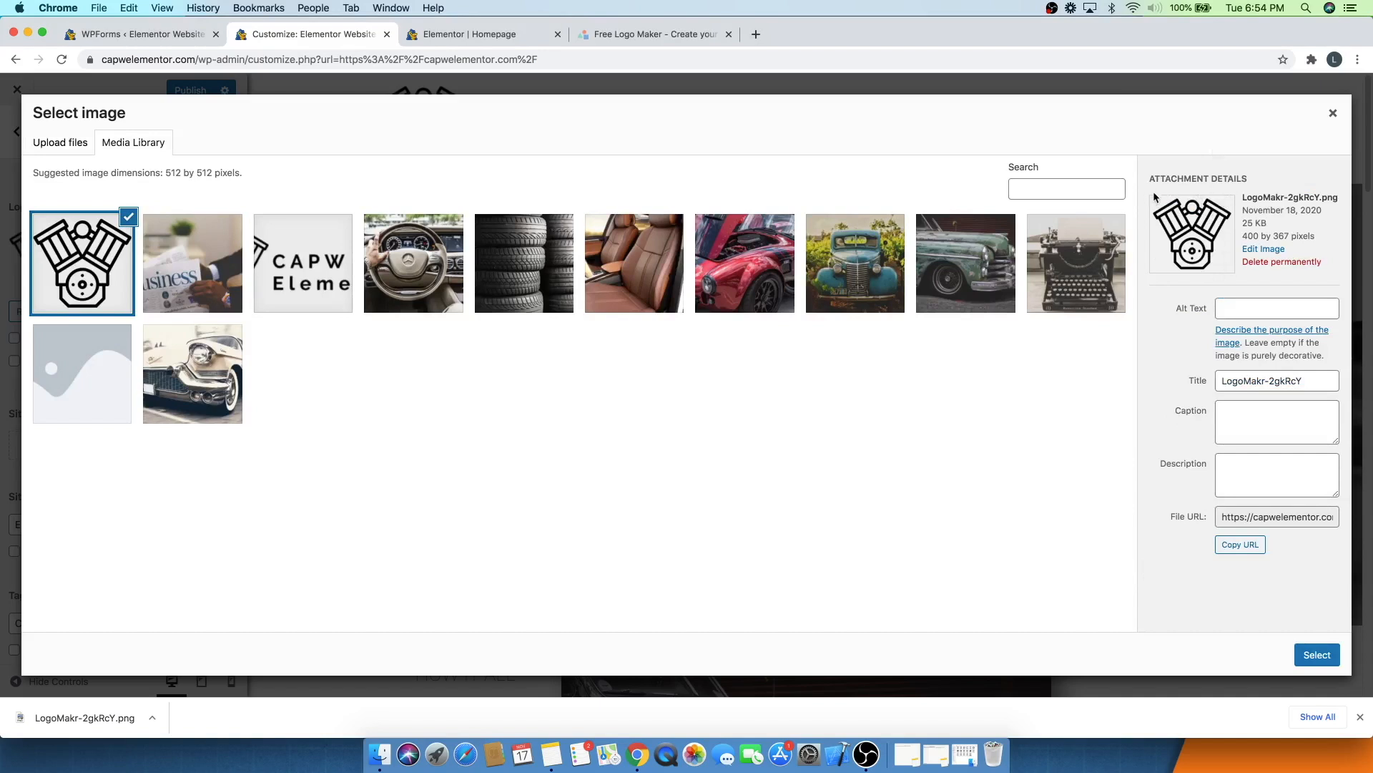
click(1318, 661)
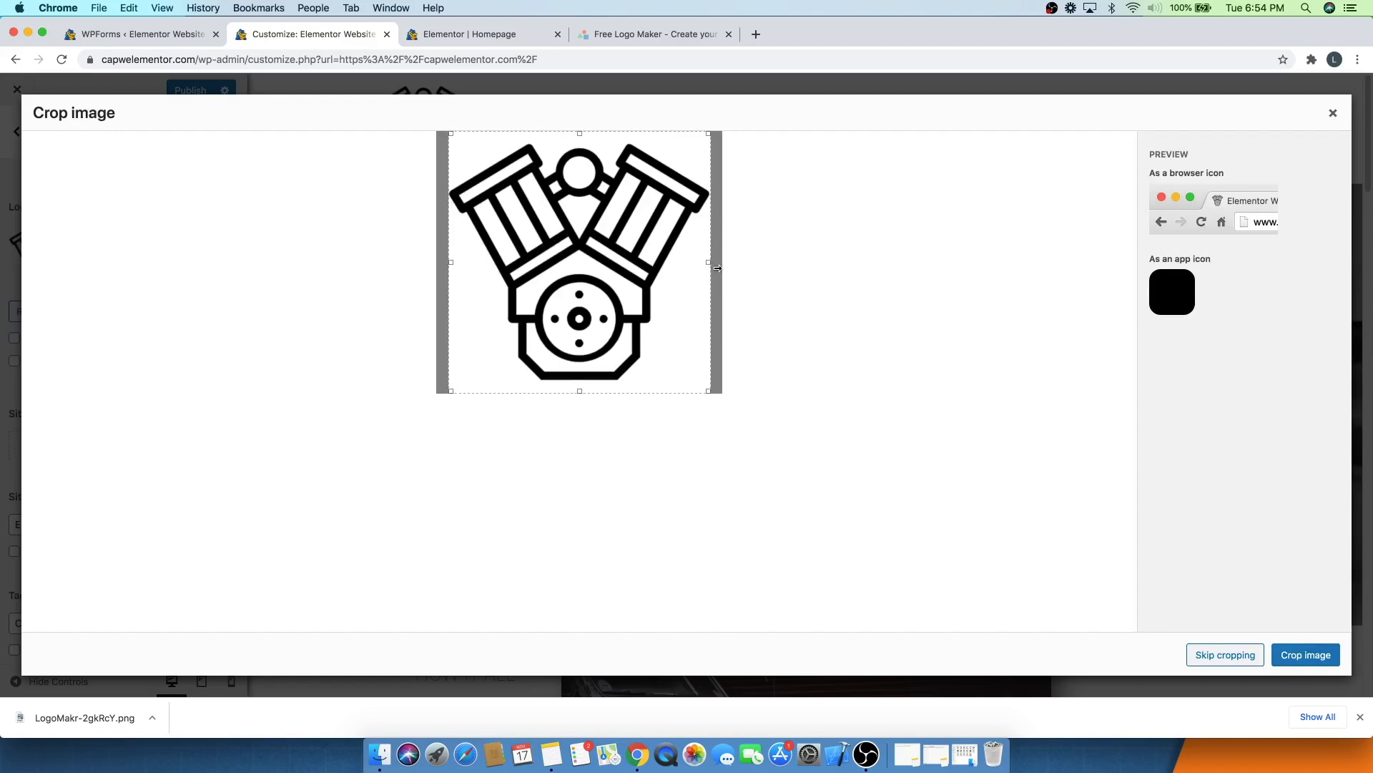
mouse_move(556, 242)
mouse_down()
mouse_move(570, 242)
mouse_move(551, 242)
mouse_up()
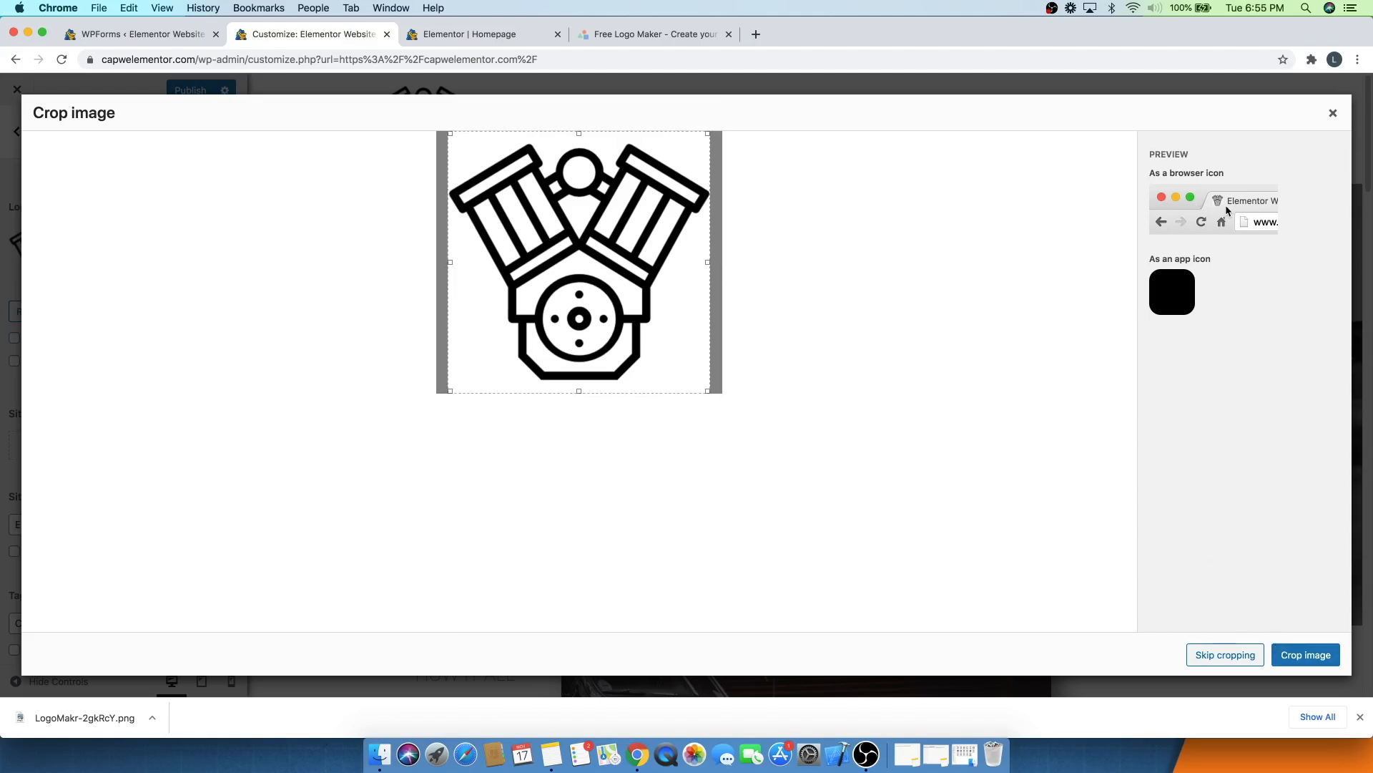
click(1307, 654)
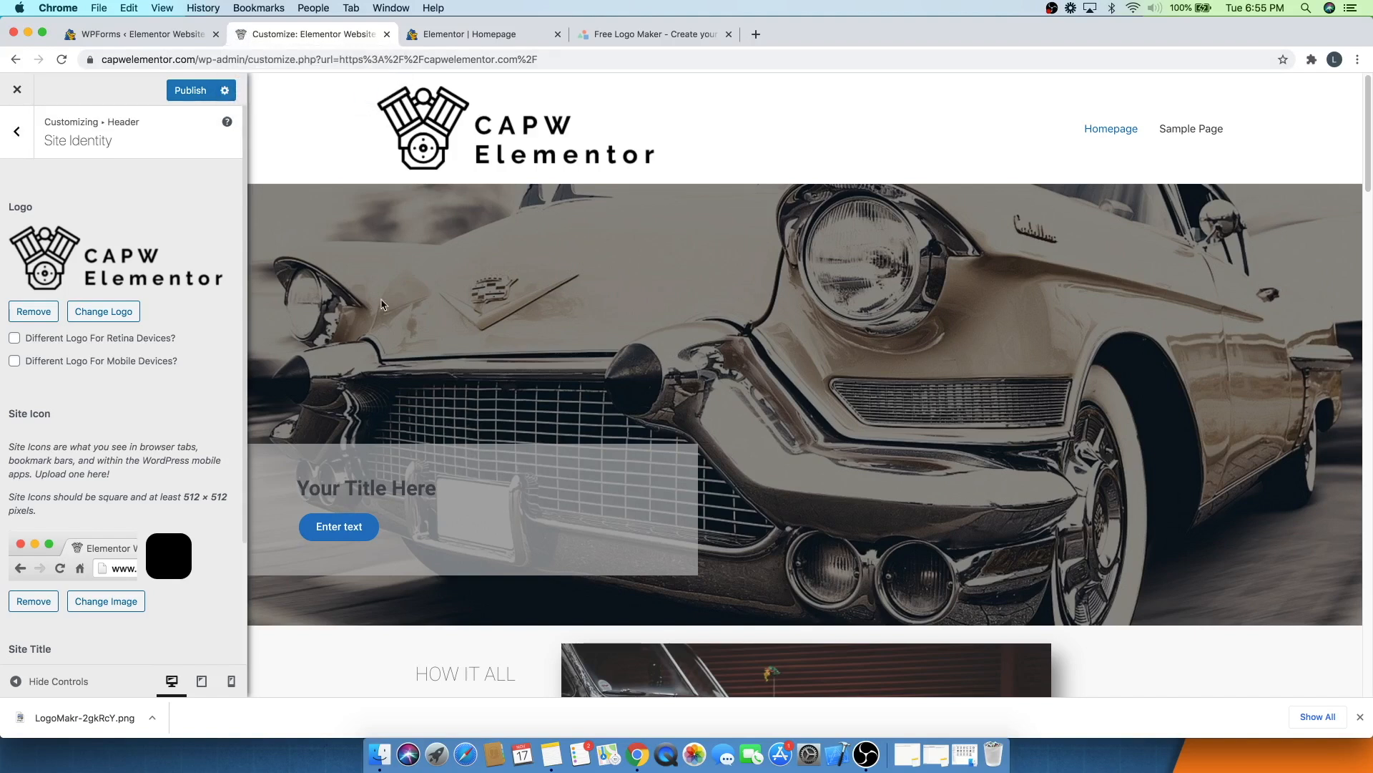
- Set the primary header's width to Full Width and publish the Customizer changes
click(22, 130)
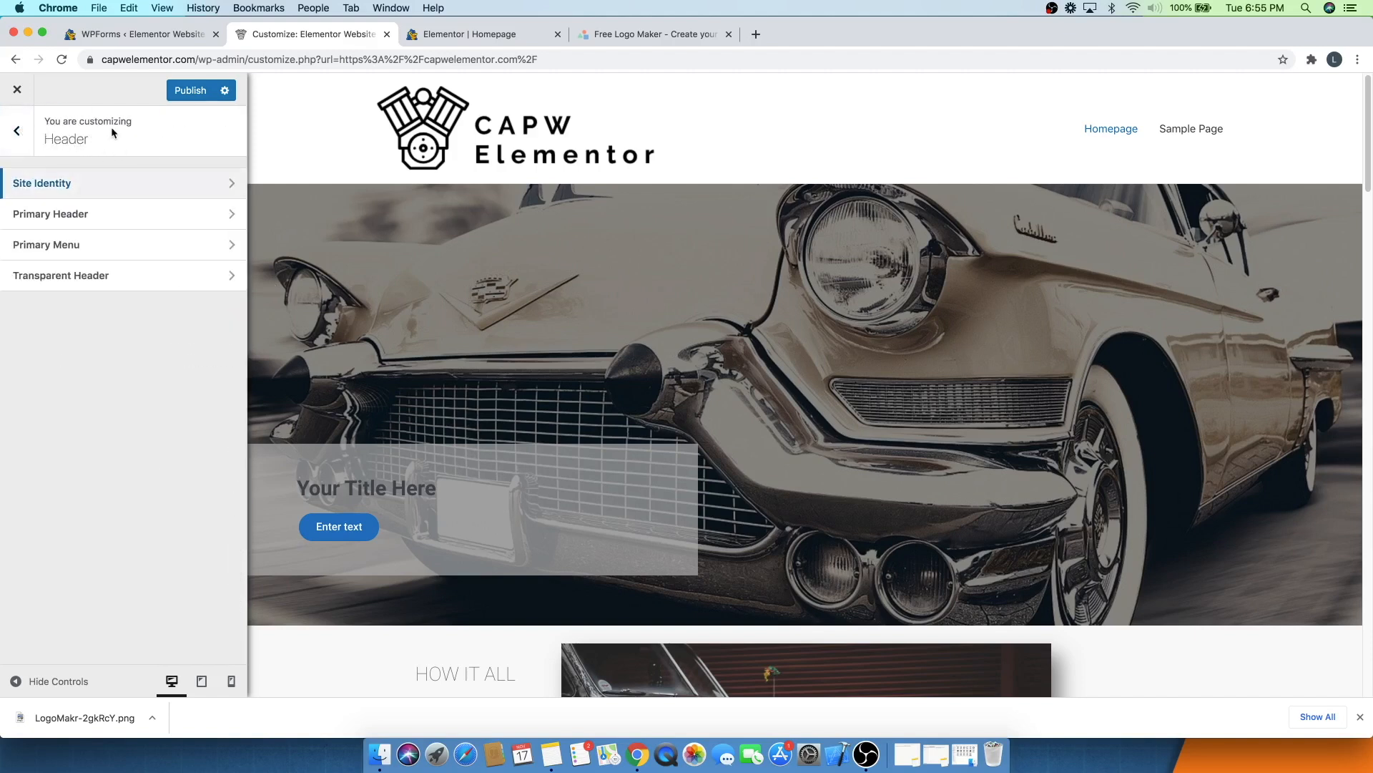
click(81, 215)
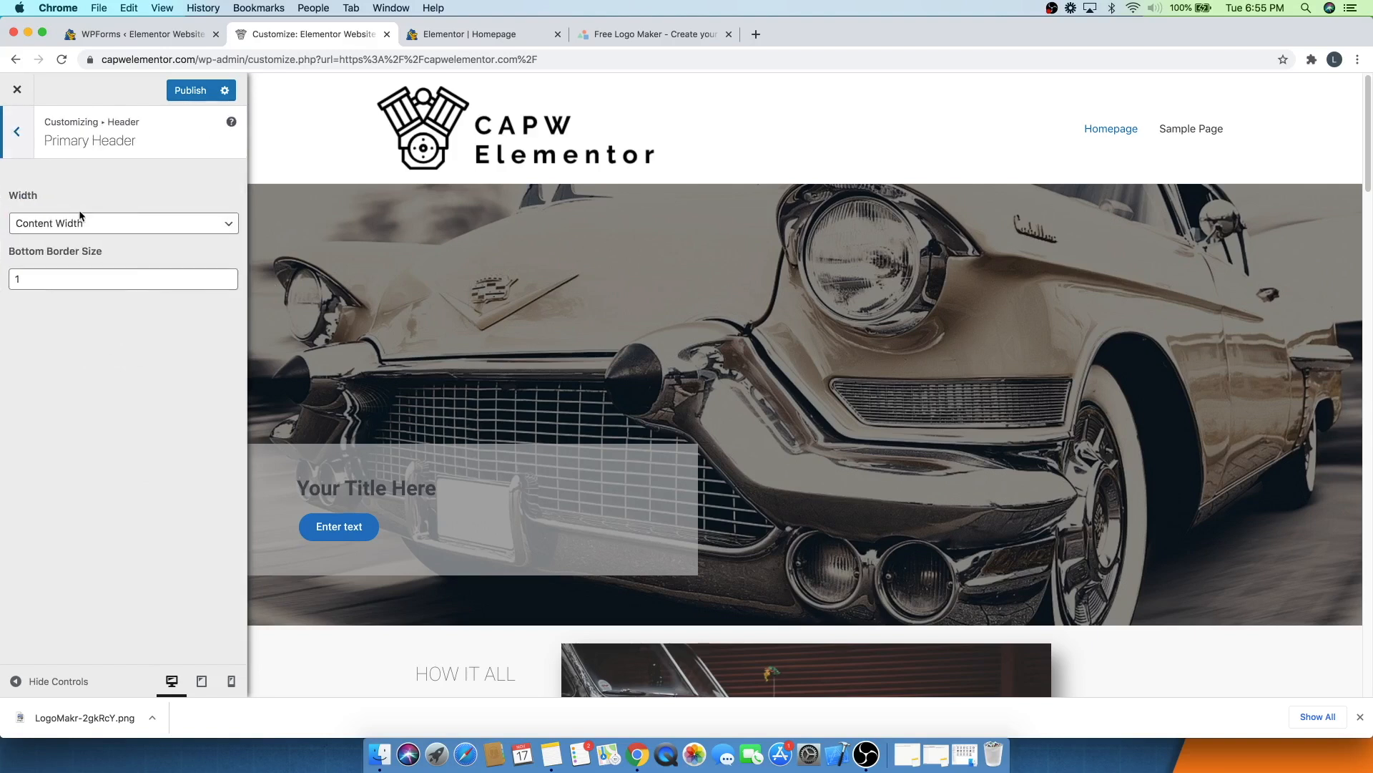
click(50, 219)
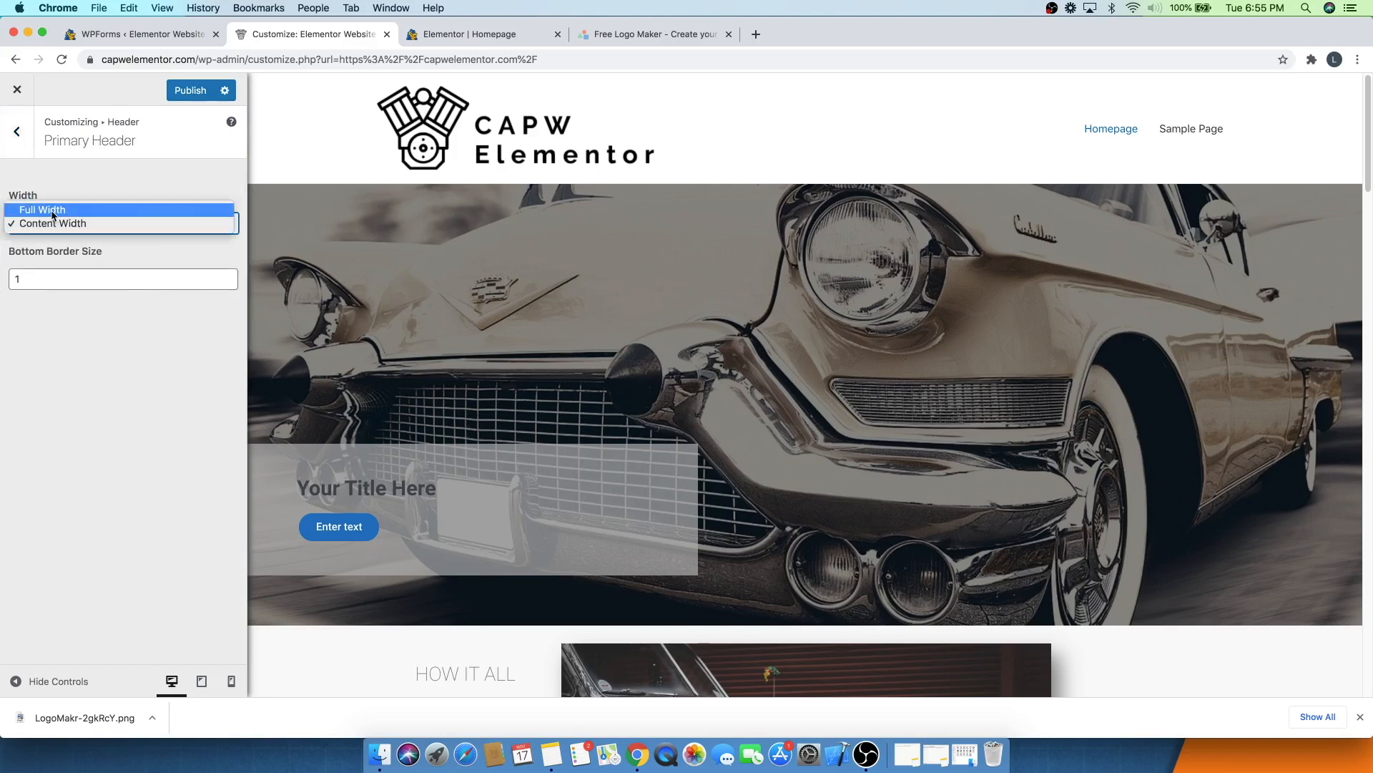
click(54, 210)
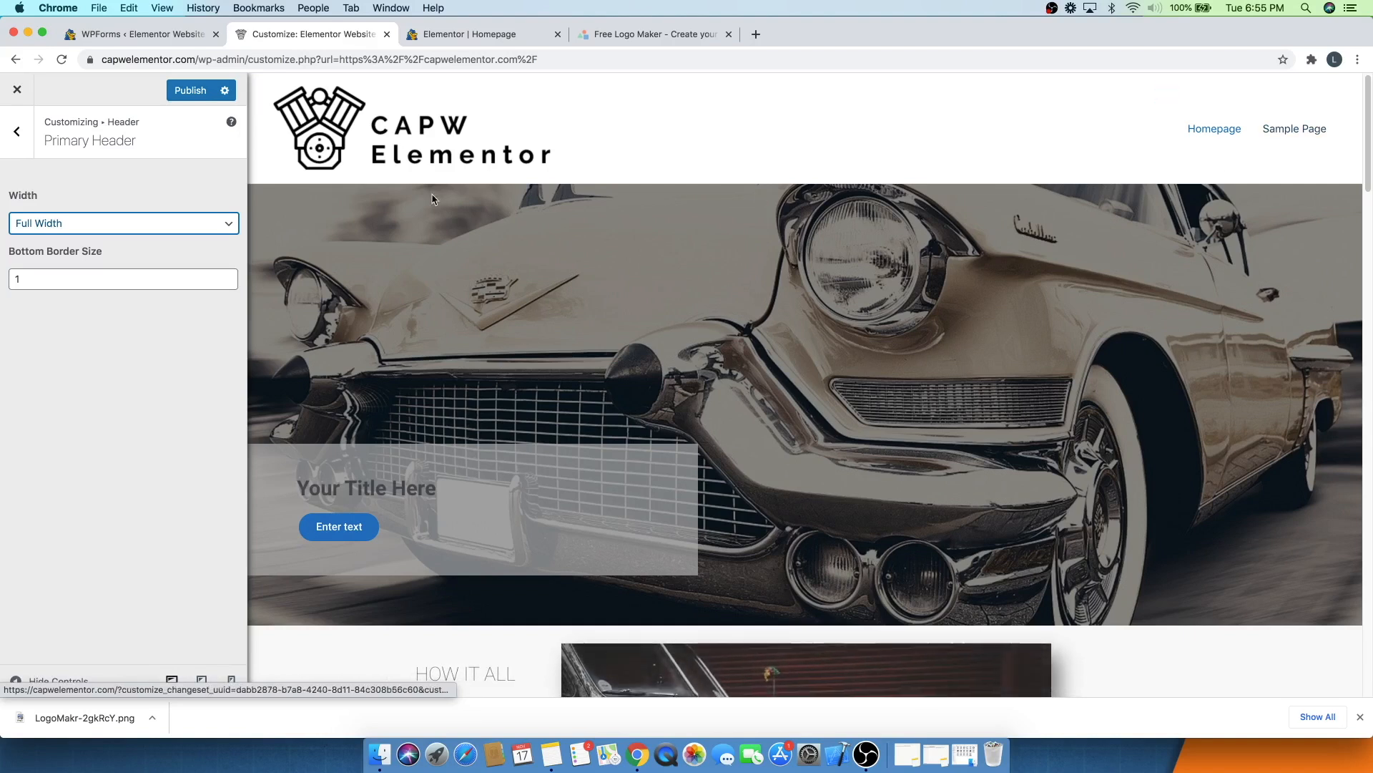
click(16, 131)
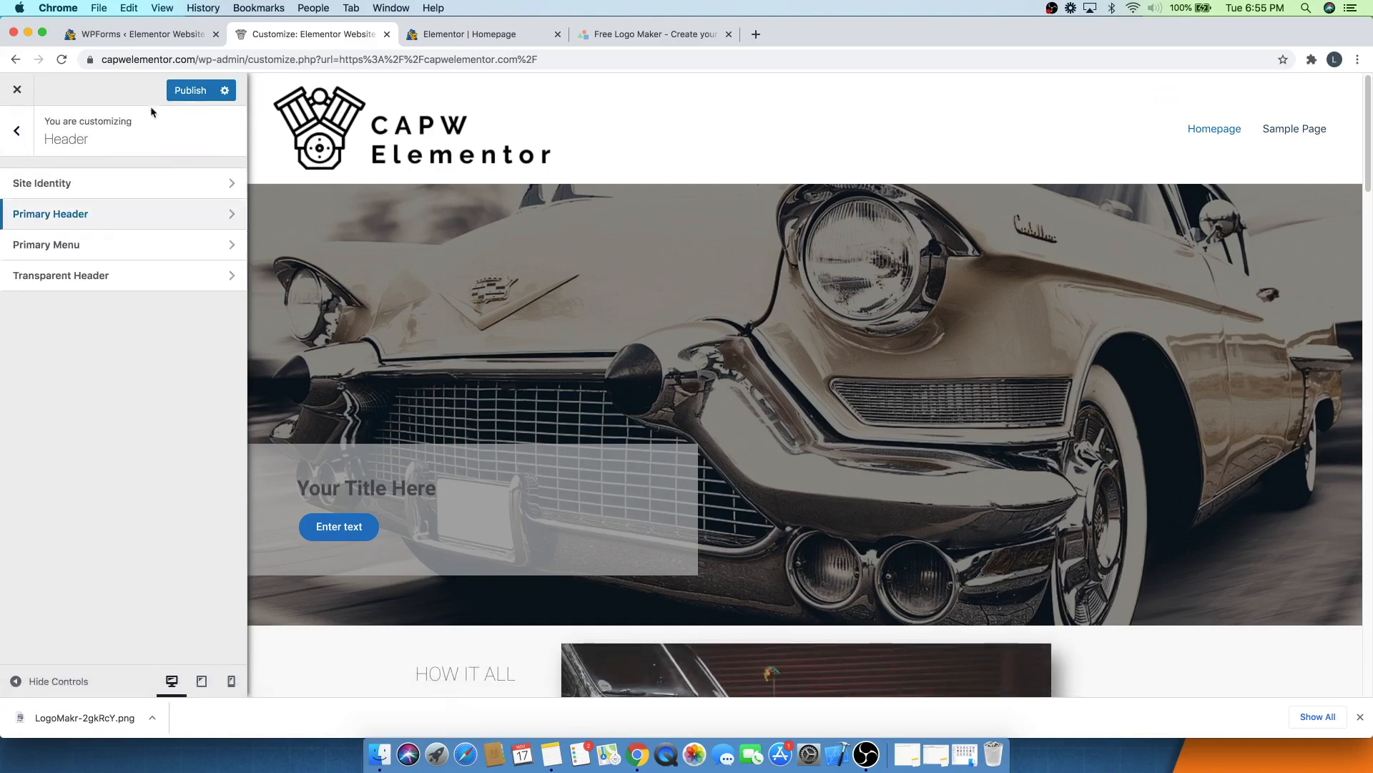
click(191, 91)
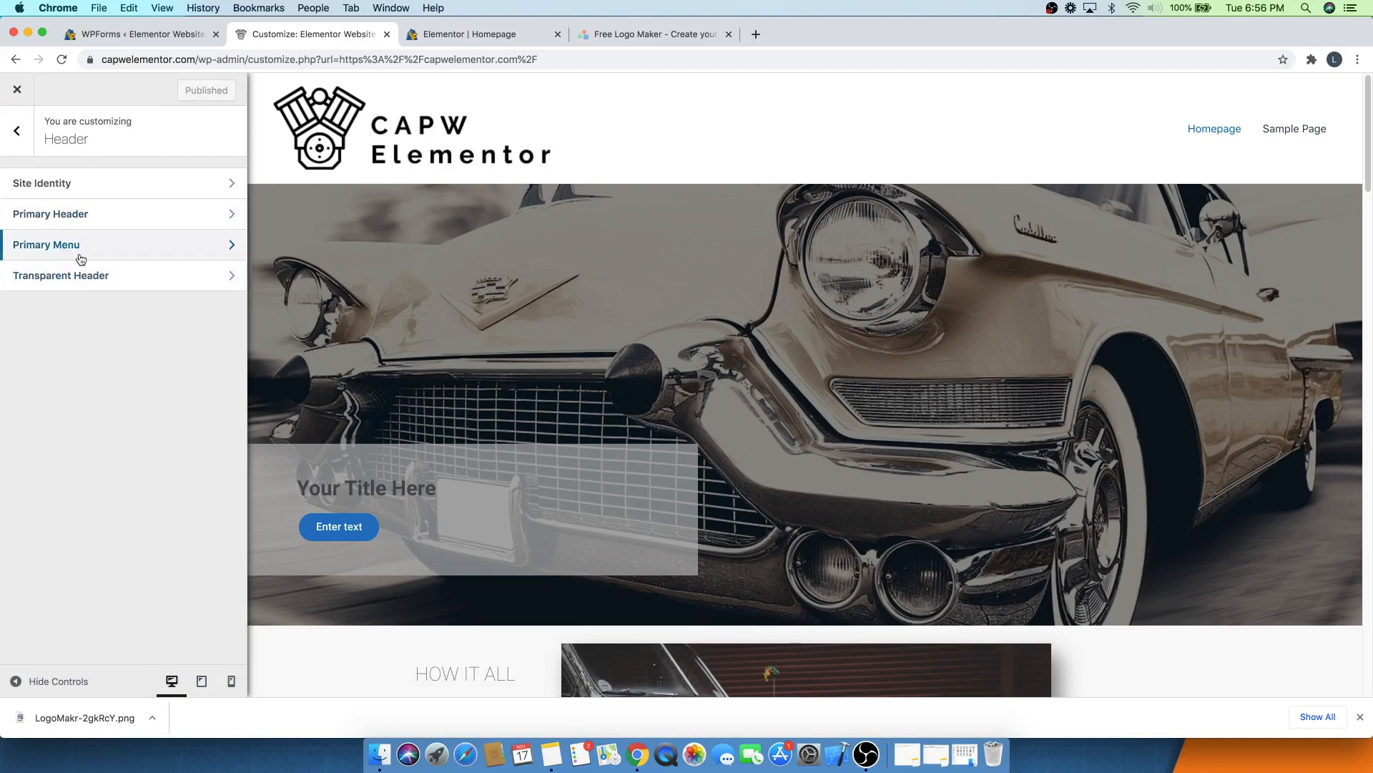
- Create a new menu named Primary Menu and assign it to the Primary Menu location
click(18, 135)
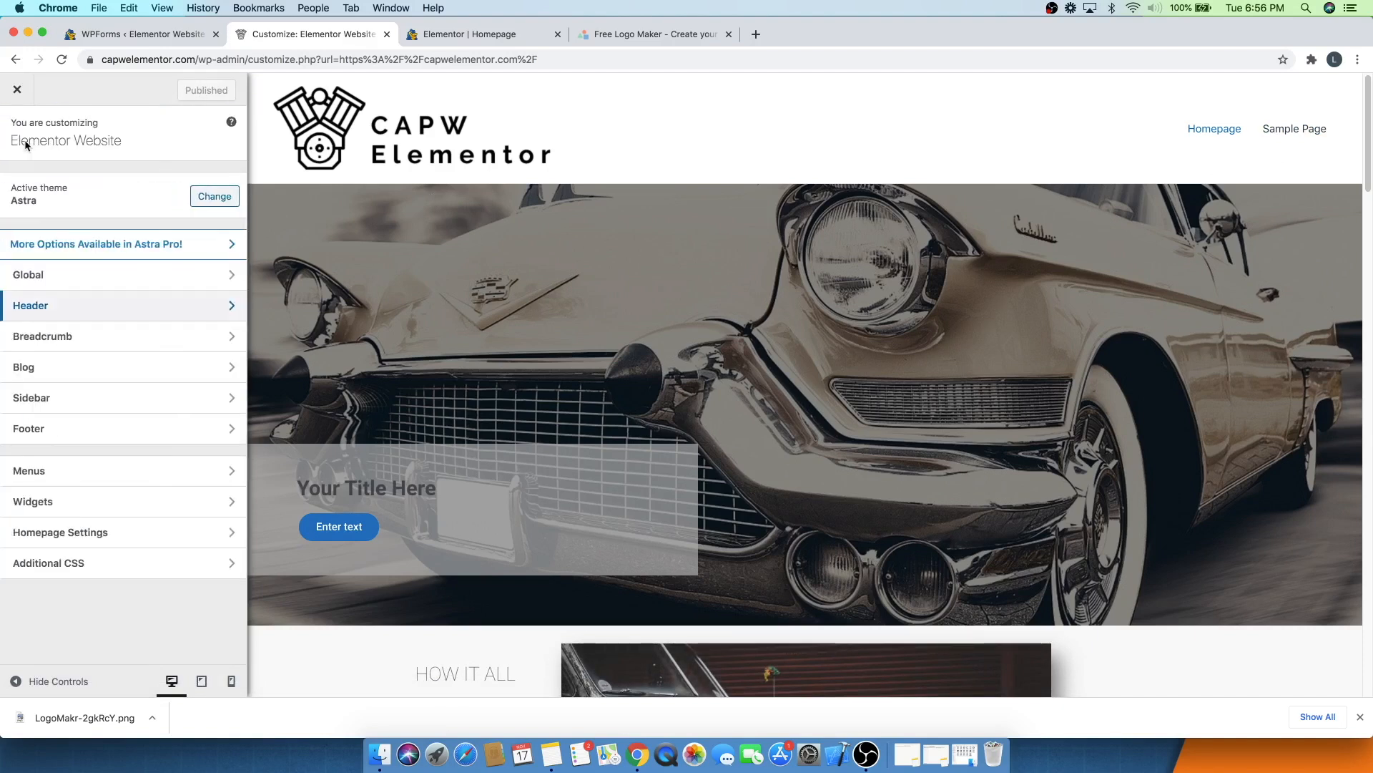
click(62, 472)
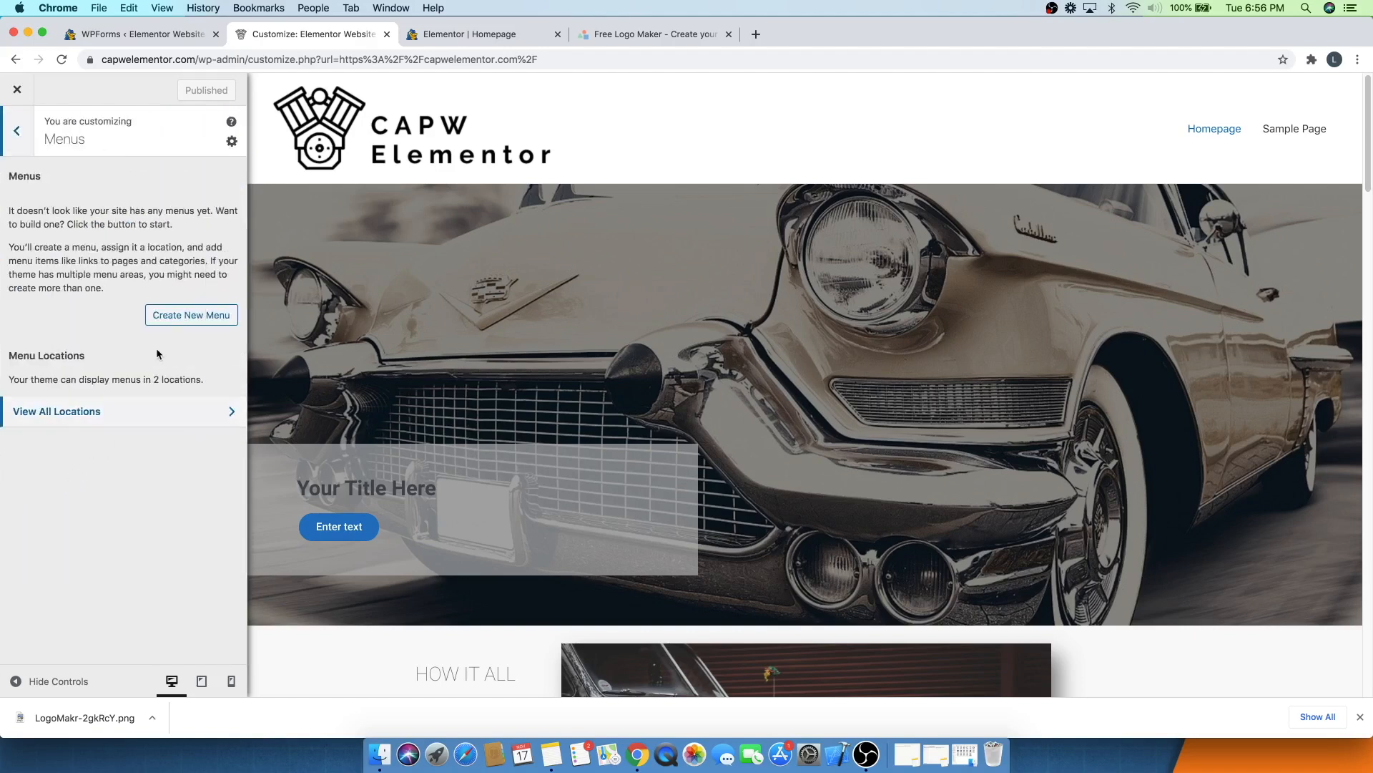
click(179, 317)
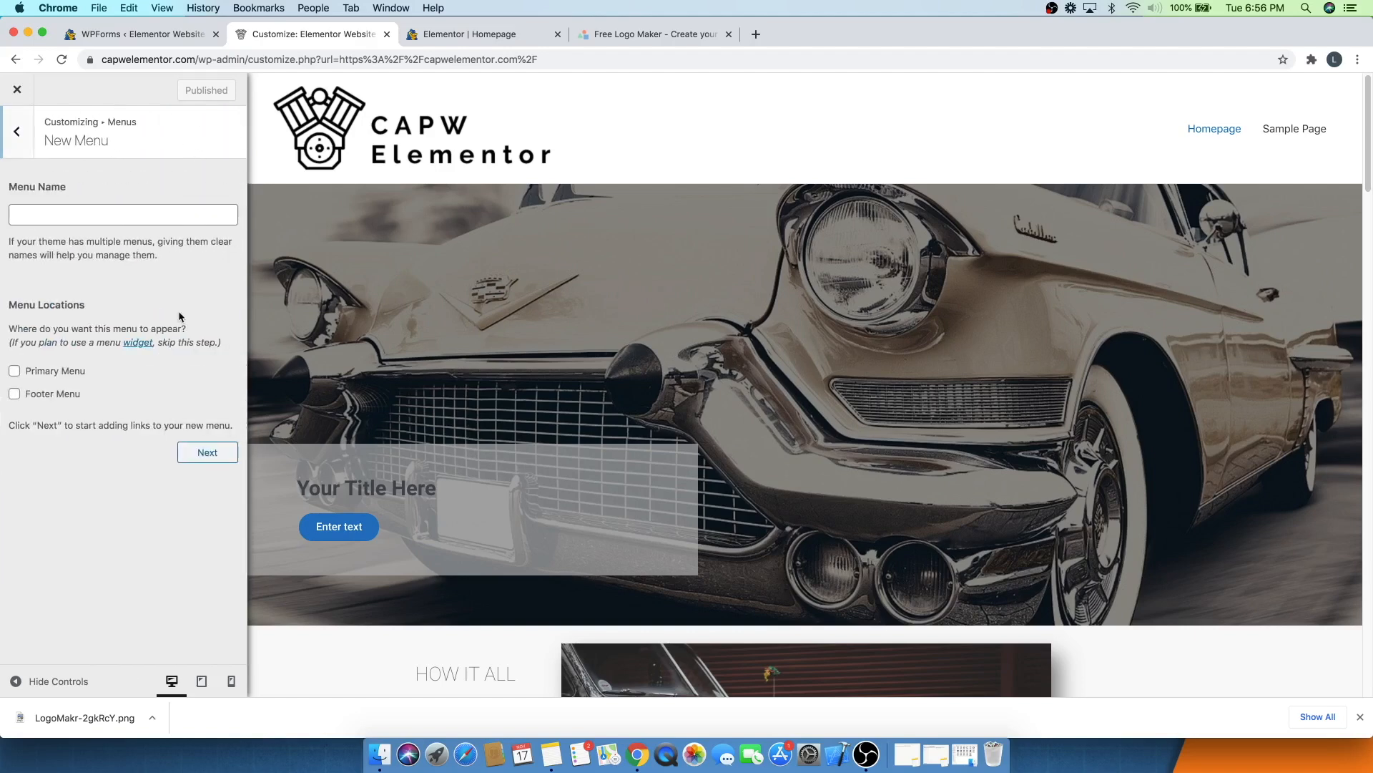
click(90, 216)
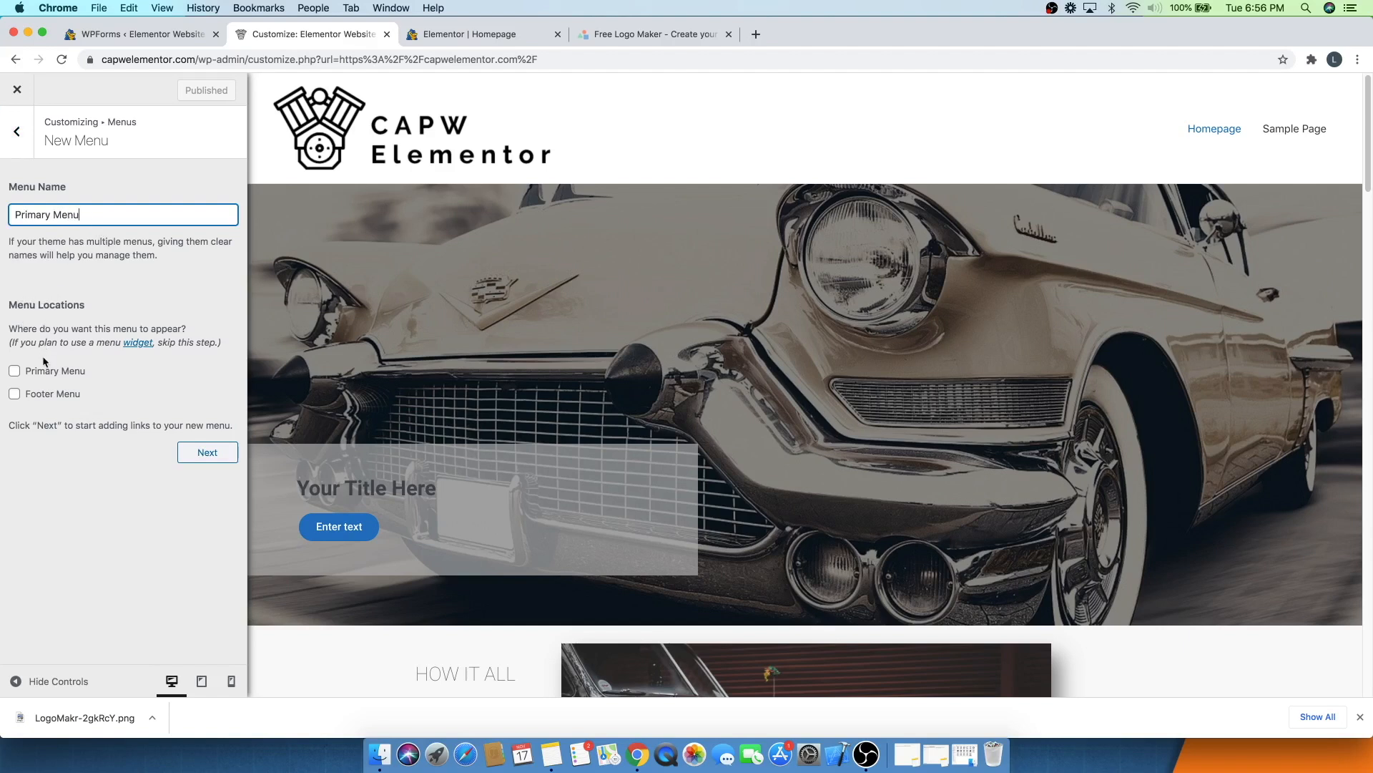
click(43, 378)
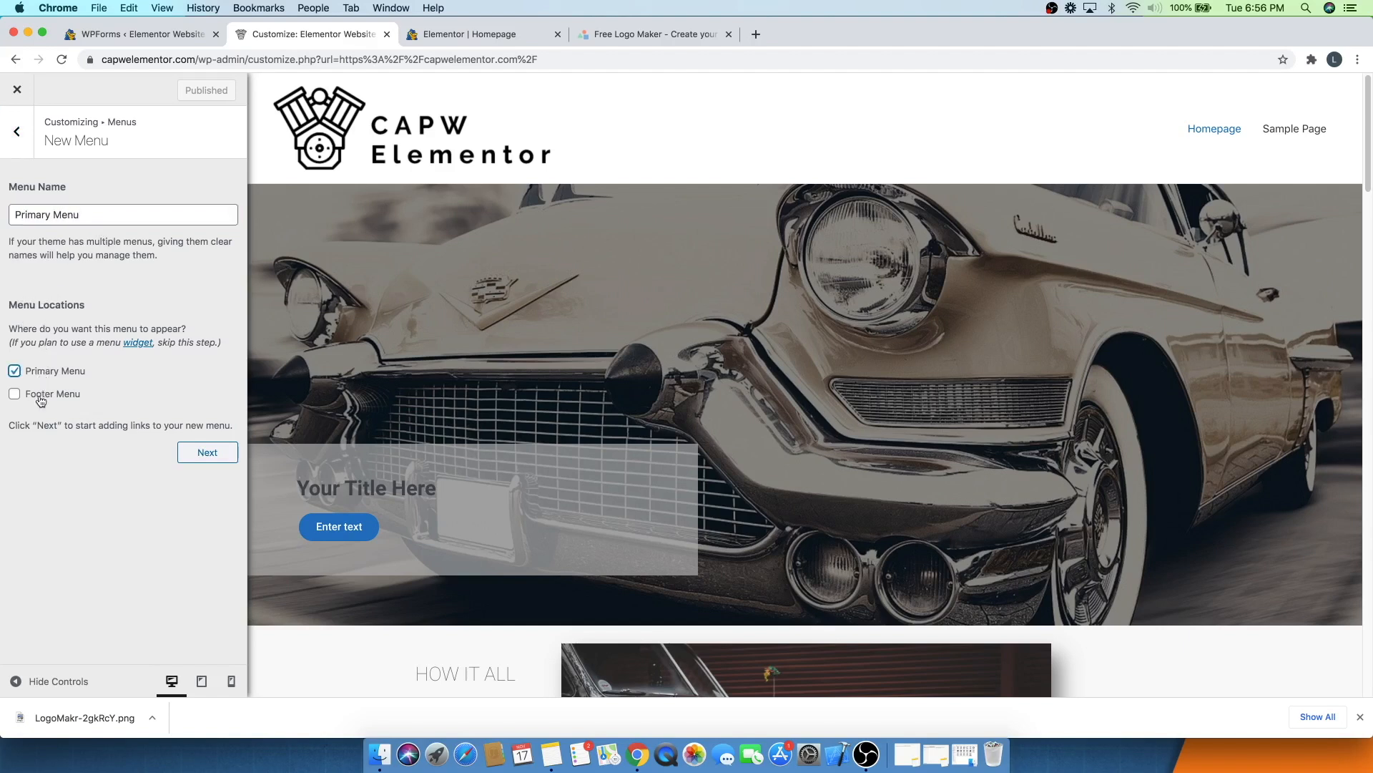
click(209, 455)
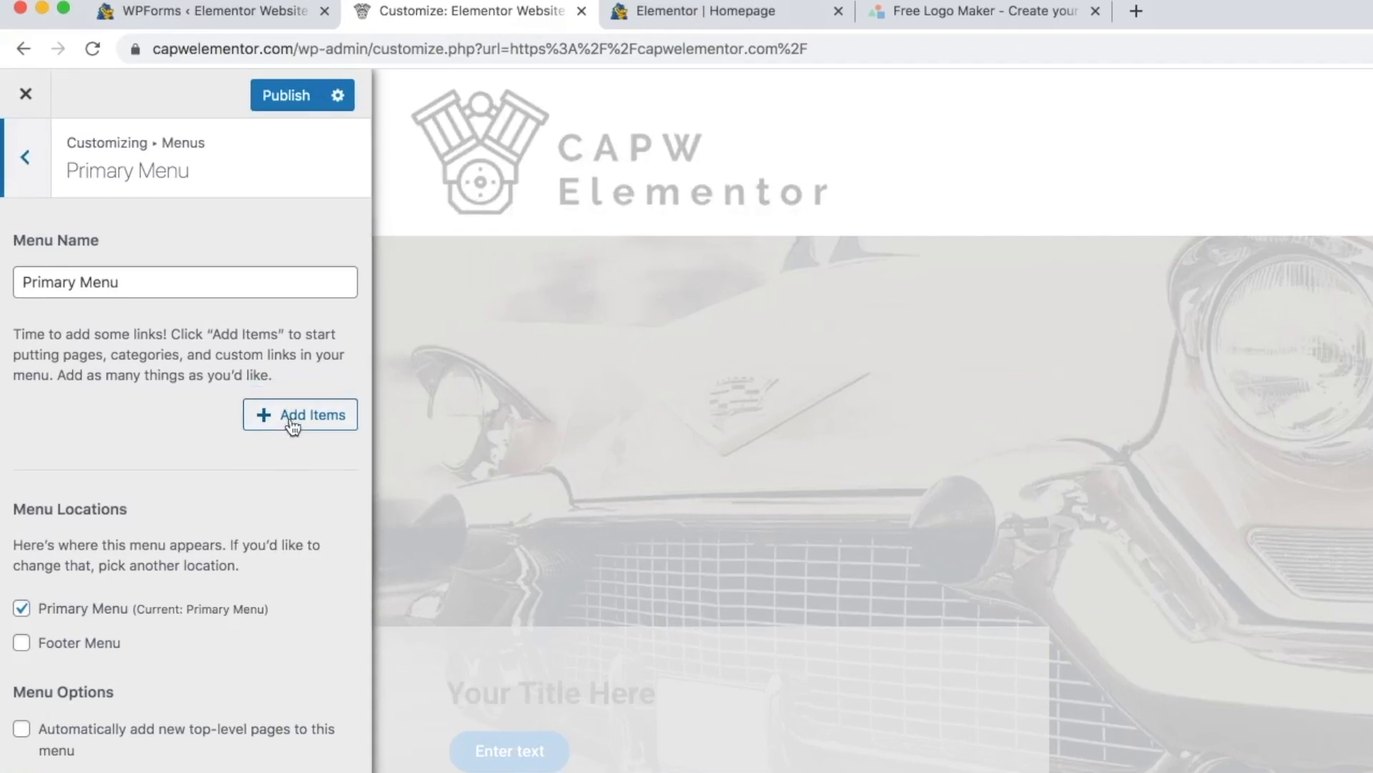
- Add a custom link Origins pointing to #origins to the Primary Menu
click(292, 422)
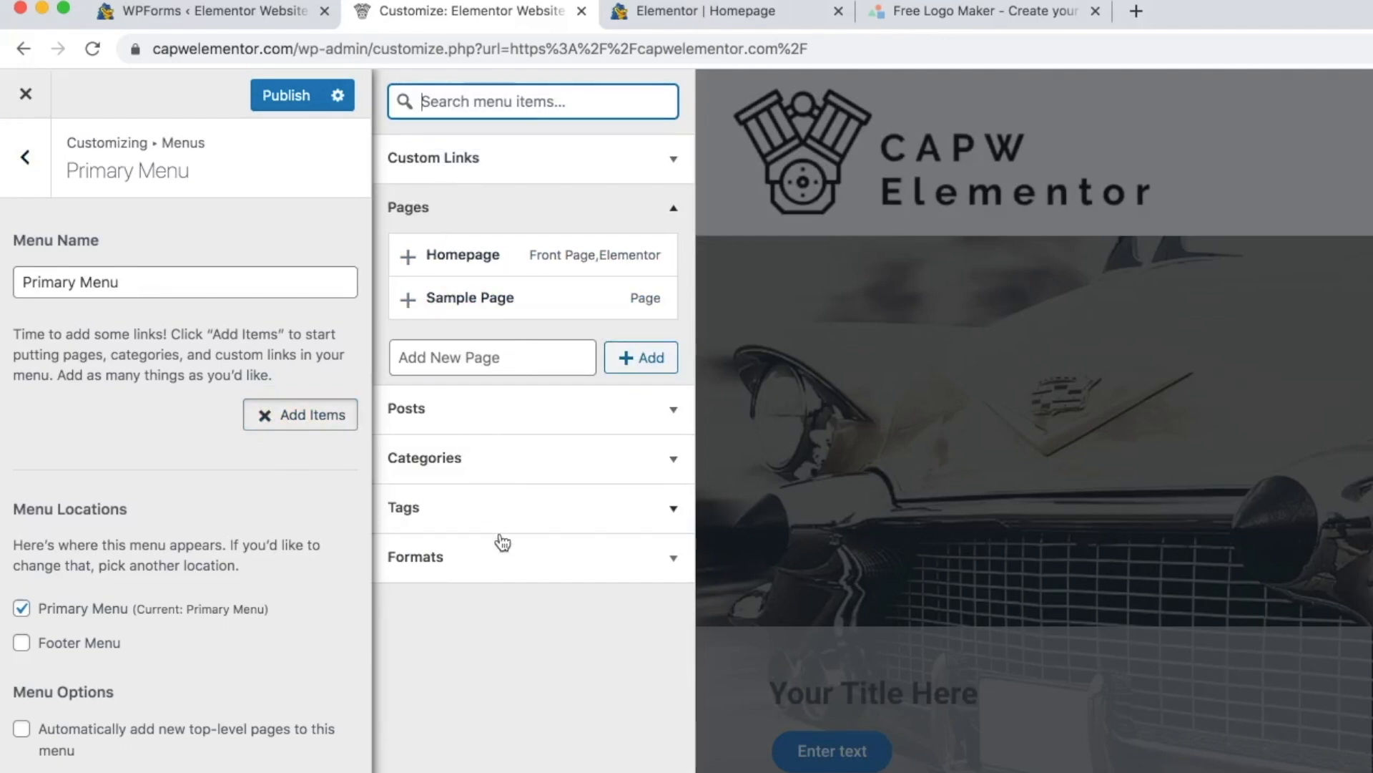
click(476, 157)
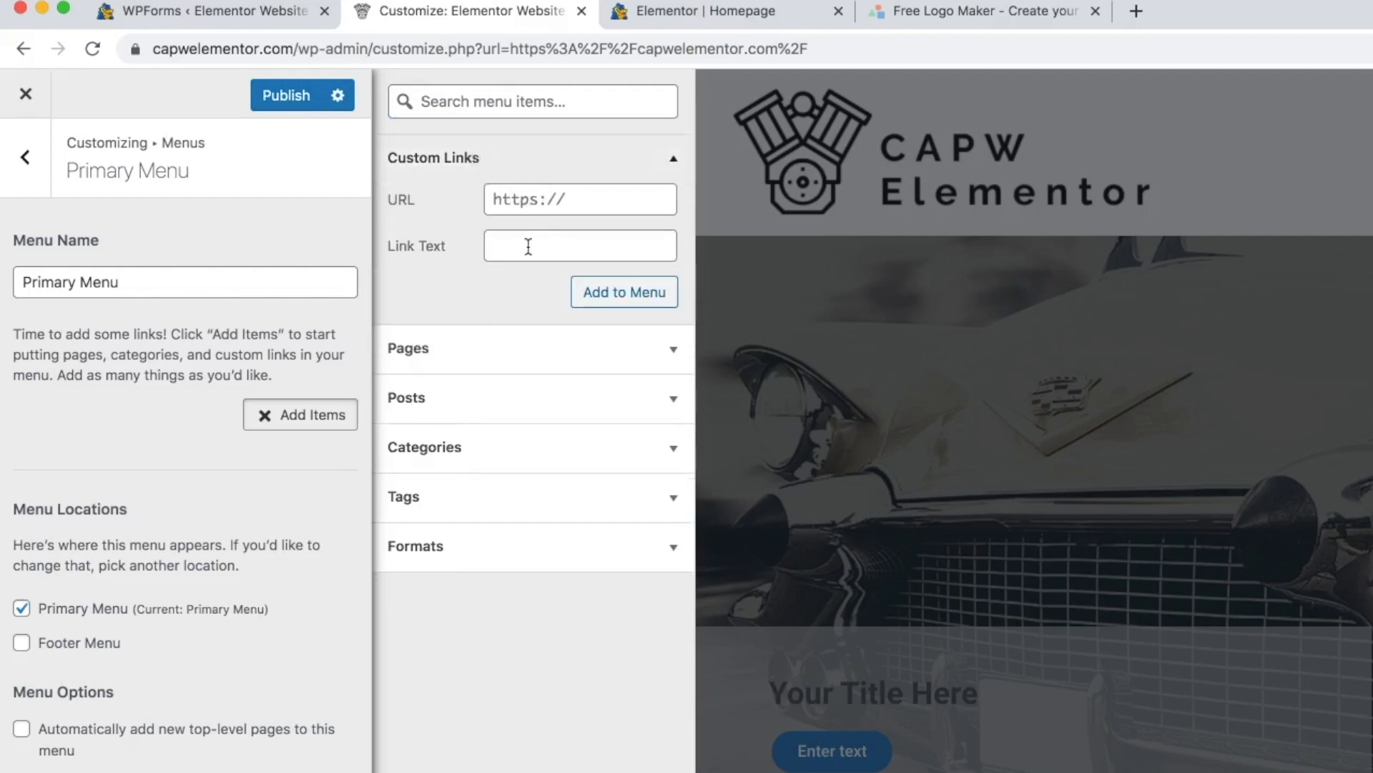
click(549, 238)
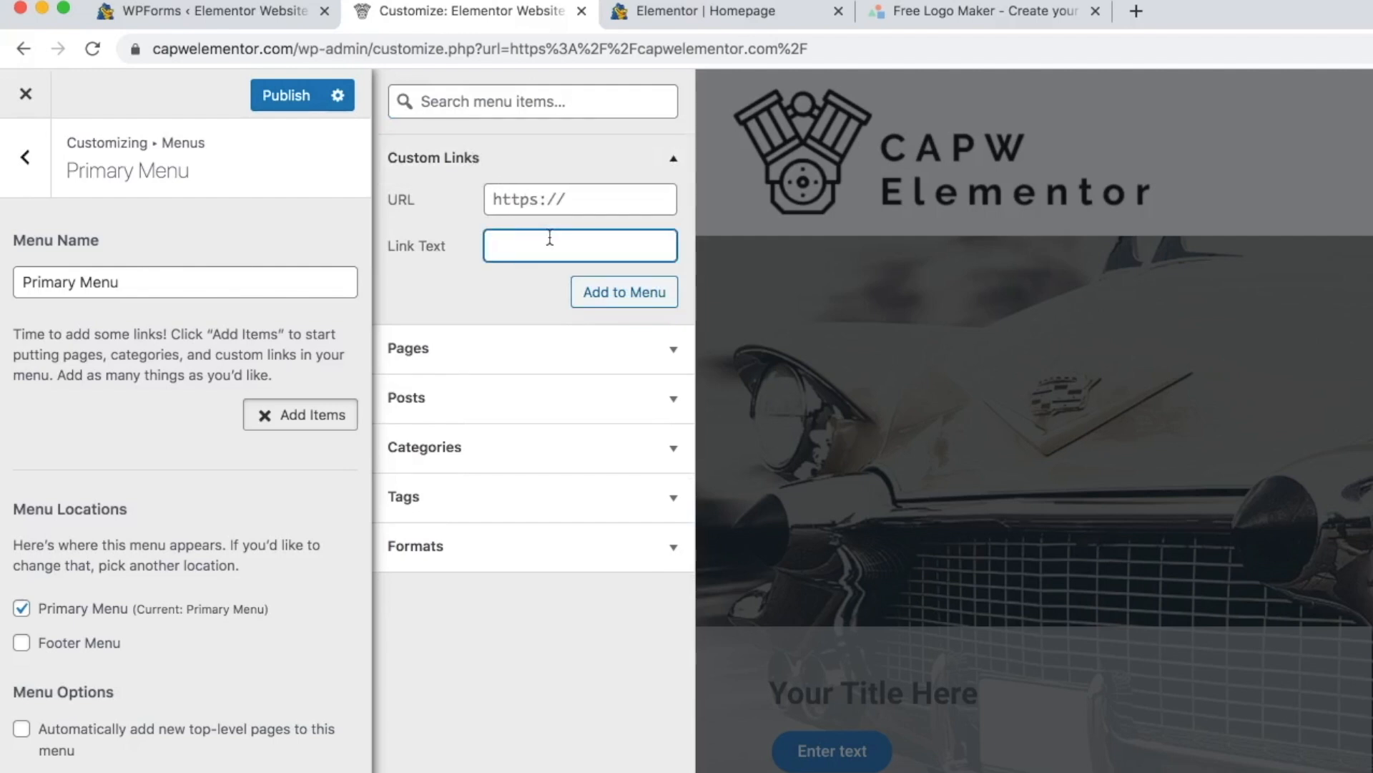
text(Origins)
click(521, 197)
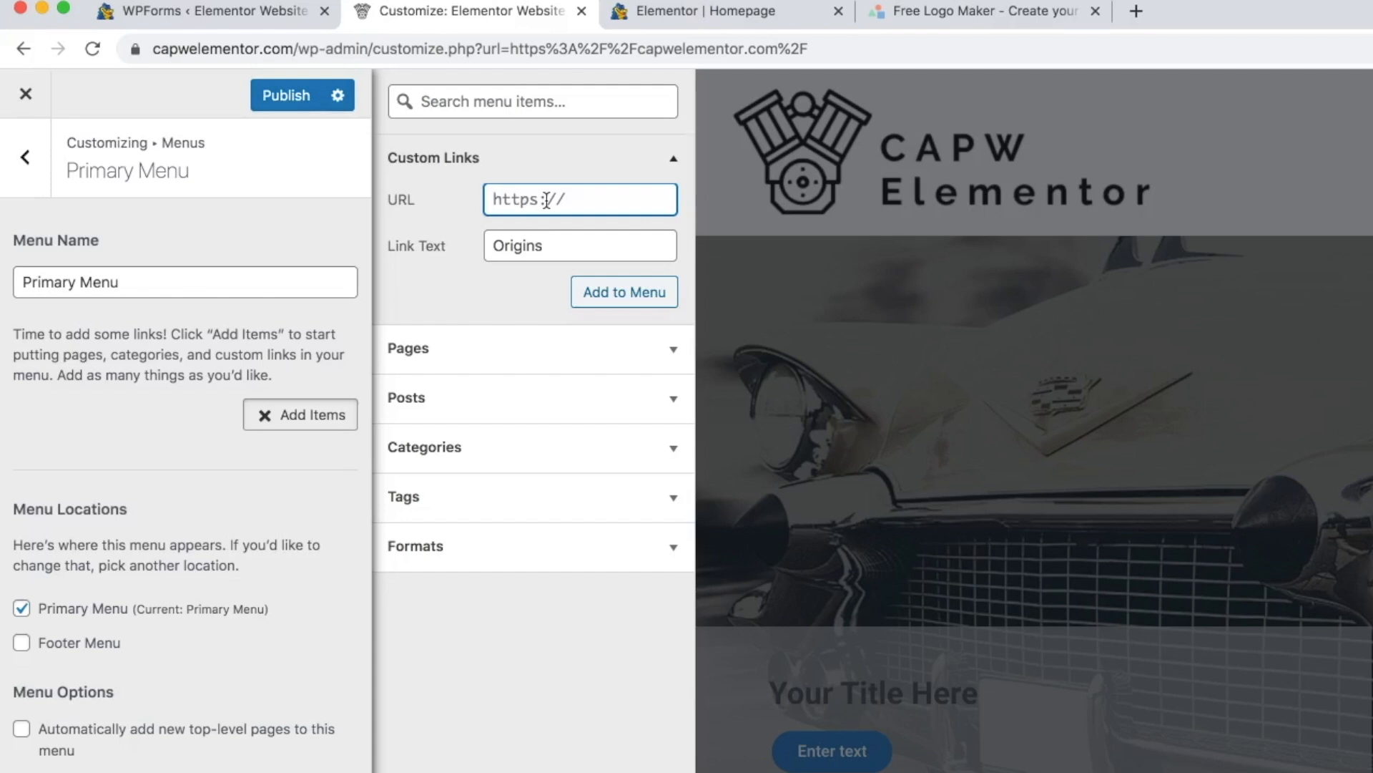
text(#origins)
click(620, 293)
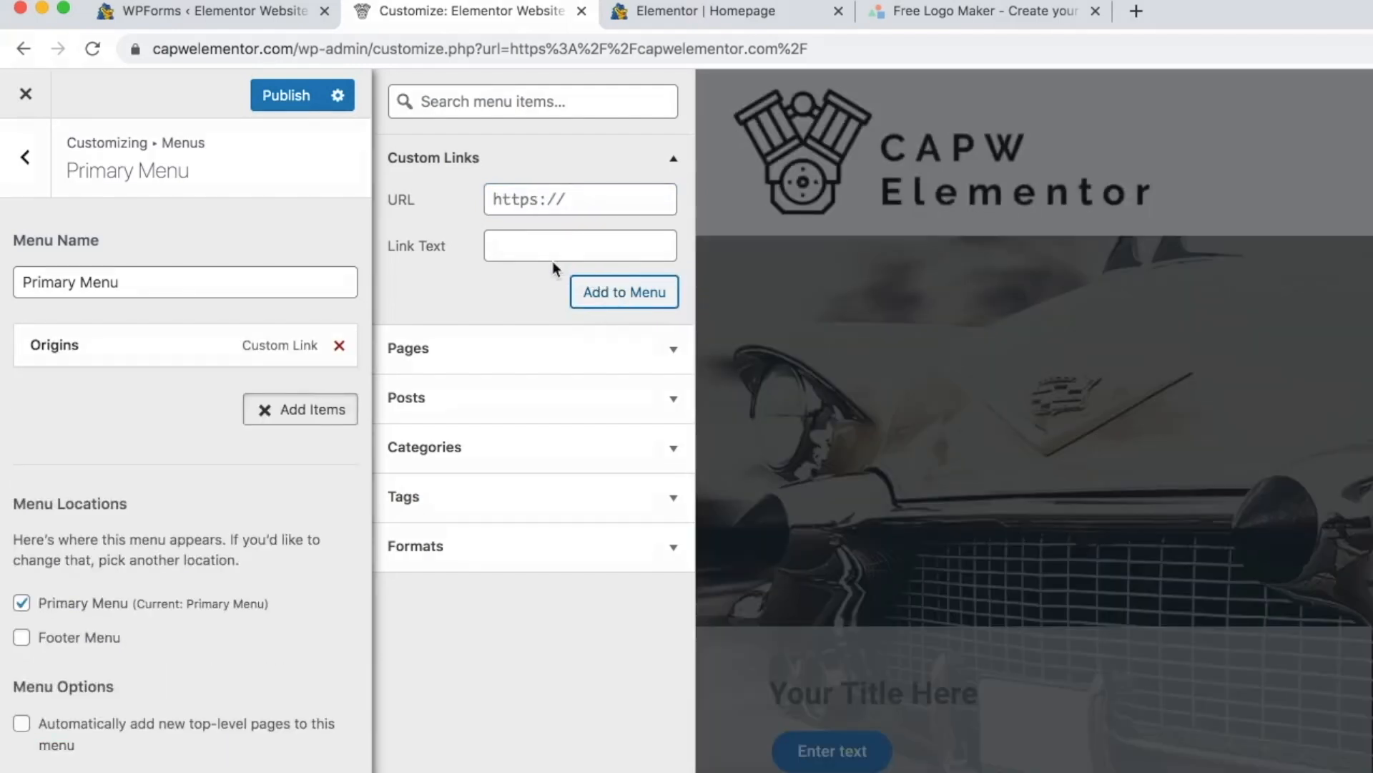
- Add a custom link Blog pointing to #blog to the menu
click(540, 245)
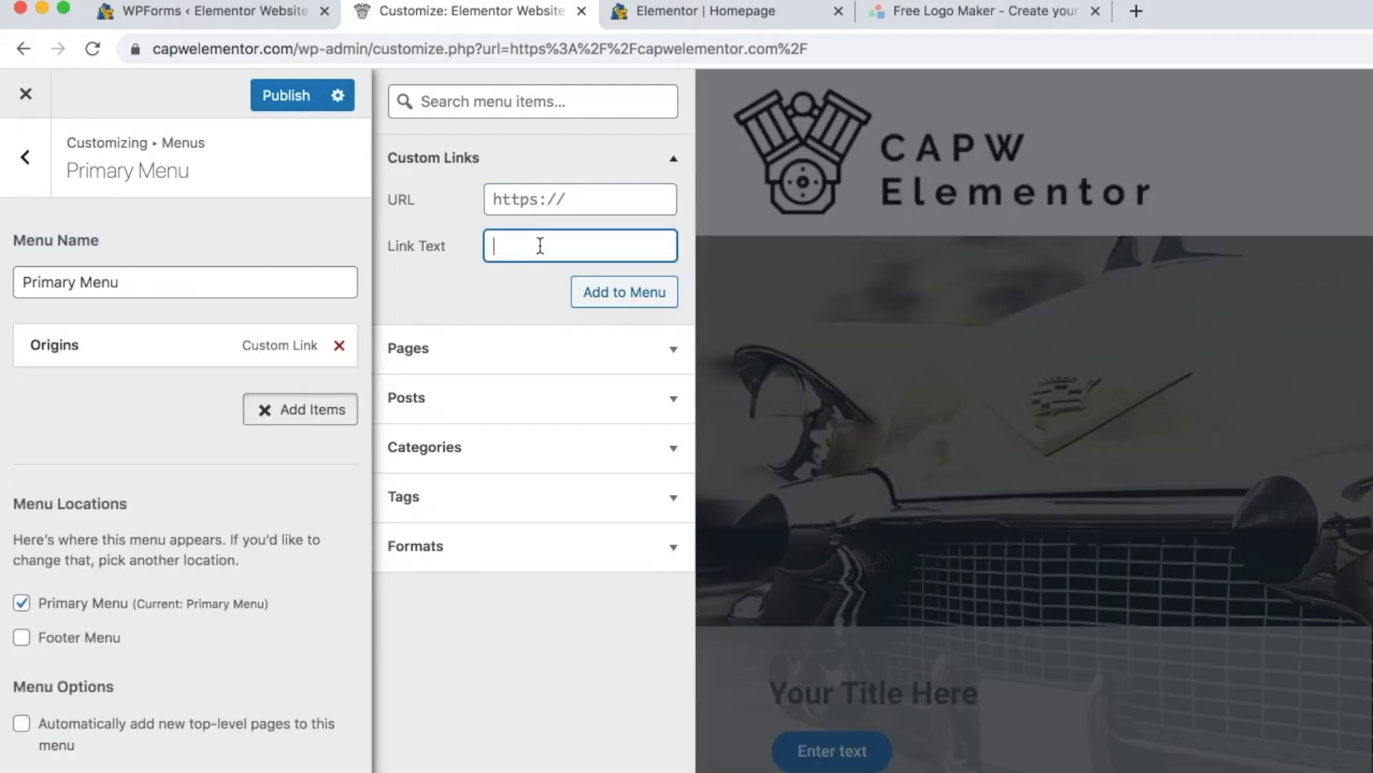
text(Blog)
click(545, 200)
text(#)
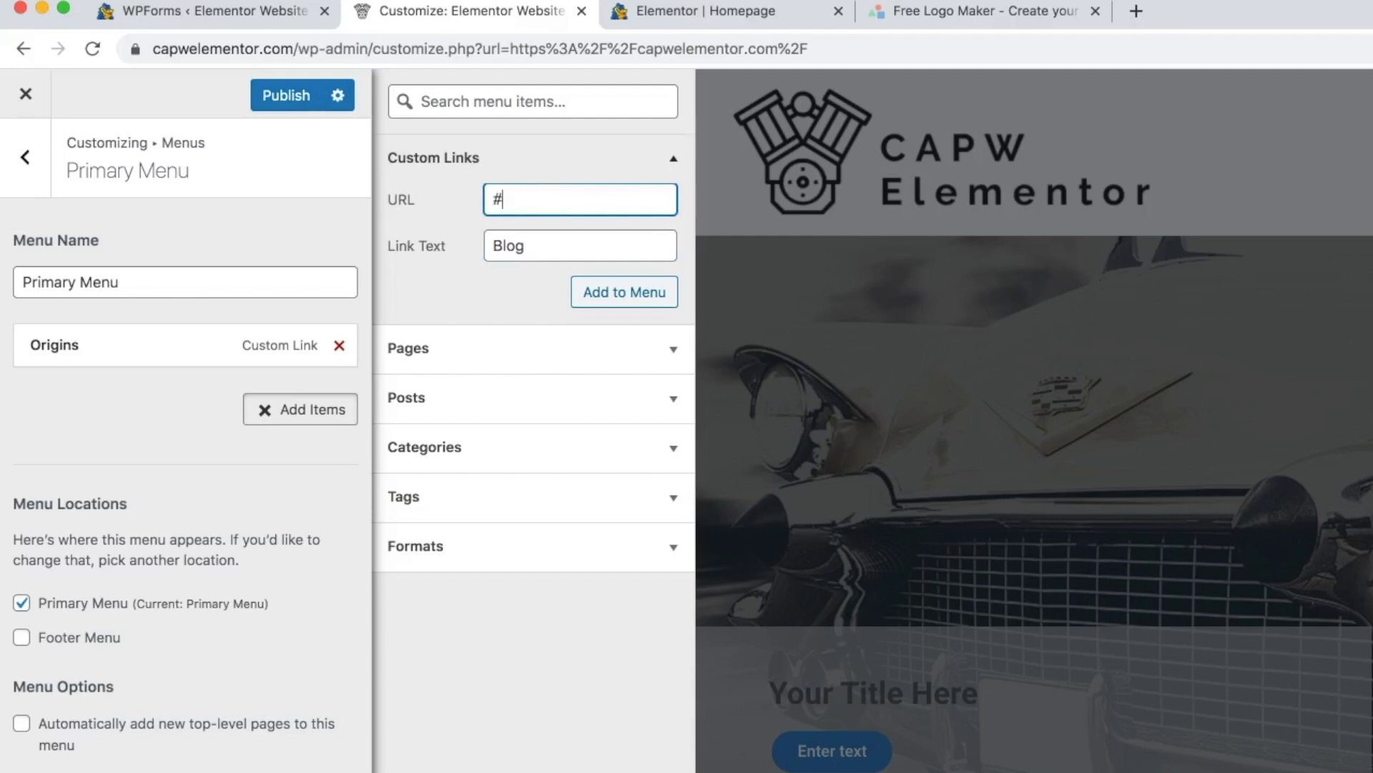
text(blog)
click(635, 292)
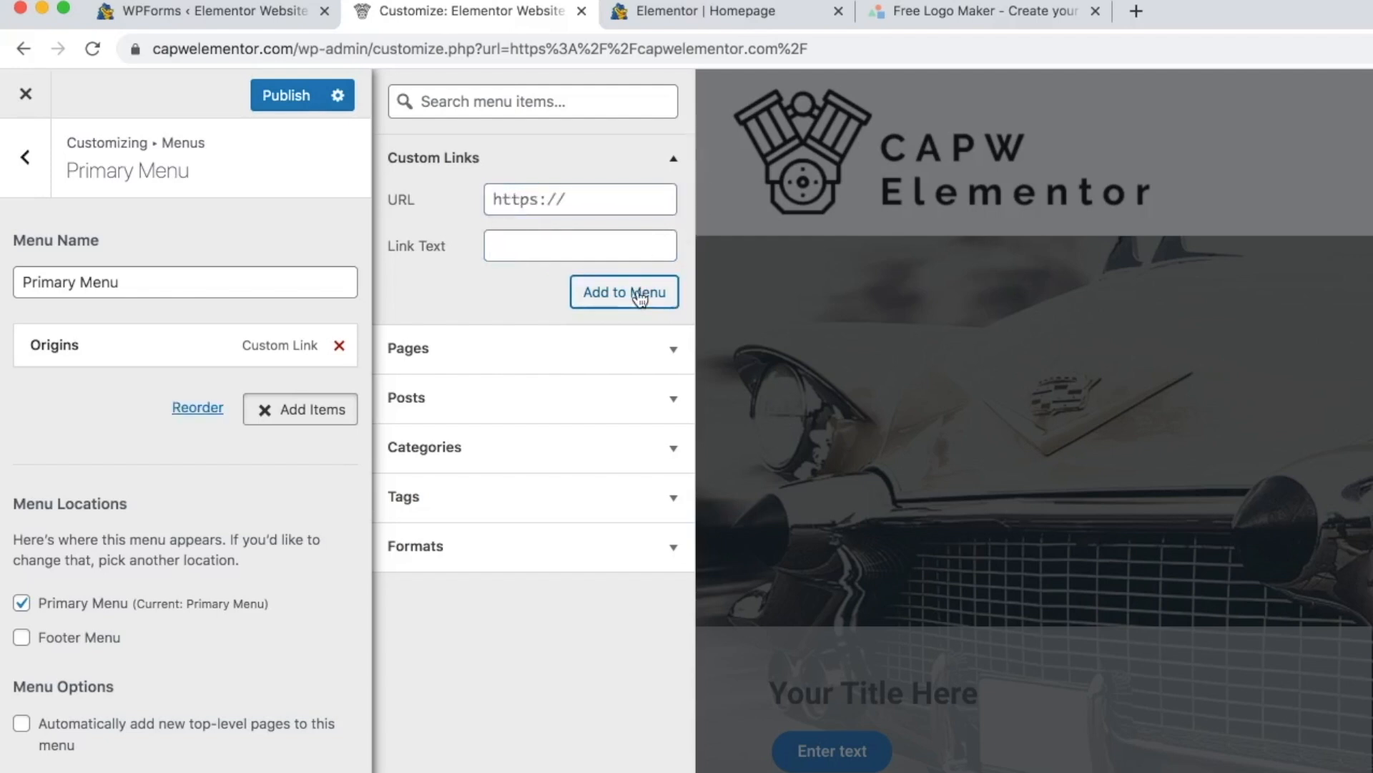
- Add a custom link Initiatives pointing to #initiatives to the menu
click(522, 245)
text(Initiatives)
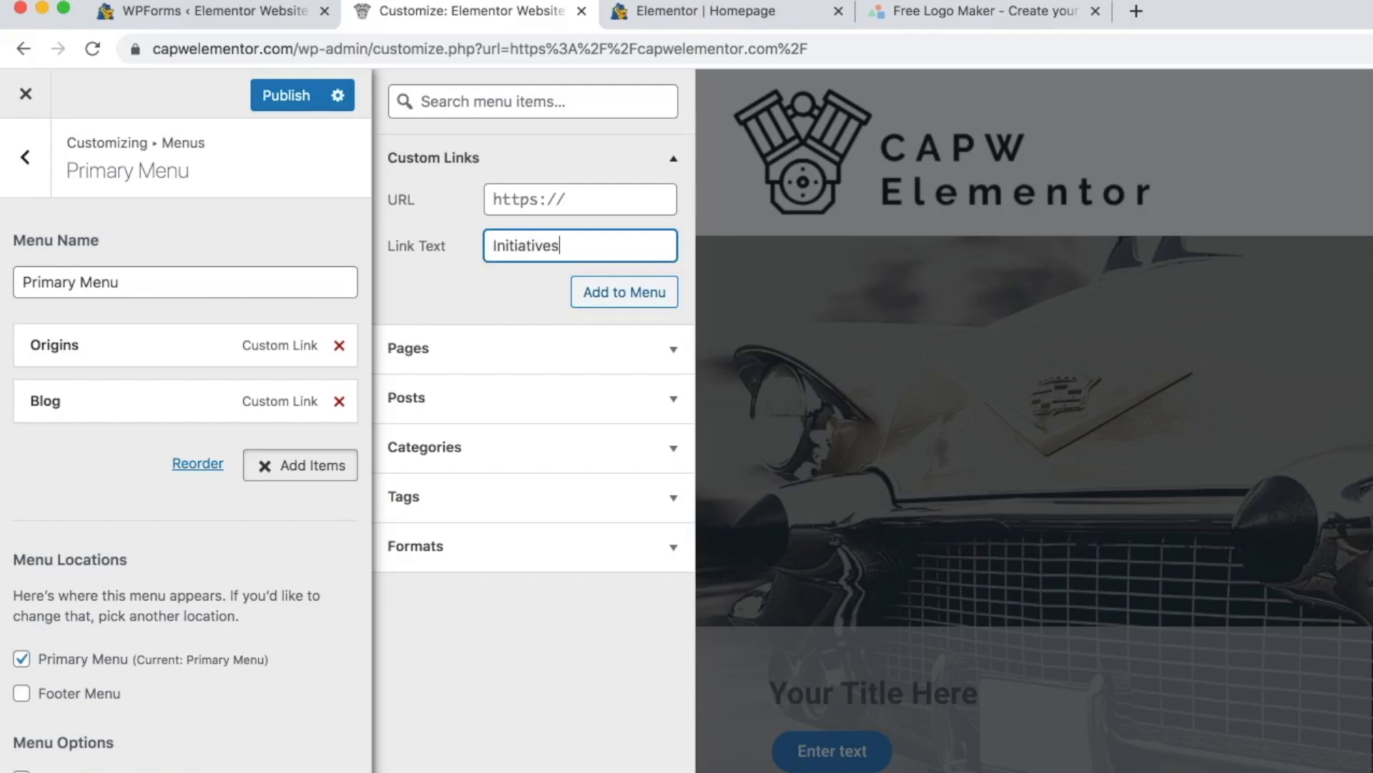
click(545, 203)
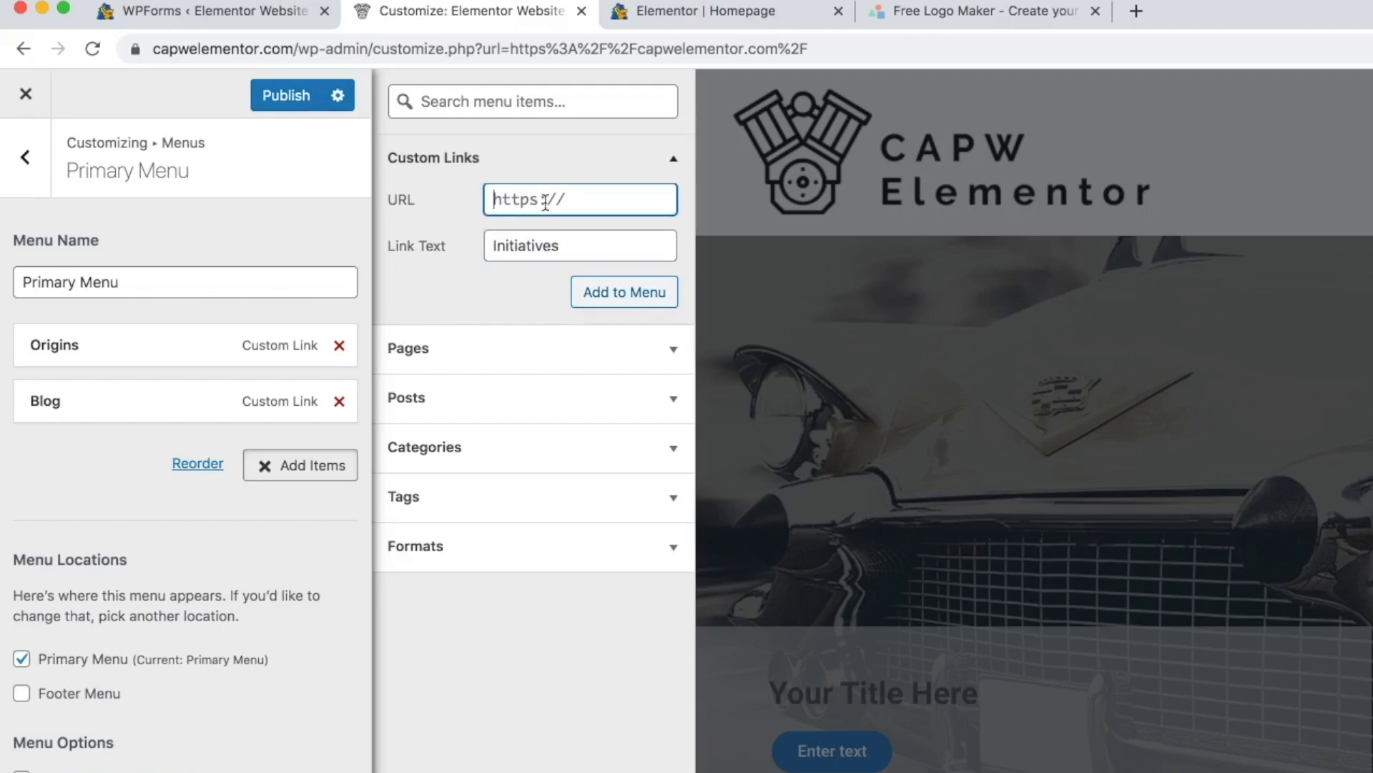
text(#initiatives)
click(582, 292)
- Add a custom link Careers pointing to #careers to the menu
click(513, 245)
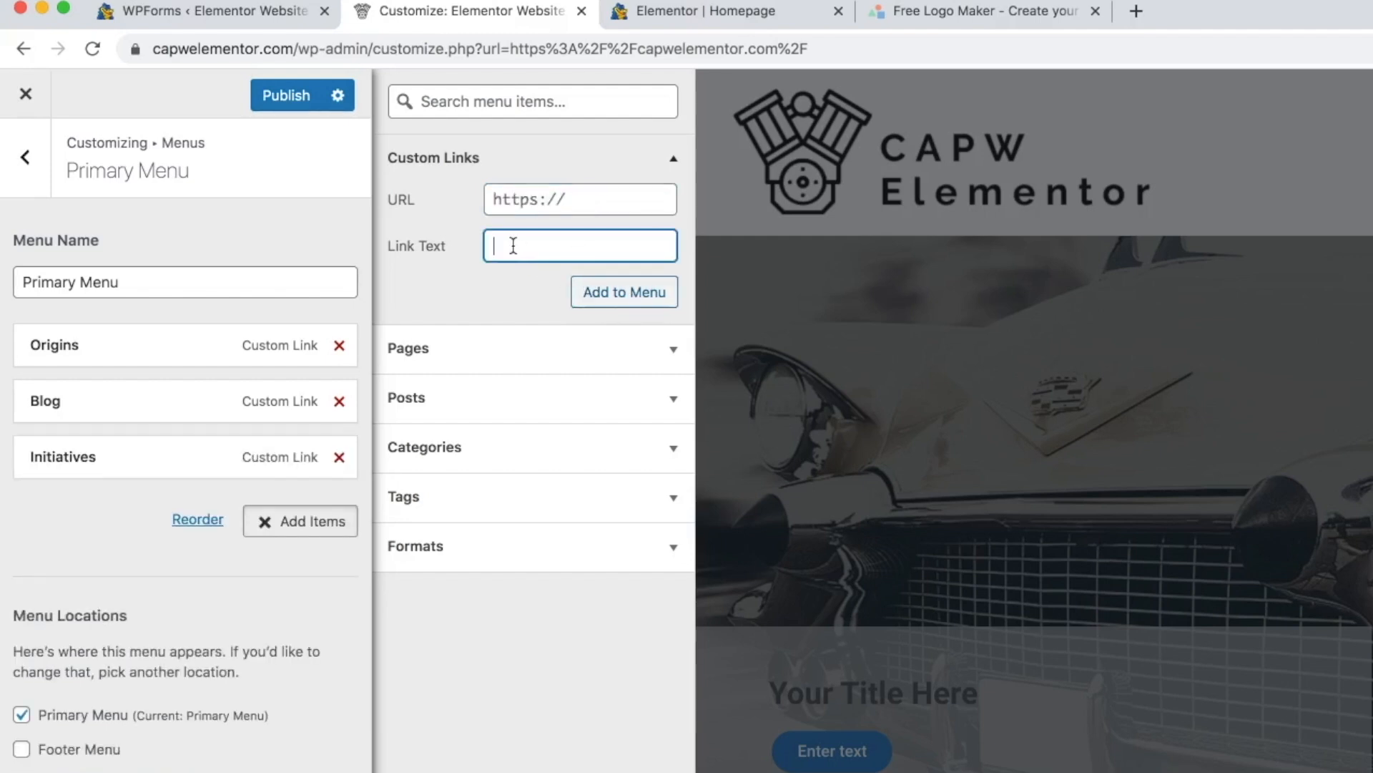
text(Careers)
click(532, 201)
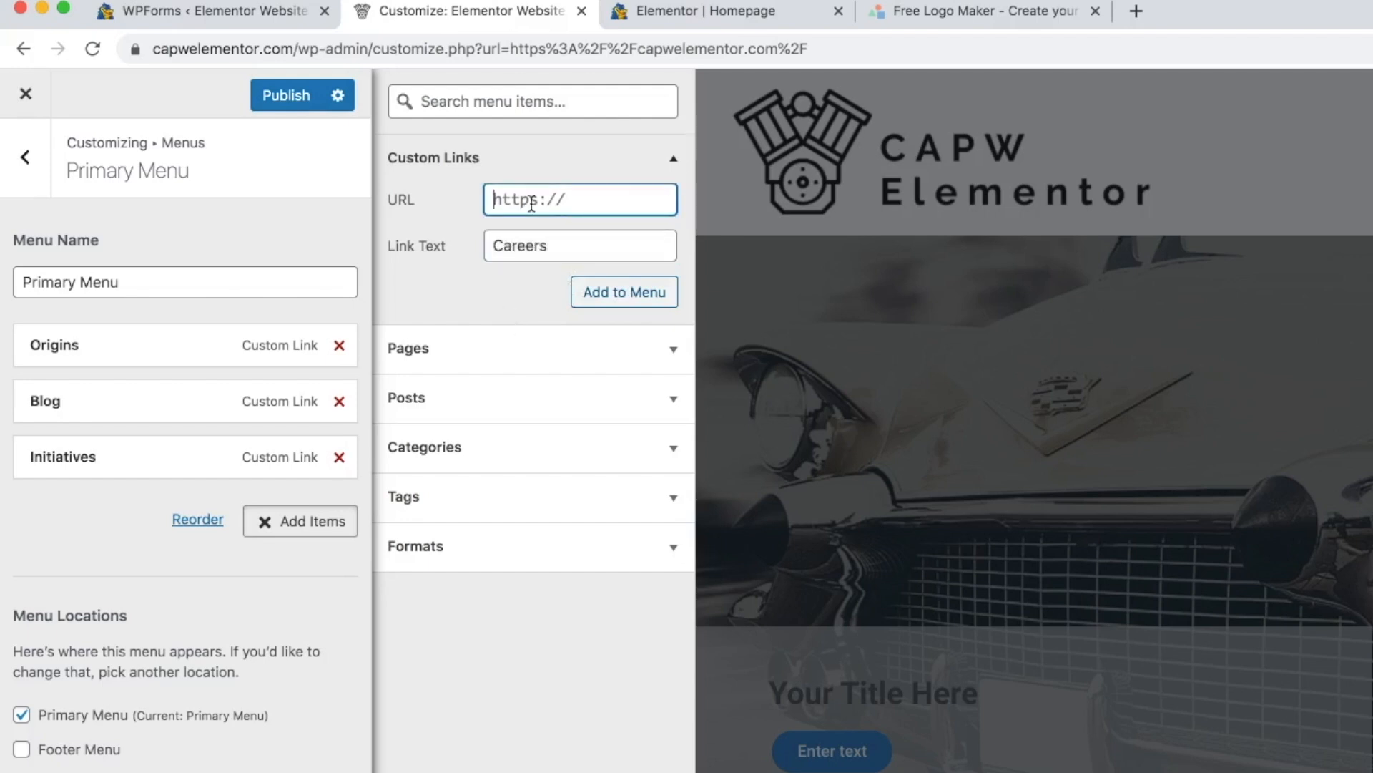
text(#careers)
click(630, 294)
- Add a custom link Featured News pointing to #news to the menu
click(542, 245)
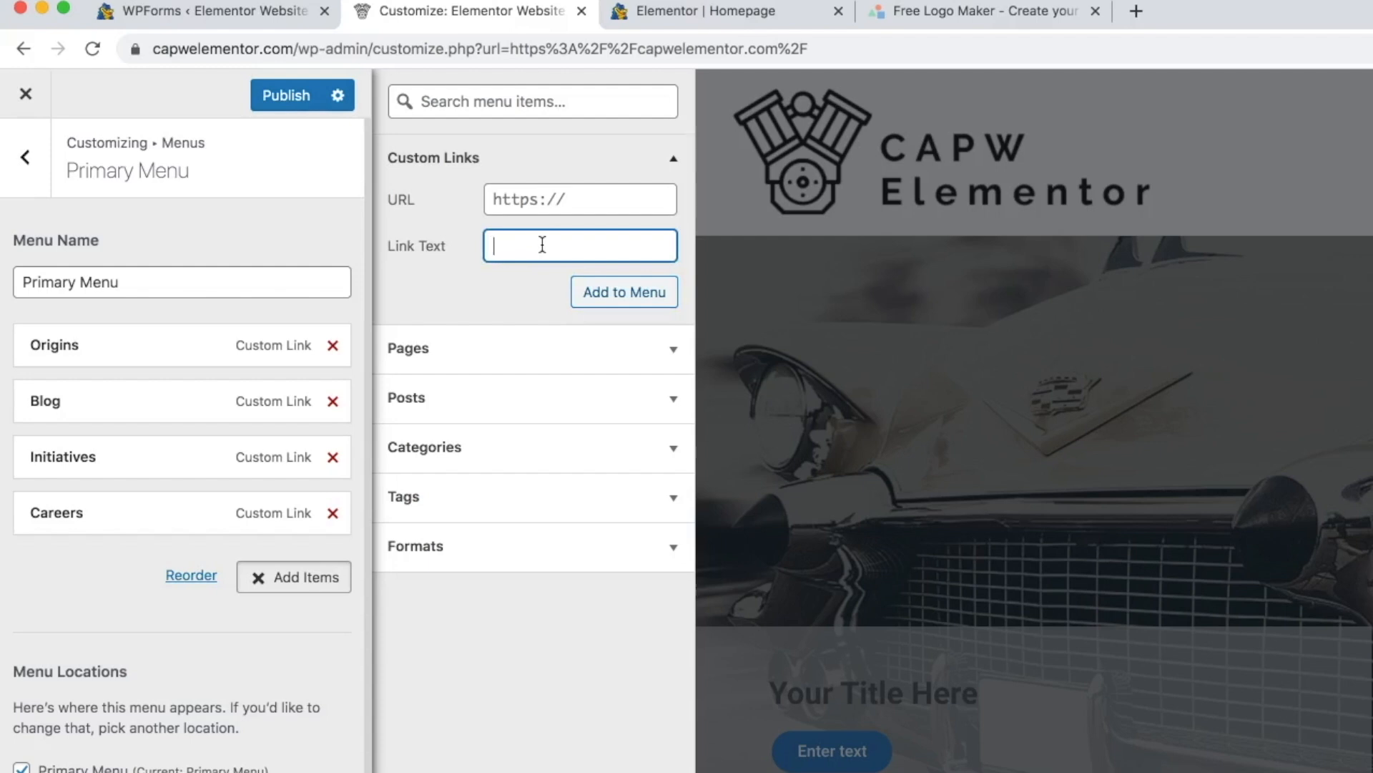
text(Featured News)
click(574, 200)
text(#news)
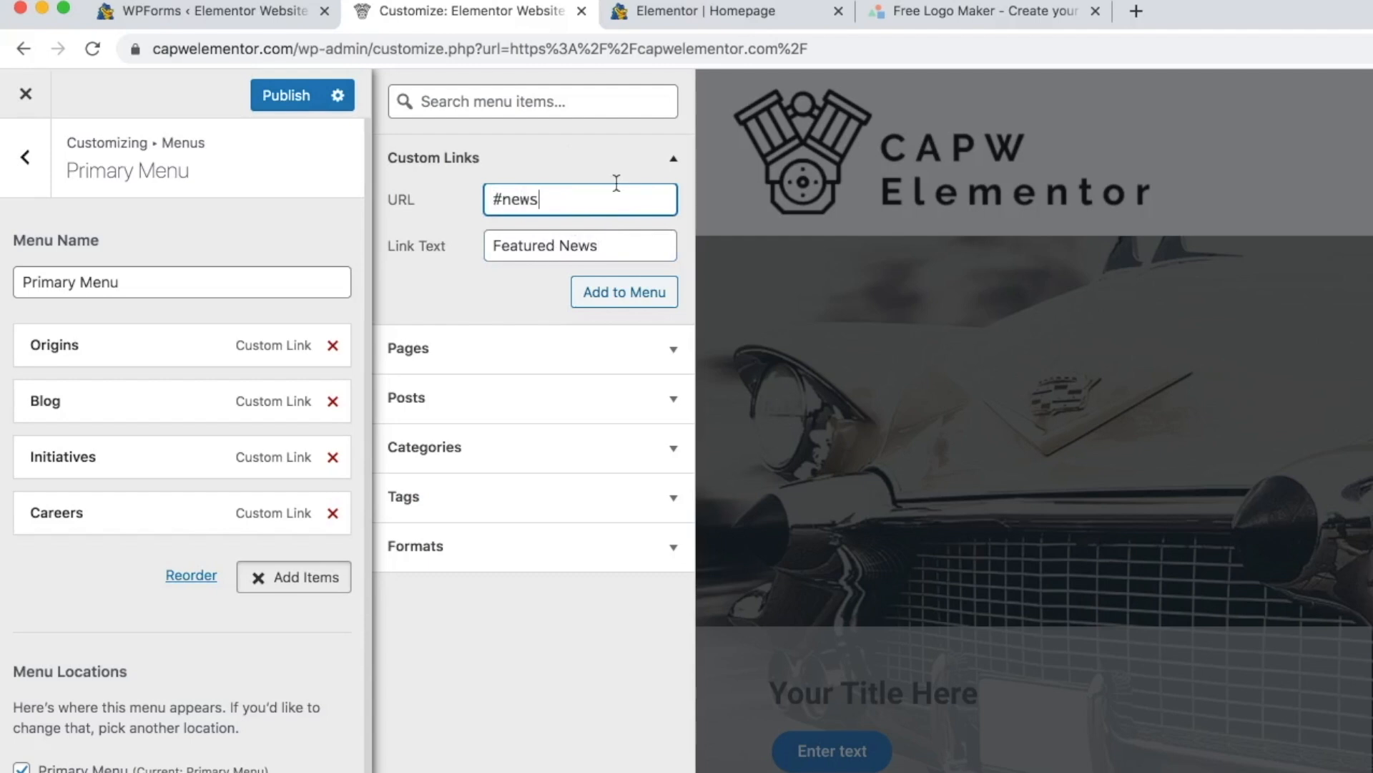
click(592, 289)
- Add a custom link Contact pointing to #contact to the menu and publish the changes
click(512, 248)
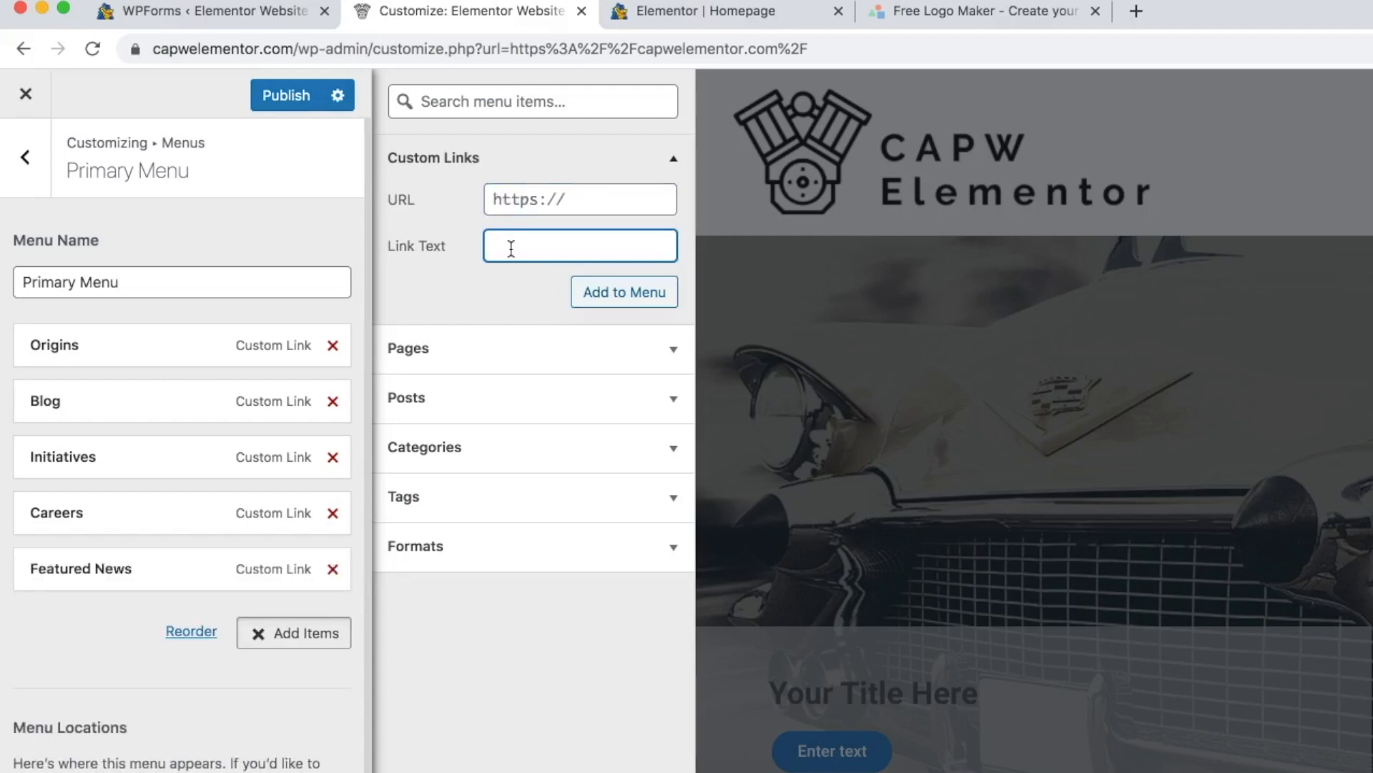
text(Contact)
click(540, 194)
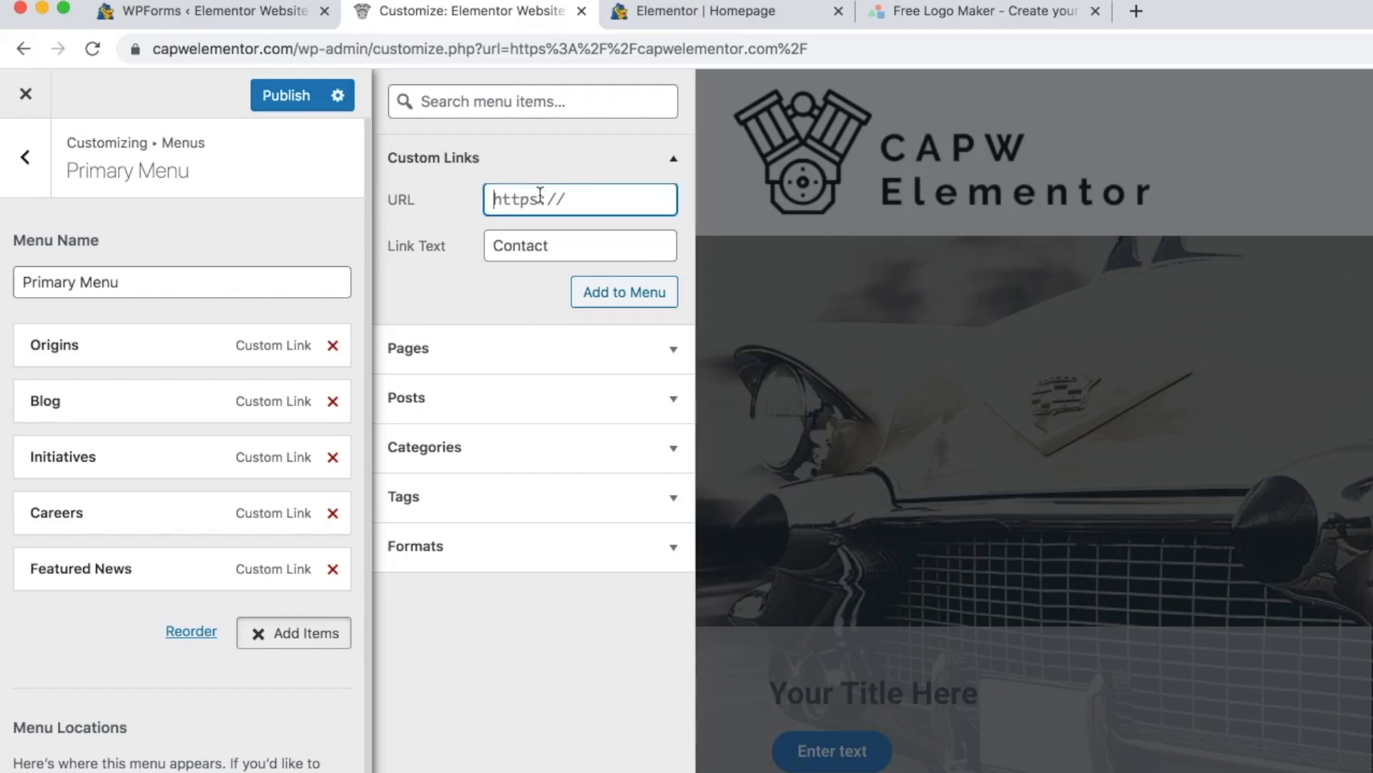
text(#contact)
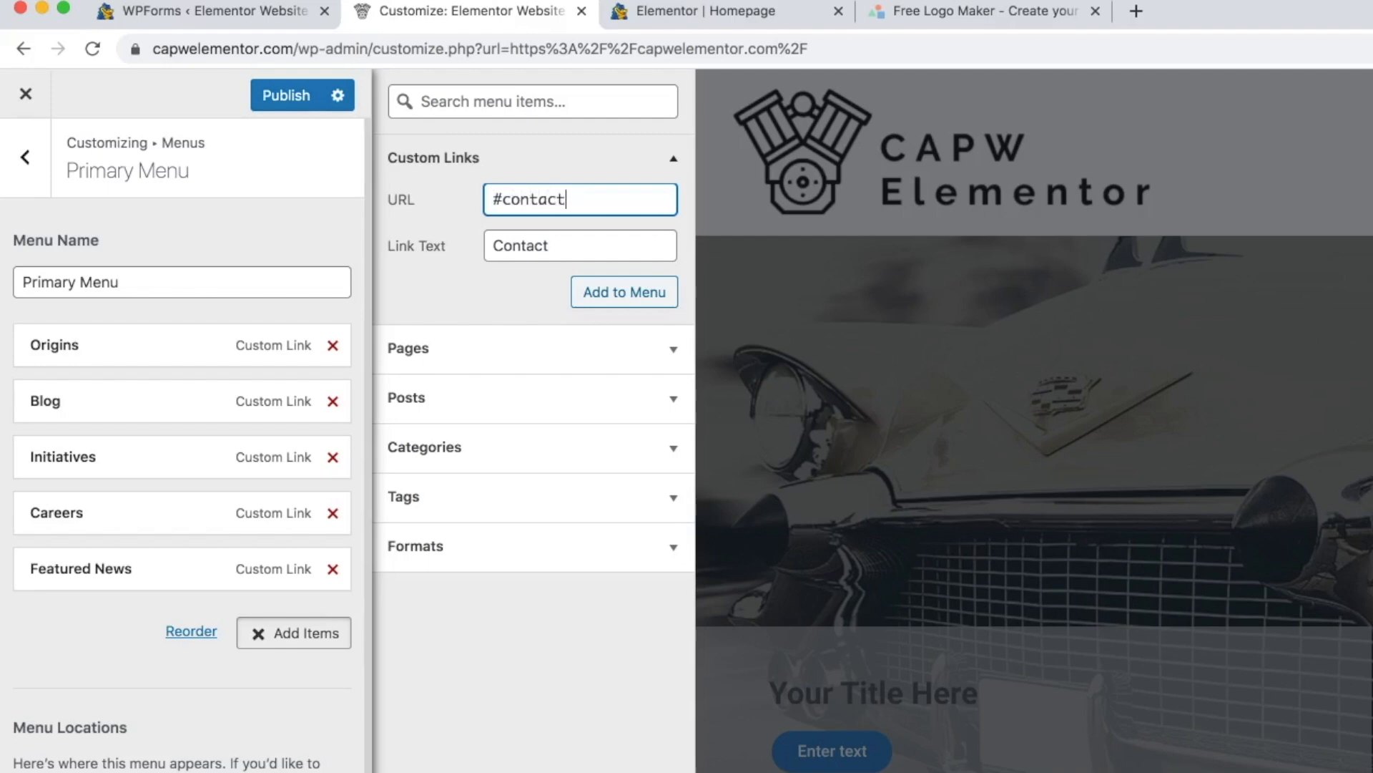
click(609, 293)
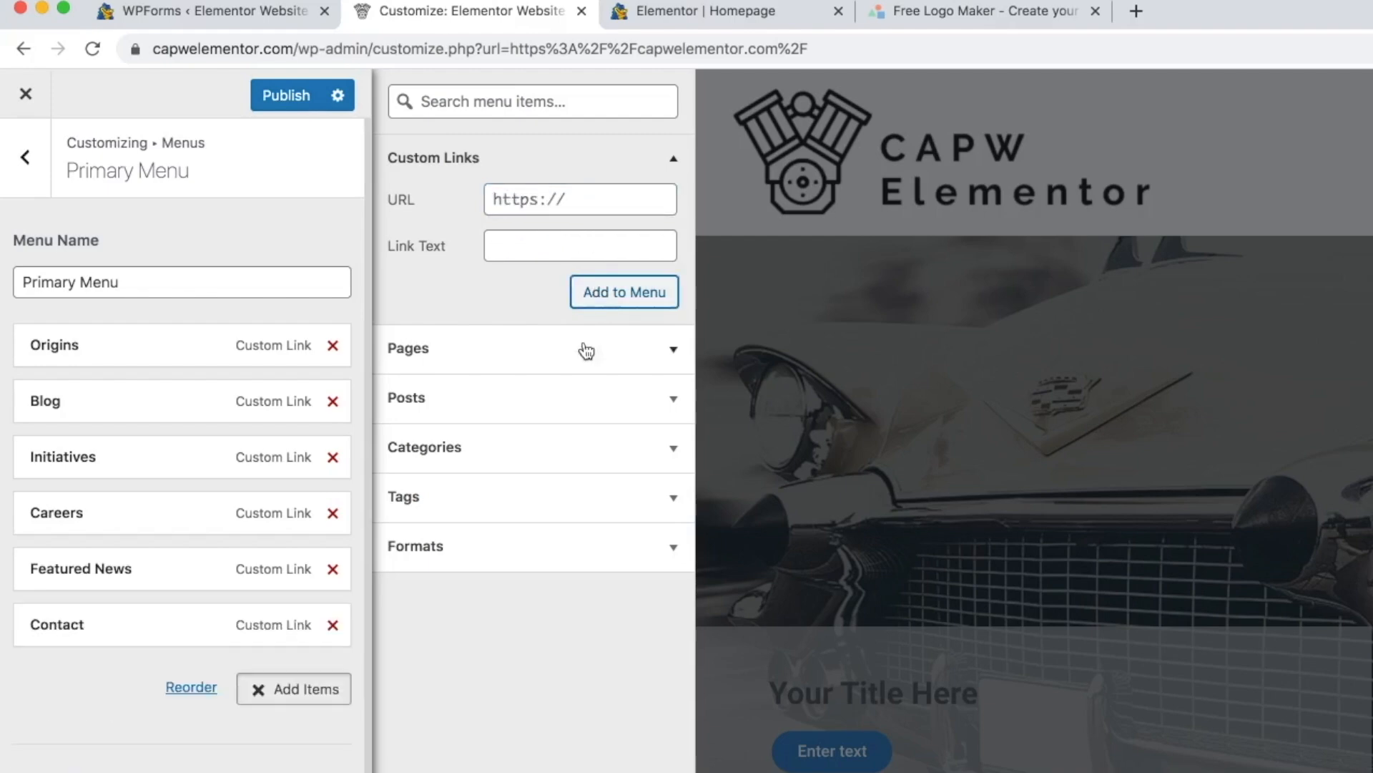
click(284, 98)
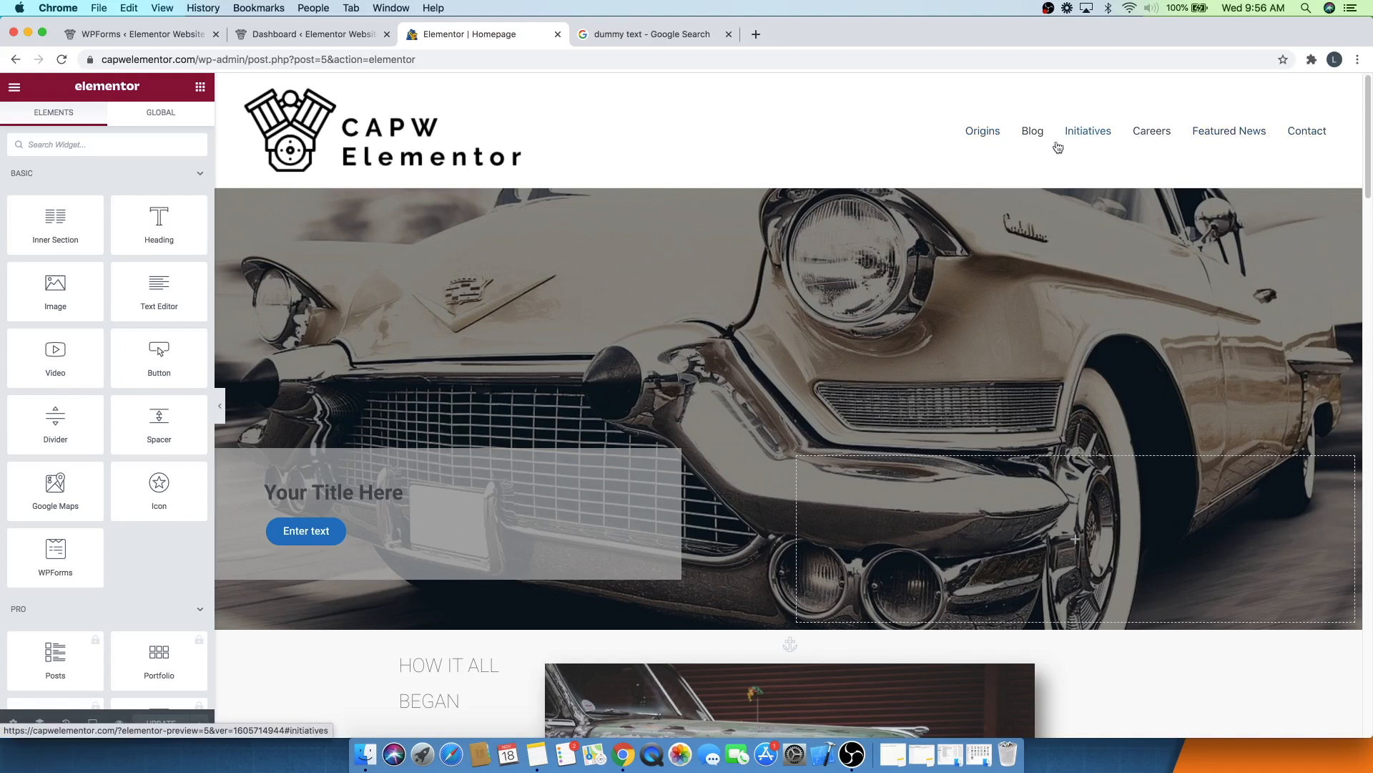
- Test the Origins, Blog and Initiatives menu links on the homepage in the Elementor editor
click(987, 134)
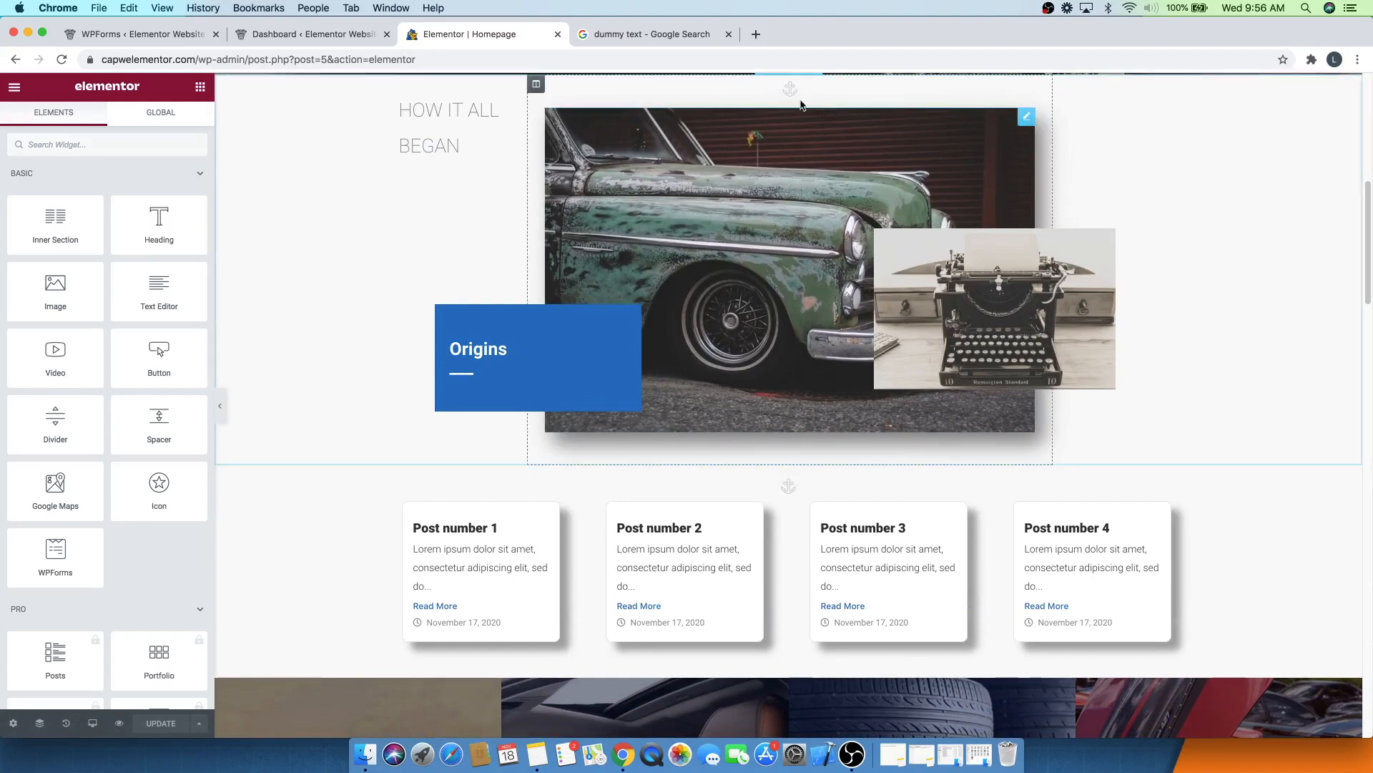
scroll(920, 170, up, 3)
scroll(921, 170, up, 5)
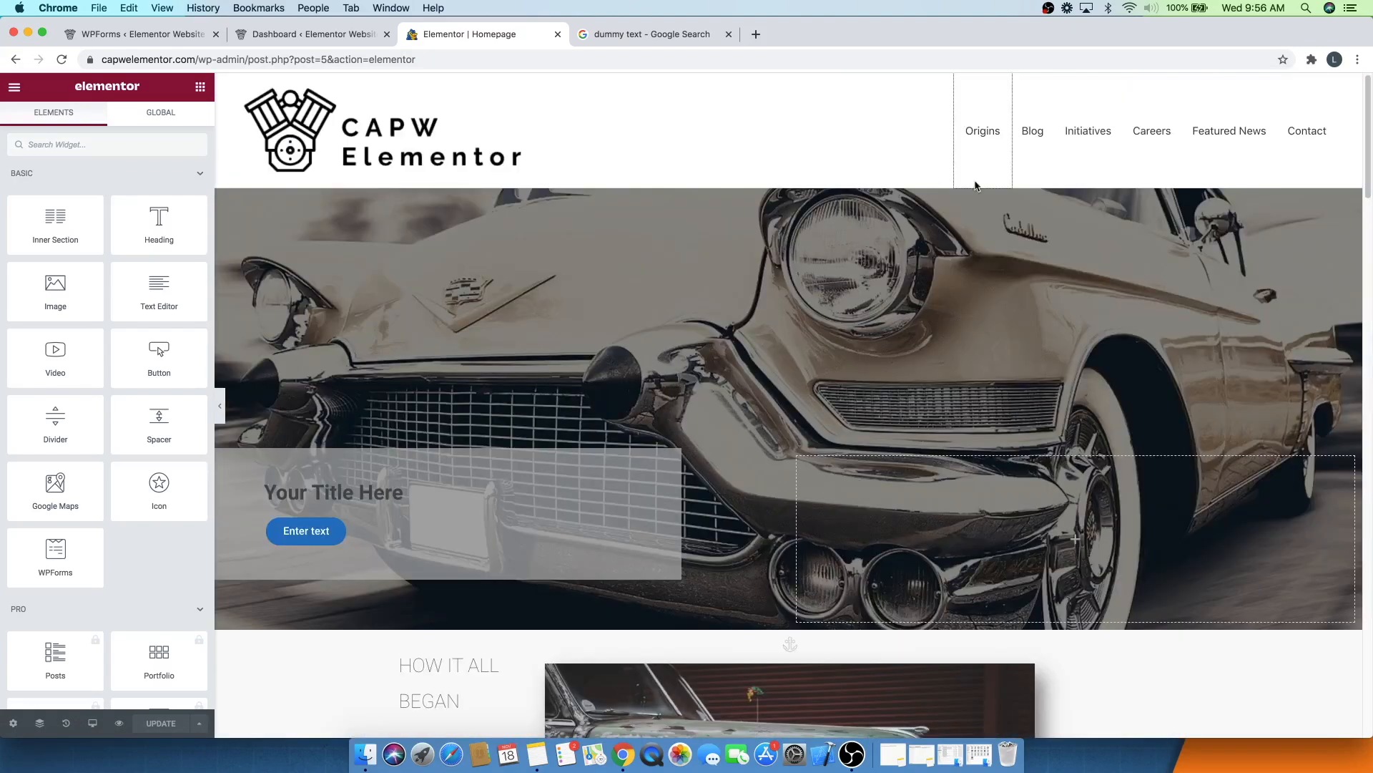
click(1035, 134)
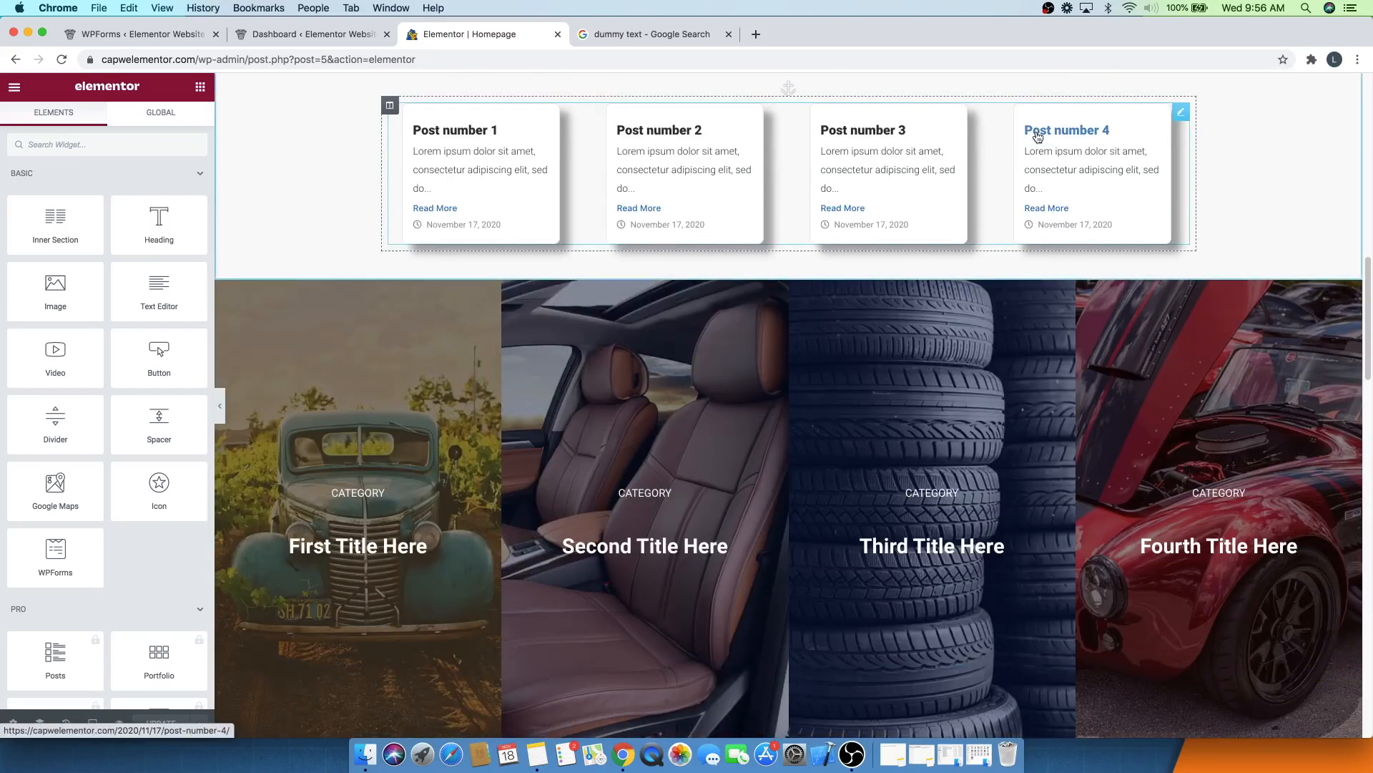
scroll(786, 88, up, 10)
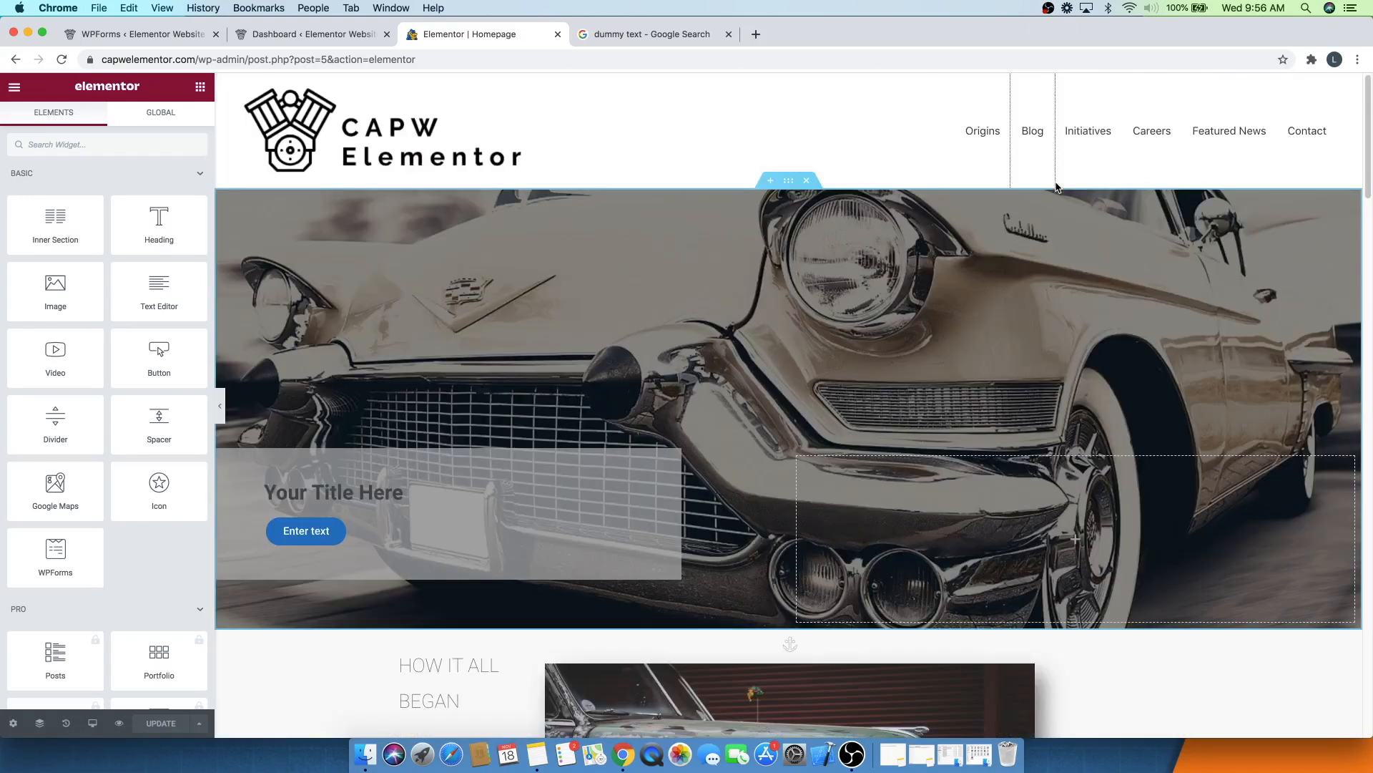
click(1085, 135)
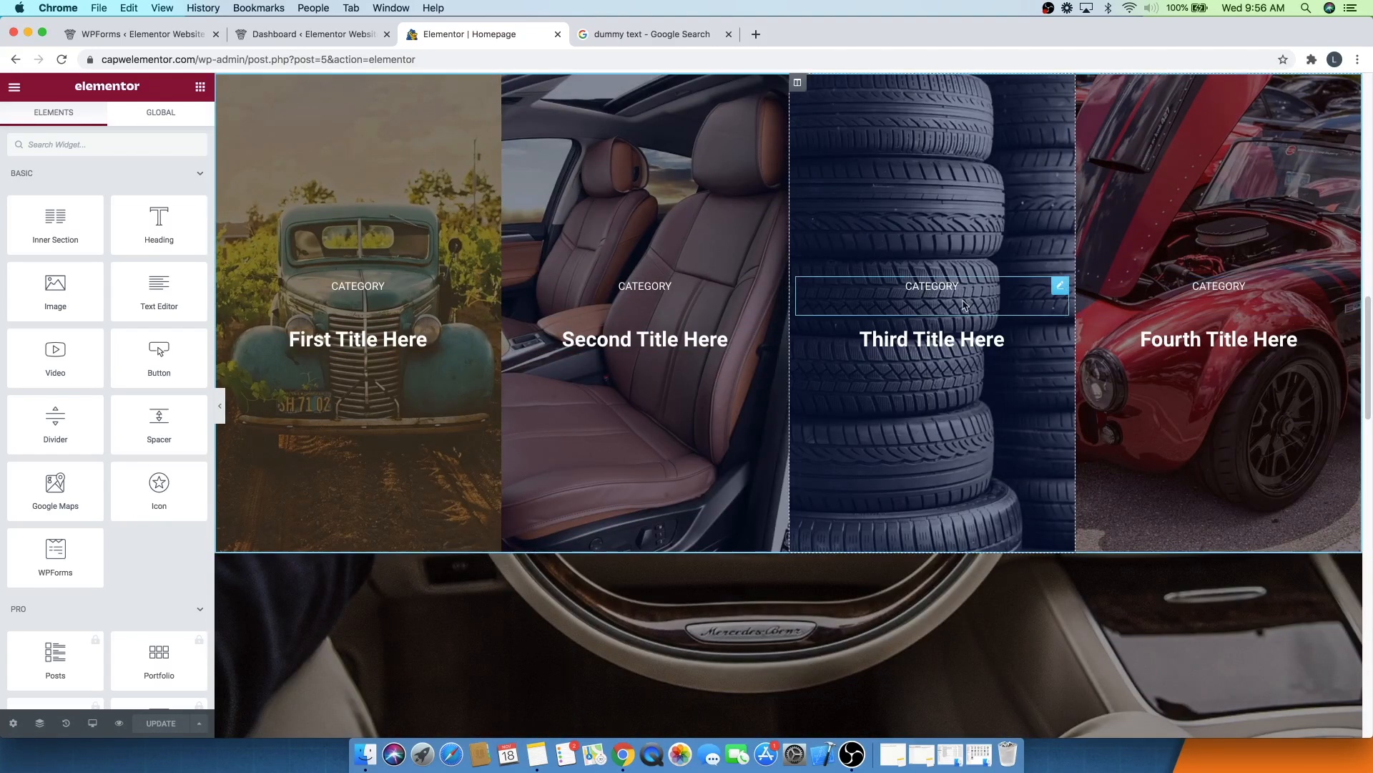
scroll(739, 287, up, 5)
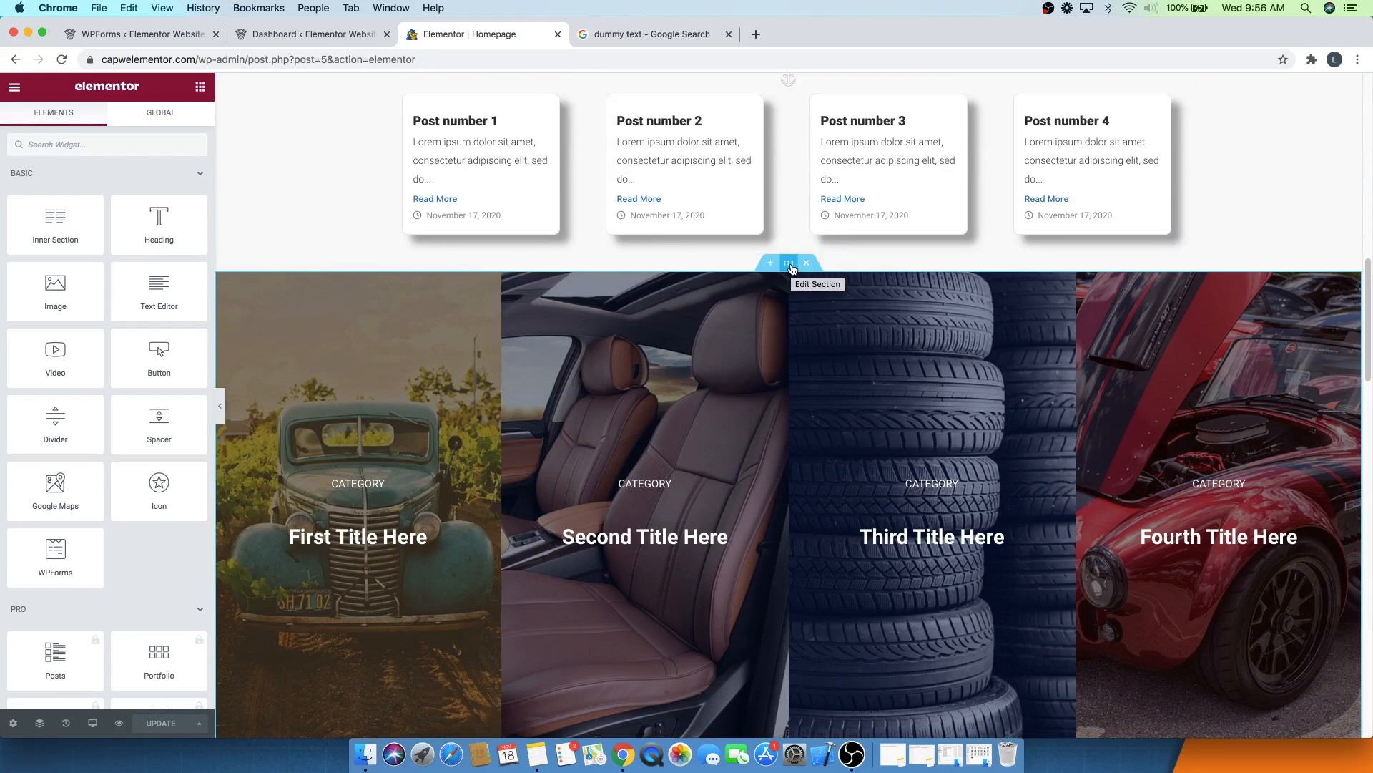
- Inspect the category section's CSS ID and the posts section's menu anchor ID
click(789, 264)
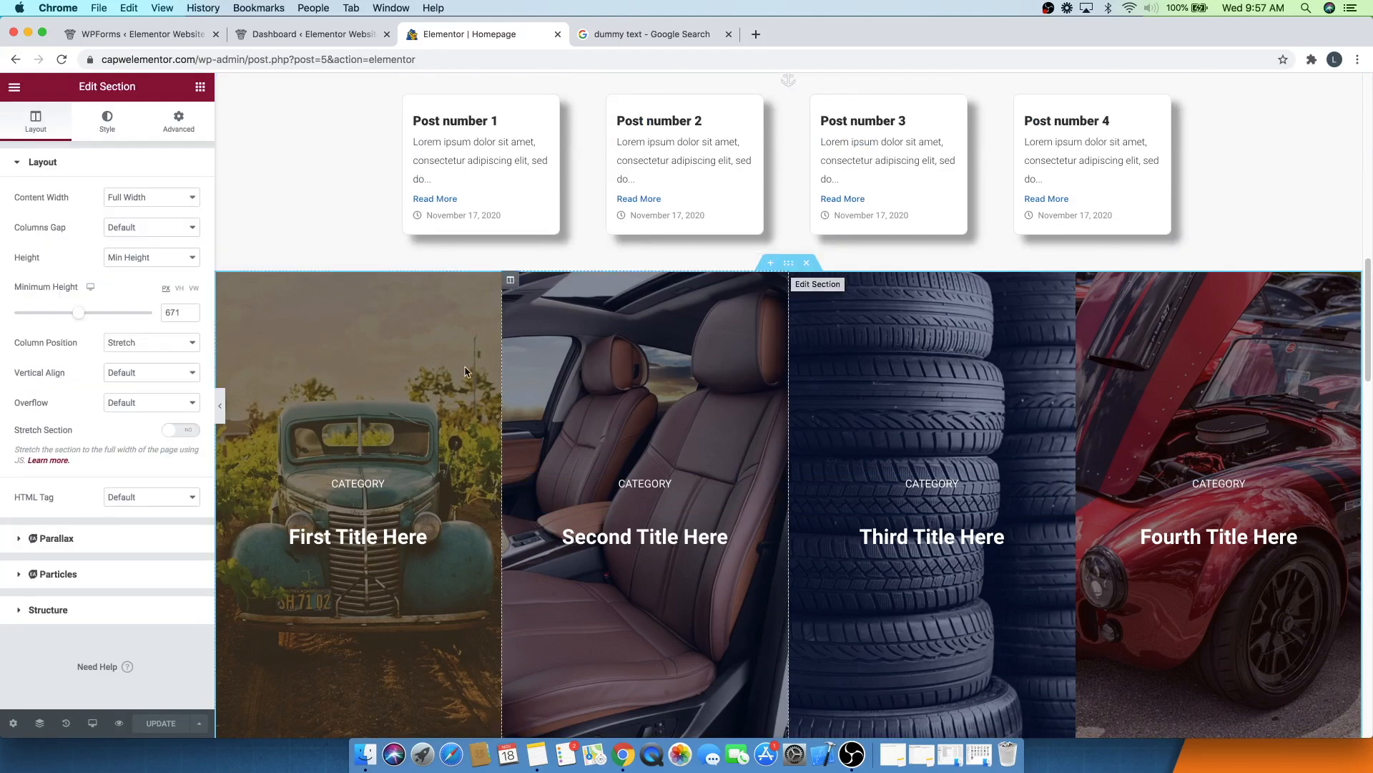
click(178, 121)
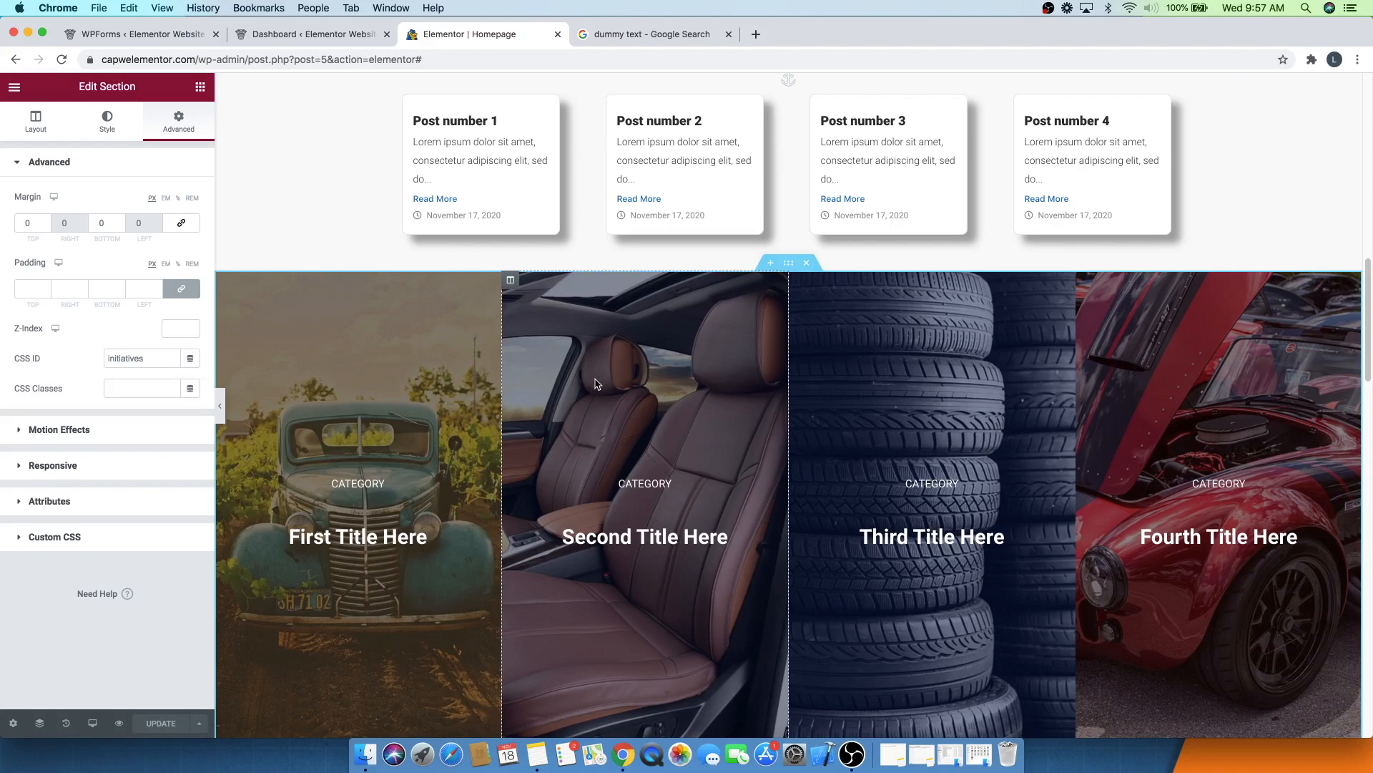
click(788, 89)
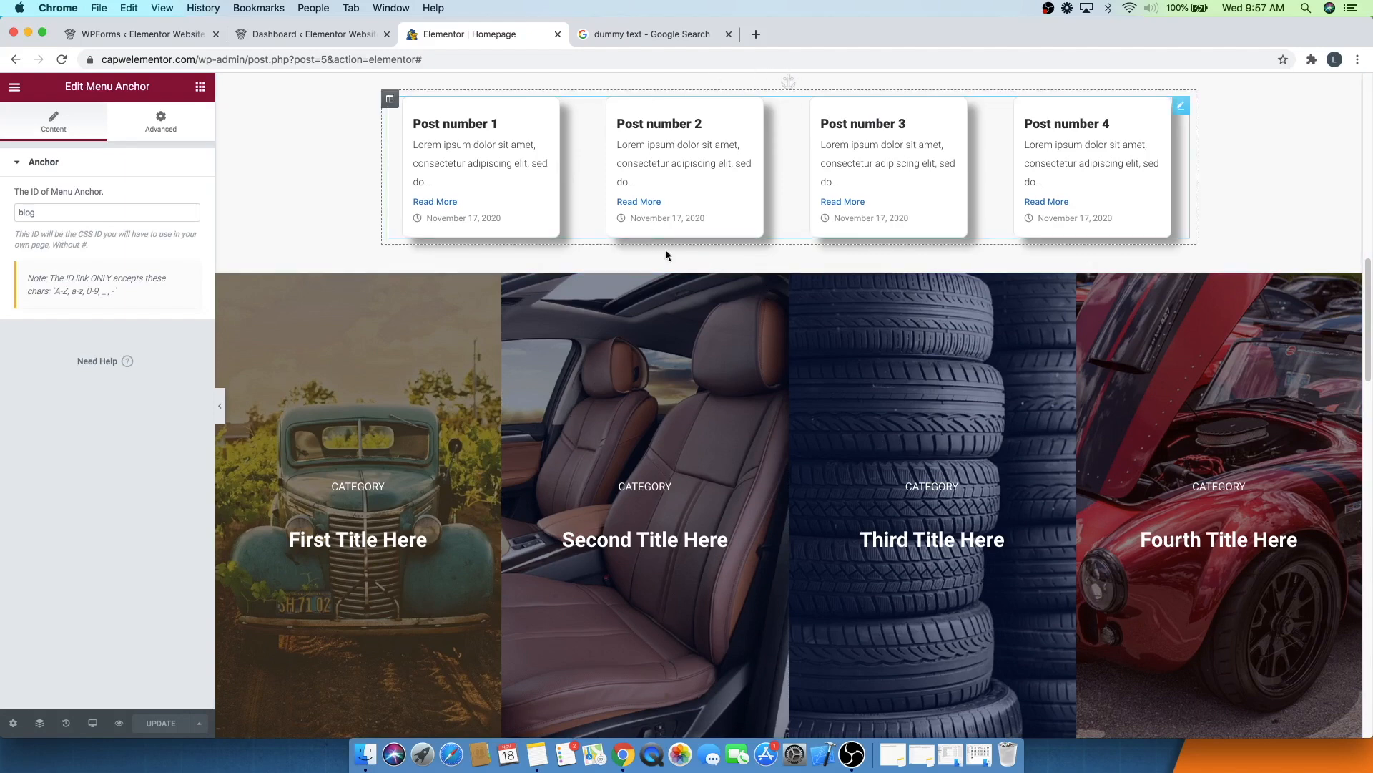
- Review the posts section and select the category image section to view its CSS ID
scroll(786, 350, up, 3)
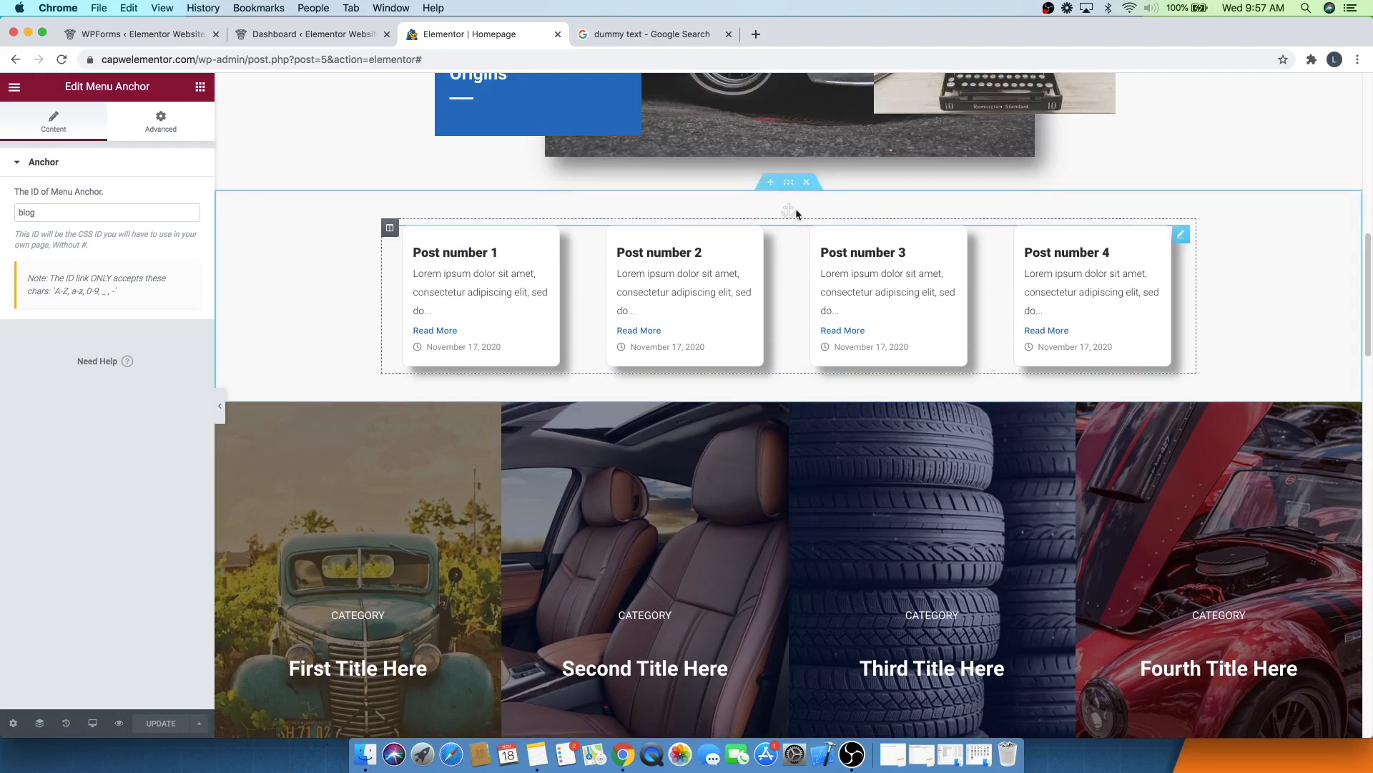
scroll(796, 300, down, 5)
scroll(795, 304, up, 2)
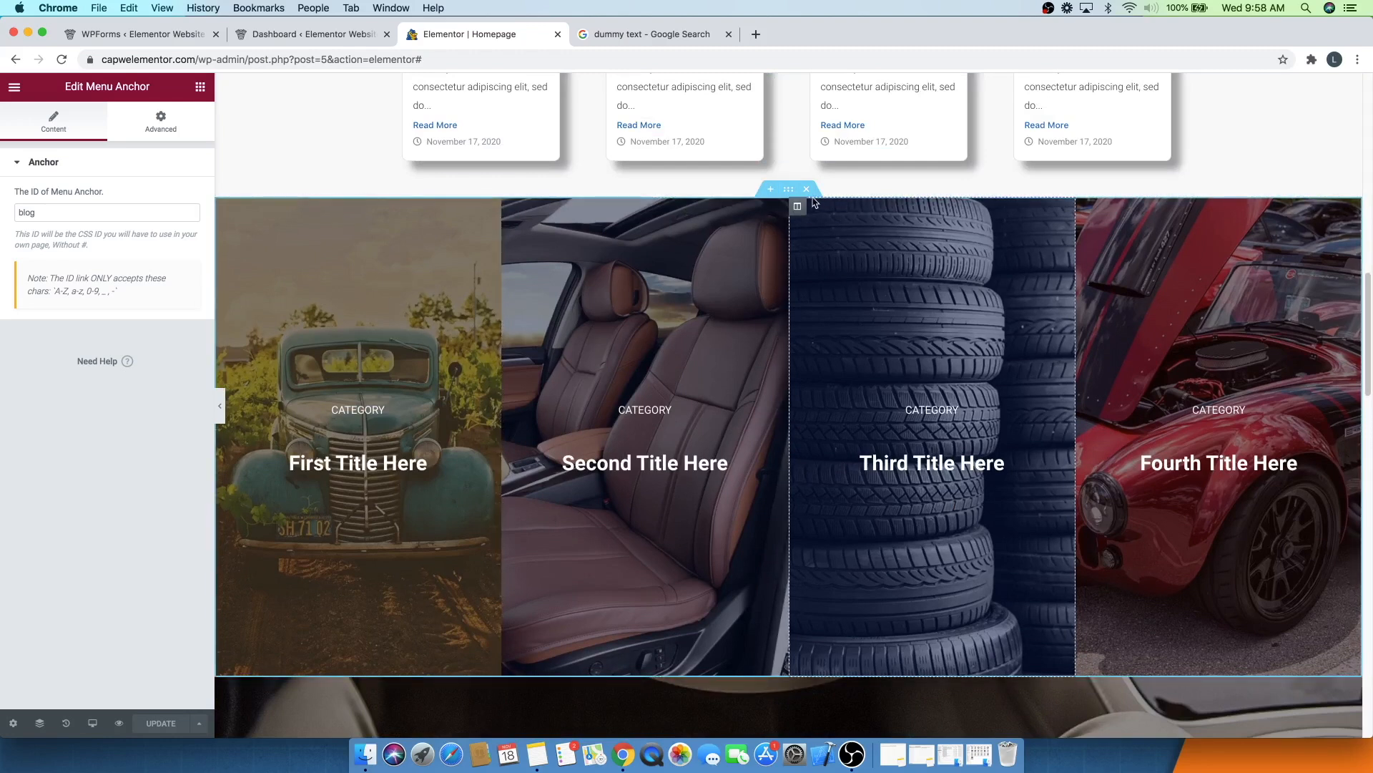
click(789, 189)
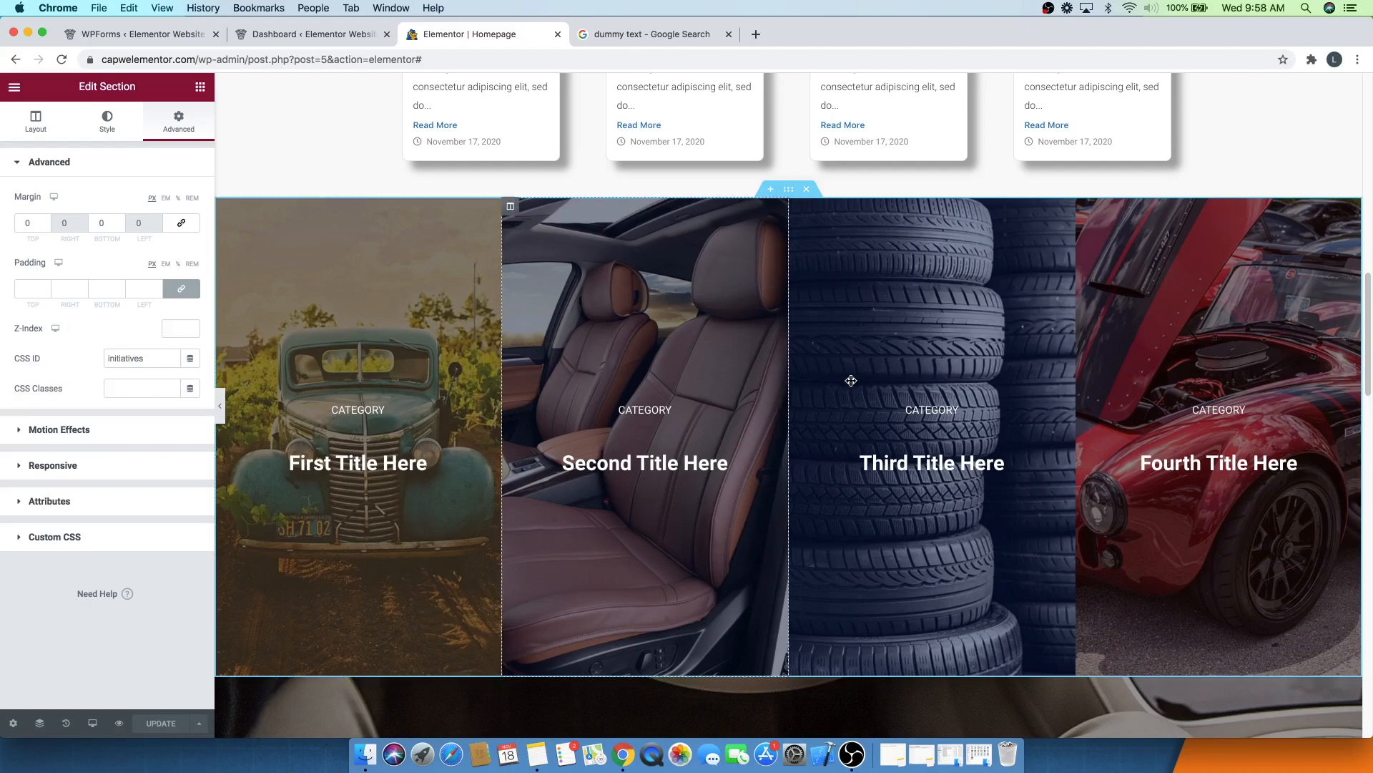
scroll(852, 380, up, 10)
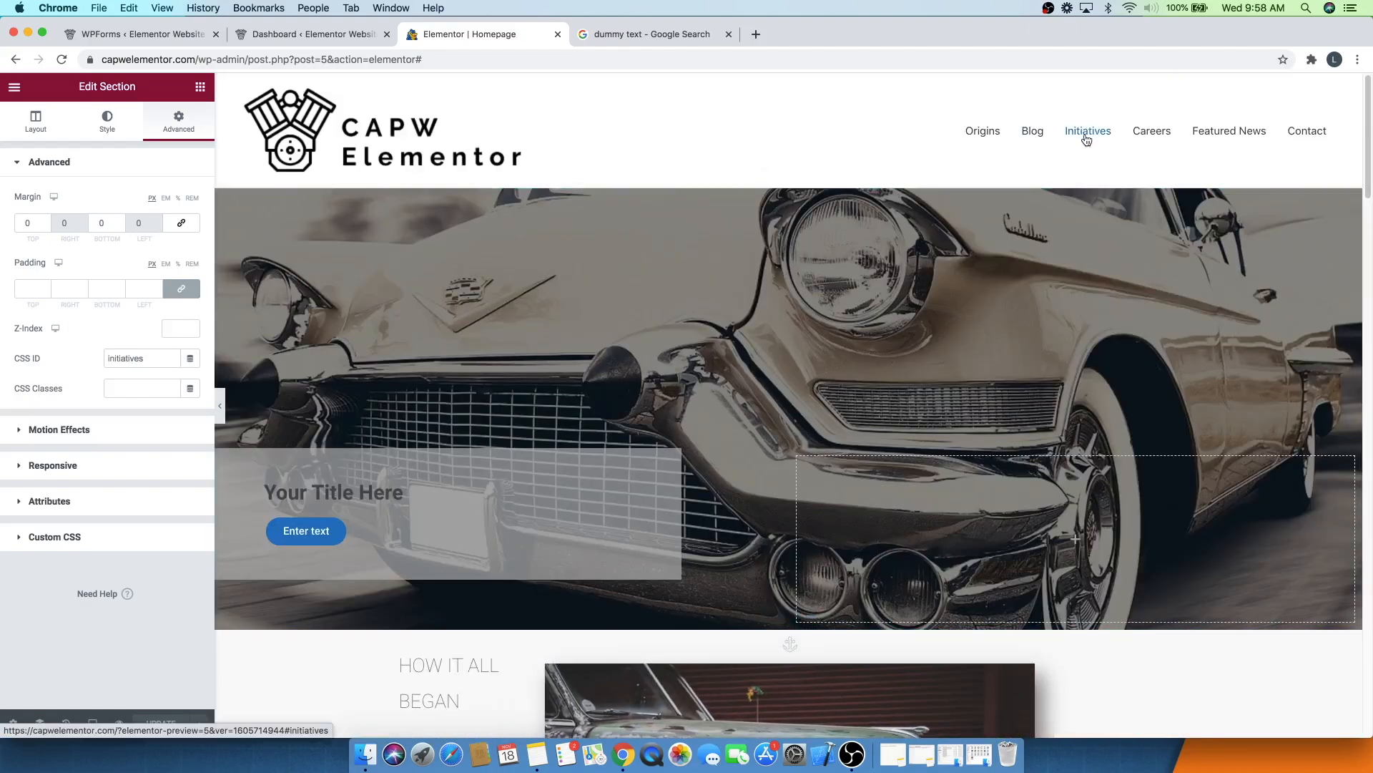
- Test the Careers menu link and view the careers section's CSS ID in its advanced settings
click(1167, 131)
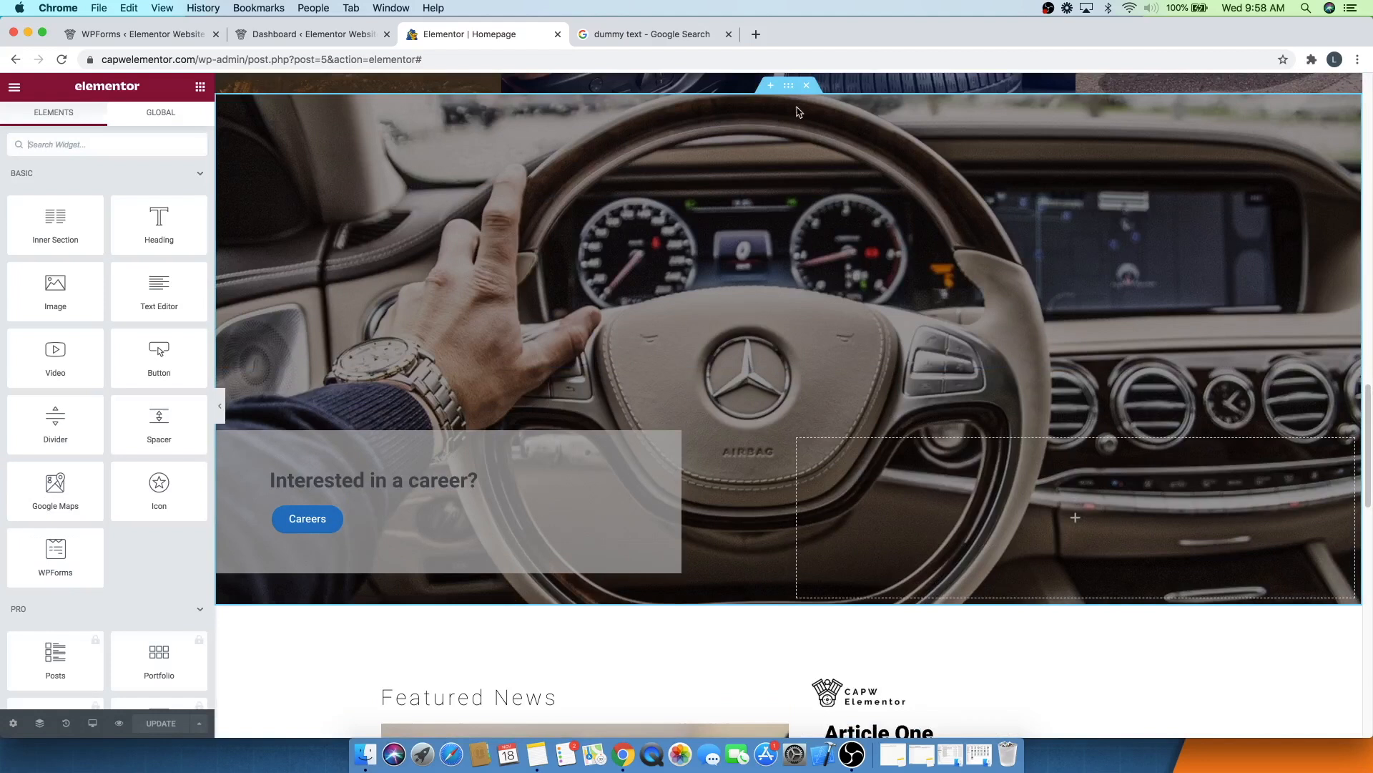
click(557, 212)
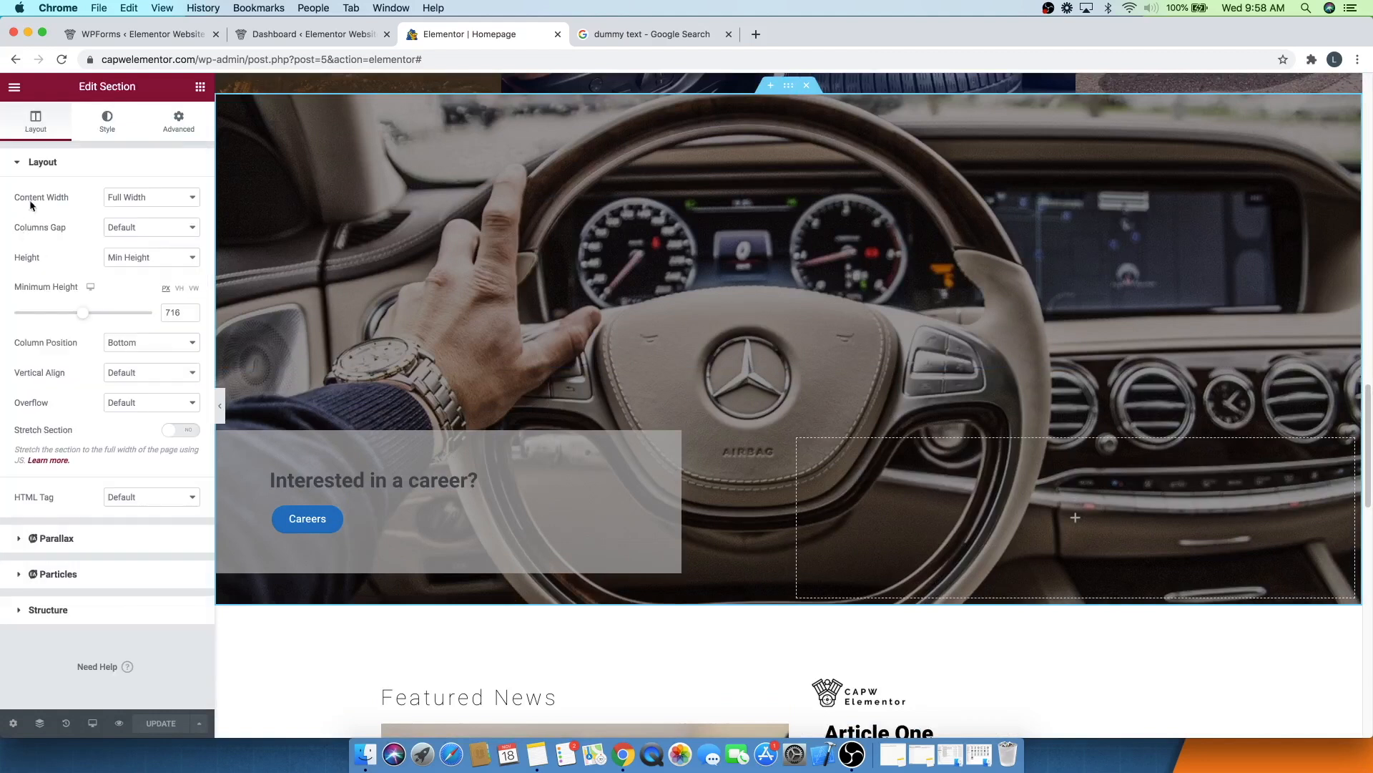
click(174, 132)
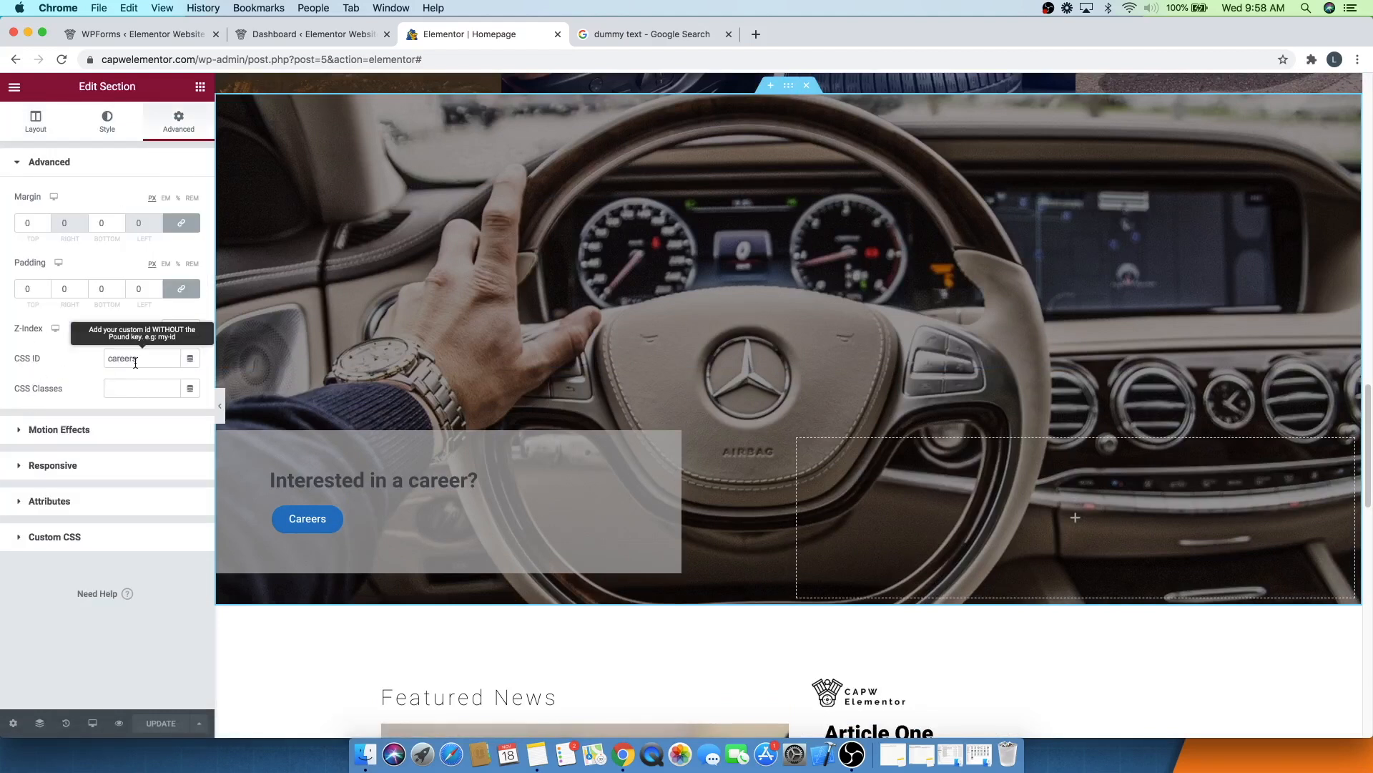
scroll(747, 428, up, 10)
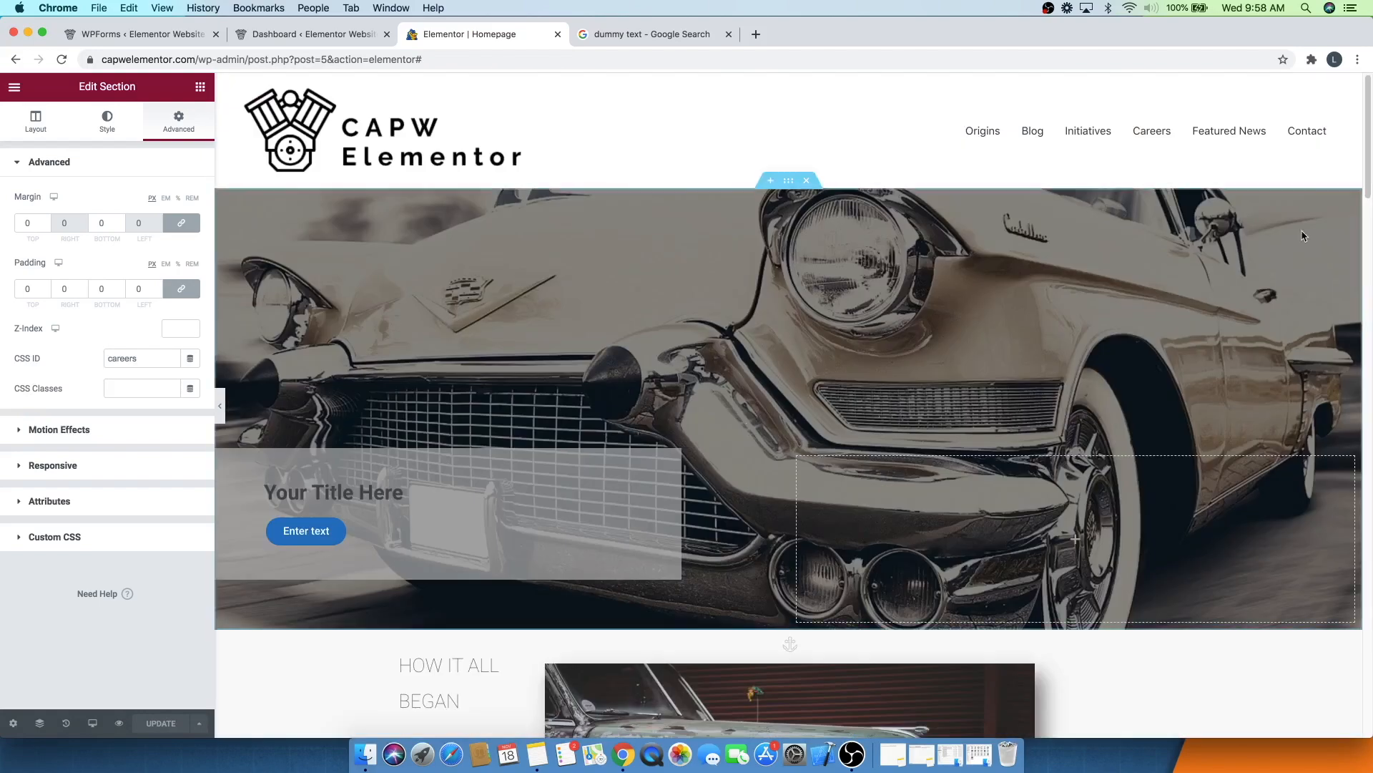
- Test the Featured News and Contact menu links on the homepage
click(1238, 133)
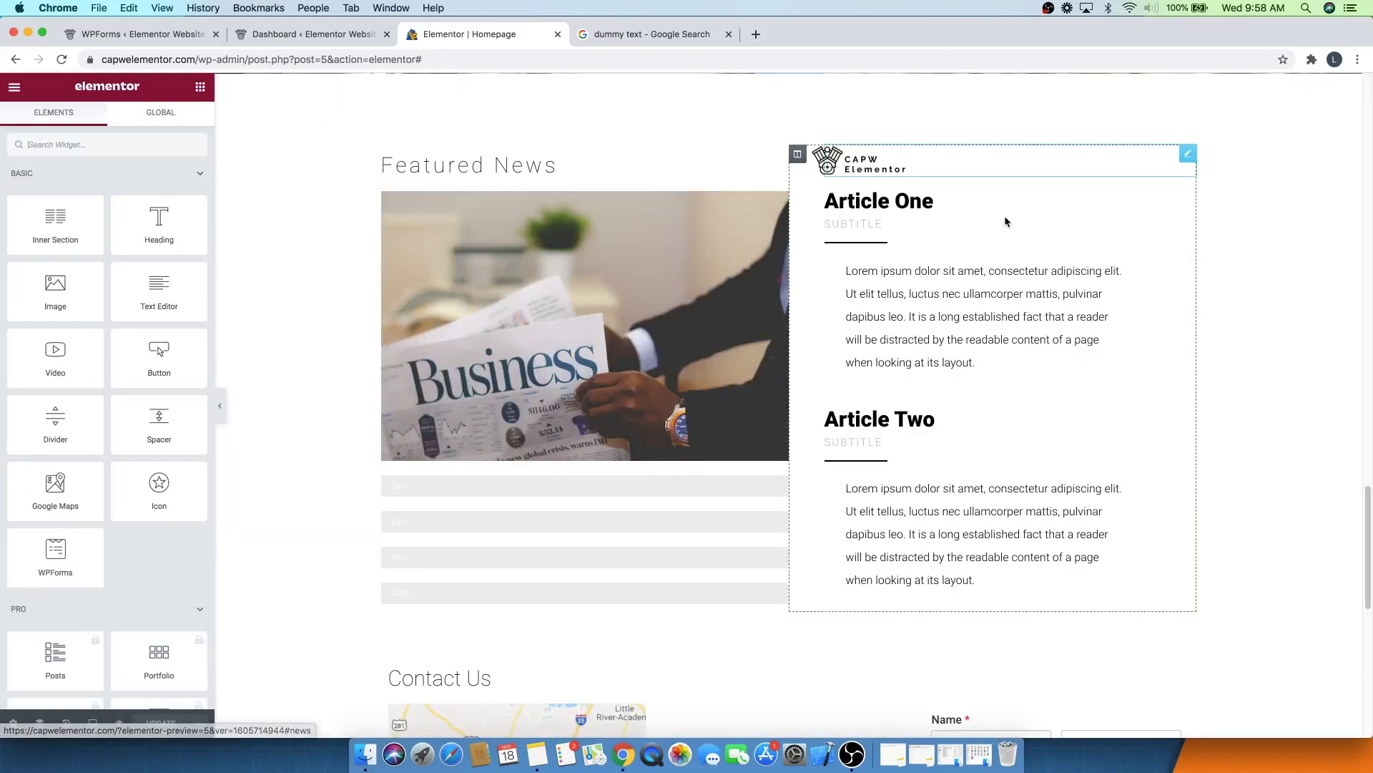
scroll(901, 334, up, 15)
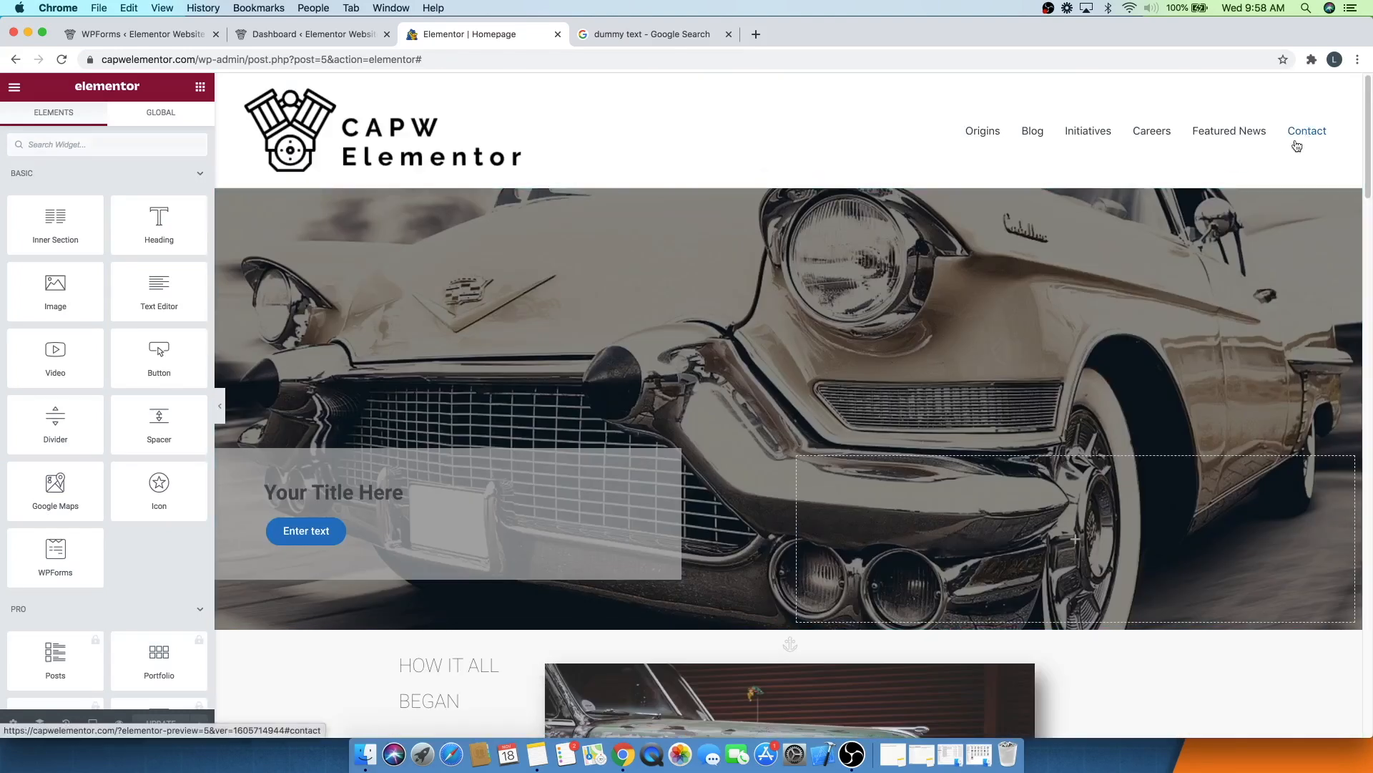
scroll(756, 406, down, 20)
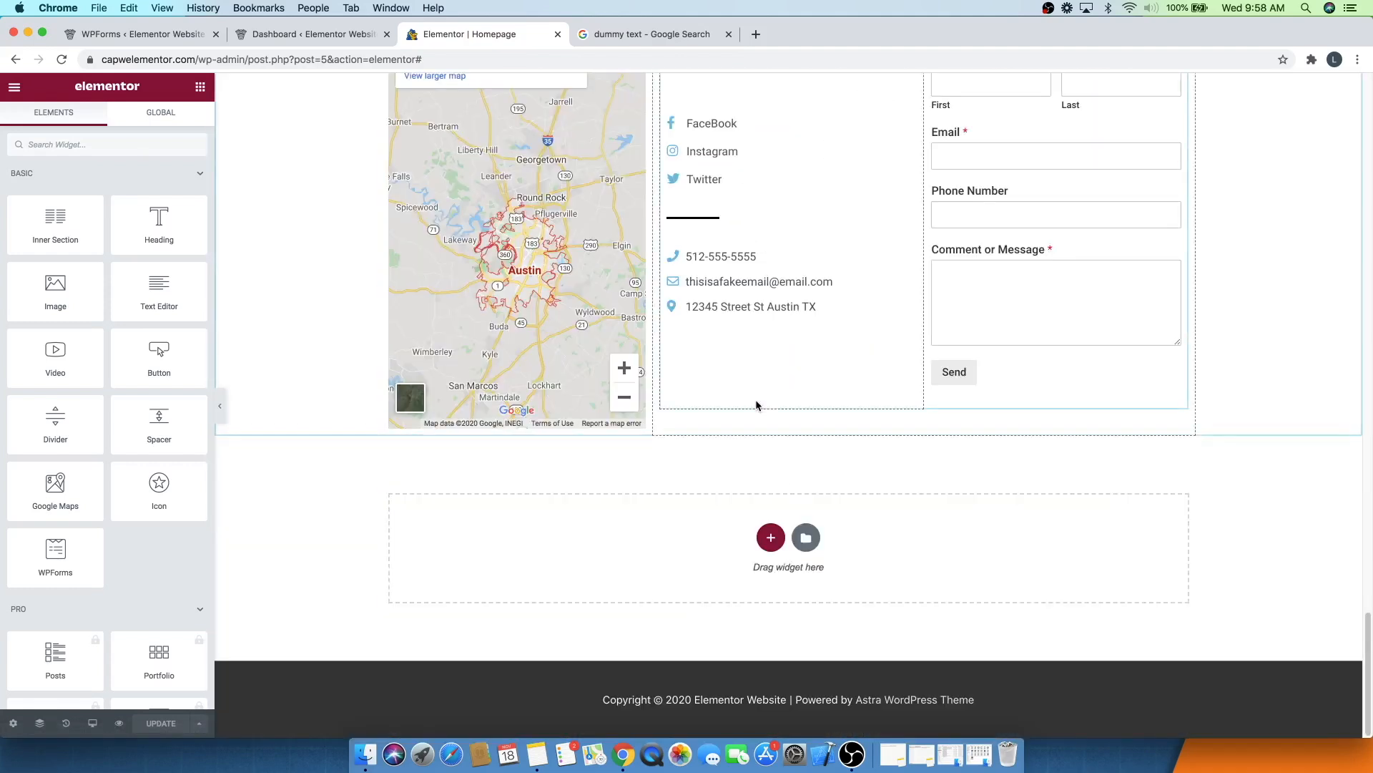
scroll(756, 406, up, 3)
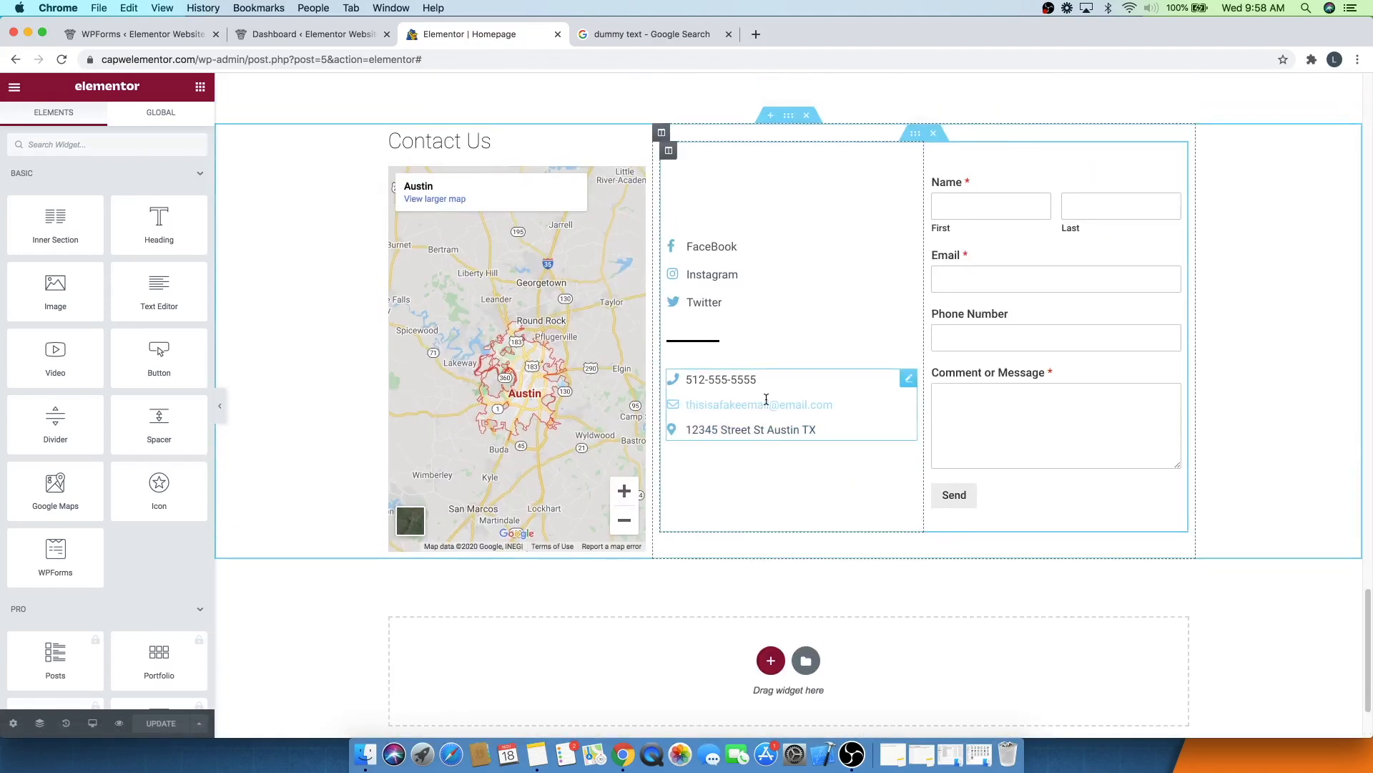
- Give the Contact Us section the CSS ID contact and update the page
click(788, 116)
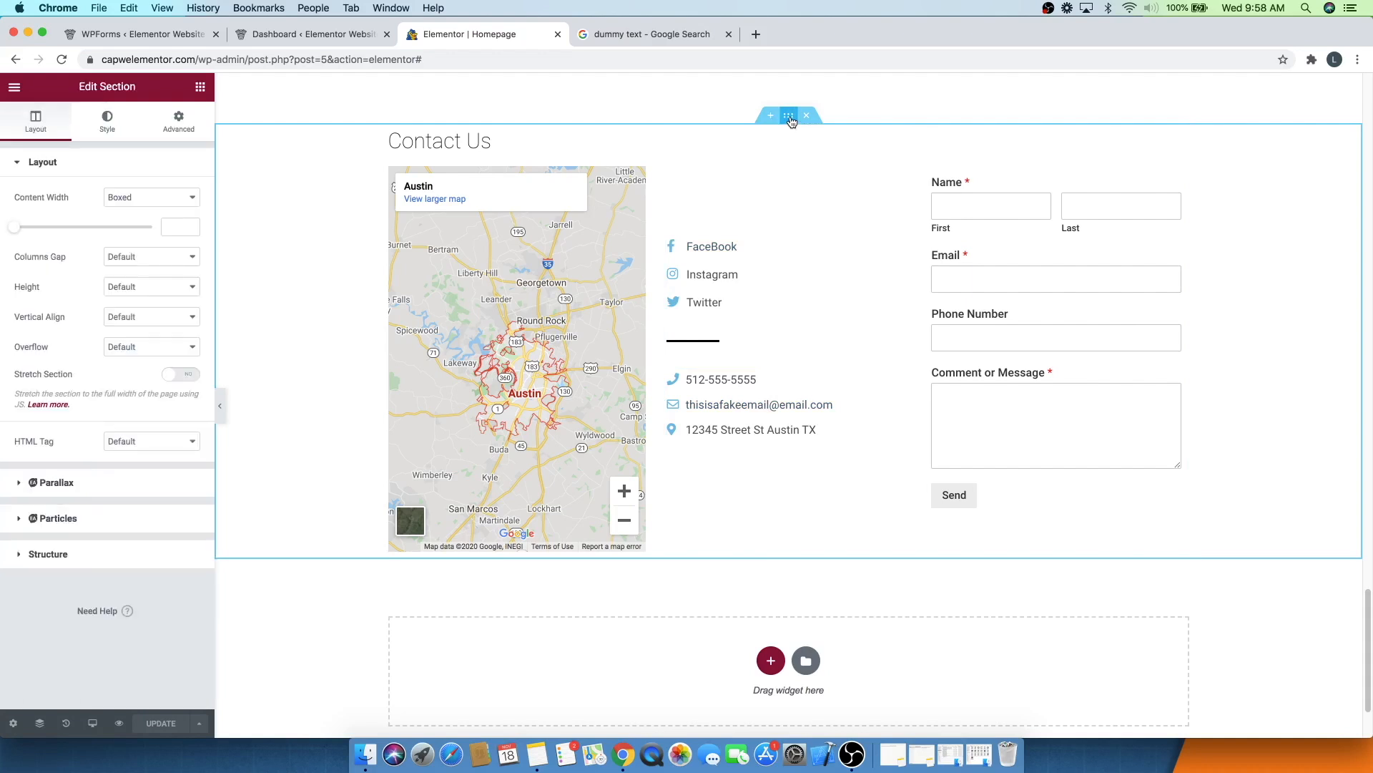
click(179, 123)
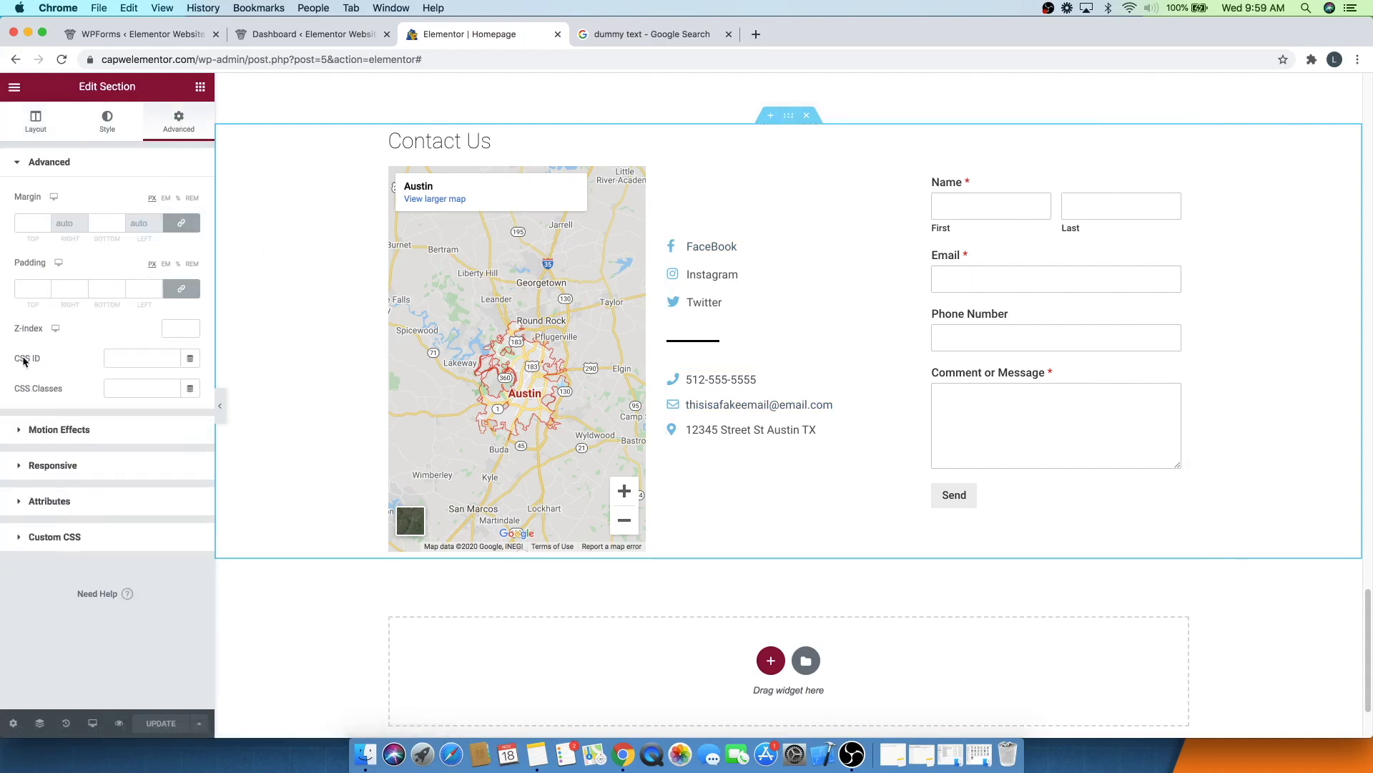
click(121, 355)
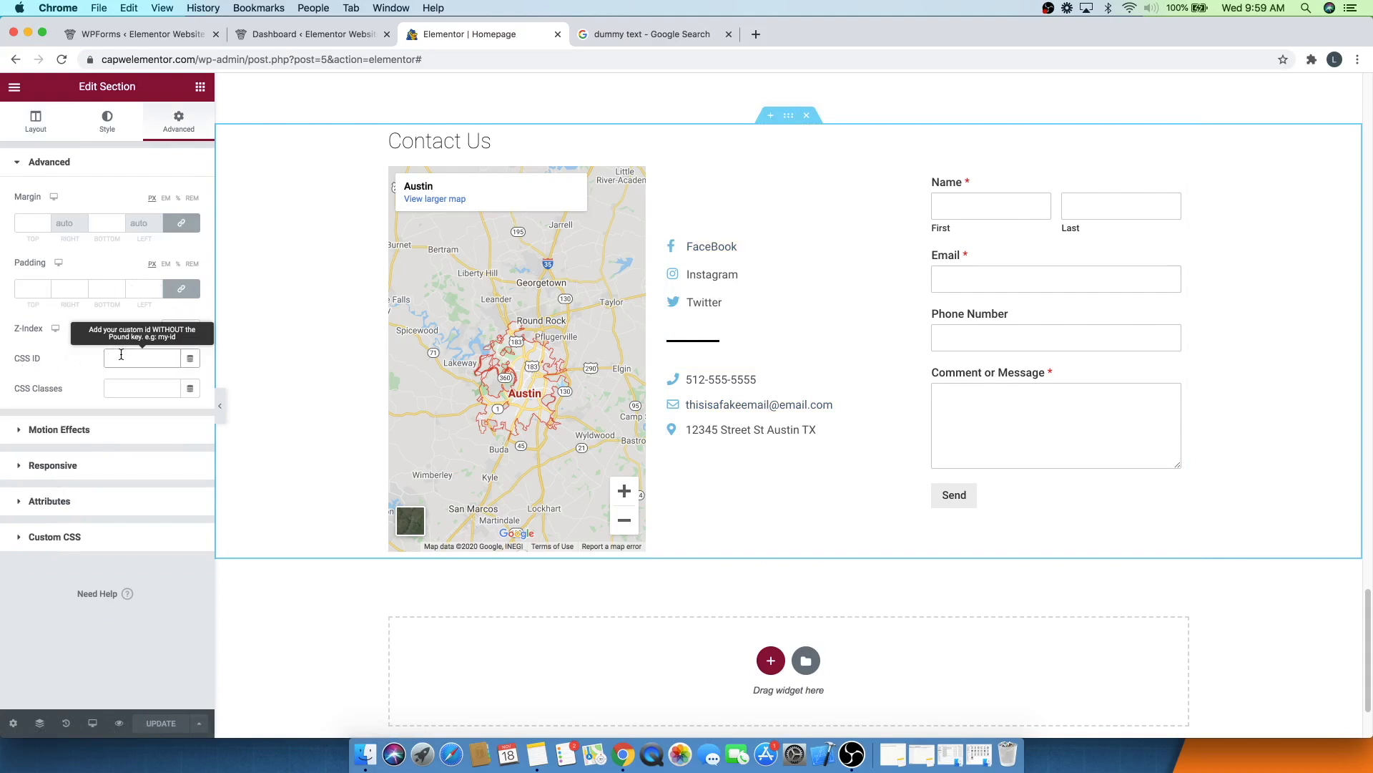
text(contact)
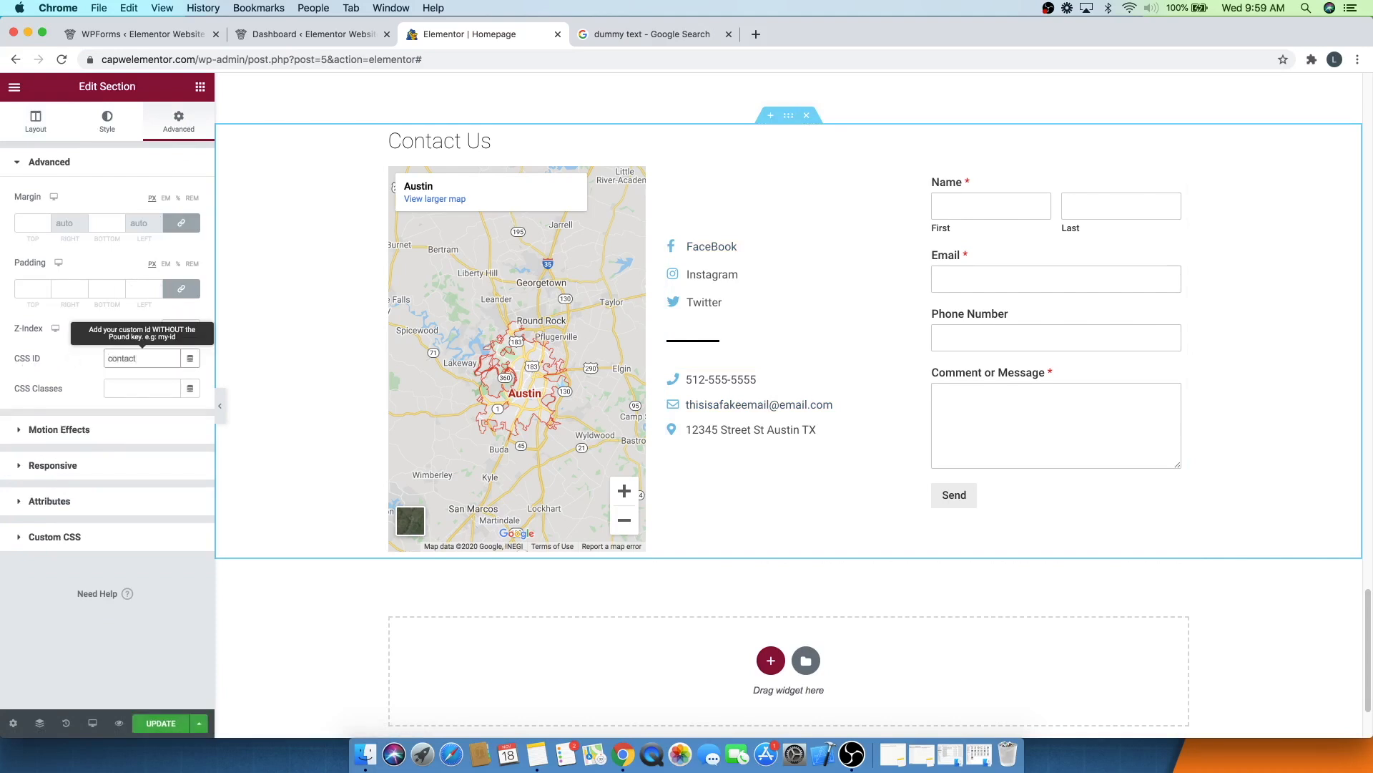
click(152, 724)
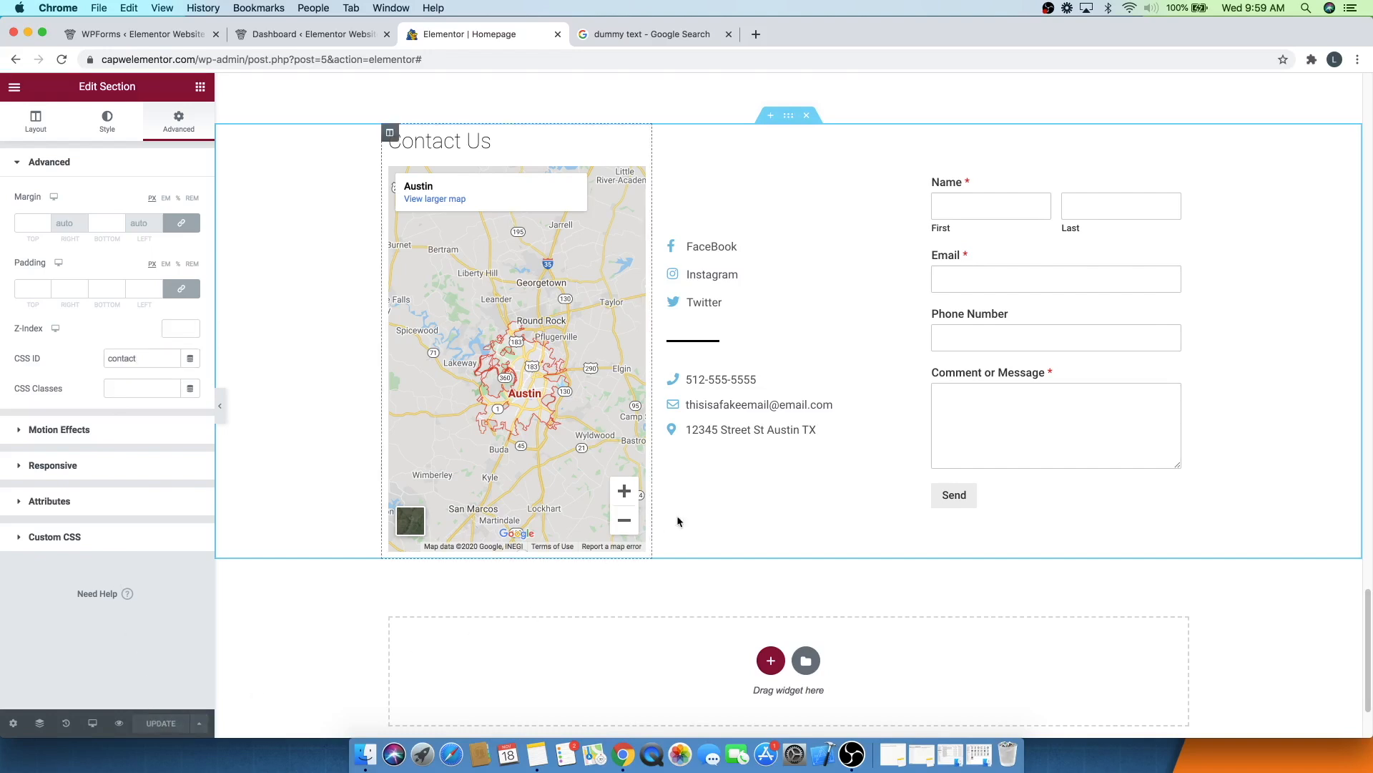
- Test the Contact menu link again from the header
scroll(791, 457, up, 15)
scroll(791, 462, up, 10)
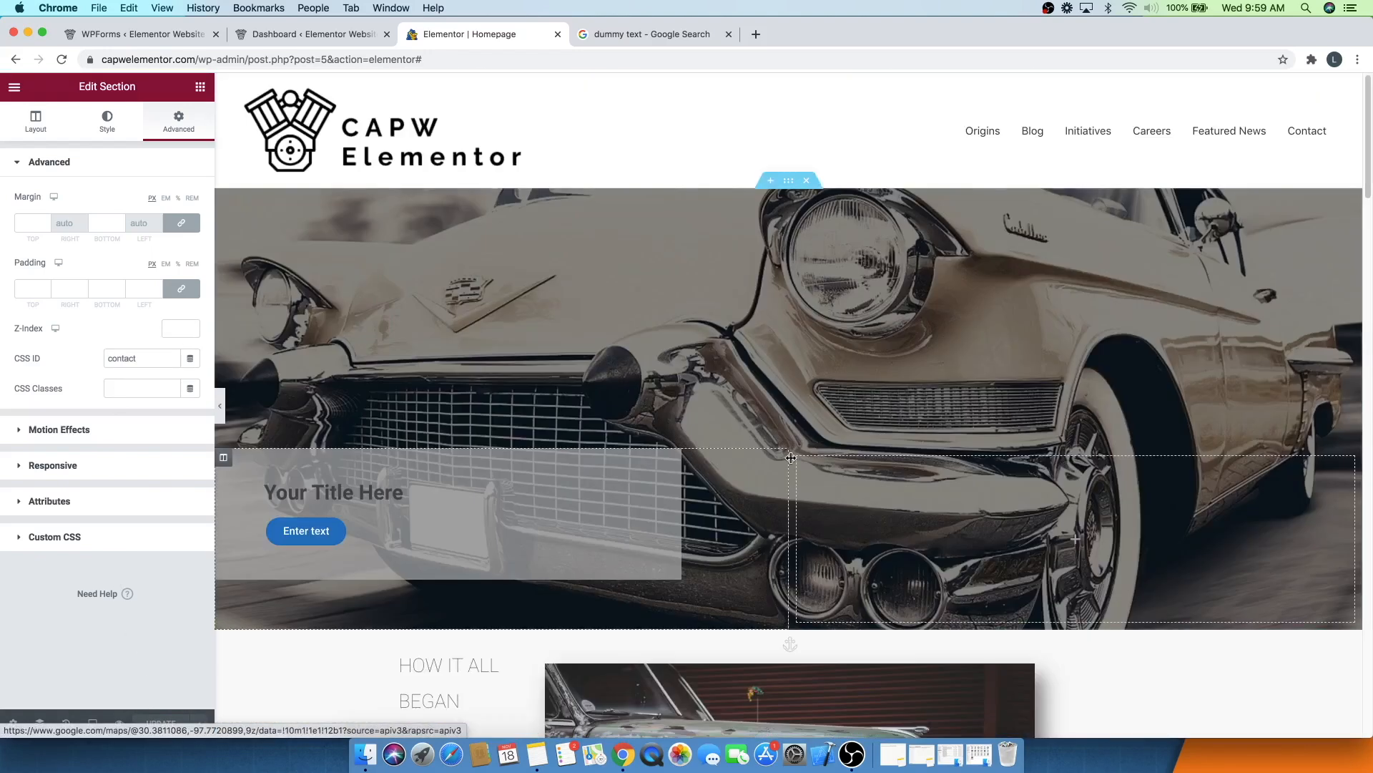
click(1307, 133)
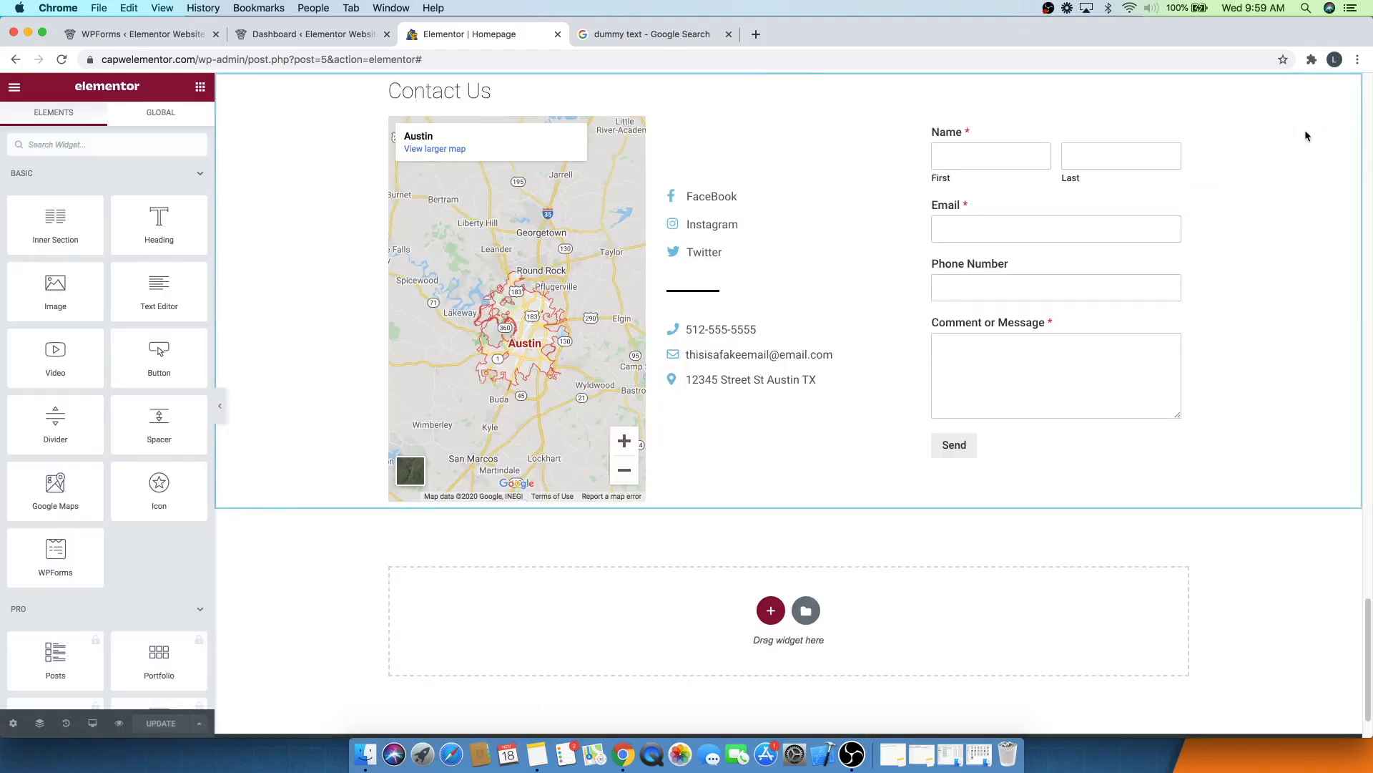
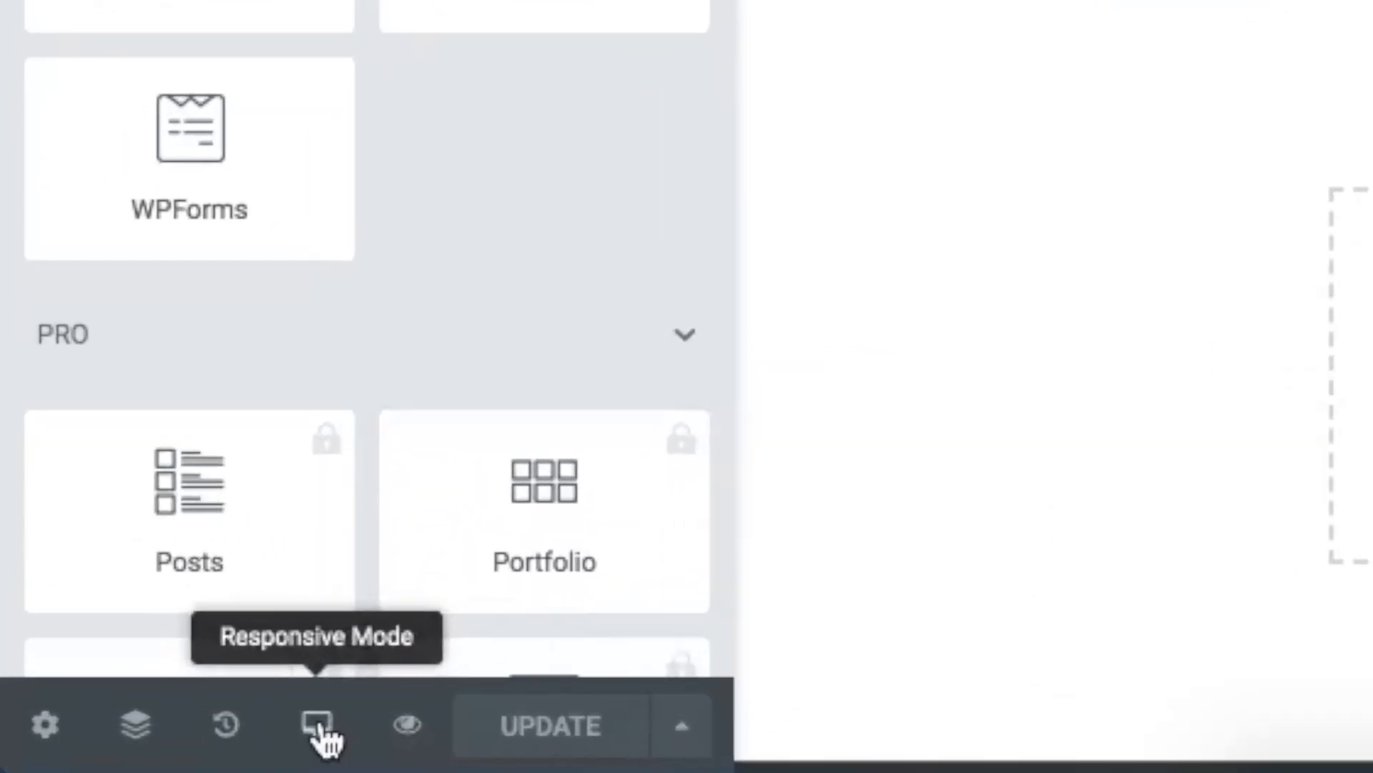
- Switch the editor to the Mobile preview and scroll through the whole homepage to review its layout
click(317, 729)
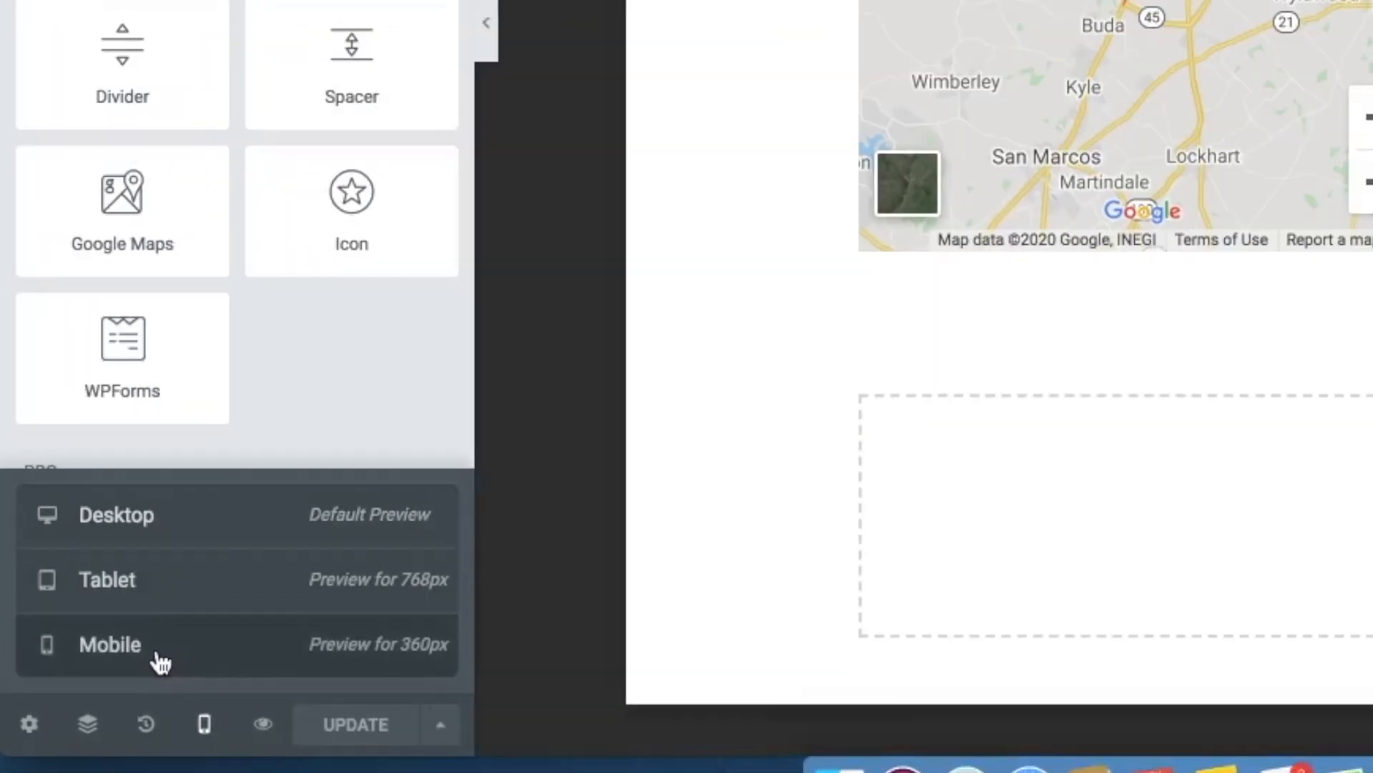
click(243, 619)
scroll(837, 429, up, 15)
scroll(838, 428, up, 10)
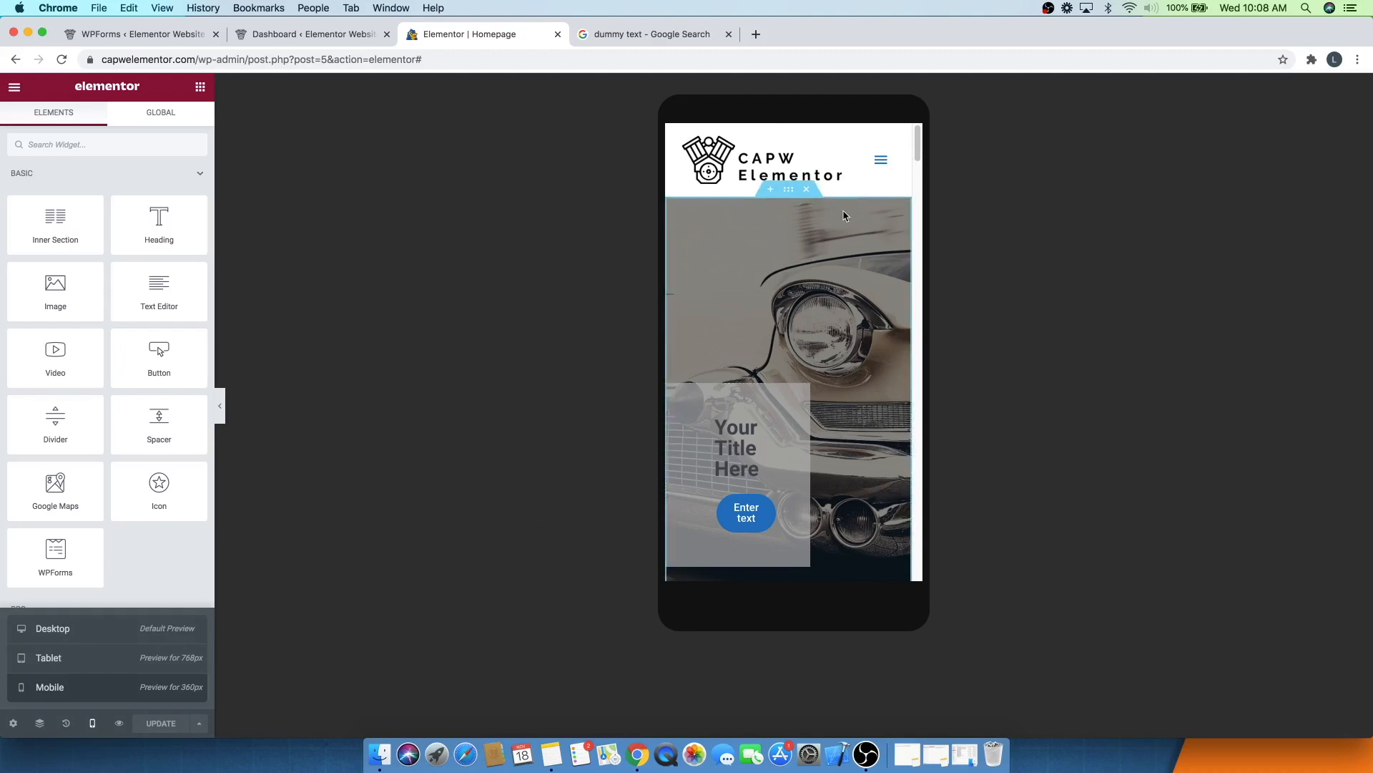
scroll(842, 231, down, 2)
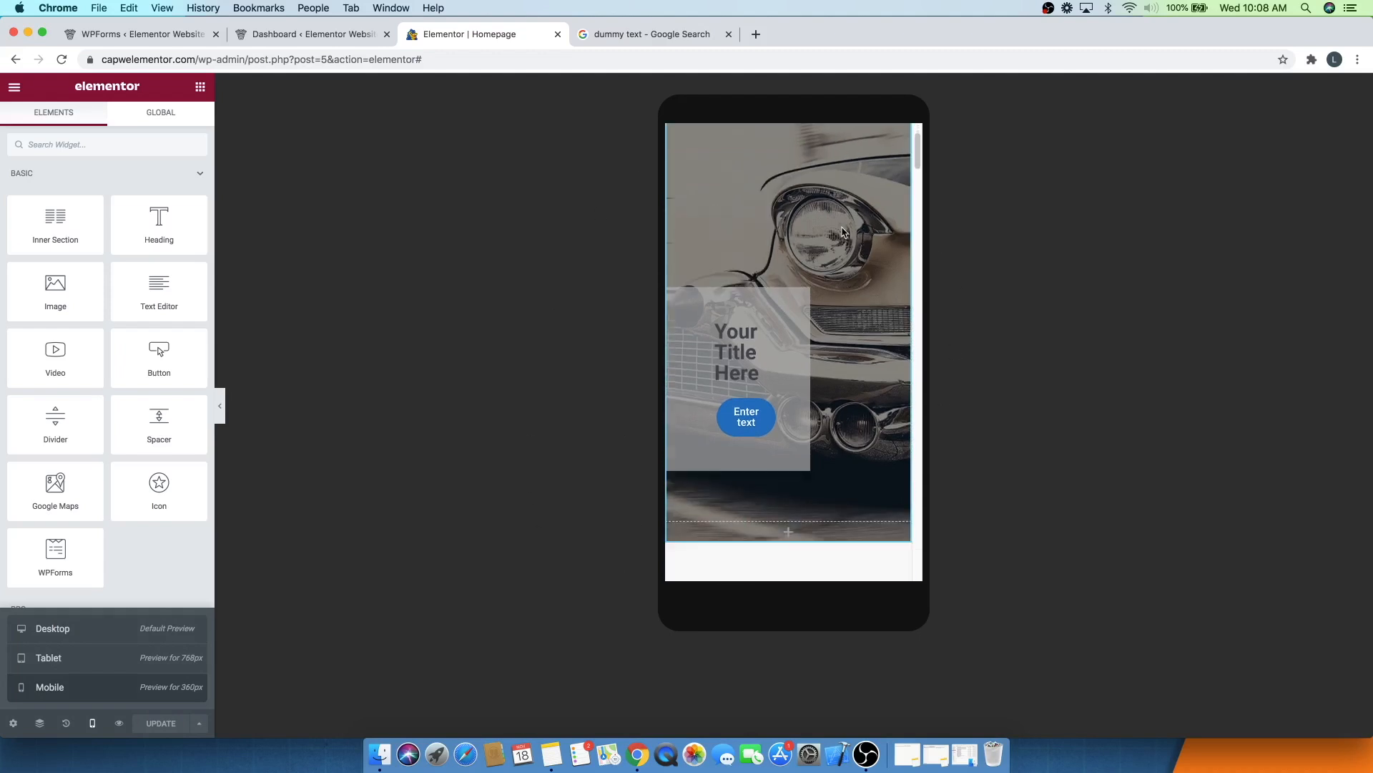
scroll(751, 297, down, 5)
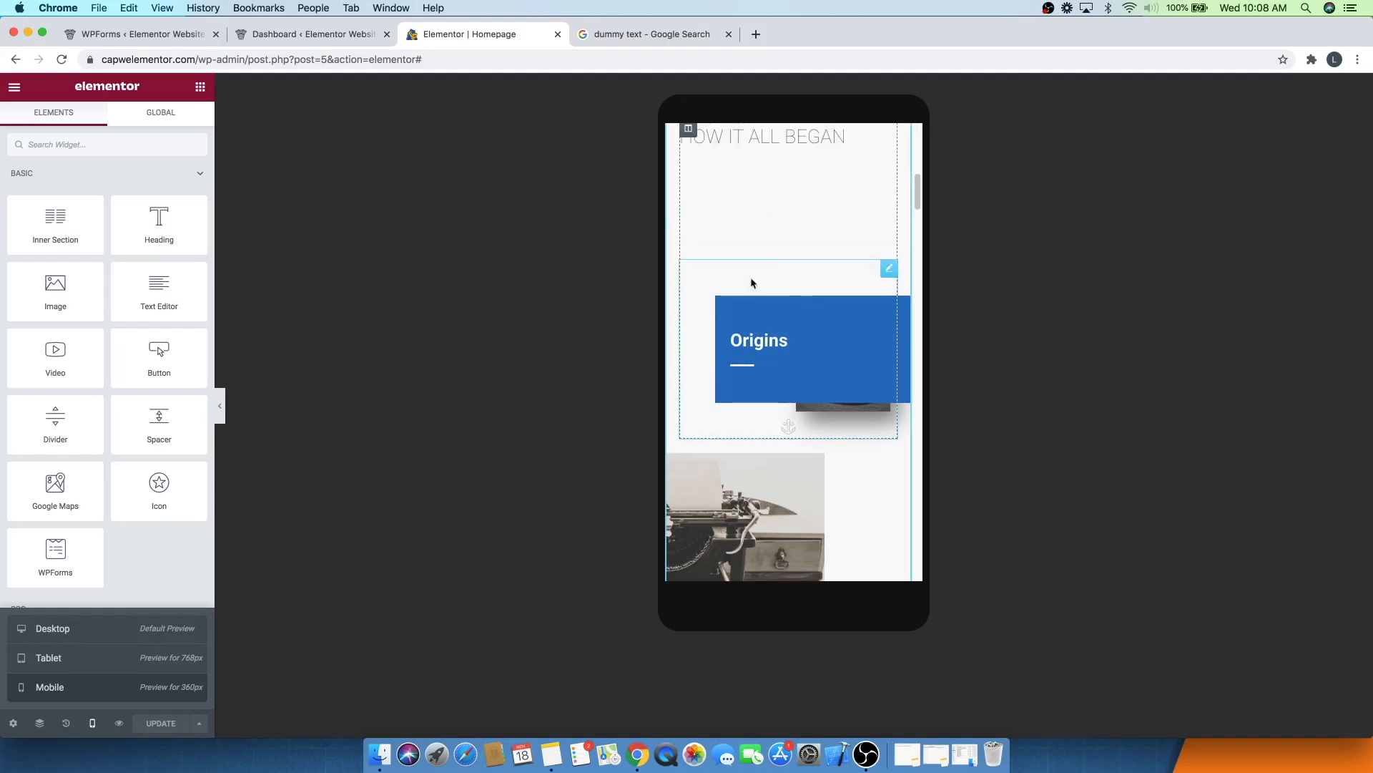
scroll(712, 444, down, 3)
scroll(712, 443, down, 6)
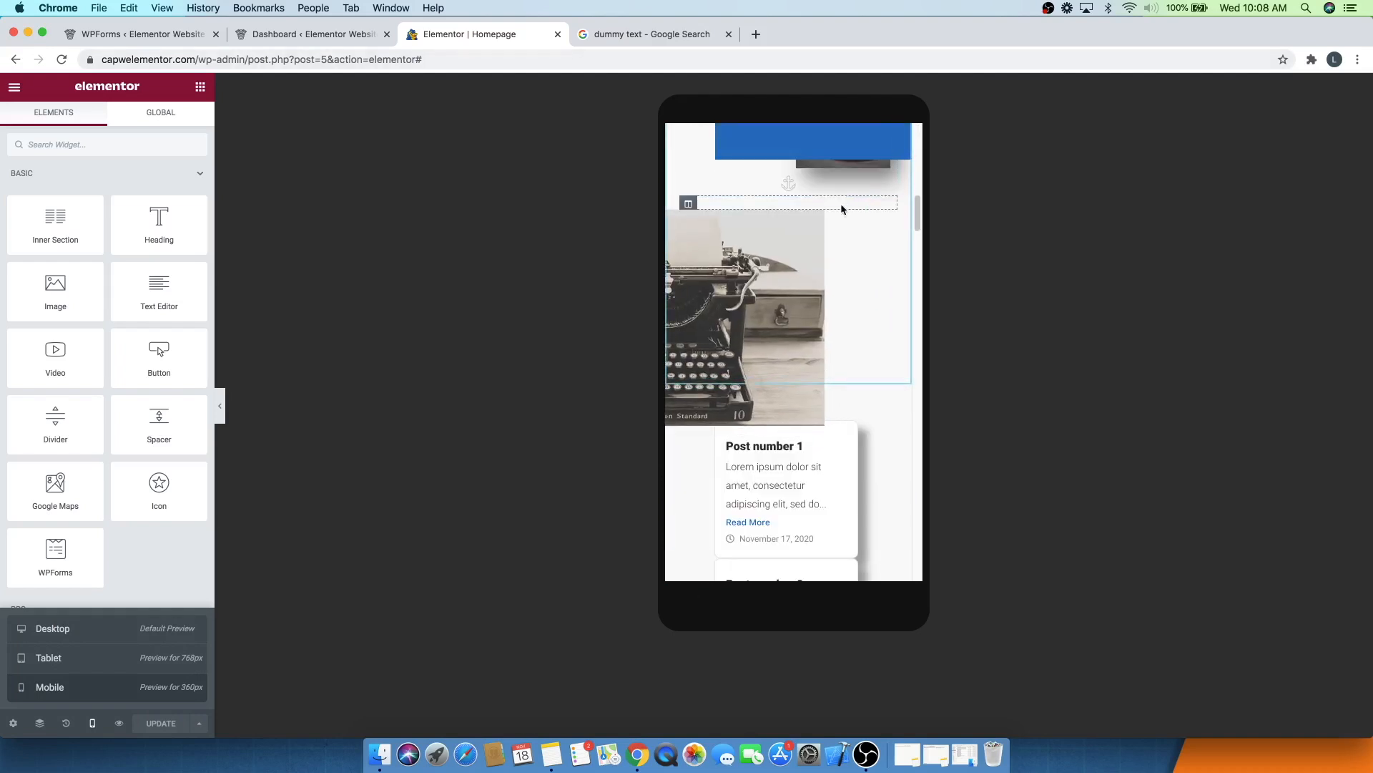
scroll(800, 230, down, 10)
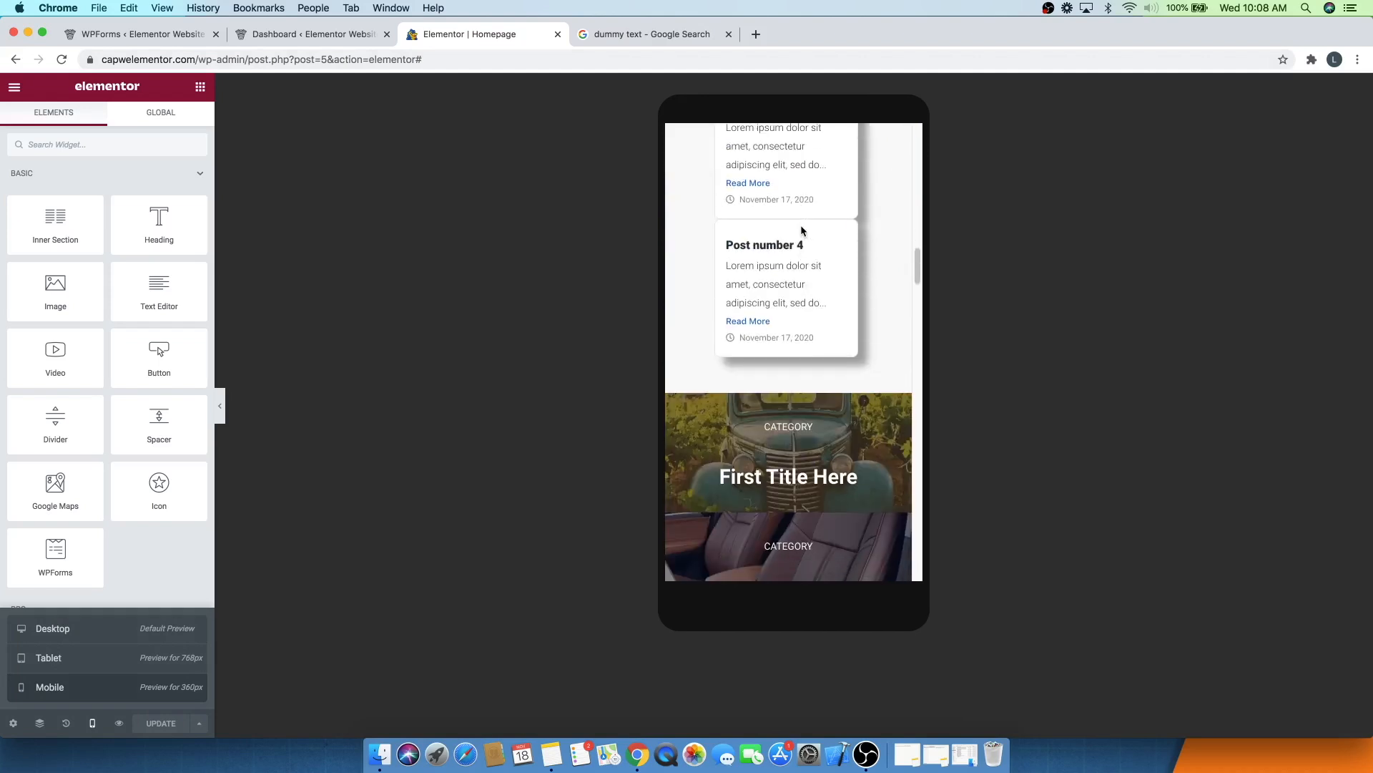
scroll(802, 230, down, 6)
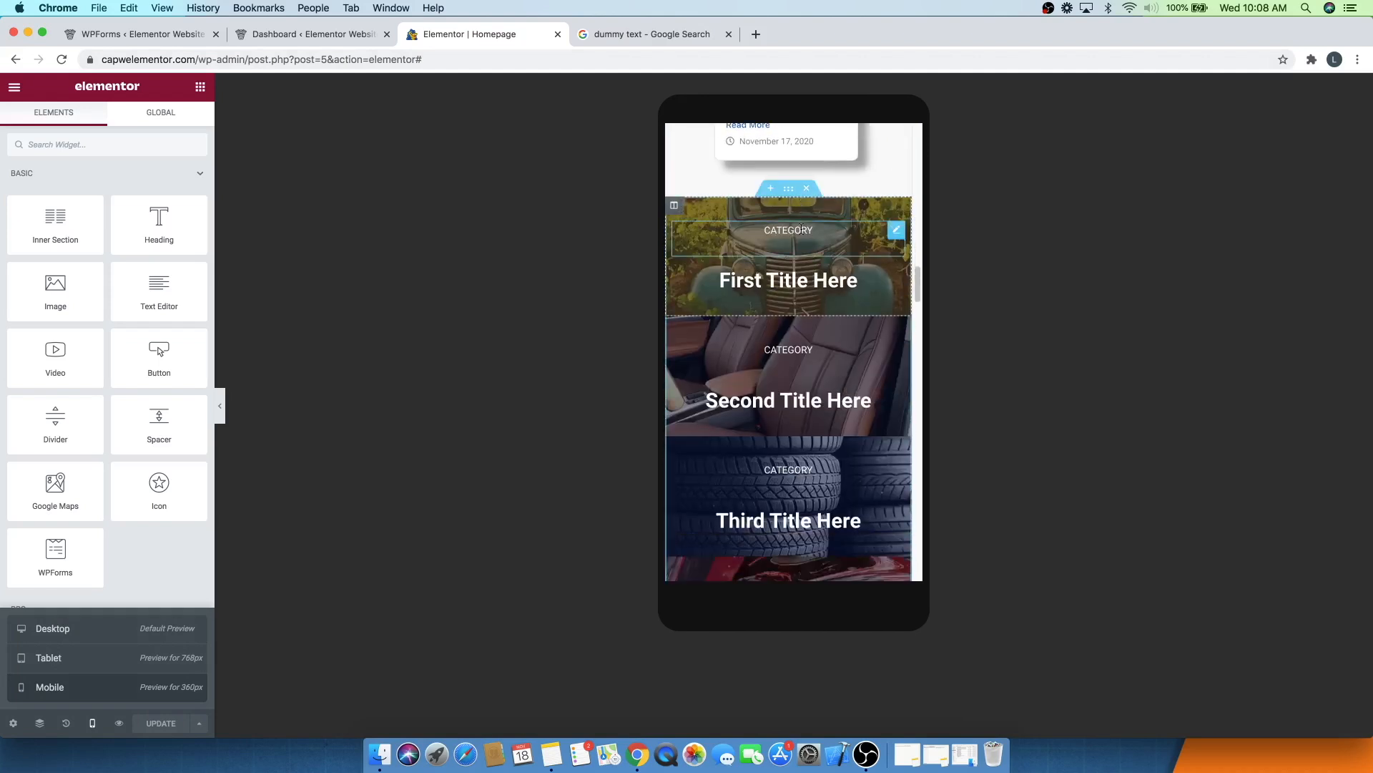
scroll(801, 232, down, 10)
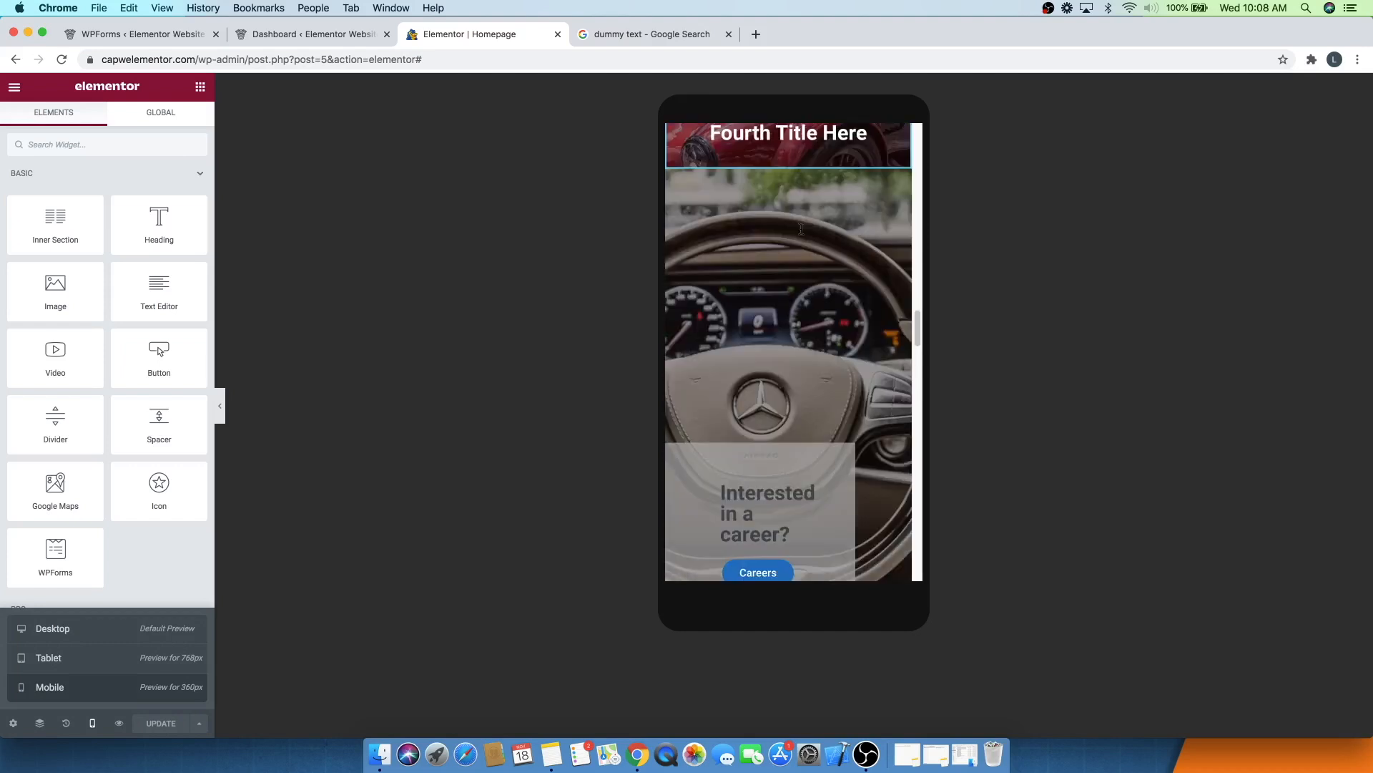
scroll(801, 228, down, 10)
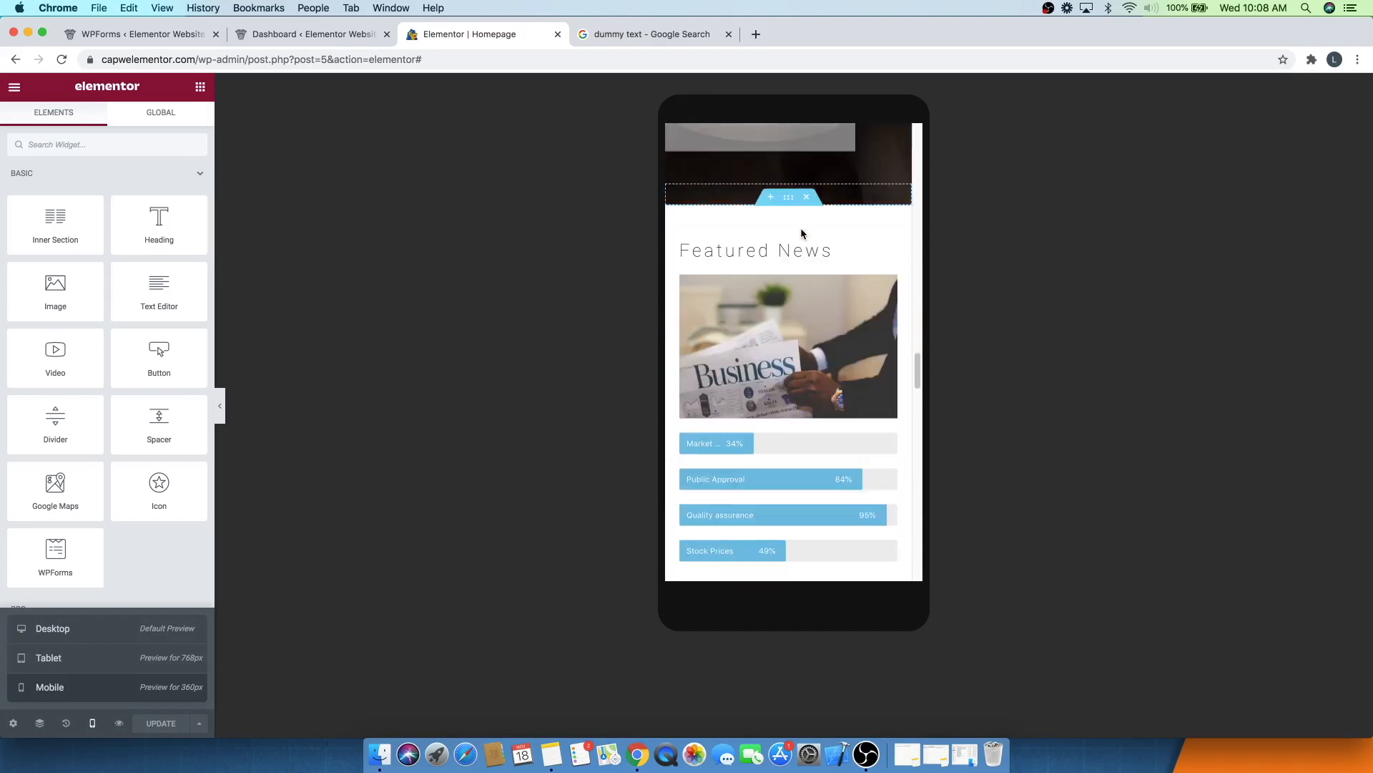
scroll(800, 227, down, 12)
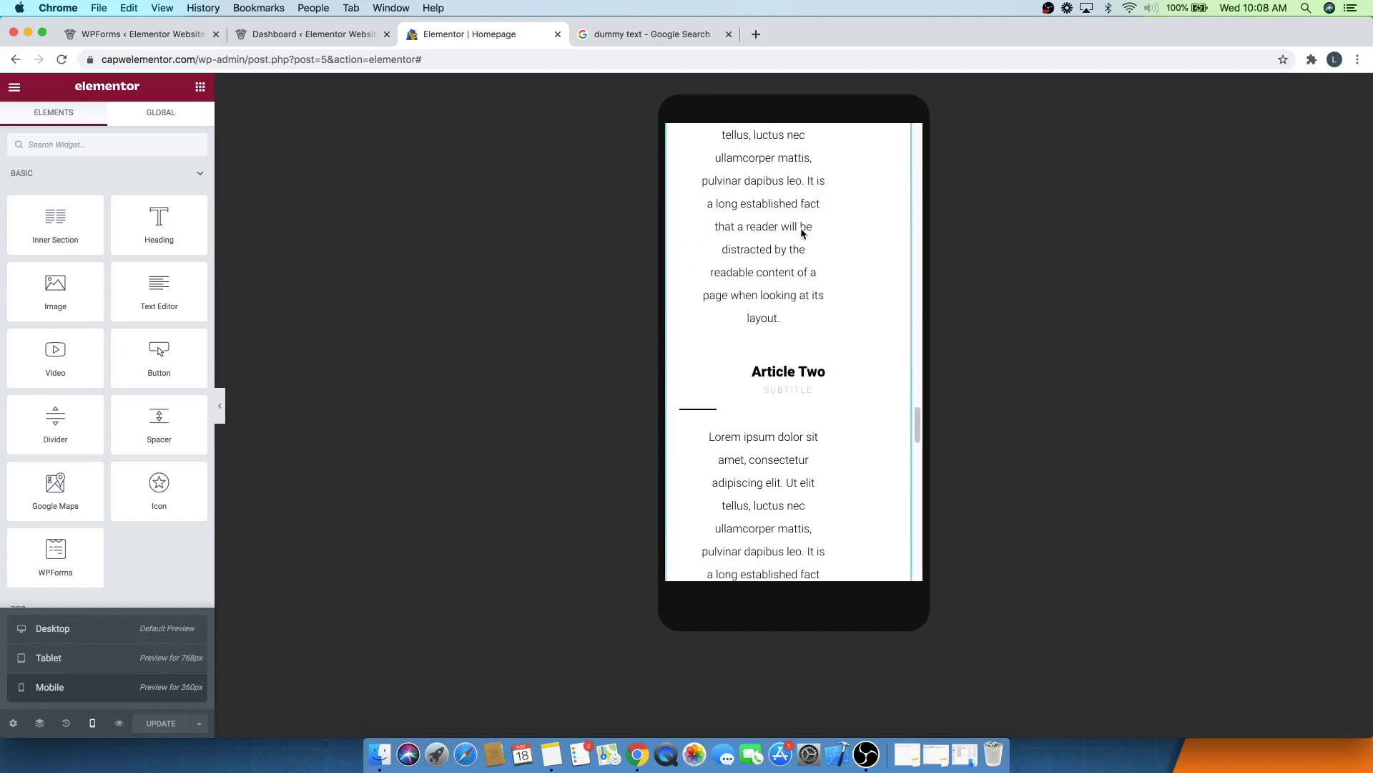
scroll(800, 227, down, 8)
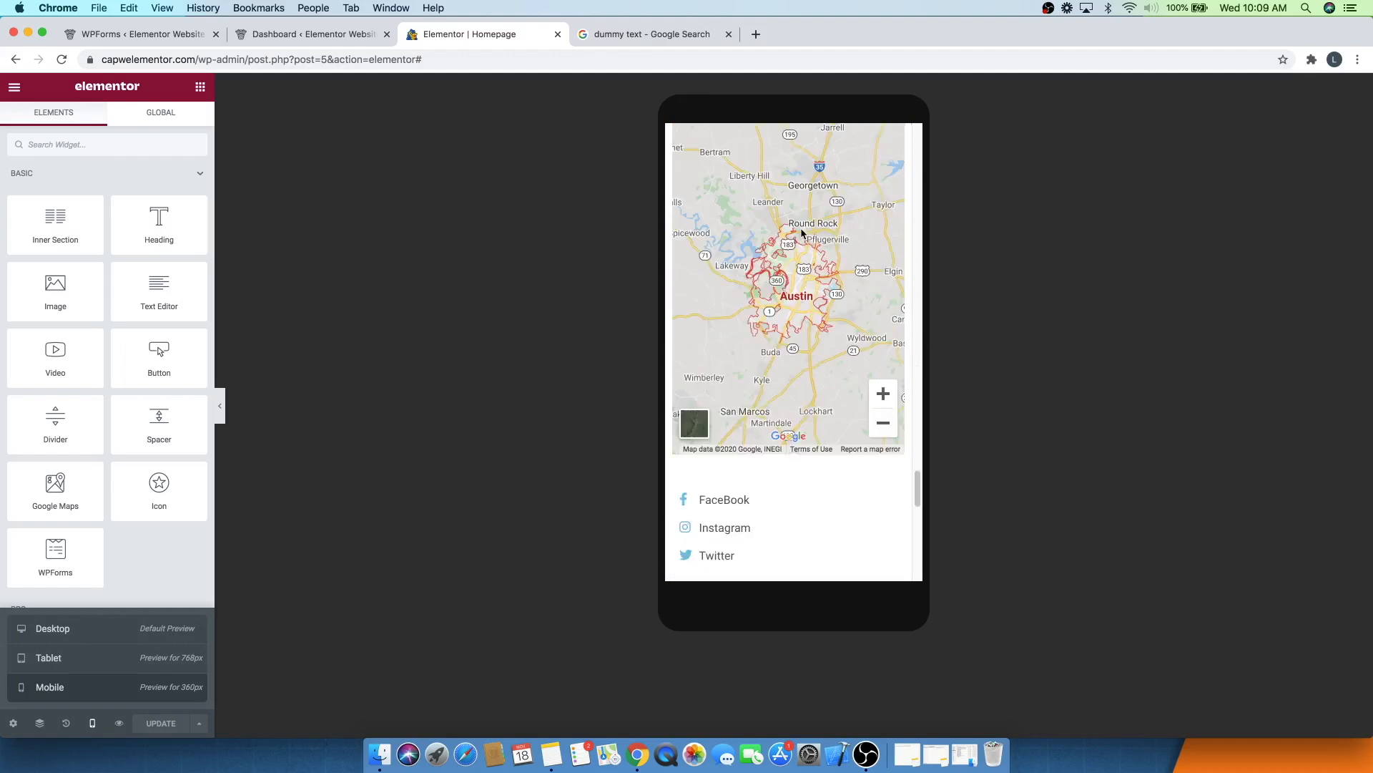
scroll(800, 227, up, 2)
scroll(801, 229, down, 8)
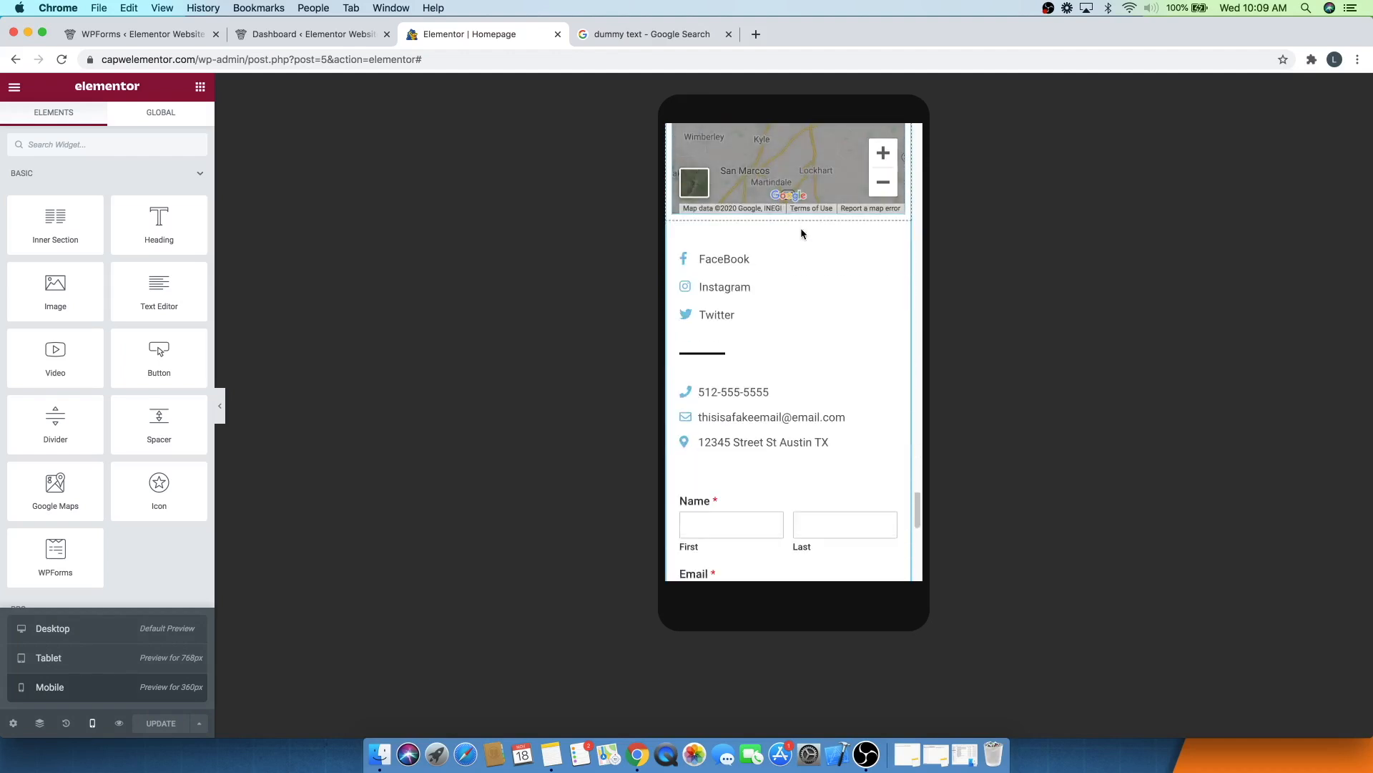
scroll(766, 328, down, 8)
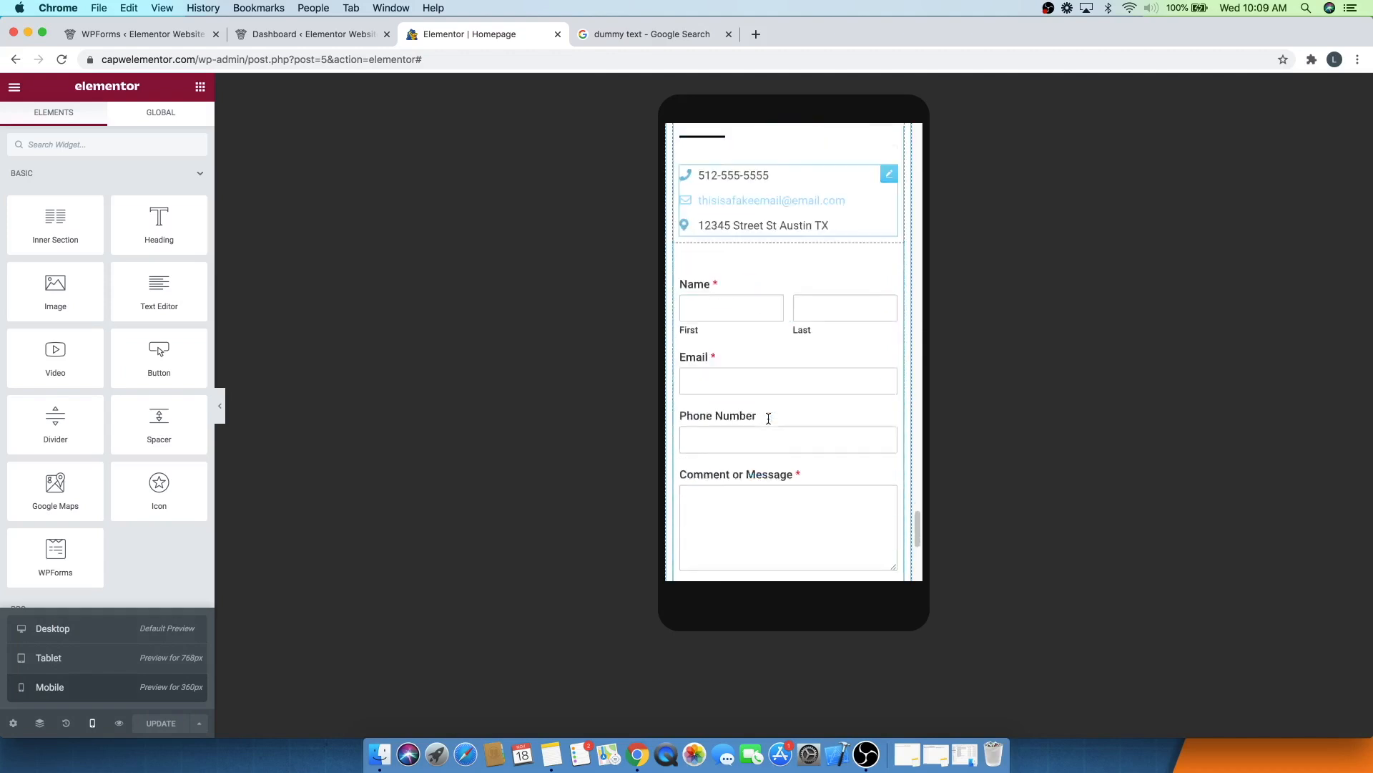
scroll(768, 417, up, 10)
scroll(763, 407, down, 2)
scroll(764, 409, up, 6)
scroll(764, 410, up, 20)
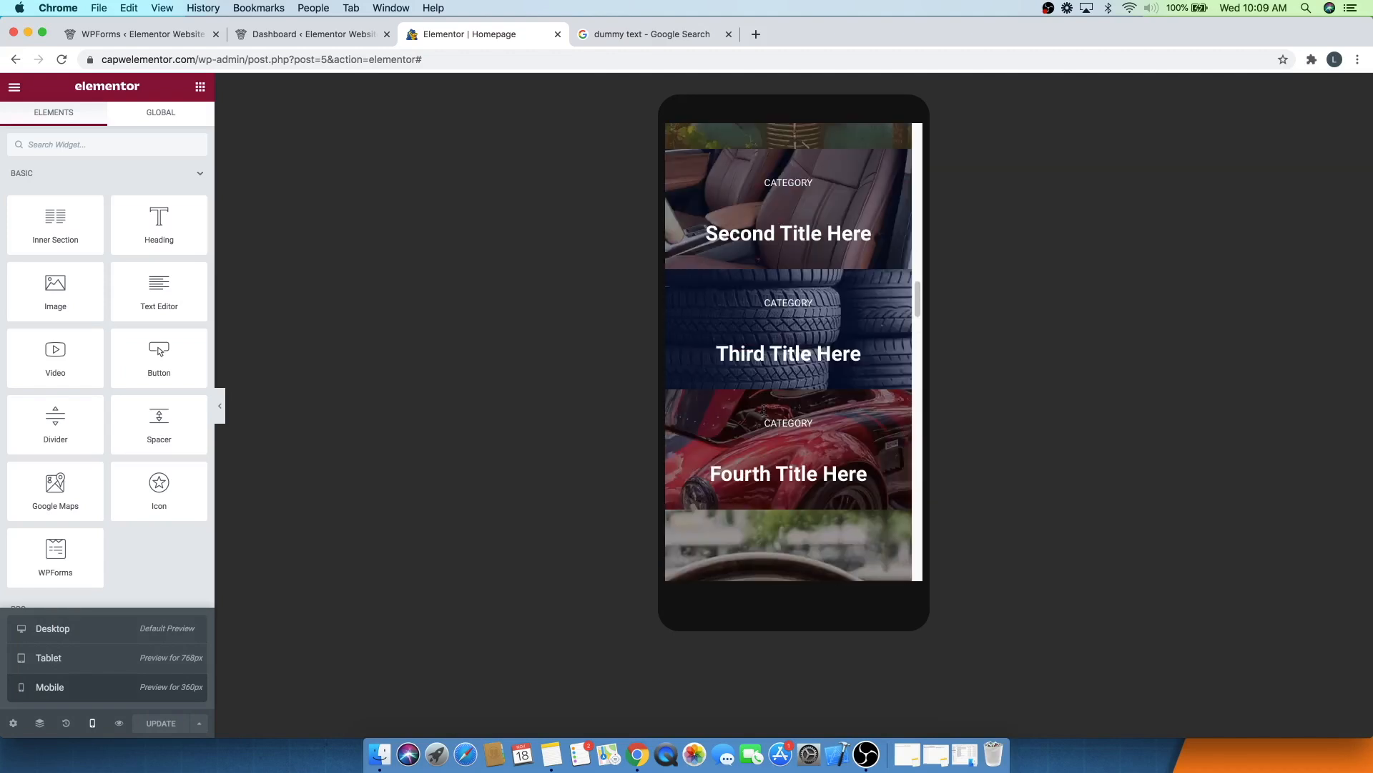
scroll(764, 410, up, 8)
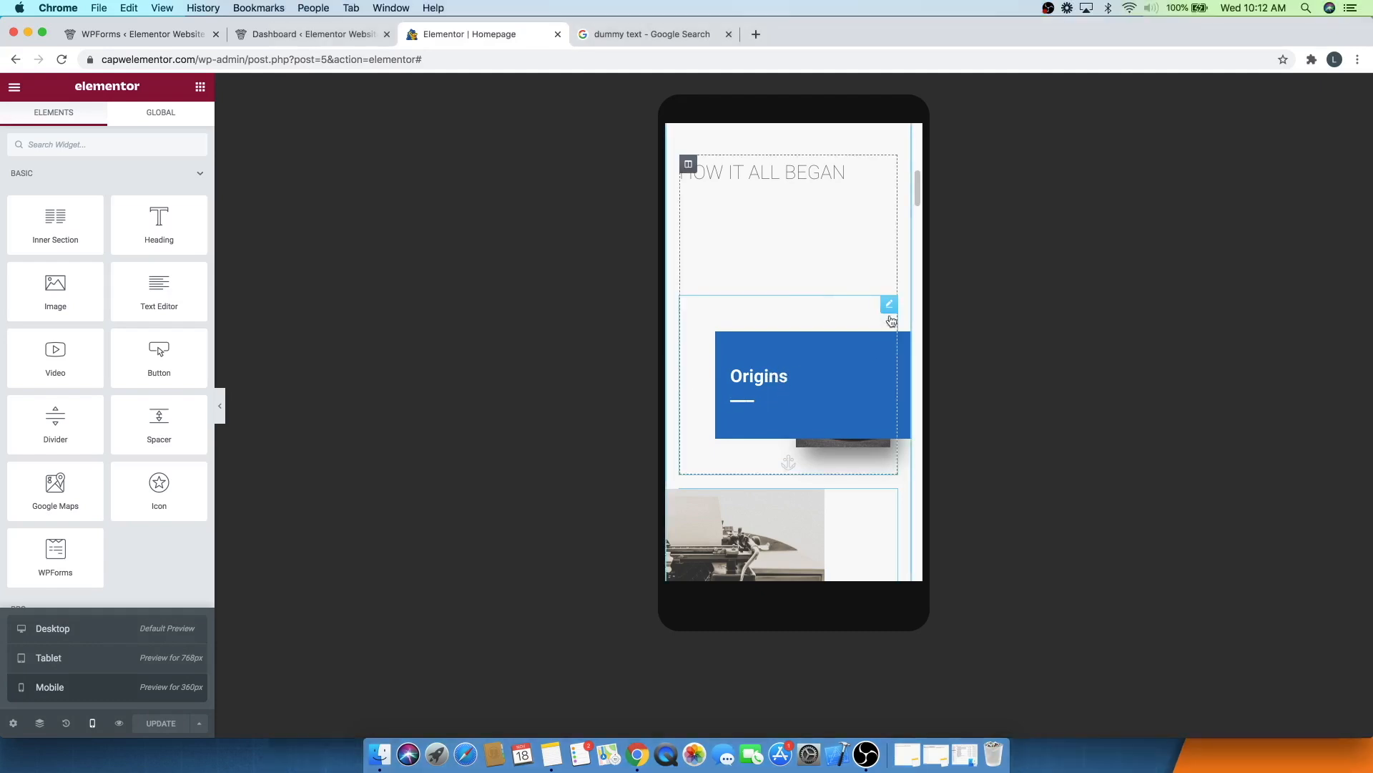
- Set the Origins heading's mobile margin to -21 on all sides
click(888, 309)
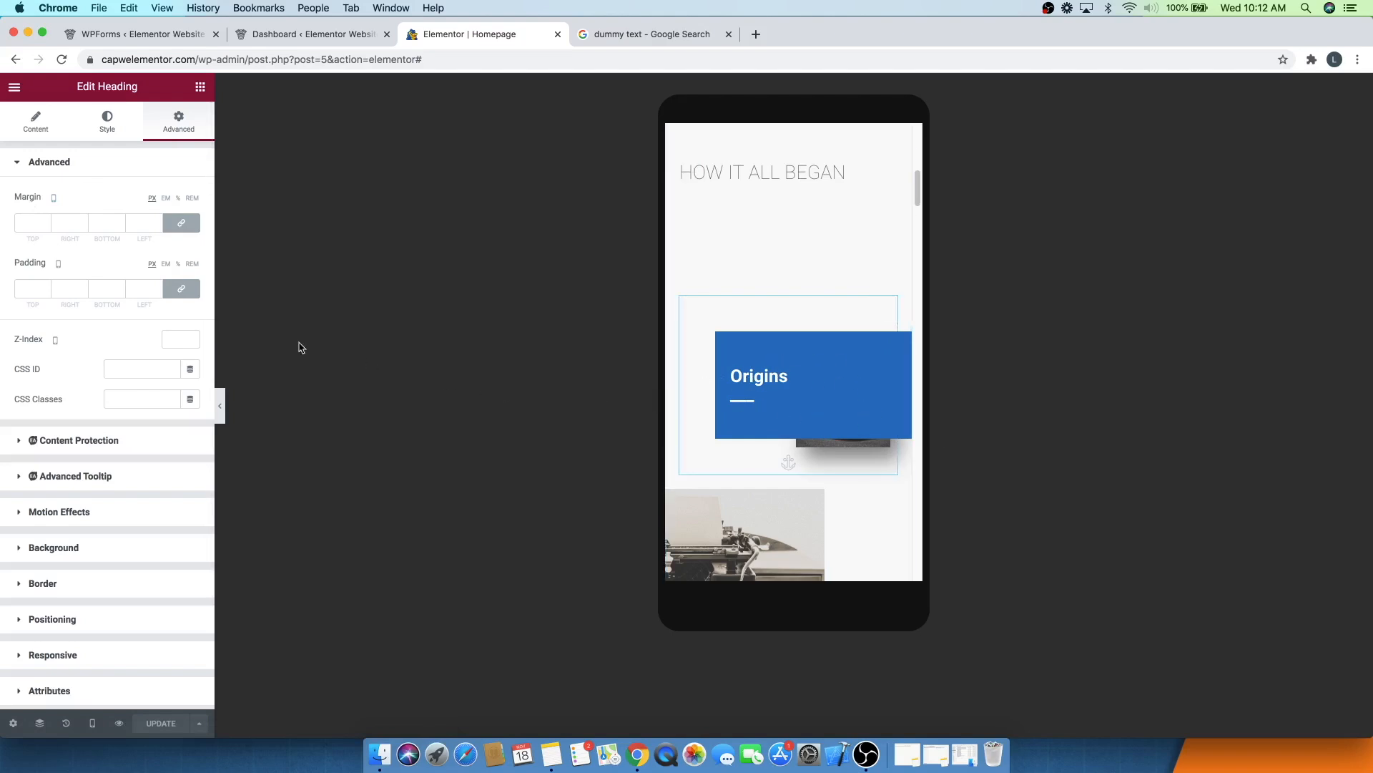
click(46, 226)
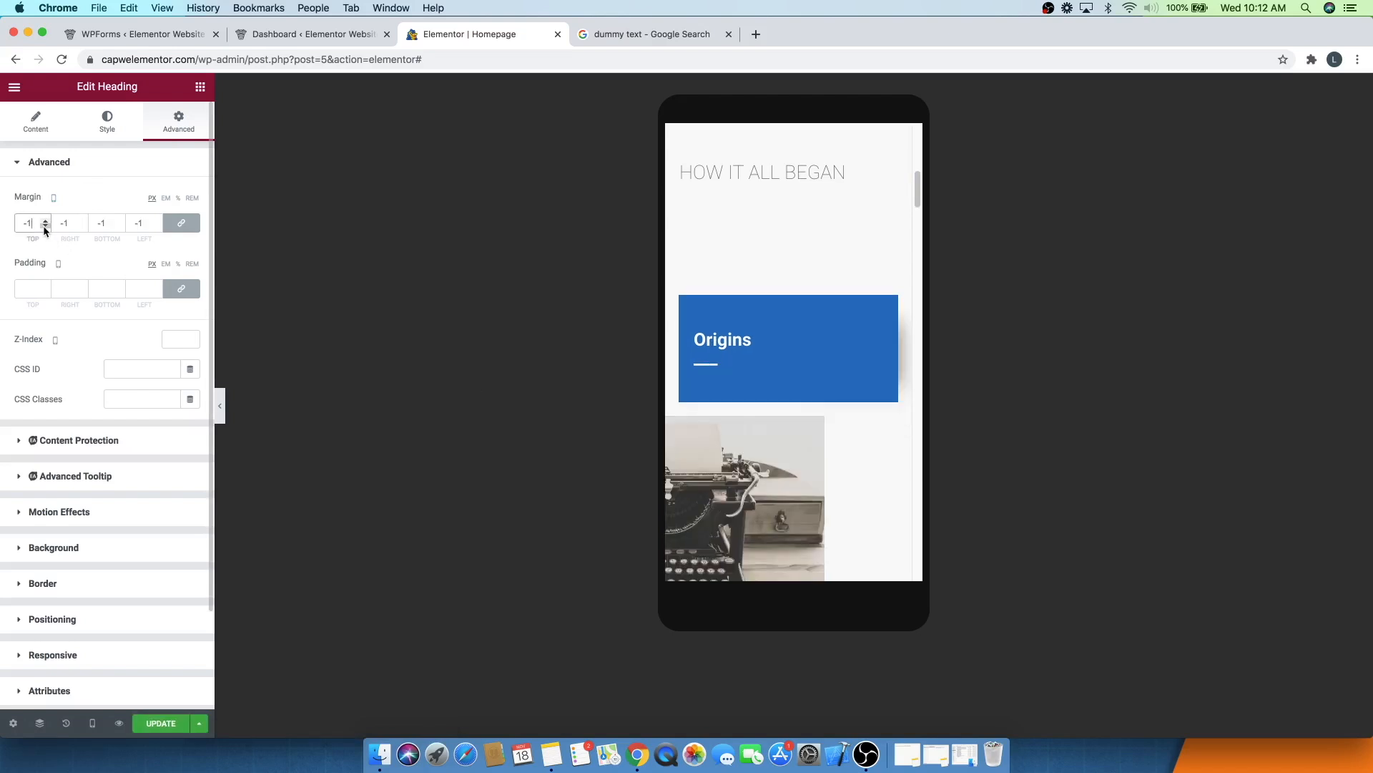
click(45, 226)
click(44, 226)
click(44, 226)
click(44, 226)
click(45, 226)
click(45, 226)
click(44, 226)
click(44, 226)
click(44, 226)
click(44, 226)
click(44, 226)
click(44, 226)
click(45, 226)
click(44, 226)
click(45, 226)
click(45, 226)
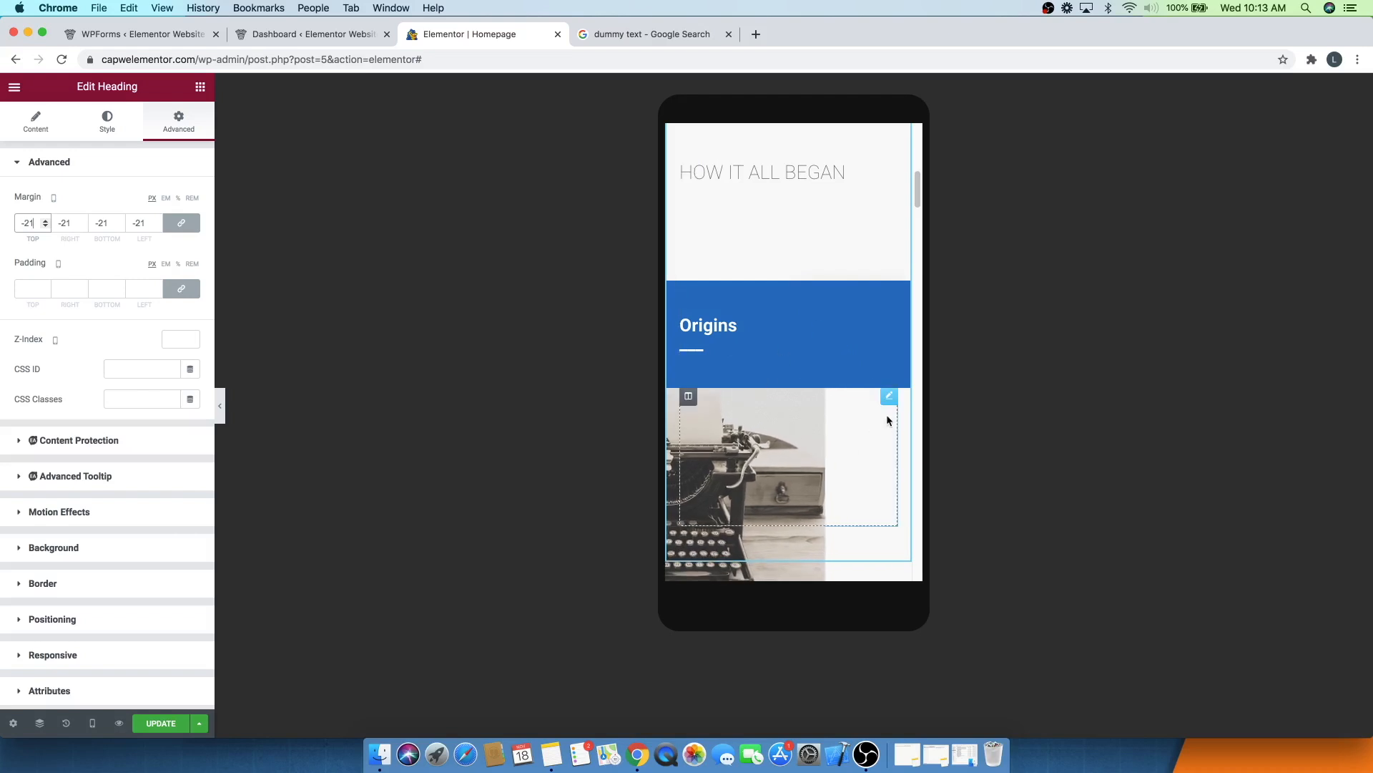
- Select the typewriter image and set its mobile margin to -22 on all sides
click(889, 398)
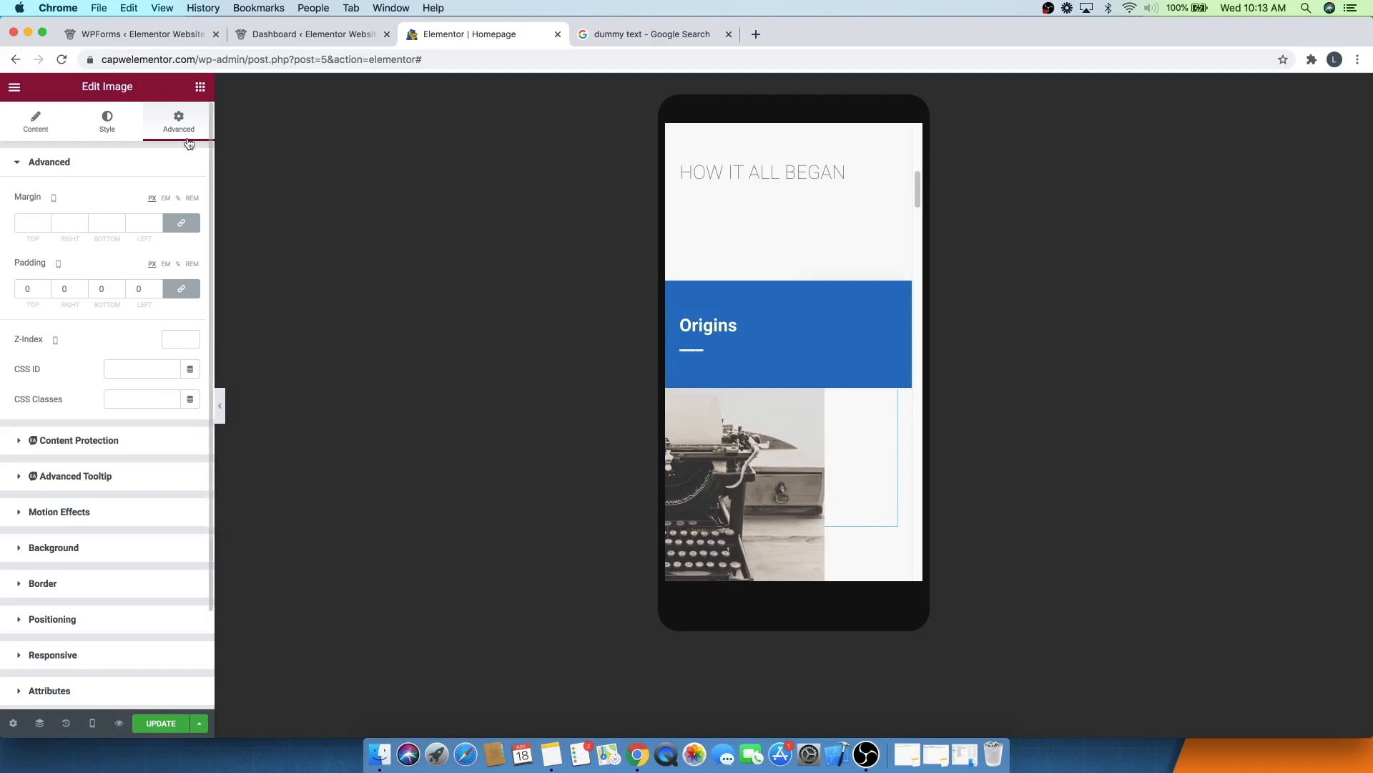
click(44, 225)
click(45, 225)
click(44, 225)
click(44, 225)
click(44, 225)
click(44, 225)
click(44, 226)
click(45, 225)
double_click(44, 225)
click(44, 225)
click(44, 226)
click(45, 225)
click(44, 225)
click(44, 225)
click(44, 226)
click(44, 225)
click(45, 226)
click(44, 225)
click(44, 225)
- Review the adjusted mobile layout down the page and publish the page update
scroll(785, 439, up, 3)
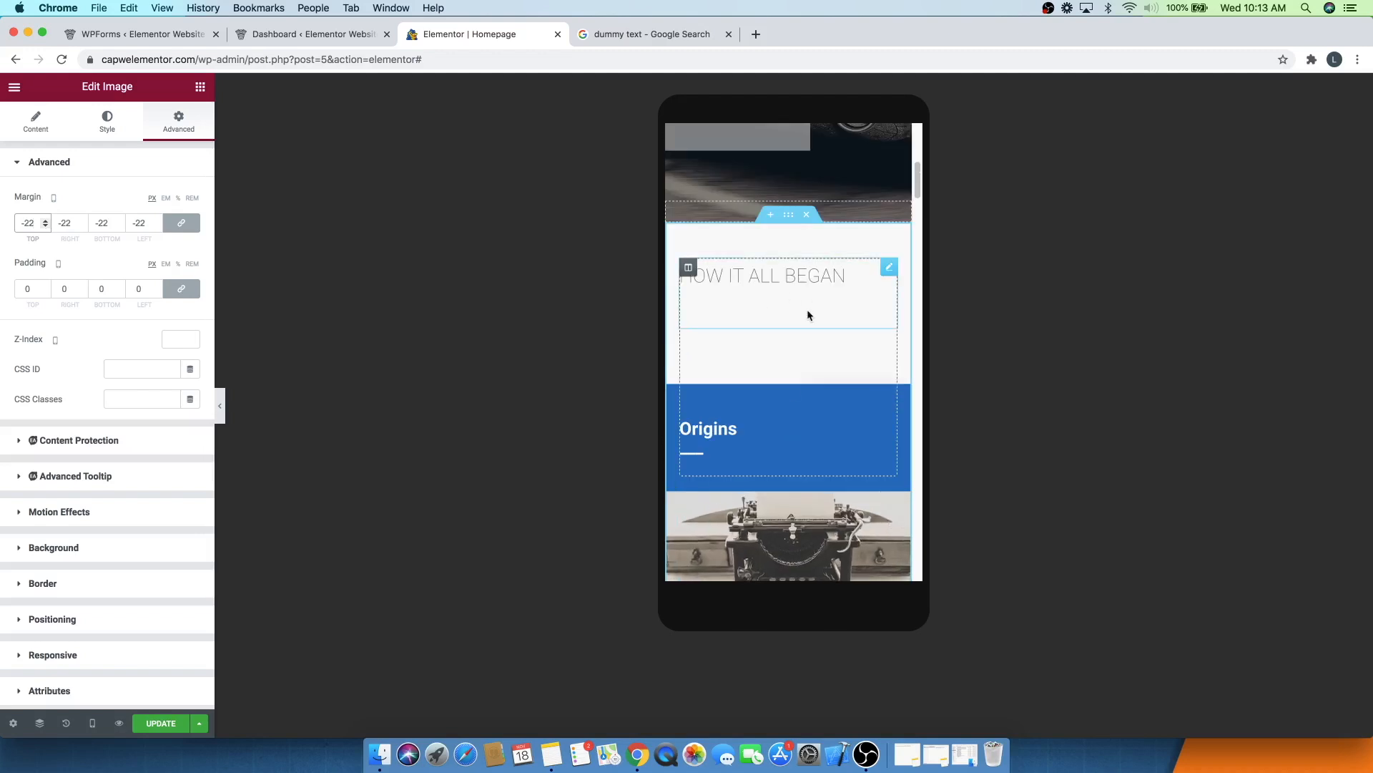
scroll(760, 453, down, 3)
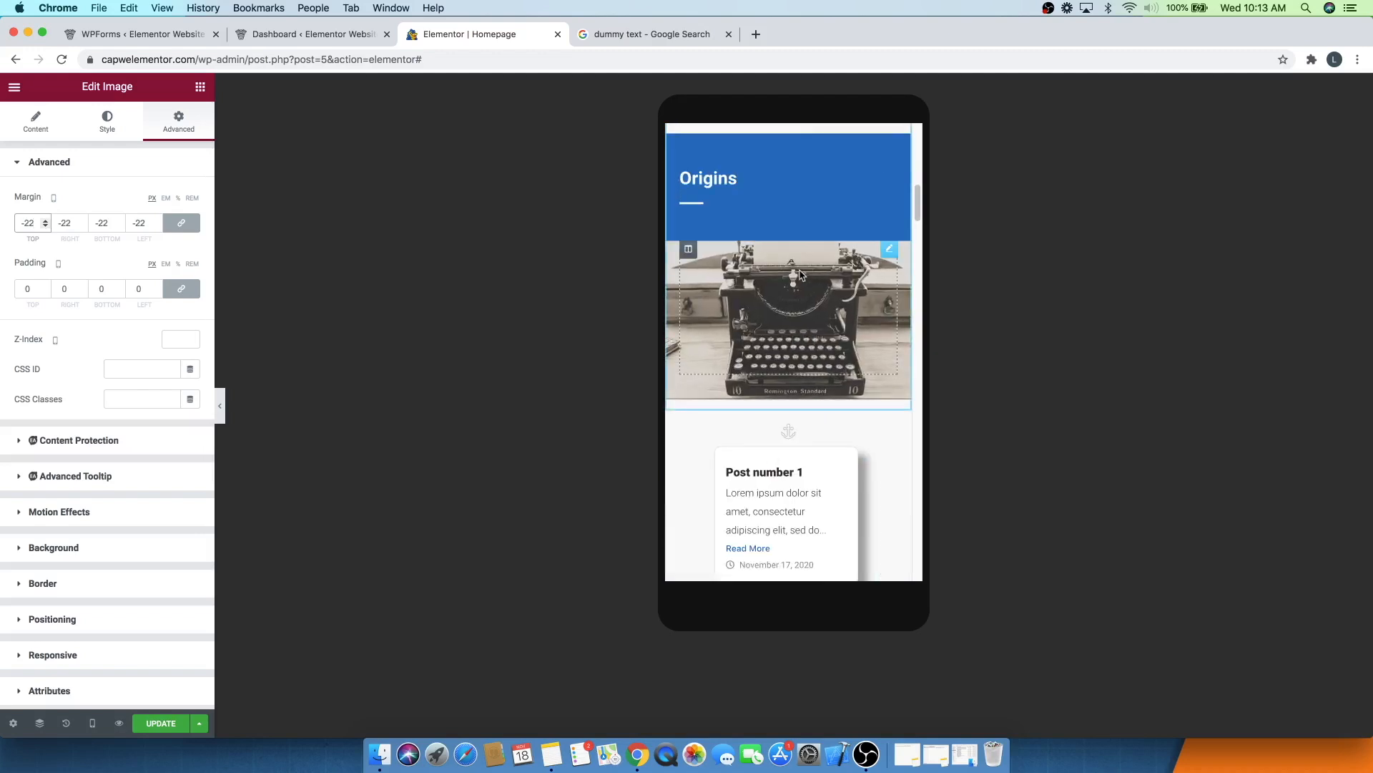
scroll(800, 304, down, 1)
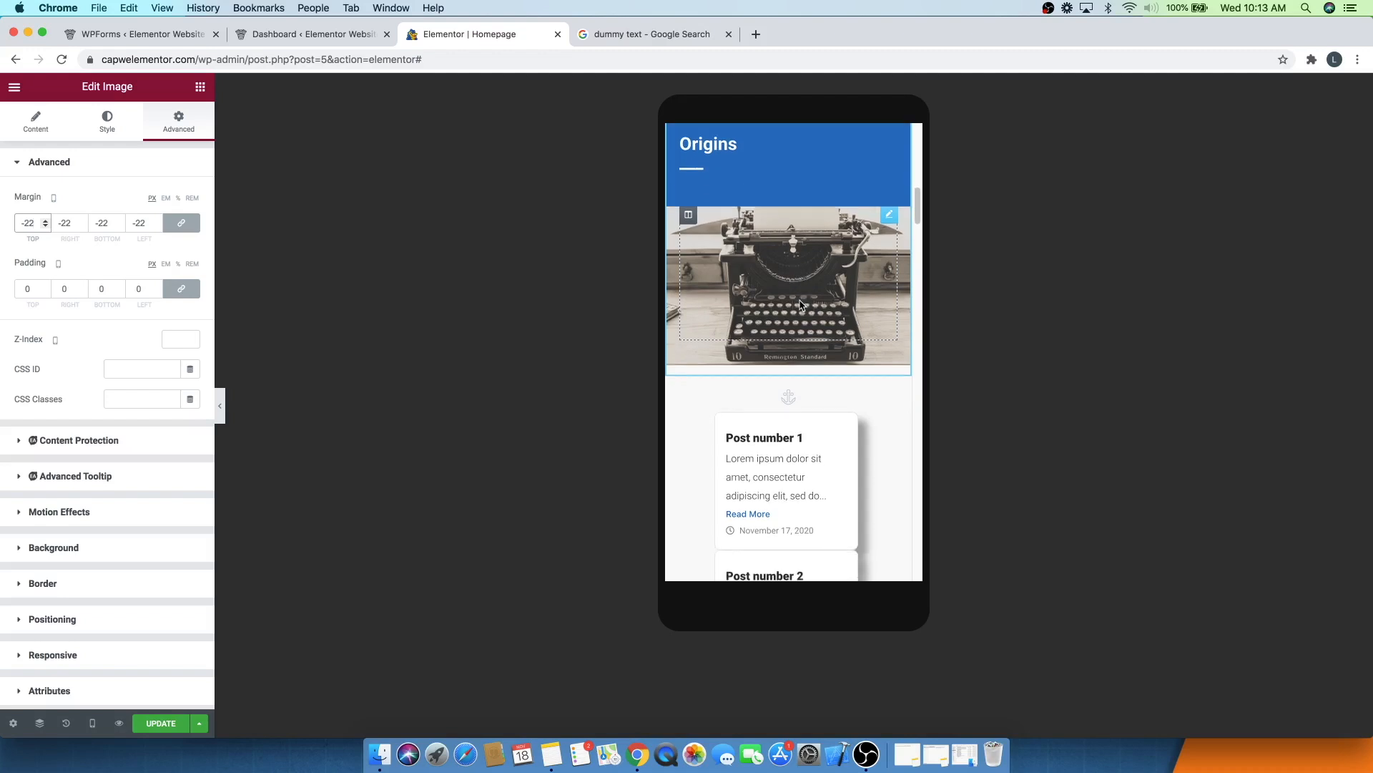
scroll(800, 304, down, 10)
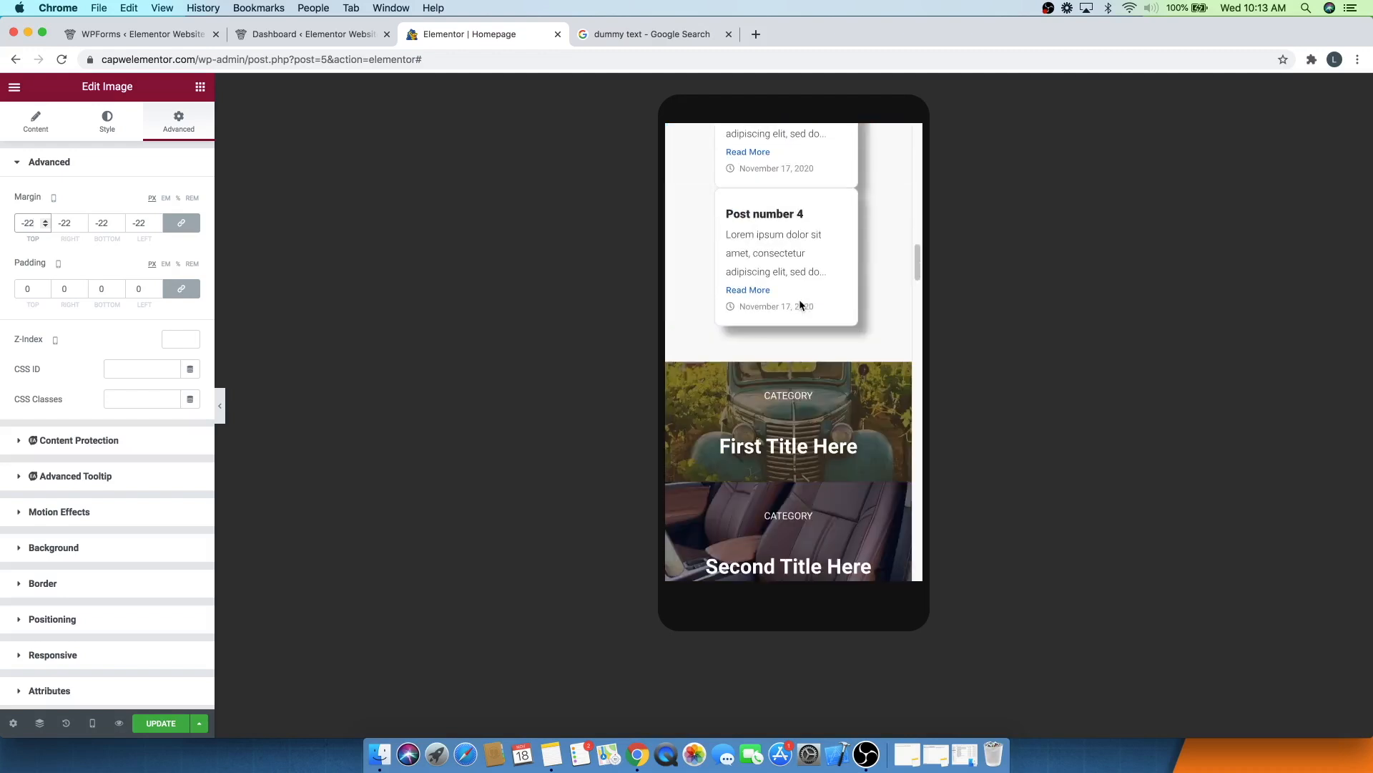
scroll(800, 304, down, 15)
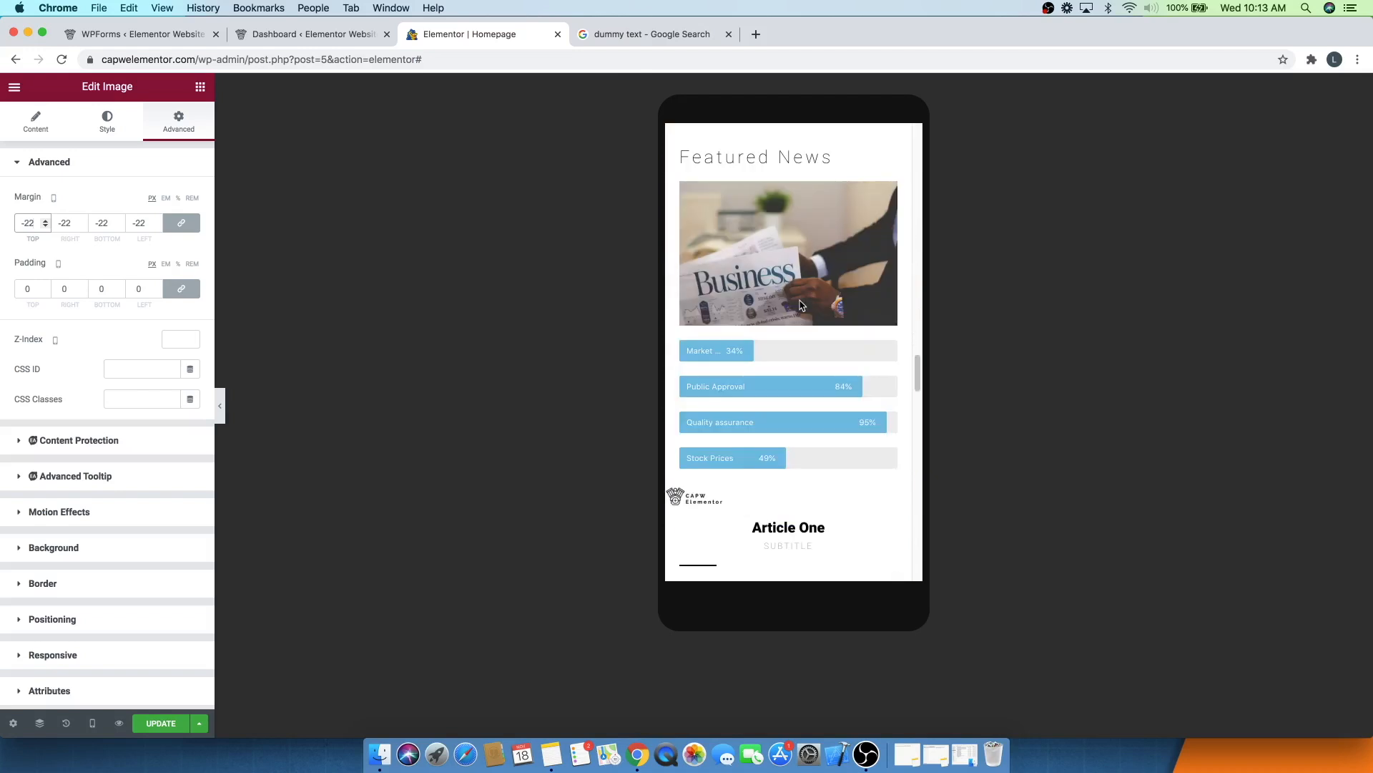
scroll(800, 305, down, 20)
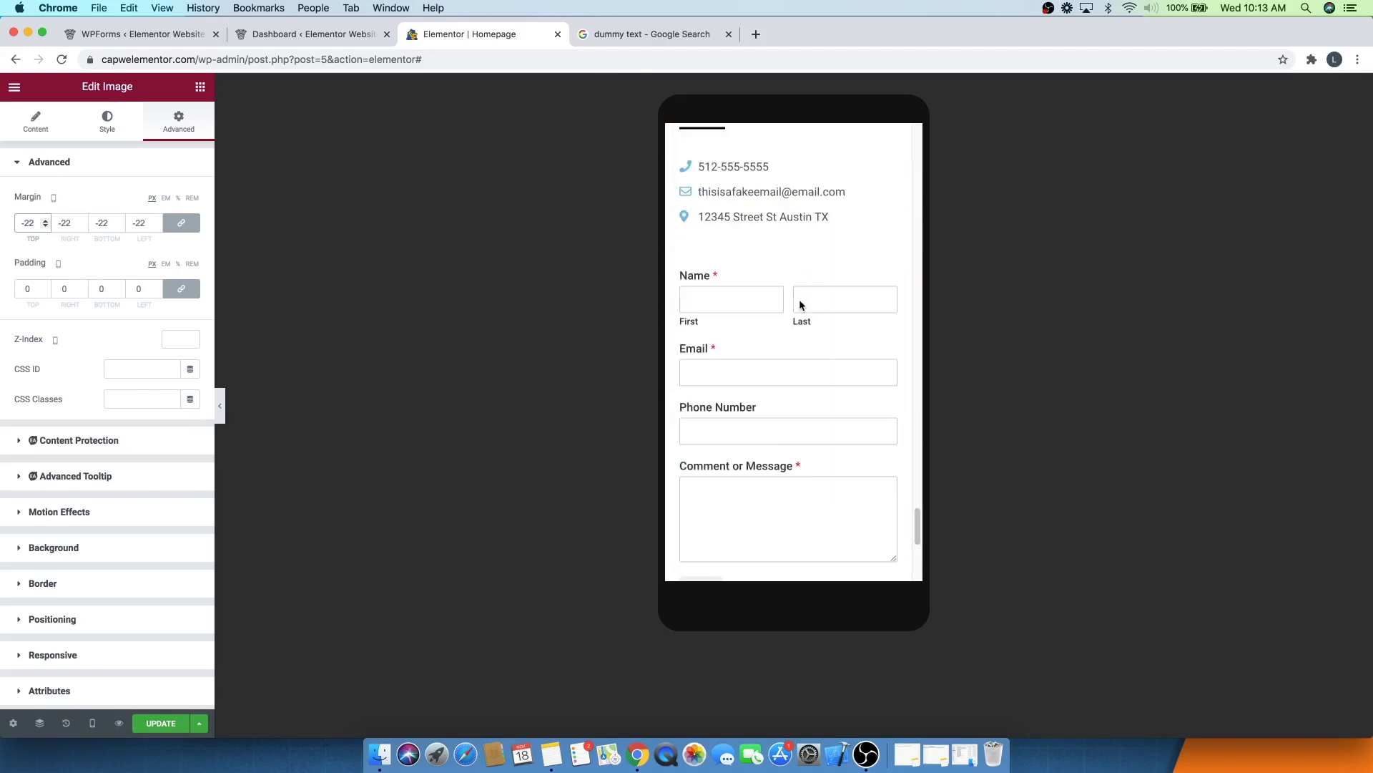
scroll(800, 301, up, 20)
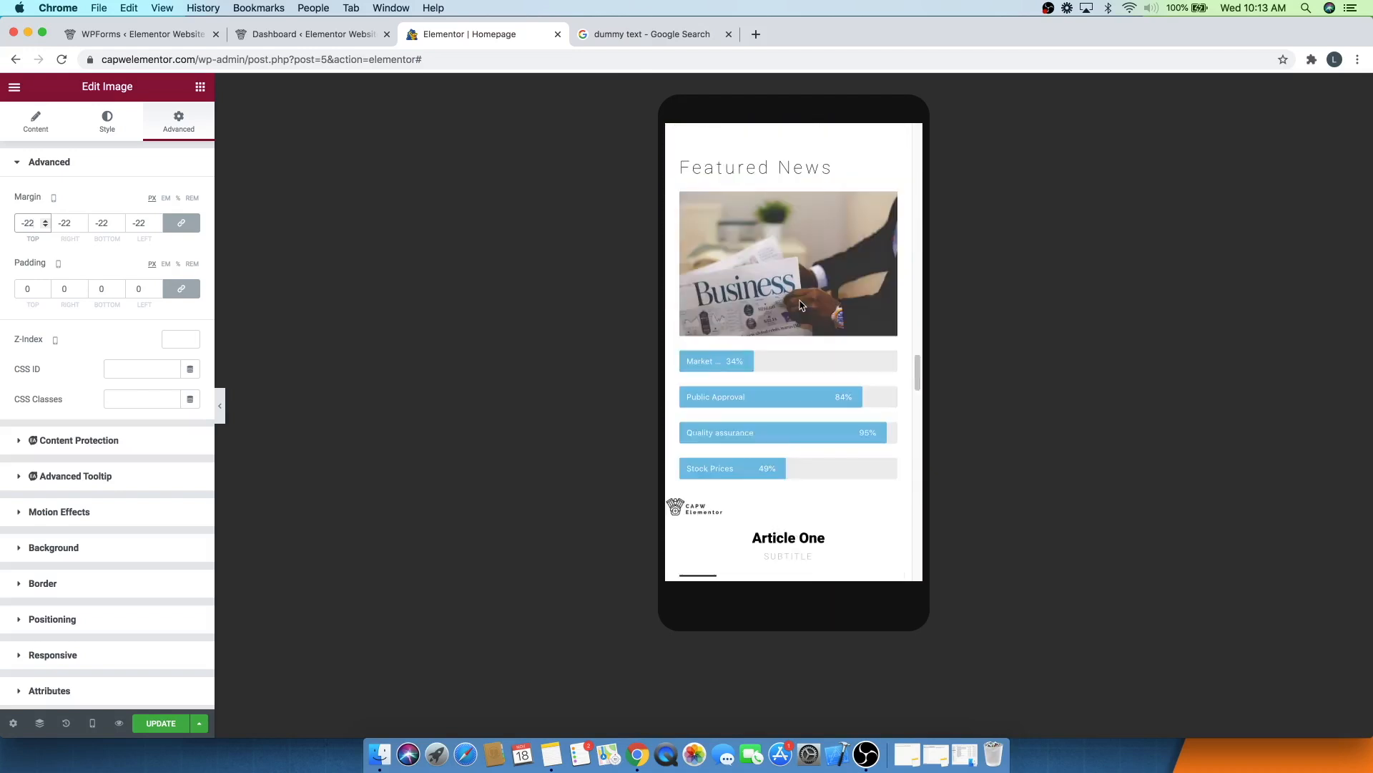
scroll(802, 305, up, 20)
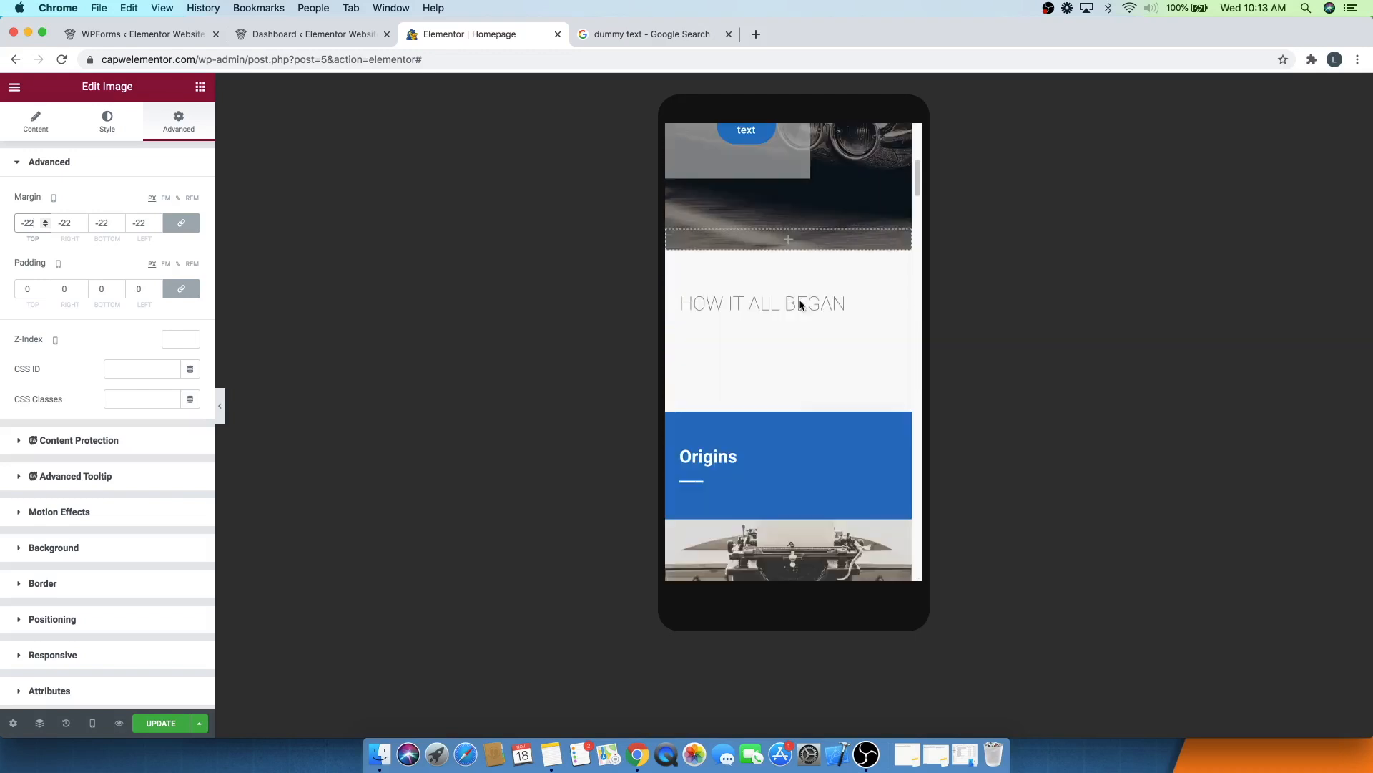
scroll(799, 304, up, 5)
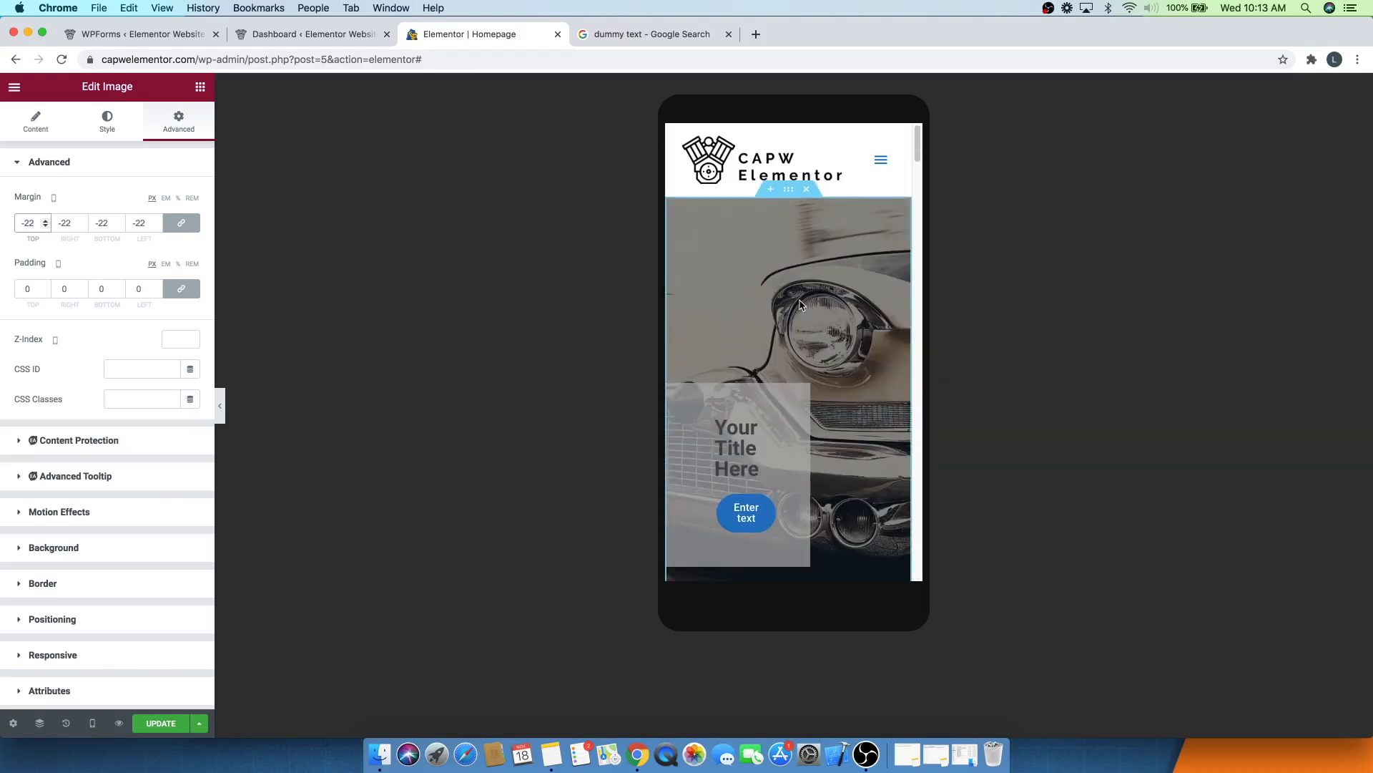
click(159, 724)
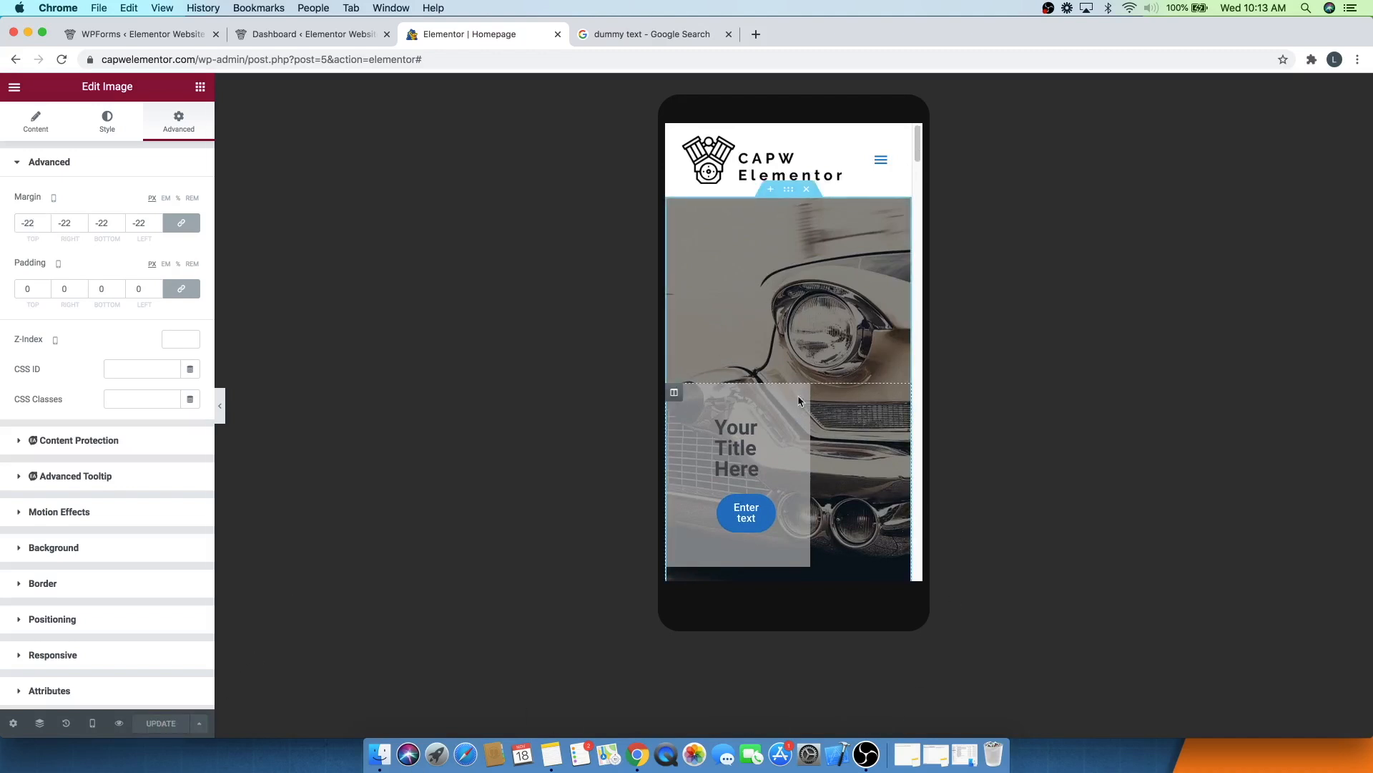
- Switch the editor preview back to Desktop
click(92, 724)
scroll(794, 371, down, 10)
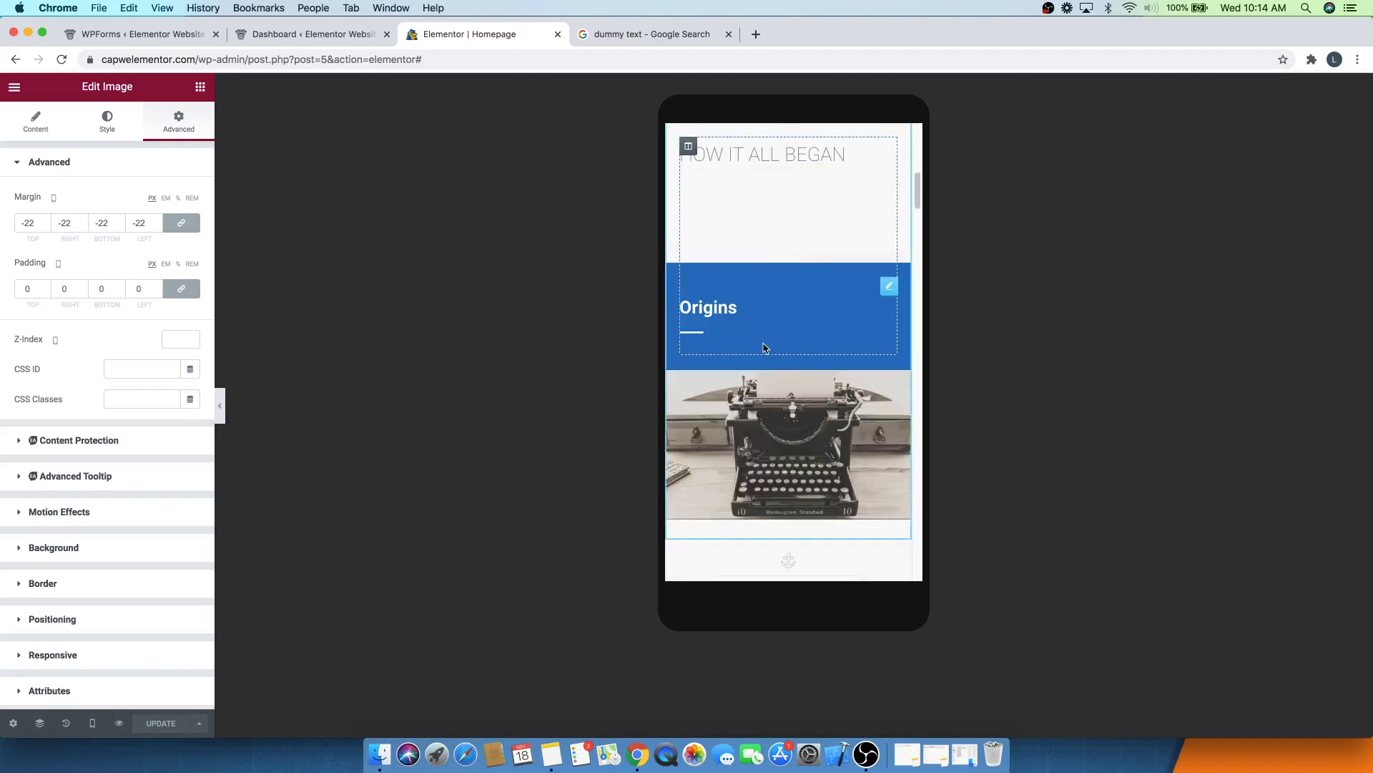
click(93, 724)
click(88, 642)
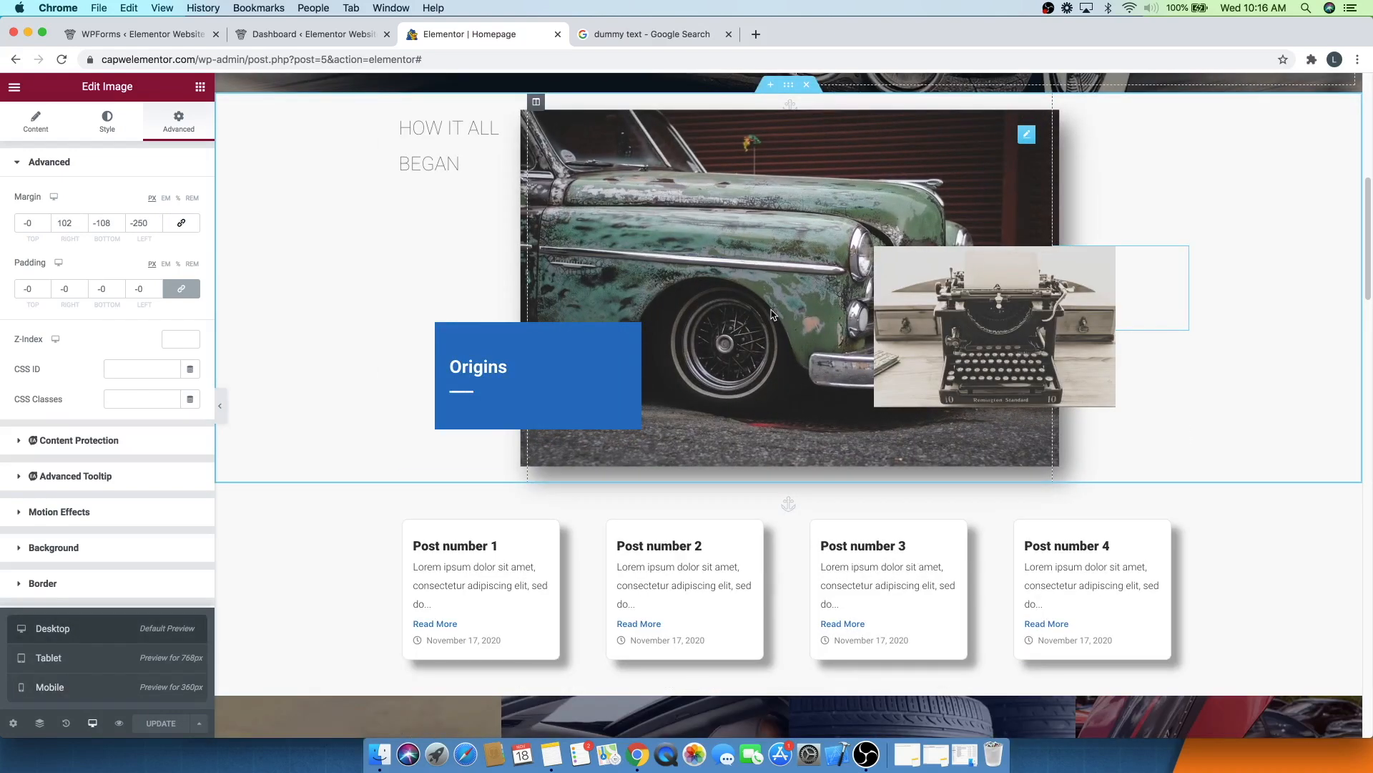
- Select the hero section and change its background type to Video
scroll(466, 299, up, 8)
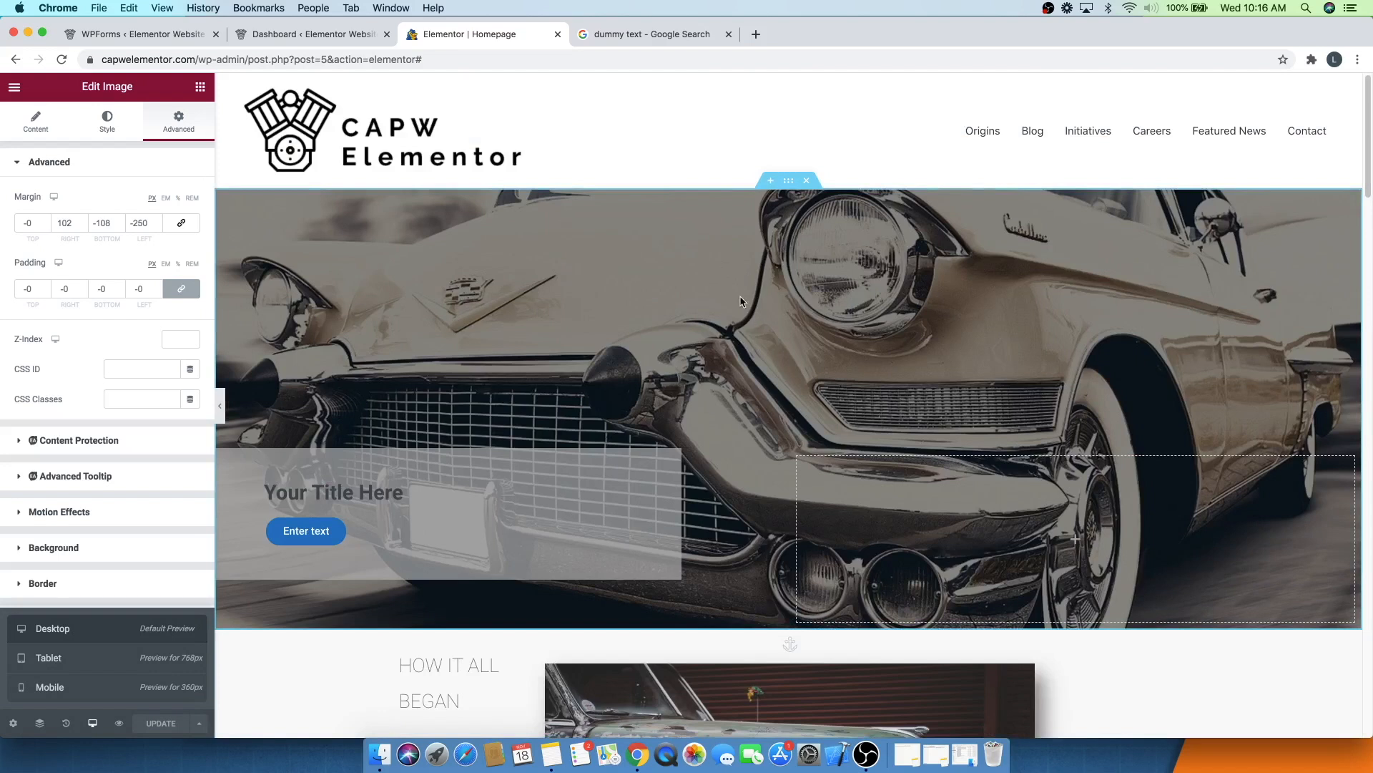
click(789, 182)
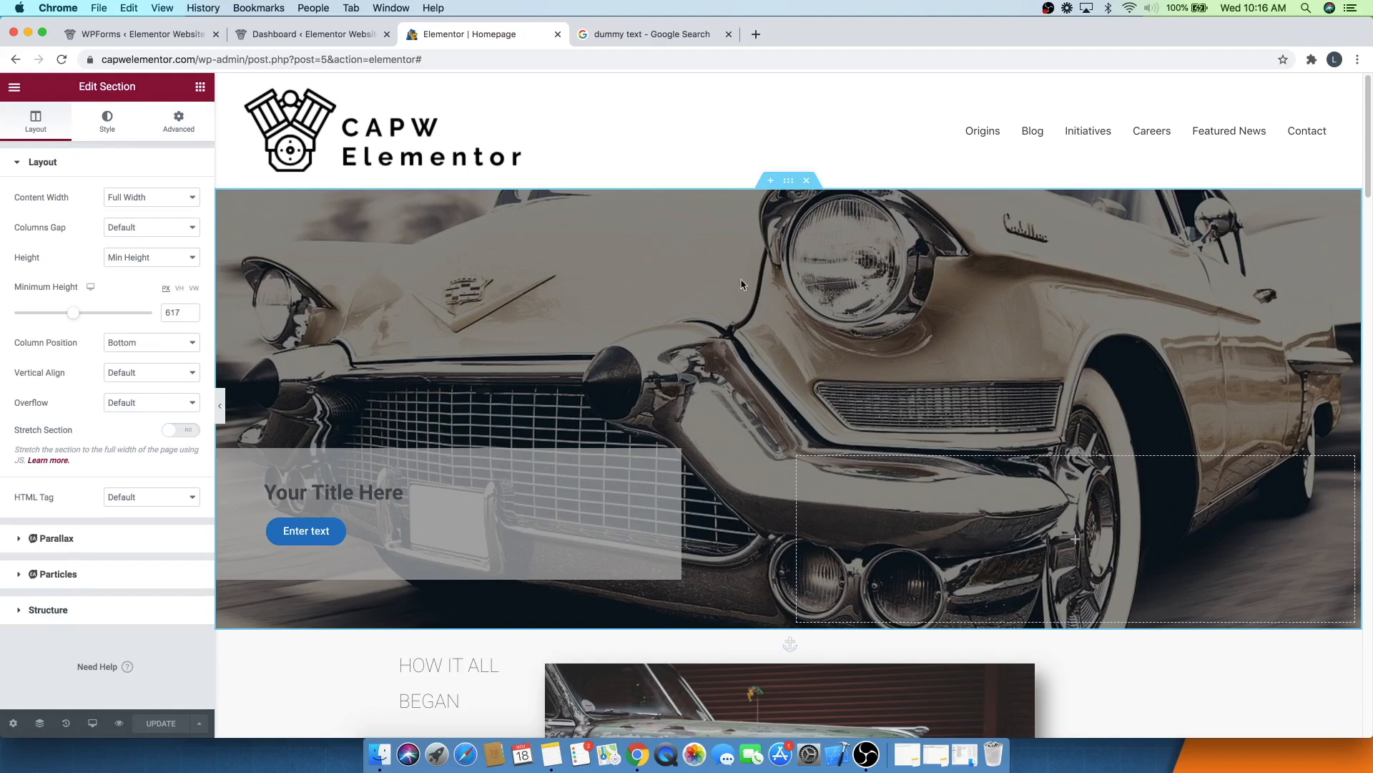
click(107, 129)
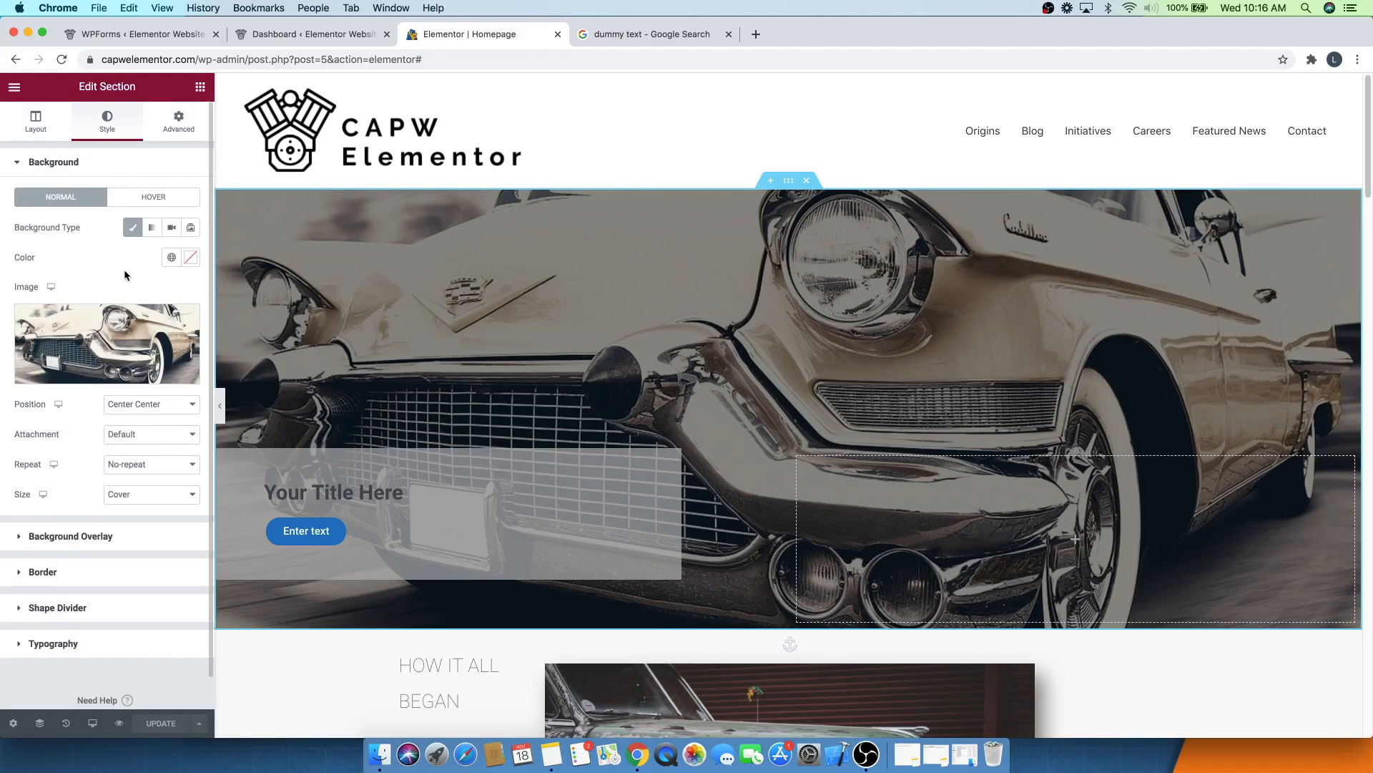
click(172, 228)
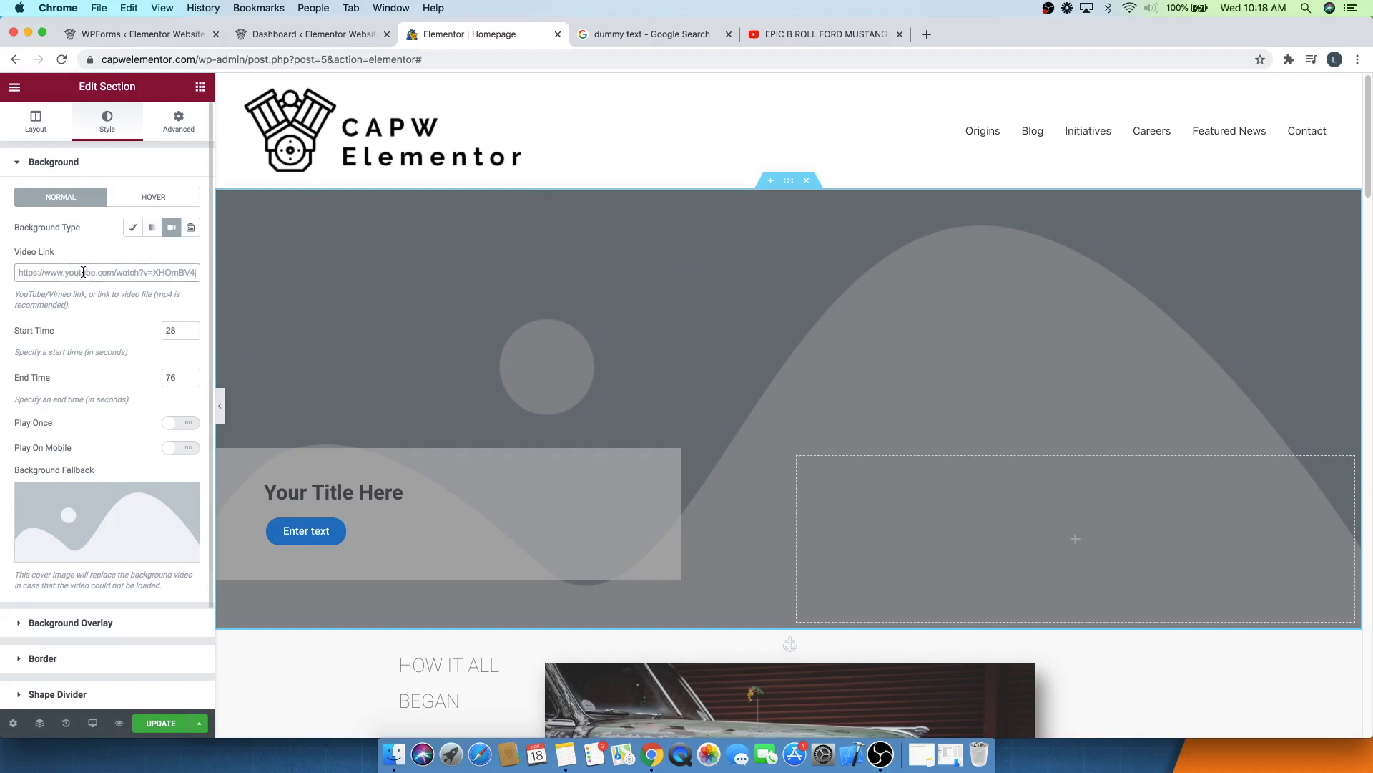
- Paste the YouTube video link into the hero section's video background link field and update the page
click(83, 272)
text(https://www.youtube.com/watch?v=JcP5Vxzjoqc)
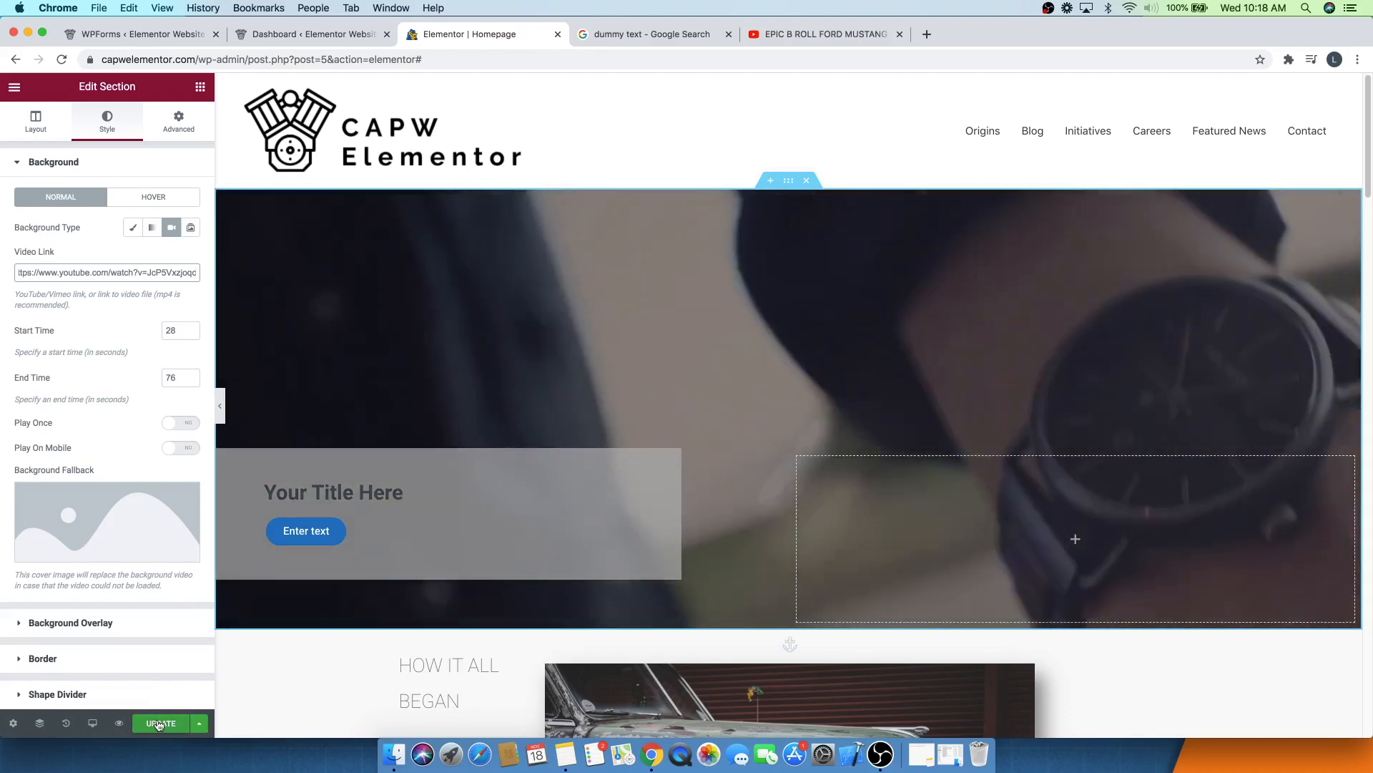
click(159, 723)
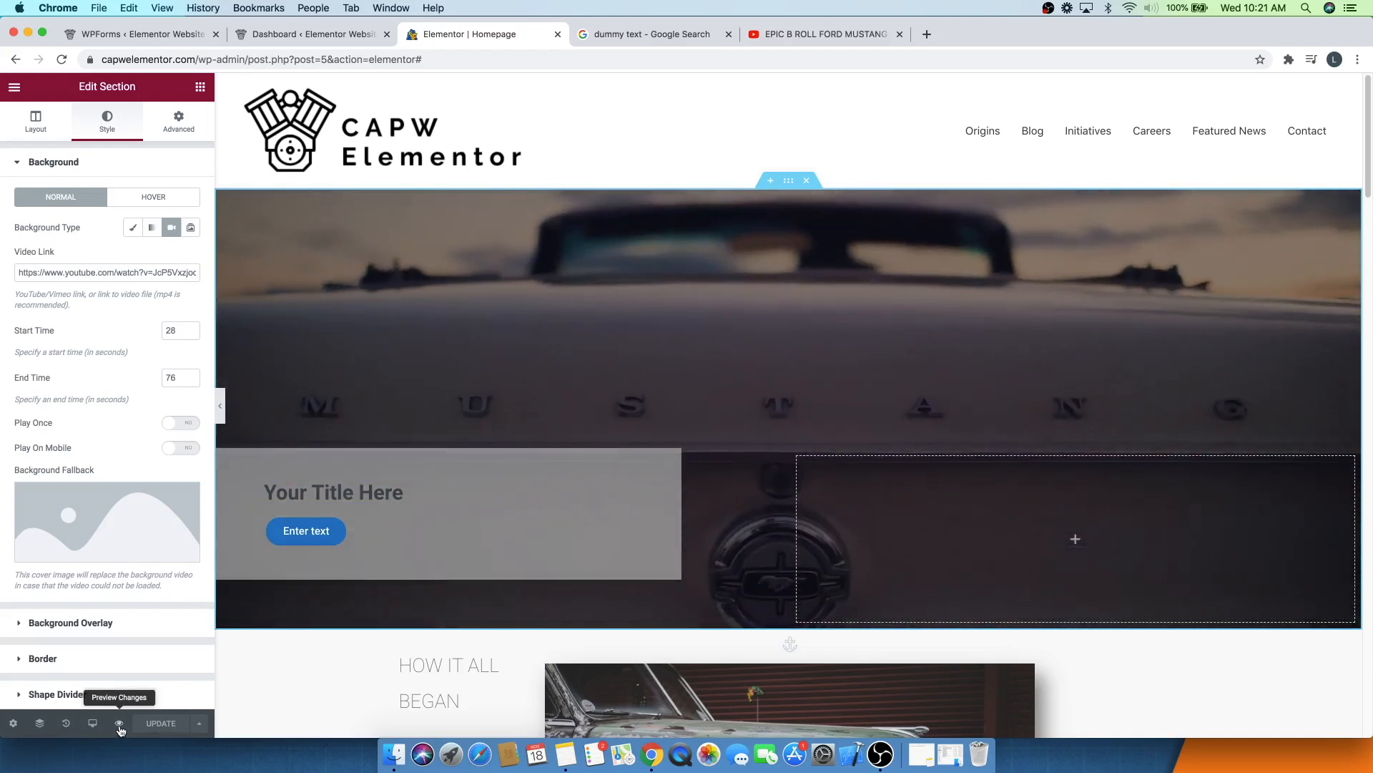
- Open the page preview and scroll down through the homepage to check the video background
click(120, 725)
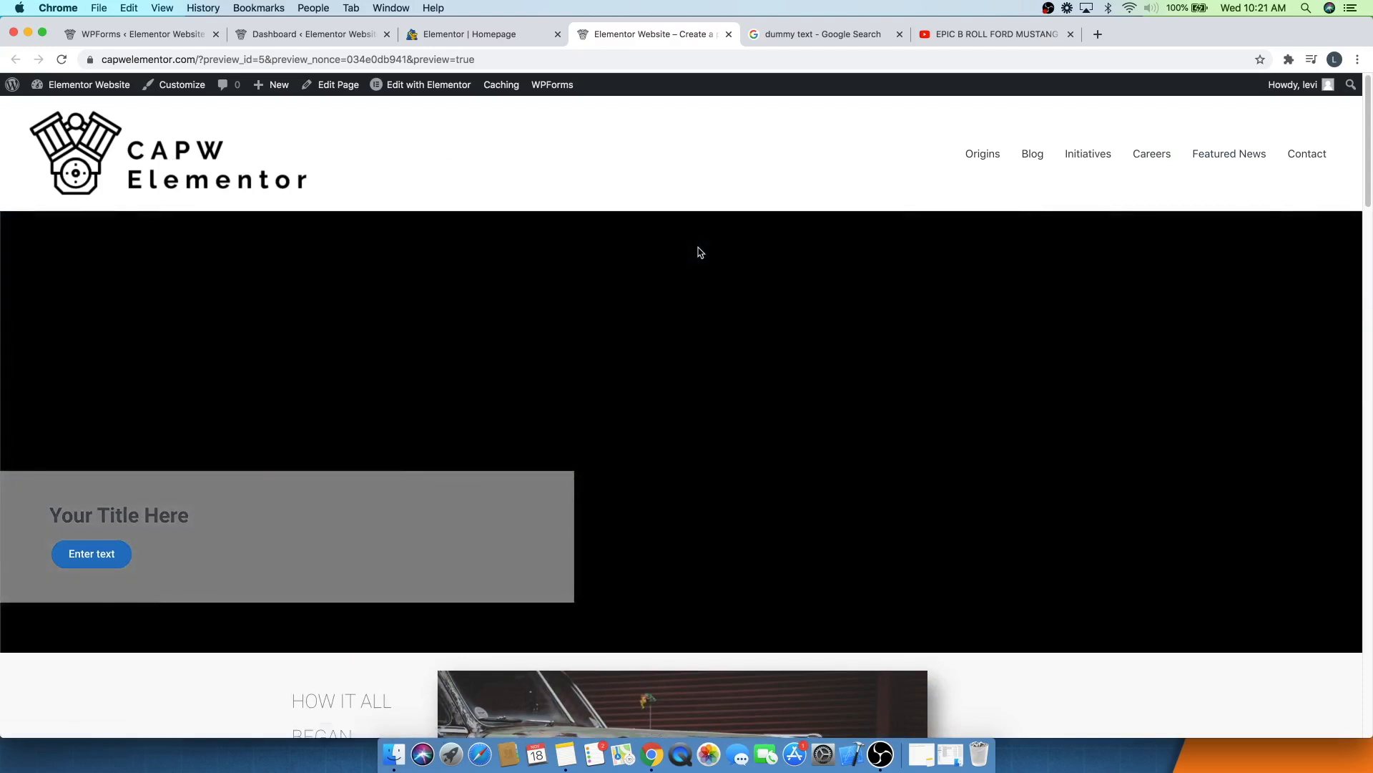
scroll(699, 252, down, 3)
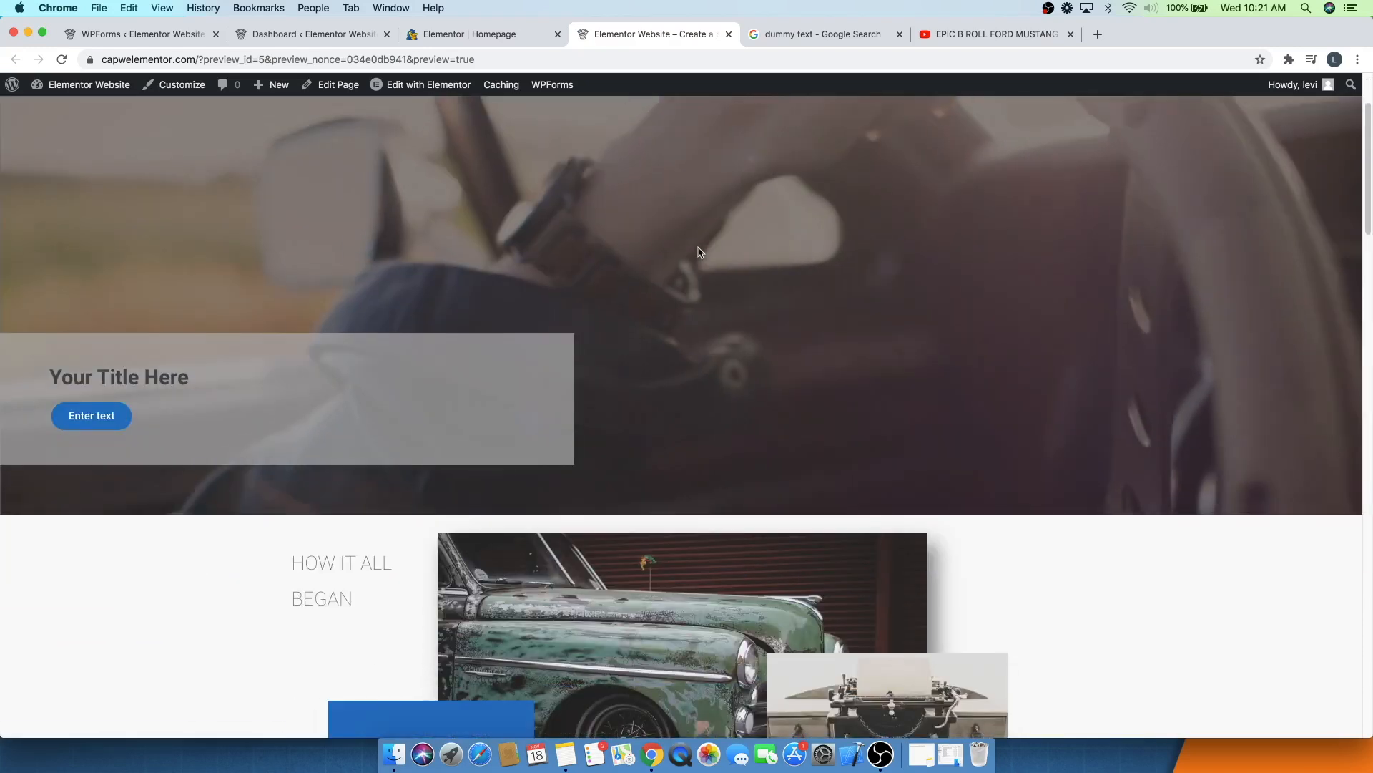
scroll(700, 252, down, 4)
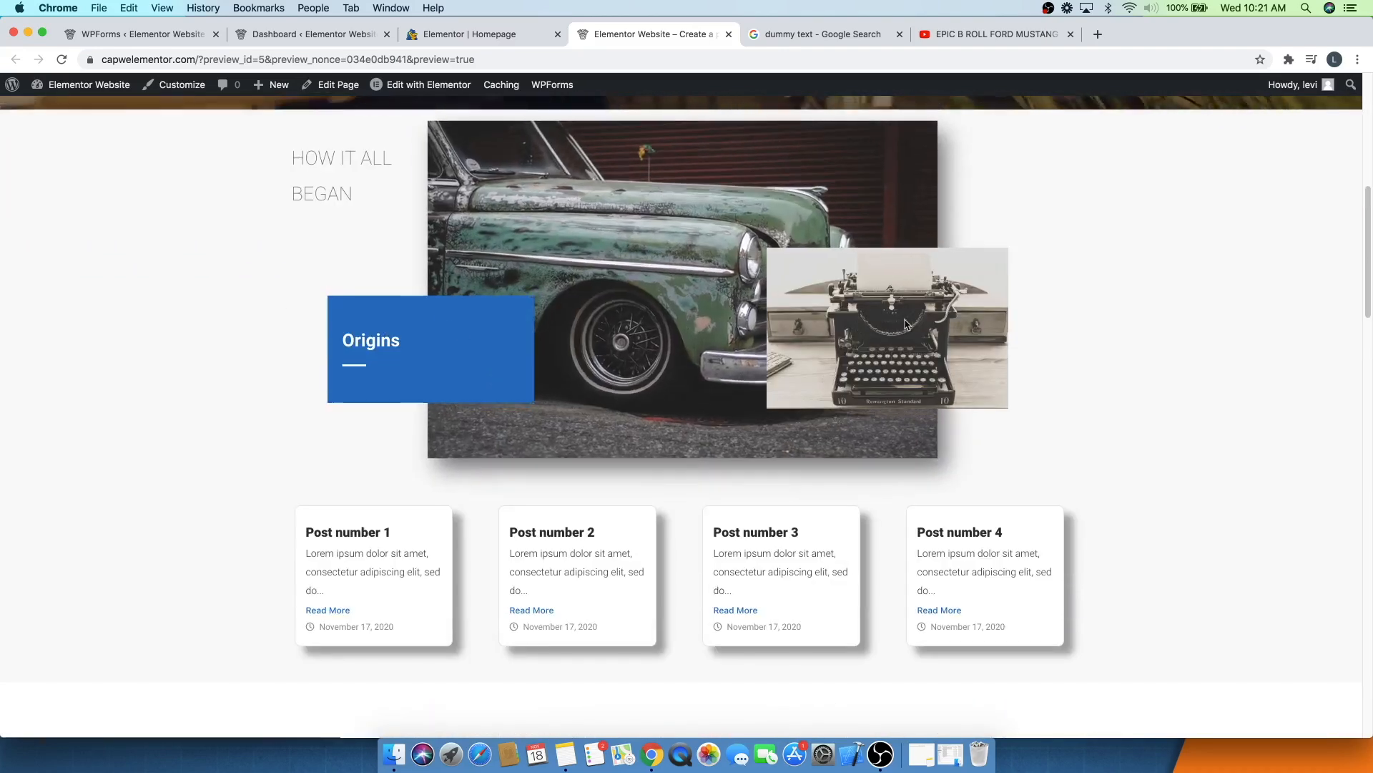
scroll(627, 292, down, 3)
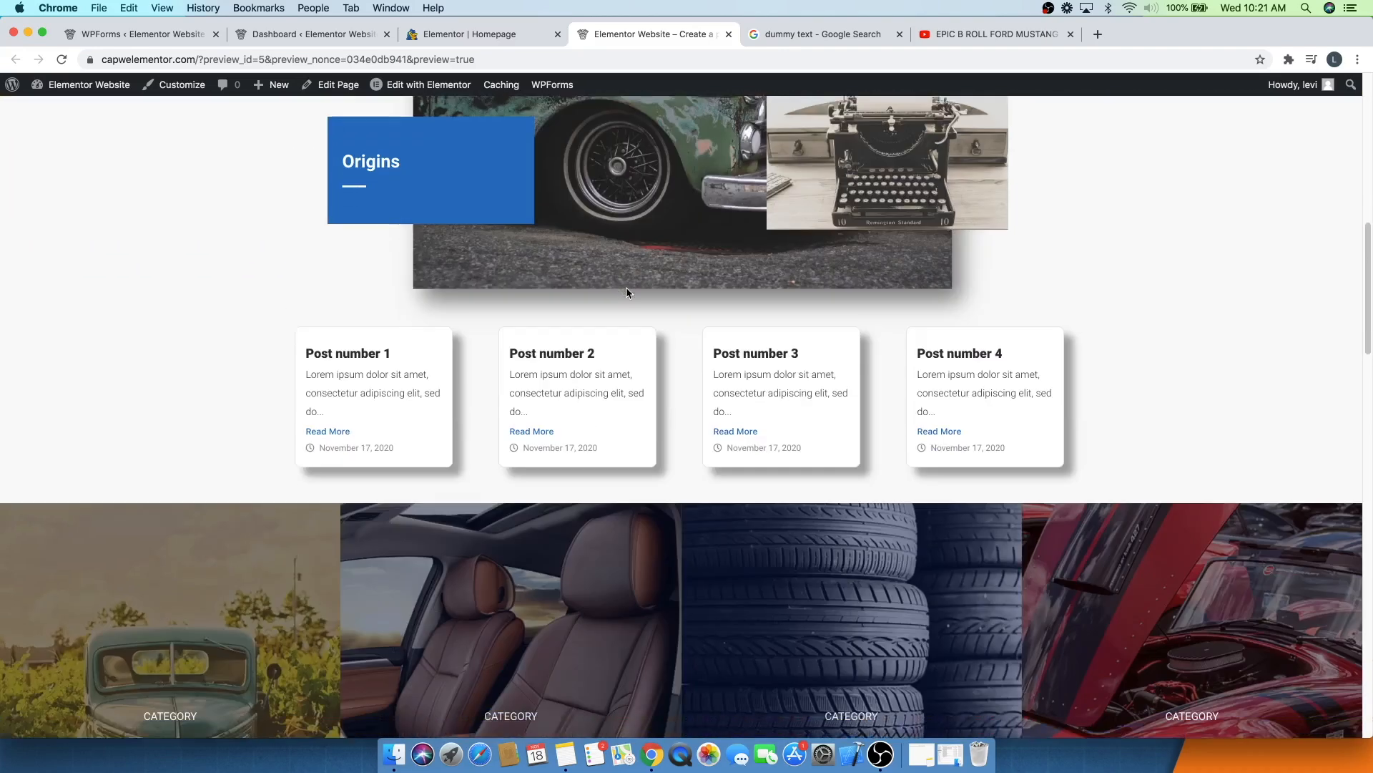
scroll(627, 292, down, 4)
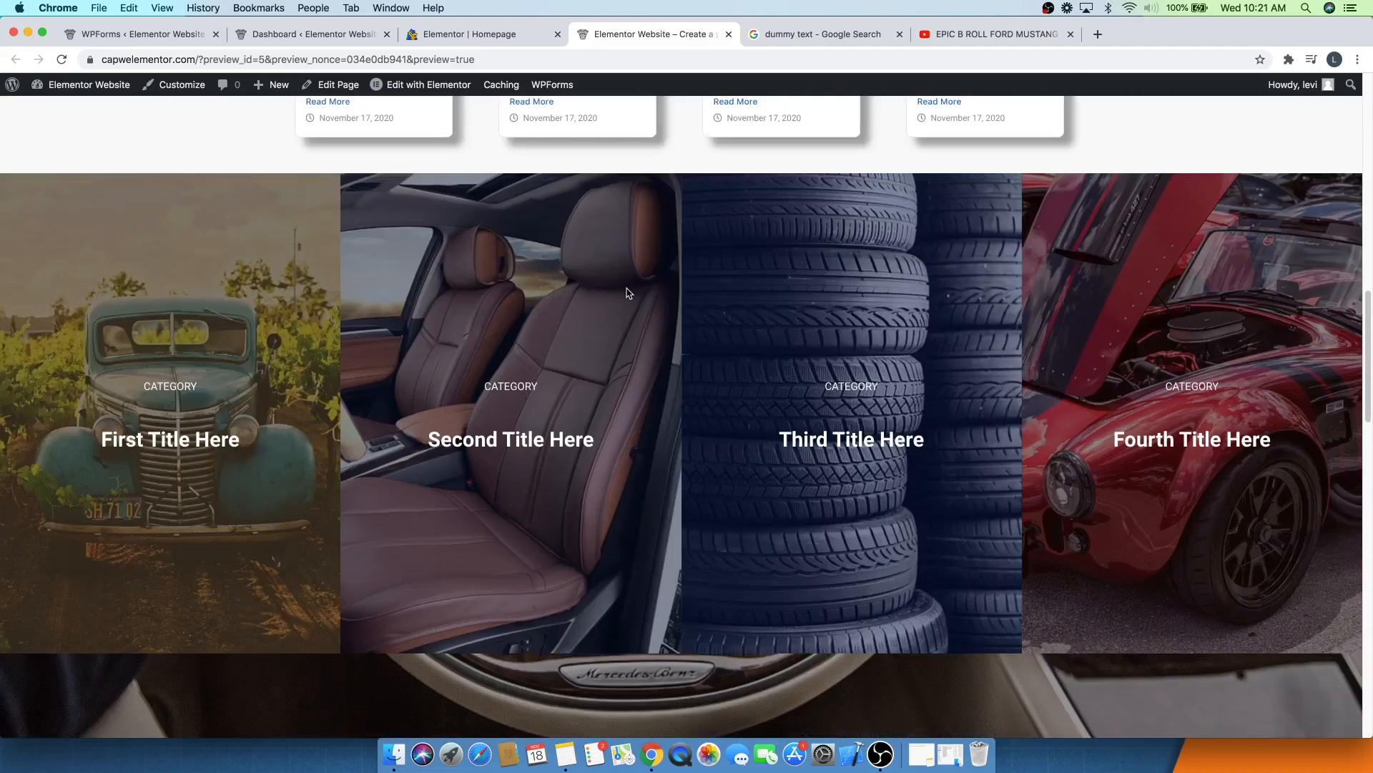
scroll(627, 292, down, 15)
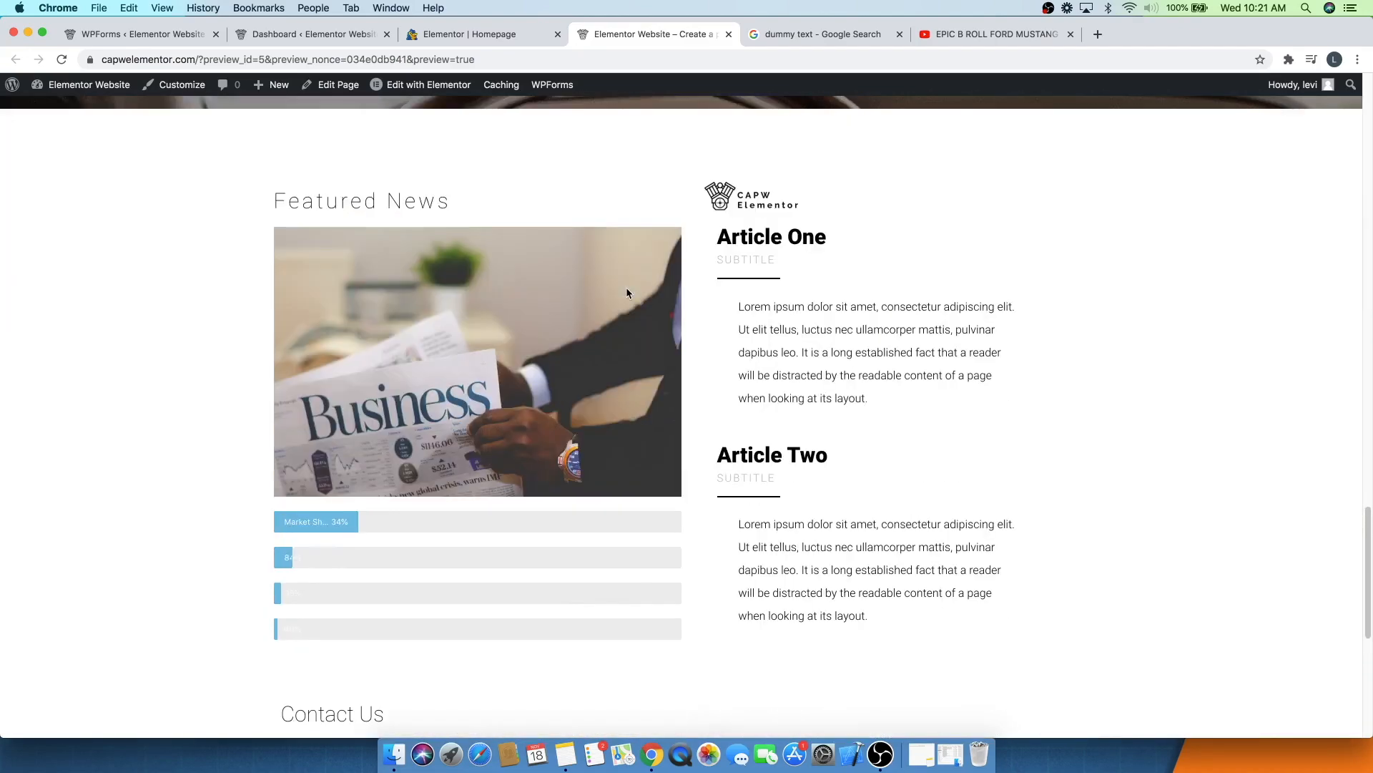
scroll(626, 292, down, 7)
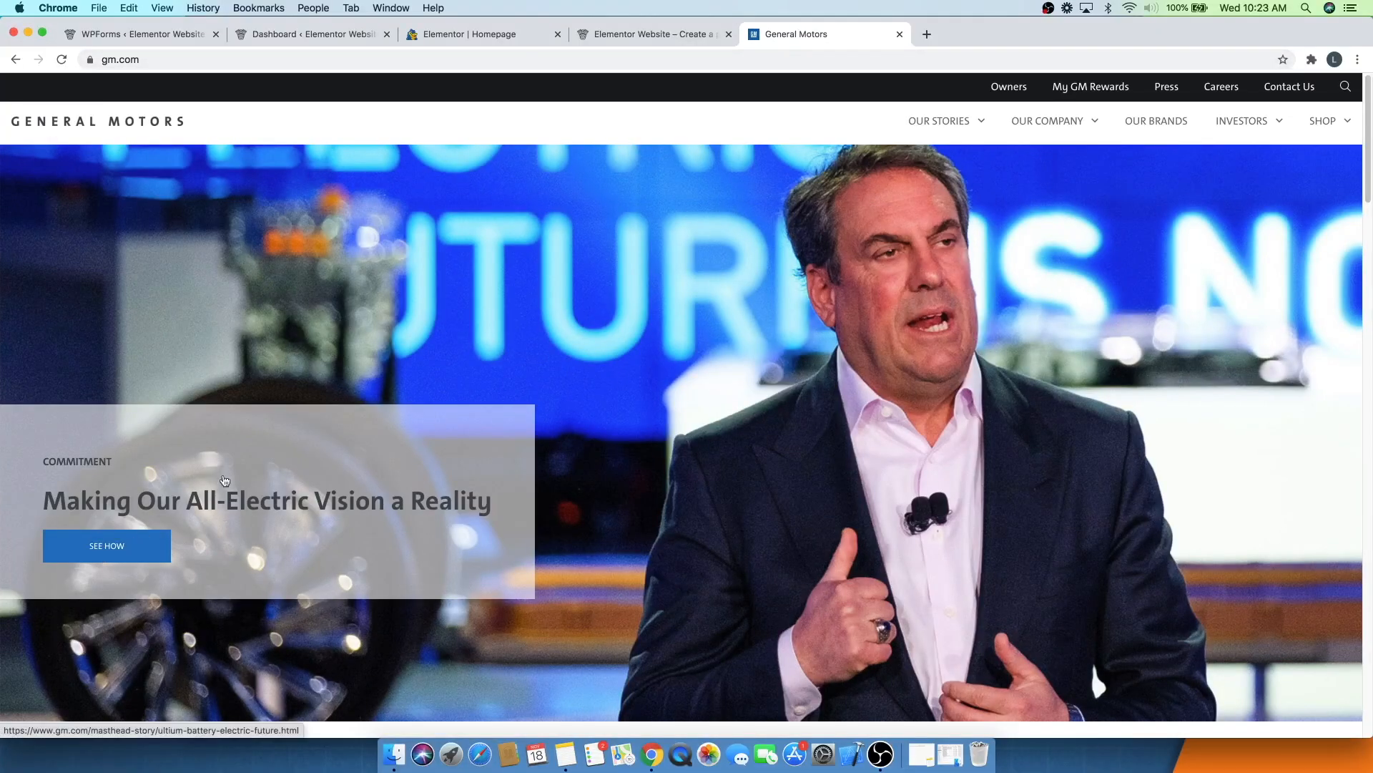
- Compare the General Motors website with the homepage preview, switching between the two tabs and scrolling through both
click(679, 35)
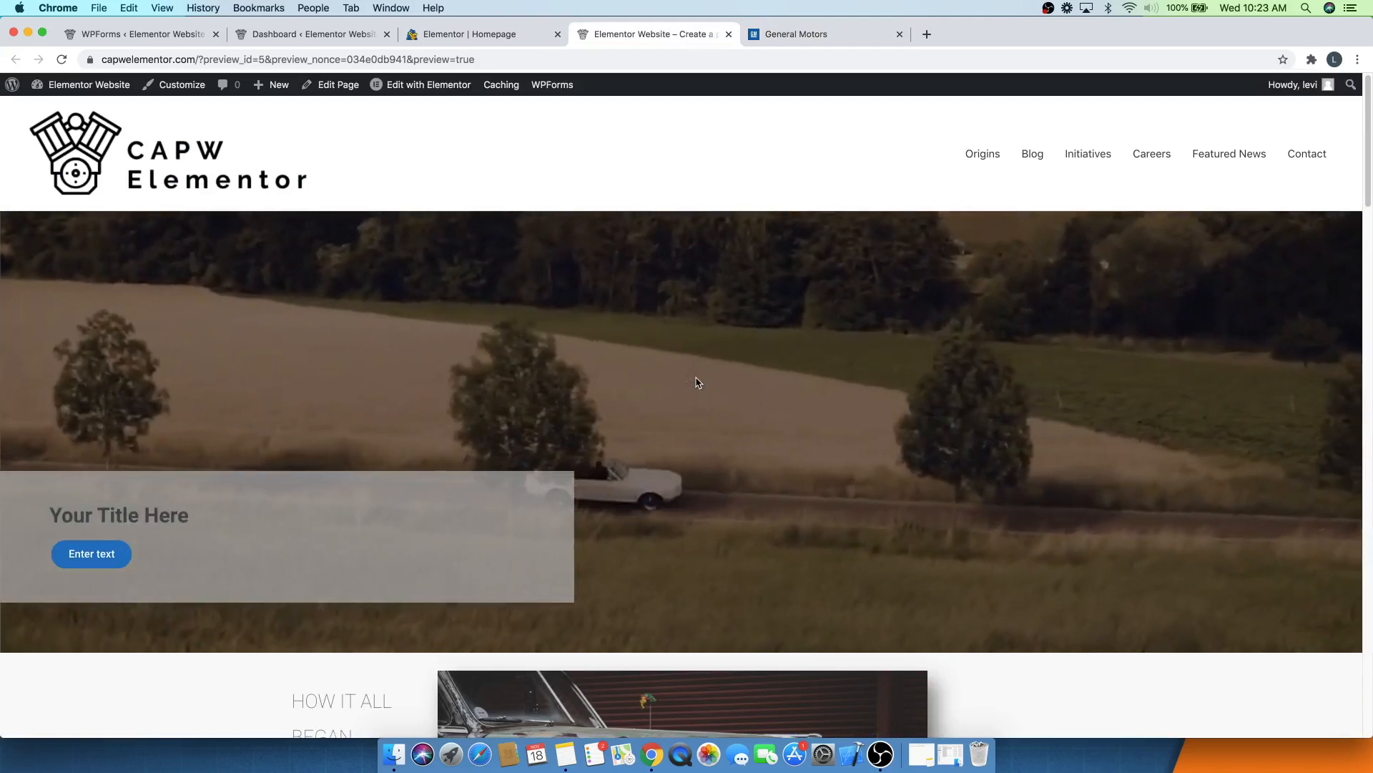
scroll(698, 383, down, 7)
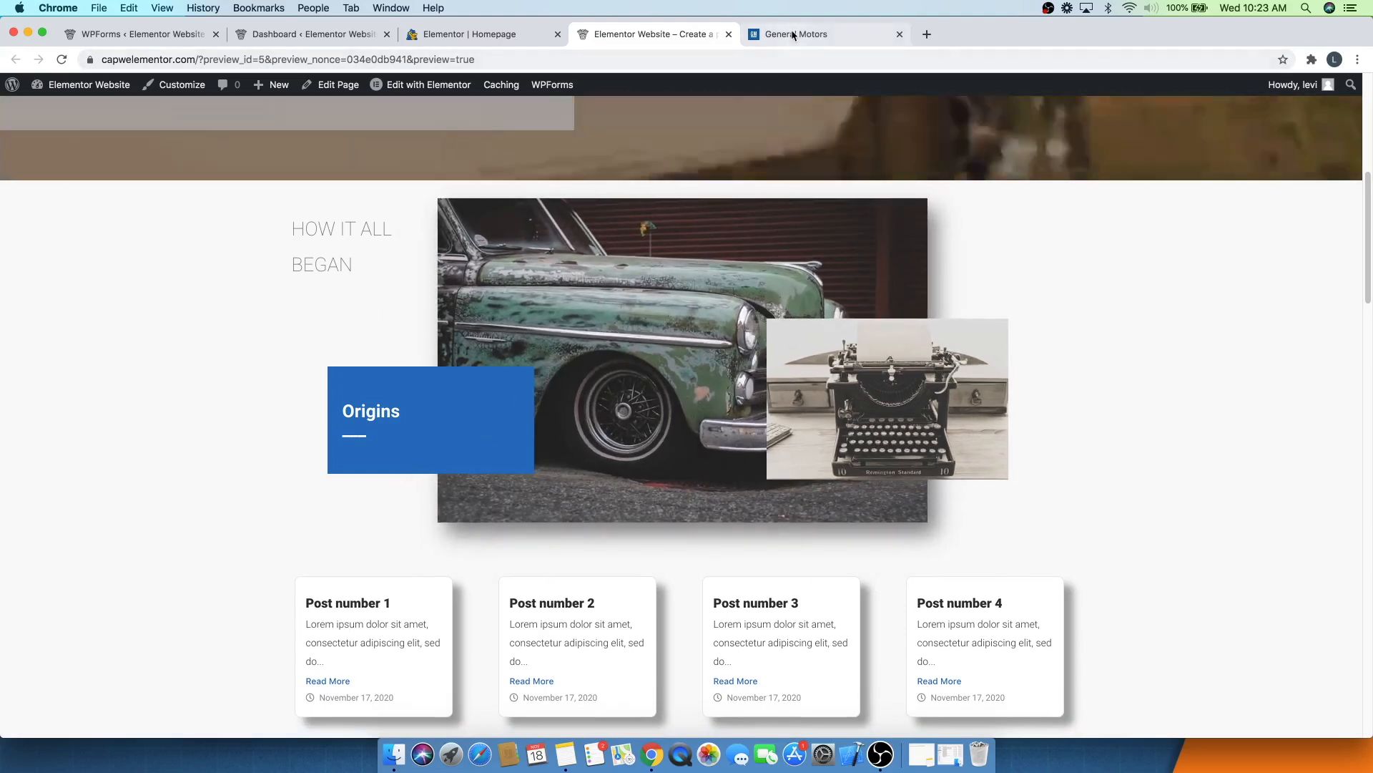
click(792, 35)
scroll(754, 238, down, 10)
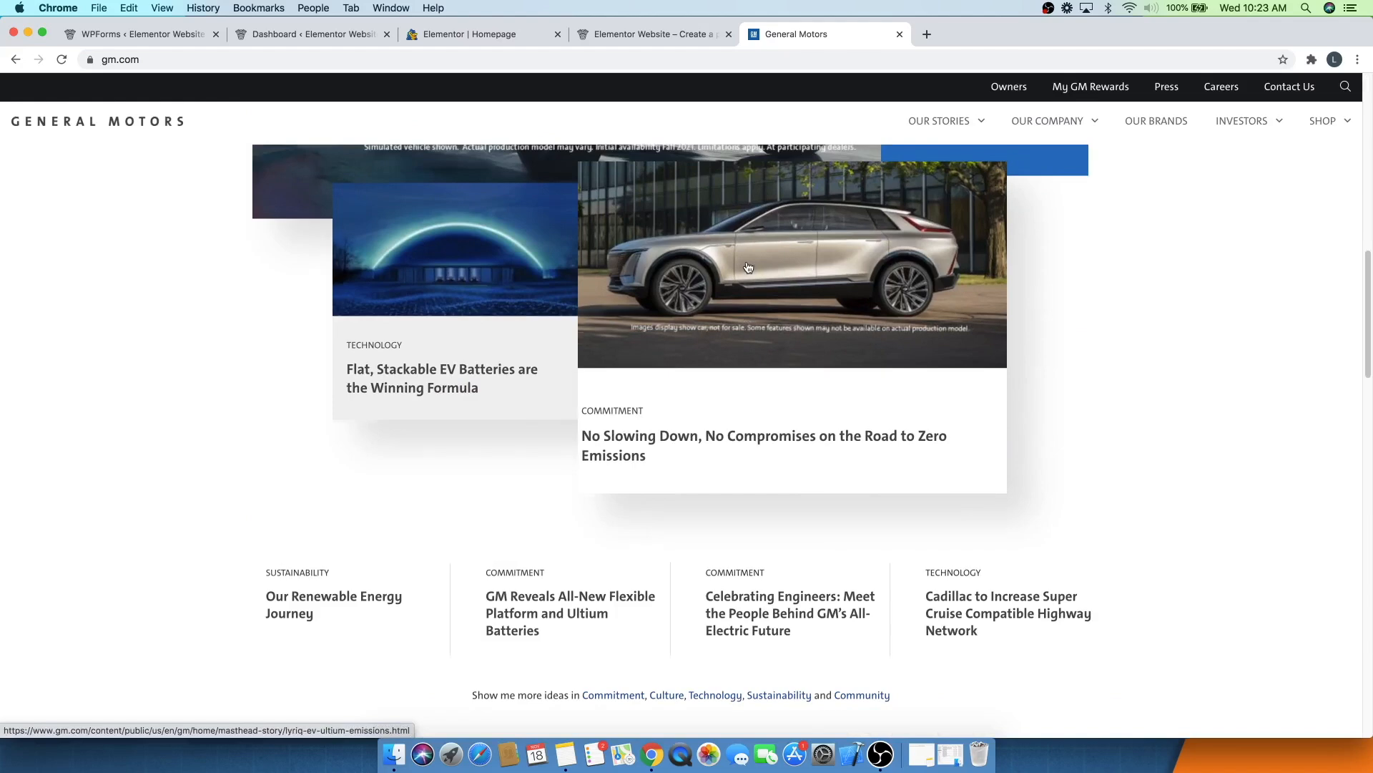
scroll(748, 267, up, 2)
scroll(746, 260, down, 8)
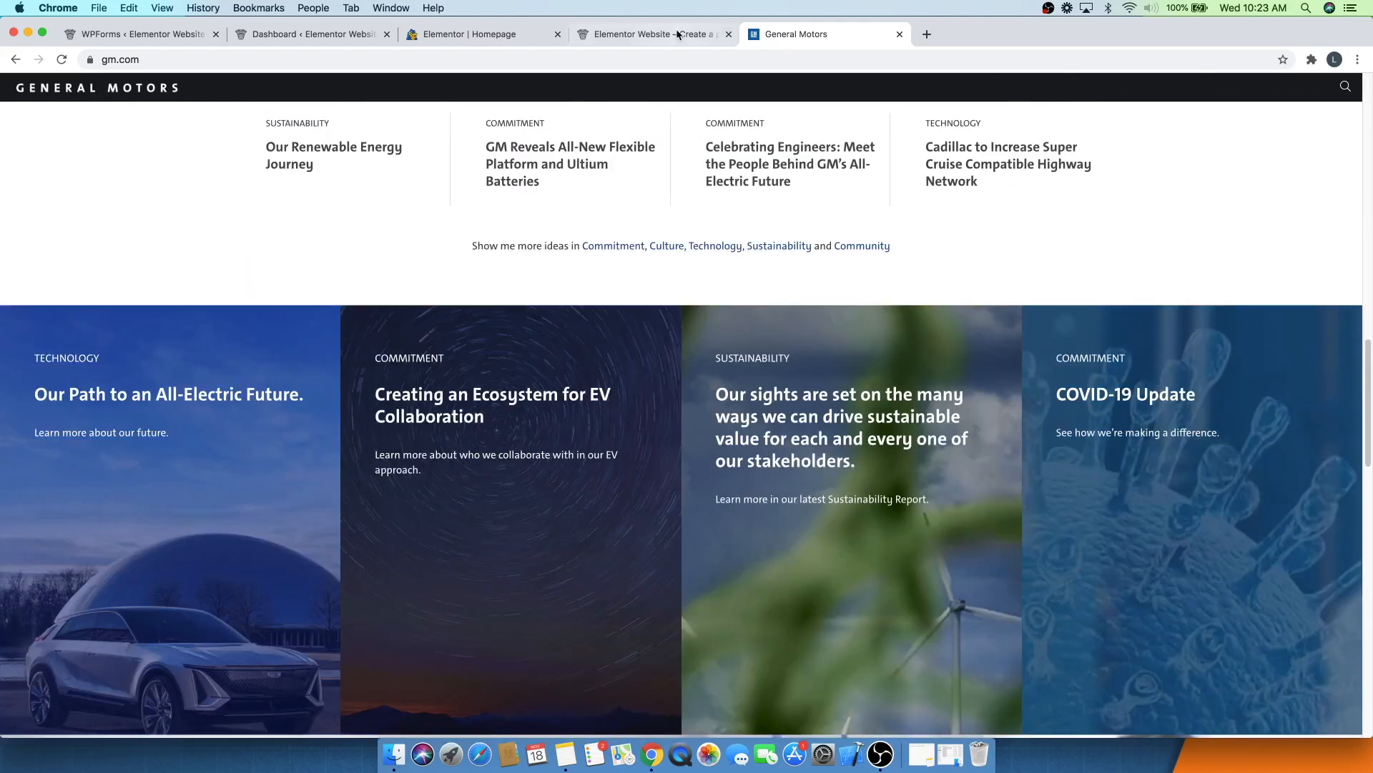
click(666, 34)
scroll(663, 315, down, 10)
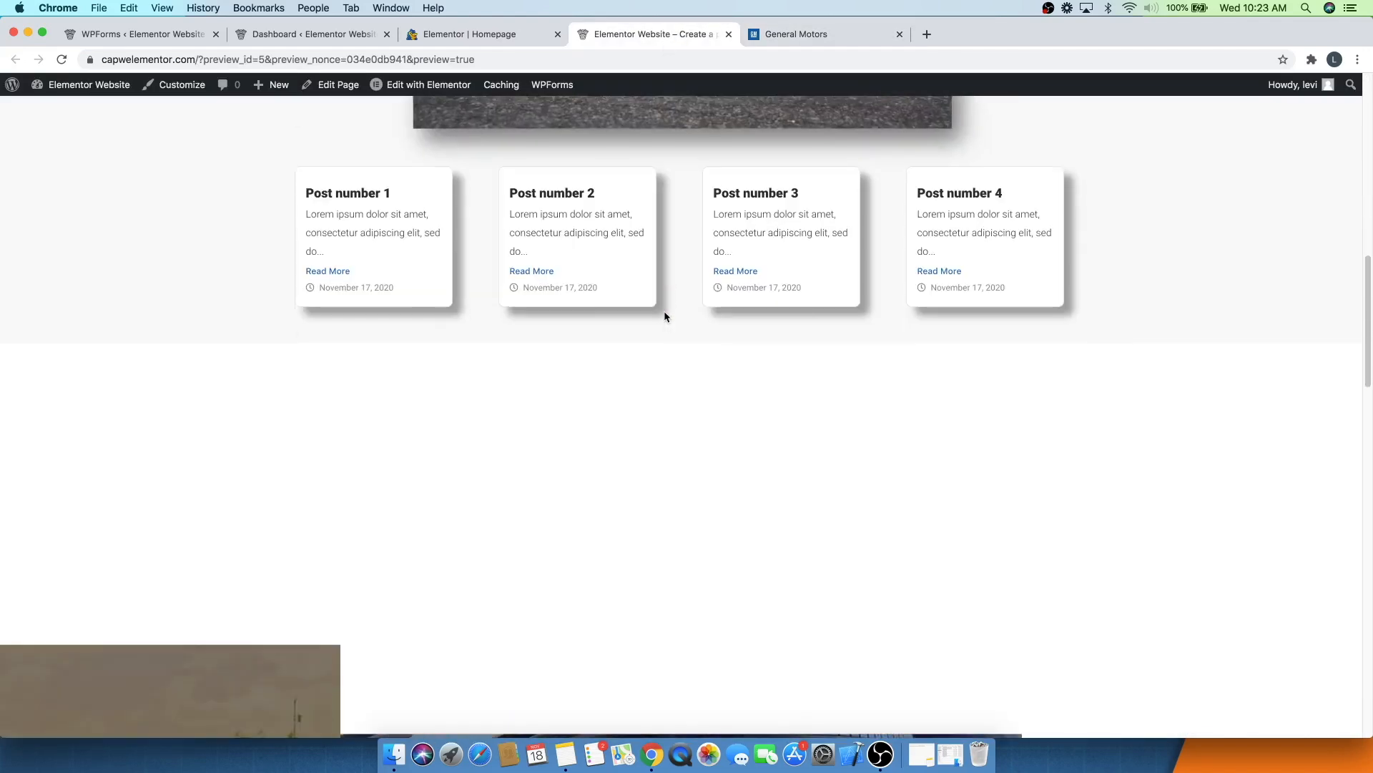
scroll(666, 316, down, 5)
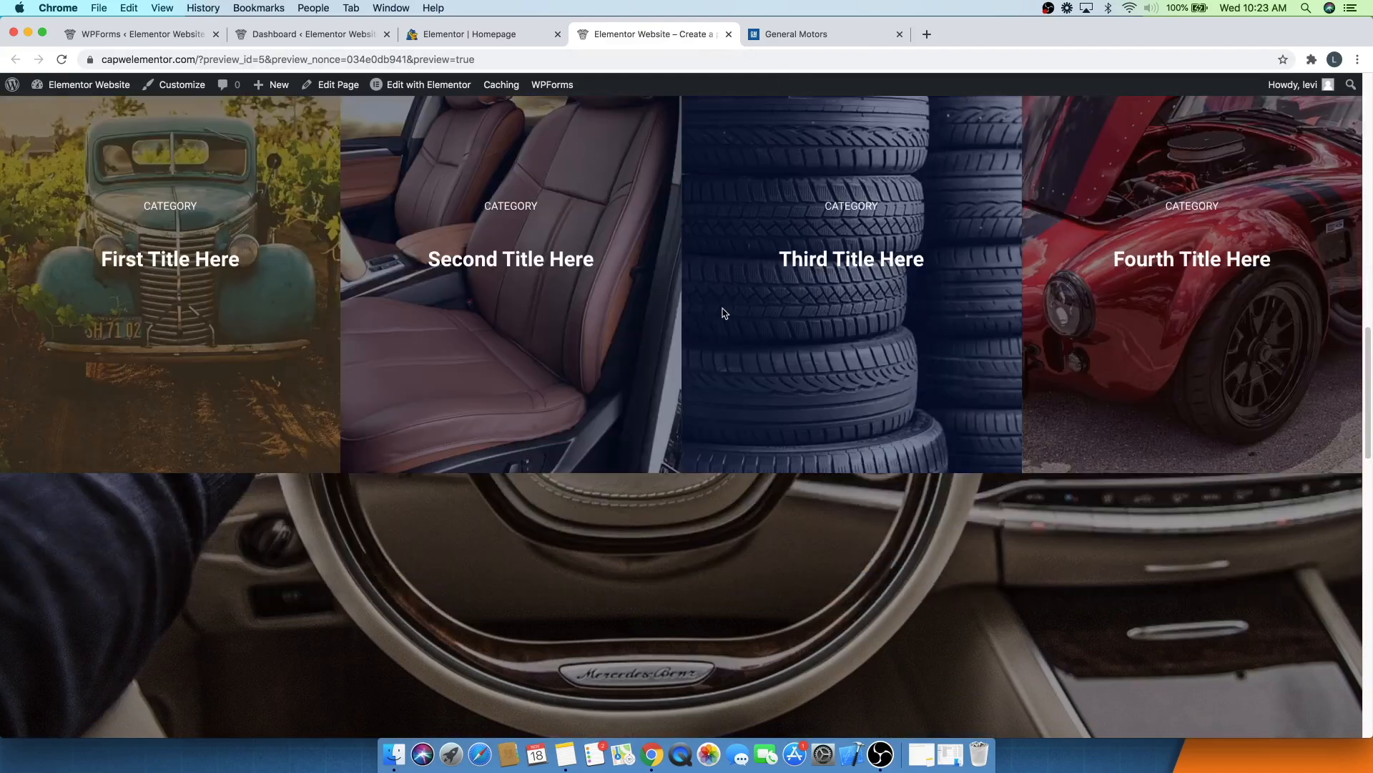
click(795, 36)
scroll(729, 414, down, 10)
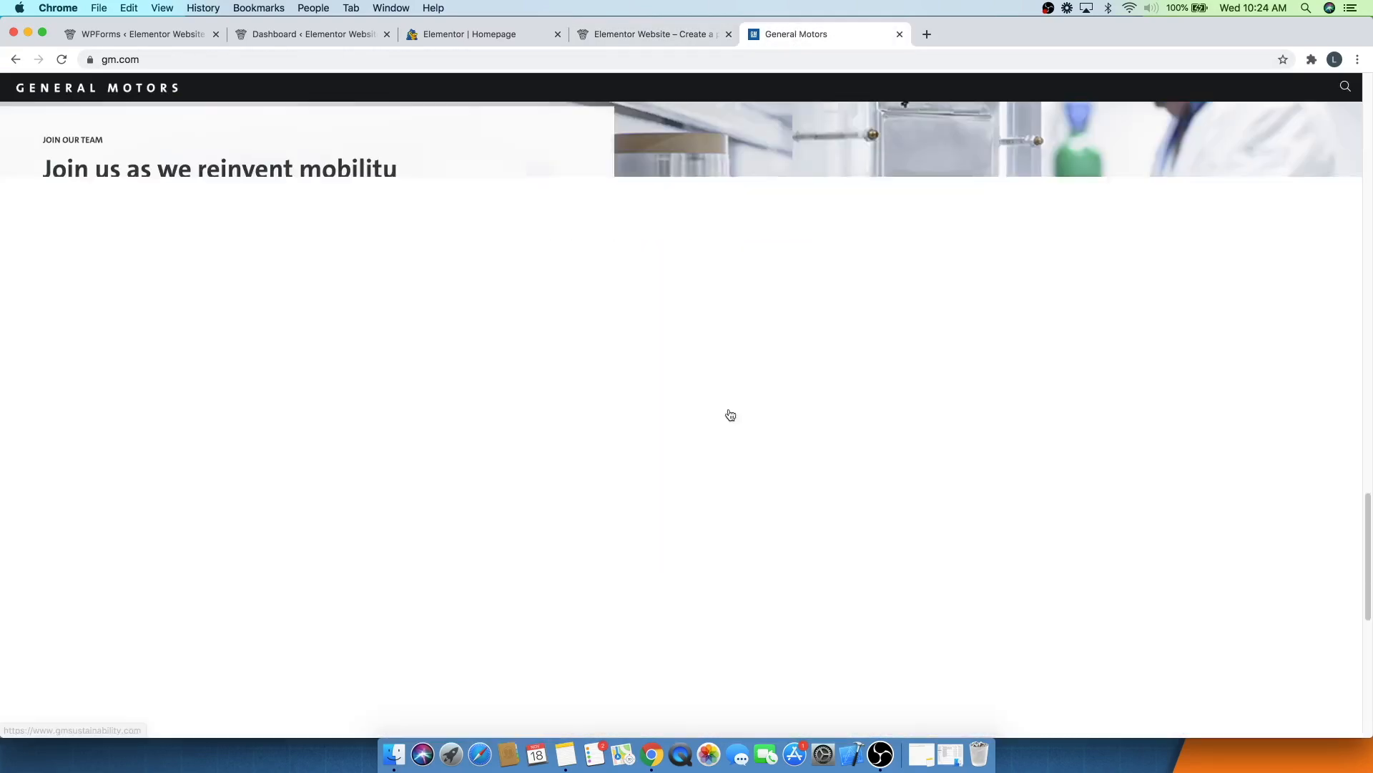
scroll(726, 413, down, 5)
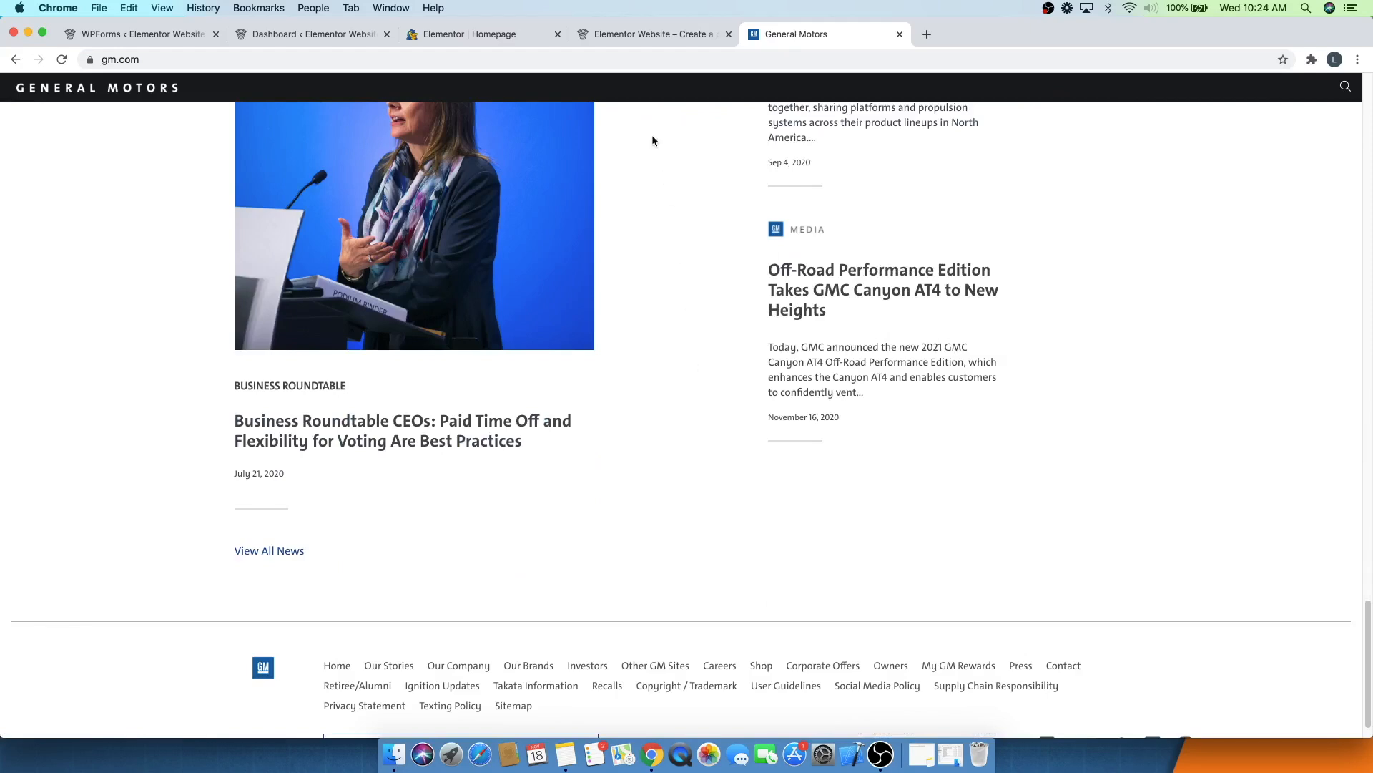
click(637, 43)
scroll(664, 430, down, 12)
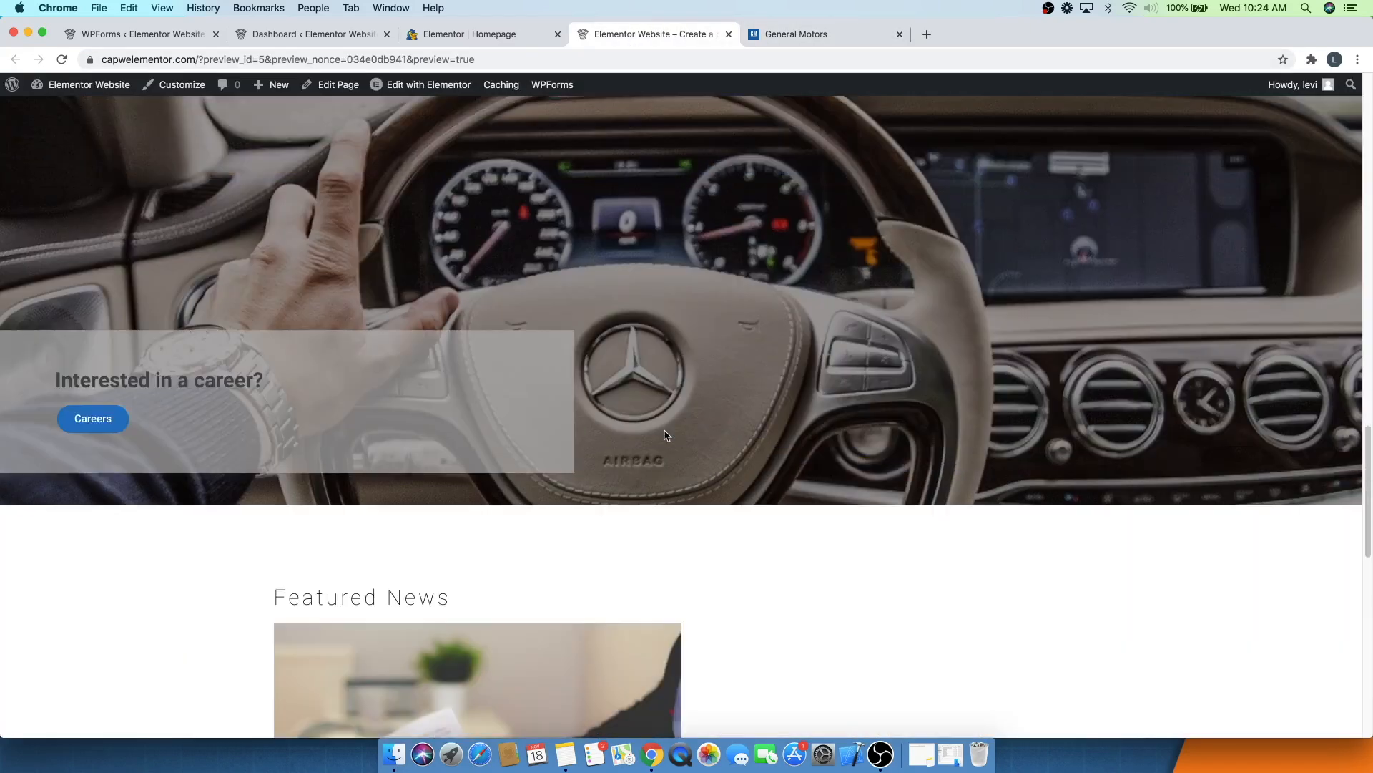
scroll(664, 431, down, 5)
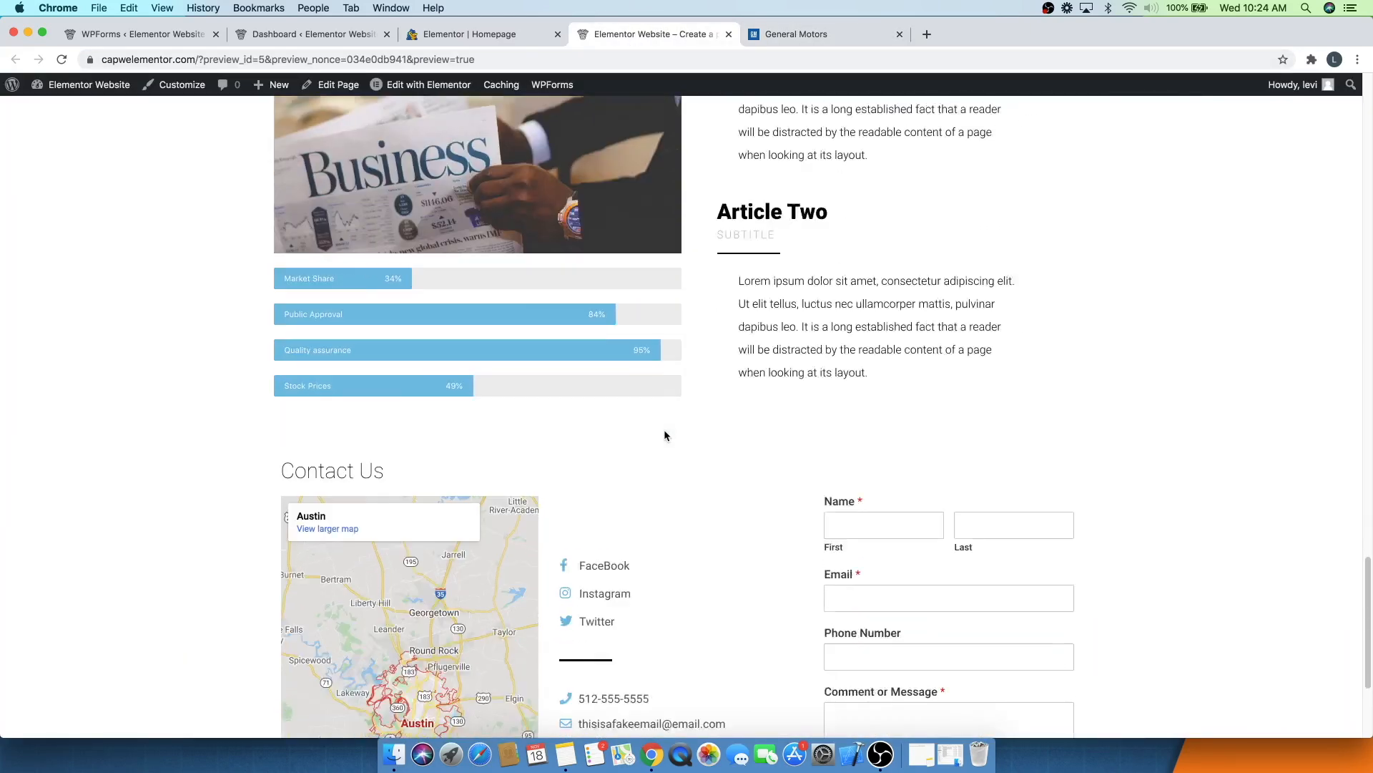
scroll(664, 435, up, 20)
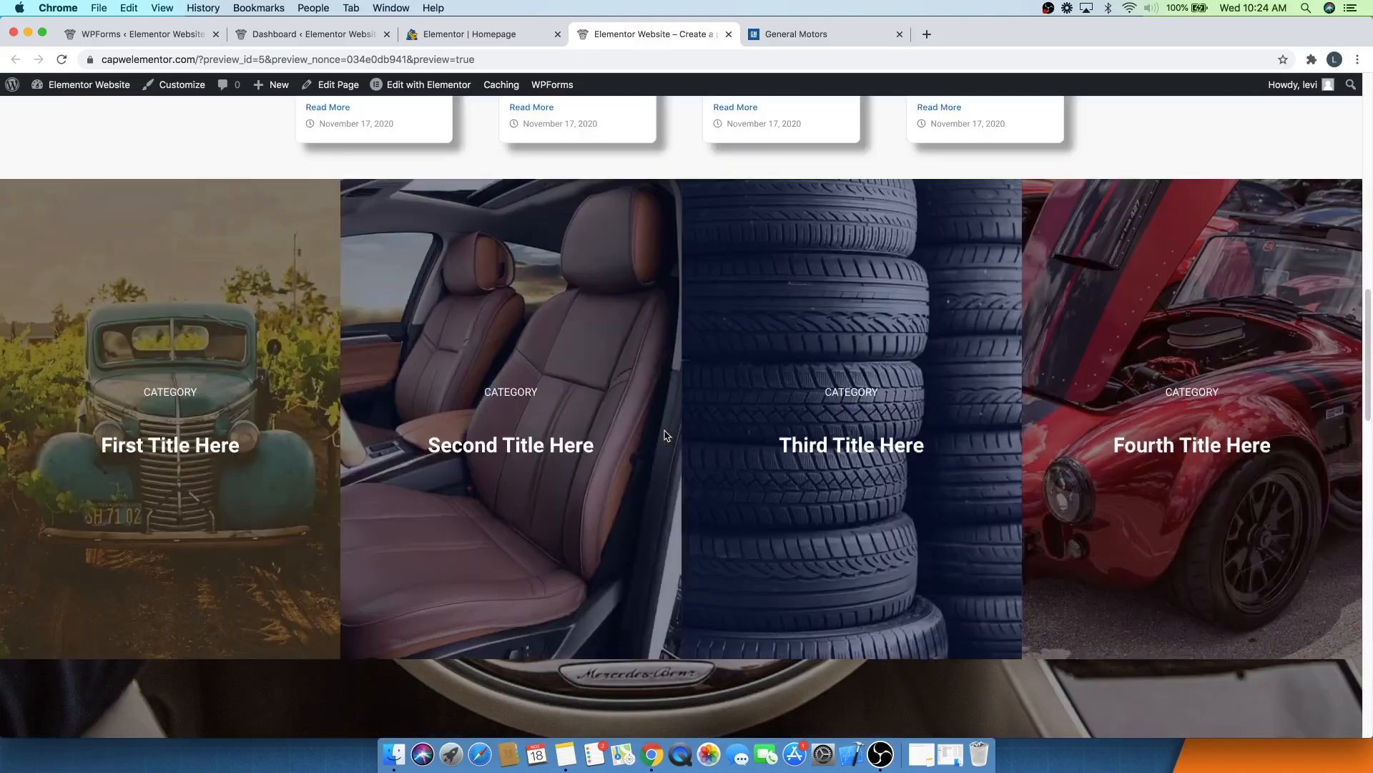